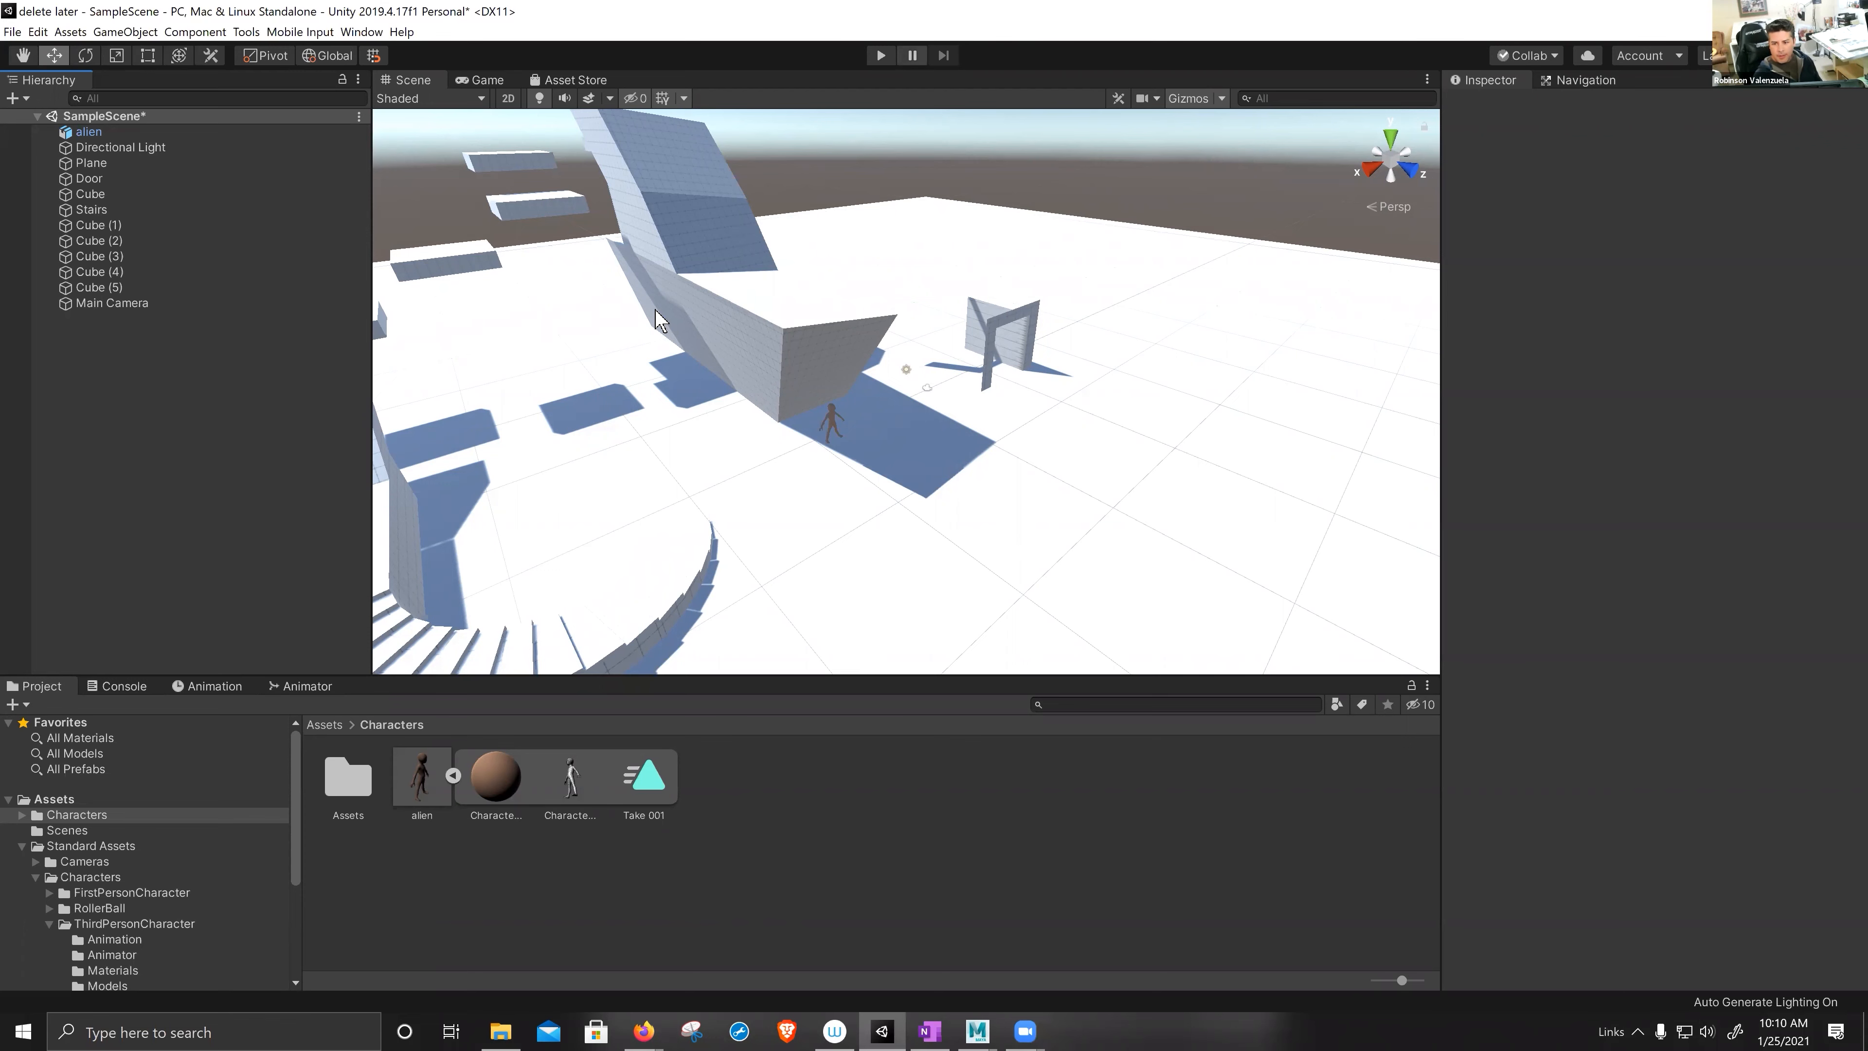
# - Place the ThirdPersonController prefab from Standard Assets > Characters > ThirdPersonCharacter > Prefabs in the scene near the angled block
pyautogui.scroll(-3, 129, 838)
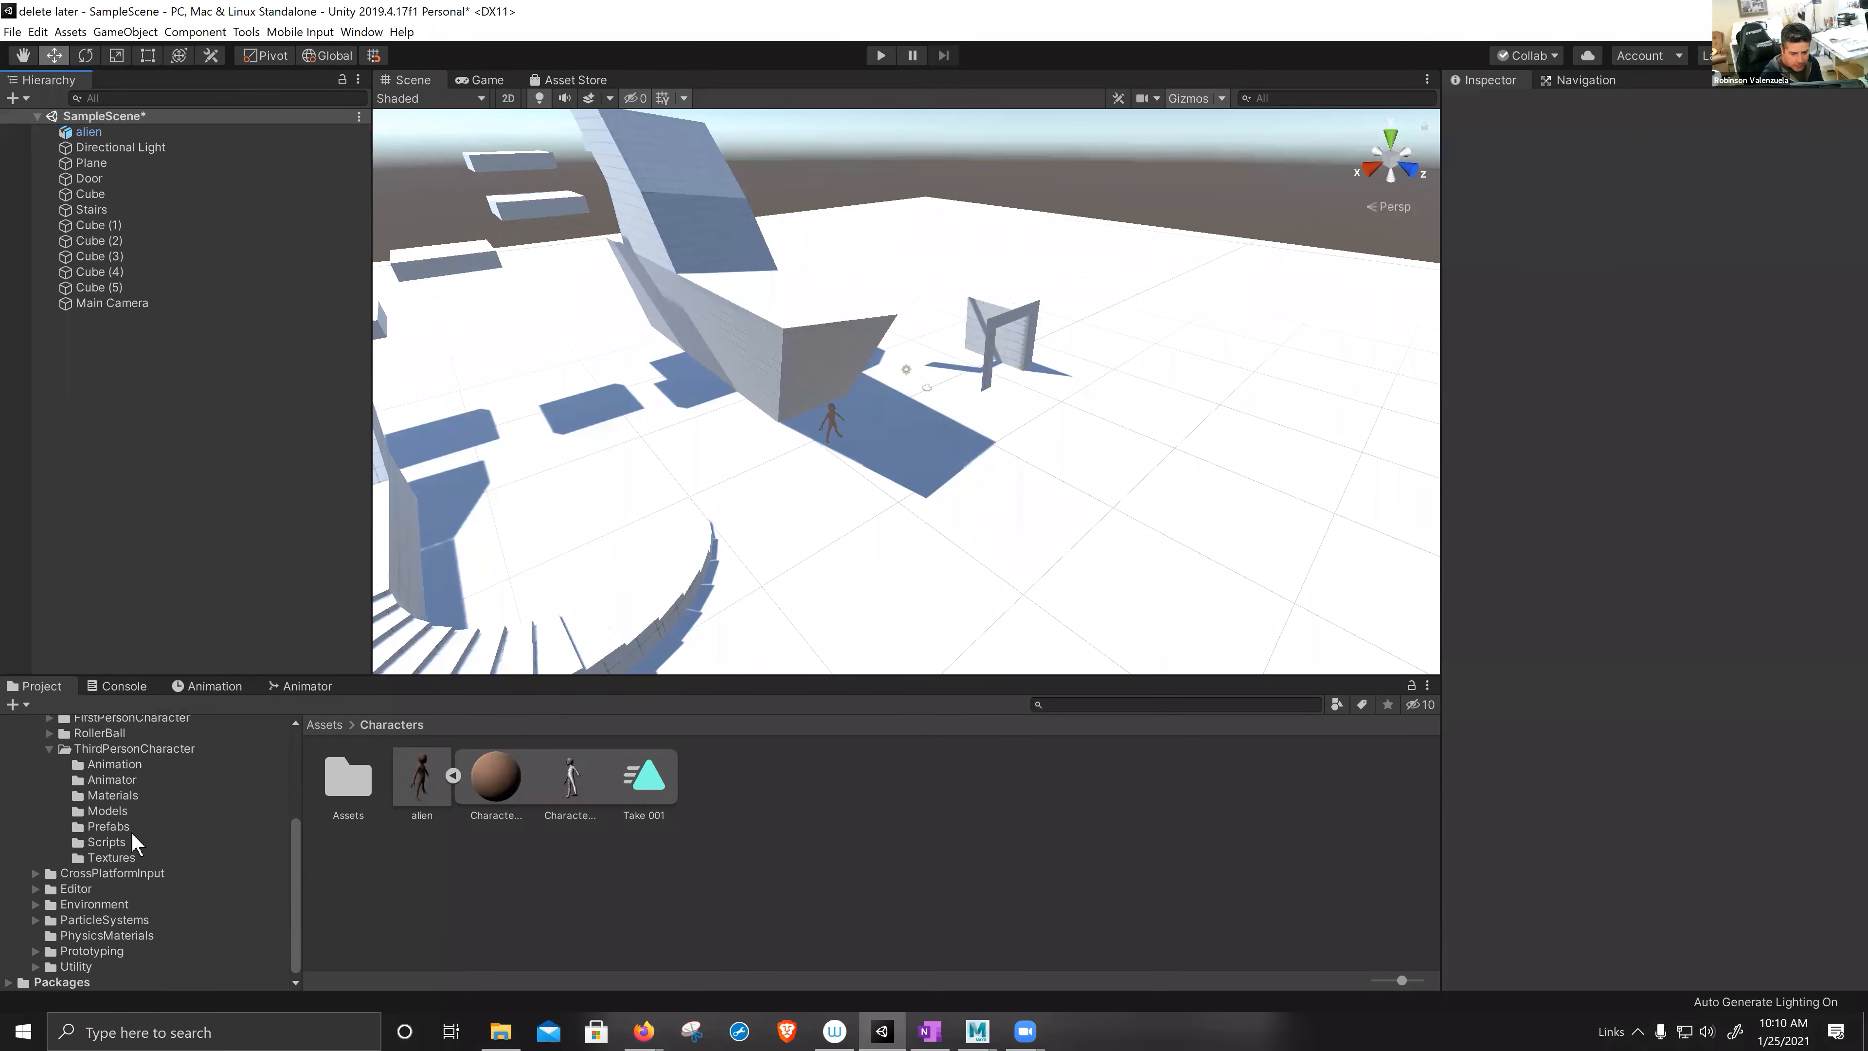
pyautogui.scroll(2, 134, 843)
pyautogui.click(49, 862)
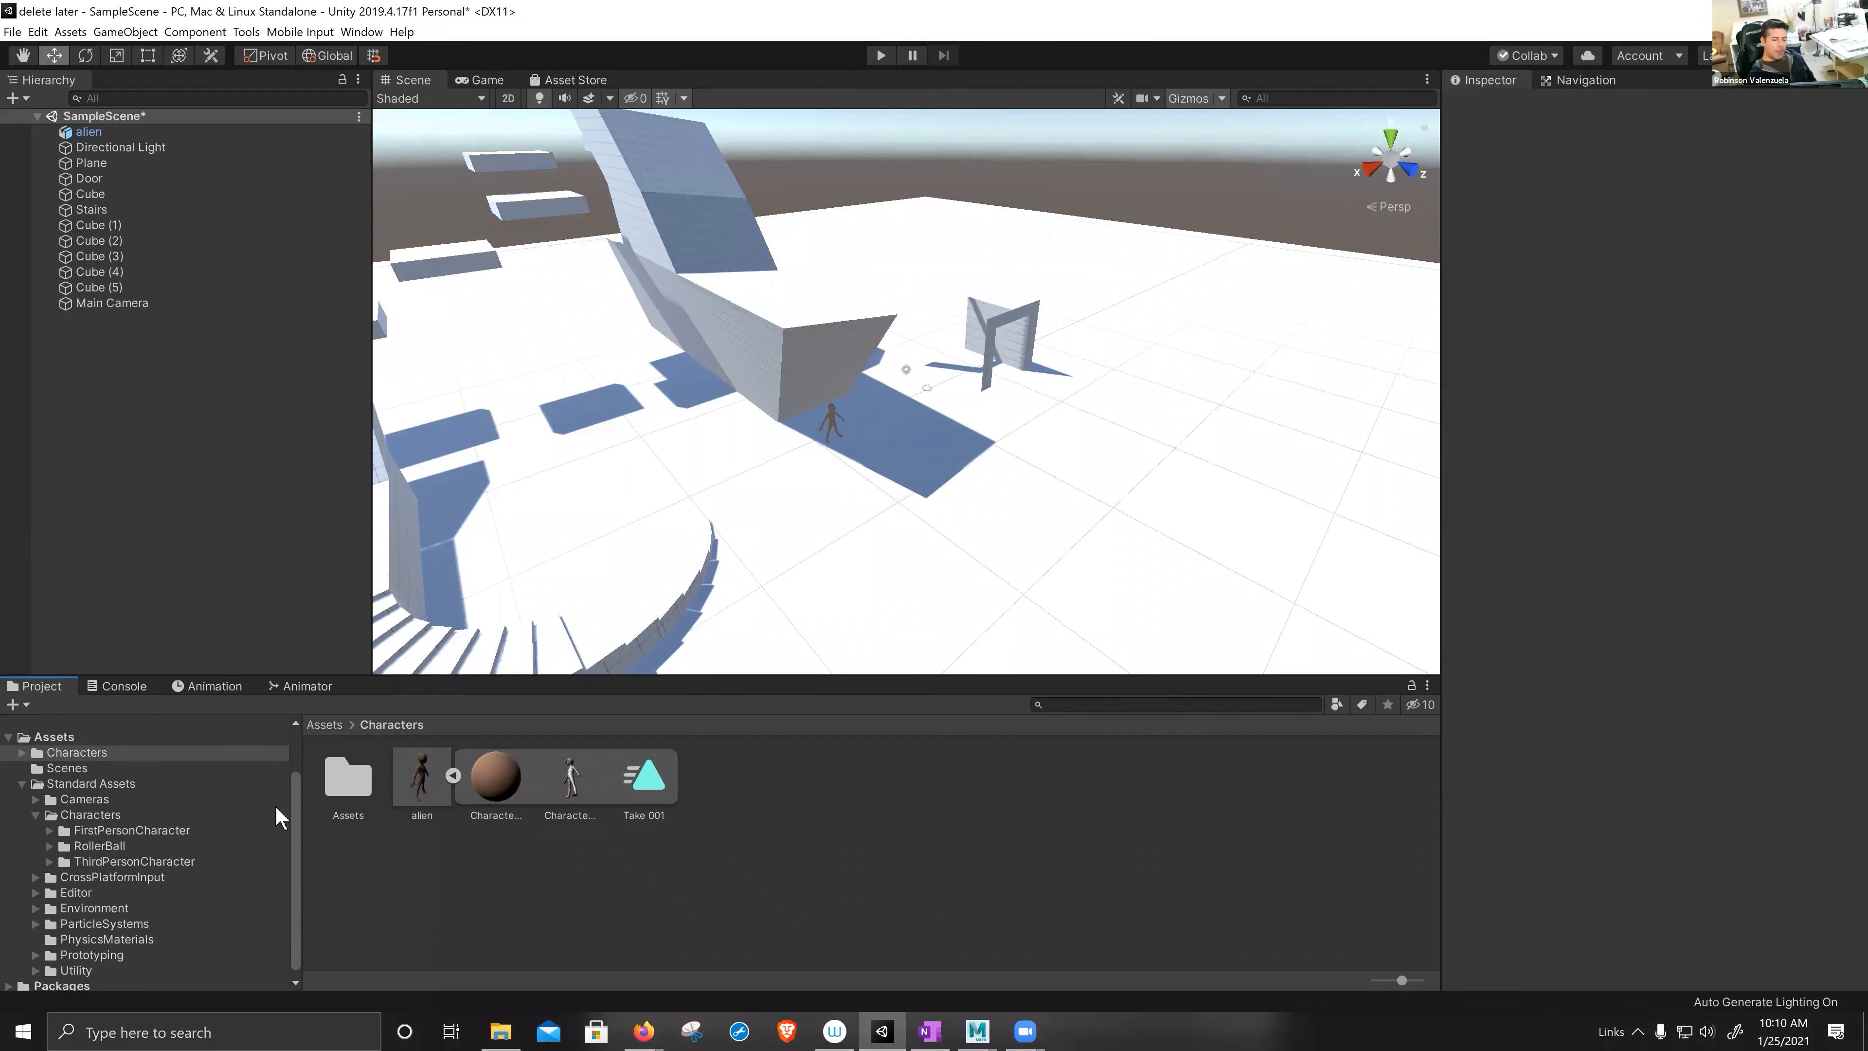
pyautogui.moveTo(295, 810)
pyautogui.mouseDown()
pyautogui.moveTo(297, 775)
pyautogui.moveTo(293, 814)
pyautogui.mouseUp()
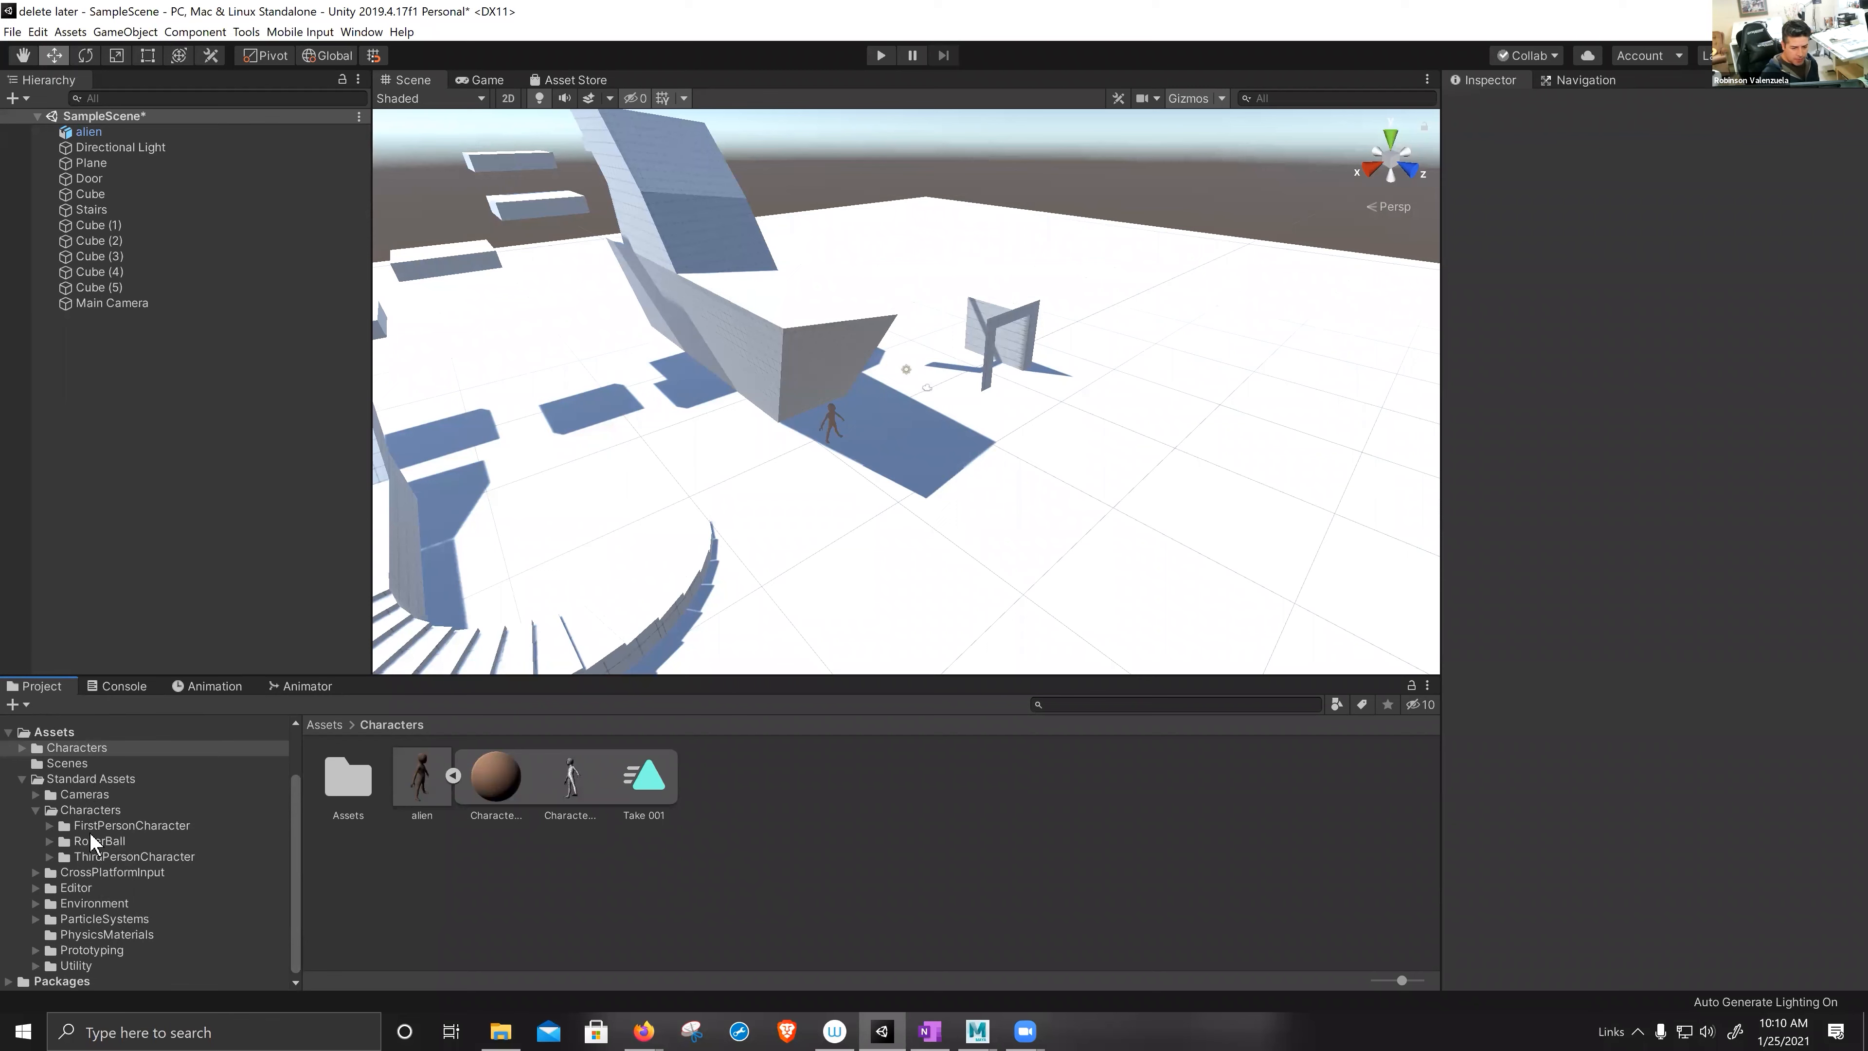
pyautogui.click(49, 856)
pyautogui.scroll(-2, 131, 874)
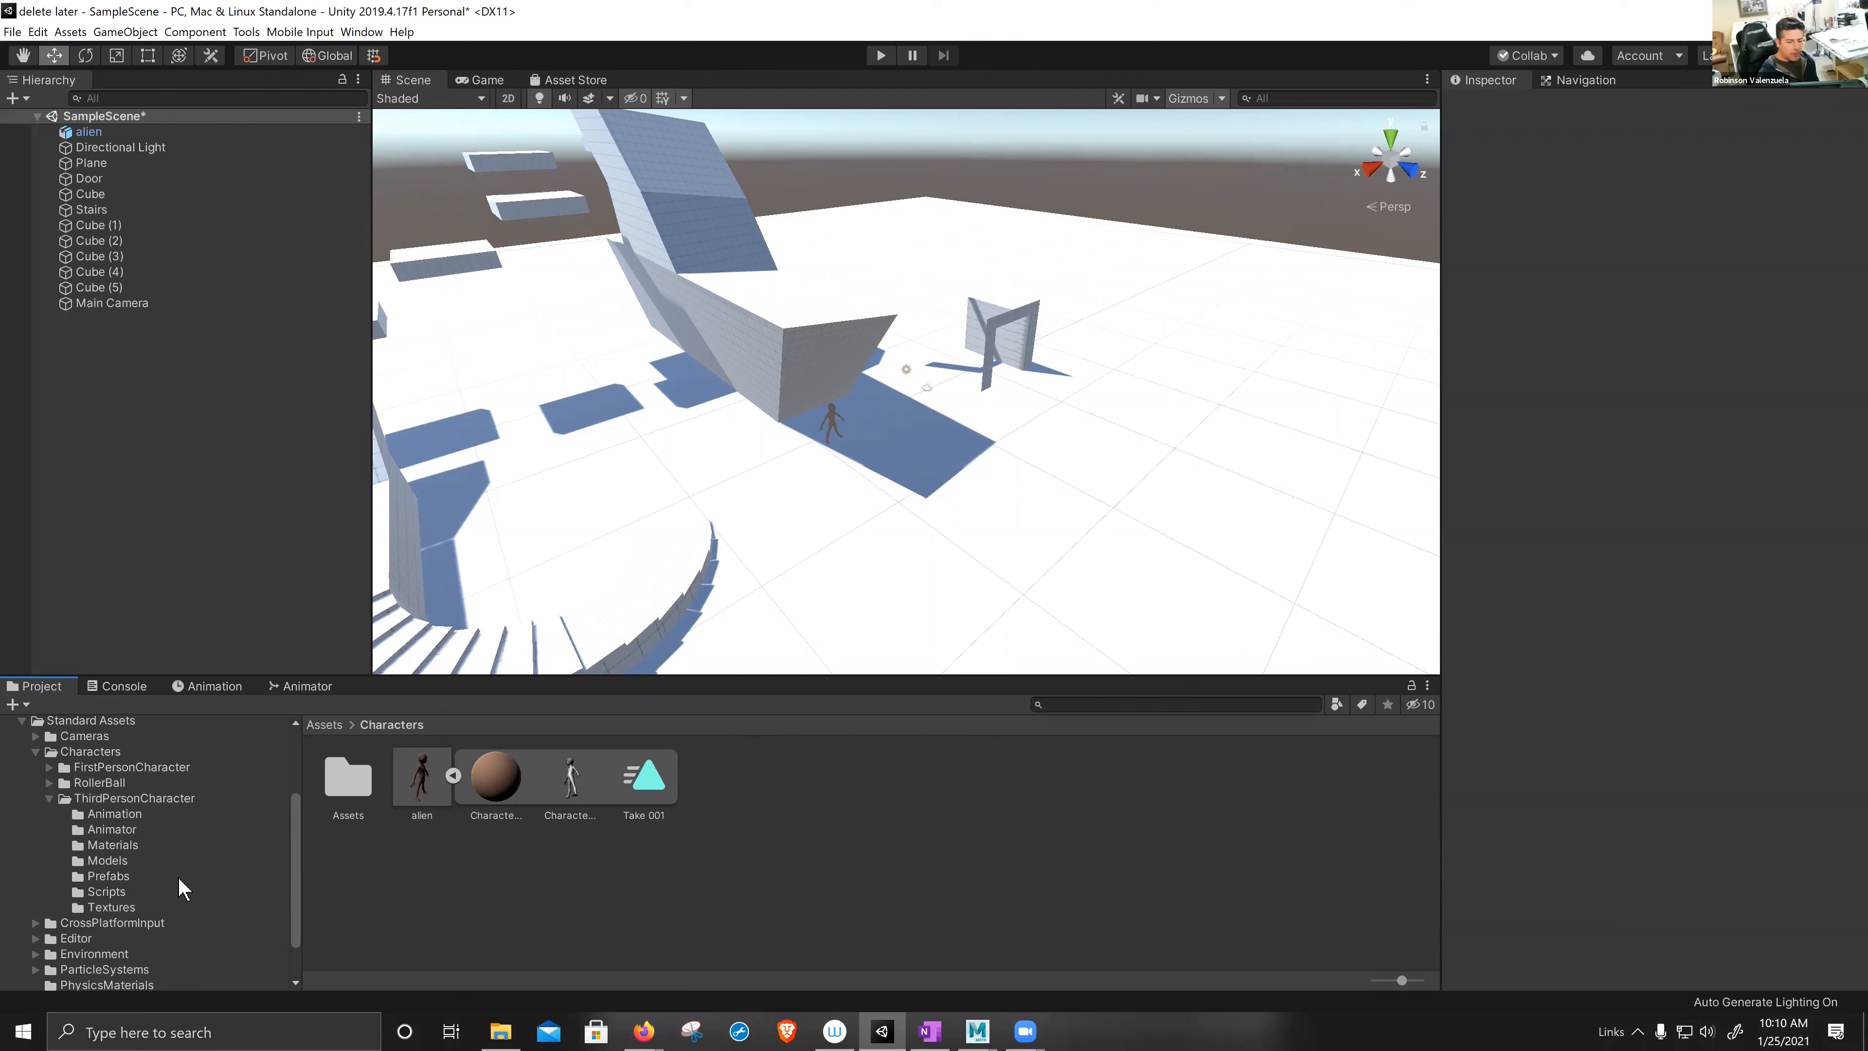
pyautogui.click(94, 869)
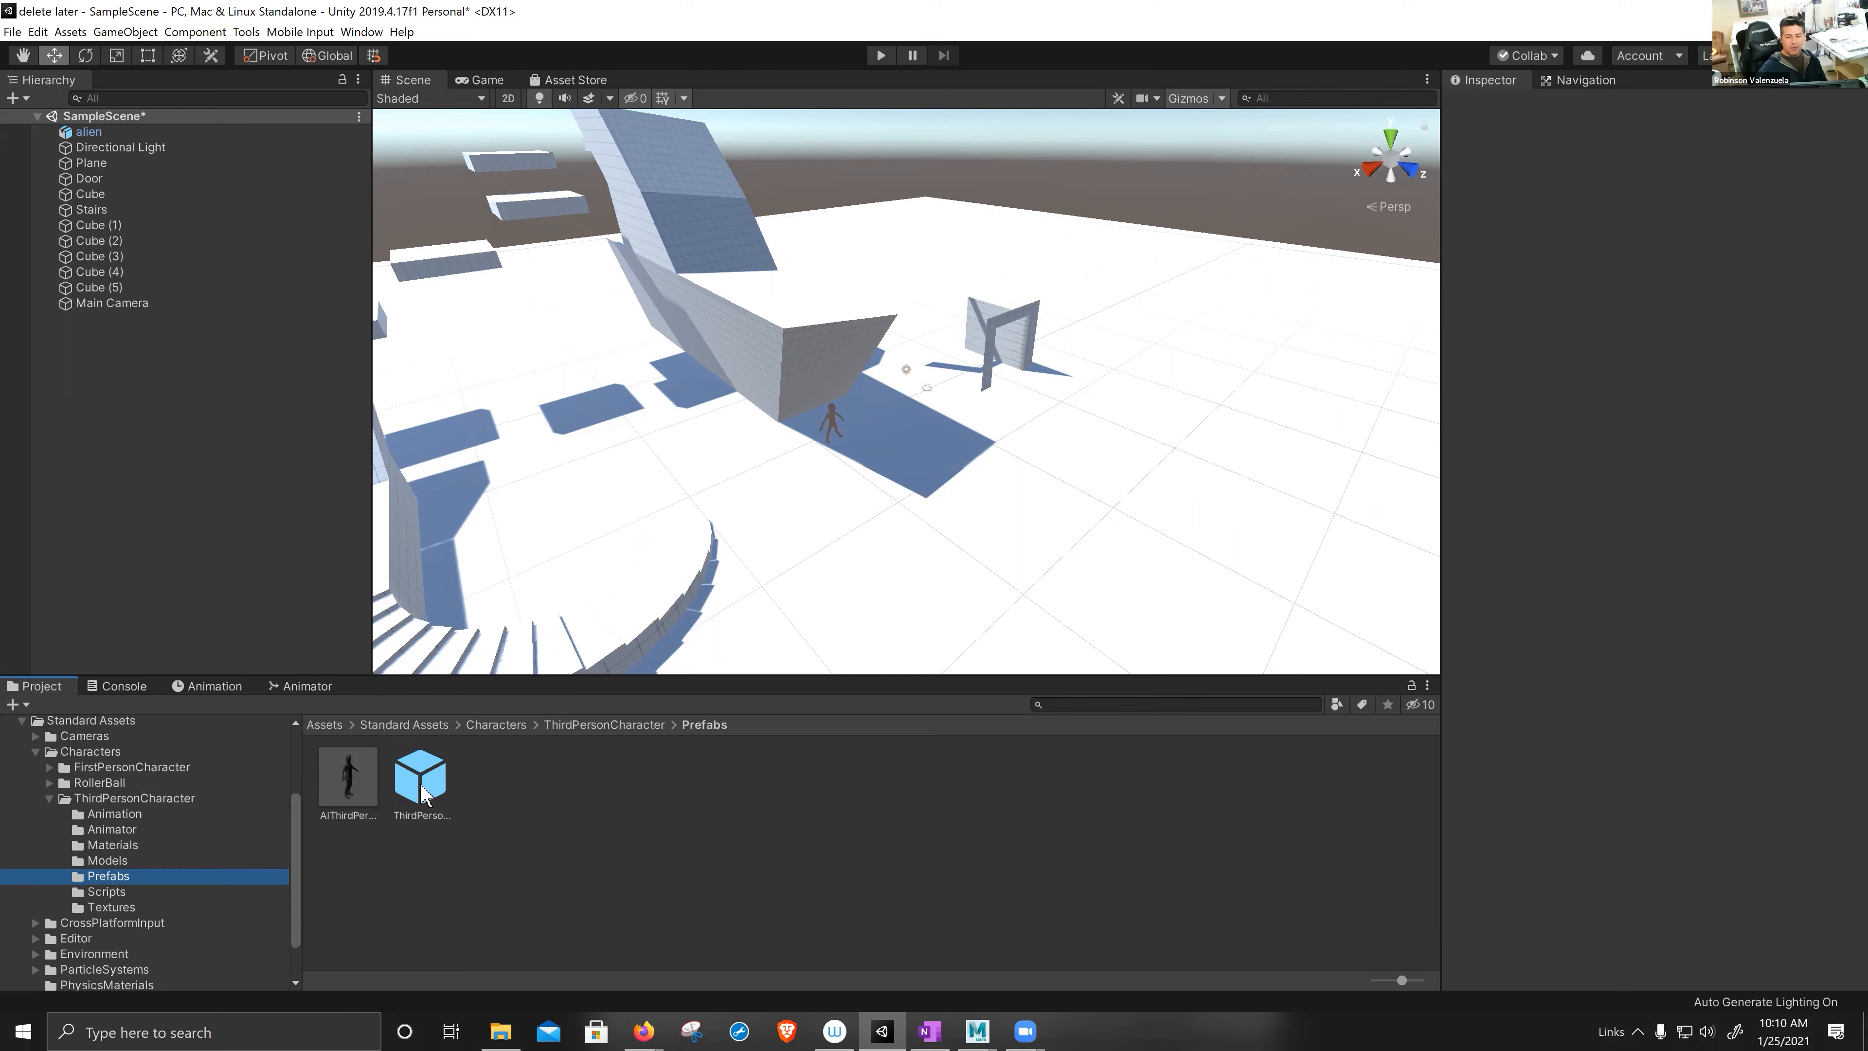
pyautogui.moveTo(423, 795); pyautogui.dragTo(913, 460)
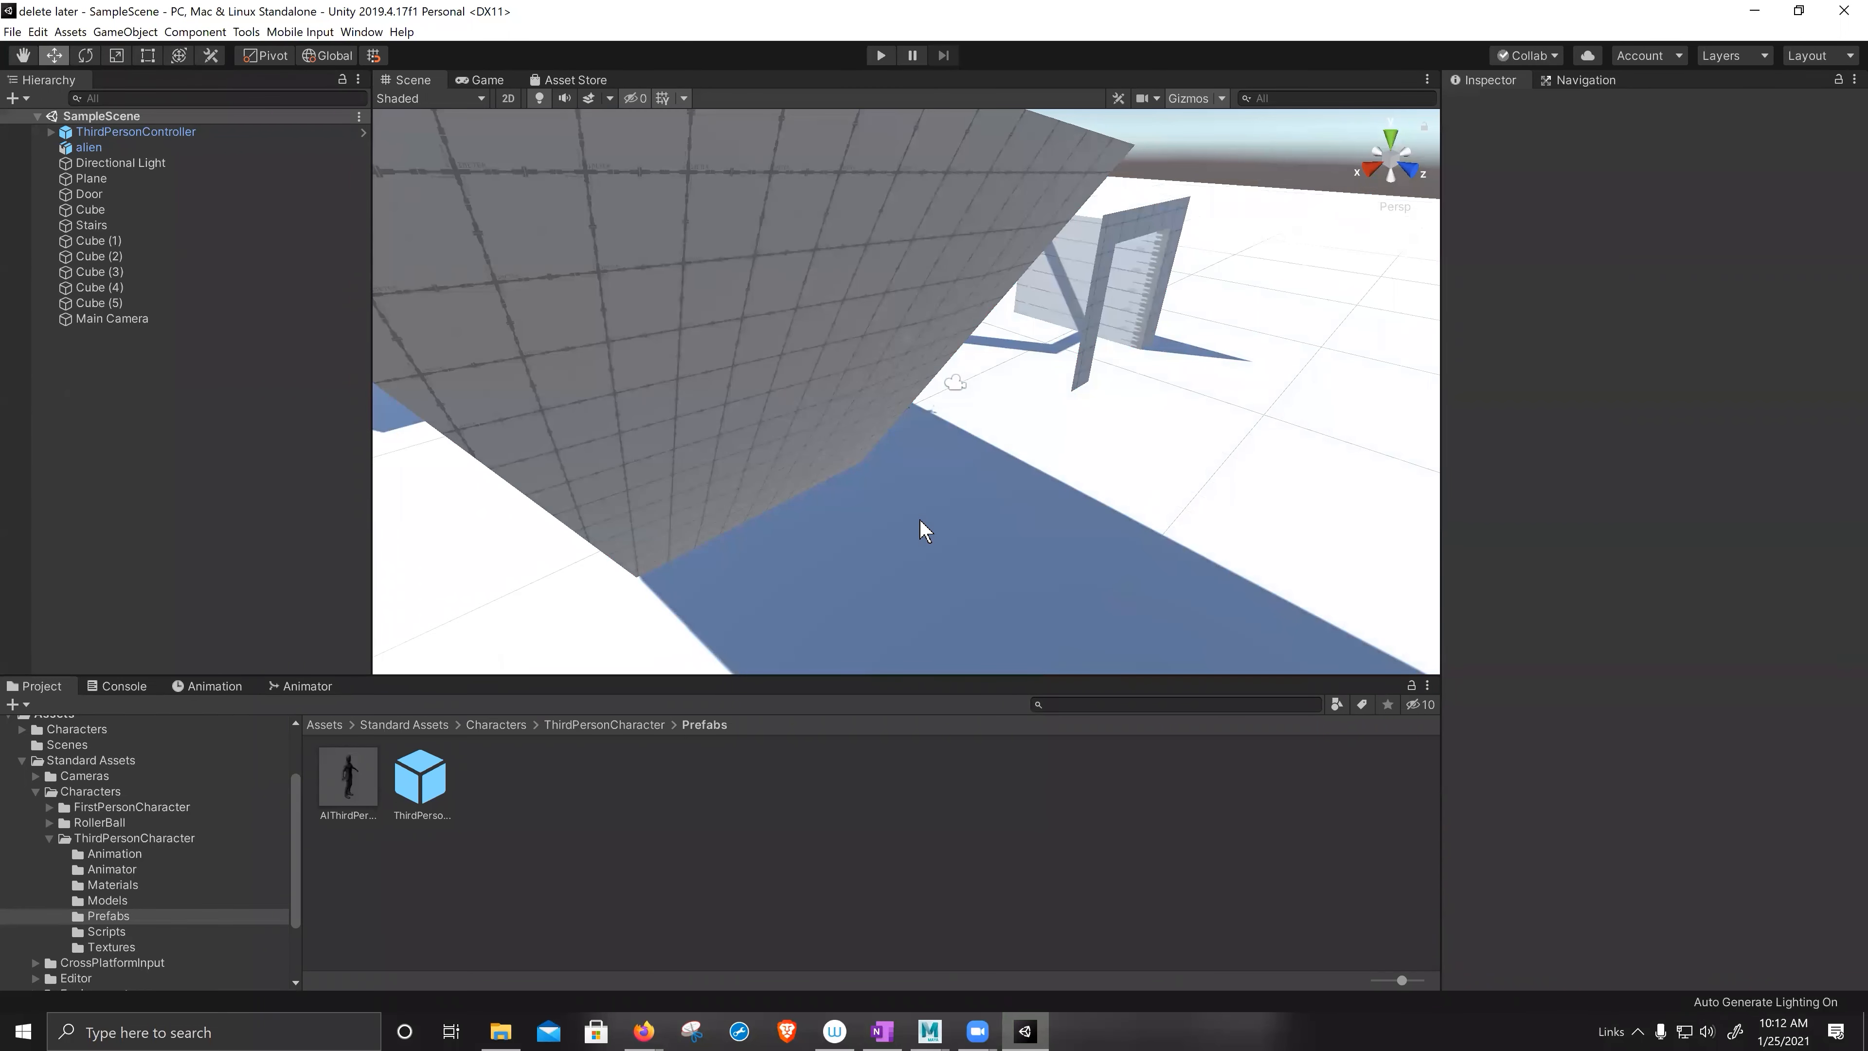
# - Examine the girl rig character and its surroundings beside the angled block in the scene
pyautogui.scroll(-5, 924, 530)
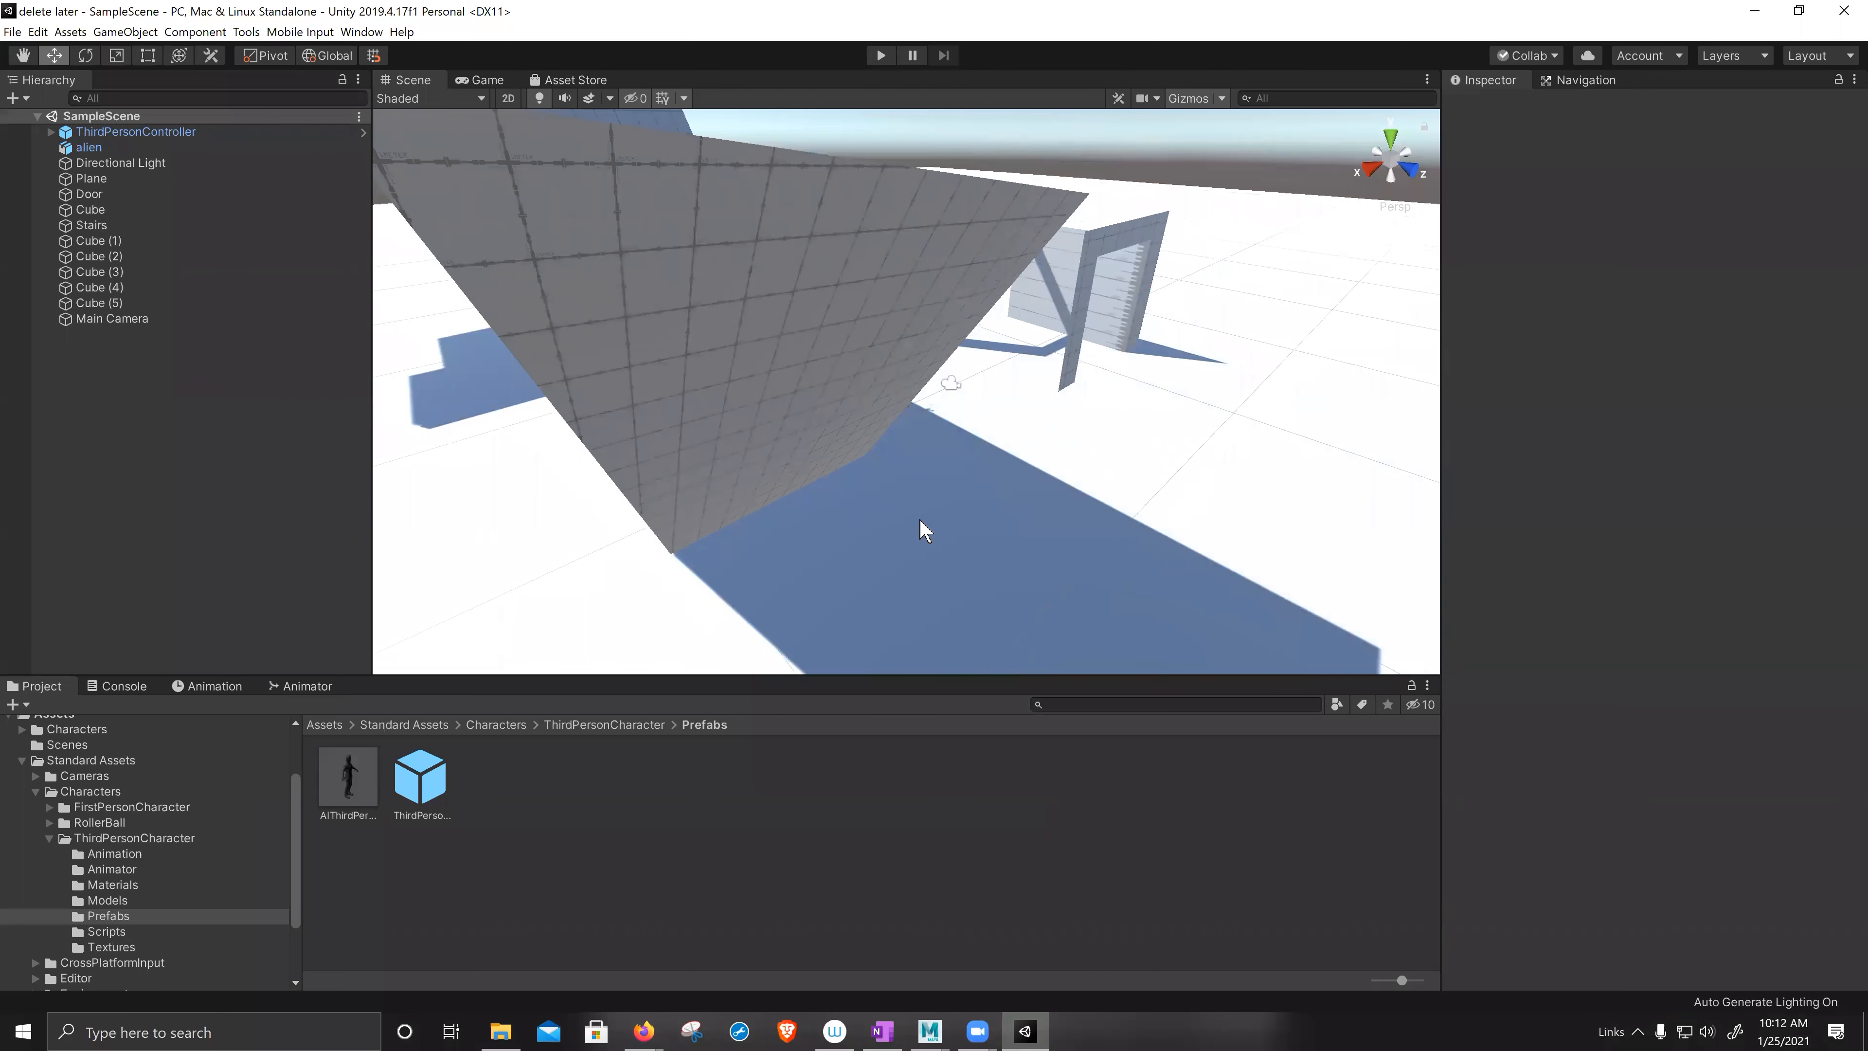
pyautogui.scroll(-4, 920, 520)
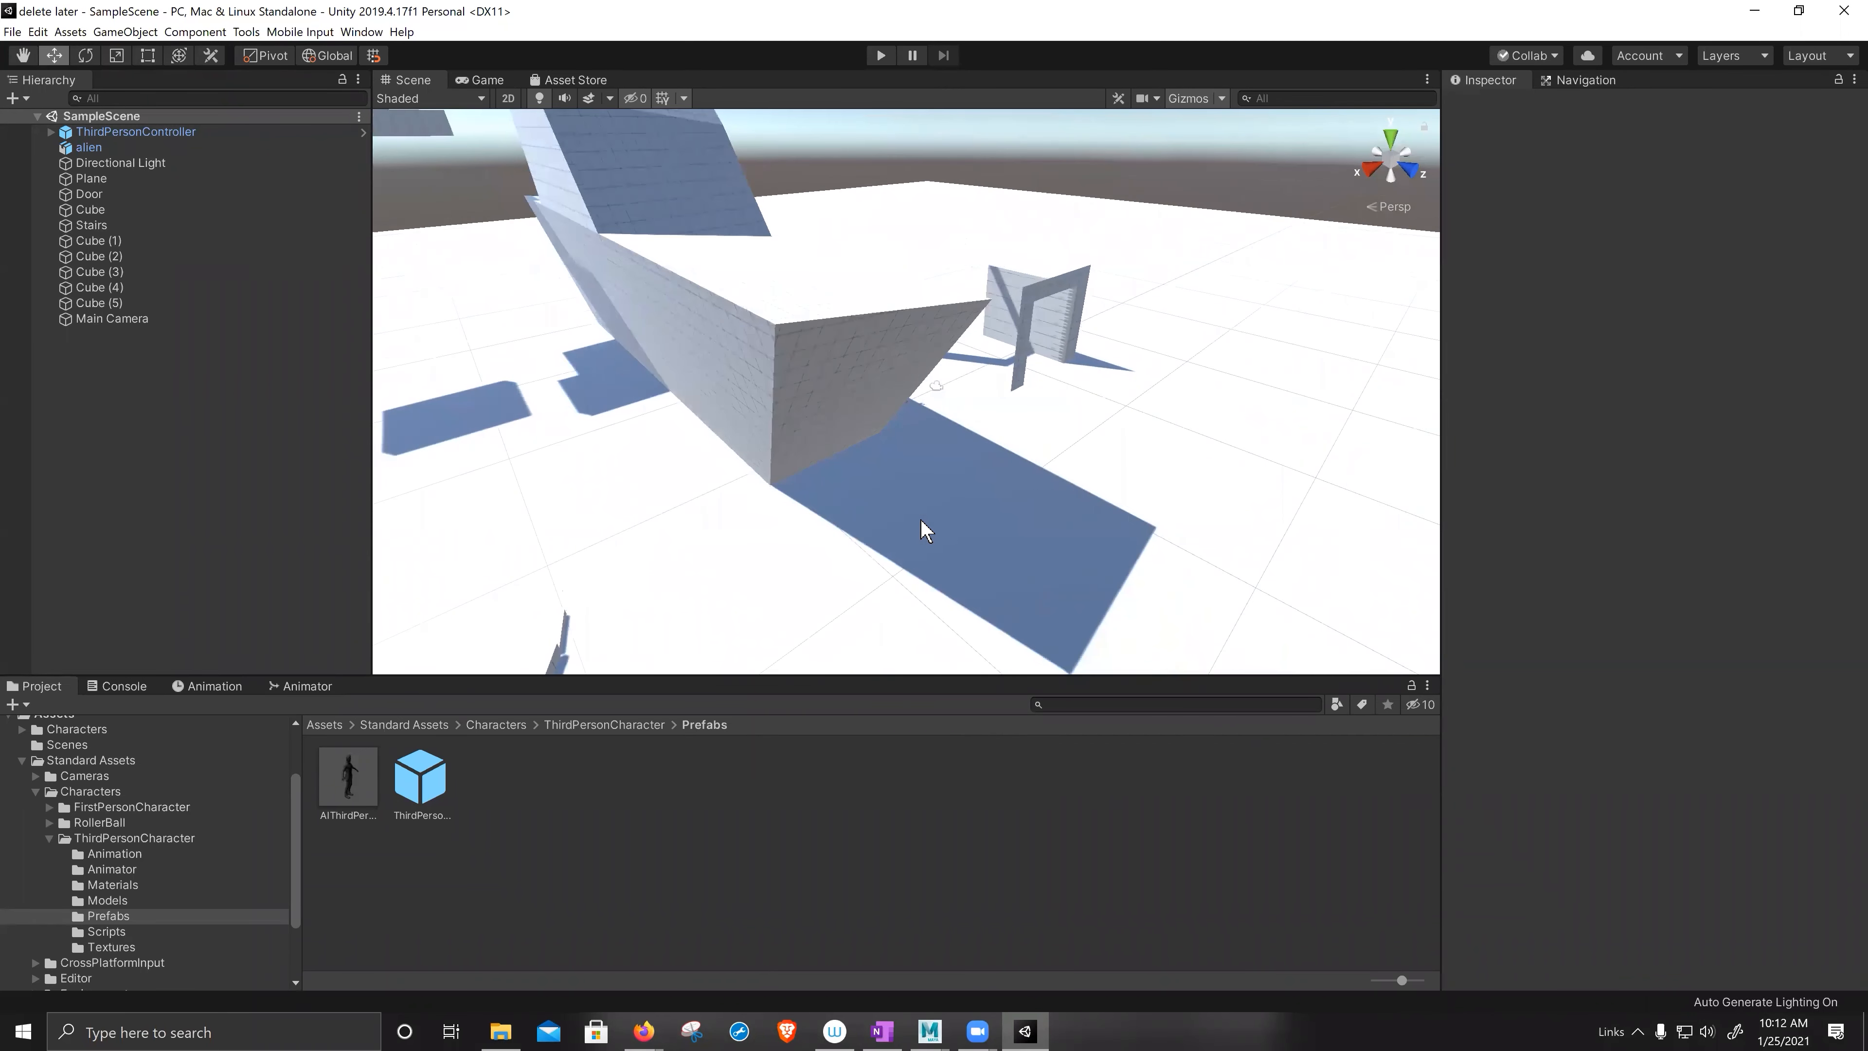
pyautogui.keyDown('alt'); pyautogui.moveTo(920, 520); pyautogui.dragTo(863, 486); pyautogui.keyUp('alt')
pyautogui.scroll(8, 914, 476)
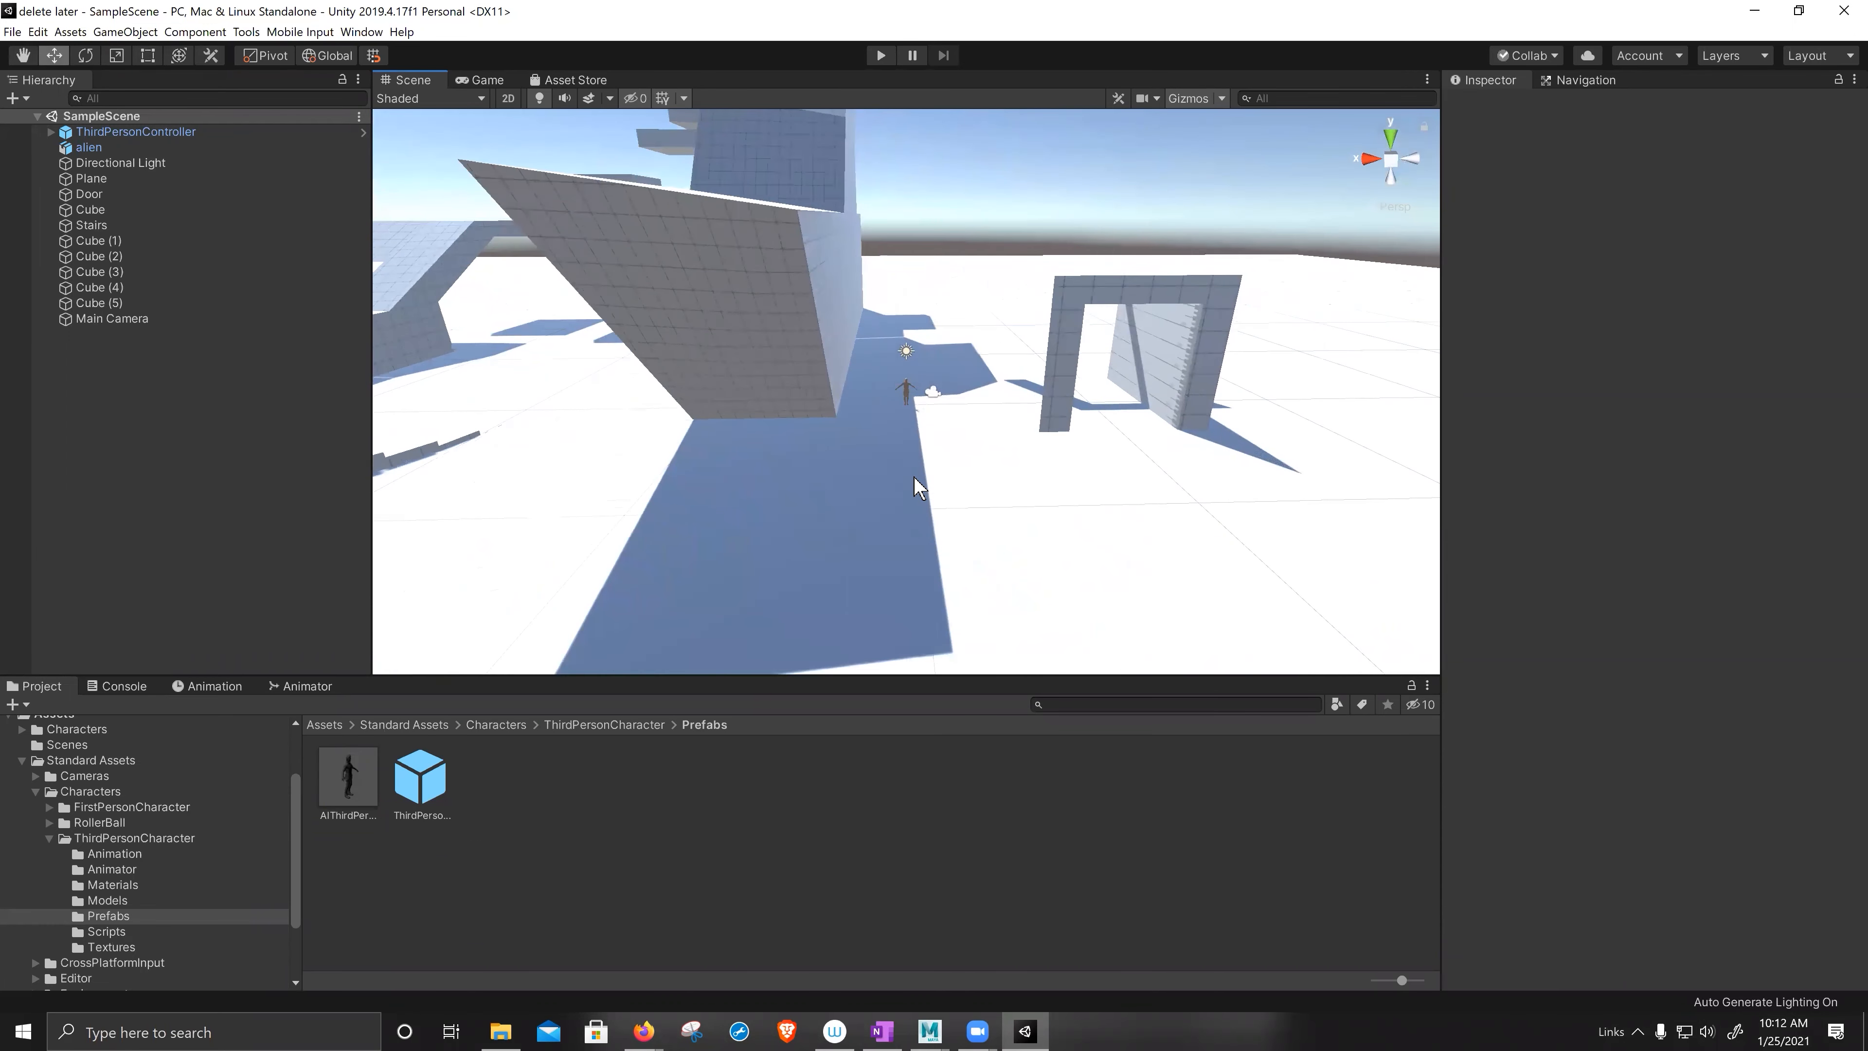
pyautogui.scroll(1, 914, 476)
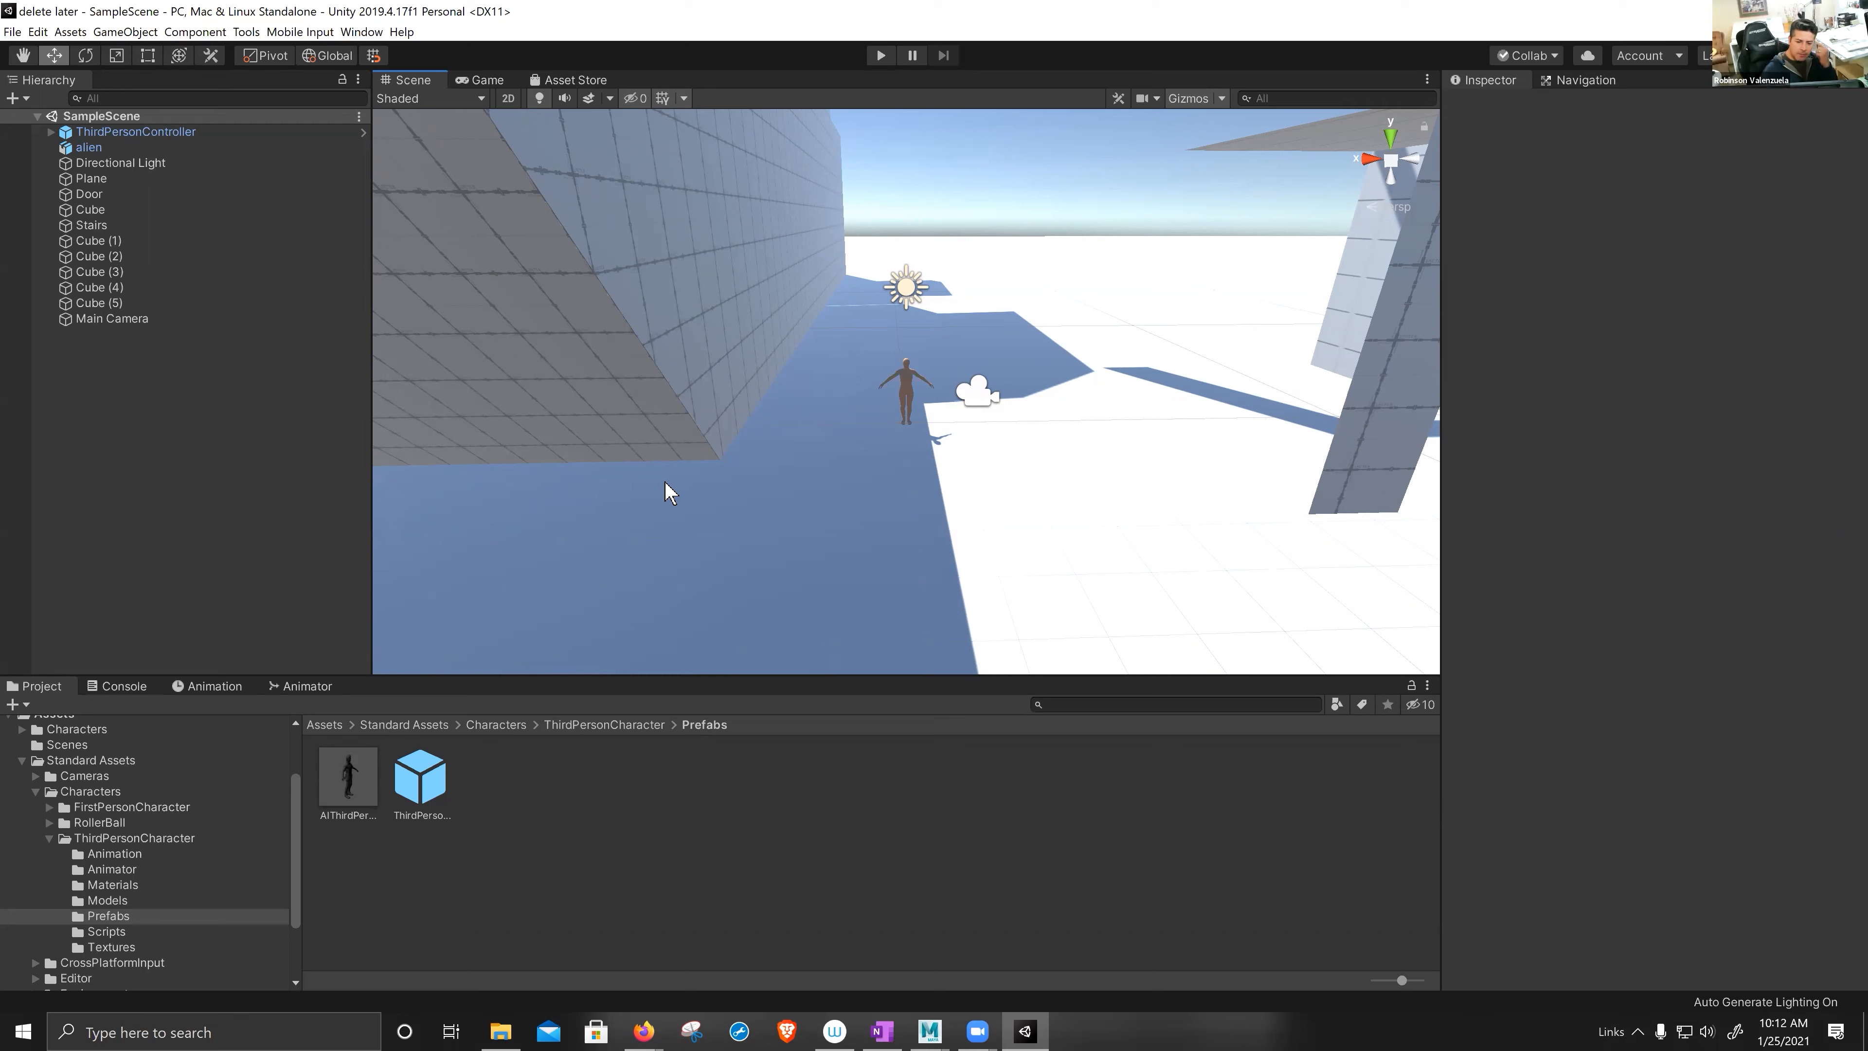
pyautogui.click(910, 388)
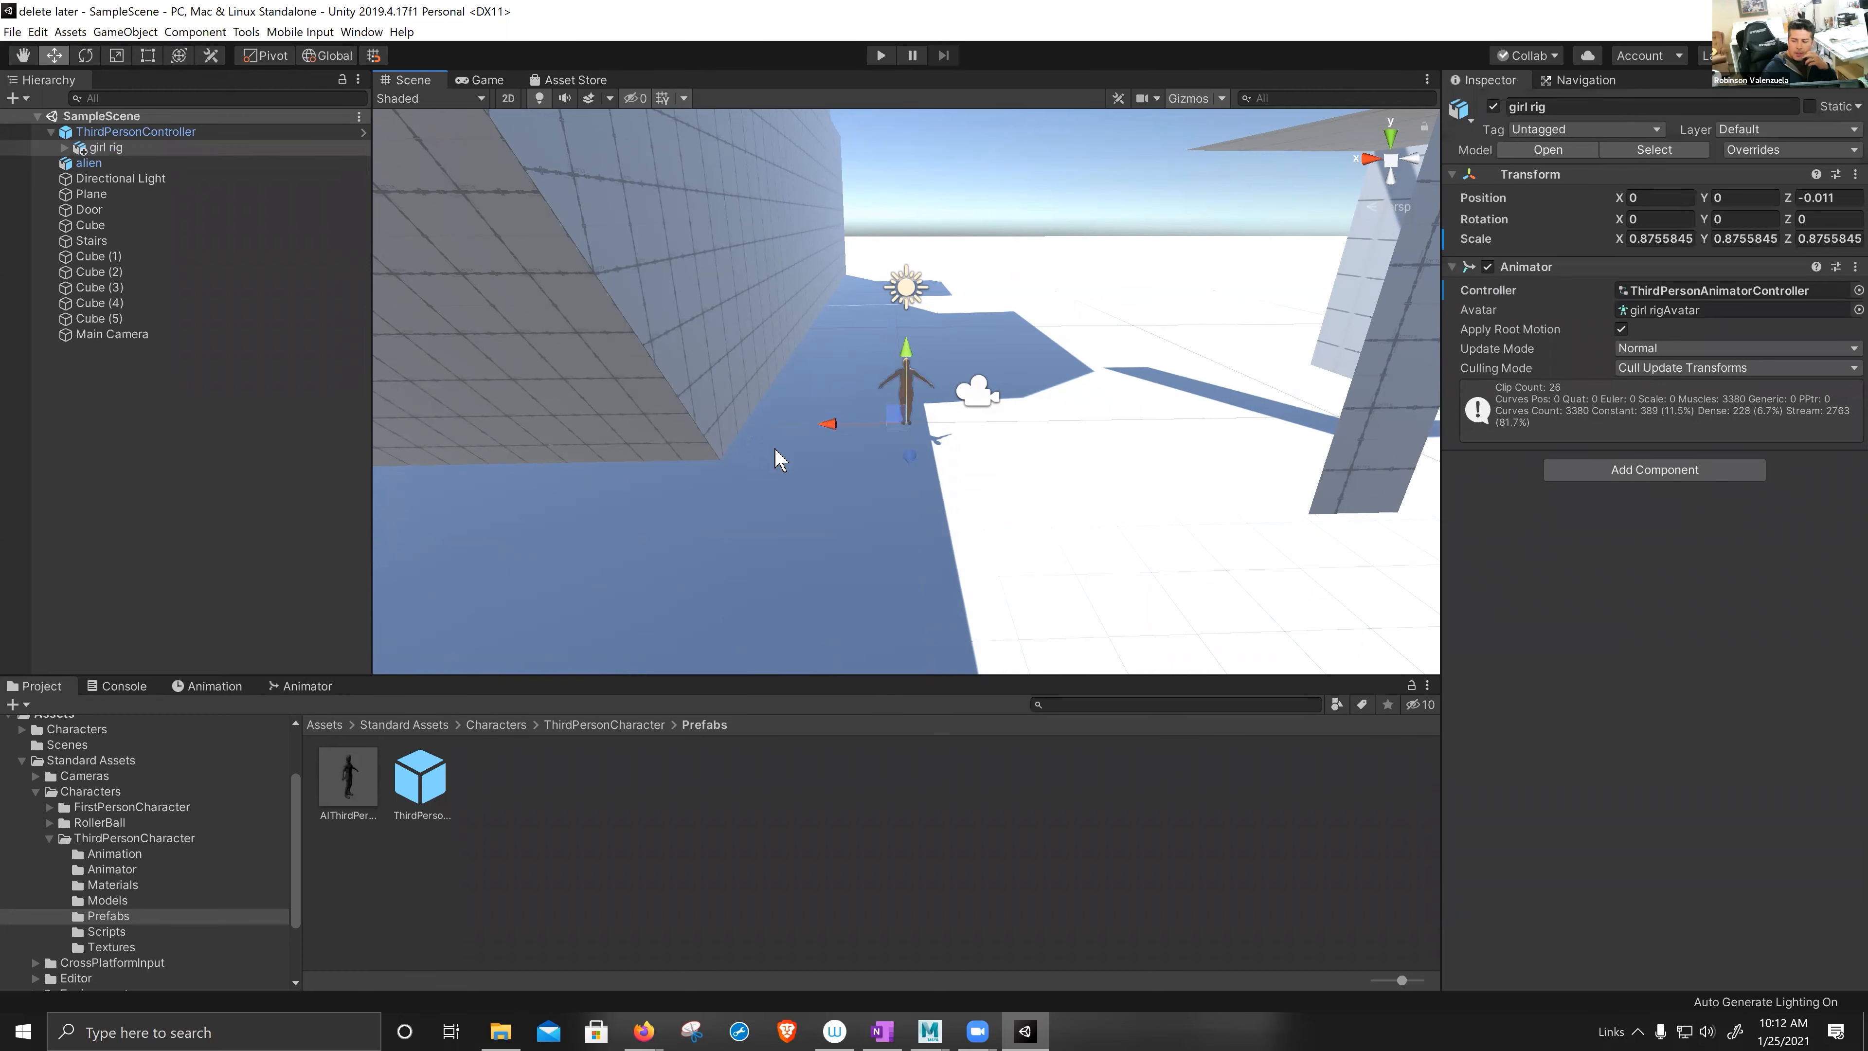
pyautogui.keyDown('alt'); pyautogui.moveTo(972, 434); pyautogui.dragTo(905, 383); pyautogui.keyUp('alt')
pyautogui.scroll(5, 956, 435)
pyautogui.click(898, 358)
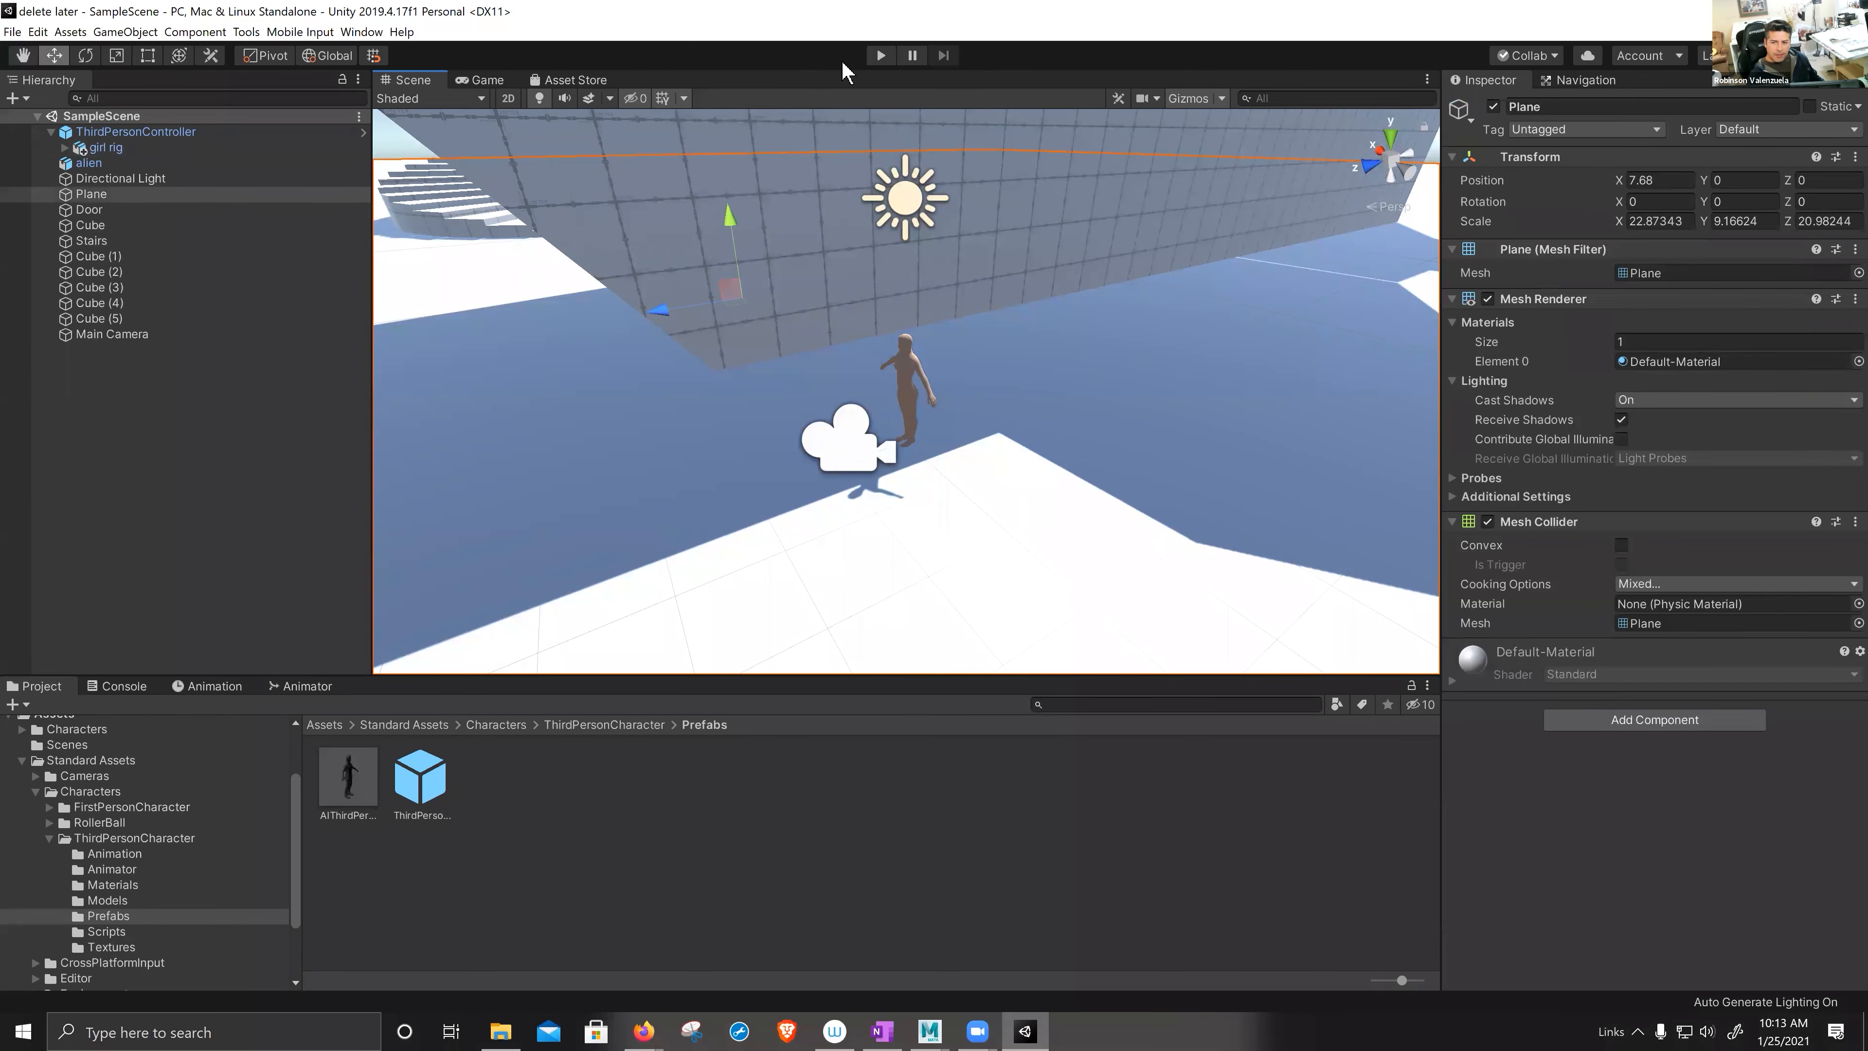
# - Play-test the scene by running the third-person character in several directions beside the wall, ending play mode when done
pyautogui.click(881, 56)
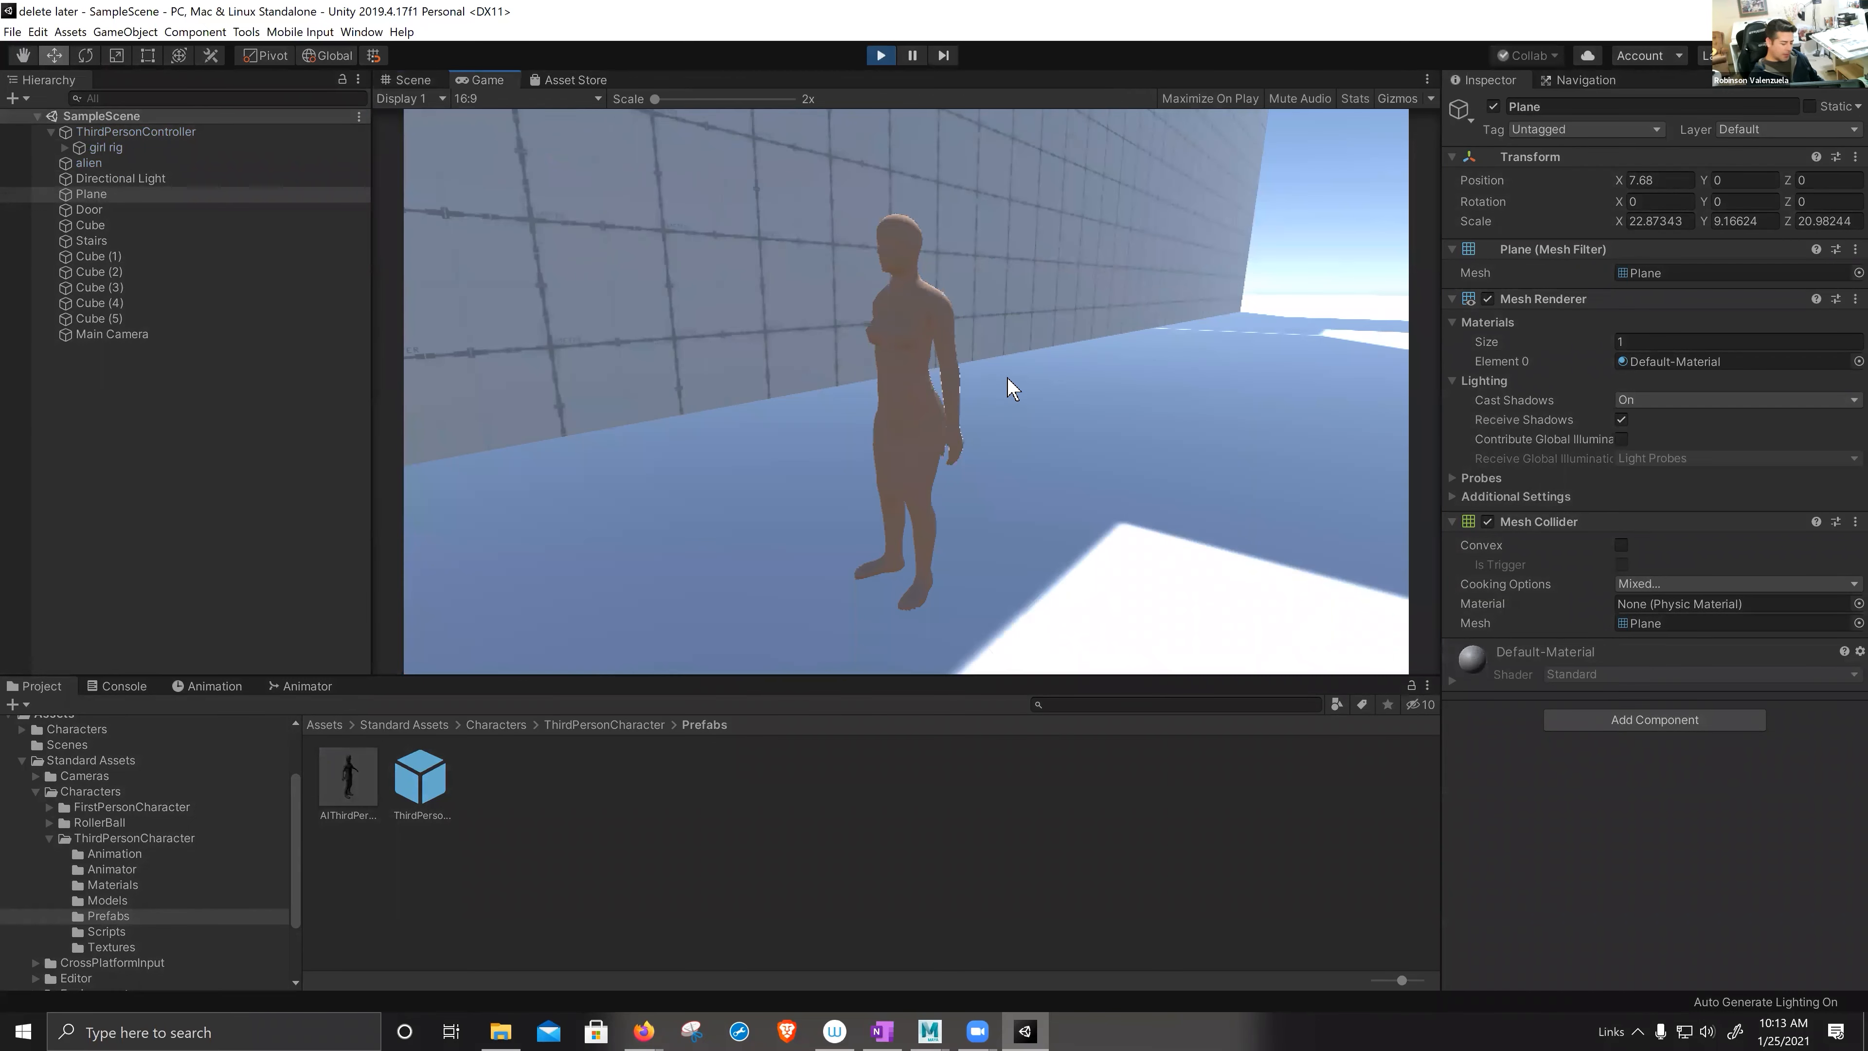
pyautogui.press('a')
pyautogui.press('d')
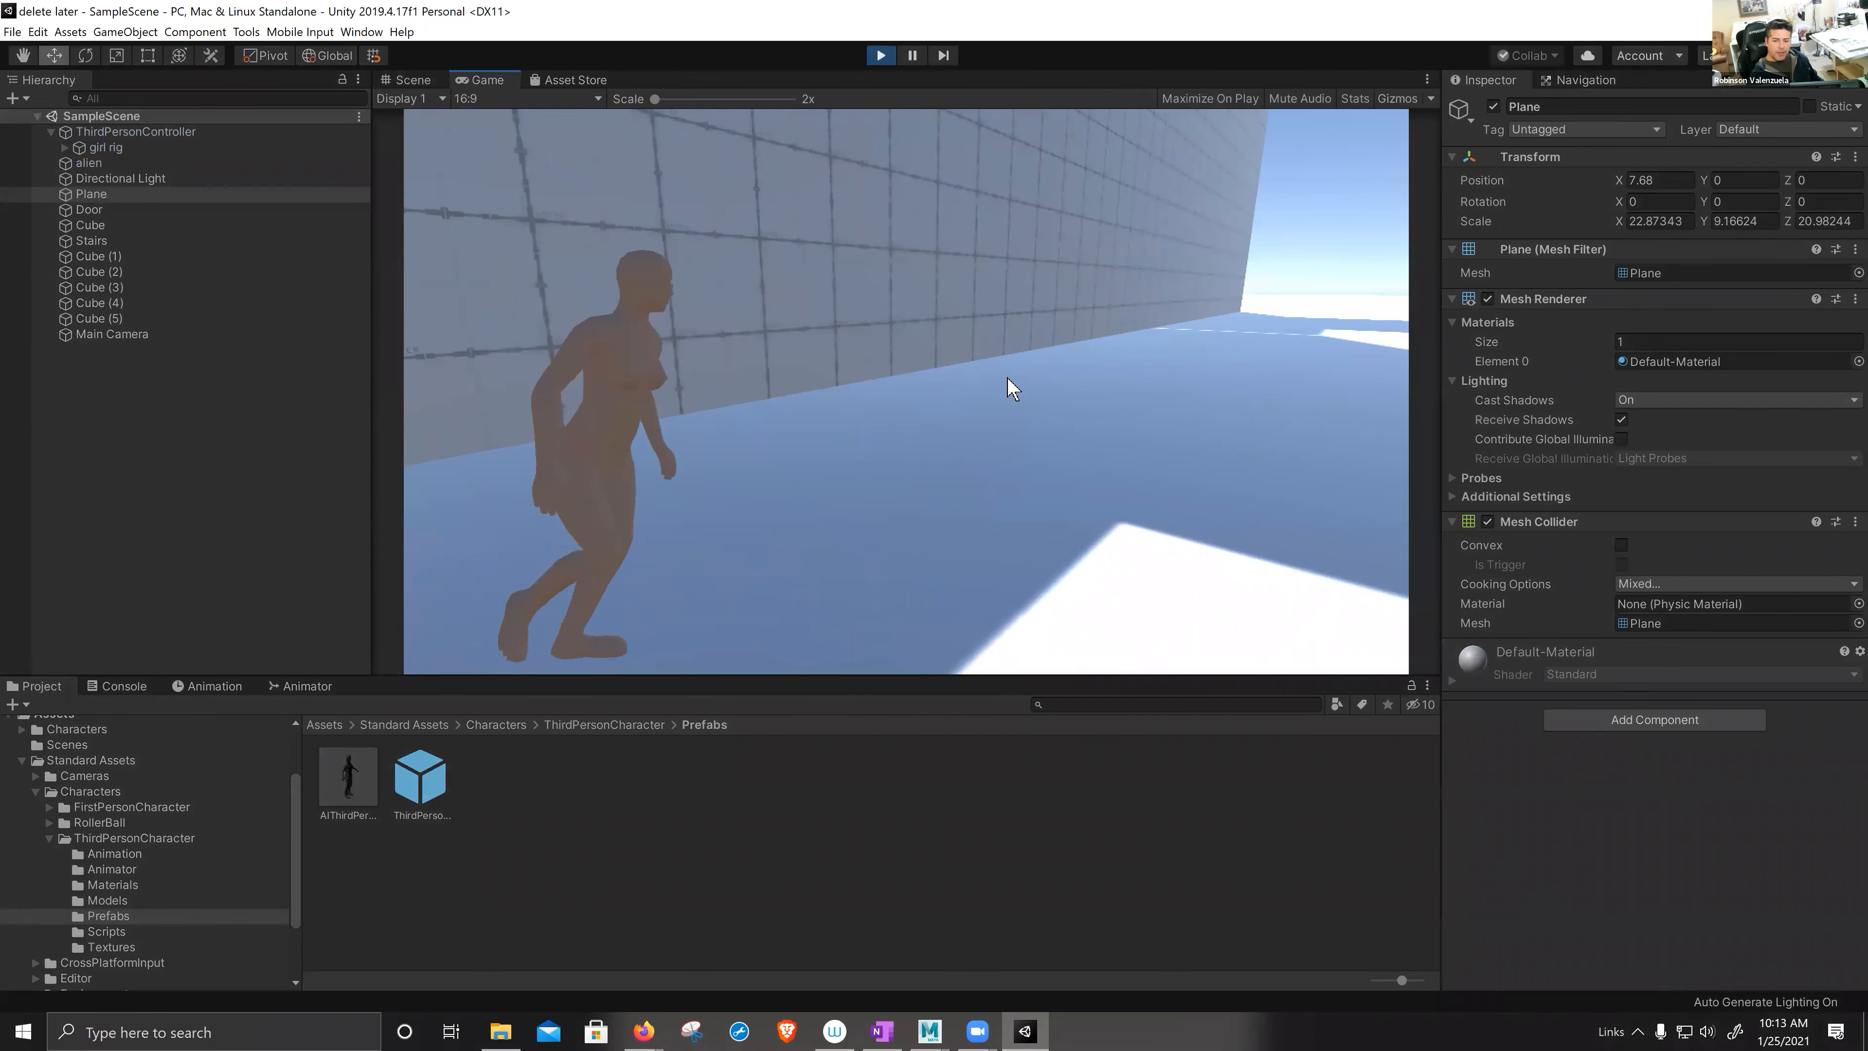
pyautogui.press('w')
pyautogui.press('d')
pyautogui.press('w')
pyautogui.press('d')
pyautogui.press('s')
pyautogui.press('d')
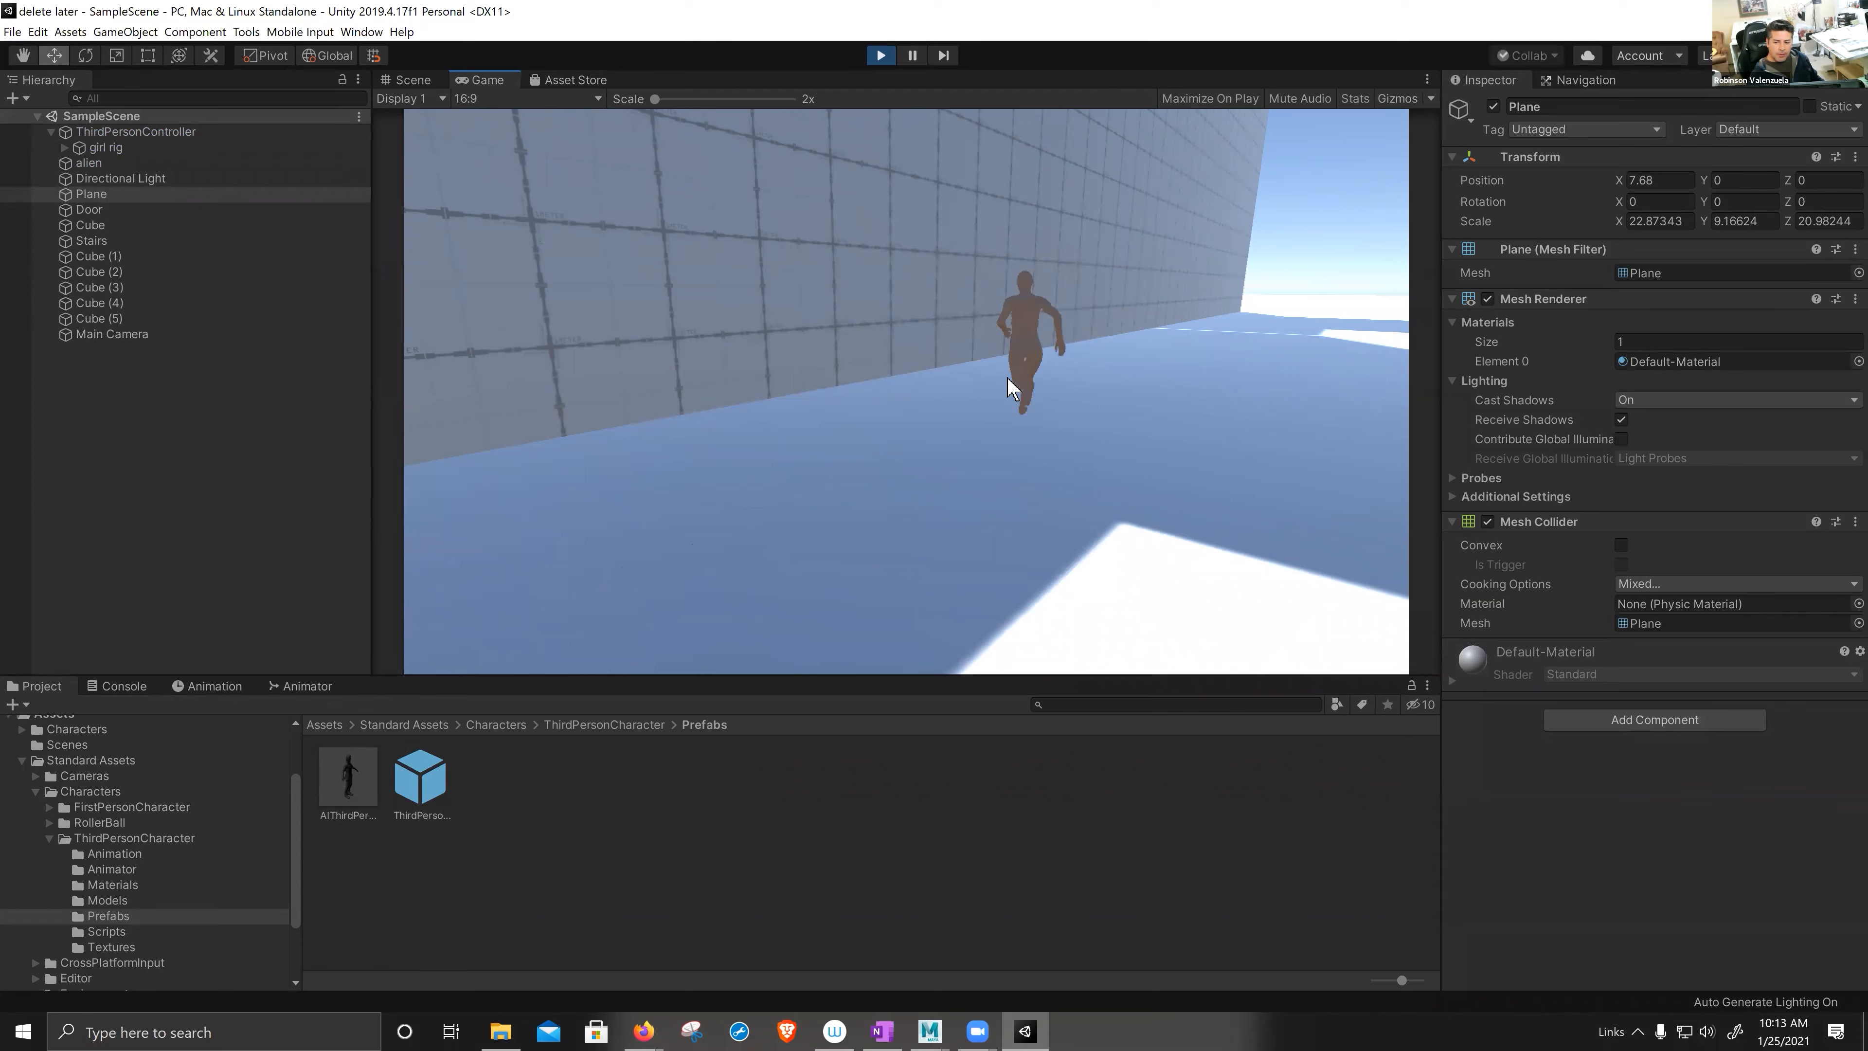
pyautogui.press('s')
pyautogui.press('a')
pyautogui.press('a')
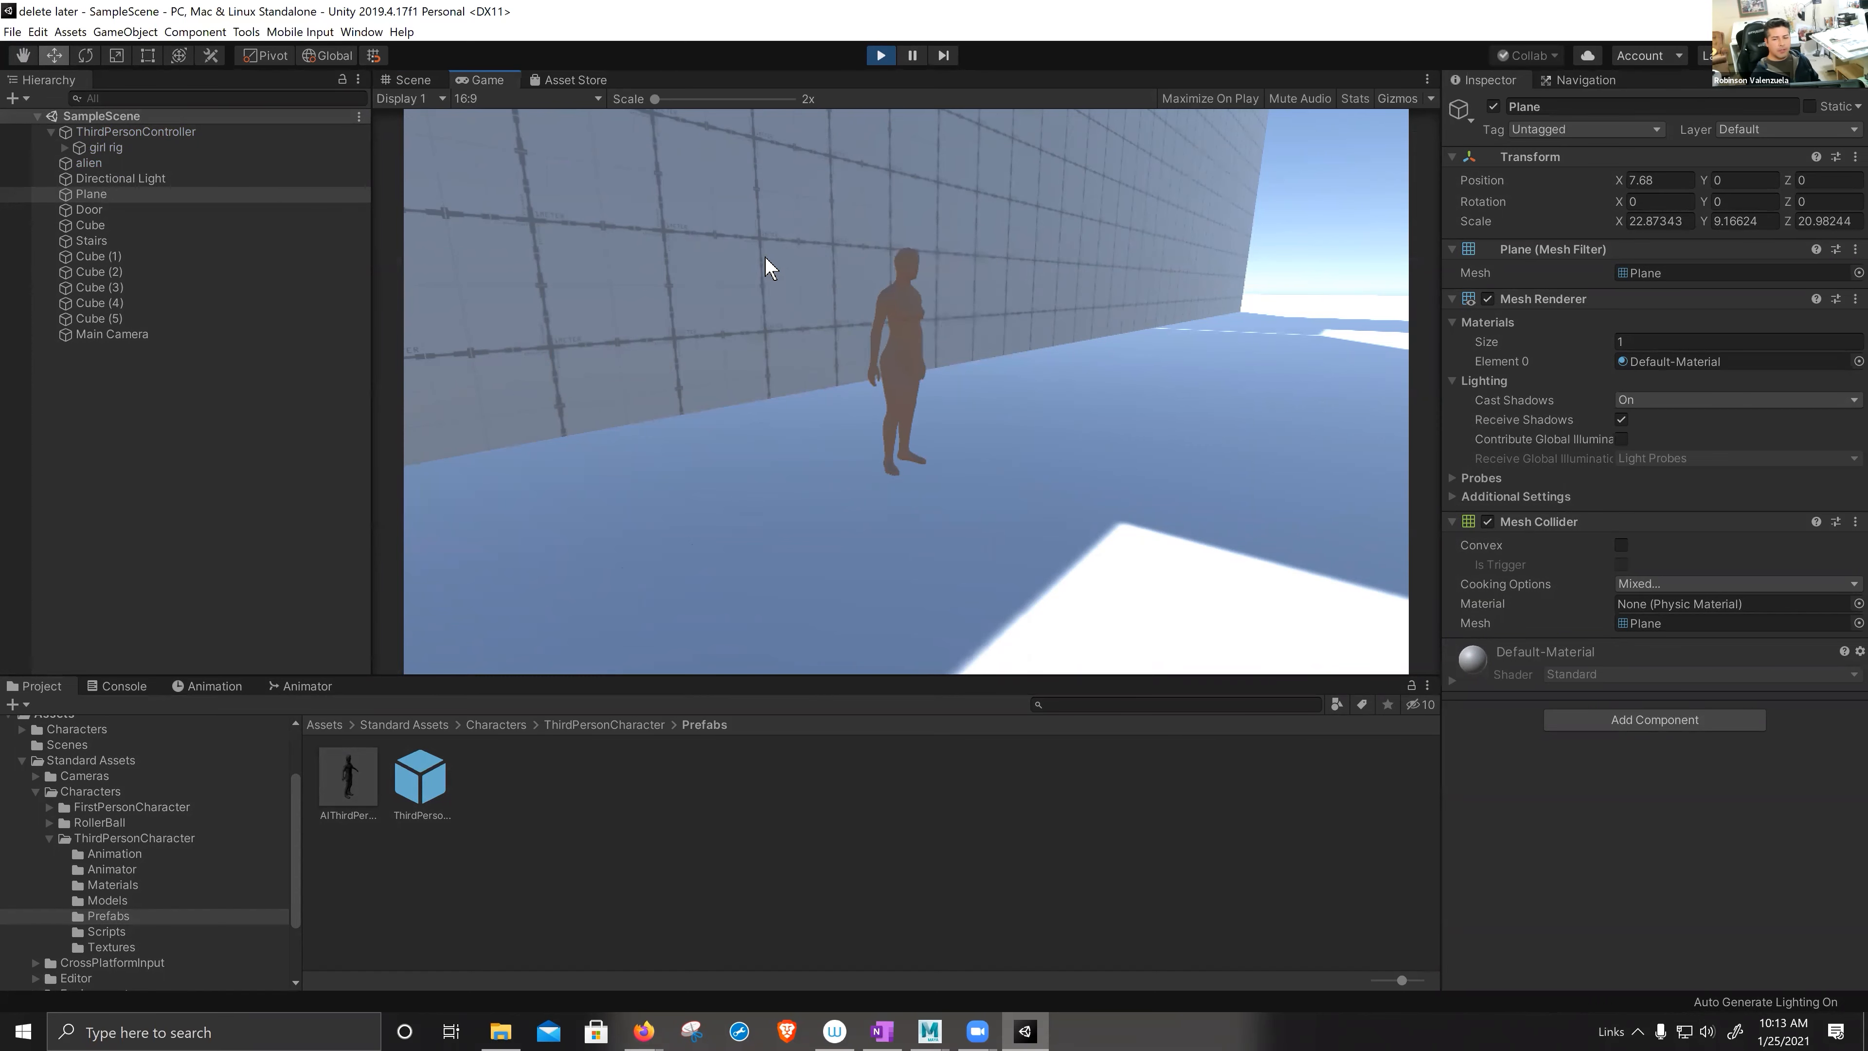
pyautogui.click(881, 57)
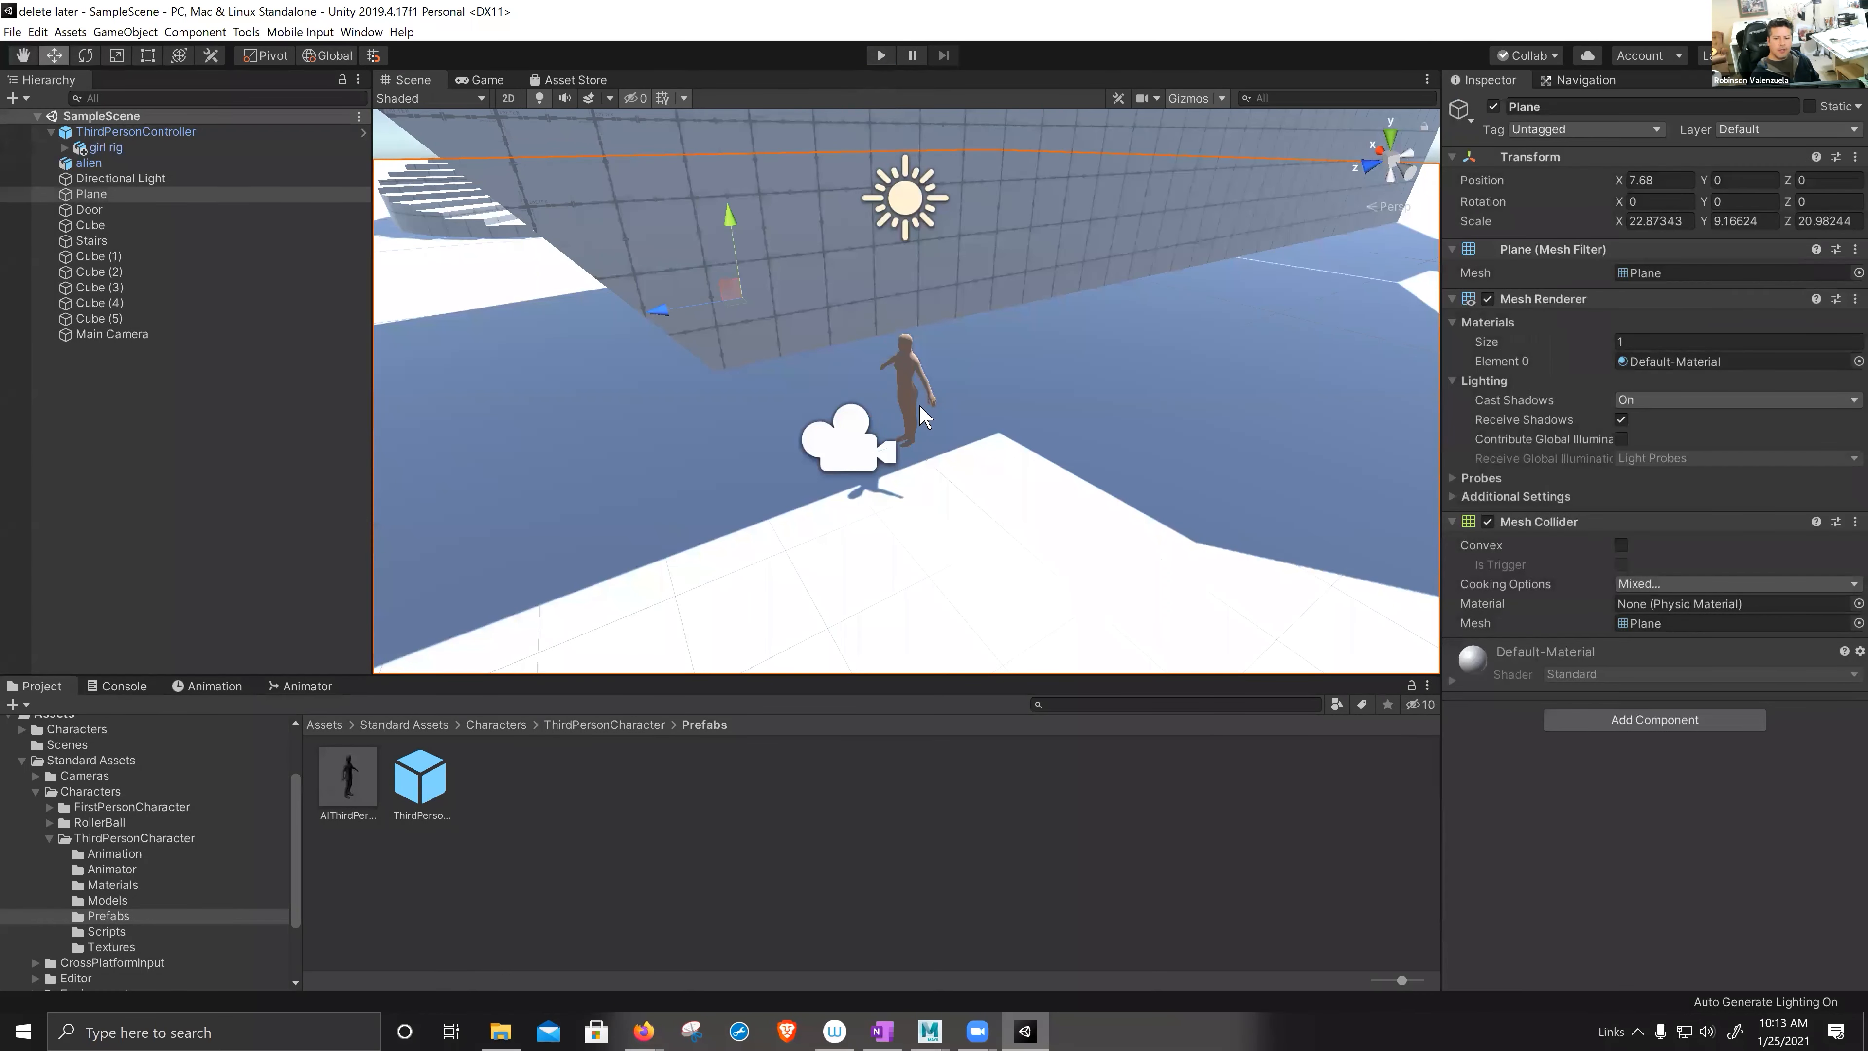
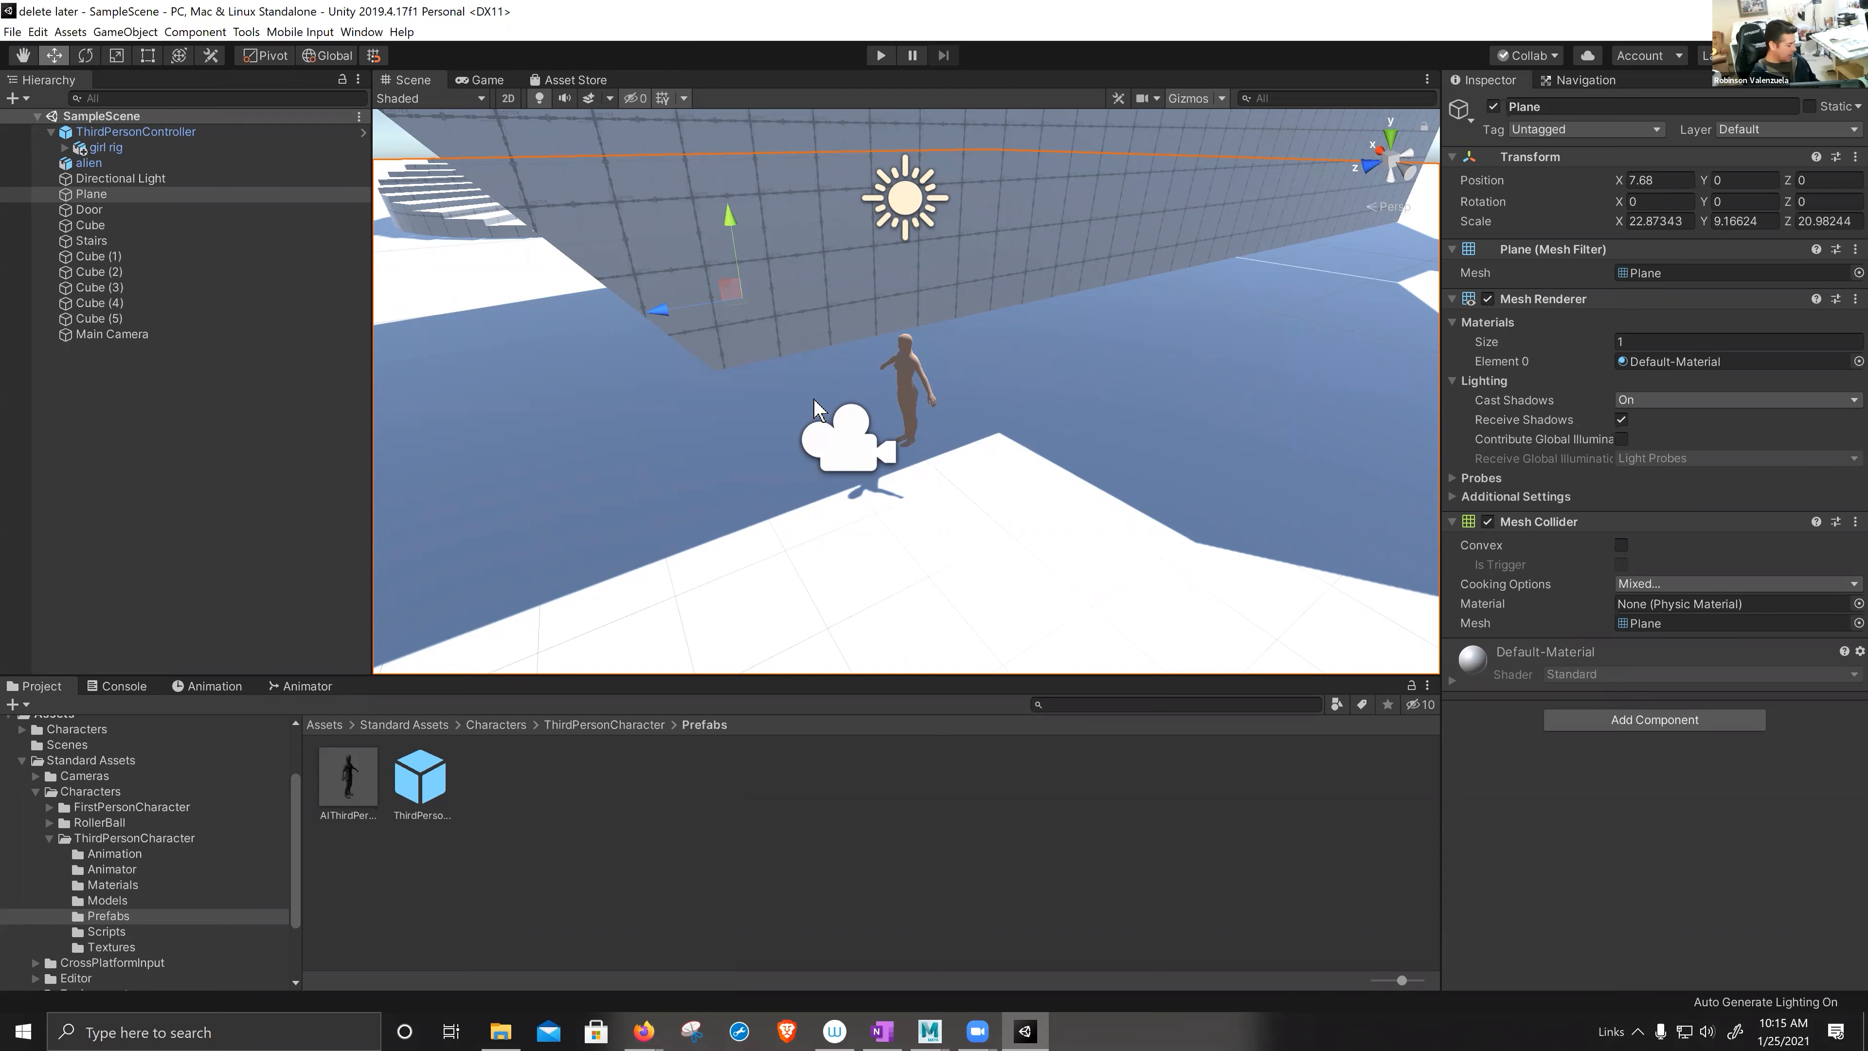
# - Switch to Maya and start a new scene in place of the rigged character scene
pyautogui.keyDown('alt'); pyautogui.moveTo(728, 375); pyautogui.dragTo(903, 366); pyautogui.keyUp('alt')
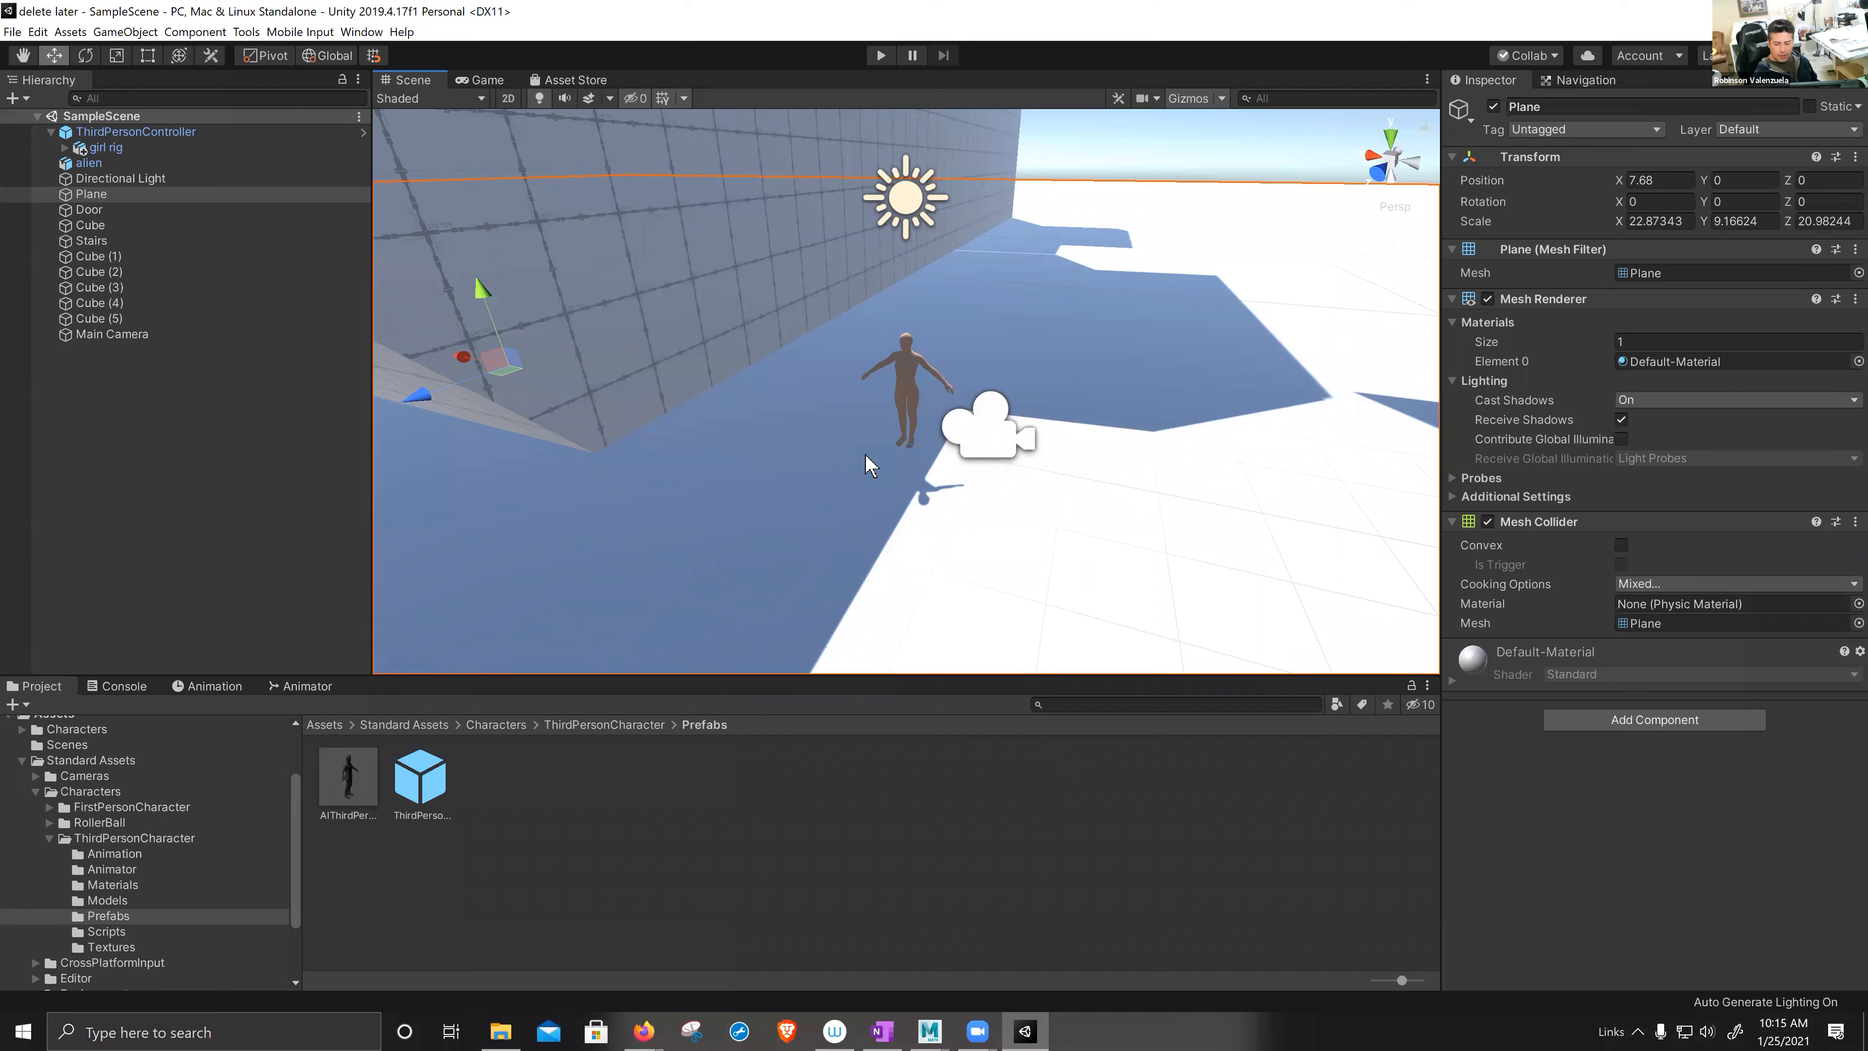
pyautogui.scroll(-2, 874, 464)
pyautogui.scroll(-2, 874, 464)
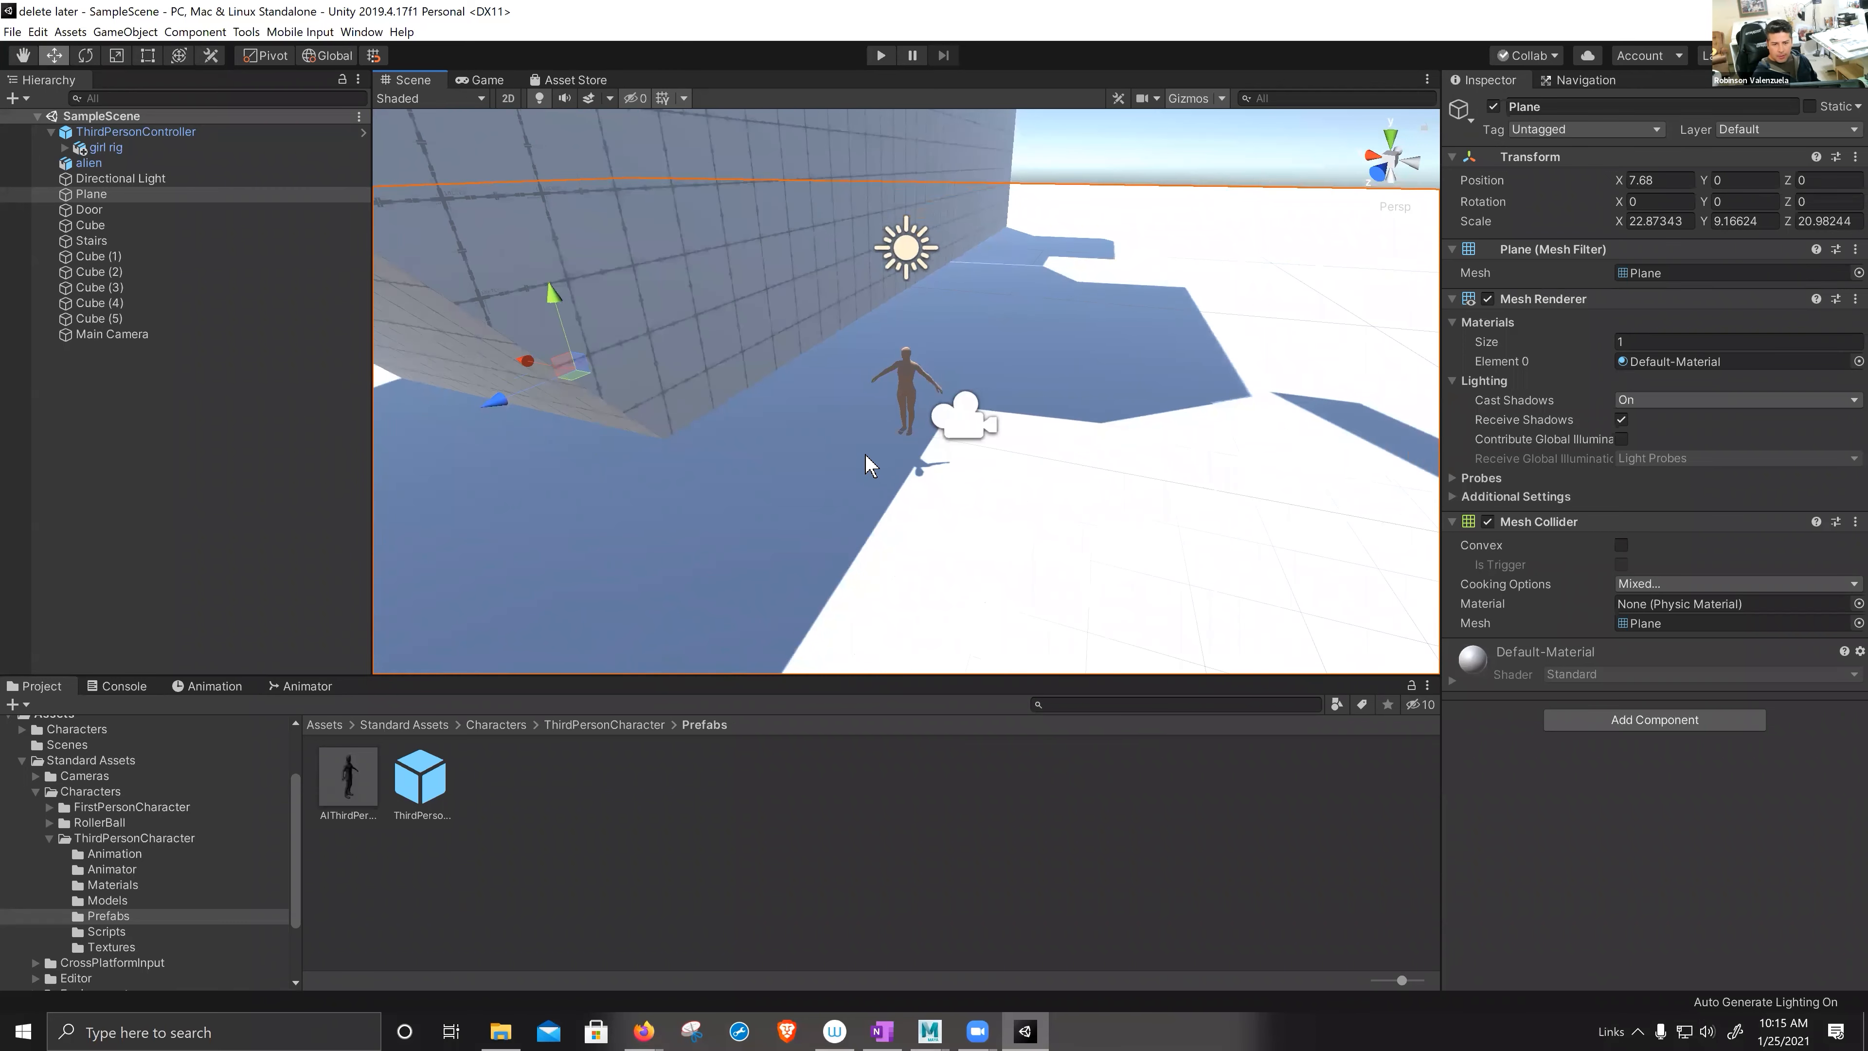
pyautogui.moveTo(929, 1029)
pyautogui.click(992, 930)
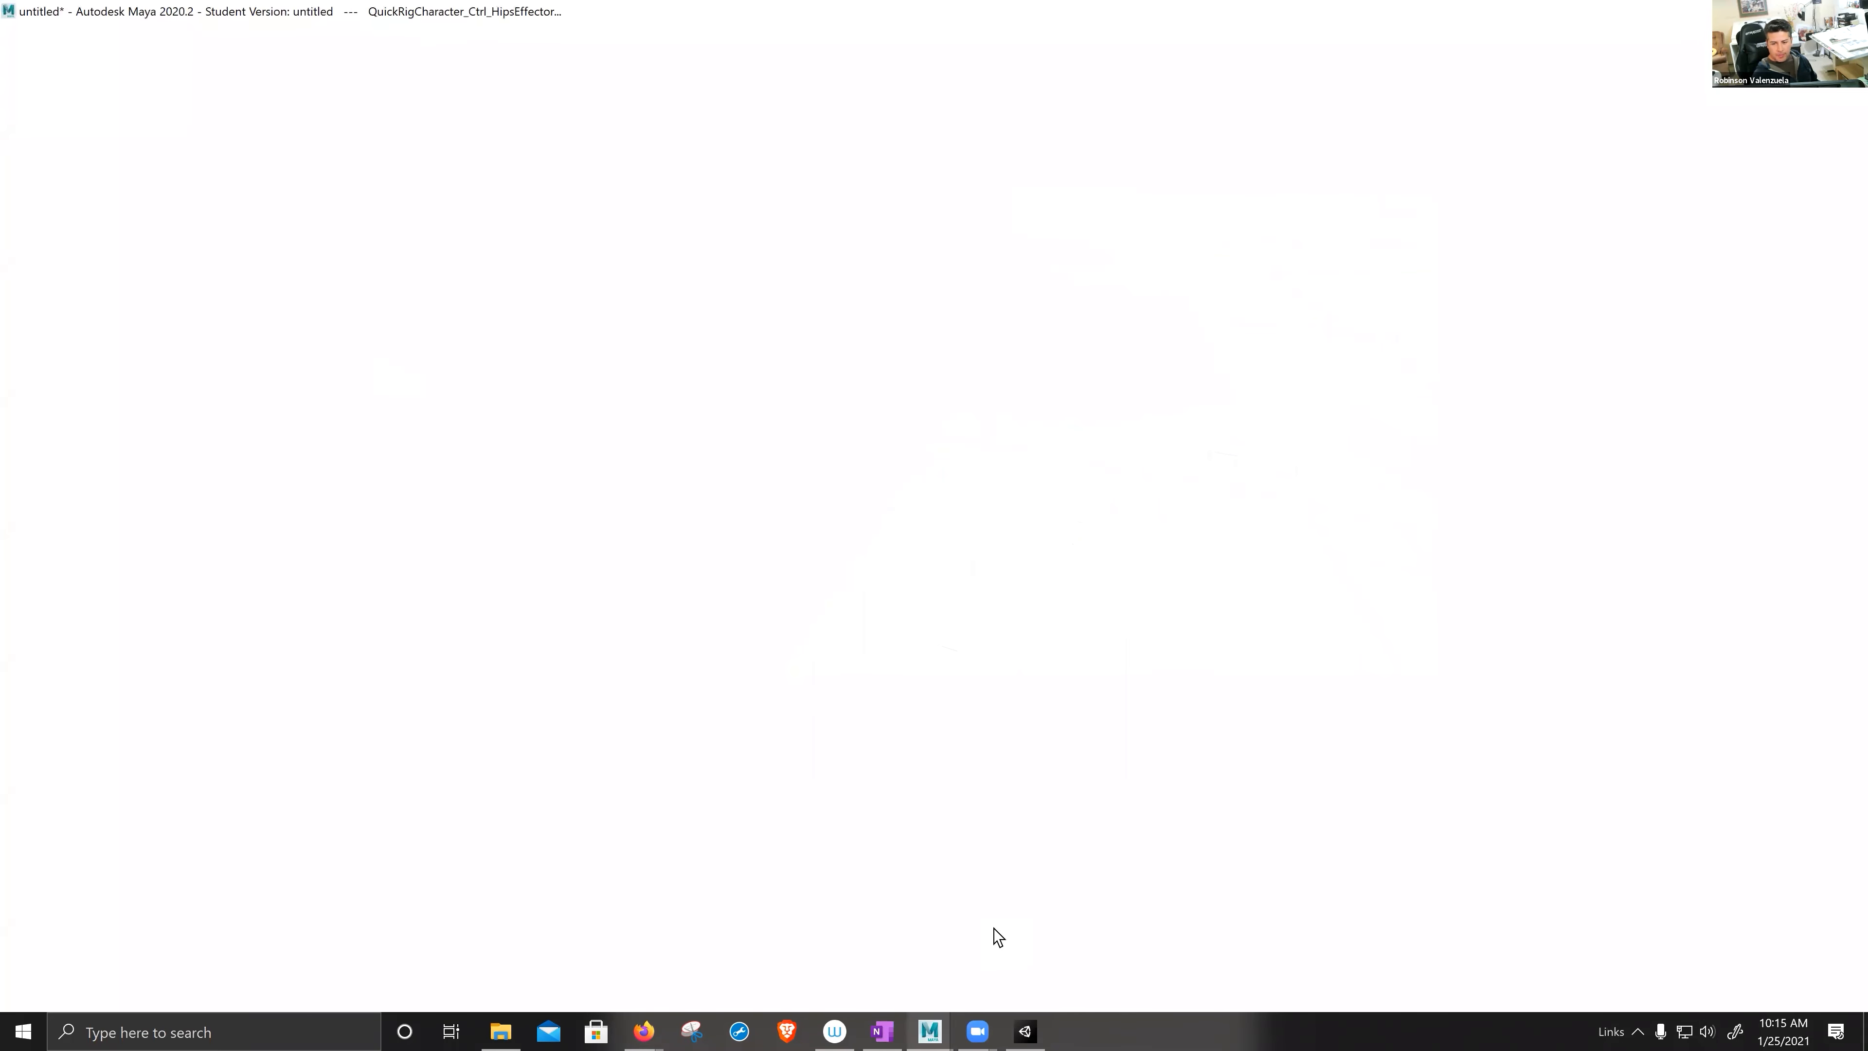
pyautogui.moveTo(584, 213); pyautogui.dragTo(1172, 765)
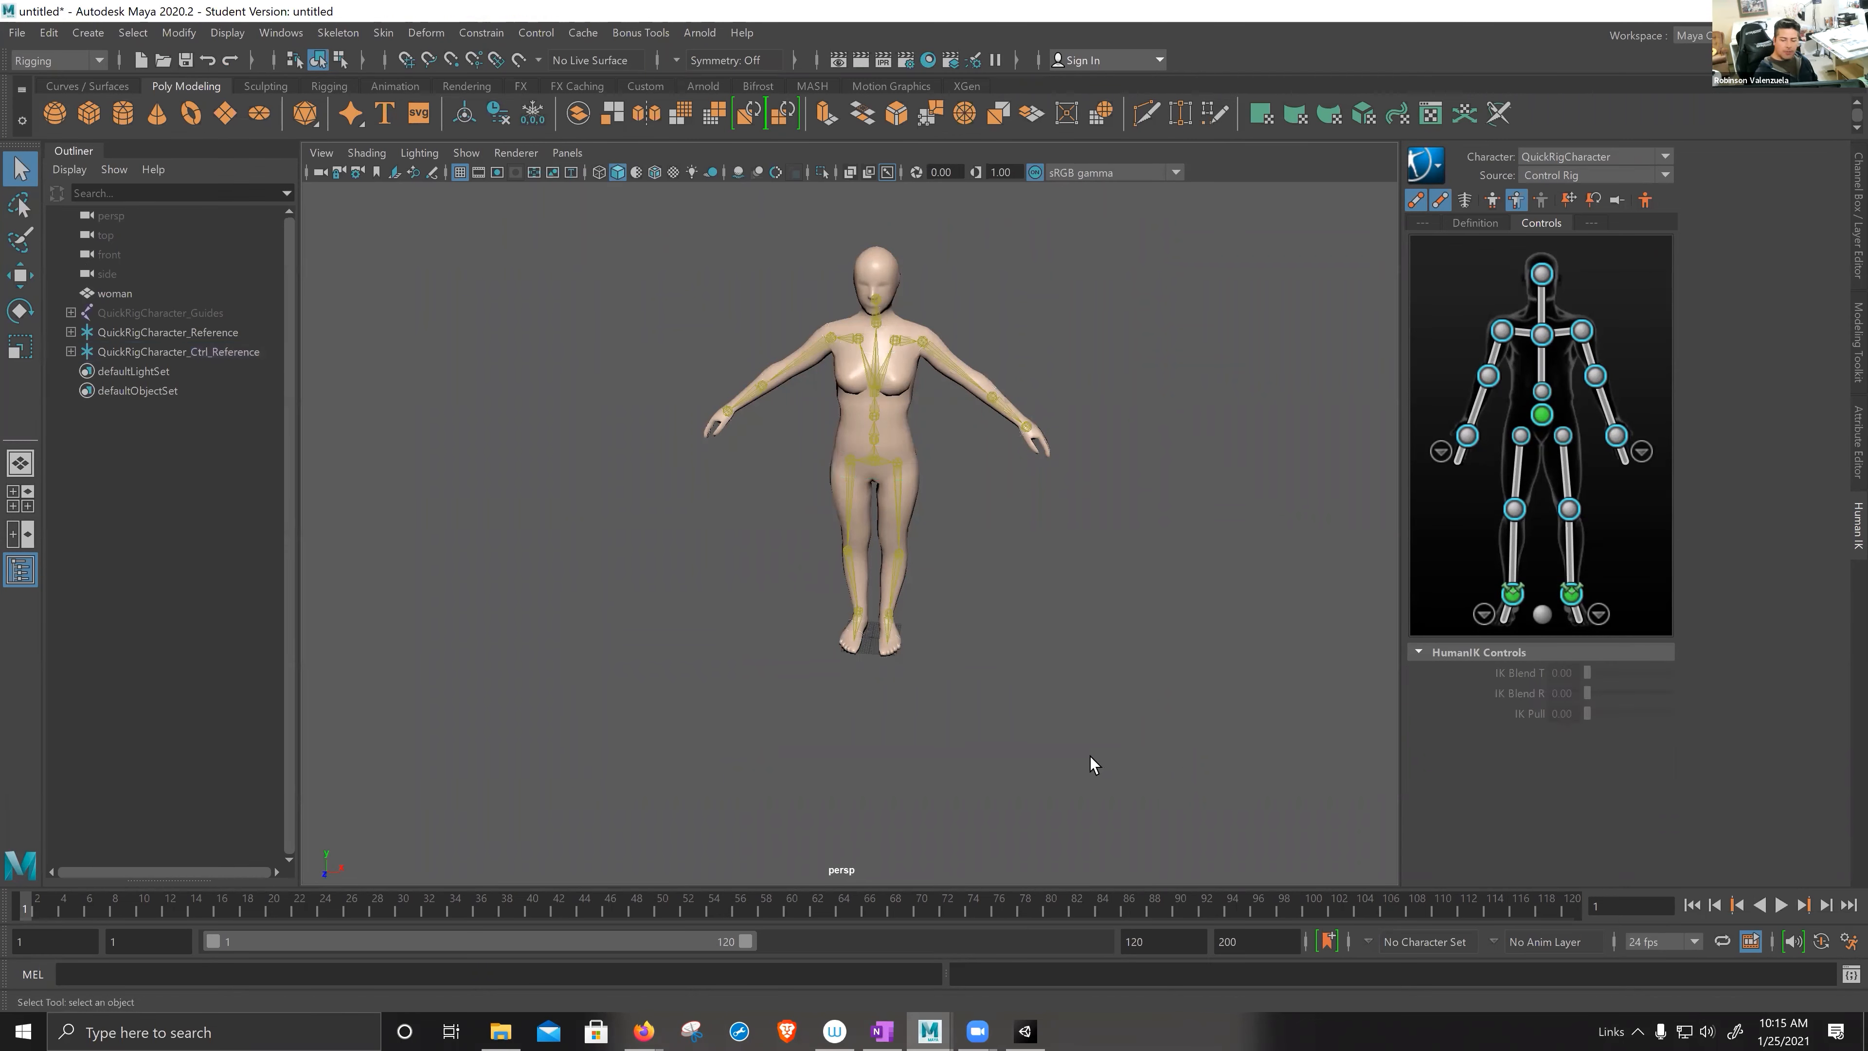
pyautogui.click(17, 33)
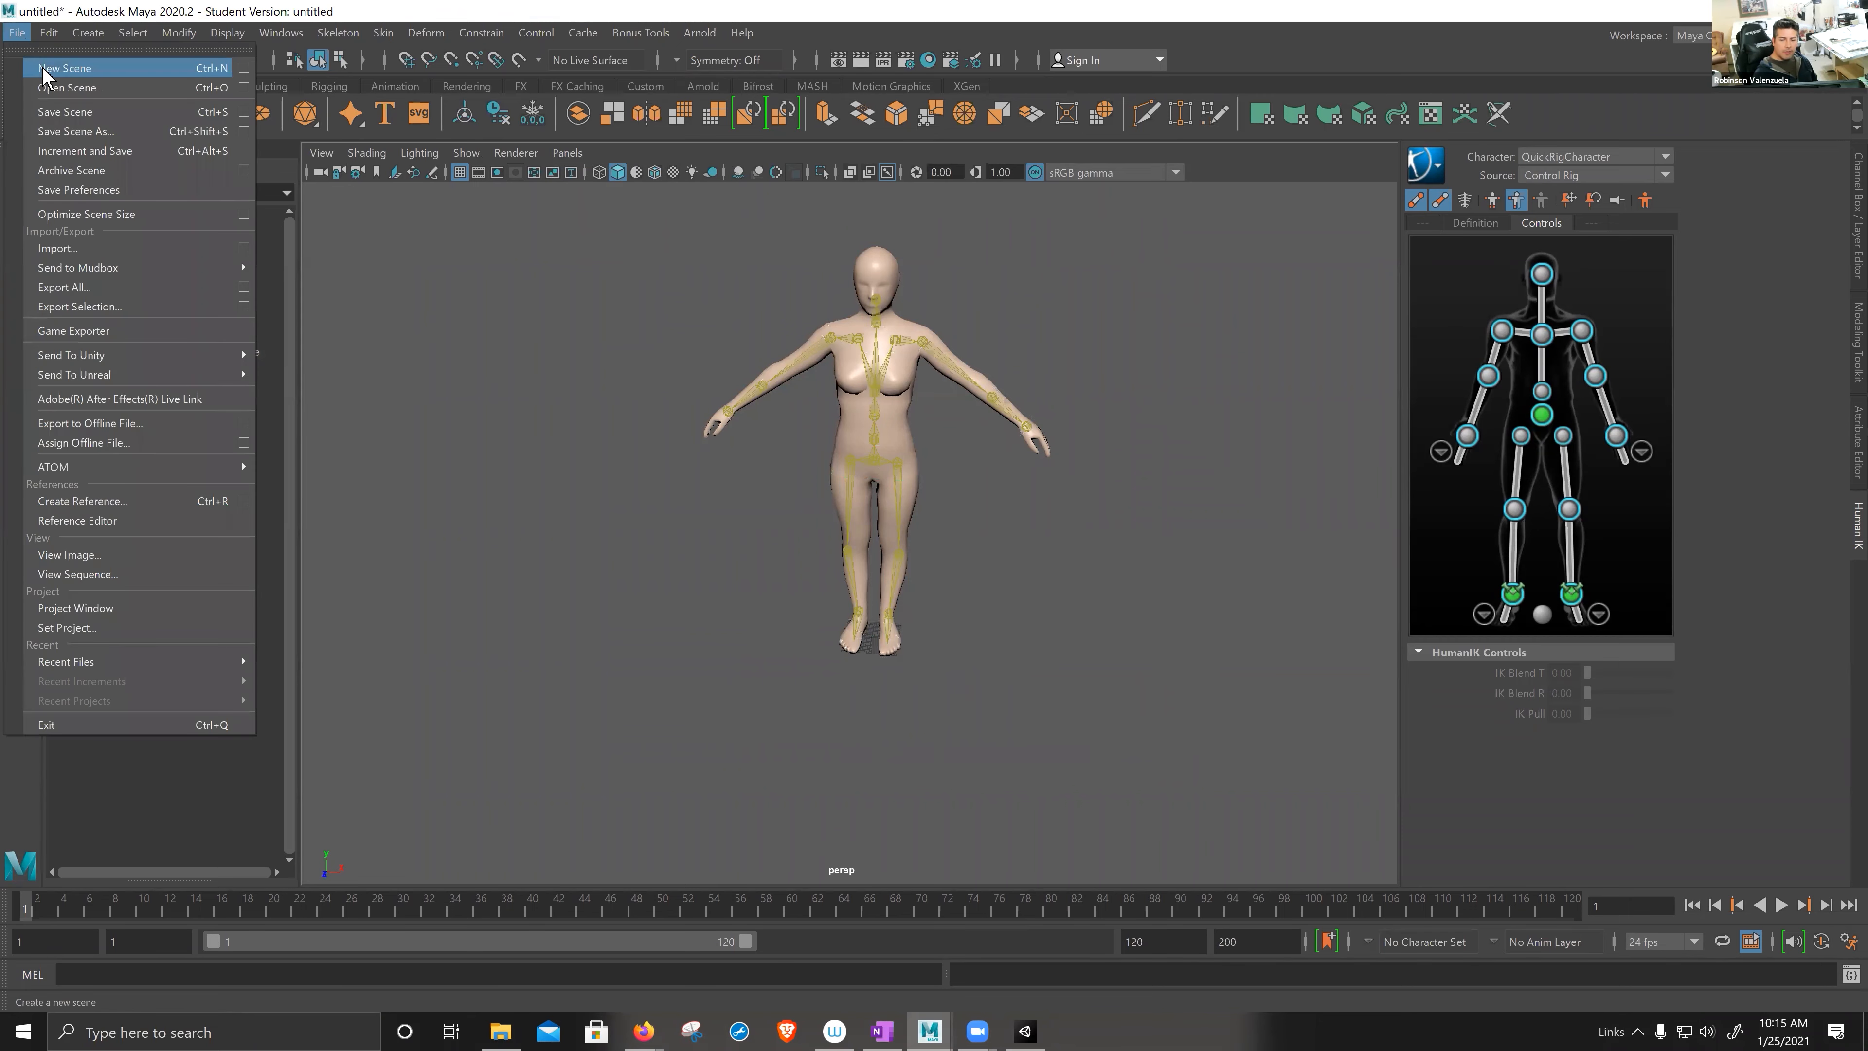
pyautogui.click(64, 67)
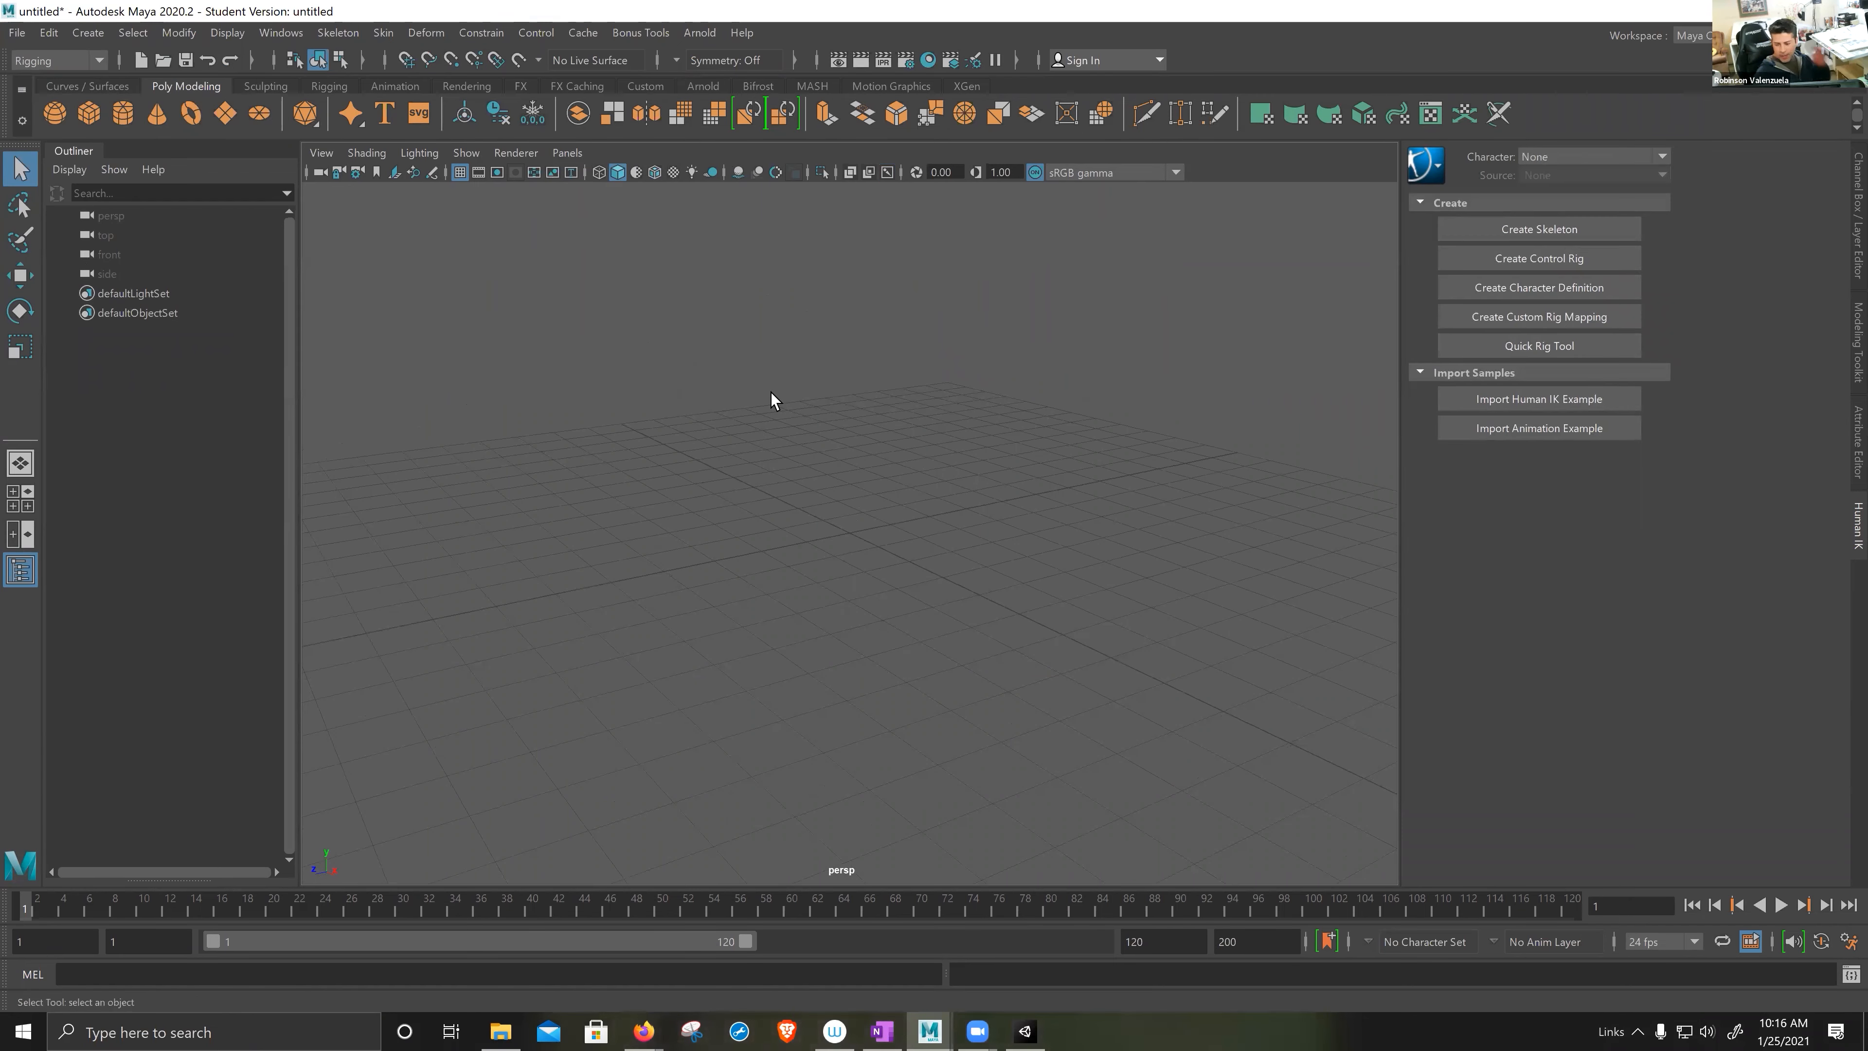
# - Import CharacterFemale.ma from the Content Browser's Bipeds sculpting base meshes and frame the full figure
pyautogui.click(281, 33)
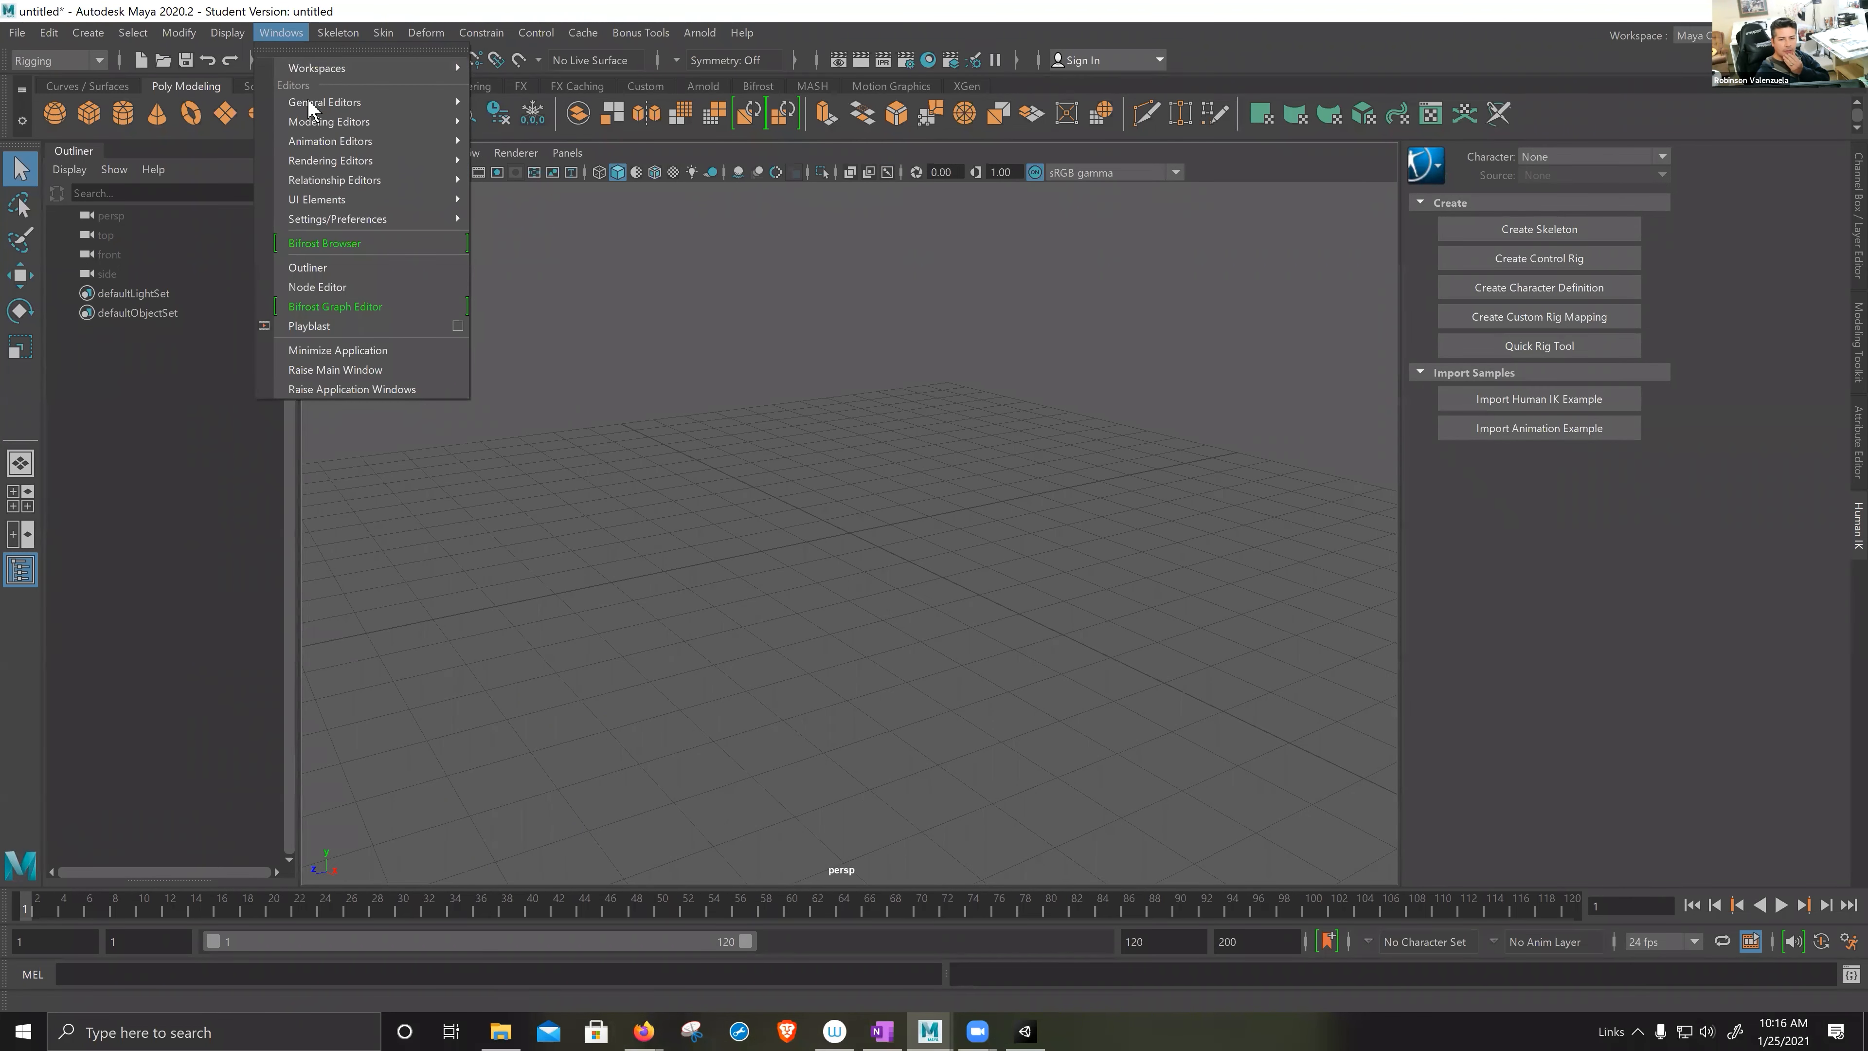
pyautogui.moveTo(310, 106)
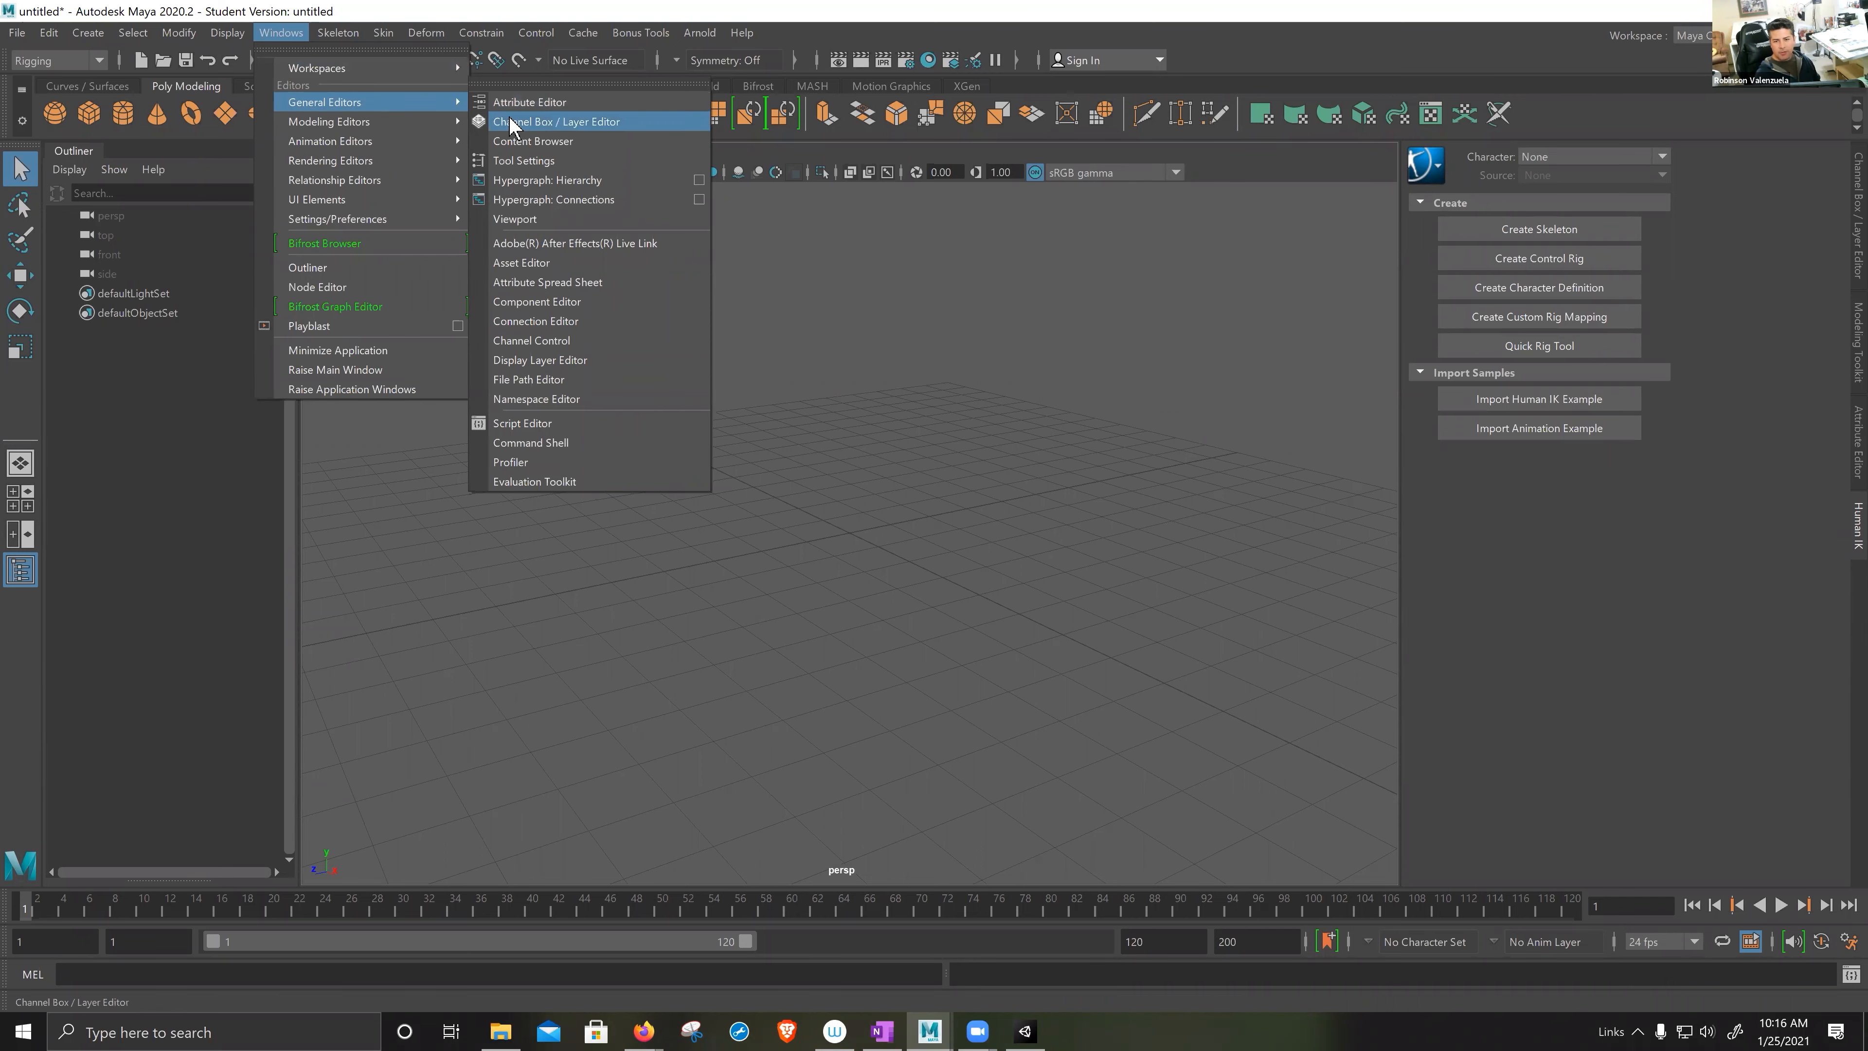
pyautogui.click(525, 142)
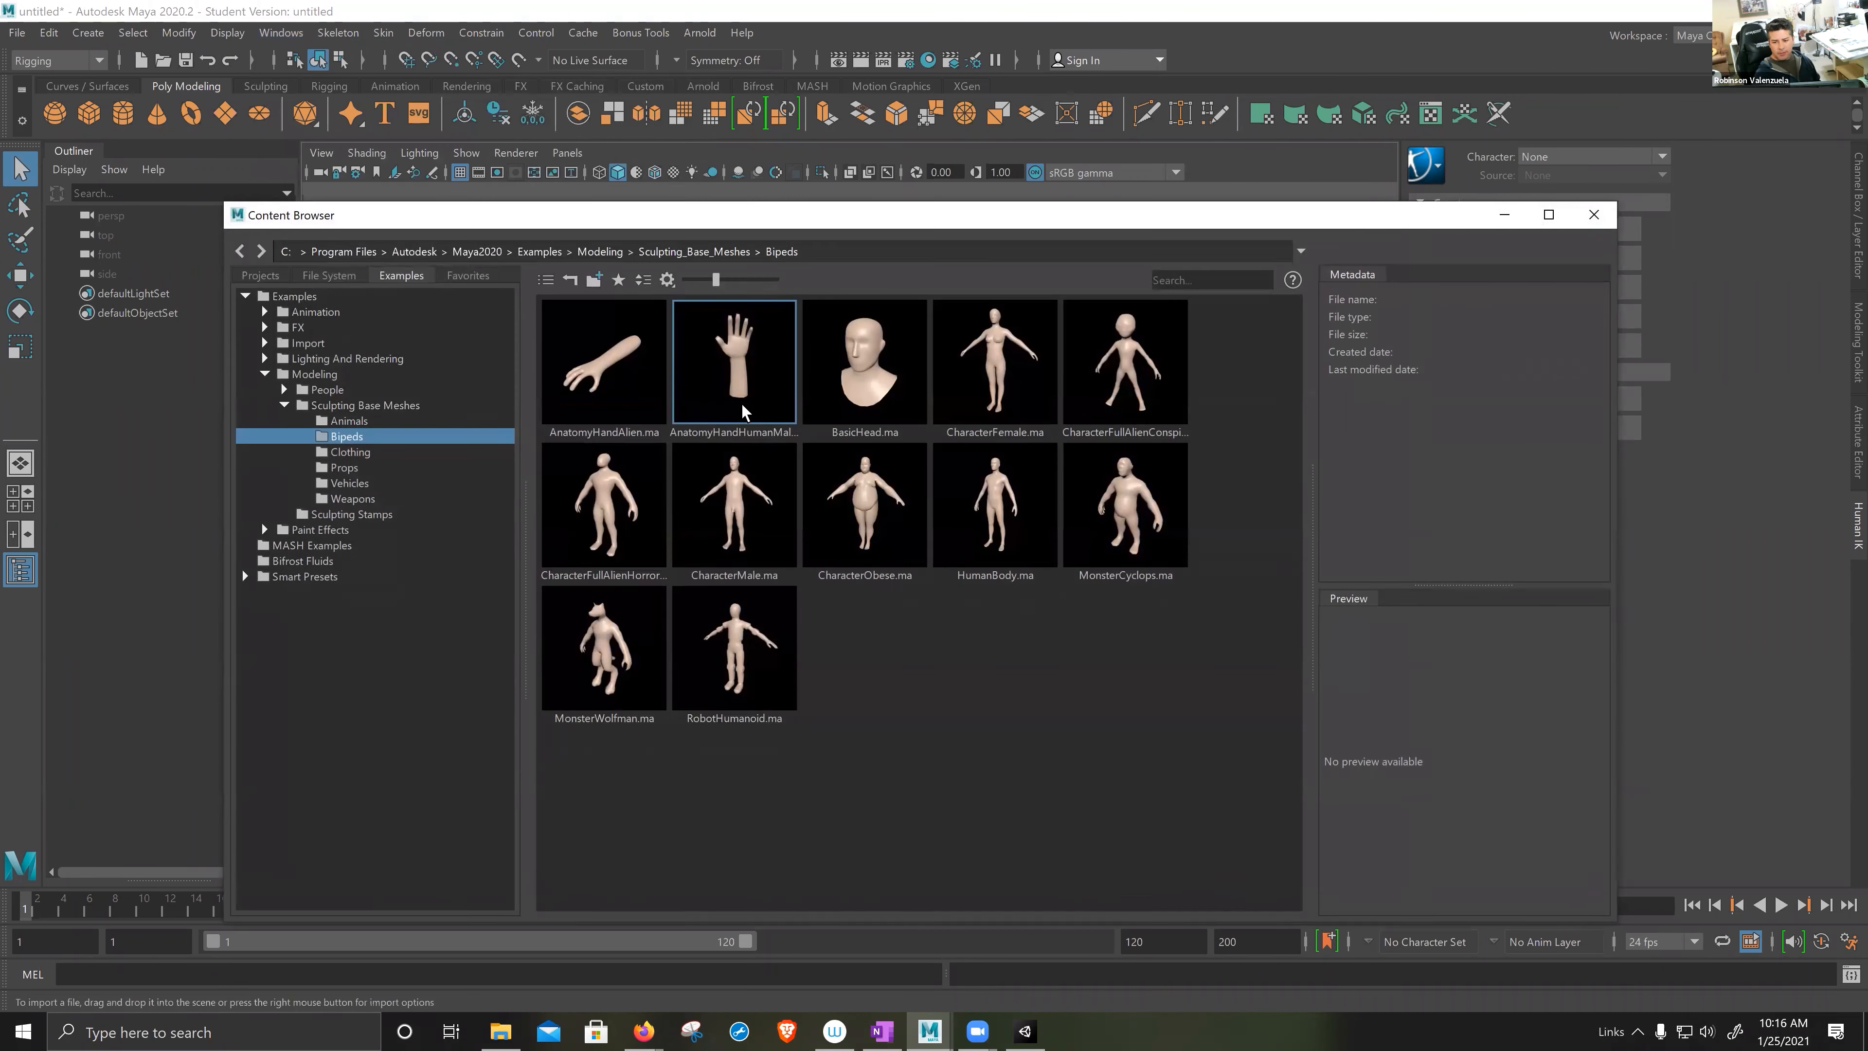
pyautogui.doubleClick(998, 375)
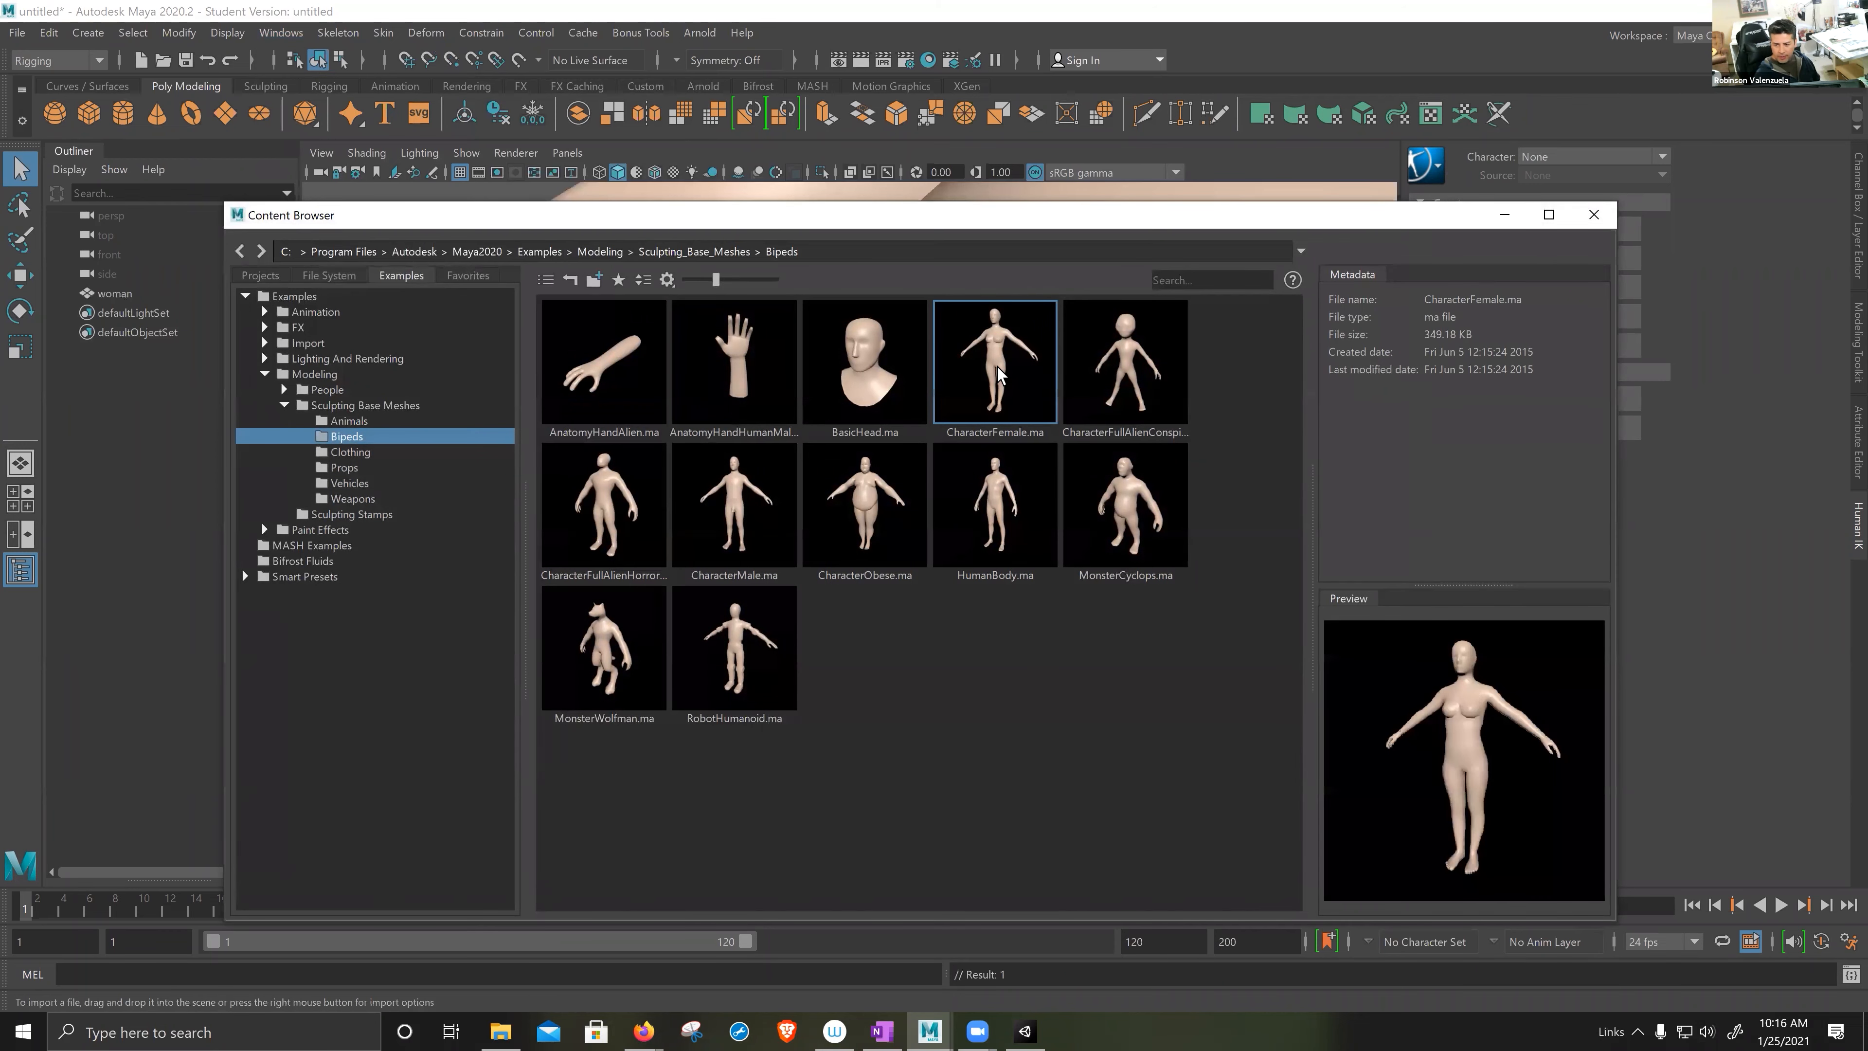
pyautogui.click(1594, 217)
pyautogui.scroll(-10, 765, 372)
pyautogui.scroll(-5, 770, 369)
pyautogui.keyDown('alt'); pyautogui.moveTo(771, 368); pyautogui.dragTo(760, 435); pyautogui.keyUp('alt')
pyautogui.scroll(8, 760, 435)
pyautogui.scroll(-3, 760, 409)
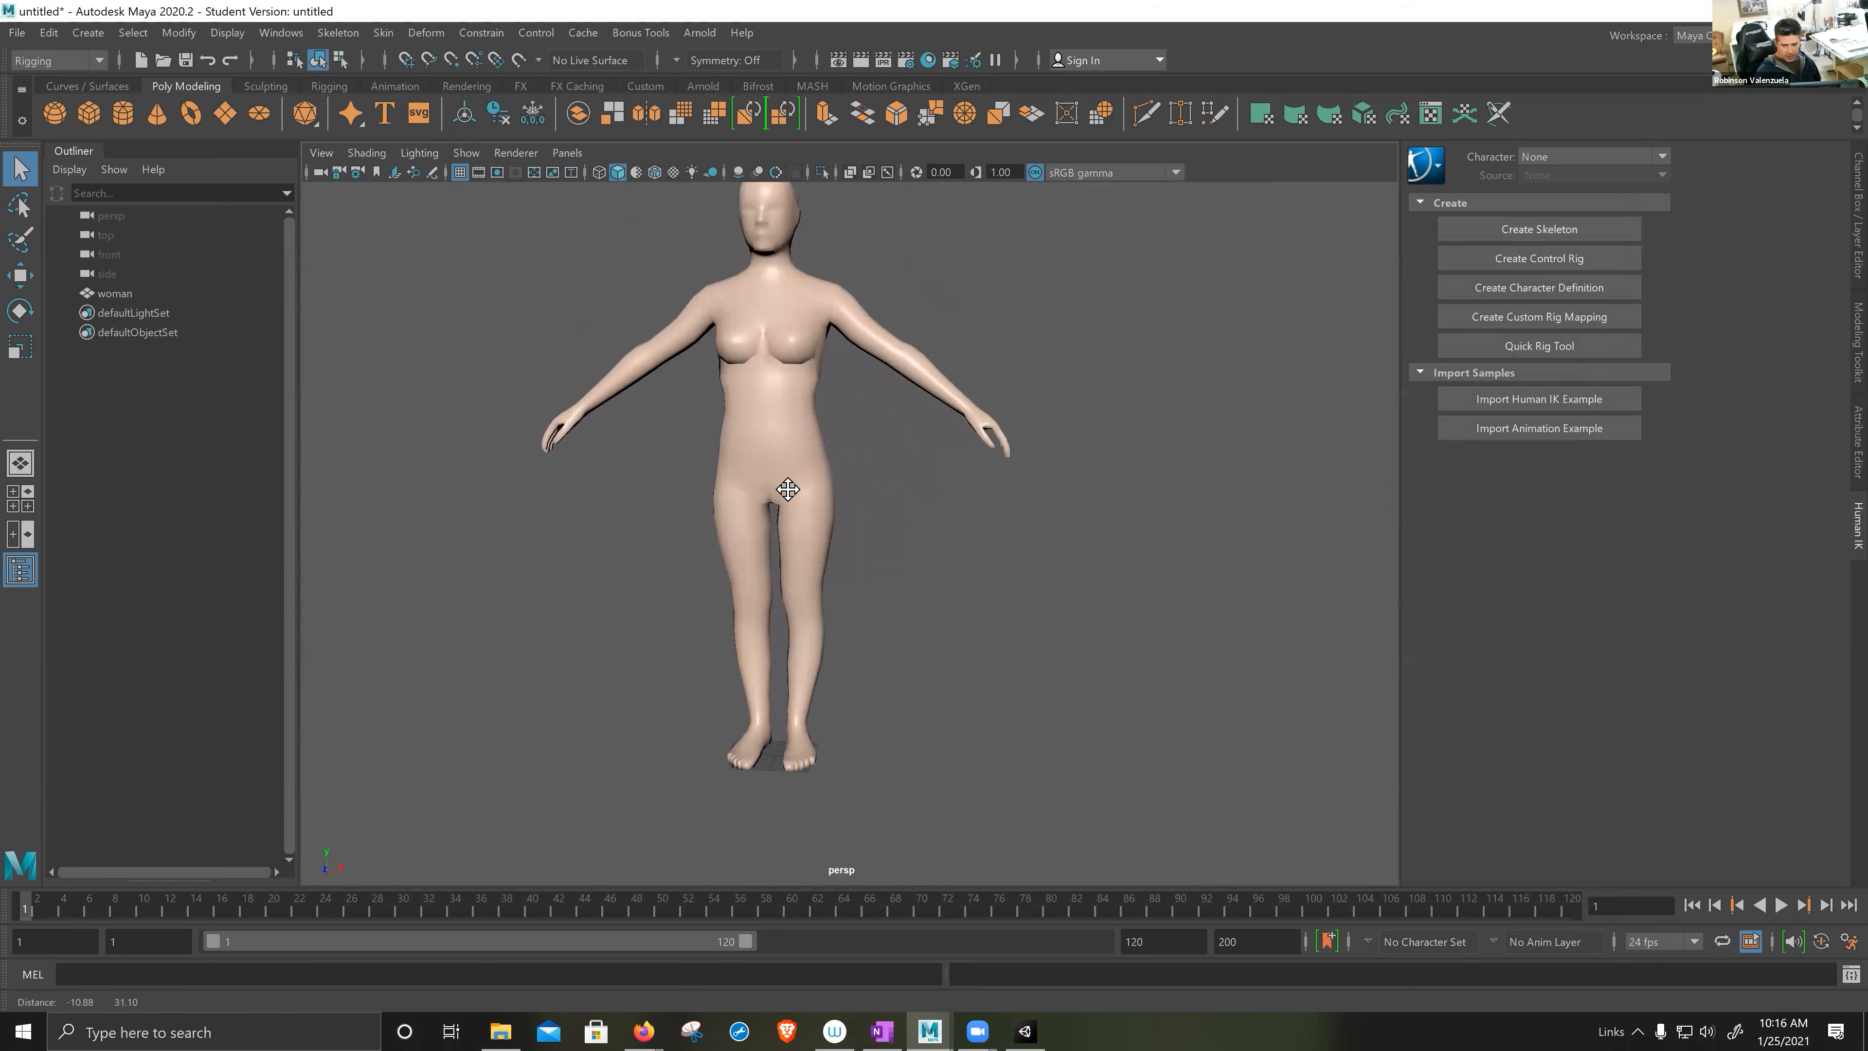
# - Switch the woman mesh to face selection and select the ring of faces around the character's left shin
pyautogui.click(806, 654)
pyautogui.scroll(3, 806, 656)
pyautogui.keyDown('alt'); pyautogui.moveTo(728, 690); pyautogui.dragTo(826, 714); pyautogui.keyUp('alt')
pyautogui.keyDown('alt'); pyautogui.moveTo(826, 713); pyautogui.dragTo(818, 659, button='middle'); pyautogui.keyUp('alt')
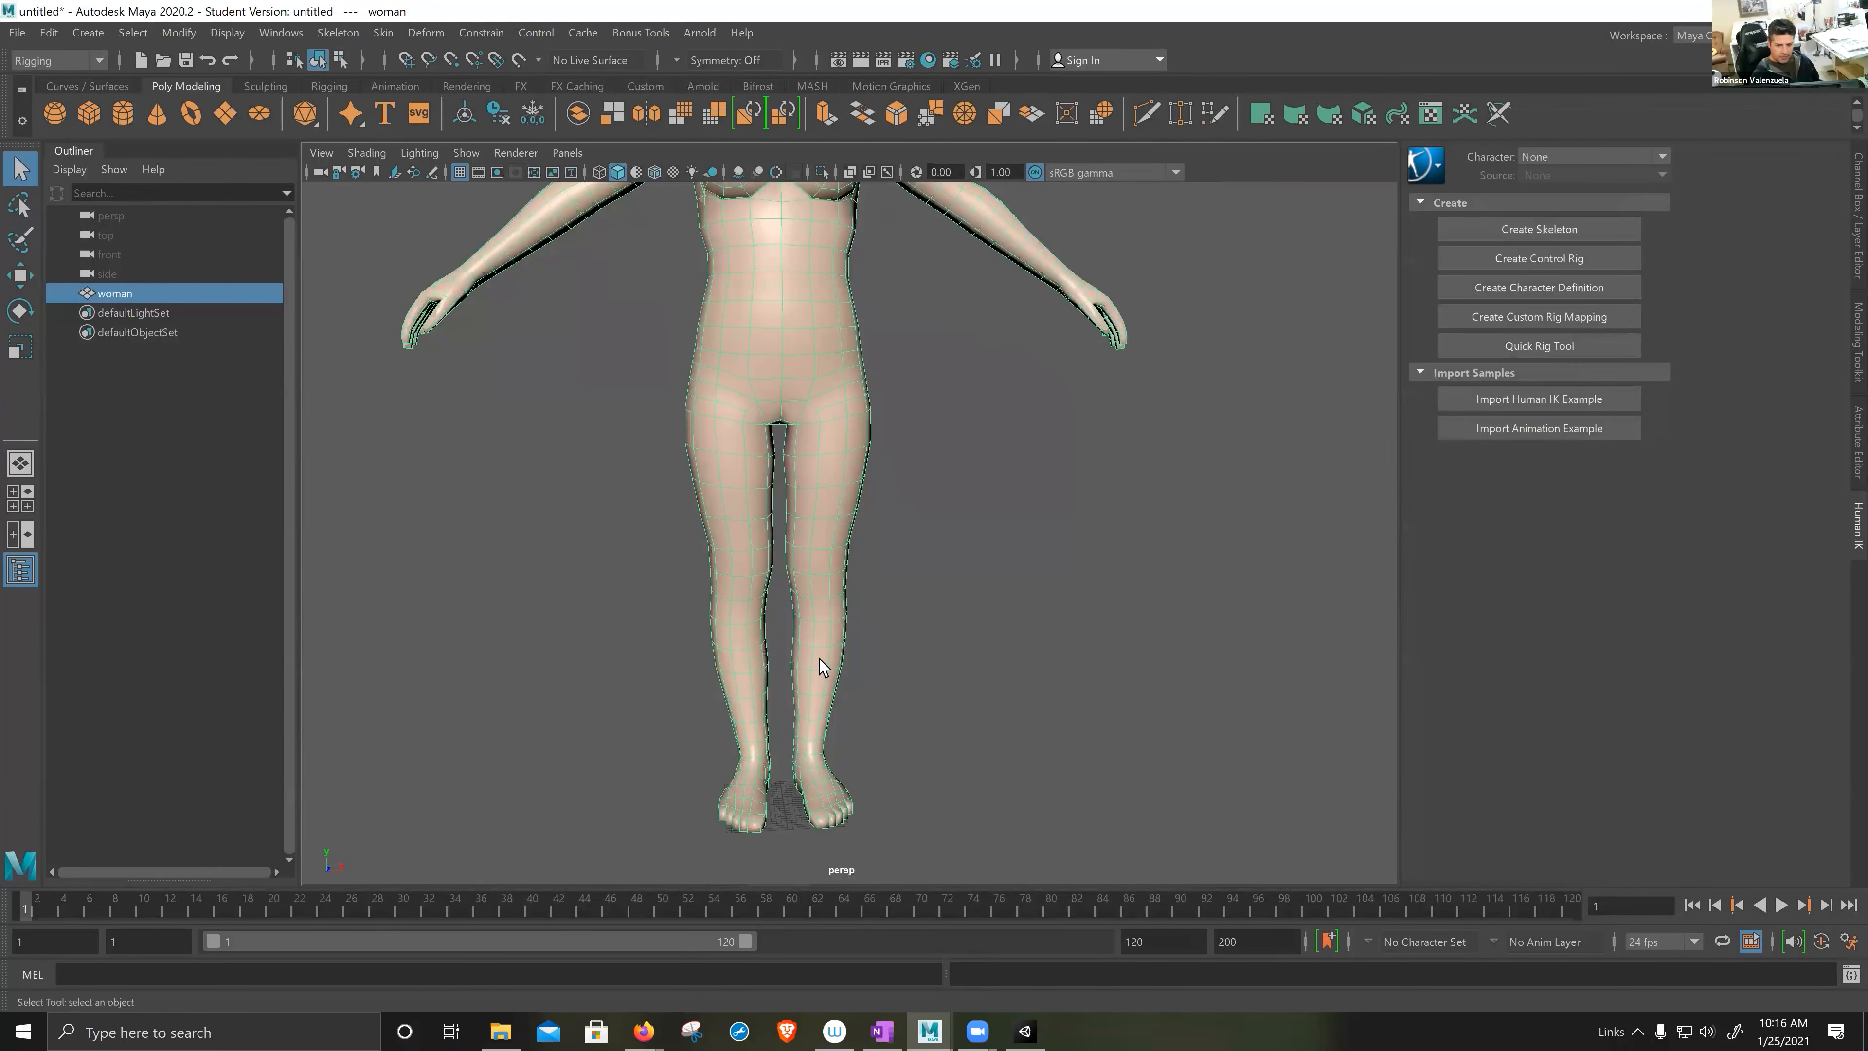
pyautogui.moveTo(819, 658); pyautogui.dragTo(820, 577, button='right')
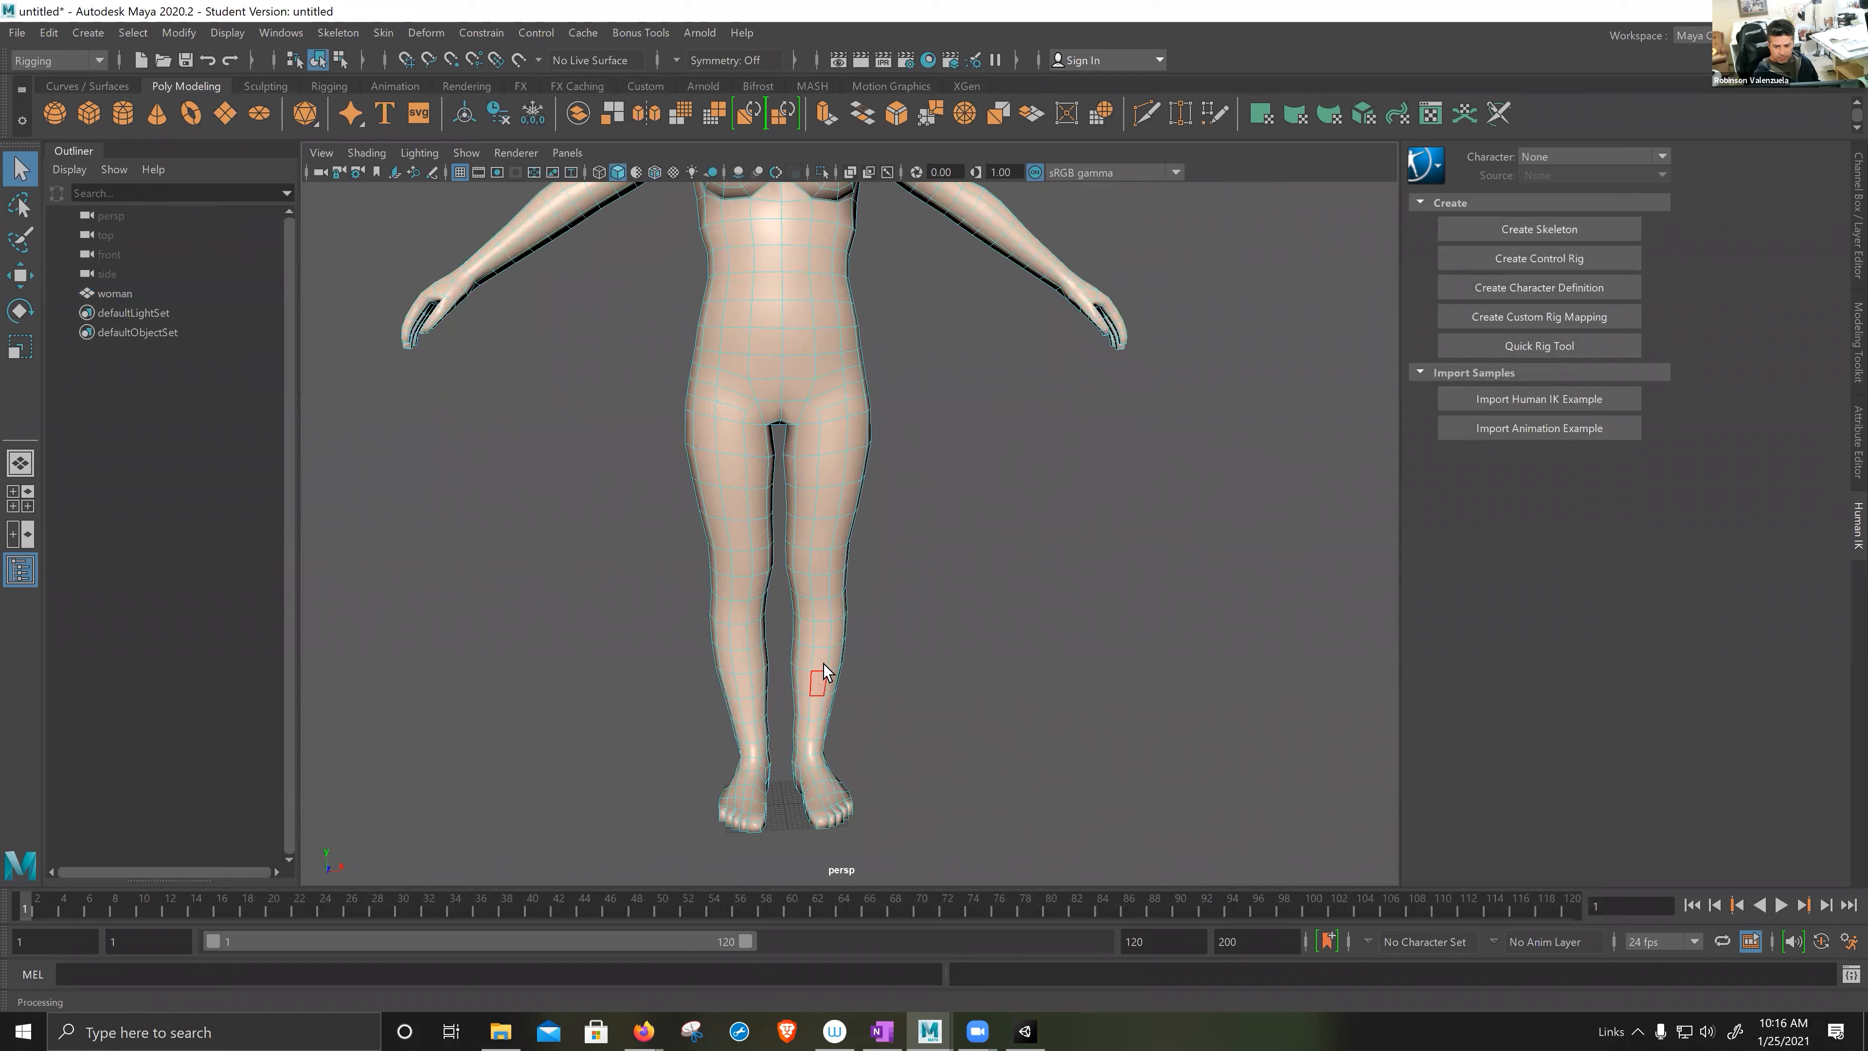
pyautogui.click(825, 664)
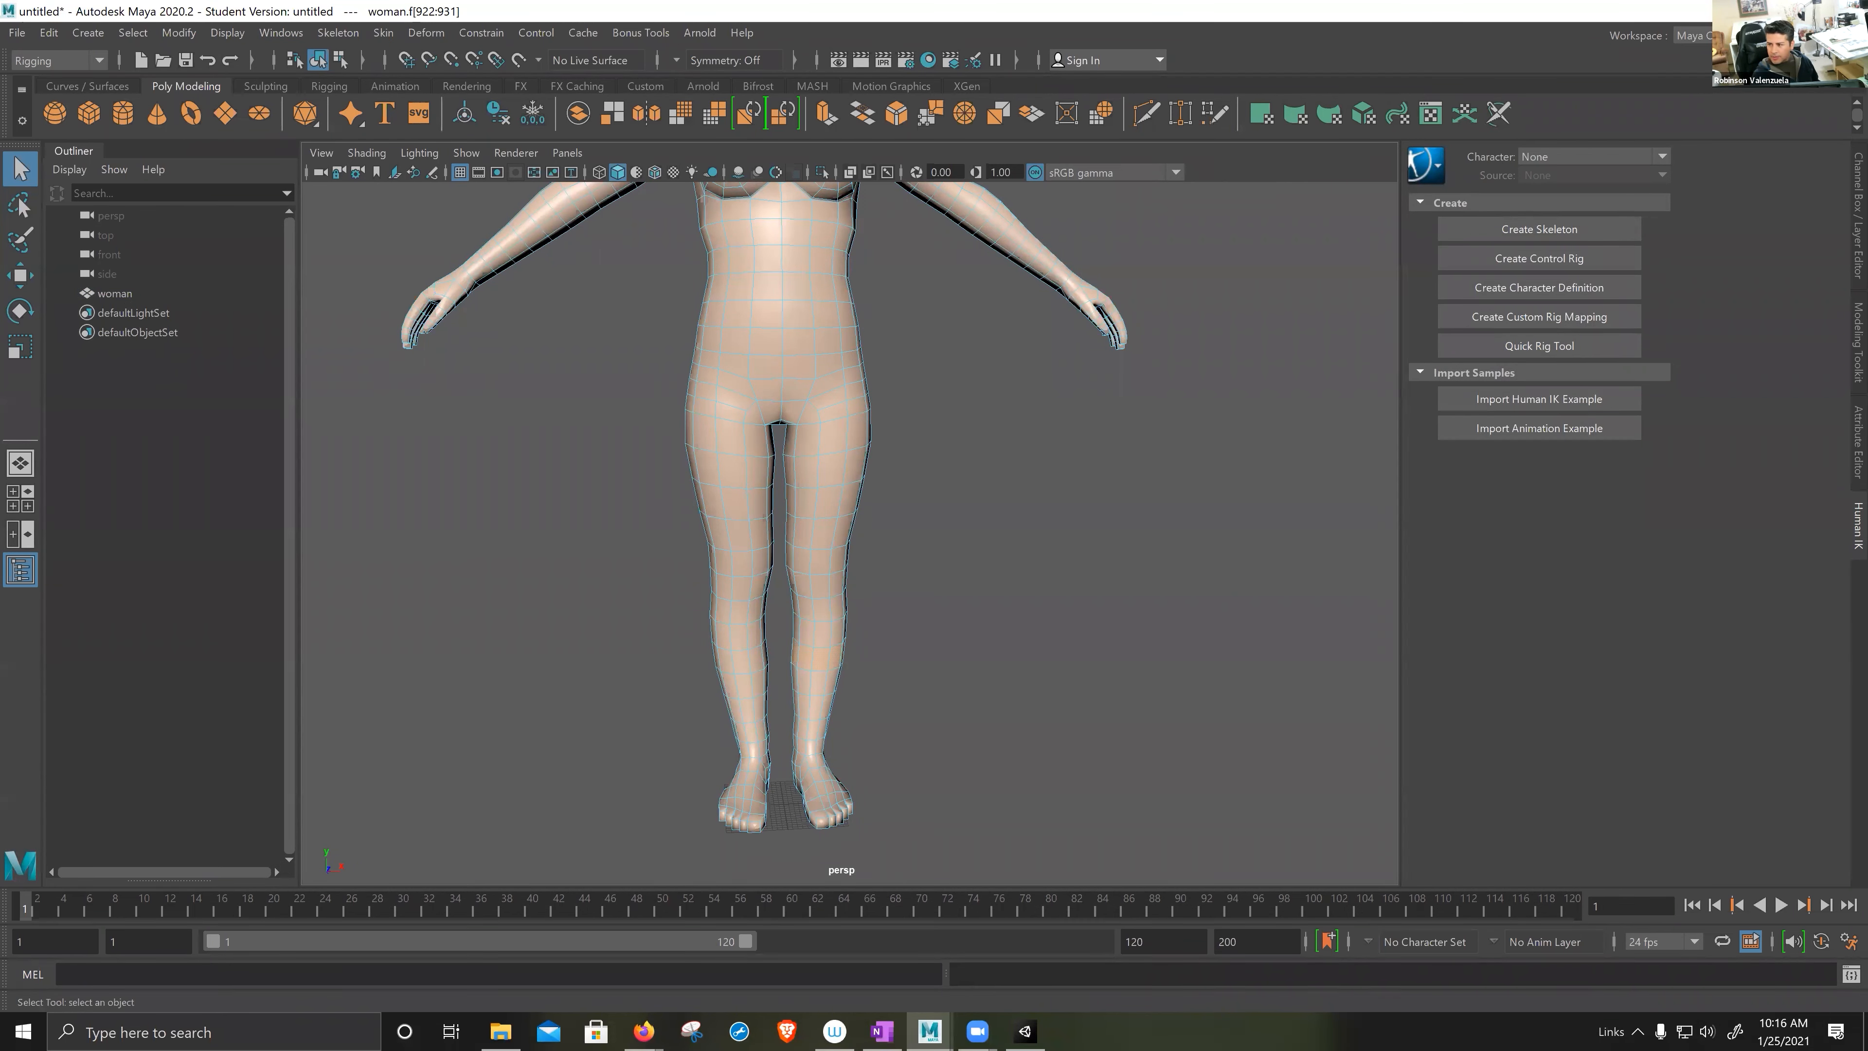
# - Set the Modeling Toolkit's selection symmetry to Object X
pyautogui.click(1858, 342)
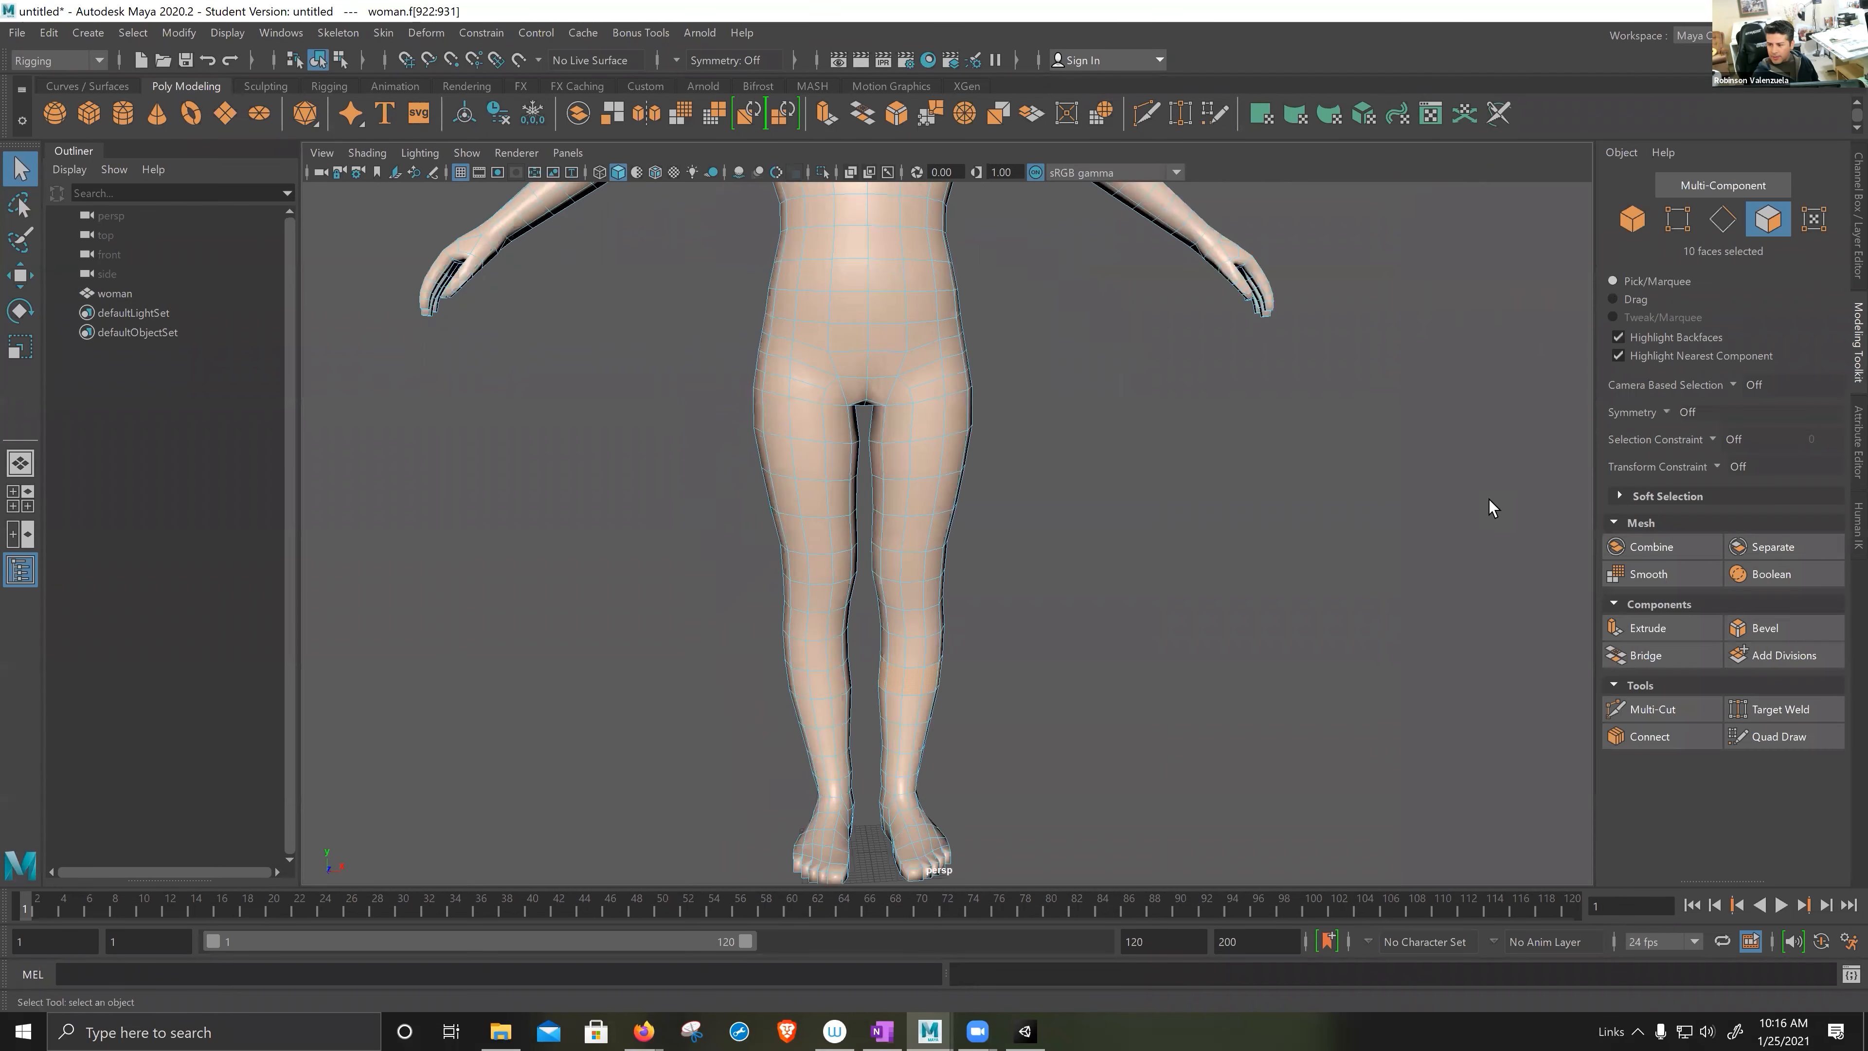
pyautogui.click(1665, 412)
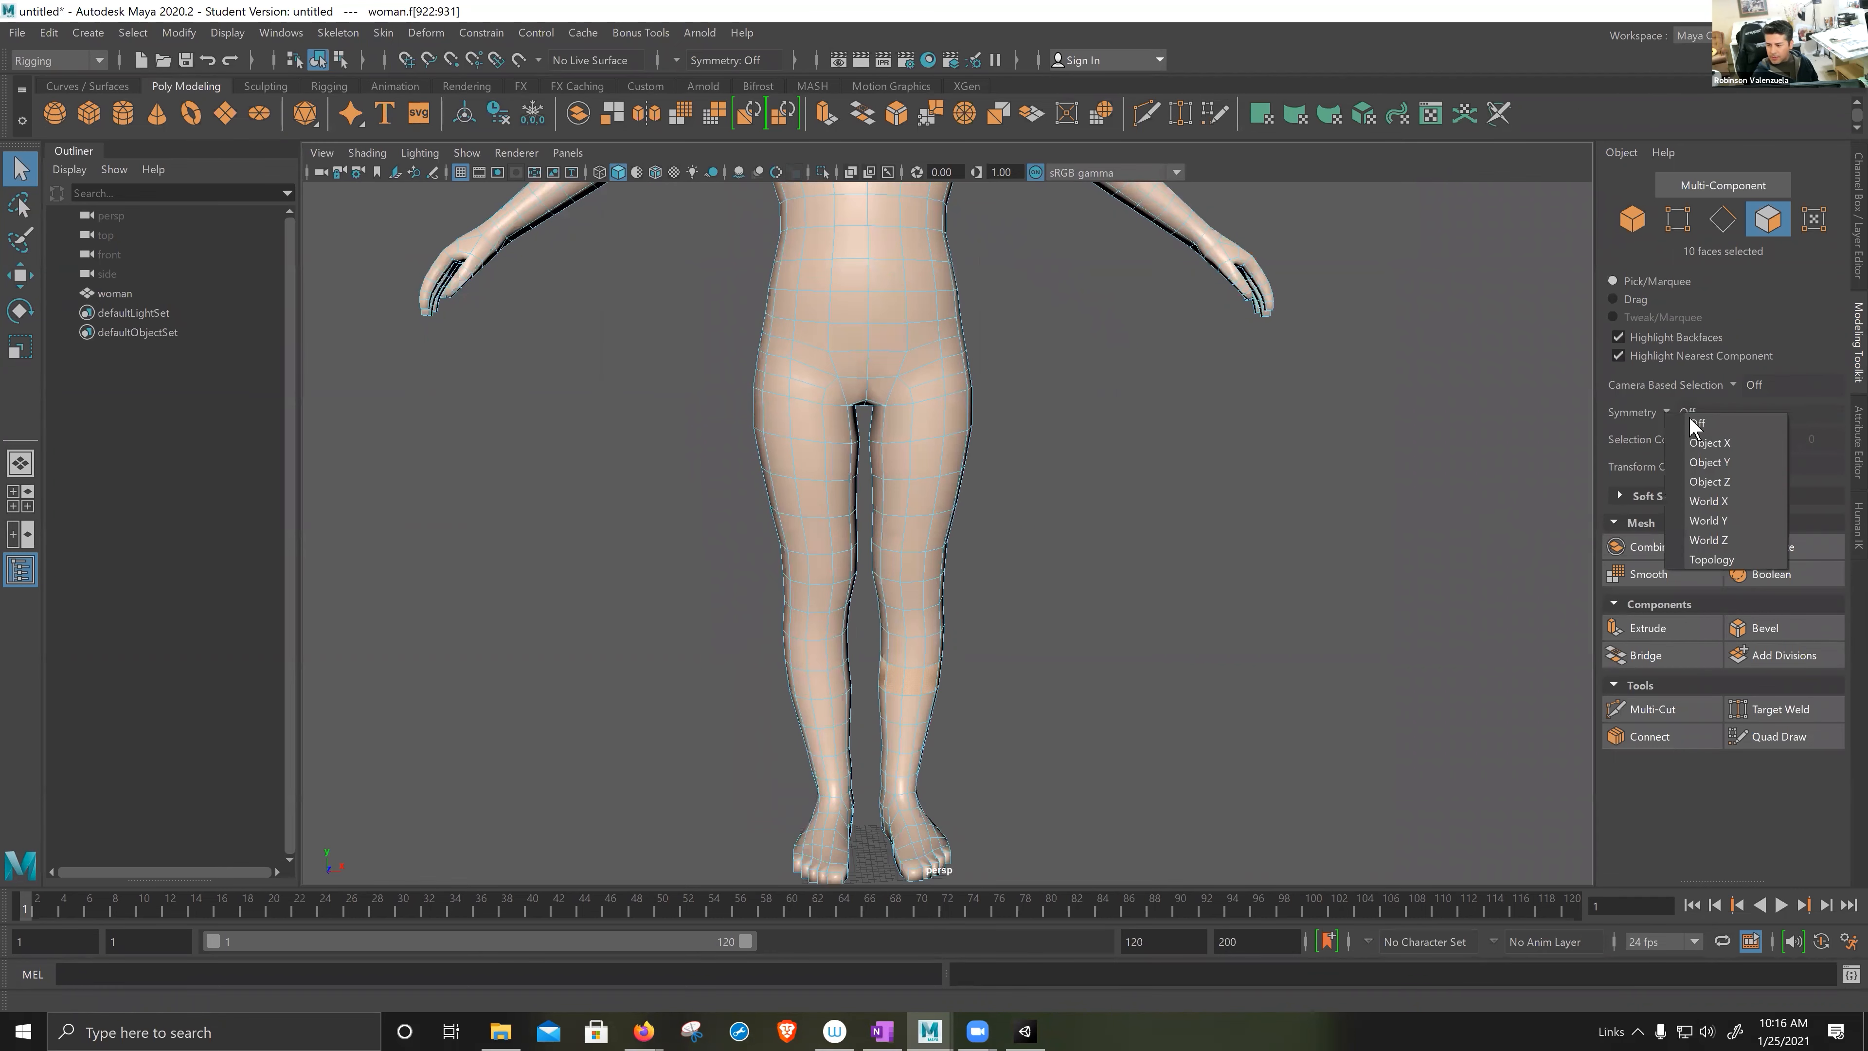
pyautogui.click(1696, 443)
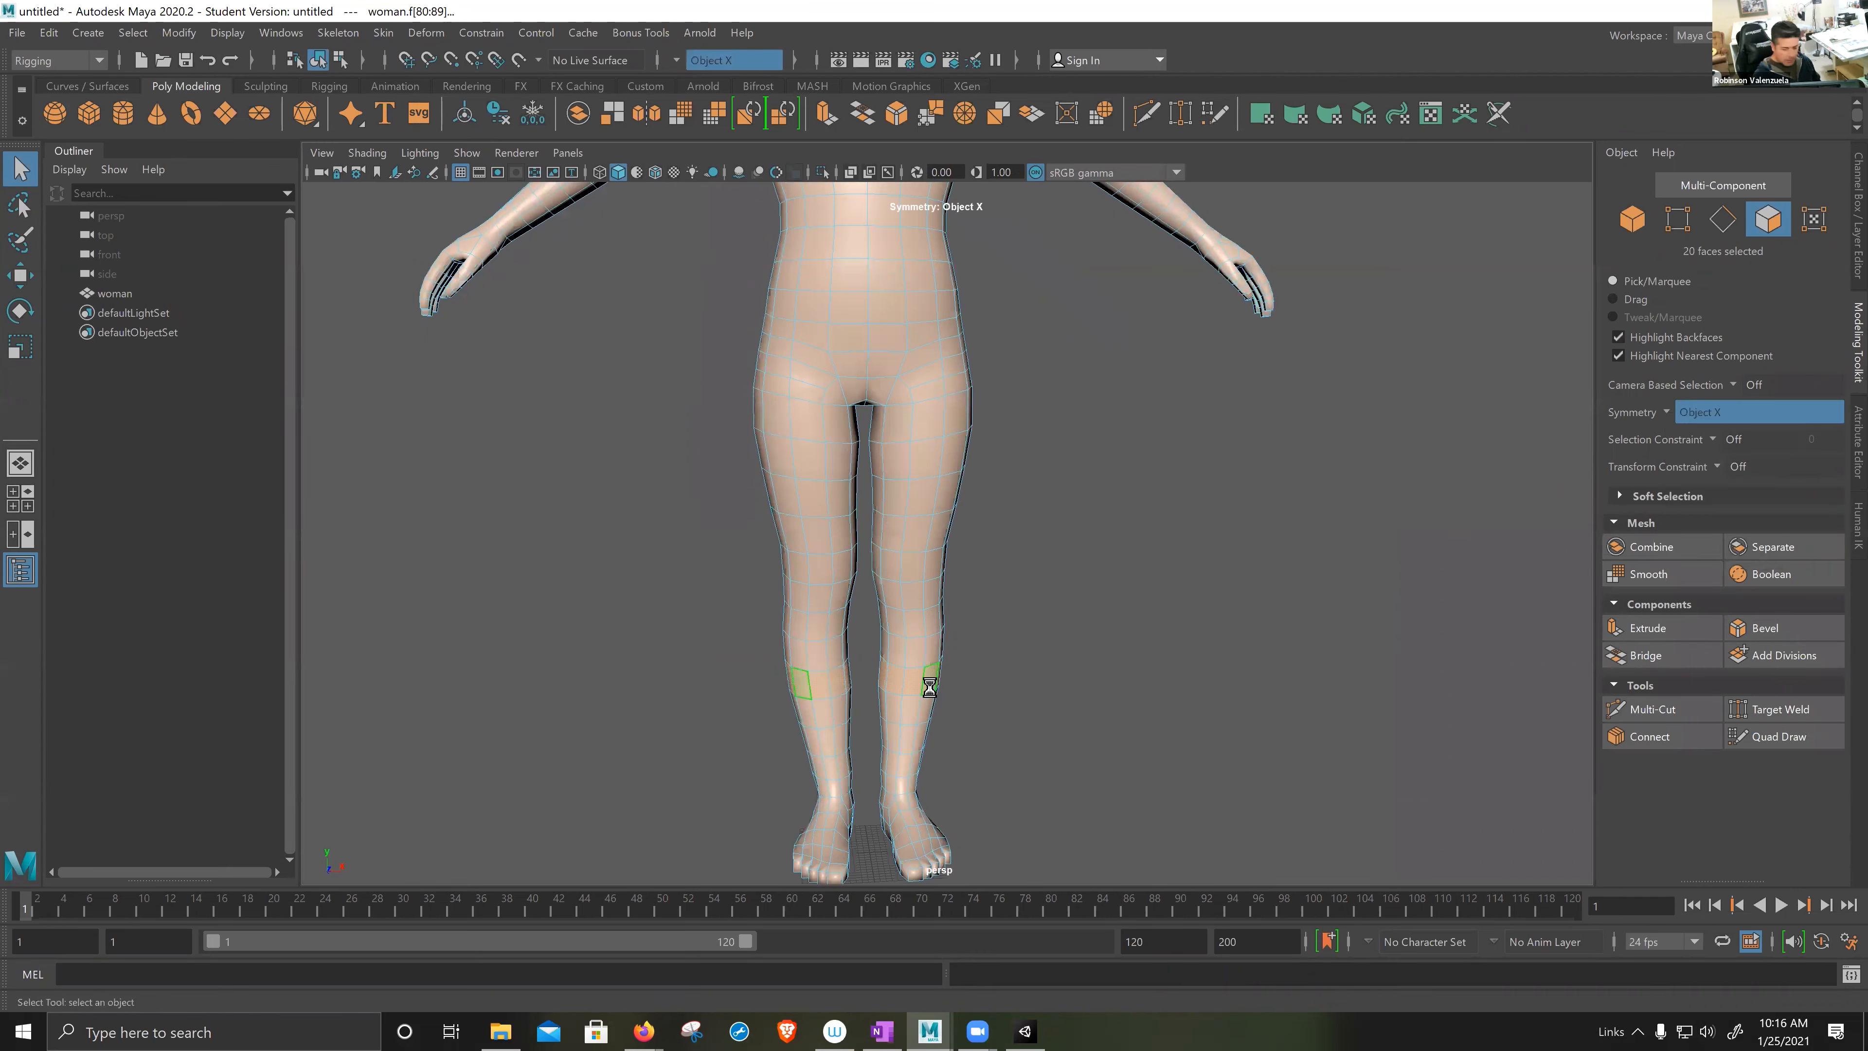
# - Extrude the selected shin face rings and scale them outward into raised boot cuffs on both legs, clearing the selection
pyautogui.hotkey('ctrl', 'e')
pyautogui.moveTo(911, 659); pyautogui.dragTo(909, 654)
pyautogui.keyDown('alt'); pyautogui.moveTo(1054, 568); pyautogui.dragTo(971, 771, button='middle'); pyautogui.keyUp('alt')
pyautogui.click(1060, 489)
pyautogui.keyDown('ctrl'); pyautogui.click(1062, 487); pyautogui.keyUp('ctrl')
# - Select the ring of faces around the forearm just above the wrist and extrude it on both arms
pyautogui.keyDown('alt'); pyautogui.moveTo(1139, 613); pyautogui.dragTo(1012, 612); pyautogui.keyUp('alt')
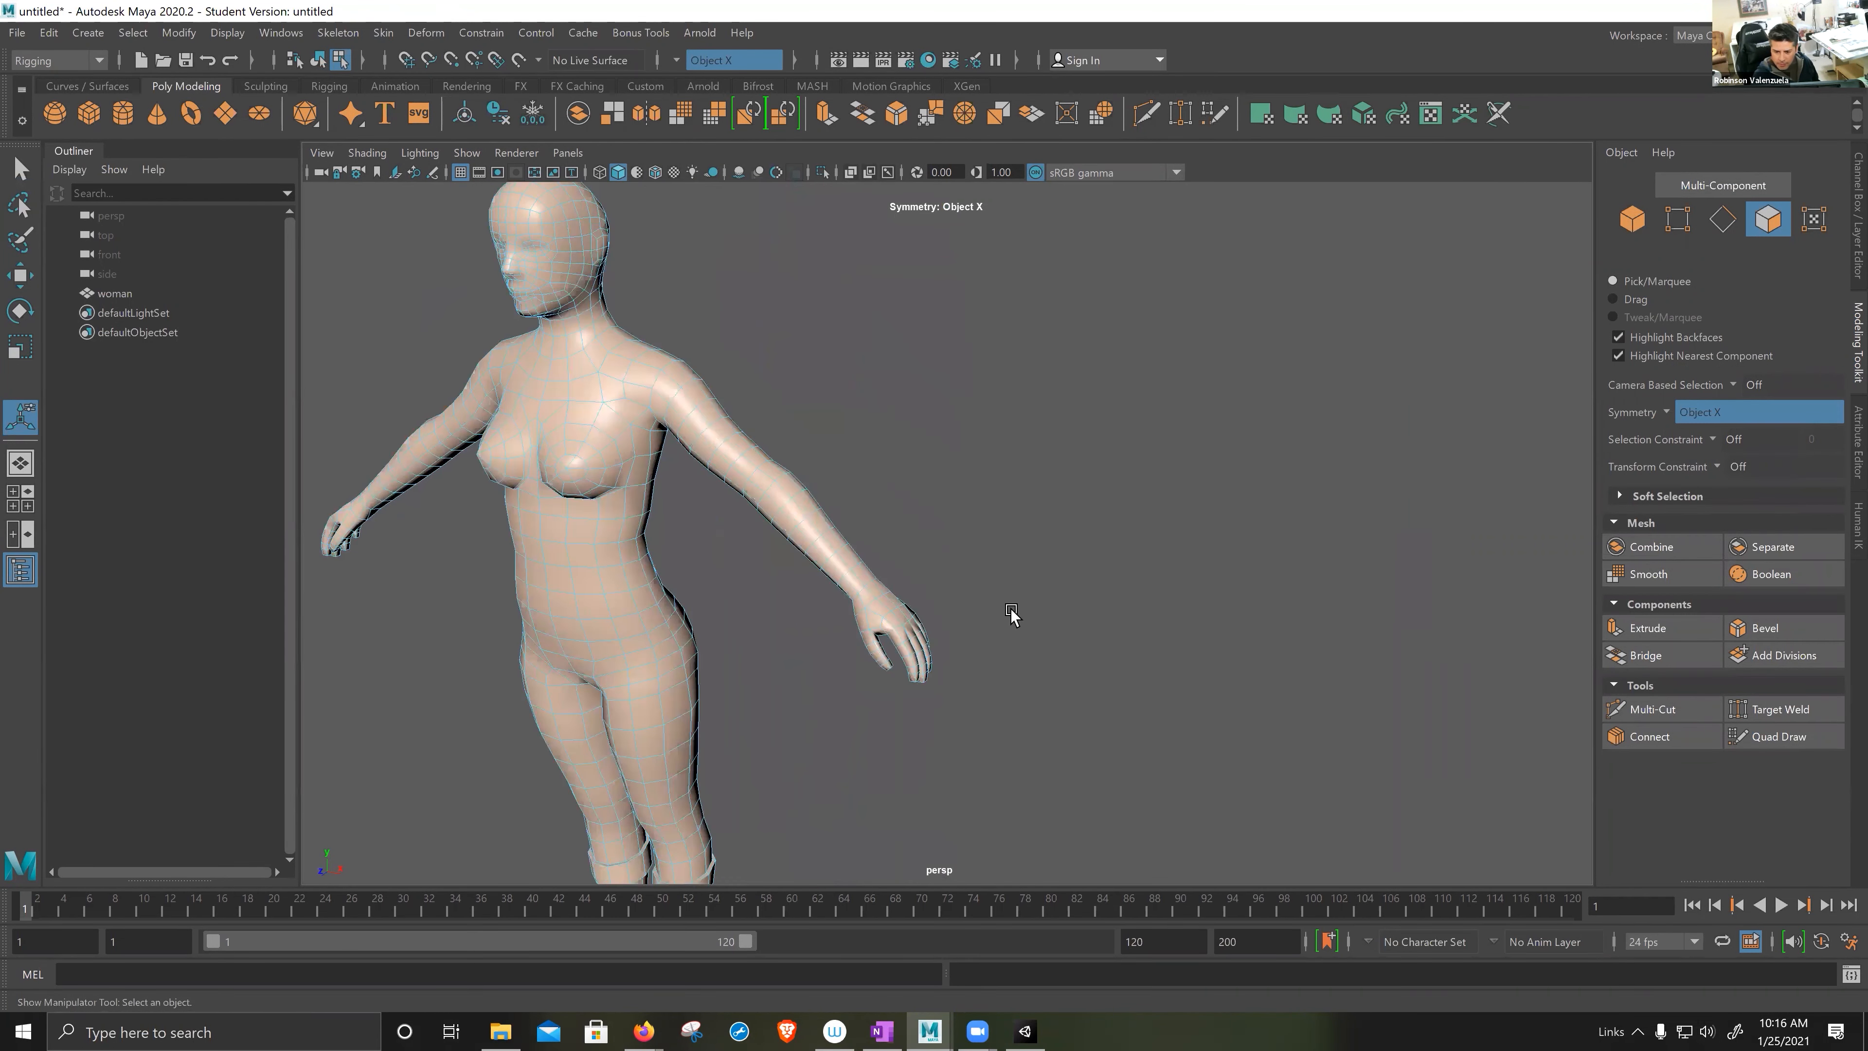
pyautogui.scroll(3, 1000, 616)
pyautogui.click(807, 574)
pyautogui.keyDown('shift'); pyautogui.doubleClick(805, 571); pyautogui.keyUp('shift')
pyautogui.keyDown('alt'); pyautogui.moveTo(937, 626); pyautogui.dragTo(971, 613); pyautogui.keyUp('alt')
pyautogui.hotkey('ctrl', 'e')
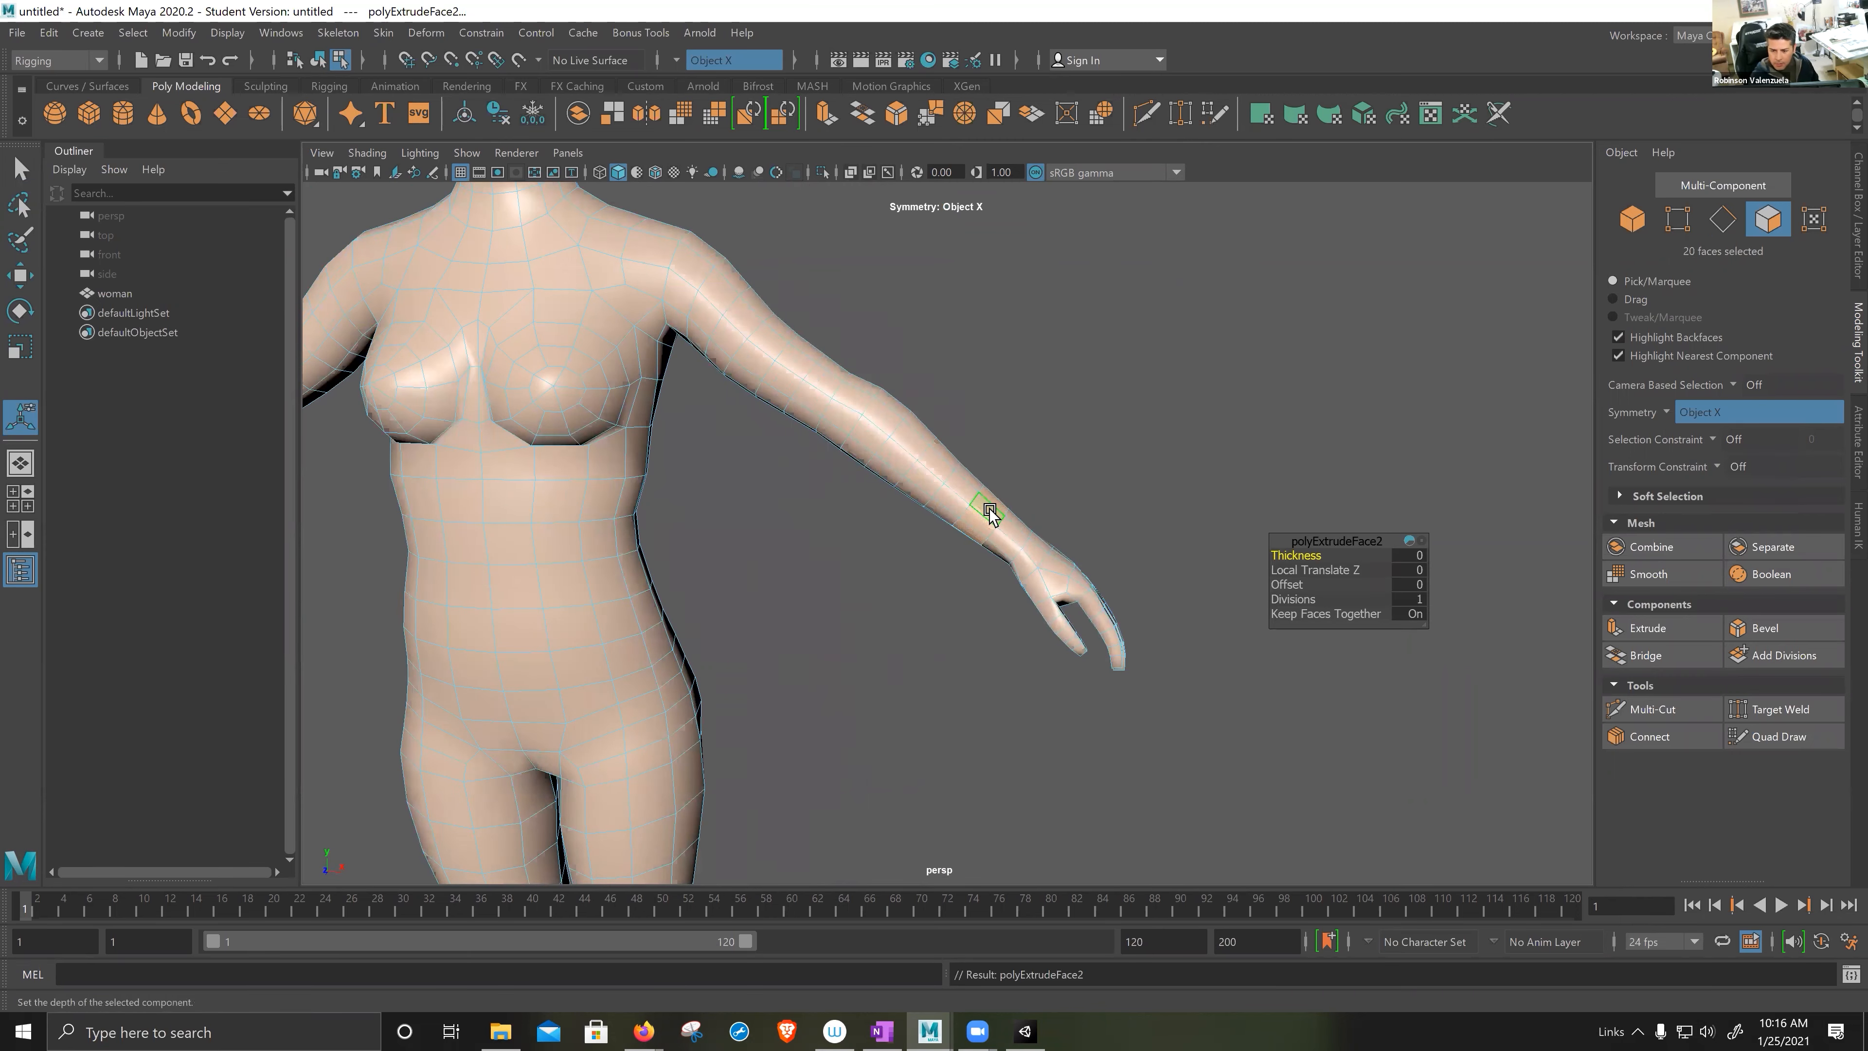
pyautogui.keyDown('alt'); pyautogui.moveTo(792, 597); pyautogui.dragTo(510, 588, button='right'); pyautogui.keyUp('alt')
pyautogui.keyDown('alt'); pyautogui.moveTo(619, 614); pyautogui.dragTo(788, 657, button='middle'); pyautogui.keyUp('alt')
pyautogui.press('super')
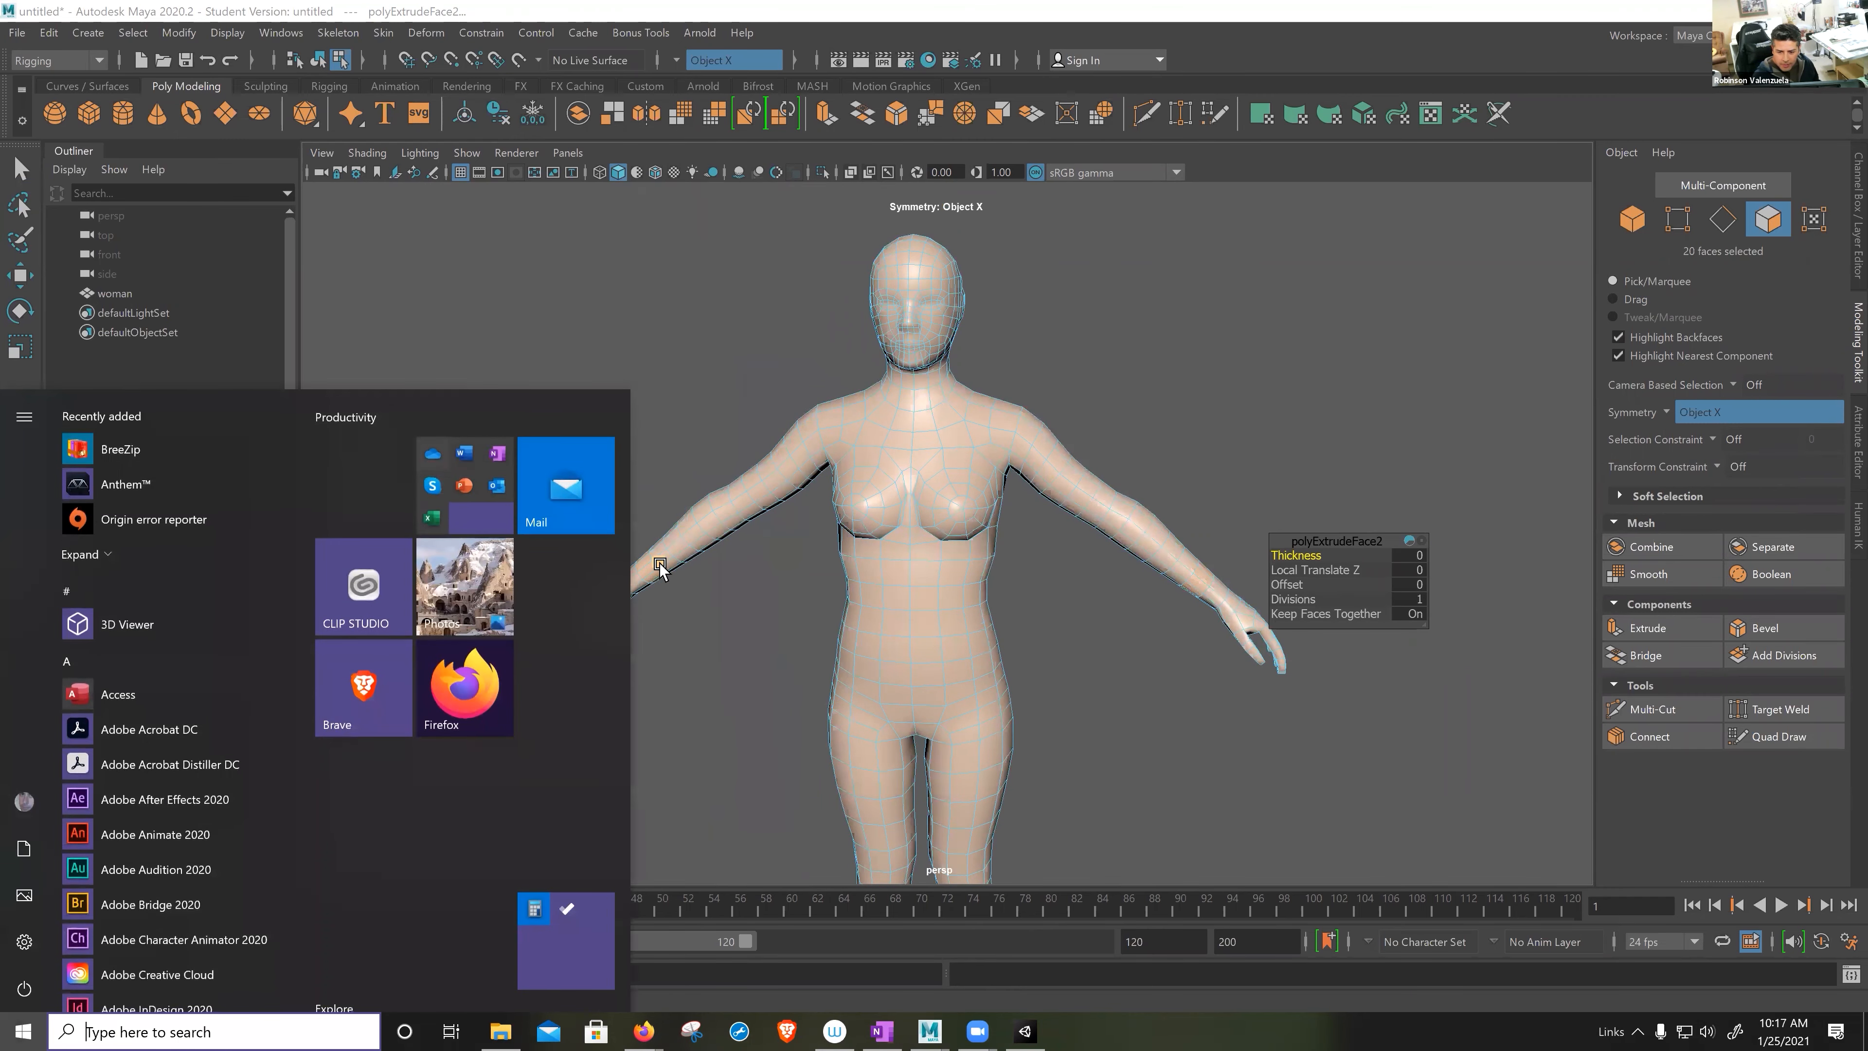
pyautogui.press('super')
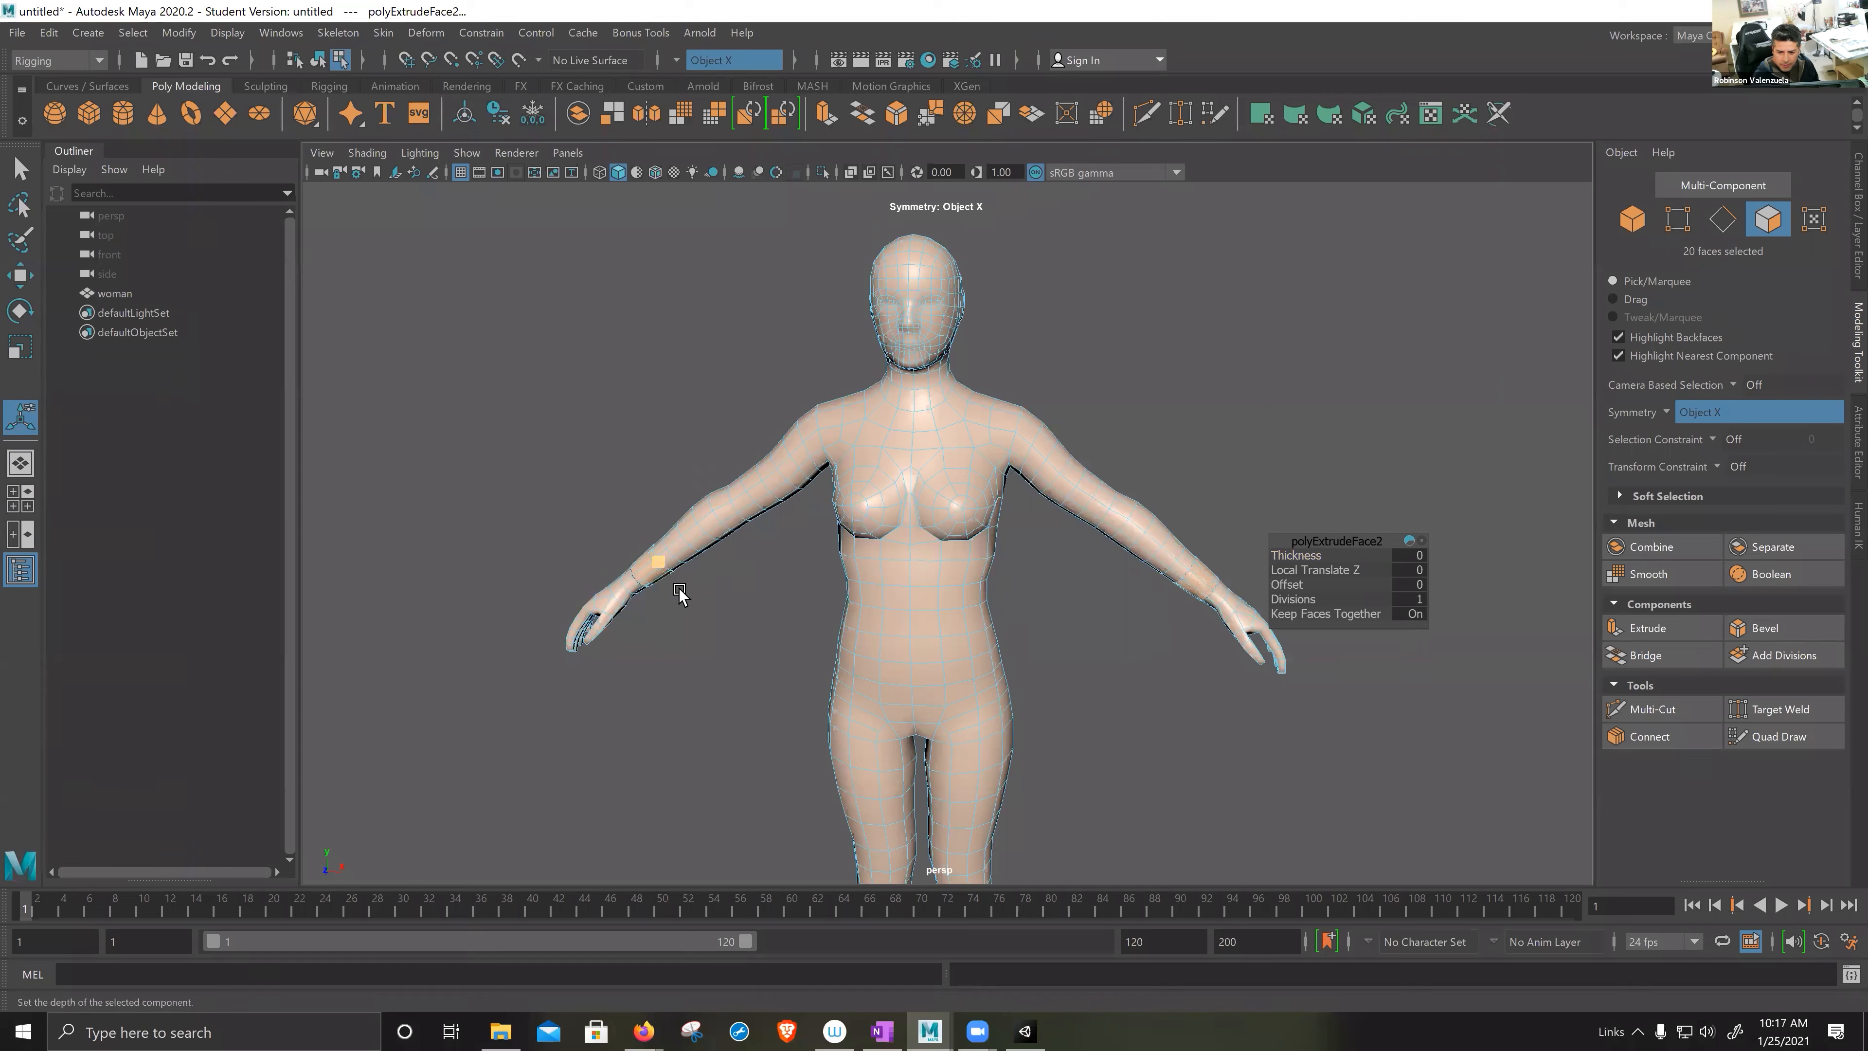
pyautogui.scroll(4, 679, 593)
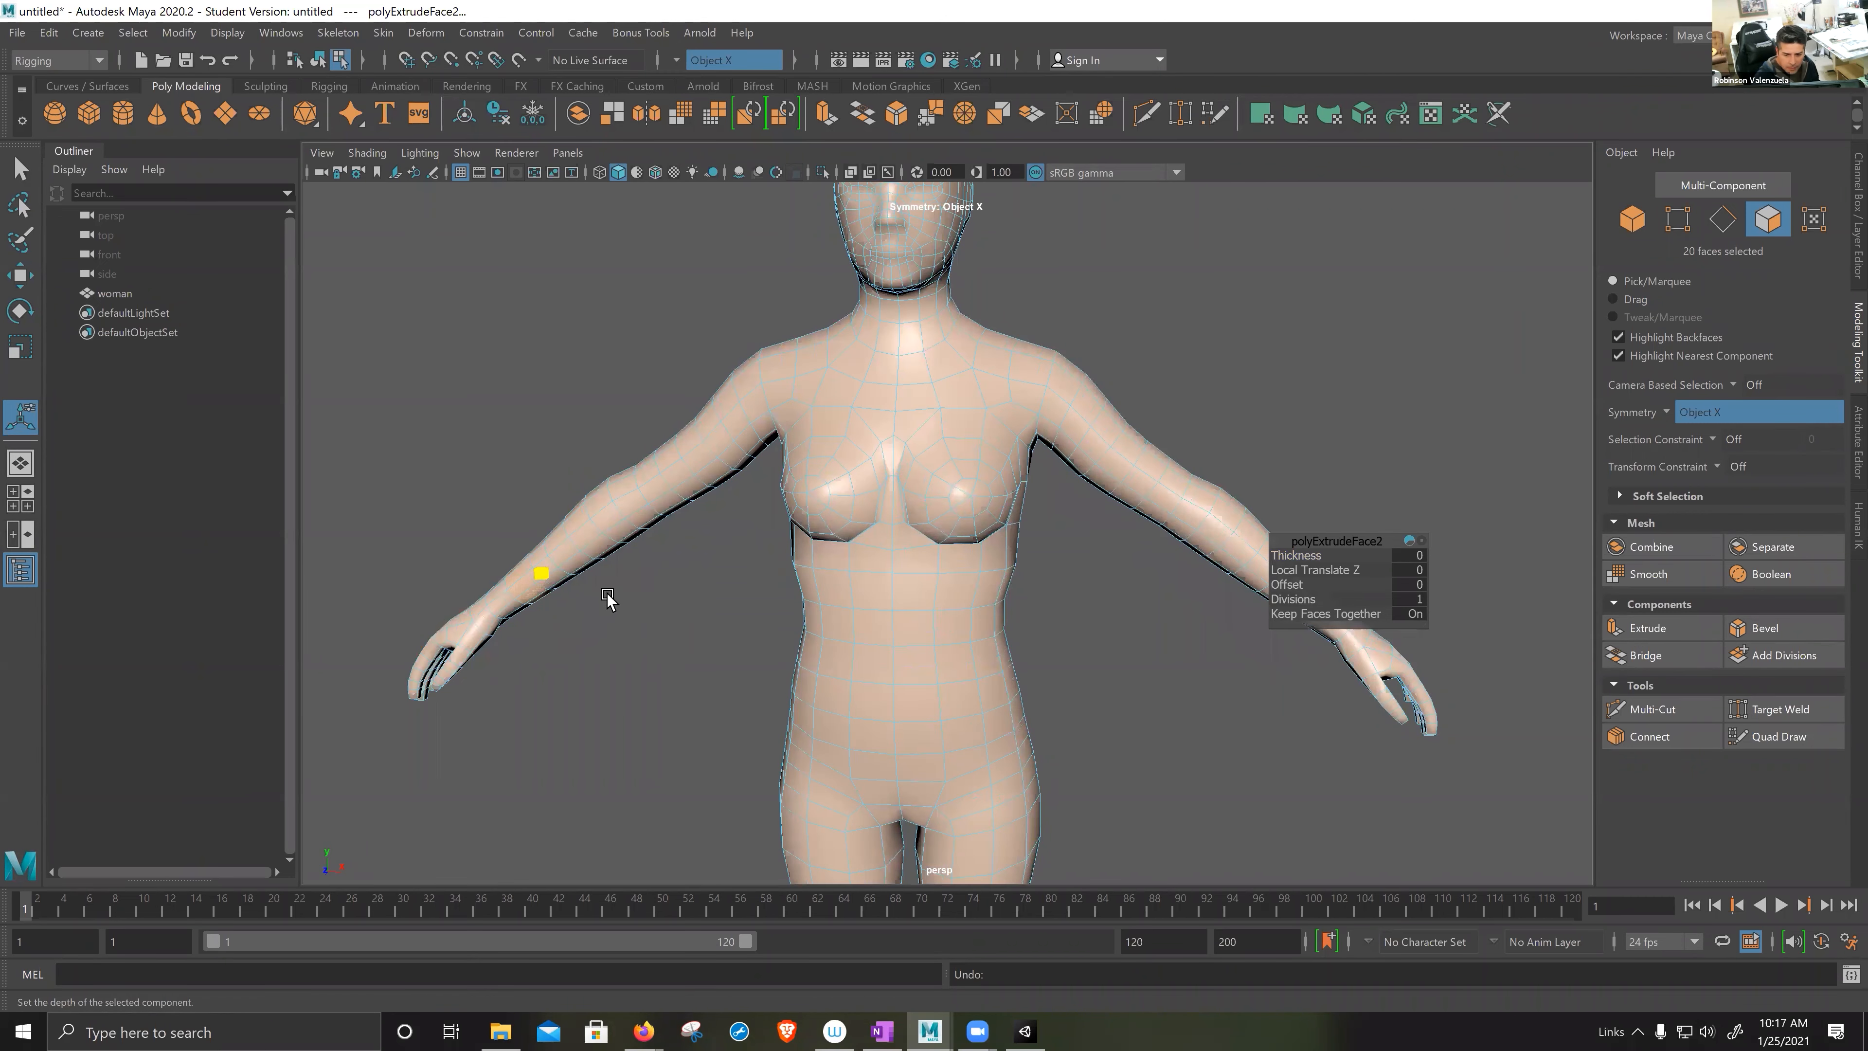
# - Set the Scale tool's axis orientation to Component and scale the extruded wrist faces outward into sleeve cuffs
pyautogui.press('r')
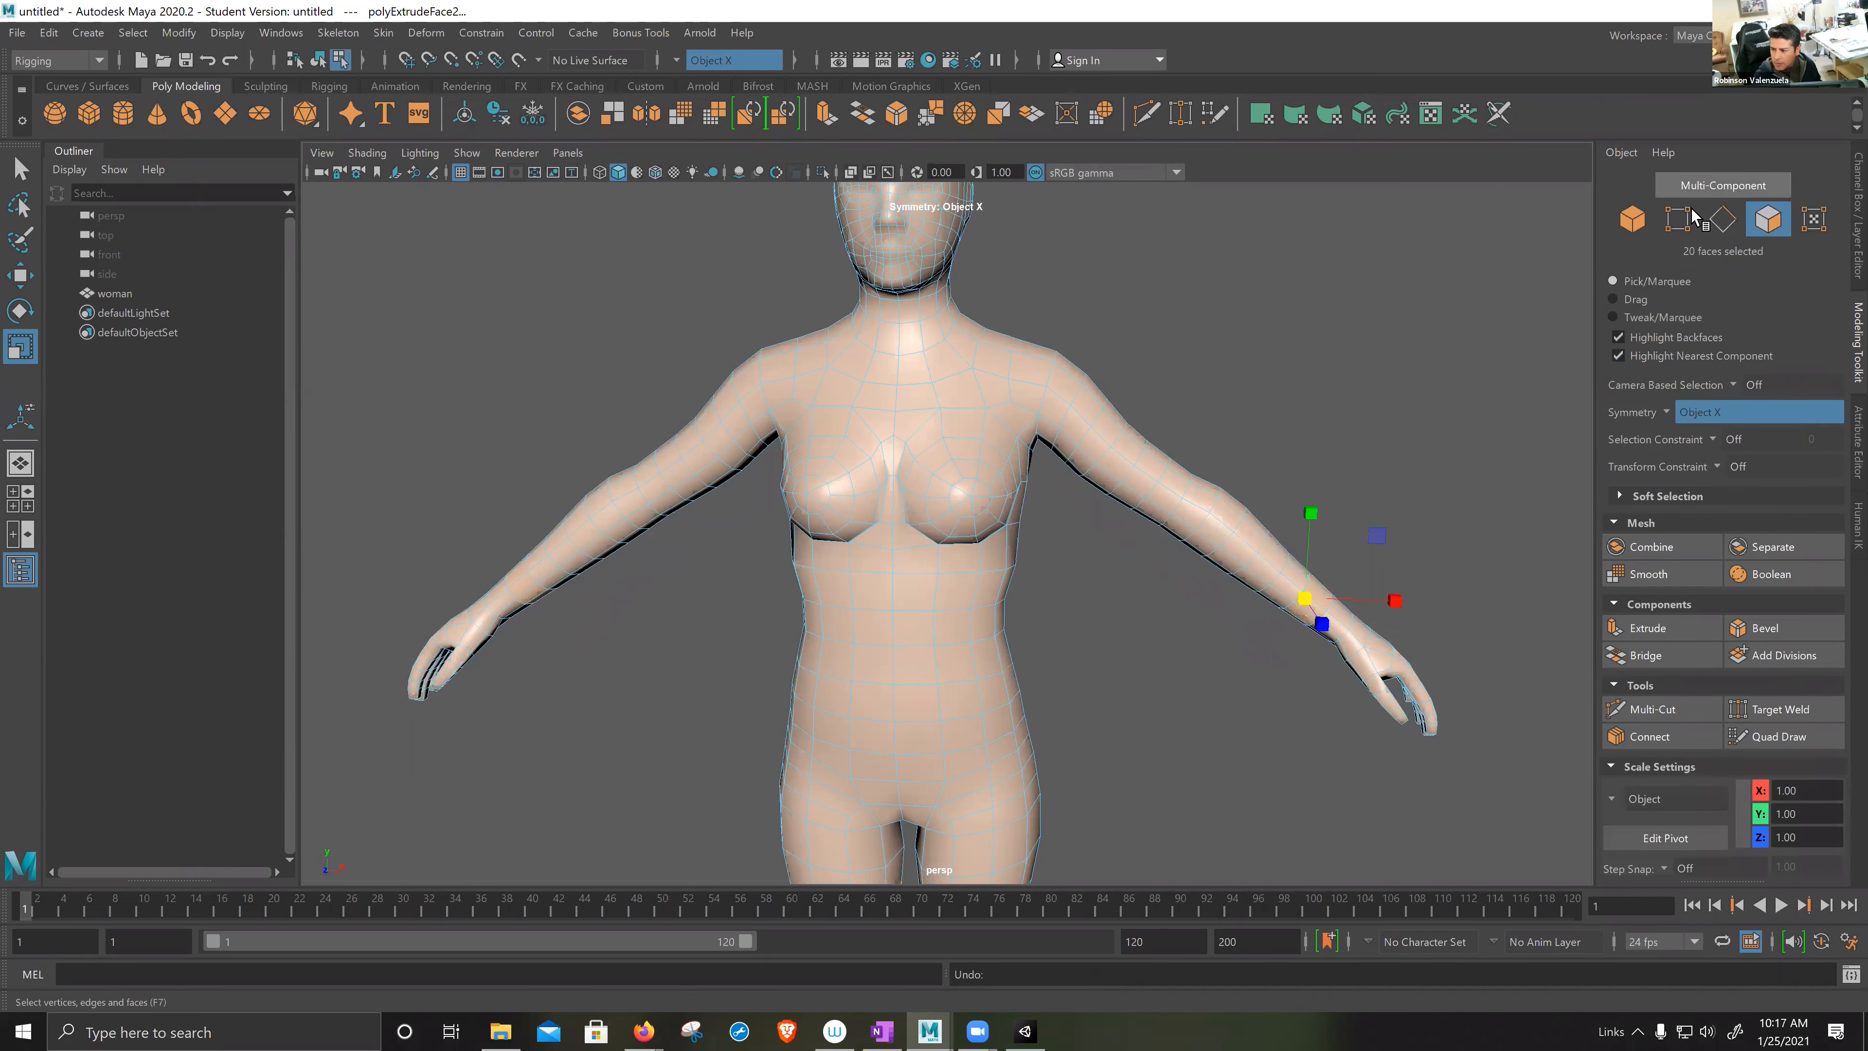
pyautogui.hotkey('ctrl', 'a')
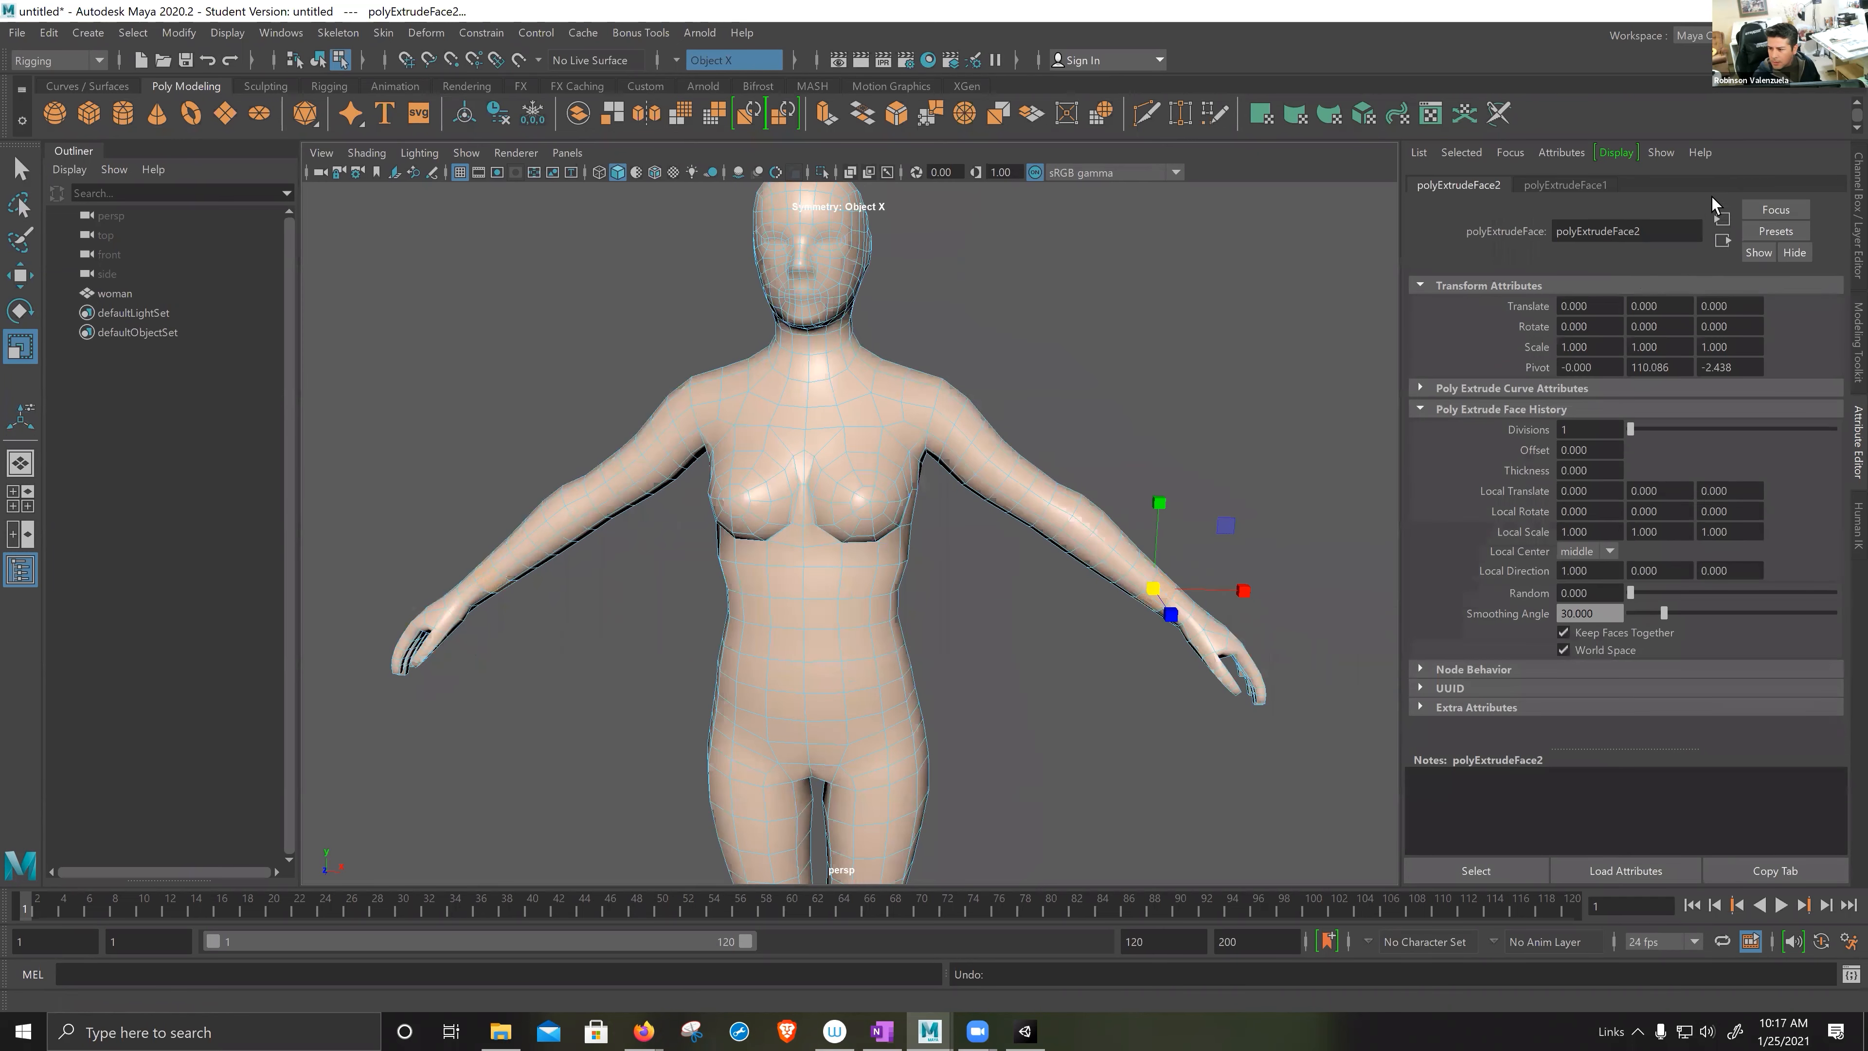
pyautogui.click(1827, 60)
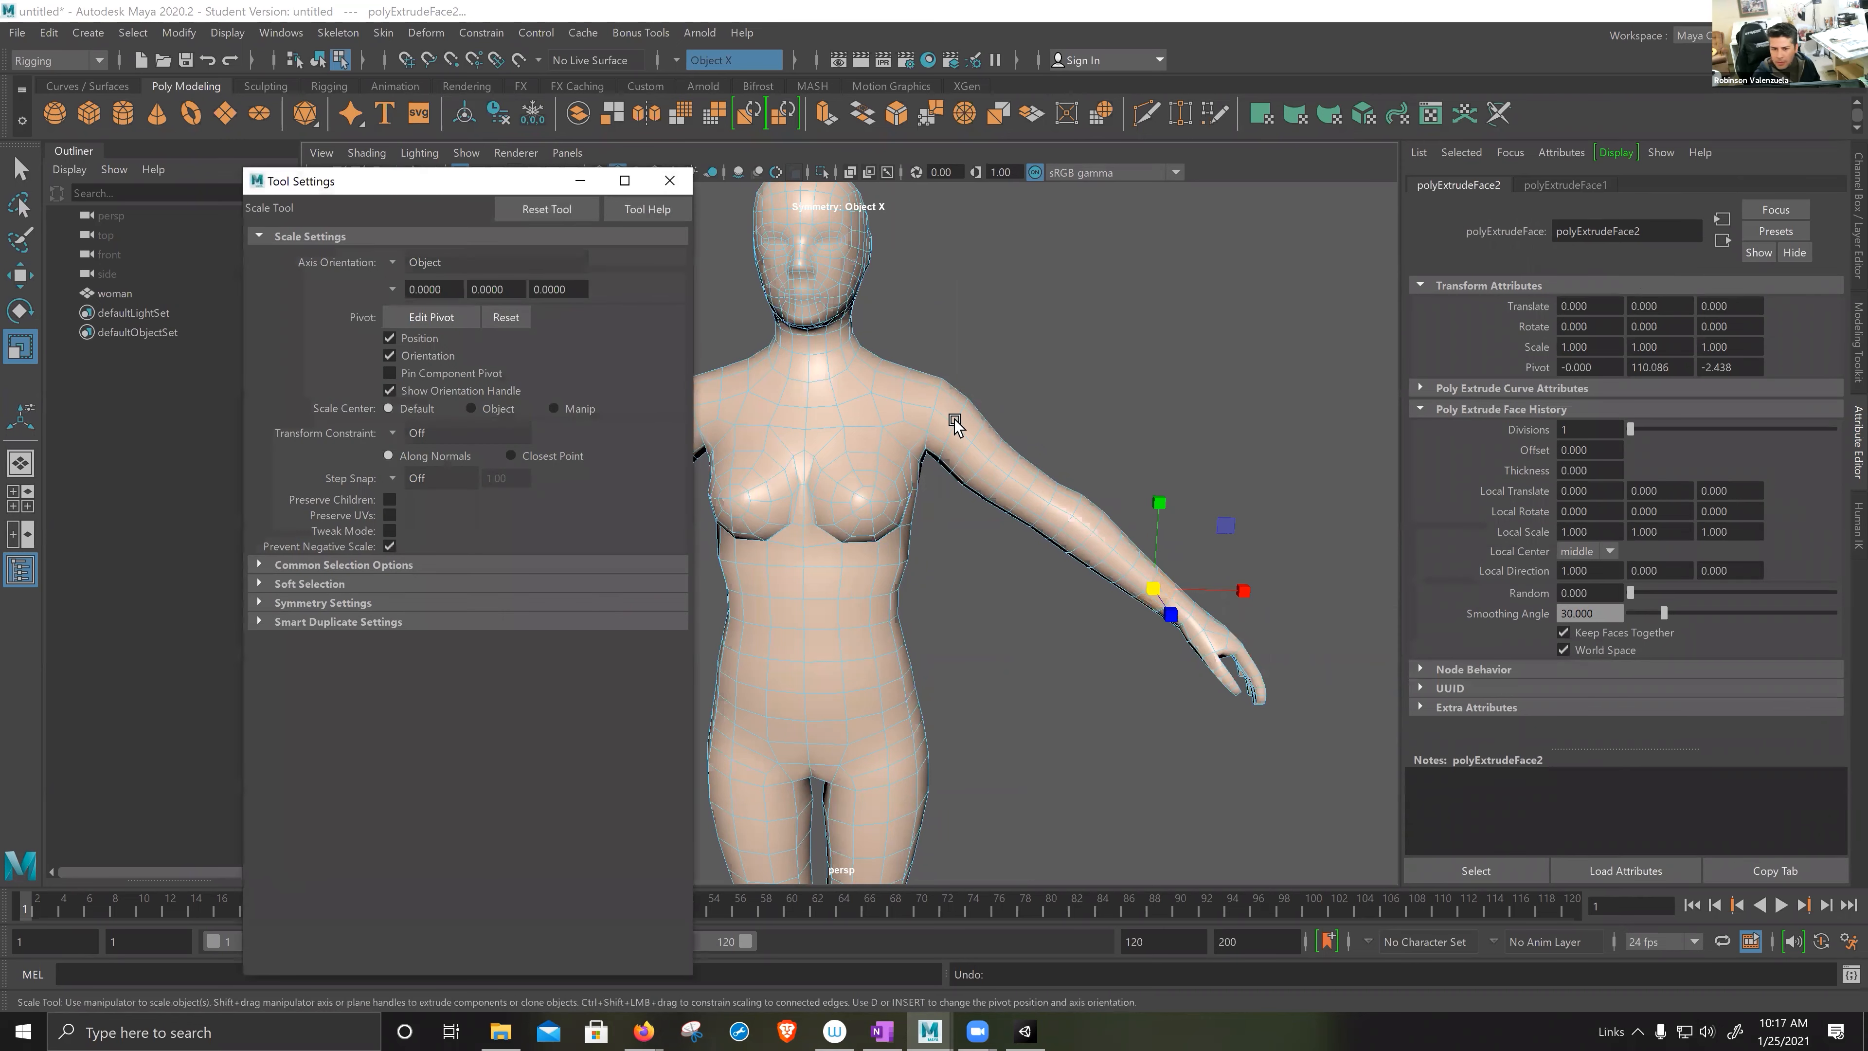
pyautogui.click(396, 262)
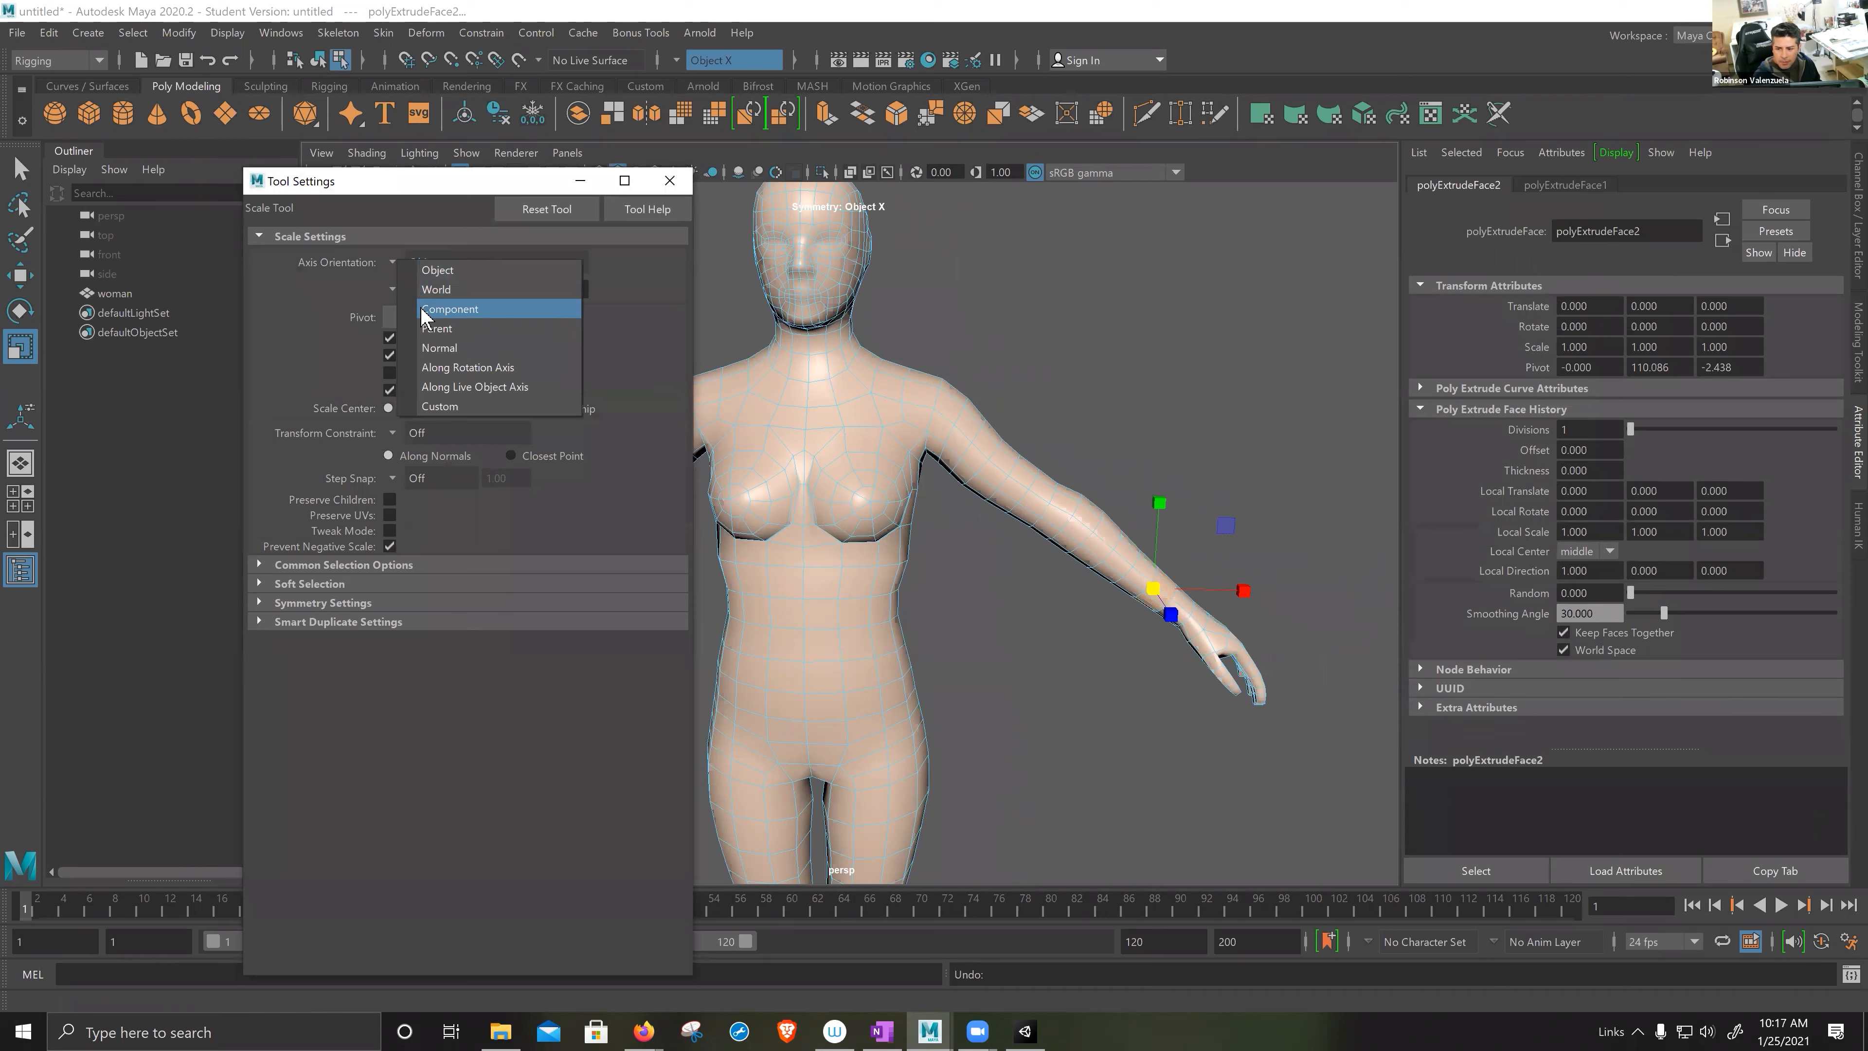
pyautogui.click(441, 309)
pyautogui.moveTo(1168, 598); pyautogui.dragTo(1171, 594)
pyautogui.scroll(3, 1103, 559)
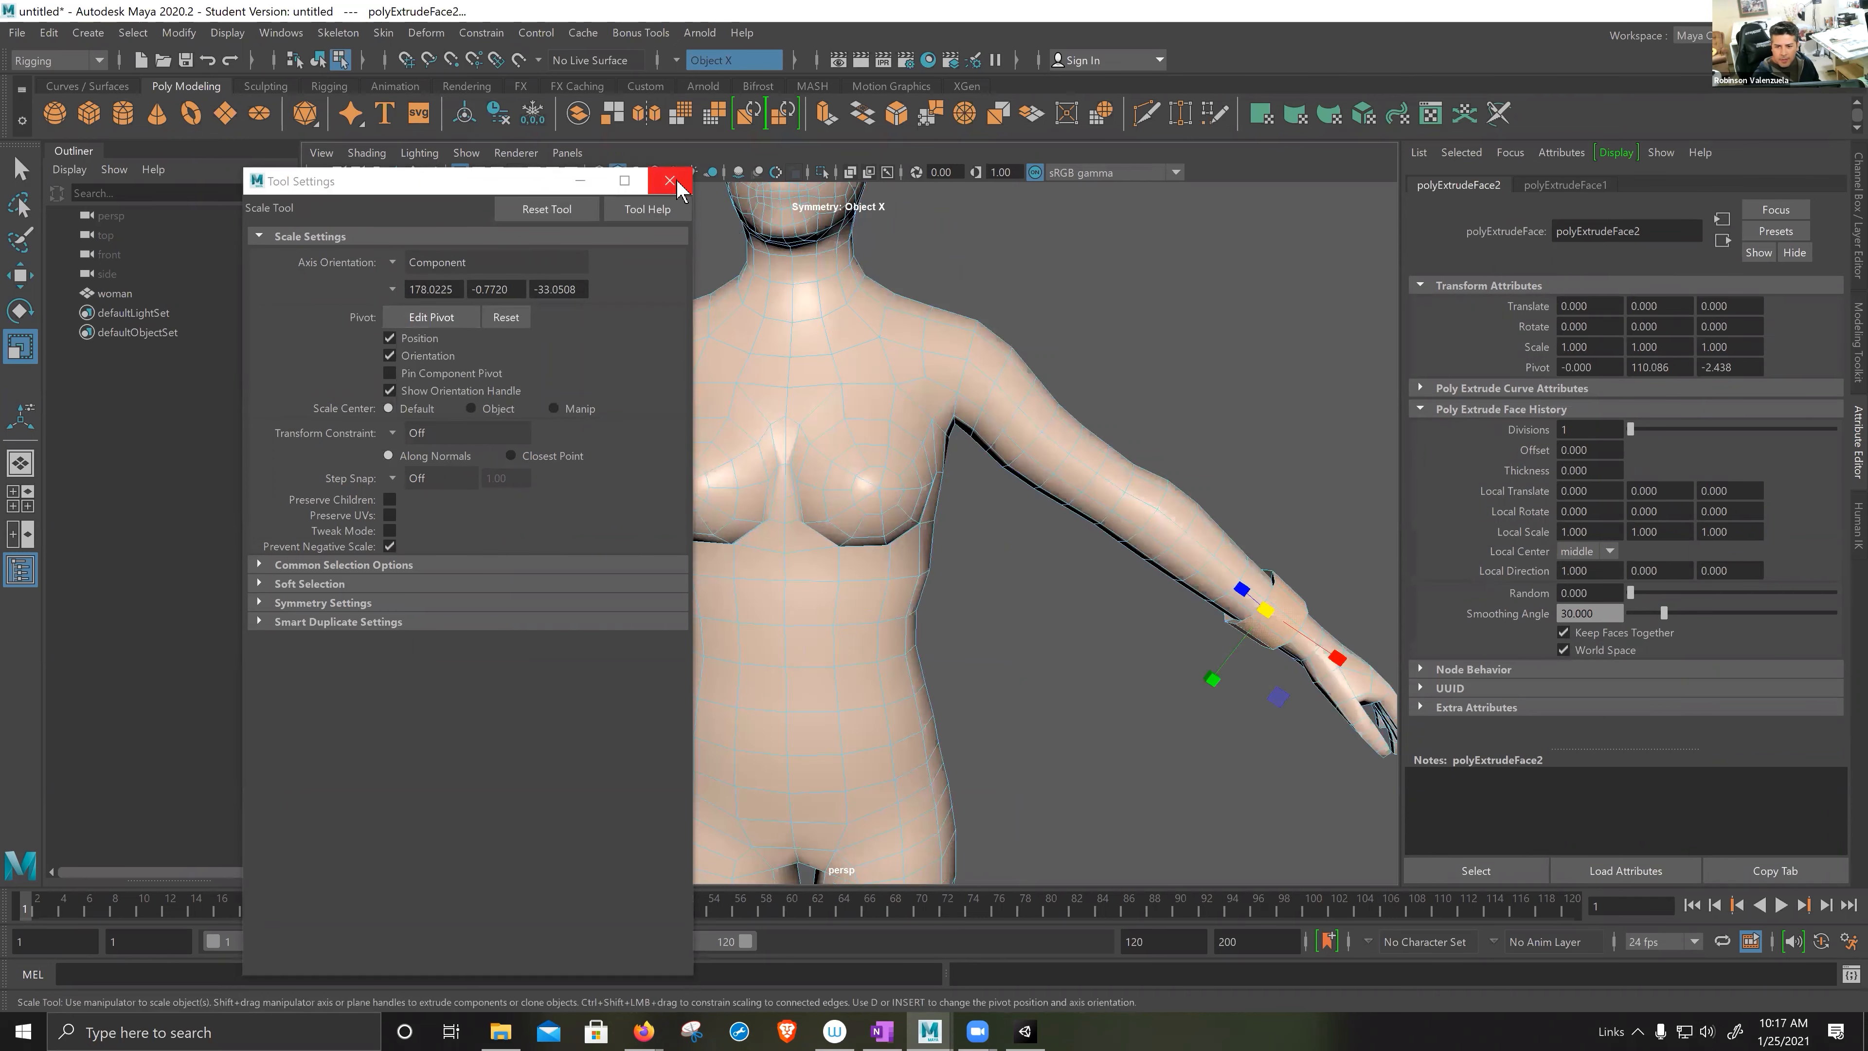
pyautogui.click(670, 181)
pyautogui.scroll(6, 986, 574)
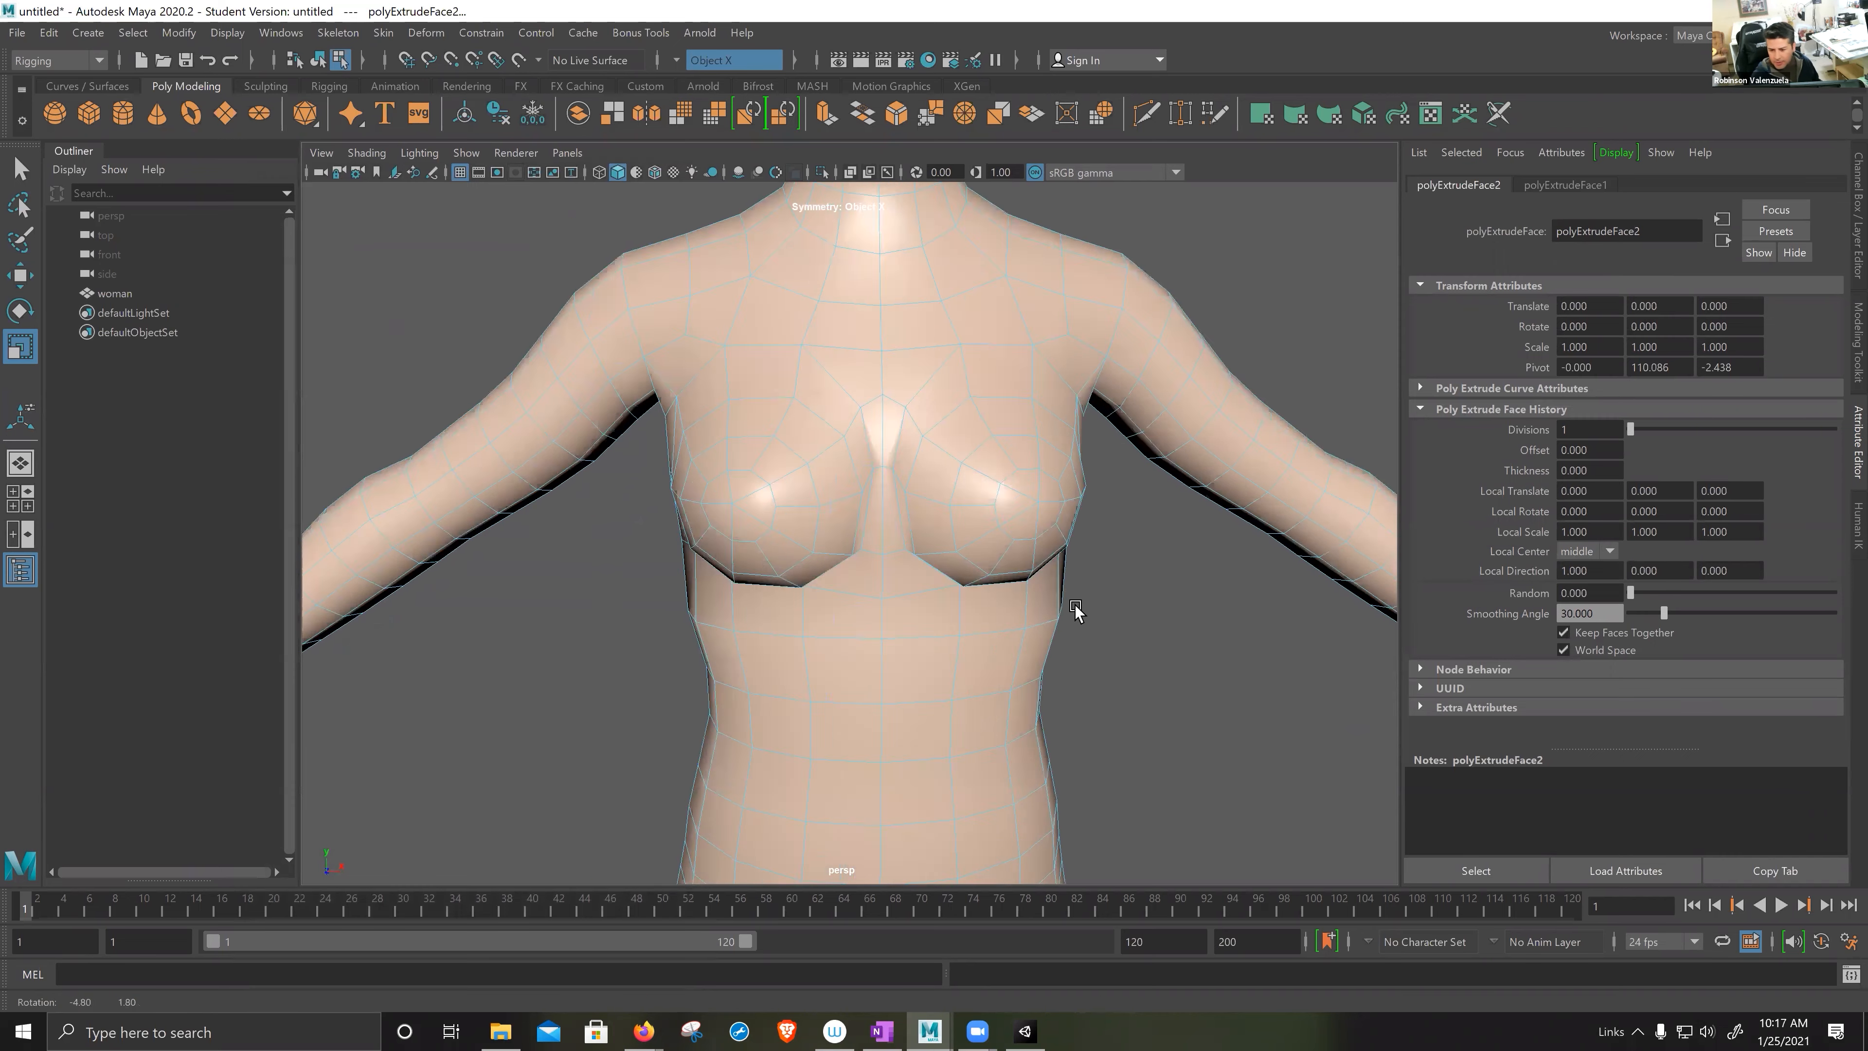
pyautogui.moveTo(908, 588)
pyautogui.keyDown('alt'); pyautogui.mouseDown()
pyautogui.moveTo(977, 612)
pyautogui.moveTo(918, 584)
pyautogui.mouseUp(); pyautogui.keyUp('alt')
pyautogui.scroll(5, 923, 577)
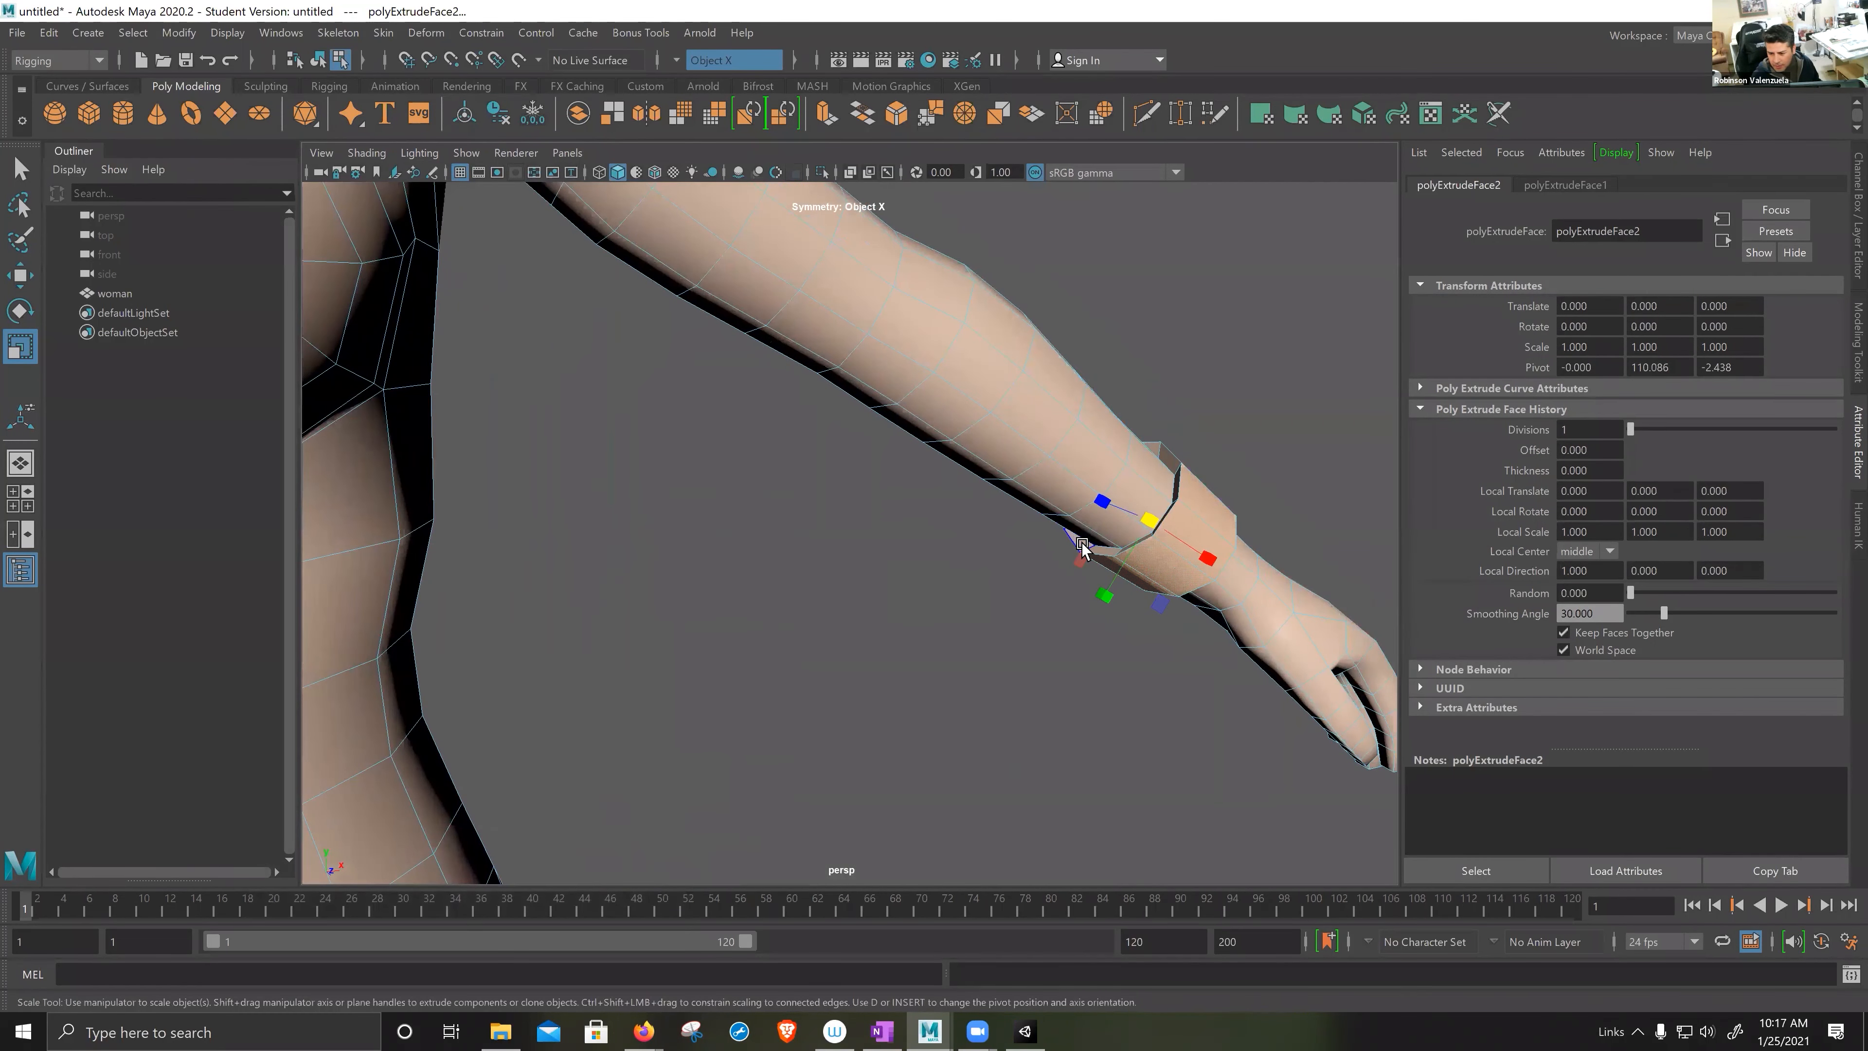
pyautogui.click(1092, 548)
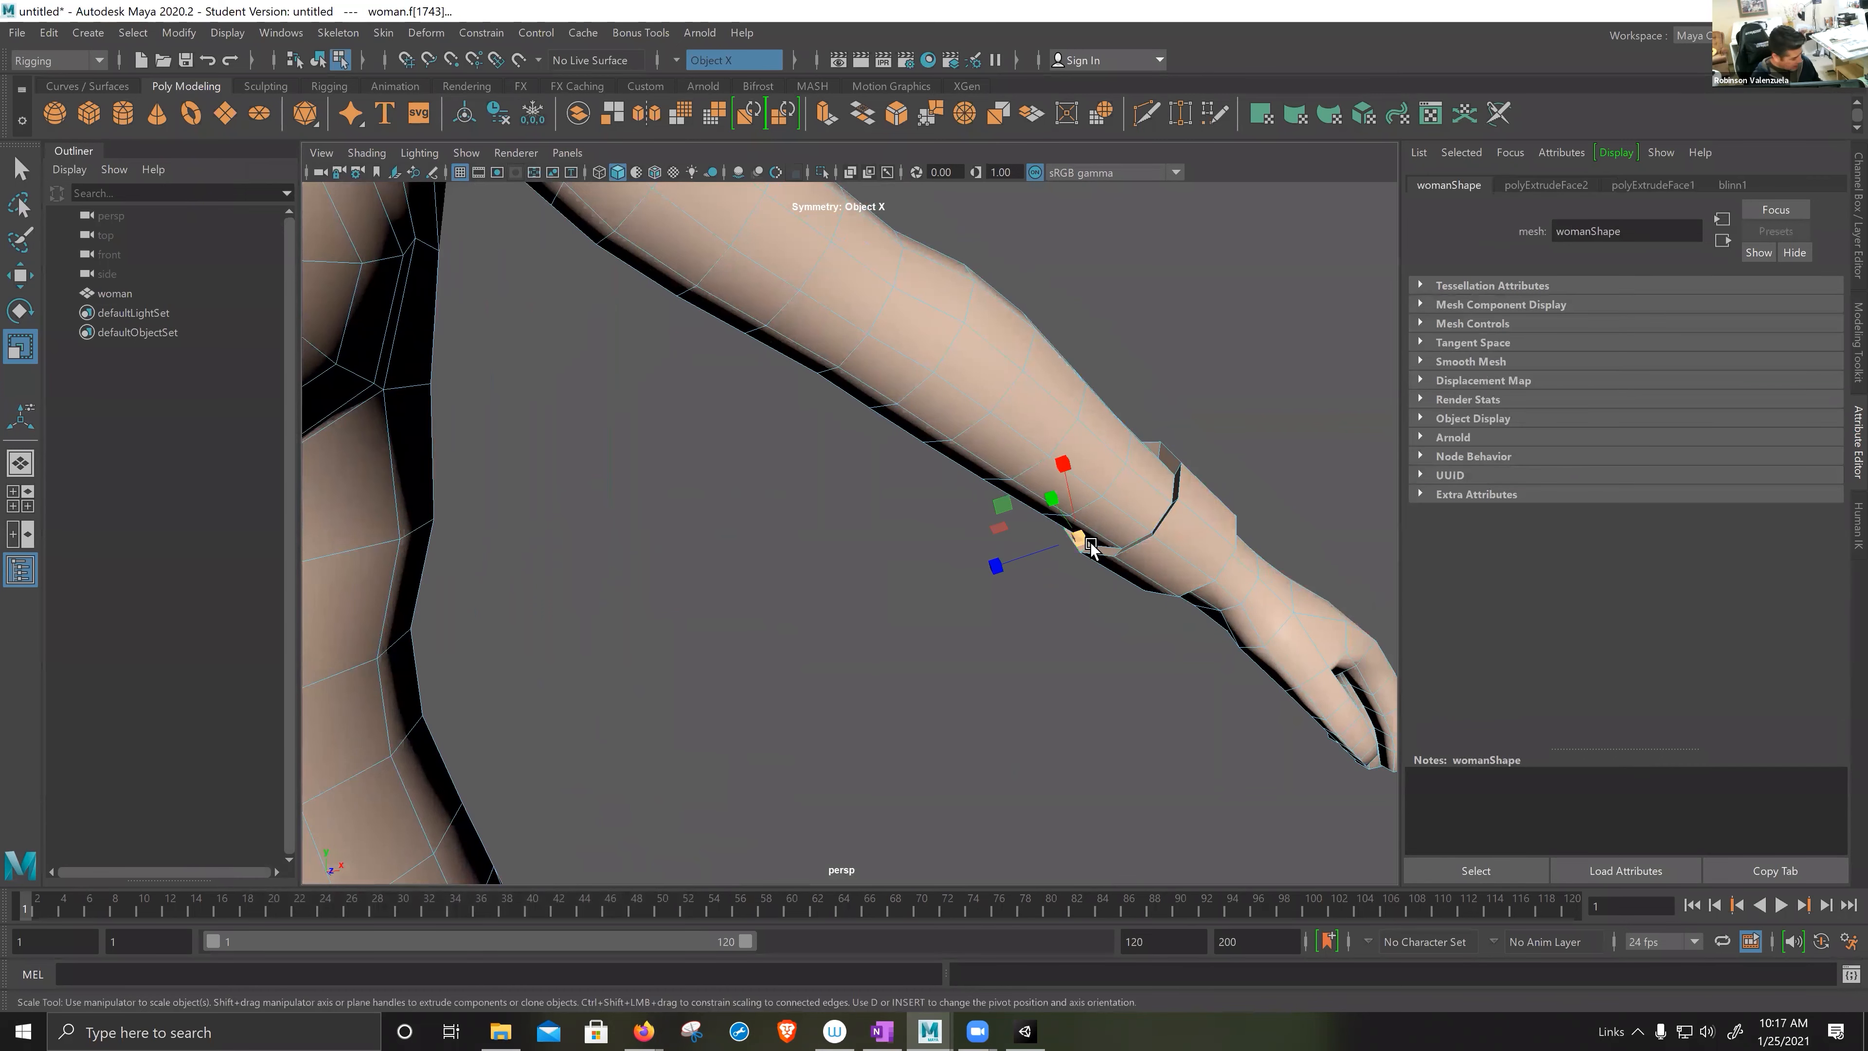
pyautogui.press('q')
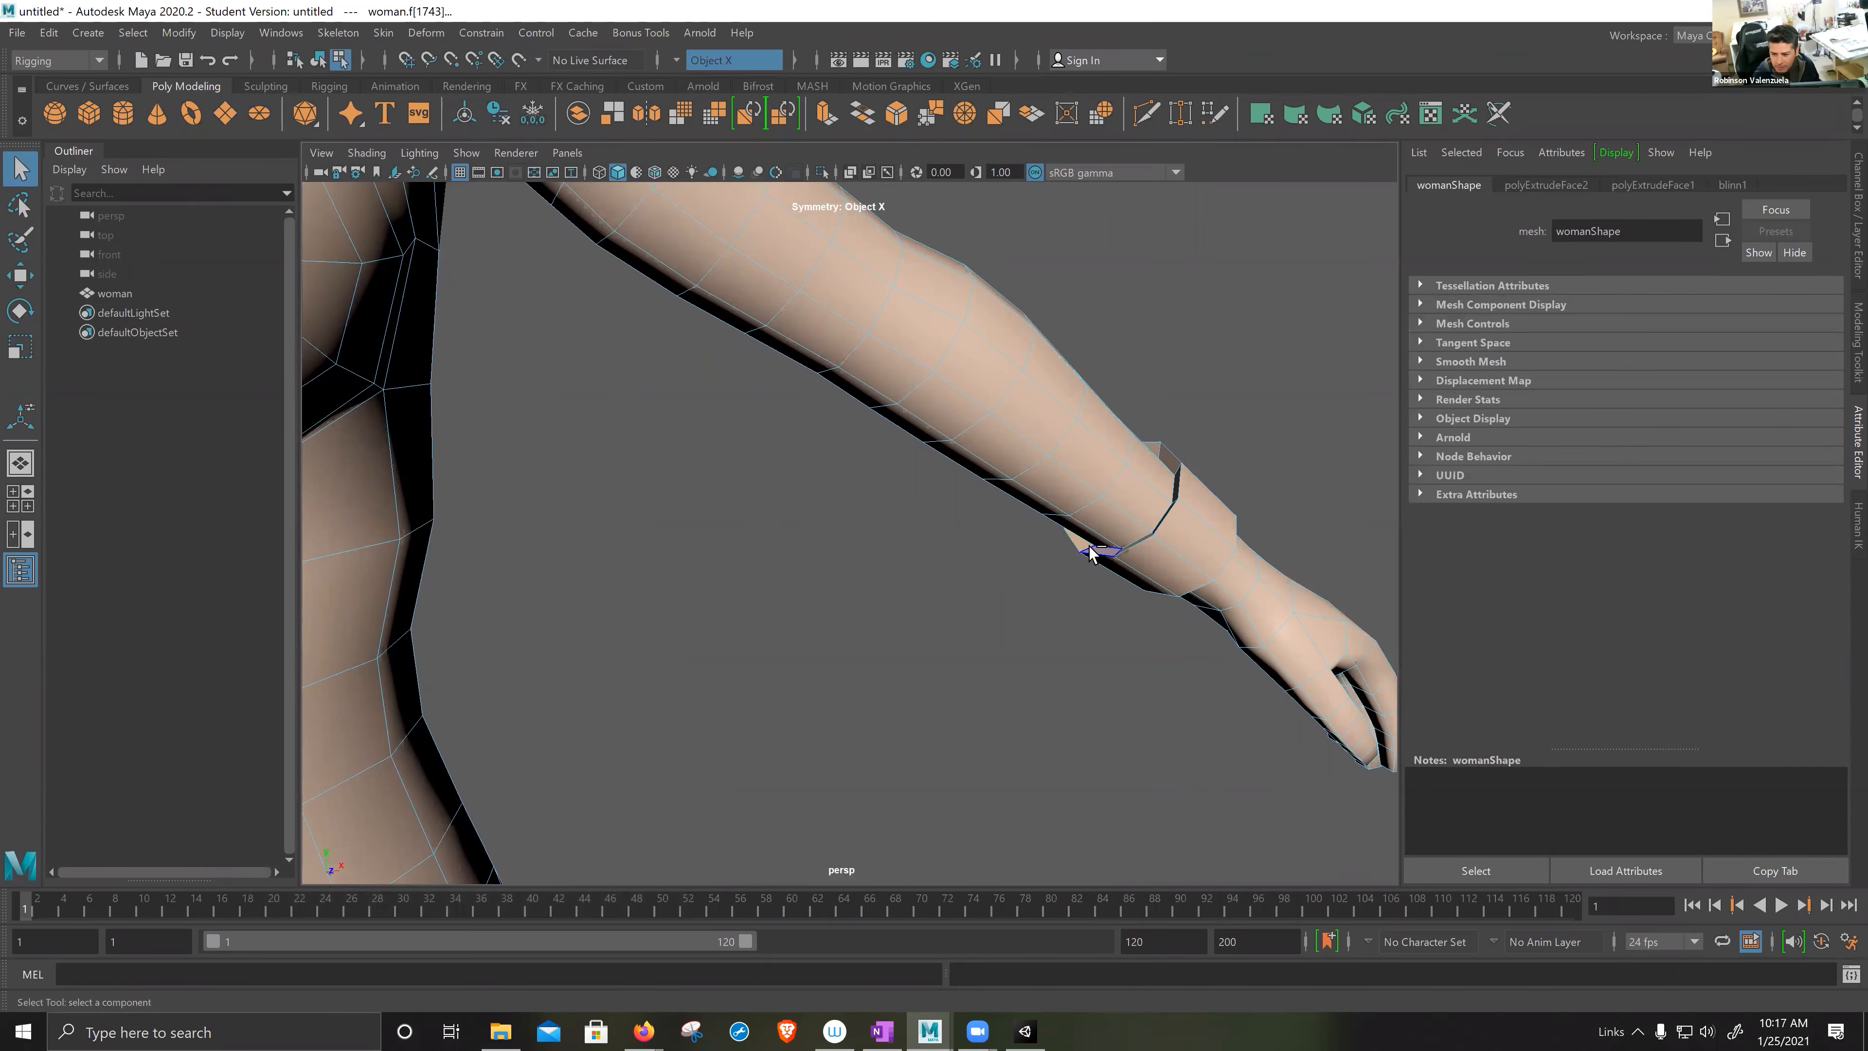
pyautogui.scroll(2, 1088, 548)
pyautogui.keyDown('alt'); pyautogui.moveTo(1072, 547); pyautogui.dragTo(1010, 550, button='middle'); pyautogui.keyUp('alt')
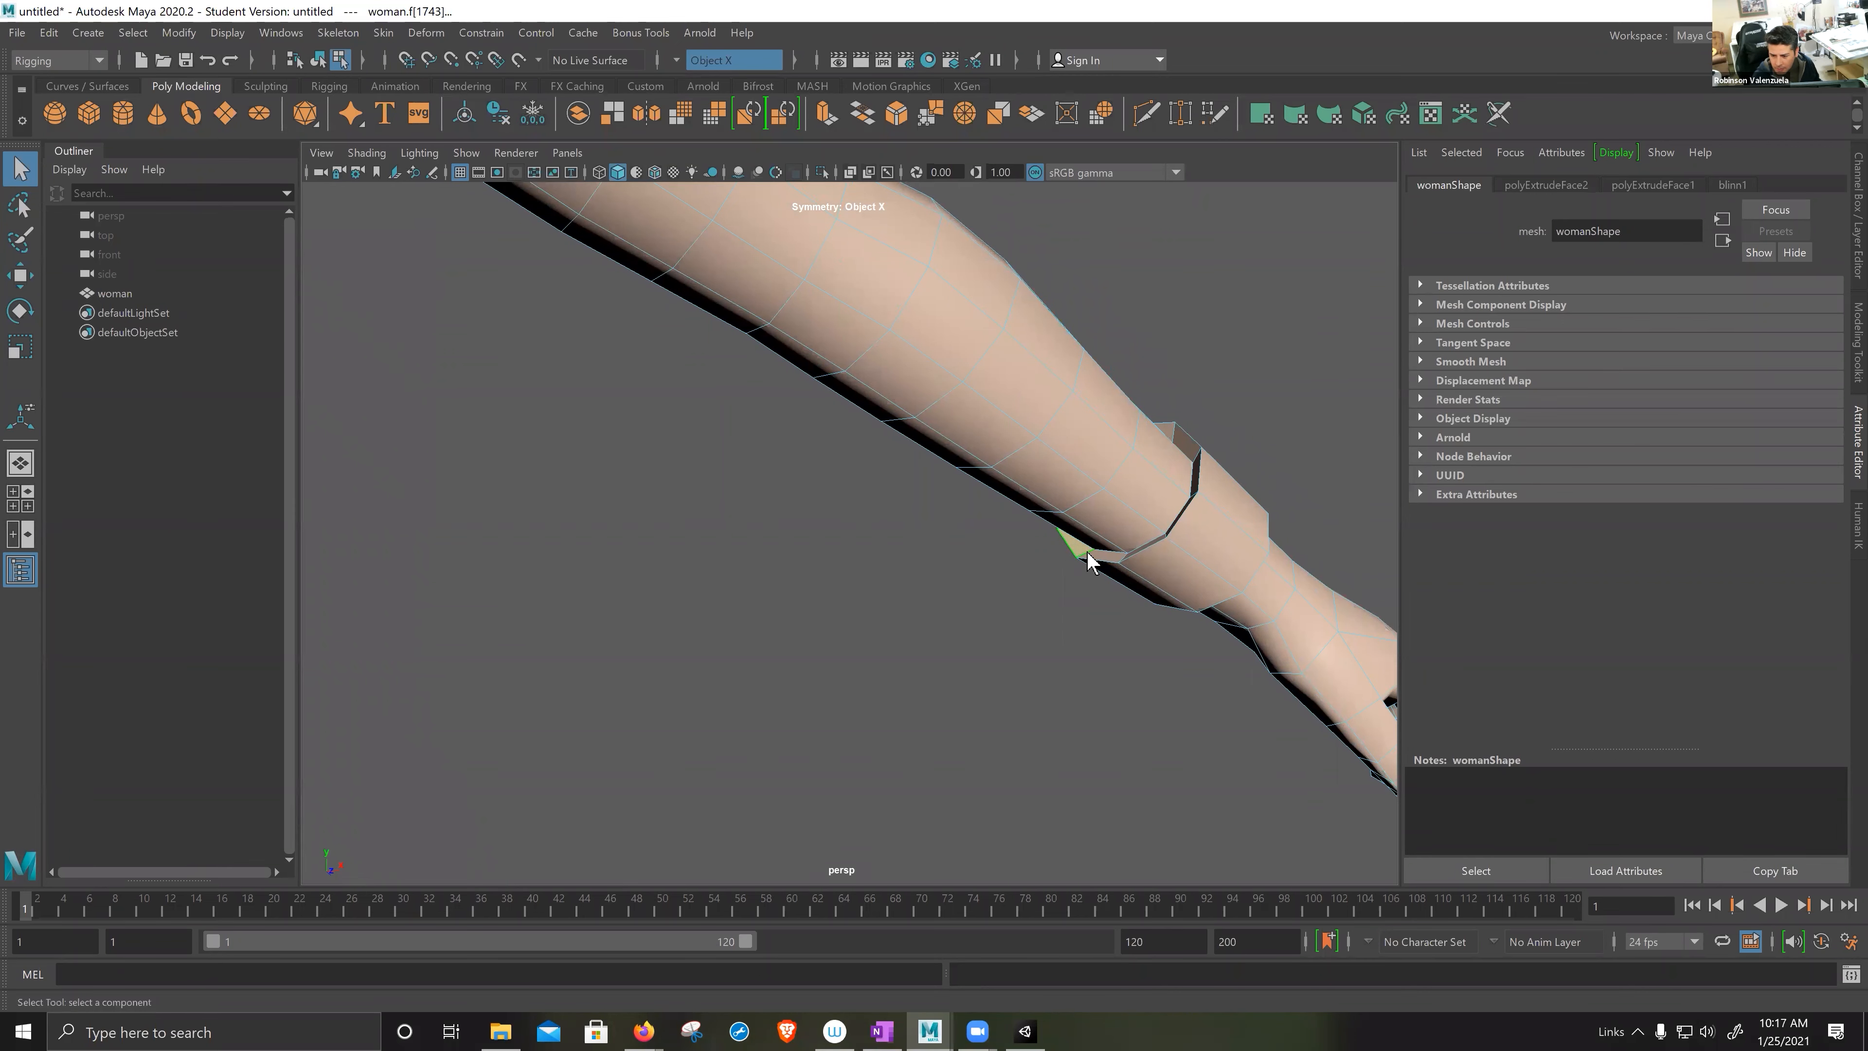
pyautogui.keyDown('ctrl'); pyautogui.rightClick(1088, 561); pyautogui.keyUp('ctrl')
pyautogui.keyDown('ctrl'); pyautogui.moveTo(1087, 551); pyautogui.dragTo(957, 546, button='right'); pyautogui.keyUp('ctrl')
pyautogui.keyDown('alt'); pyautogui.moveTo(1011, 527); pyautogui.dragTo(984, 535); pyautogui.keyUp('alt')
pyautogui.keyDown('alt'); pyautogui.moveTo(984, 534); pyautogui.dragTo(1388, 666, button='middle'); pyautogui.keyUp('alt')
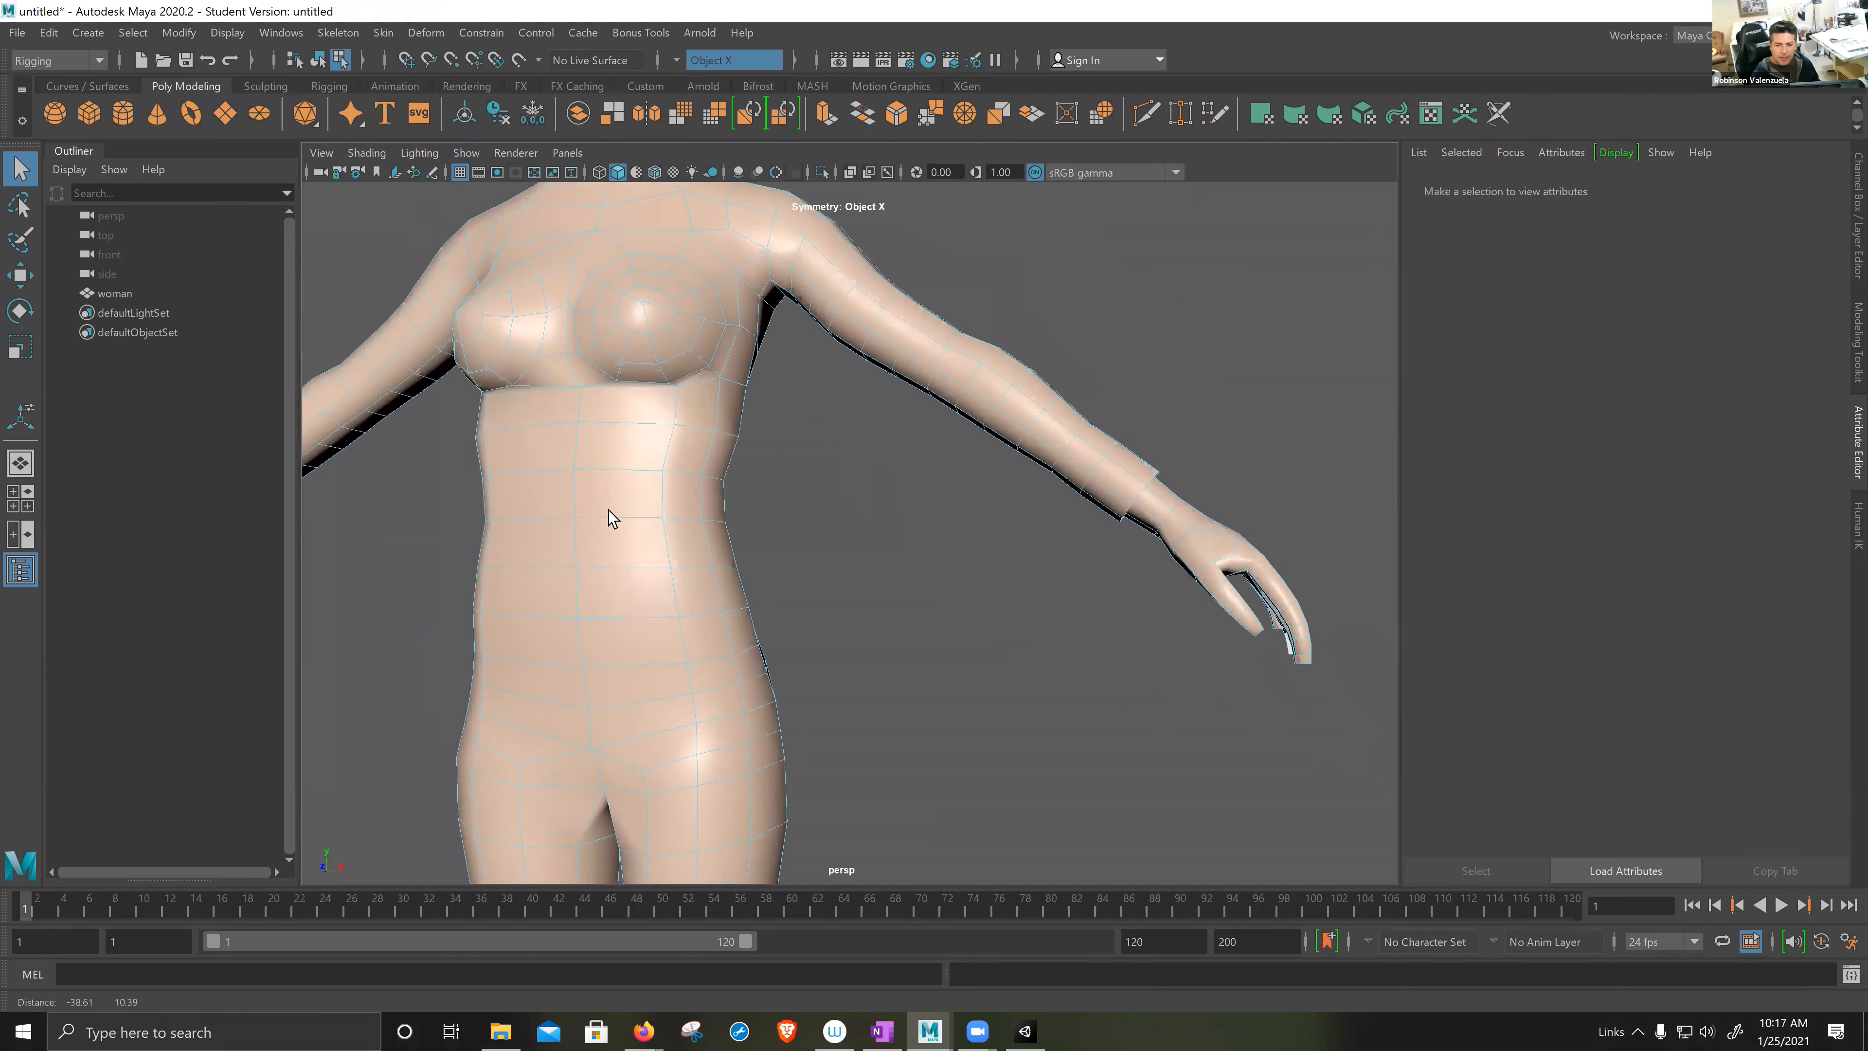
# - Return the woman mesh to object mode and select the whole mesh, with the full figure in view
pyautogui.scroll(-5, 581, 526)
pyautogui.scroll(-3, 808, 626)
pyautogui.keyDown('alt'); pyautogui.moveTo(834, 543); pyautogui.dragTo(907, 435, button='middle'); pyautogui.keyUp('alt')
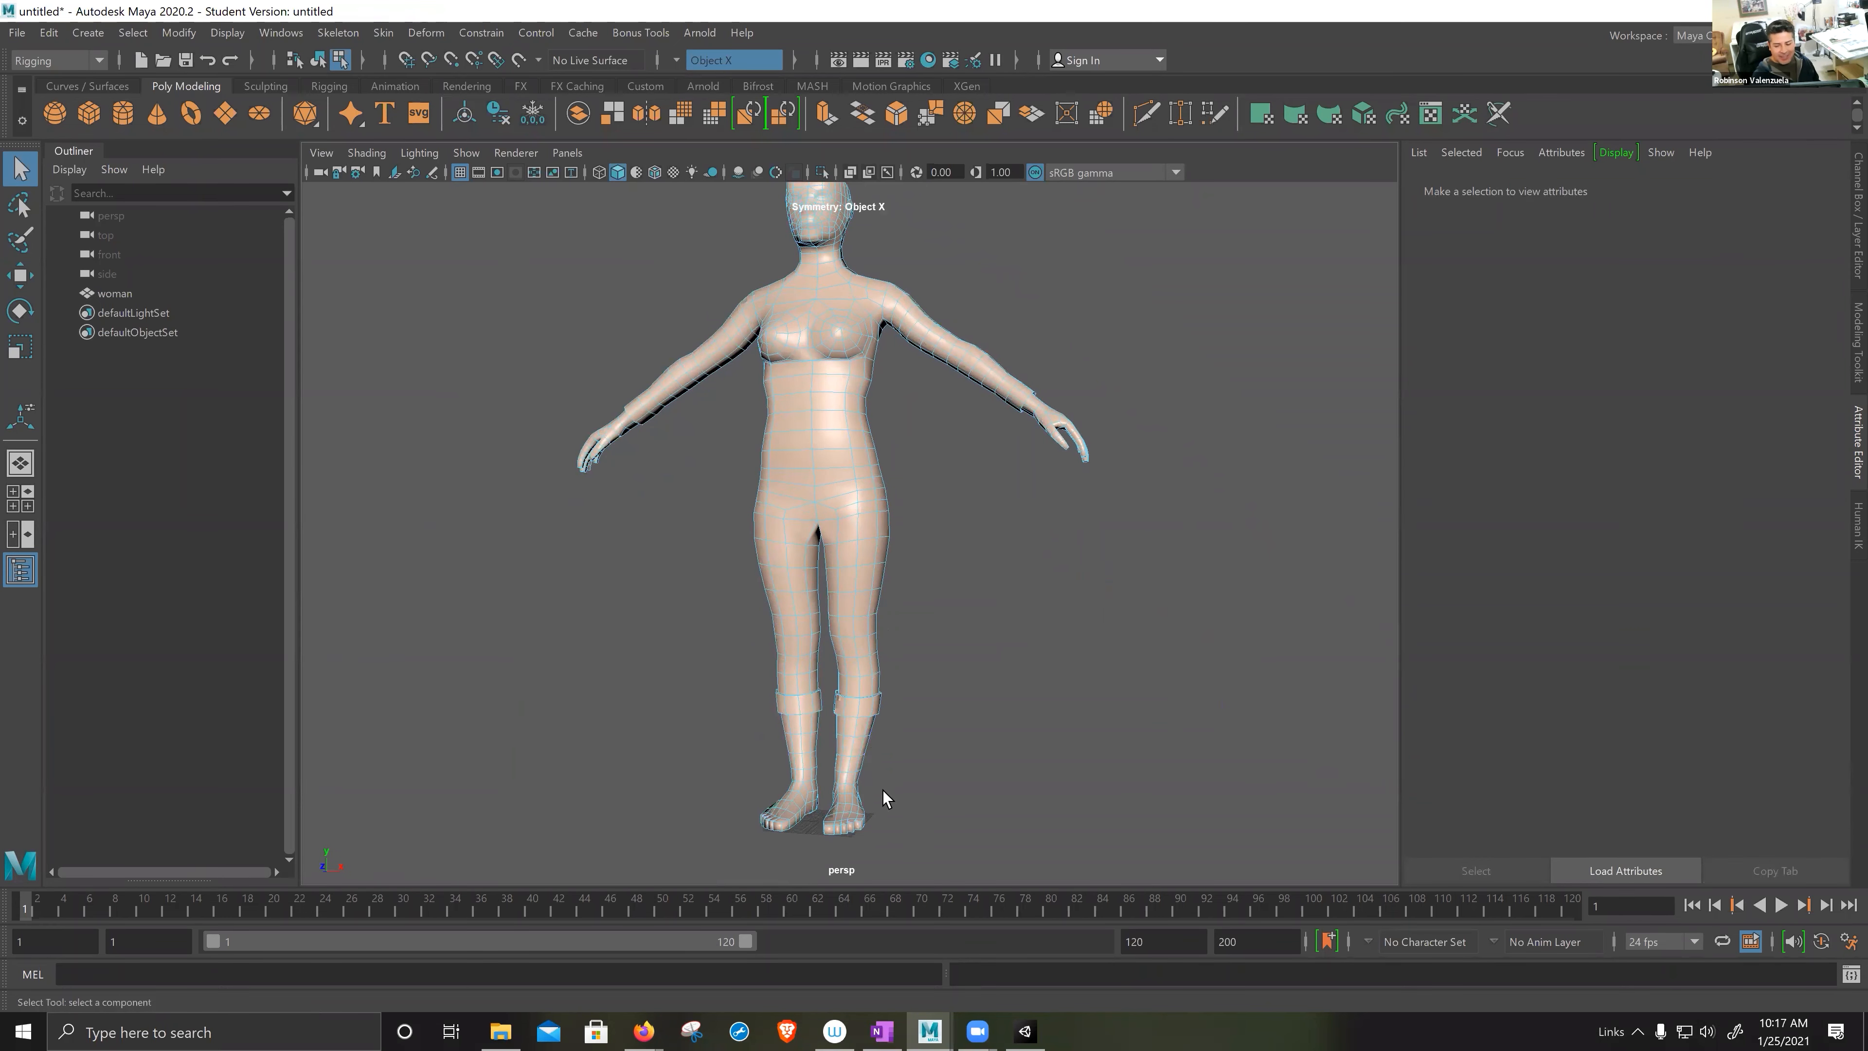
pyautogui.scroll(5, 912, 820)
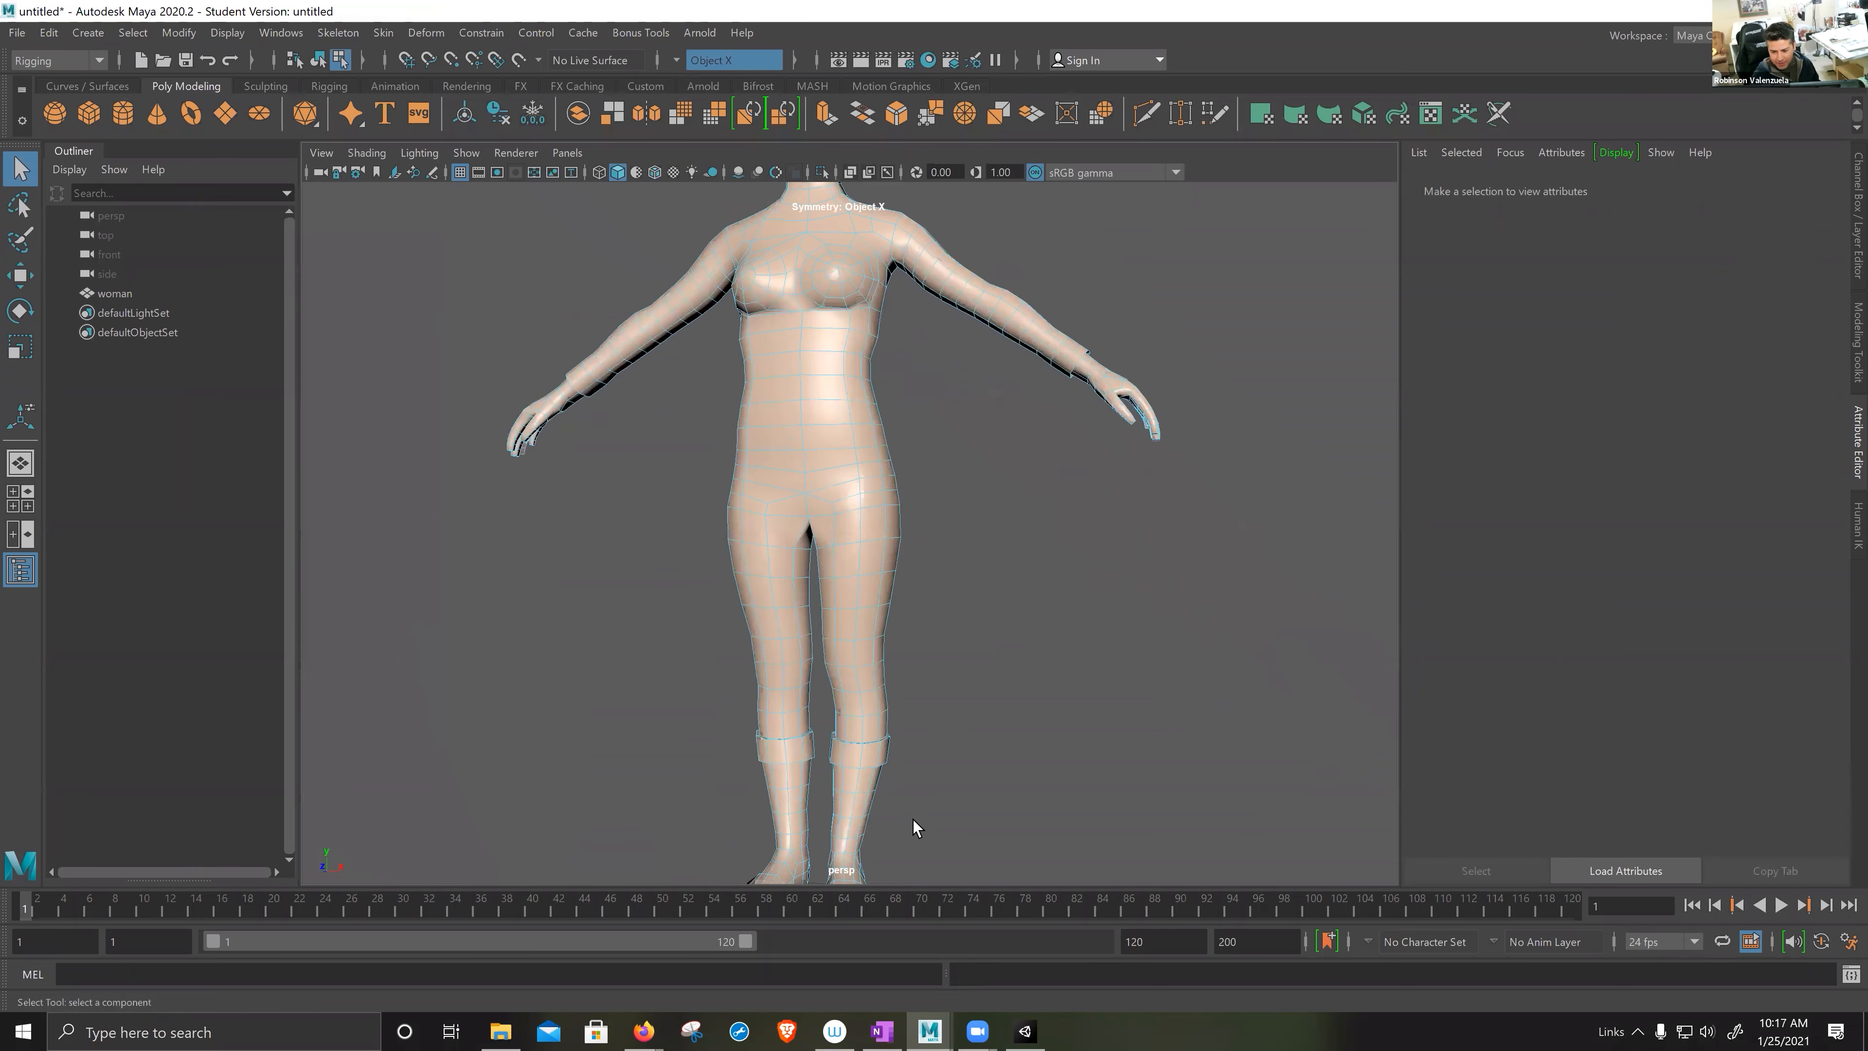
pyautogui.moveTo(915, 656)
pyautogui.keyDown('alt'); pyautogui.mouseDown()
pyautogui.moveTo(930, 675)
pyautogui.moveTo(892, 668)
pyautogui.moveTo(887, 633)
pyautogui.mouseUp(); pyautogui.keyUp('alt')
pyautogui.scroll(-4, 920, 655)
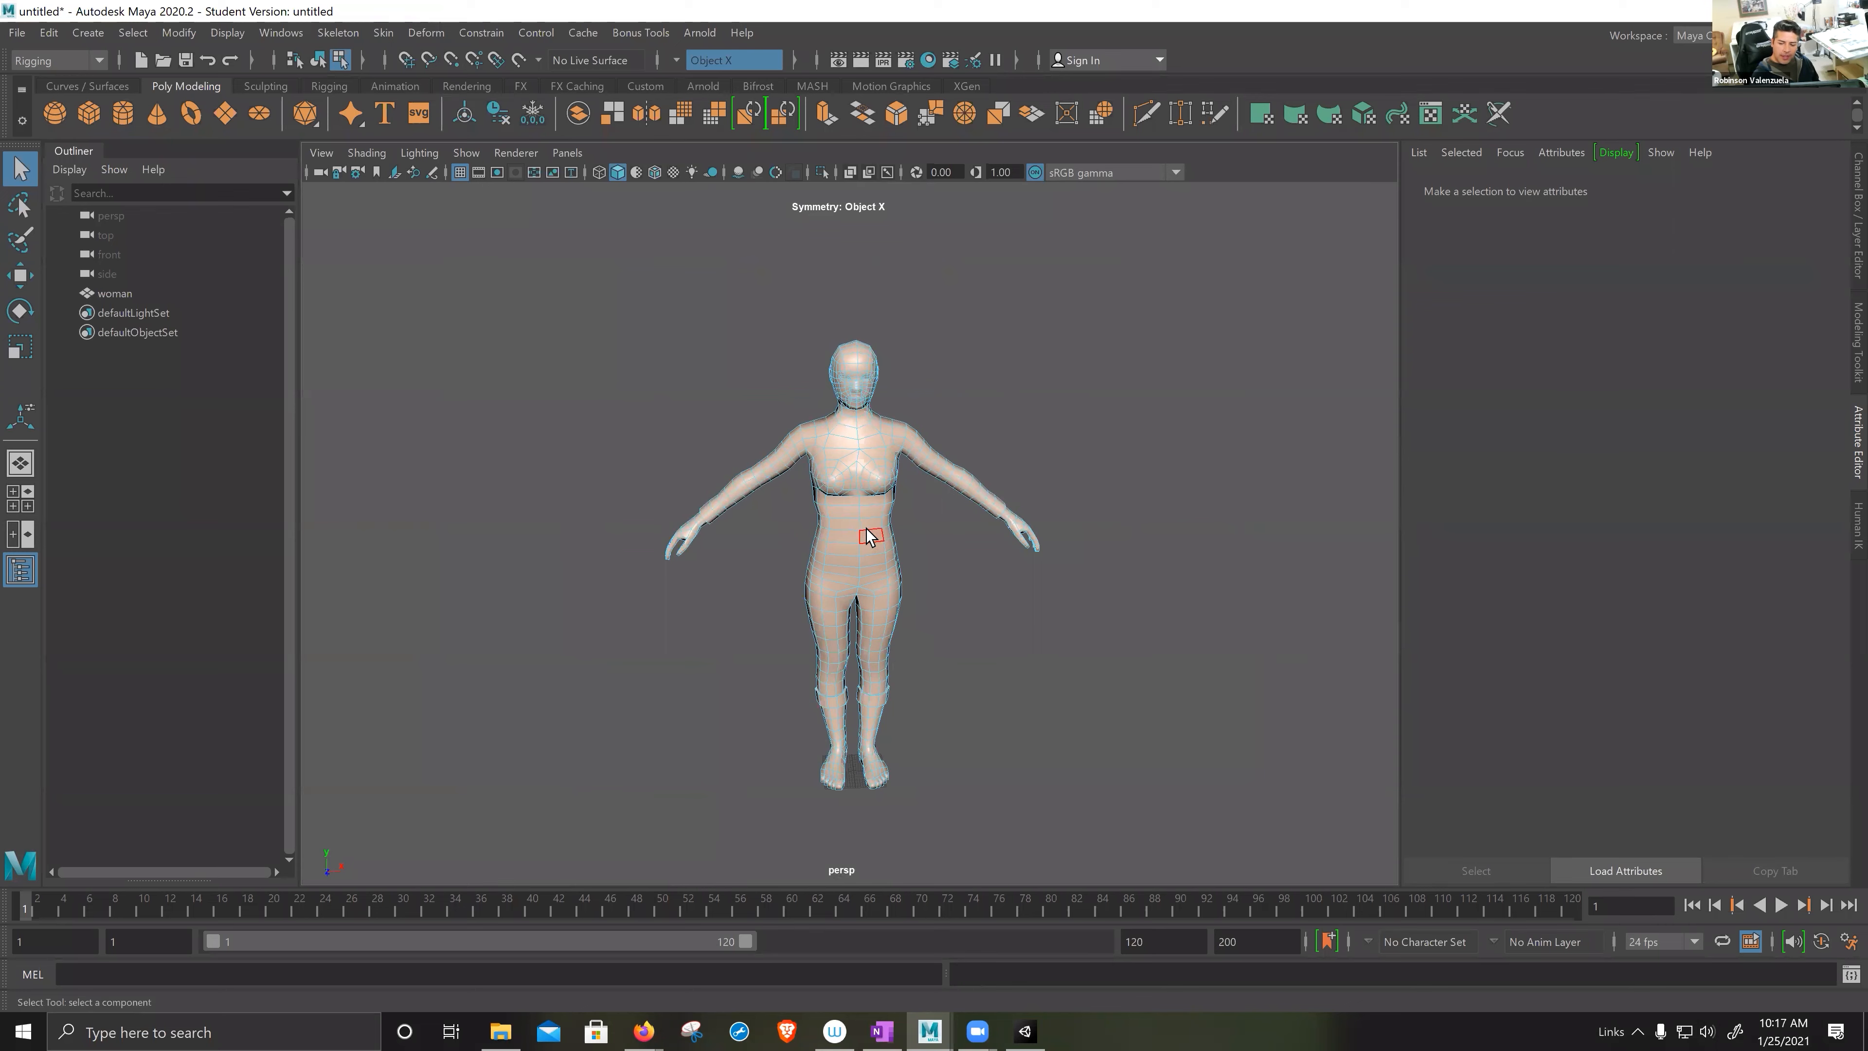
pyautogui.moveTo(867, 509); pyautogui.dragTo(957, 479, button='right')
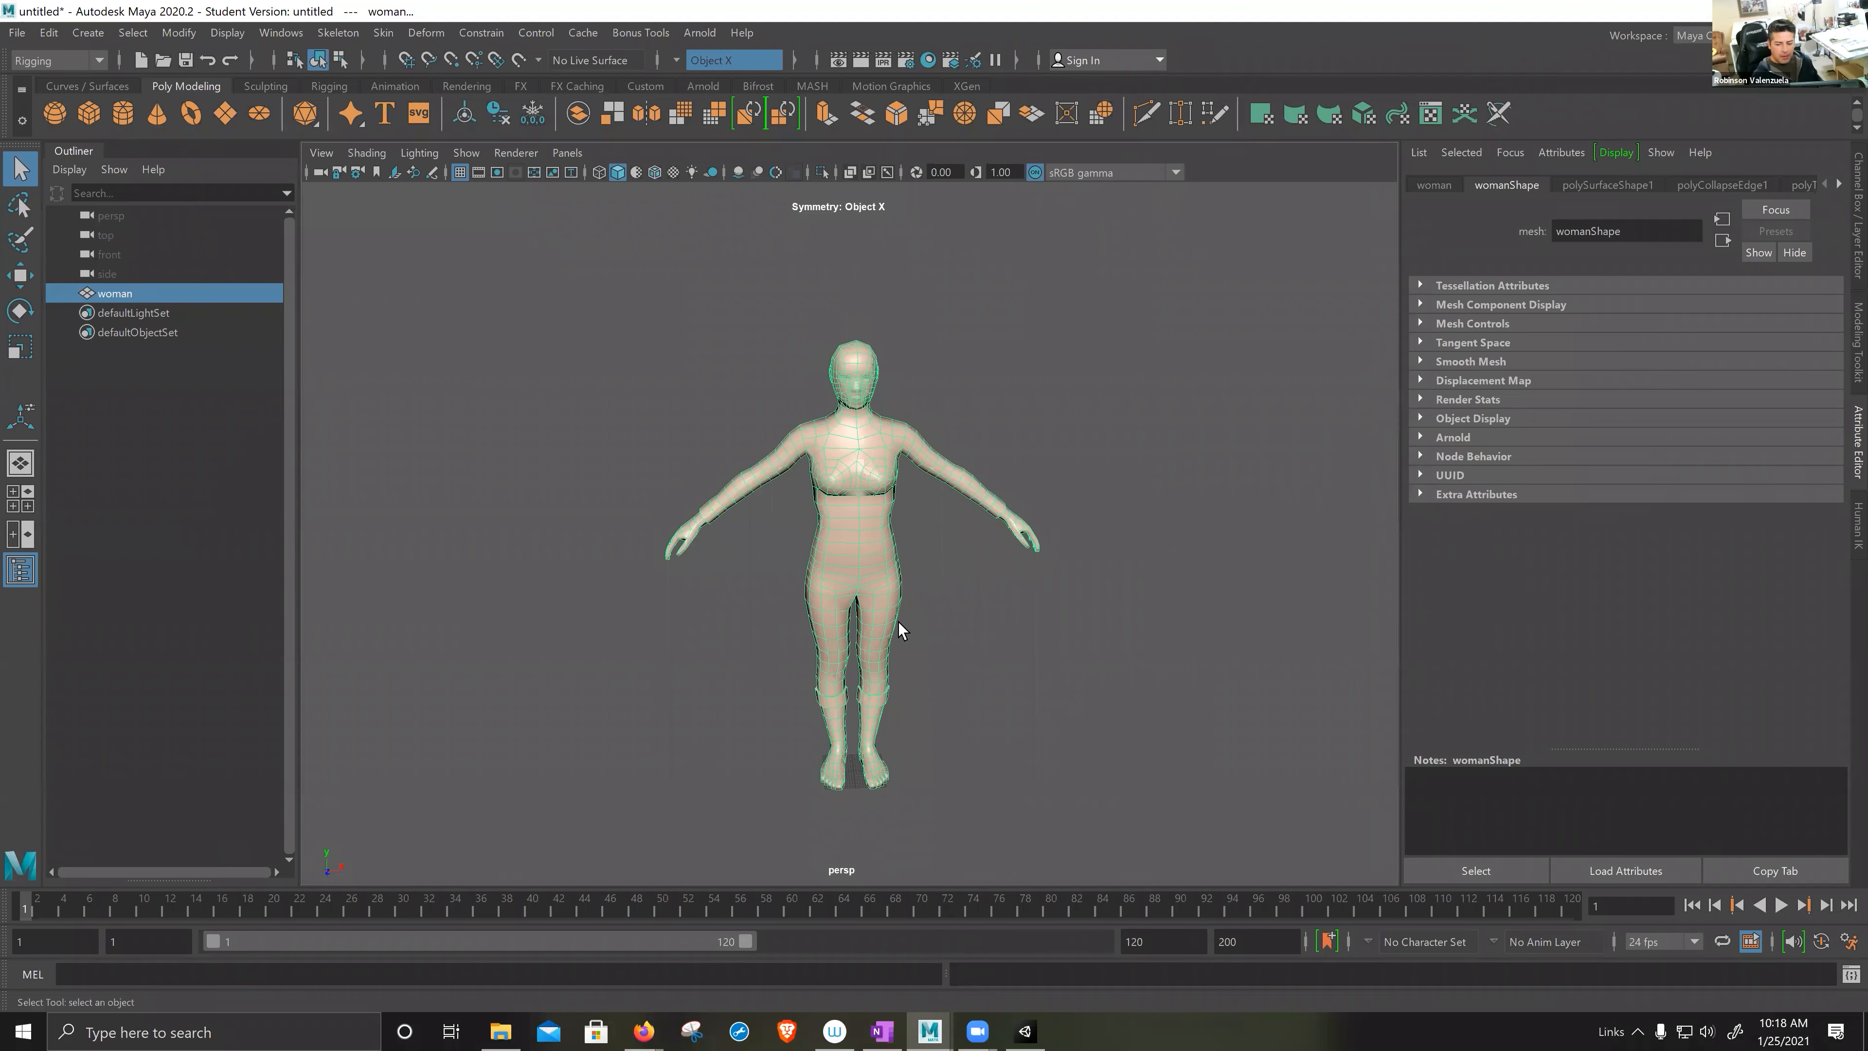
pyautogui.scroll(3, 940, 563)
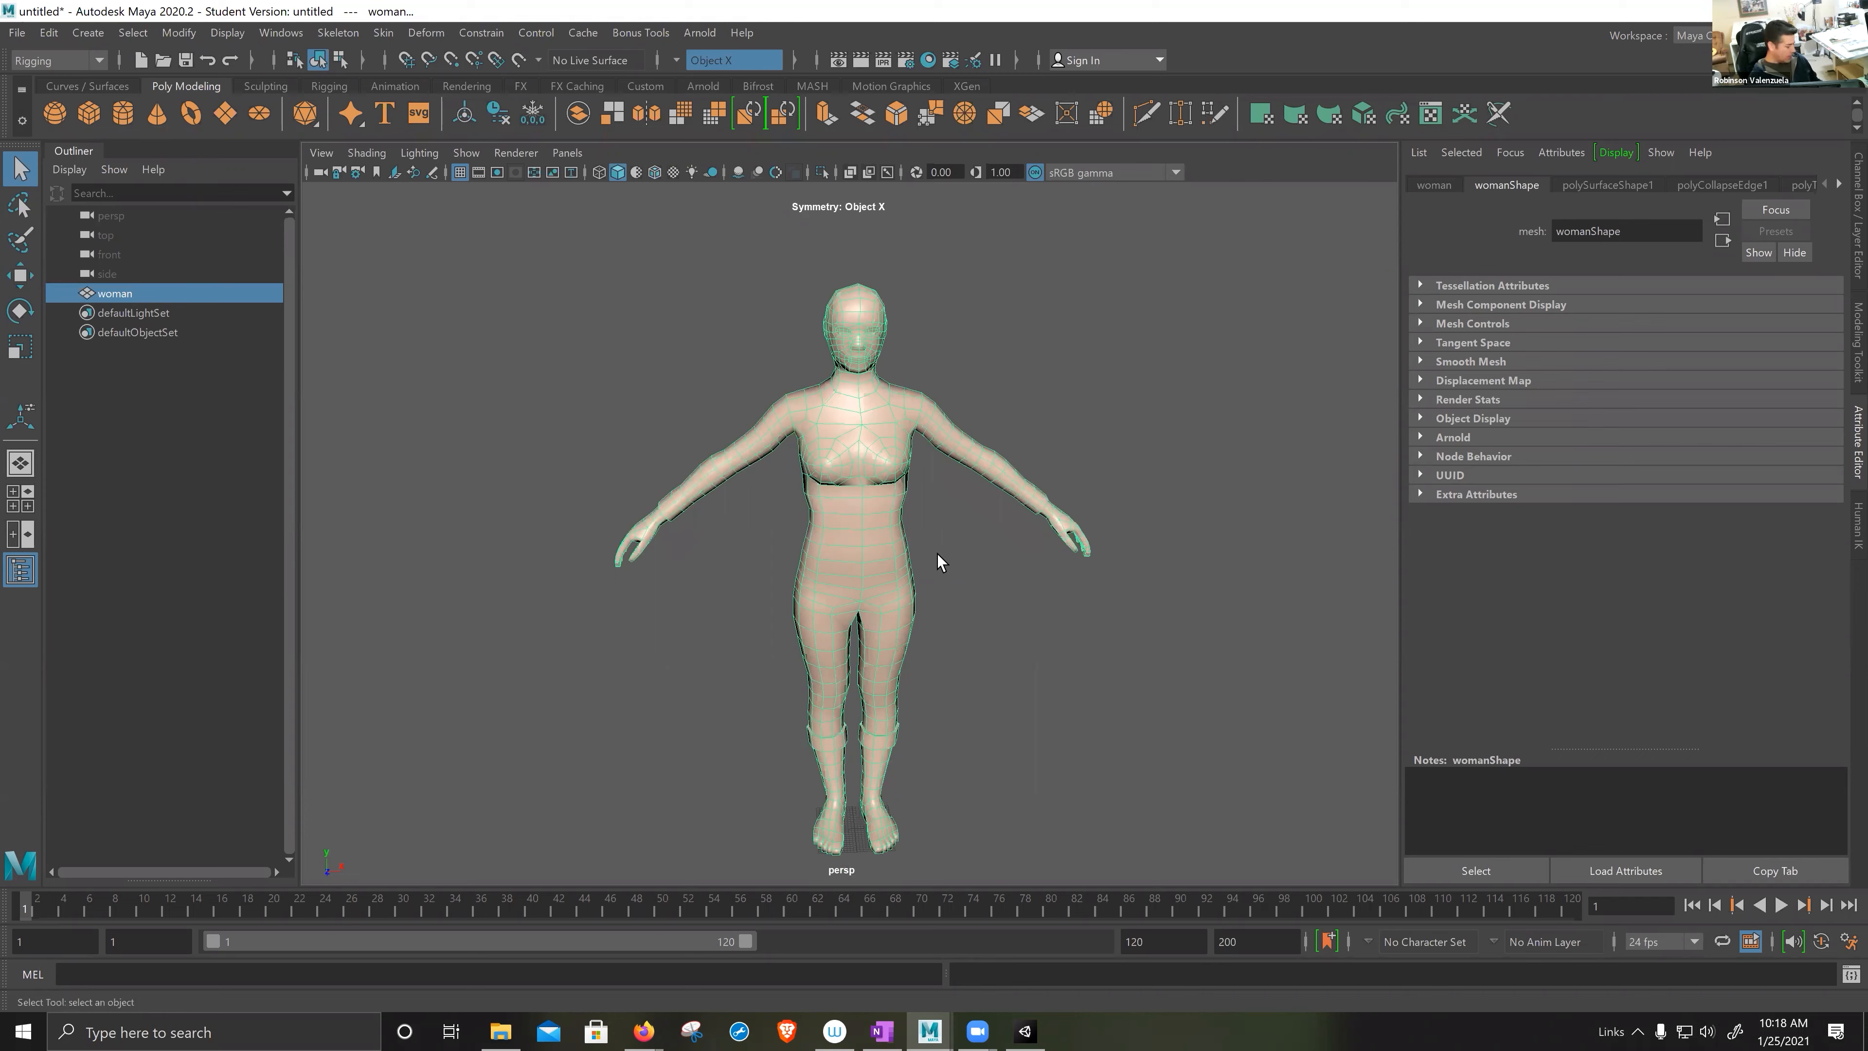
pyautogui.keyDown('alt'); pyautogui.moveTo(1013, 612); pyautogui.dragTo(977, 588); pyautogui.keyUp('alt')
pyautogui.keyDown('alt'); pyautogui.moveTo(976, 589); pyautogui.dragTo(920, 617, button='middle'); pyautogui.keyUp('alt')
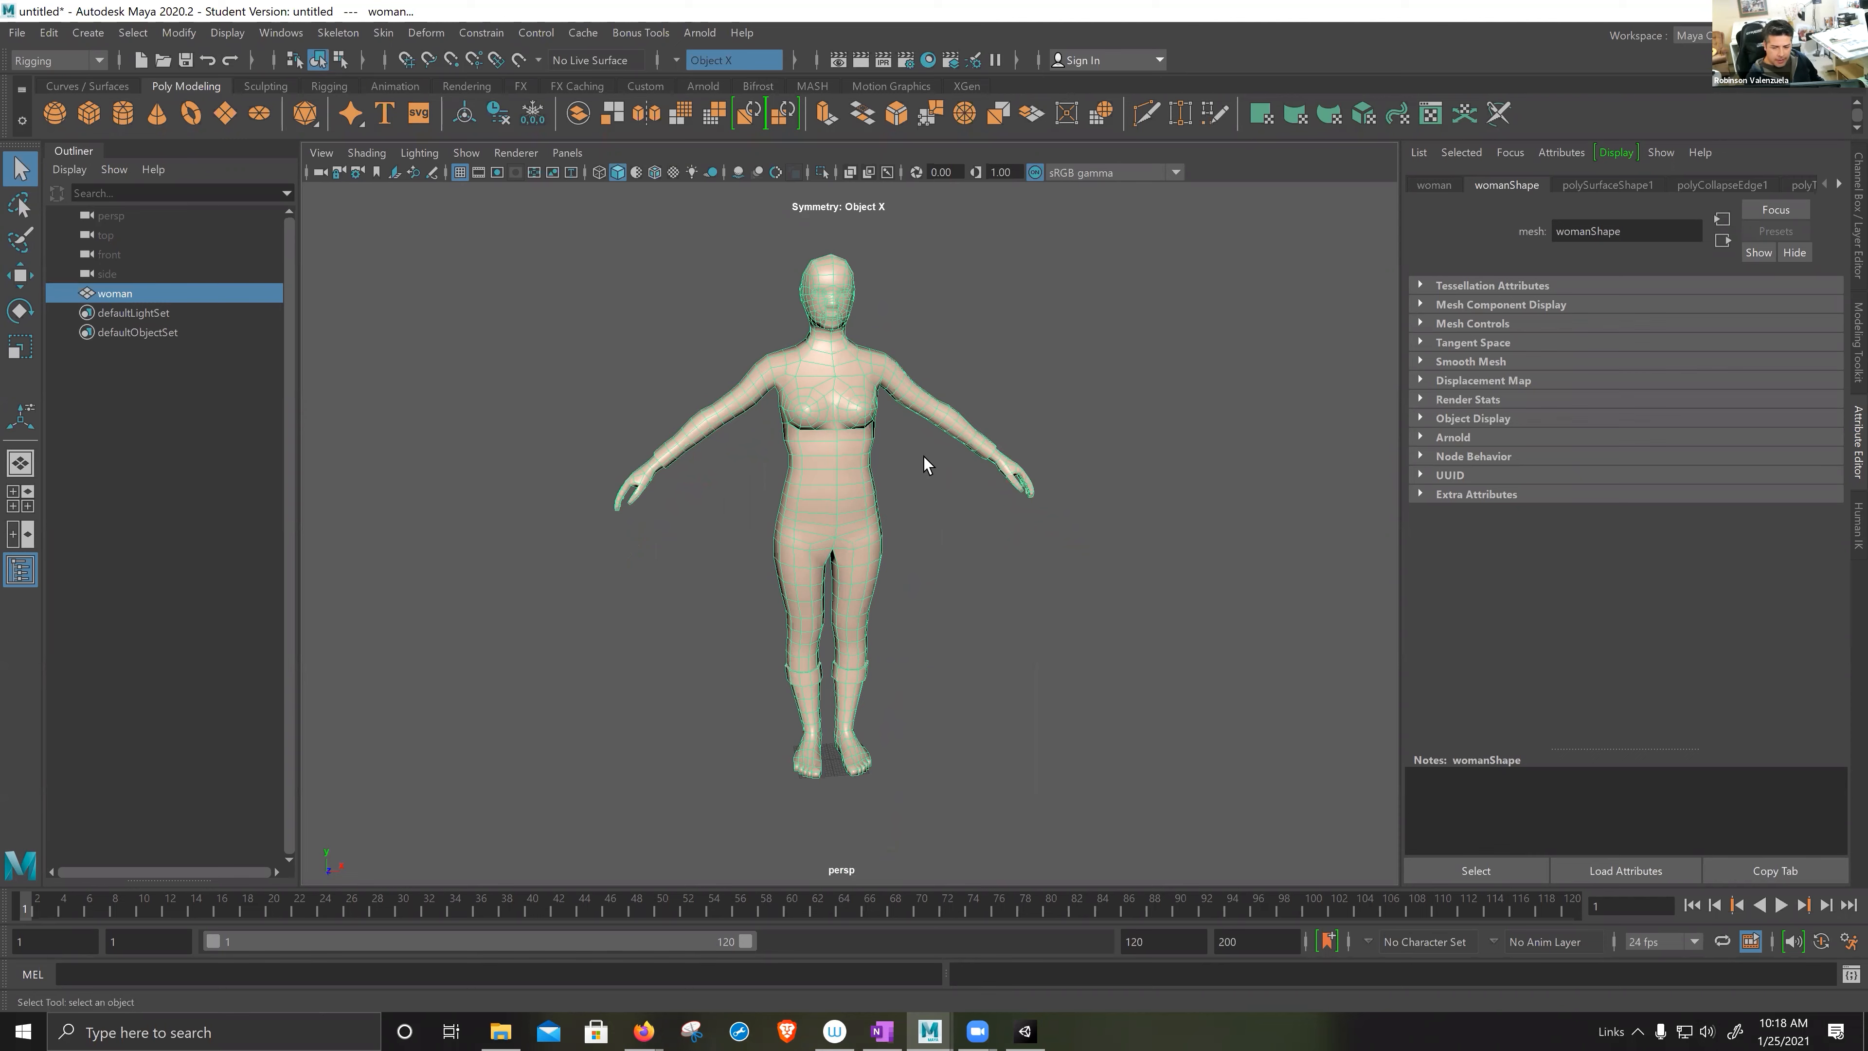
pyautogui.scroll(2, 914, 480)
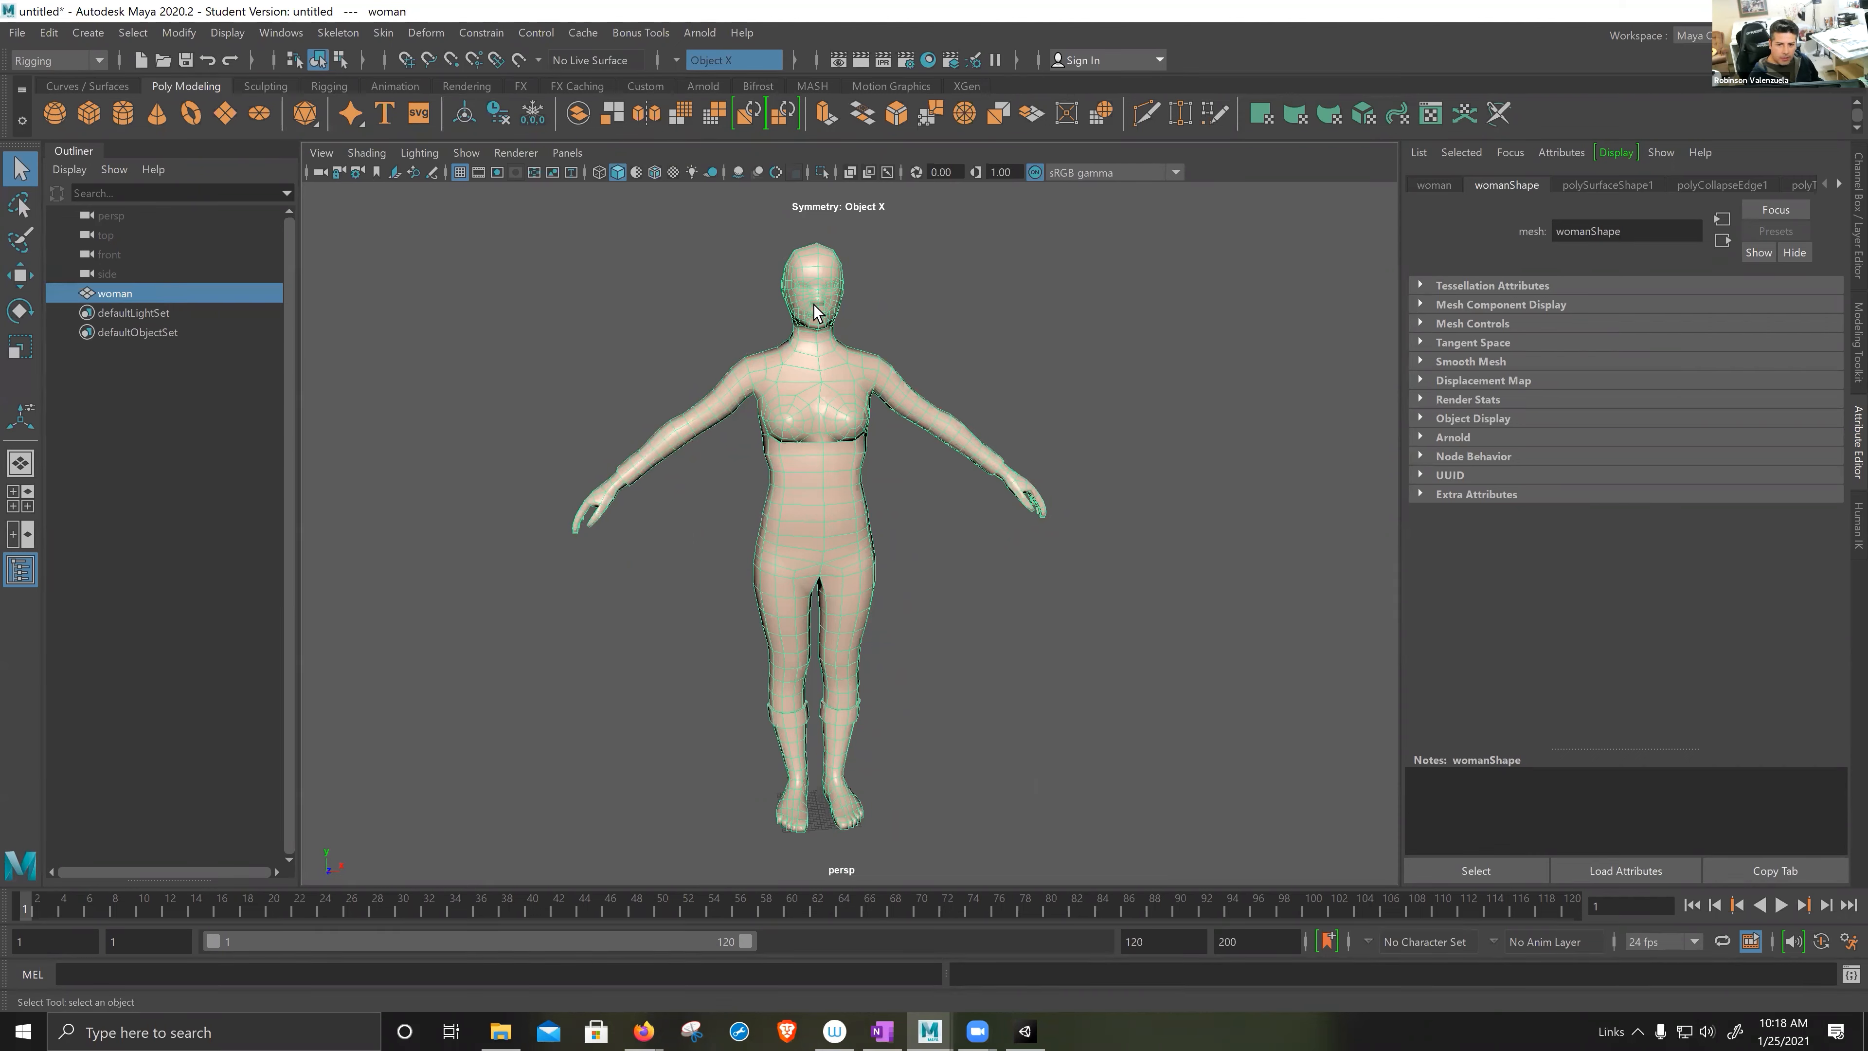
# - Switch to the Rigging menu set and open Quick Rig, placing its window beside the character
pyautogui.click(98, 66)
pyautogui.click(100, 64)
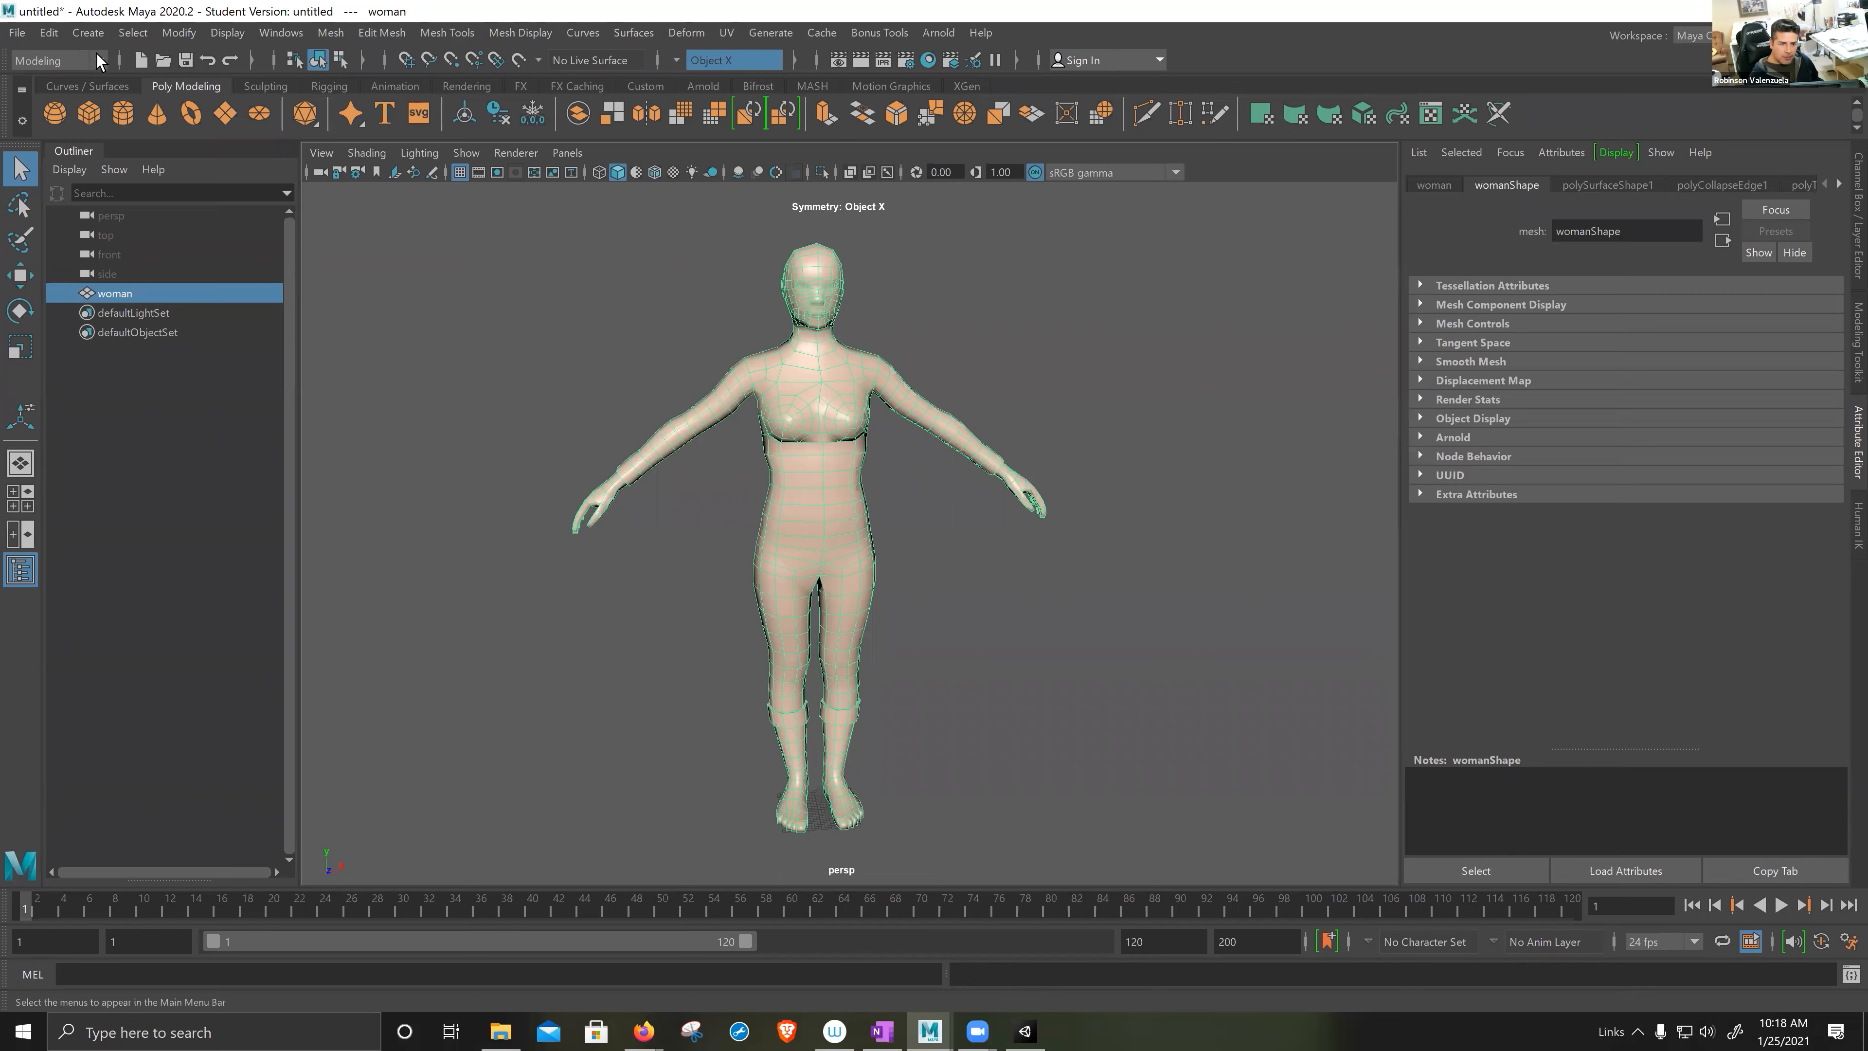
pyautogui.click(97, 60)
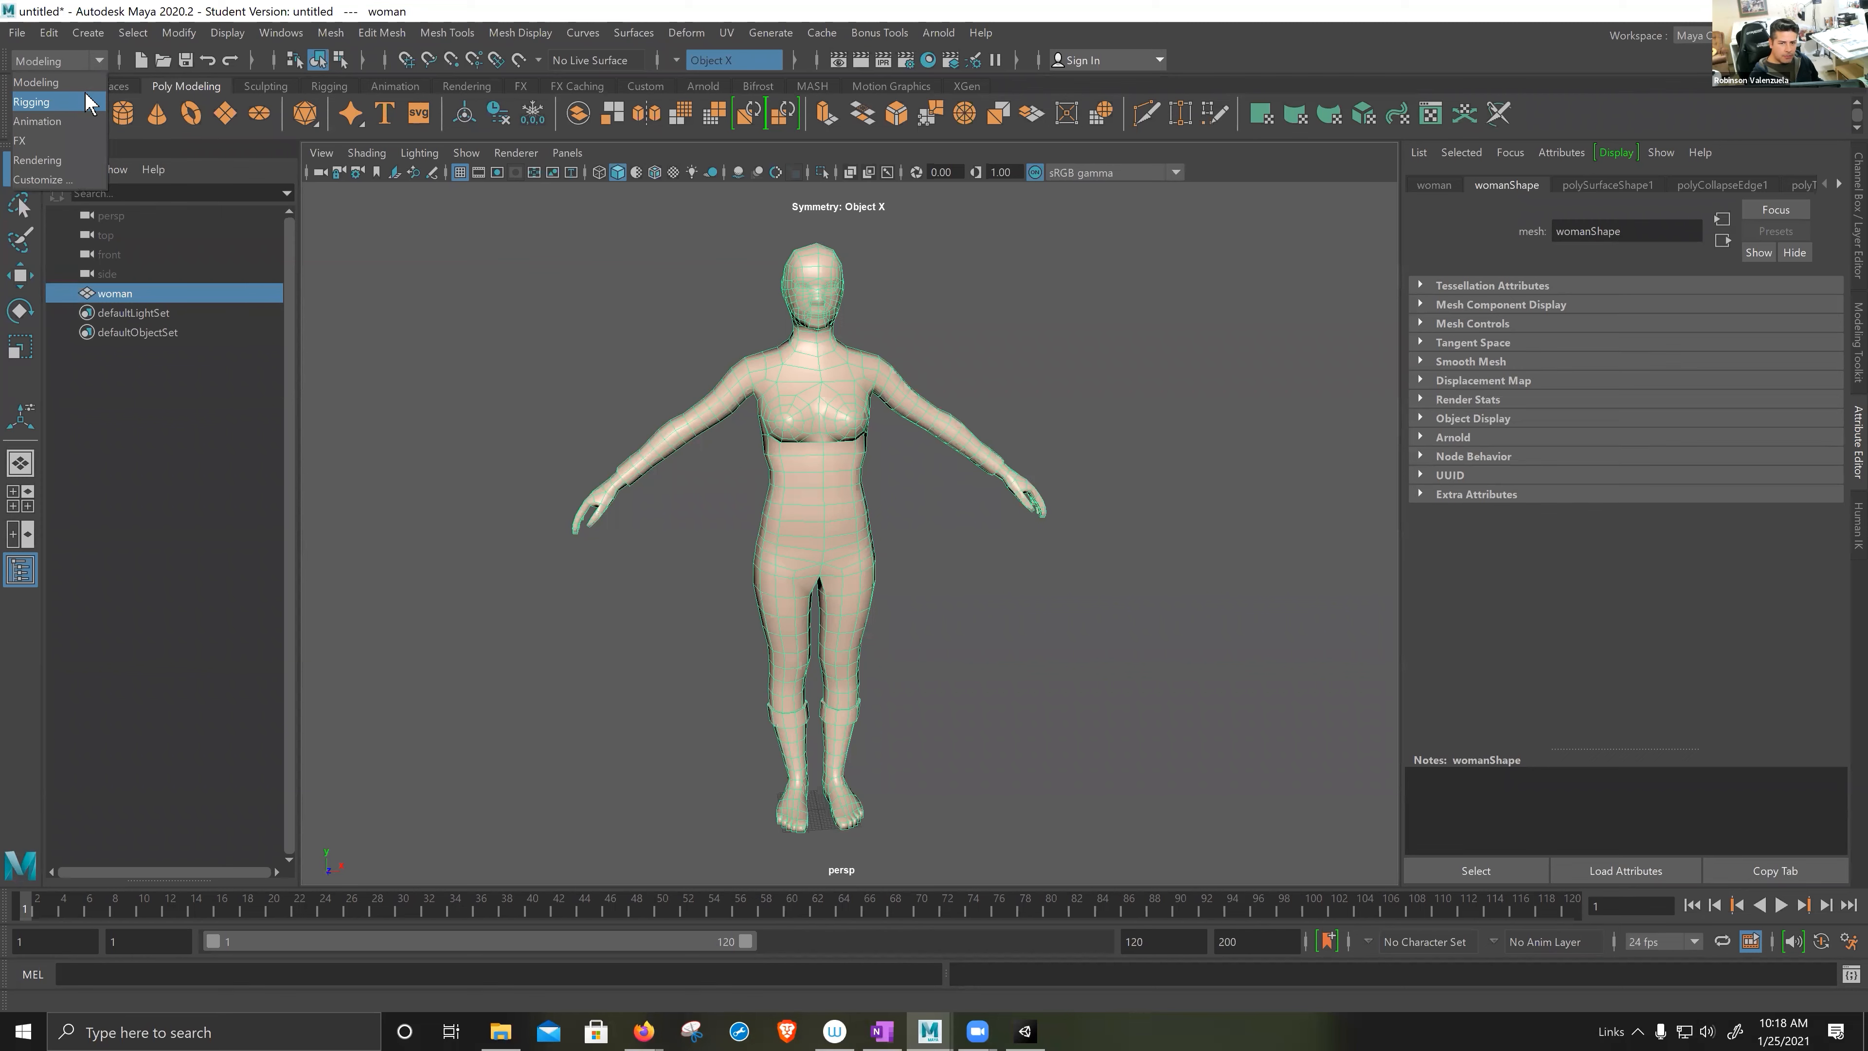
pyautogui.click(88, 104)
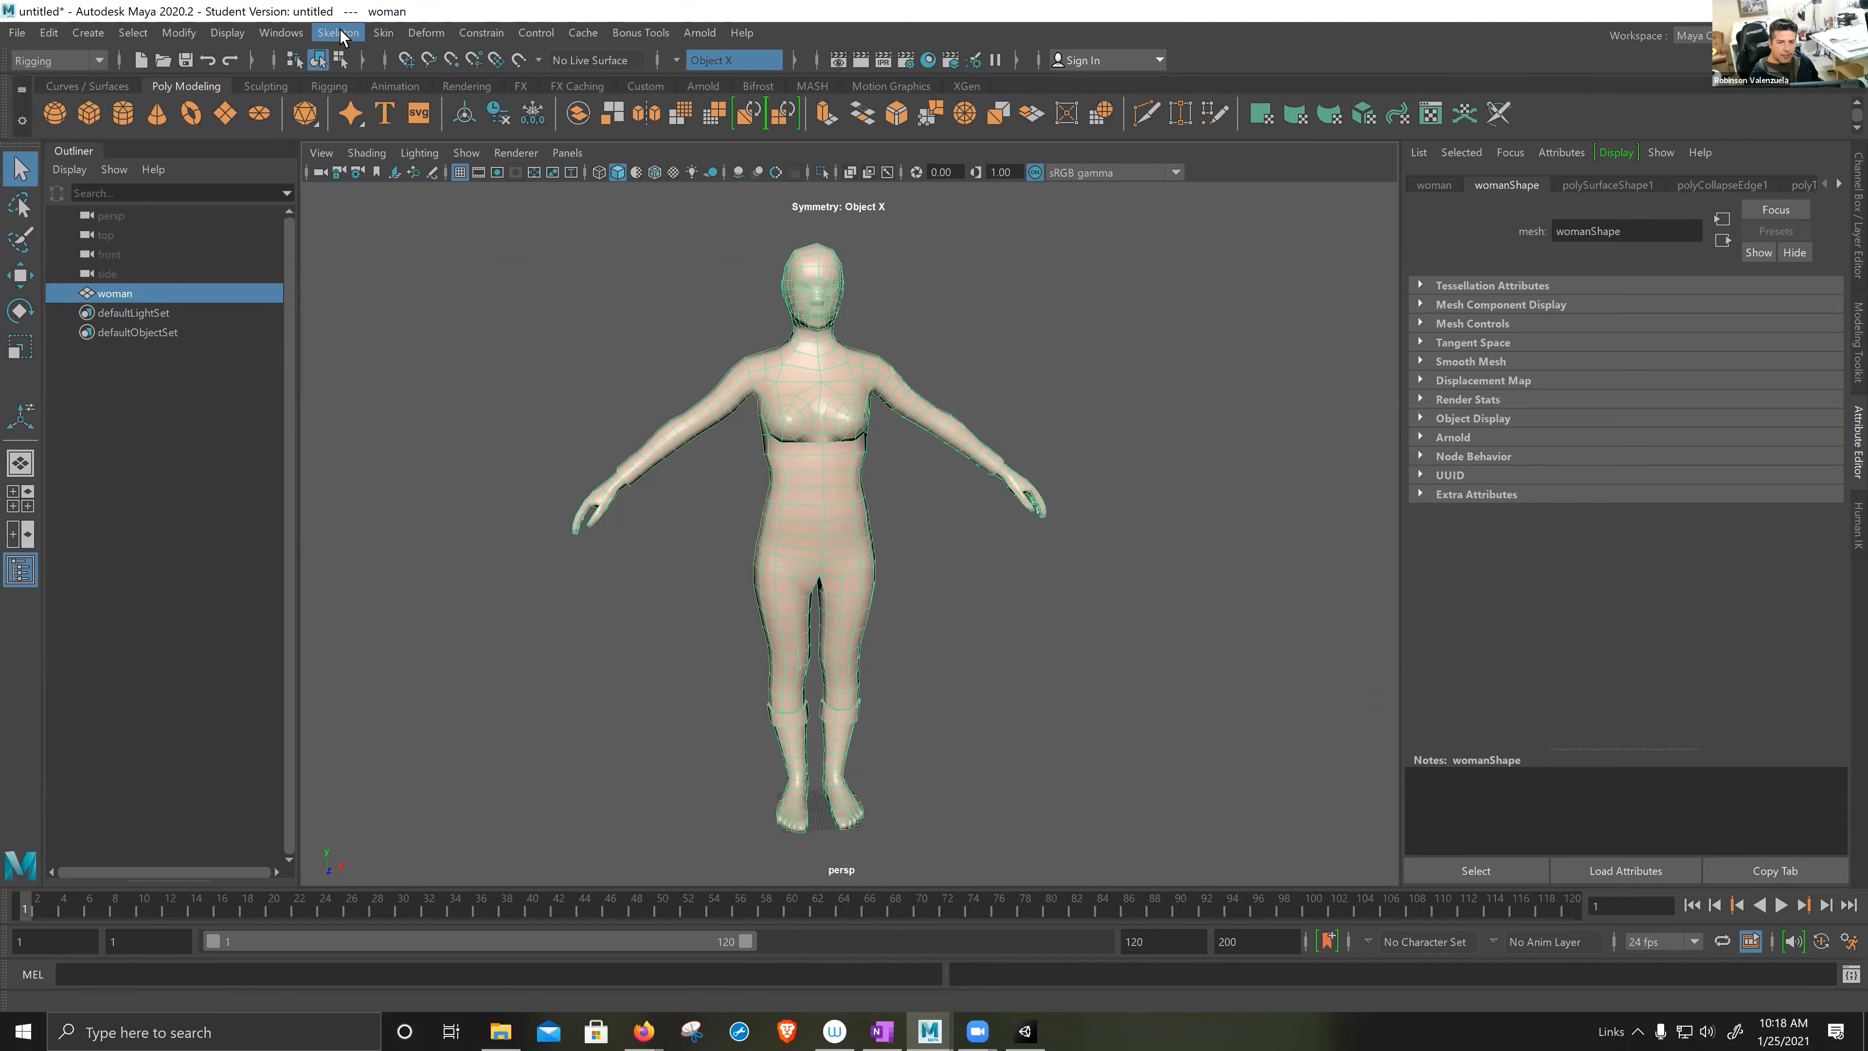
pyautogui.click(338, 32)
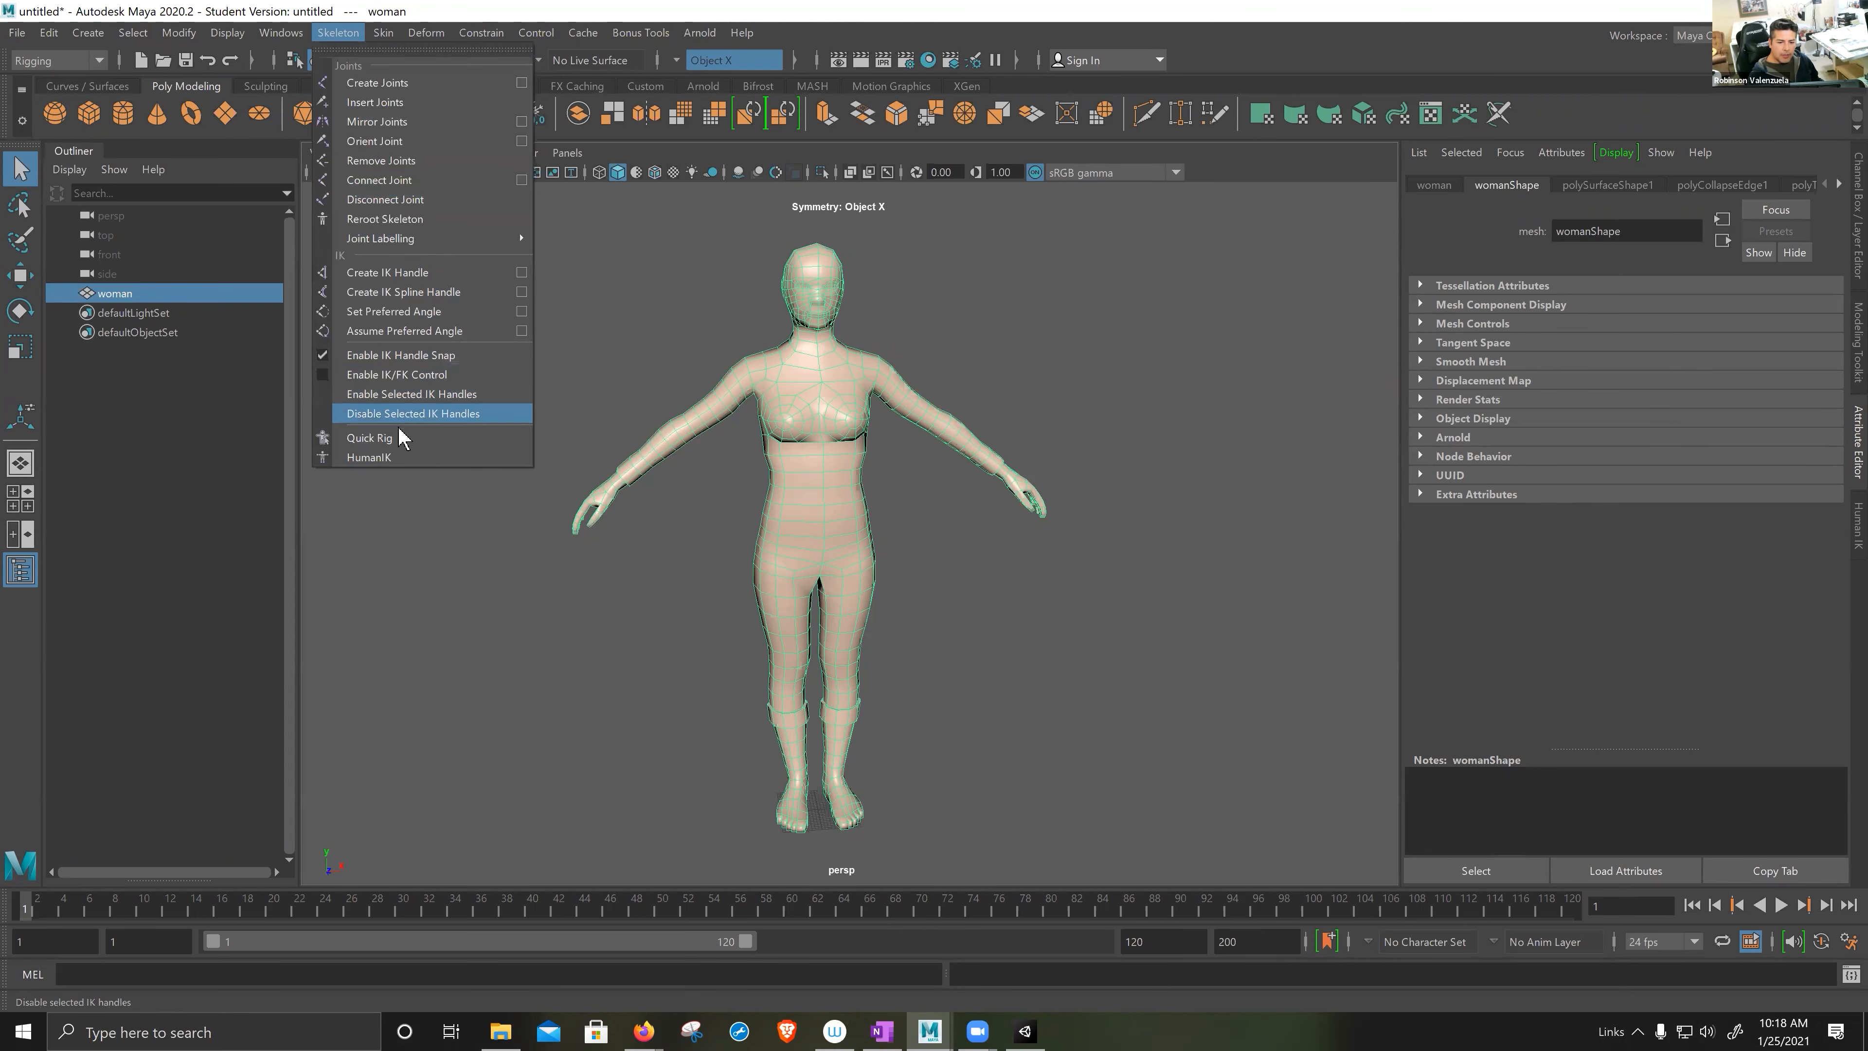
pyautogui.click(382, 438)
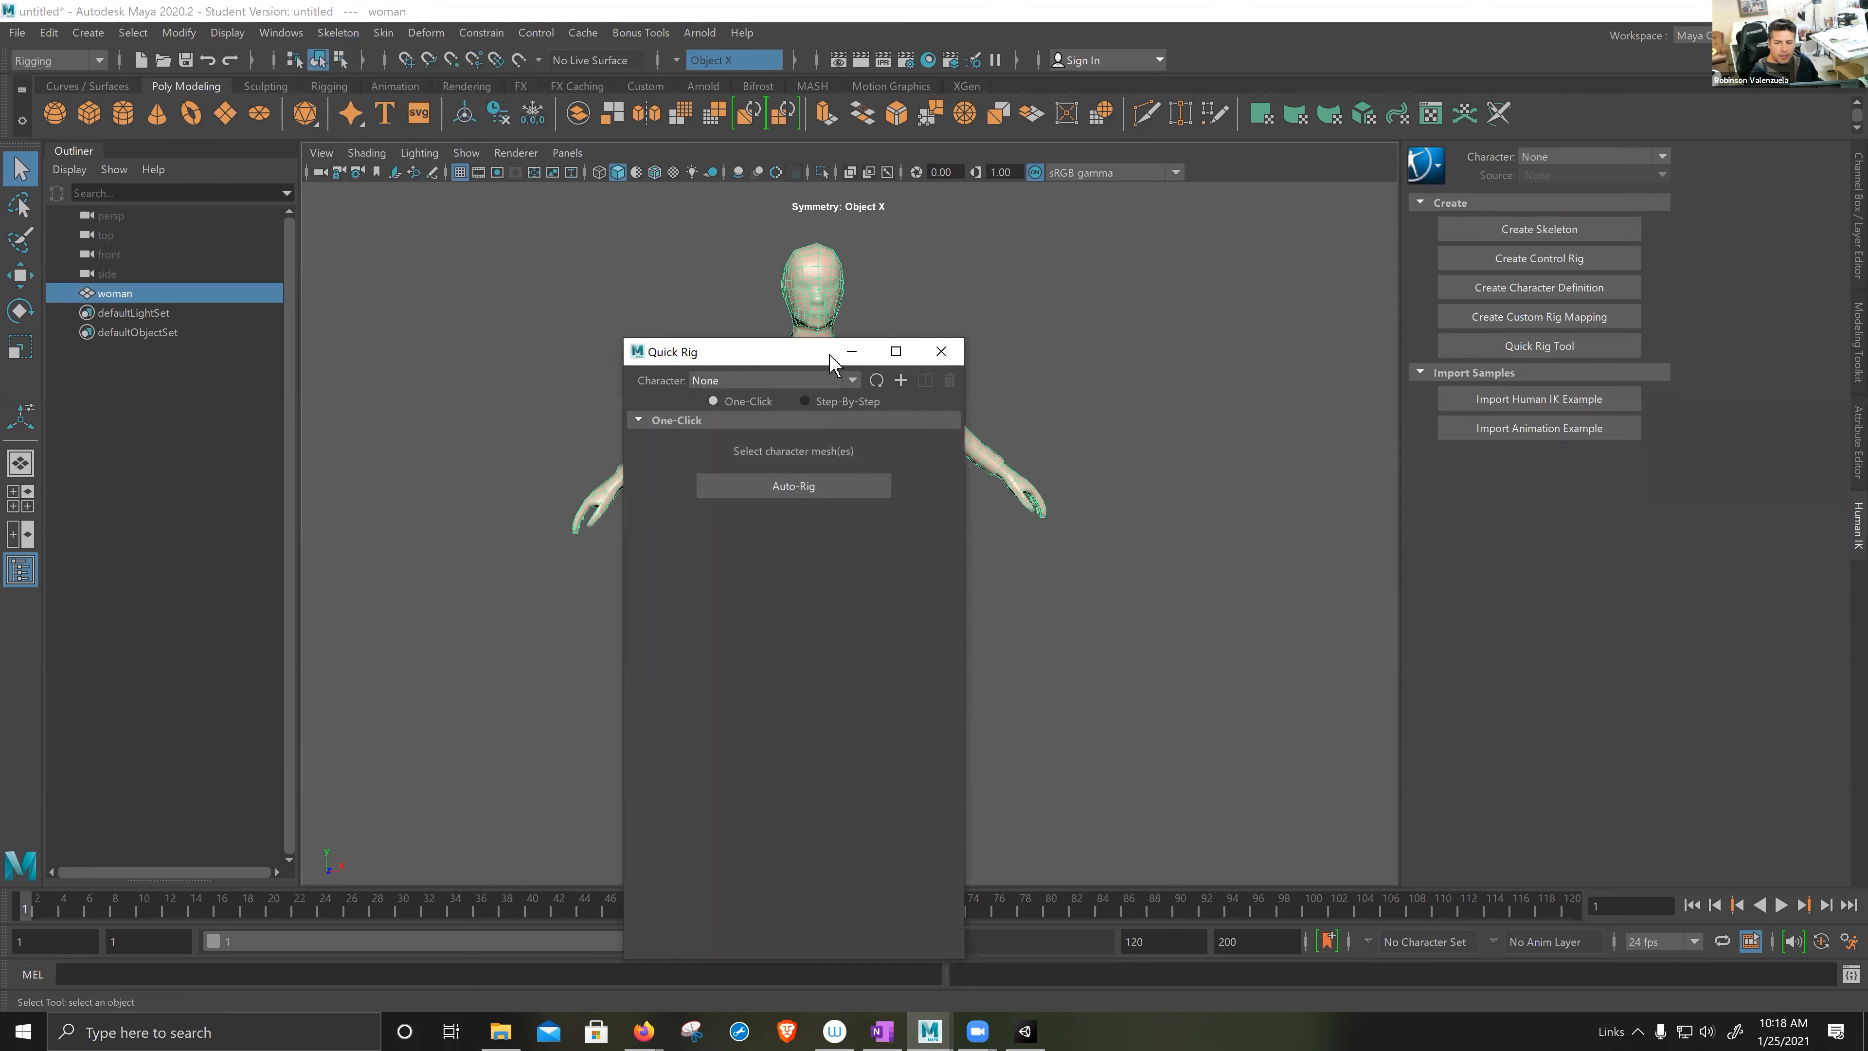
pyautogui.moveTo(829, 356); pyautogui.dragTo(1214, 213)
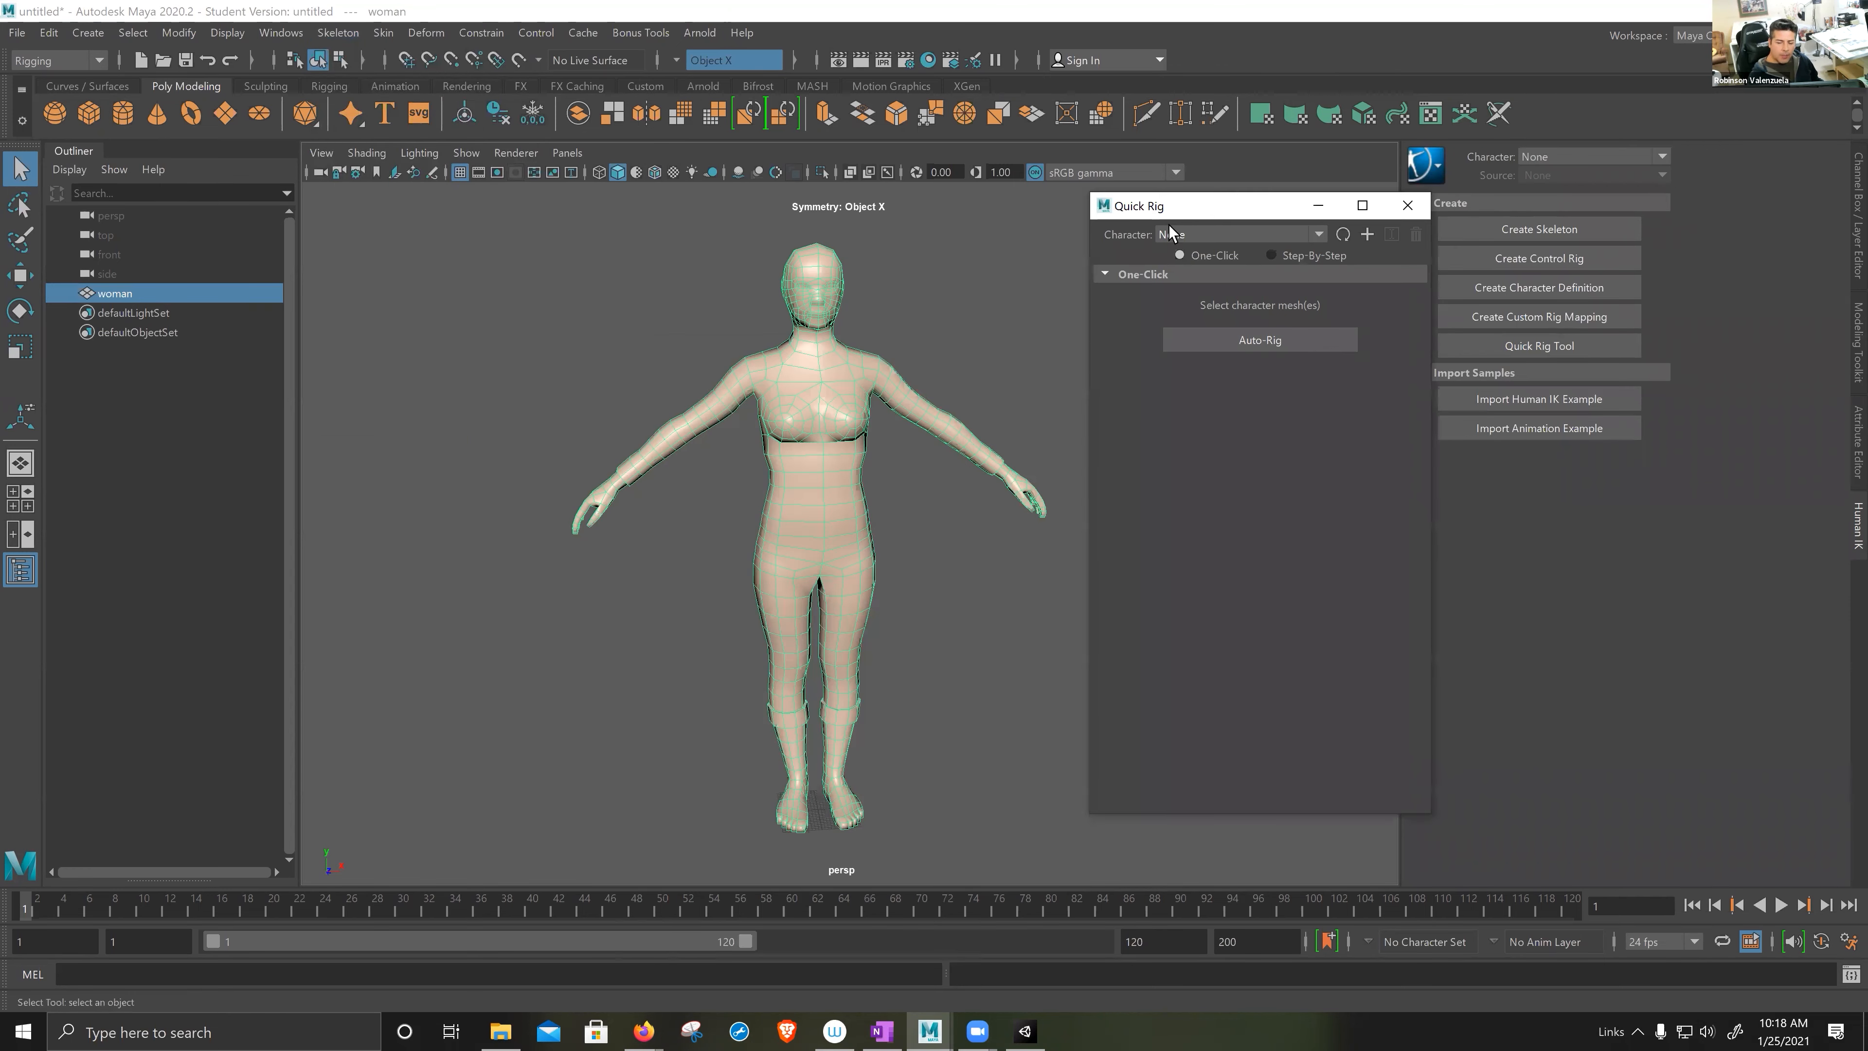
# - Auto-rig the selected woman mesh with Quick Rig's One-Click mode and close the tool
pyautogui.keyDown('alt'); pyautogui.moveTo(948, 343); pyautogui.dragTo(911, 467); pyautogui.keyUp('alt')
pyautogui.keyDown('alt'); pyautogui.moveTo(912, 467); pyautogui.dragTo(886, 433, button='middle'); pyautogui.keyUp('alt')
pyautogui.keyDown('alt'); pyautogui.moveTo(920, 345); pyautogui.dragTo(885, 408, button='middle'); pyautogui.keyUp('alt')
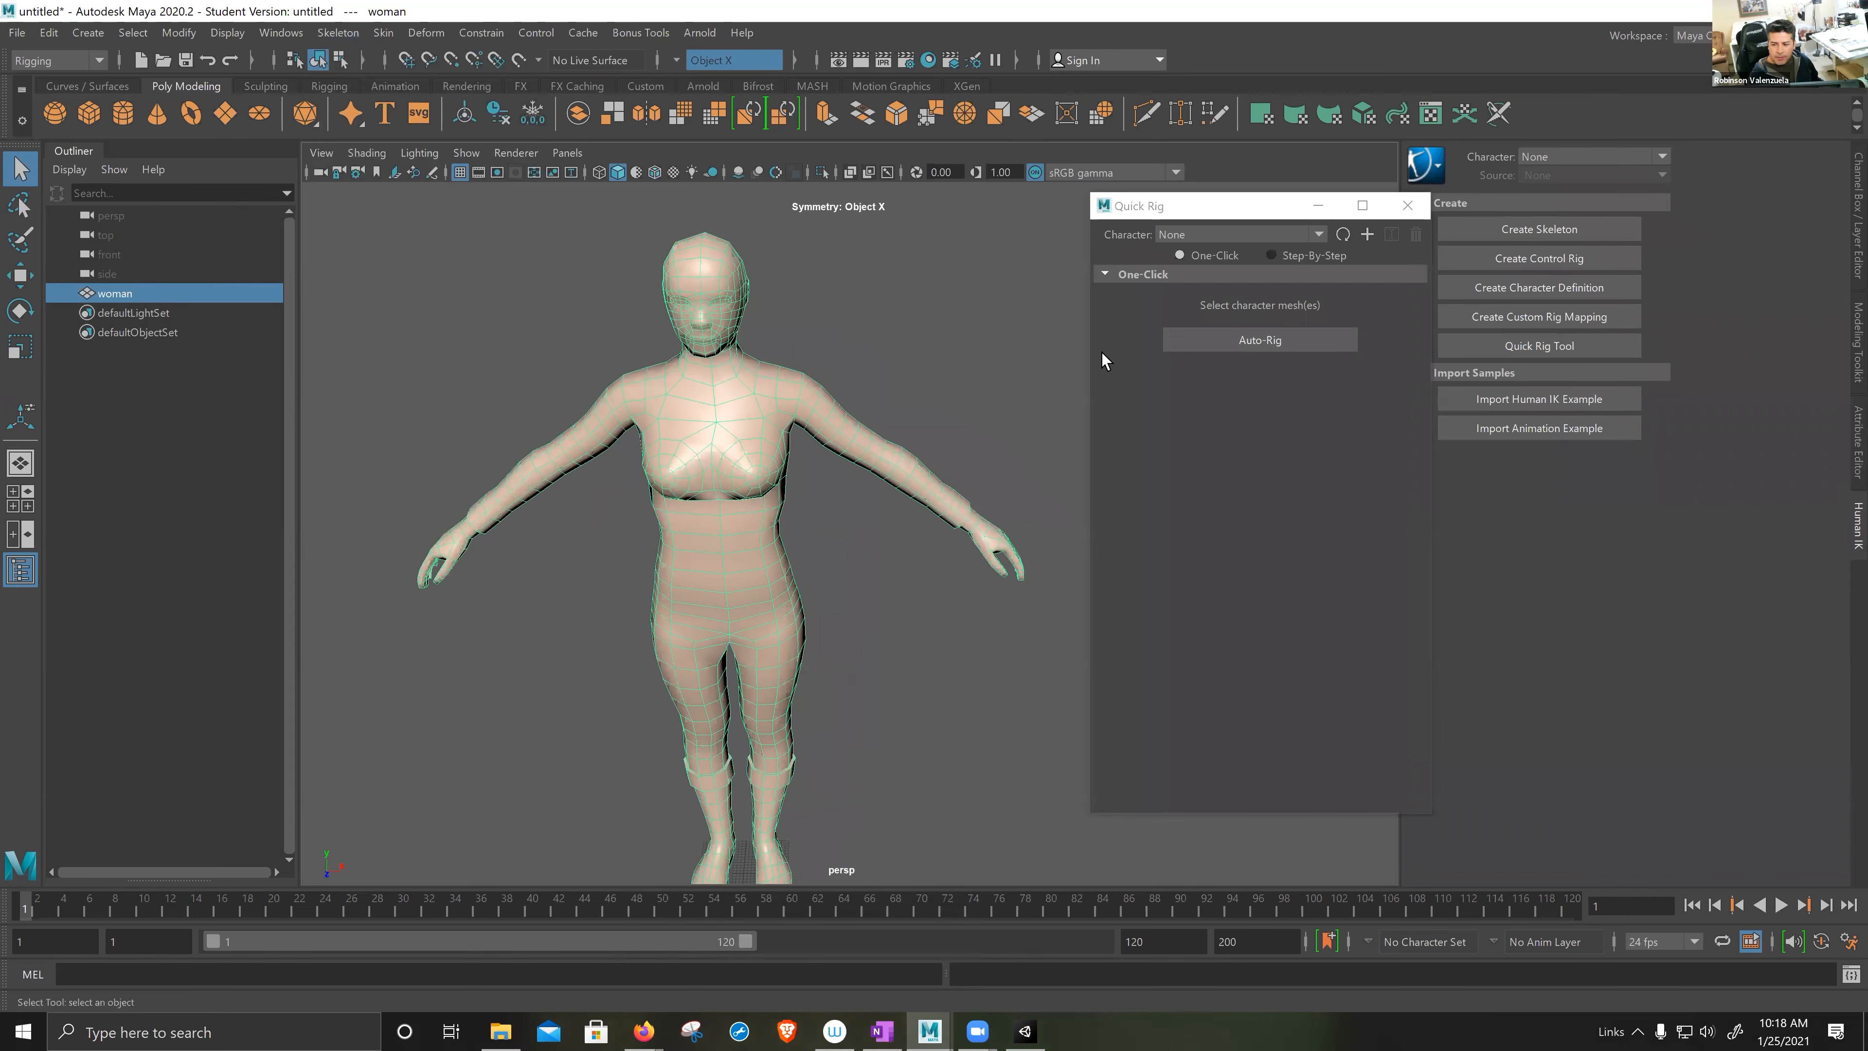
pyautogui.click(1234, 338)
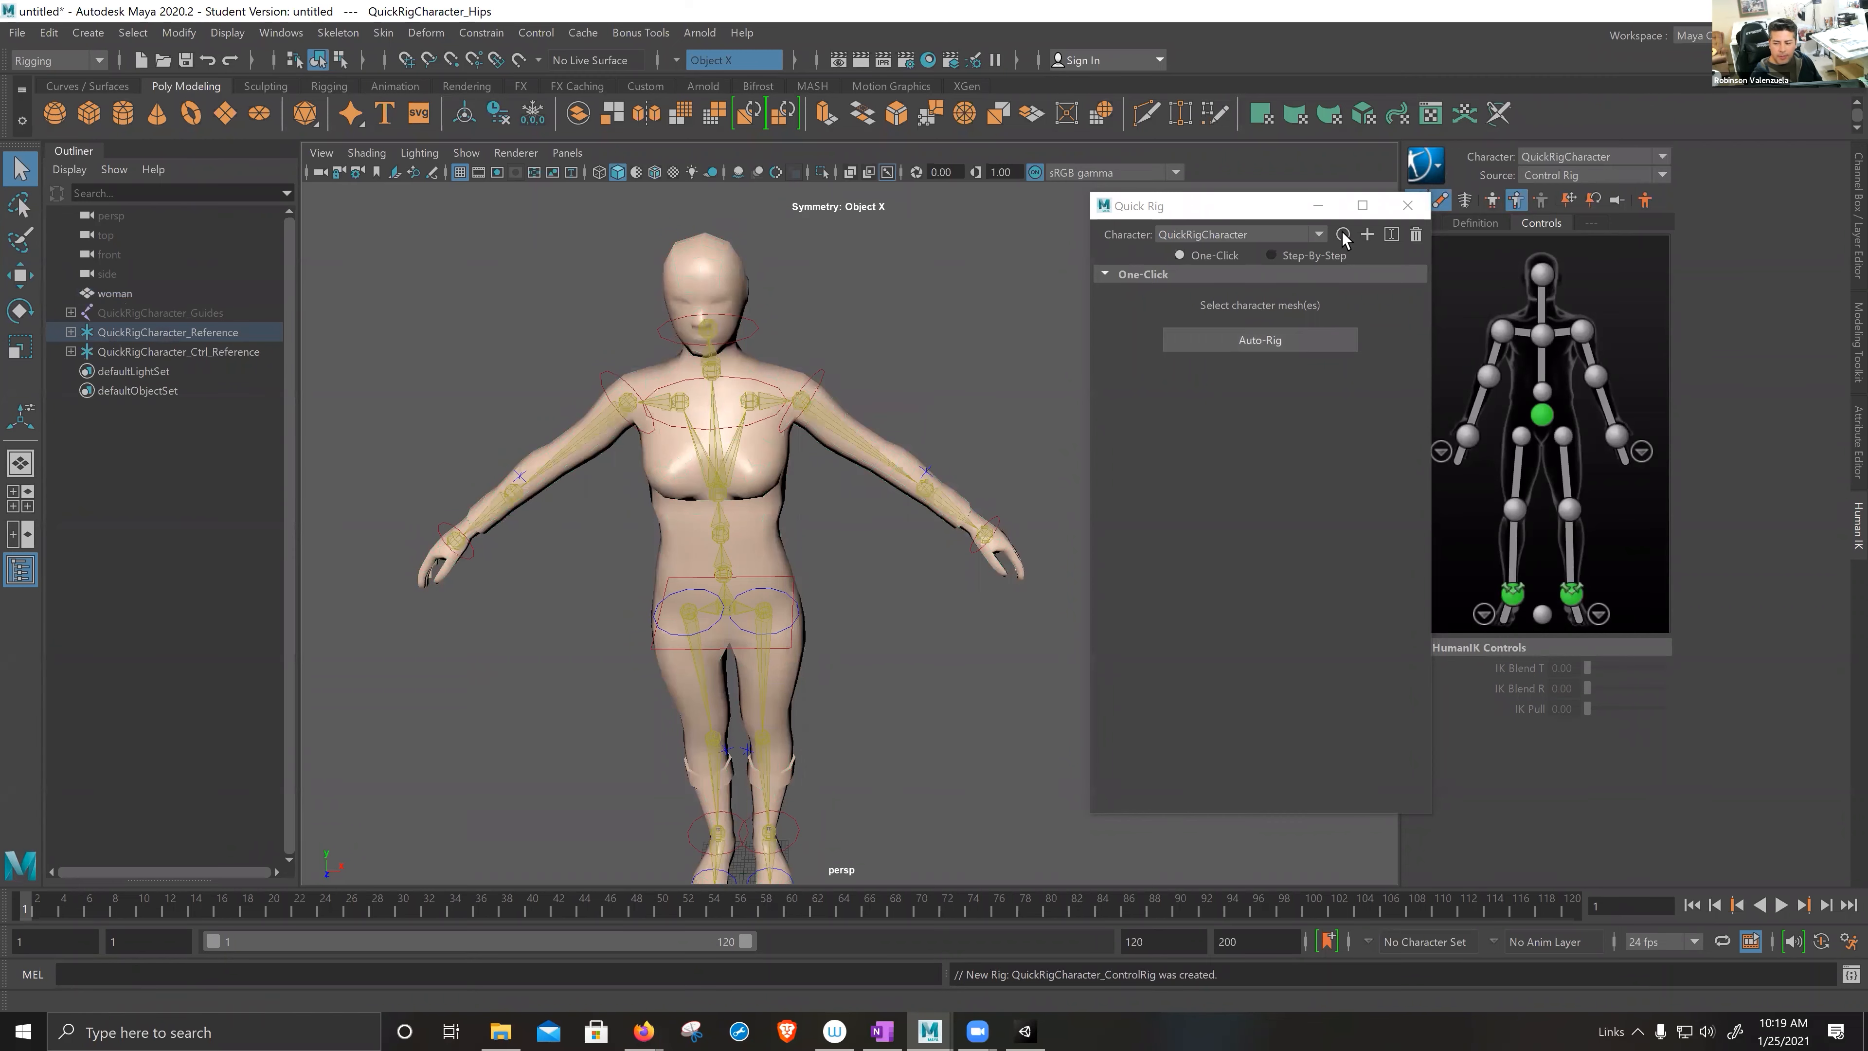
pyautogui.click(1408, 207)
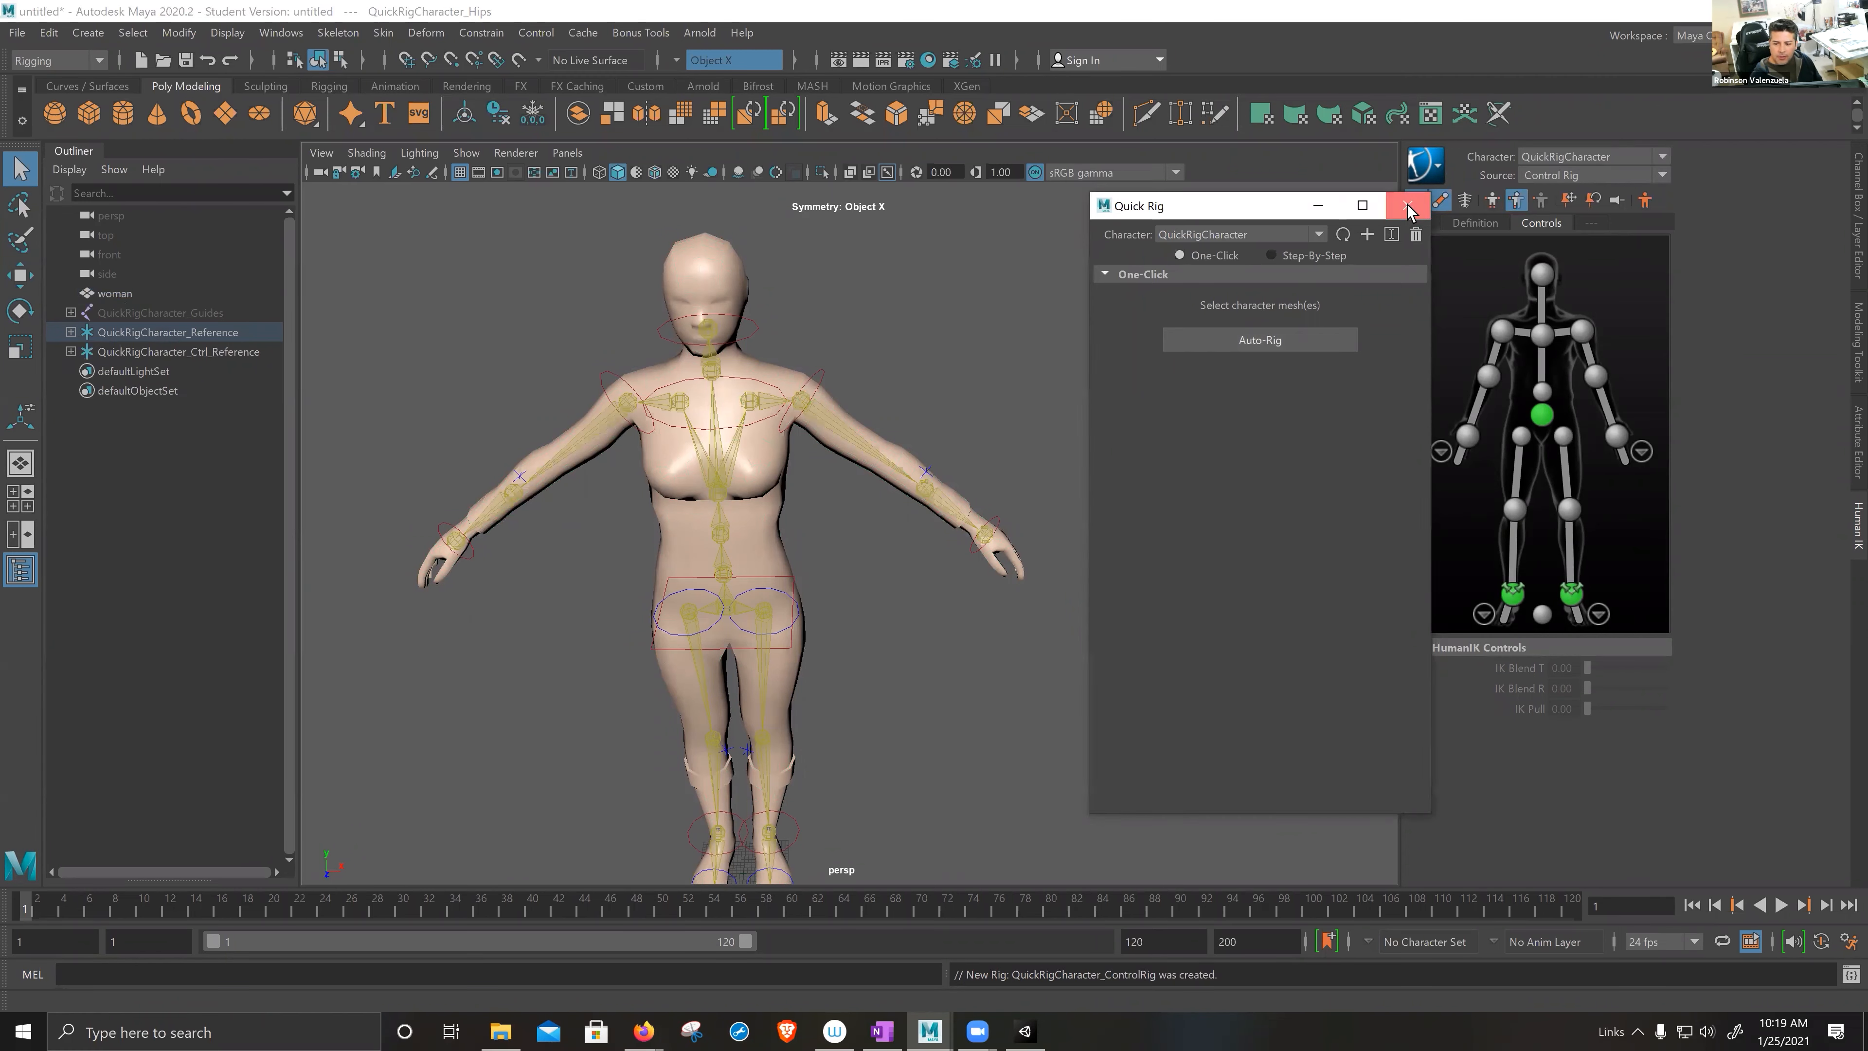
# - Examine the placement of the generated joints and controls along the character's arms, torso and legs
pyautogui.keyDown('alt'); pyautogui.moveTo(830, 493); pyautogui.dragTo(882, 535); pyautogui.keyUp('alt')
pyautogui.keyDown('alt'); pyautogui.moveTo(882, 535); pyautogui.dragTo(875, 540, button='middle'); pyautogui.keyUp('alt')
pyautogui.keyDown('alt'); pyautogui.moveTo(917, 561); pyautogui.dragTo(897, 542); pyautogui.keyUp('alt')
pyautogui.keyDown('alt'); pyautogui.moveTo(883, 580); pyautogui.dragTo(866, 432, button='middle'); pyautogui.keyUp('alt')
pyautogui.keyDown('alt'); pyautogui.moveTo(873, 552); pyautogui.dragTo(847, 538); pyautogui.keyUp('alt')
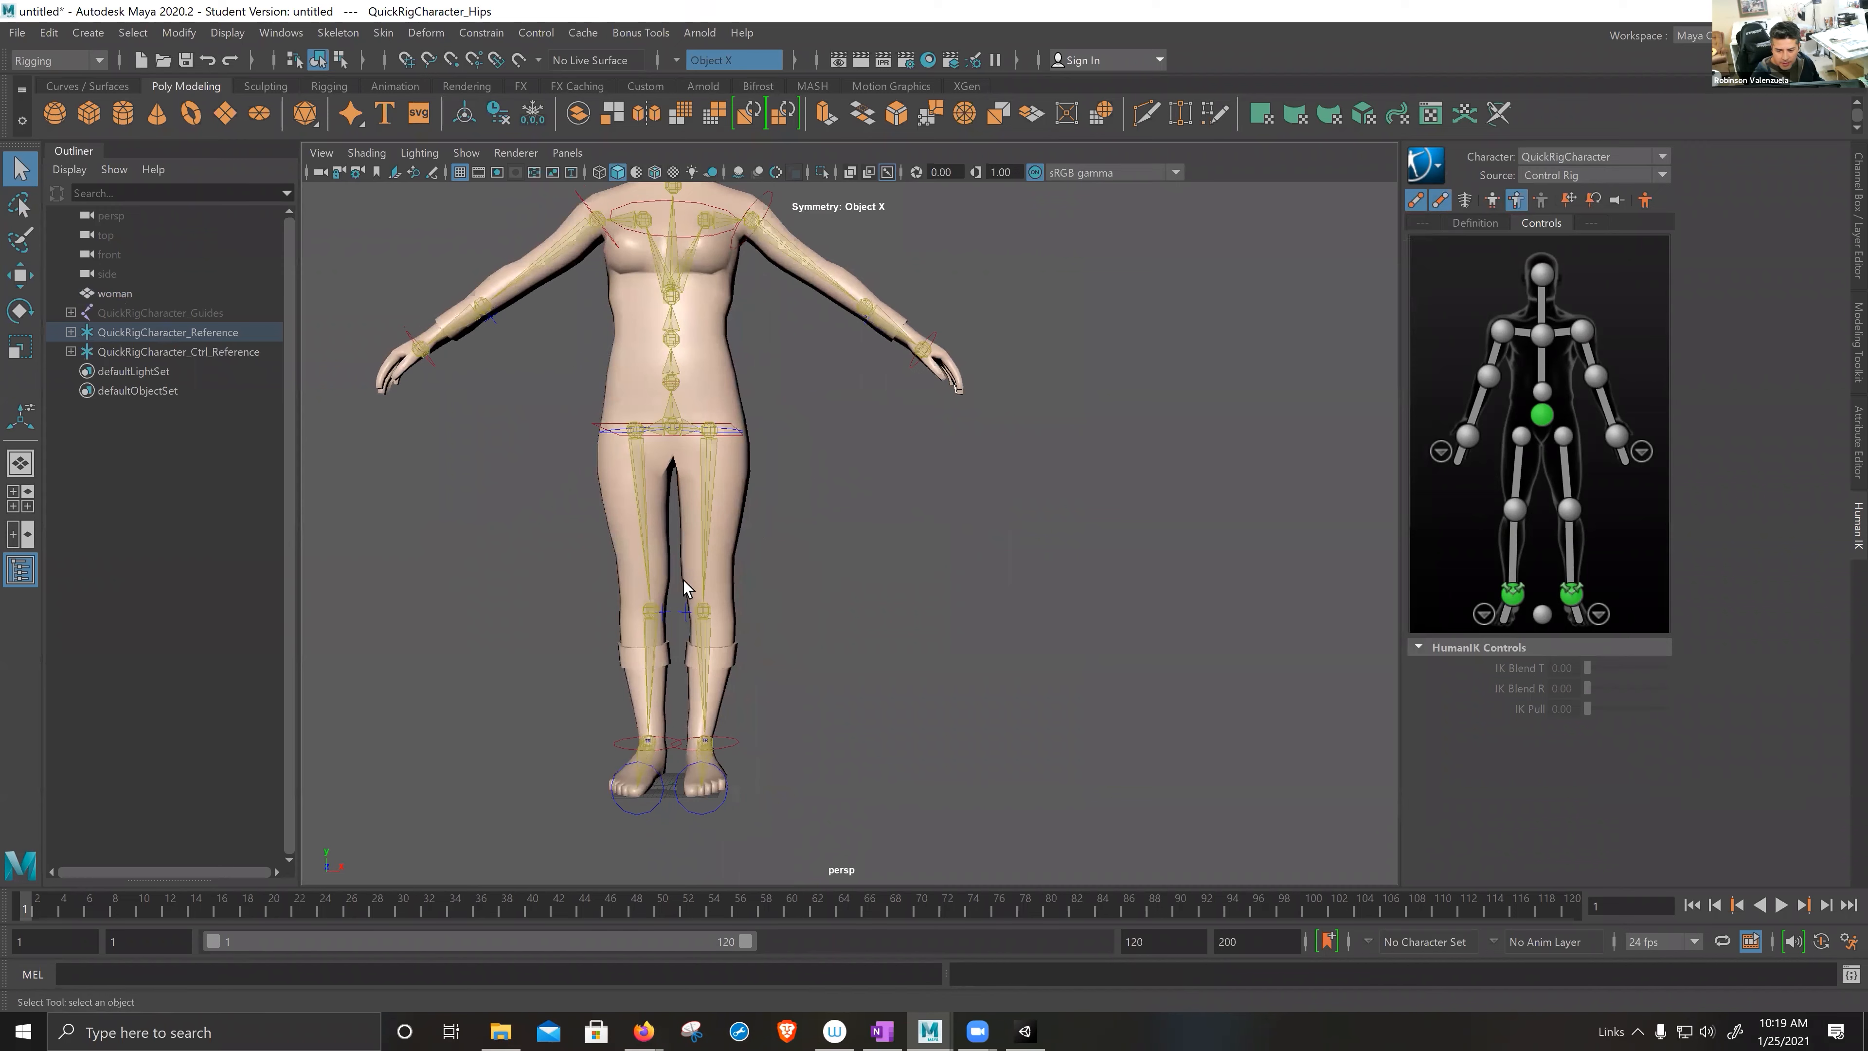
pyautogui.moveTo(773, 629)
pyautogui.keyDown('alt'); pyautogui.mouseDown()
pyautogui.moveTo(872, 626)
pyautogui.moveTo(780, 641)
pyautogui.mouseUp(); pyautogui.keyUp('alt')
pyautogui.keyDown('alt'); pyautogui.moveTo(852, 556); pyautogui.dragTo(875, 446); pyautogui.keyUp('alt')
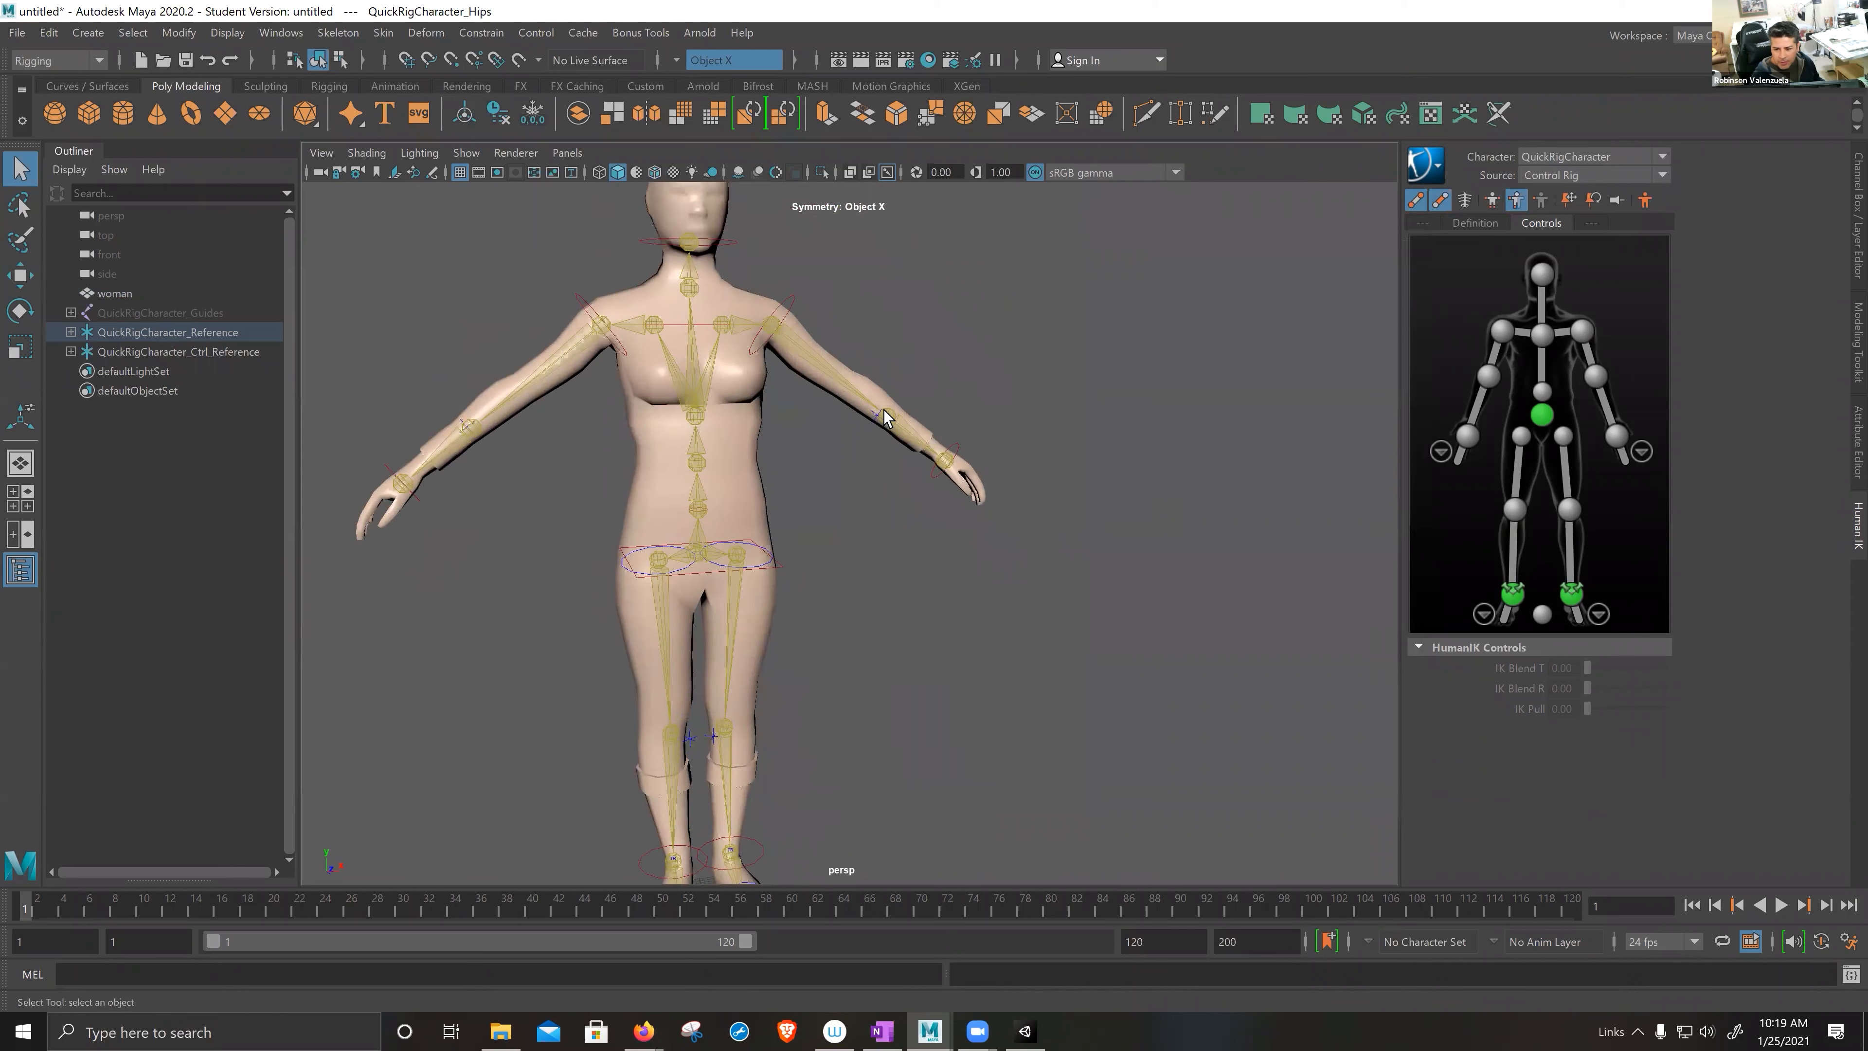
pyautogui.keyDown('alt'); pyautogui.moveTo(851, 600); pyautogui.dragTo(867, 562, button='middle'); pyautogui.keyUp('alt')
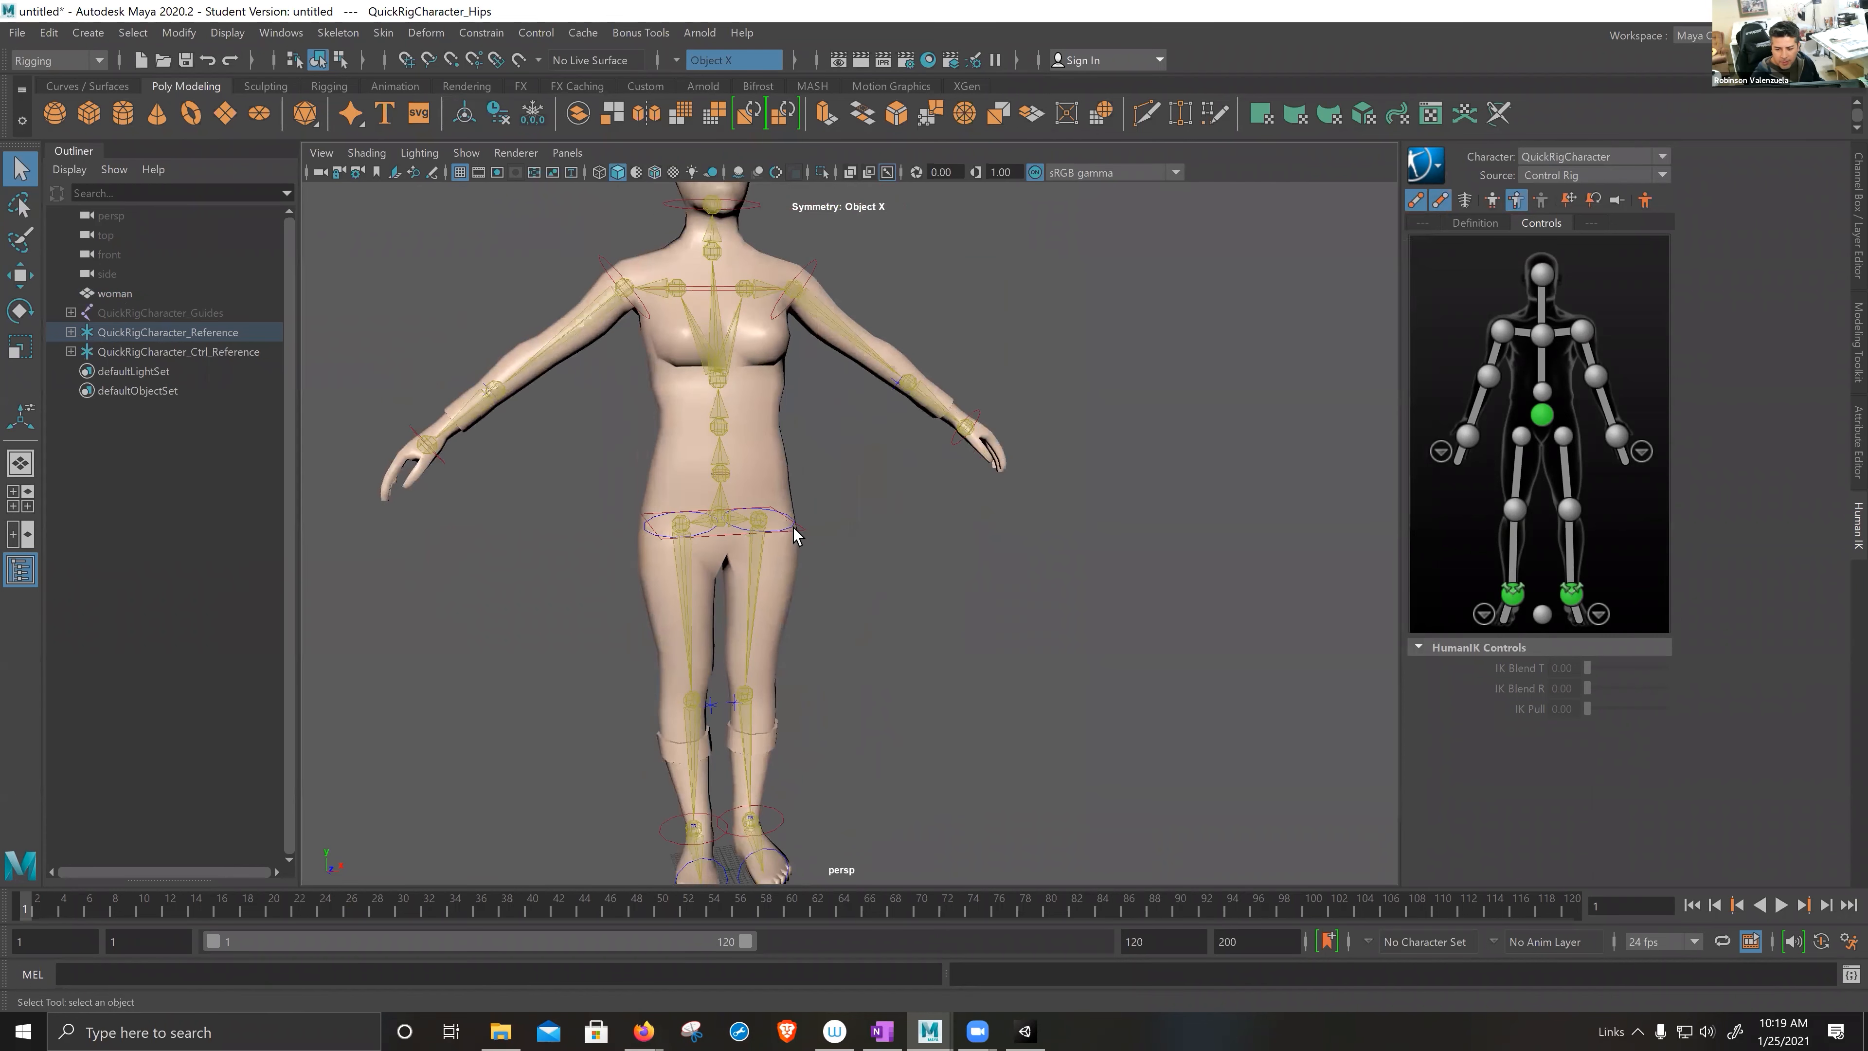
# - Test the rig by selecting the hips control and lowering it with the Move tool
pyautogui.click(802, 540)
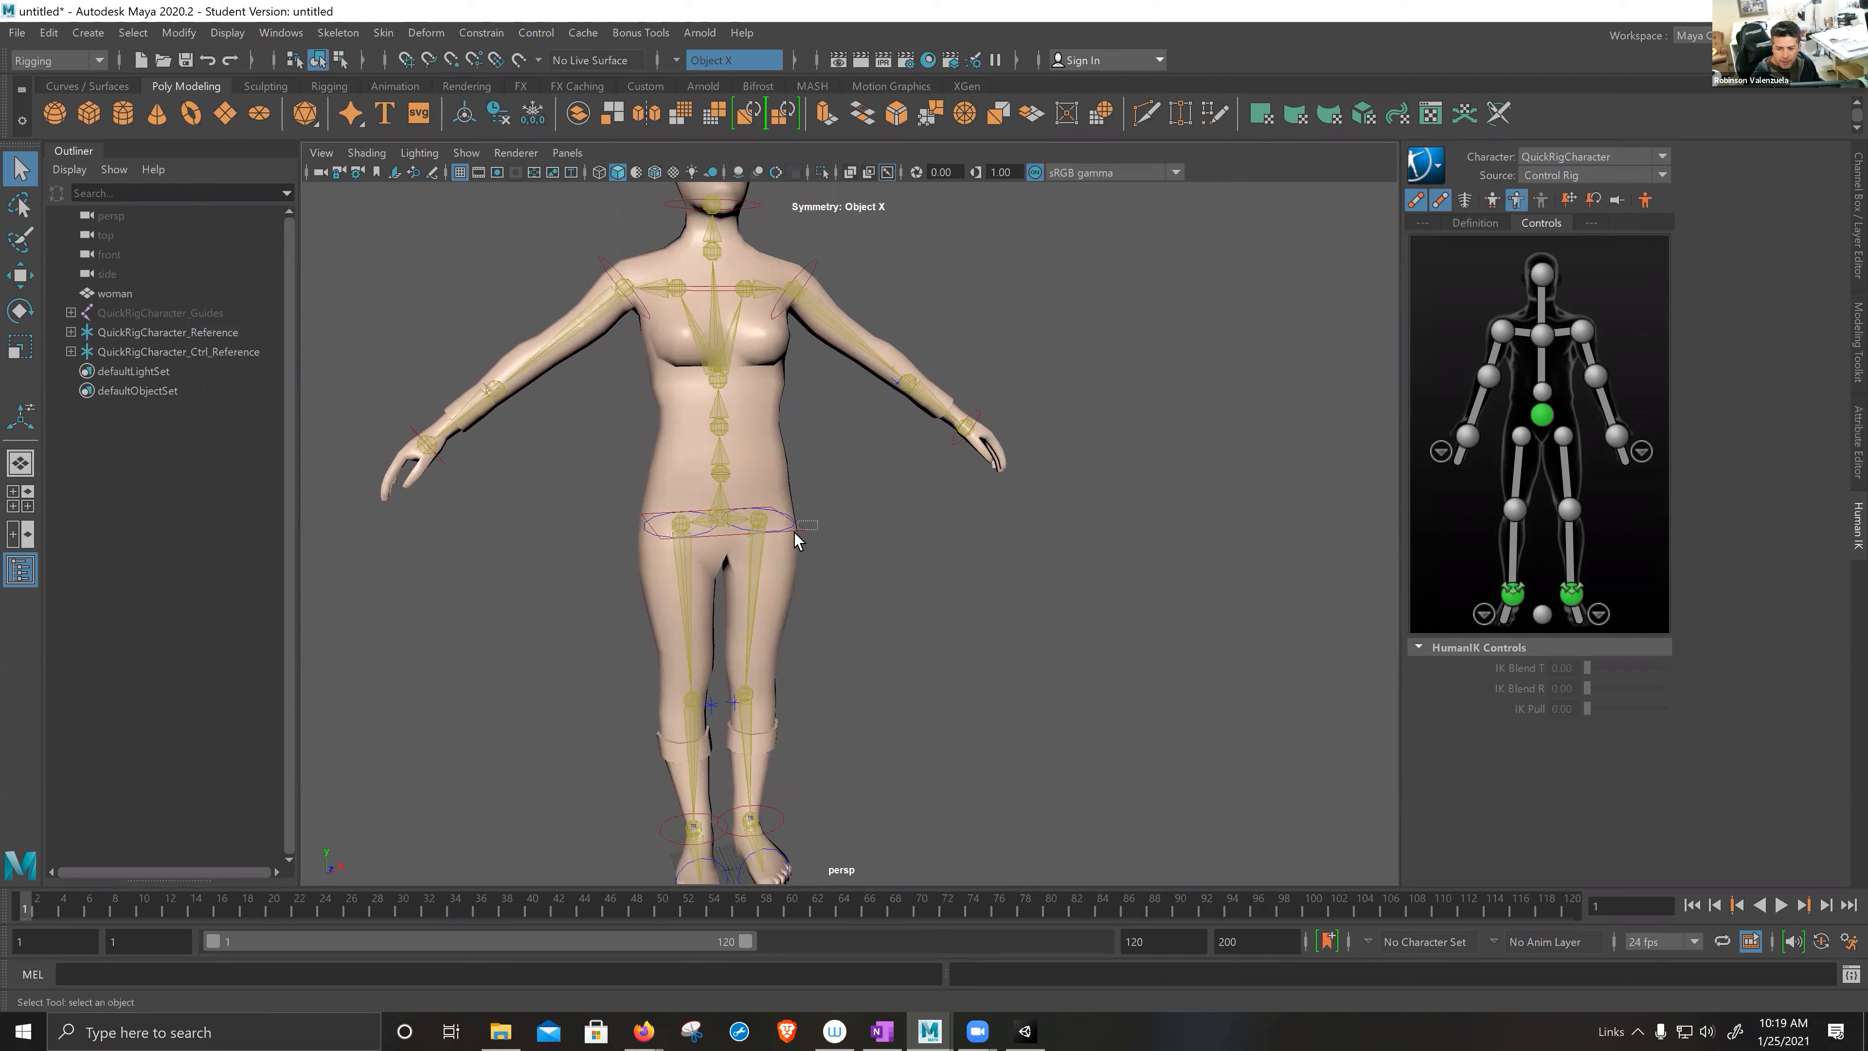
pyautogui.moveTo(794, 532); pyautogui.dragTo(795, 533)
pyautogui.press('w')
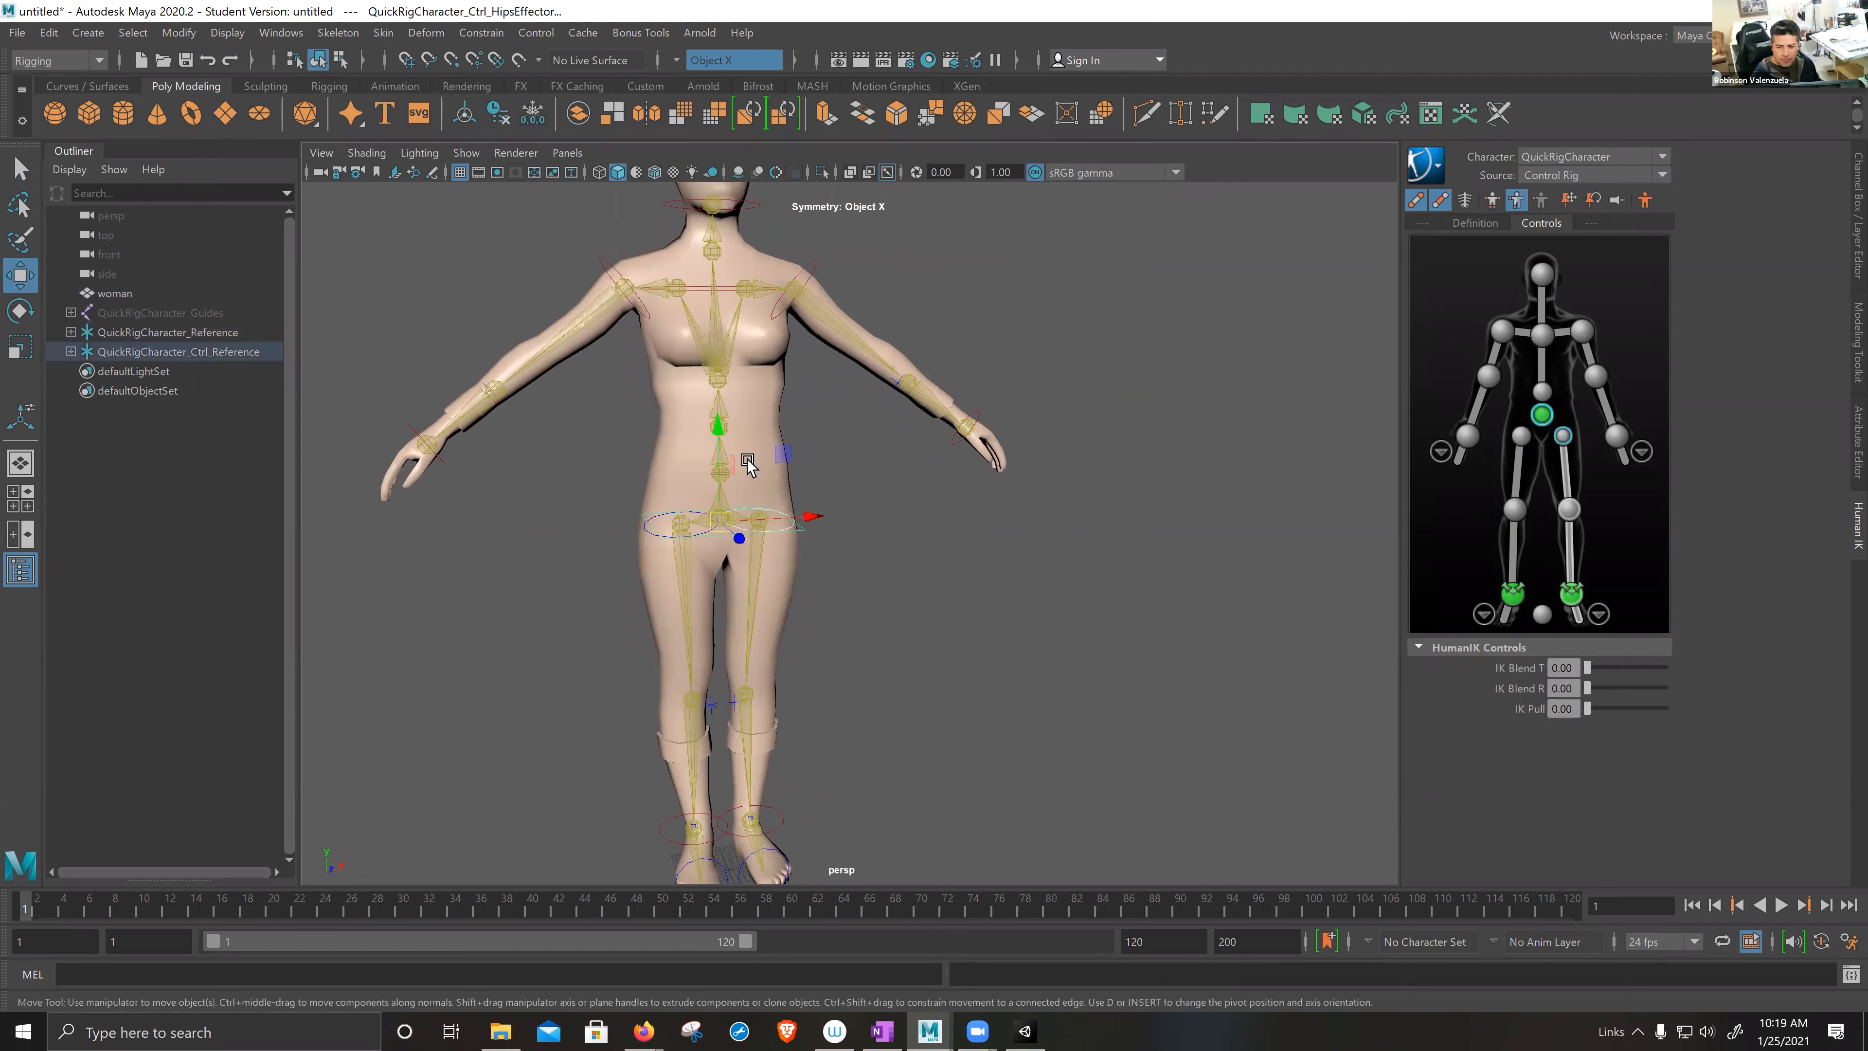
pyautogui.moveTo(718, 425); pyautogui.dragTo(667, 534)
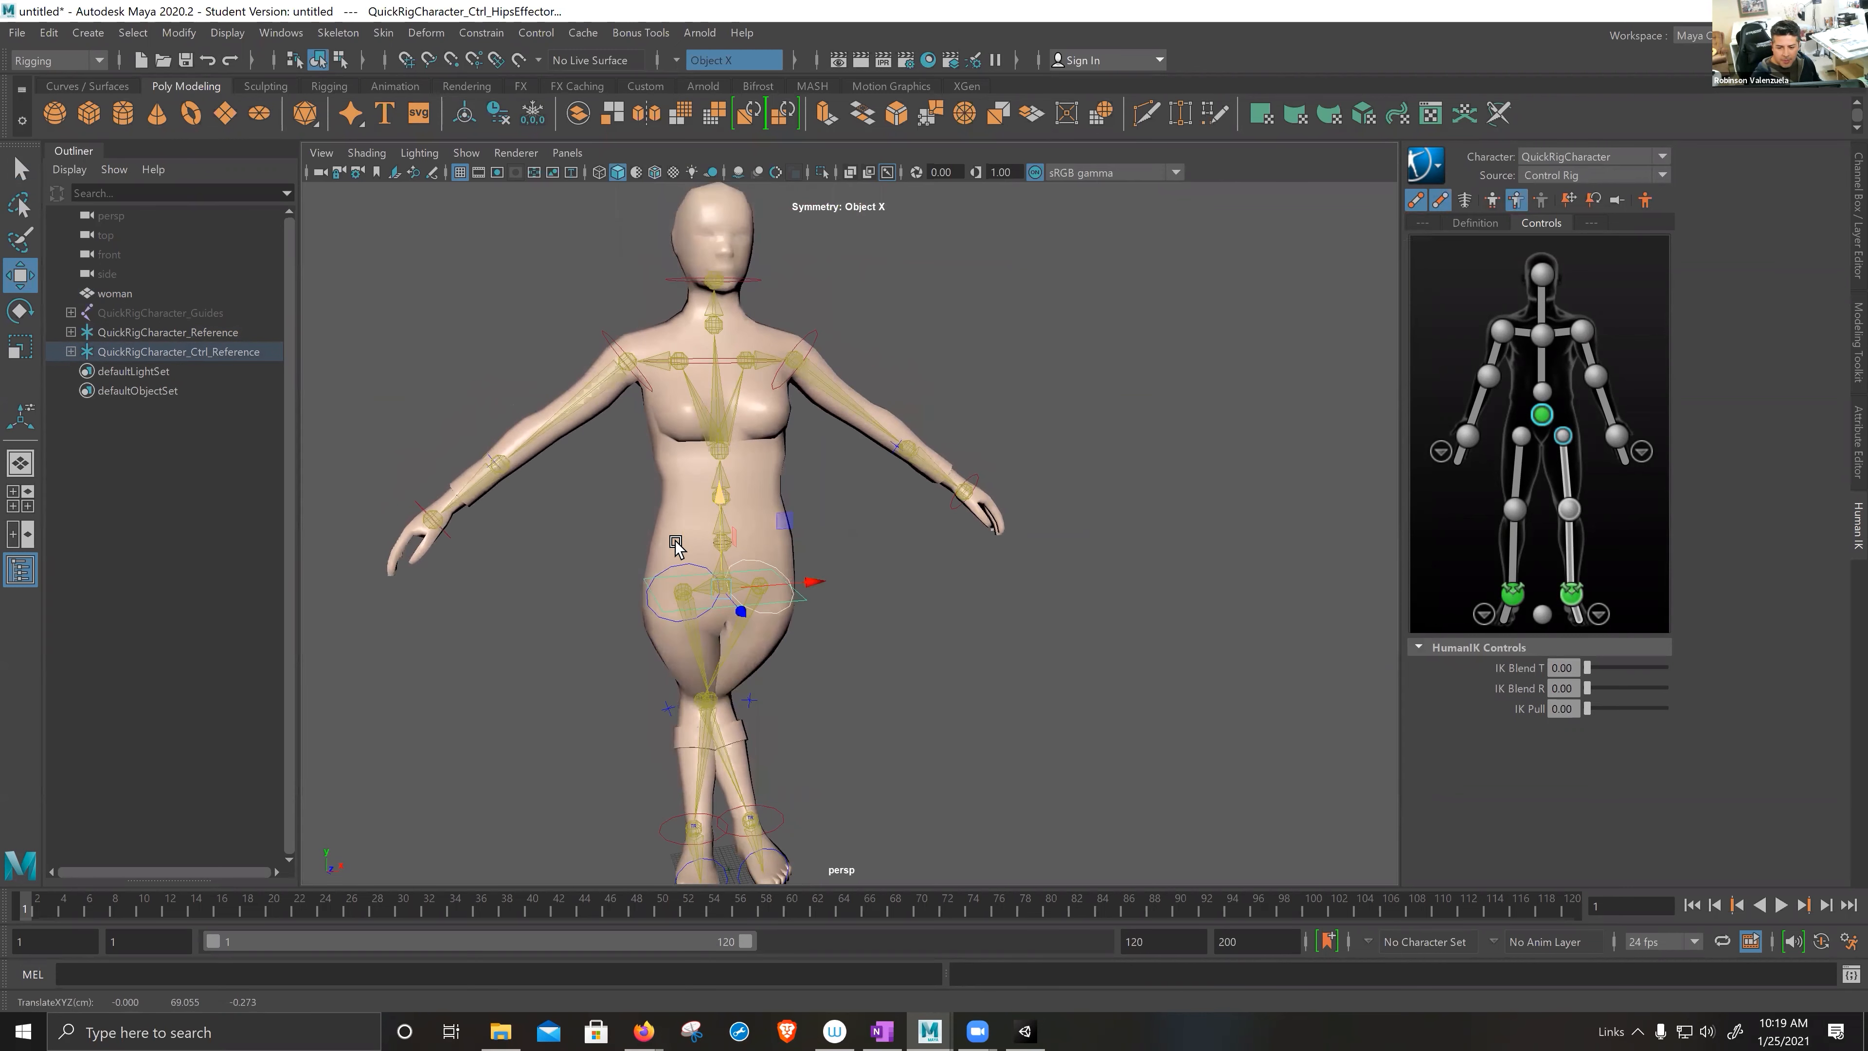
# - Try moving the left wrist control to test the arm, and undo the test poses
pyautogui.keyDown('alt'); pyautogui.moveTo(554, 635); pyautogui.dragTo(836, 601); pyautogui.keyUp('alt')
pyautogui.keyDown('alt'); pyautogui.moveTo(1017, 600); pyautogui.dragTo(892, 539); pyautogui.keyUp('alt')
pyautogui.click(949, 486)
pyautogui.hotkey('ctrl', 'z')
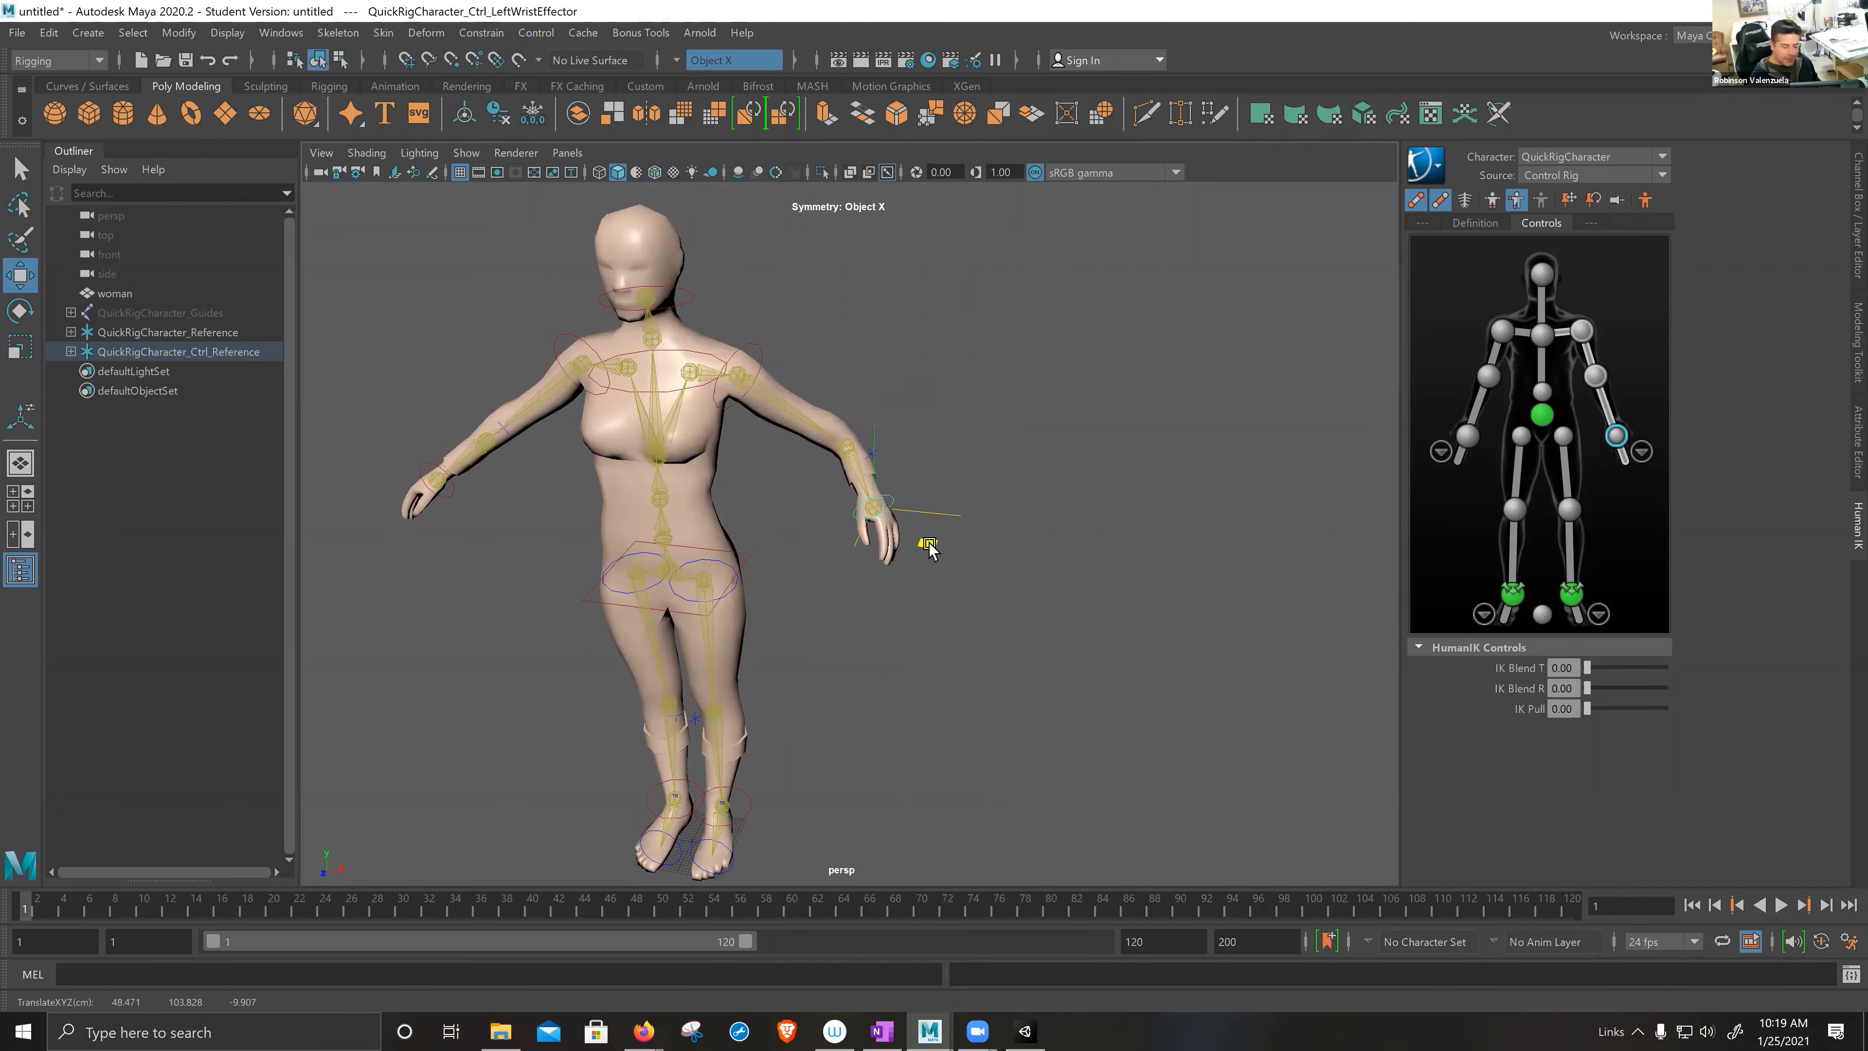
pyautogui.hotkey('ctrl', 'z')
pyautogui.keyDown('alt'); pyautogui.moveTo(801, 582); pyautogui.dragTo(835, 581); pyautogui.keyUp('alt')
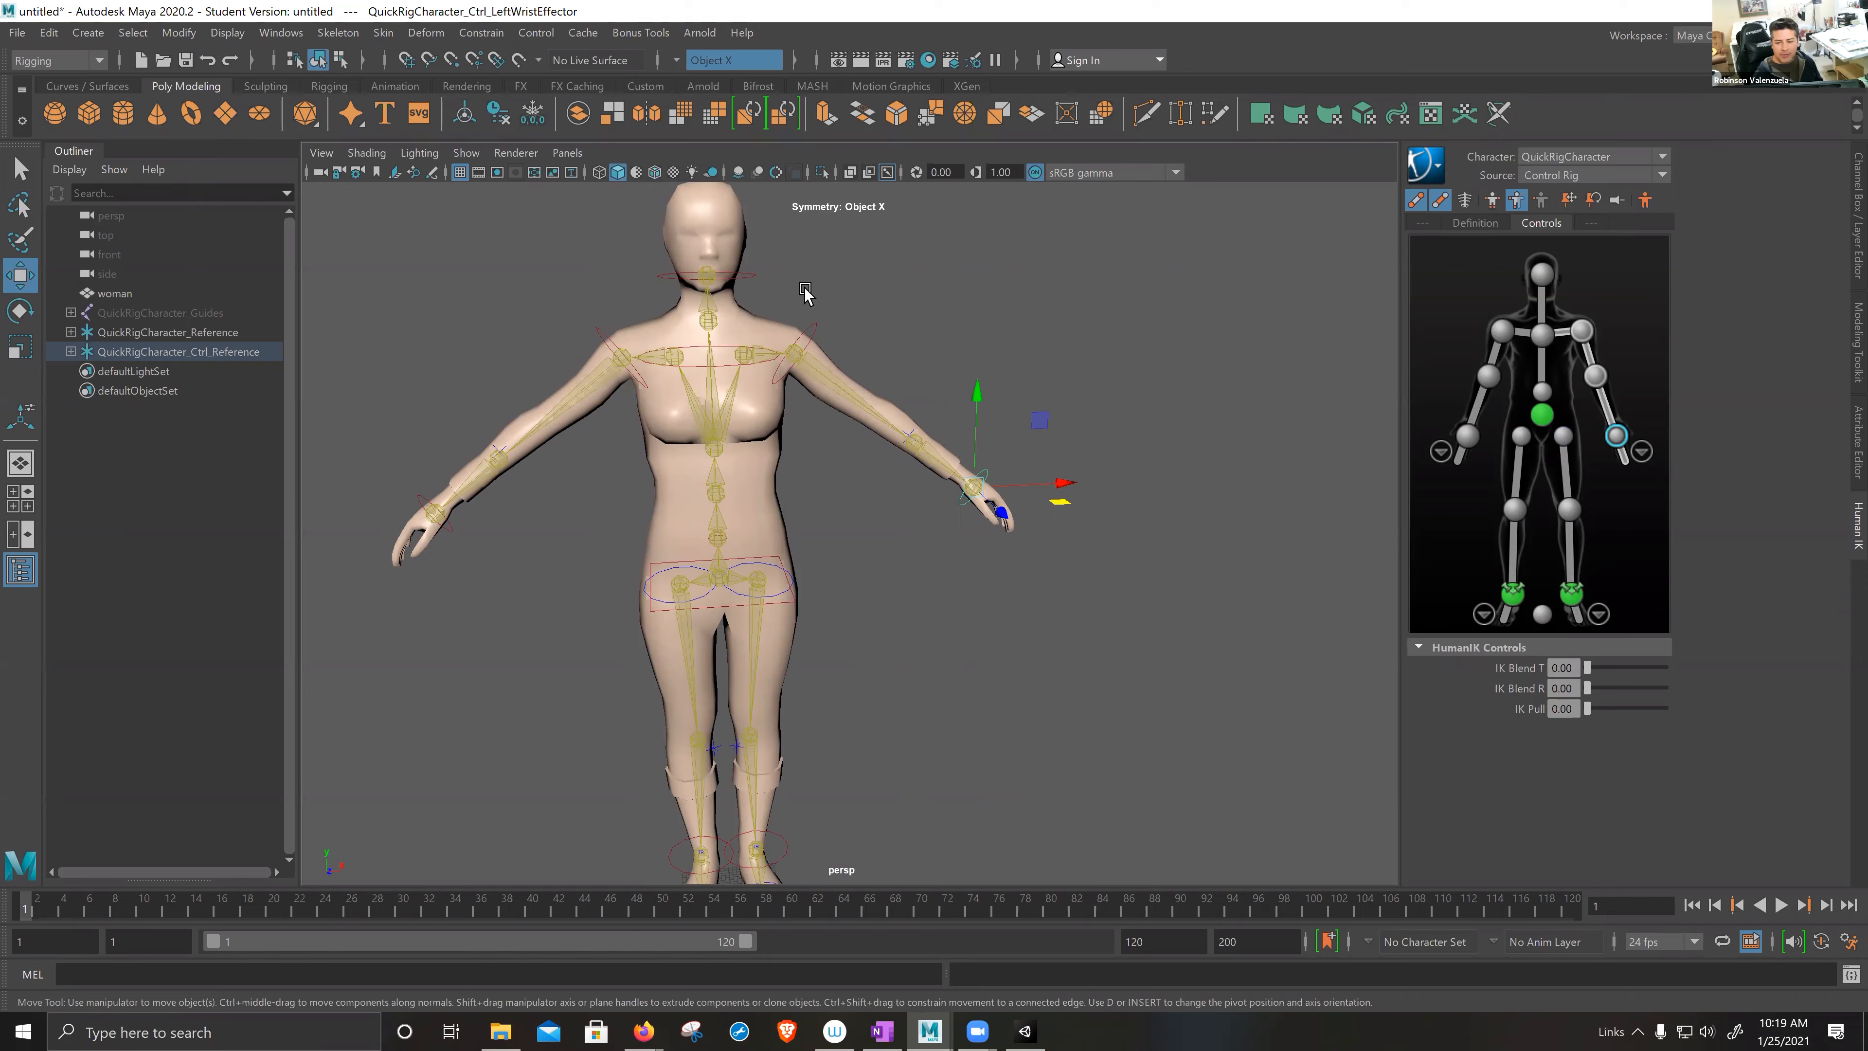
pyautogui.keyDown('alt'); pyautogui.moveTo(912, 356); pyautogui.dragTo(898, 374); pyautogui.keyUp('alt')
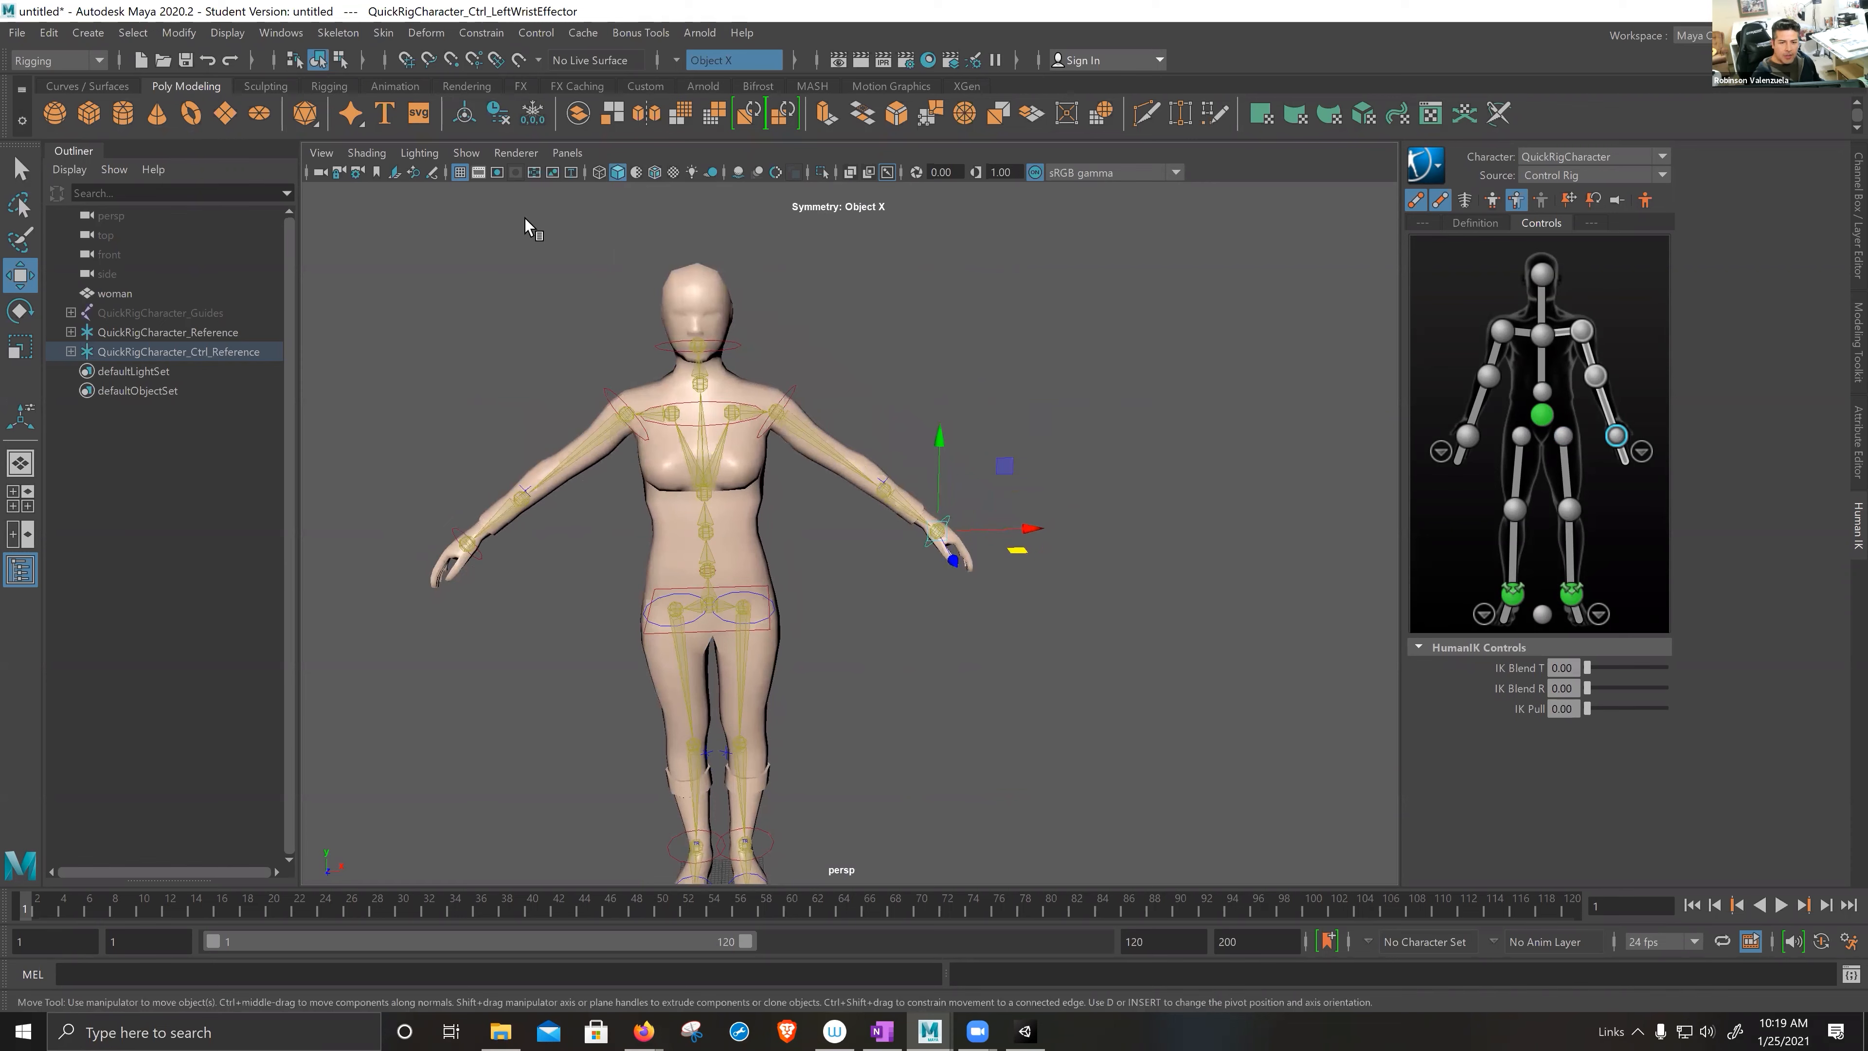
# - Reopen Quick Rig, delete the existing character with its skin, control rig, skeleton and guides, and switch to Step-By-Step mode
pyautogui.click(281, 33)
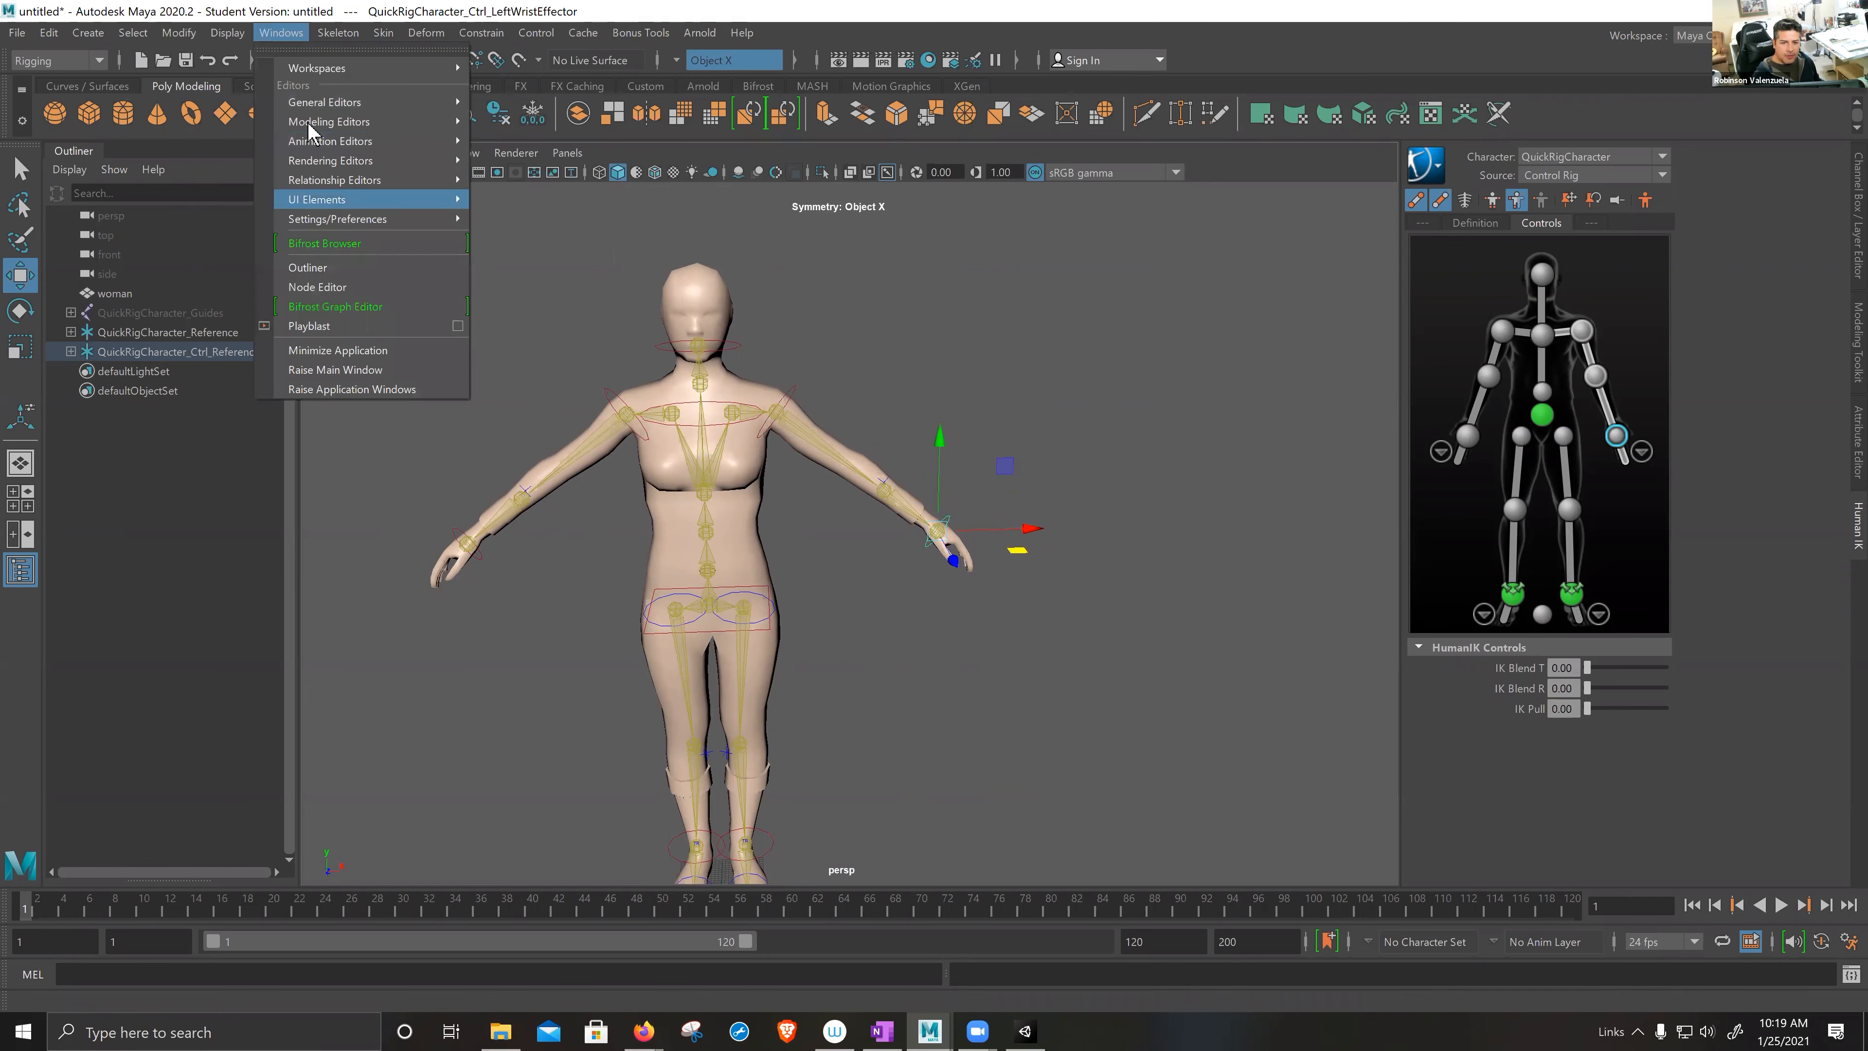
pyautogui.press('Escape')
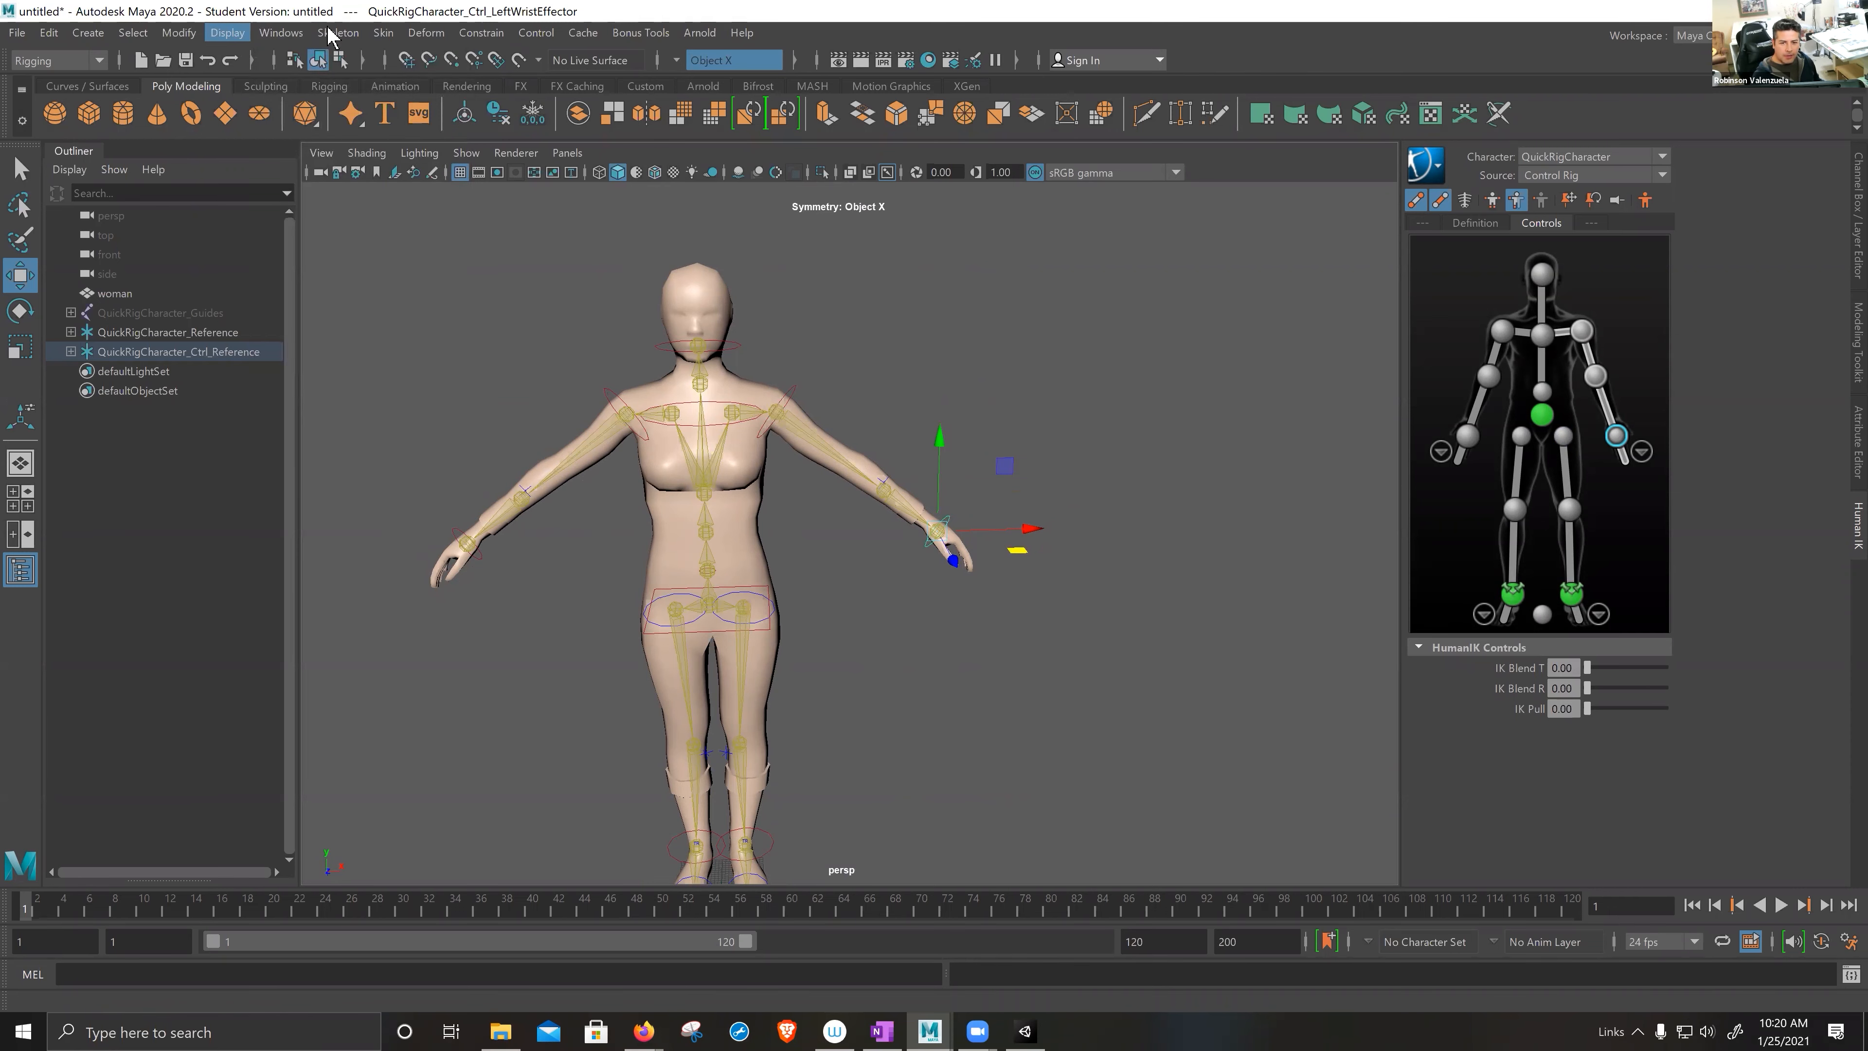
pyautogui.click(337, 33)
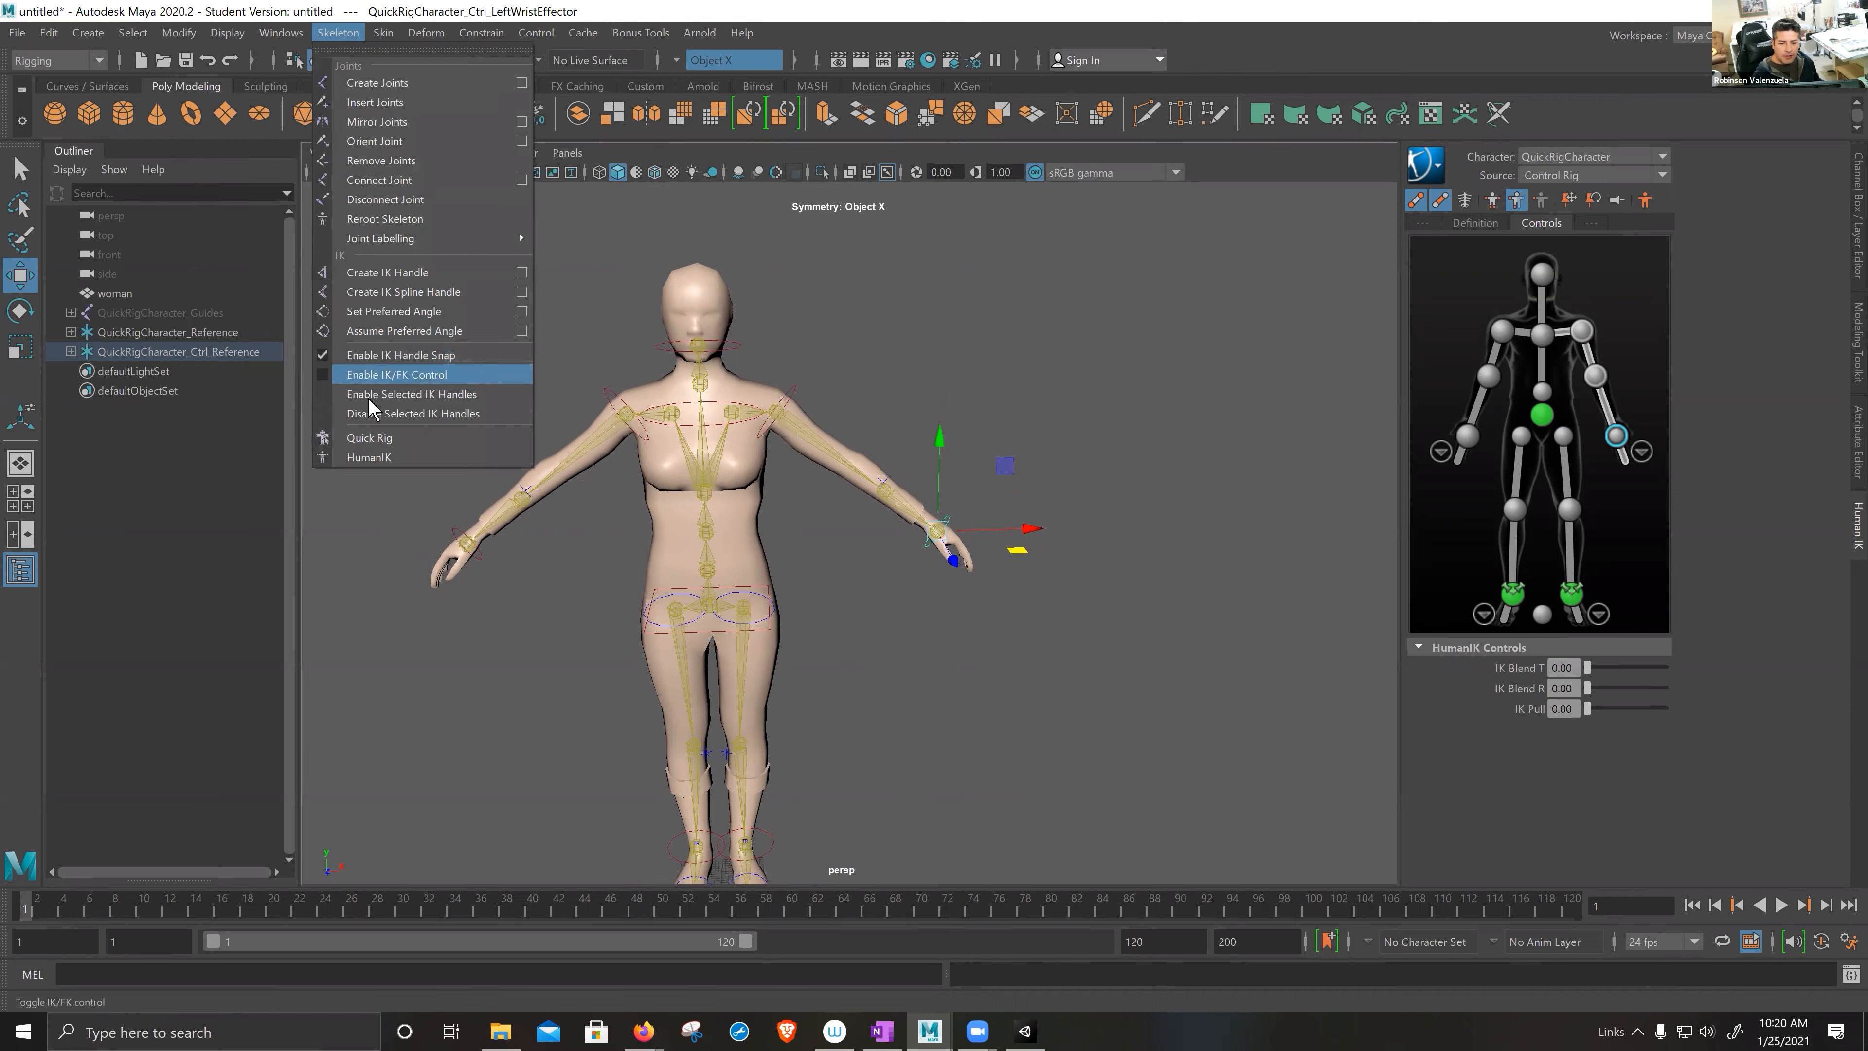
pyautogui.click(371, 437)
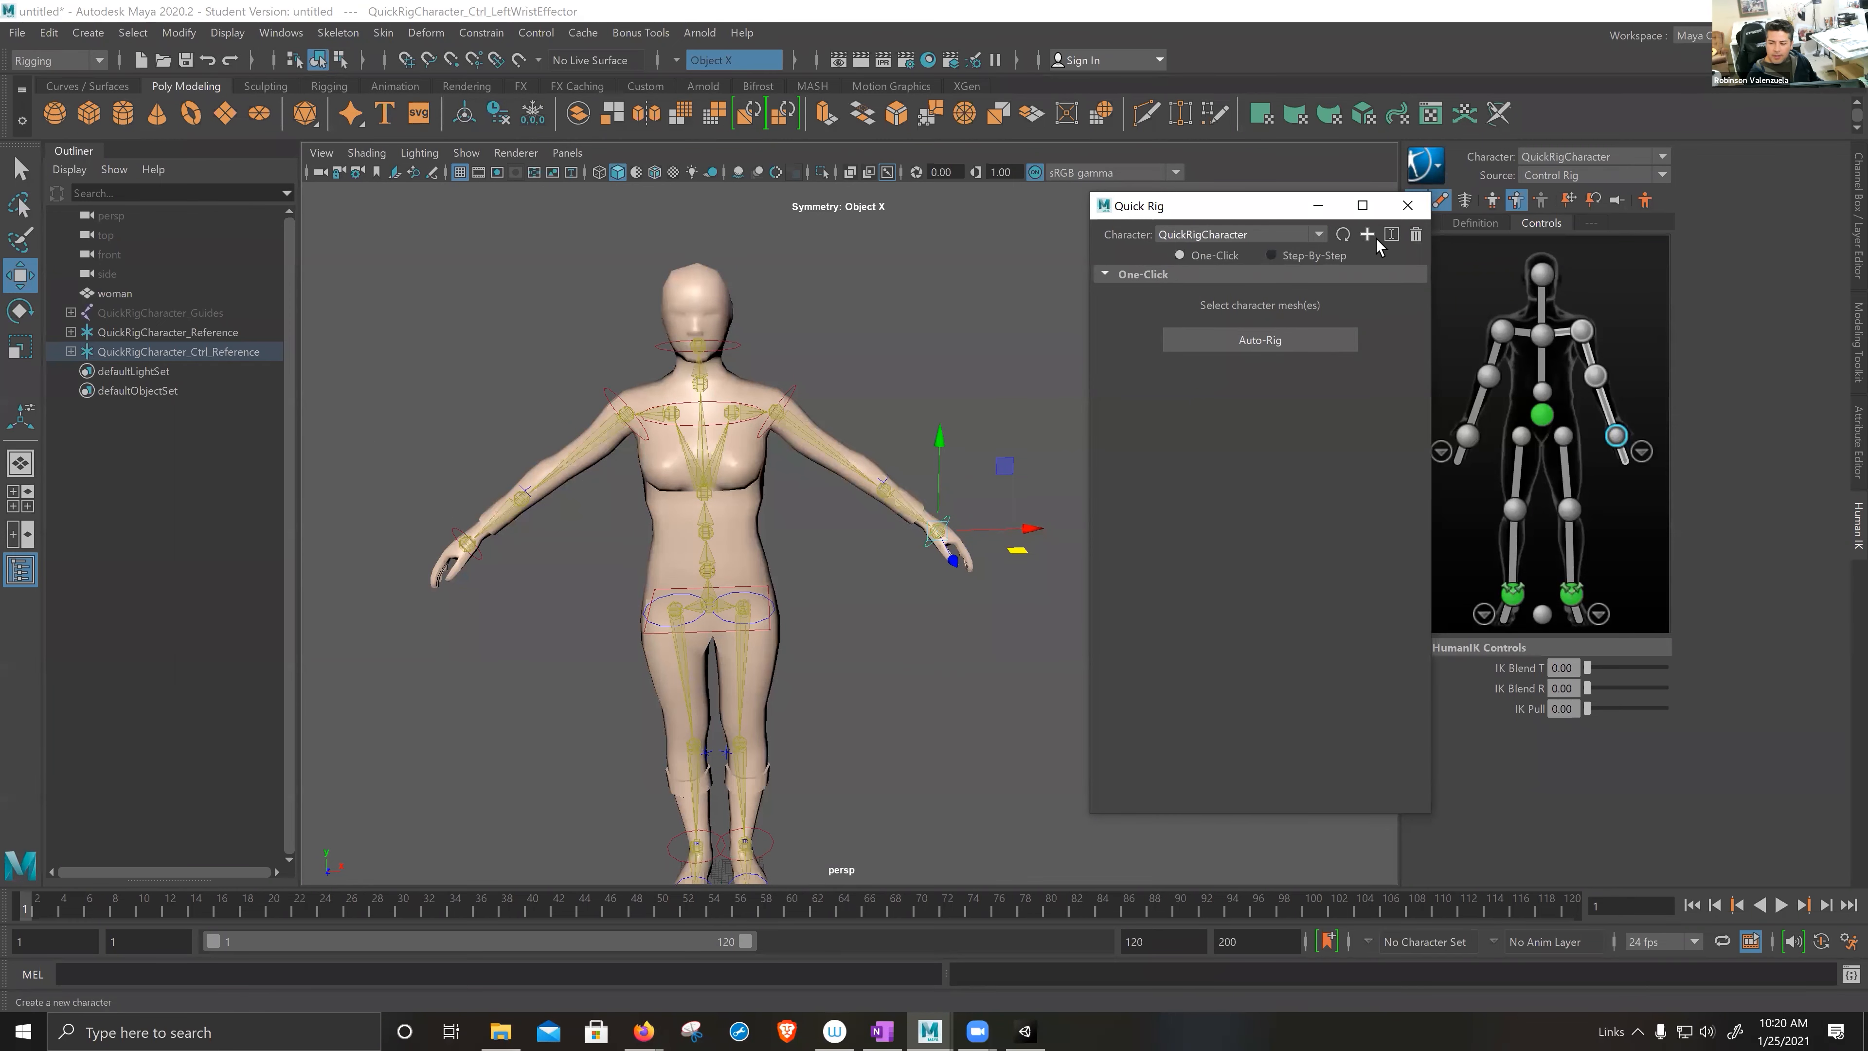
pyautogui.click(1416, 236)
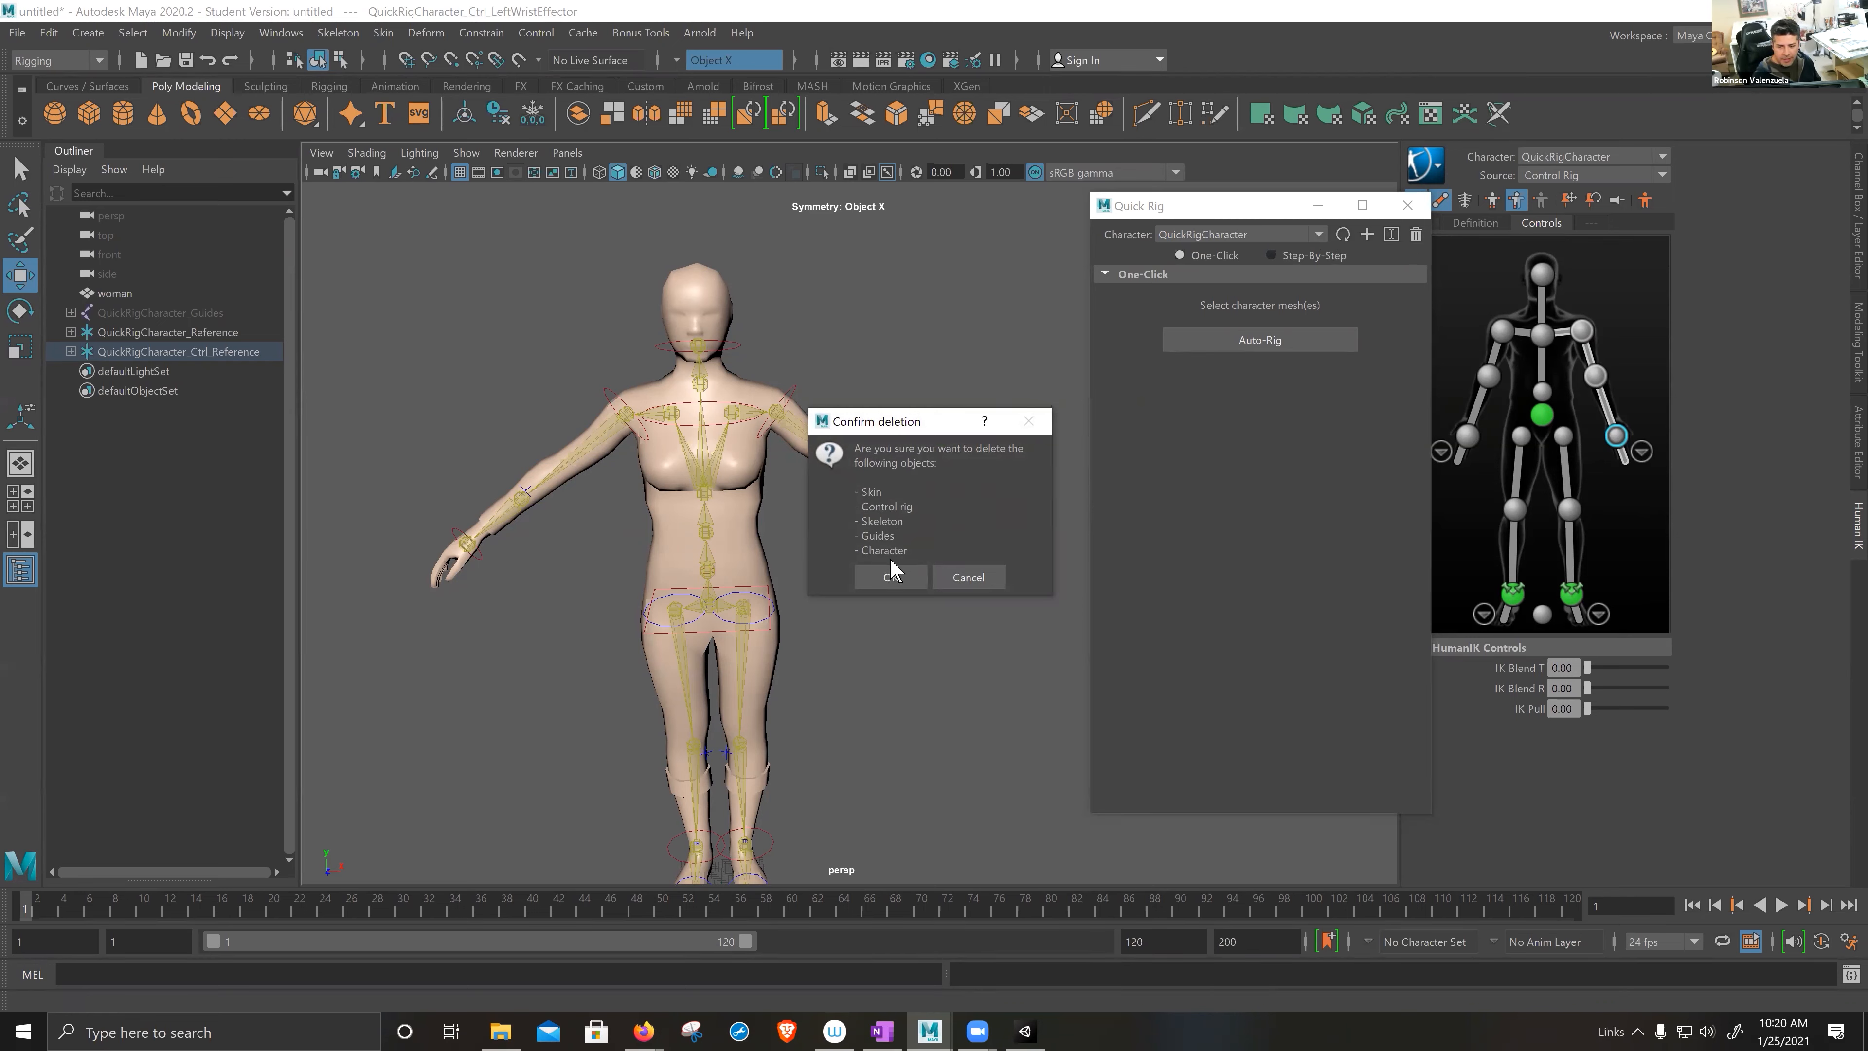
pyautogui.click(891, 578)
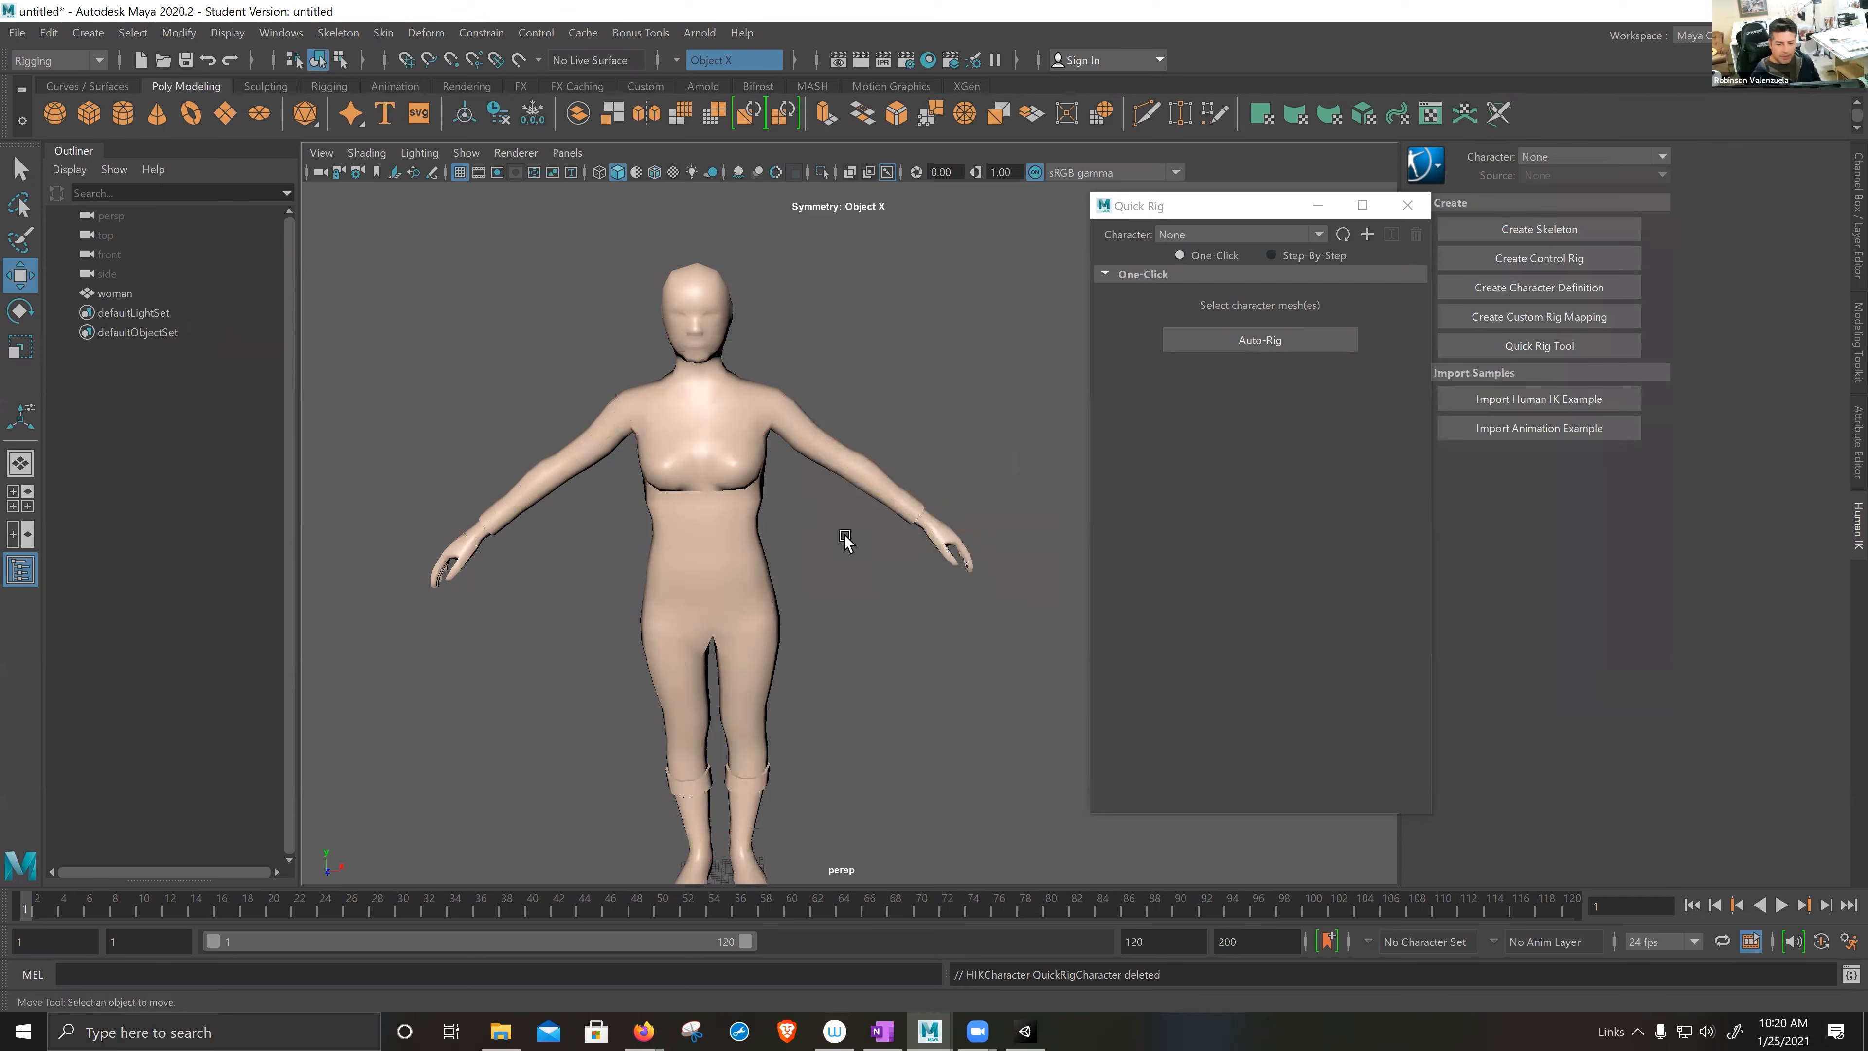
pyautogui.keyDown('alt'); pyautogui.moveTo(842, 577); pyautogui.dragTo(822, 529); pyautogui.keyUp('alt')
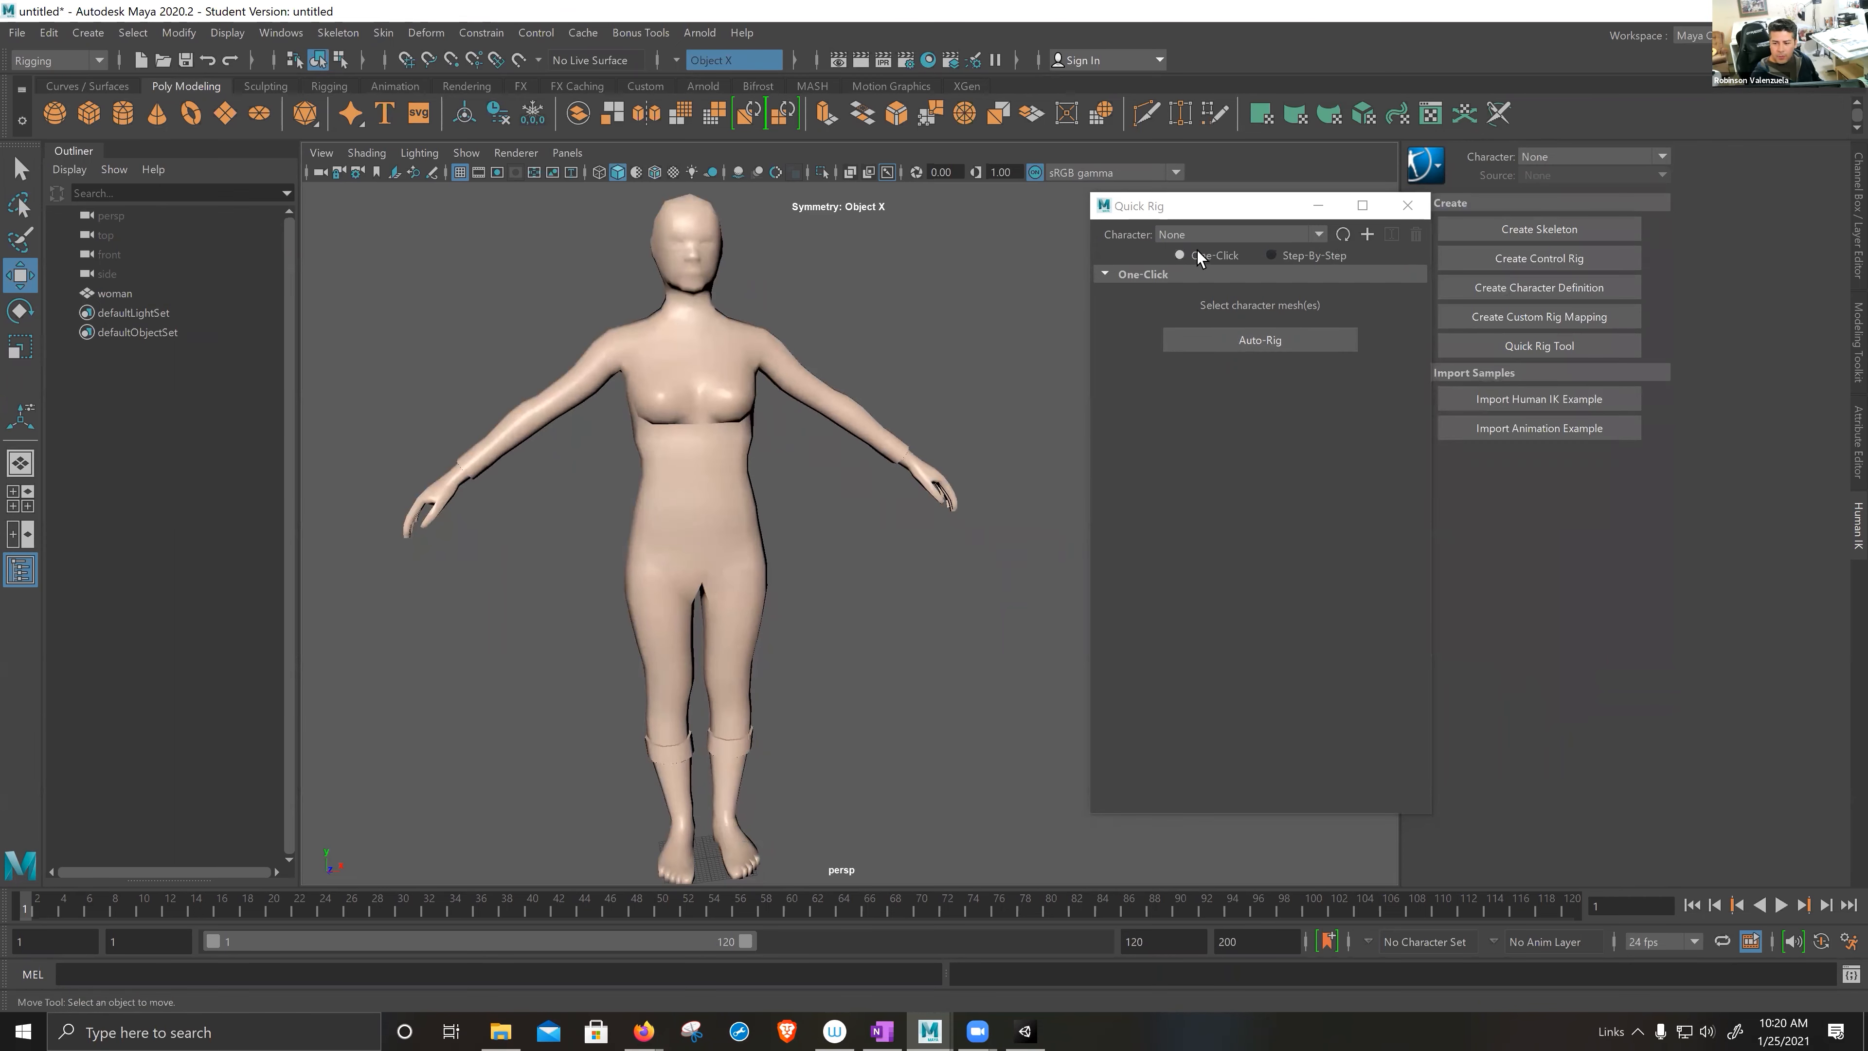
pyautogui.click(1270, 255)
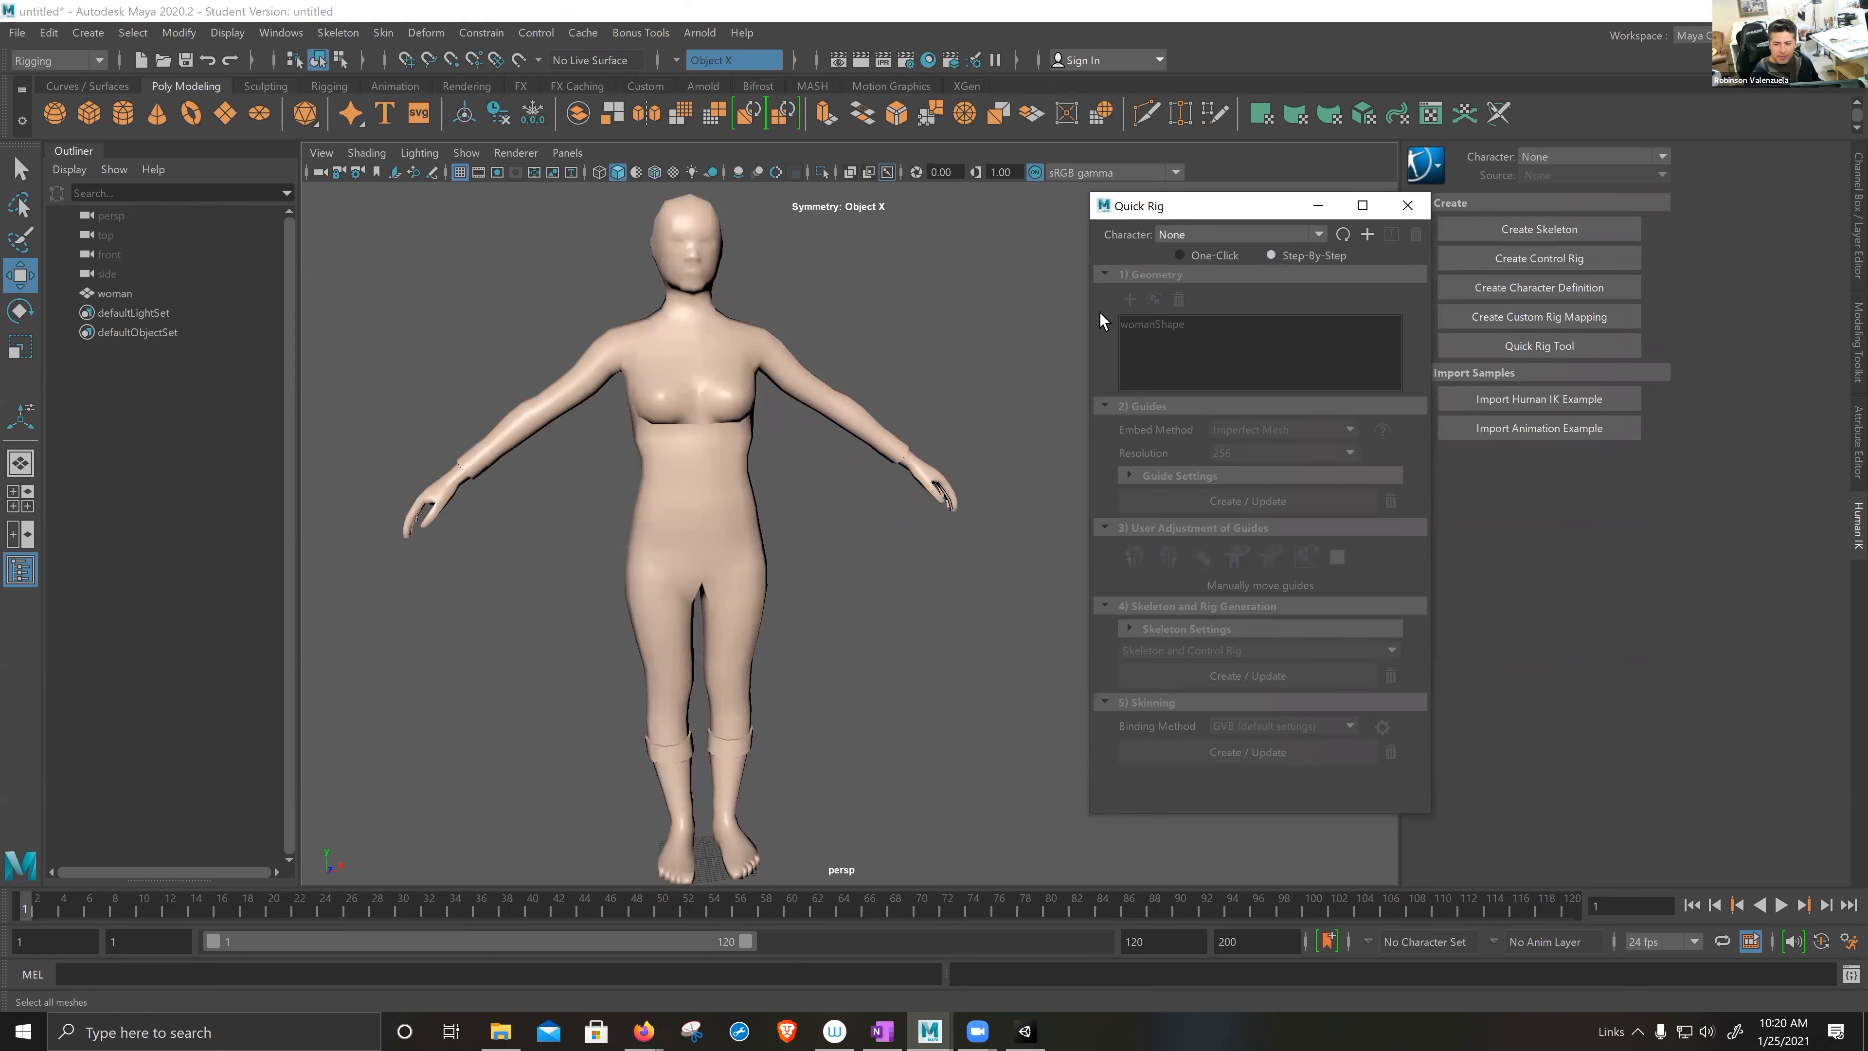
# - Rename the selected woman mesh as withSleeves
pyautogui.click(697, 341)
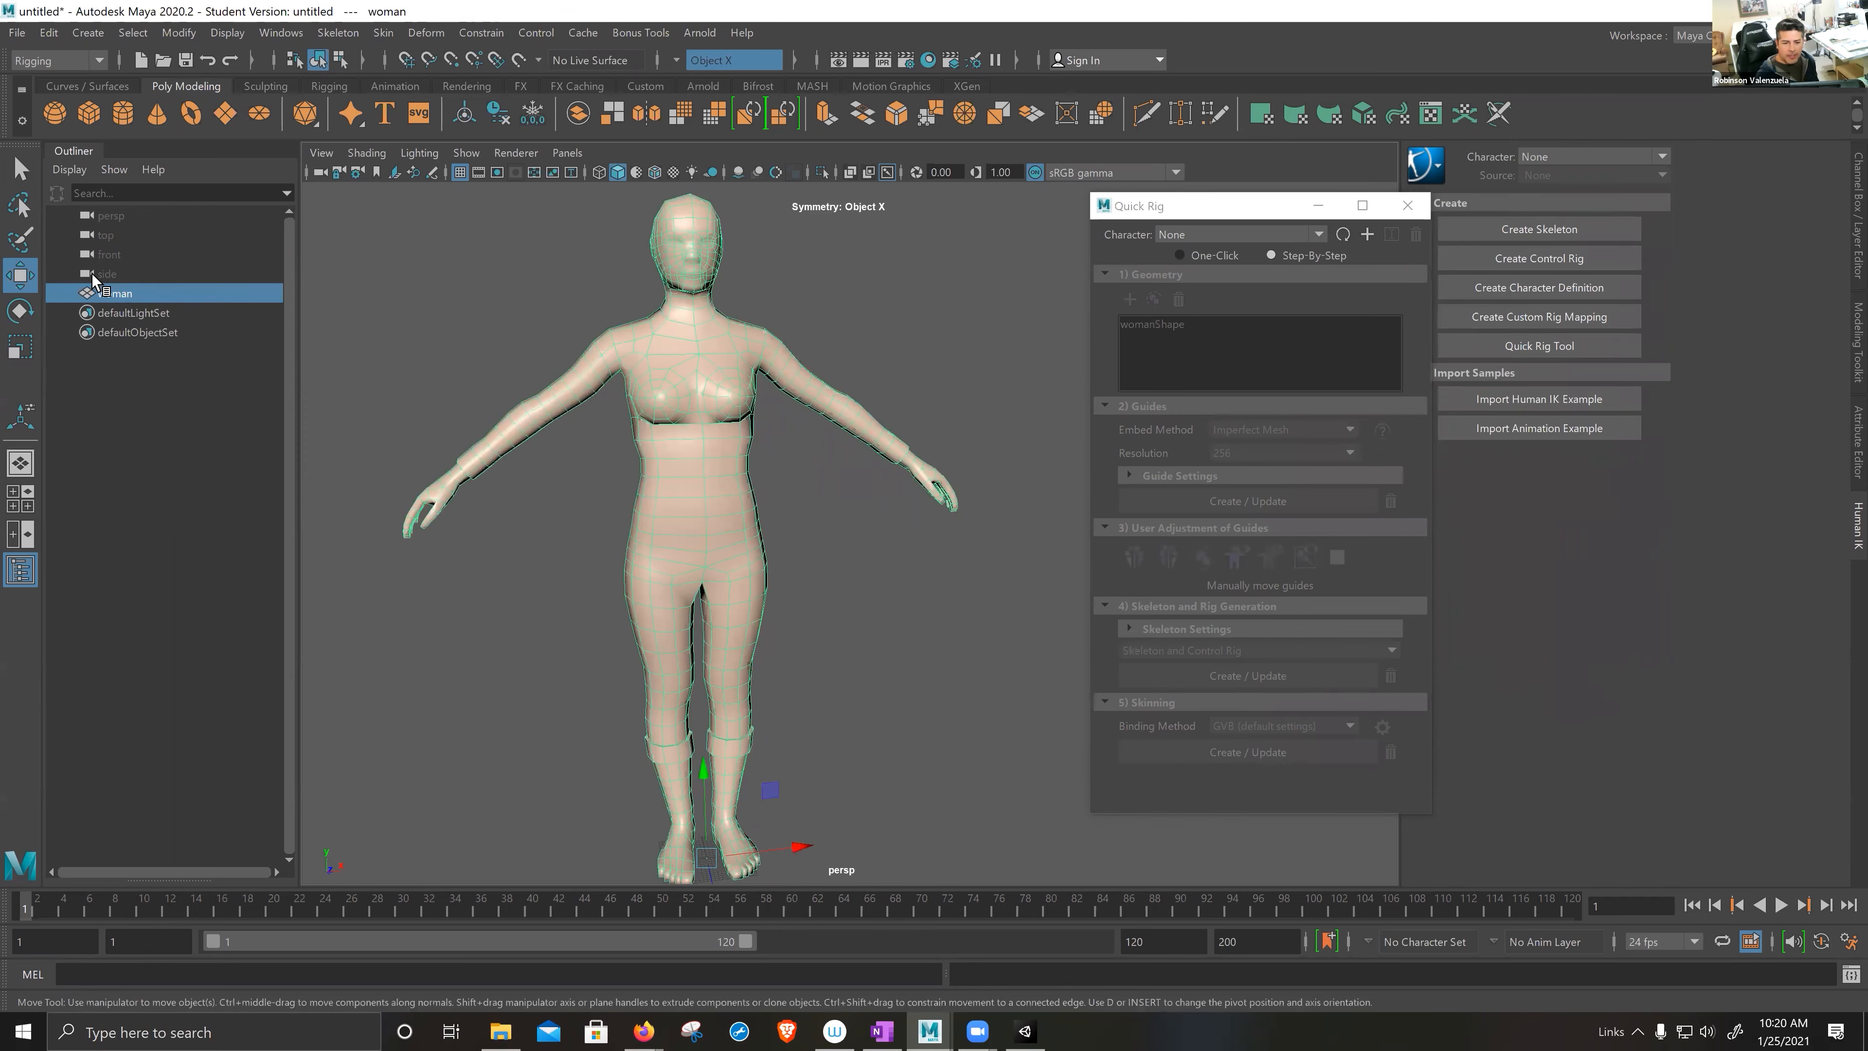
pyautogui.rightClick(133, 294)
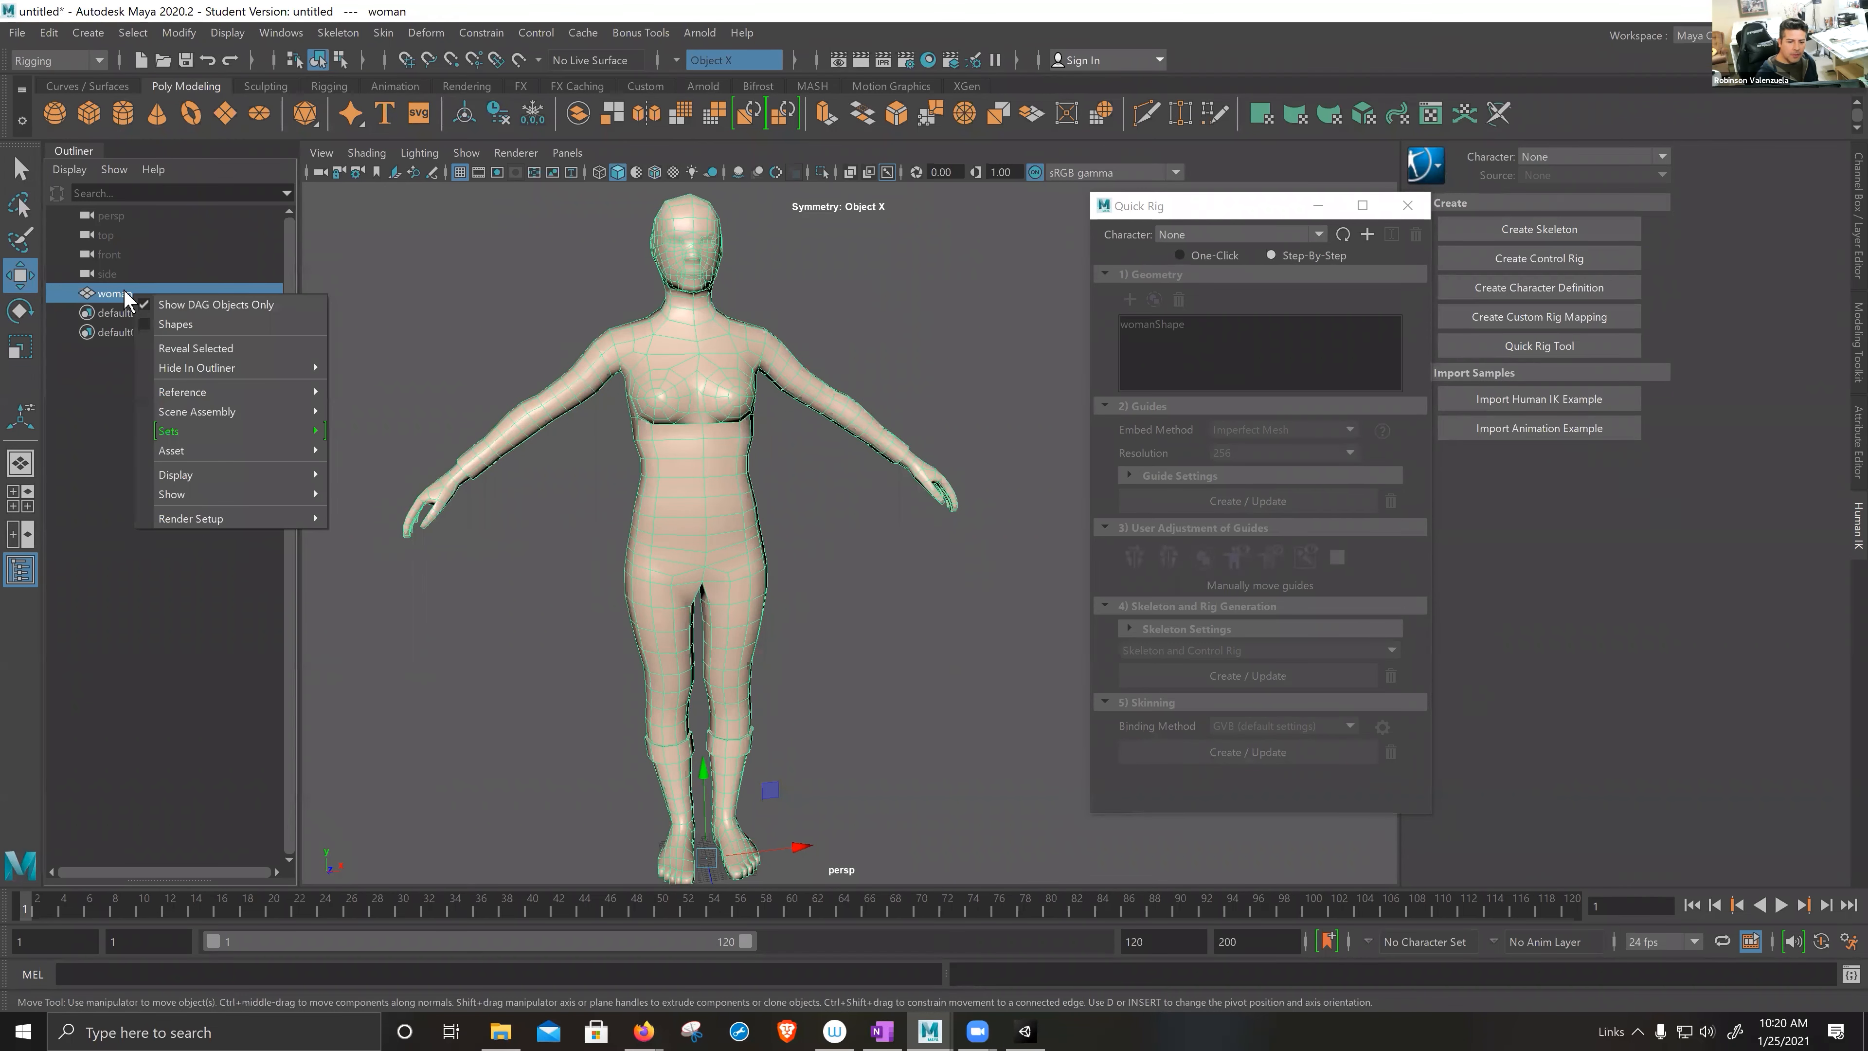
pyautogui.click(118, 294)
pyautogui.doubleClick(99, 294)
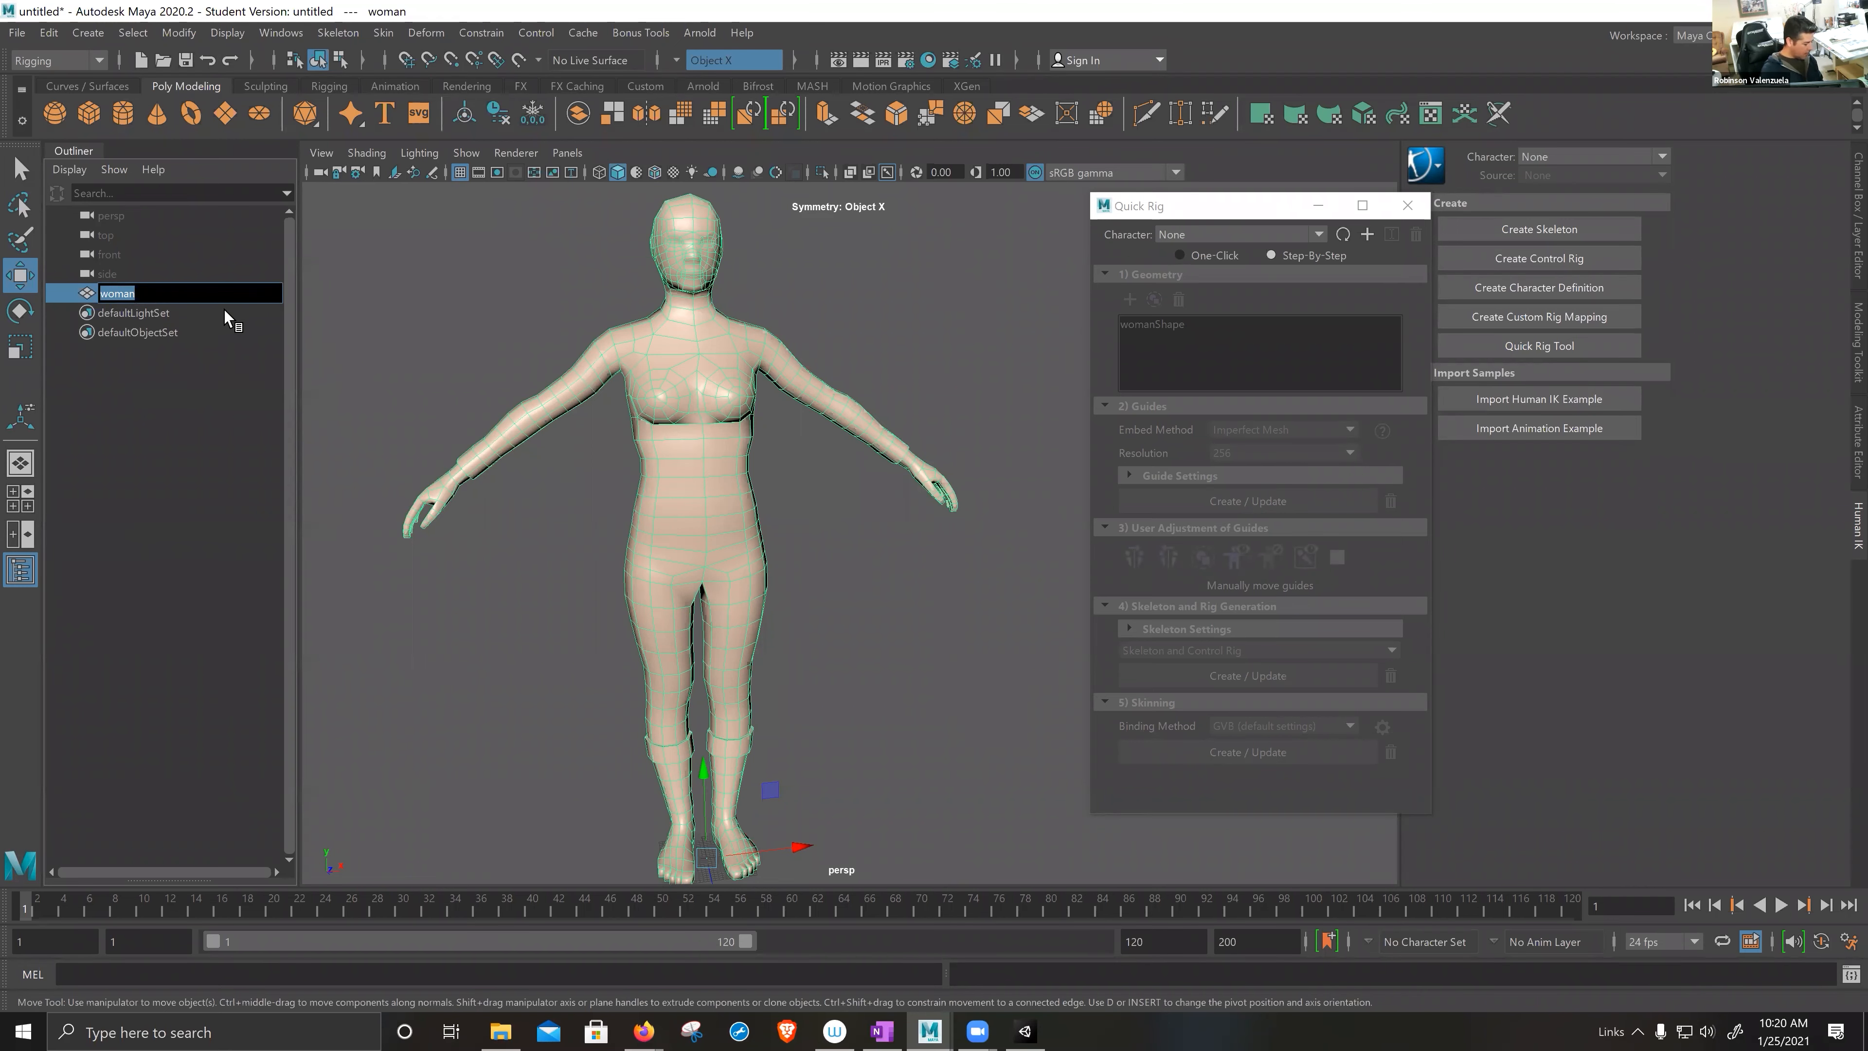
pyautogui.write('withSleeves')
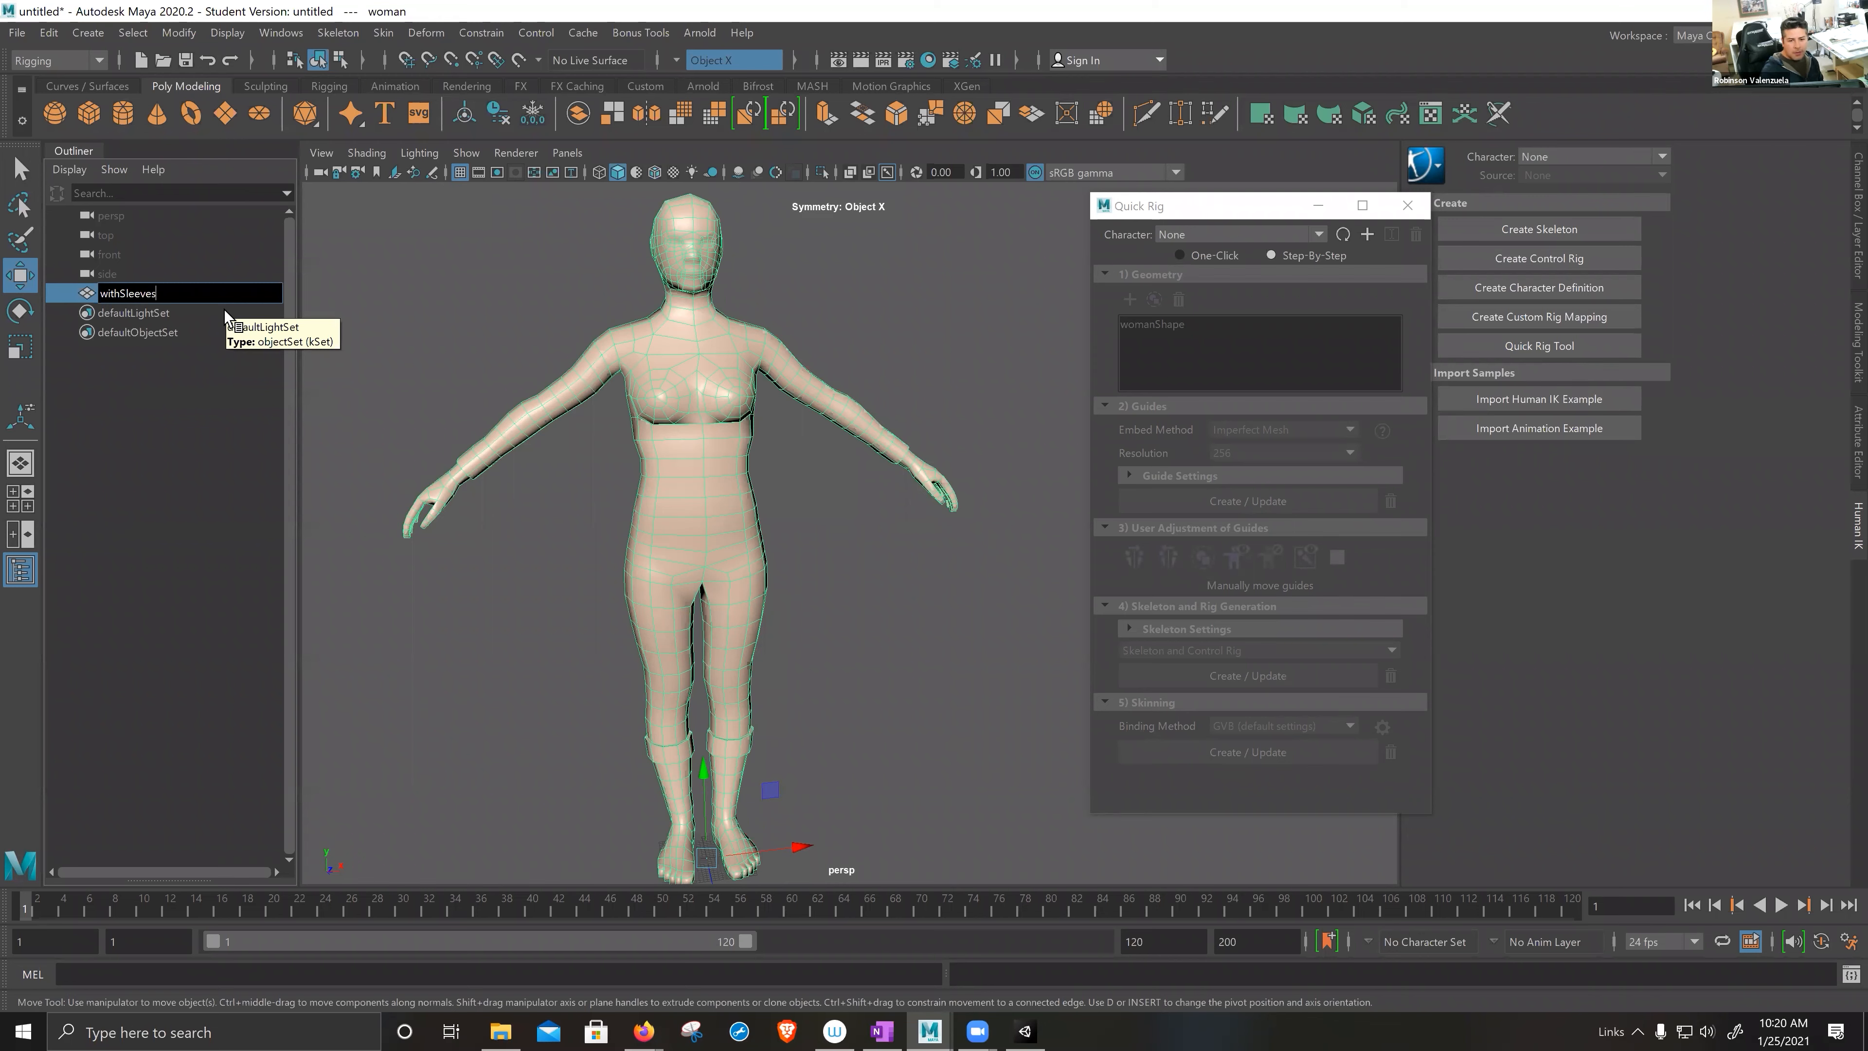
pyautogui.press('Return')
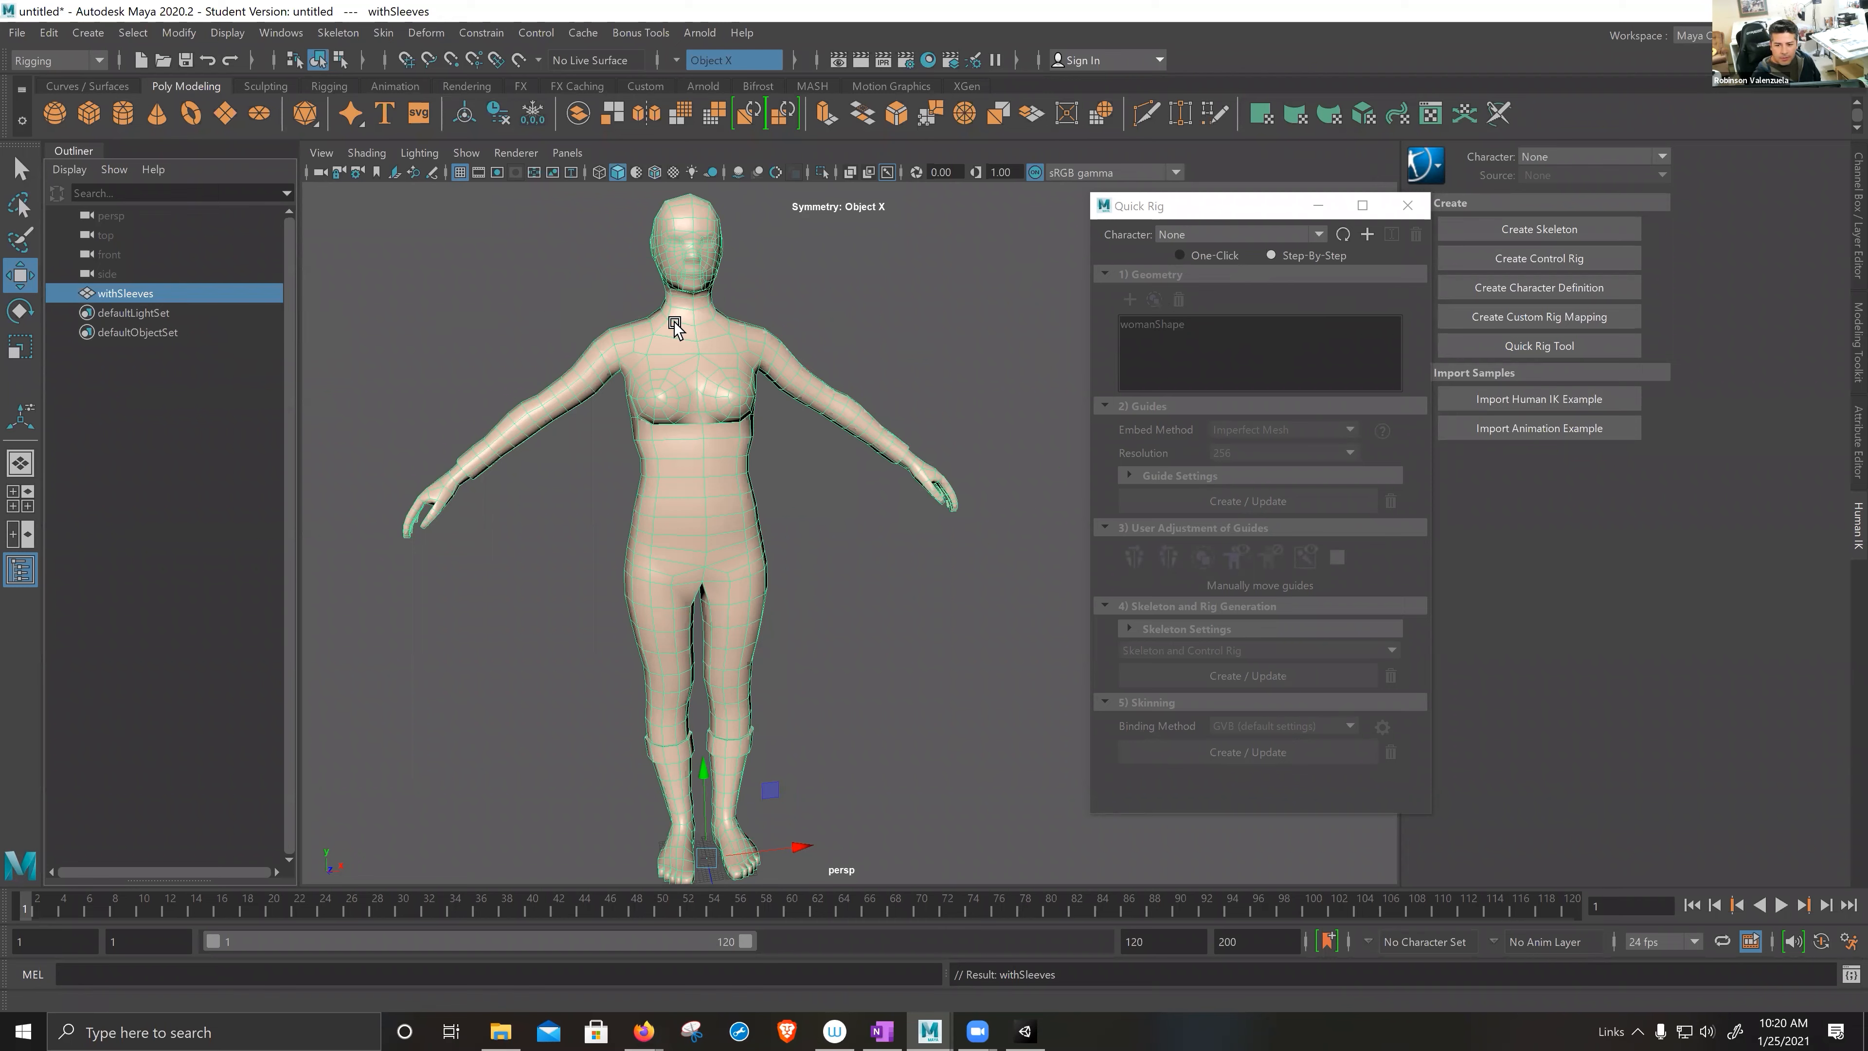
# - Create a new Quick Rig character with the withSleeves mesh as its geometry, keeping the Imperfect Mesh embed method
pyautogui.click(1367, 235)
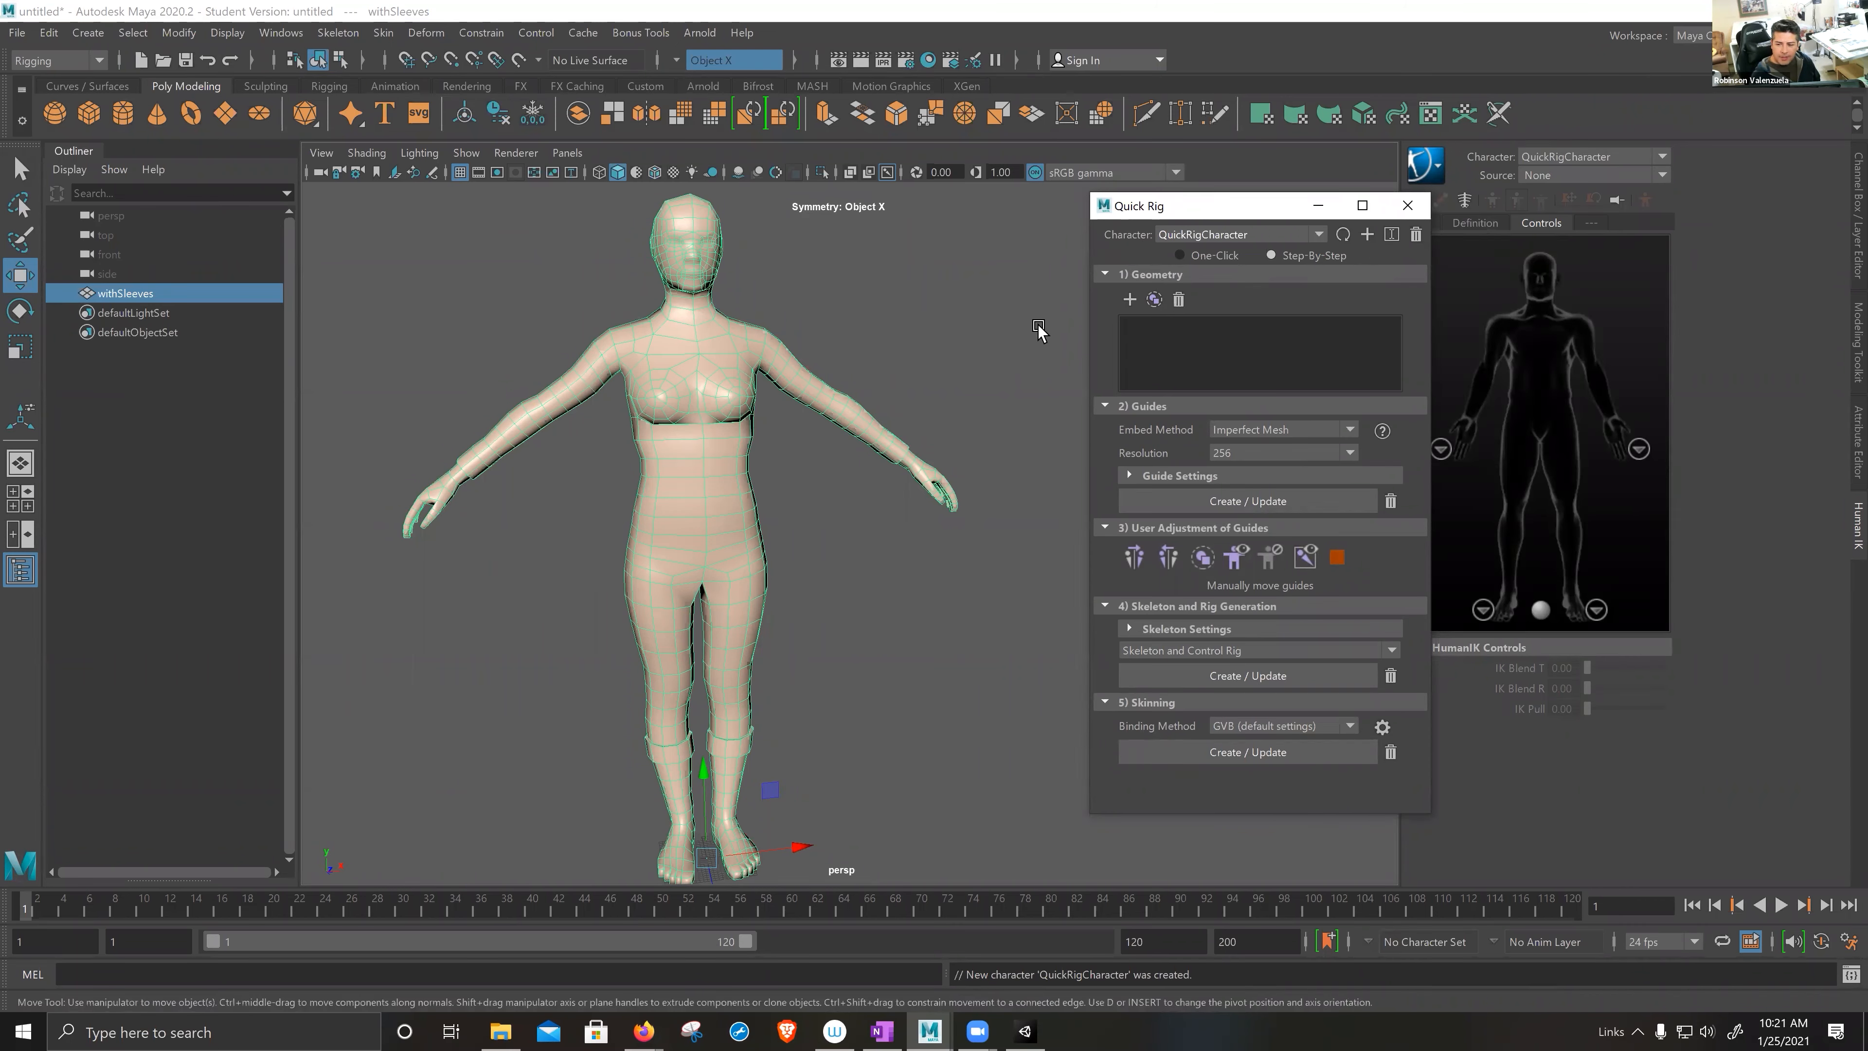
pyautogui.click(1129, 302)
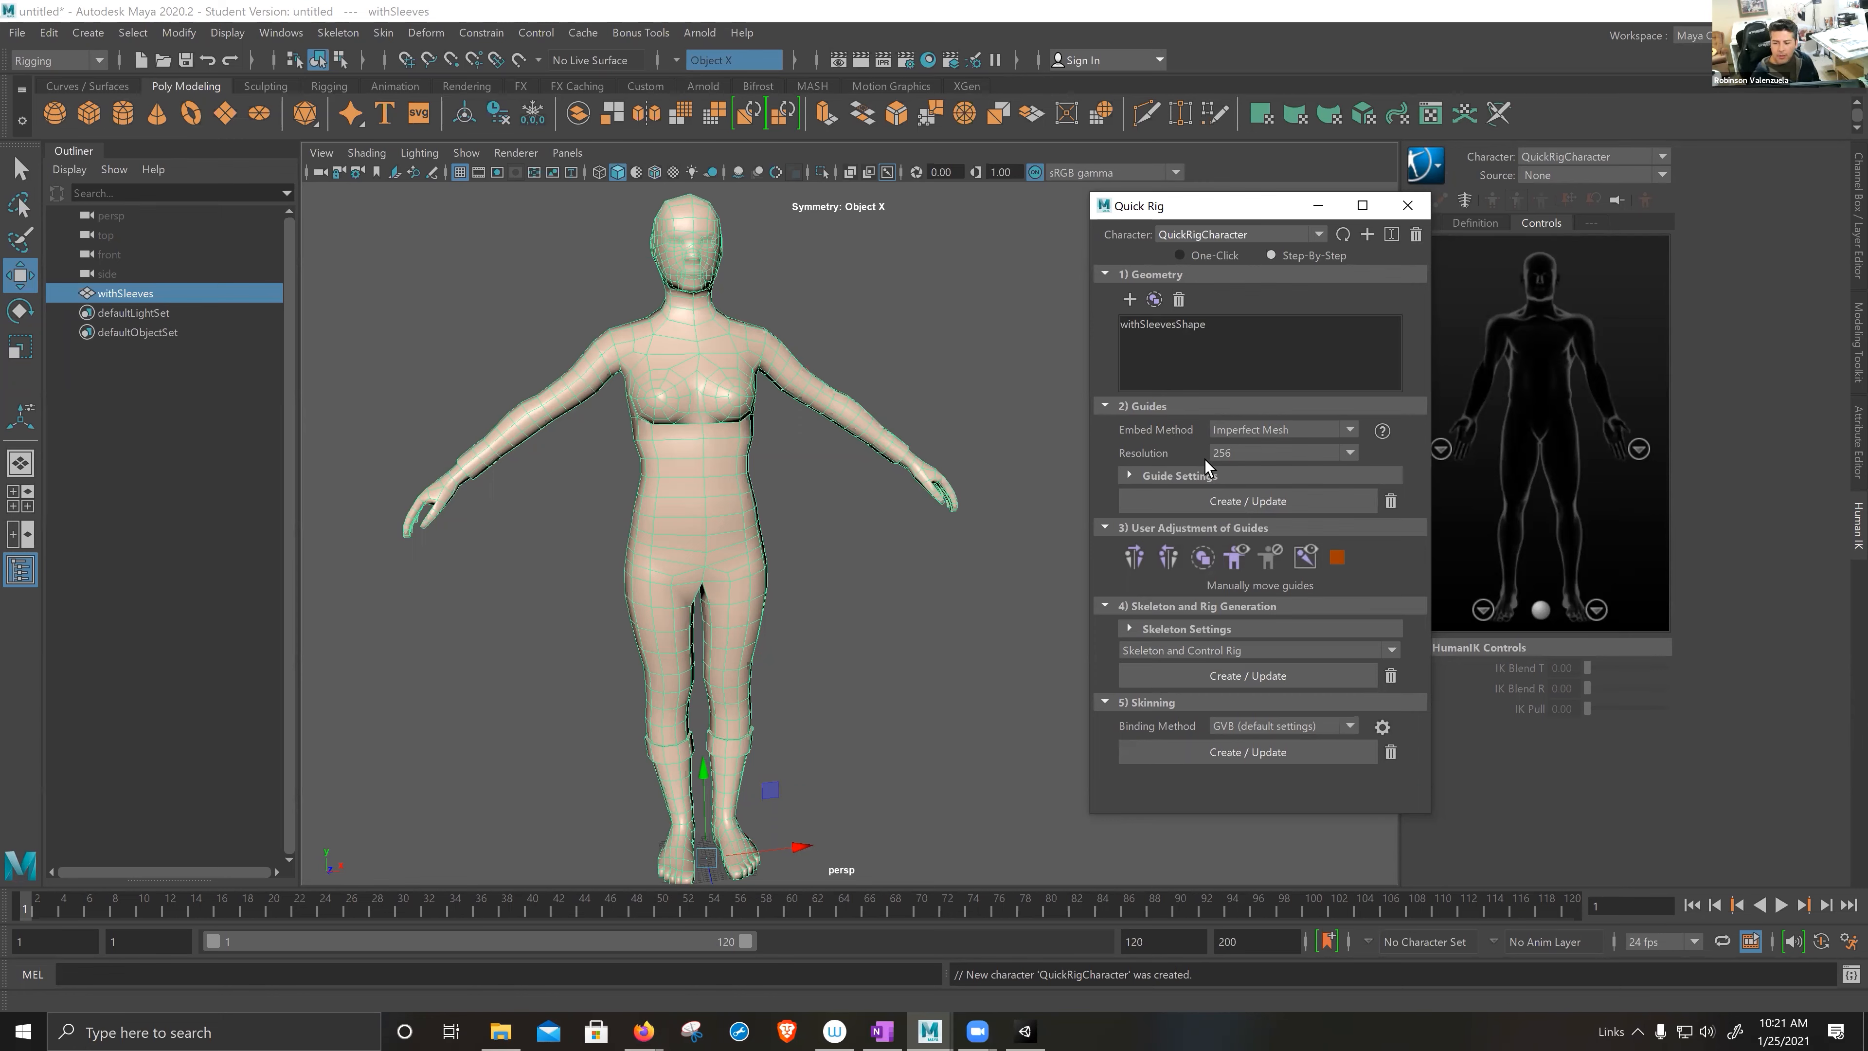
pyautogui.click(1350, 429)
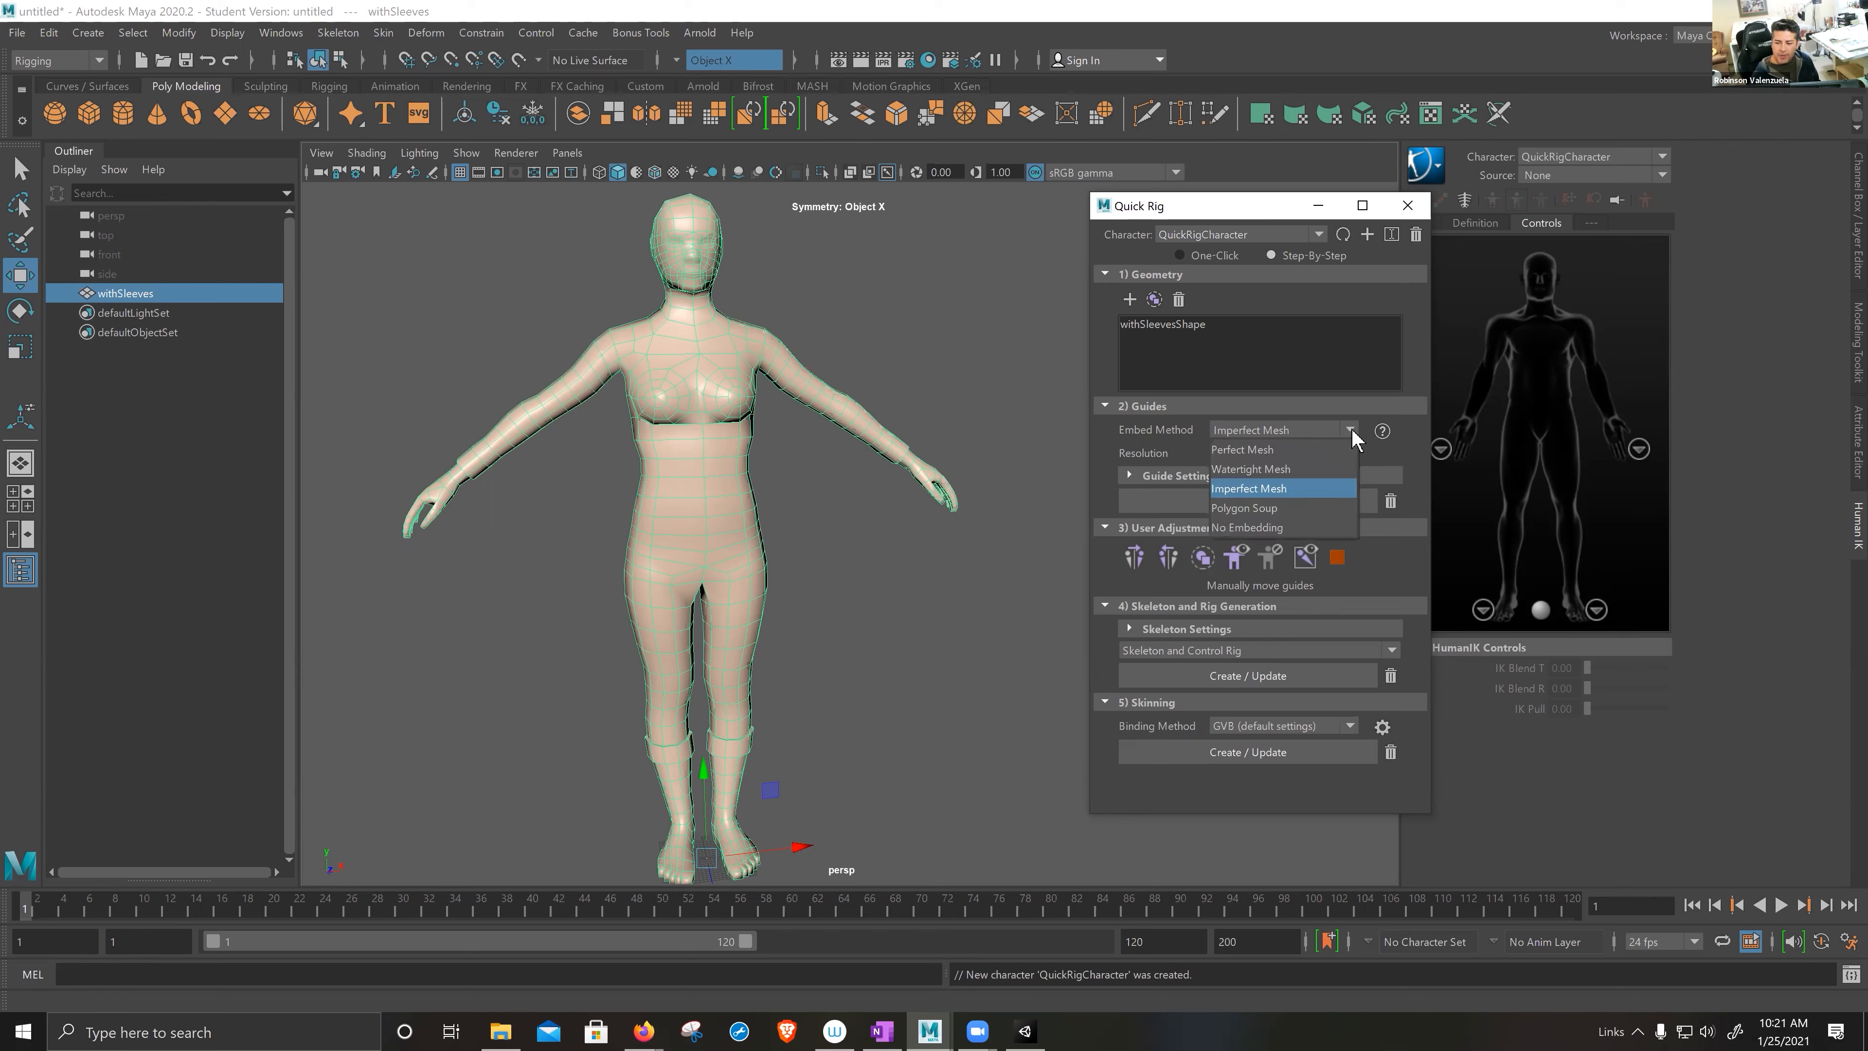
pyautogui.click(1300, 490)
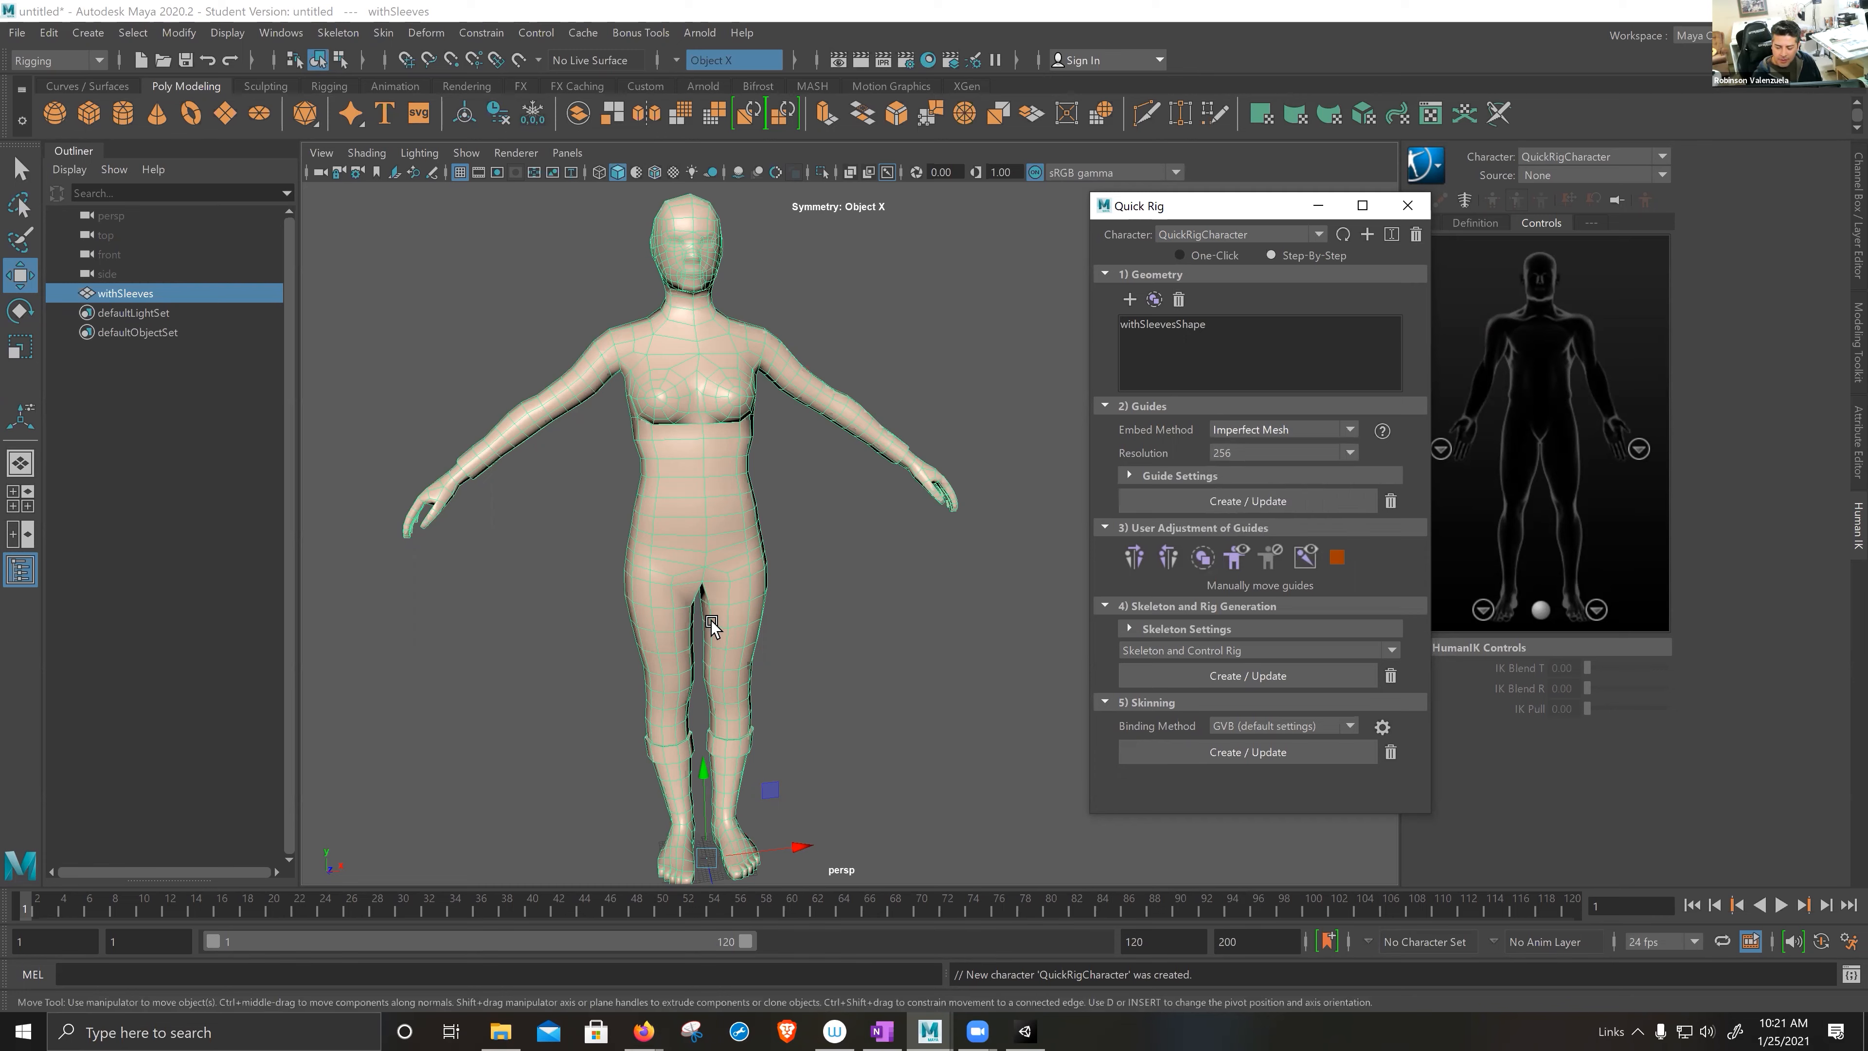
# - Review the guide settings and generate the guides with Bounding Box symmetry at resolution 256
pyautogui.keyDown('alt'); pyautogui.moveTo(713, 590); pyautogui.dragTo(673, 498); pyautogui.keyUp('alt')
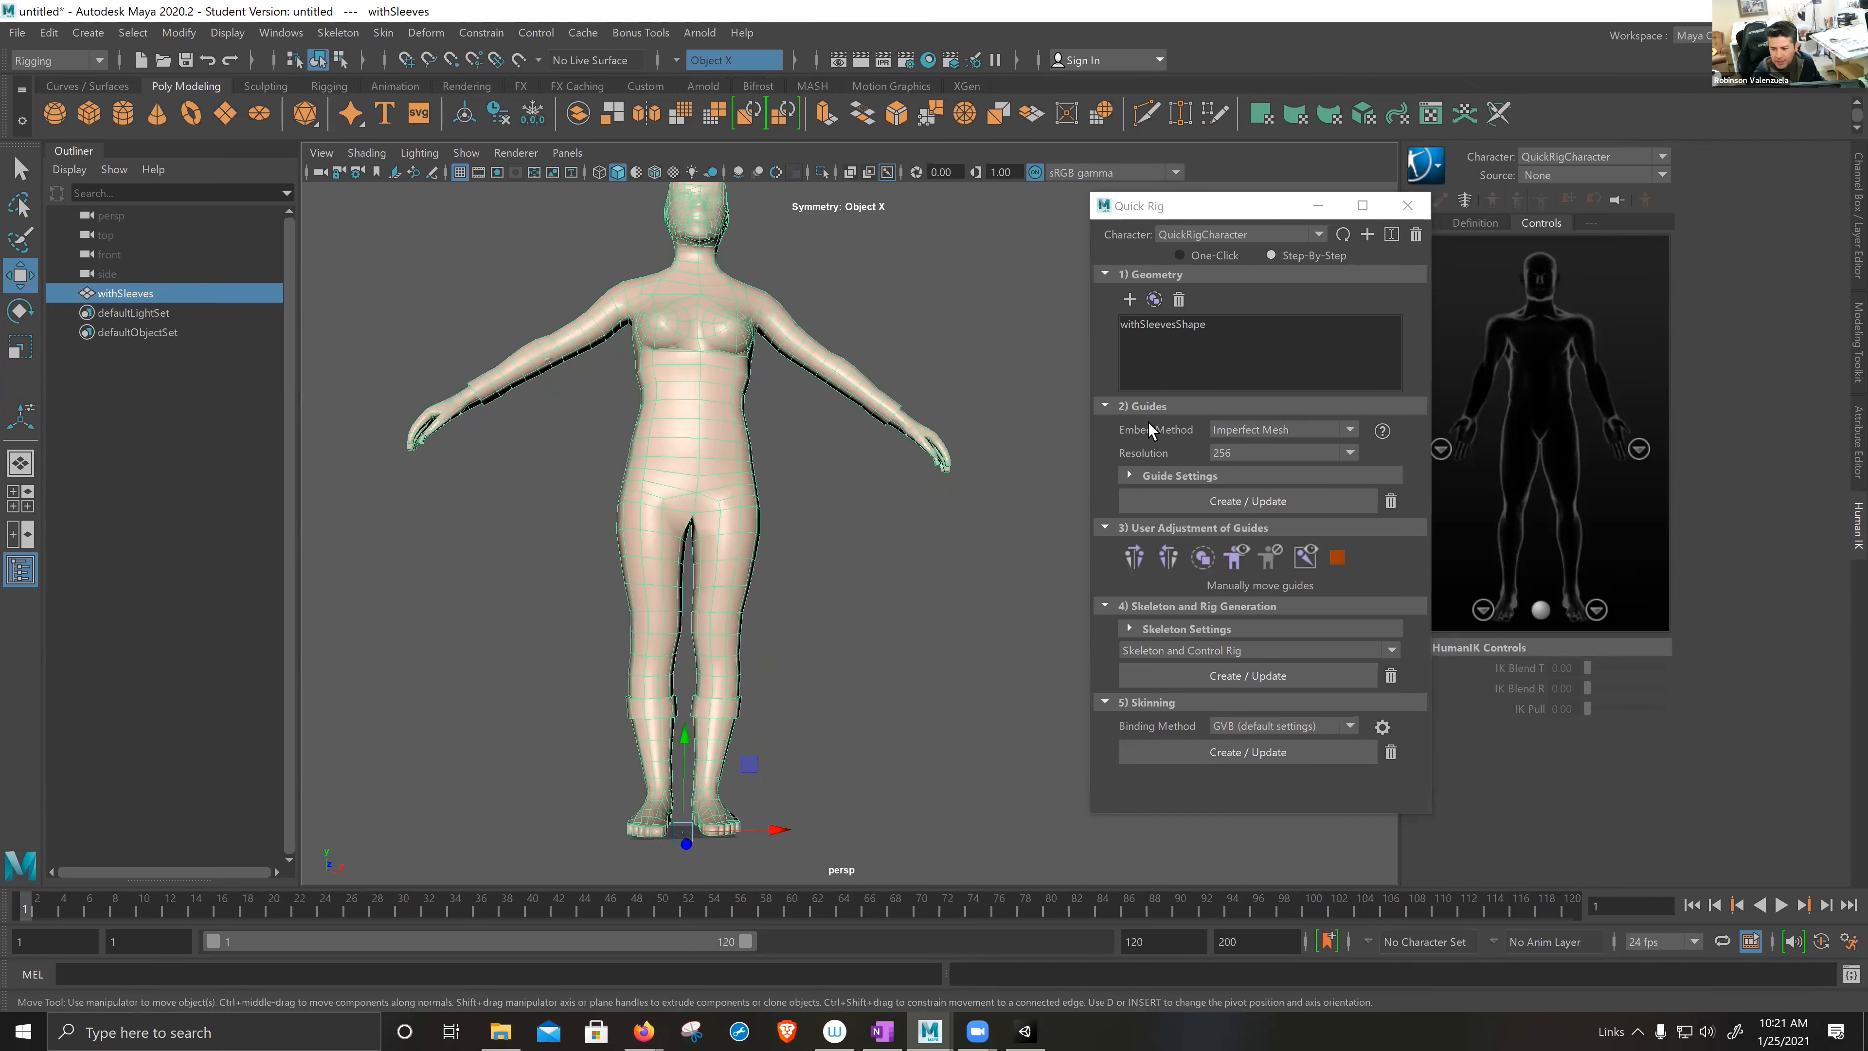
pyautogui.press('[')
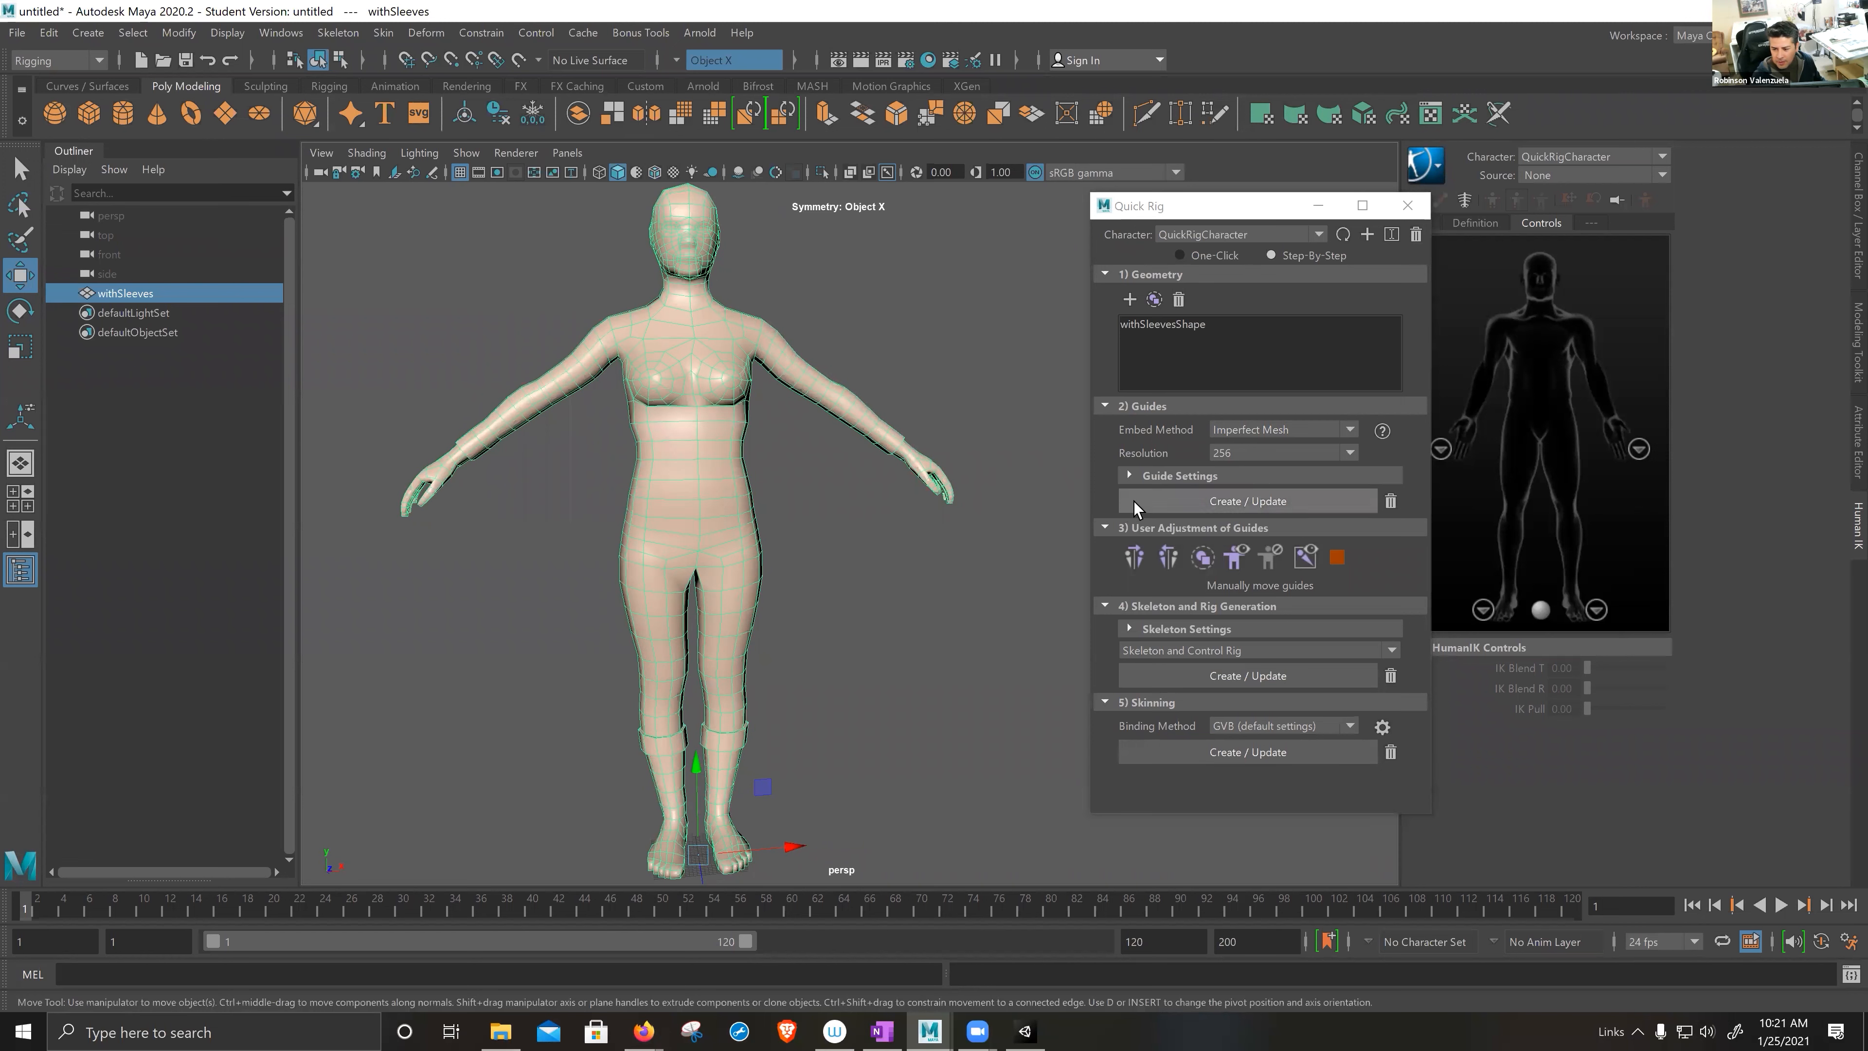
pyautogui.click(1129, 475)
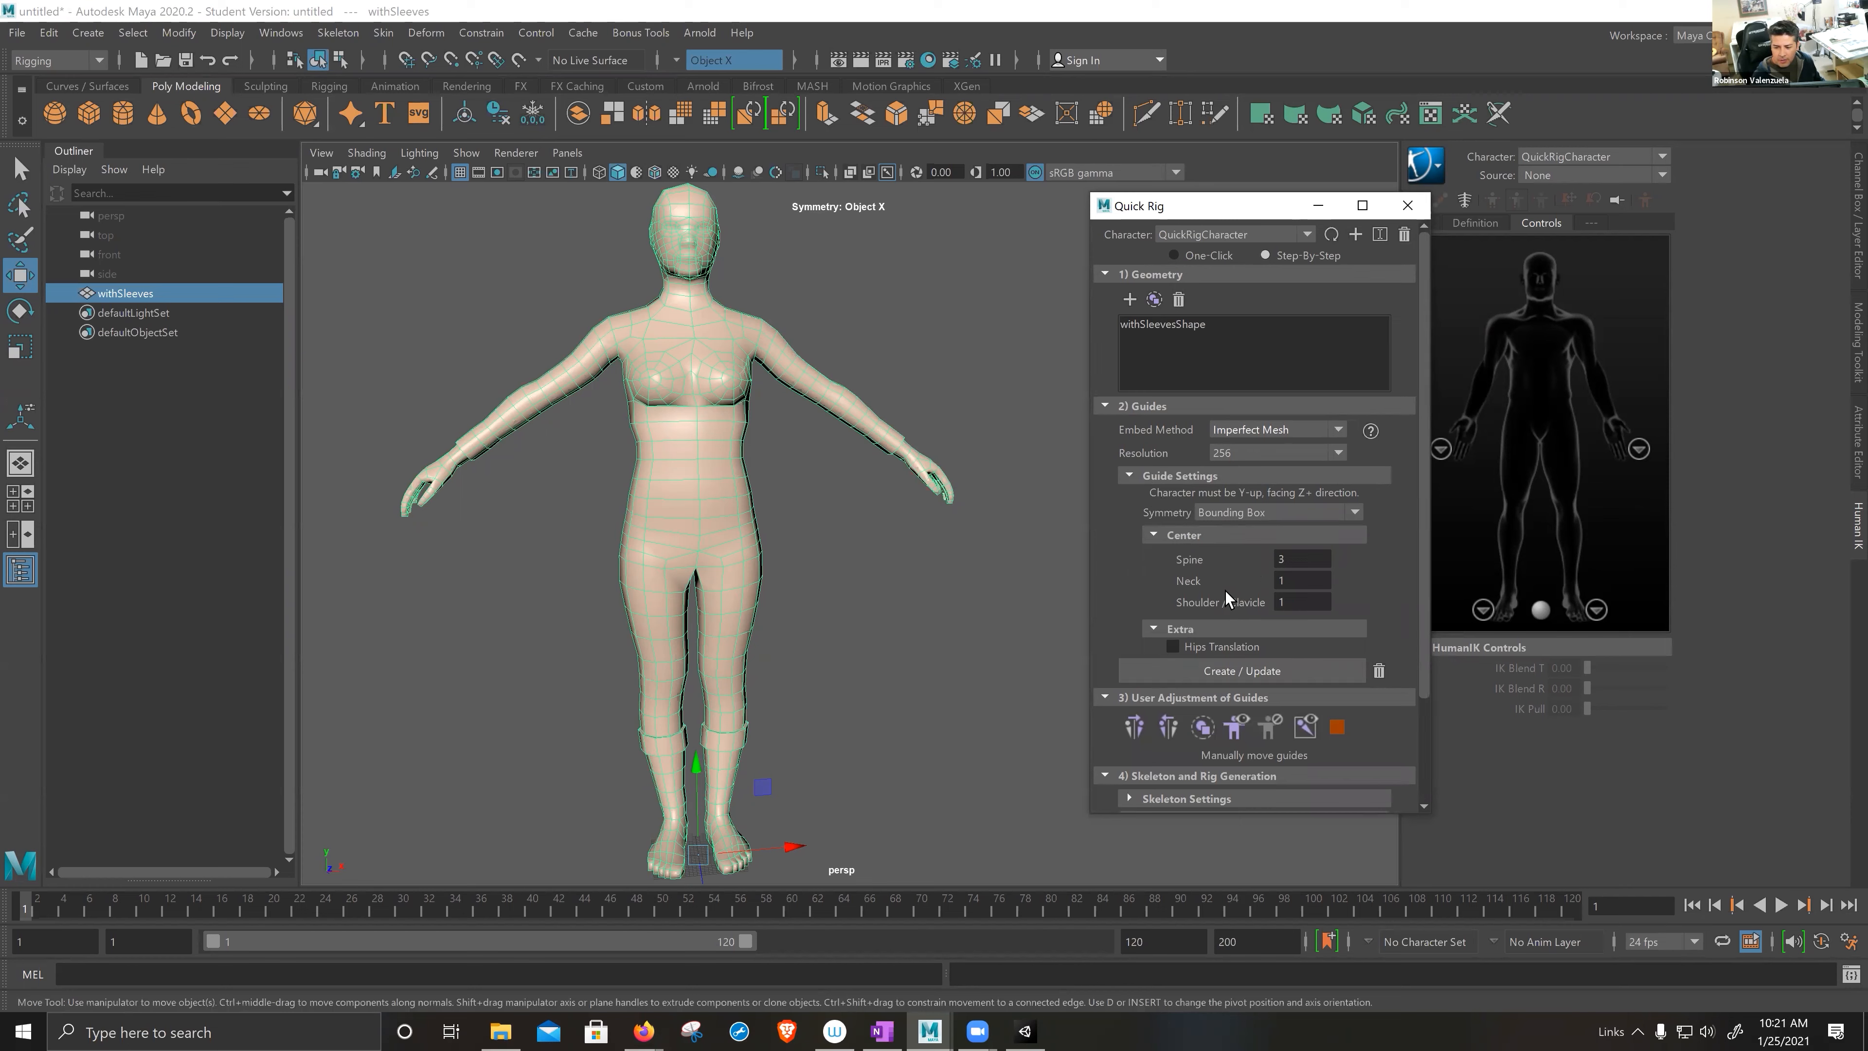
pyautogui.click(1152, 534)
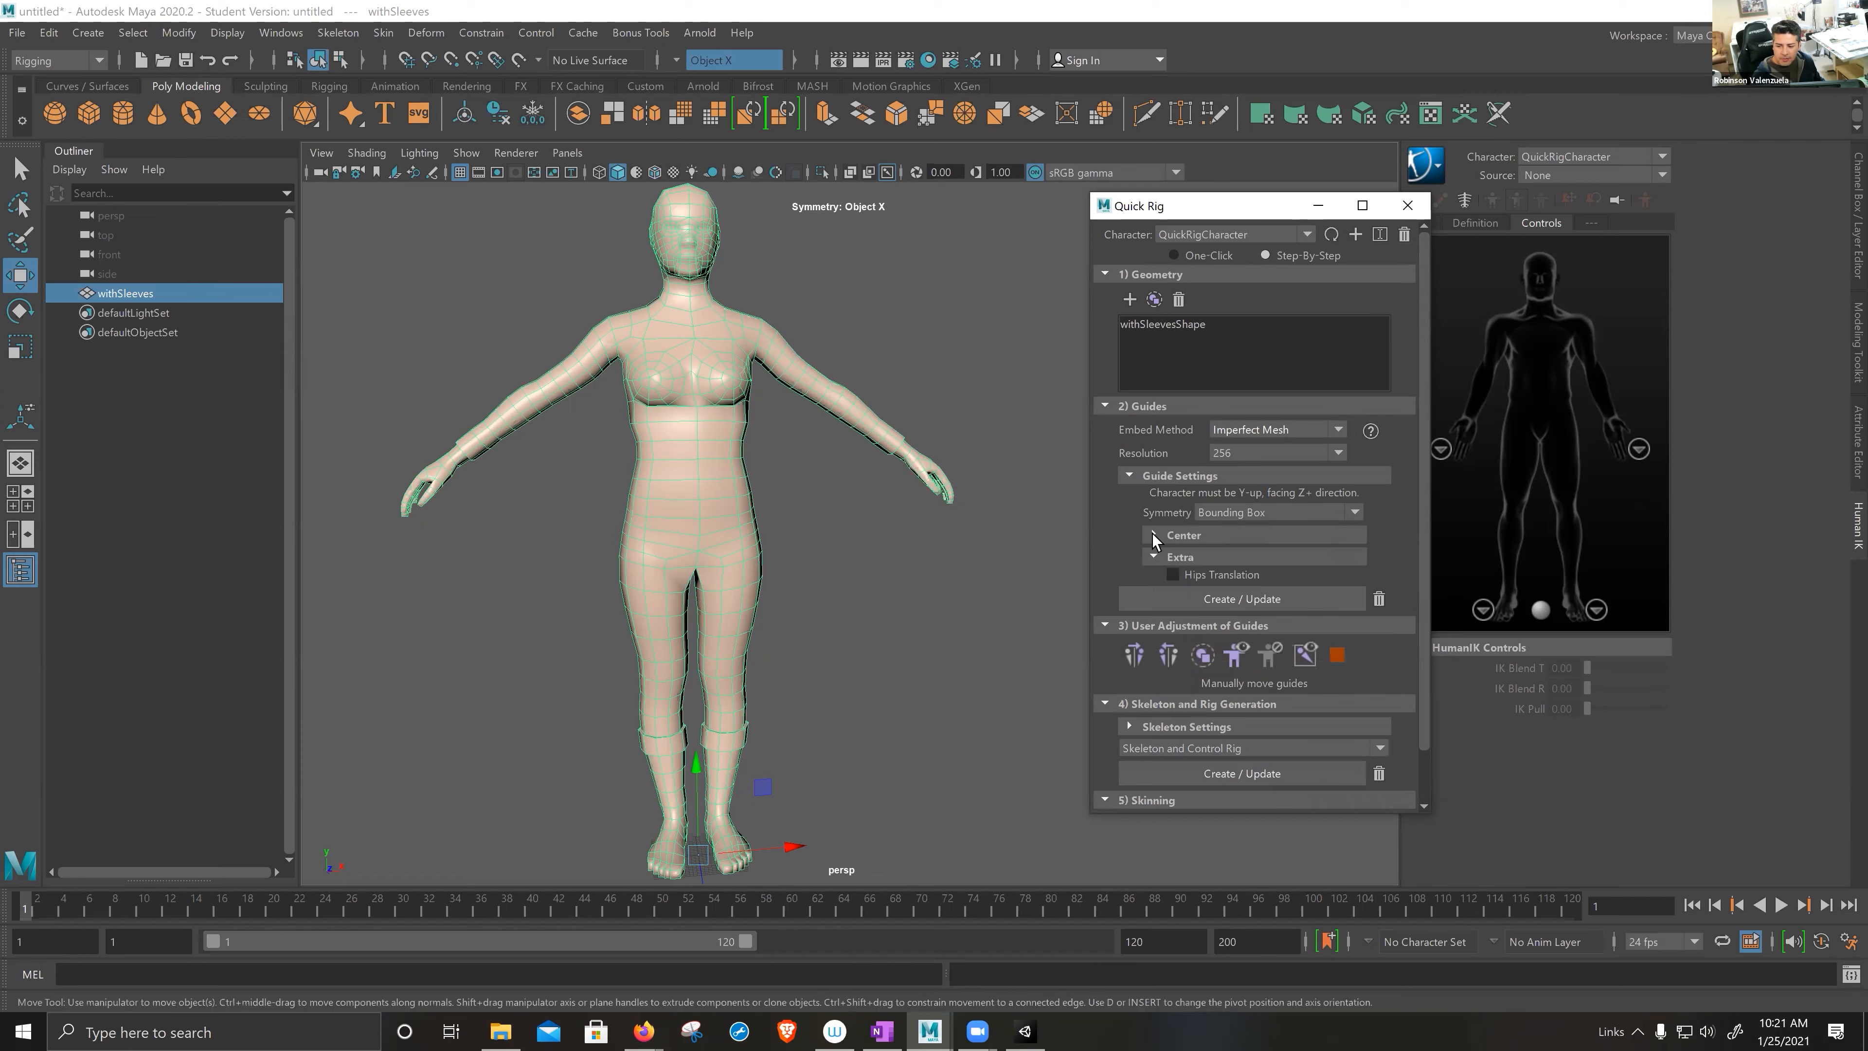
pyautogui.click(1240, 598)
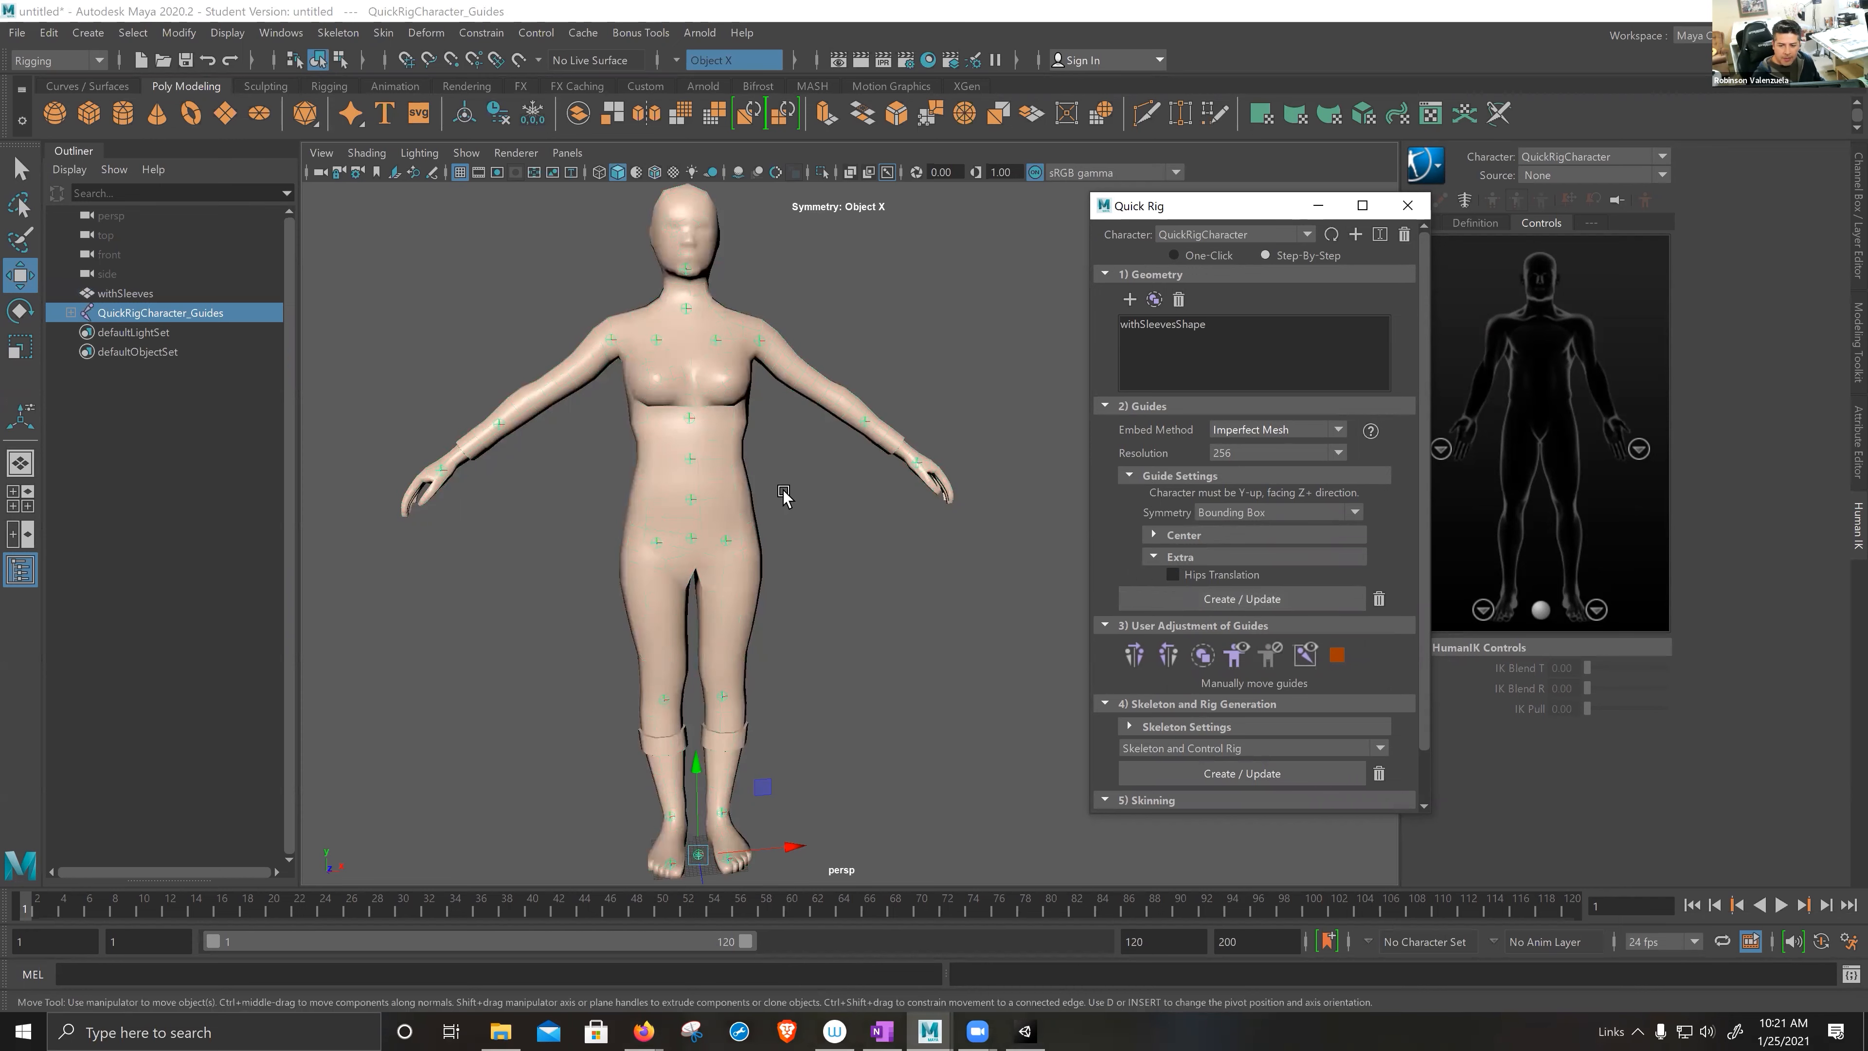
# - Inspect the guides on the body, select the left forearm guide, and move the Quick Rig window clear of the character
pyautogui.scroll(5, 783, 494)
pyautogui.scroll(6, 897, 508)
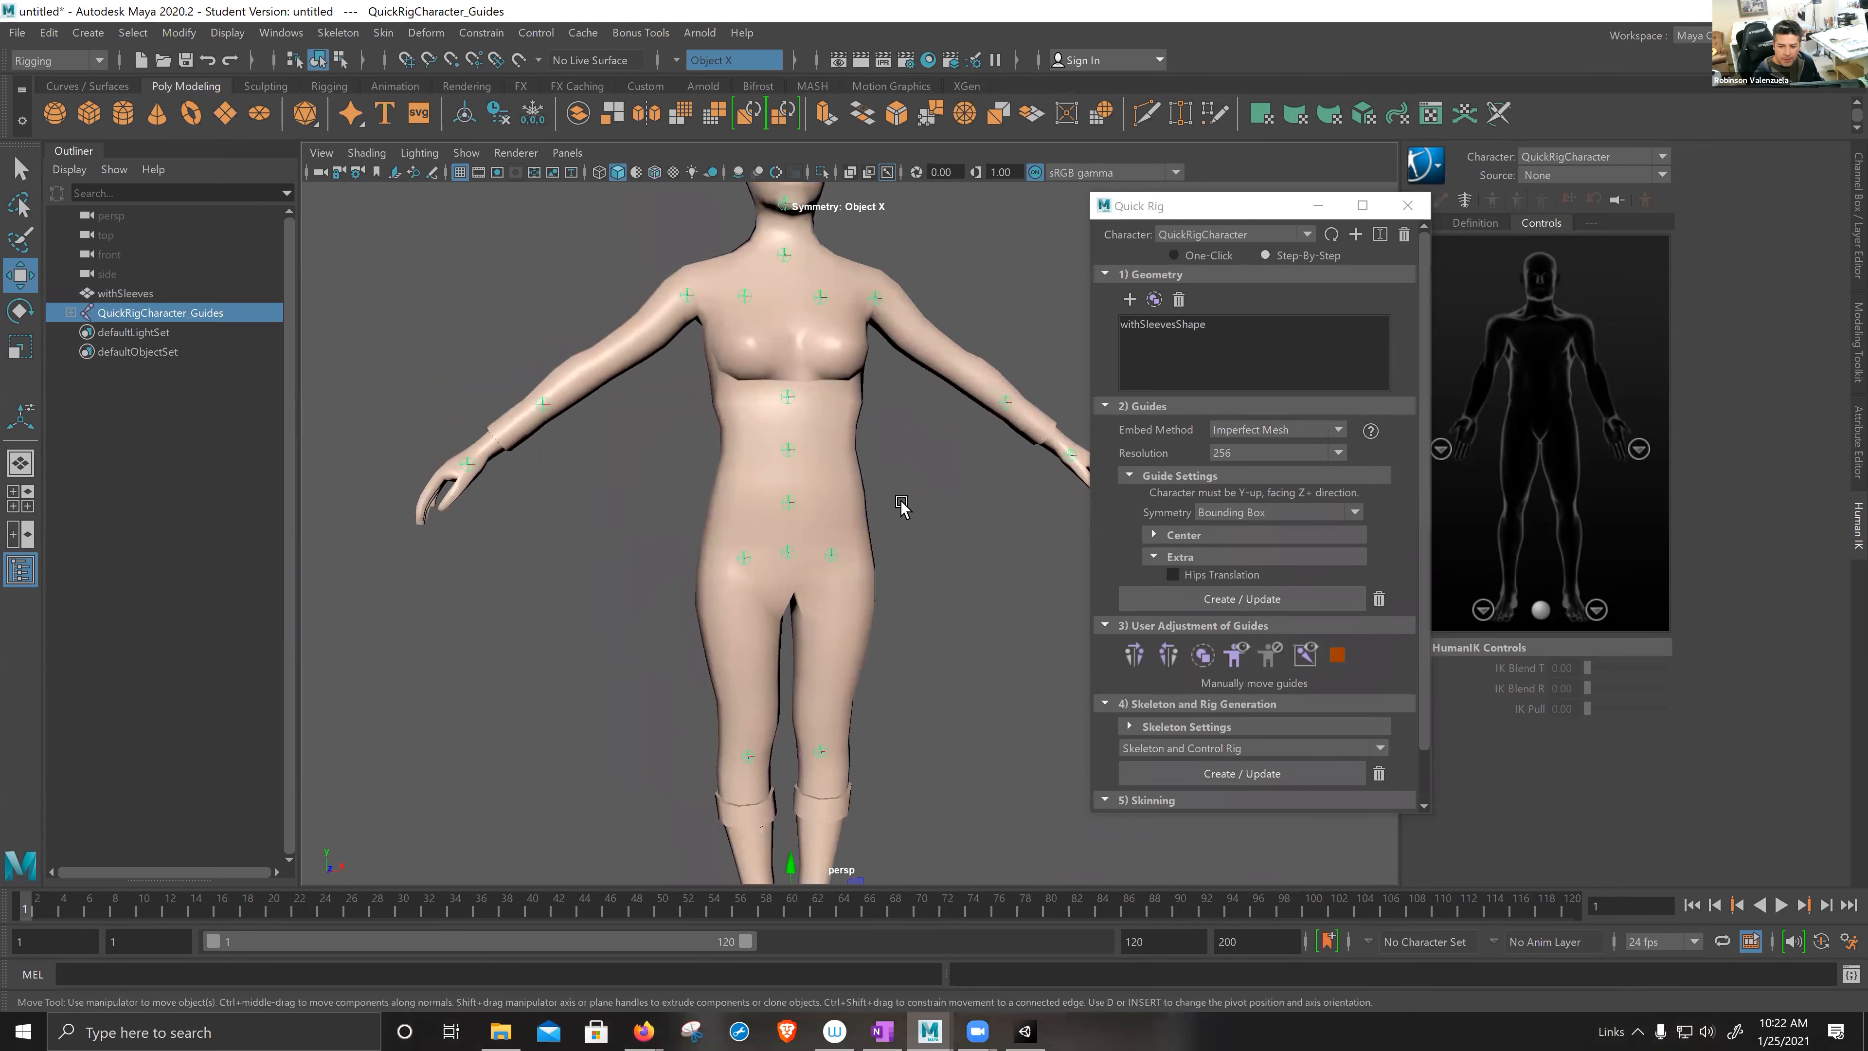
pyautogui.scroll(-10, 901, 506)
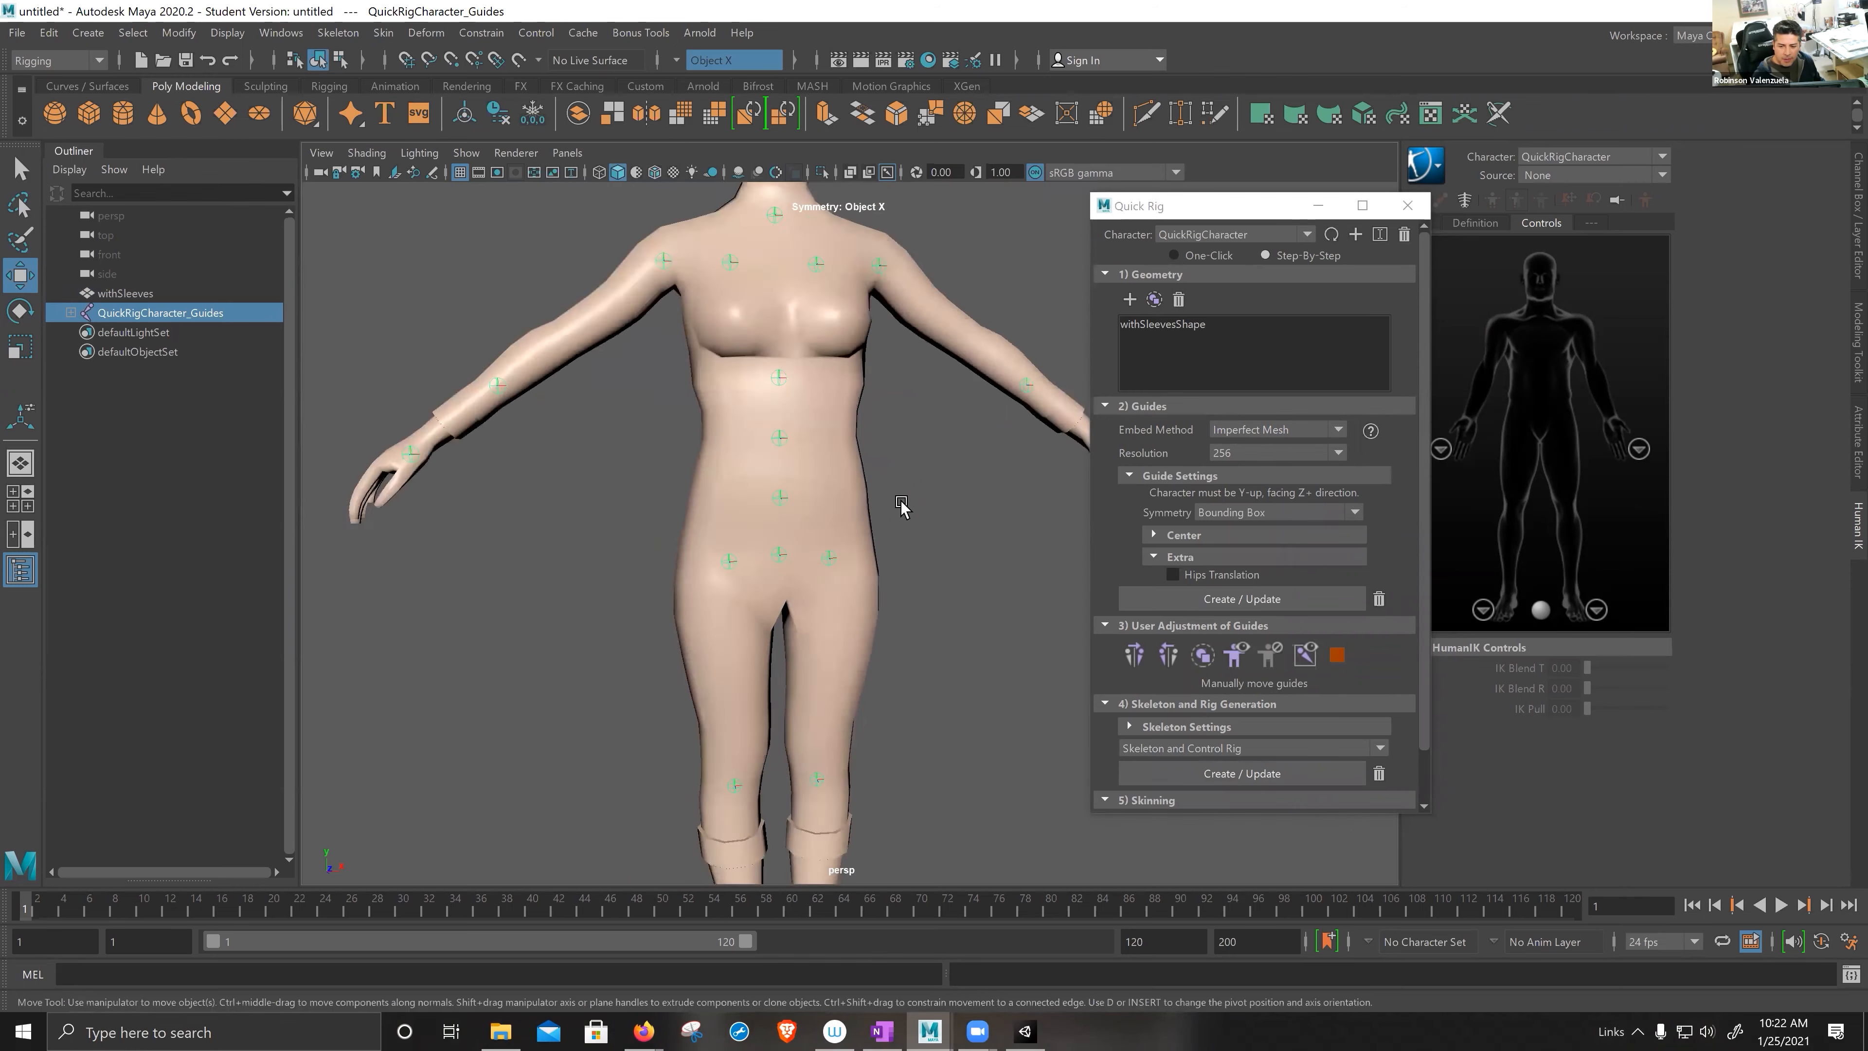
pyautogui.keyDown('alt'); pyautogui.moveTo(923, 498); pyautogui.dragTo(929, 541); pyautogui.keyUp('alt')
pyautogui.click(912, 445)
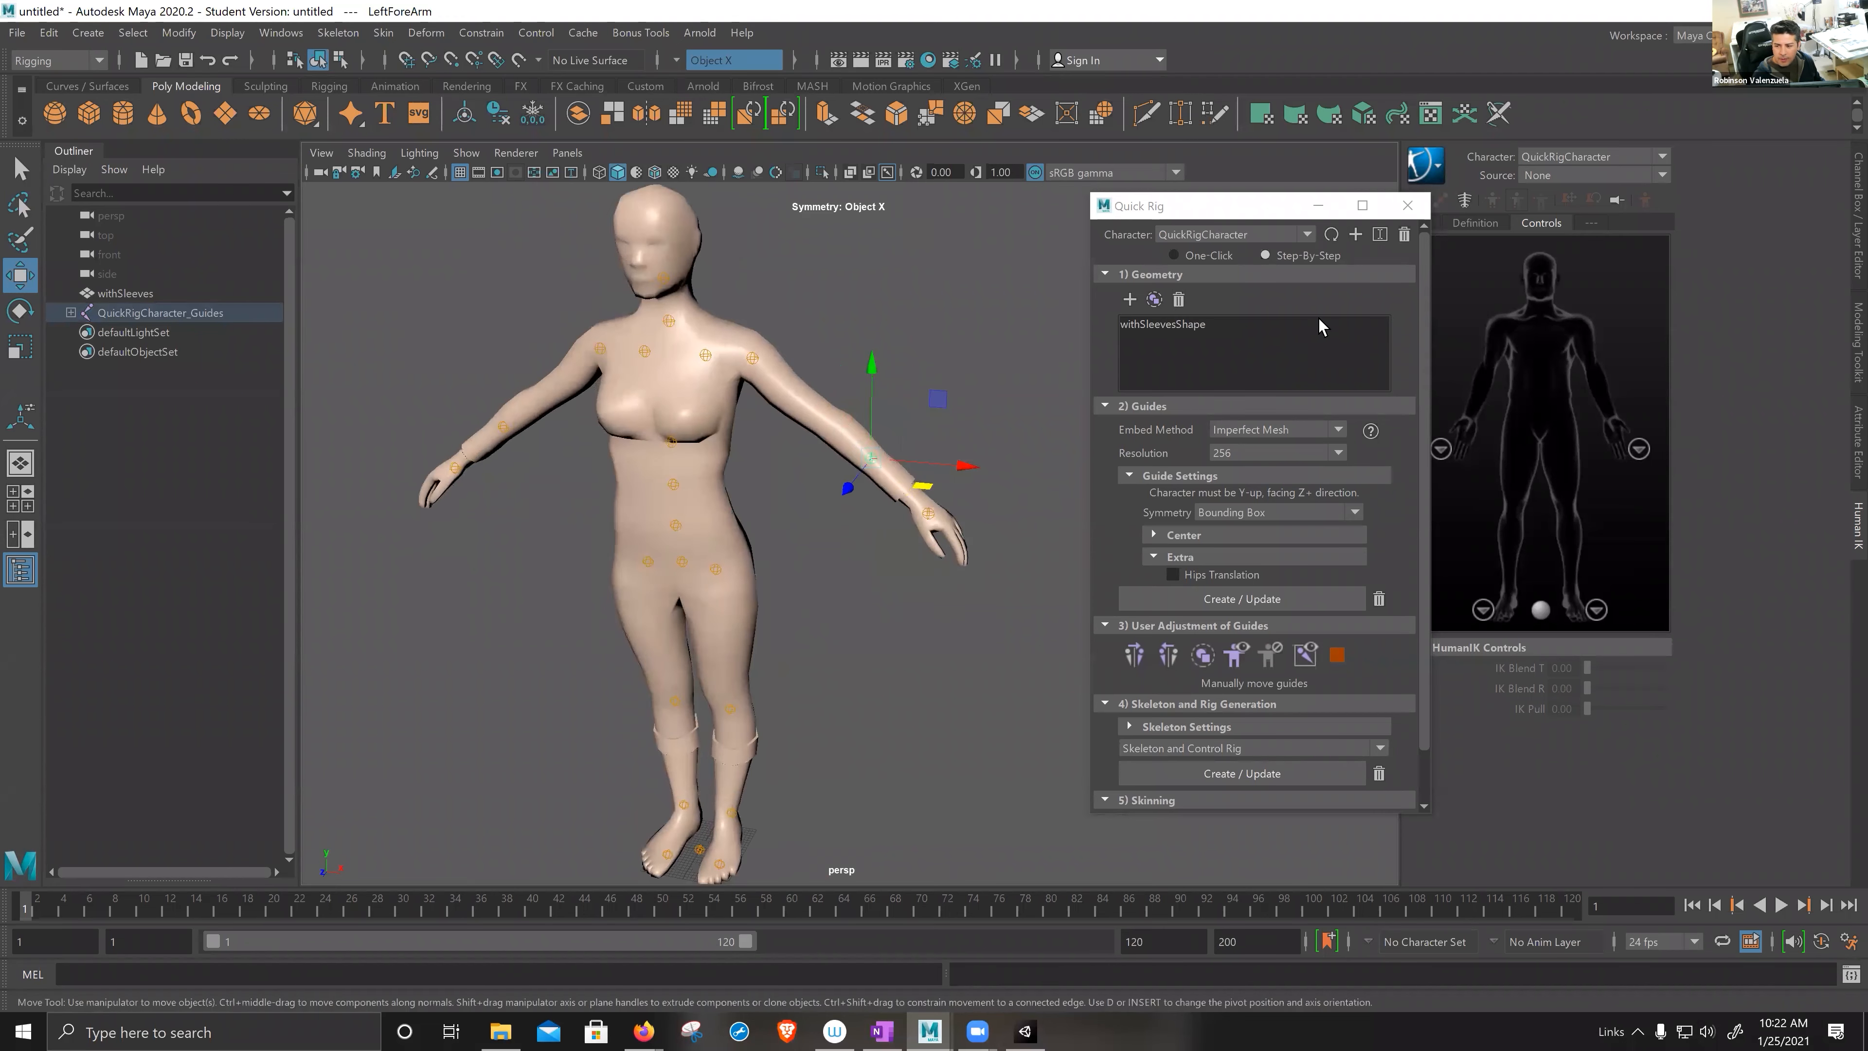
pyautogui.moveTo(1294, 210); pyautogui.dragTo(1641, 207)
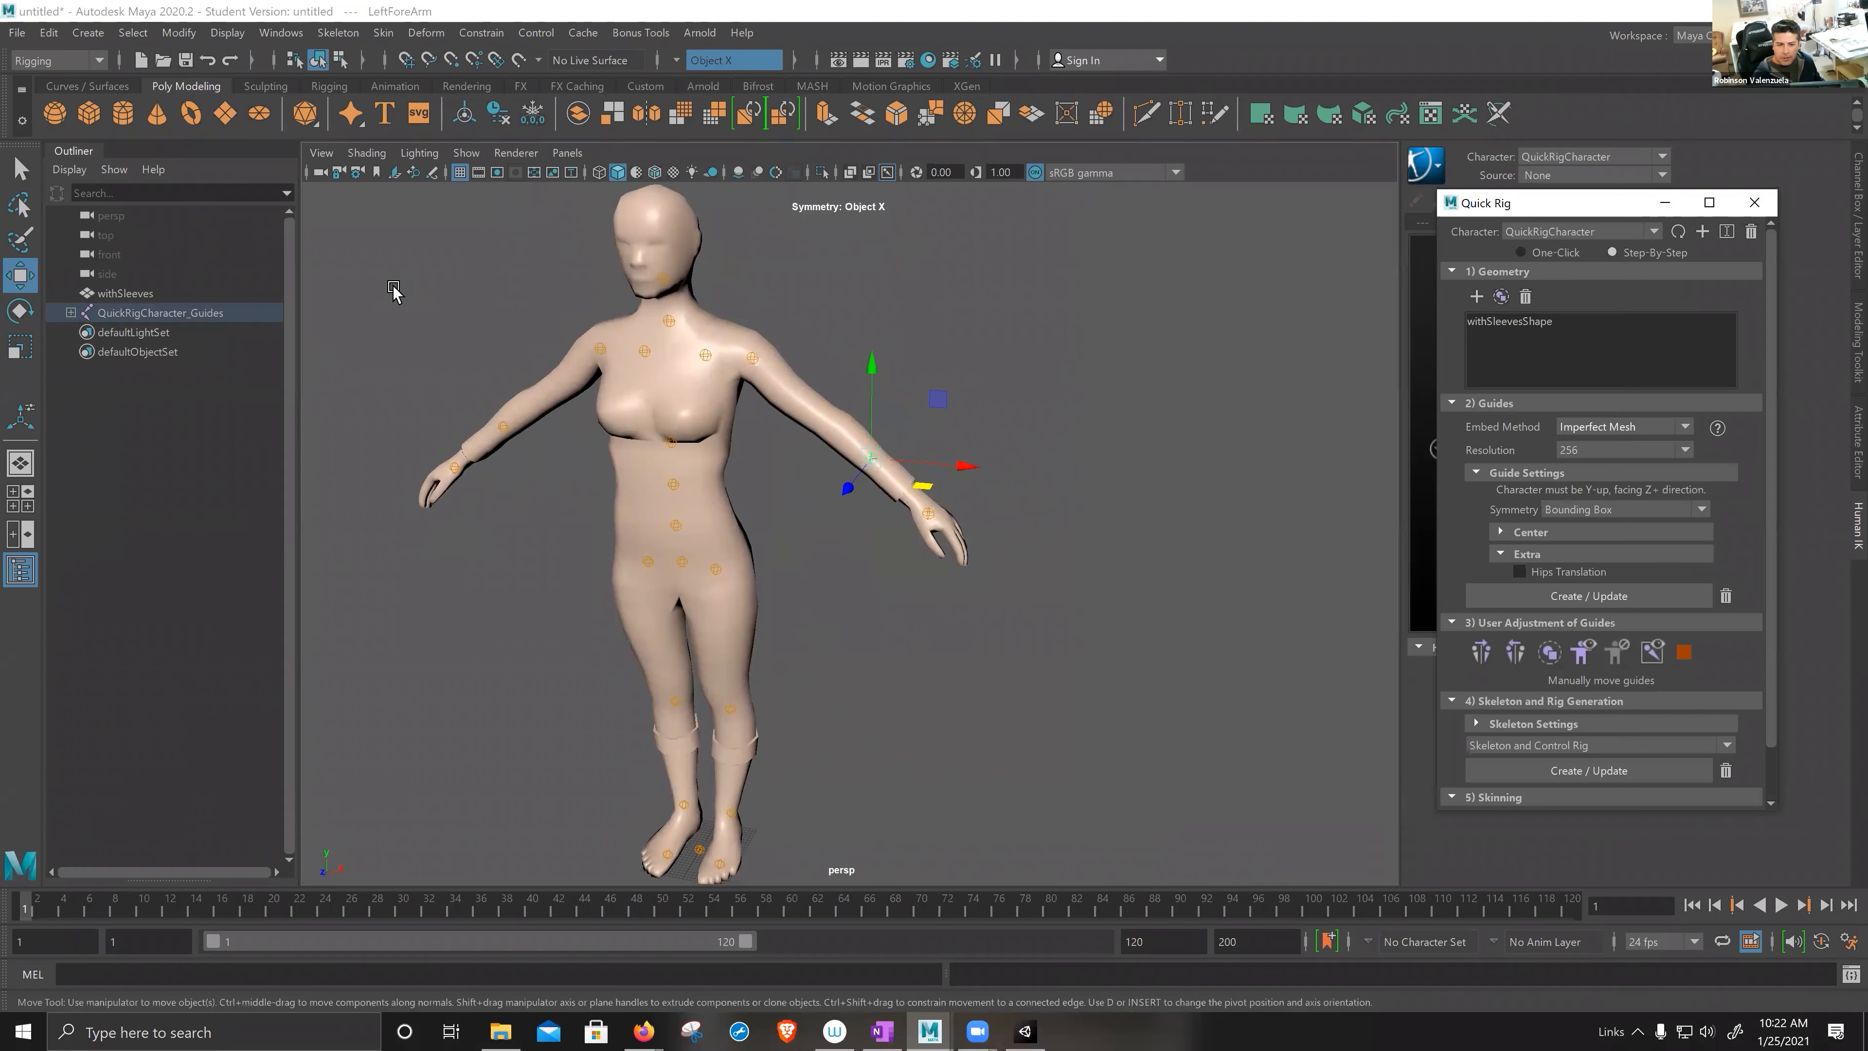
# - Show the four-view layout and frame the left forearm guide in the front and side views
pyautogui.click(20, 499)
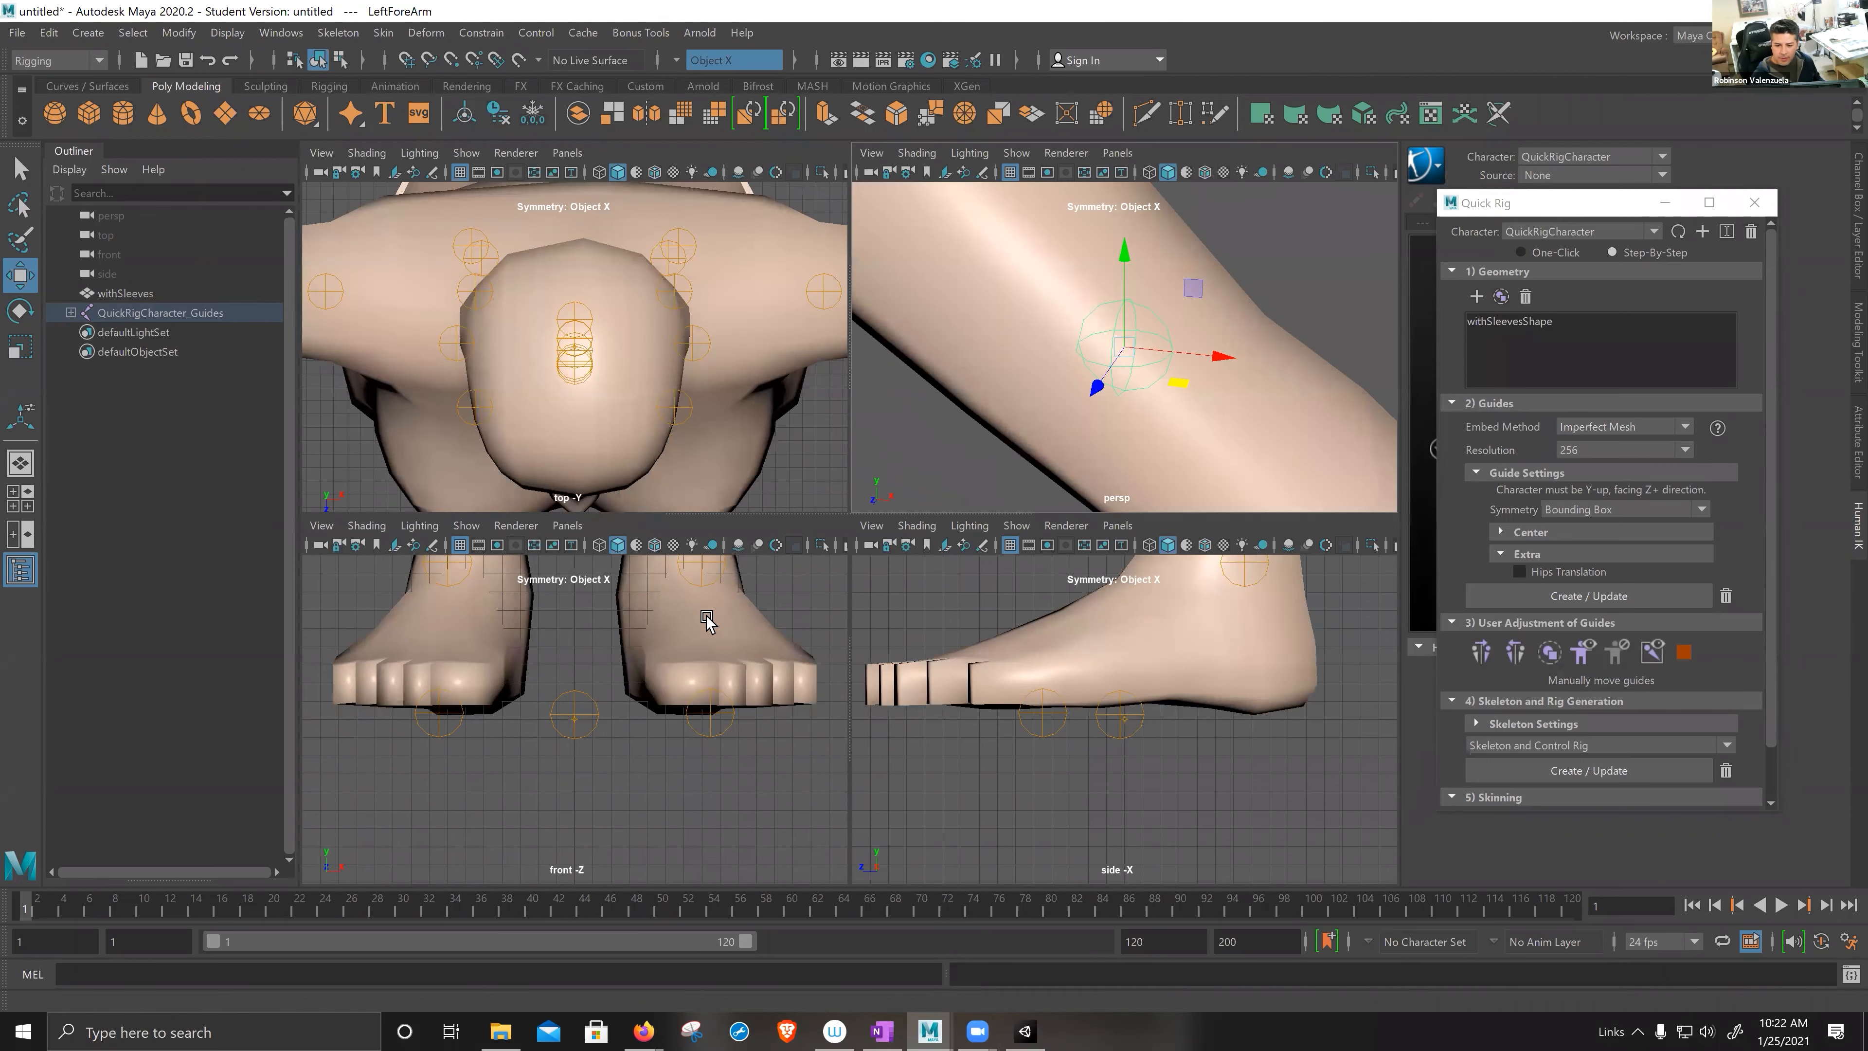
pyautogui.press('f')
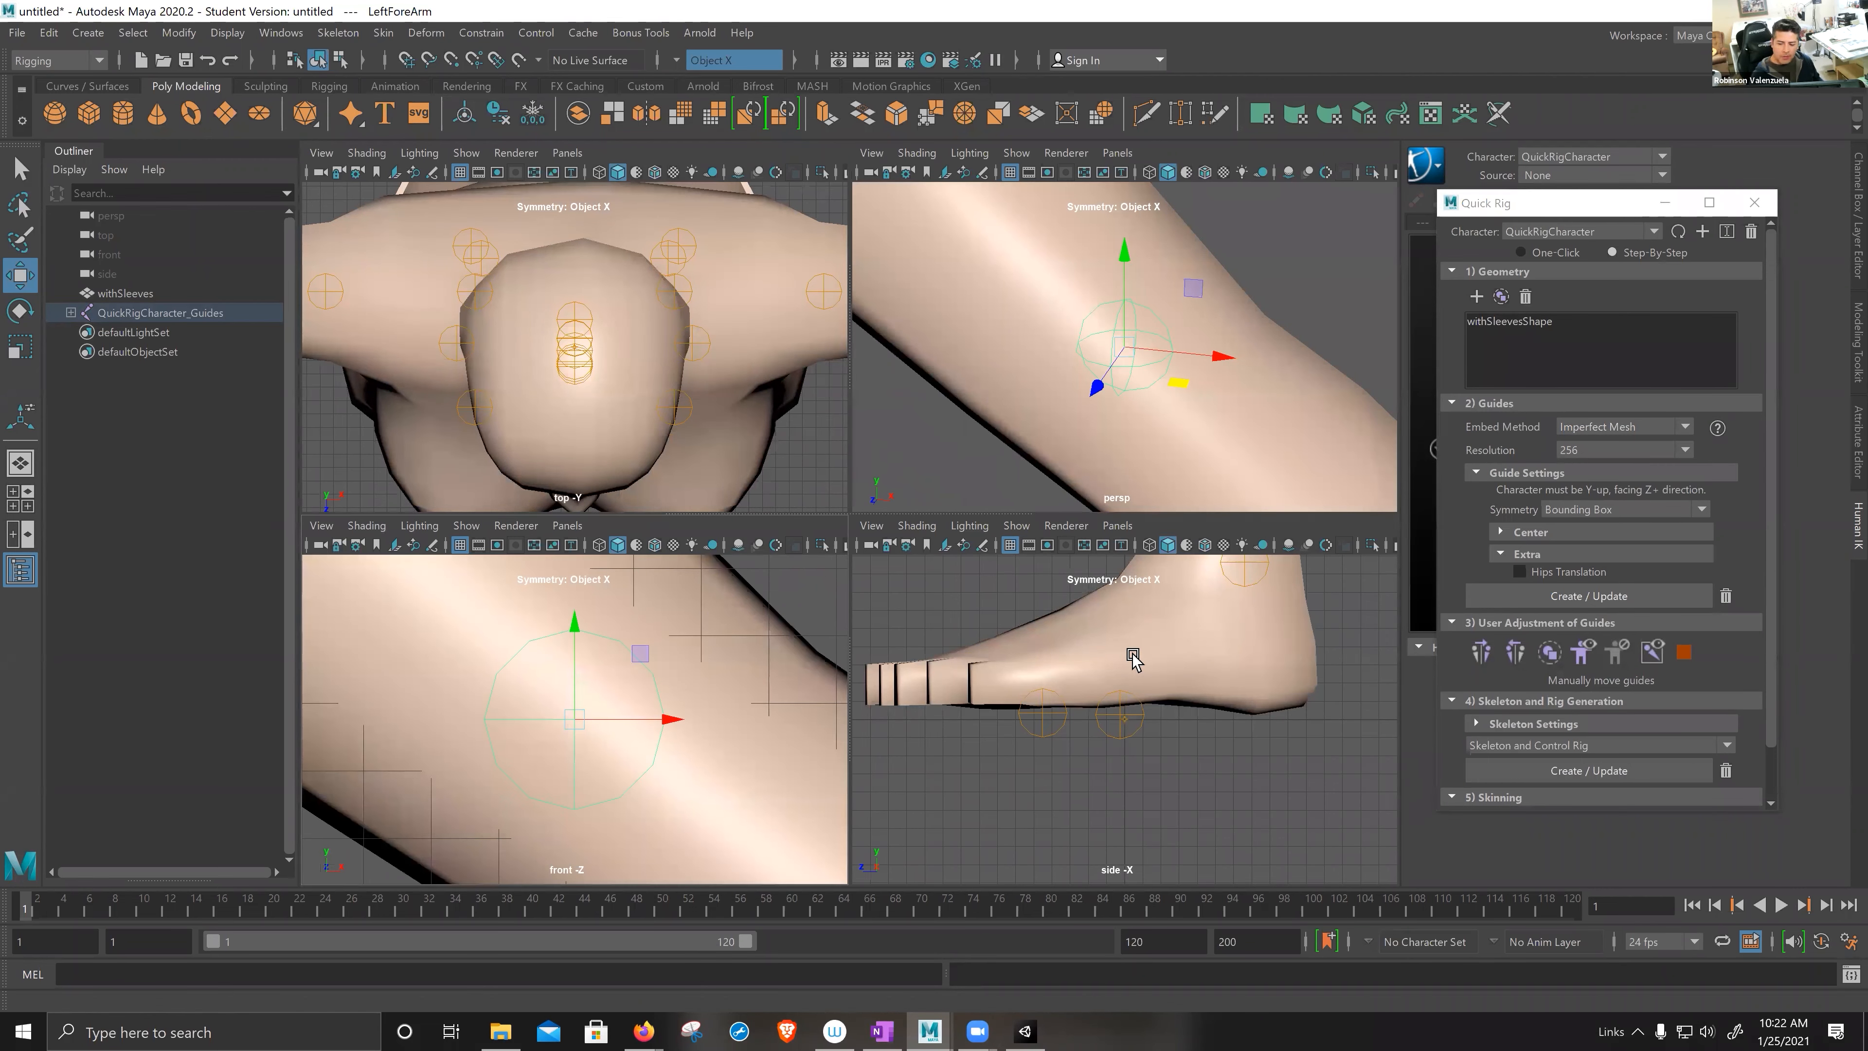
pyautogui.press('f')
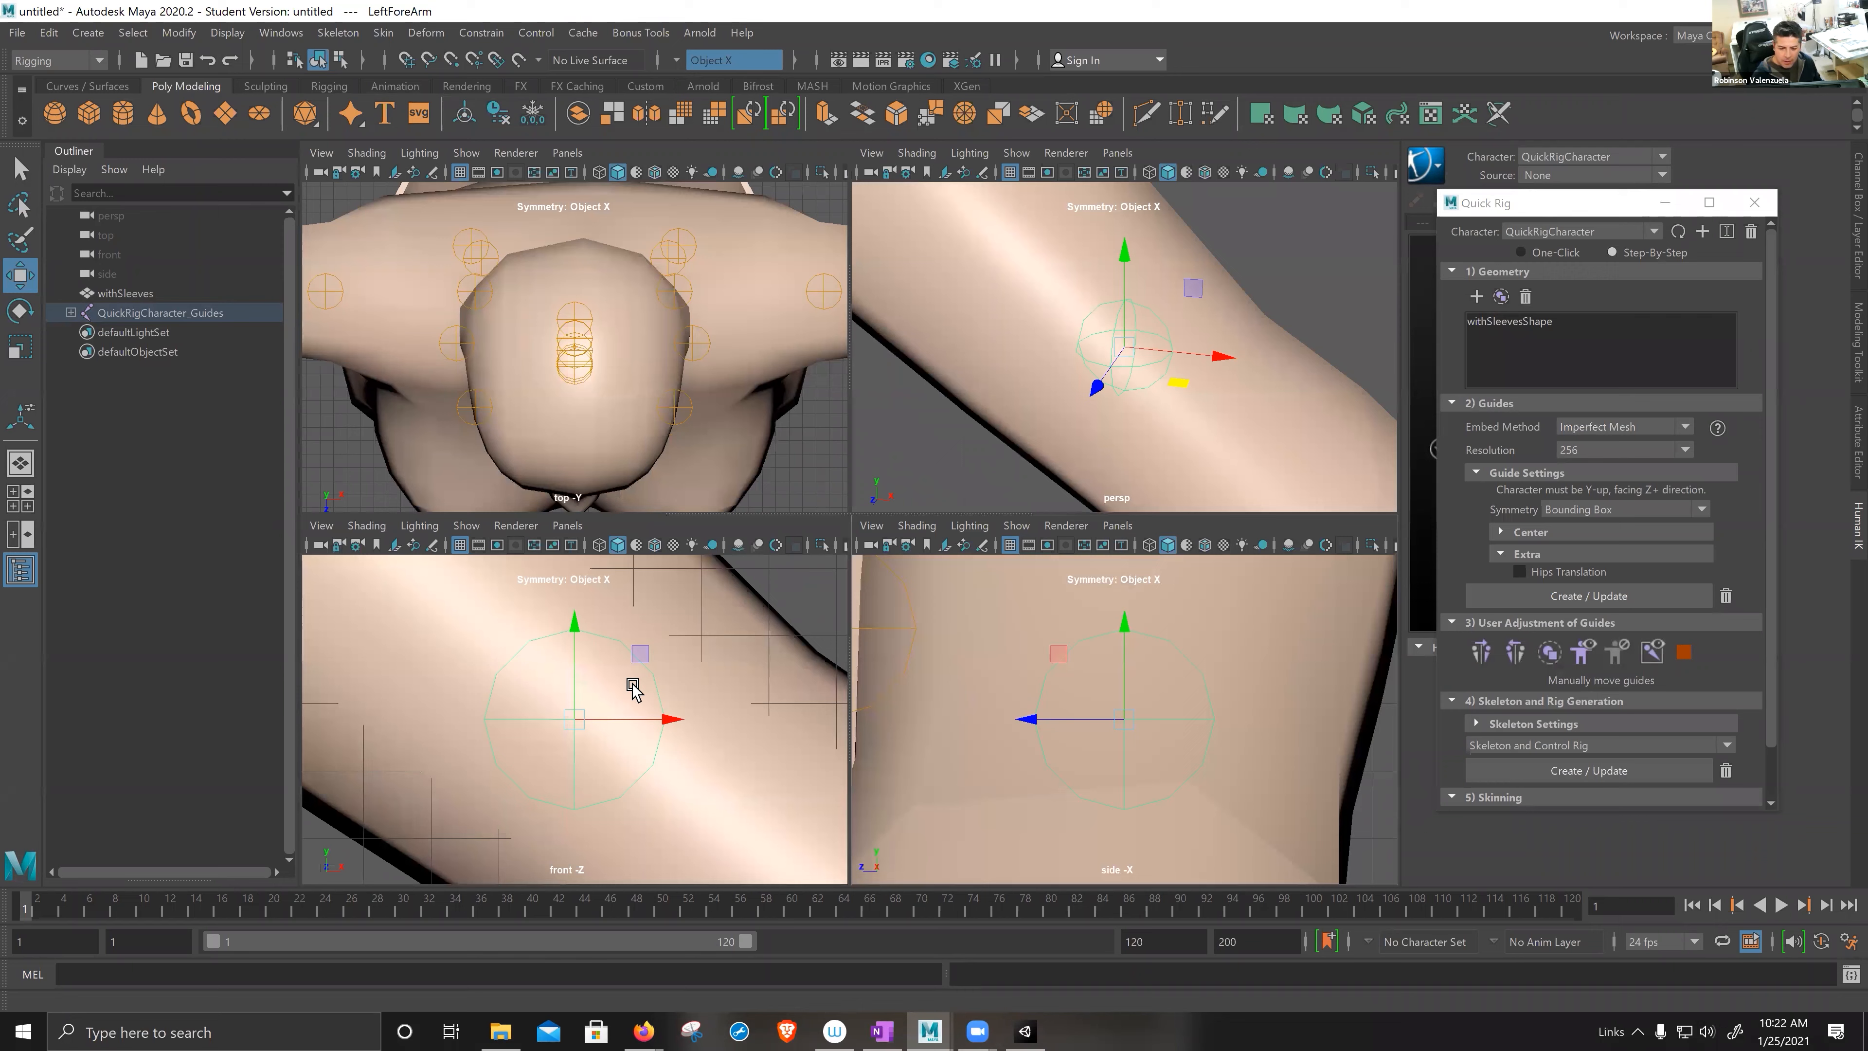
# - Move the left forearm guide up to the elbow in the front view and fine-tune its placement in the side view
pyautogui.scroll(-5, 632, 688)
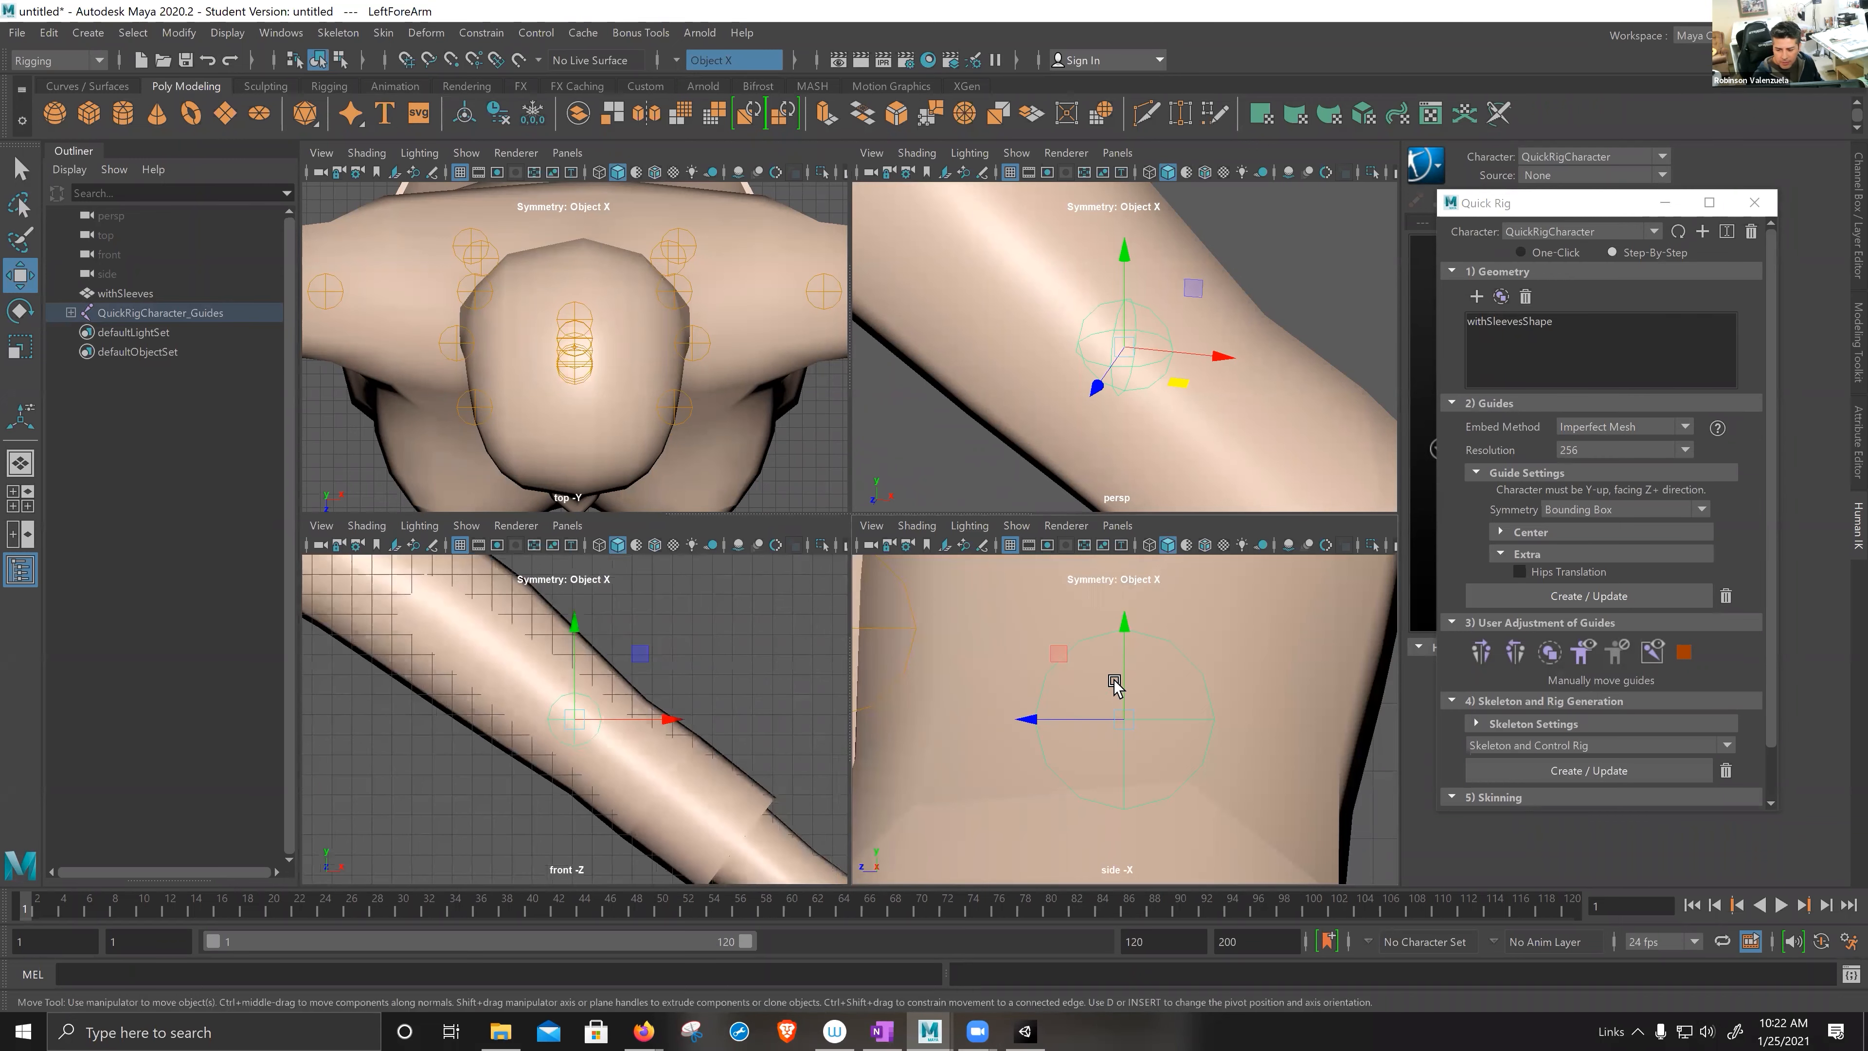
pyautogui.scroll(-5, 1114, 685)
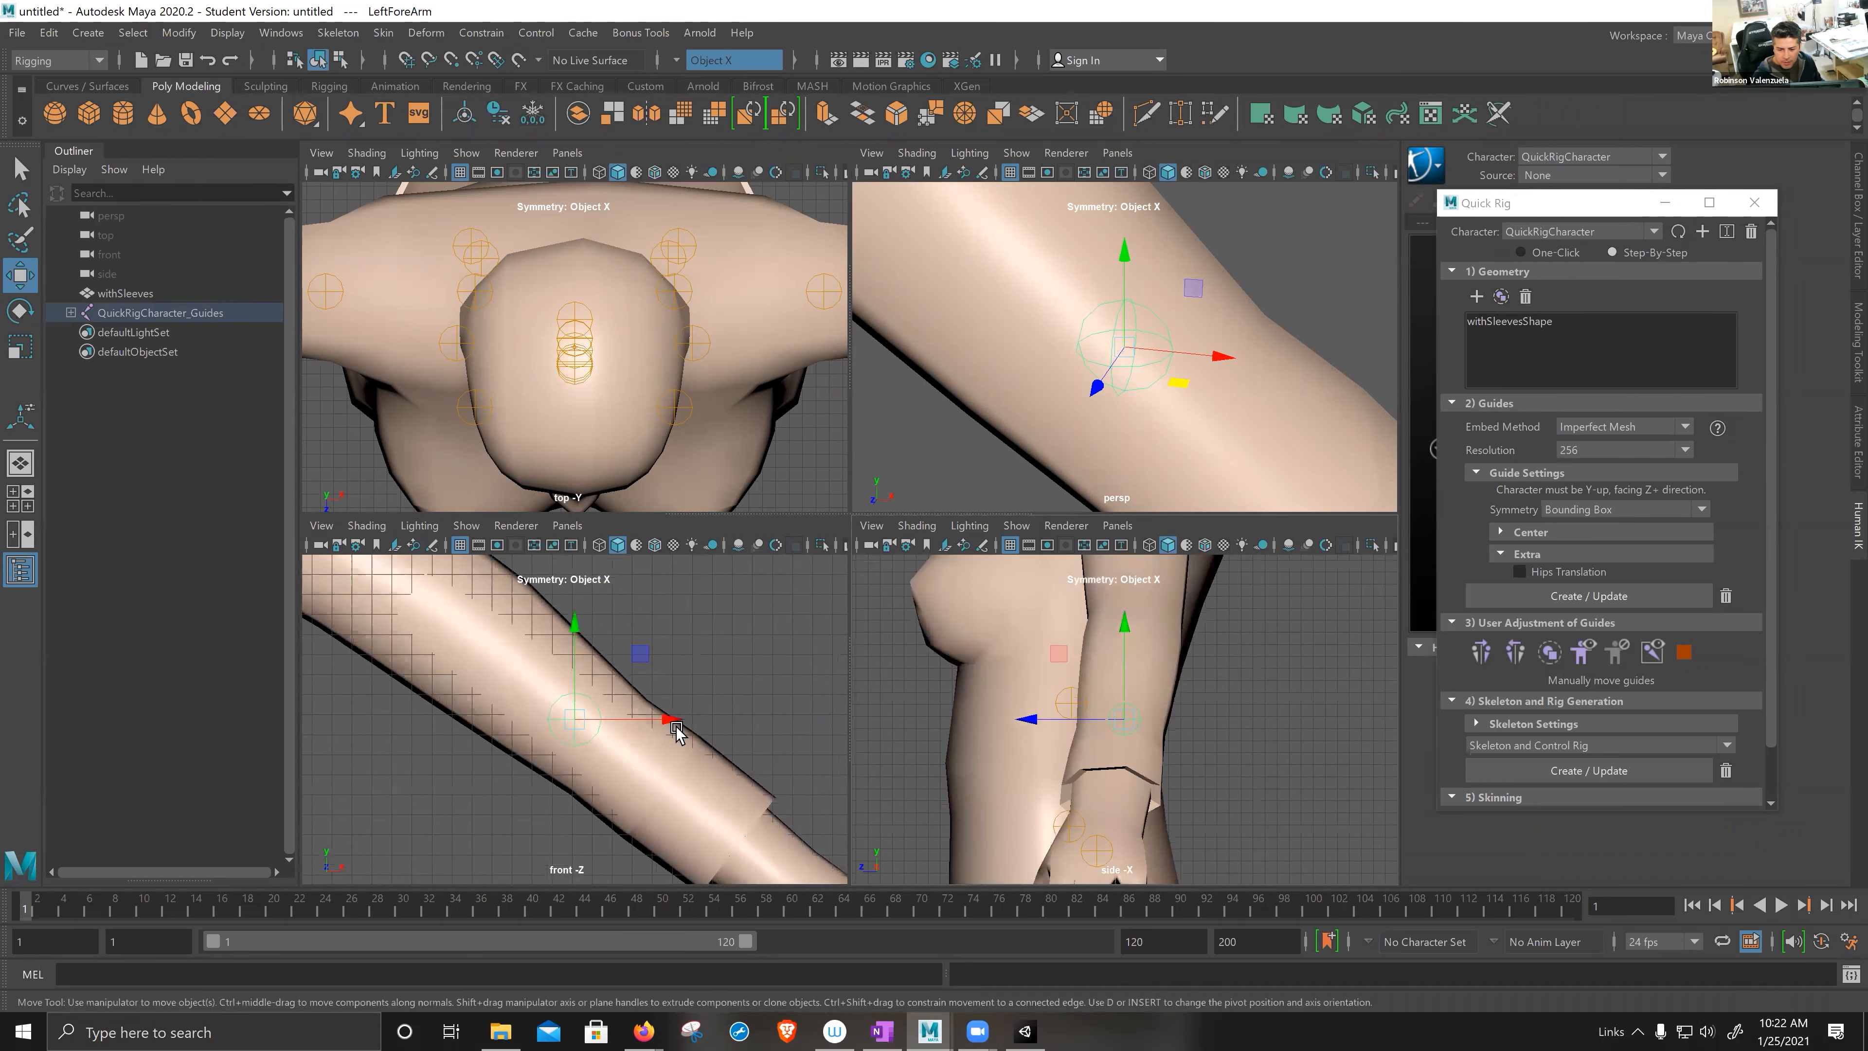
pyautogui.scroll(-3, 647, 693)
pyautogui.moveTo(640, 652); pyautogui.dragTo(496, 547)
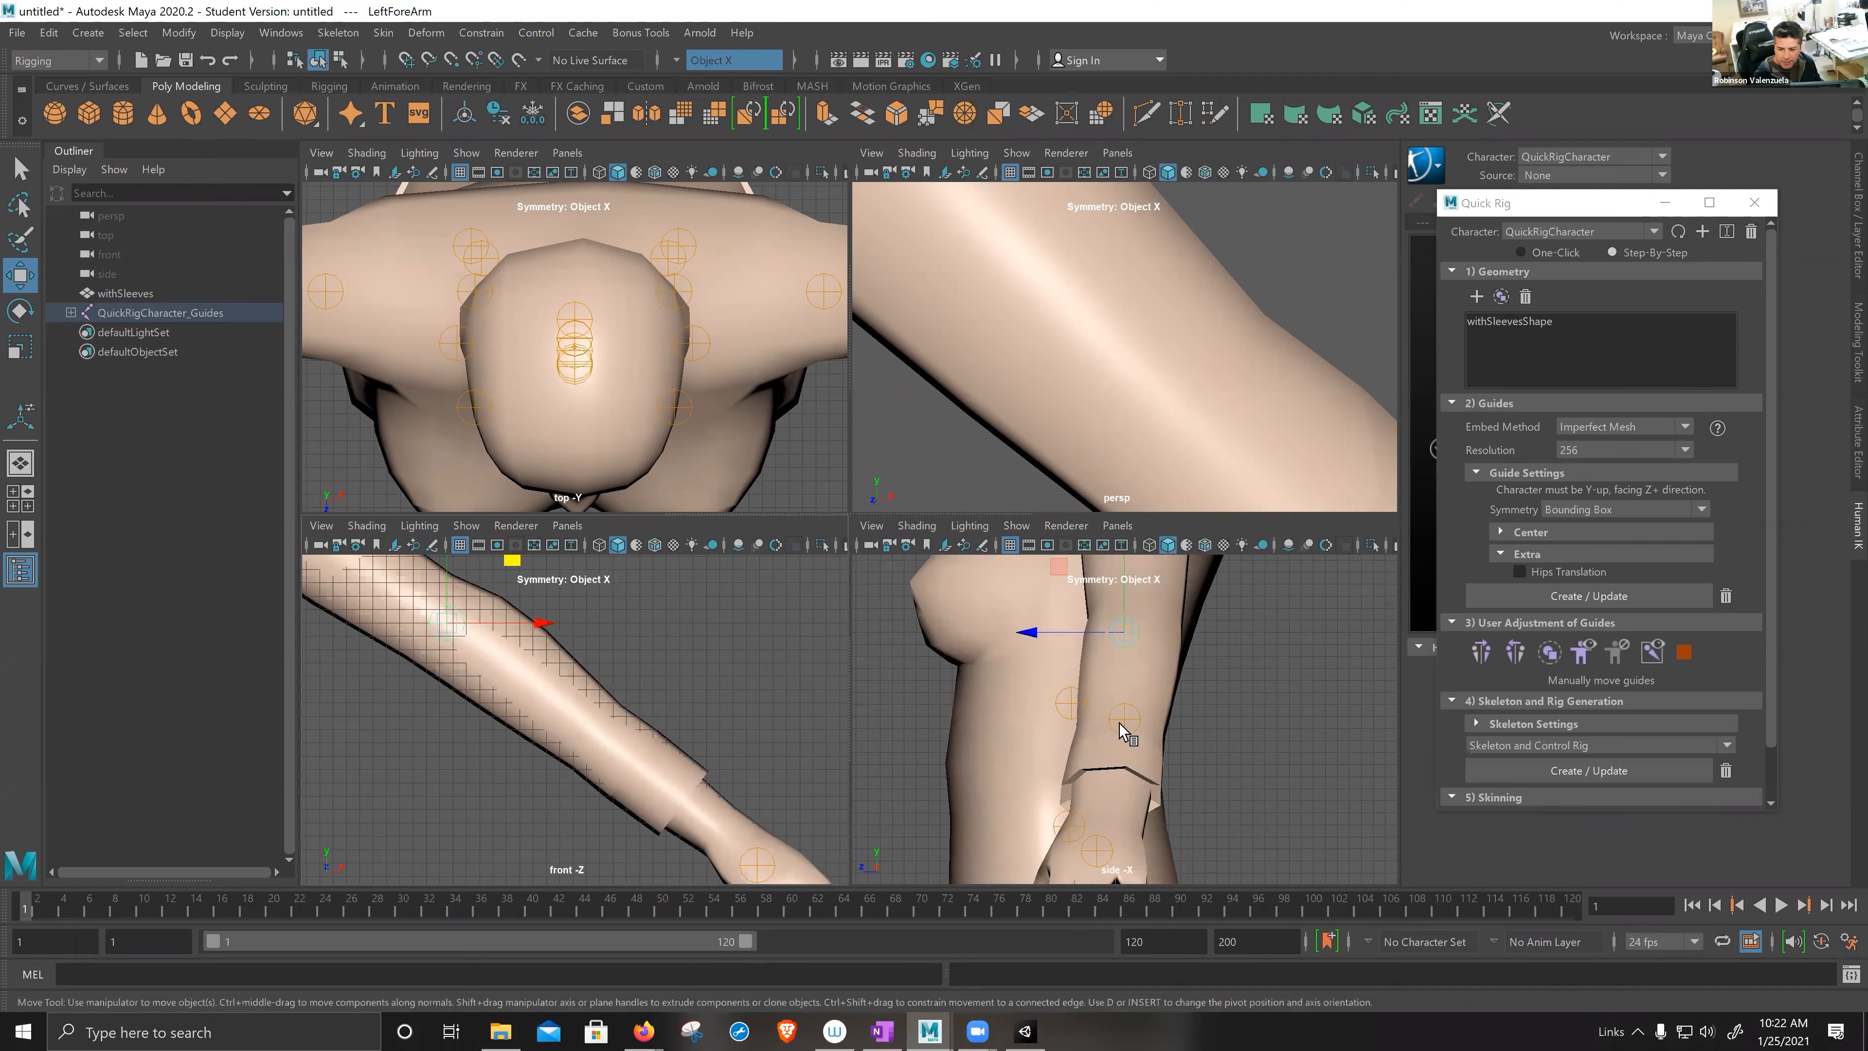
pyautogui.scroll(-4, 1211, 705)
pyautogui.moveTo(1063, 610); pyautogui.dragTo(1065, 606)
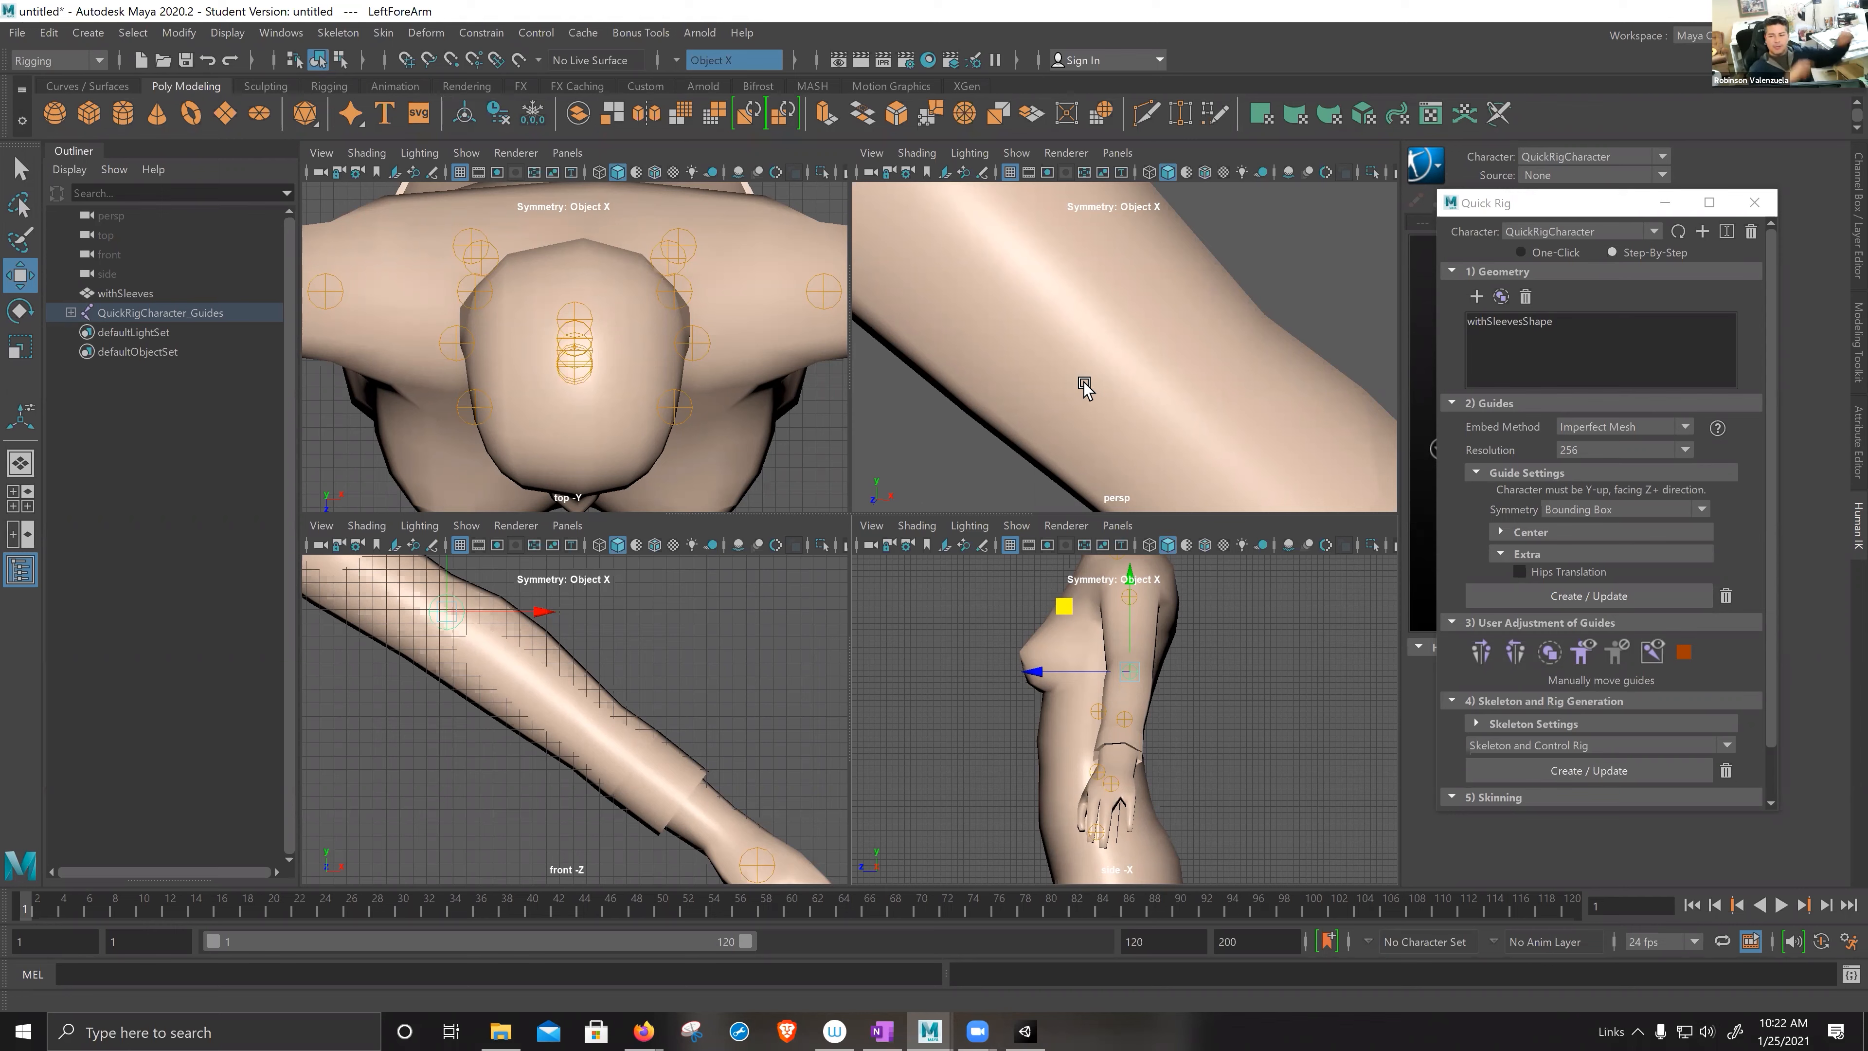
# - Switch to the single perspective view, display the character in wireframe, and examine the guides in the hips and legs
pyautogui.click(33, 473)
pyautogui.scroll(-5, 586, 508)
pyautogui.scroll(-5, 588, 508)
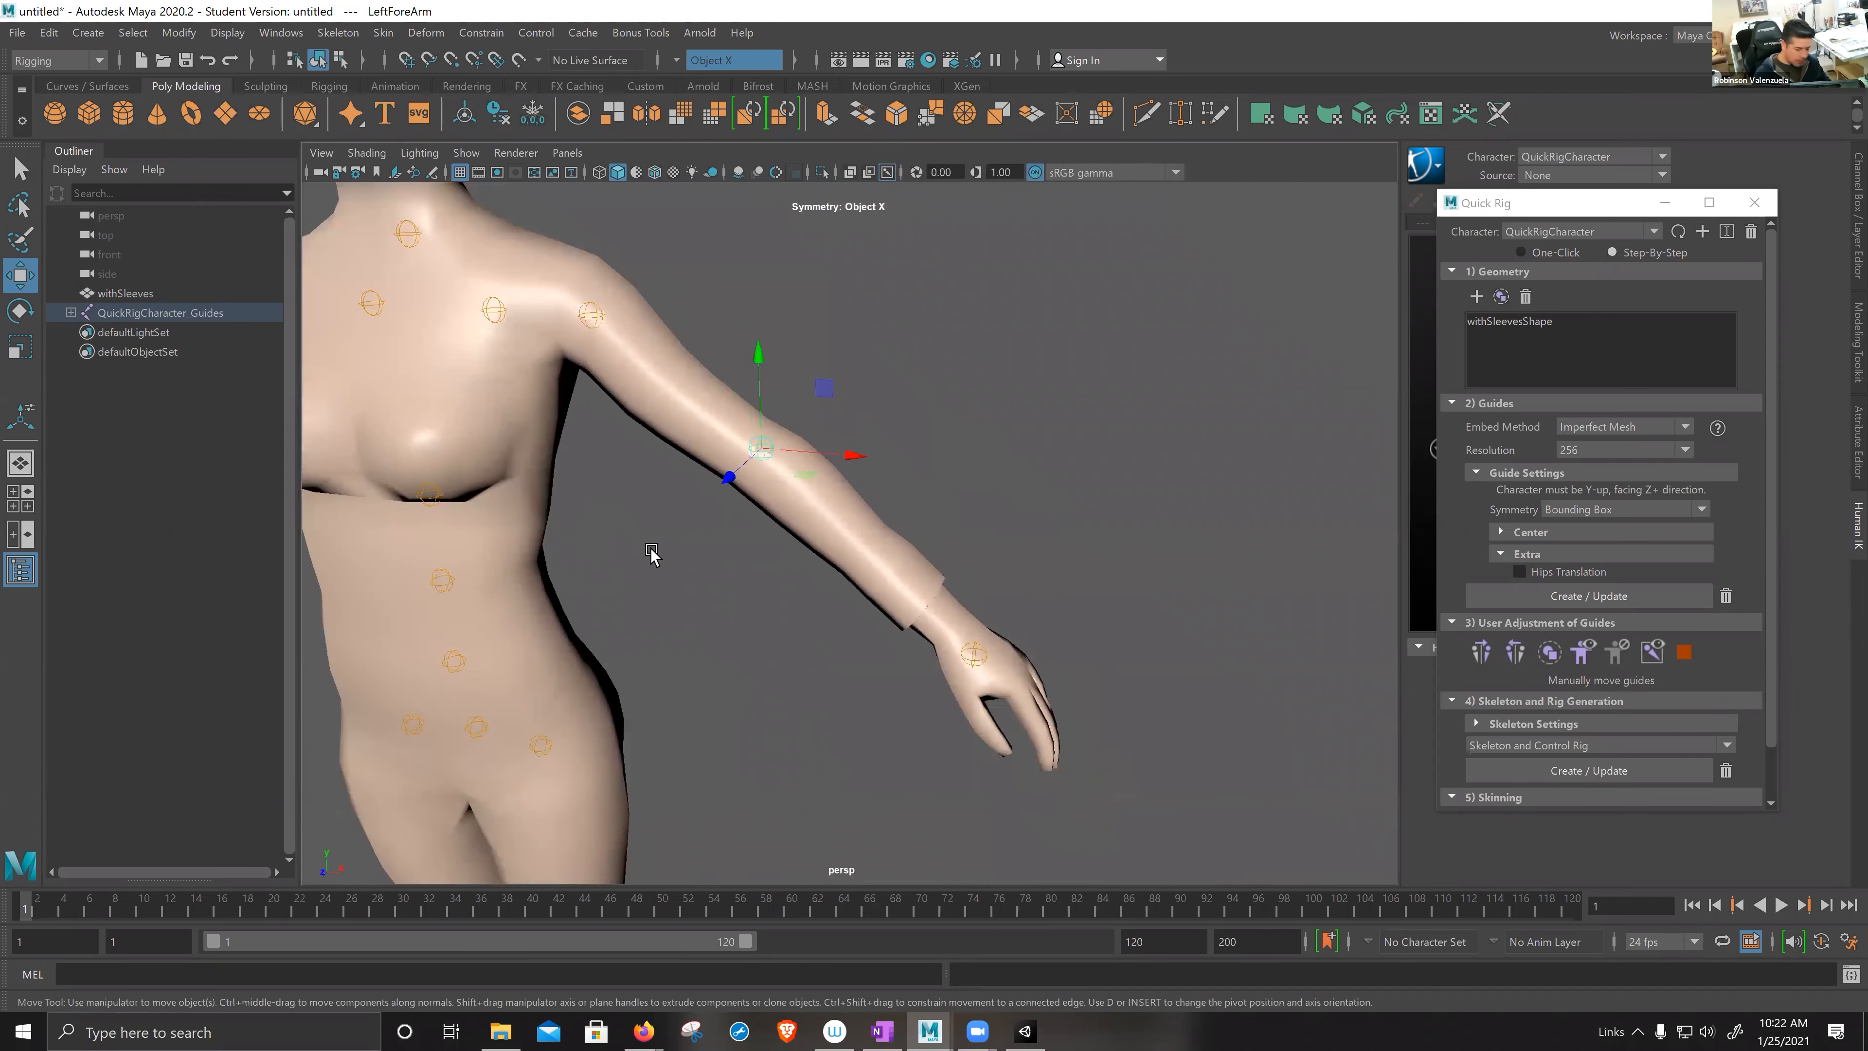
pyautogui.keyDown('alt'); pyautogui.moveTo(651, 552); pyautogui.dragTo(714, 508); pyautogui.keyUp('alt')
pyautogui.keyDown('alt'); pyautogui.moveTo(814, 566); pyautogui.dragTo(884, 345, button='middle'); pyautogui.keyUp('alt')
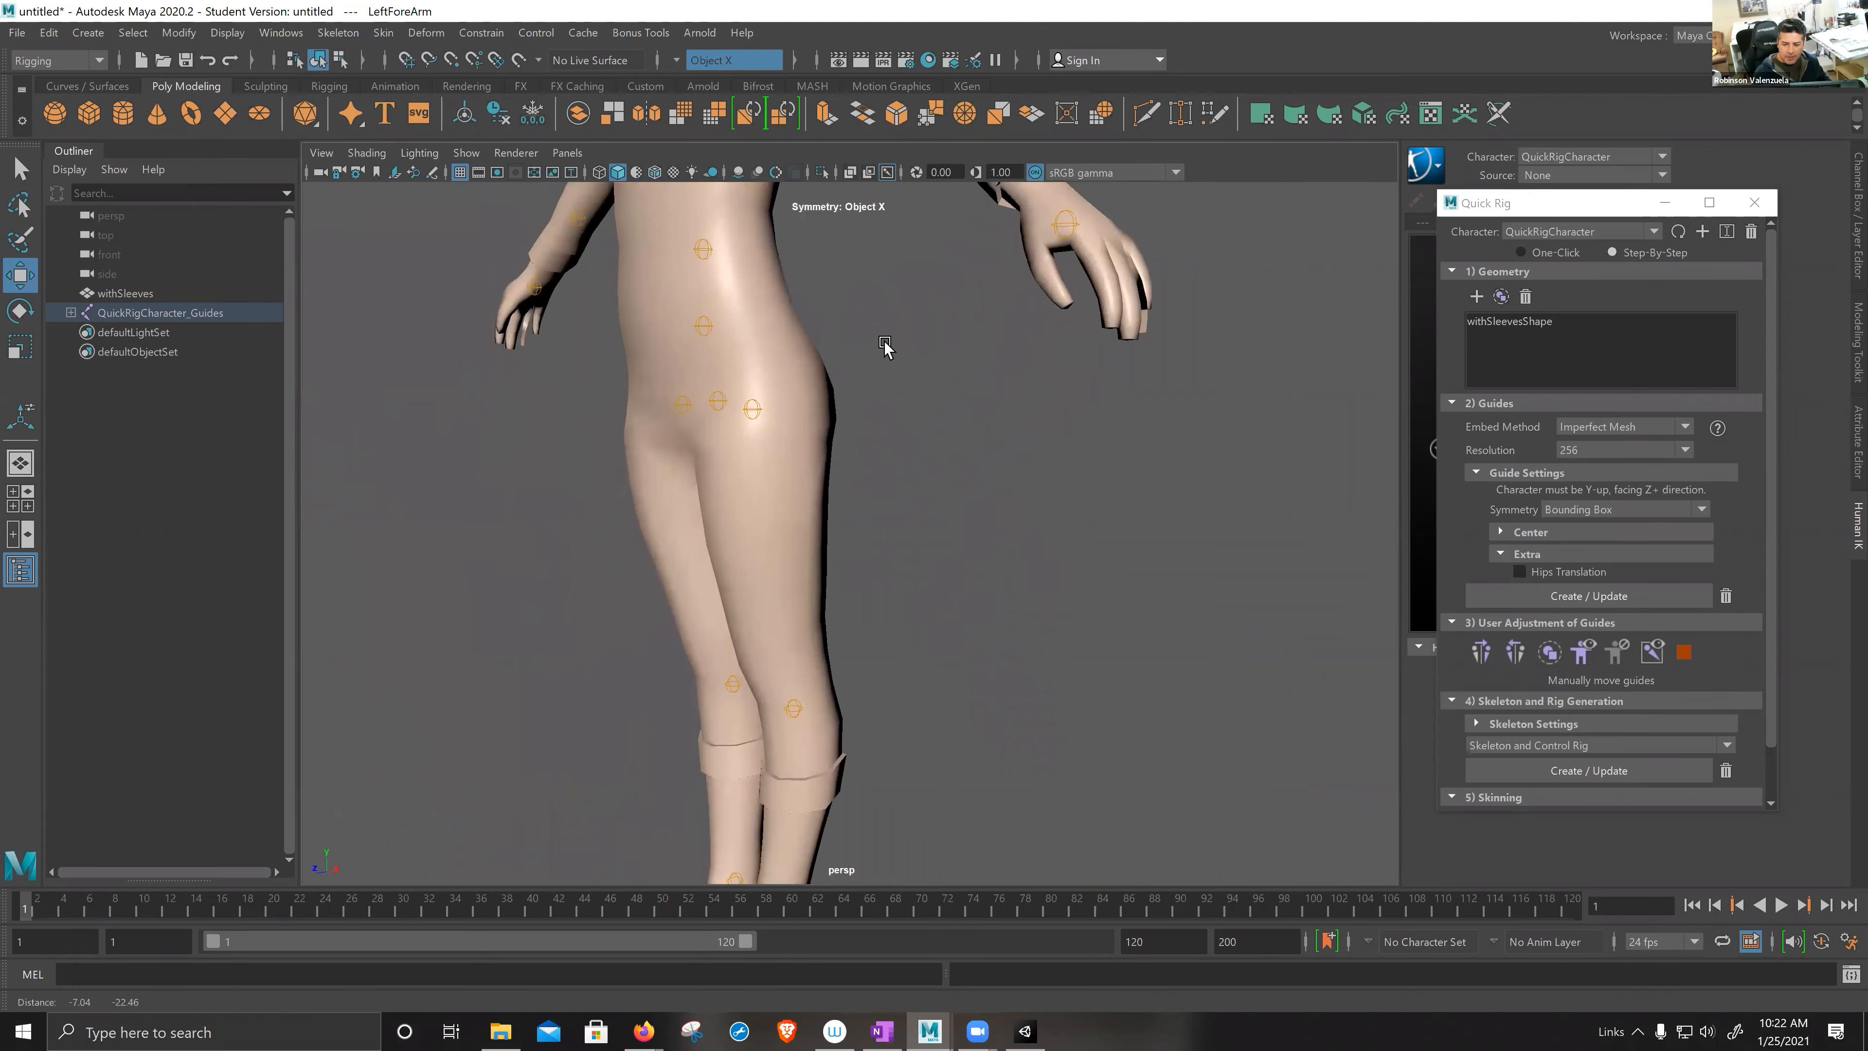
pyautogui.keyDown('alt'); pyautogui.moveTo(904, 494); pyautogui.dragTo(888, 477); pyautogui.keyUp('alt')
pyautogui.keyDown('alt'); pyautogui.moveTo(953, 540); pyautogui.dragTo(911, 476, button='middle'); pyautogui.keyUp('alt')
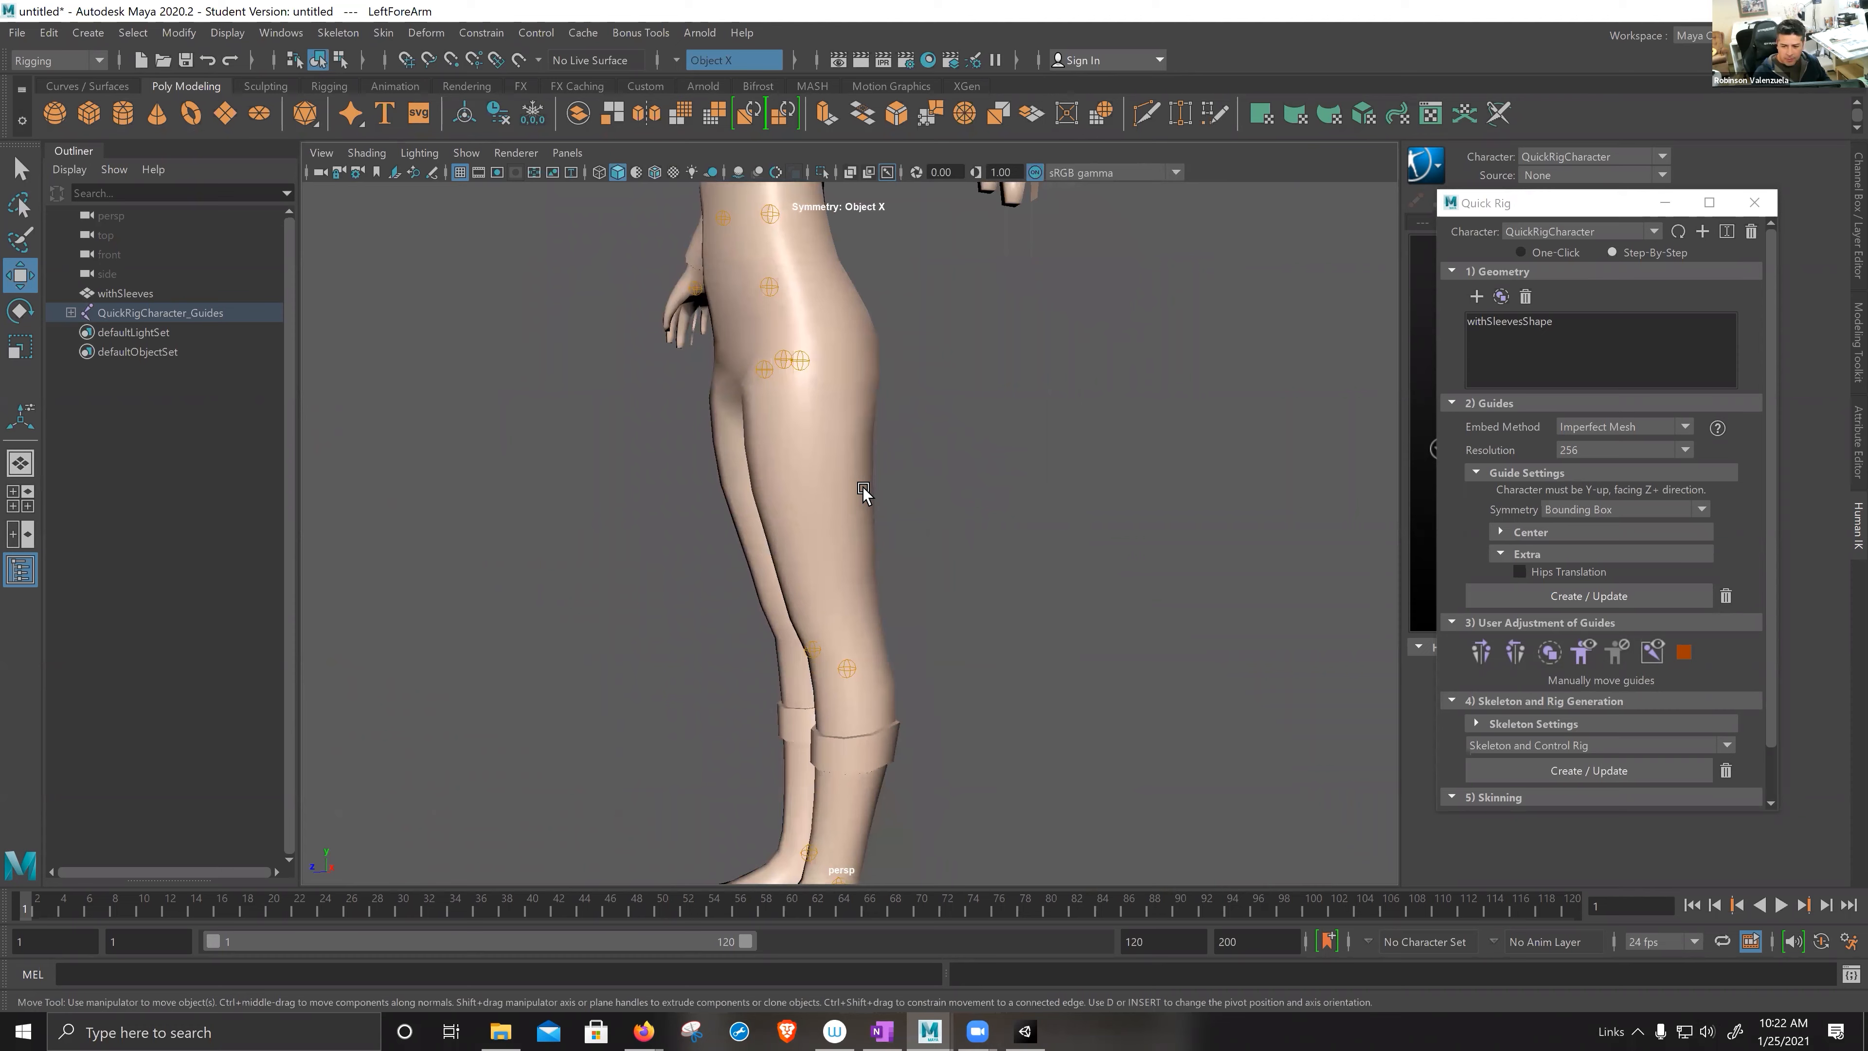
pyautogui.press('4')
pyautogui.keyDown('alt'); pyautogui.moveTo(904, 641); pyautogui.dragTo(992, 431); pyautogui.keyUp('alt')
pyautogui.keyDown('alt'); pyautogui.moveTo(1052, 464); pyautogui.dragTo(1097, 469, button='middle'); pyautogui.keyUp('alt')
pyautogui.keyDown('alt'); pyautogui.moveTo(1095, 469); pyautogui.dragTo(1108, 508); pyautogui.keyUp('alt')
pyautogui.moveTo(1108, 508)
pyautogui.keyDown('alt'); pyautogui.mouseDown(button='middle')
pyautogui.moveTo(1088, 431)
pyautogui.moveTo(1081, 491)
pyautogui.moveTo(1102, 523)
pyautogui.mouseUp(button='middle'); pyautogui.keyUp('alt')
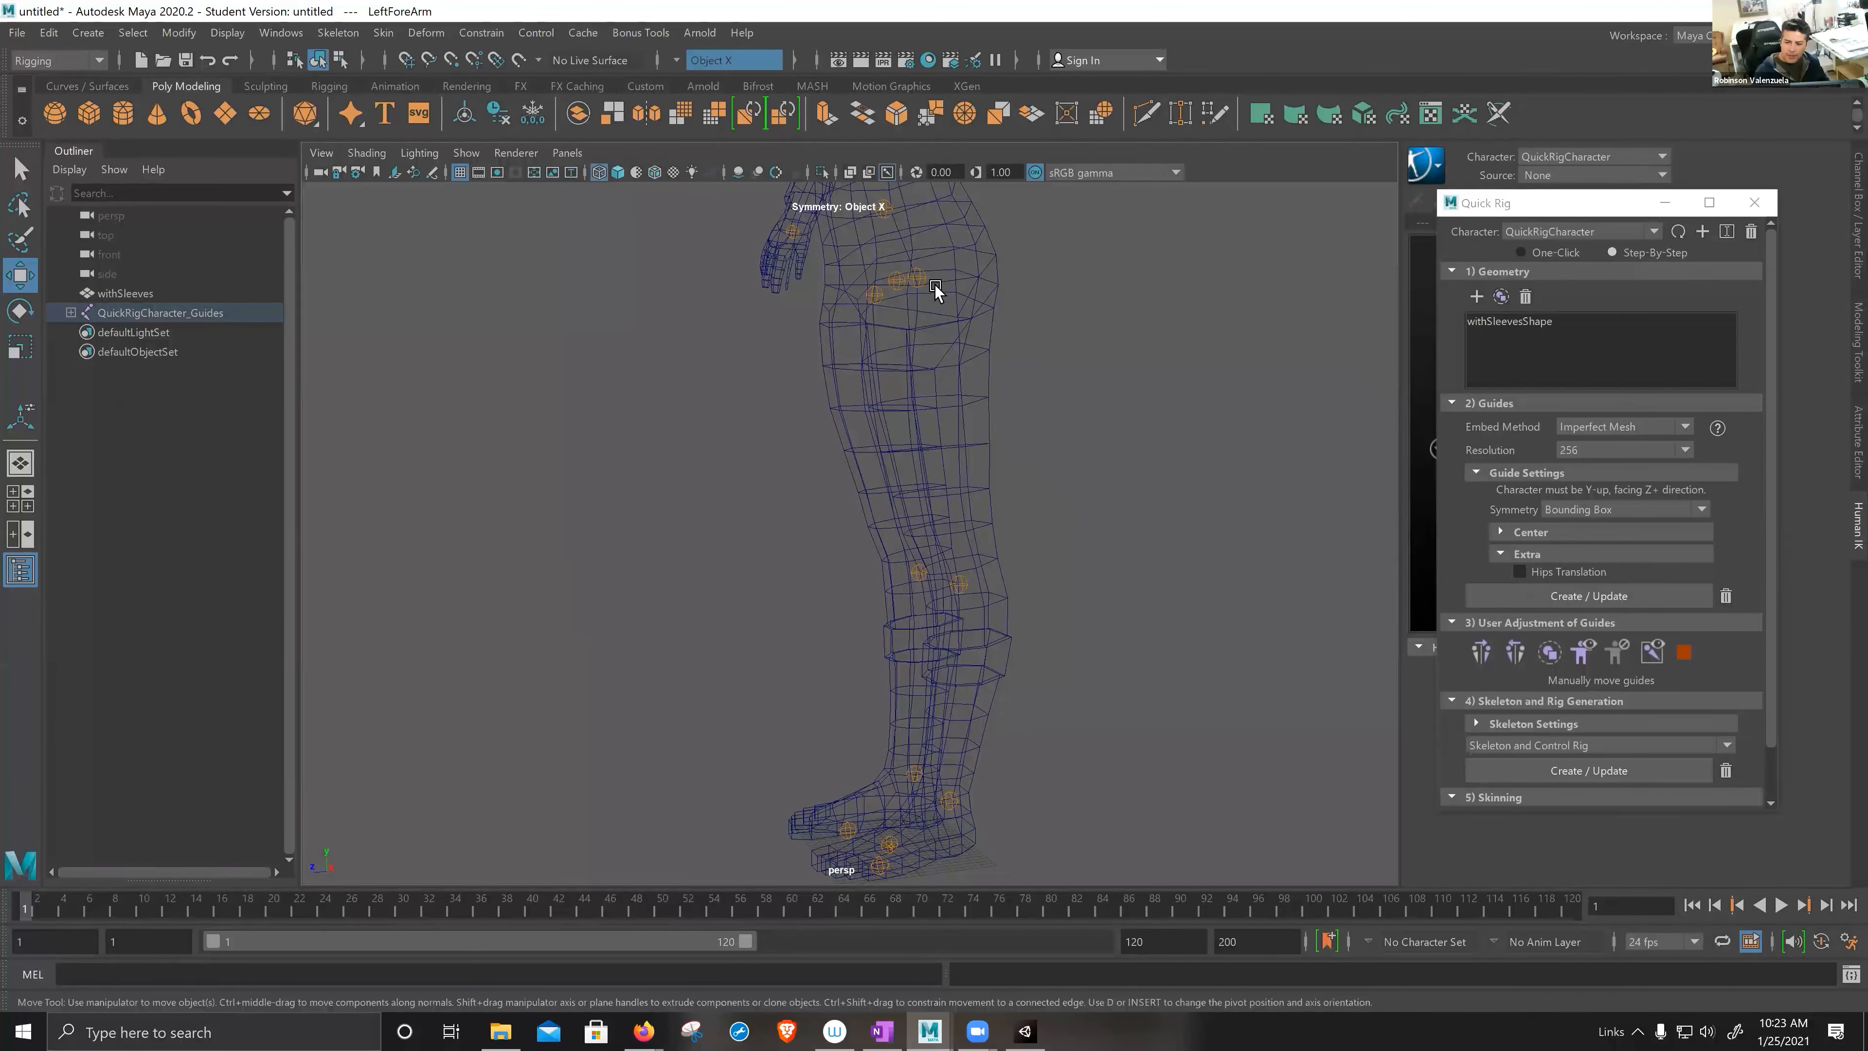
# - Select the left hip, knee and foot guides together and compare their alignment from the side
pyautogui.click(921, 277)
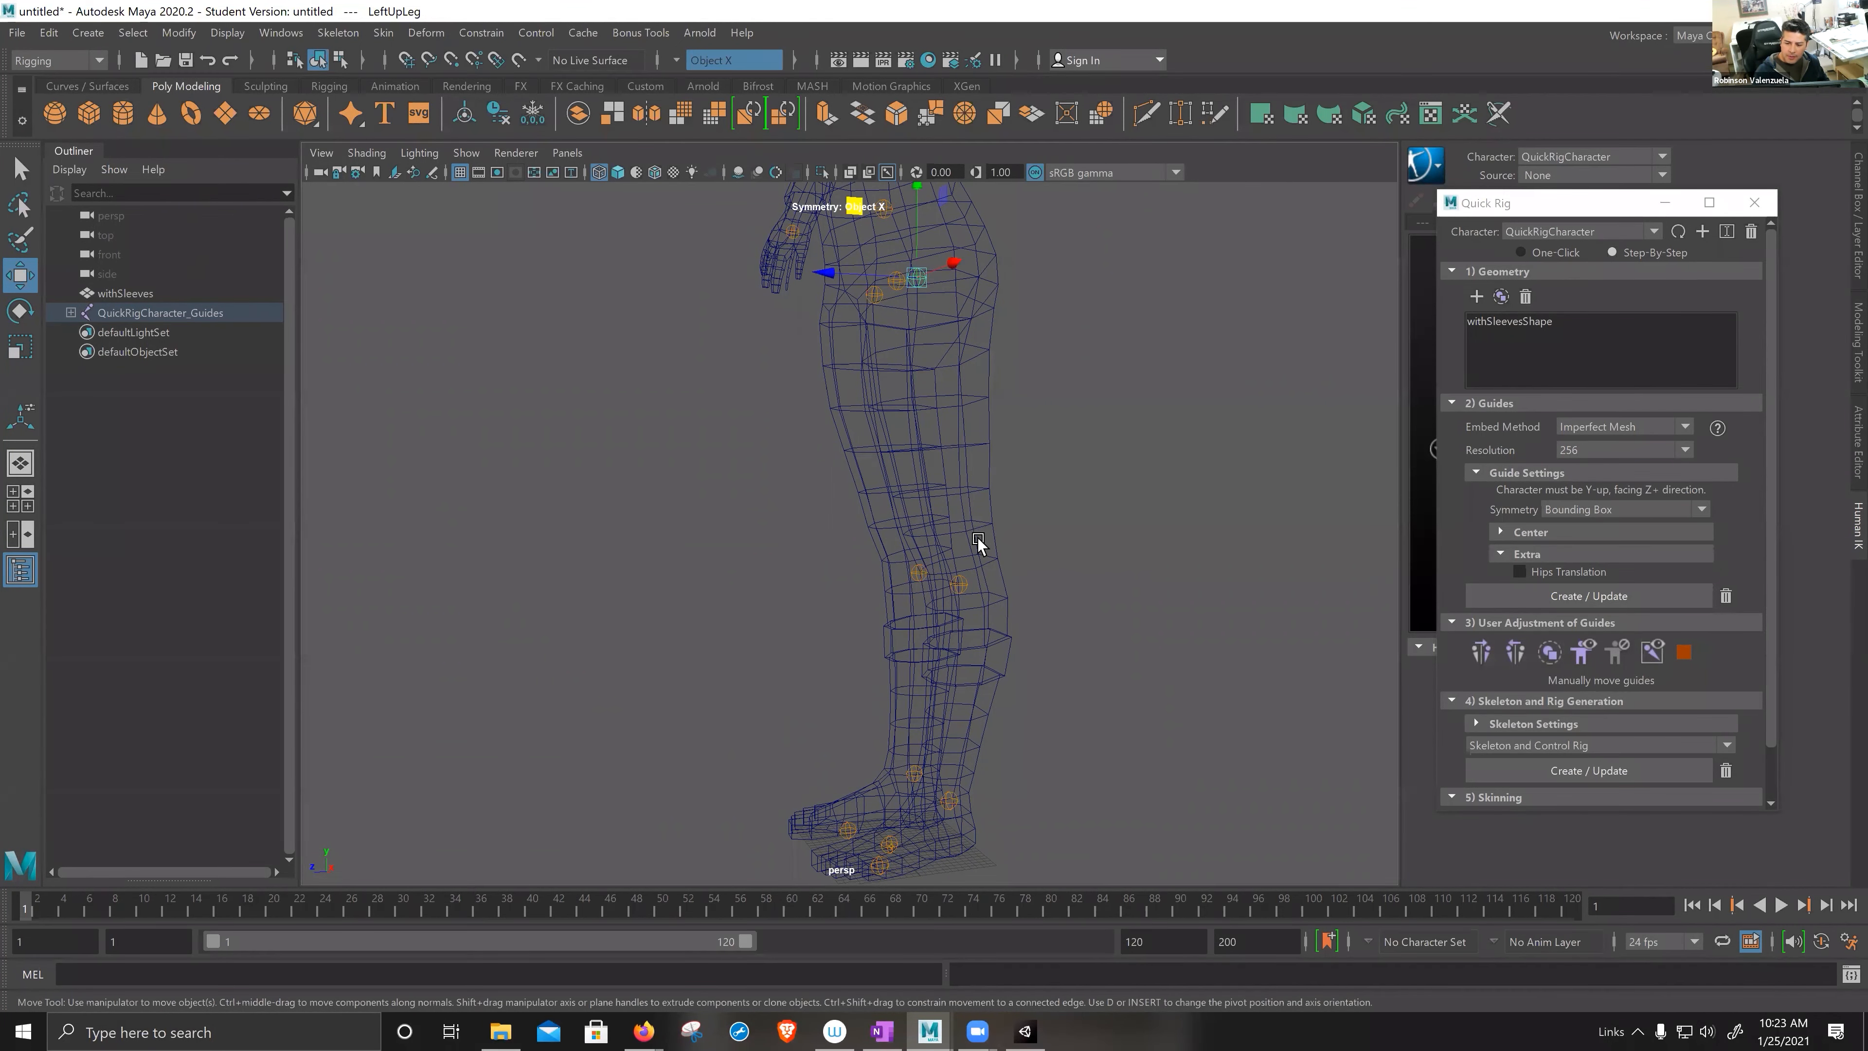
pyautogui.click(960, 586)
pyautogui.click(949, 801)
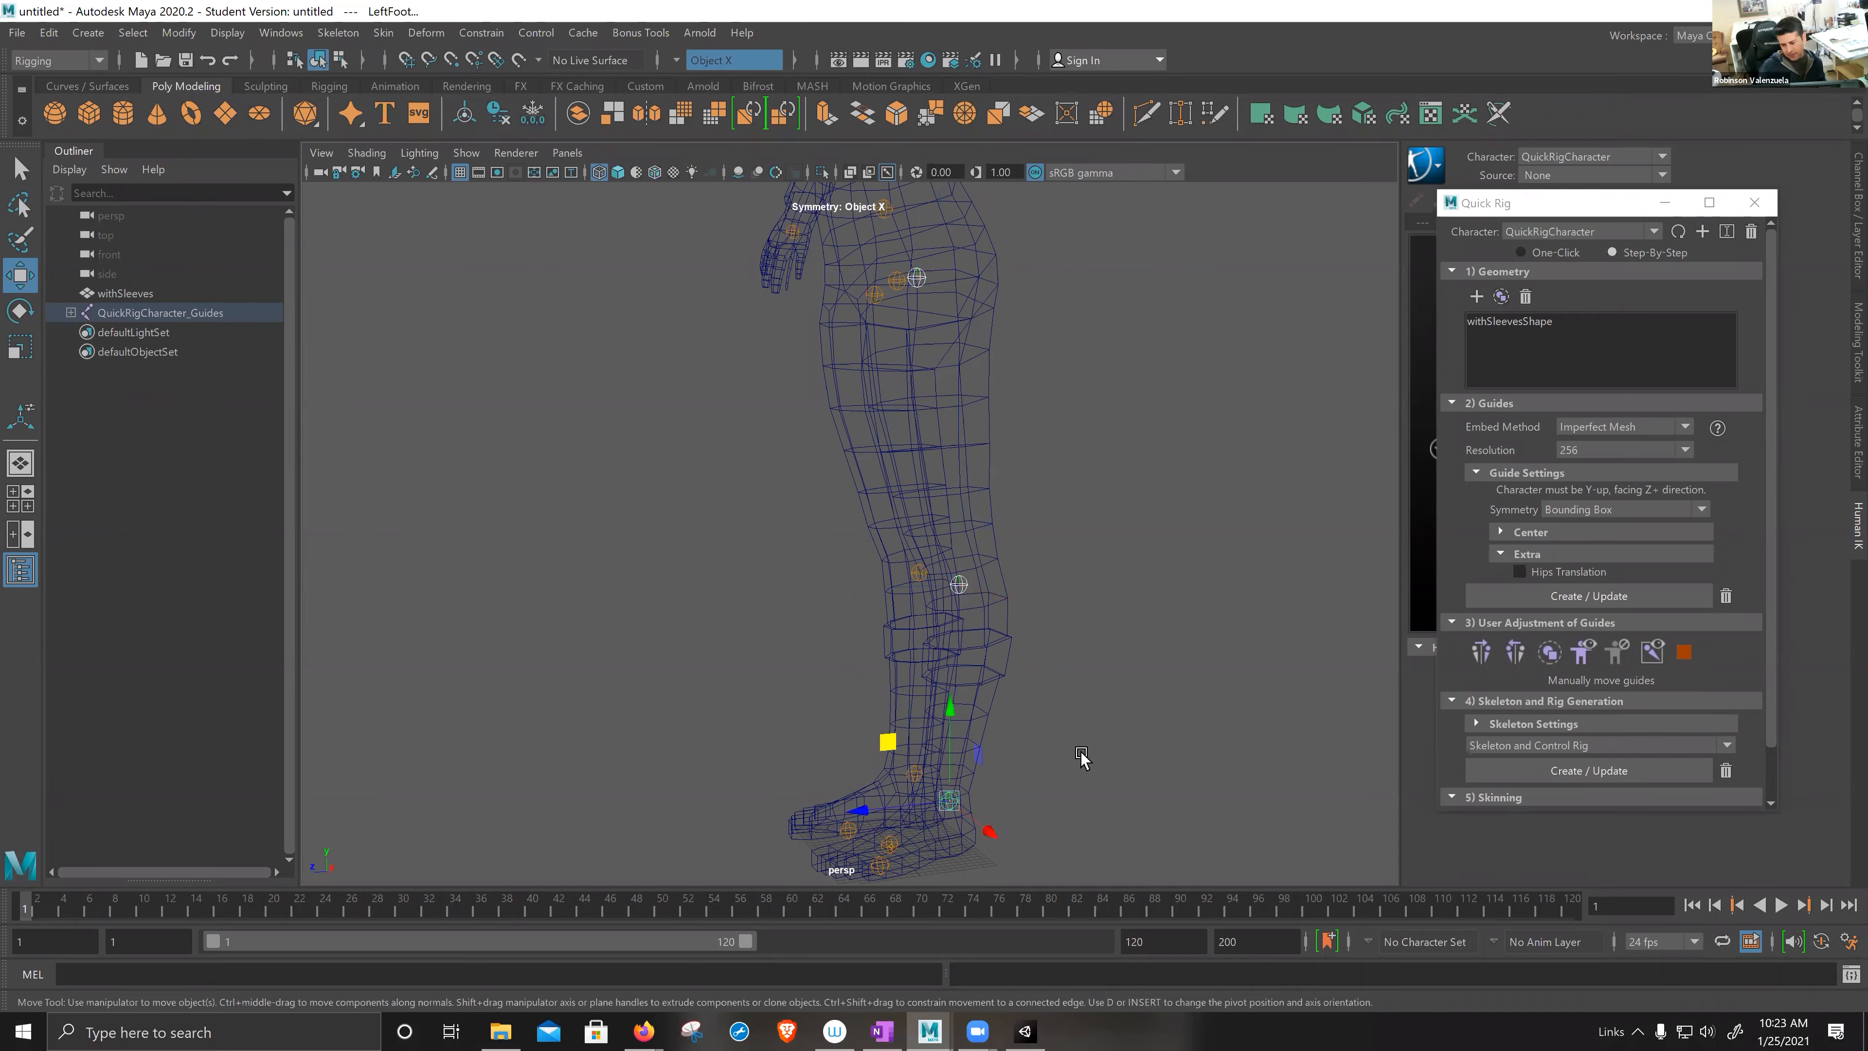
pyautogui.keyDown('alt'); pyautogui.moveTo(1075, 747); pyautogui.dragTo(1015, 357); pyautogui.keyUp('alt')
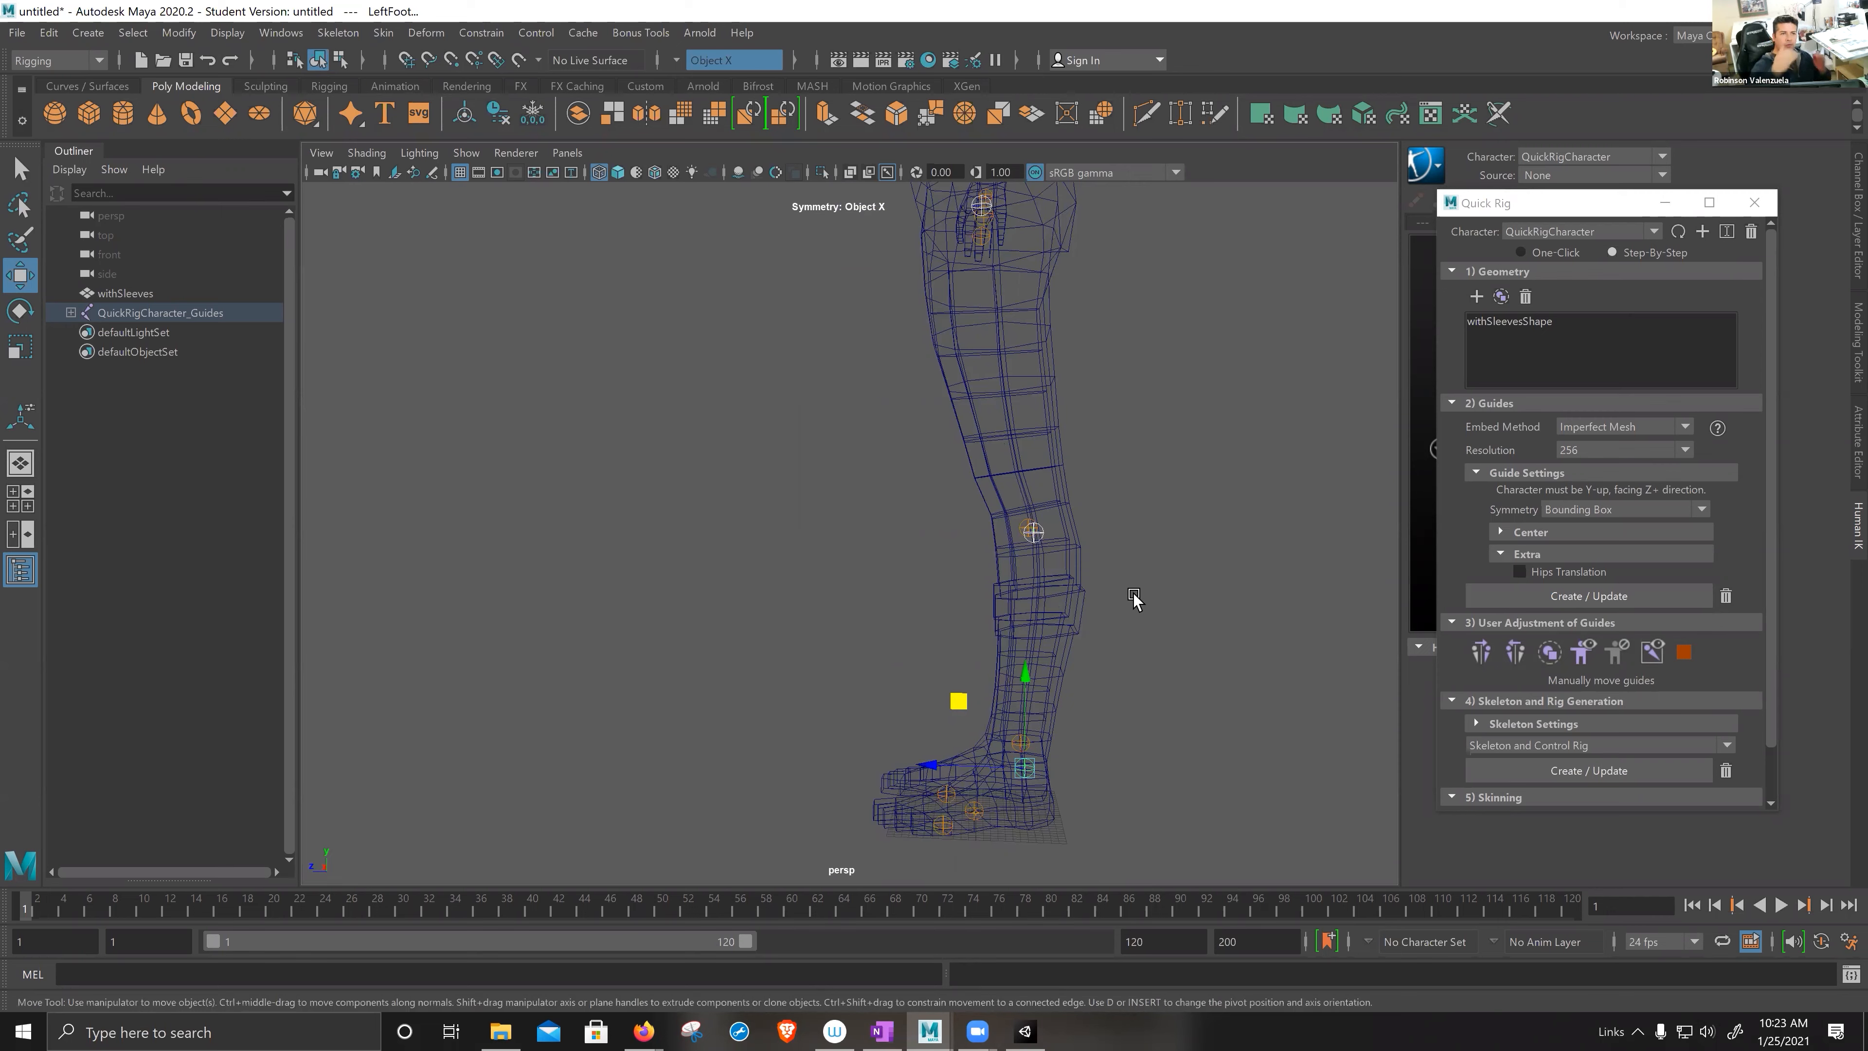
# - Adjust the left knee and left hip guides along the front-to-back axis inside the leg
pyautogui.keyDown('alt'); pyautogui.moveTo(1129, 602); pyautogui.dragTo(959, 534); pyautogui.keyUp('alt')
pyautogui.click(909, 504)
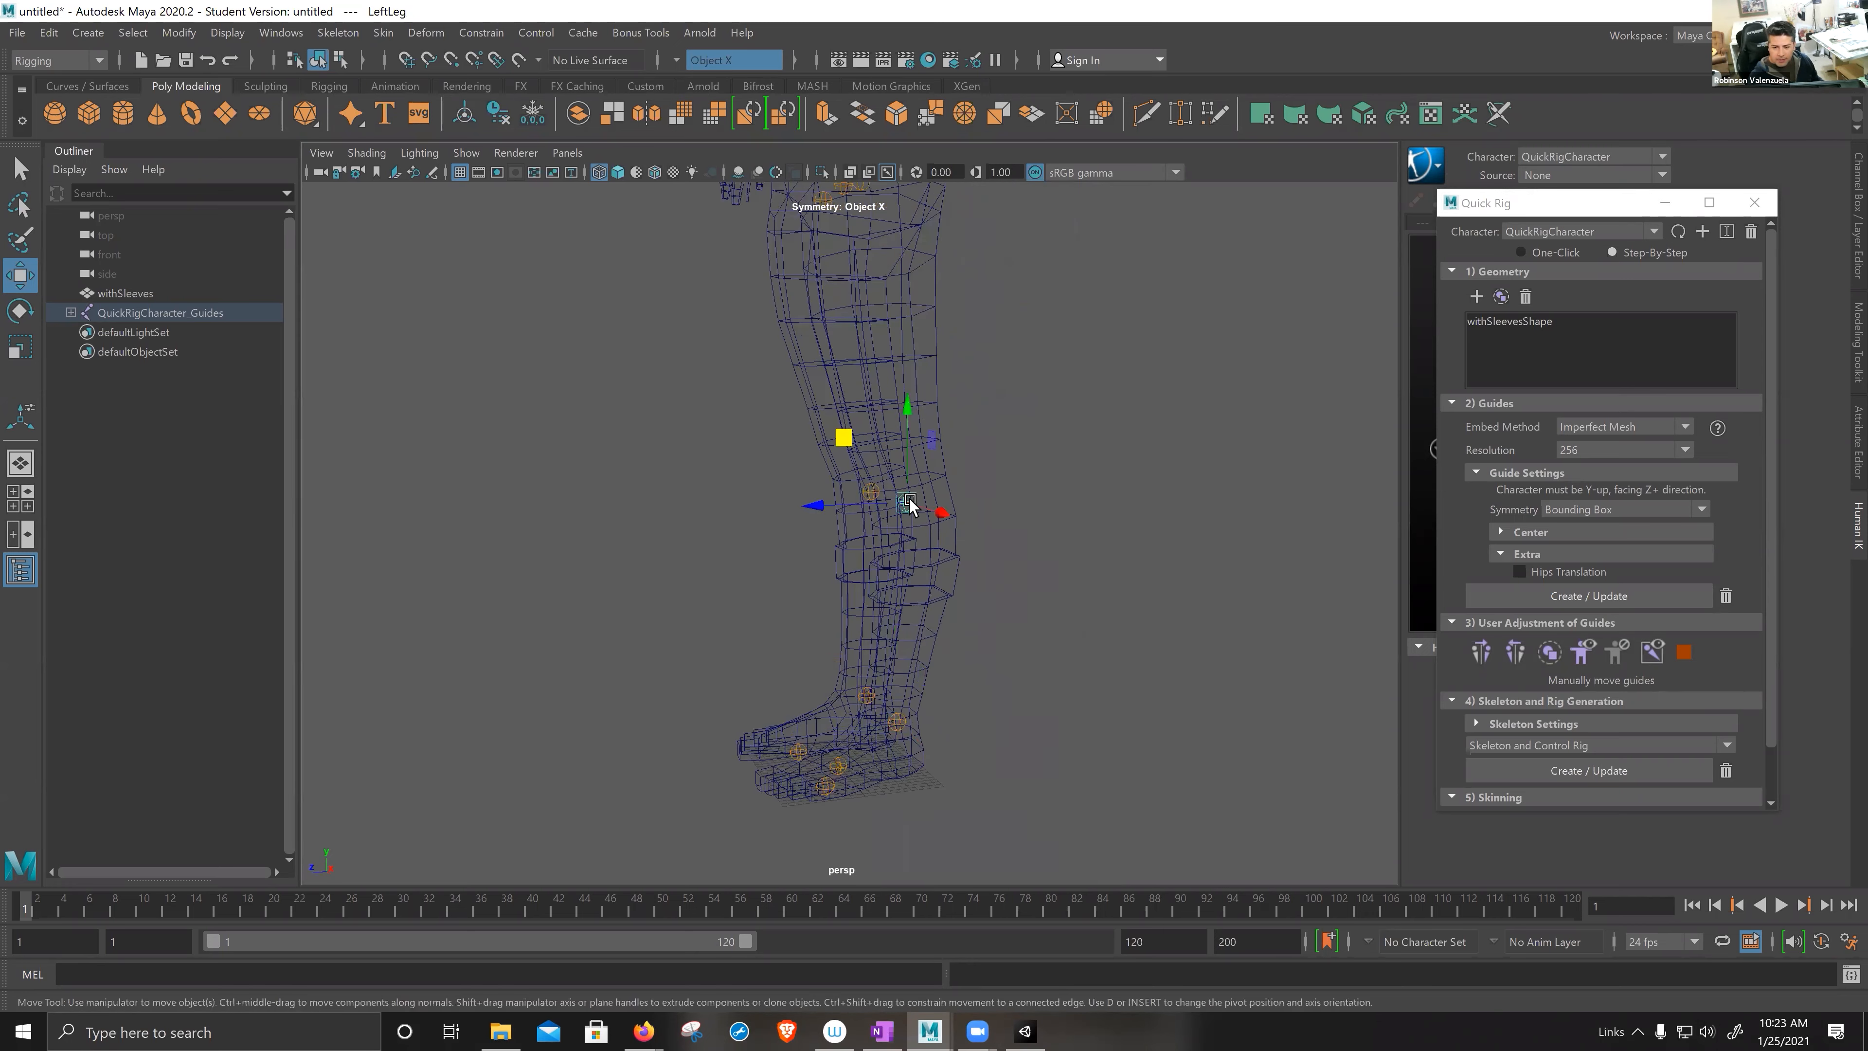
pyautogui.click(813, 508)
pyautogui.keyDown('alt'); pyautogui.moveTo(867, 618); pyautogui.dragTo(805, 402); pyautogui.keyUp('alt')
pyautogui.click(785, 390)
pyautogui.moveTo(695, 387); pyautogui.dragTo(276, 368)
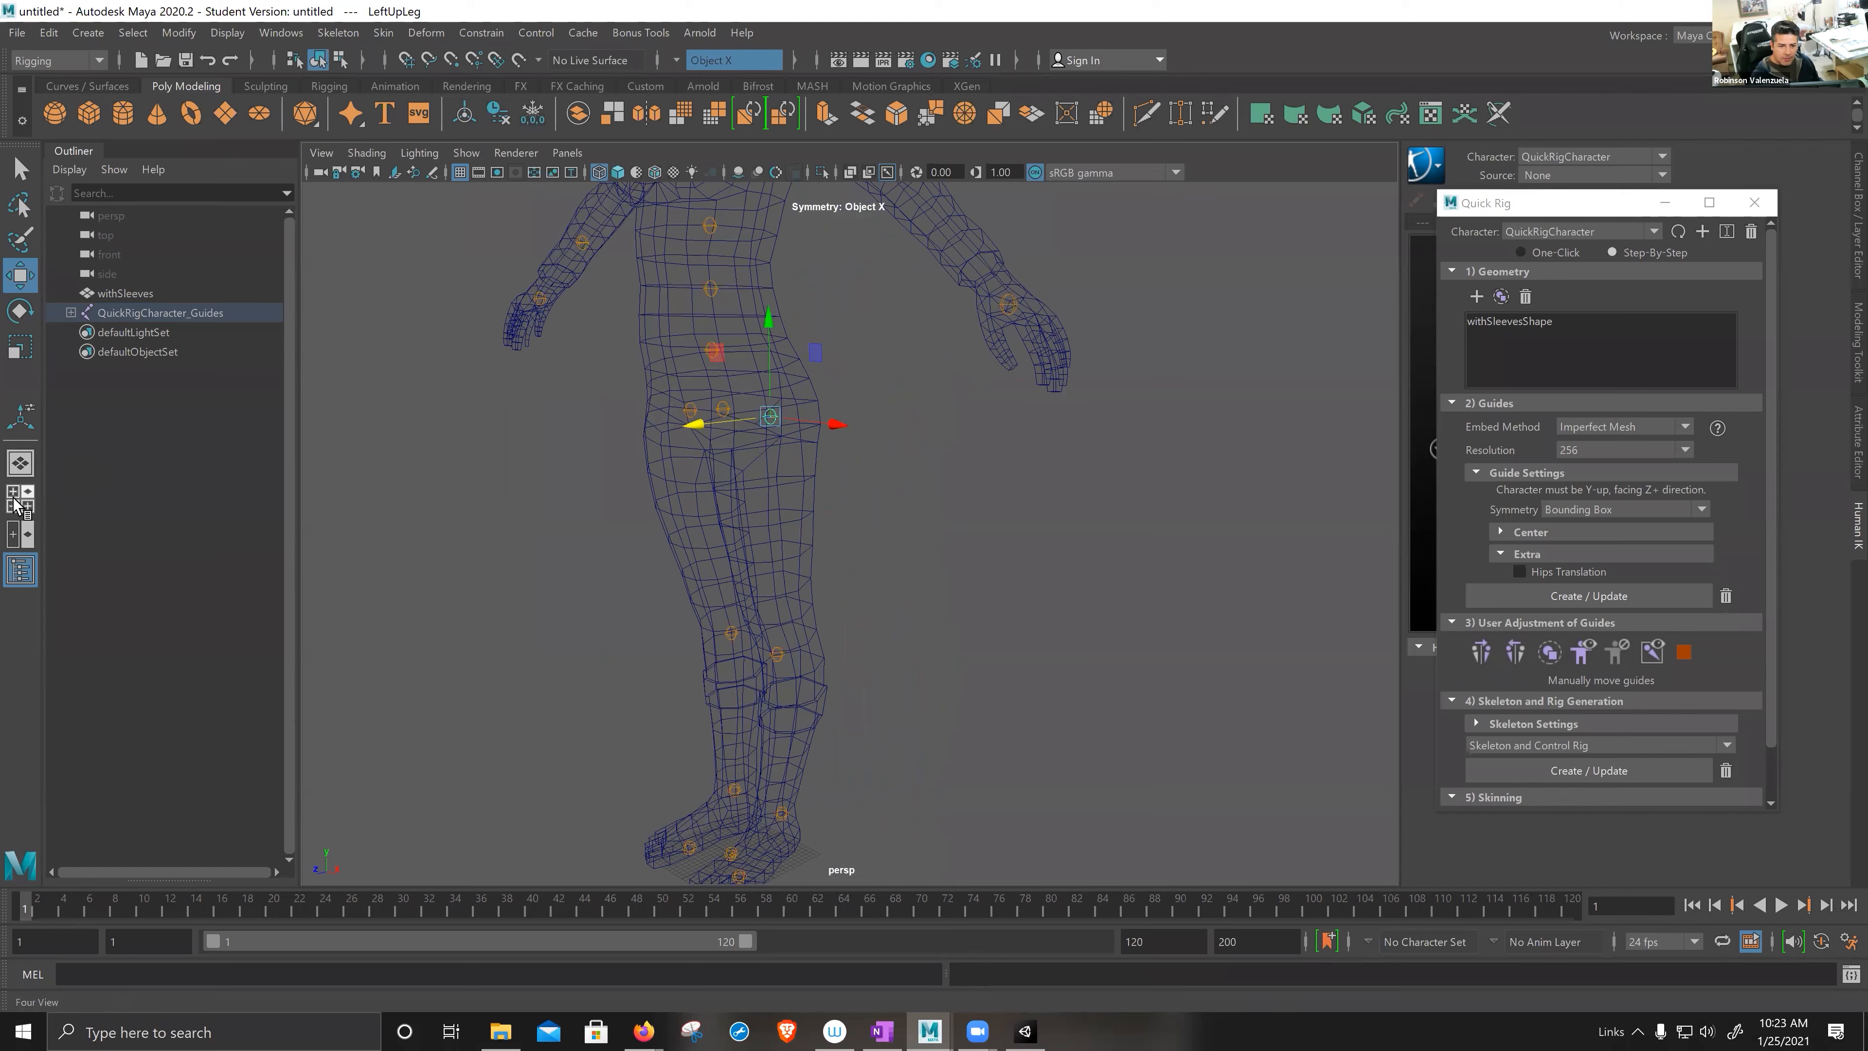
# - Show the side view at full size, frame the legs, and display the mesh in wireframe
pyautogui.press('space')
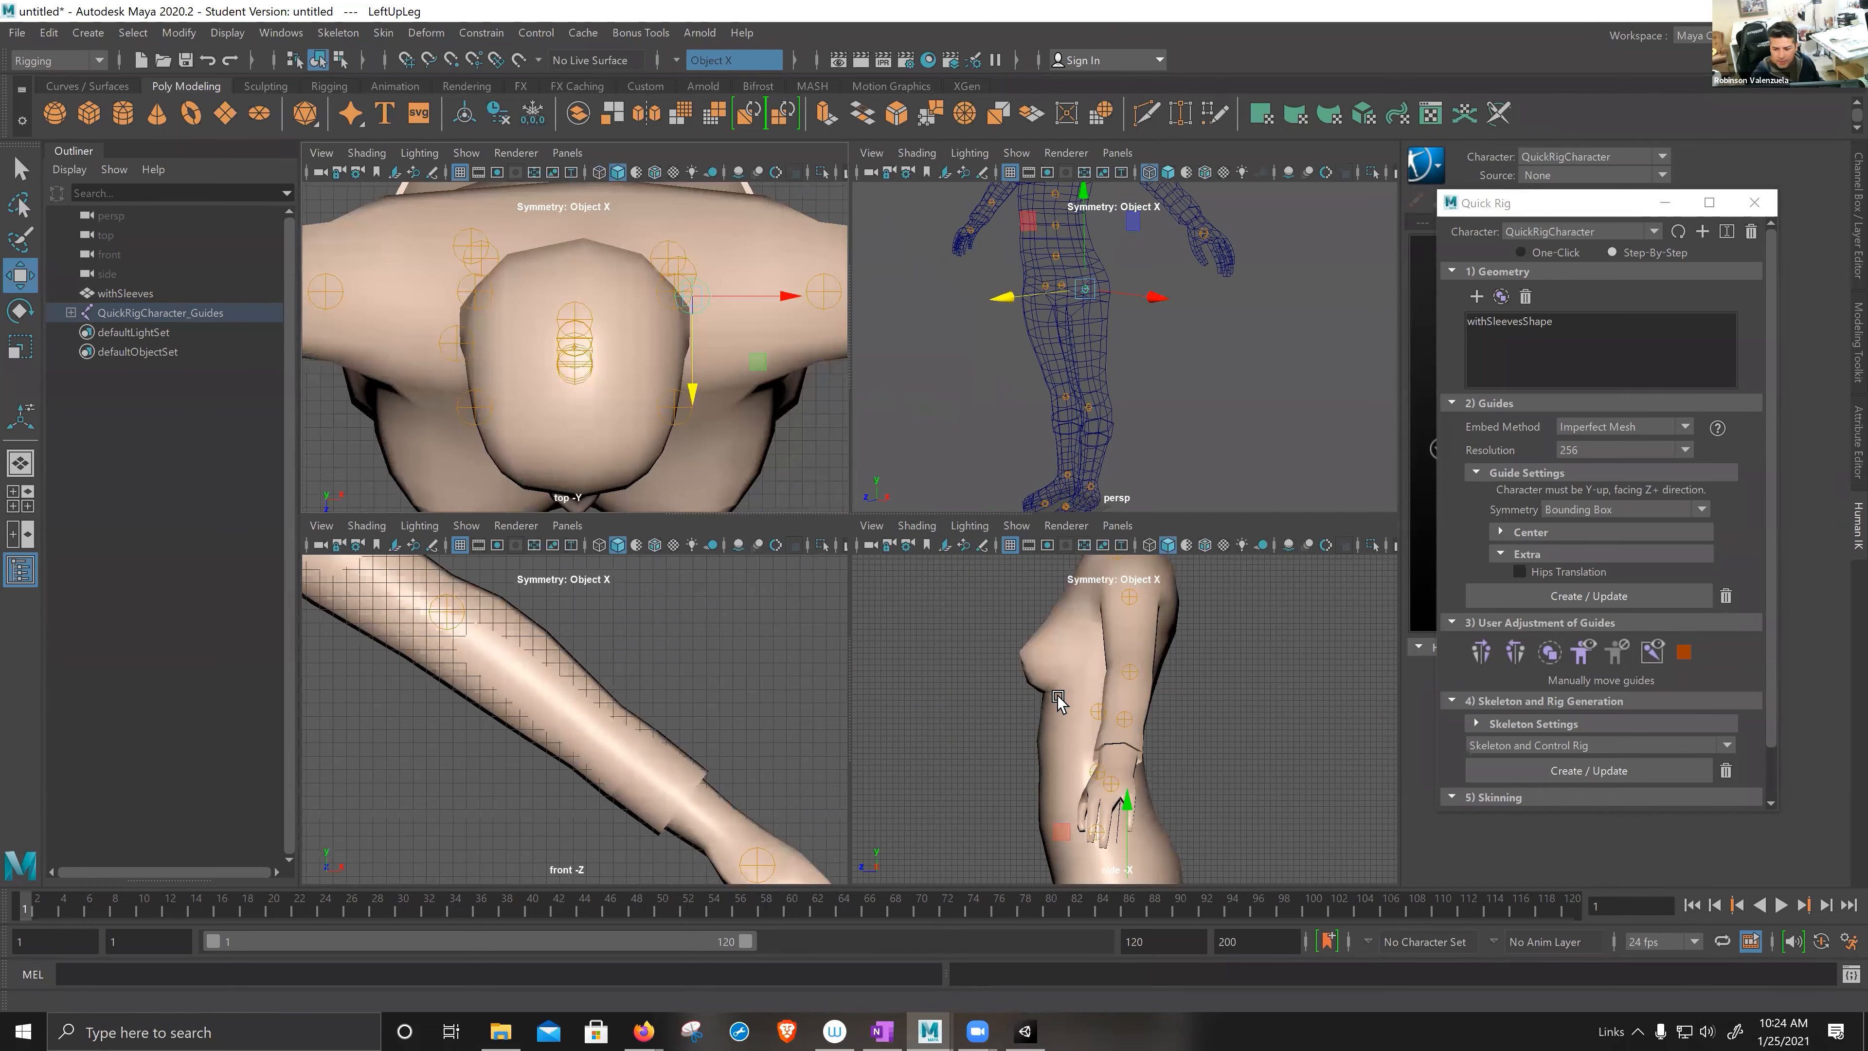
pyautogui.press('space')
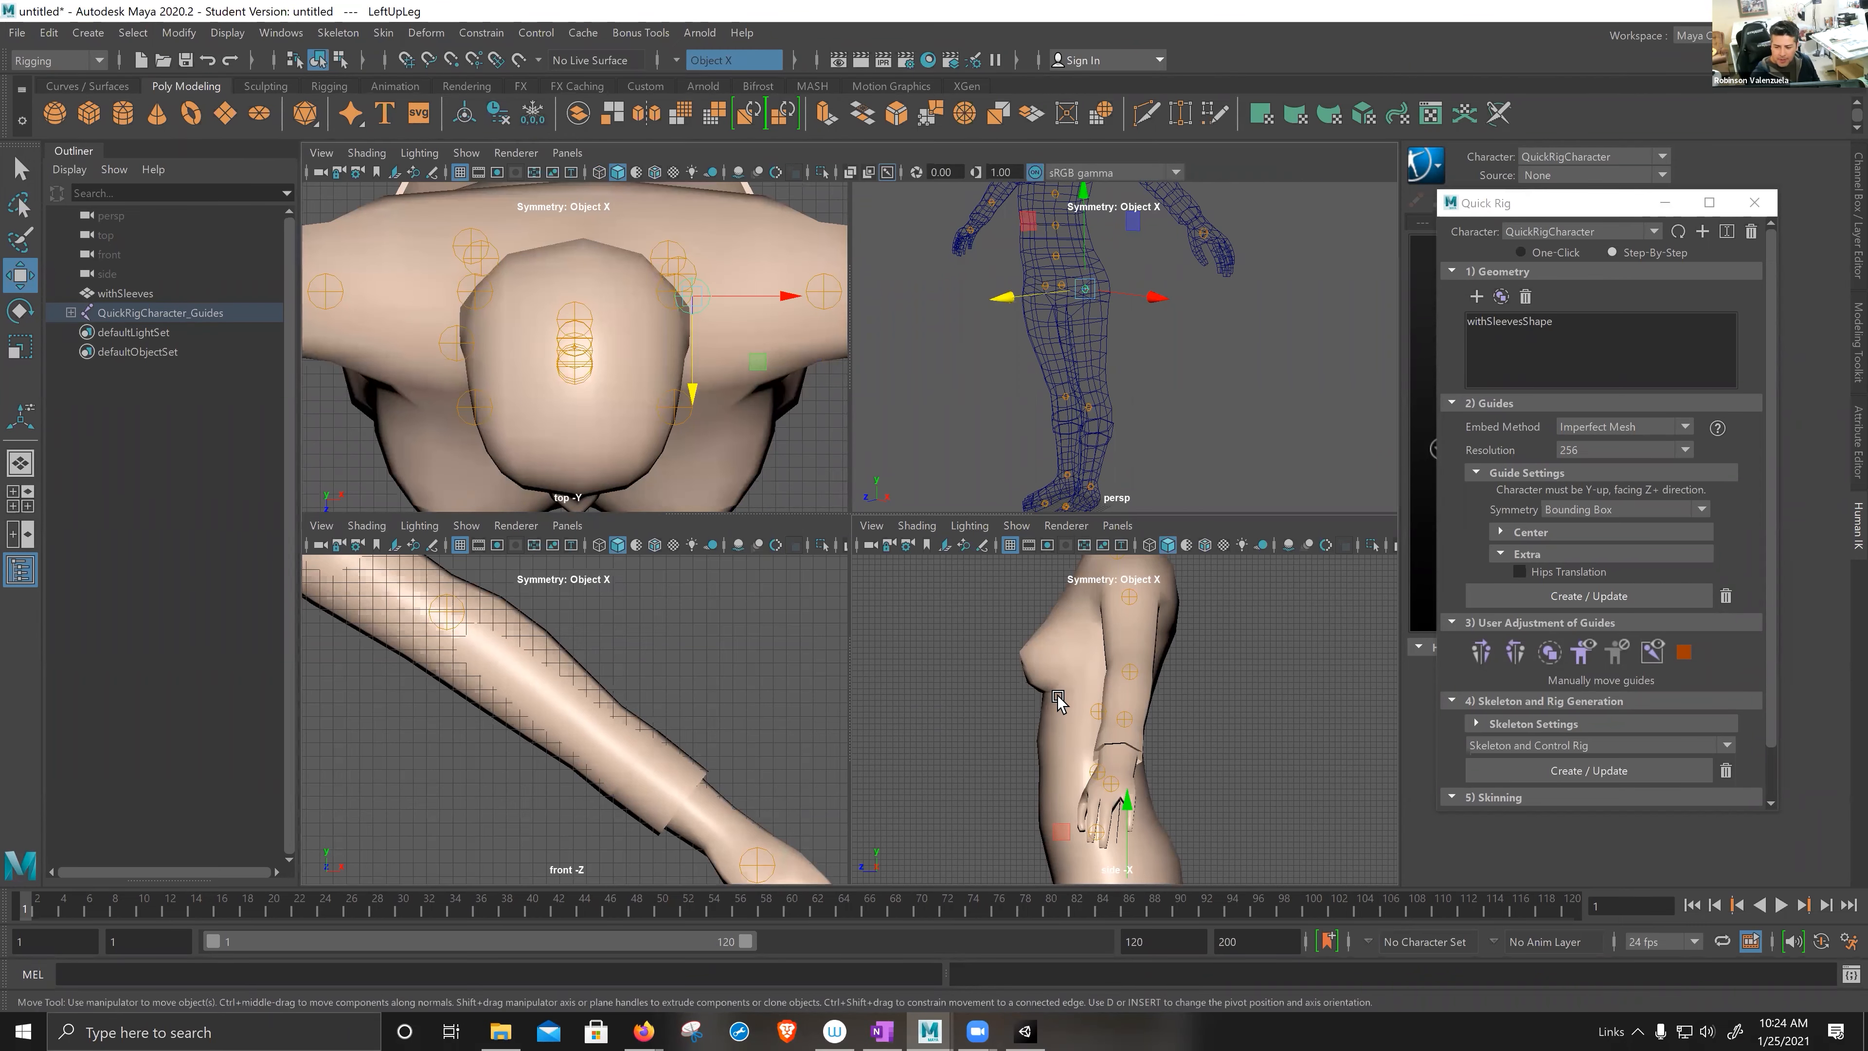
pyautogui.press('space')
pyautogui.scroll(-2, 948, 610)
pyautogui.keyDown('alt'); pyautogui.moveTo(966, 696); pyautogui.dragTo(868, 220, button='middle'); pyautogui.keyUp('alt')
pyautogui.keyDown('alt'); pyautogui.moveTo(974, 561); pyautogui.dragTo(995, 390, button='middle'); pyautogui.keyUp('alt')
pyautogui.scroll(-1, 798, 592)
pyautogui.click(786, 593)
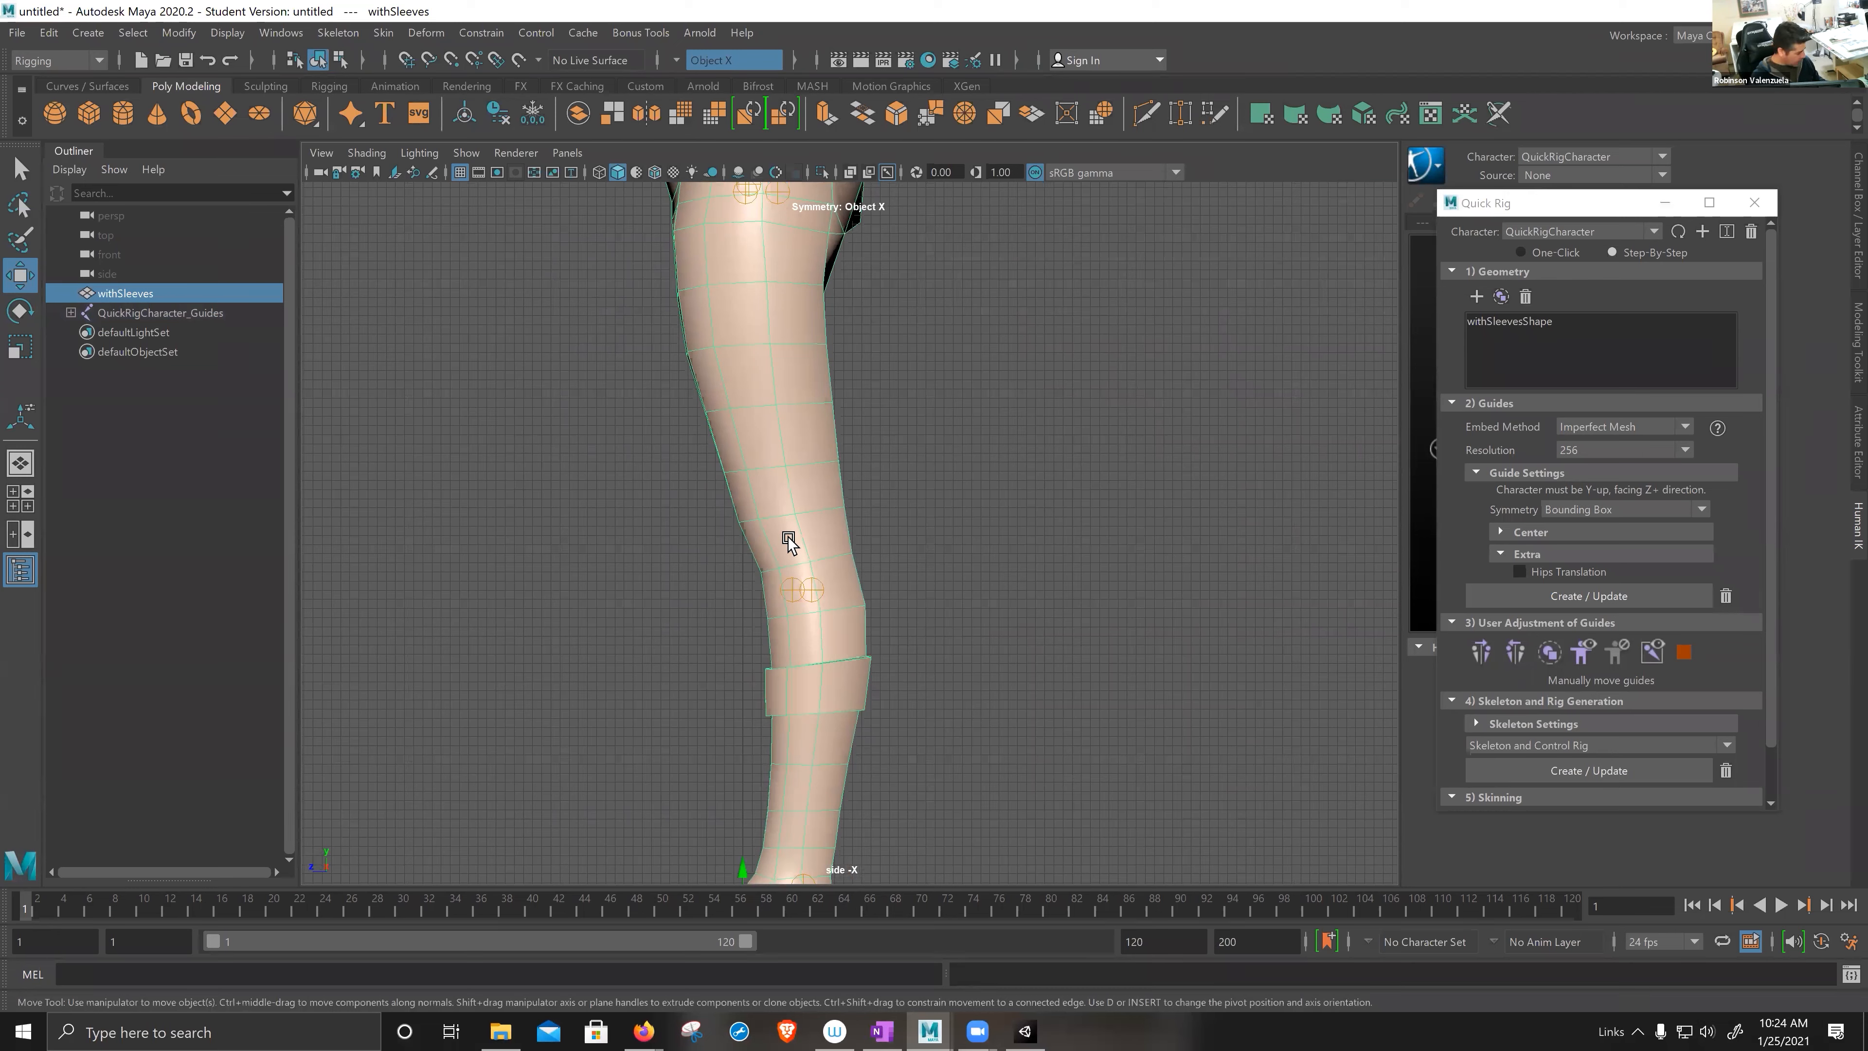
pyautogui.press('4')
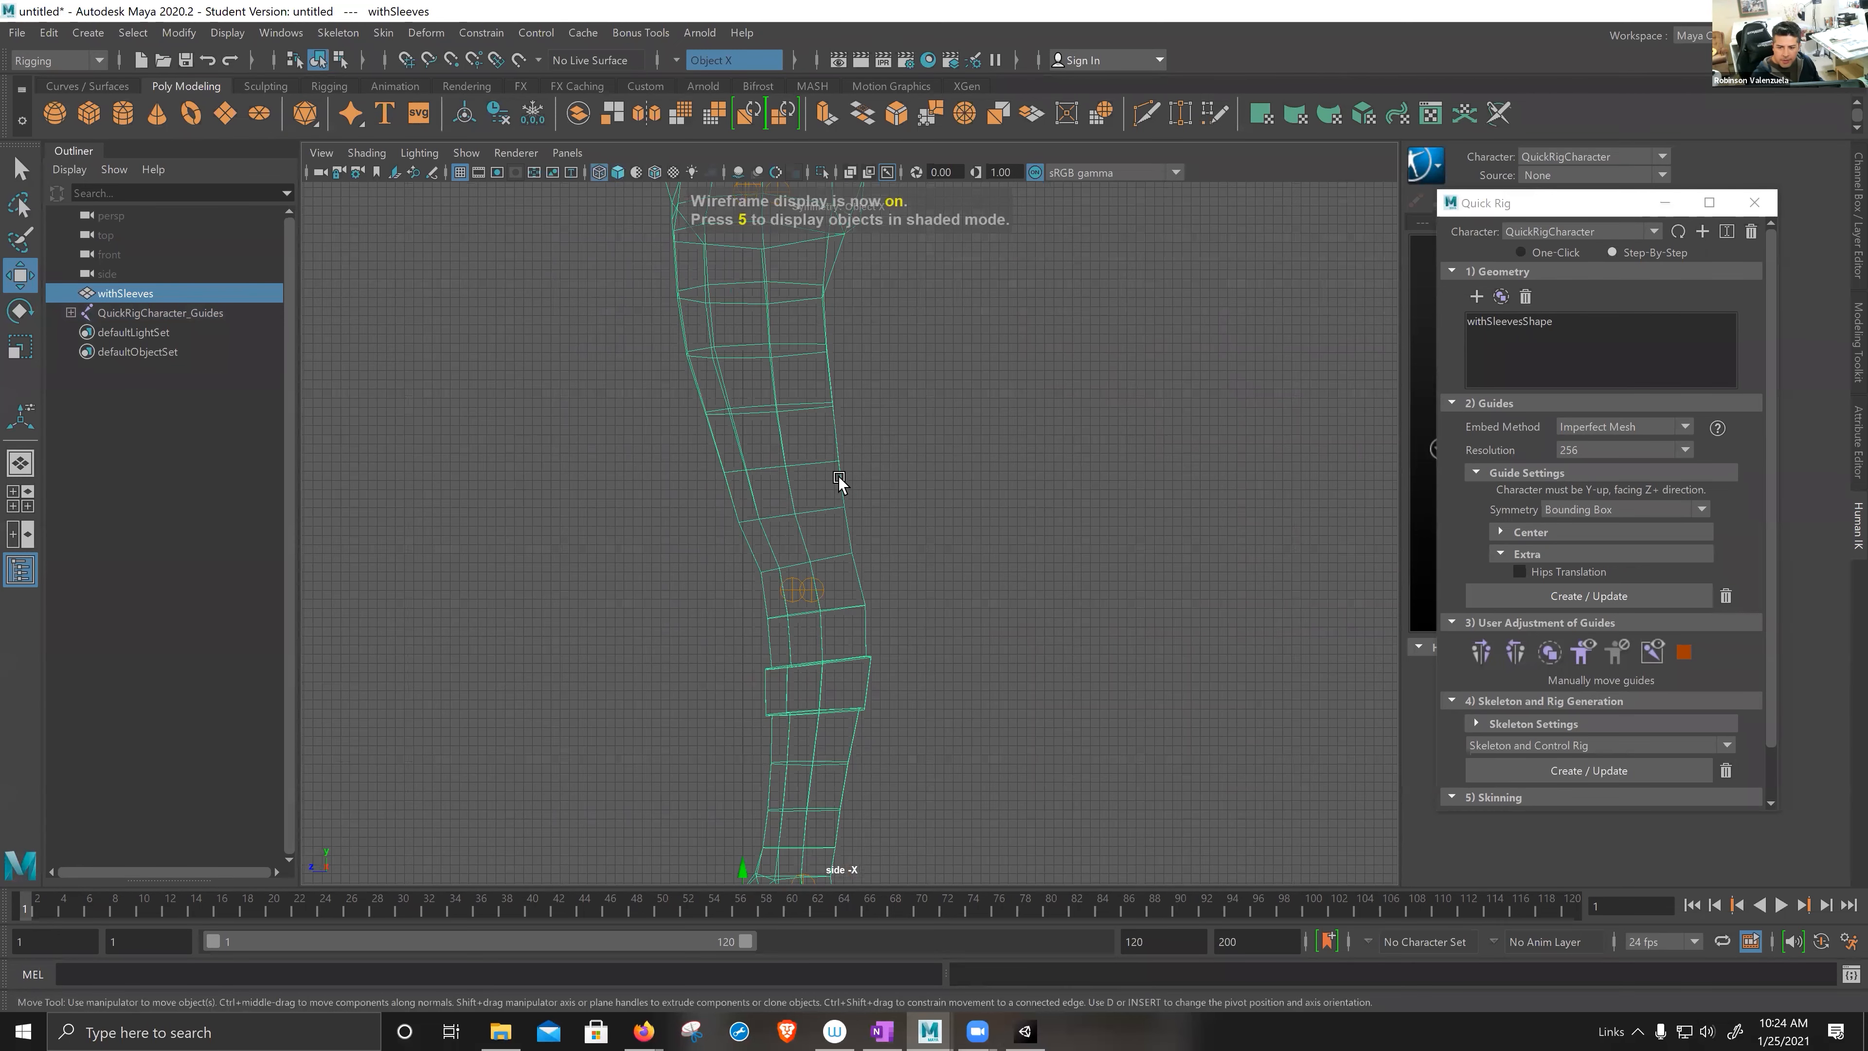
# - Fine-tune the left knee guide's front-to-back position in the side view
pyautogui.scroll(-2, 839, 488)
pyautogui.scroll(-1, 802, 280)
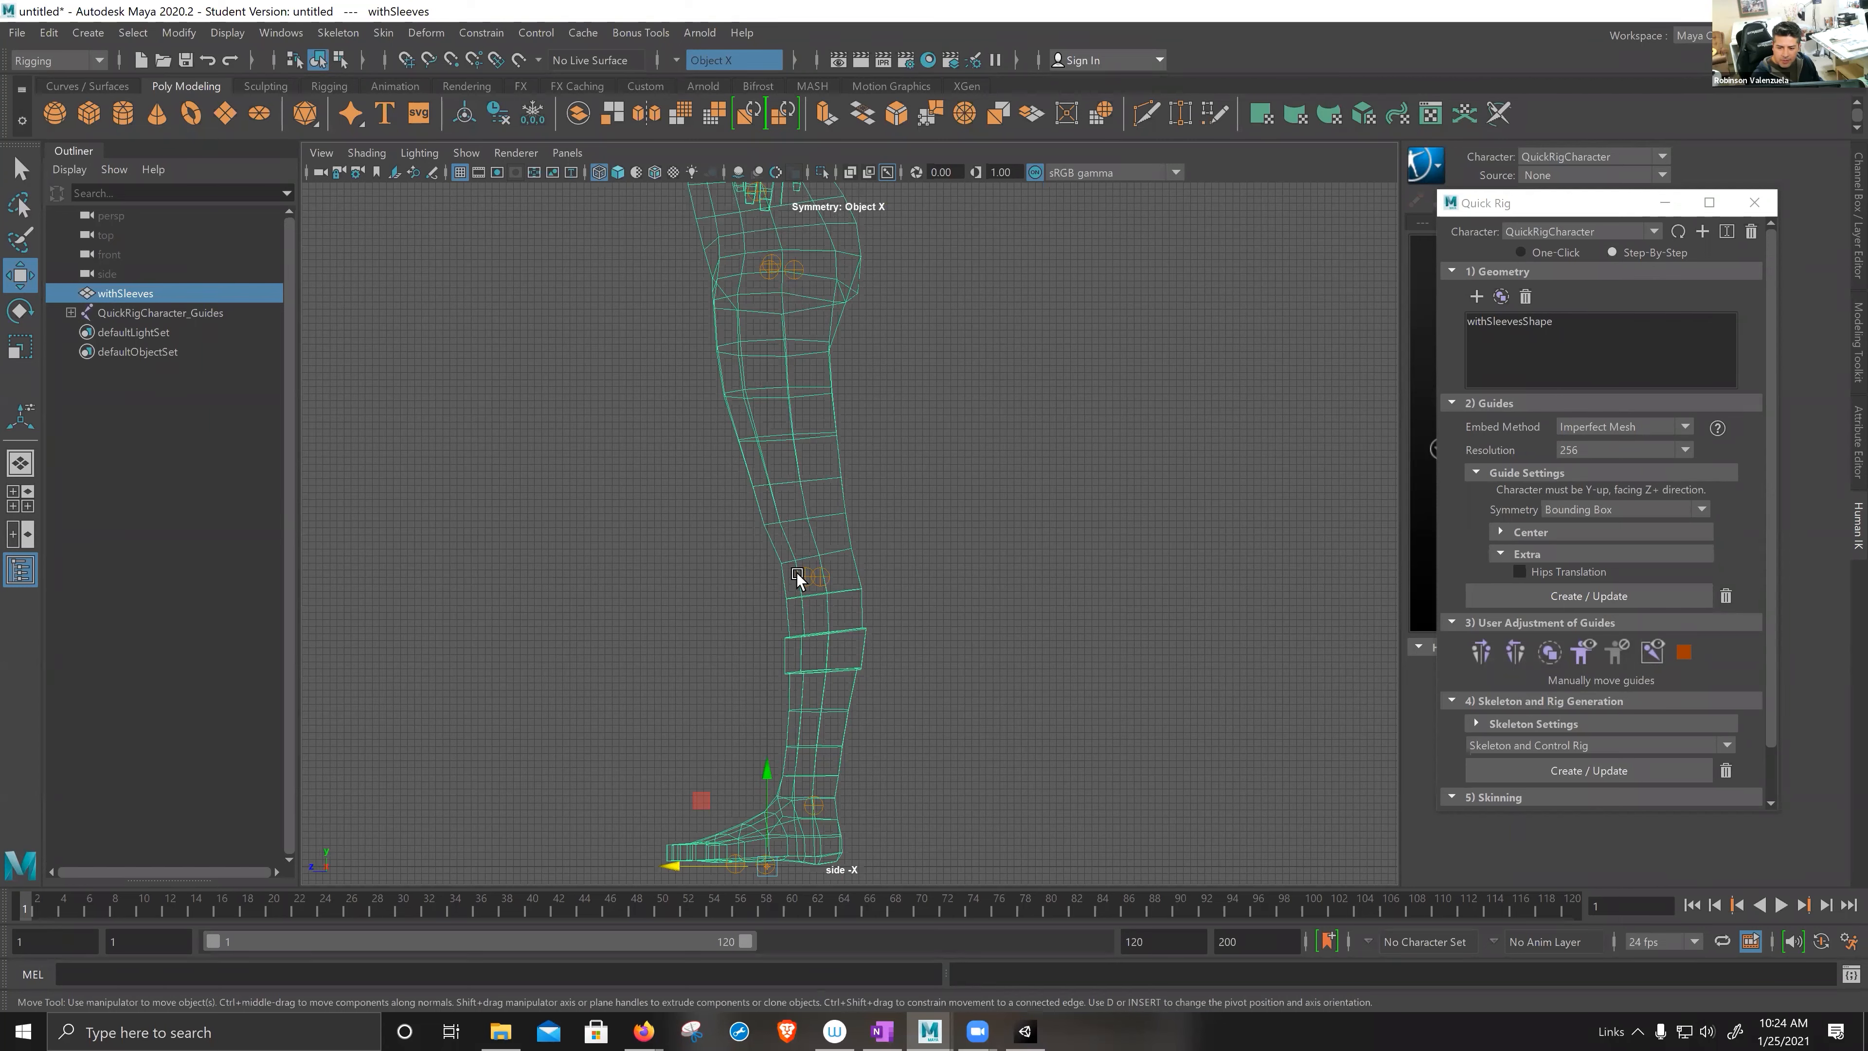
pyautogui.click(781, 577)
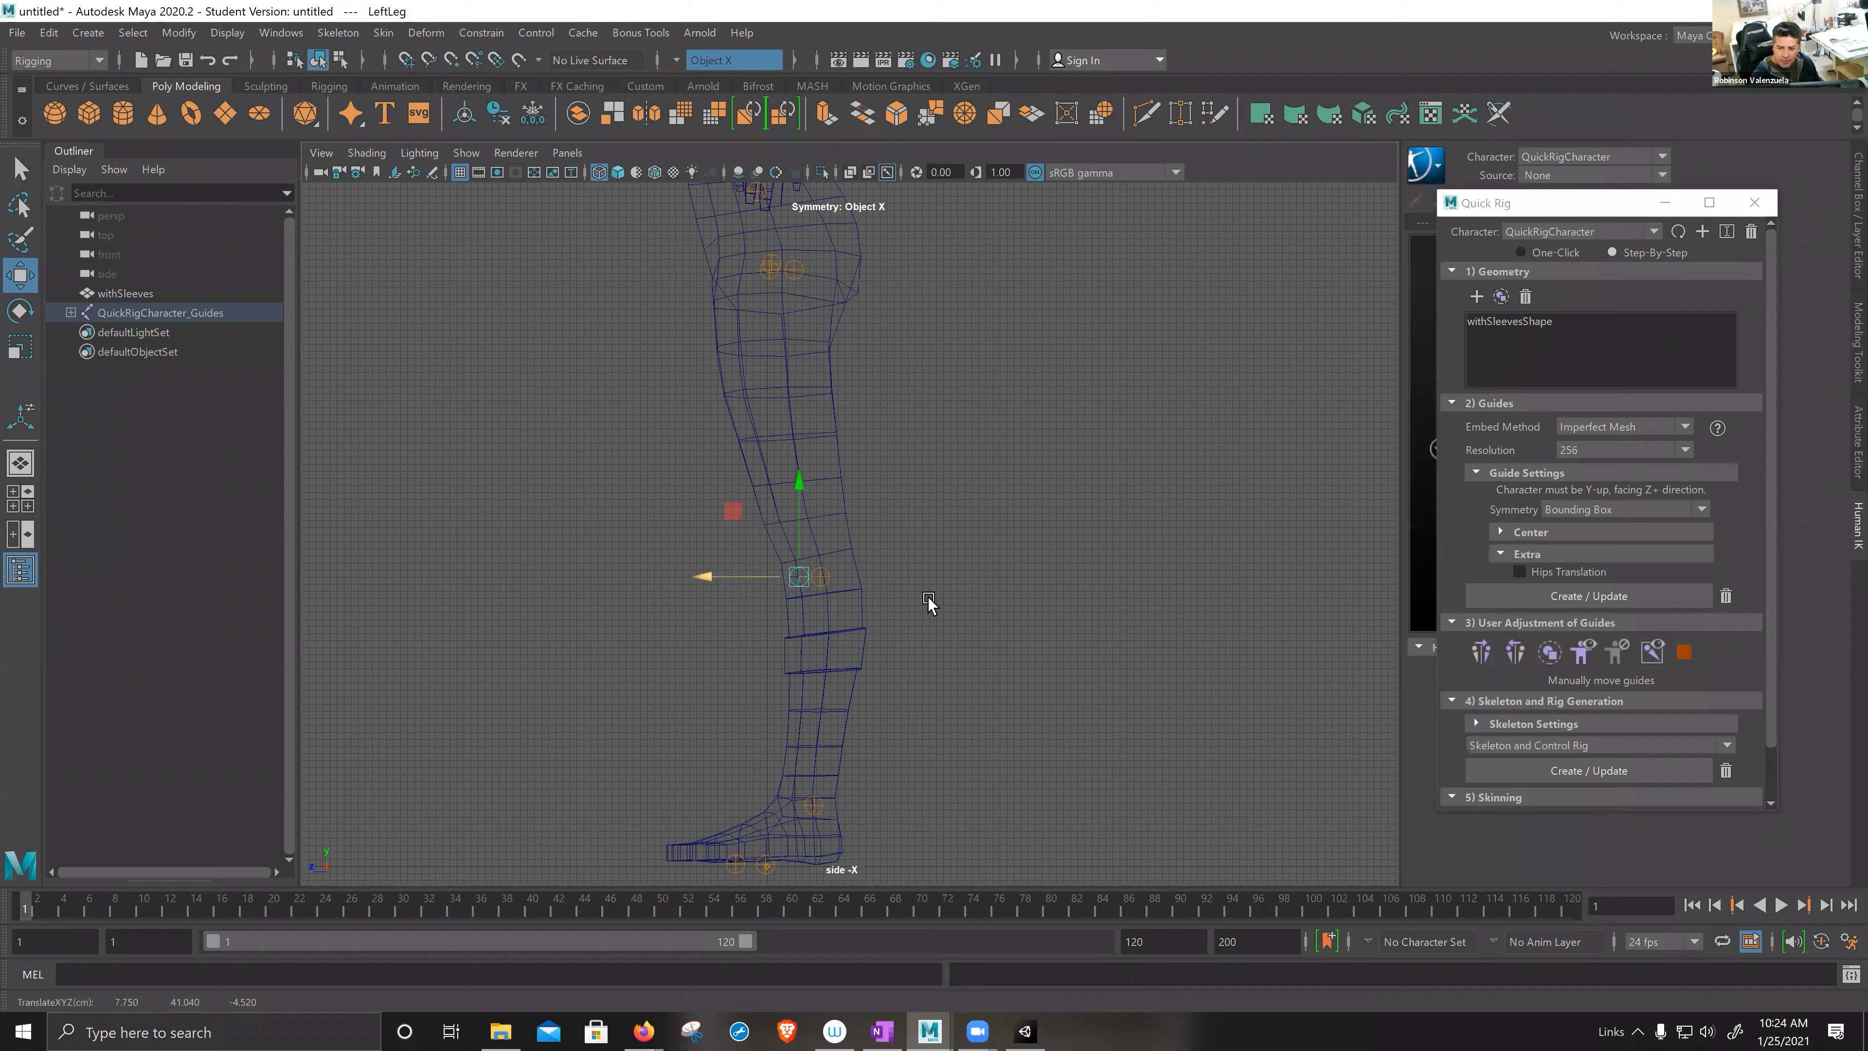
pyautogui.scroll(-3, 874, 419)
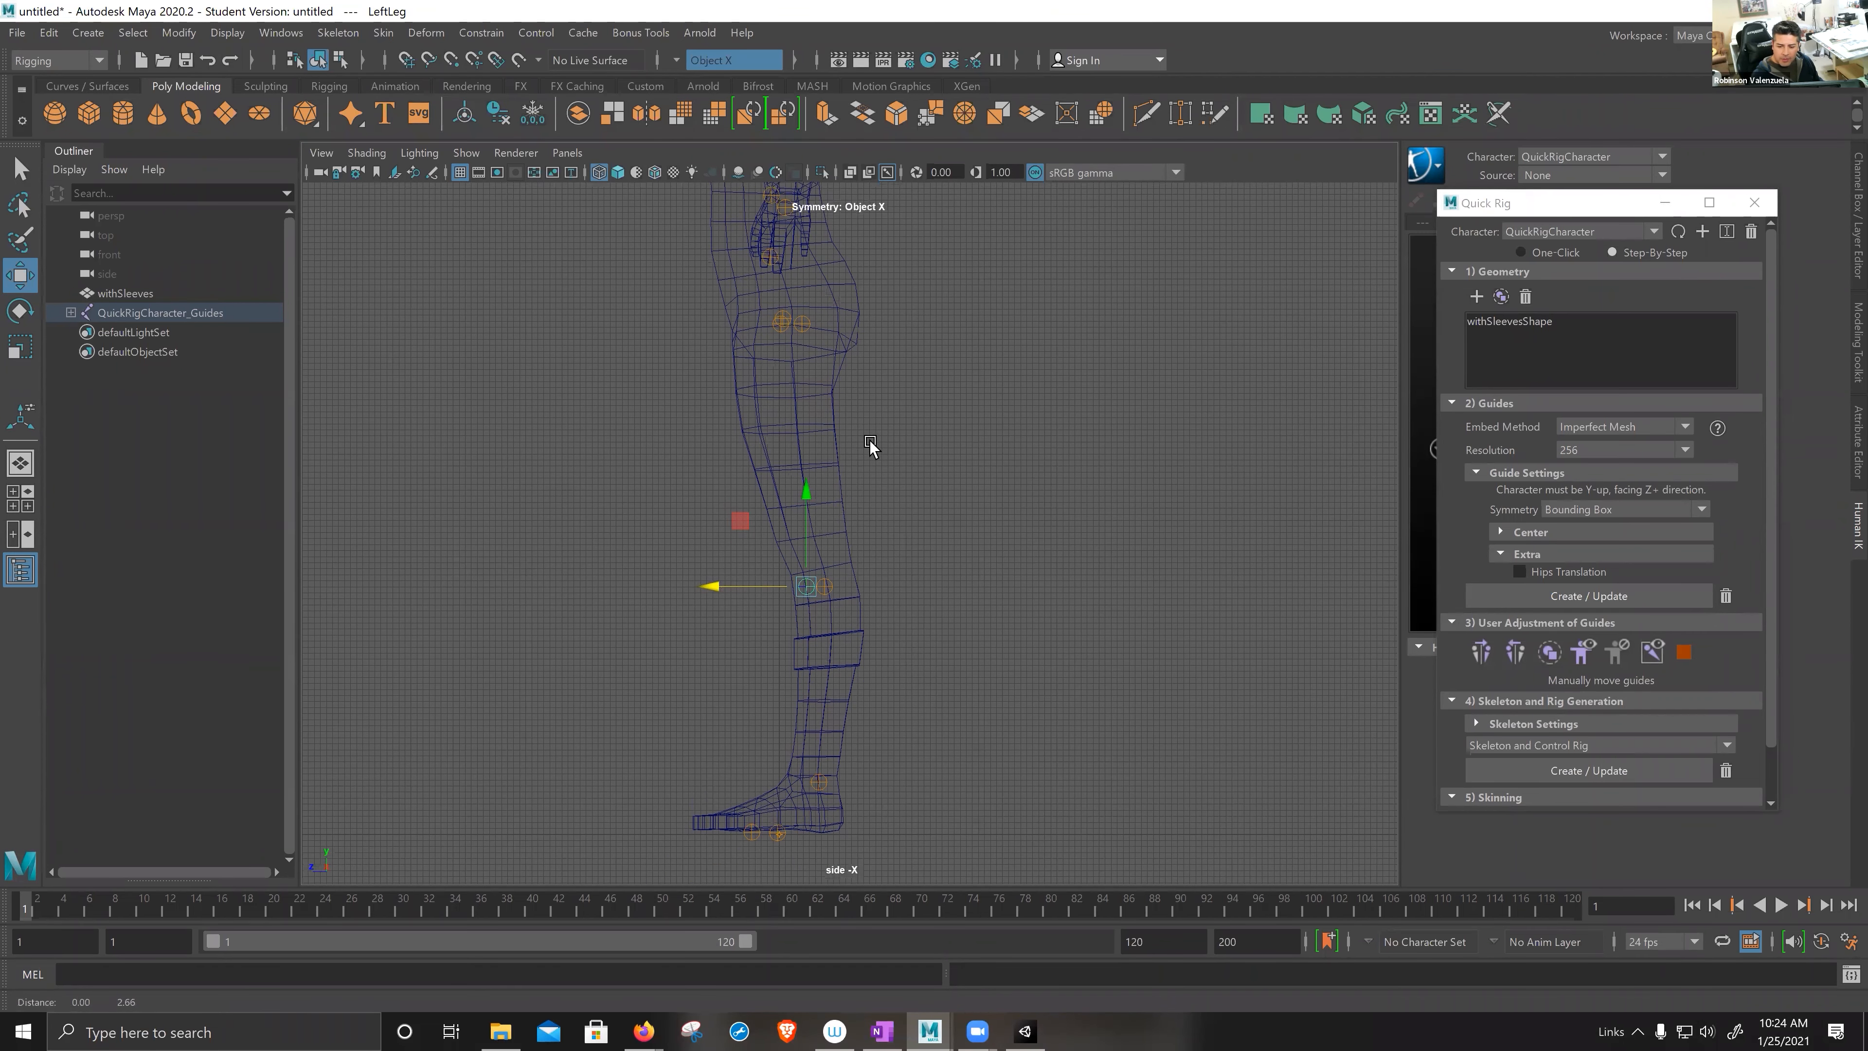
pyautogui.keyDown('alt'); pyautogui.moveTo(613, 469); pyautogui.dragTo(652, 484); pyautogui.keyUp('alt')
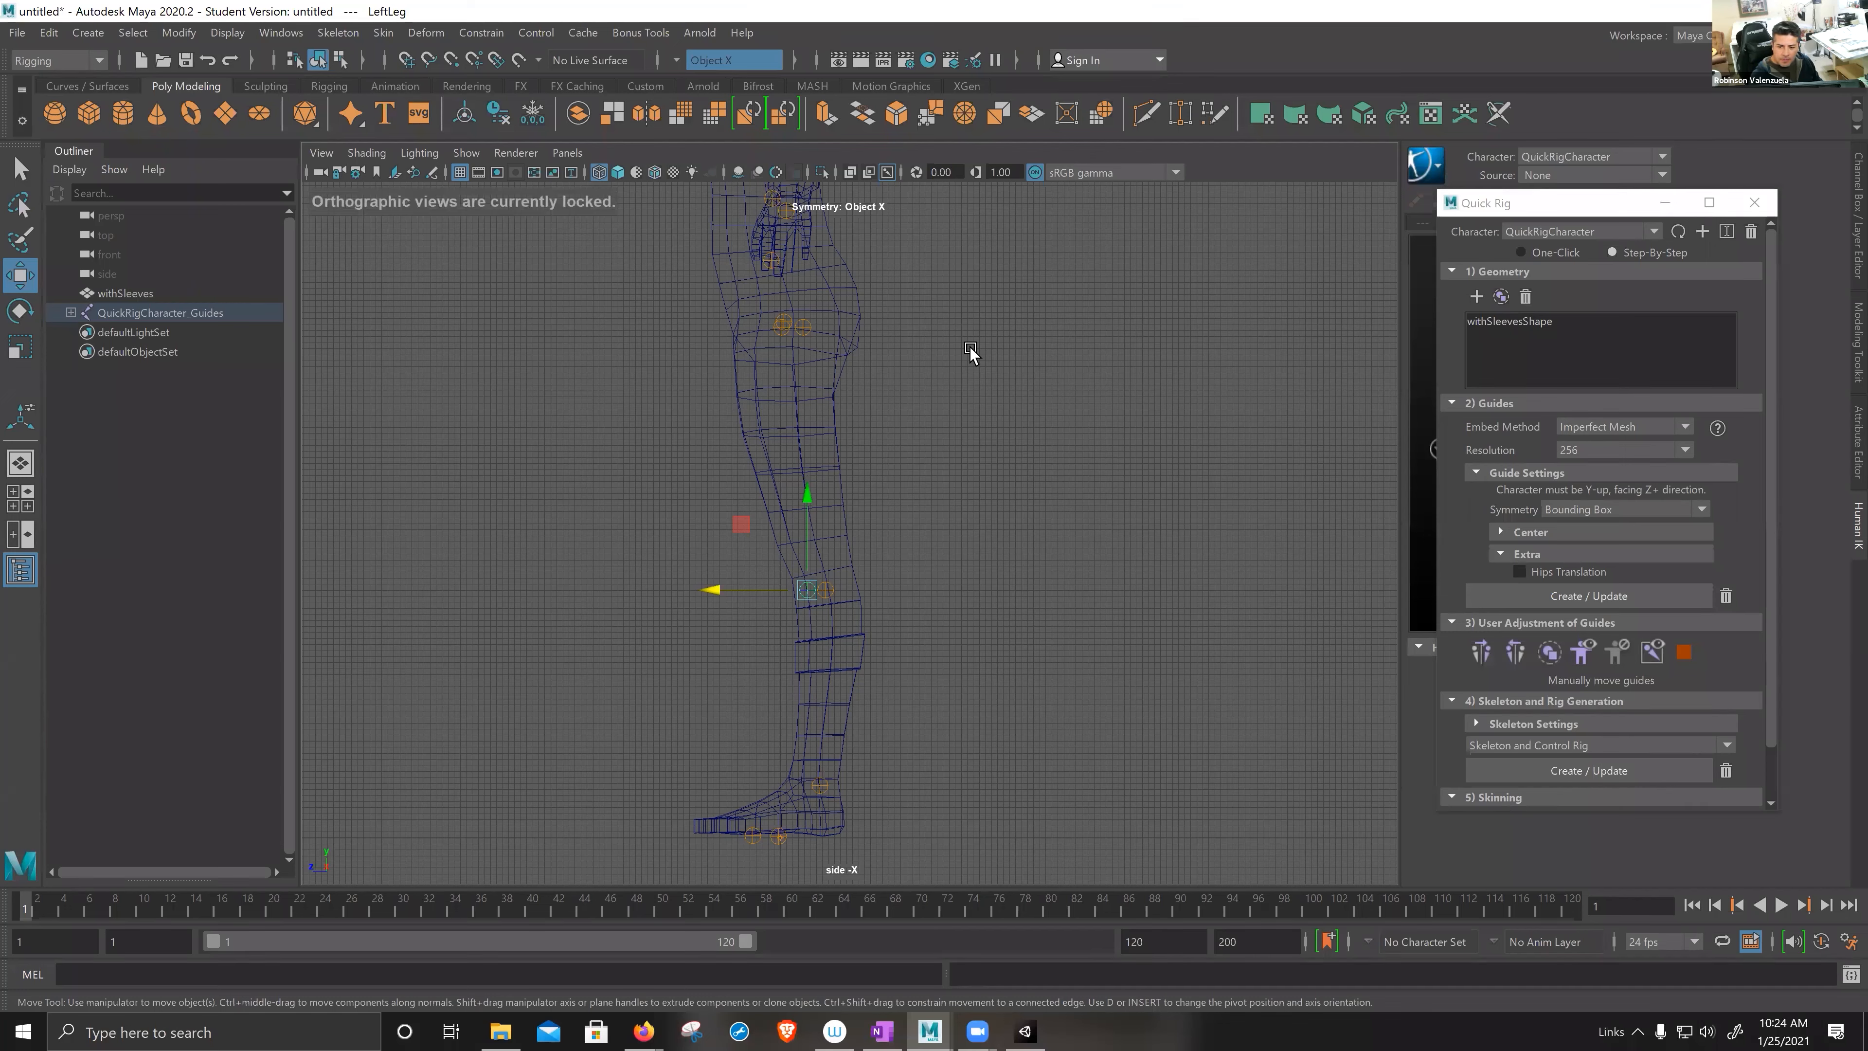
# - Return to the single perspective view and move the left hand guide up the arm to the wrist
pyautogui.press('space')
pyautogui.click(20, 462)
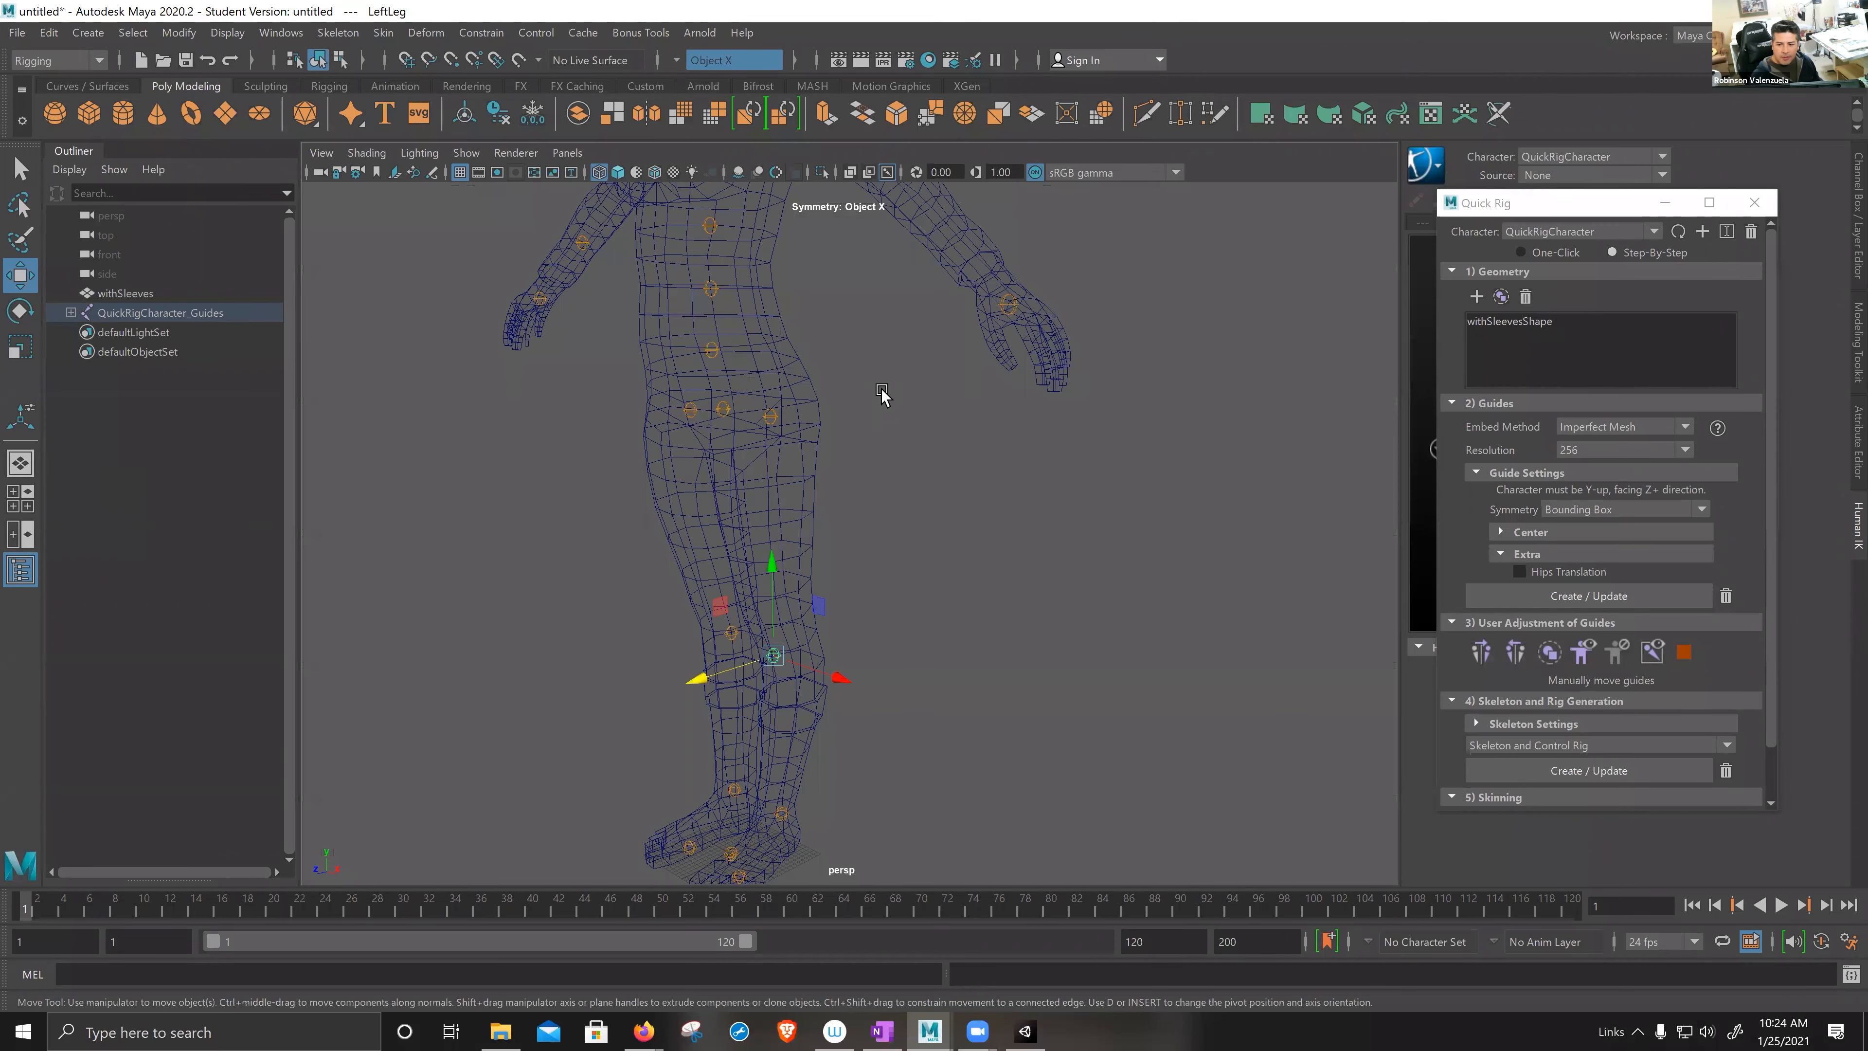
pyautogui.scroll(-3, 879, 396)
pyautogui.keyDown('alt'); pyautogui.moveTo(876, 396); pyautogui.dragTo(971, 405); pyautogui.keyUp('alt')
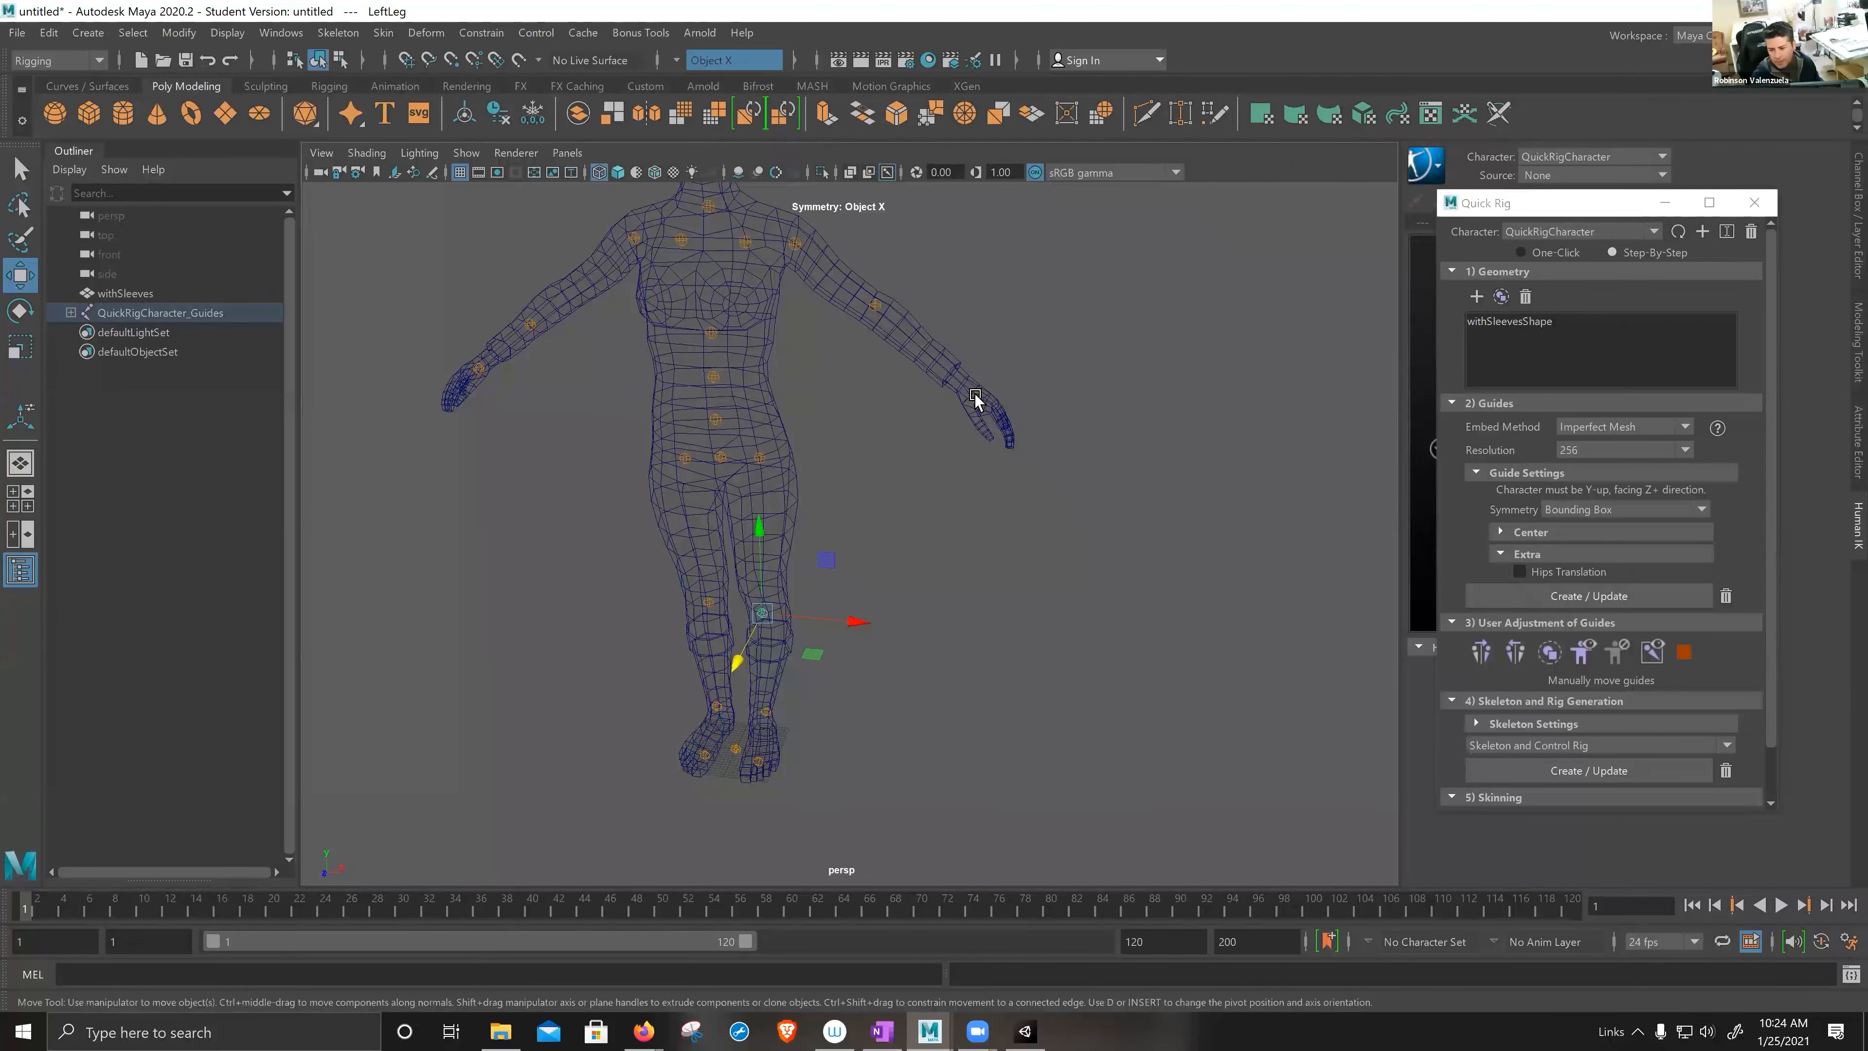
pyautogui.click(976, 398)
pyautogui.keyDown('alt'); pyautogui.moveTo(1023, 493); pyautogui.dragTo(1038, 527, button='middle'); pyautogui.keyUp('alt')
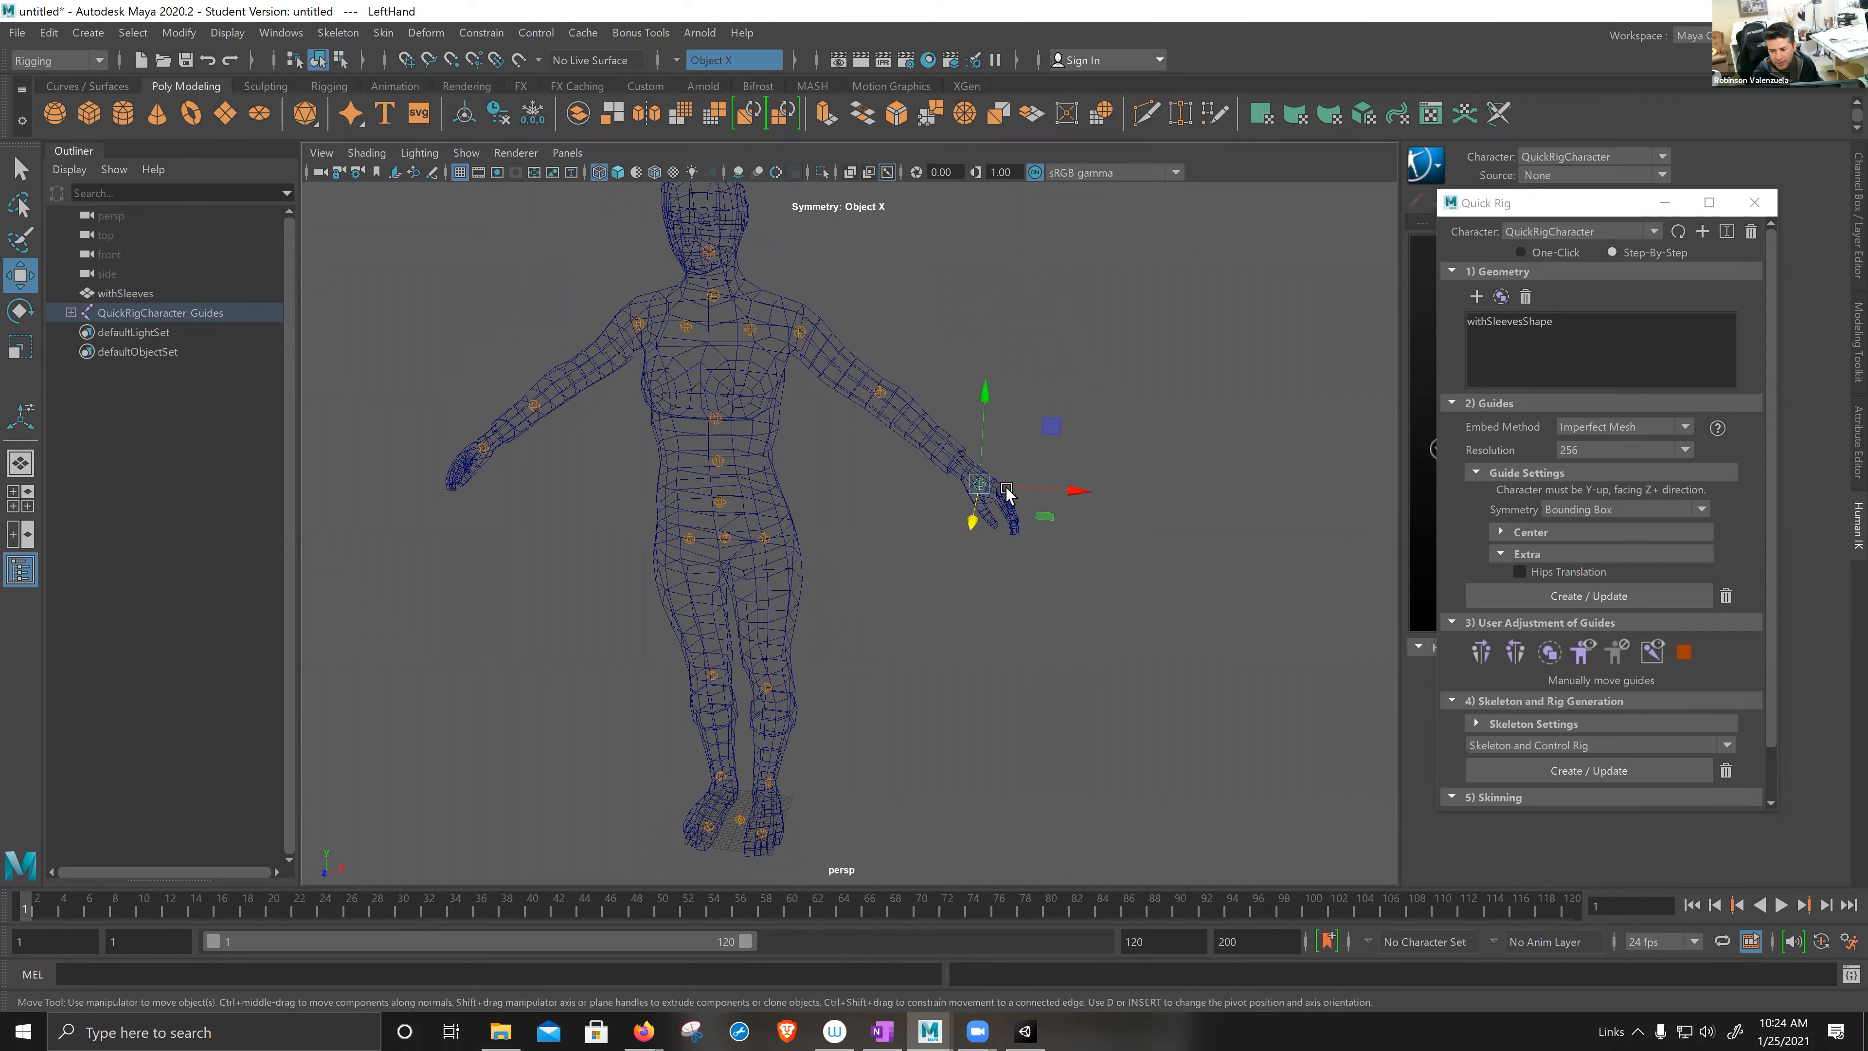
pyautogui.moveTo(1057, 436); pyautogui.dragTo(1043, 422)
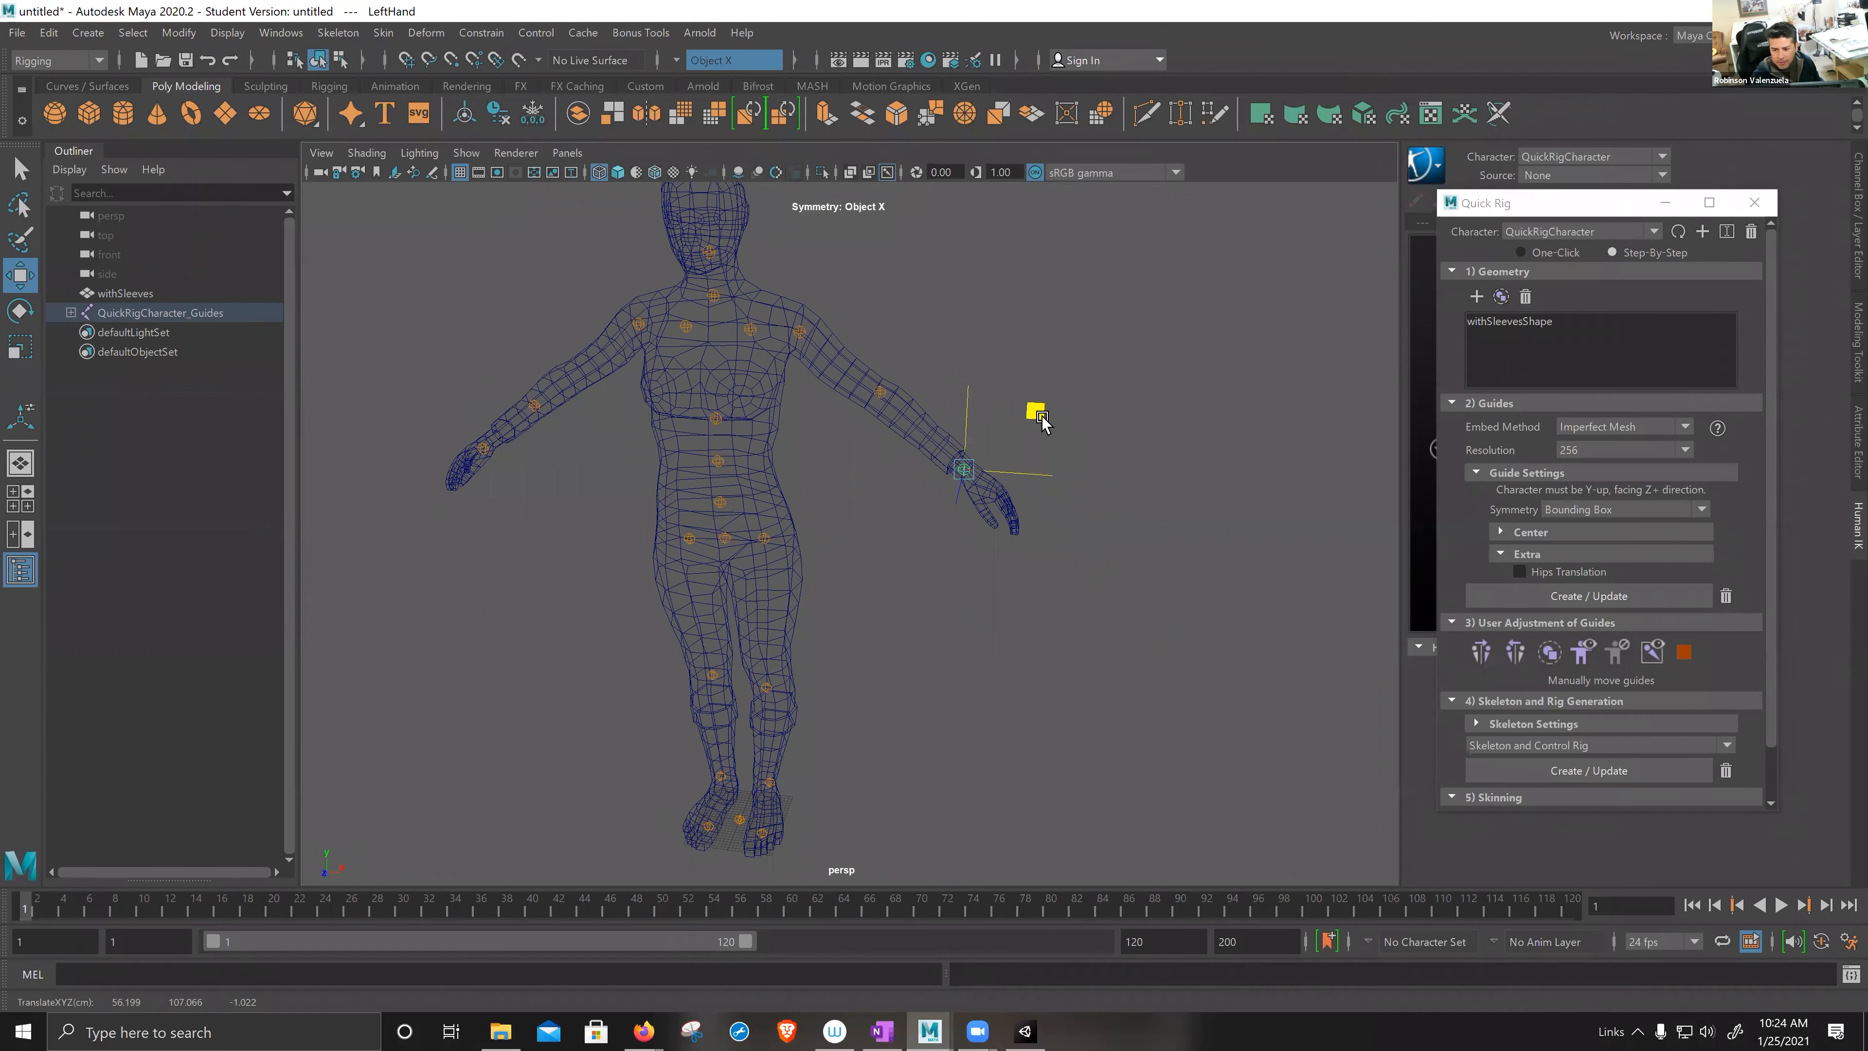
# - Check the left arm from several angles and center the left hand and forearm guides front to back inside it
pyautogui.keyDown('alt'); pyautogui.moveTo(1076, 526); pyautogui.dragTo(812, 578); pyautogui.keyUp('alt')
pyautogui.click(812, 577)
pyautogui.keyDown('alt'); pyautogui.moveTo(1050, 557); pyautogui.dragTo(760, 465); pyautogui.keyUp('alt')
pyautogui.click(846, 436)
pyautogui.keyDown('alt'); pyautogui.moveTo(672, 560); pyautogui.dragTo(772, 489); pyautogui.keyUp('alt')
pyautogui.keyDown('alt'); pyautogui.moveTo(883, 427); pyautogui.dragTo(888, 494, button='middle'); pyautogui.keyUp('alt')
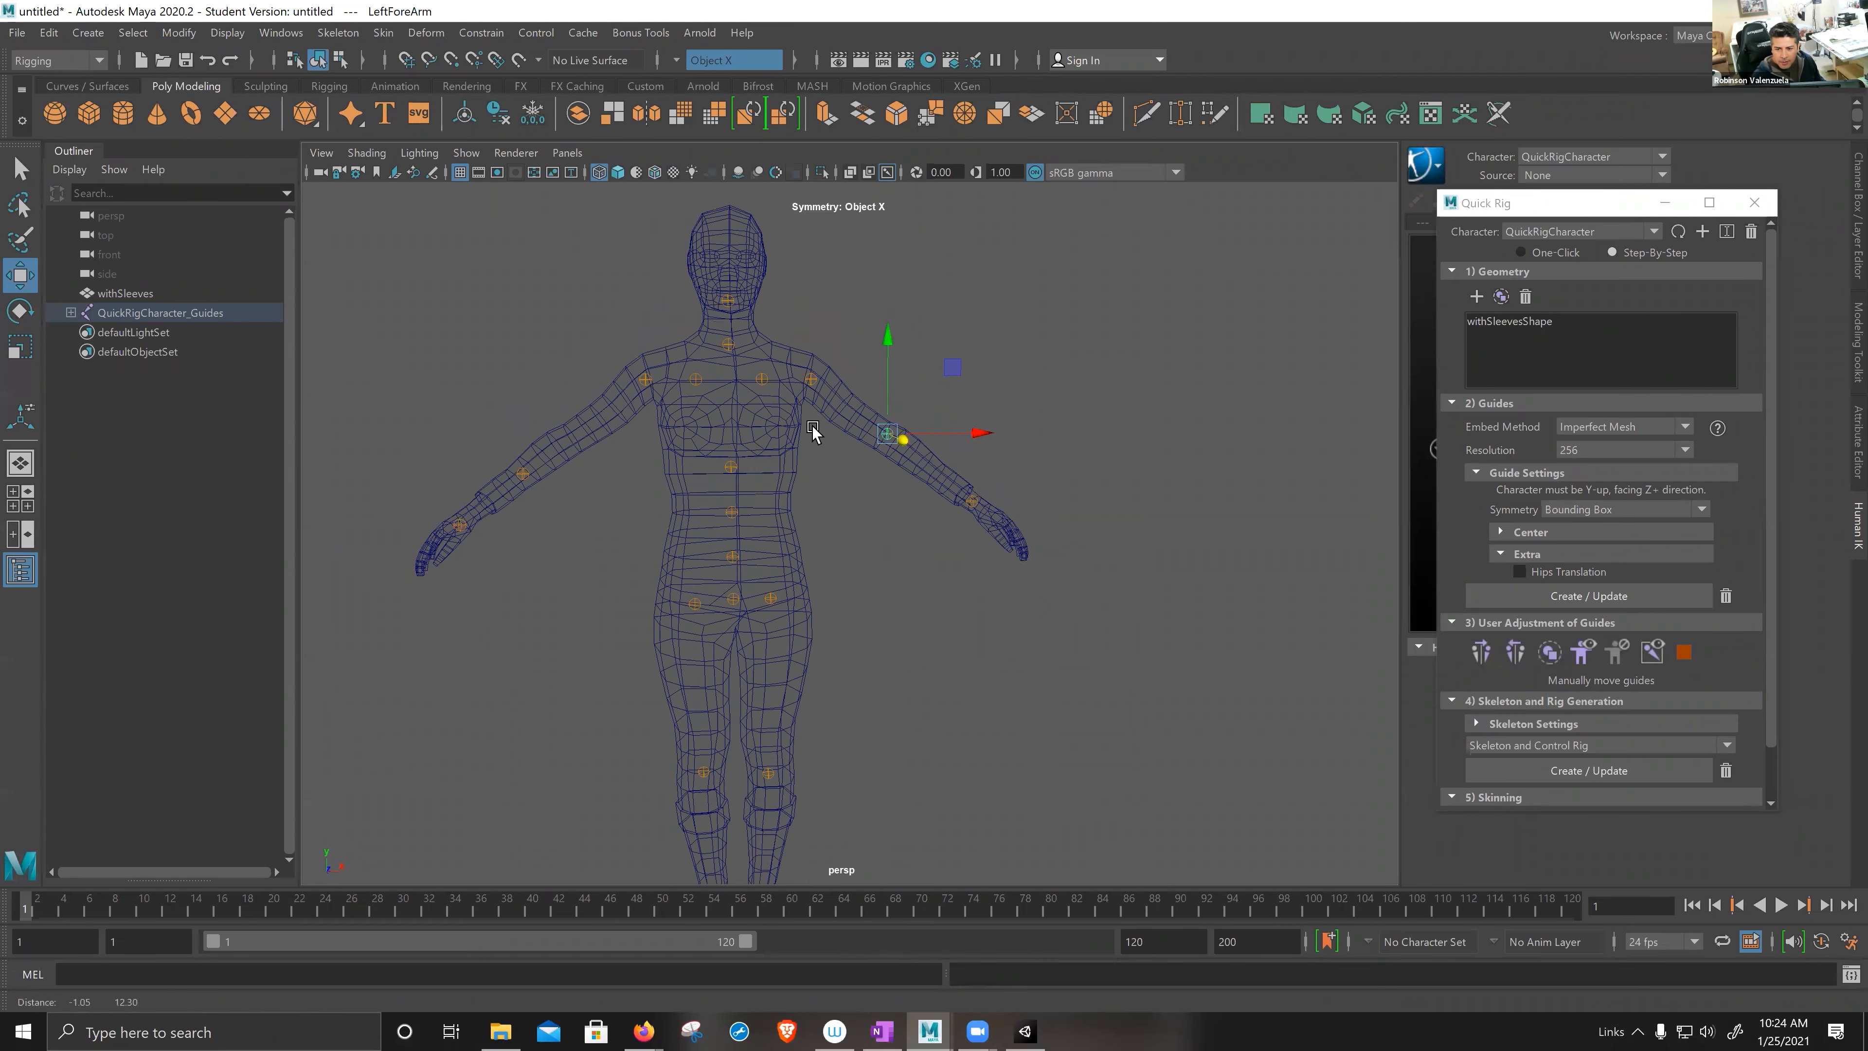
# - Select the left toe guide and move it forward along Z within the foot
pyautogui.keyDown('alt'); pyautogui.moveTo(813, 427); pyautogui.dragTo(816, 450, button='middle'); pyautogui.keyUp('alt')
pyautogui.keyDown('alt'); pyautogui.moveTo(866, 517); pyautogui.dragTo(864, 391, button='middle'); pyautogui.keyUp('alt')
pyautogui.keyDown('alt'); pyautogui.moveTo(860, 553); pyautogui.dragTo(857, 481, button='middle'); pyautogui.keyUp('alt')
pyautogui.keyDown('alt'); pyautogui.moveTo(830, 671); pyautogui.dragTo(832, 565, button='middle'); pyautogui.keyUp('alt')
pyautogui.keyDown('alt'); pyautogui.moveTo(875, 630); pyautogui.dragTo(775, 646); pyautogui.keyUp('alt')
pyautogui.keyDown('alt'); pyautogui.moveTo(821, 643); pyautogui.dragTo(842, 659, button='right'); pyautogui.keyUp('alt')
pyautogui.keyDown('alt'); pyautogui.moveTo(852, 661); pyautogui.dragTo(872, 654, button='middle'); pyautogui.keyUp('alt')
pyautogui.keyDown('alt'); pyautogui.moveTo(873, 657); pyautogui.dragTo(825, 639); pyautogui.keyUp('alt')
pyautogui.click(818, 632)
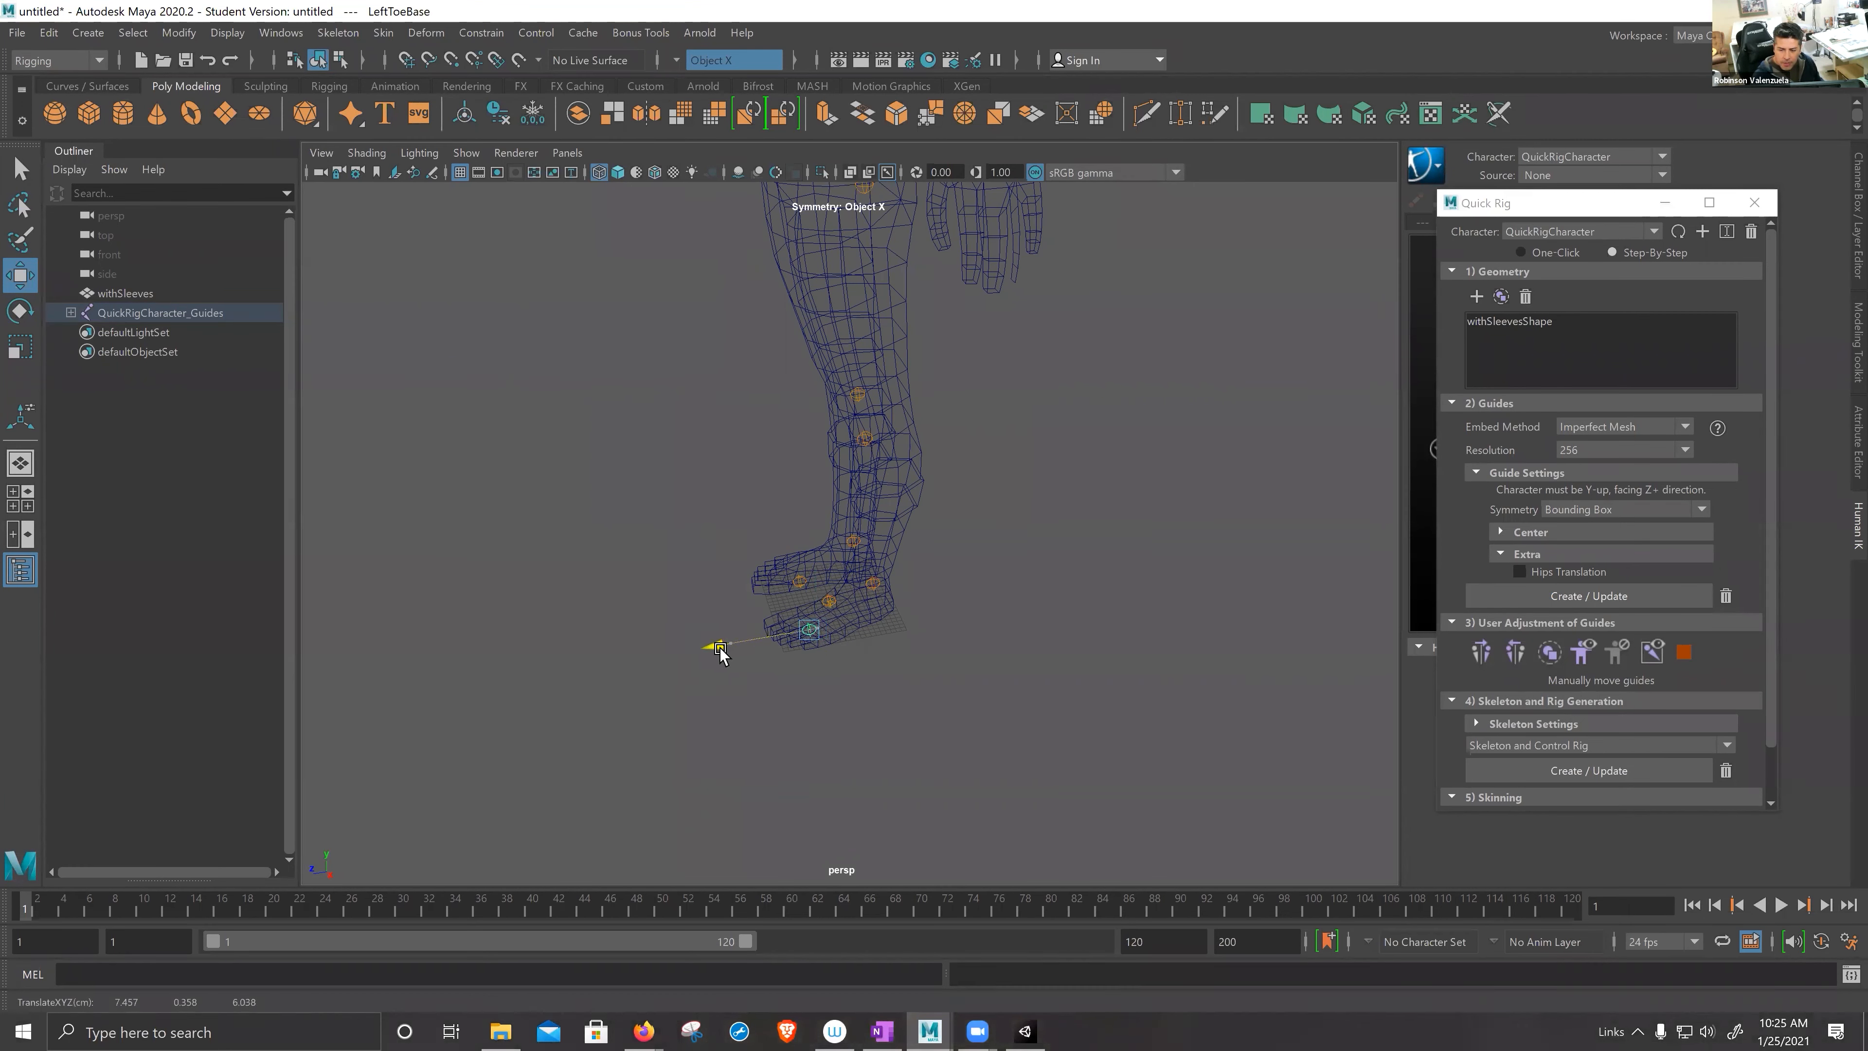
# - Adjust the height of the left knee guide and bring the whole body back into view
pyautogui.keyDown('alt'); pyautogui.moveTo(542, 597); pyautogui.dragTo(822, 517); pyautogui.keyUp('alt')
pyautogui.click(720, 518)
pyautogui.keyDown('alt'); pyautogui.moveTo(875, 578); pyautogui.dragTo(722, 372); pyautogui.keyUp('alt')
pyautogui.keyDown('alt'); pyautogui.moveTo(837, 492); pyautogui.dragTo(846, 633, button='middle'); pyautogui.keyUp('alt')
pyautogui.keyDown('alt'); pyautogui.moveTo(827, 545); pyautogui.dragTo(843, 458, button='right'); pyautogui.keyUp('alt')
pyautogui.keyDown('alt'); pyautogui.moveTo(832, 457); pyautogui.dragTo(812, 551, button='middle'); pyautogui.keyUp('alt')
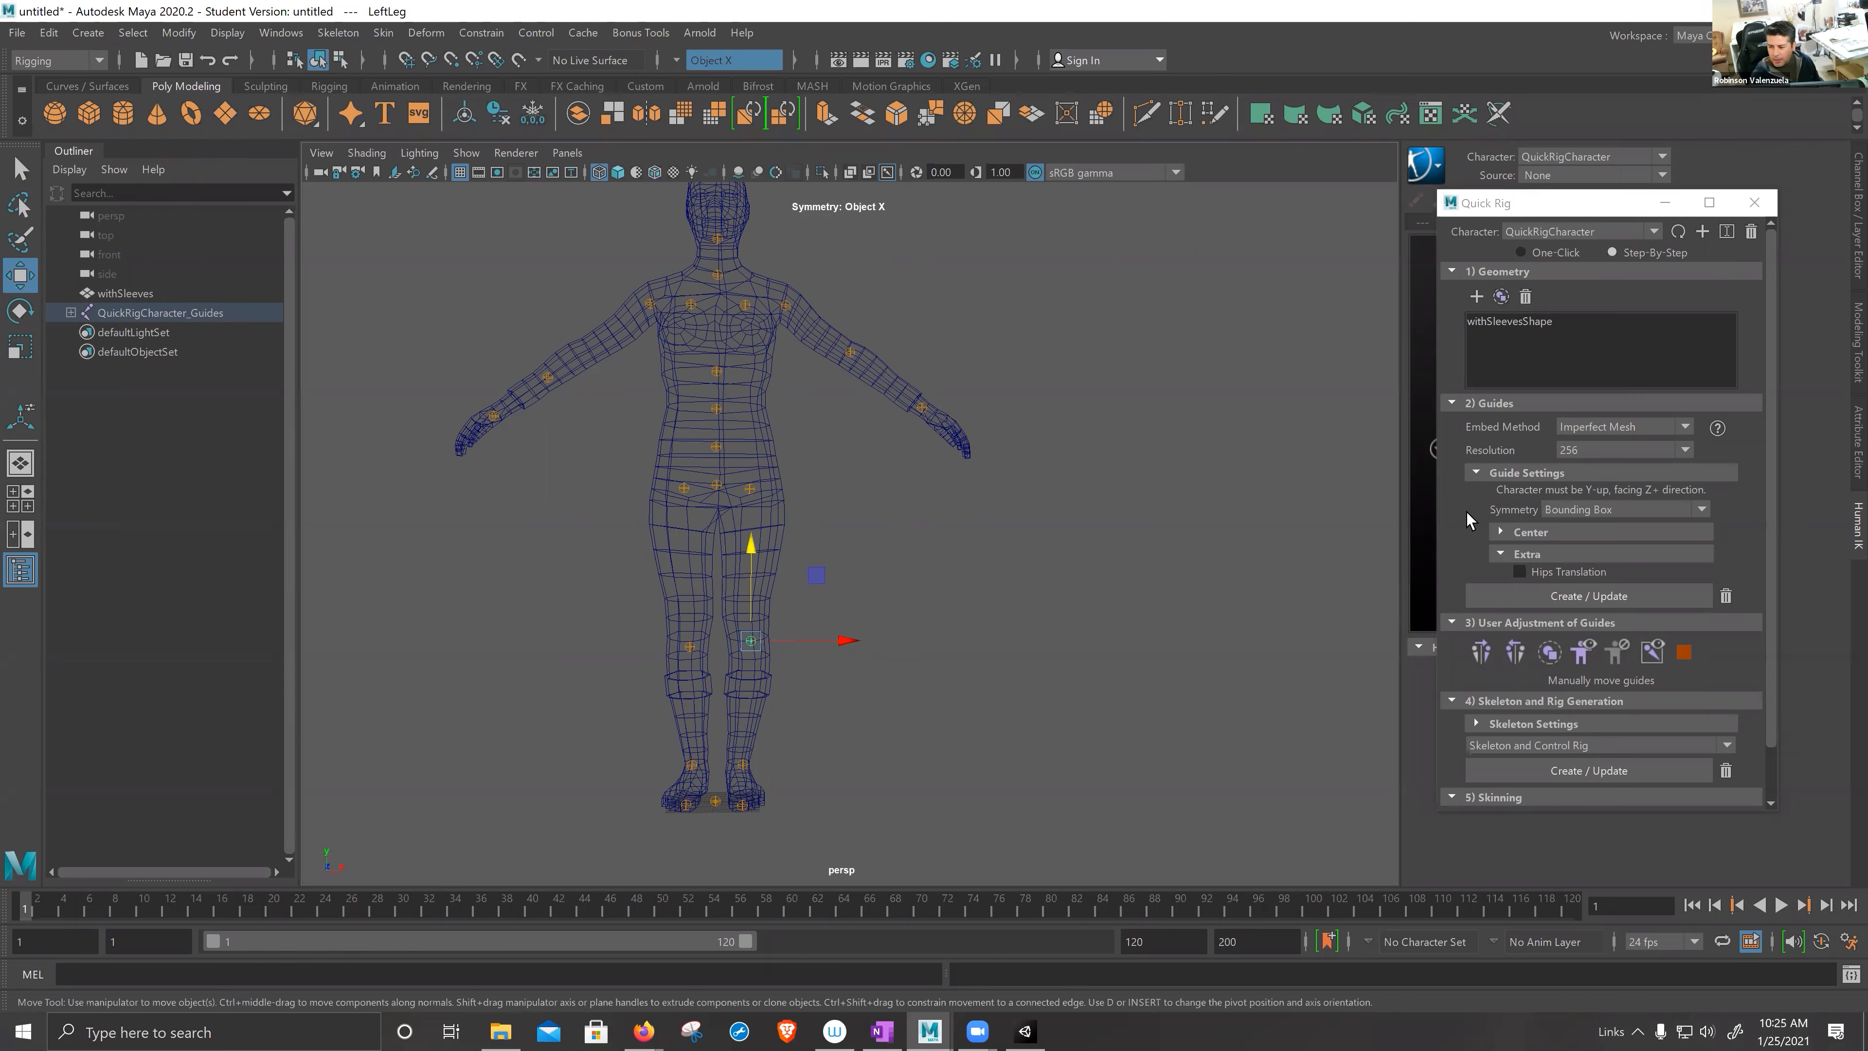
# - Select all the guides and mirror the adjusted guides from the character's left side onto its right side
pyautogui.scroll(-2, 1750, 530)
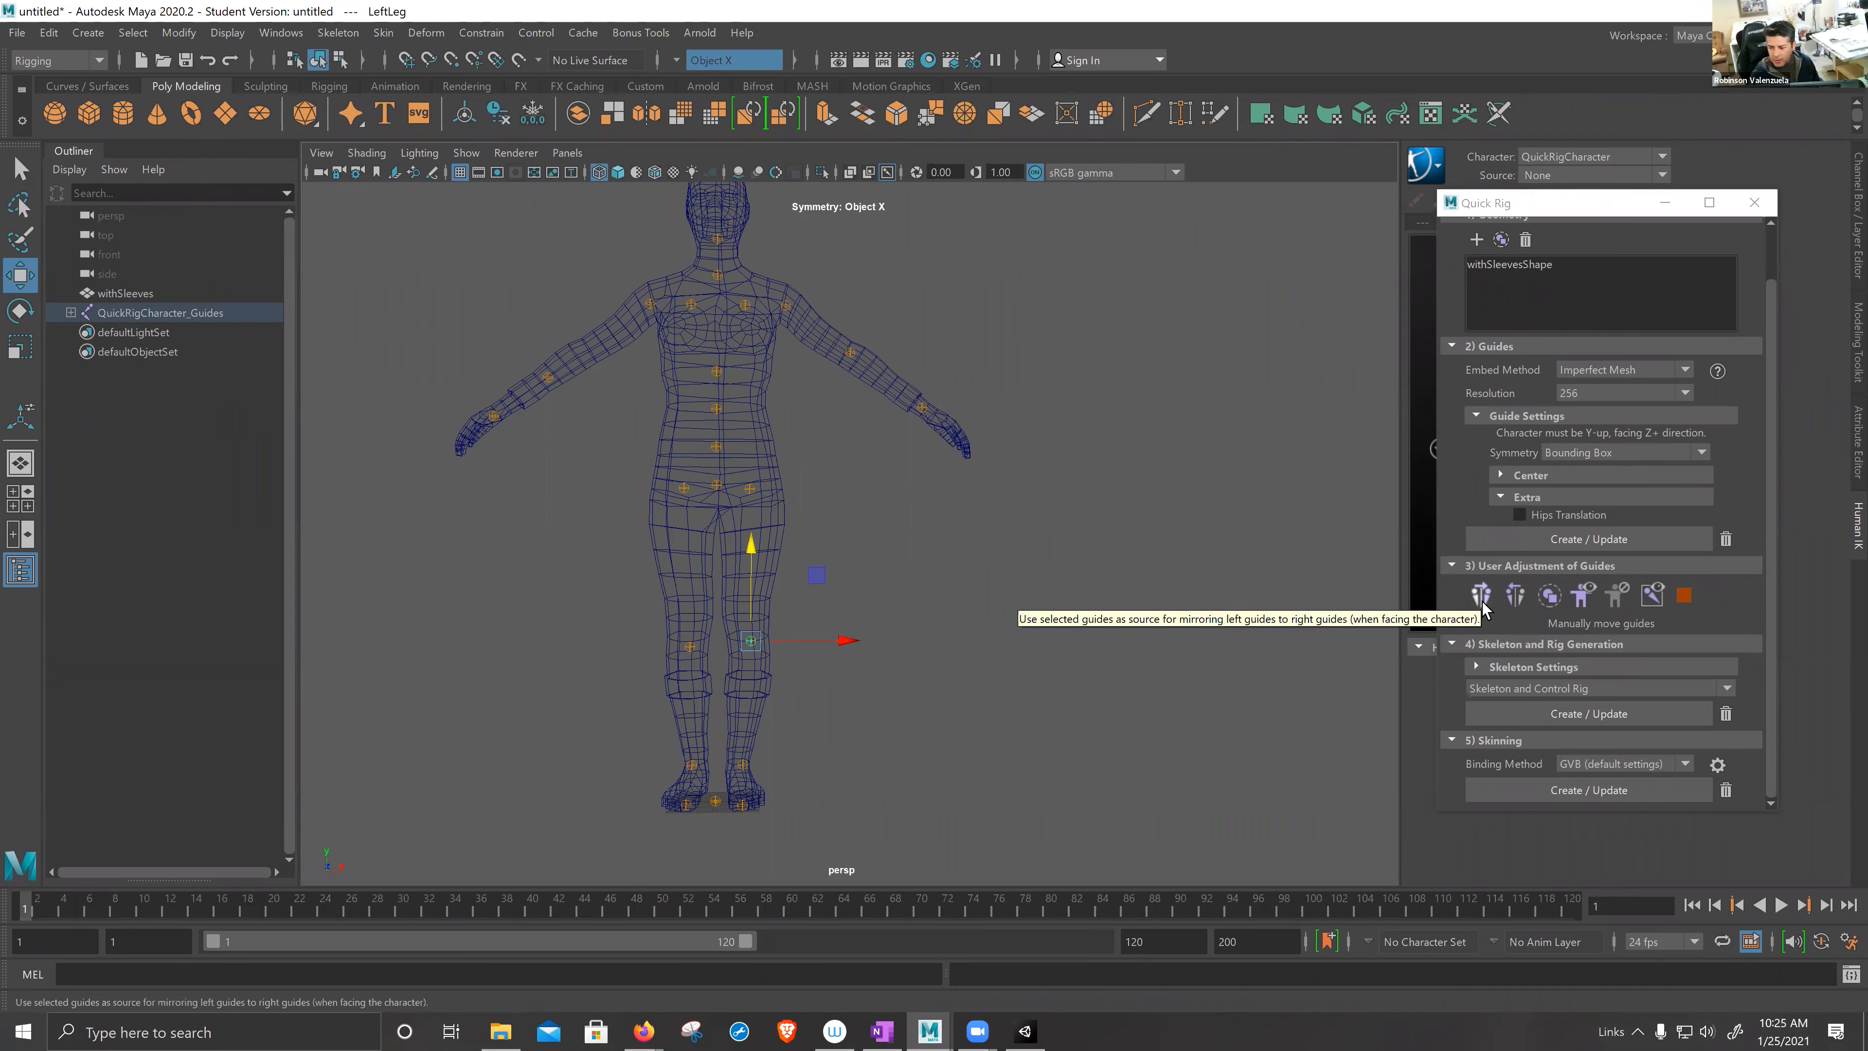
pyautogui.click(1549, 596)
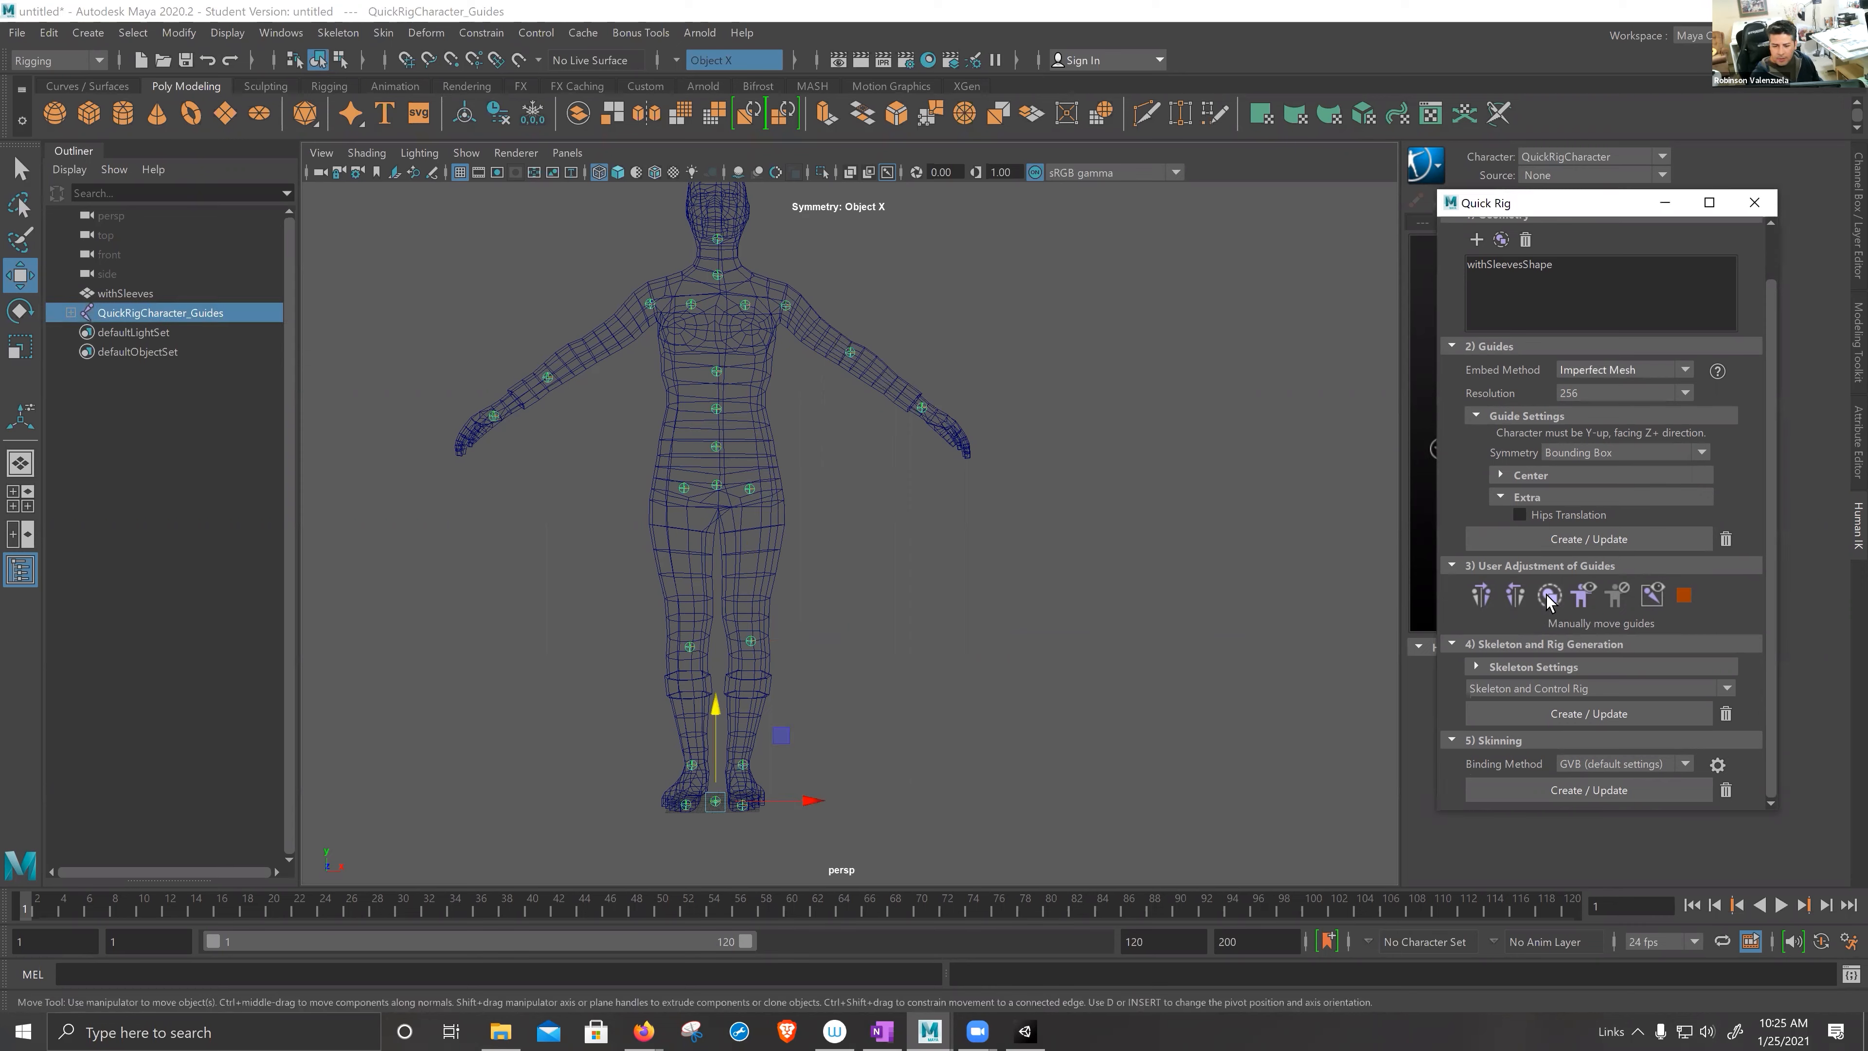
pyautogui.click(1518, 605)
pyautogui.keyDown('alt'); pyautogui.moveTo(1005, 462); pyautogui.dragTo(924, 583); pyautogui.keyUp('alt')
pyautogui.scroll(-5, 923, 583)
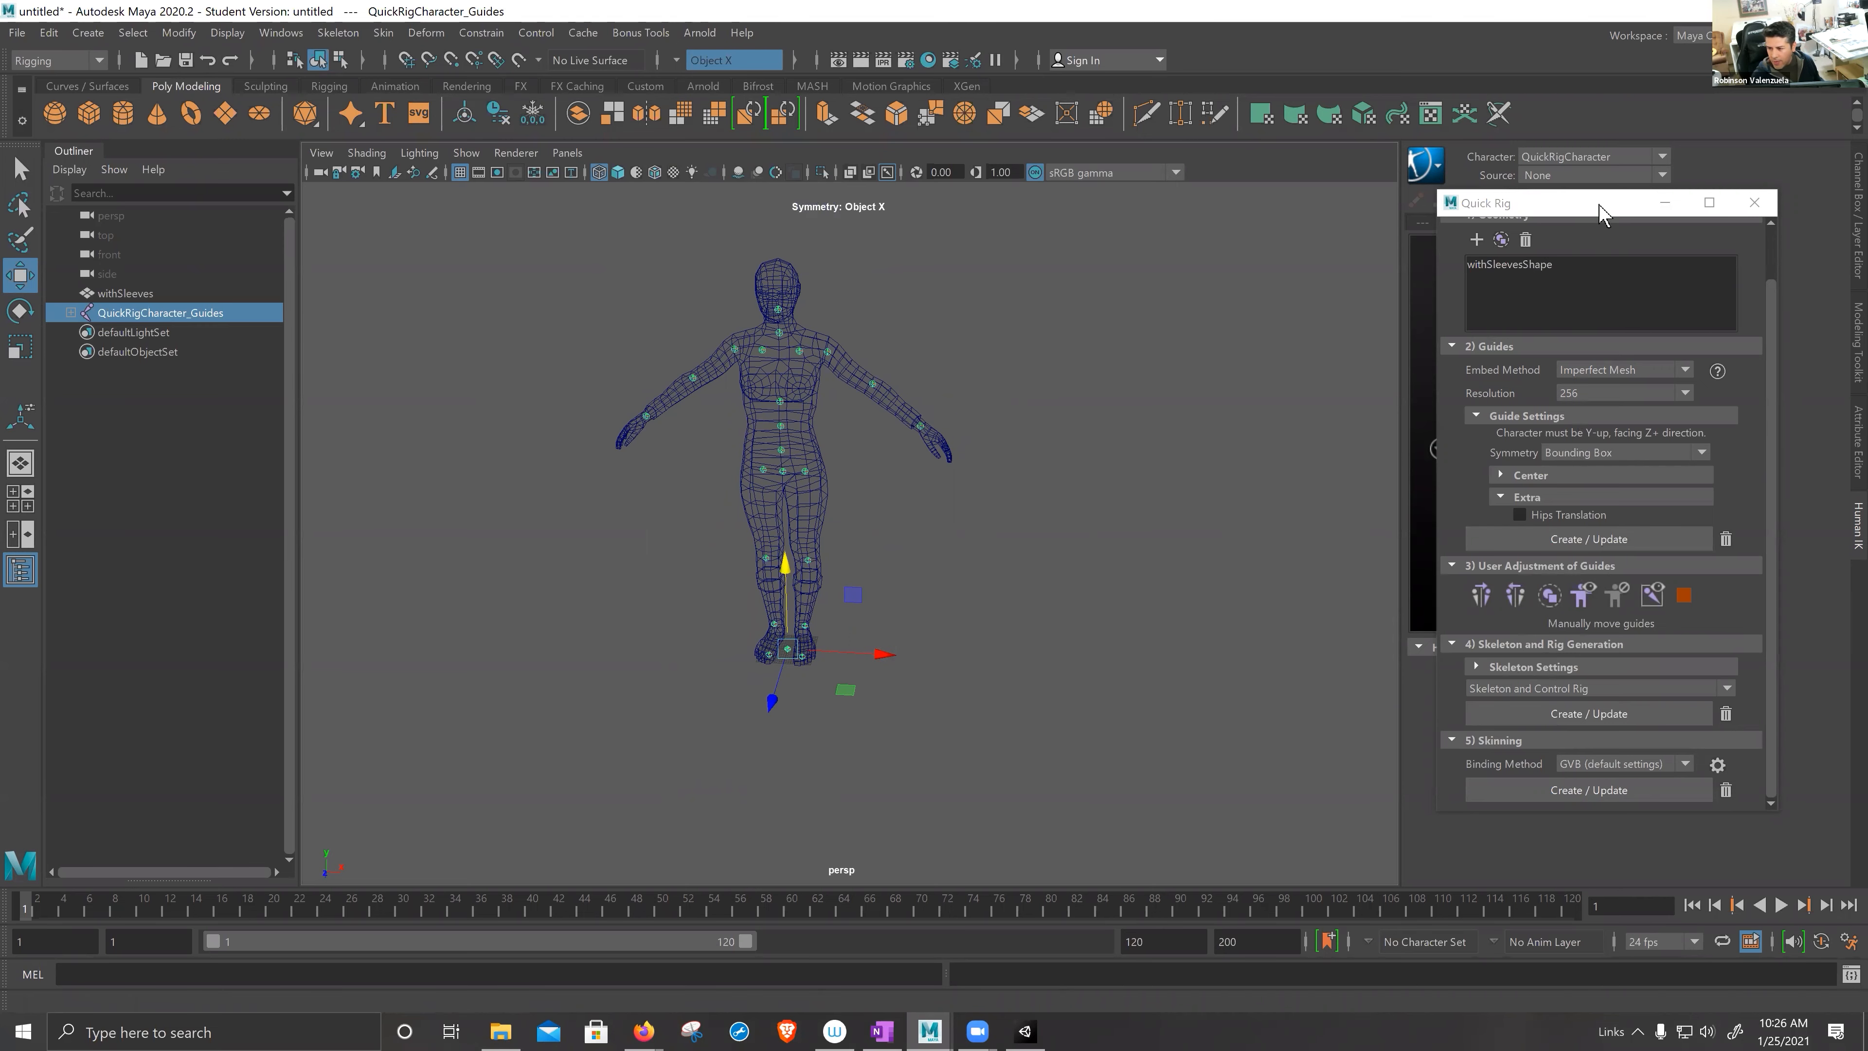
# - Generate the Skeleton and Control Rig from the adjusted guides and inspect the joints around the hips
pyautogui.moveTo(1469, 211); pyautogui.dragTo(1154, 179)
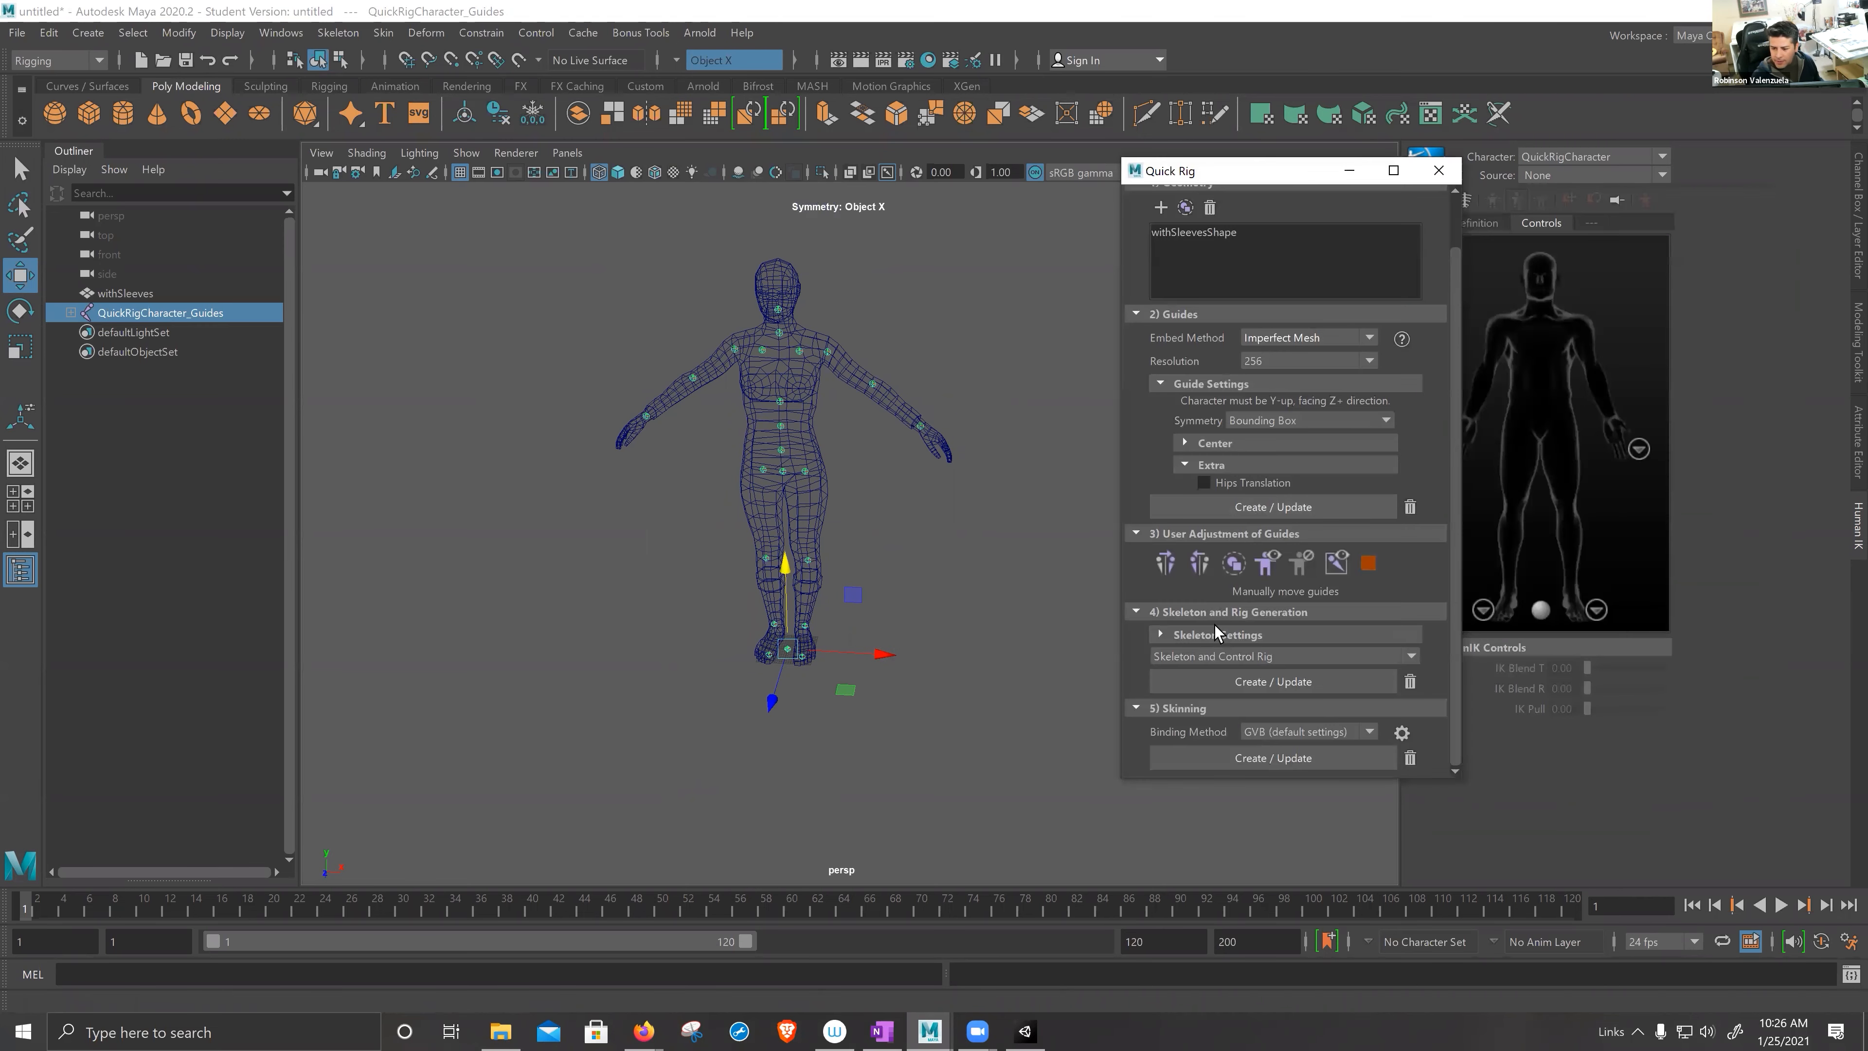
pyautogui.click(1224, 682)
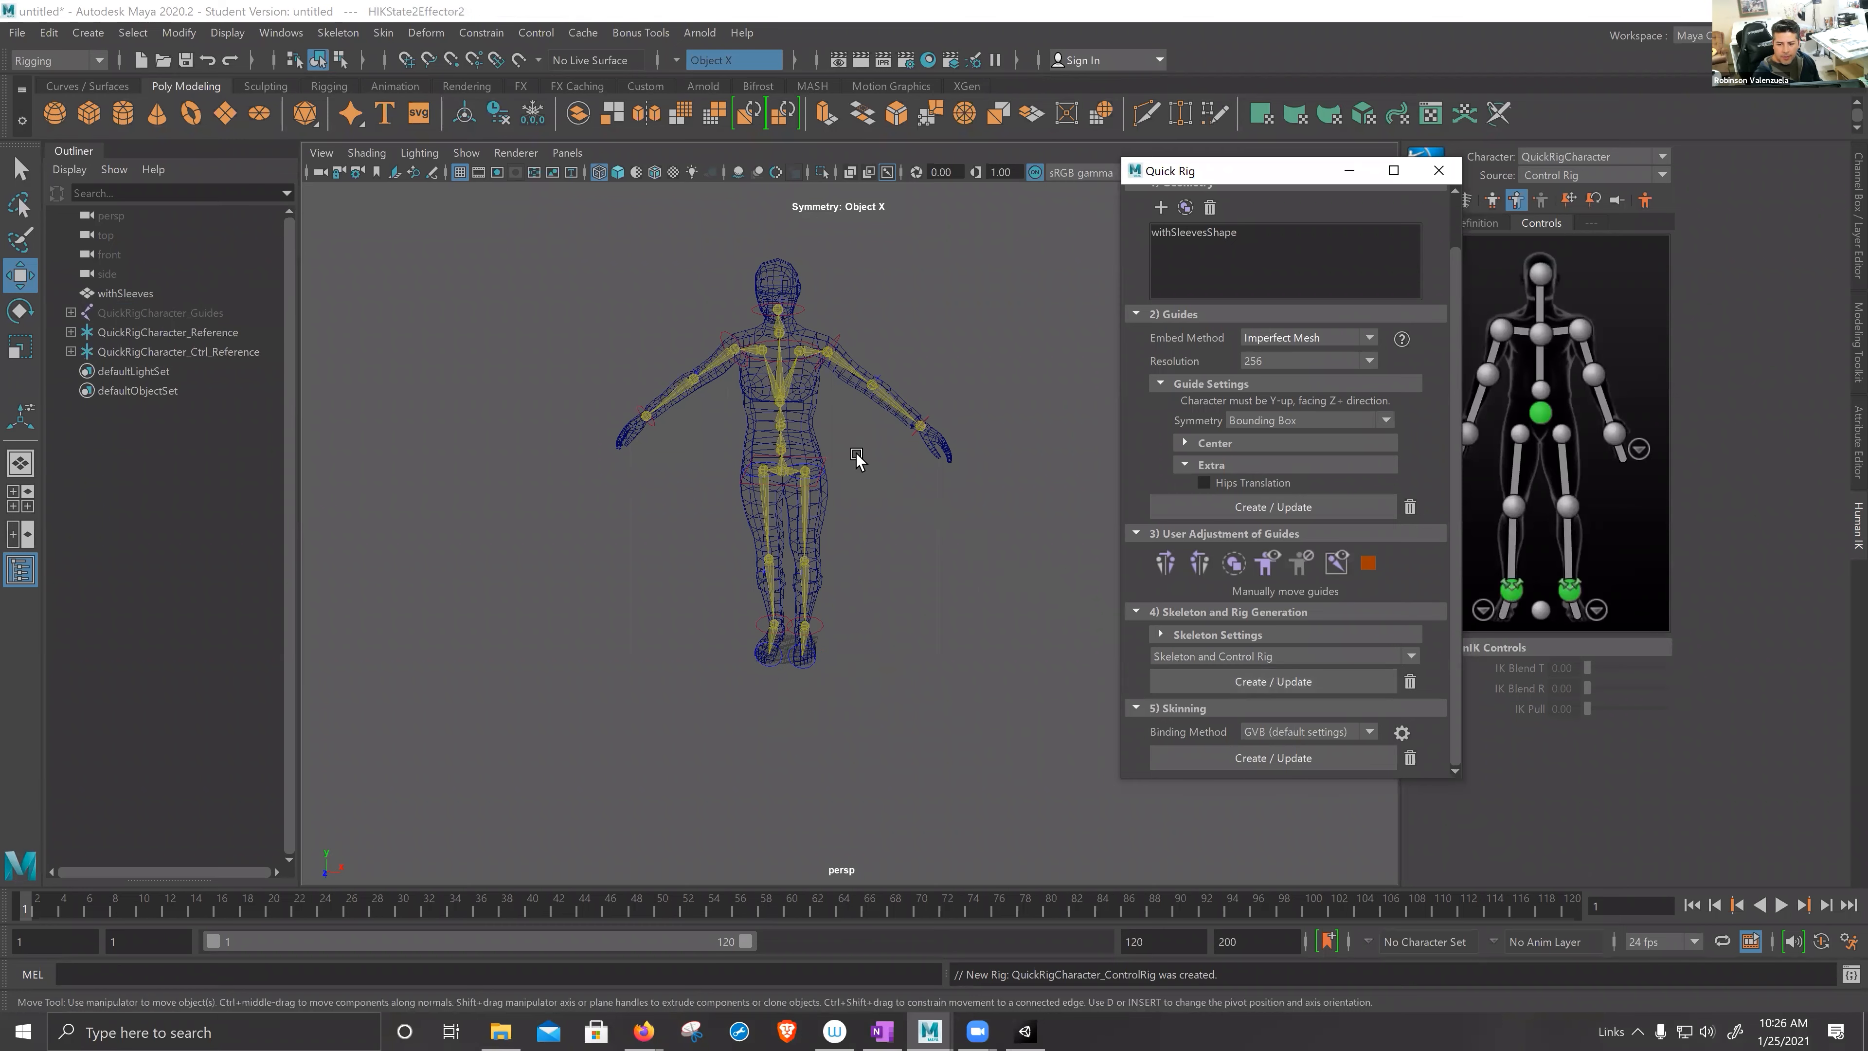
pyautogui.scroll(6, 863, 503)
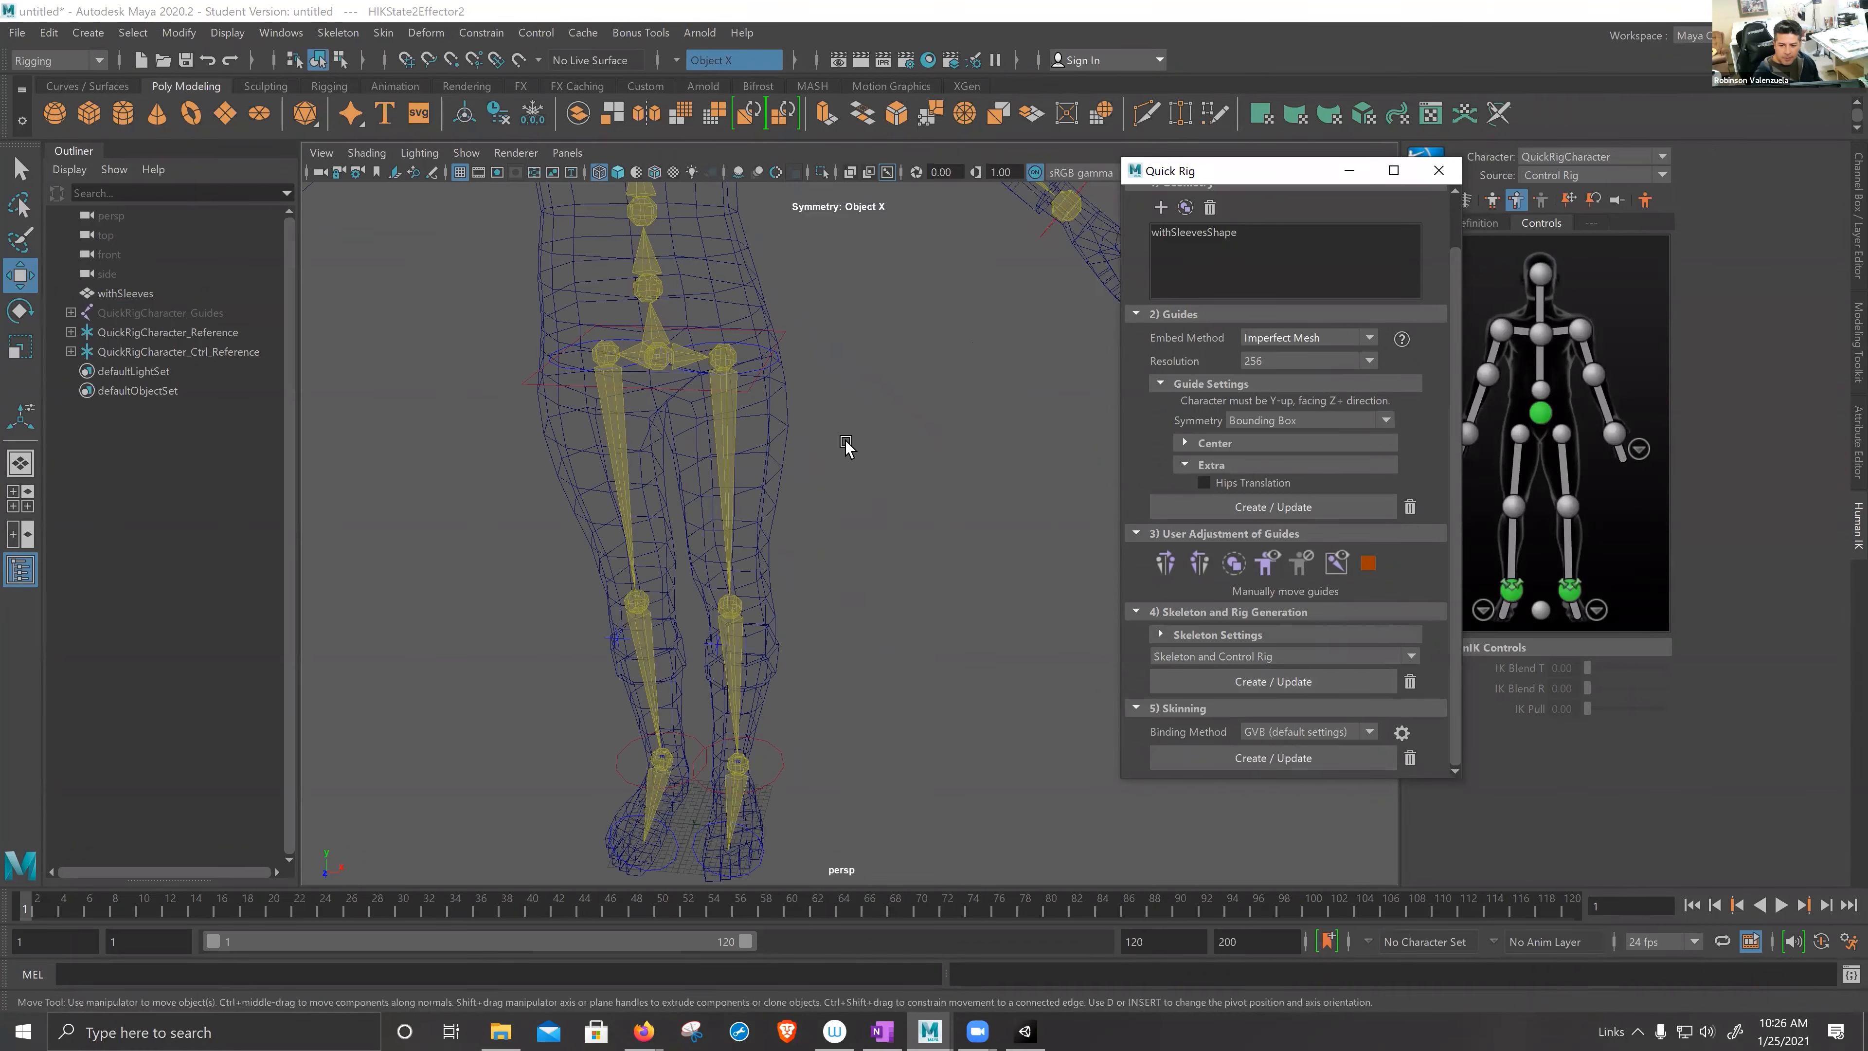
pyautogui.keyDown('alt'); pyautogui.moveTo(965, 555); pyautogui.dragTo(1019, 544, button='middle'); pyautogui.keyUp('alt')
pyautogui.scroll(4, 948, 472)
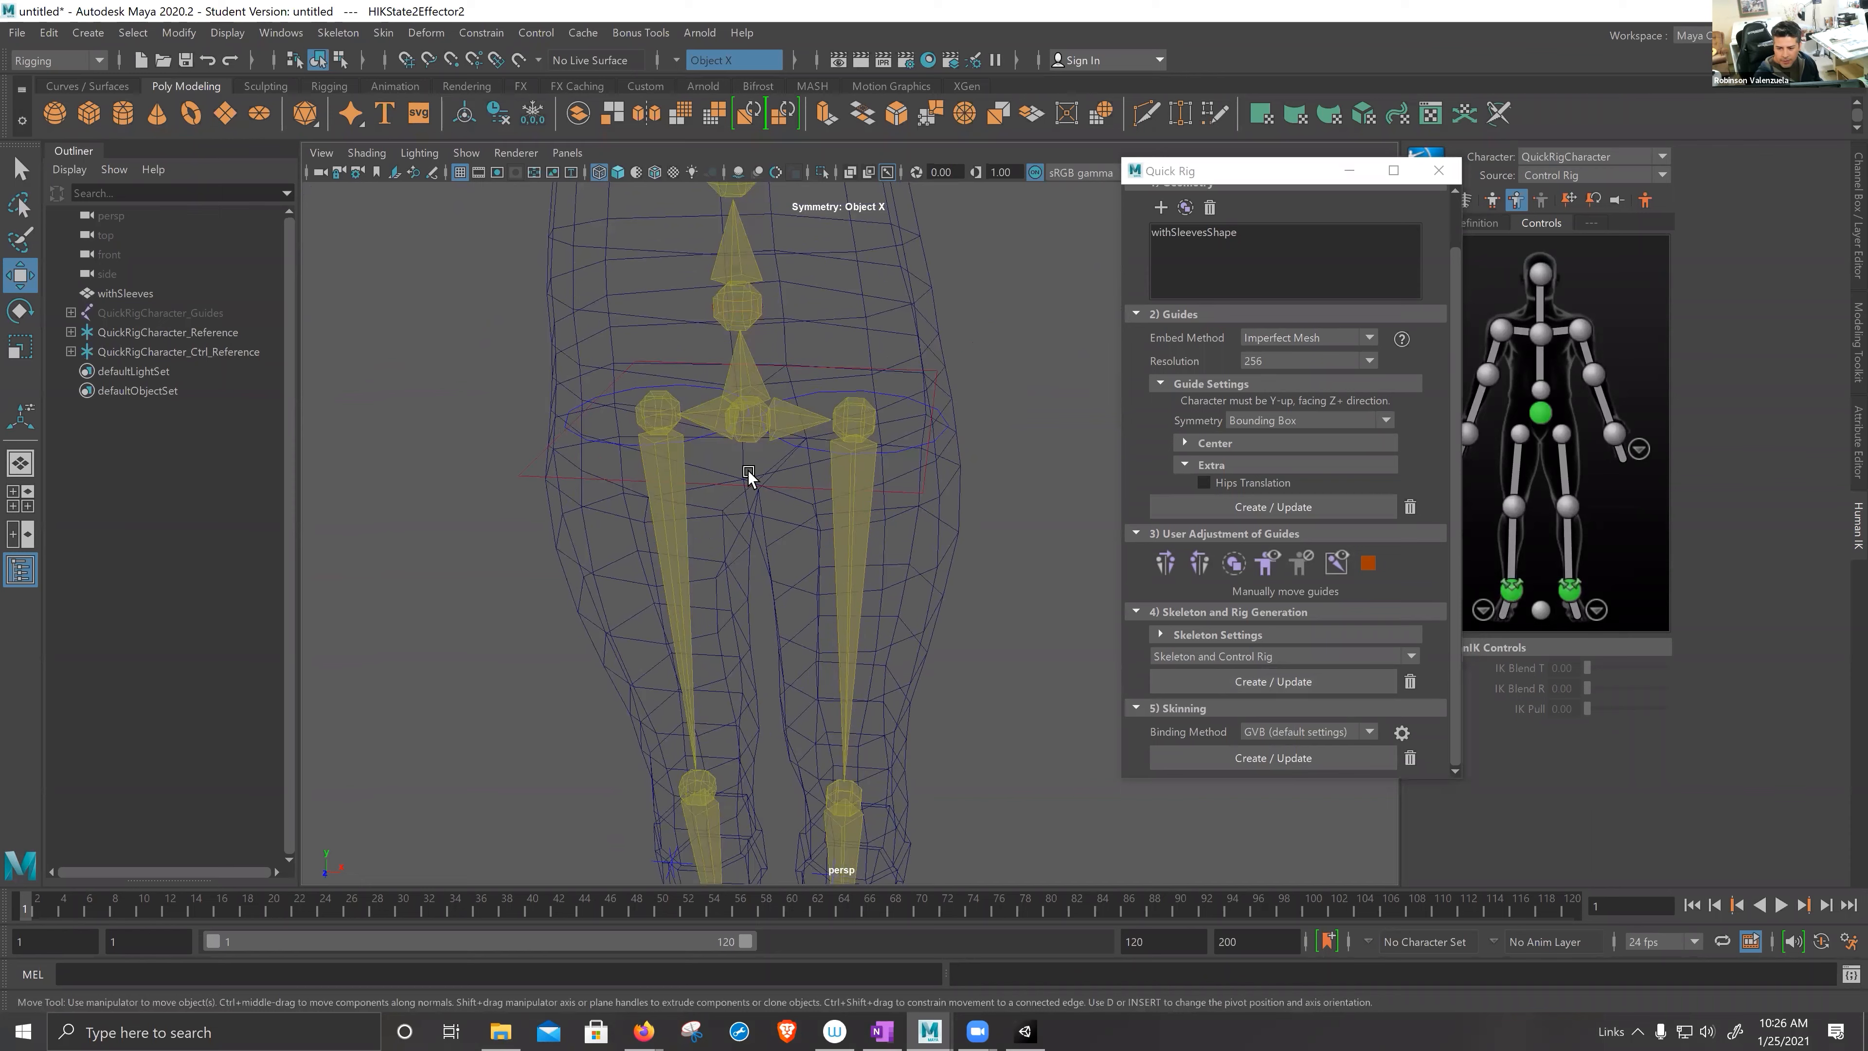
# - Bring the whole character with its new skeleton into view and display it shaded
pyautogui.scroll(-5, 954, 524)
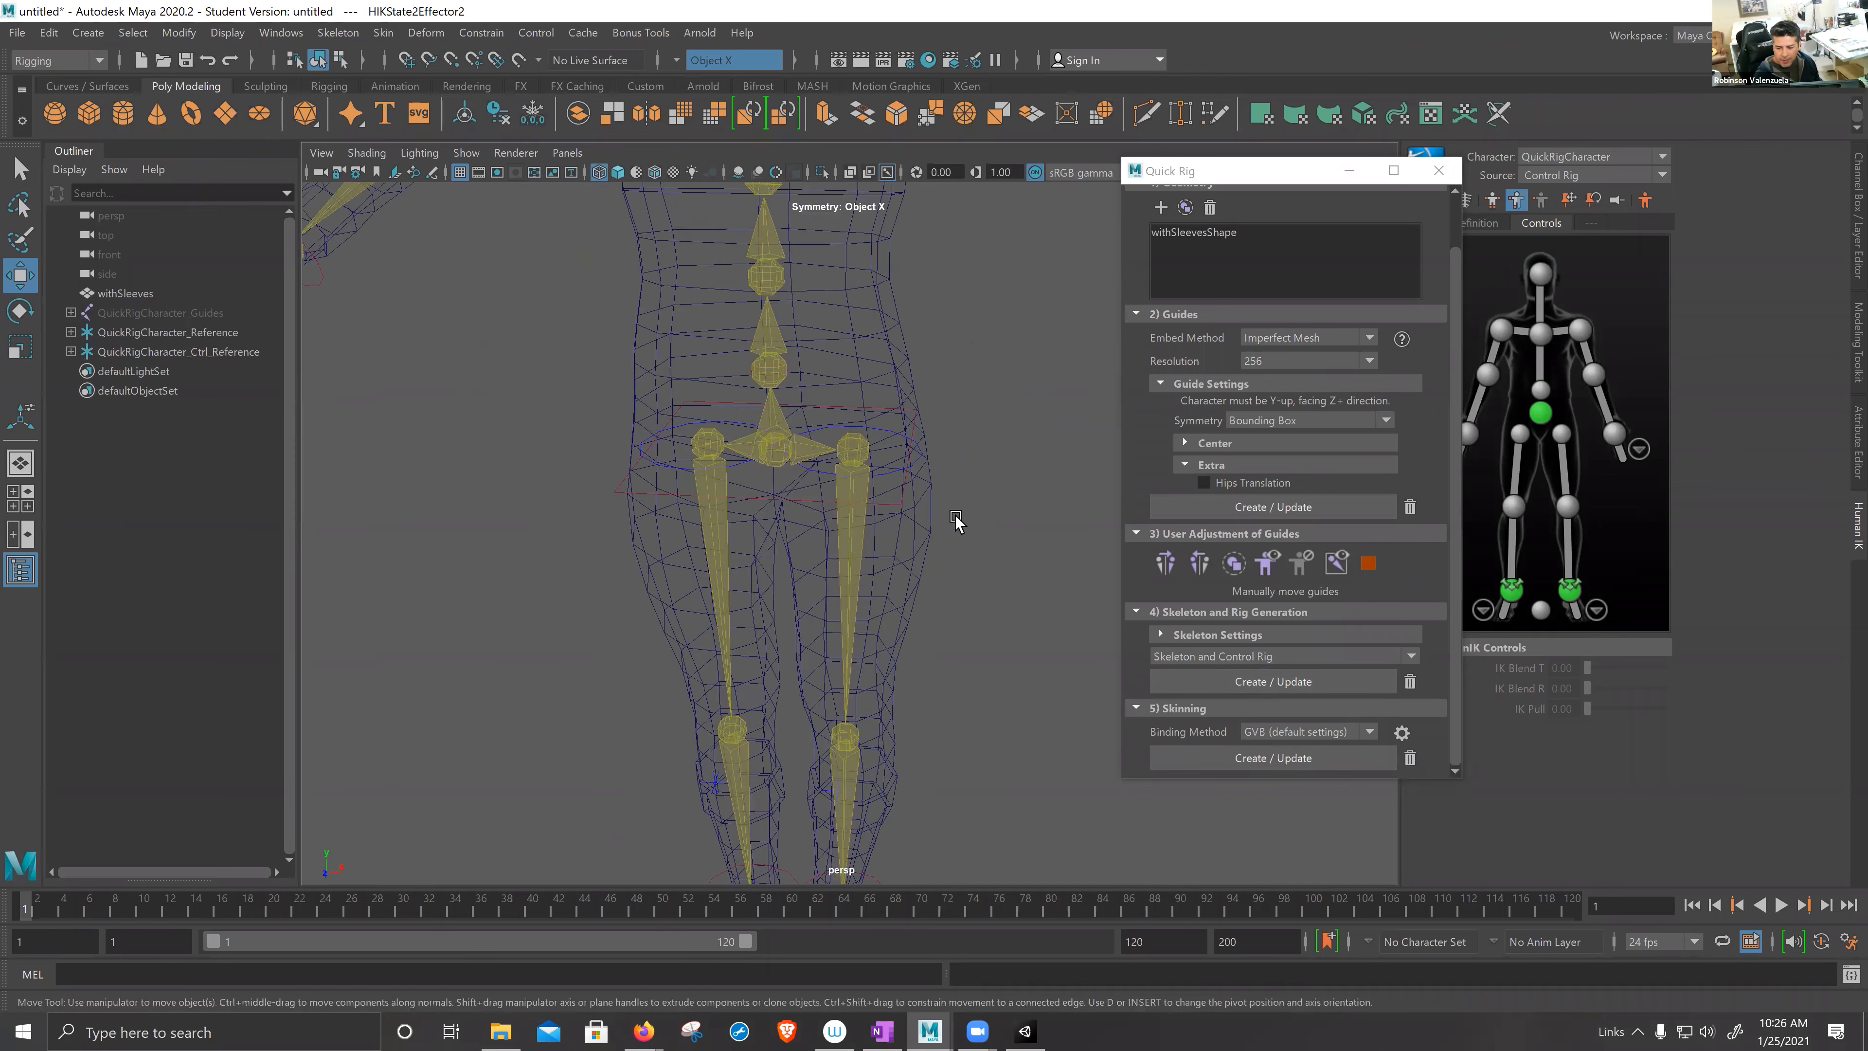
pyautogui.scroll(-4, 954, 524)
pyautogui.keyDown('alt'); pyautogui.moveTo(925, 486); pyautogui.dragTo(814, 585); pyautogui.keyUp('alt')
pyautogui.keyDown('alt'); pyautogui.moveTo(856, 523); pyautogui.dragTo(871, 508); pyautogui.keyUp('alt')
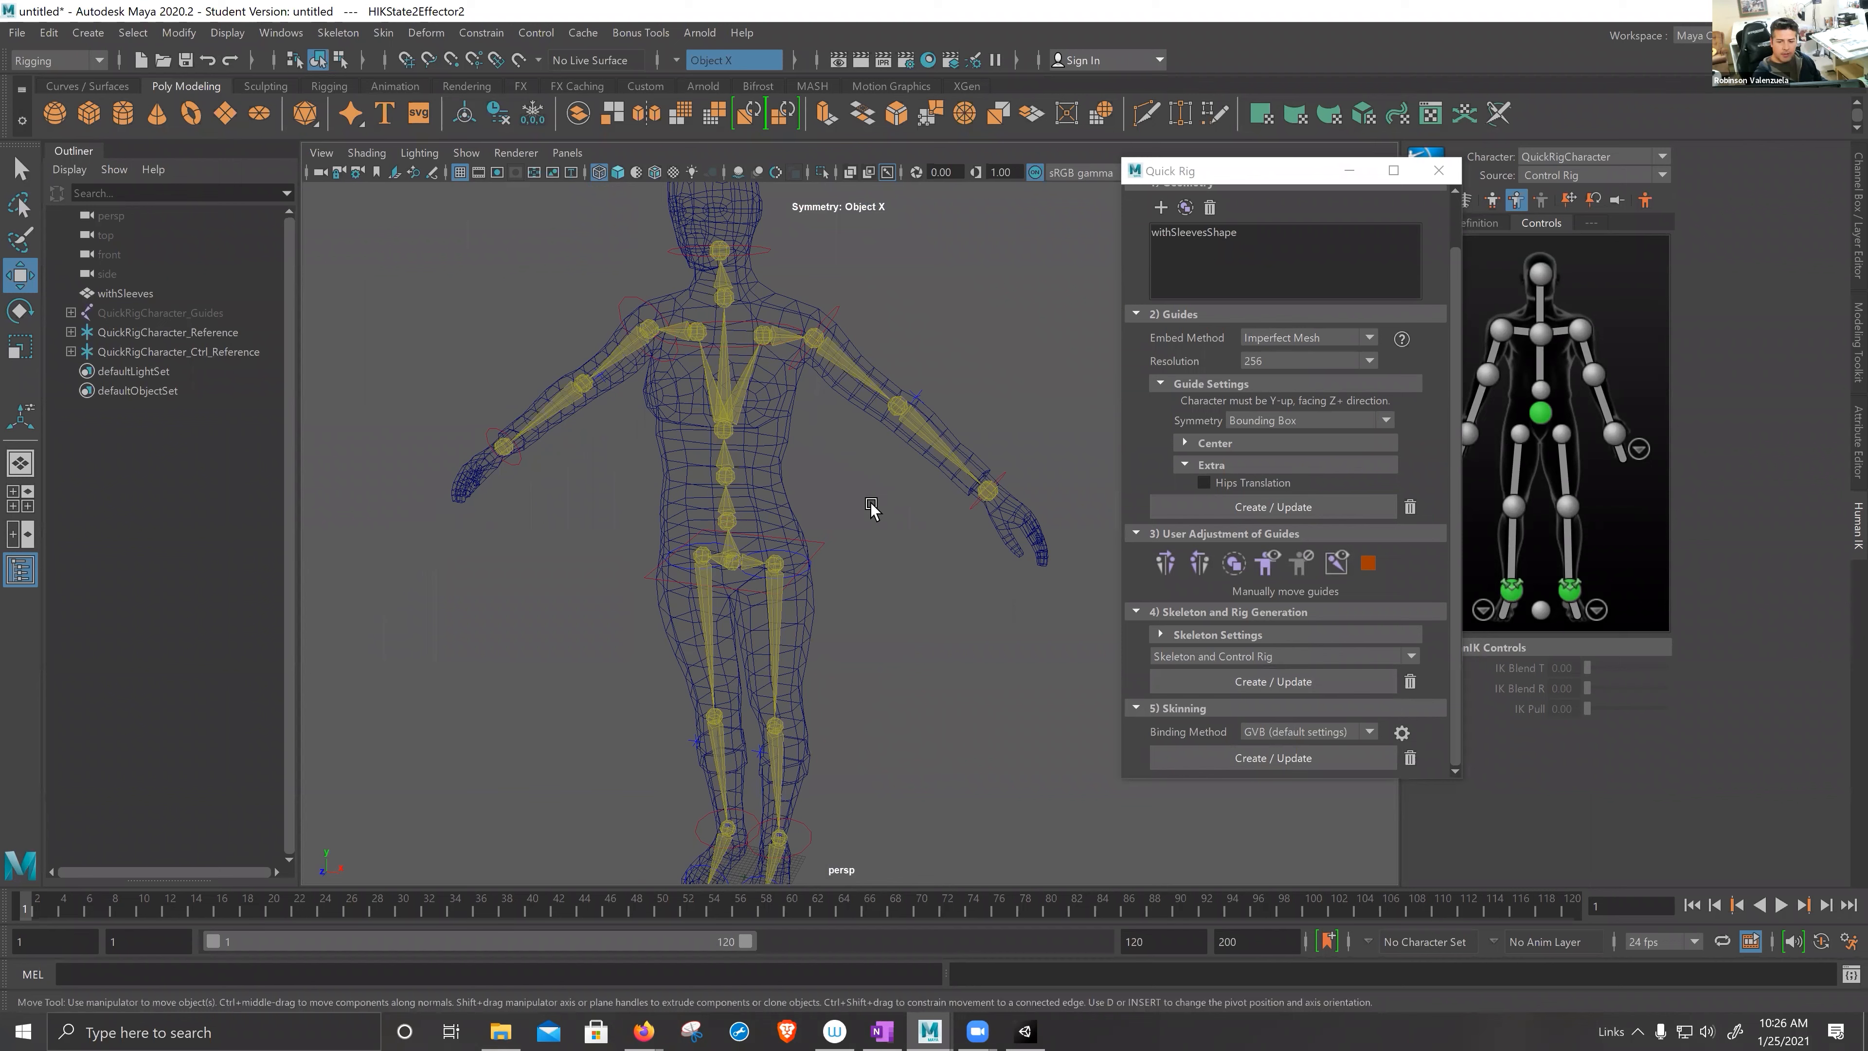
pyautogui.press('5')
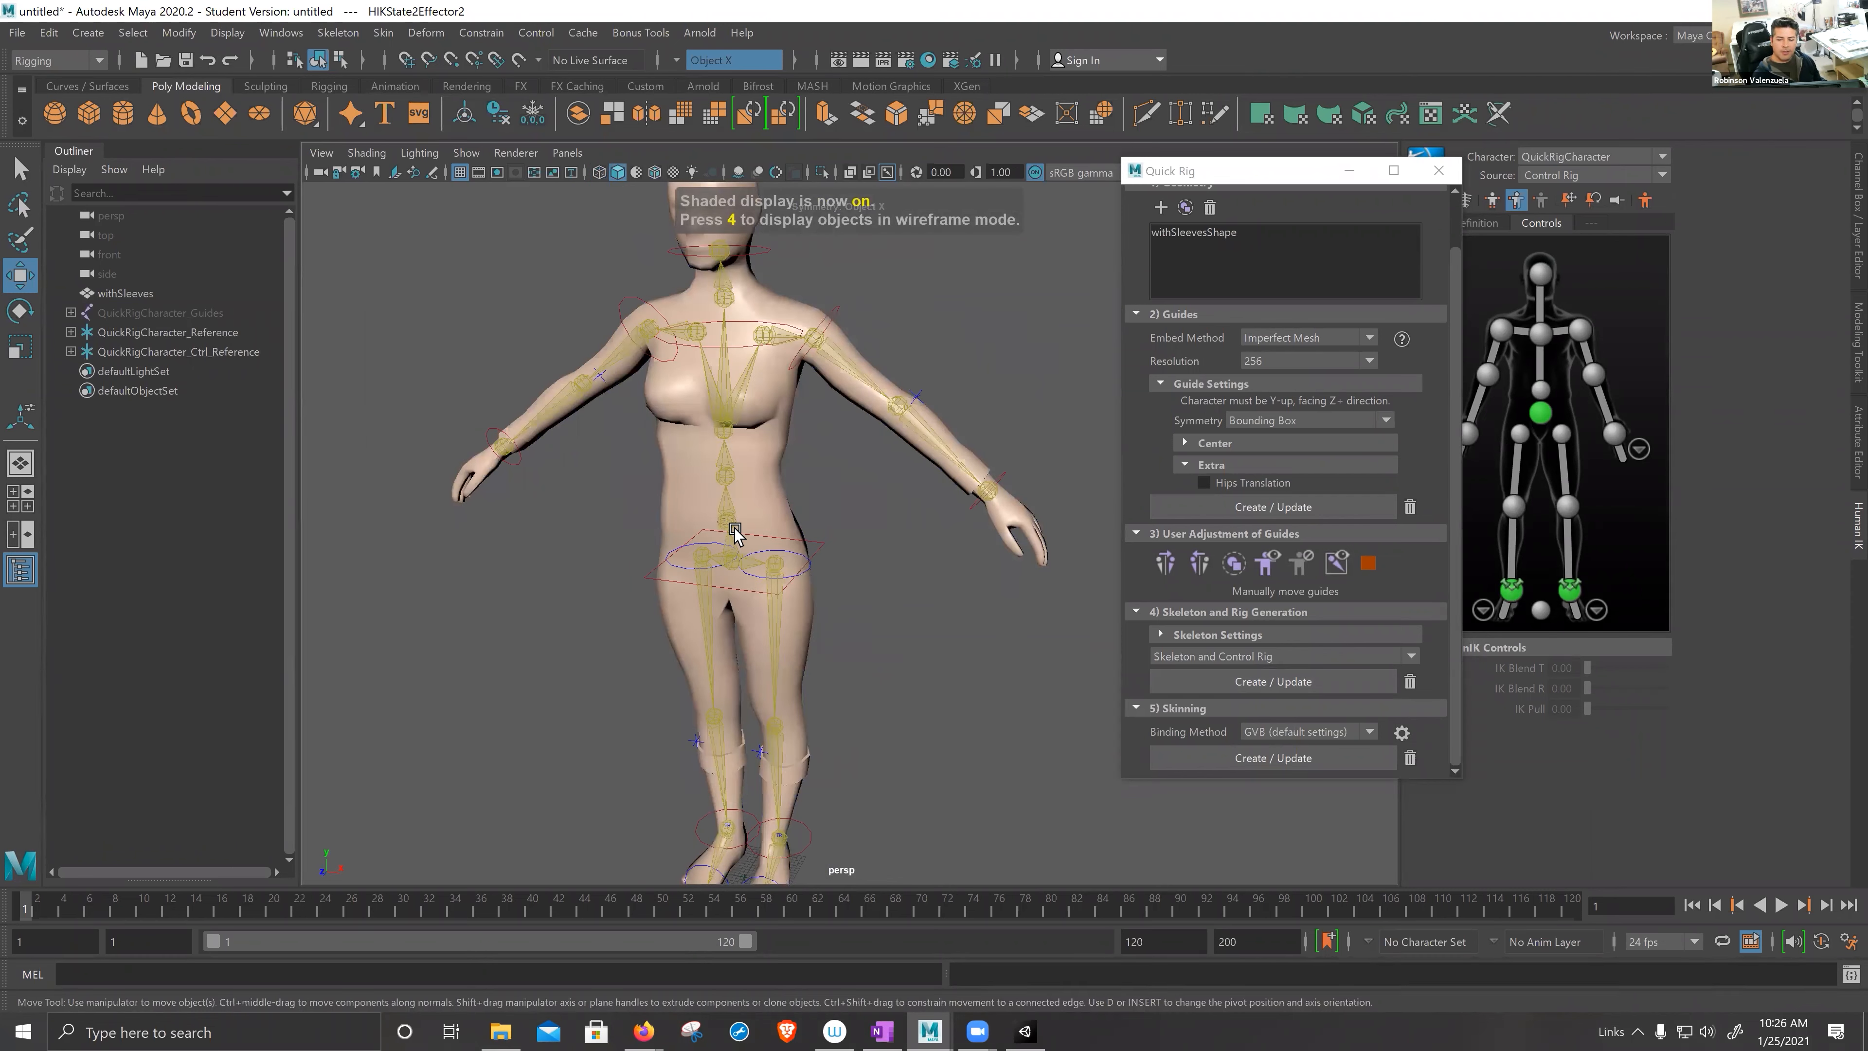
# - Try moving the hips control downward on the unskinned rig, and undo the move
pyautogui.click(818, 544)
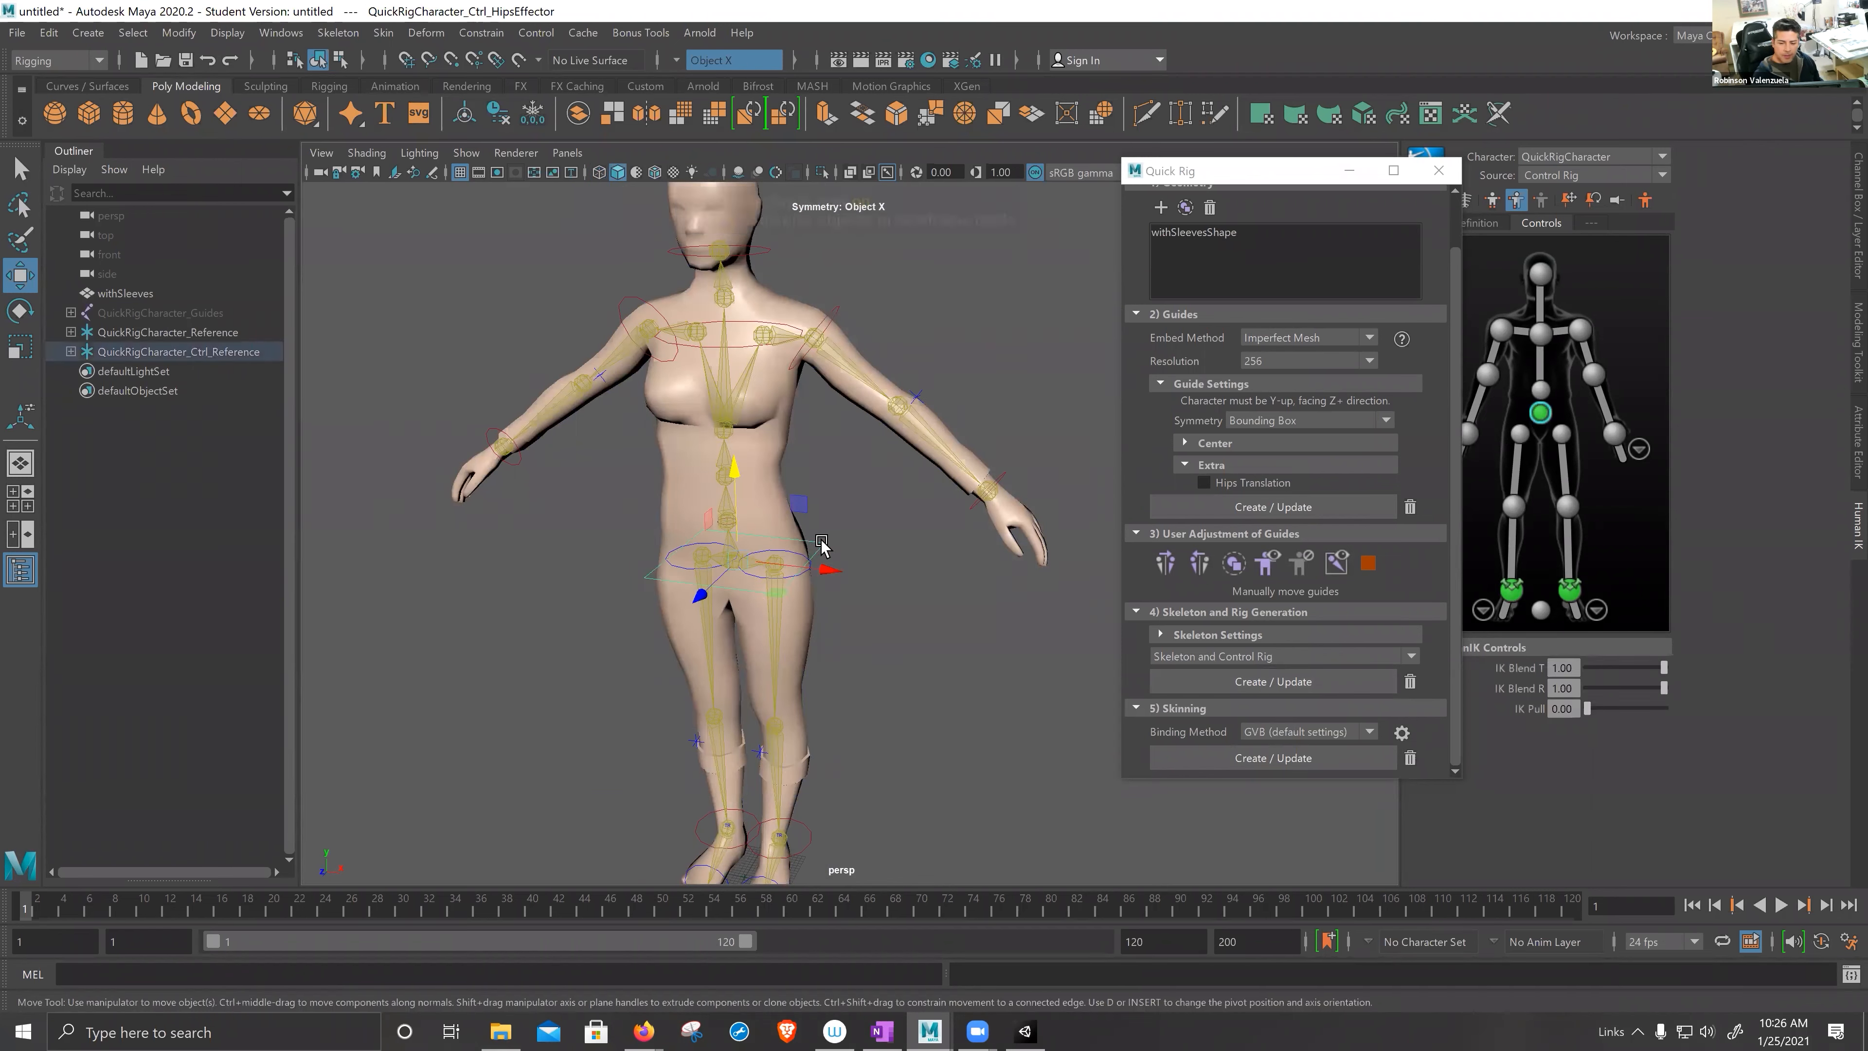
pyautogui.moveTo(733, 478); pyautogui.dragTo(736, 534)
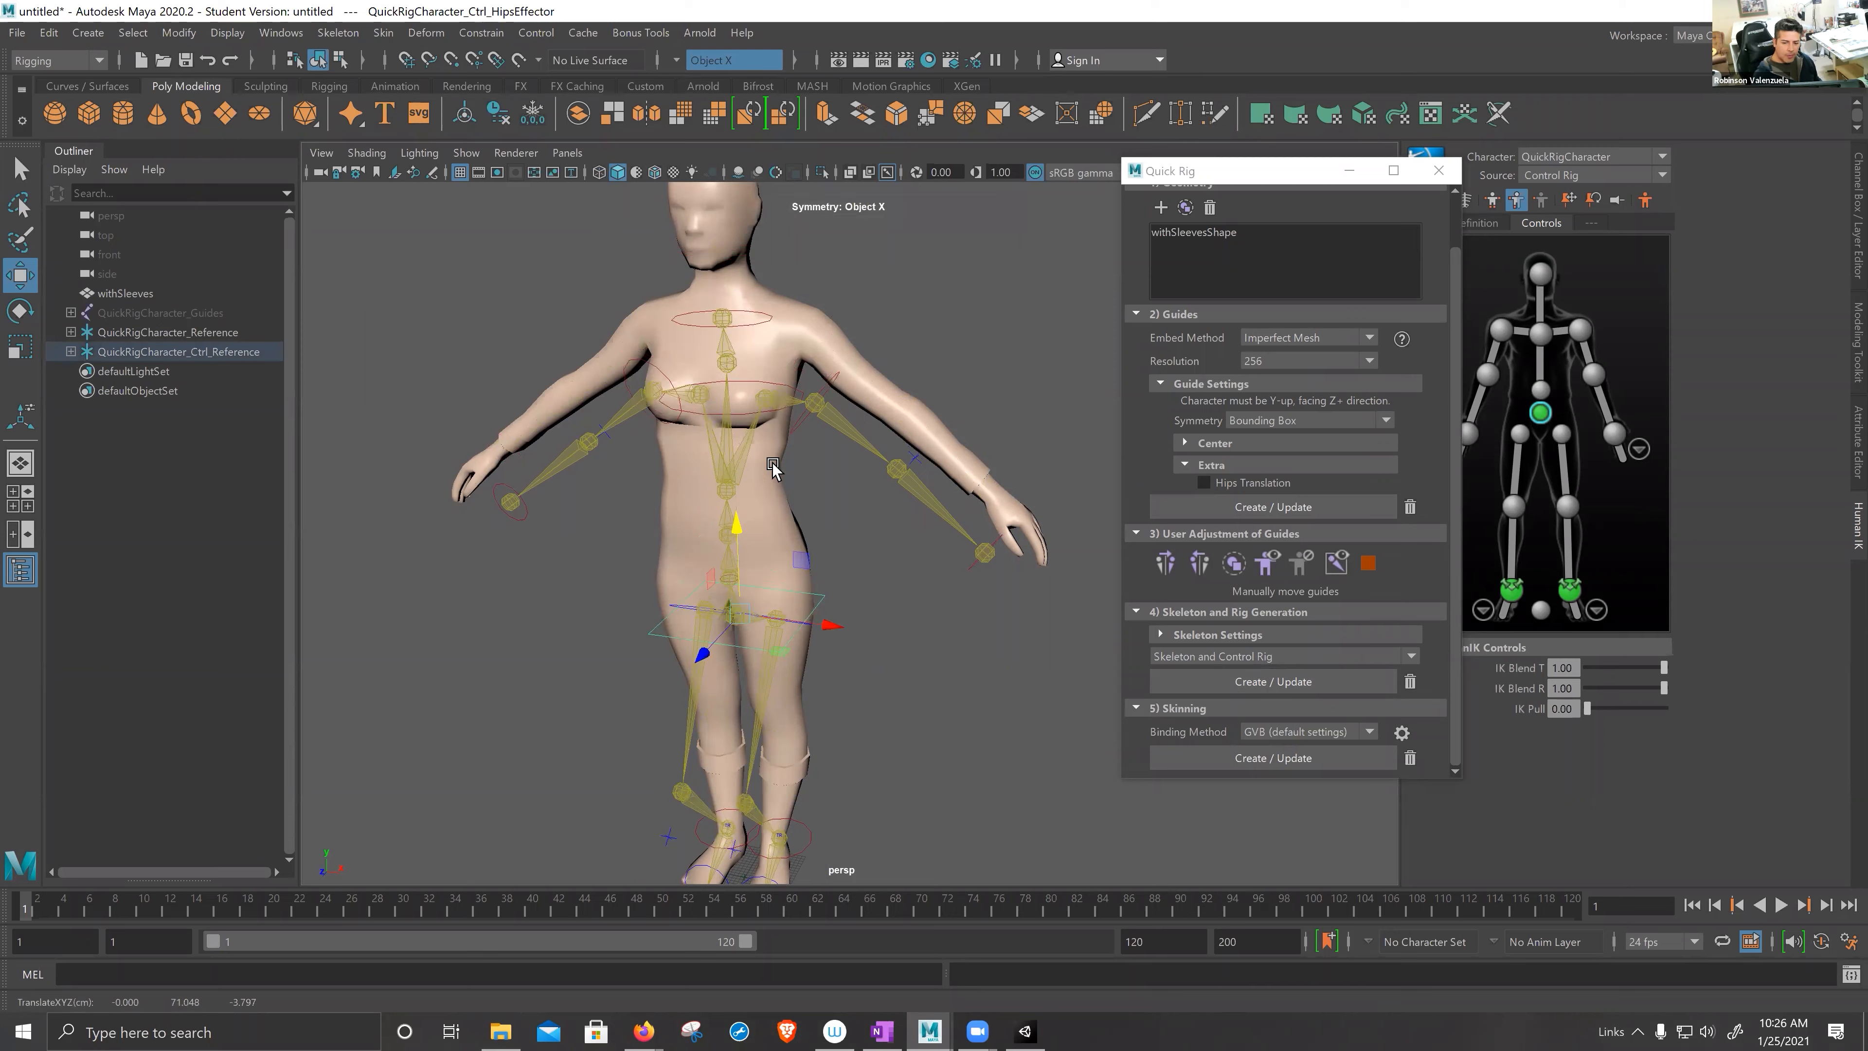
pyautogui.hotkey('ctrl', 'z')
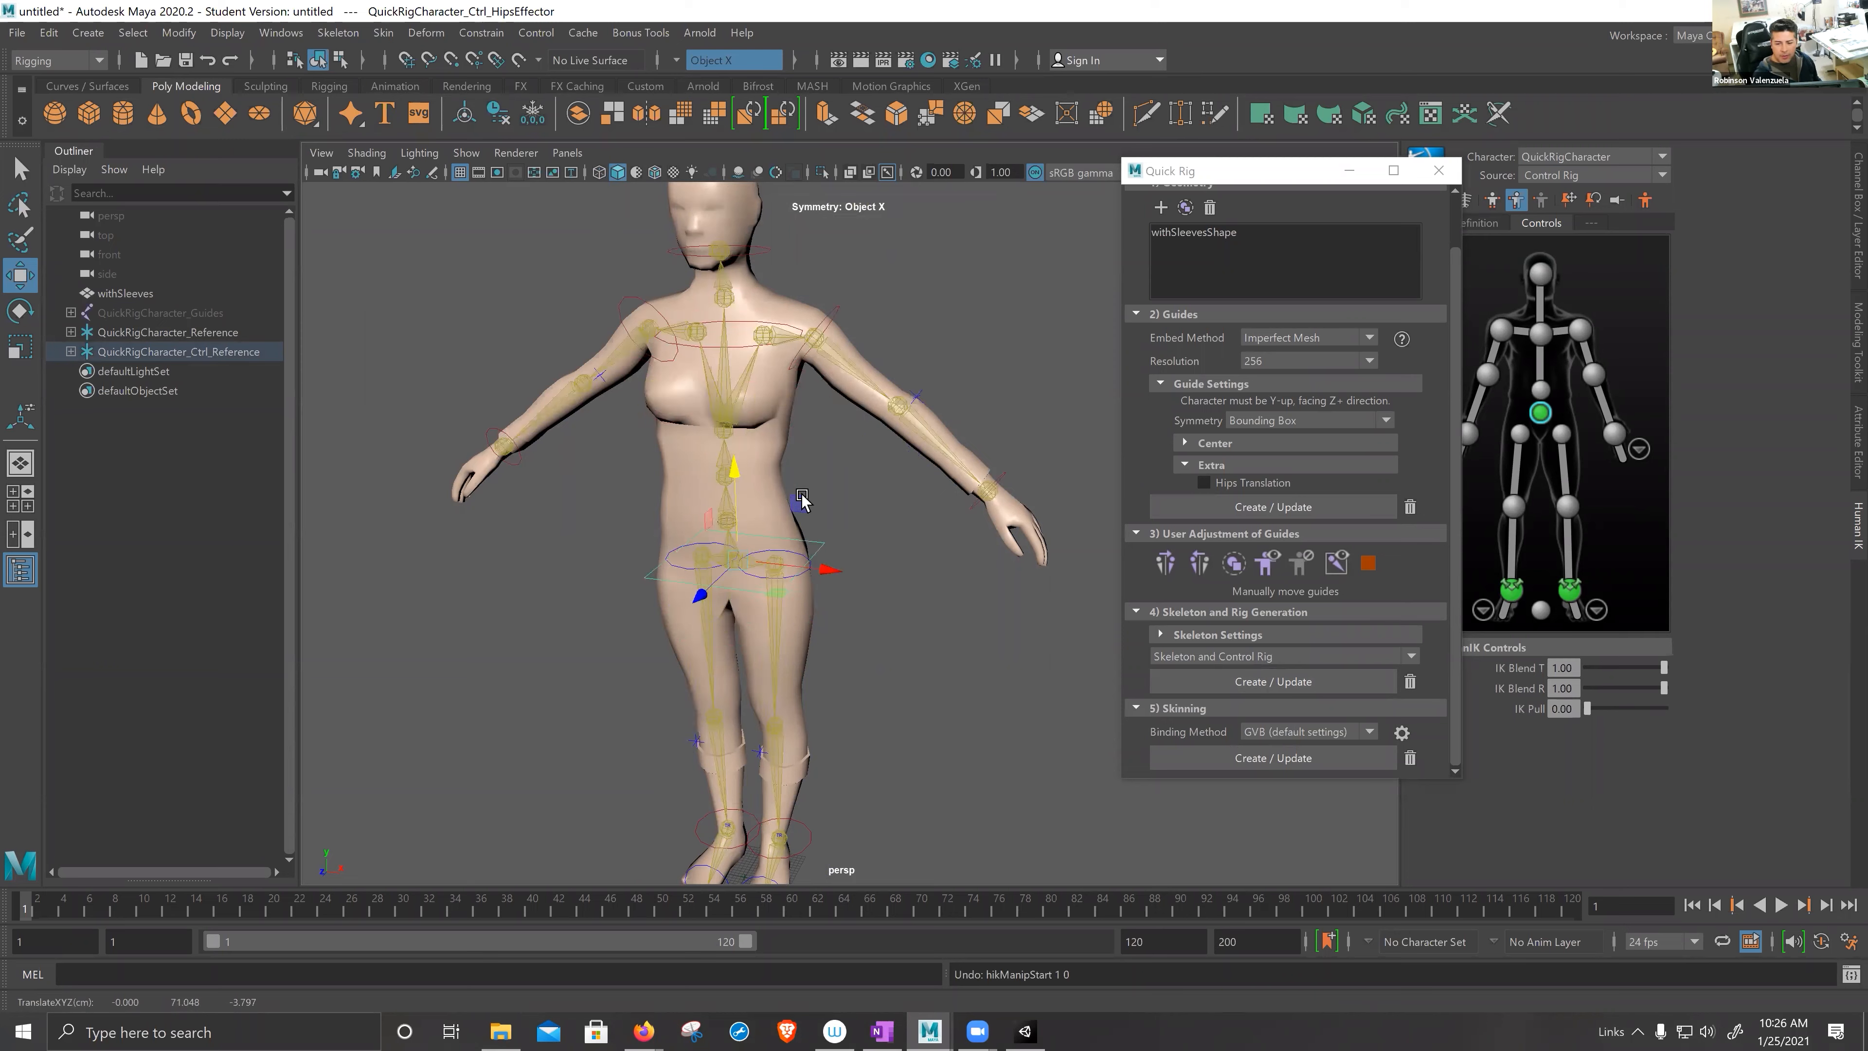
# - Bind the mesh to the skeleton with the GVB (default settings) binding method and clear the selection
pyautogui.scroll(-2, 896, 710)
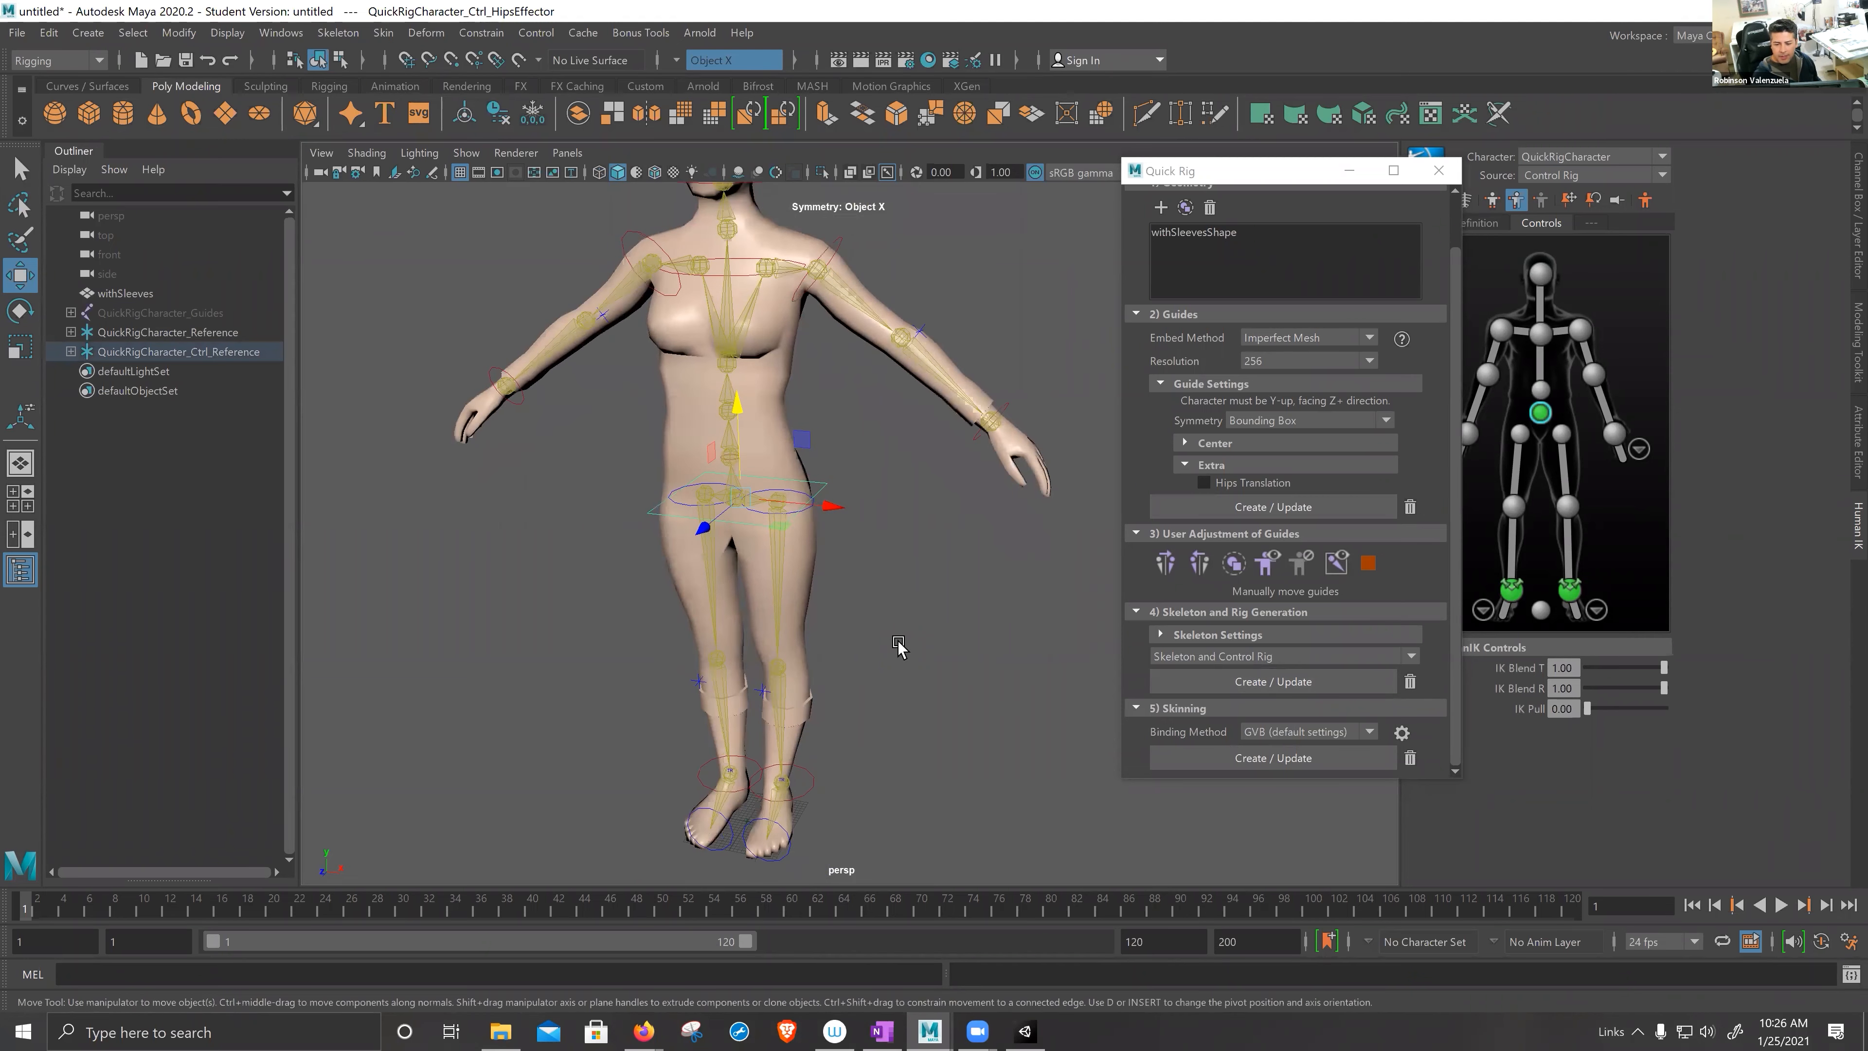
pyautogui.keyDown('alt'); pyautogui.moveTo(891, 648); pyautogui.dragTo(931, 648); pyautogui.keyUp('alt')
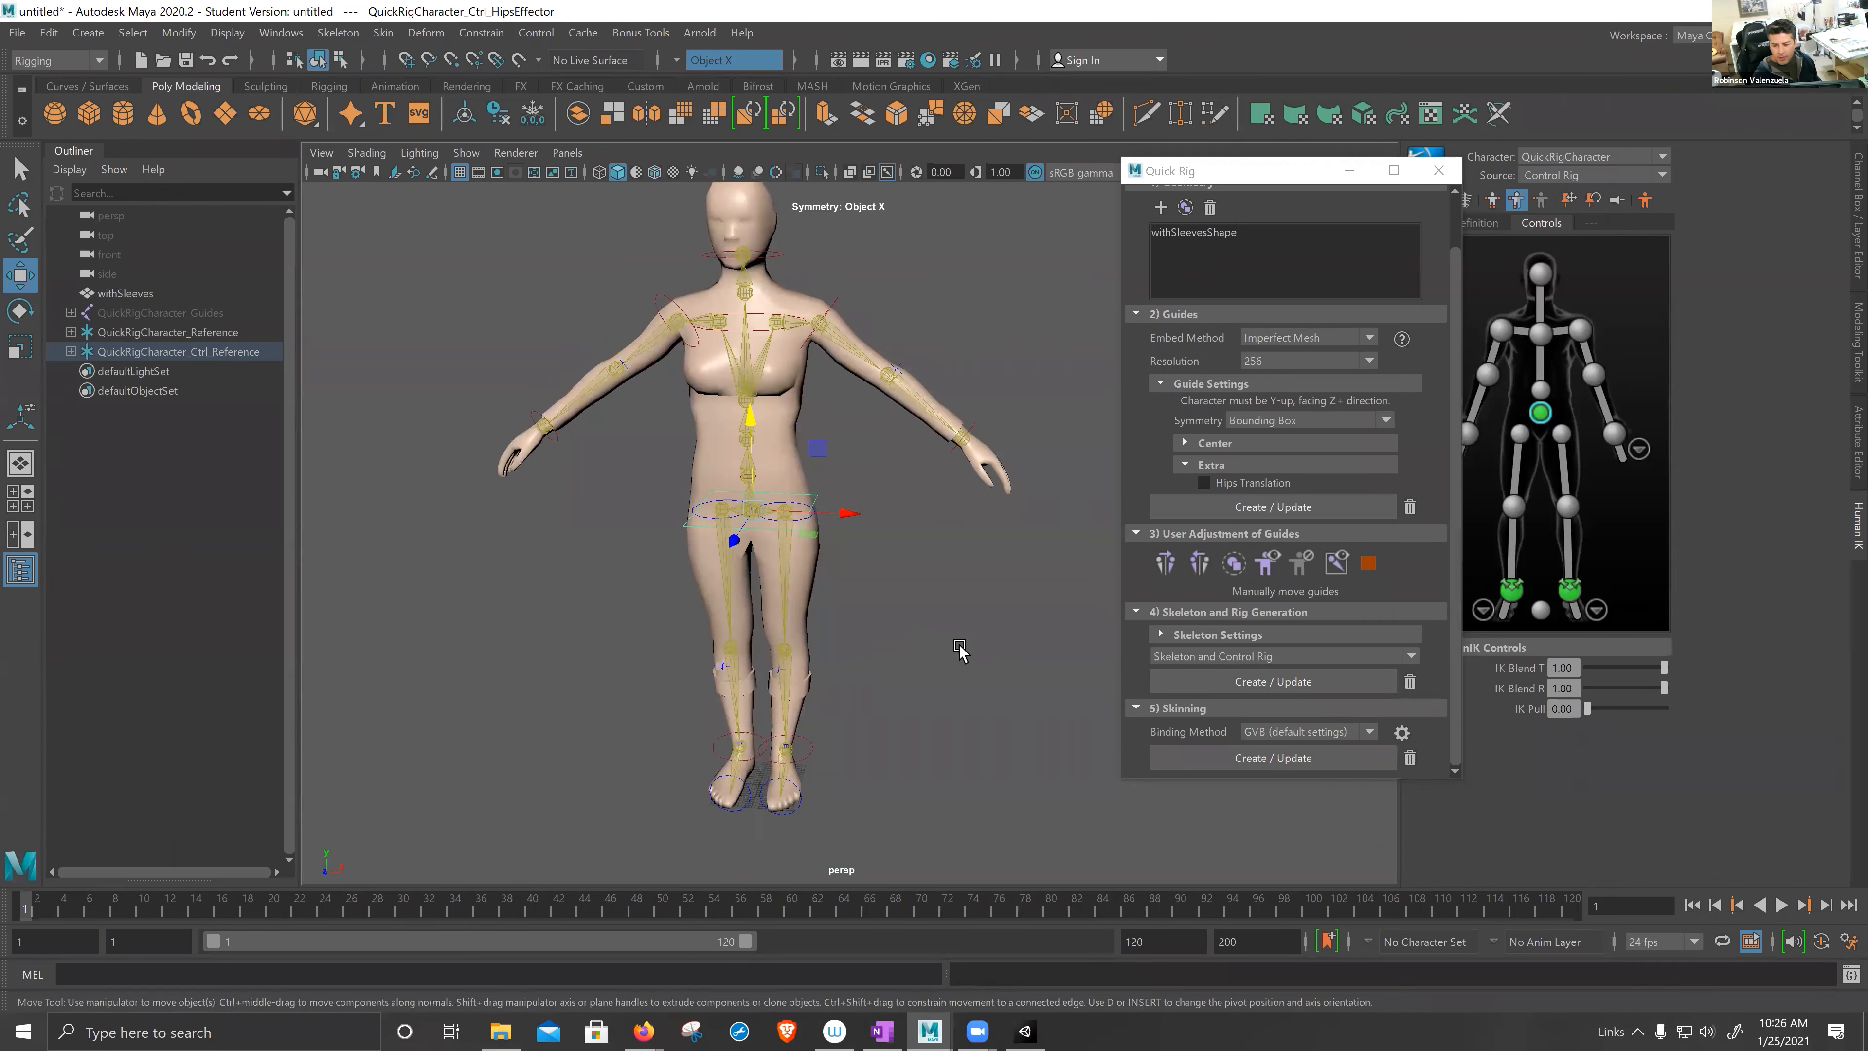
pyautogui.click(1244, 759)
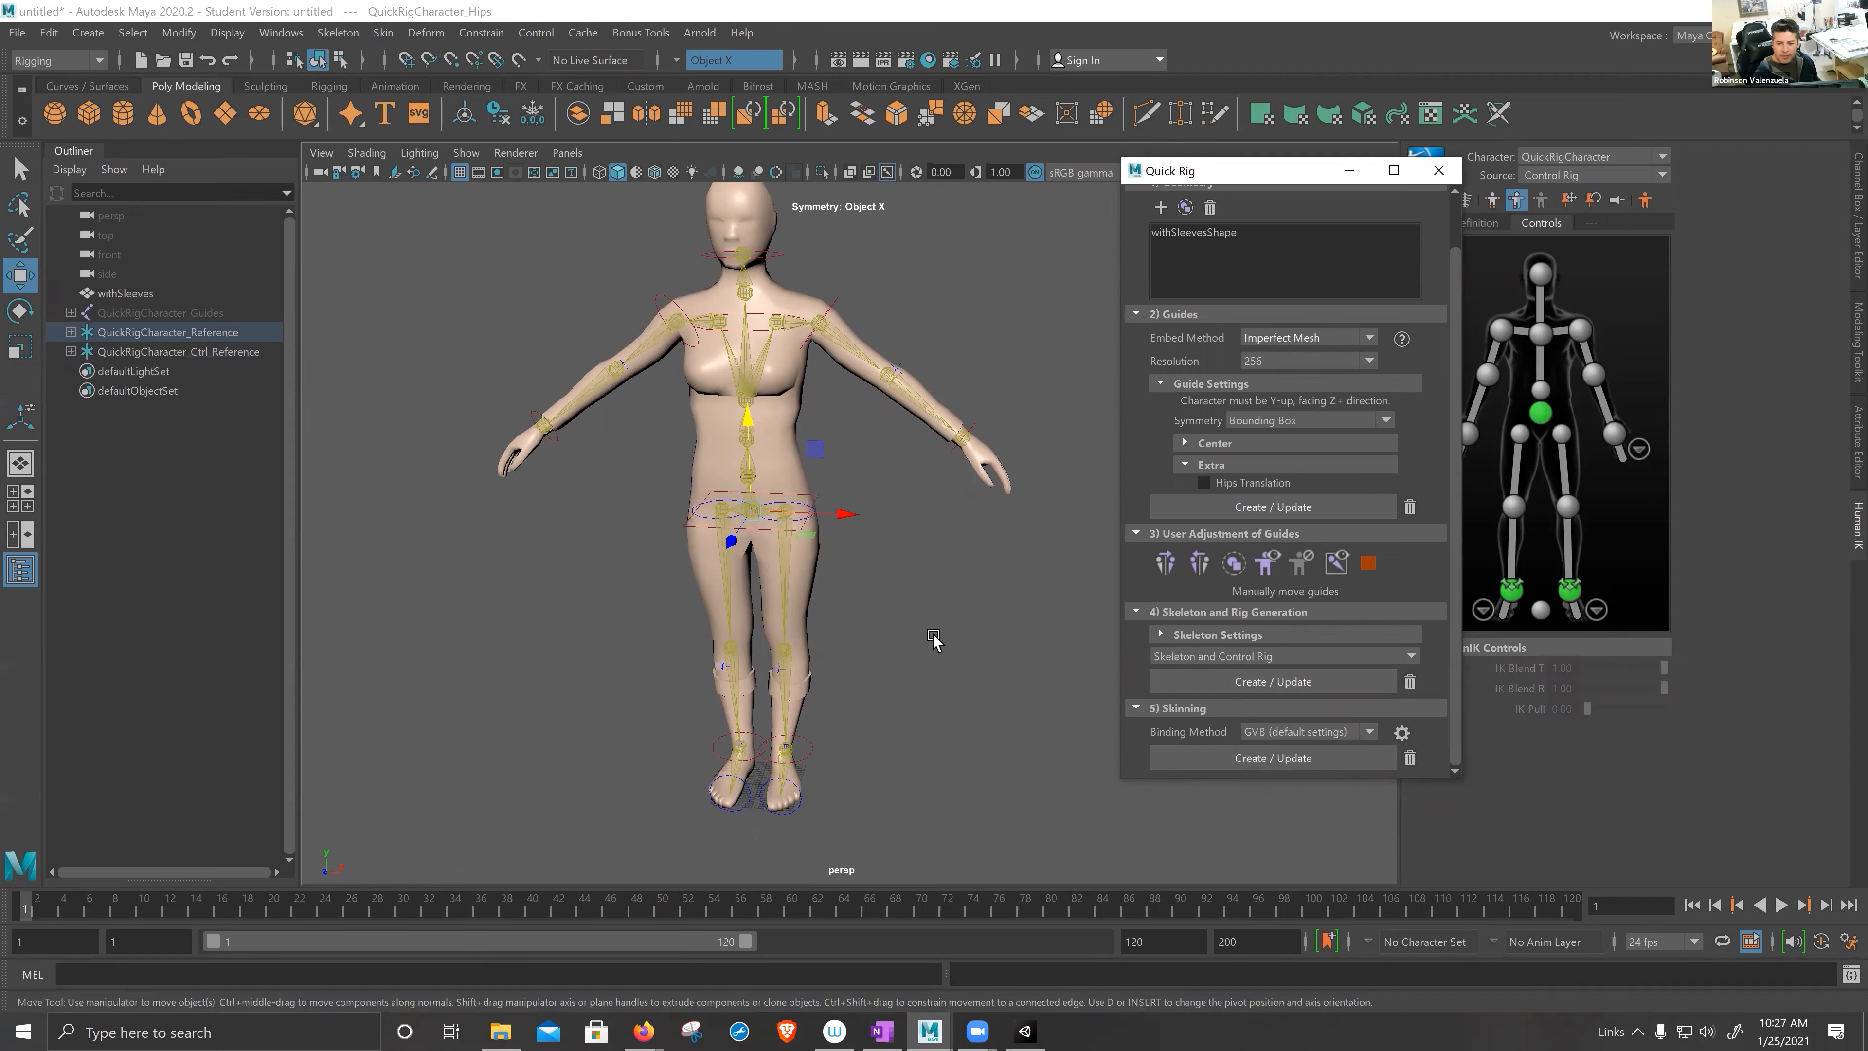
pyautogui.click(936, 641)
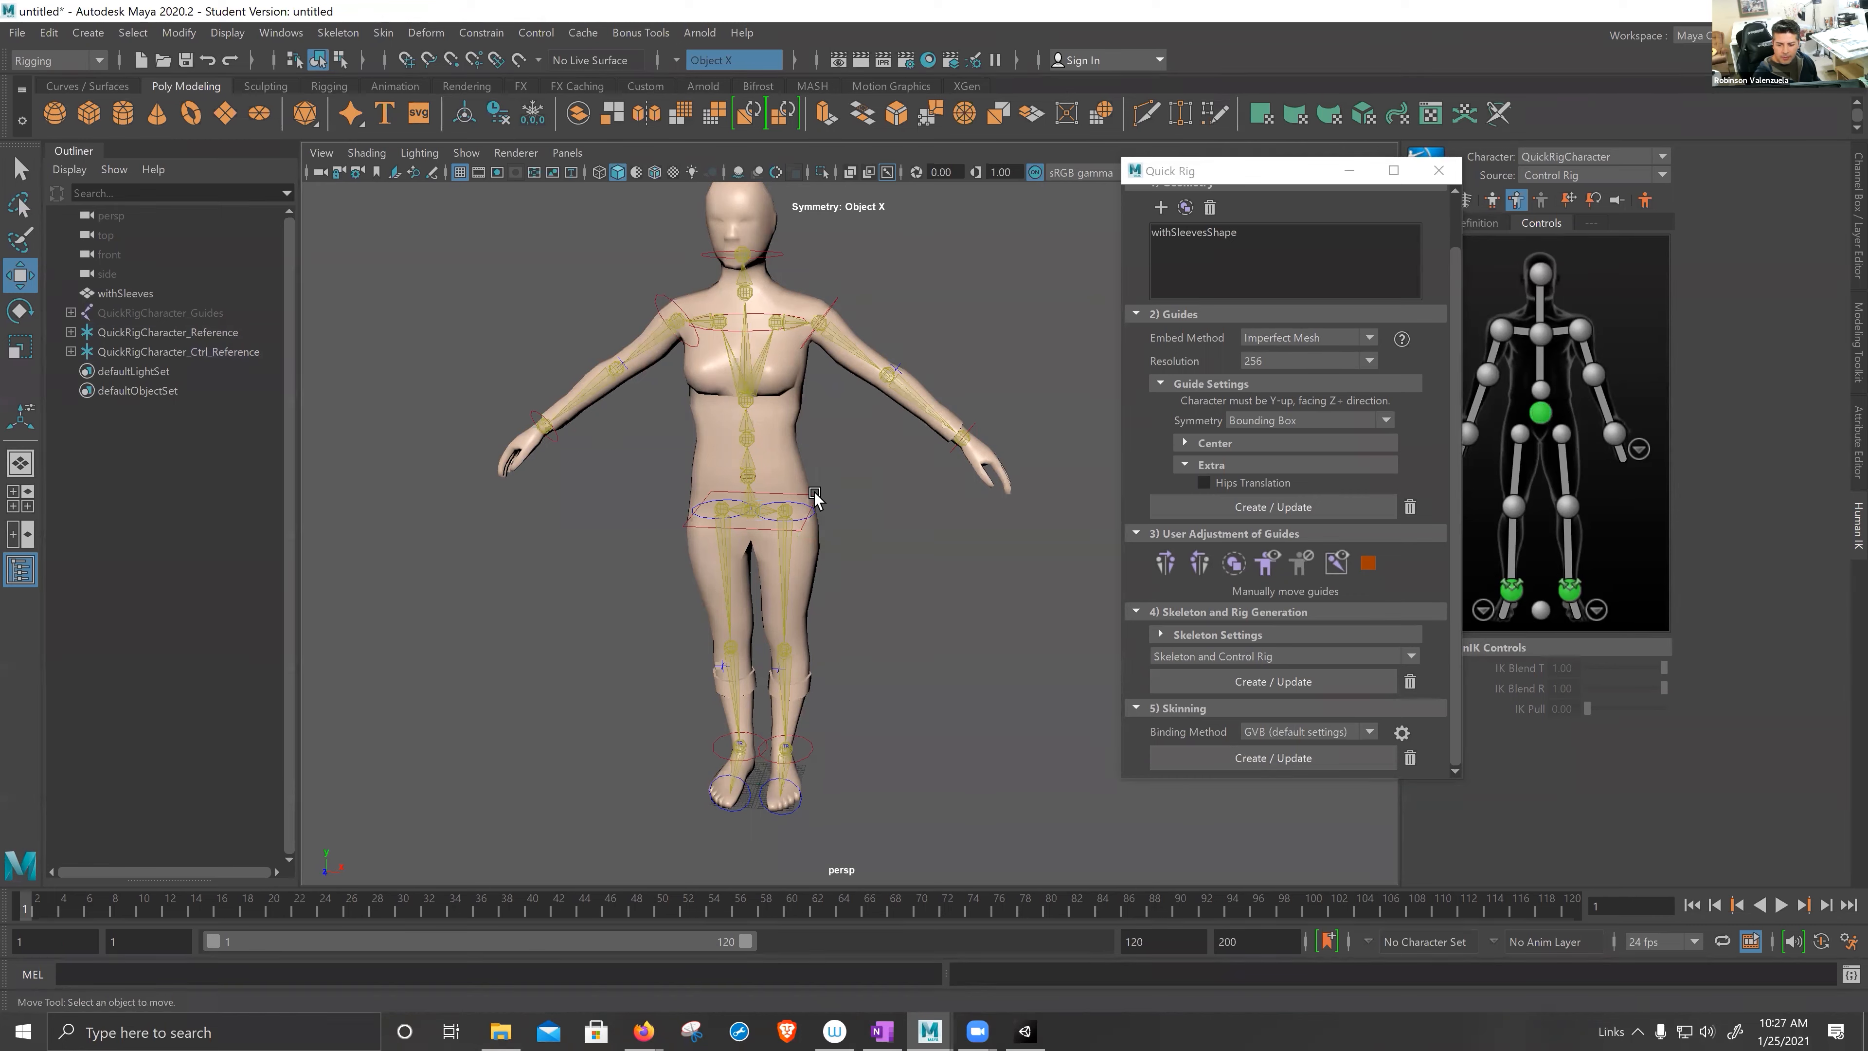
# - Test the skinned mesh's deformation by moving the hips control
pyautogui.click(815, 498)
pyautogui.moveTo(751, 431); pyautogui.dragTo(897, 611)
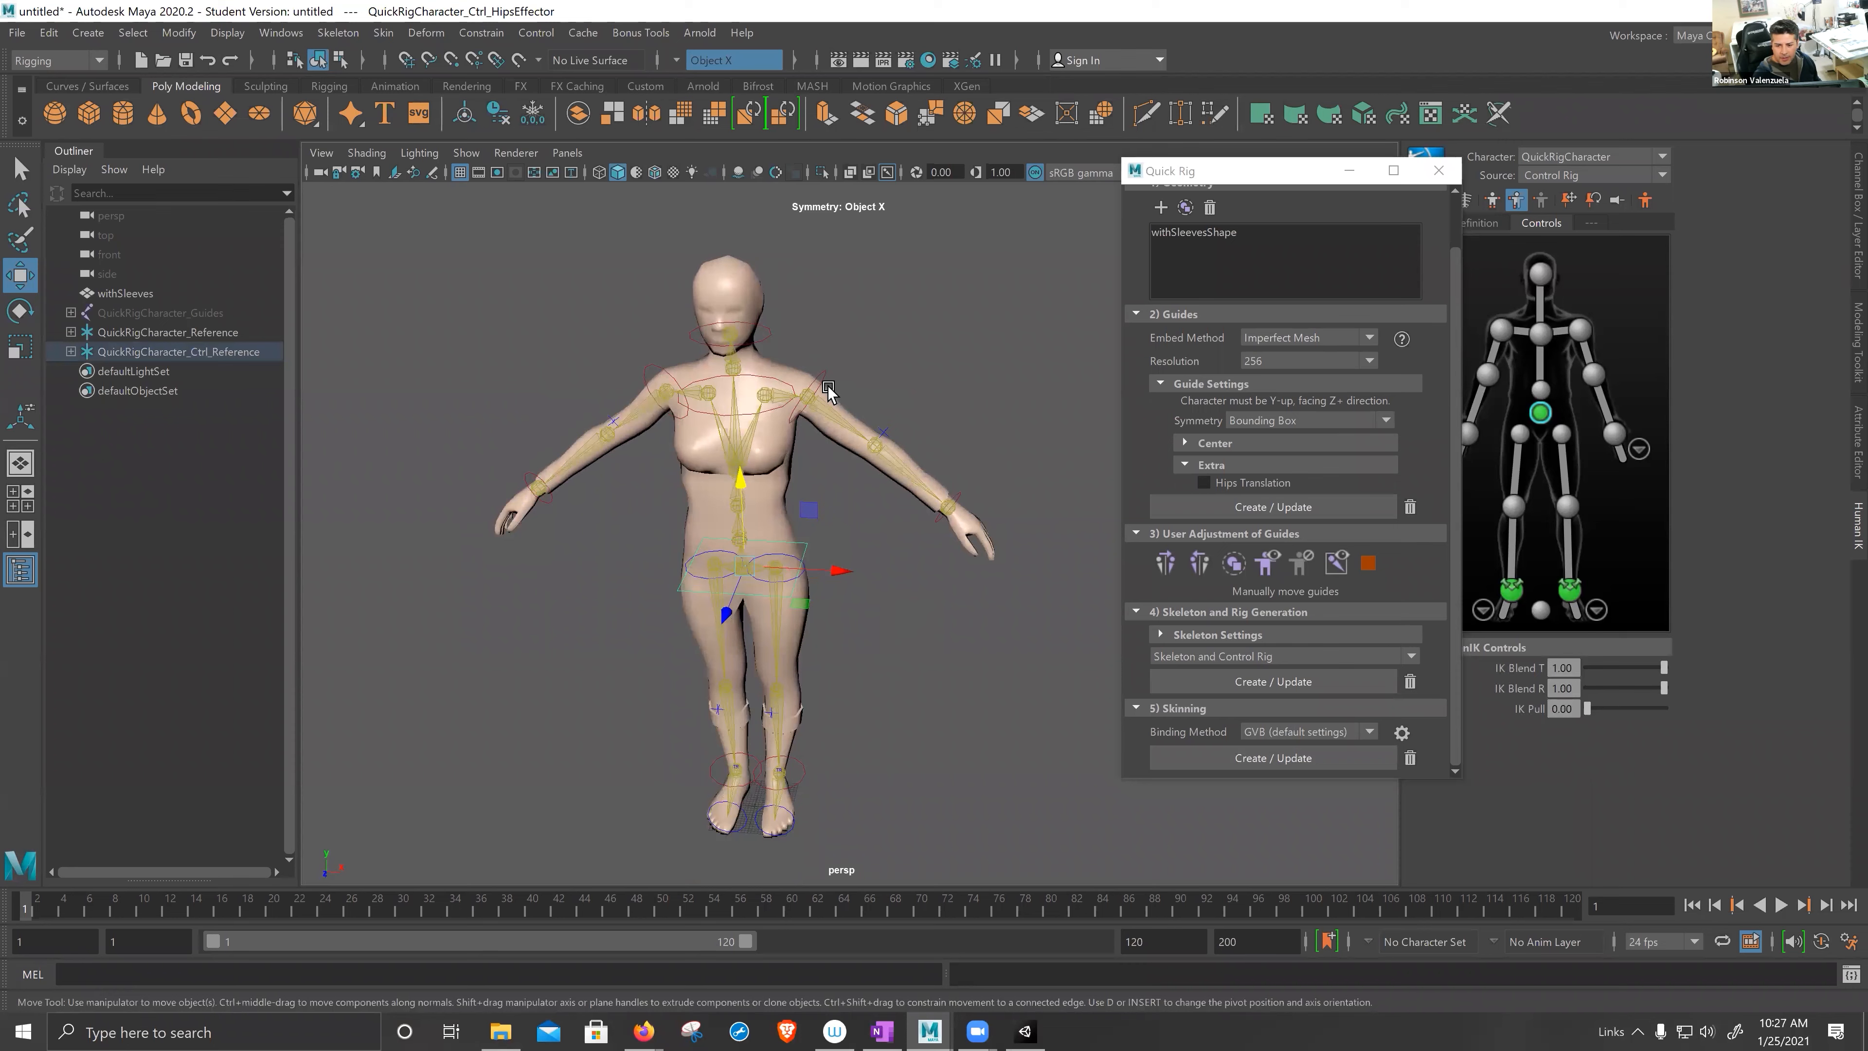
pyautogui.scroll(3, 846, 559)
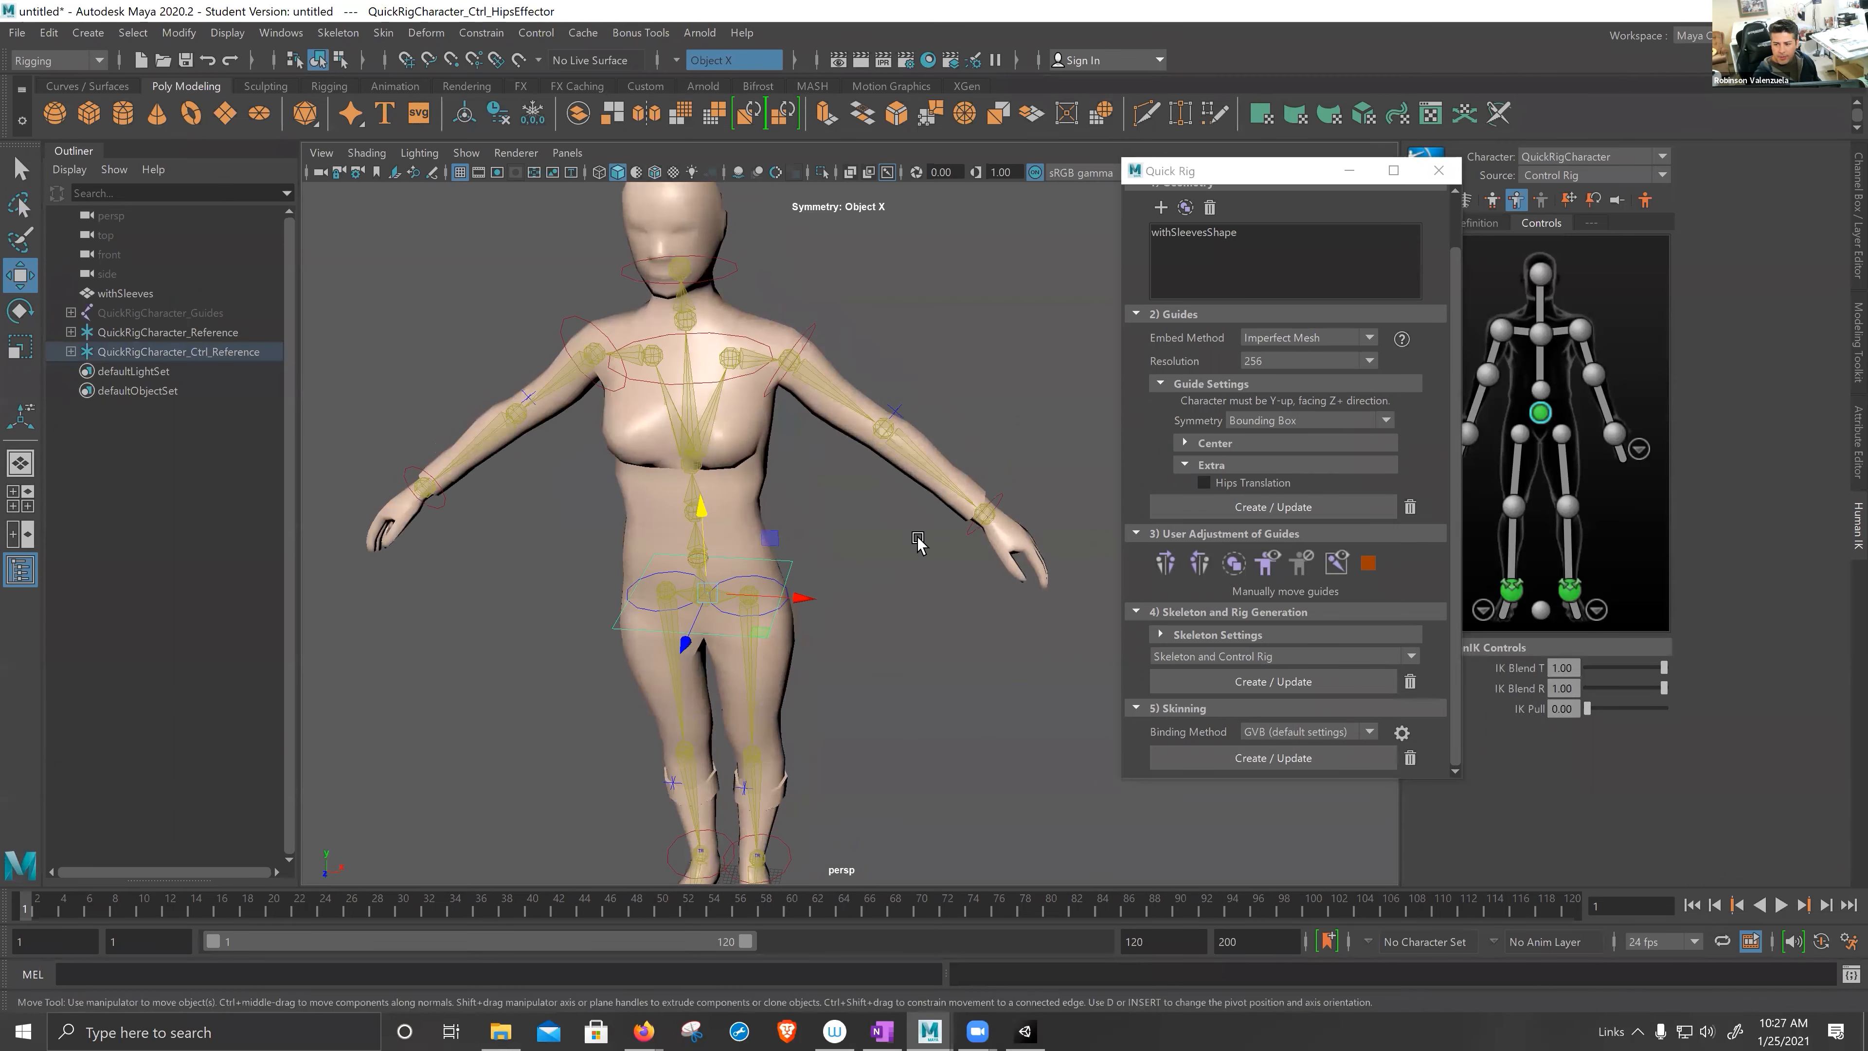
# - Move the Quick Rig window clear of the HumanIK character controls and show the full body
pyautogui.click(1282, 190)
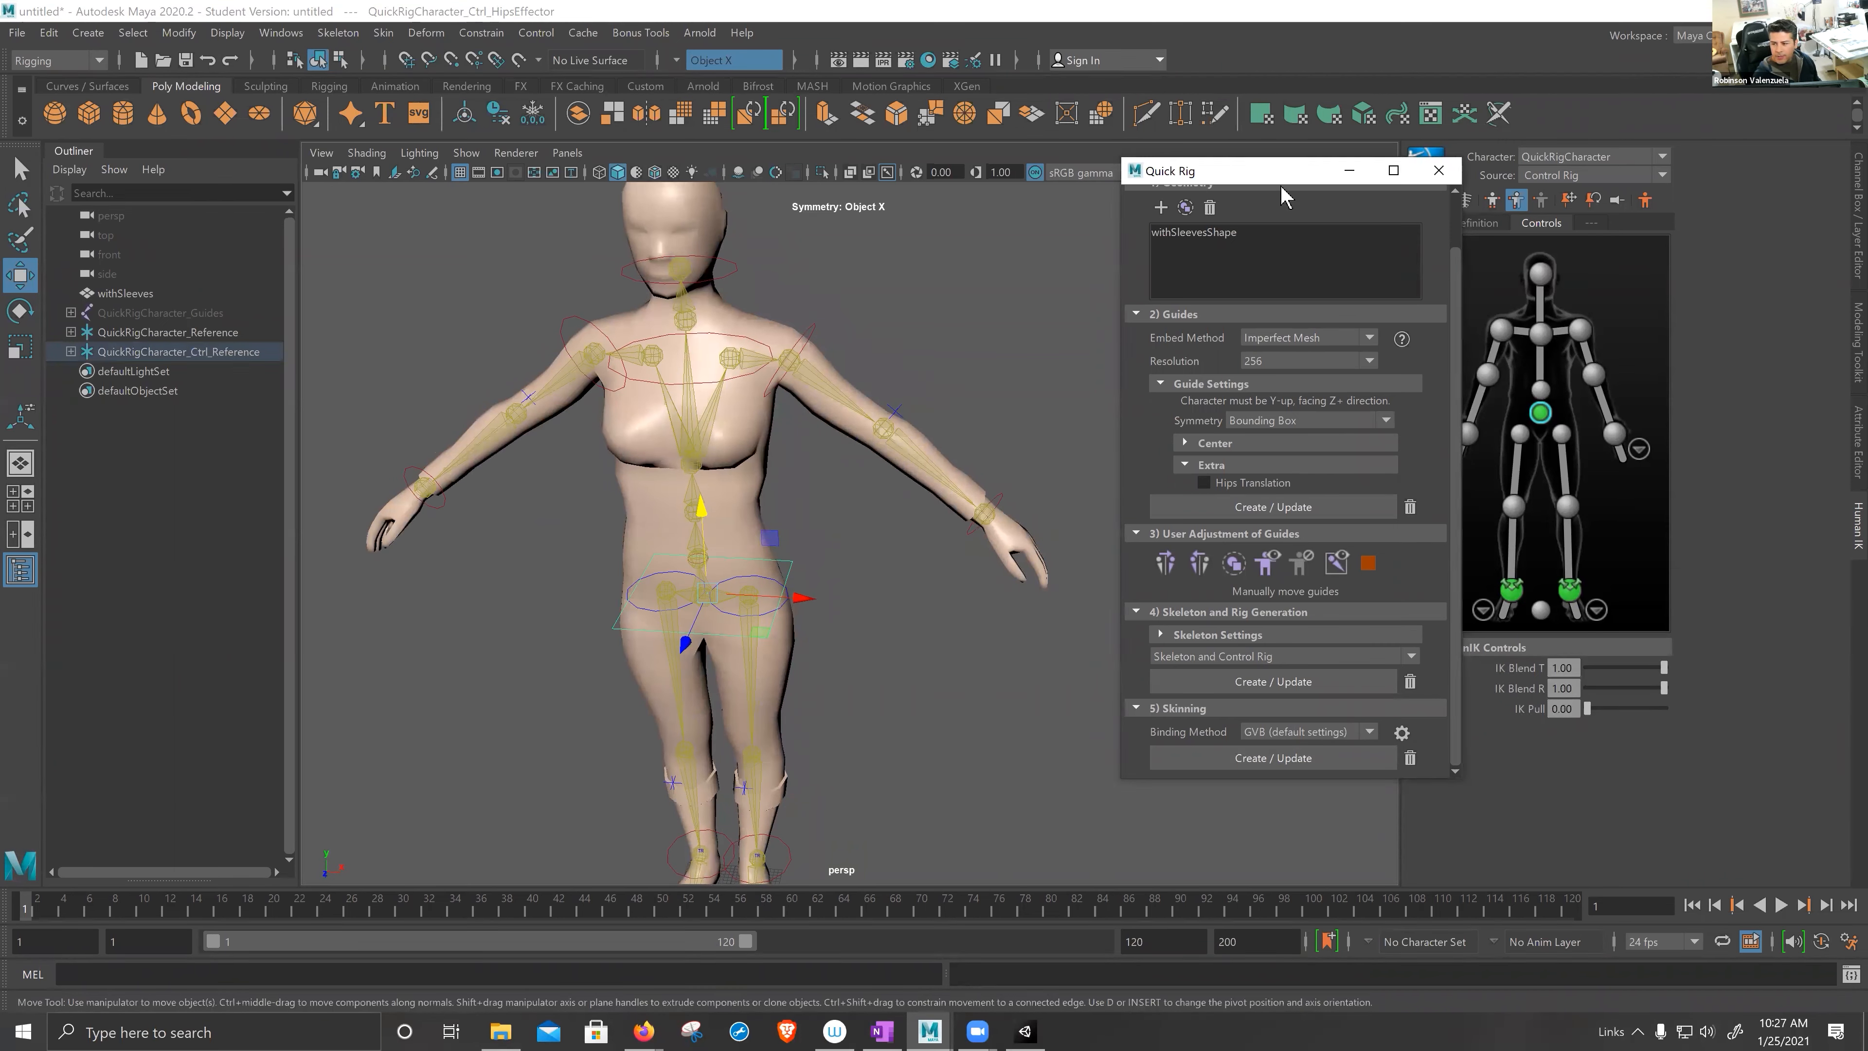
pyautogui.moveTo(1282, 171); pyautogui.dragTo(1223, 659)
pyautogui.scroll(2, 1240, 393)
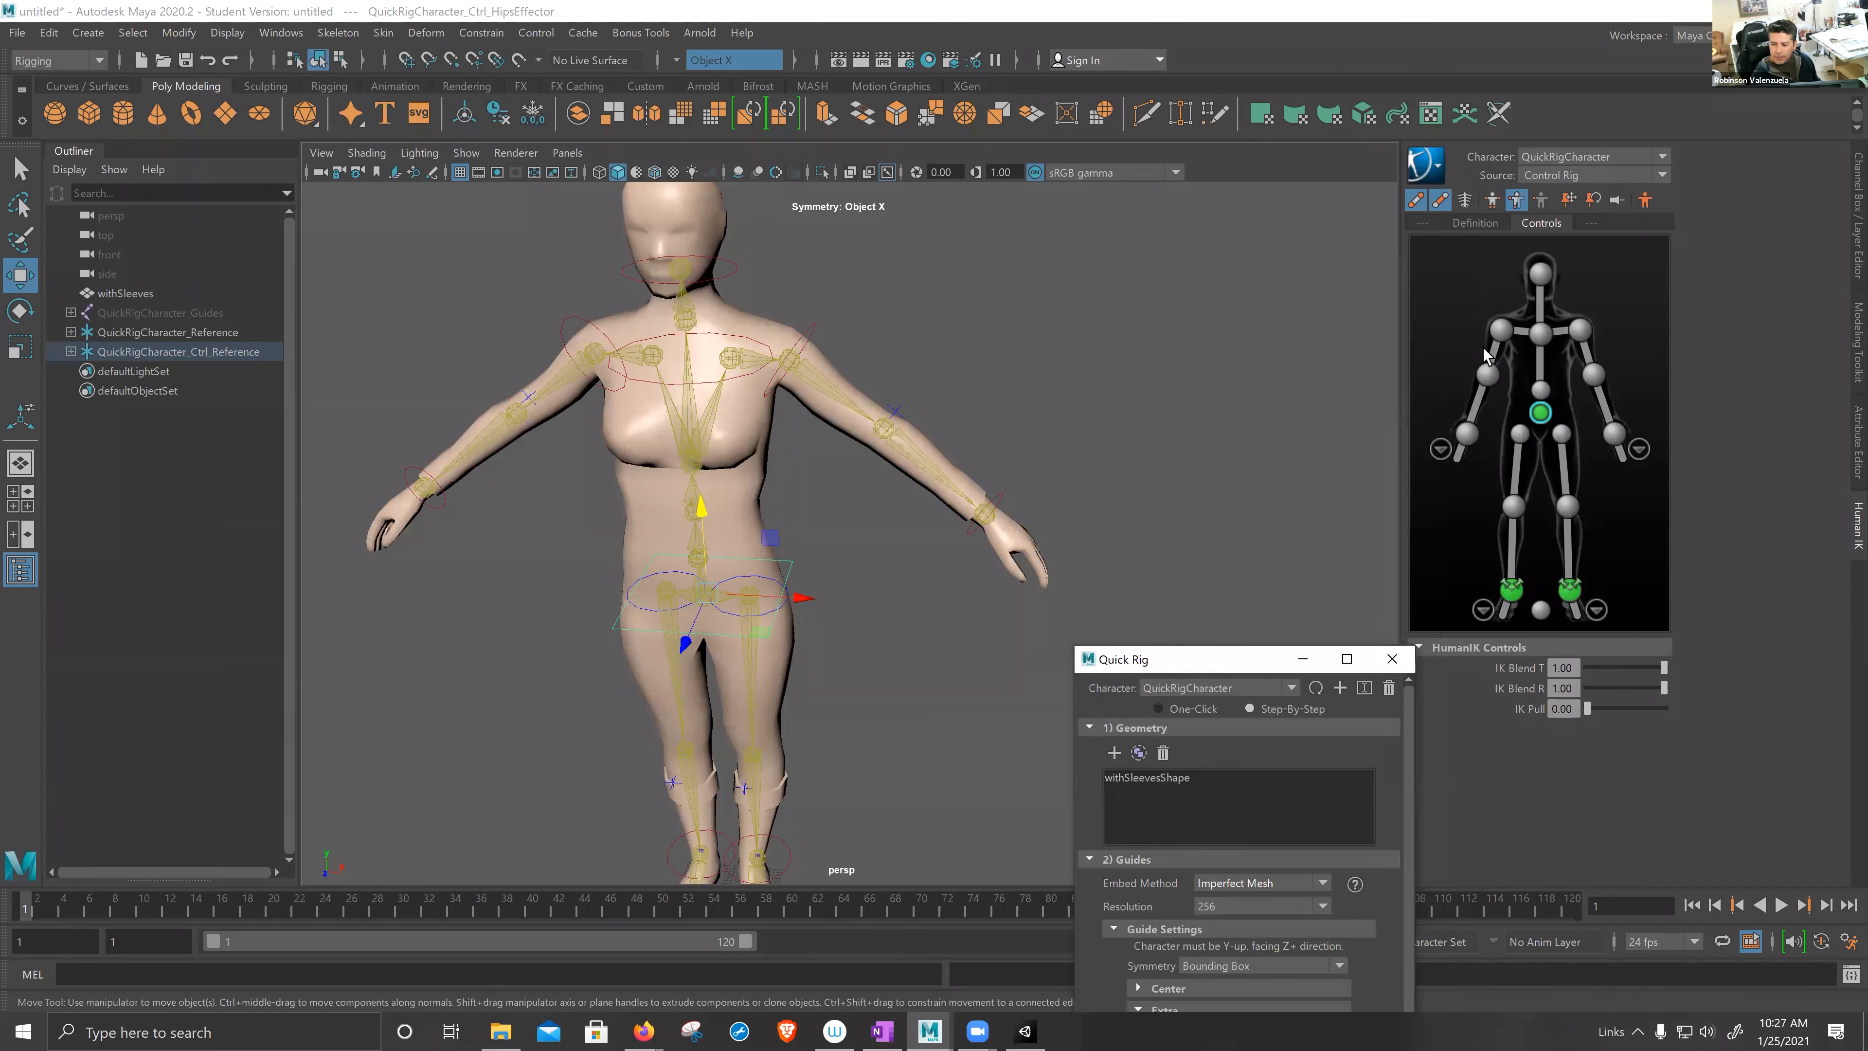
pyautogui.scroll(-3, 1149, 441)
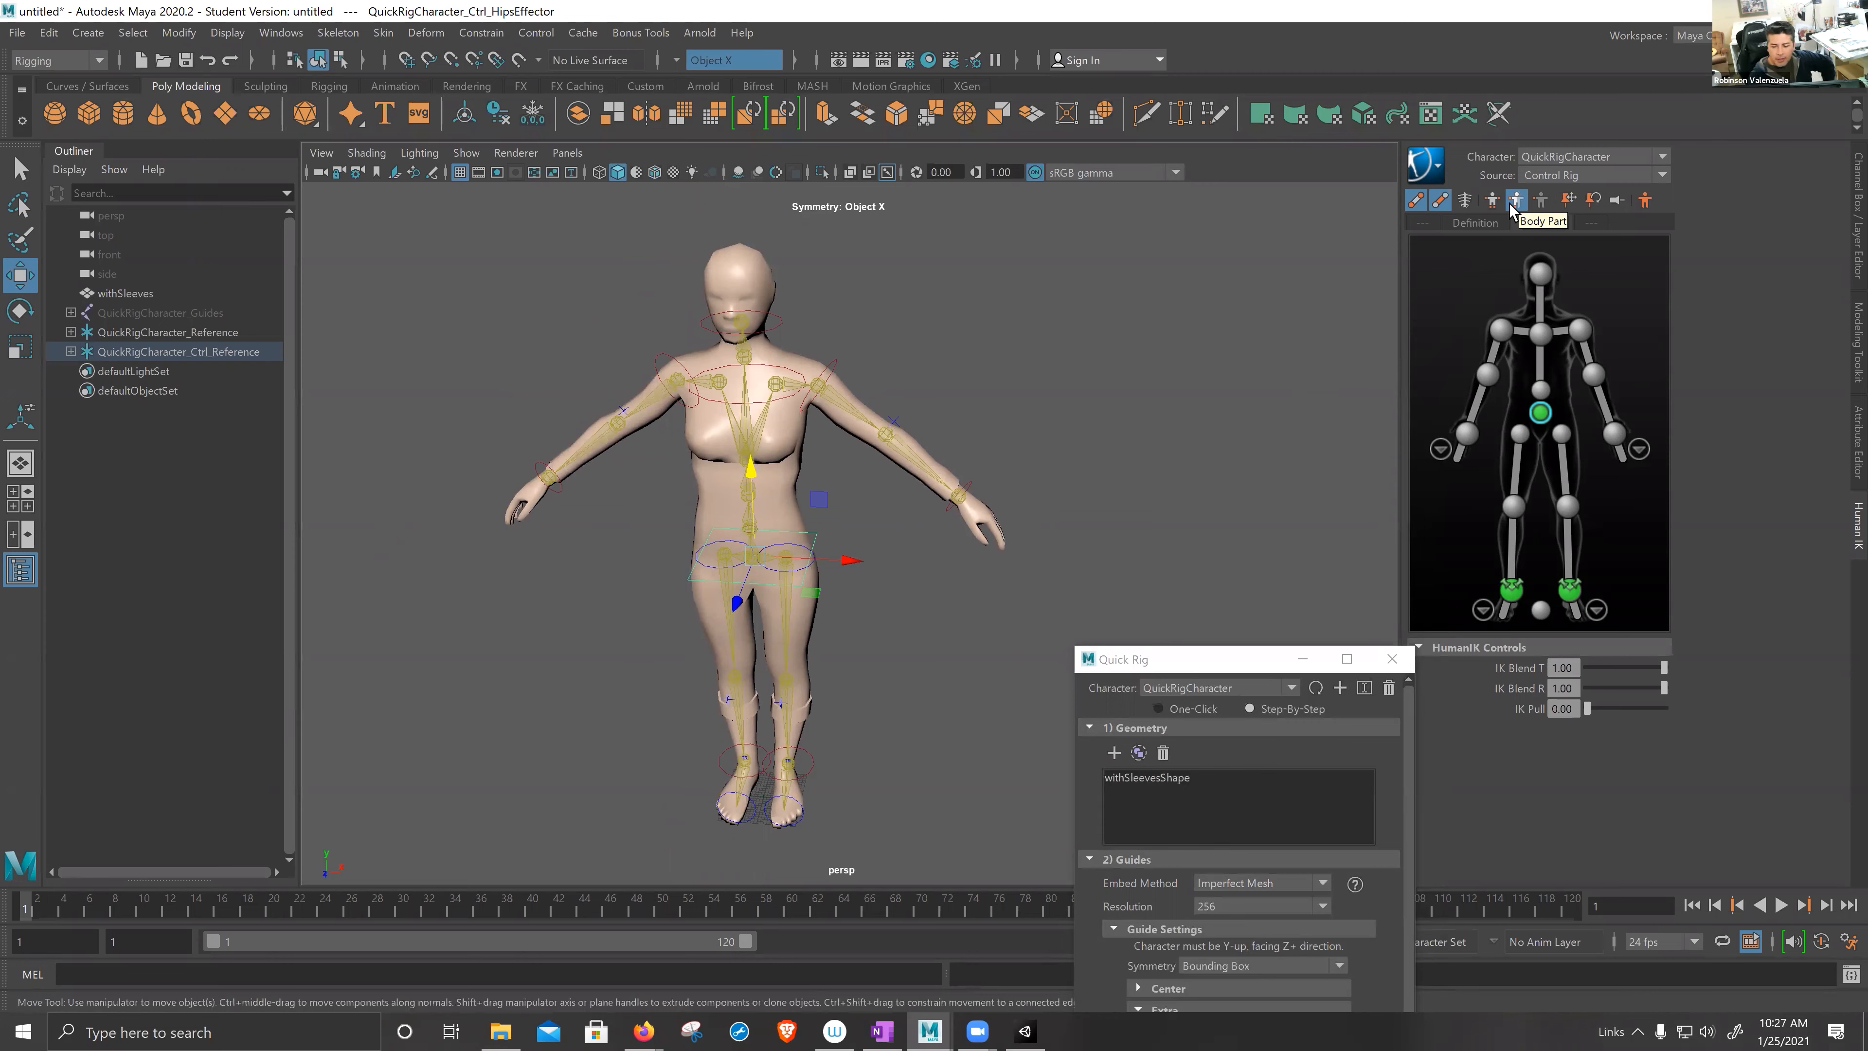
# - Test the left wrist control in Body Part mode by moving it toward the body, and undo the move
pyautogui.click(969, 488)
pyautogui.moveTo(1033, 533)
pyautogui.mouseDown()
pyautogui.moveTo(926, 484)
pyautogui.moveTo(1059, 539)
pyautogui.moveTo(1043, 521)
pyautogui.moveTo(971, 508)
pyautogui.moveTo(1017, 540)
pyautogui.moveTo(982, 531)
pyautogui.moveTo(985, 515)
pyautogui.moveTo(1066, 561)
pyautogui.moveTo(1005, 525)
pyautogui.mouseUp()
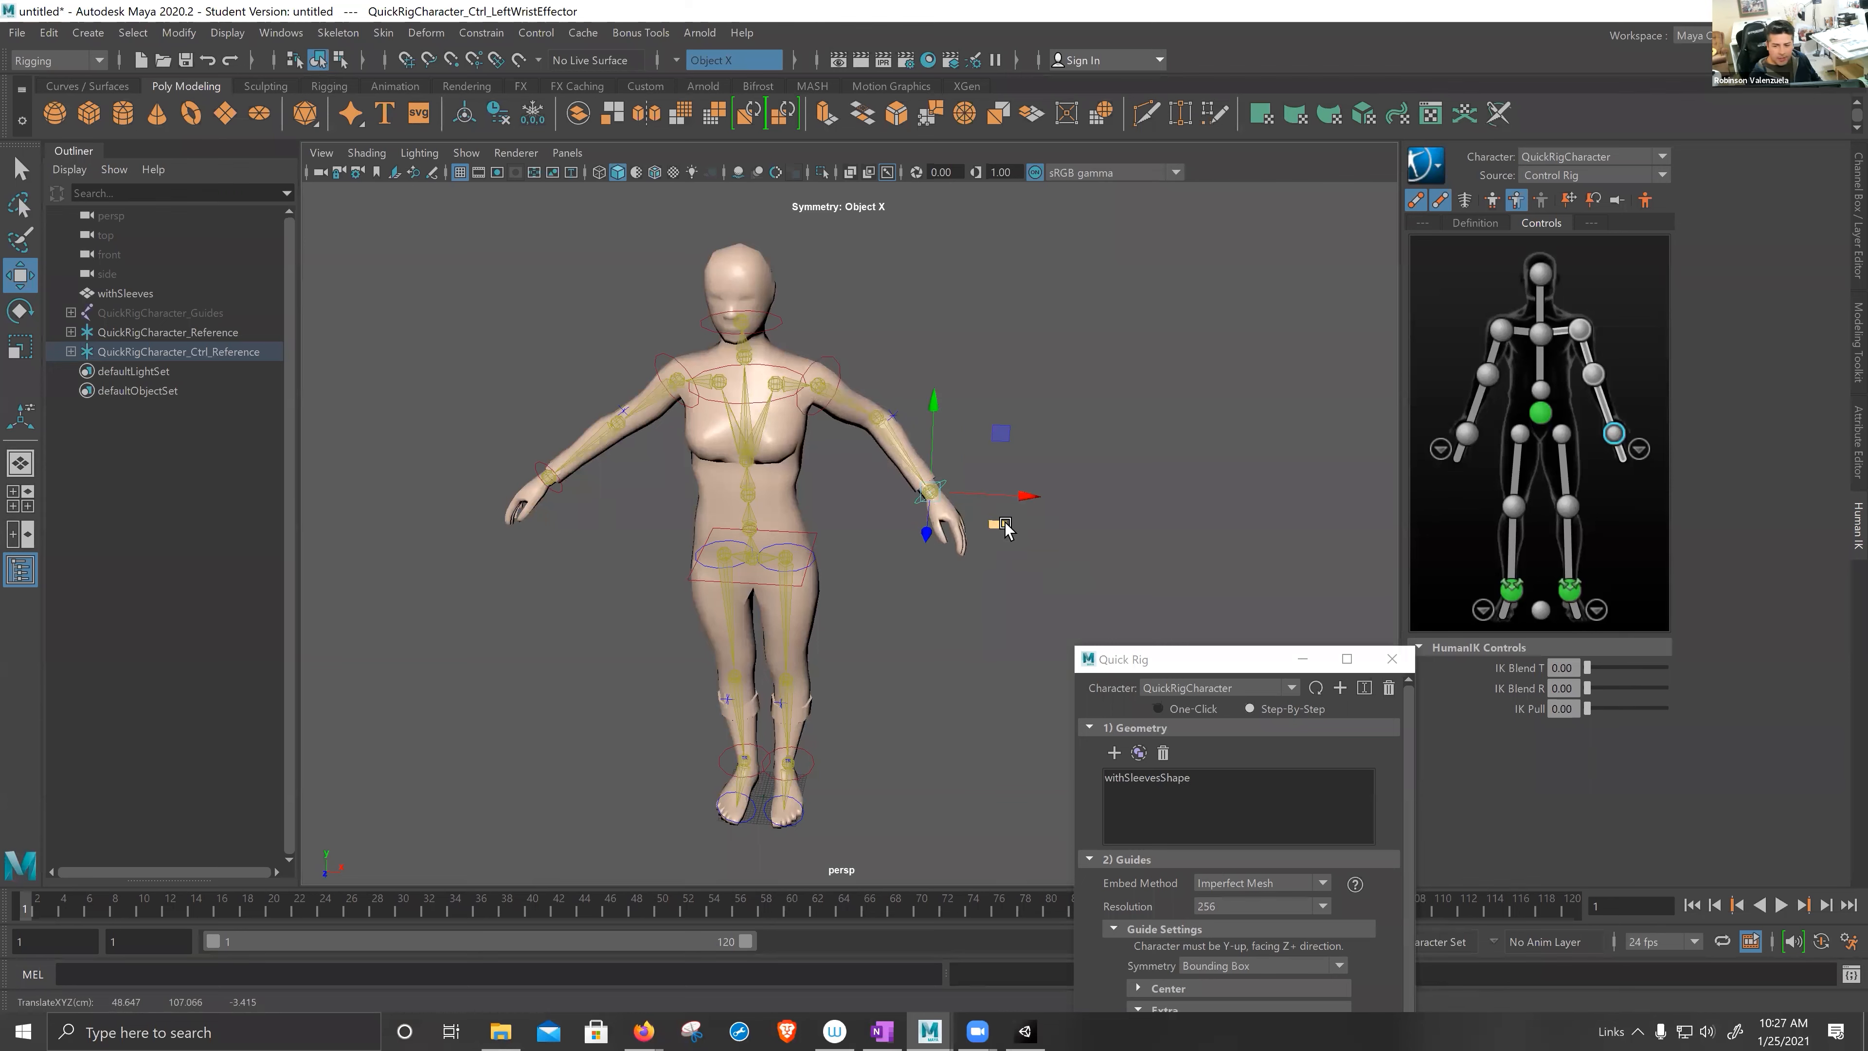
pyautogui.hotkey('ctrl', 'z')
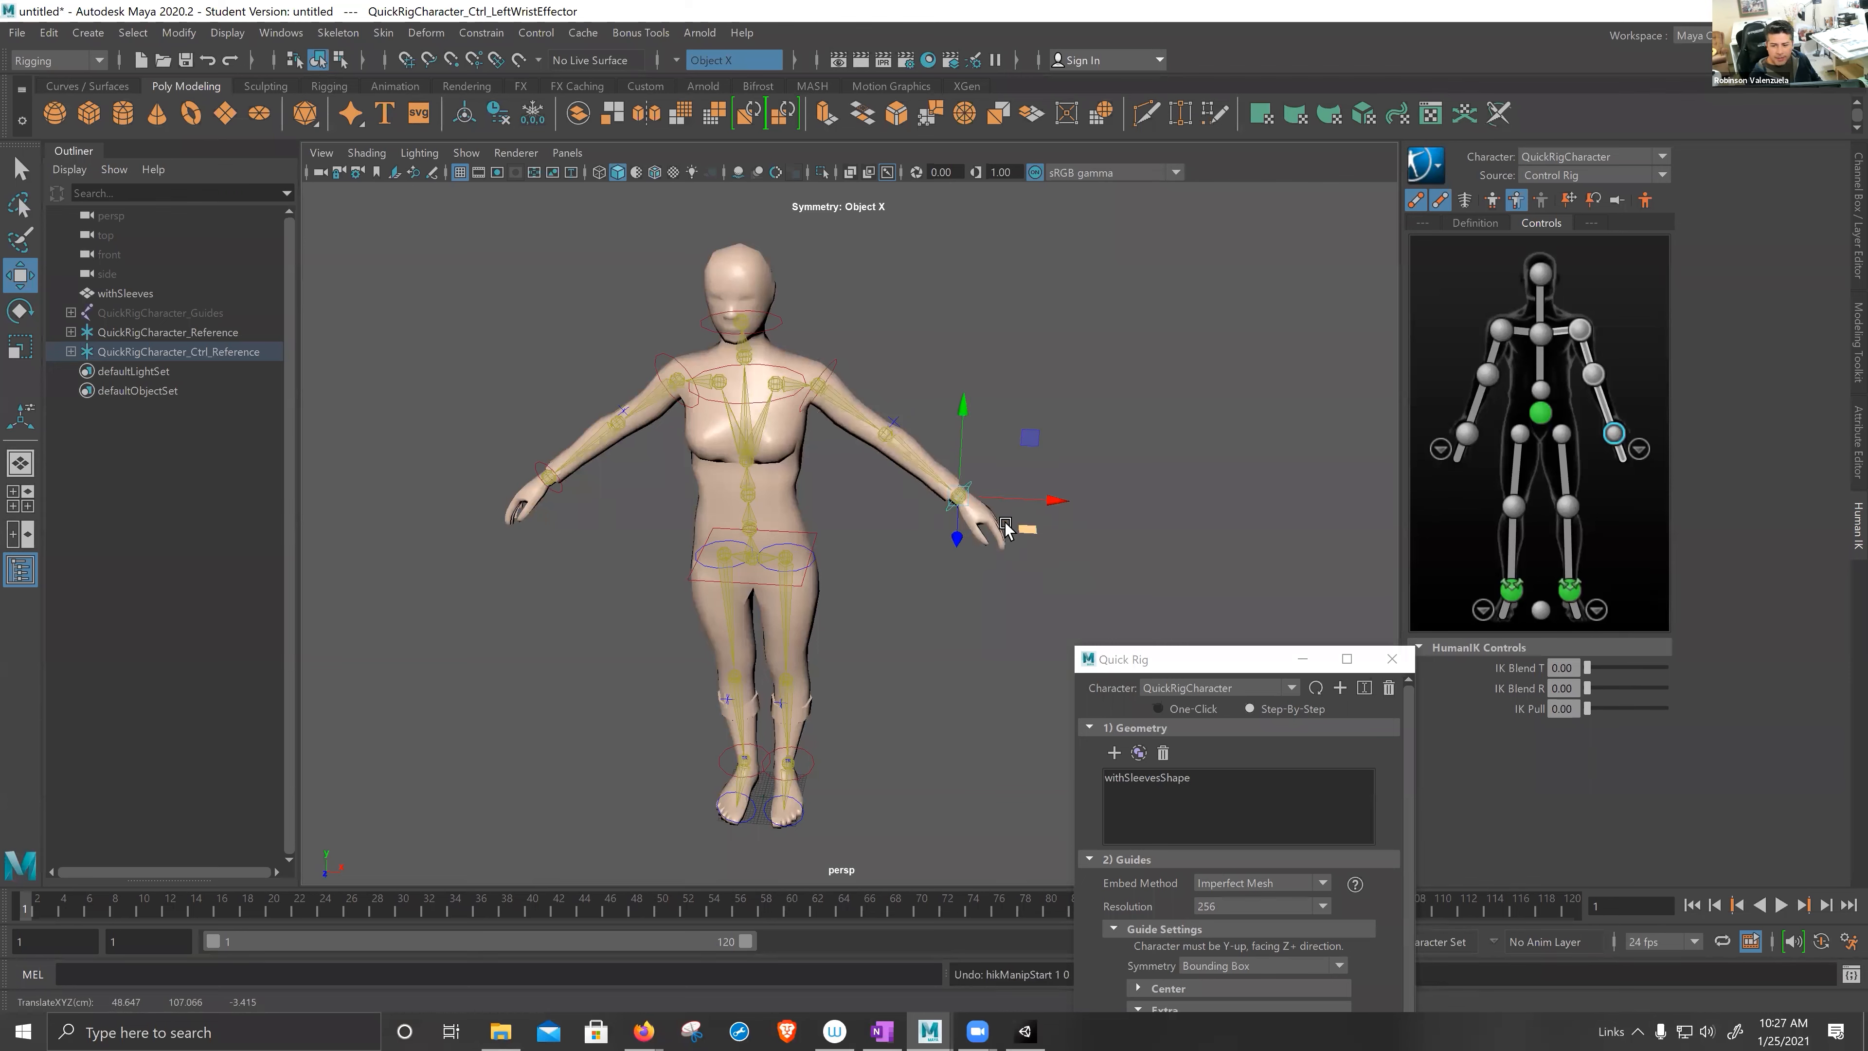
# - Switch the HumanIK controls to Full Body mode and test it by moving the left wrist control
pyautogui.click(1493, 201)
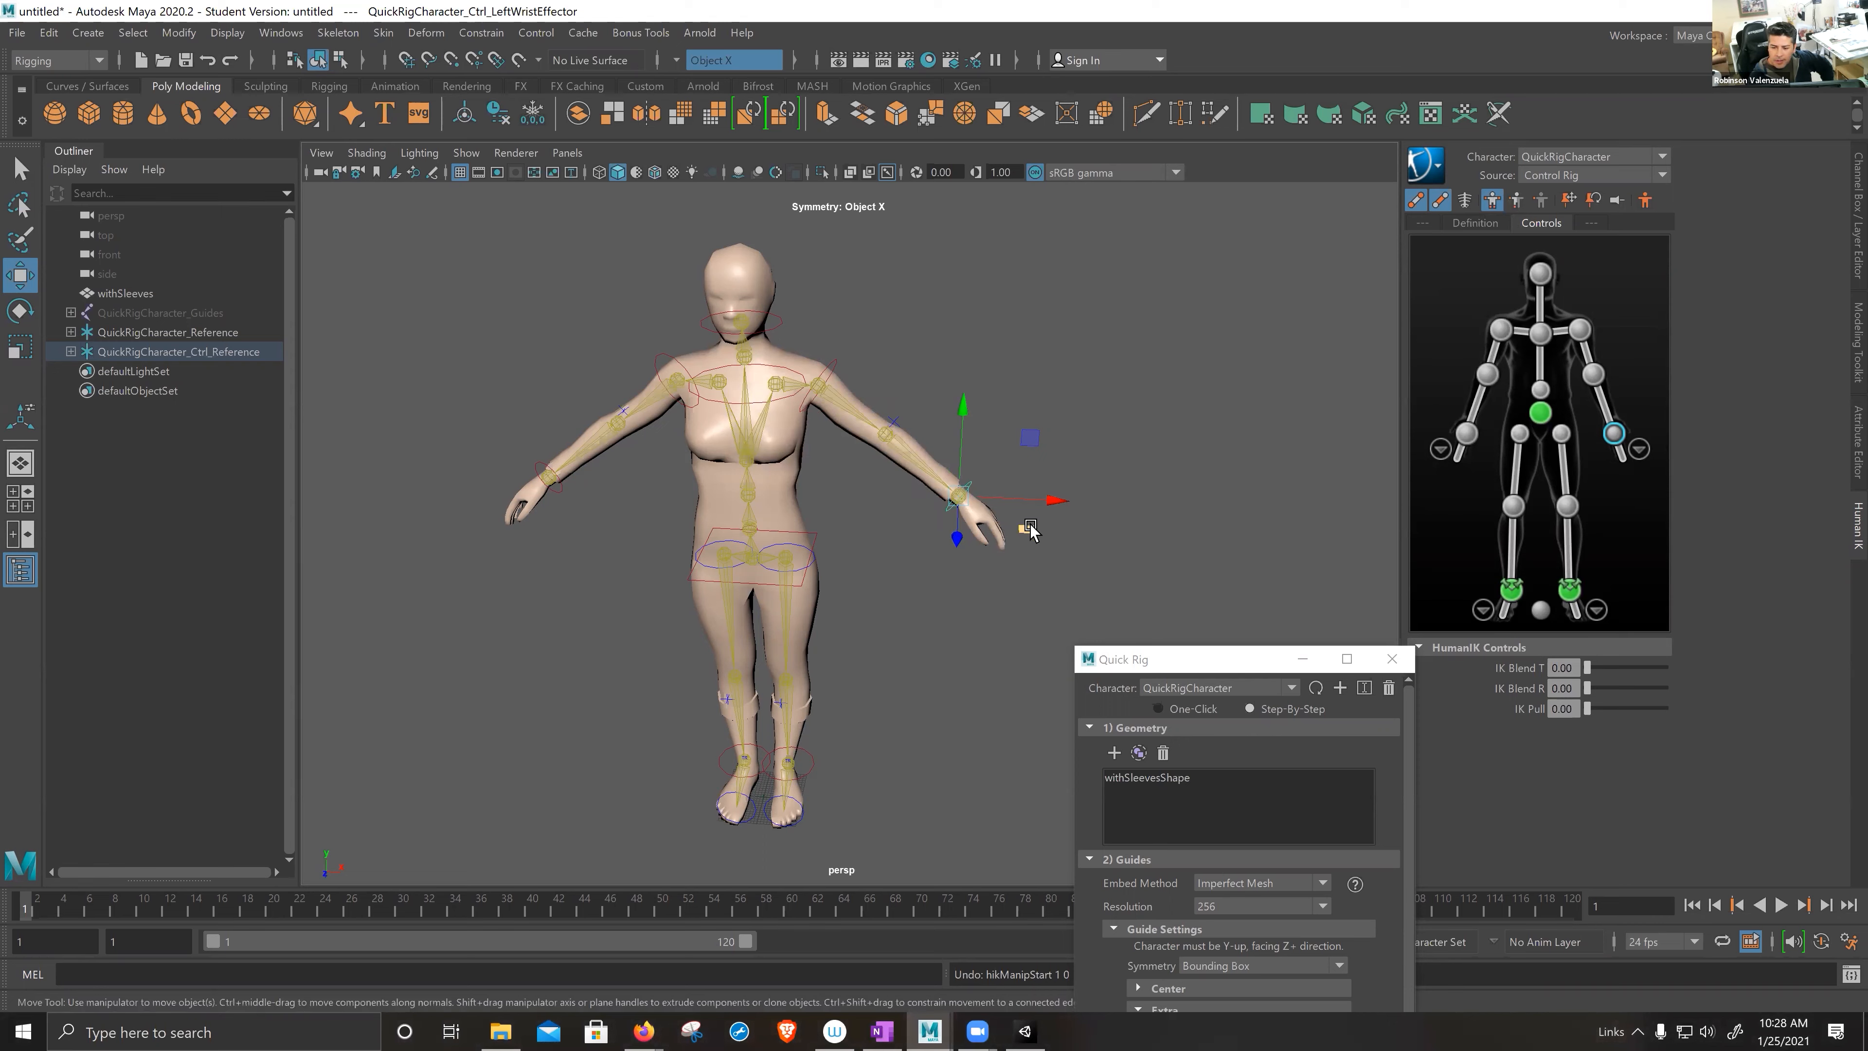
pyautogui.moveTo(1029, 535); pyautogui.dragTo(645, 537)
pyautogui.keyDown('alt'); pyautogui.moveTo(936, 446); pyautogui.dragTo(982, 240, button='middle'); pyautogui.keyUp('alt')
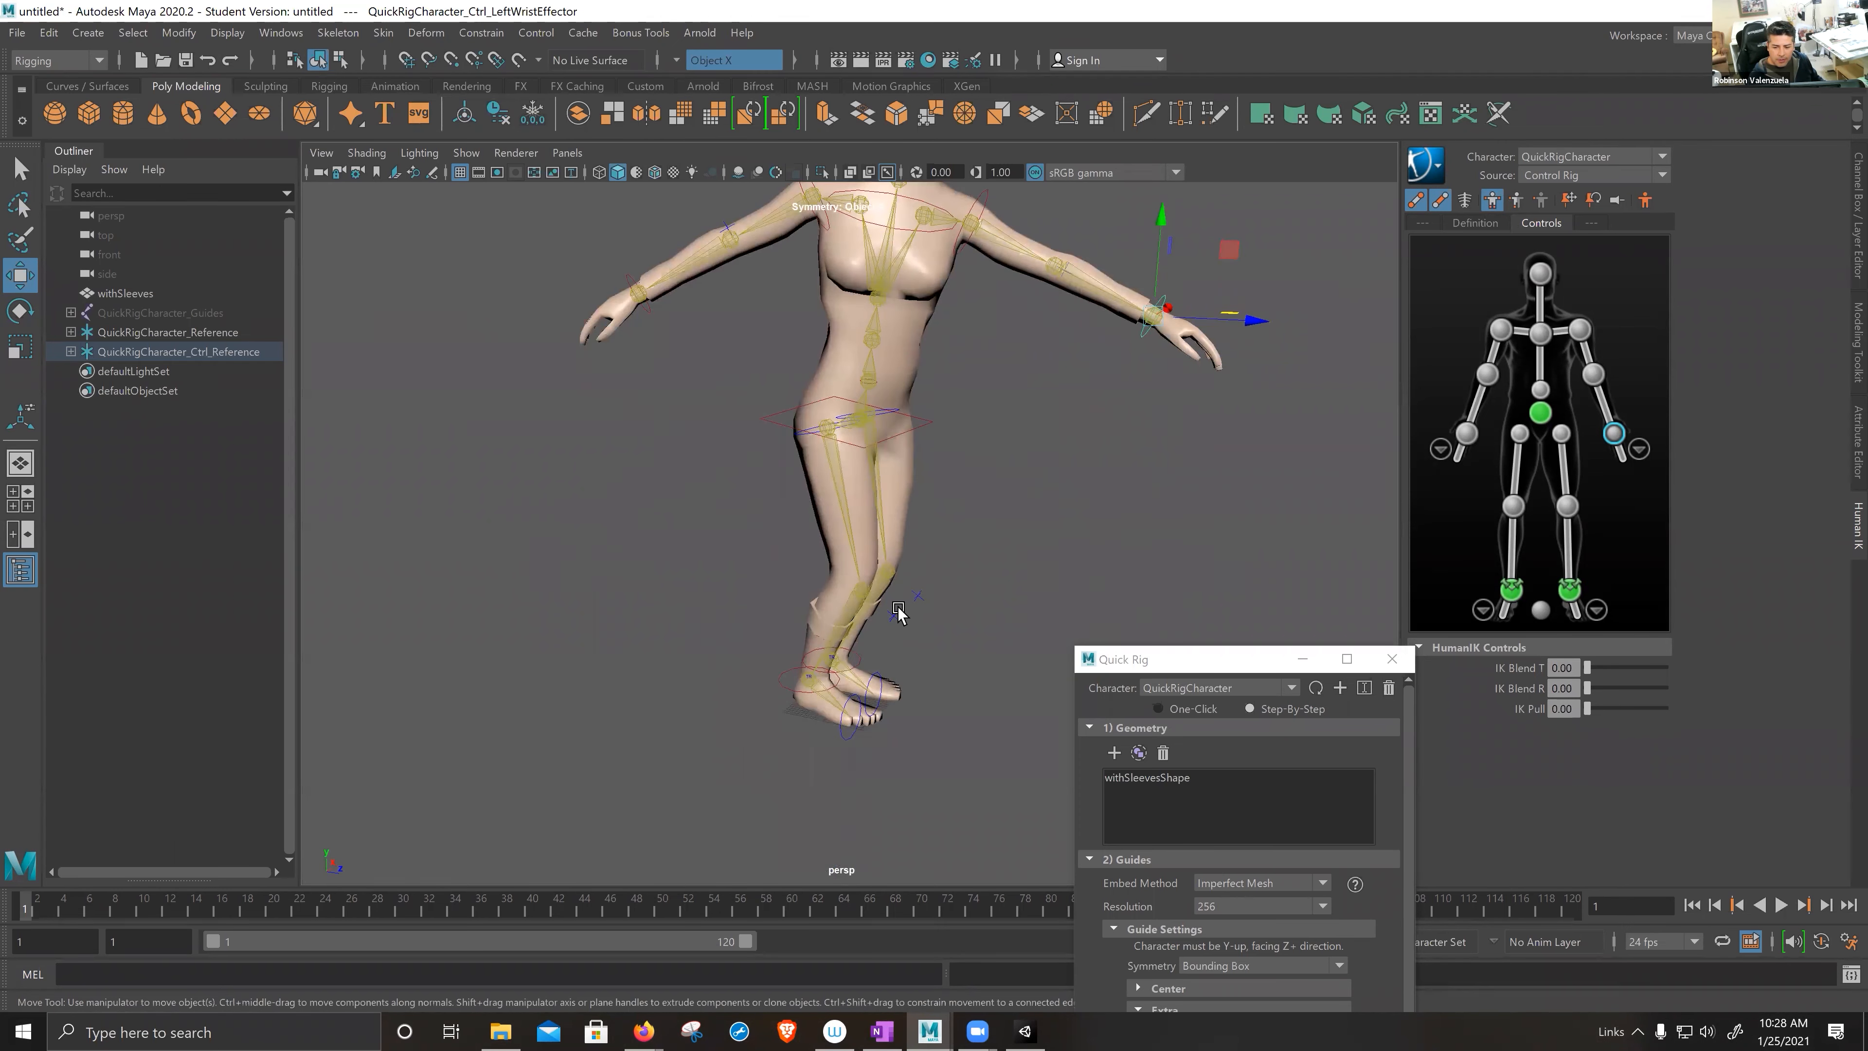
# - Move the right ankle control to test the leg, and return the character to the Stance Pose
pyautogui.click(782, 683)
pyautogui.click(782, 671)
pyautogui.moveTo(901, 662); pyautogui.dragTo(857, 659)
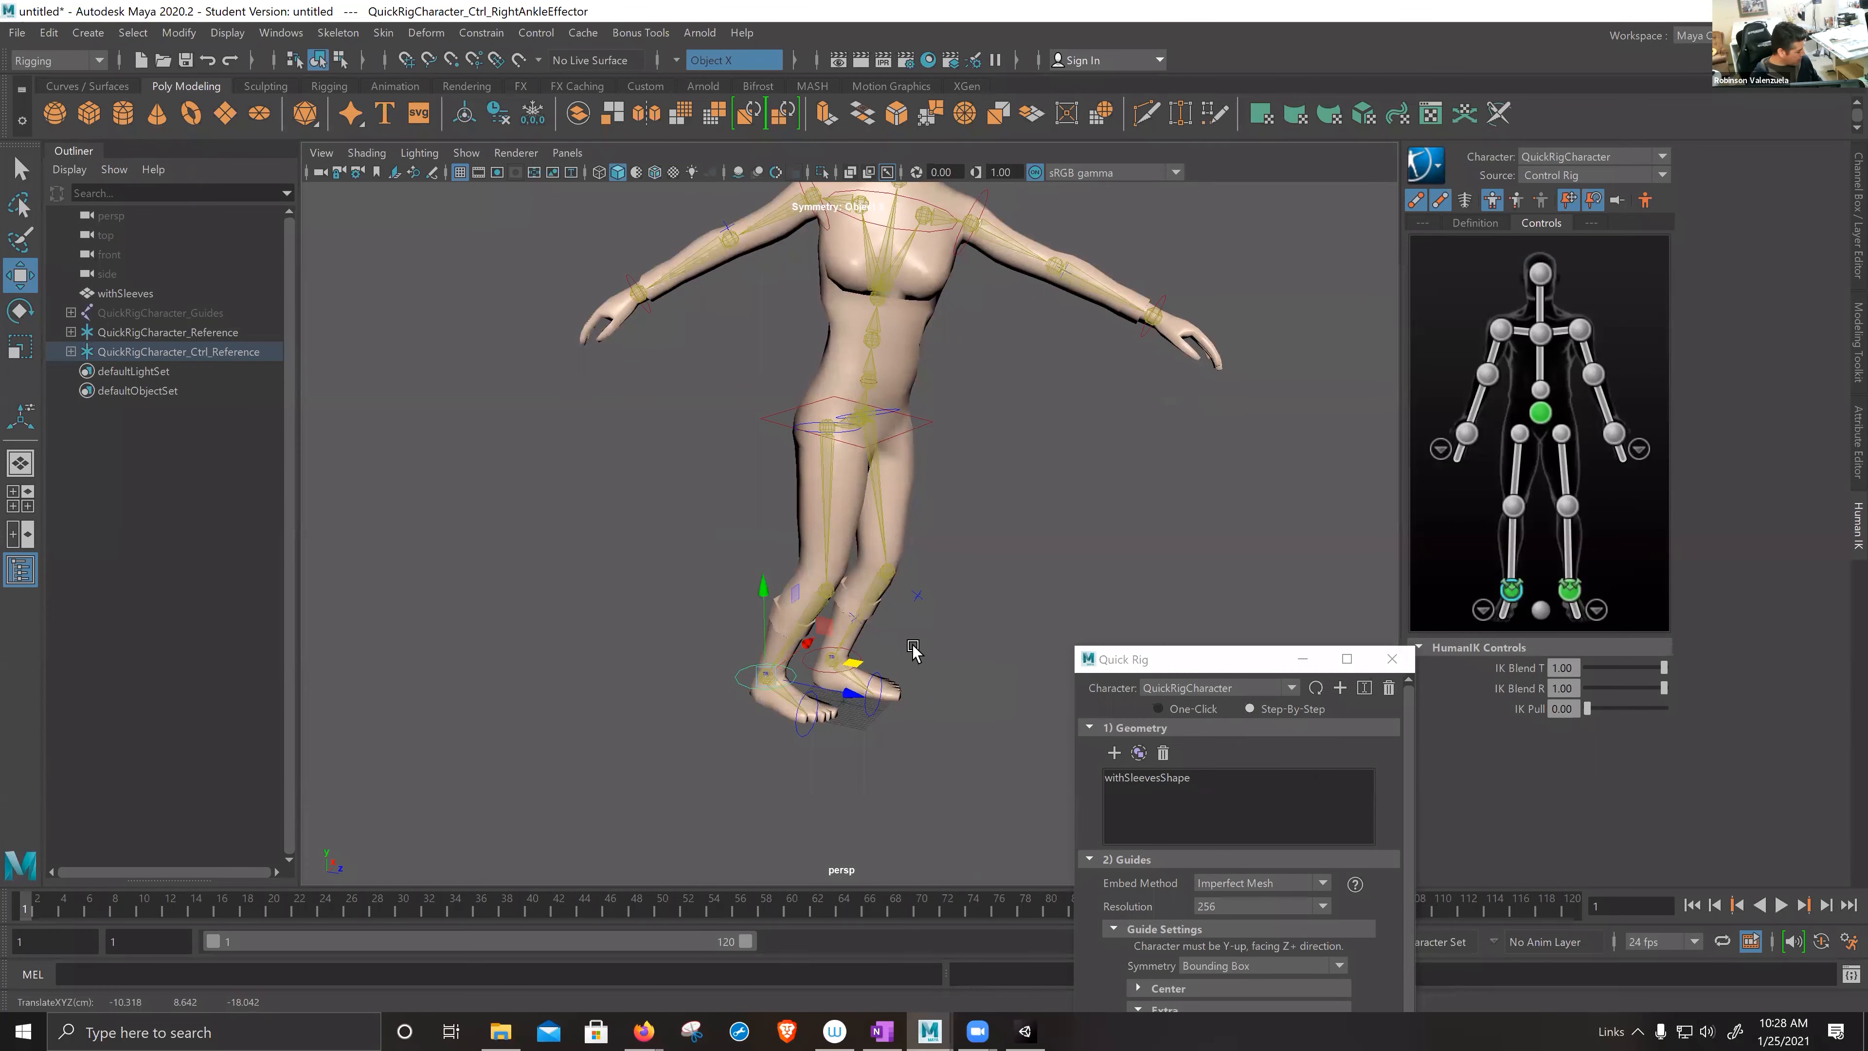
pyautogui.keyDown('alt'); pyautogui.moveTo(1272, 446); pyautogui.dragTo(1235, 402, button='middle'); pyautogui.keyUp('alt')
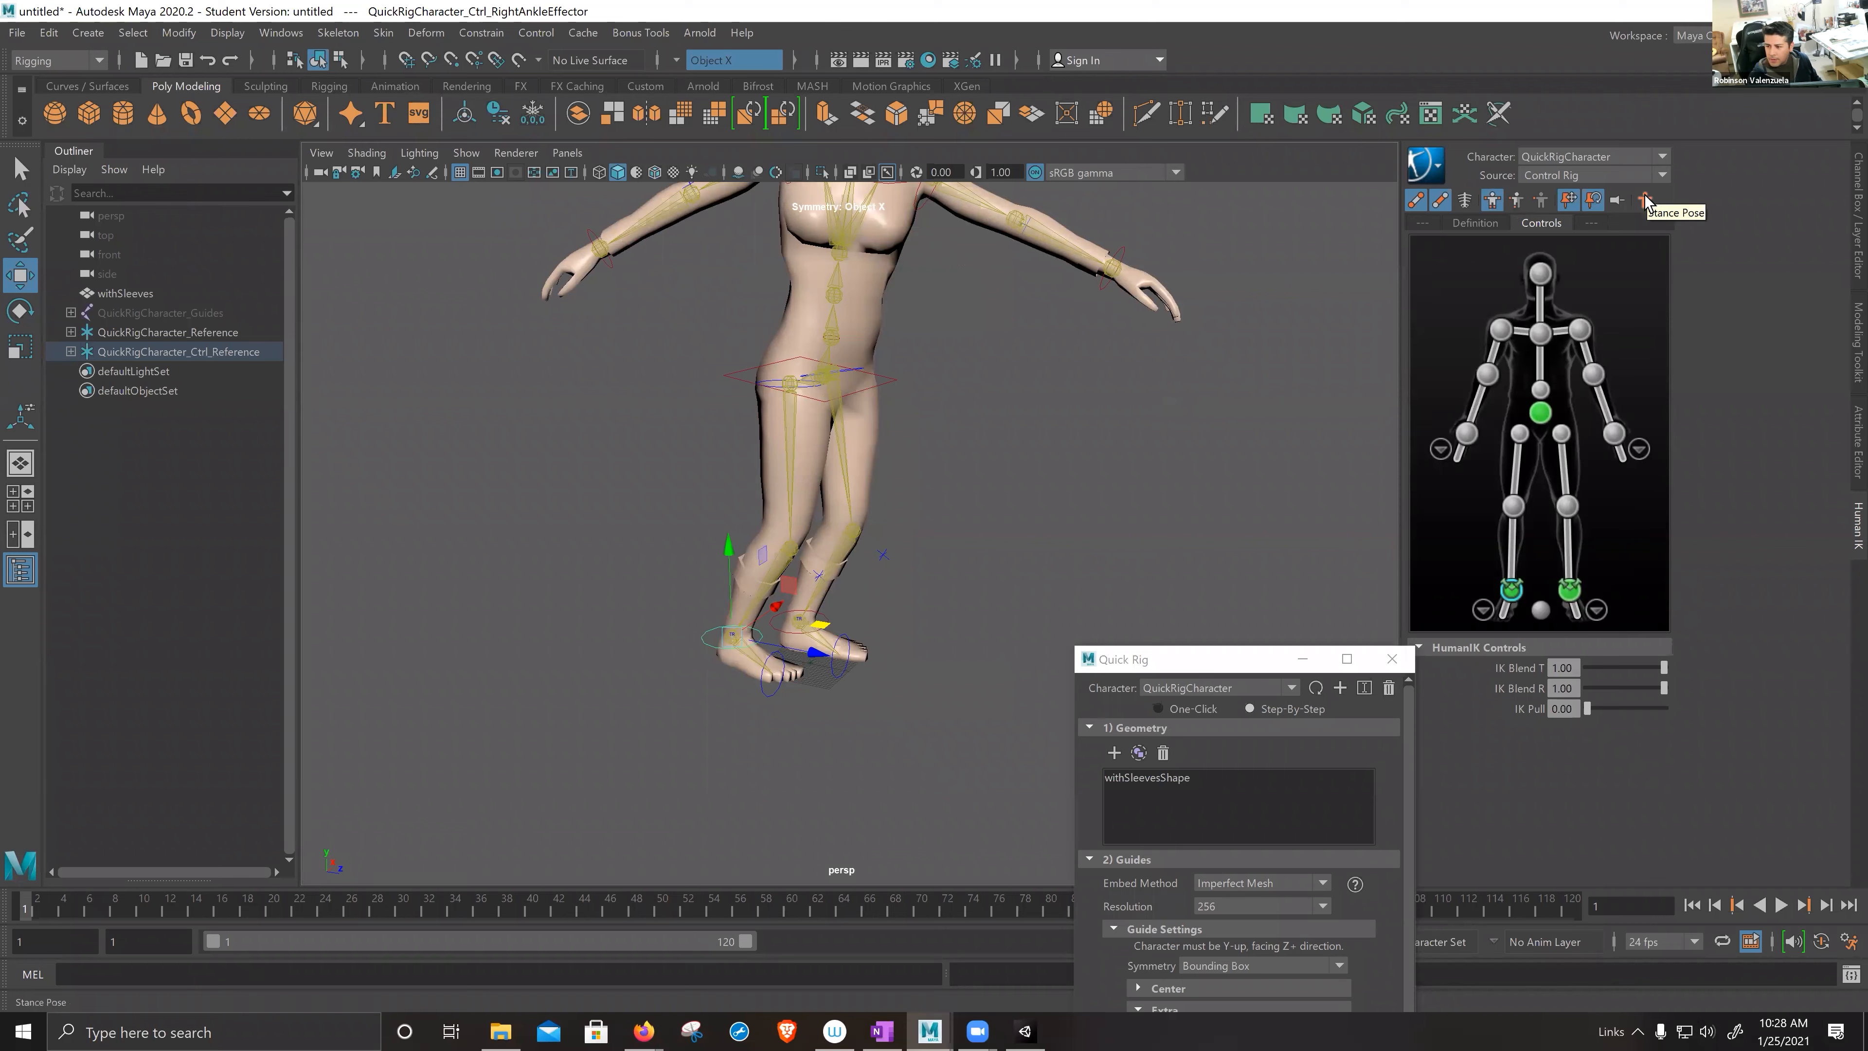
pyautogui.click(1645, 200)
# - Set the control rig's Rig Look to Box
pyautogui.click(1427, 167)
pyautogui.moveTo(1501, 233)
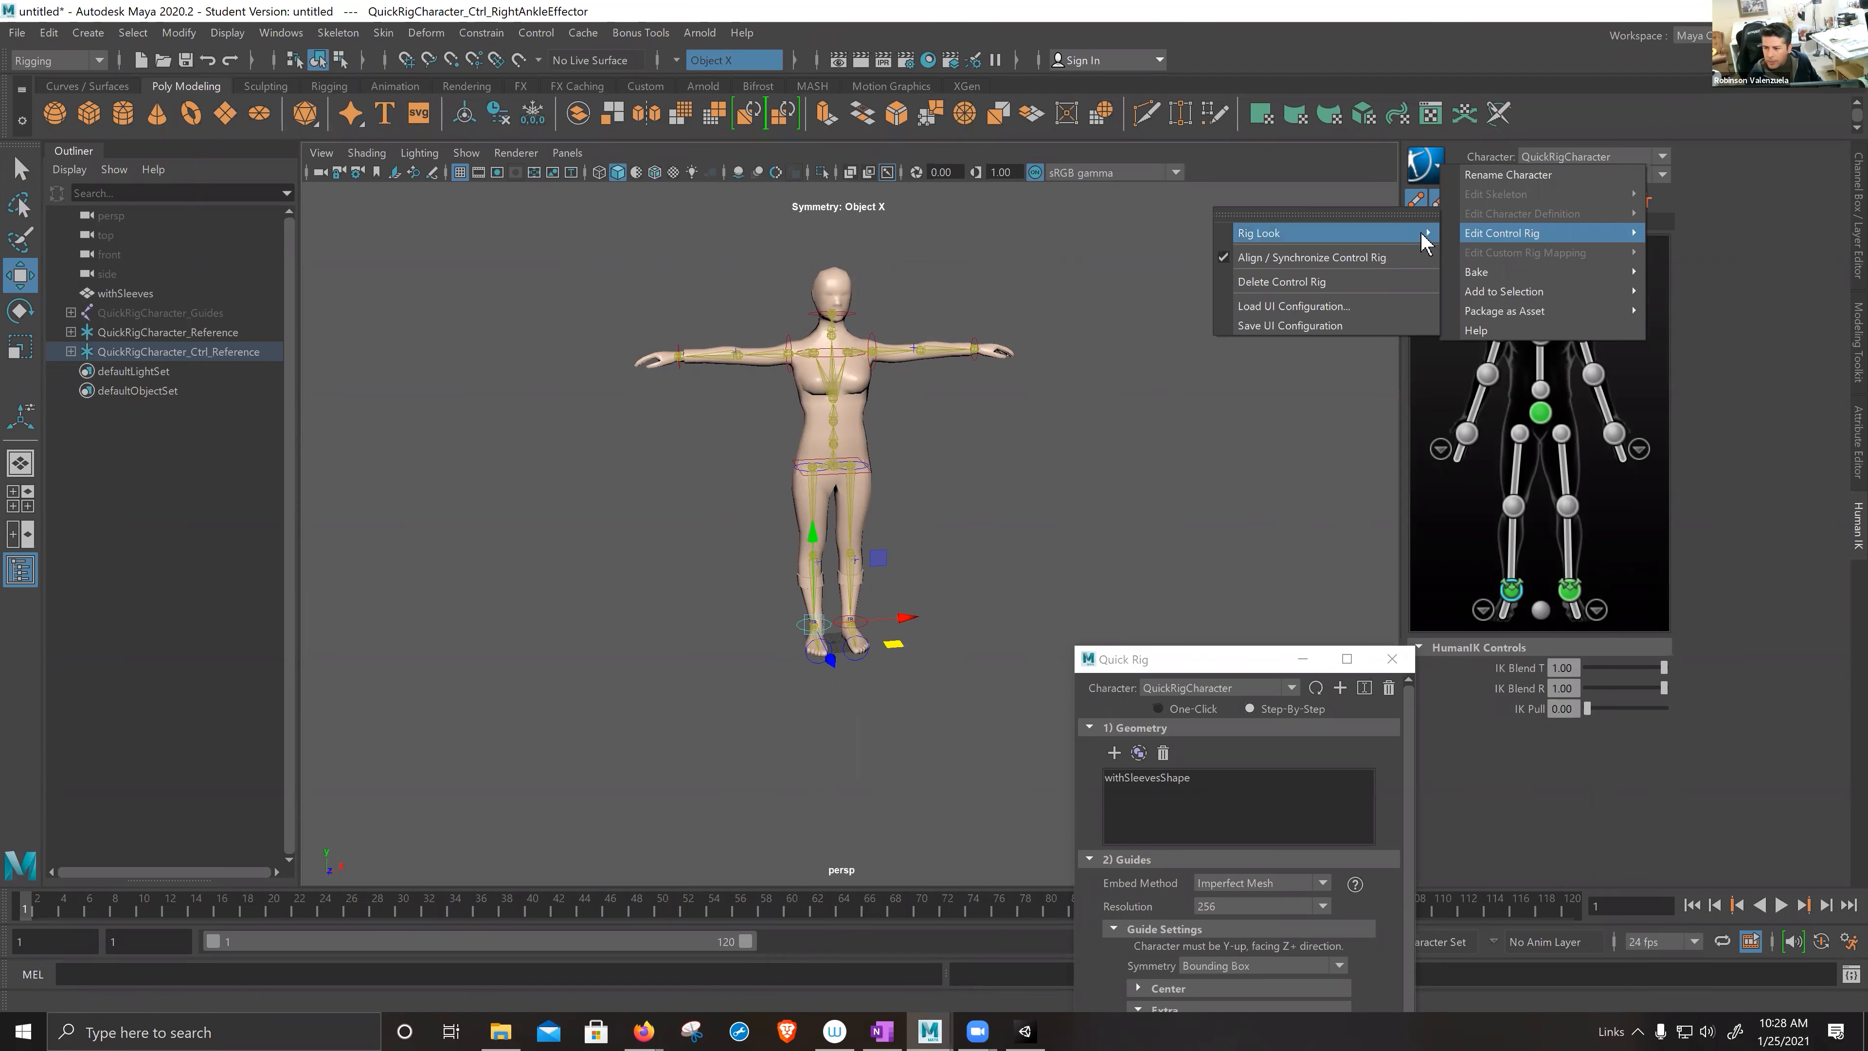
pyautogui.click(1430, 181)
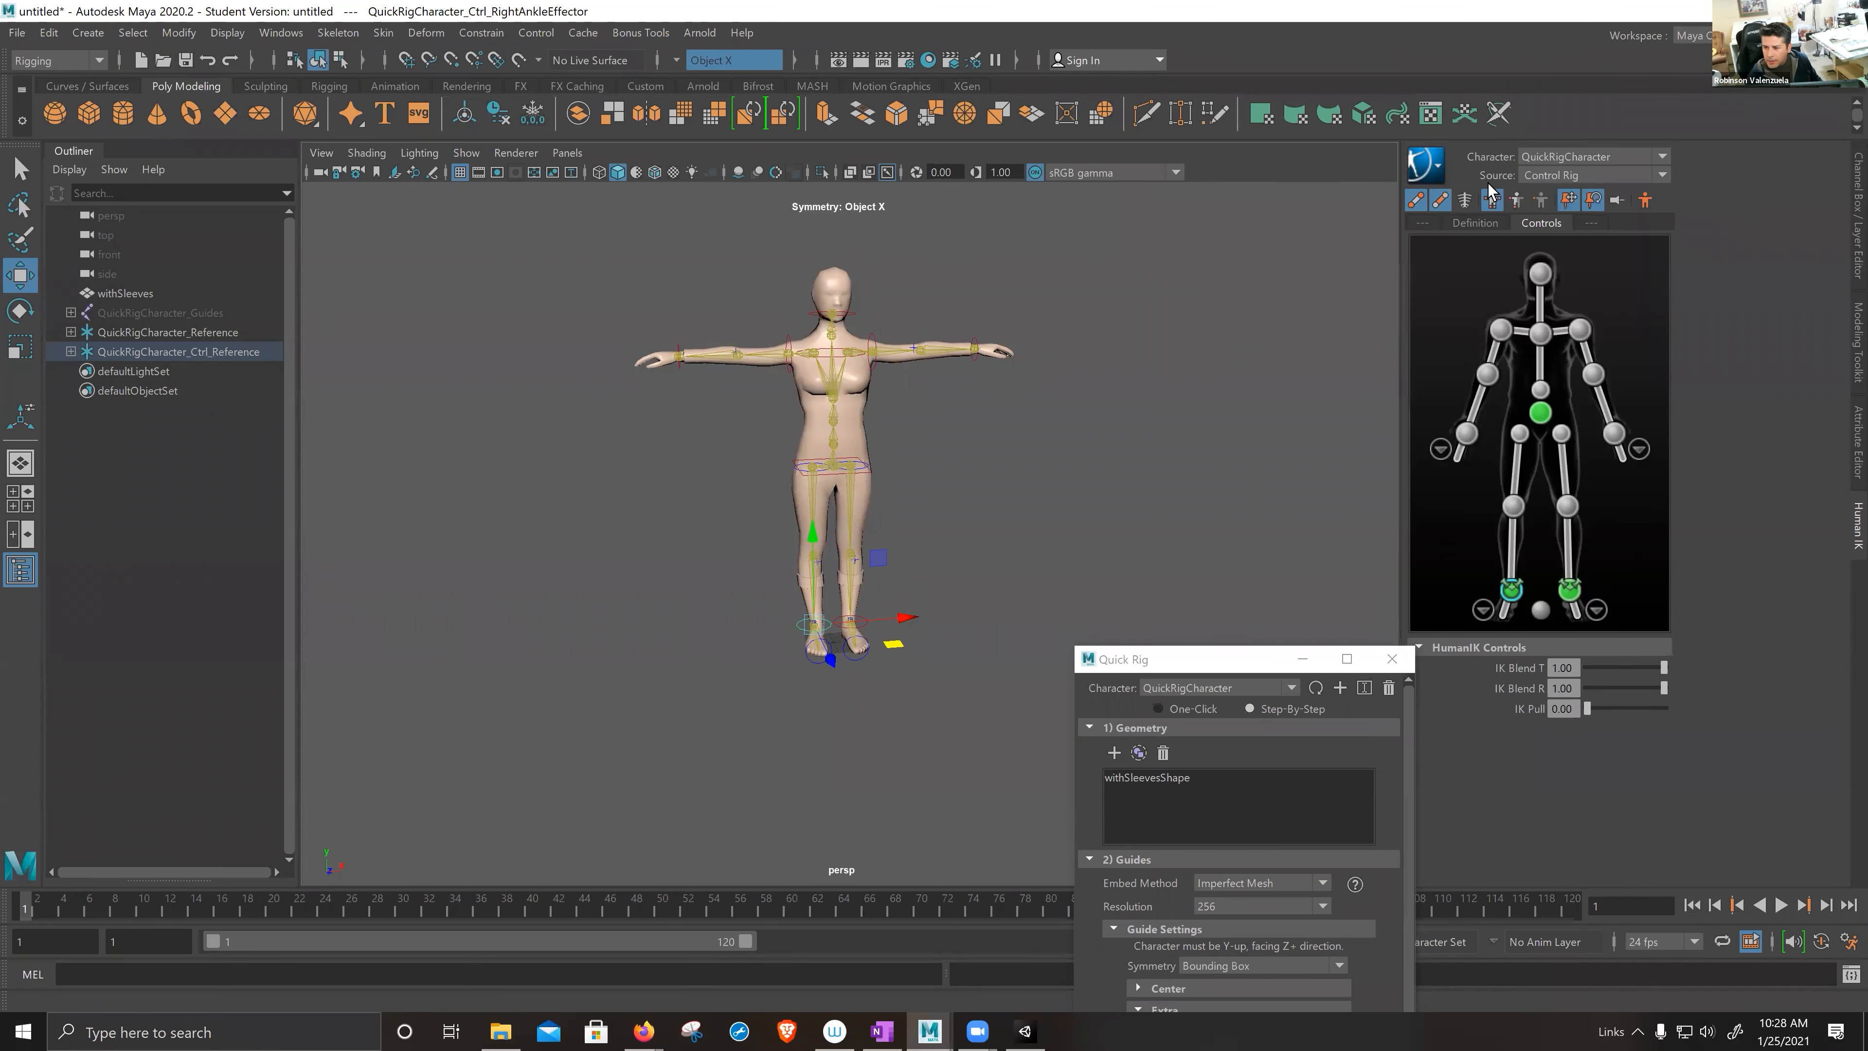
pyautogui.click(1440, 178)
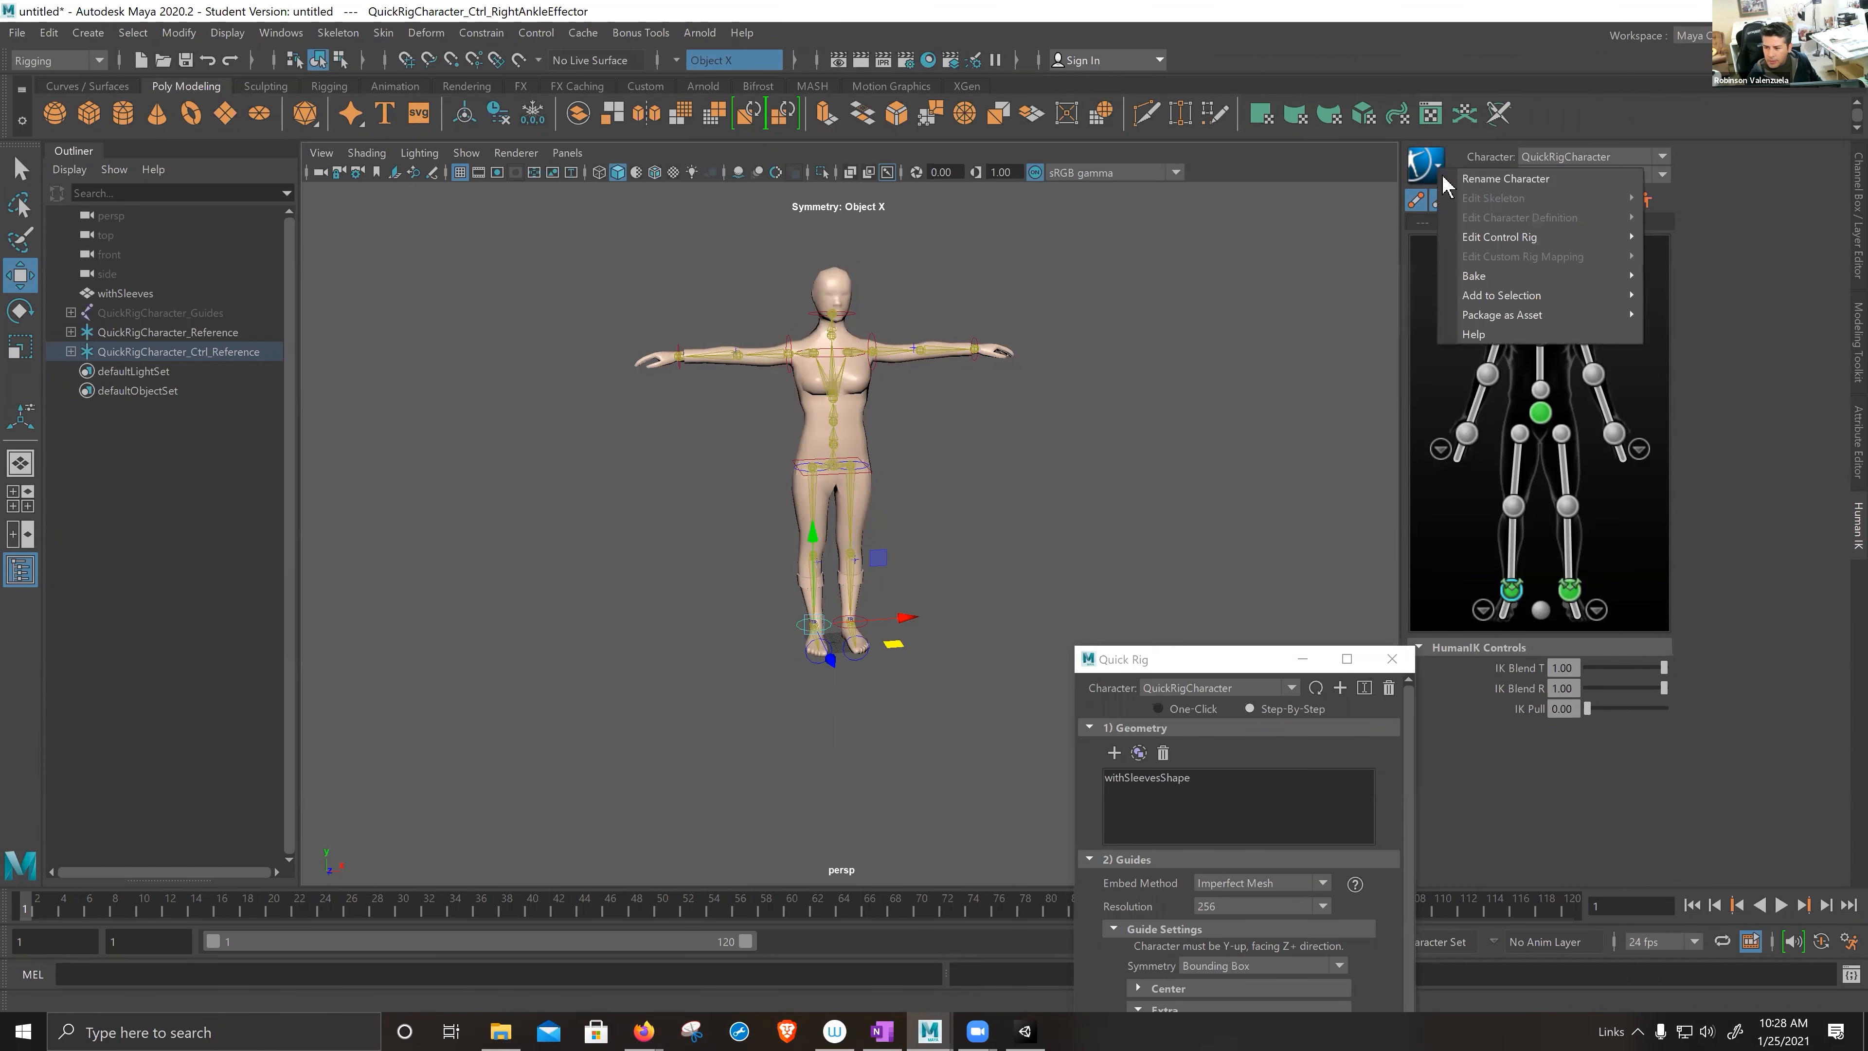
pyautogui.moveTo(1497, 237)
pyautogui.moveTo(1423, 243)
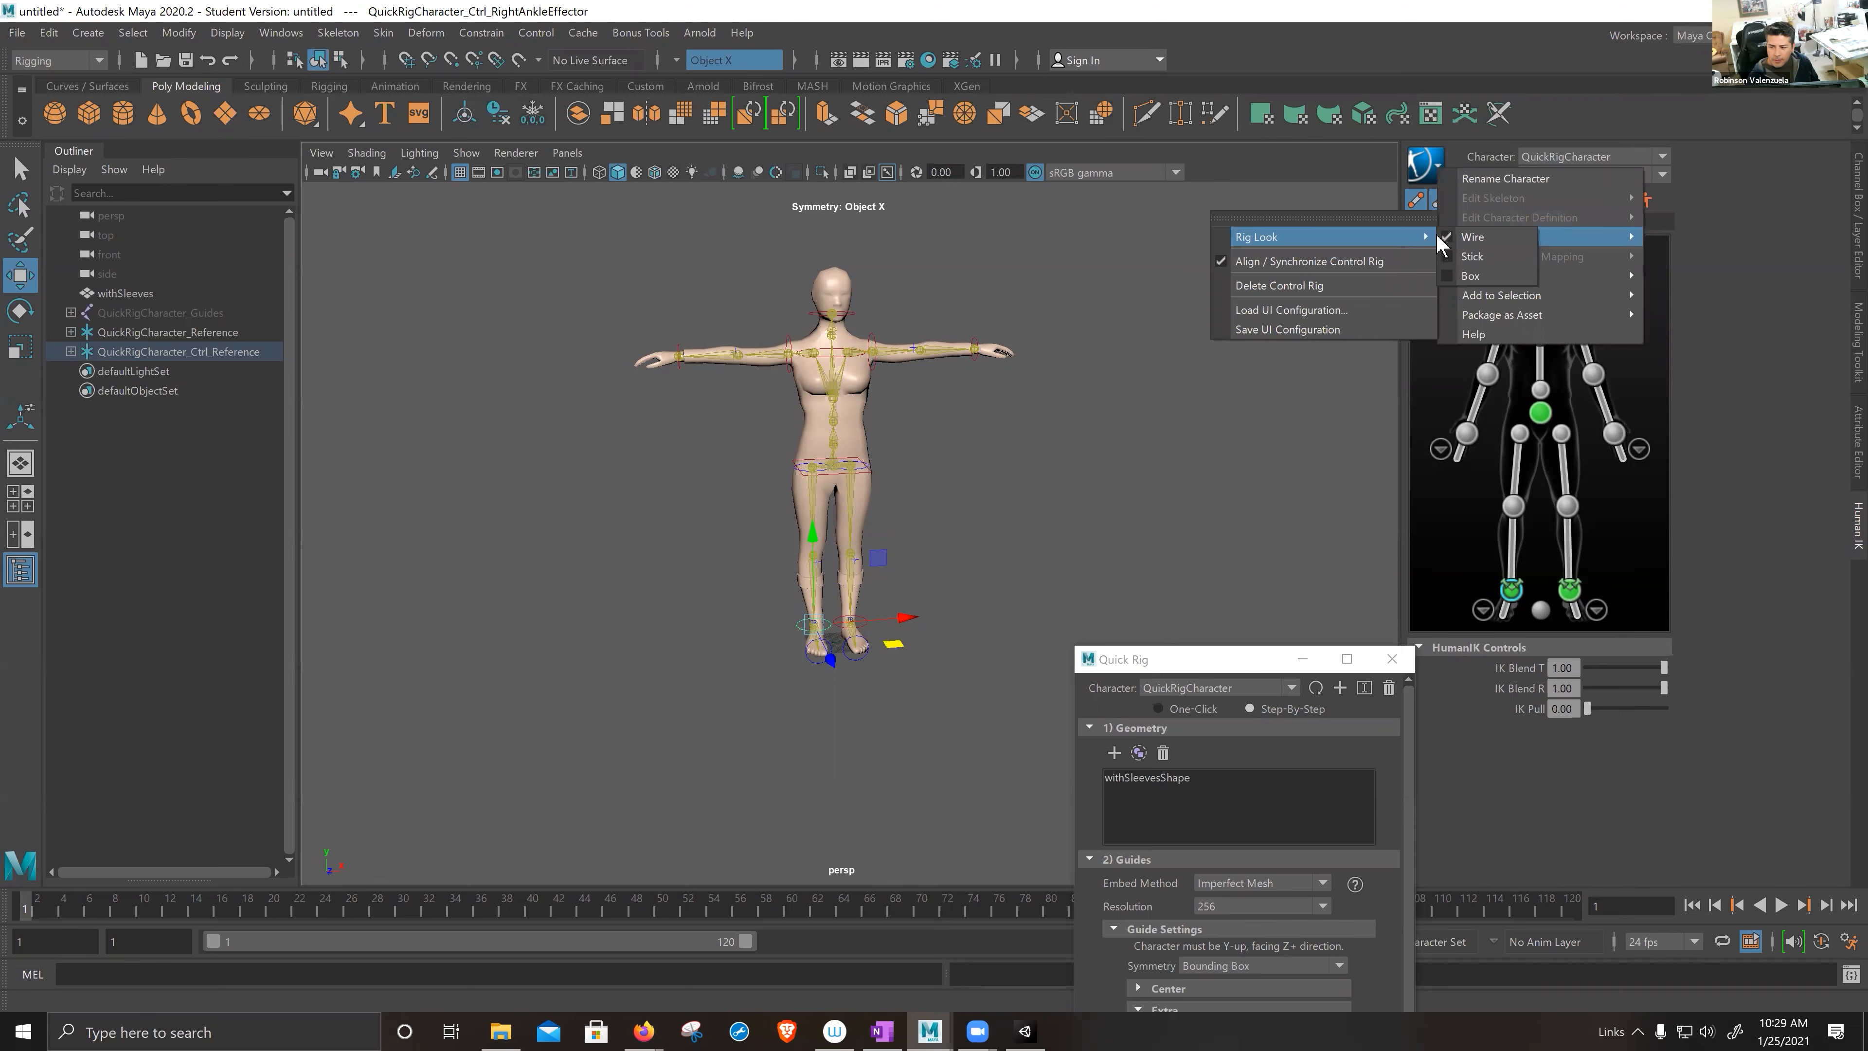
pyautogui.click(1448, 275)
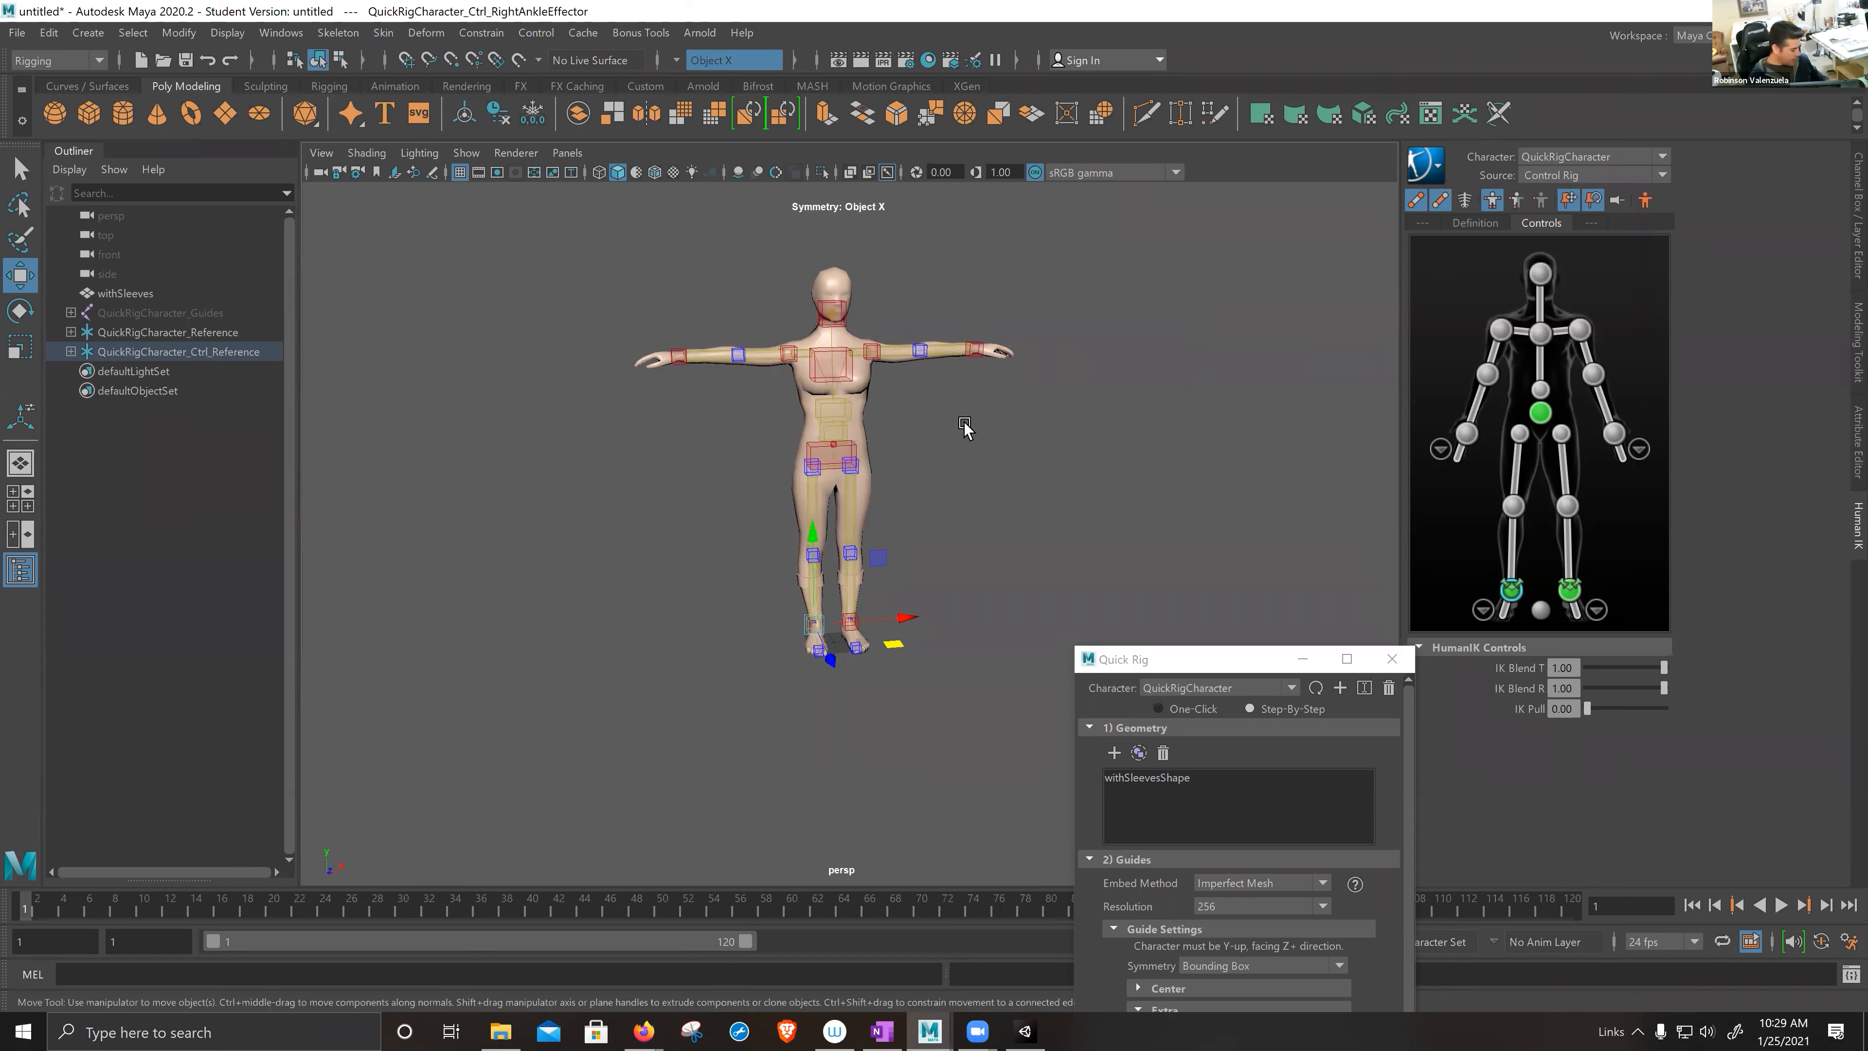
# - Select both ankle controls and scale their boxes uniformly to about 1.63 times their size
pyautogui.scroll(2, 965, 424)
pyautogui.keyDown('alt'); pyautogui.moveTo(978, 422); pyautogui.dragTo(944, 425); pyautogui.keyUp('alt')
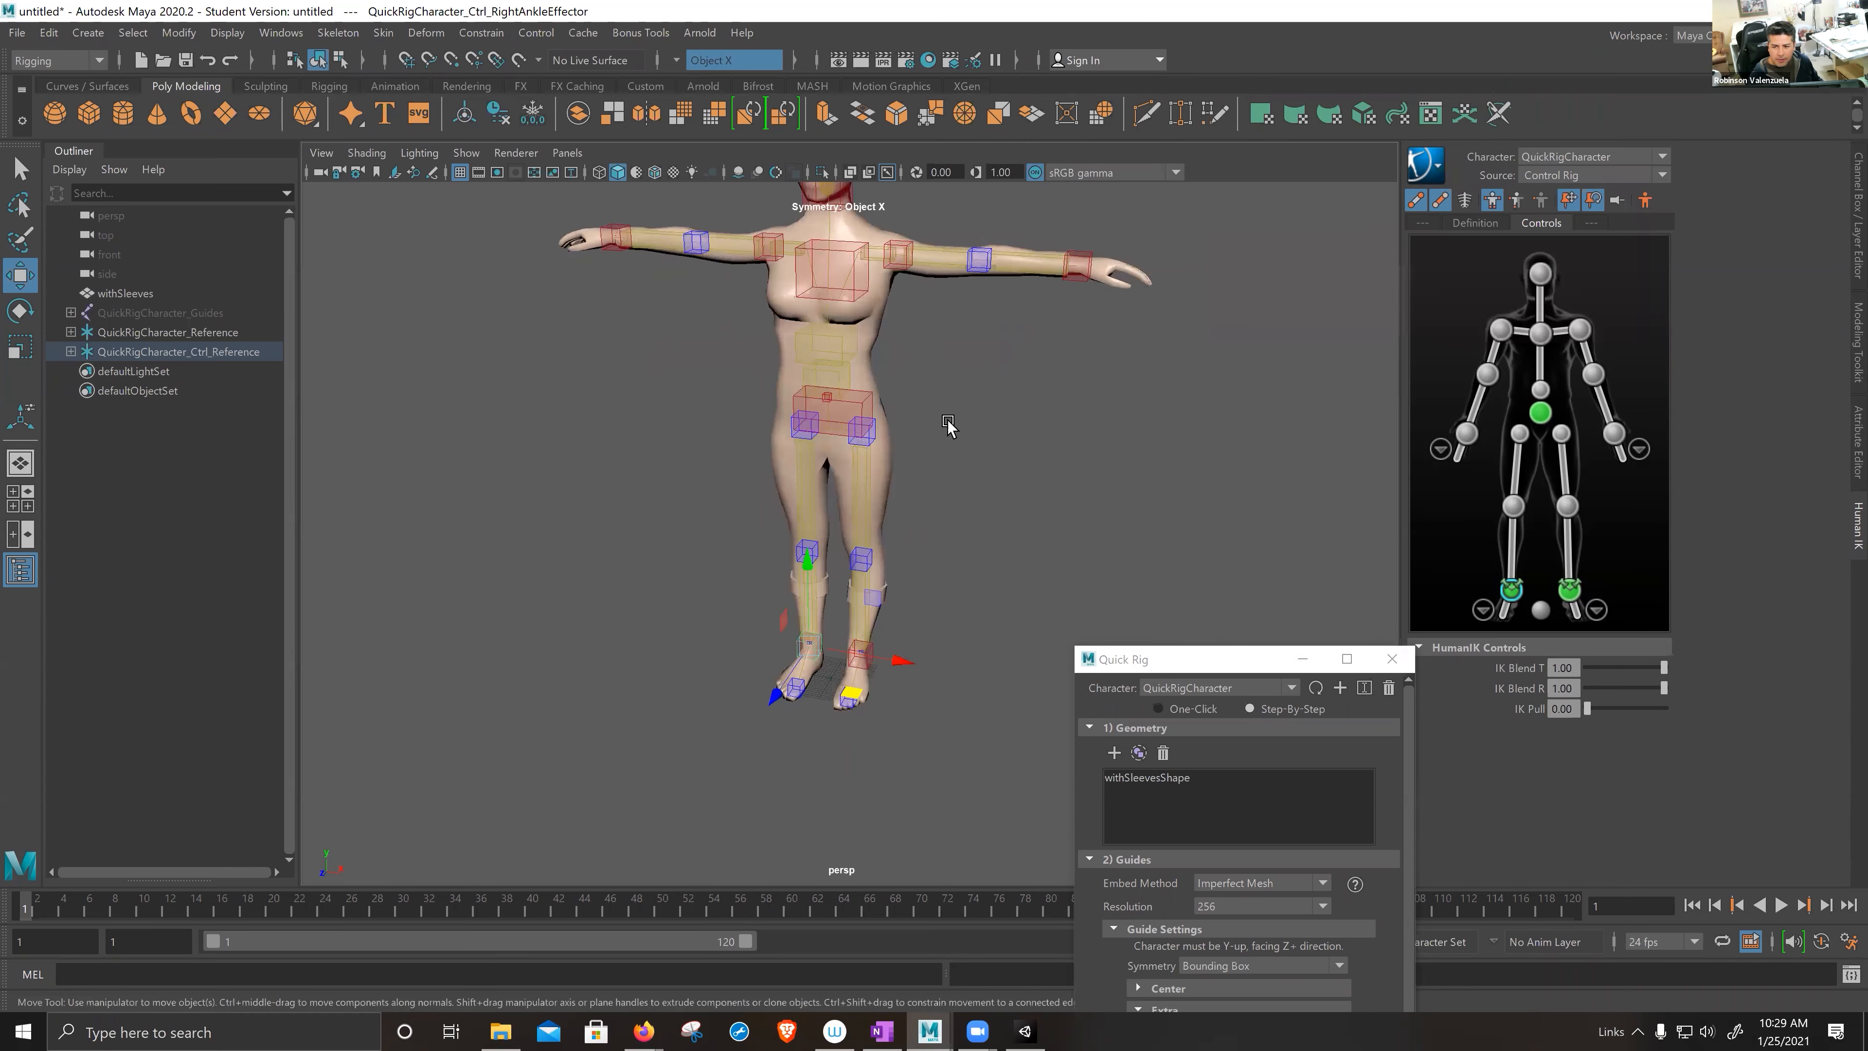
pyautogui.keyDown('alt'); pyautogui.moveTo(948, 422); pyautogui.dragTo(921, 475, button='middle'); pyautogui.keyUp('alt')
pyautogui.keyDown('alt'); pyautogui.moveTo(995, 440); pyautogui.dragTo(1019, 451); pyautogui.keyUp('alt')
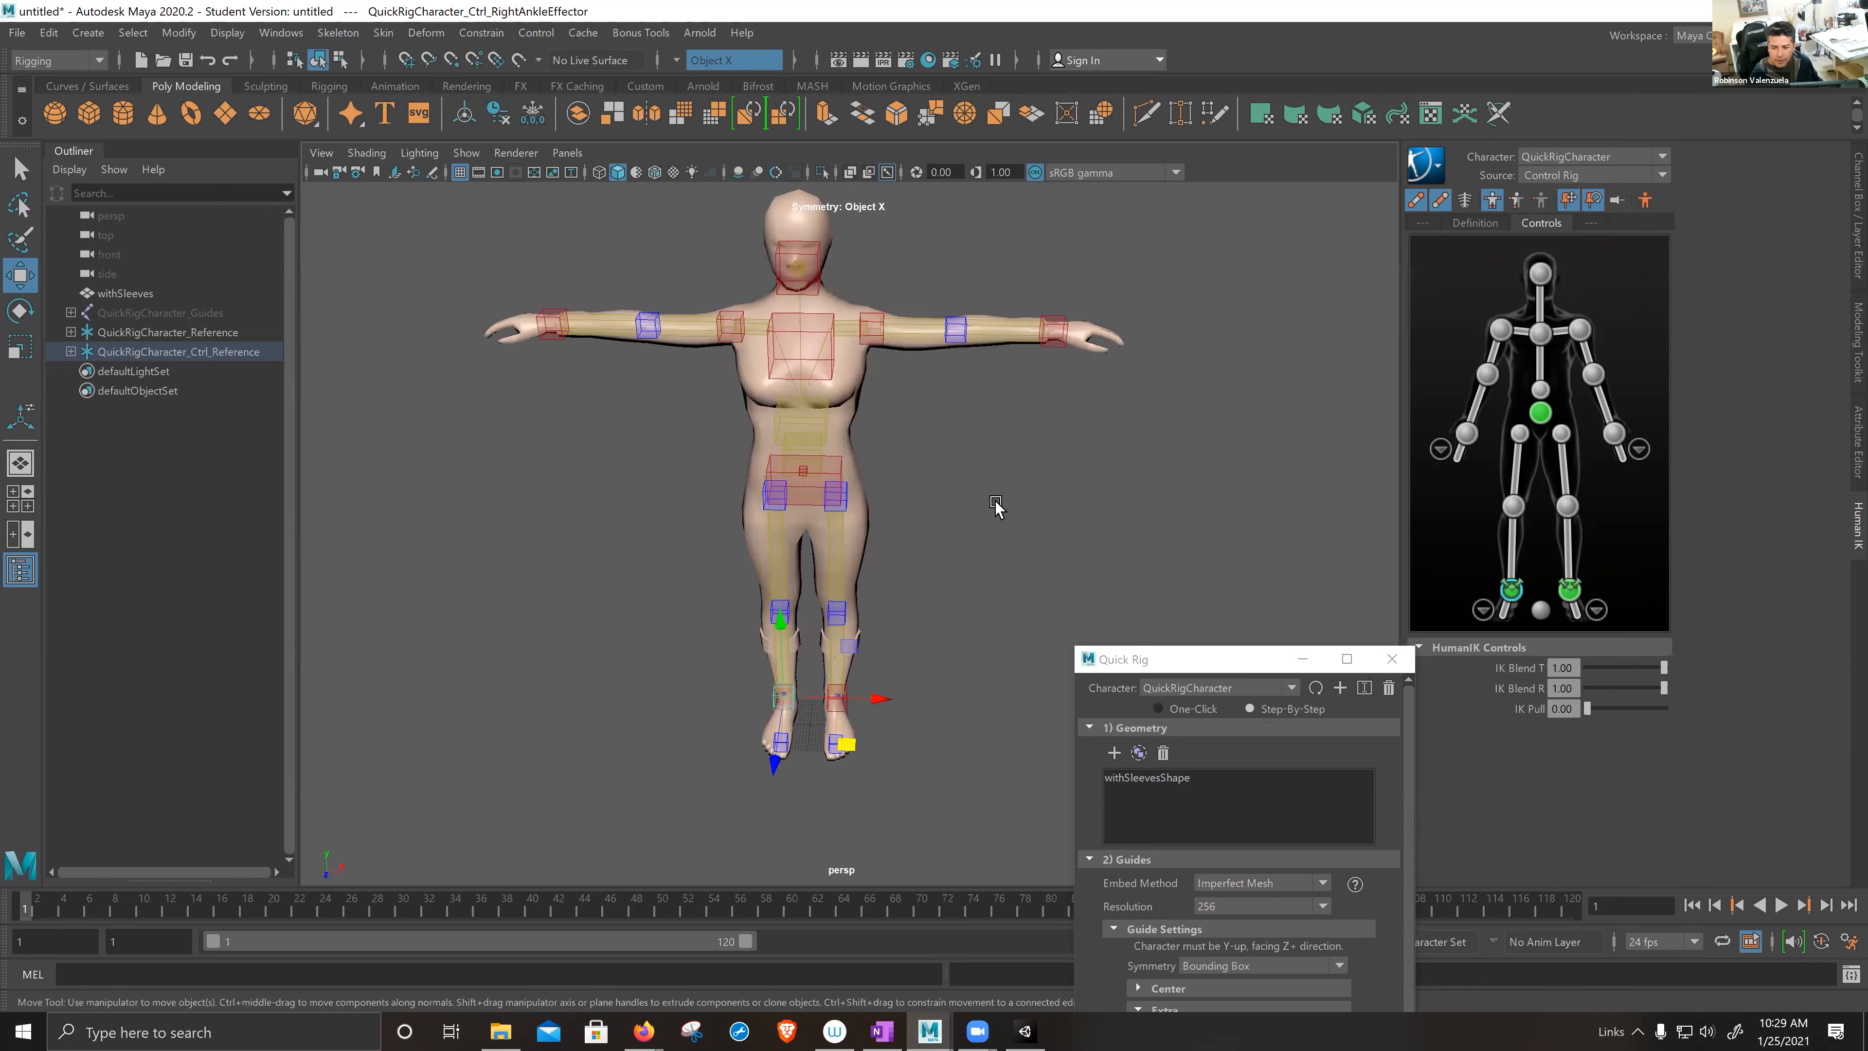
pyautogui.keyDown('alt'); pyautogui.moveTo(942, 639); pyautogui.dragTo(957, 504, button='middle'); pyautogui.keyUp('alt')
pyautogui.scroll(5, 957, 504)
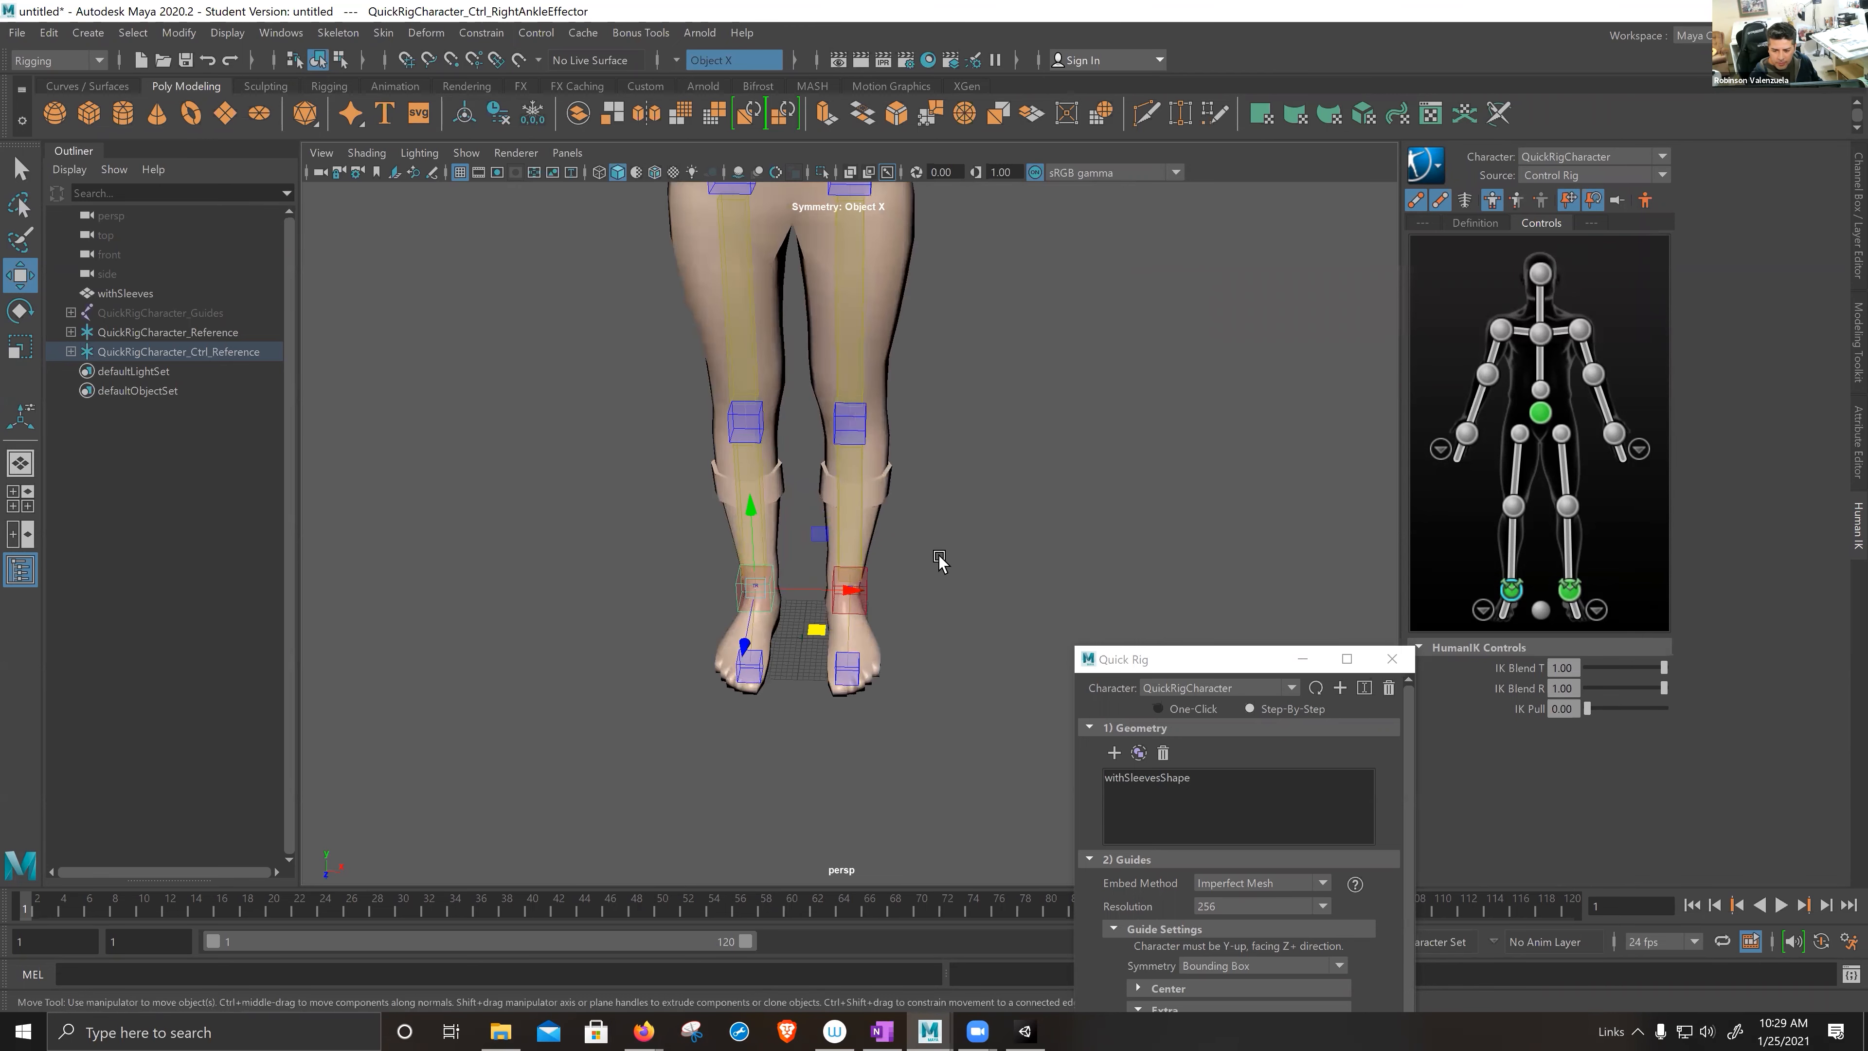
pyautogui.click(869, 606)
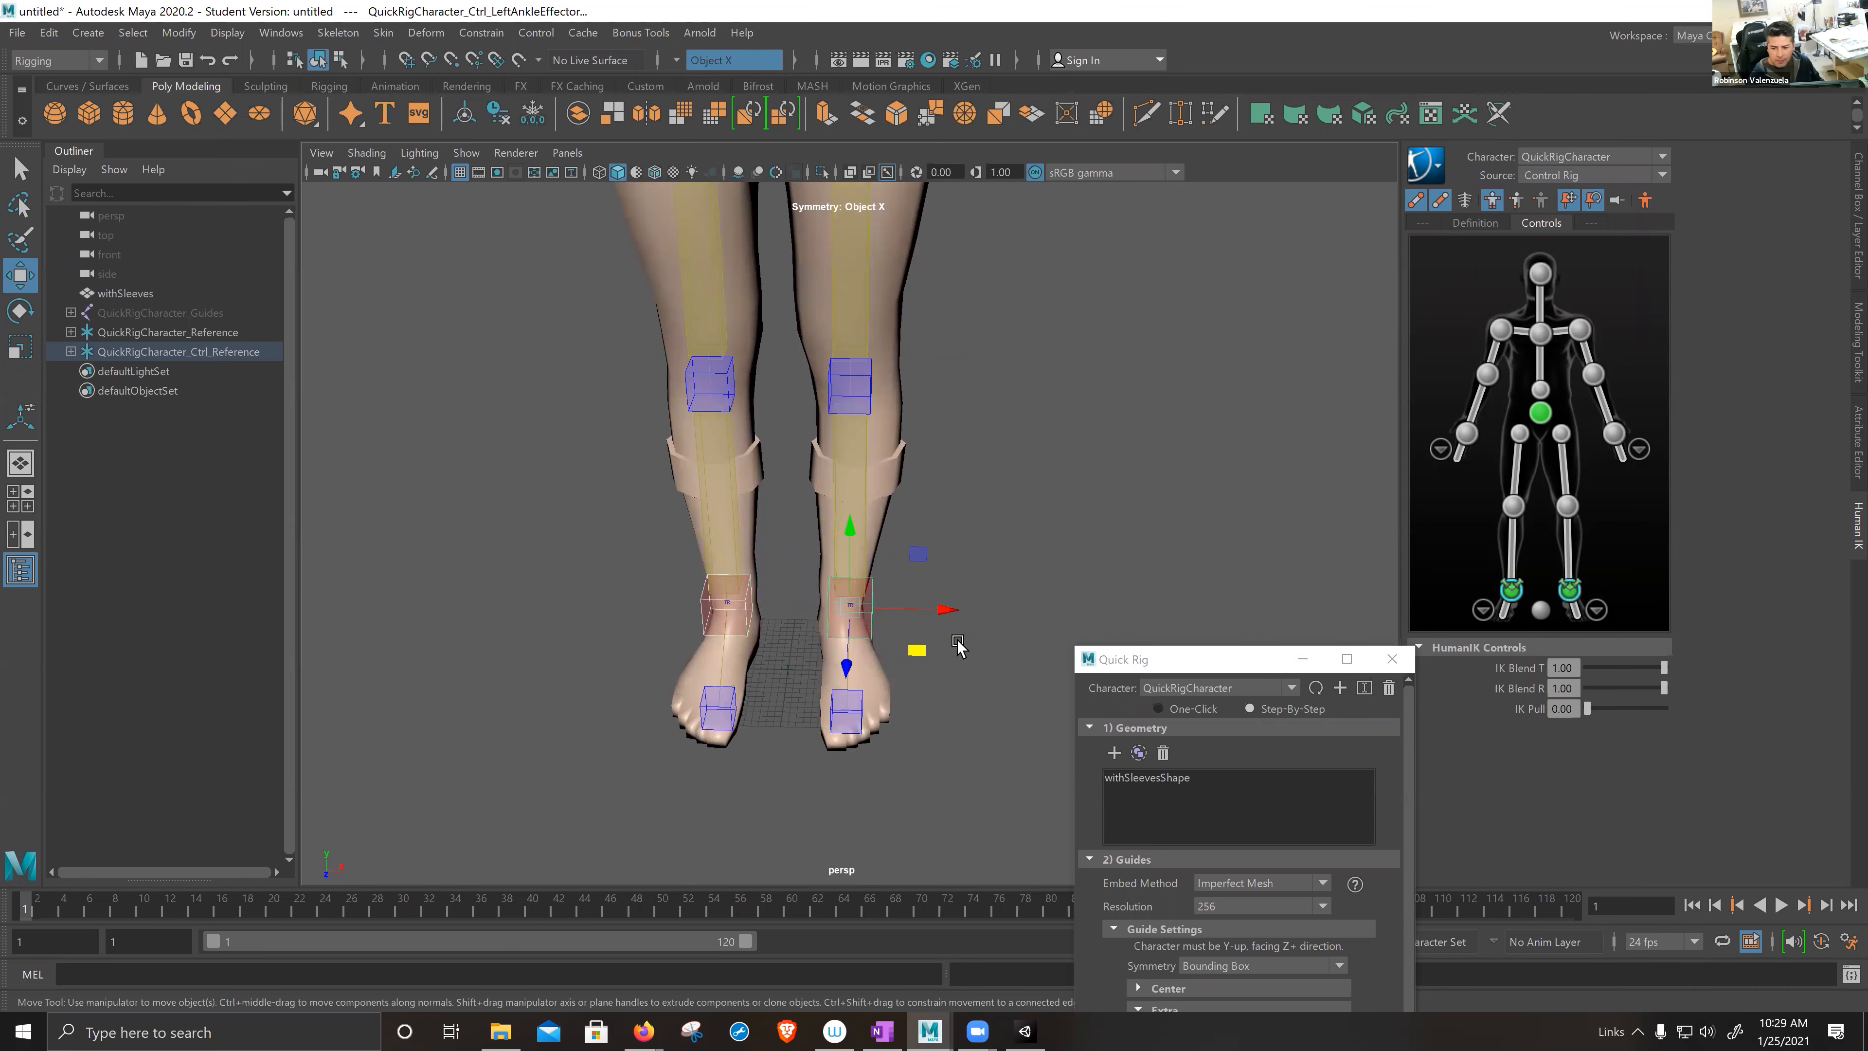
pyautogui.press('r')
pyautogui.moveTo(853, 611); pyautogui.dragTo(885, 604)
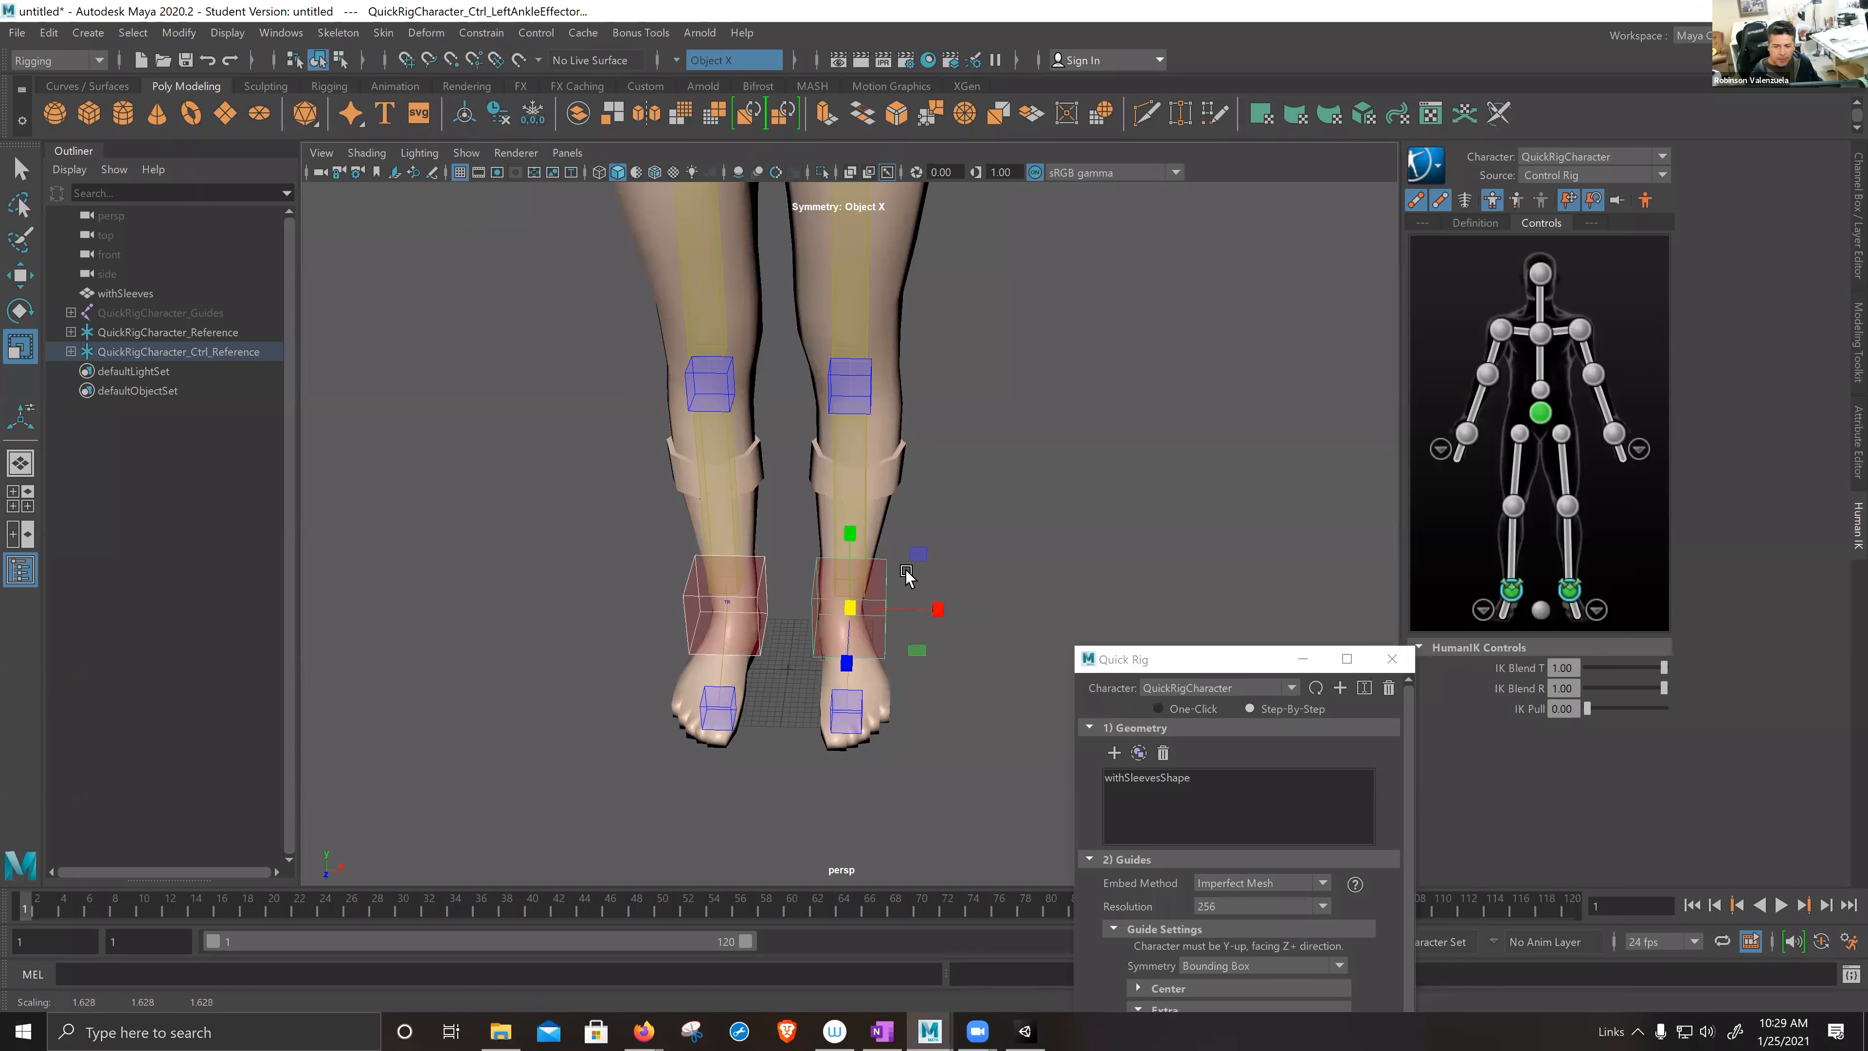
# - Test moving the enlarged ankle controls together, and undo the move
pyautogui.scroll(-5, 912, 582)
pyautogui.keyDown('alt'); pyautogui.moveTo(921, 543); pyautogui.dragTo(911, 531); pyautogui.keyUp('alt')
pyautogui.keyDown('alt'); pyautogui.moveTo(912, 535); pyautogui.dragTo(885, 669, button='middle'); pyautogui.keyUp('alt')
pyautogui.press('w')
pyautogui.keyDown('alt'); pyautogui.moveTo(918, 676); pyautogui.dragTo(862, 668); pyautogui.keyUp('alt')
pyautogui.moveTo(756, 742)
pyautogui.mouseDown()
pyautogui.moveTo(711, 753)
pyautogui.moveTo(772, 711)
pyautogui.mouseUp()
pyautogui.hotkey('ctrl', 'z')
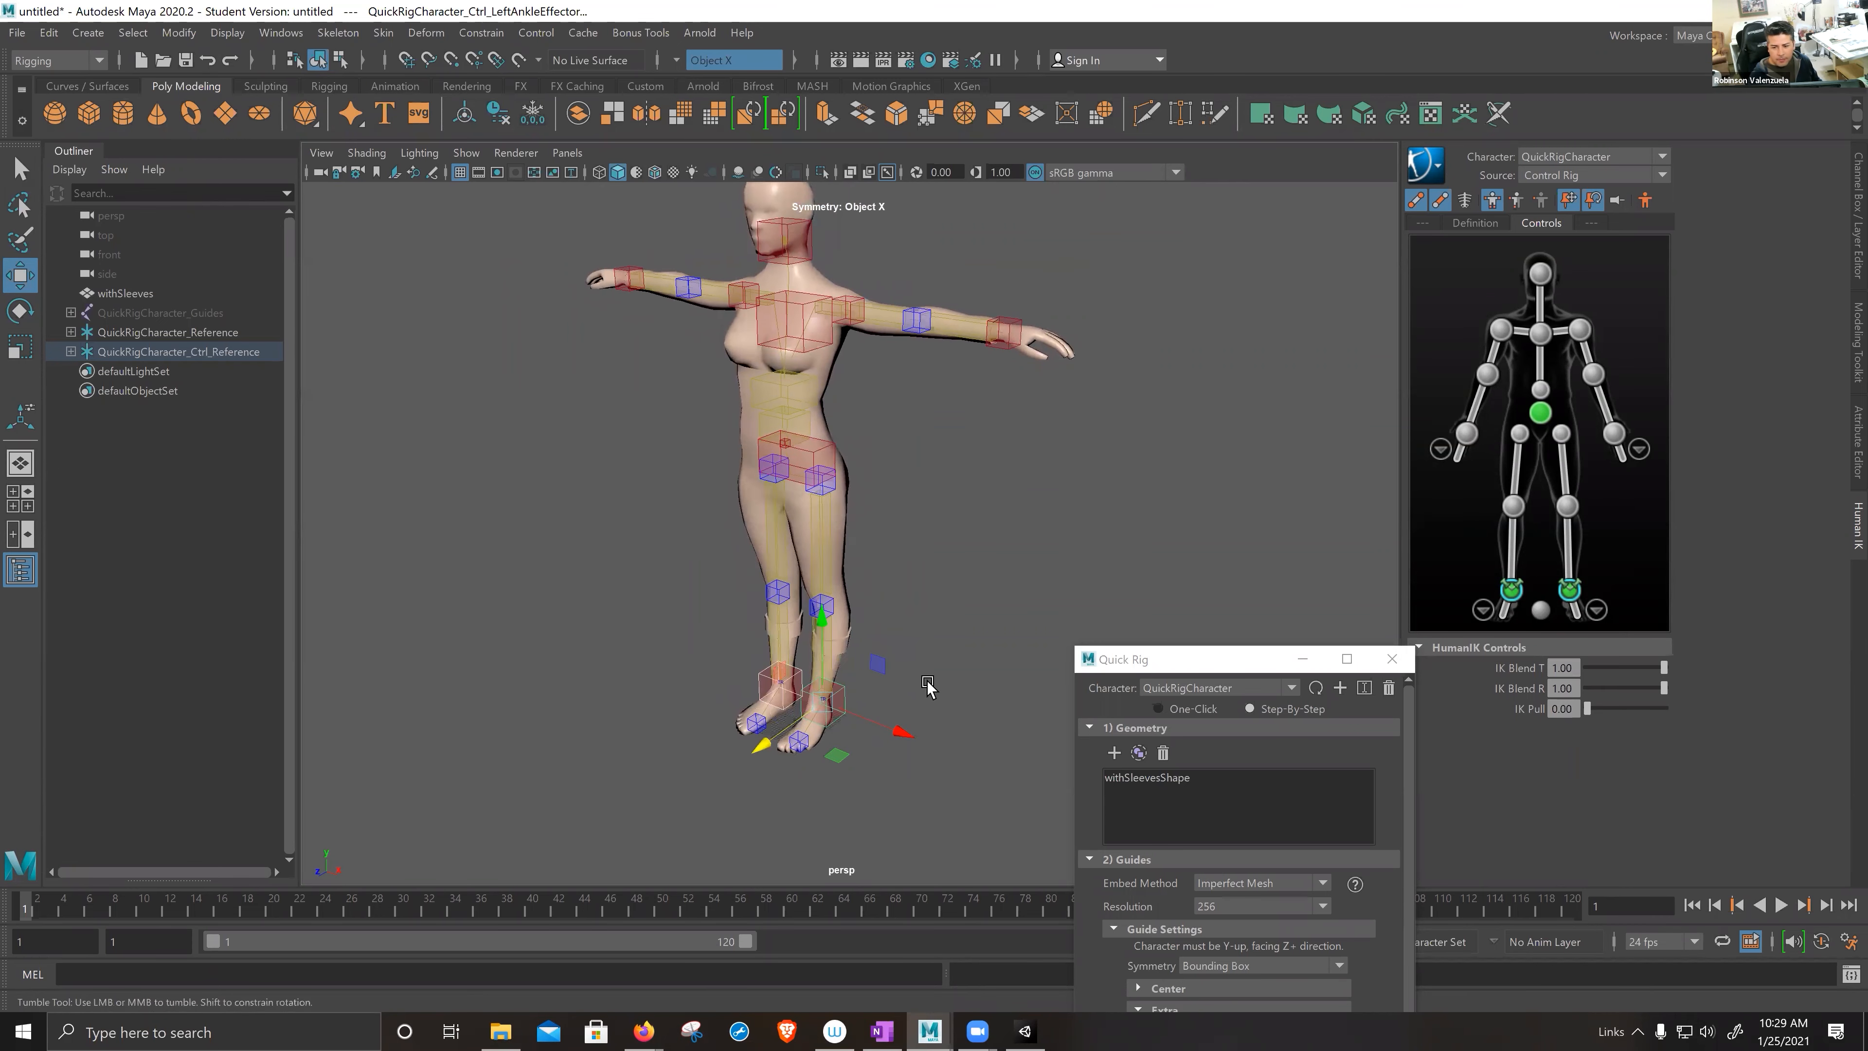
# - Frame the full character from the front and reposition the Quick Rig window beside it so its rigging sections show
pyautogui.keyDown('alt'); pyautogui.moveTo(922, 682); pyautogui.dragTo(1000, 676); pyautogui.keyUp('alt')
pyautogui.keyDown('alt'); pyautogui.moveTo(1000, 676); pyautogui.dragTo(1011, 509, button='right'); pyautogui.keyUp('alt')
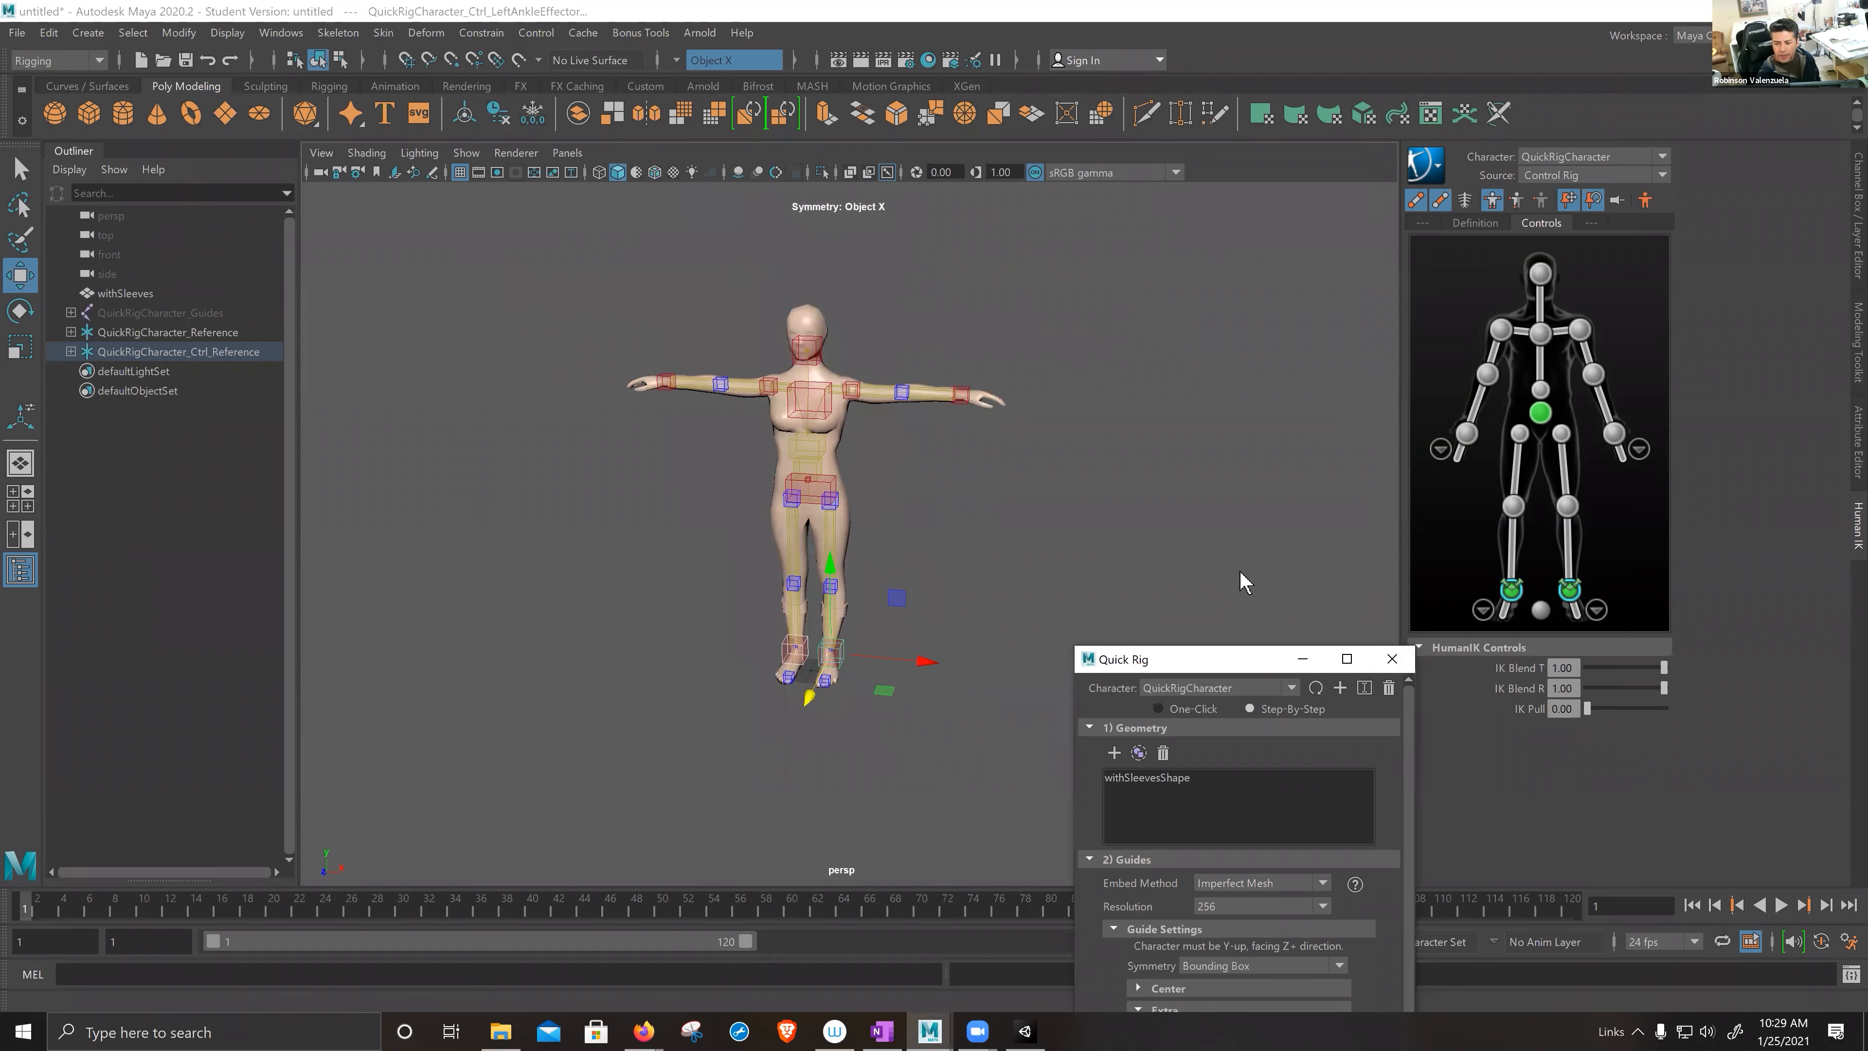
pyautogui.moveTo(1227, 658); pyautogui.dragTo(1355, 344)
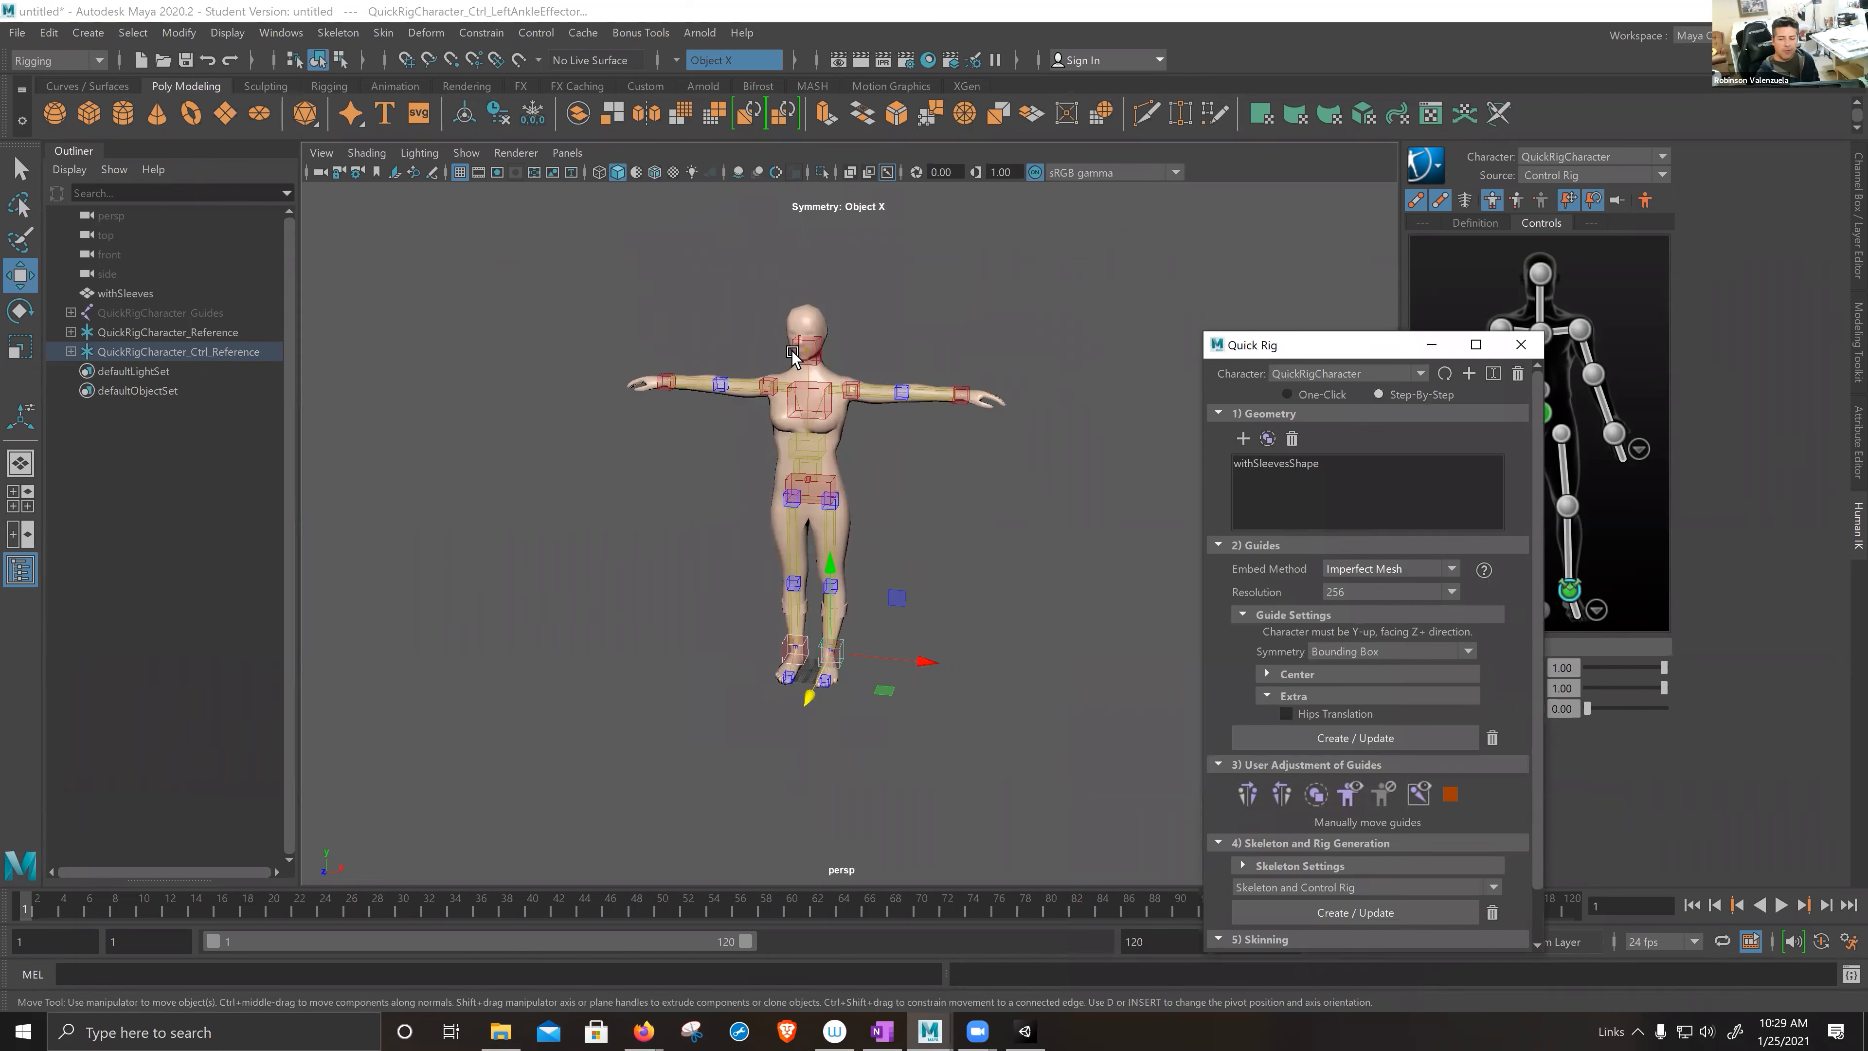
pyautogui.keyDown('alt'); pyautogui.moveTo(936, 458); pyautogui.dragTo(932, 473); pyautogui.keyUp('alt')
pyautogui.scroll(2, 933, 474)
pyautogui.click(1296, 346)
pyautogui.moveTo(1296, 346); pyautogui.dragTo(1237, 340)
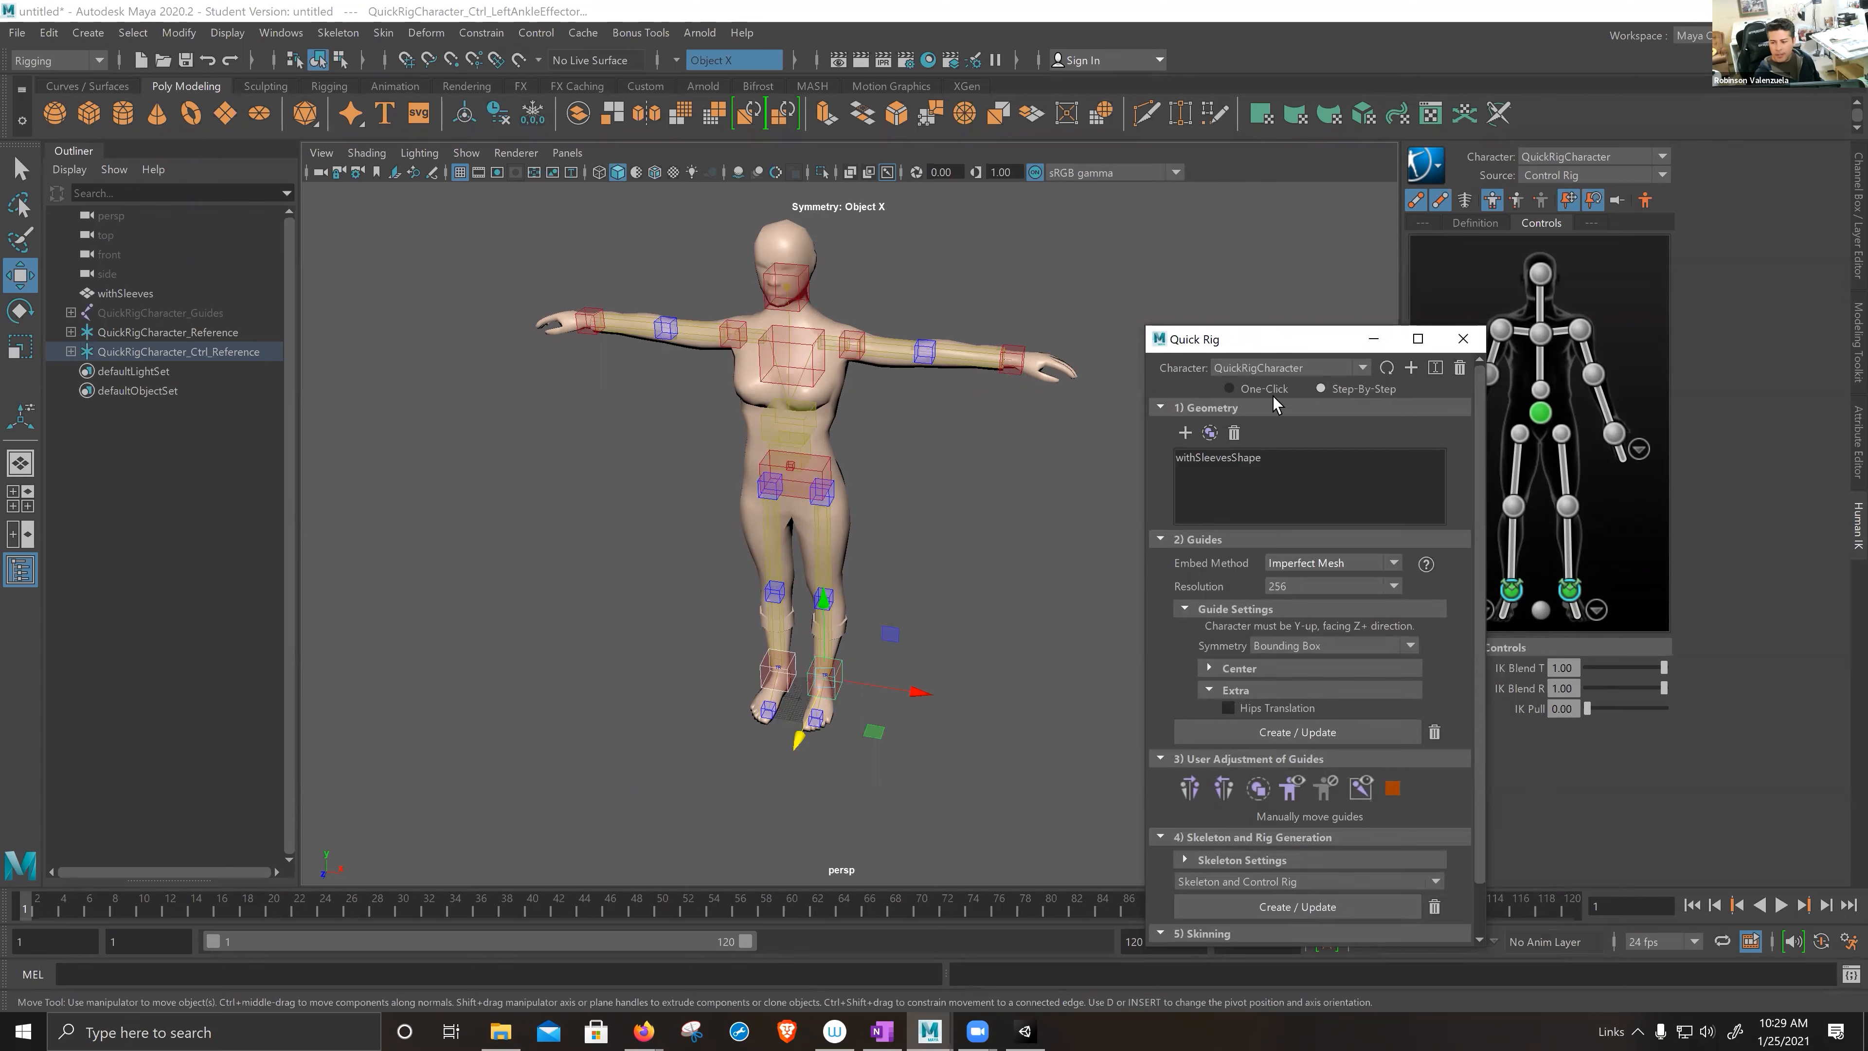
# - Close the Quick Rig window to uncover the rigged character and the HumanIK controls
pyautogui.click(1462, 339)
pyautogui.scroll(3, 888, 491)
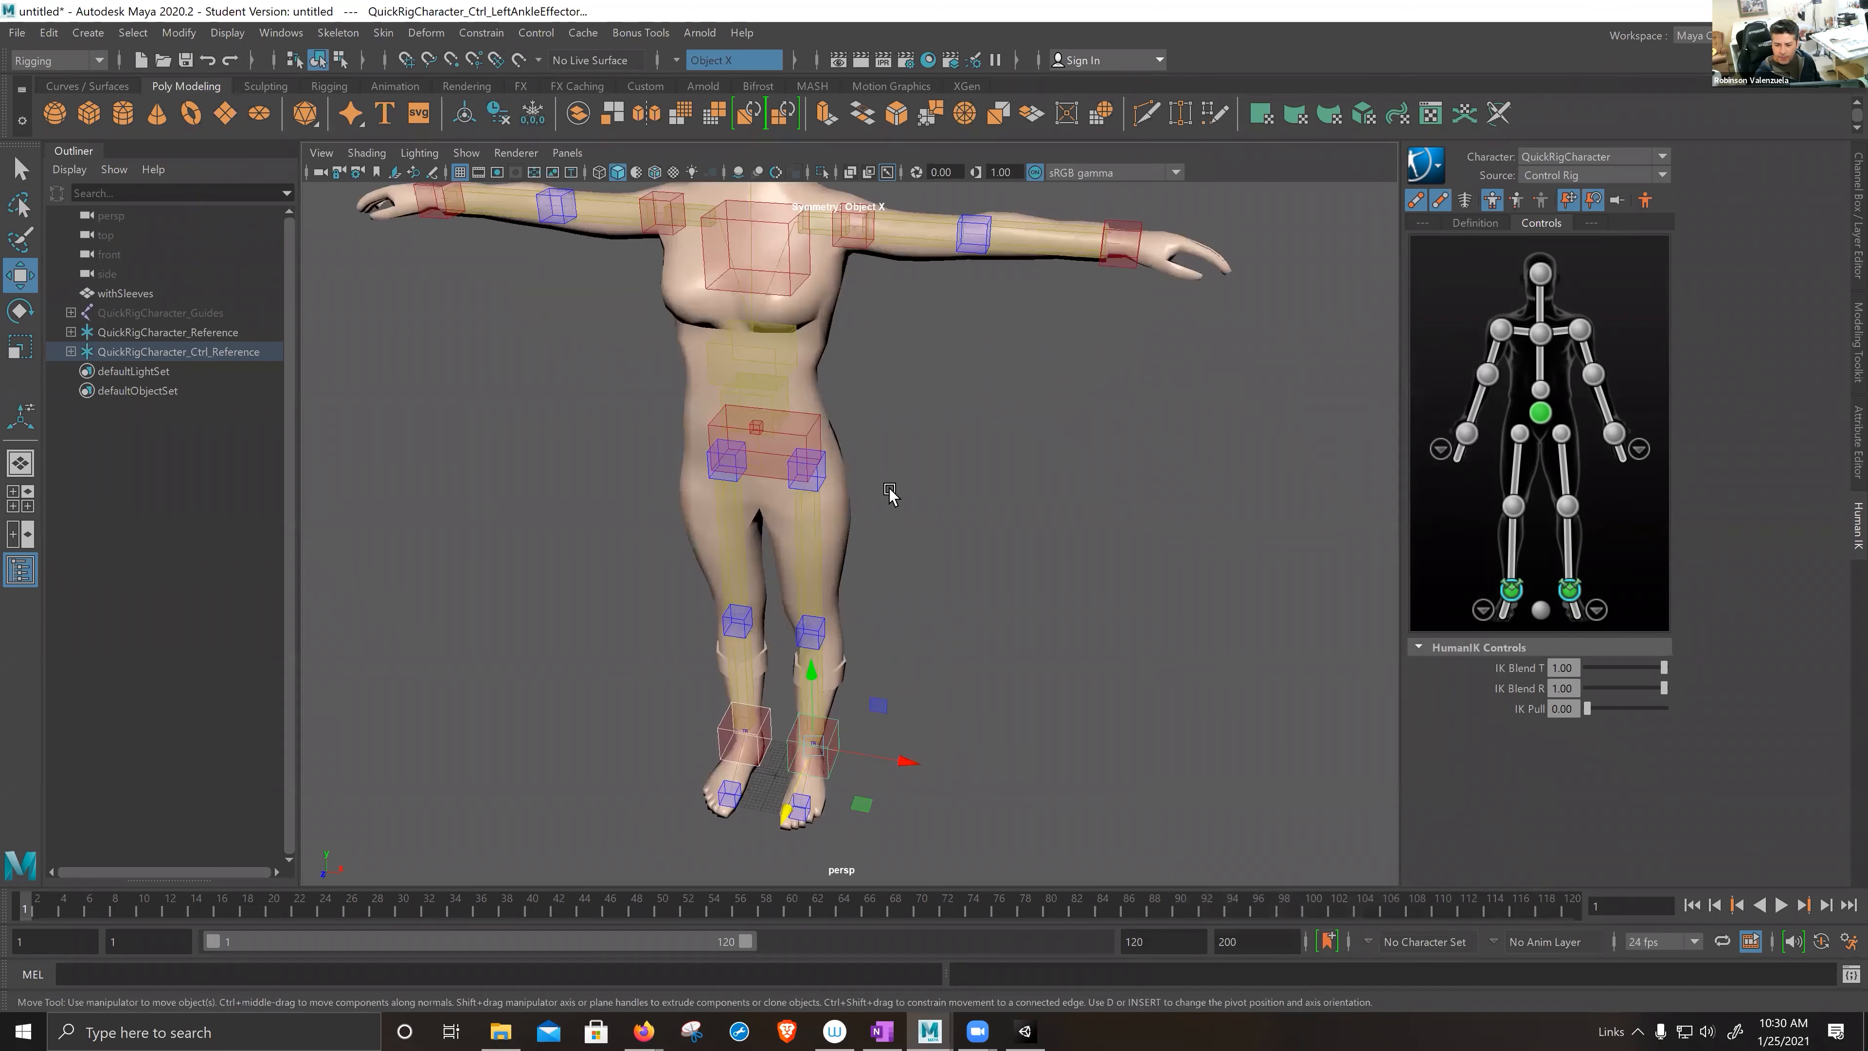
pyautogui.keyDown('alt'); pyautogui.moveTo(888, 491); pyautogui.dragTo(921, 550, button='middle'); pyautogui.keyUp('alt')
pyautogui.keyDown('alt'); pyautogui.moveTo(921, 550); pyautogui.dragTo(973, 546); pyautogui.keyUp('alt')
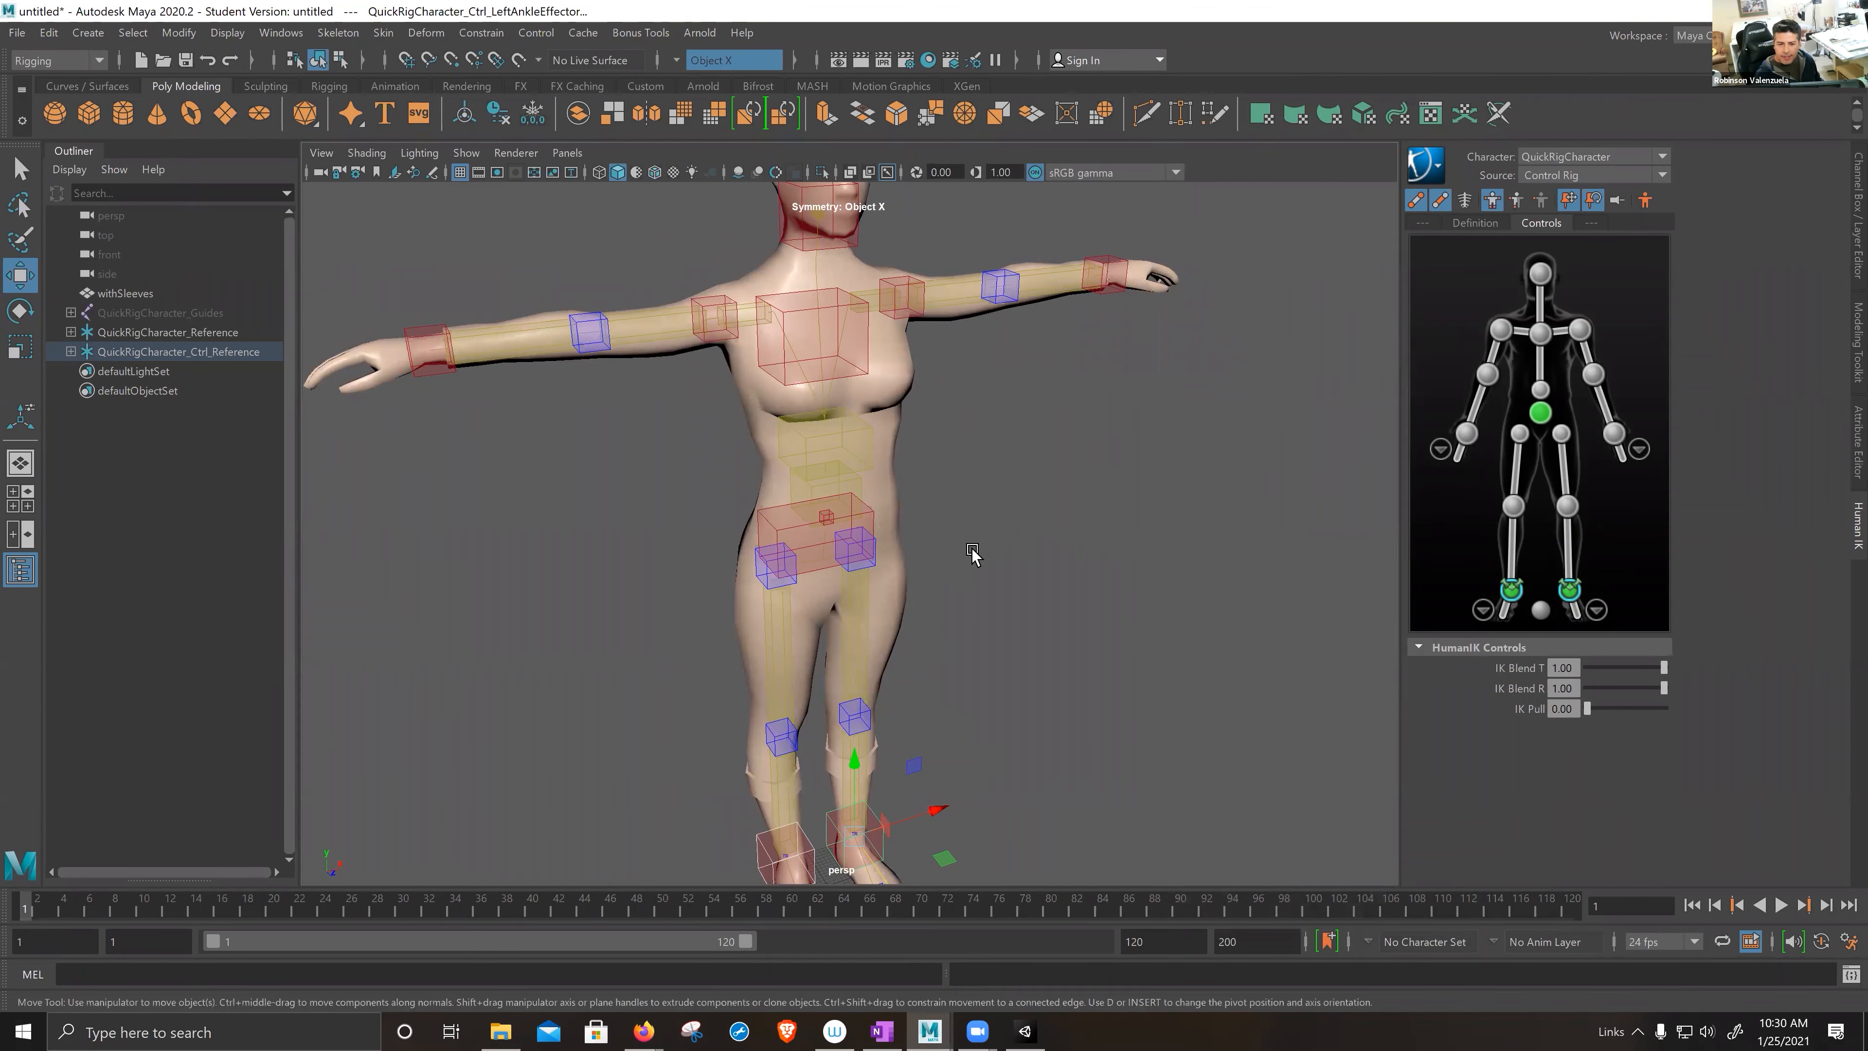
pyautogui.scroll(1, 971, 548)
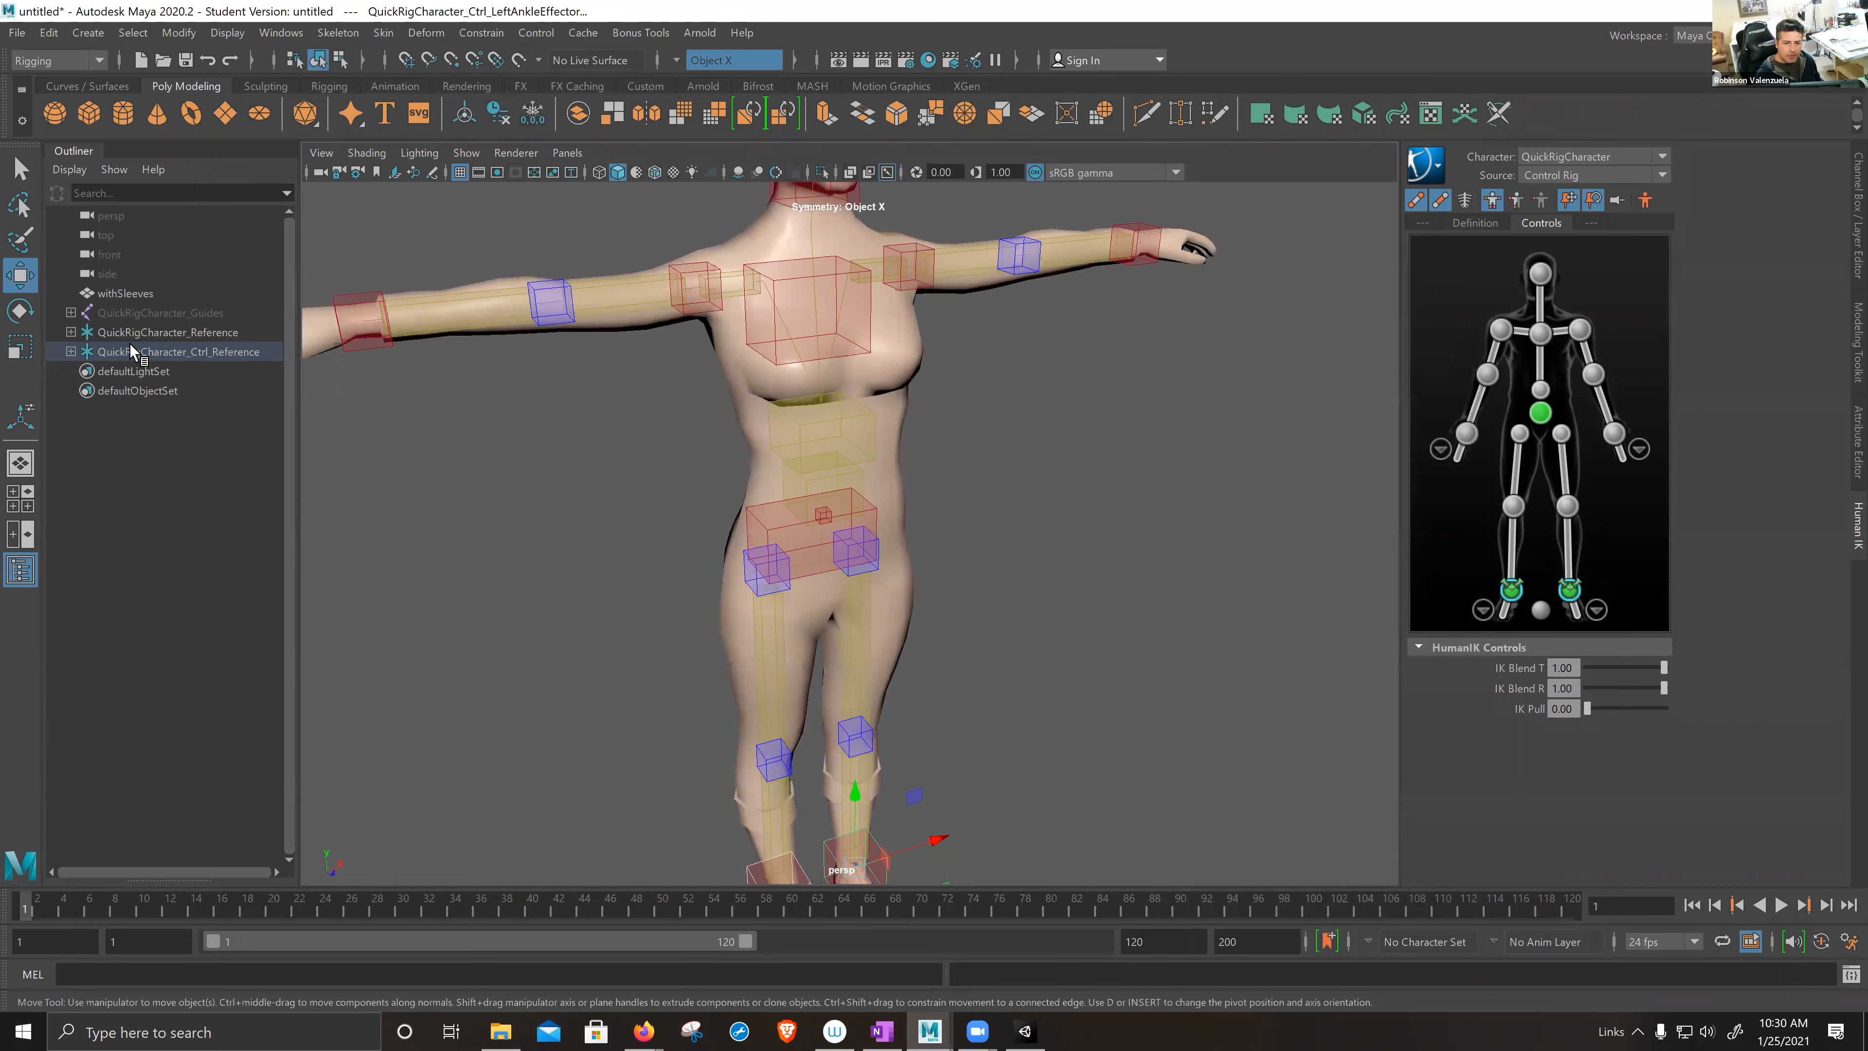
pyautogui.click(11, 577)
pyautogui.click(17, 573)
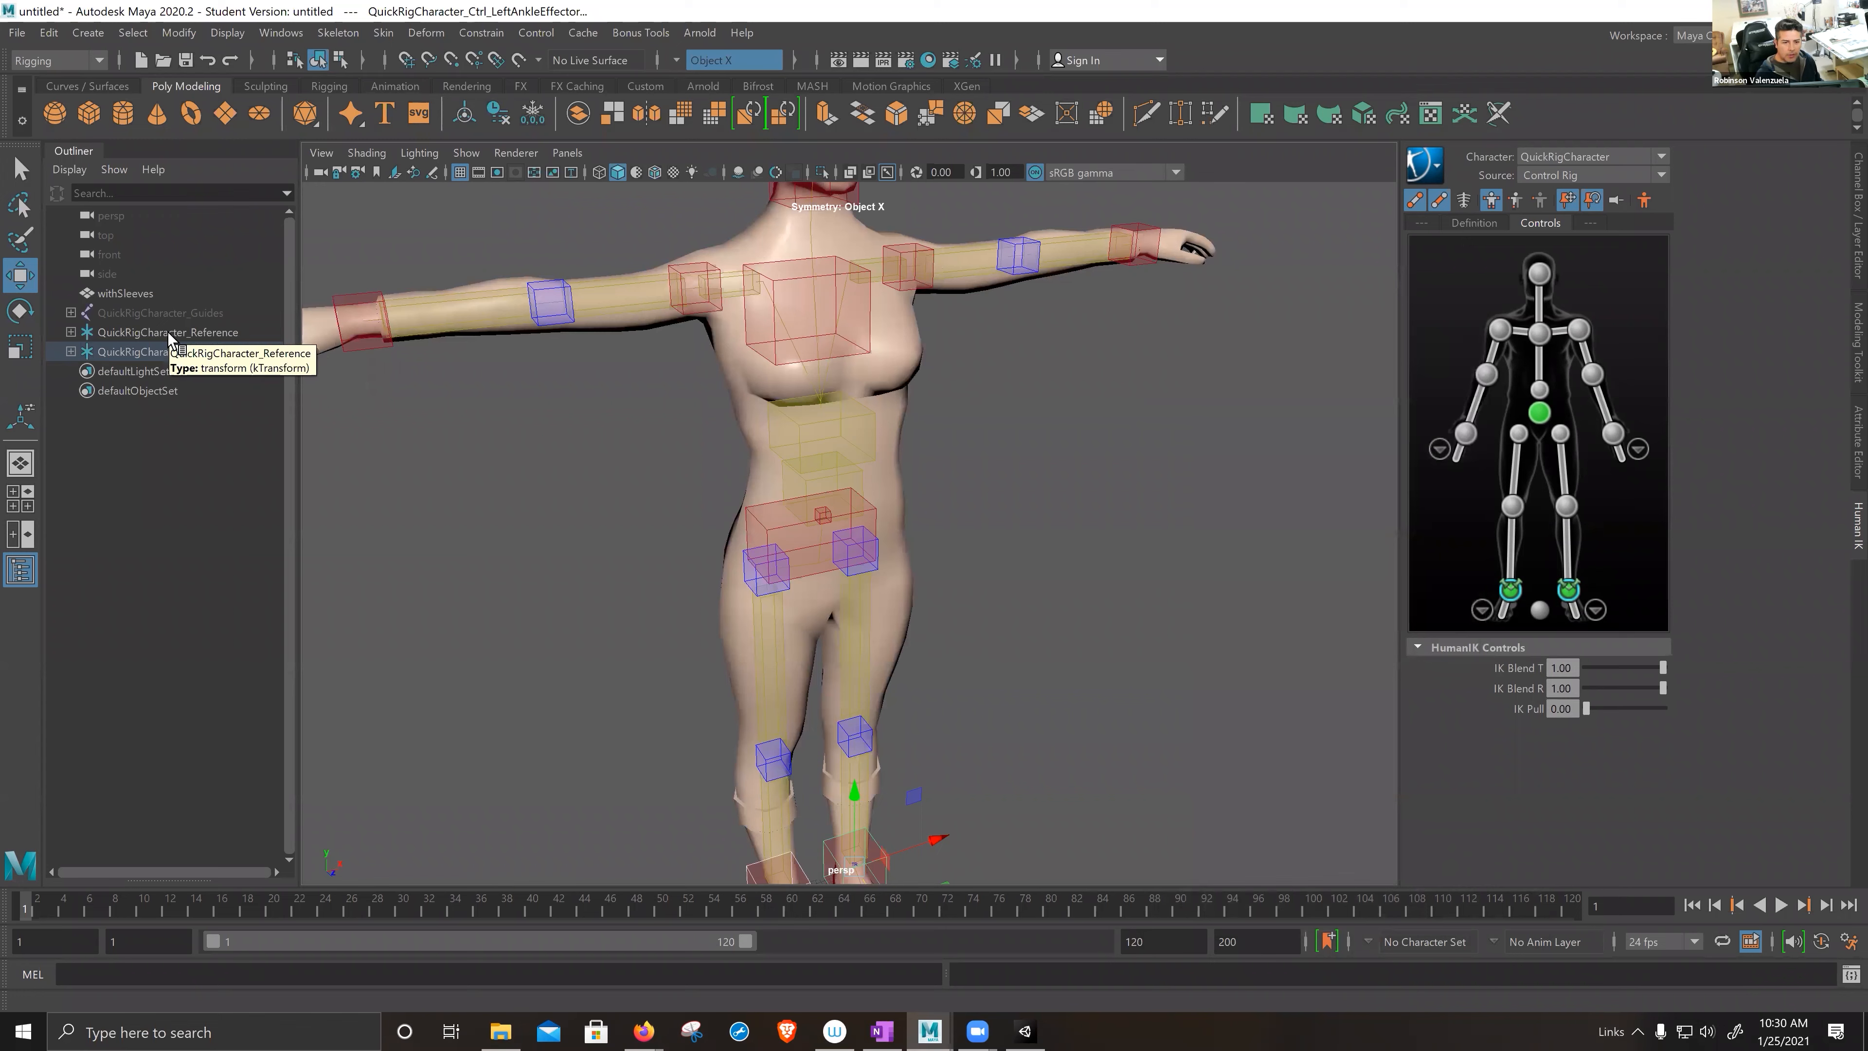
# - Select QuickRigCharacter_Reference and QuickRigCharacter_Guides in turn in the Outliner to see what each contributes to the rig
pyautogui.click(184, 334)
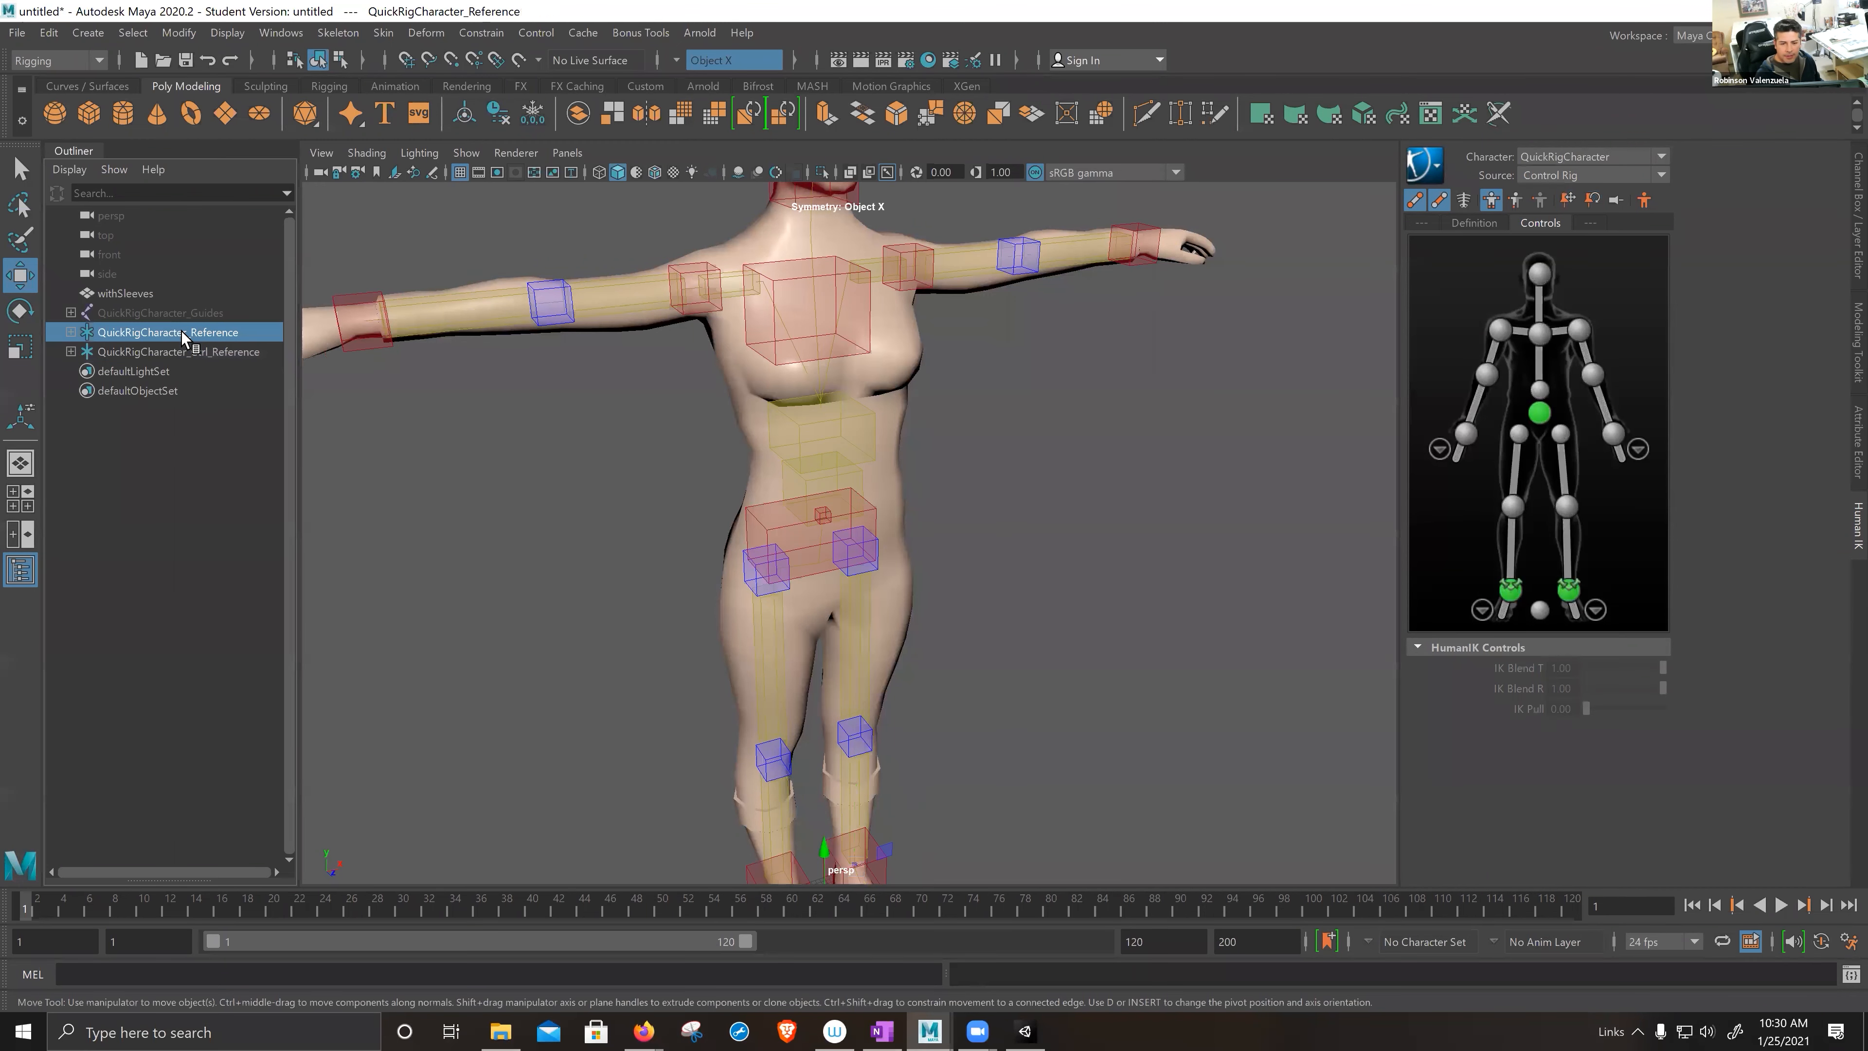
pyautogui.click(171, 314)
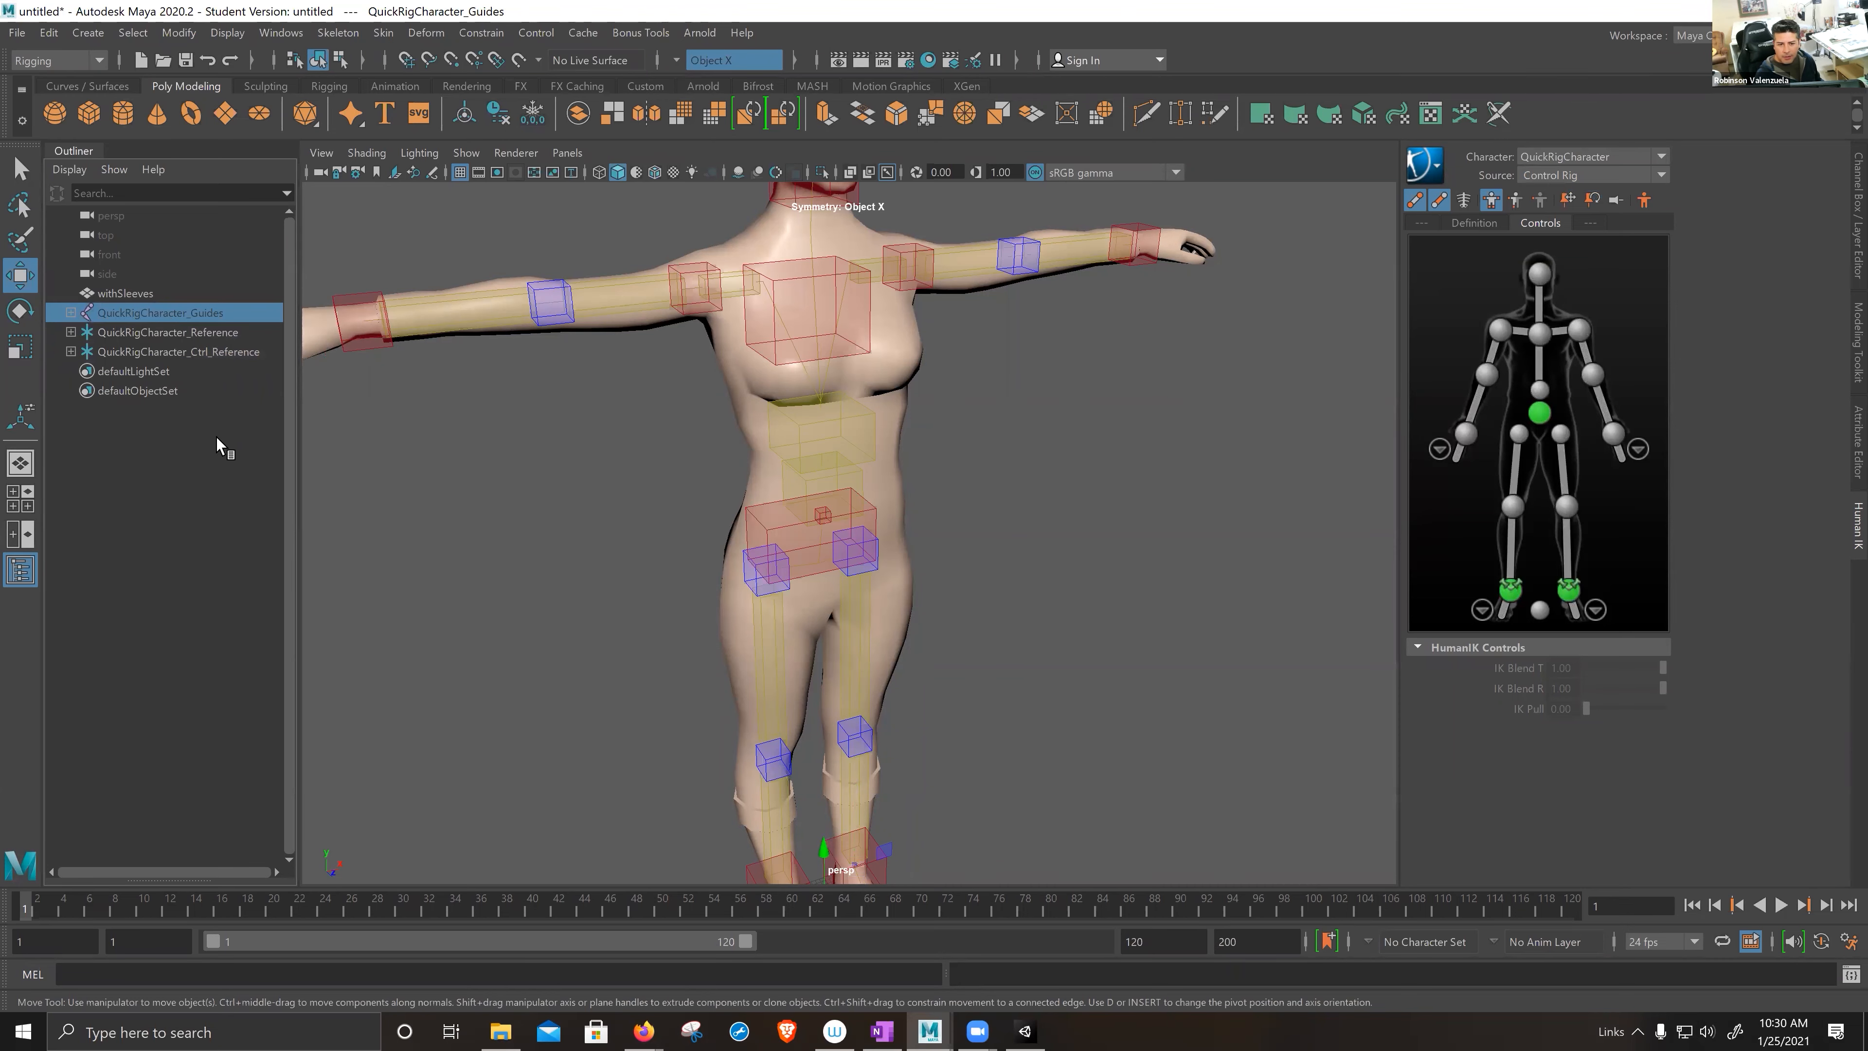
pyautogui.keyDown('alt'); pyautogui.moveTo(1036, 464); pyautogui.dragTo(949, 470); pyautogui.keyUp('alt')
pyautogui.keyDown('alt'); pyautogui.moveTo(1077, 459); pyautogui.dragTo(925, 616, button='middle'); pyautogui.keyUp('alt')
pyautogui.scroll(-2, 986, 586)
pyautogui.scroll(2, 986, 586)
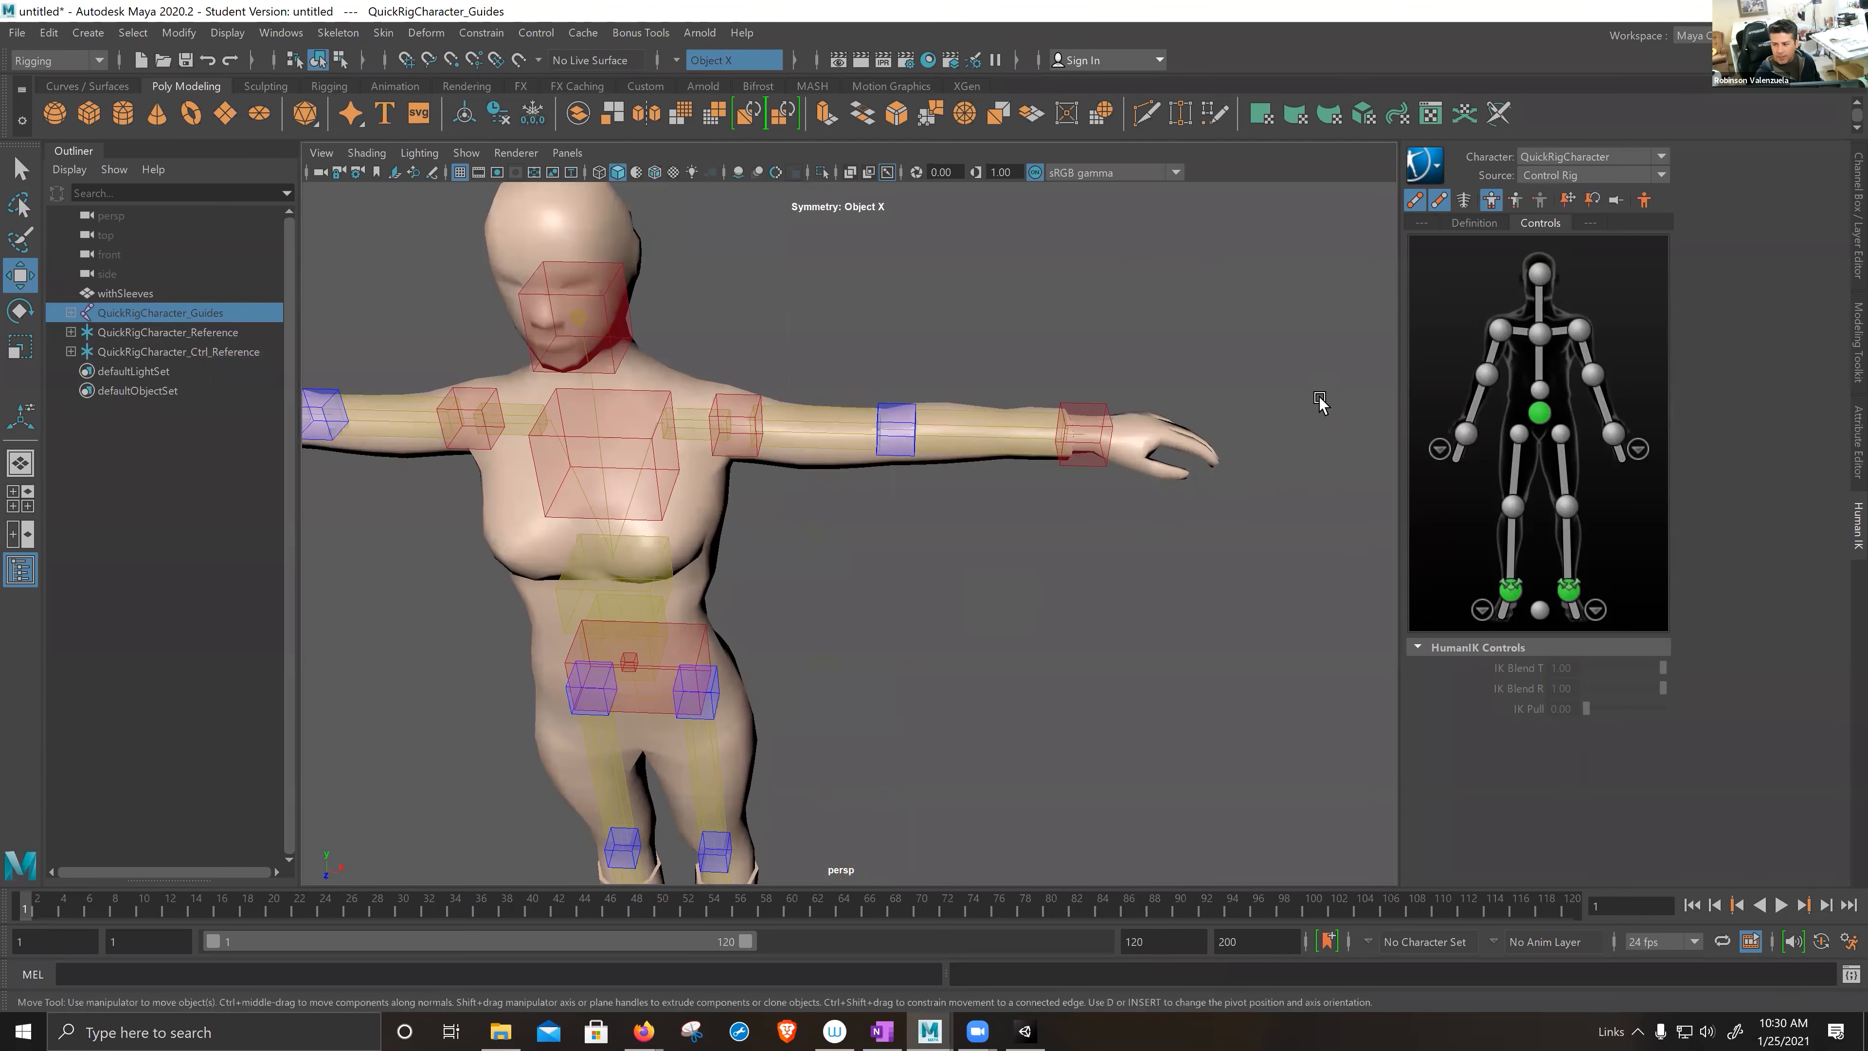
# - Show the HumanIK skeleton and select the left wrist control to examine how the joints sit inside the body and control boxes
pyautogui.click(1464, 204)
pyautogui.keyDown('alt'); pyautogui.moveTo(1059, 508); pyautogui.dragTo(1036, 506); pyautogui.keyUp('alt')
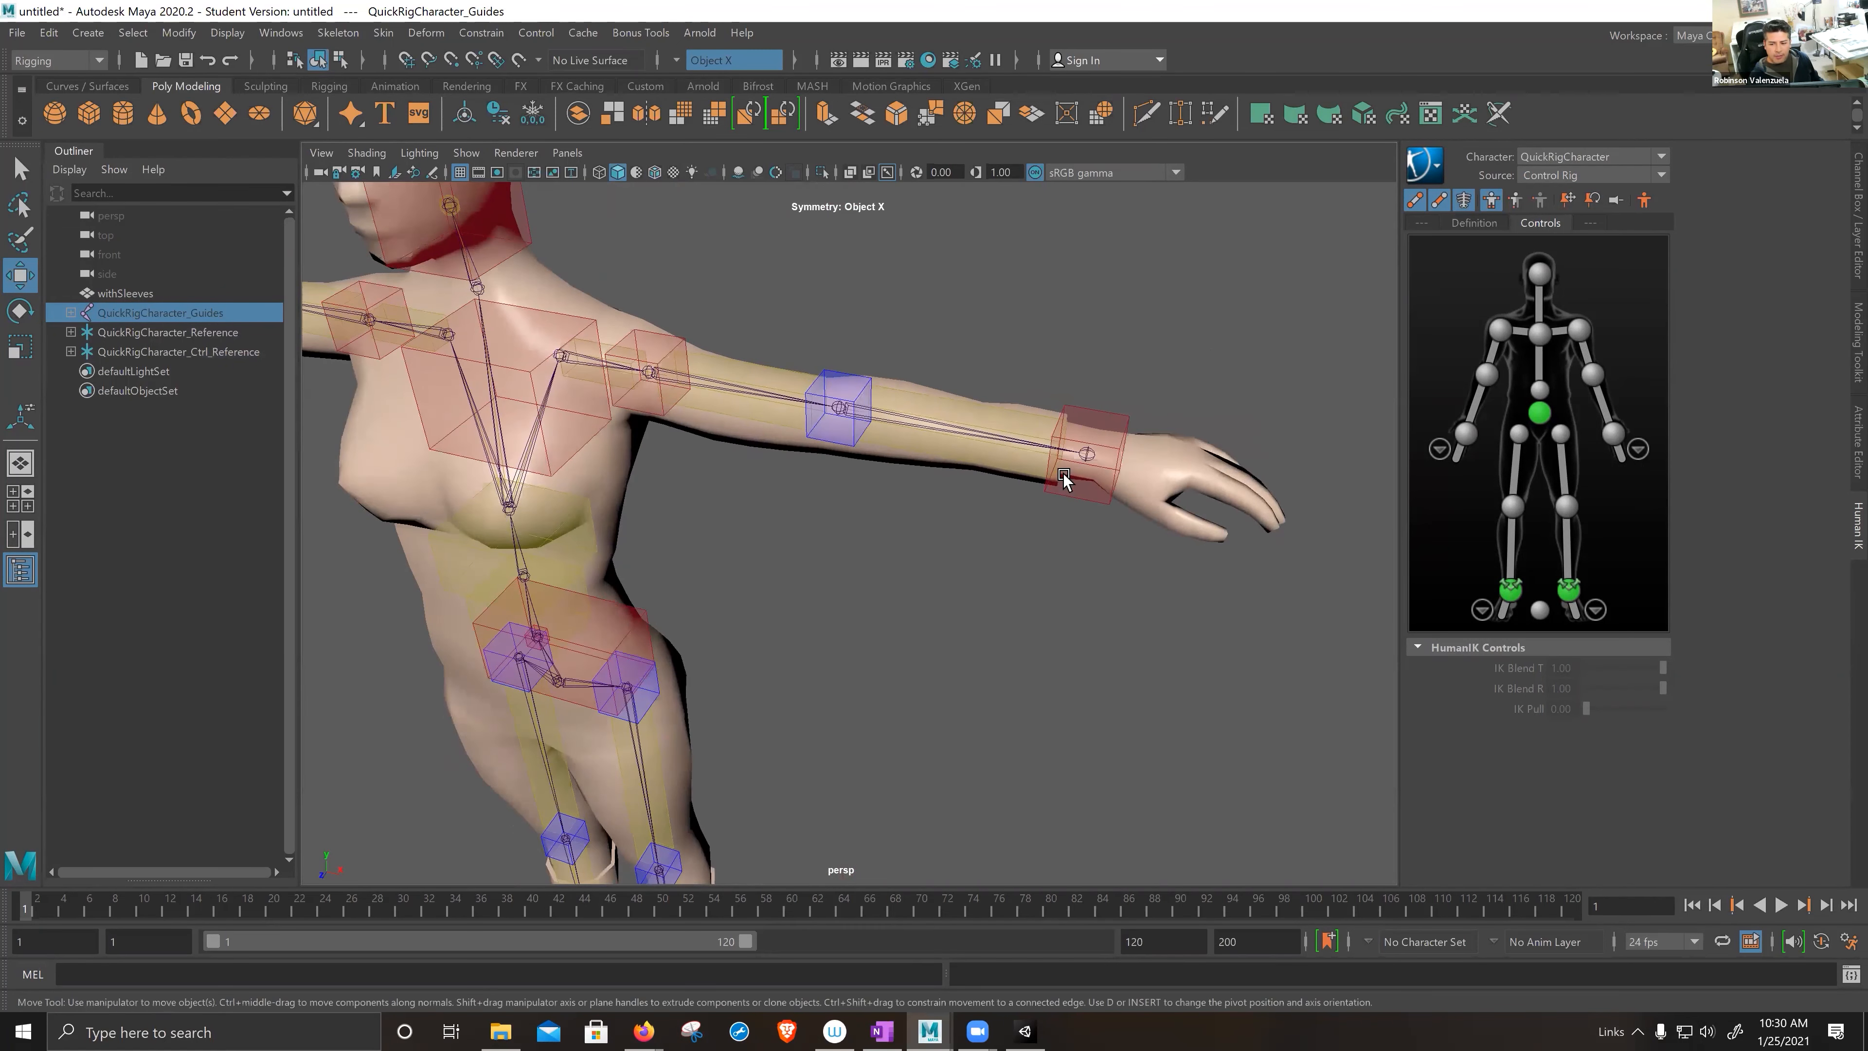
pyautogui.click(1086, 456)
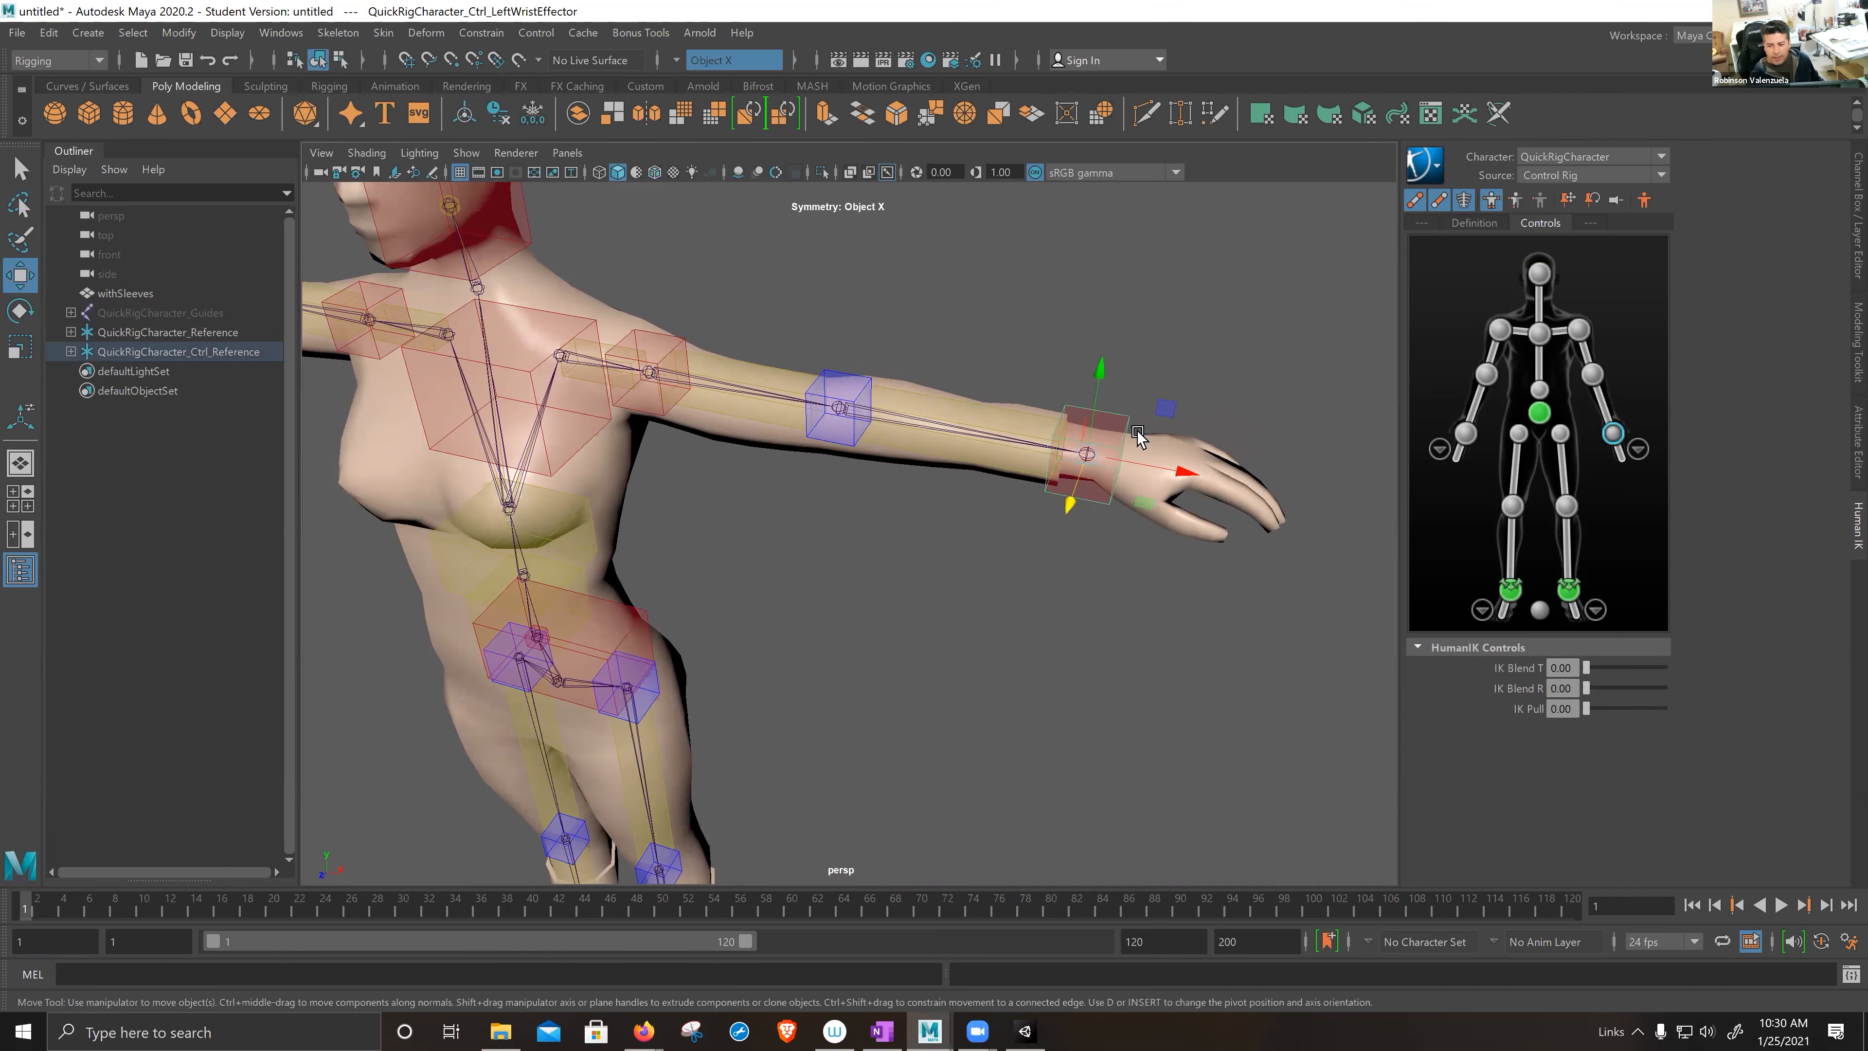
pyautogui.keyDown('alt'); pyautogui.moveTo(659, 476); pyautogui.dragTo(559, 365); pyautogui.keyUp('alt')
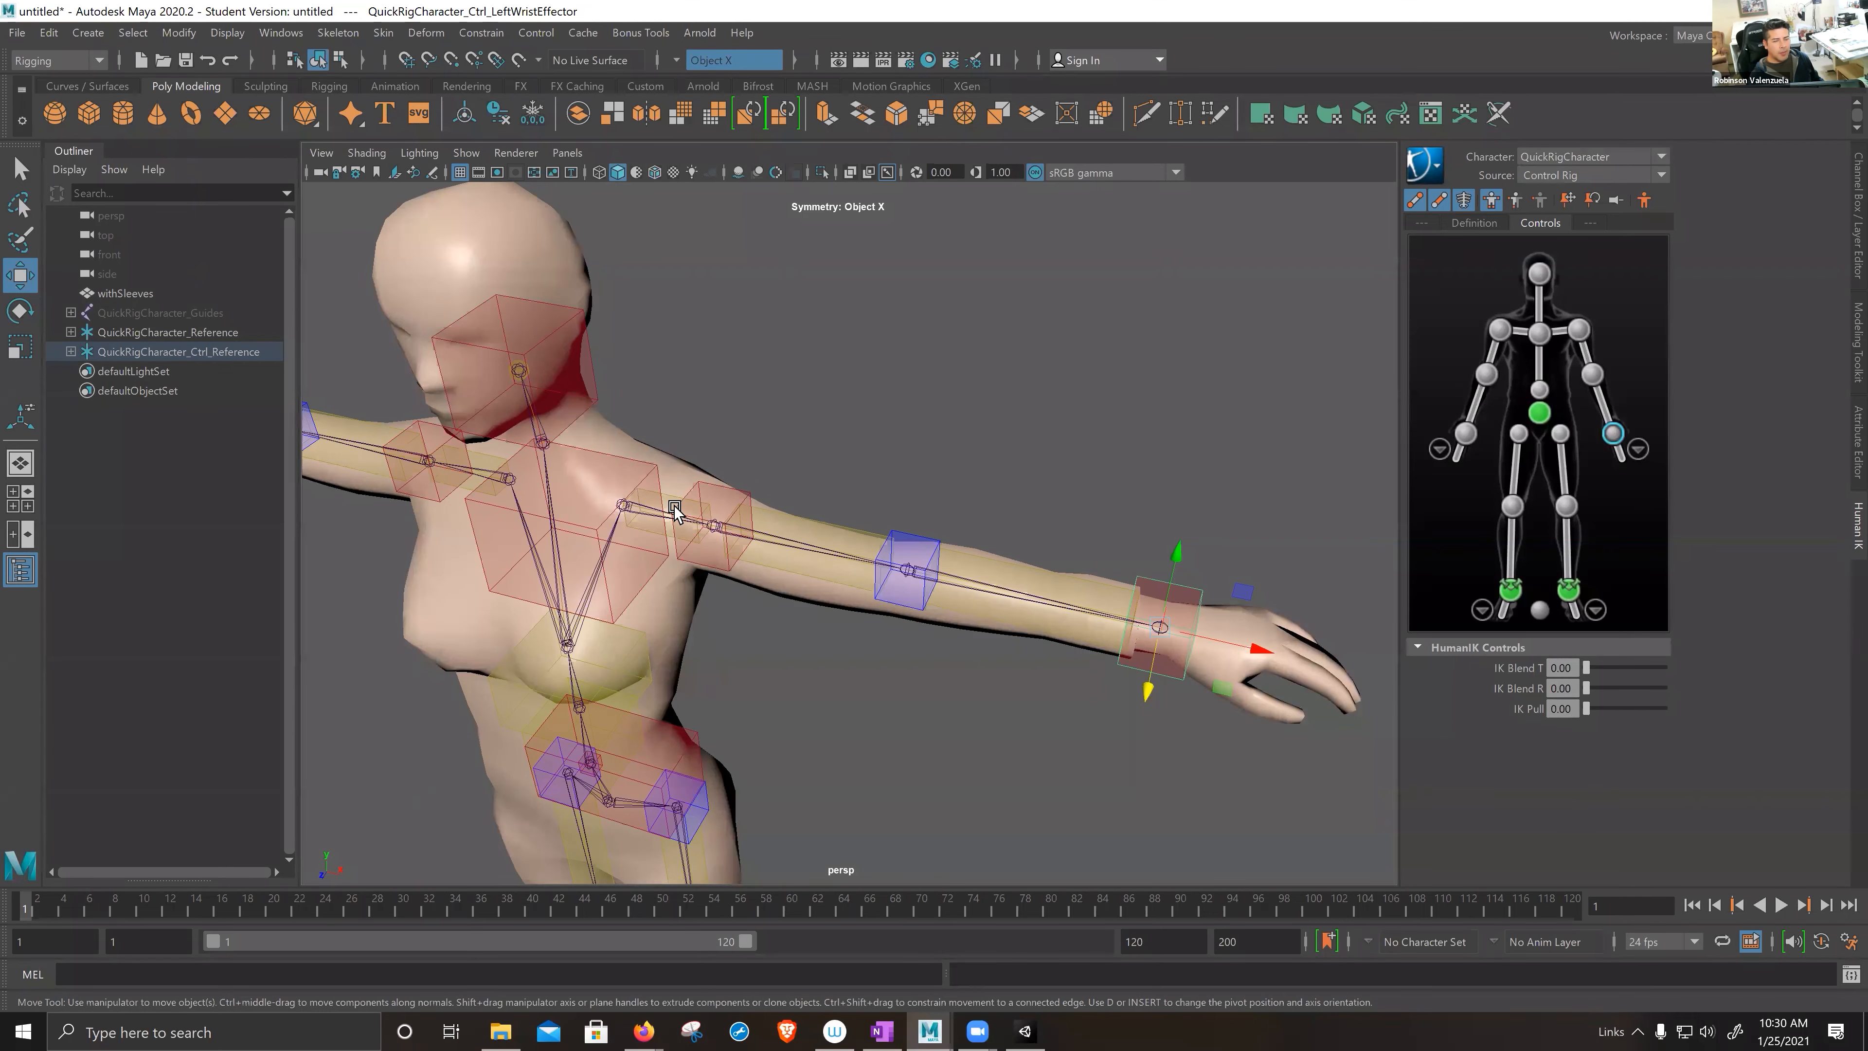
pyautogui.keyDown('alt'); pyautogui.moveTo(778, 661); pyautogui.dragTo(846, 573, button='middle'); pyautogui.keyUp('alt')
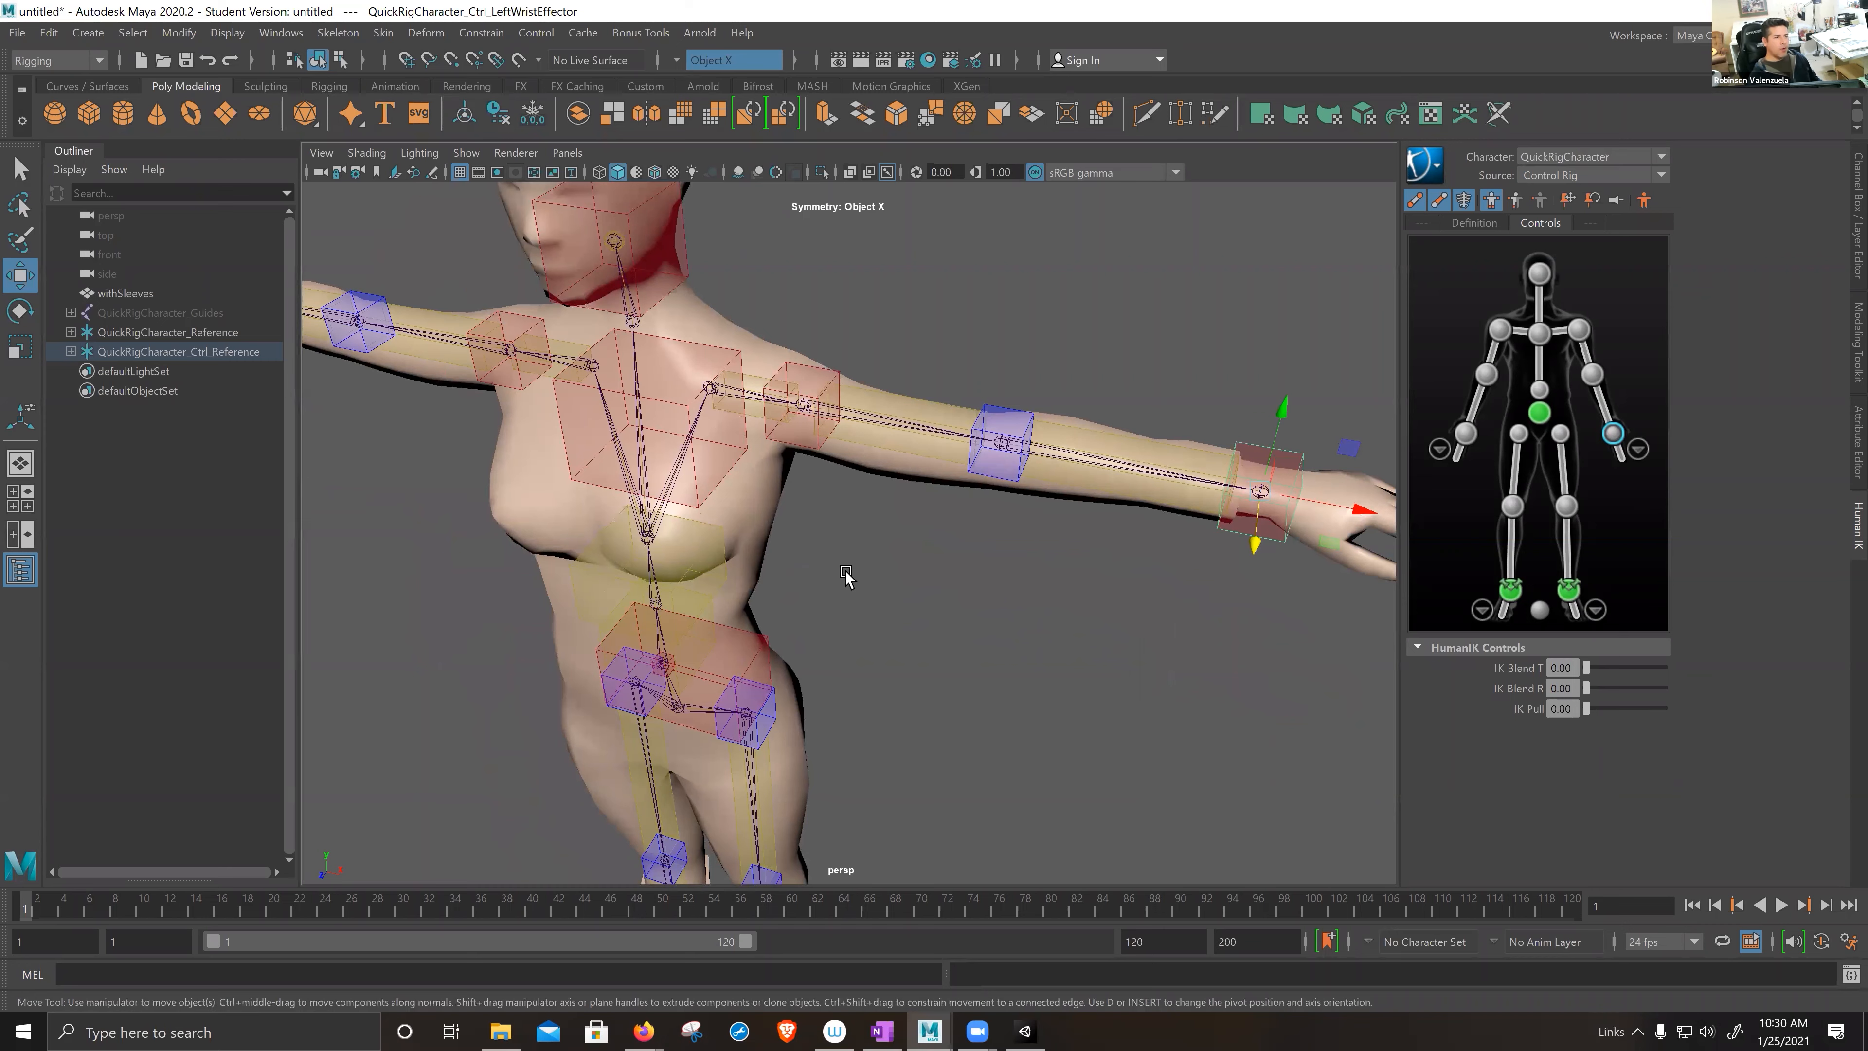
pyautogui.keyDown('alt'); pyautogui.moveTo(973, 603); pyautogui.dragTo(917, 543, button='middle'); pyautogui.keyUp('alt')
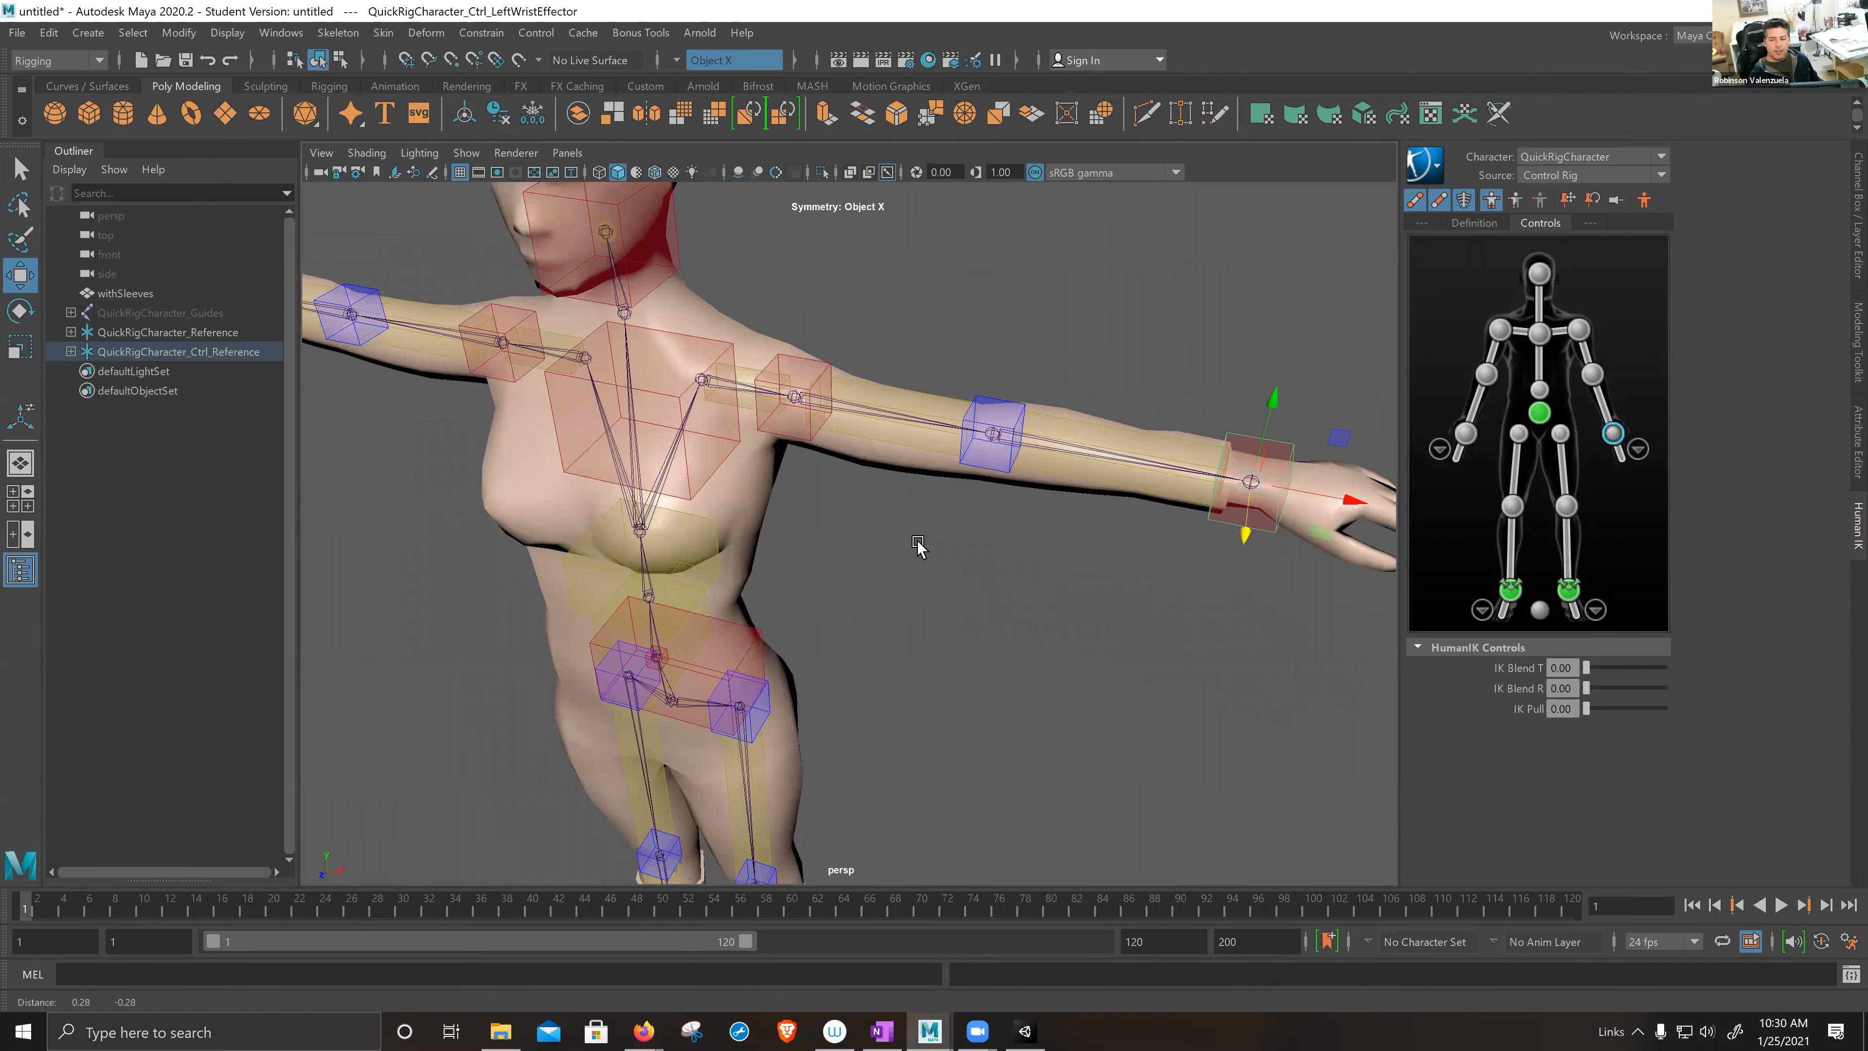
pyautogui.scroll(-1, 918, 543)
pyautogui.scroll(-4, 918, 543)
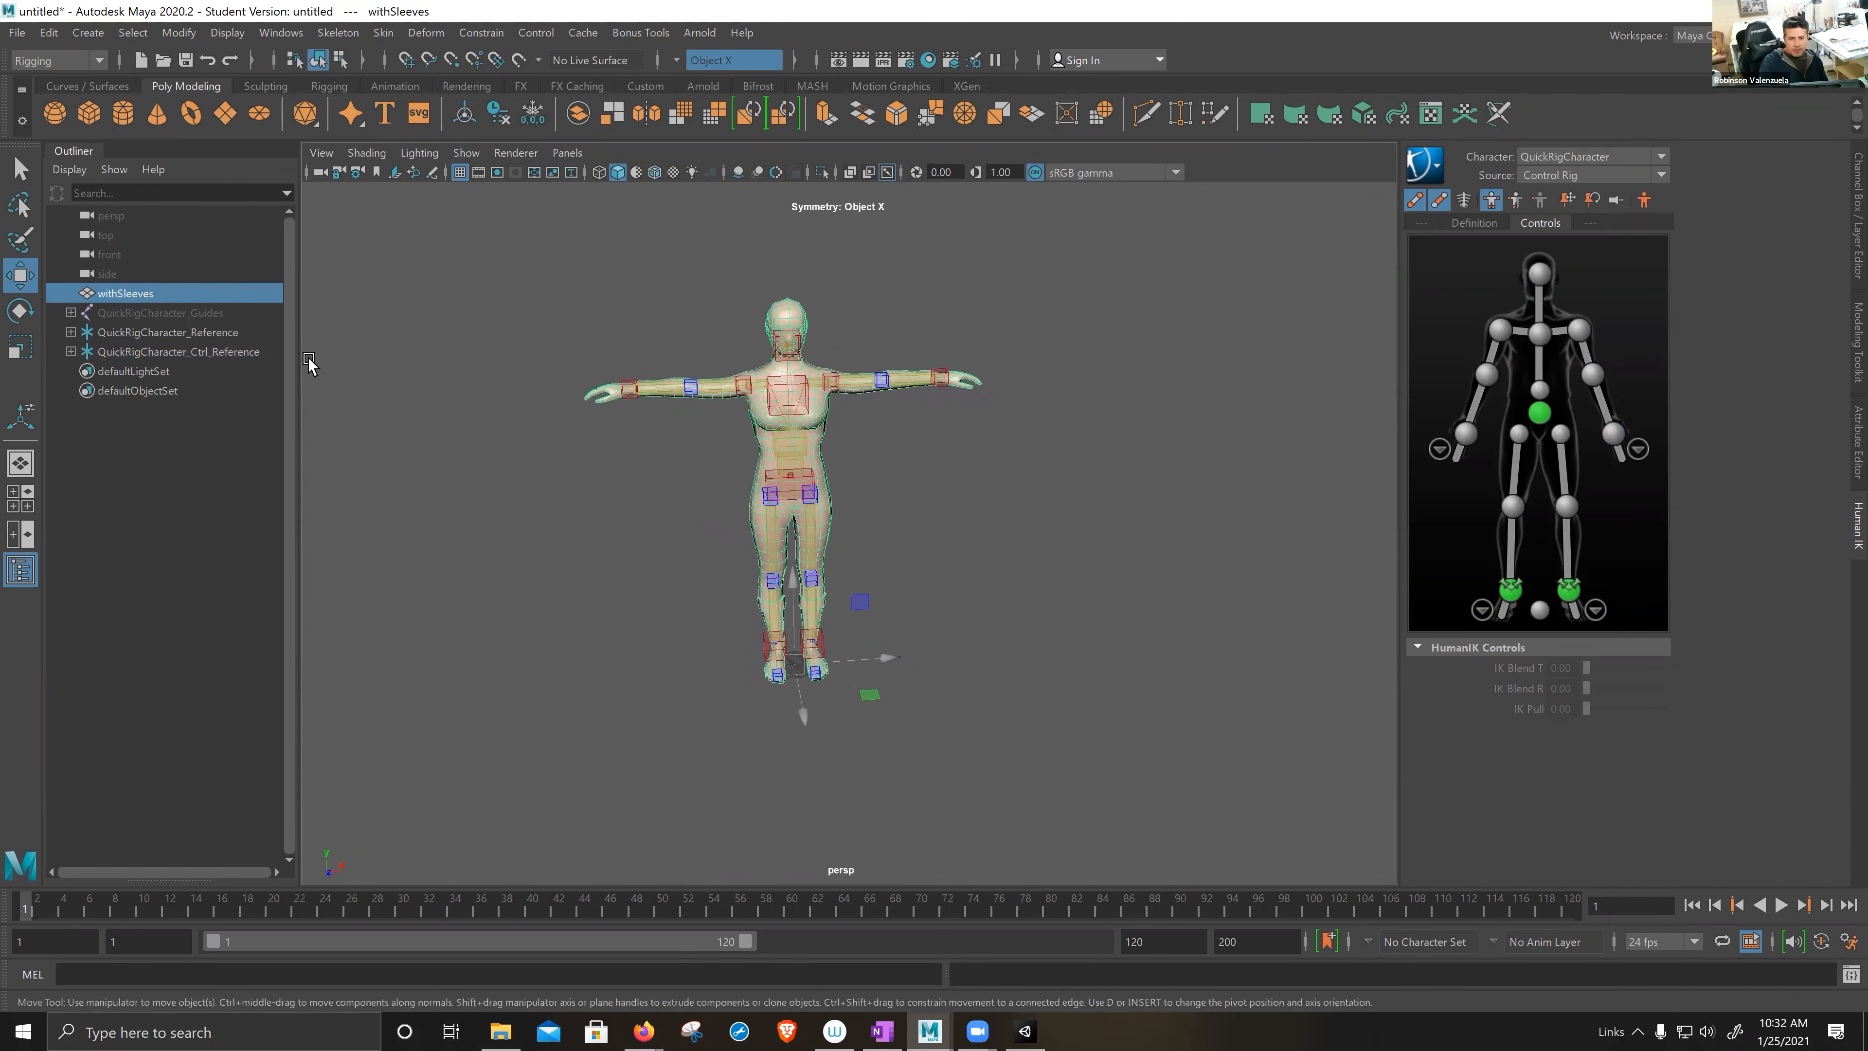
# - Select the withSleeves mesh together with the QuickRigCharacter guides, reference and control reference groups in the Outliner
pyautogui.moveTo(470, 235); pyautogui.dragTo(1036, 726)
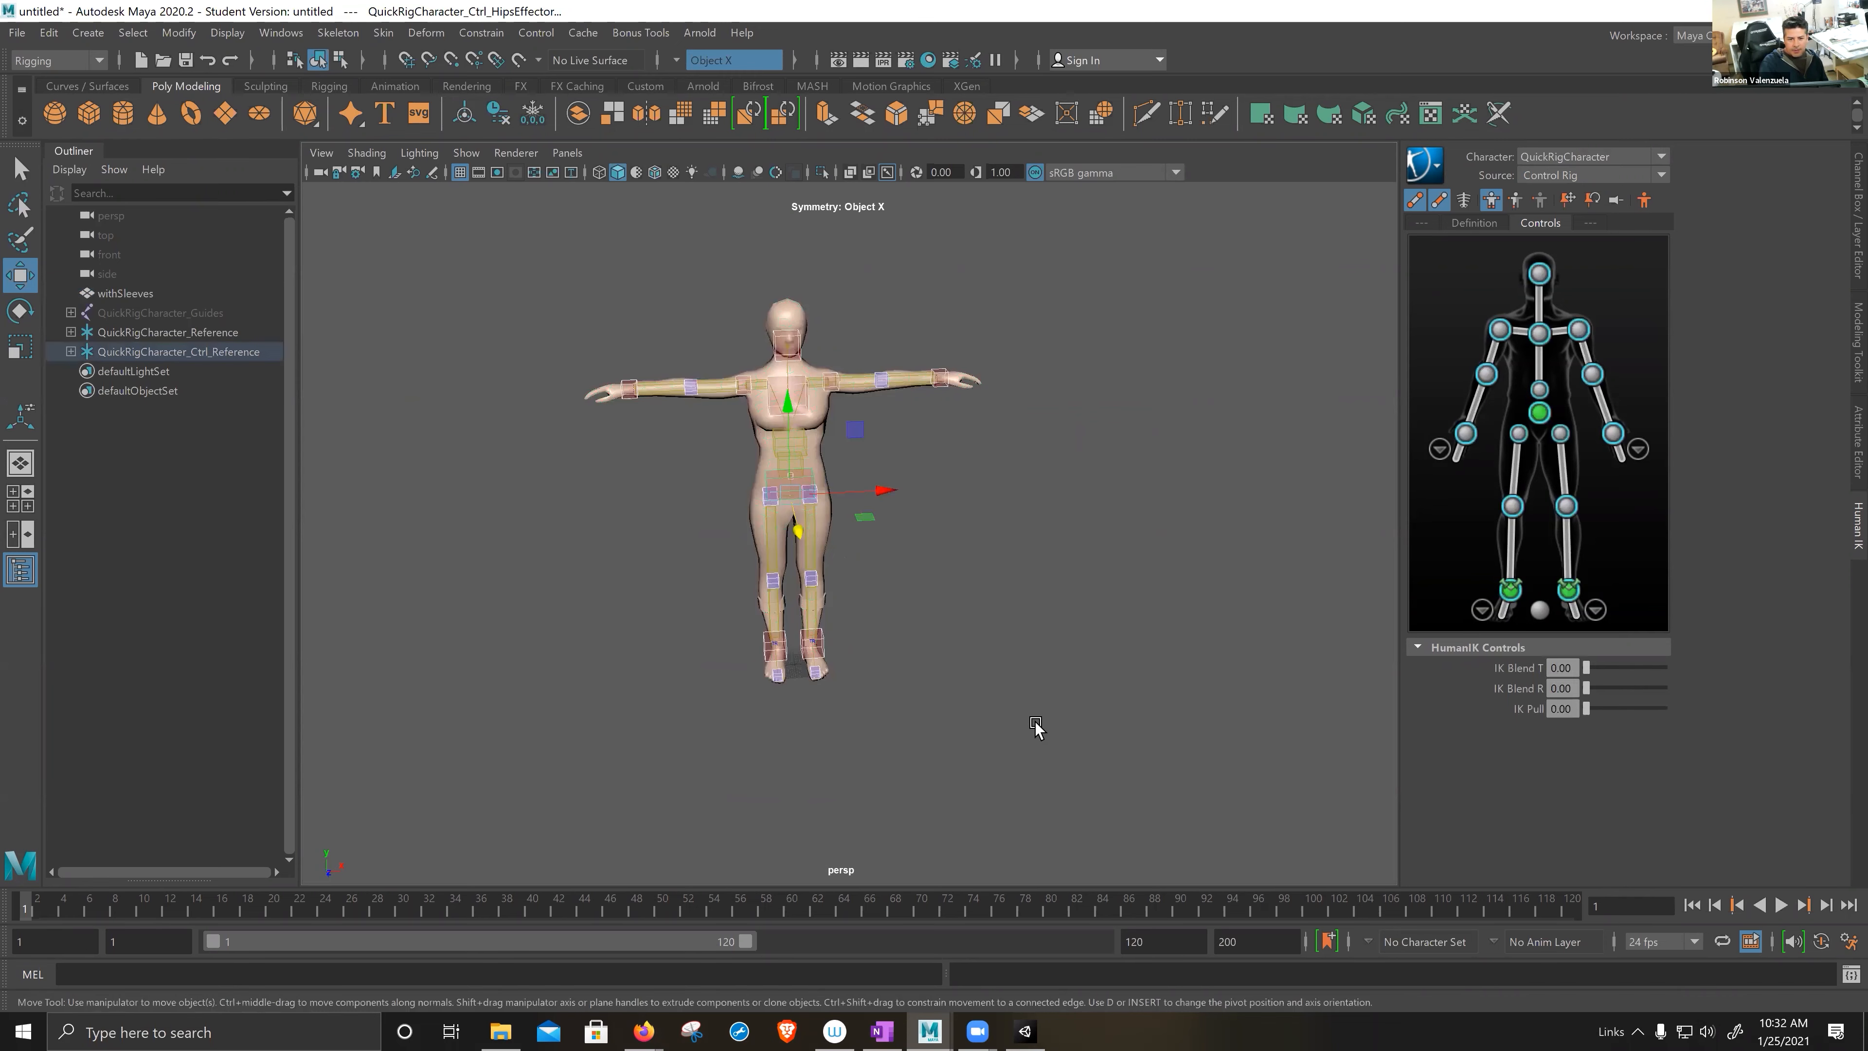
pyautogui.click(144, 294)
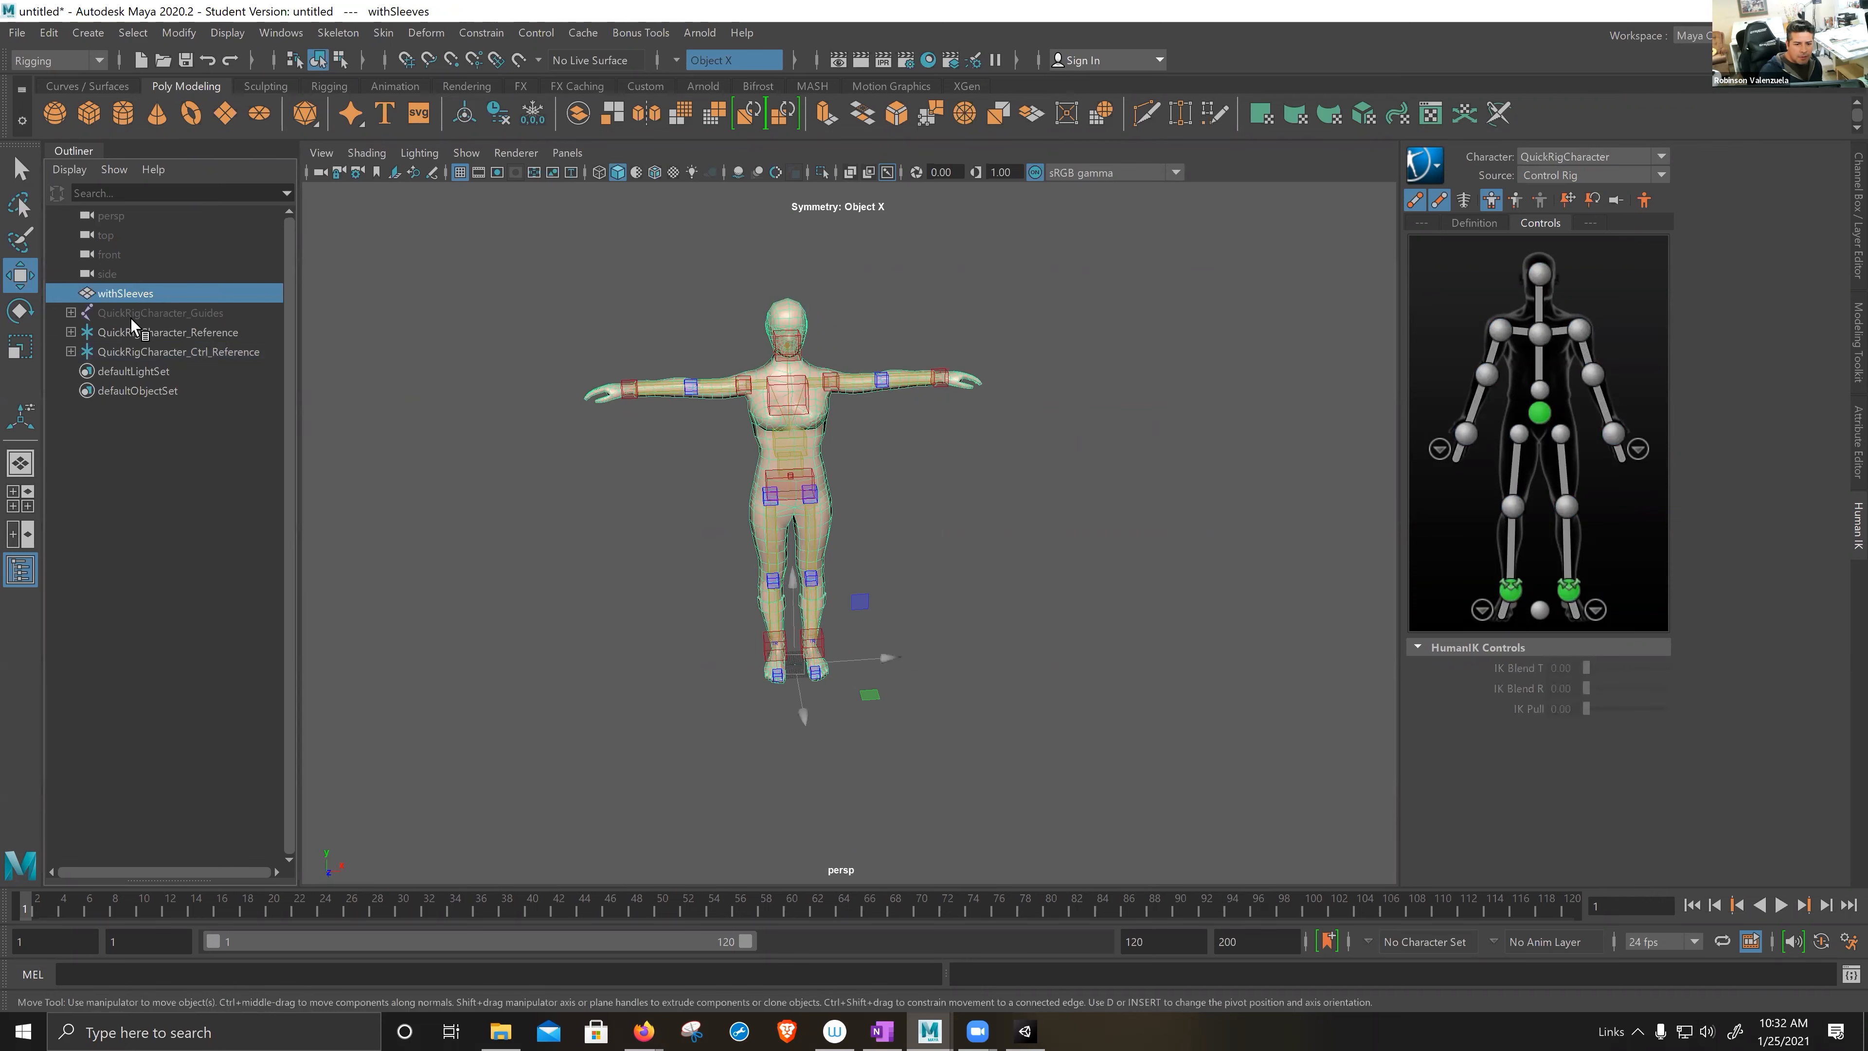
pyautogui.keyDown('shift'); pyautogui.click(128, 352); pyautogui.keyUp('shift')
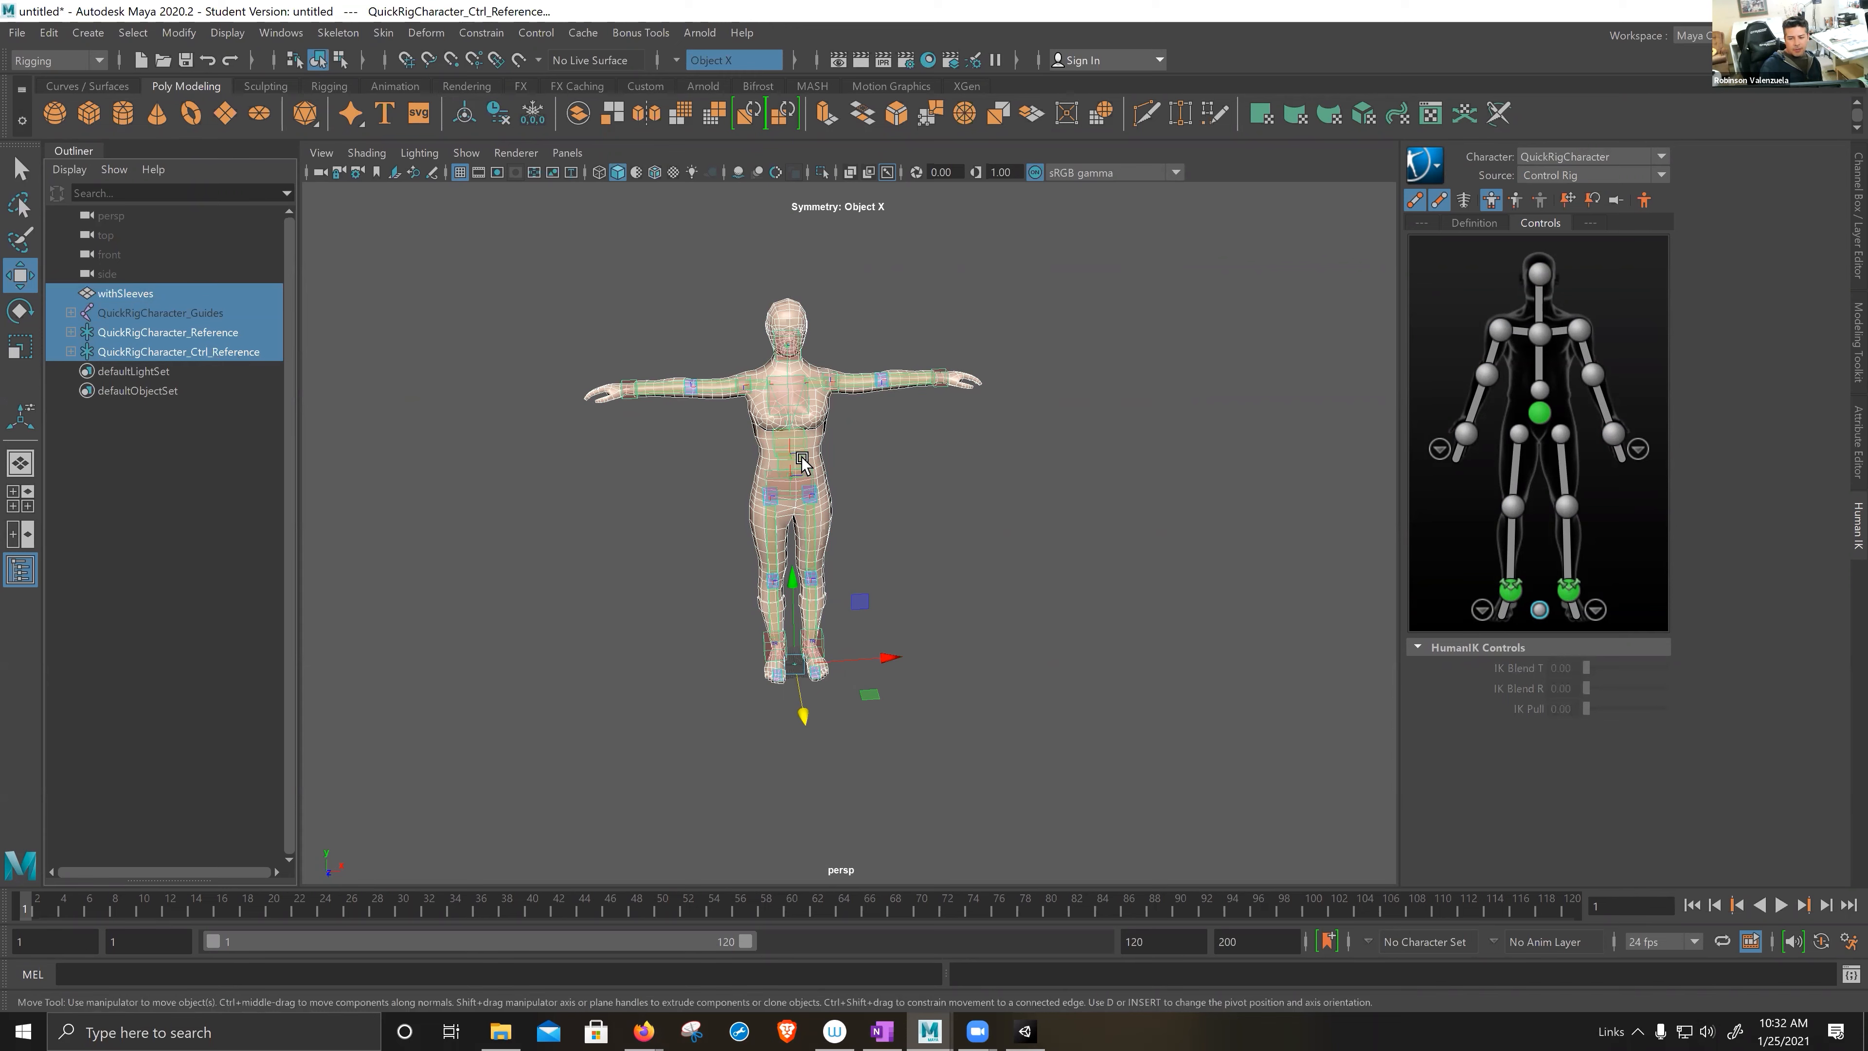
# - Try to send the selection to Unity, browsing to the D:\experimetns\delete later\Assets\Characters folder as destination
pyautogui.click(17, 33)
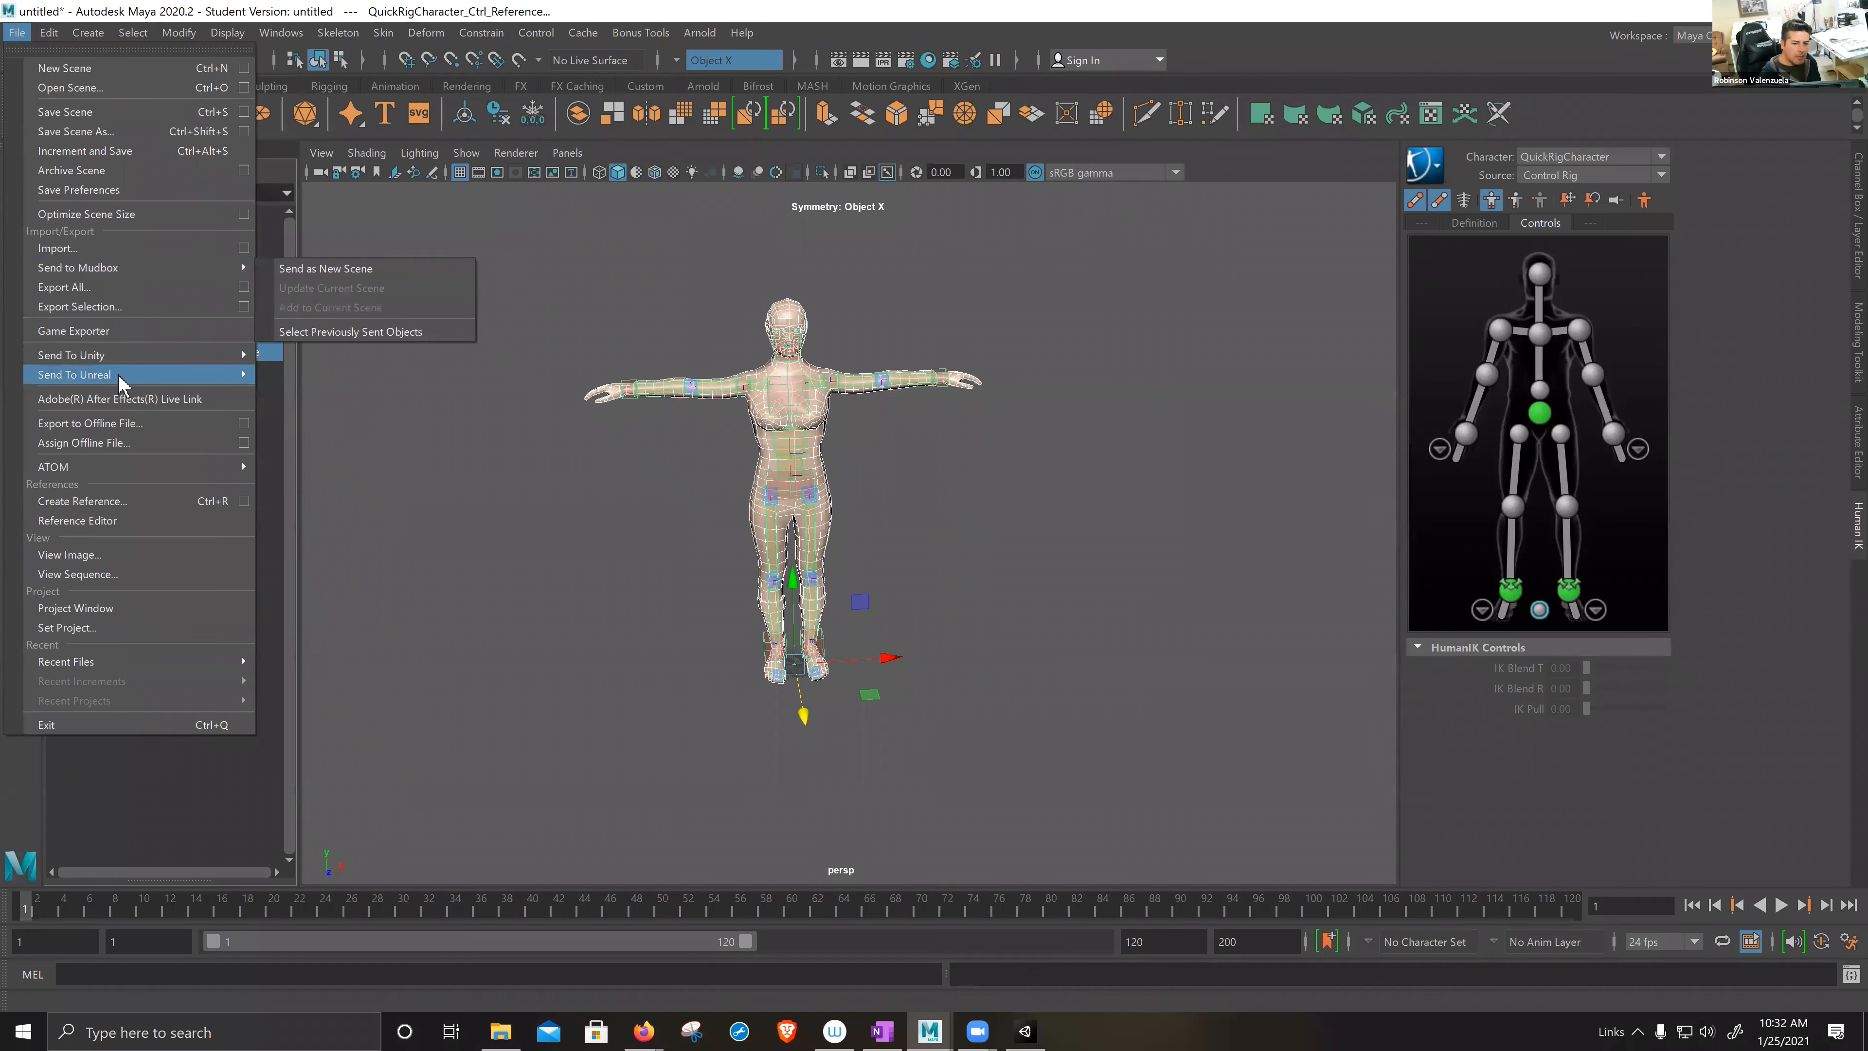
pyautogui.moveTo(154, 362)
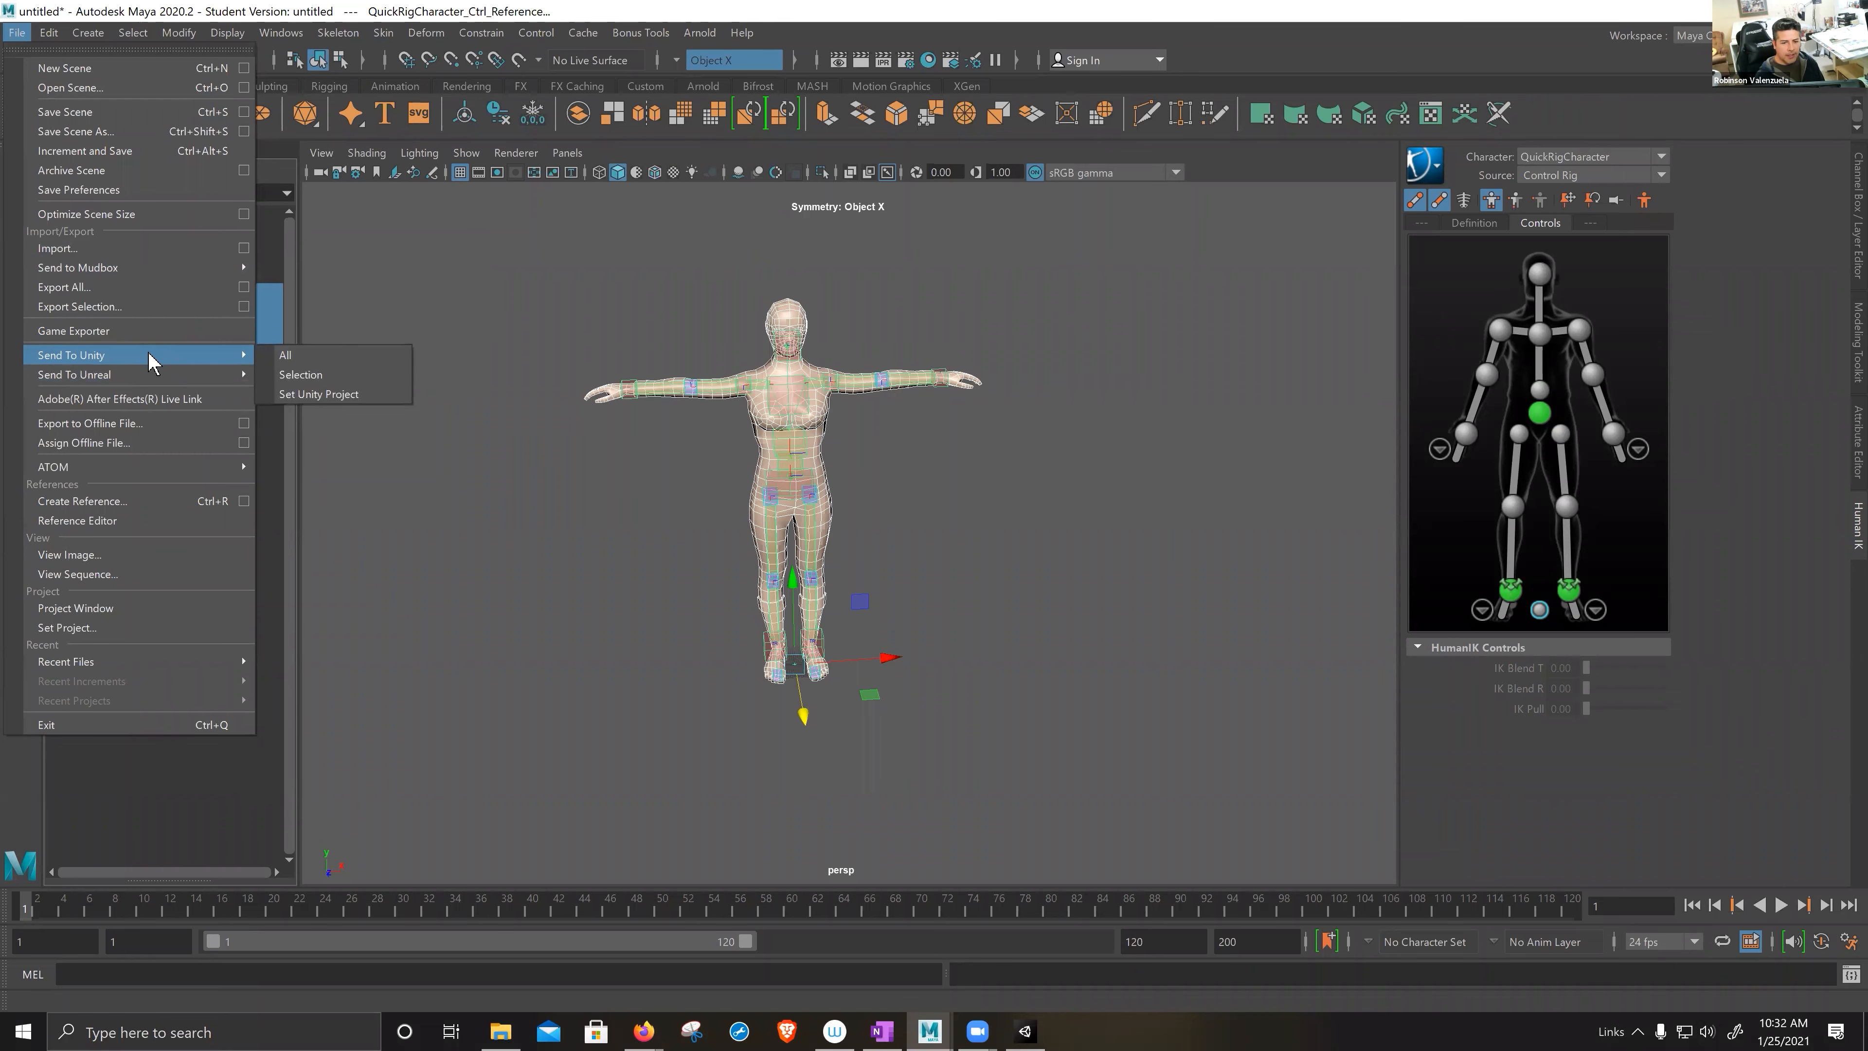
pyautogui.click(301, 375)
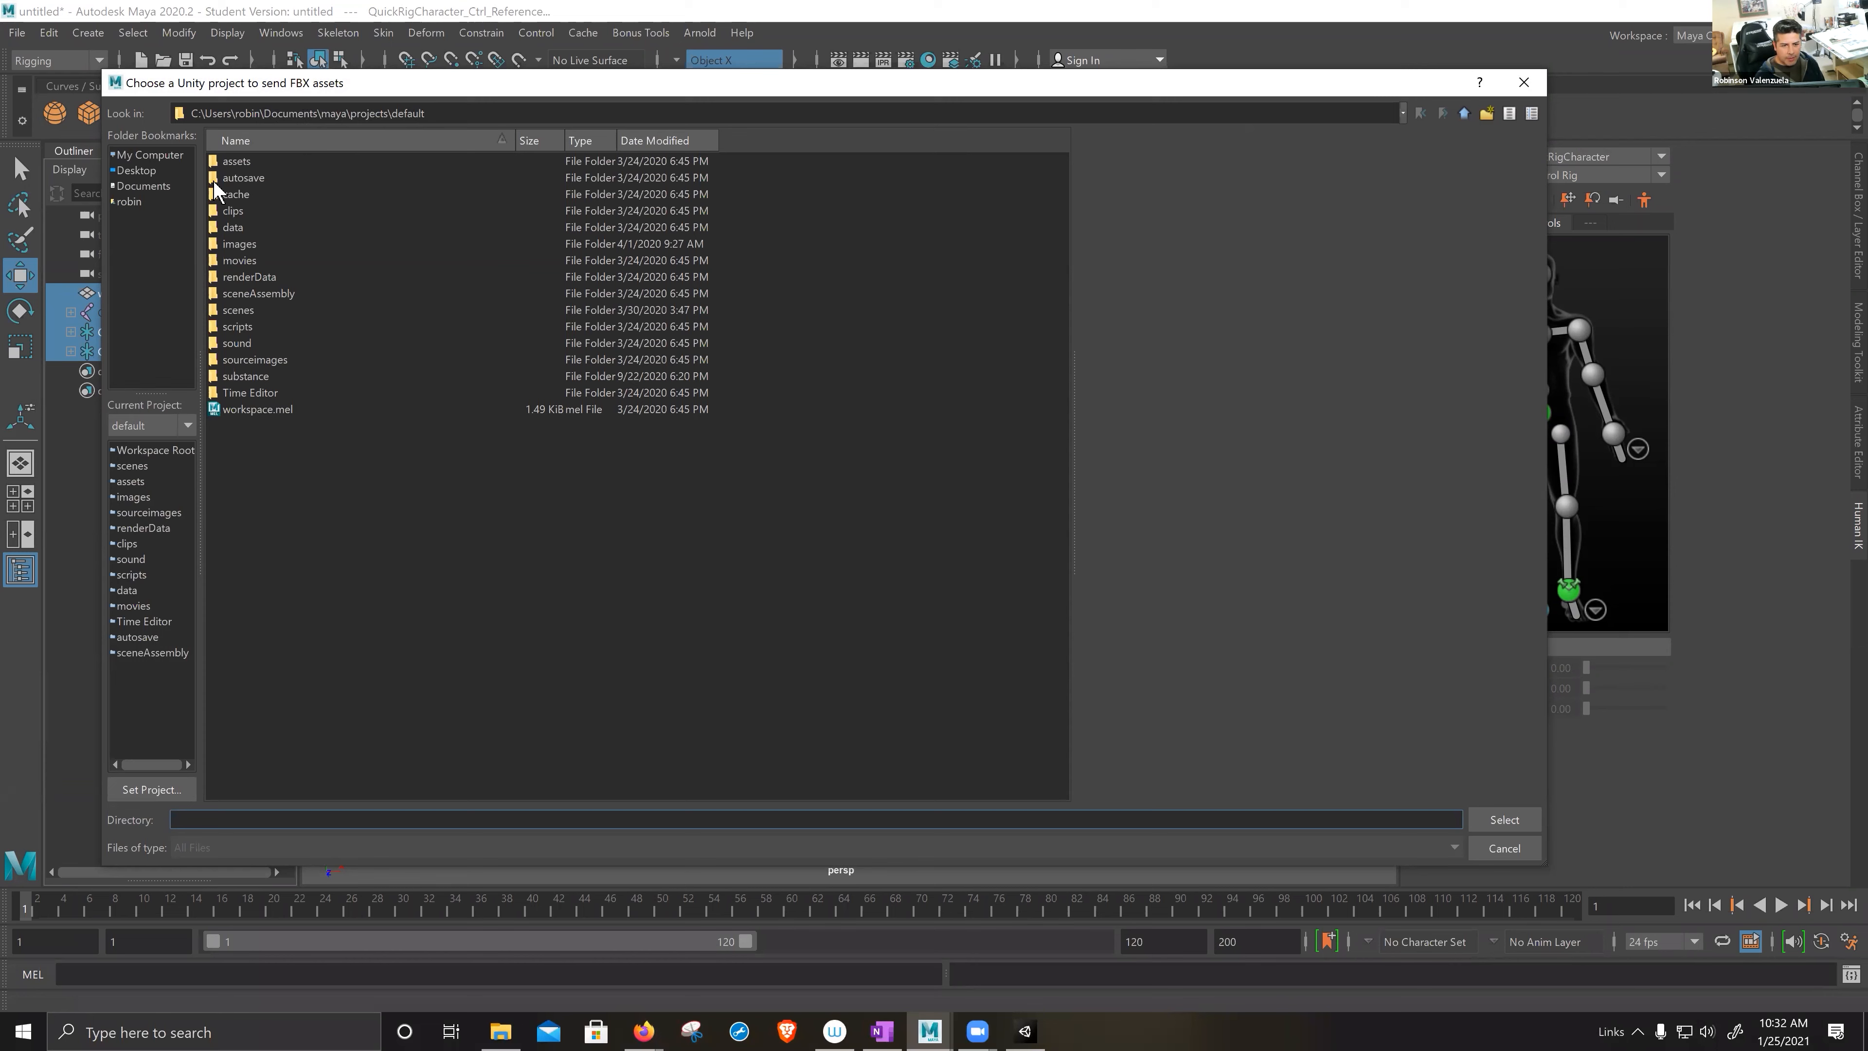
pyautogui.click(151, 186)
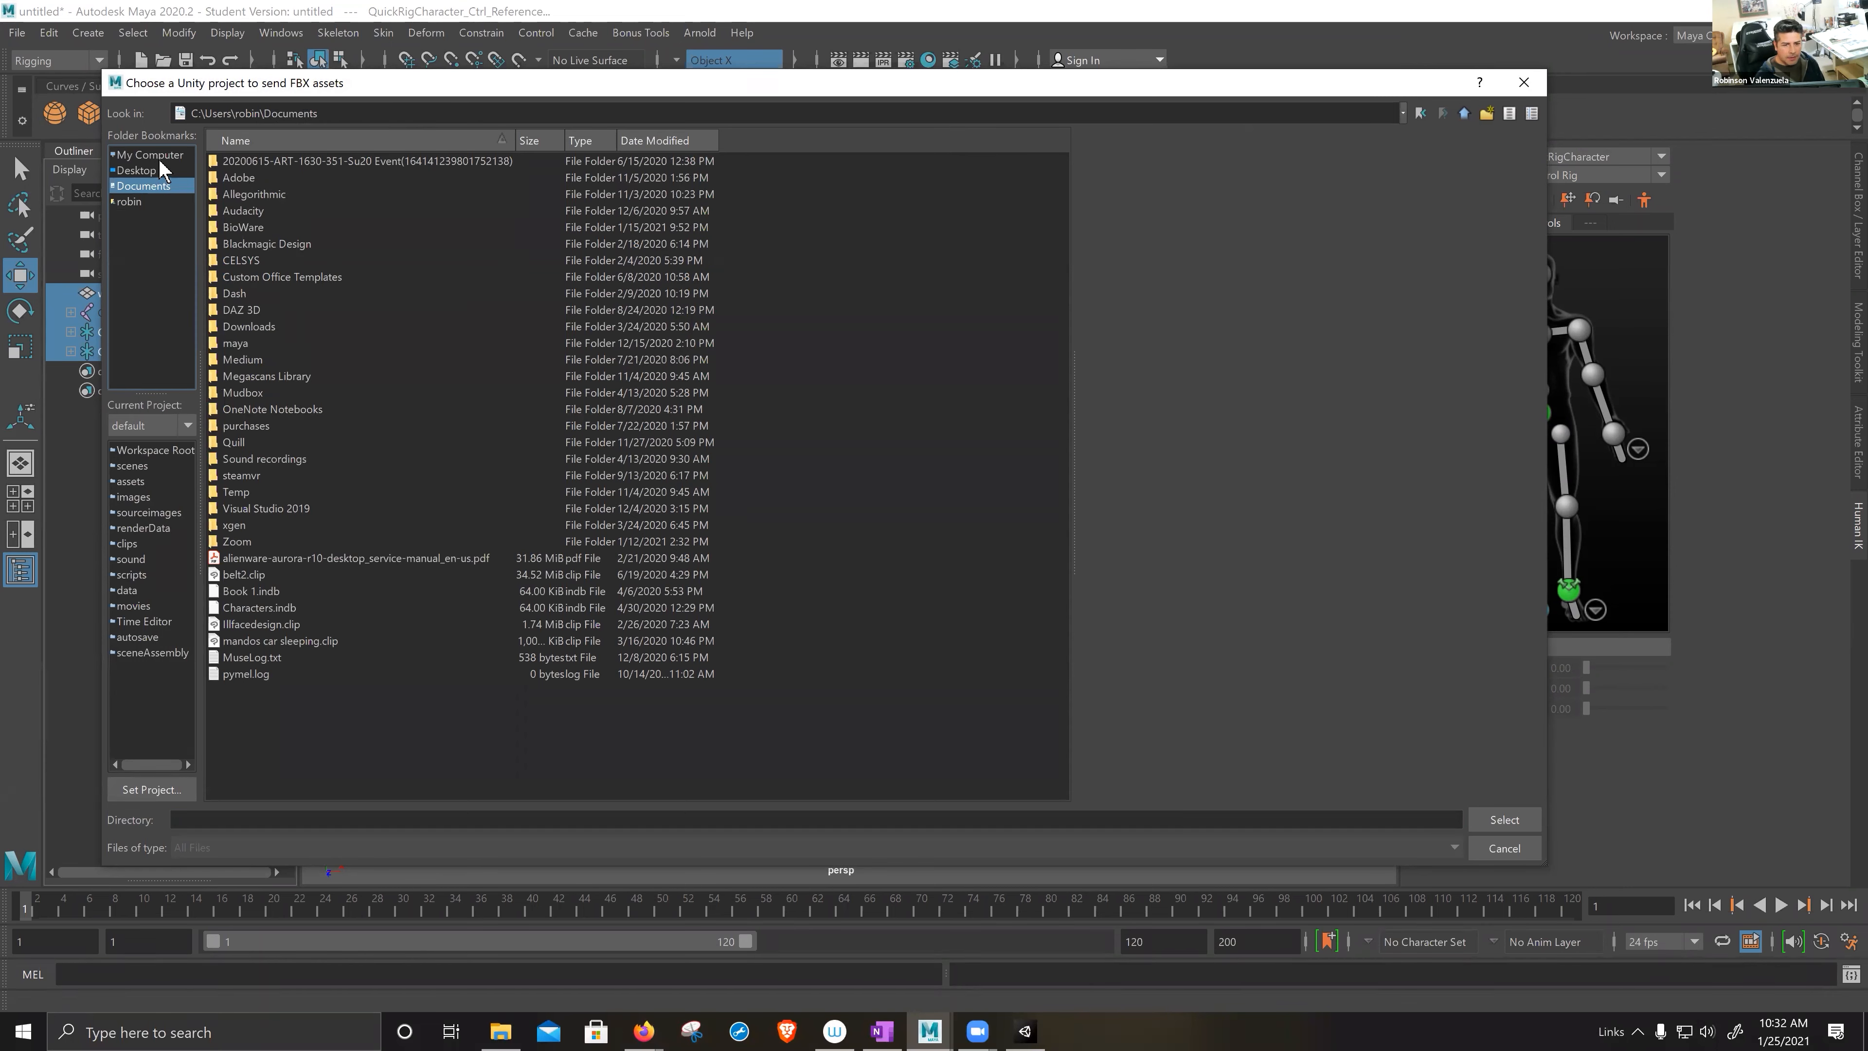
pyautogui.click(131, 201)
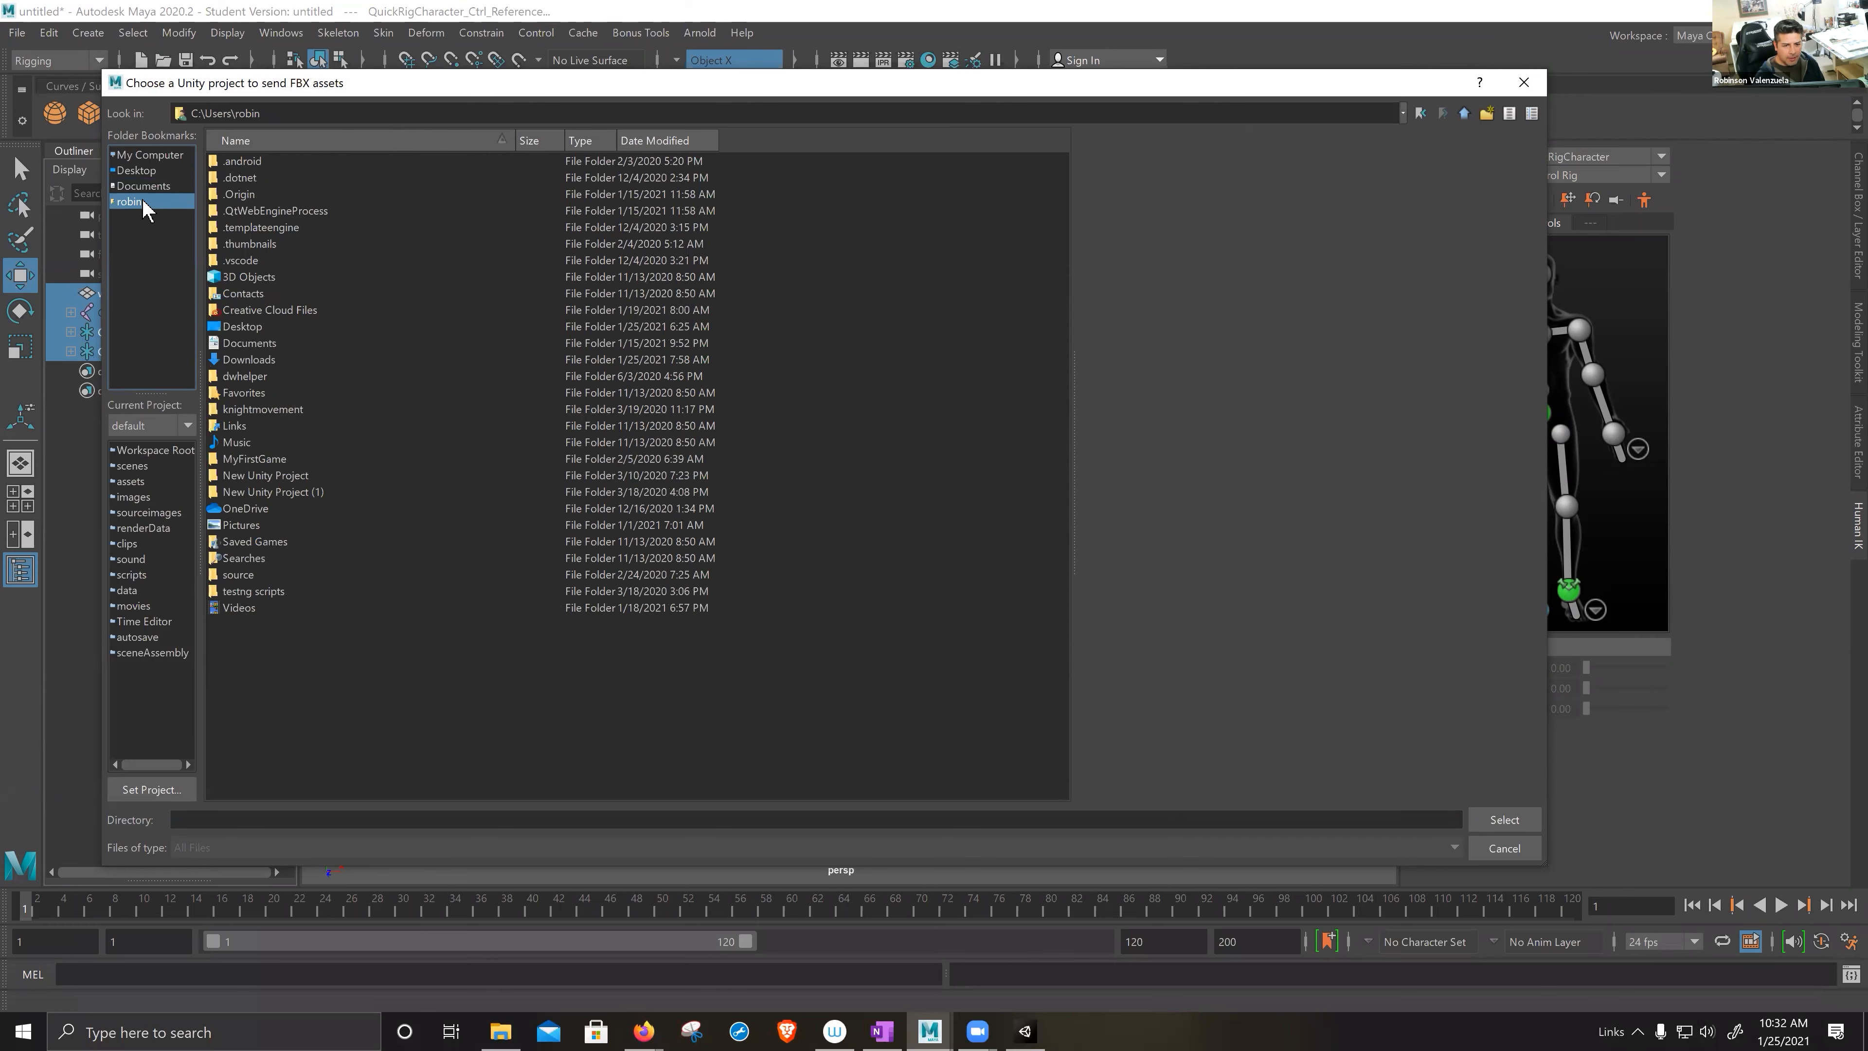
pyautogui.click(160, 156)
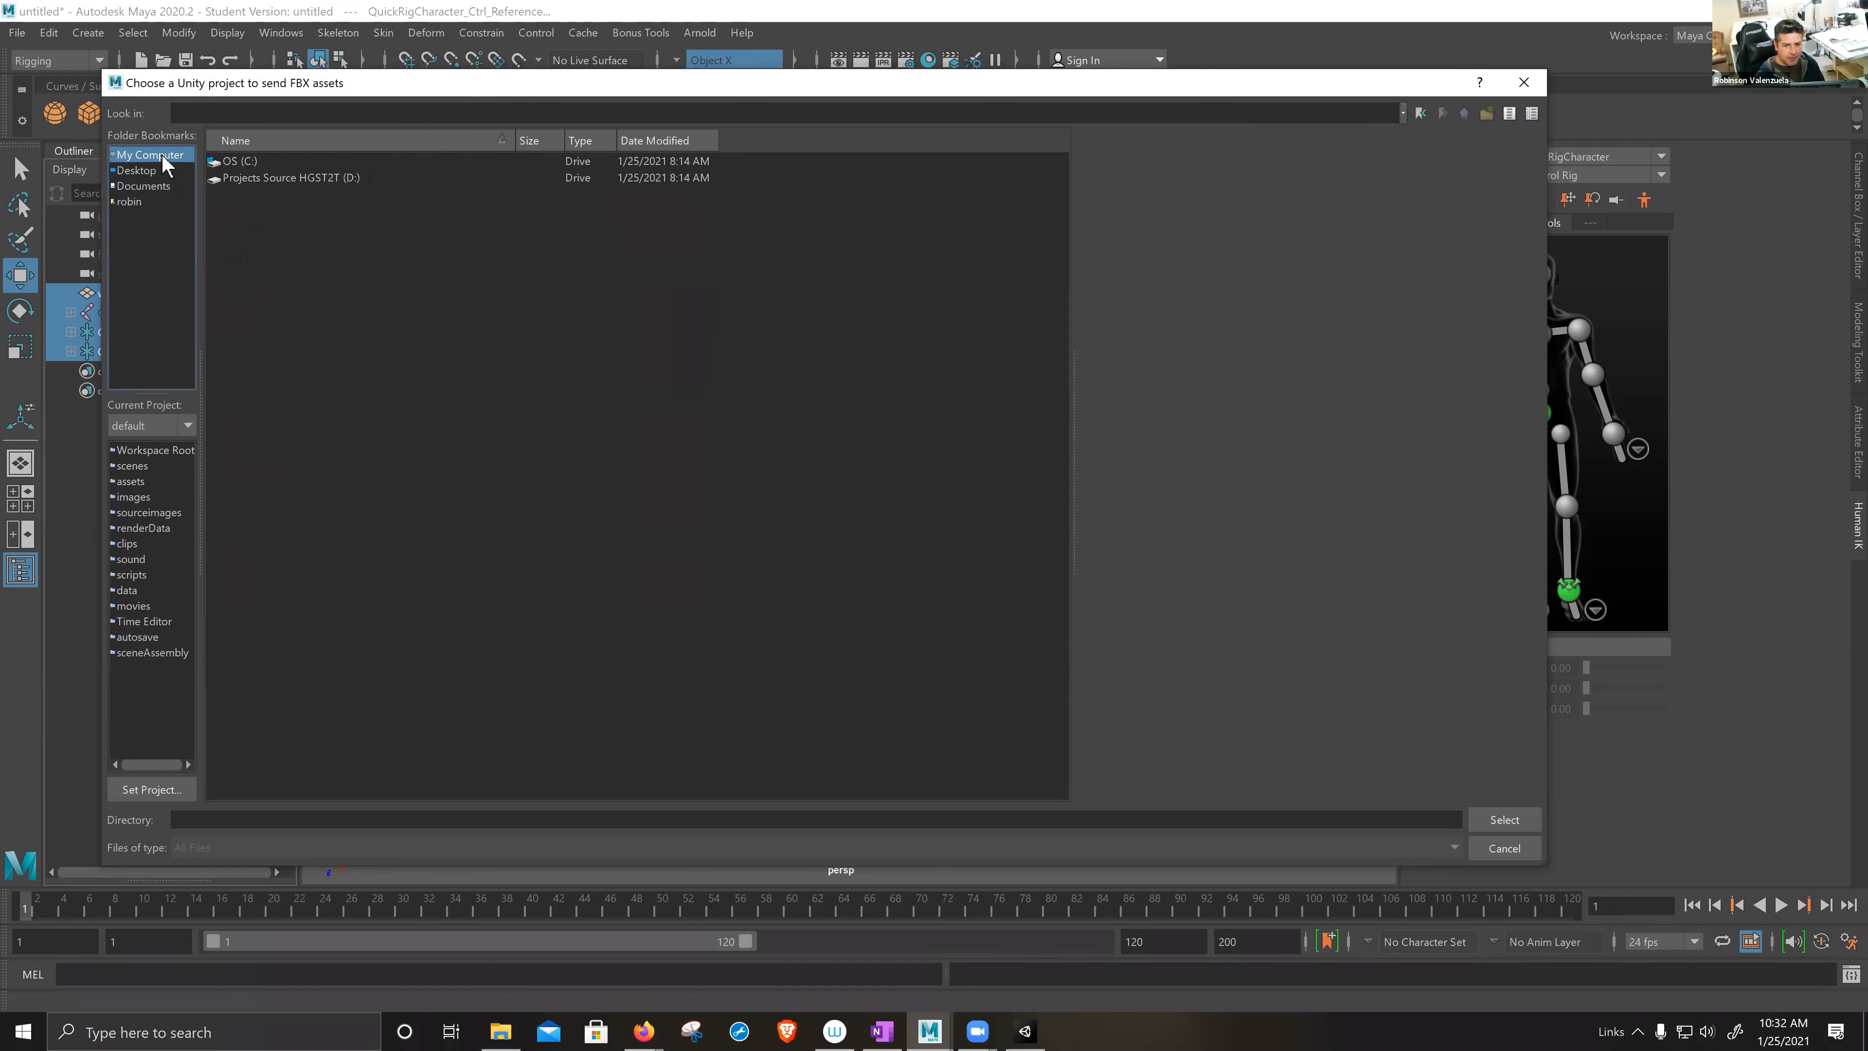
pyautogui.doubleClick(262, 180)
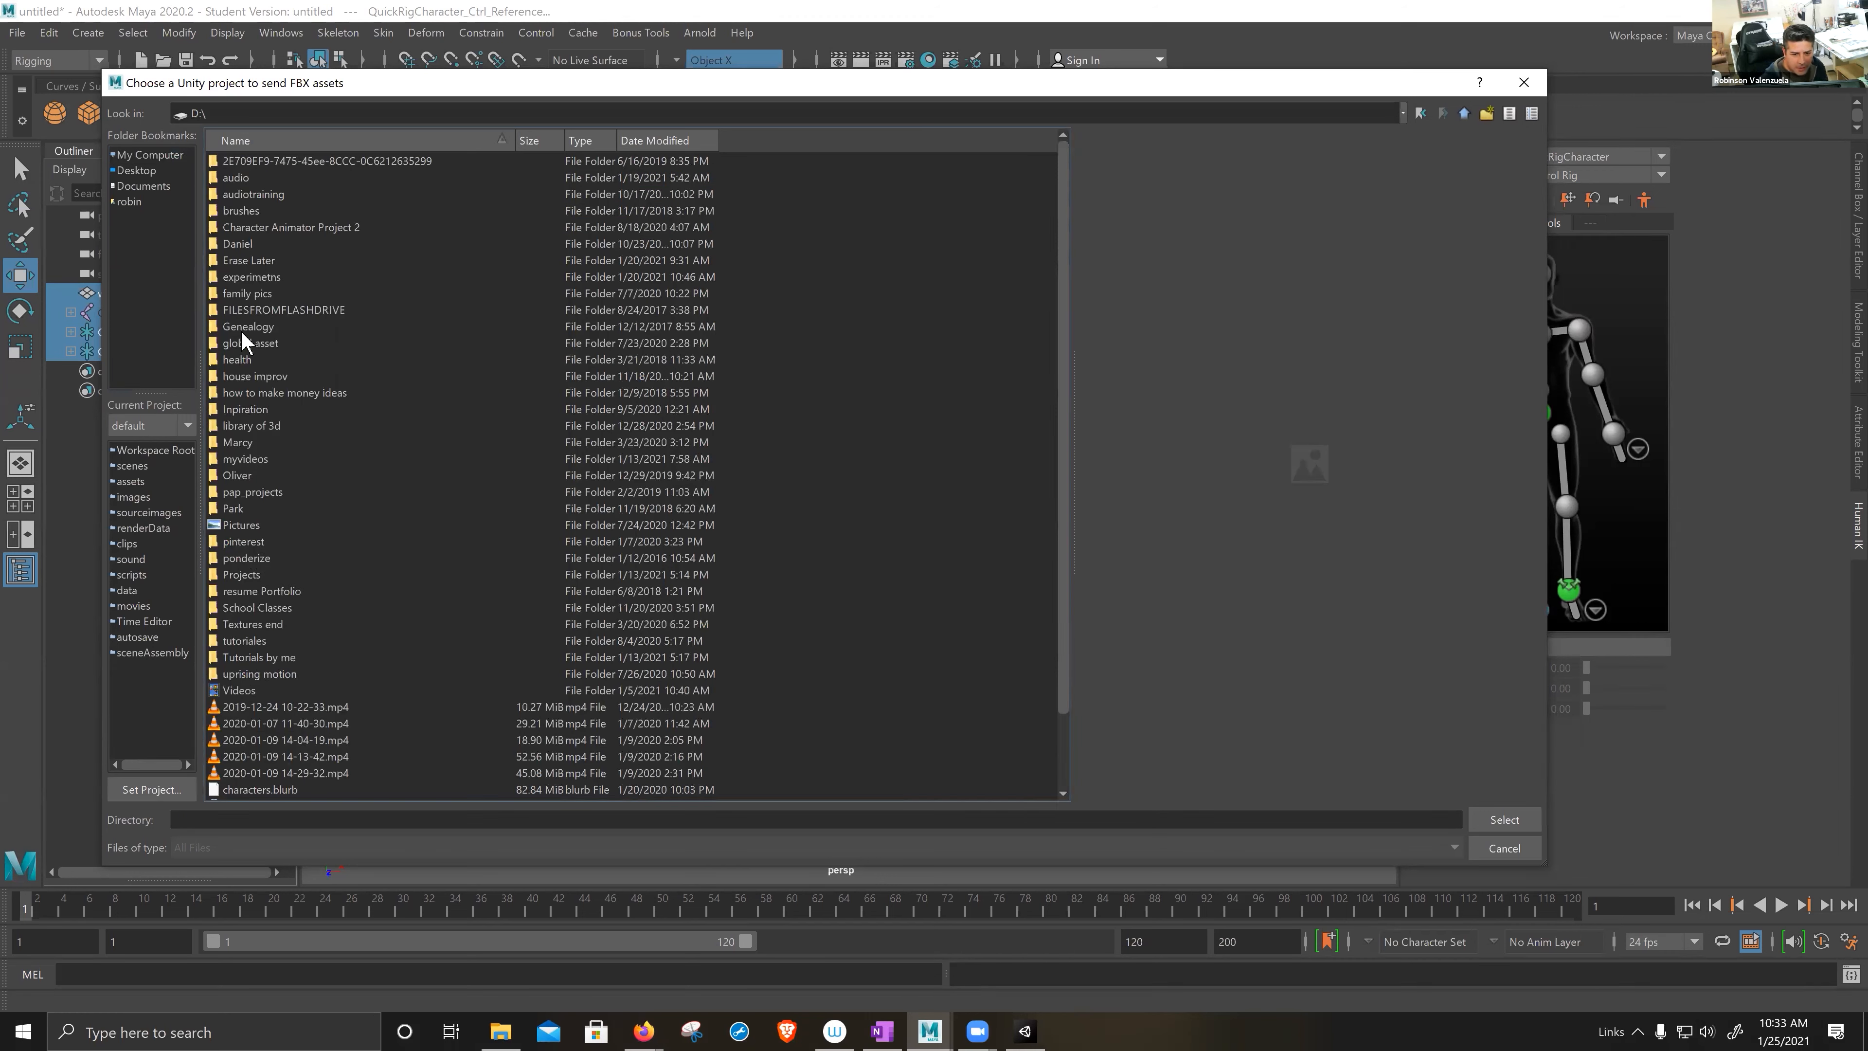
pyautogui.doubleClick(244, 277)
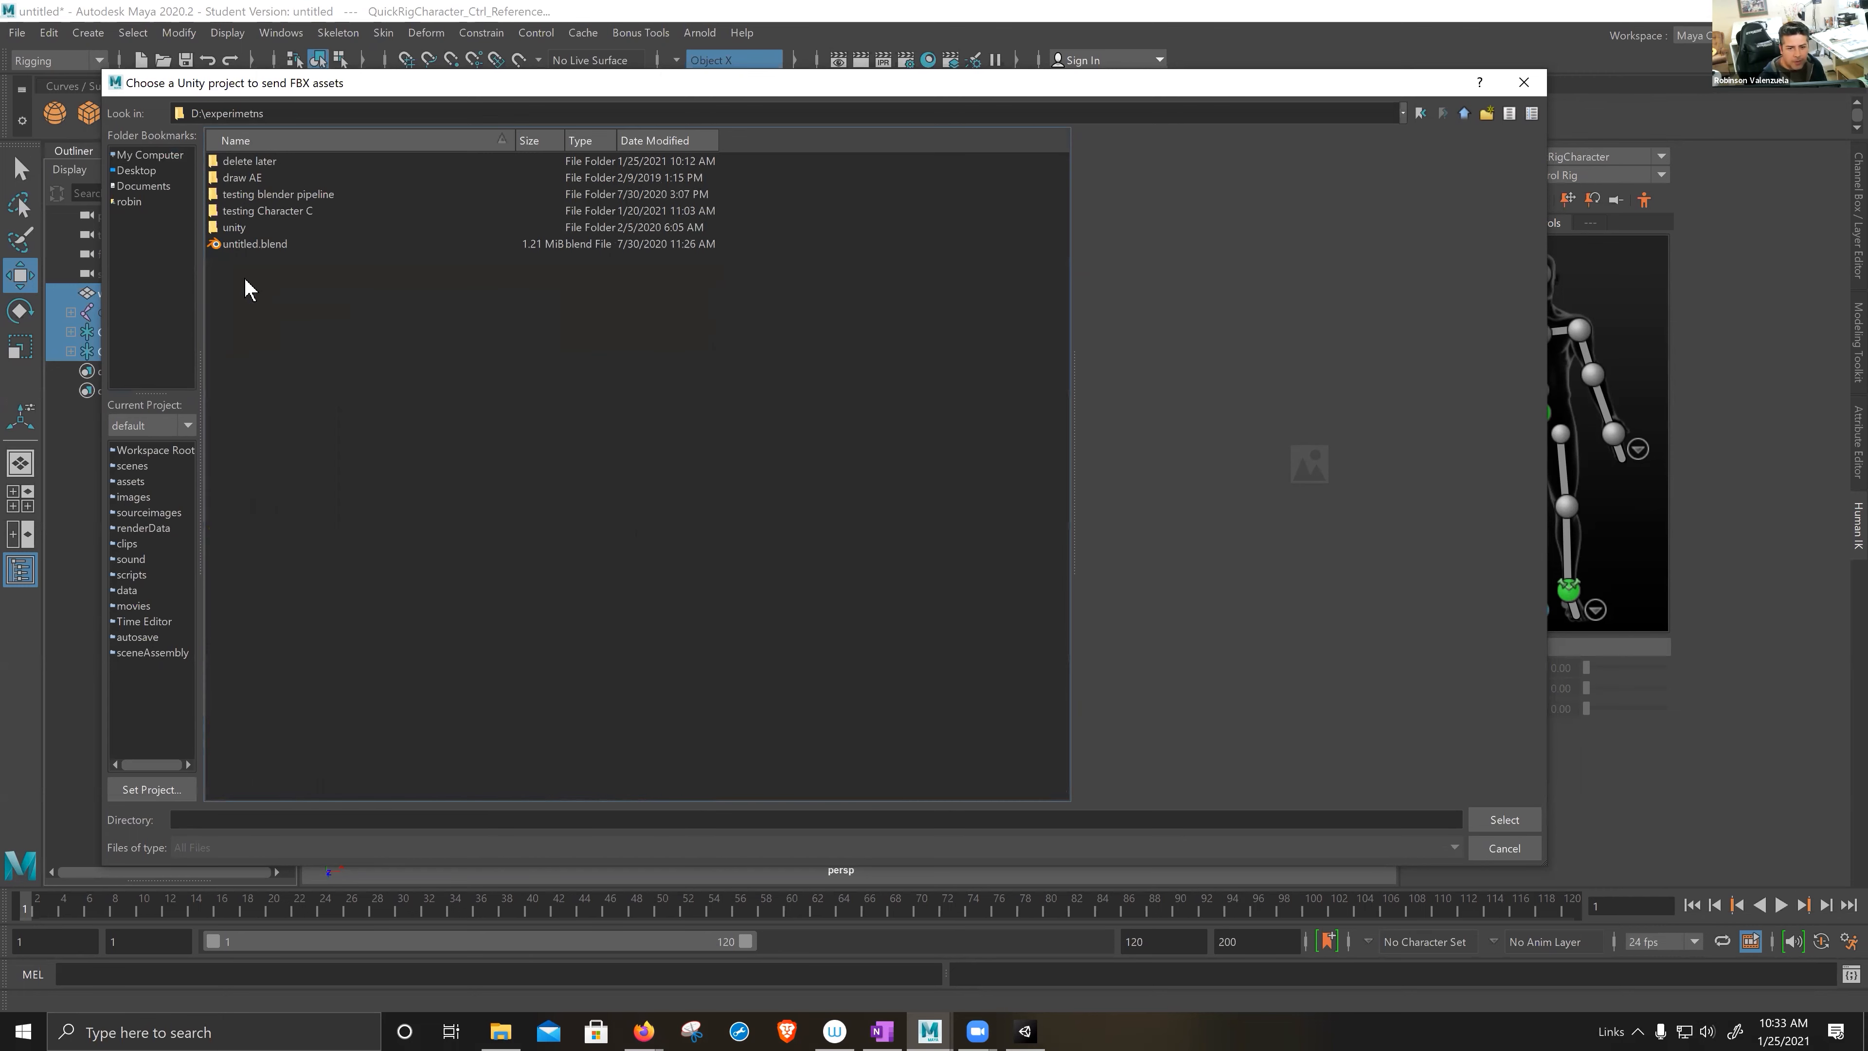
pyautogui.doubleClick(253, 160)
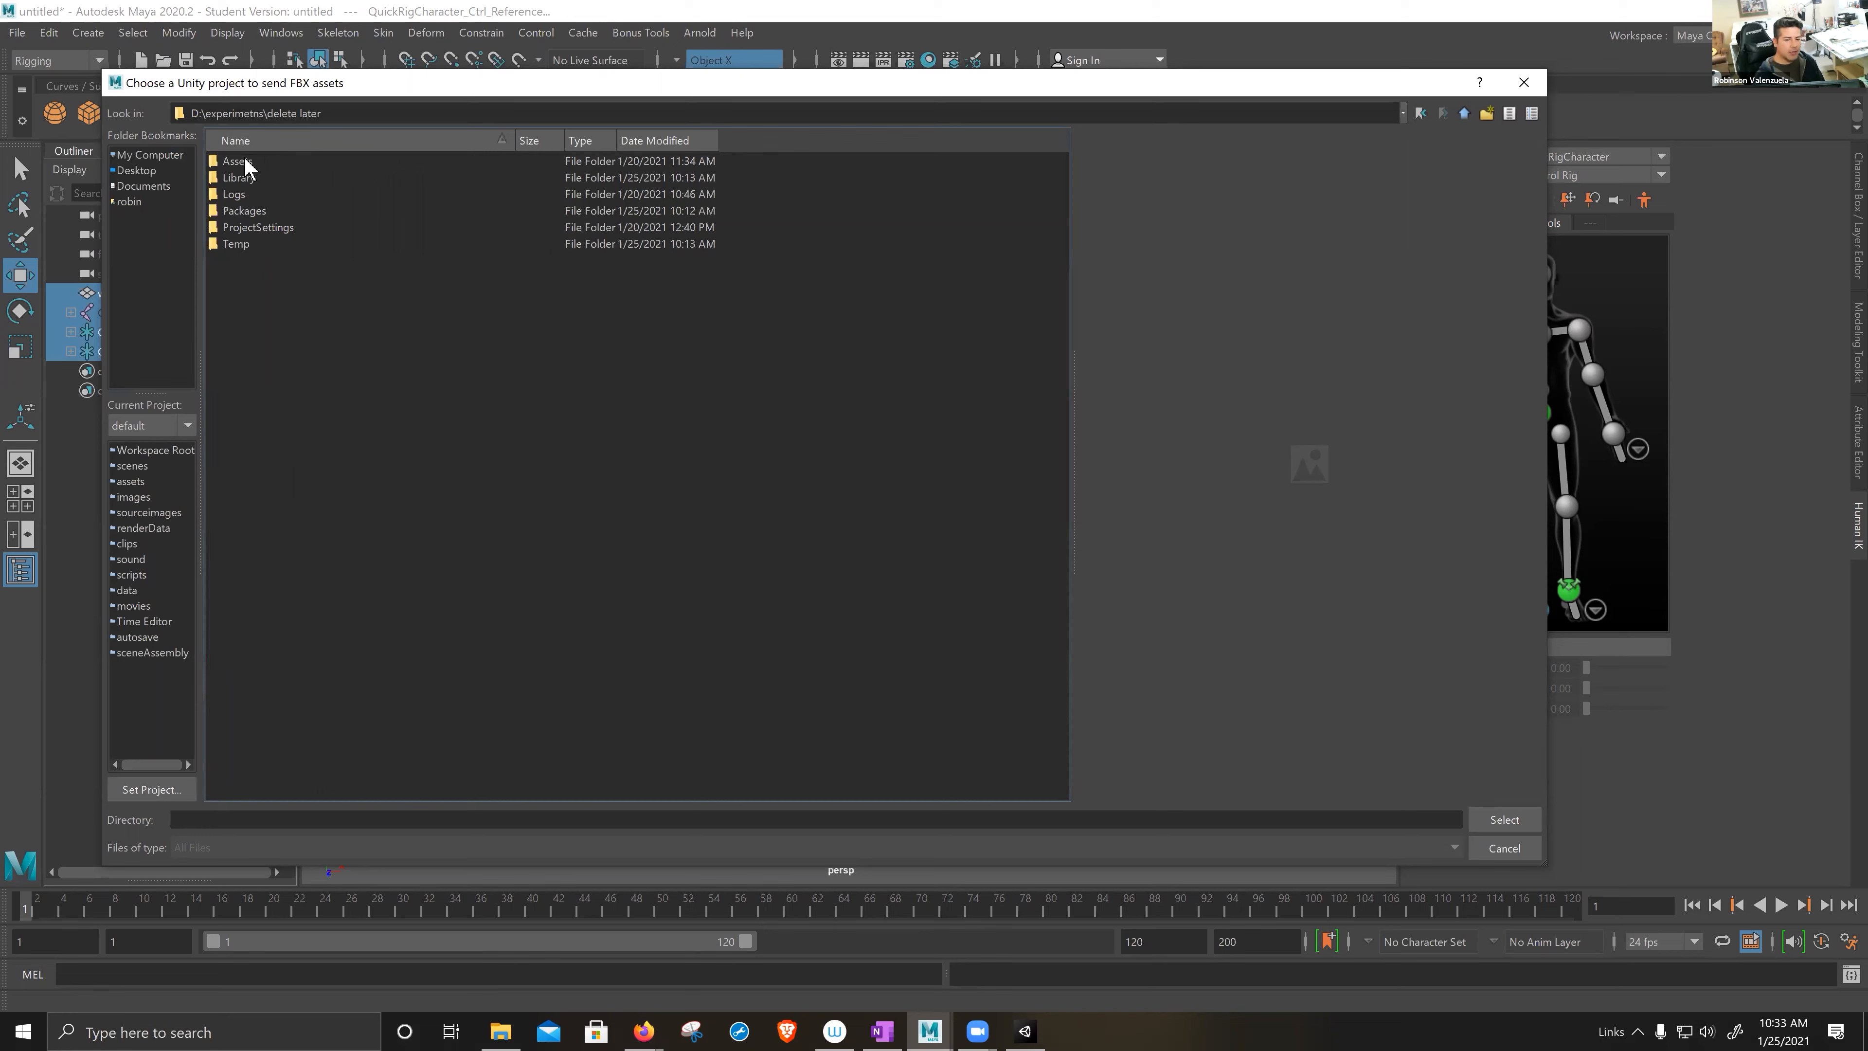
pyautogui.doubleClick(245, 163)
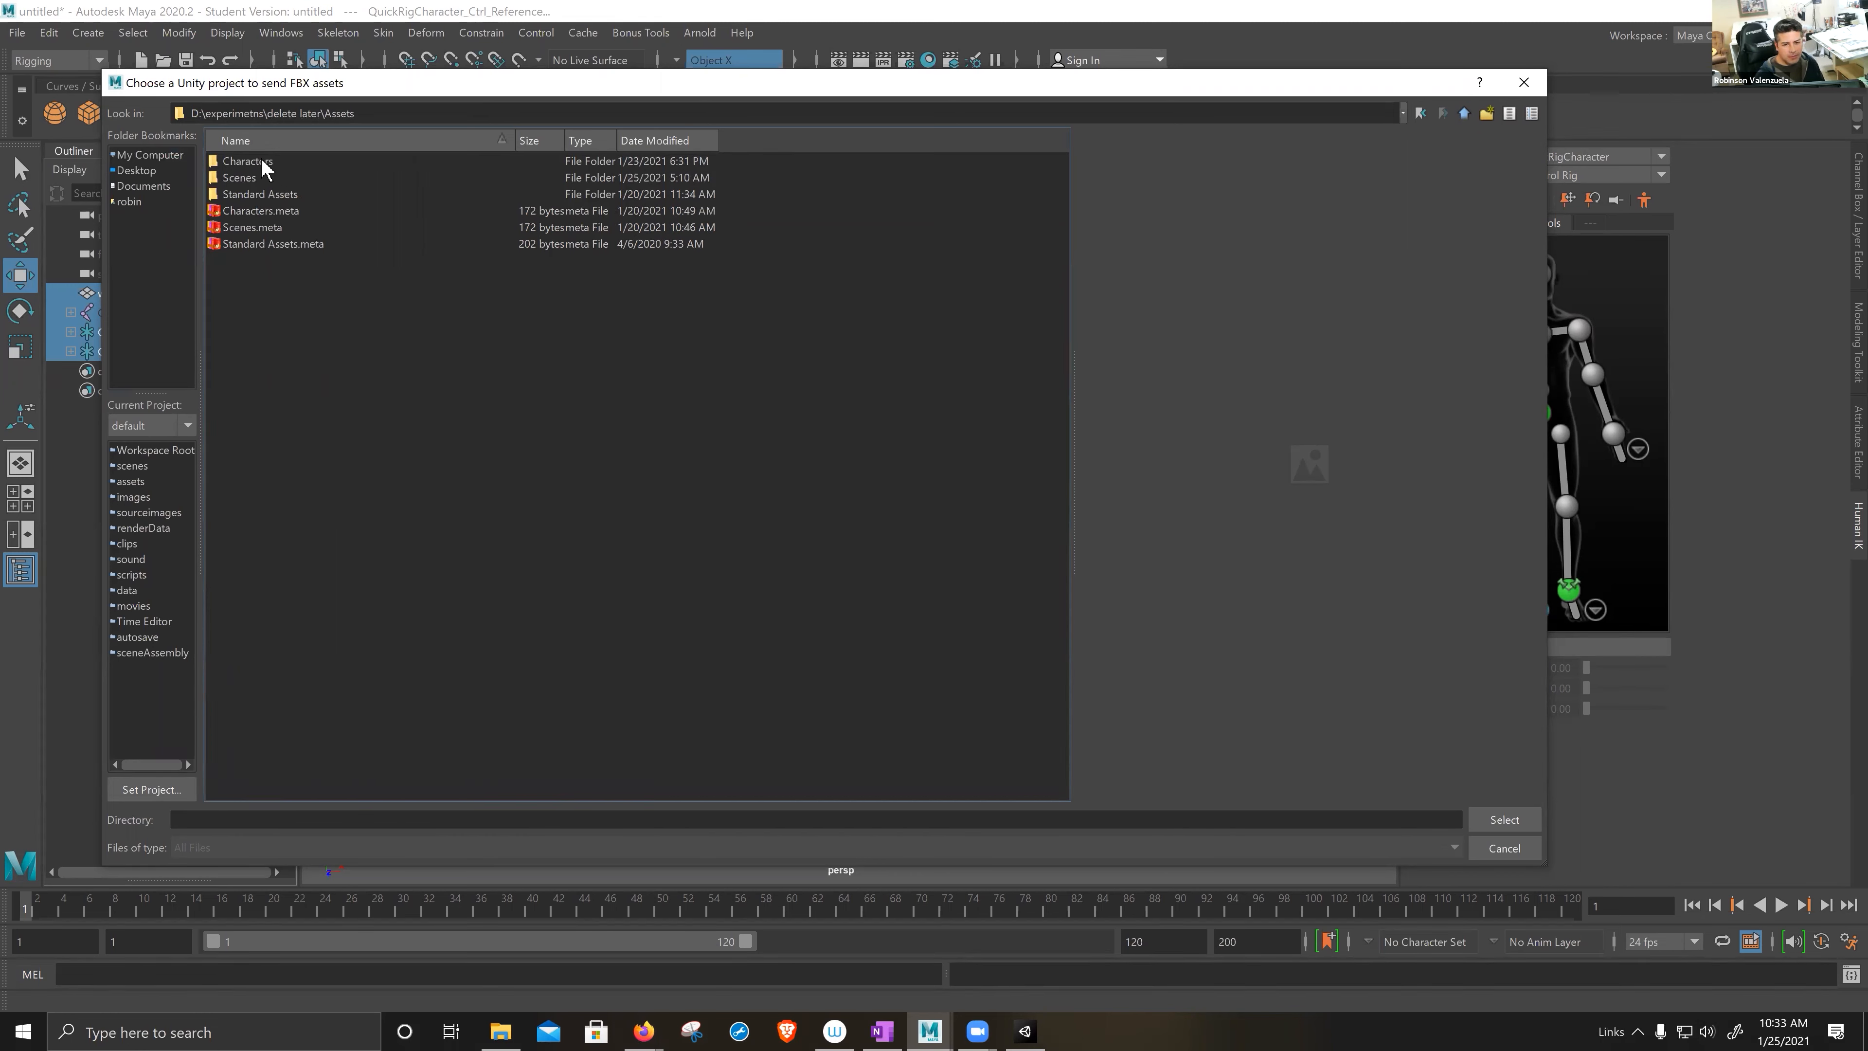
pyautogui.doubleClick(263, 161)
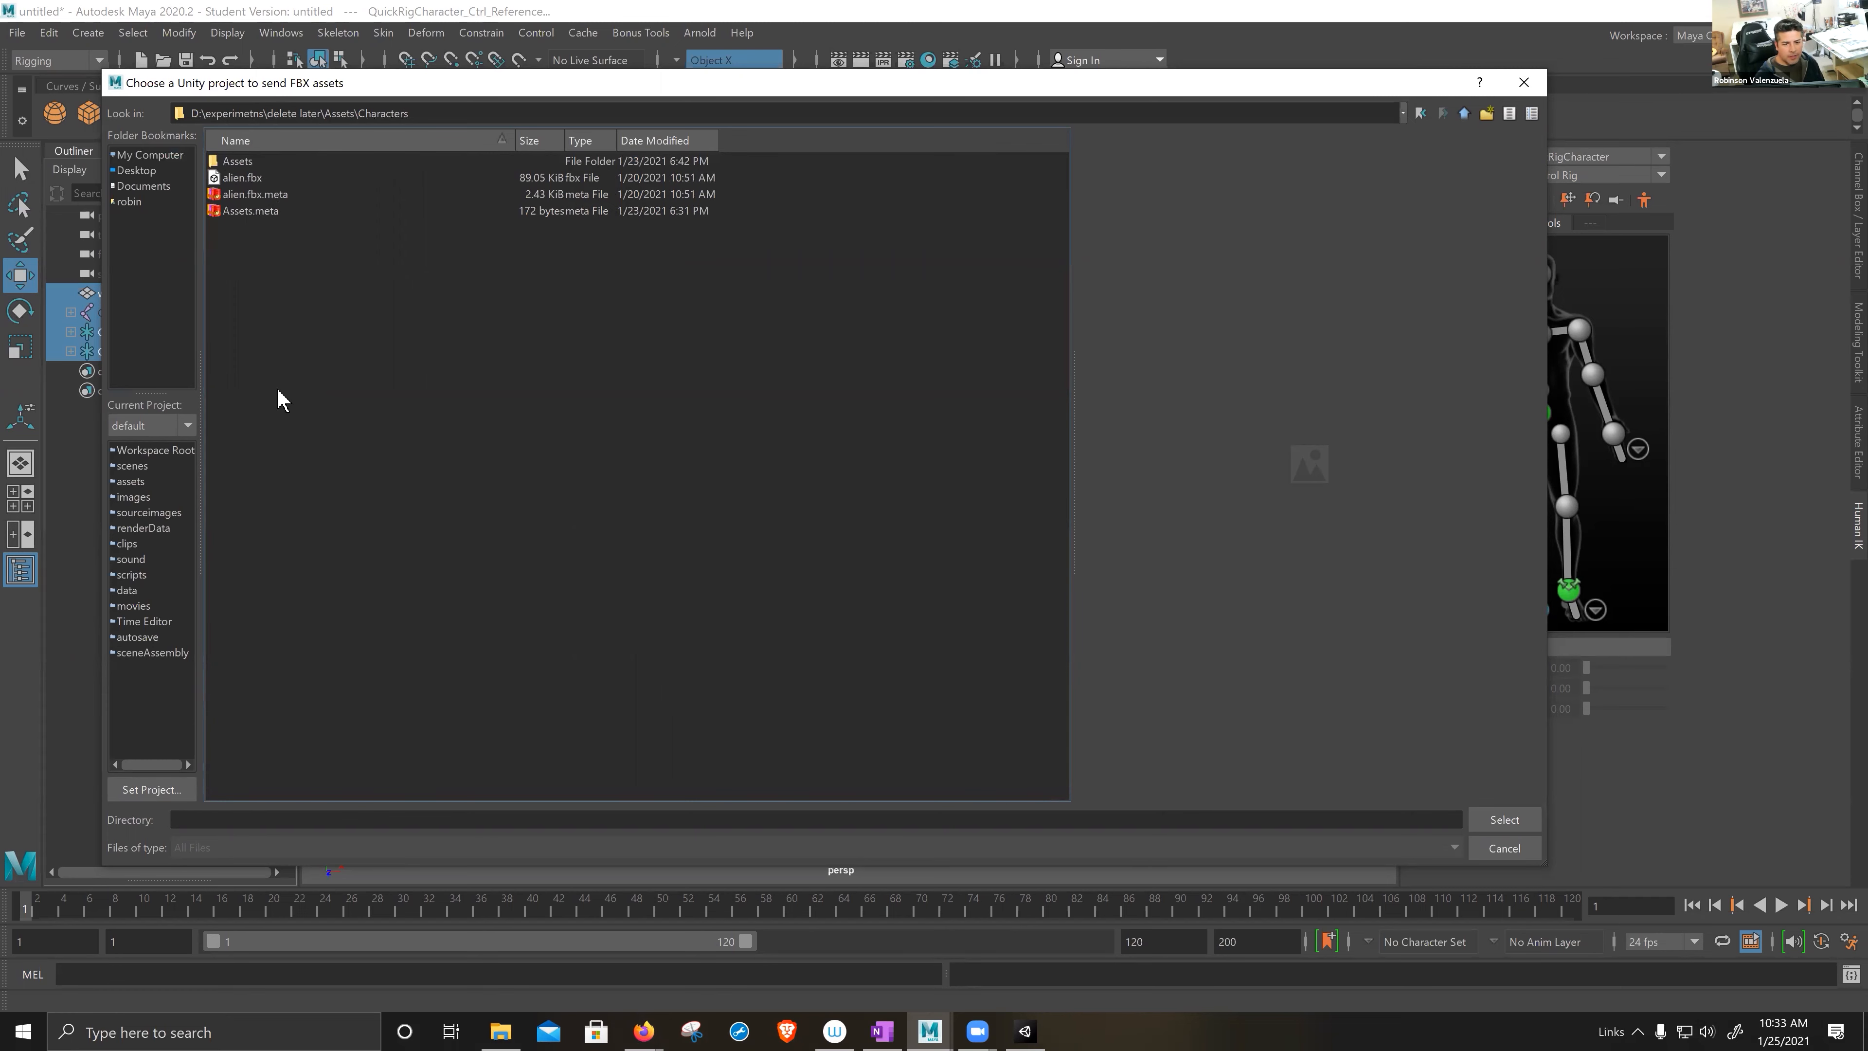
# - Enter FemalewithSleeves as the directory, clear it again, and try to use the open Characters folder as the Unity project
pyautogui.click(285, 817)
pyautogui.write('FemalewithSleeves')
pyautogui.moveTo(286, 817); pyautogui.dragTo(157, 803)
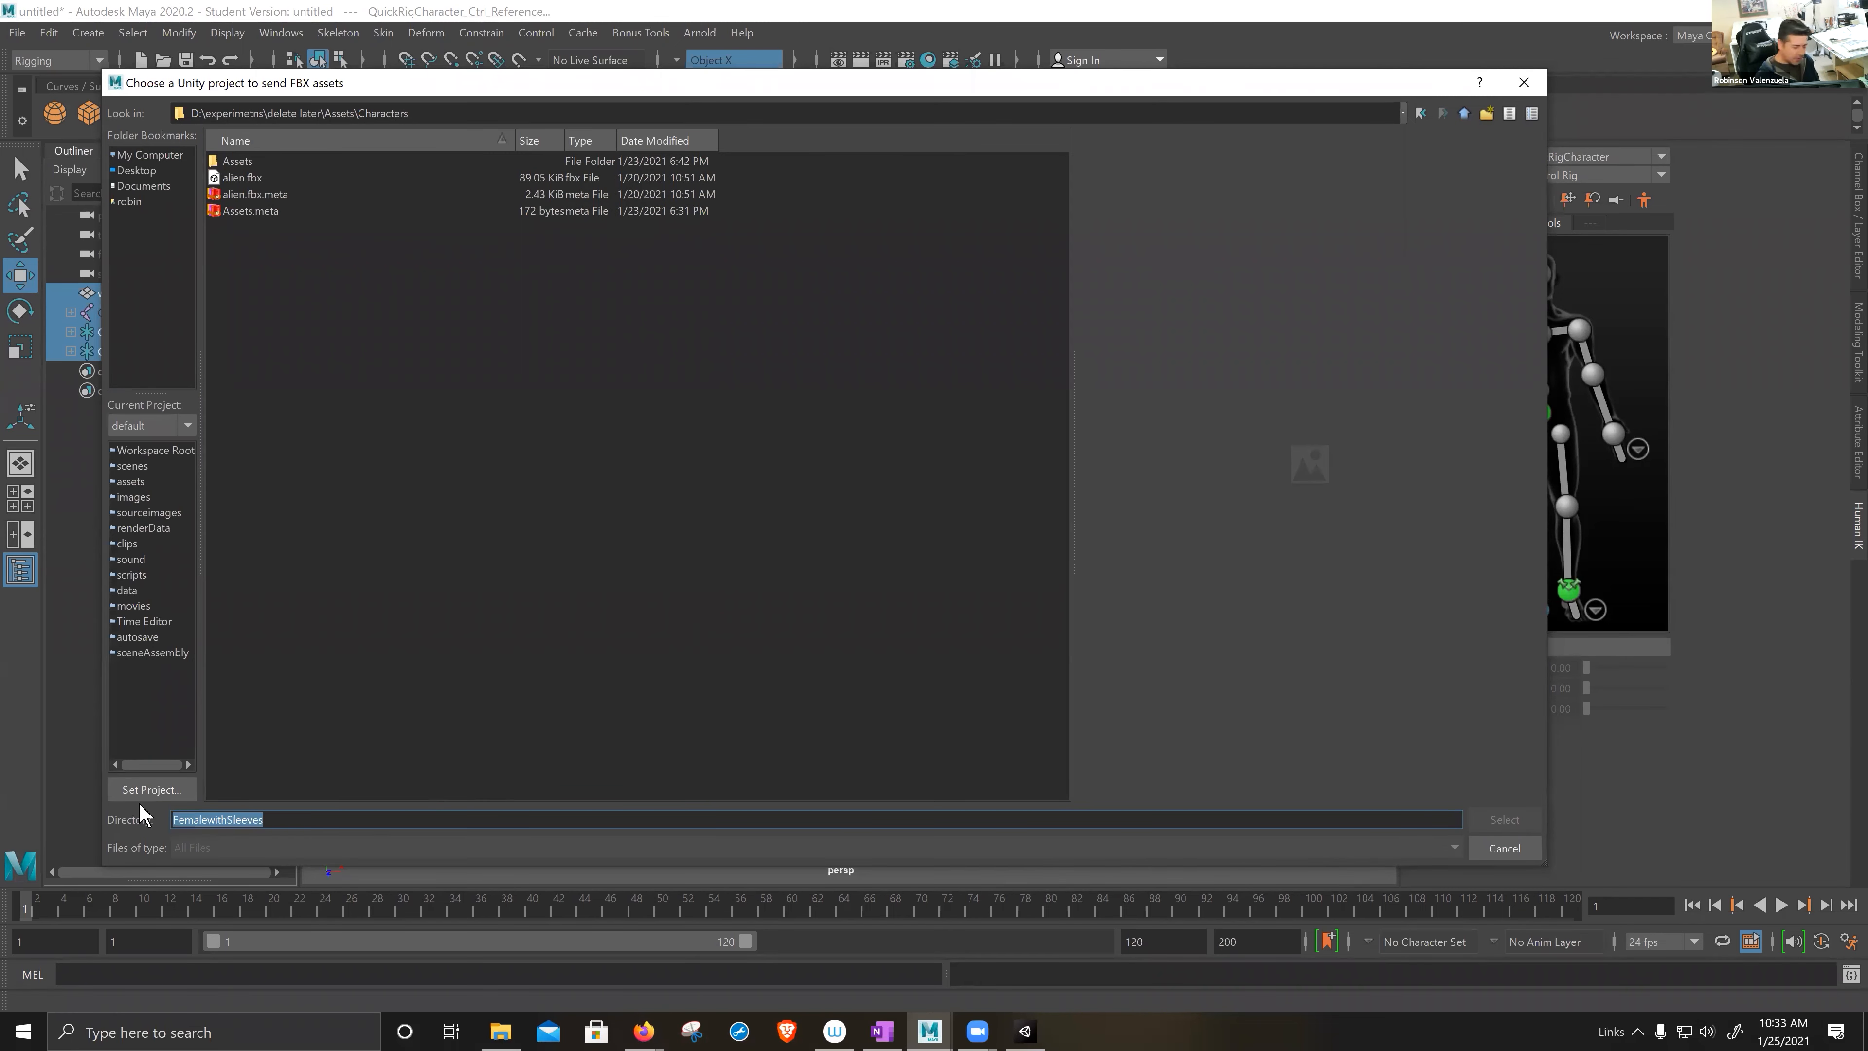
pyautogui.press('BackSpace')
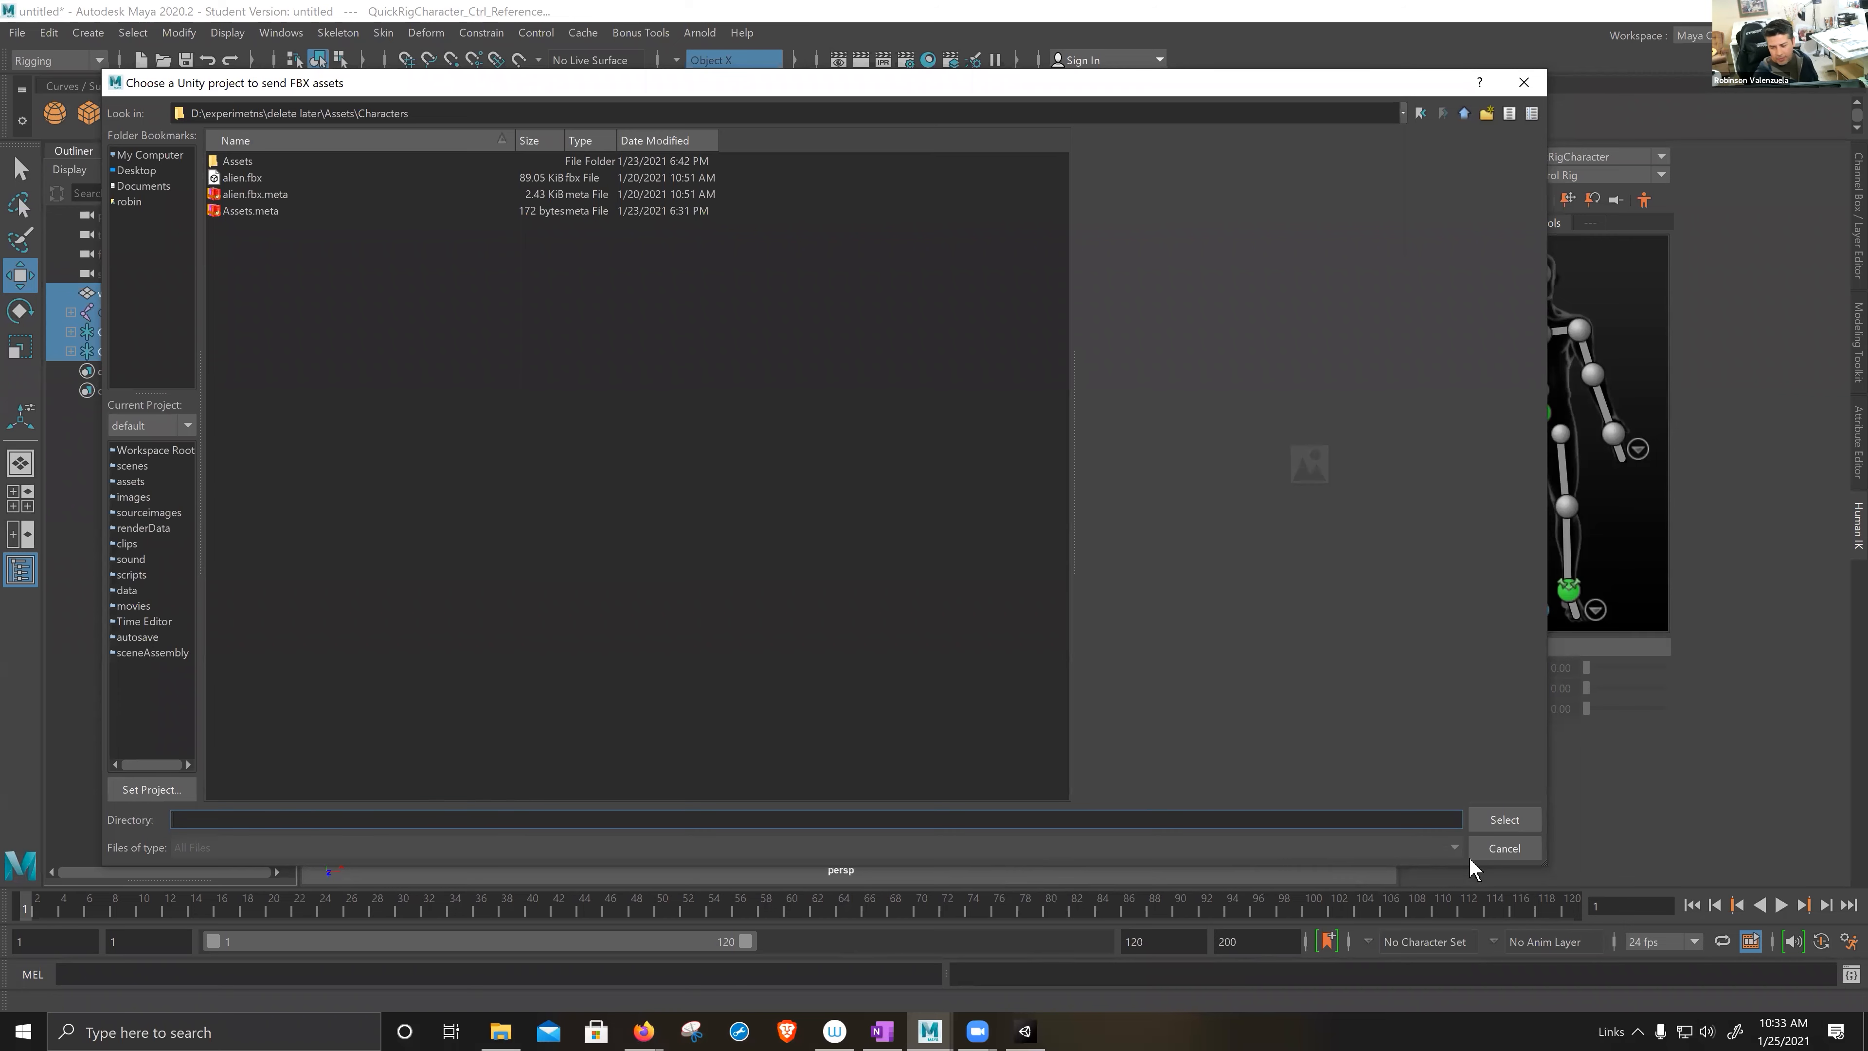
pyautogui.click(1505, 819)
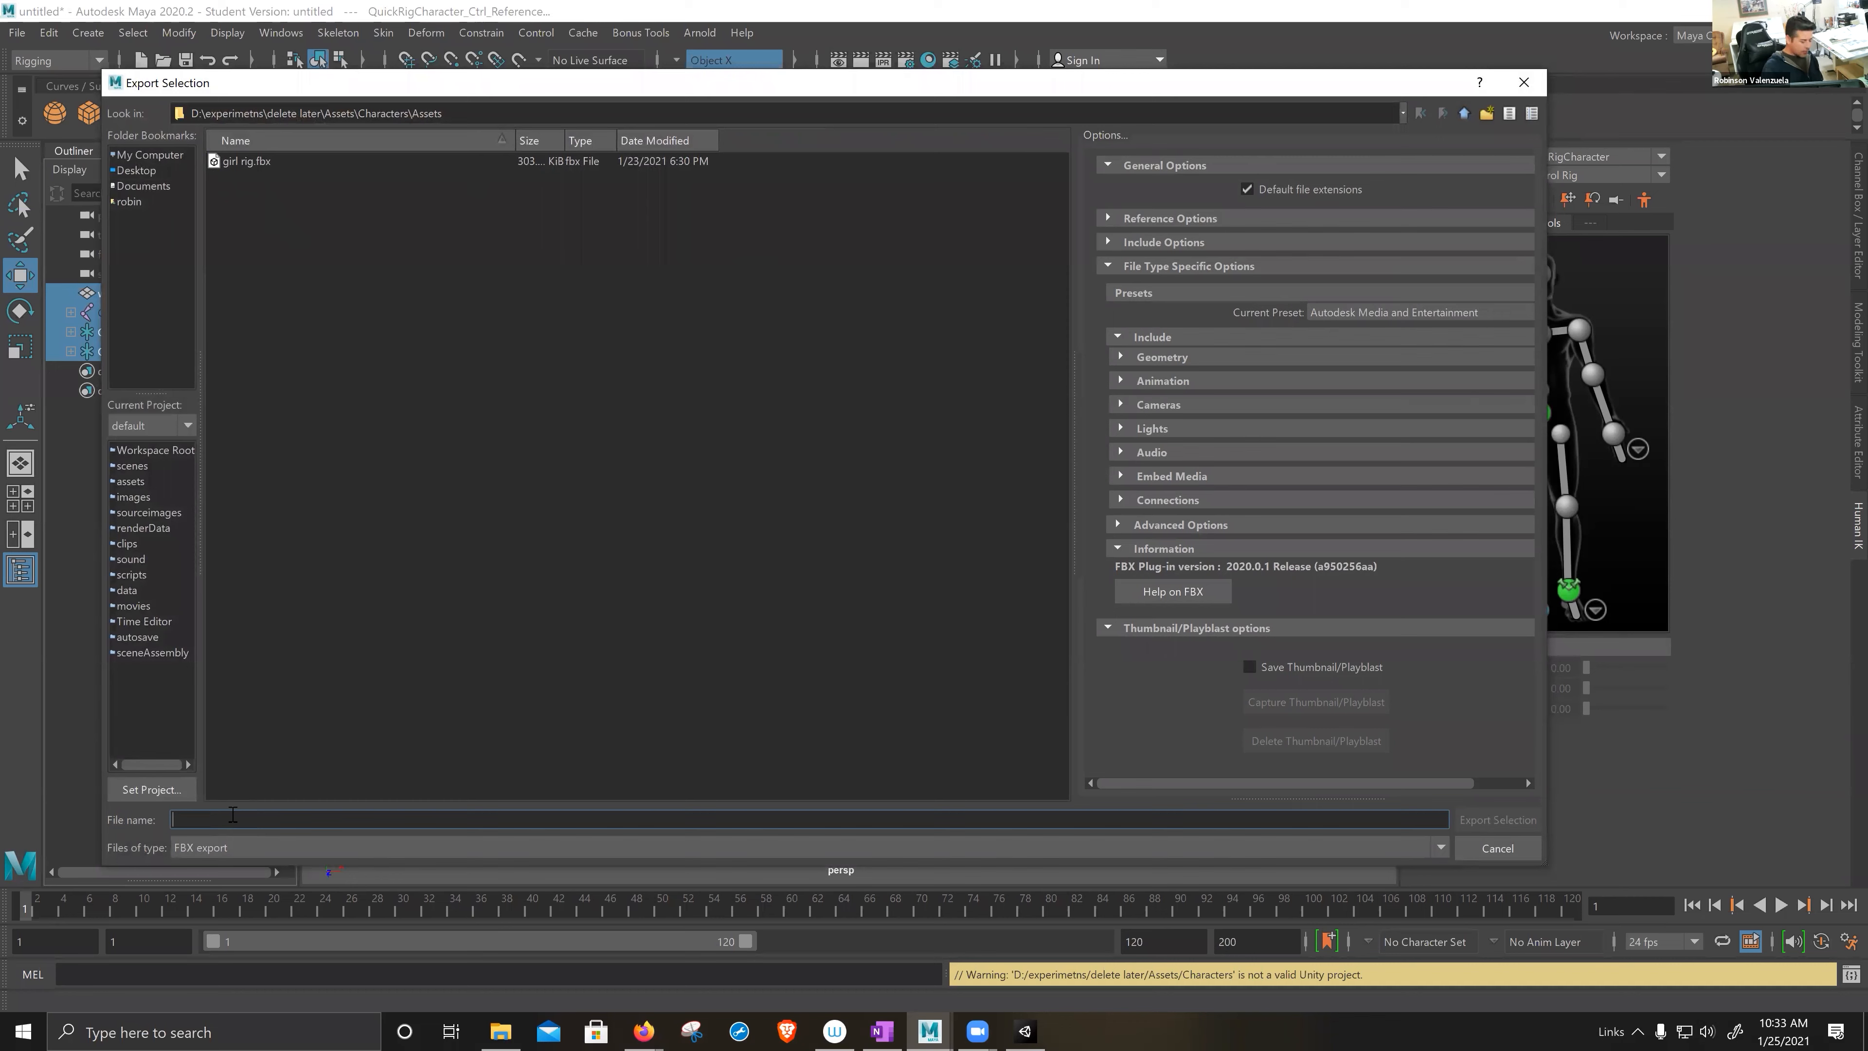
# - Name the FBX selection export FemaleWithSleeves and review its Geometry, Animation and Embed Media options
pyautogui.write('FemaleWithSleeves')
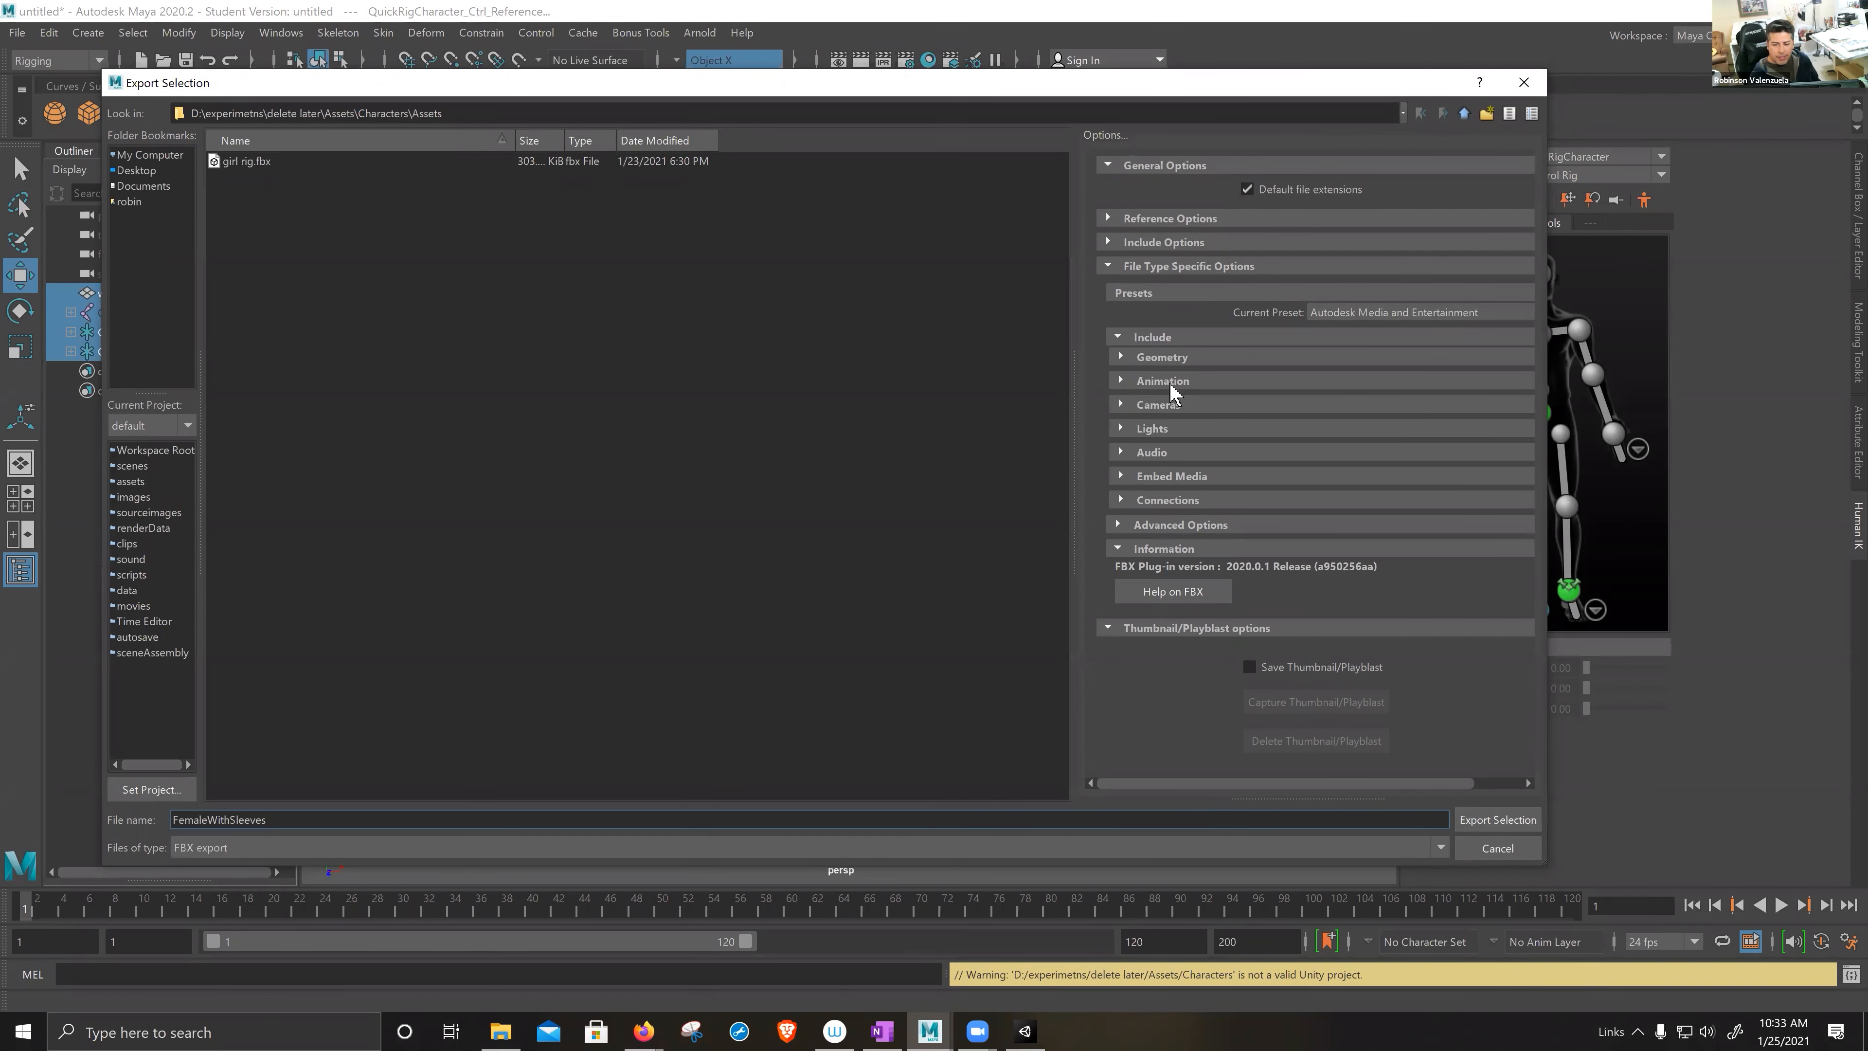
pyautogui.click(1119, 357)
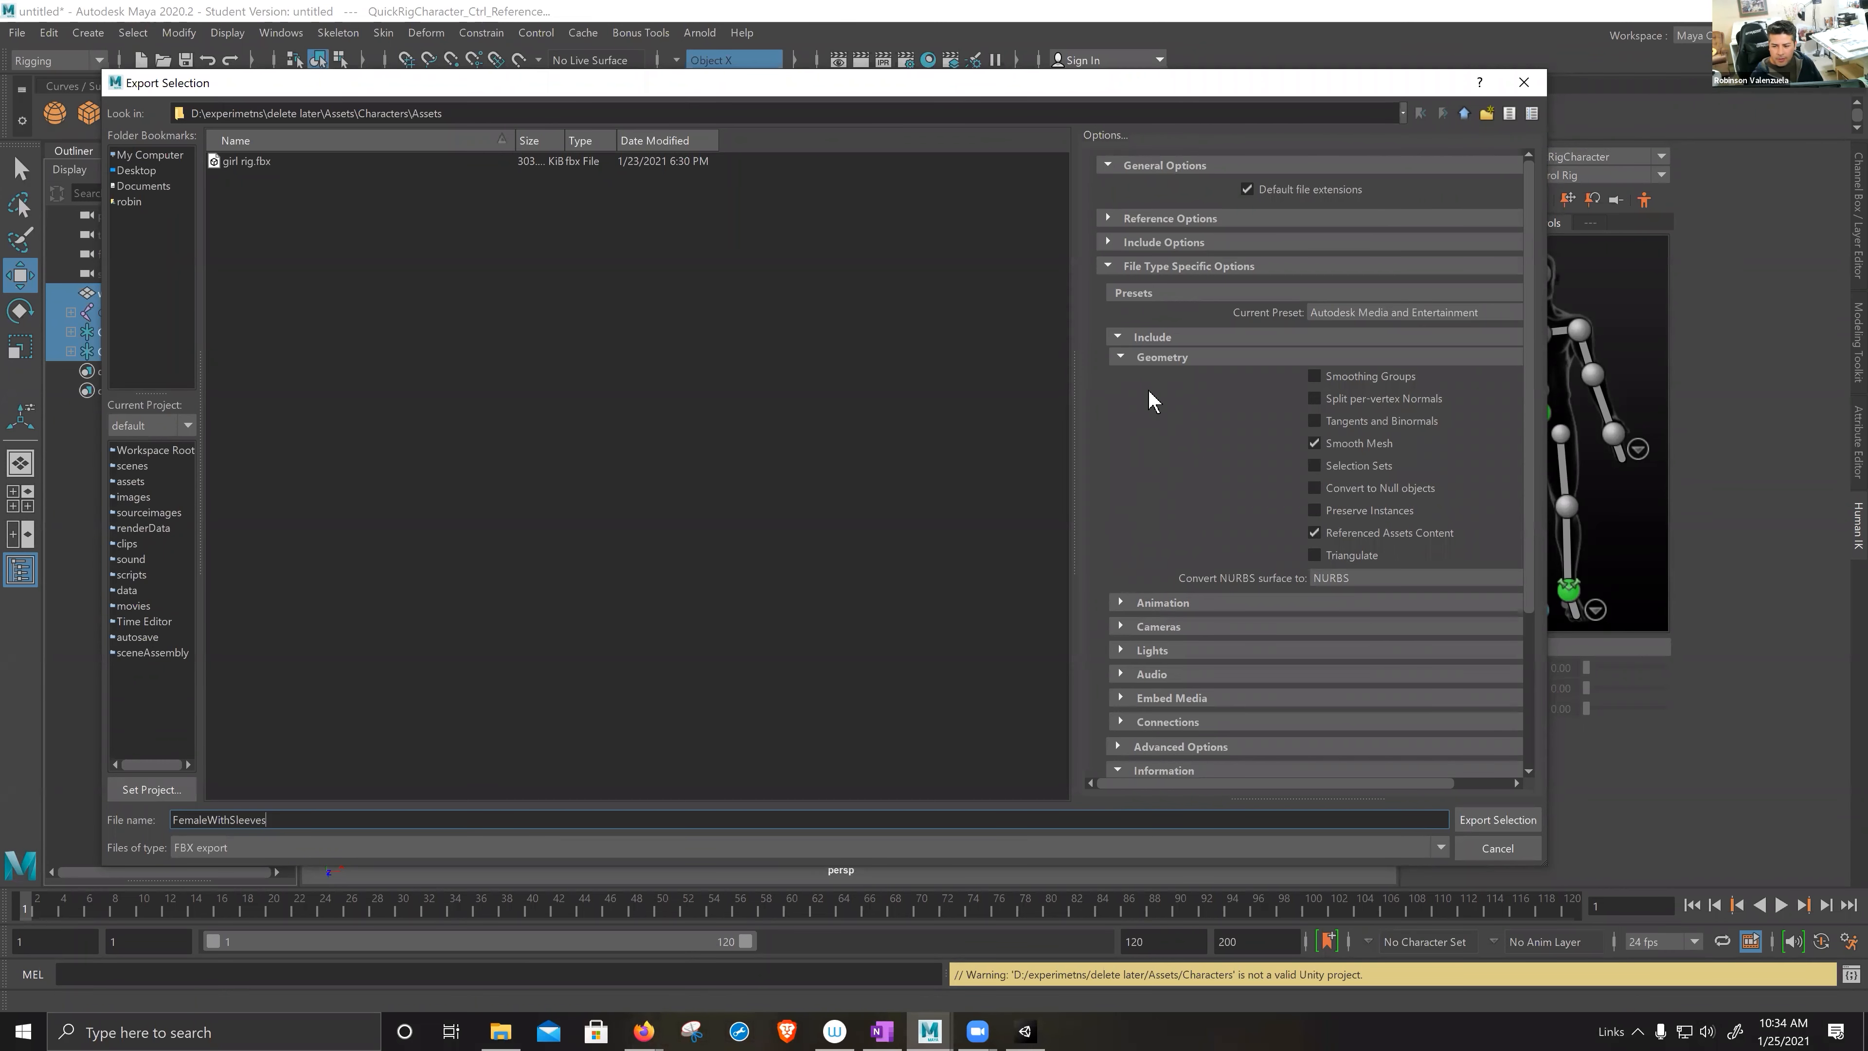
pyautogui.click(1119, 602)
pyautogui.scroll(-10, 1100, 516)
pyautogui.scroll(-1, 1140, 551)
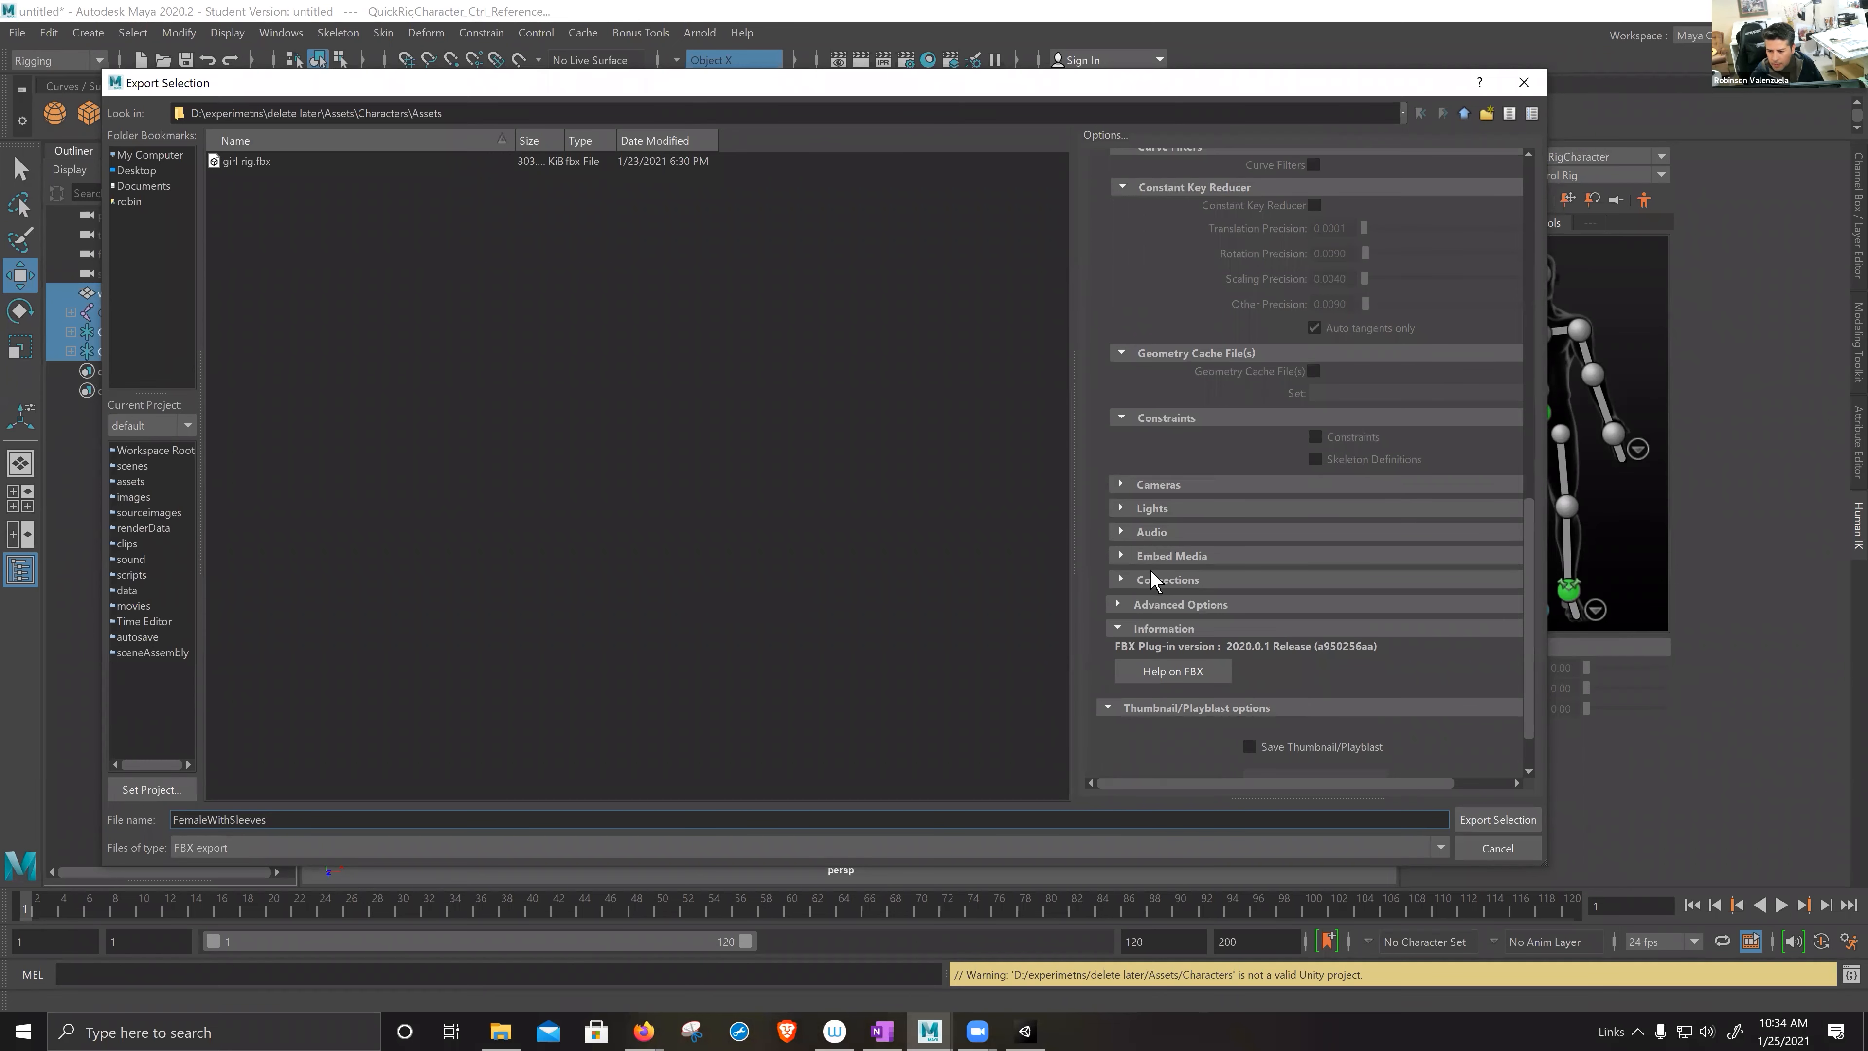
pyautogui.click(1119, 556)
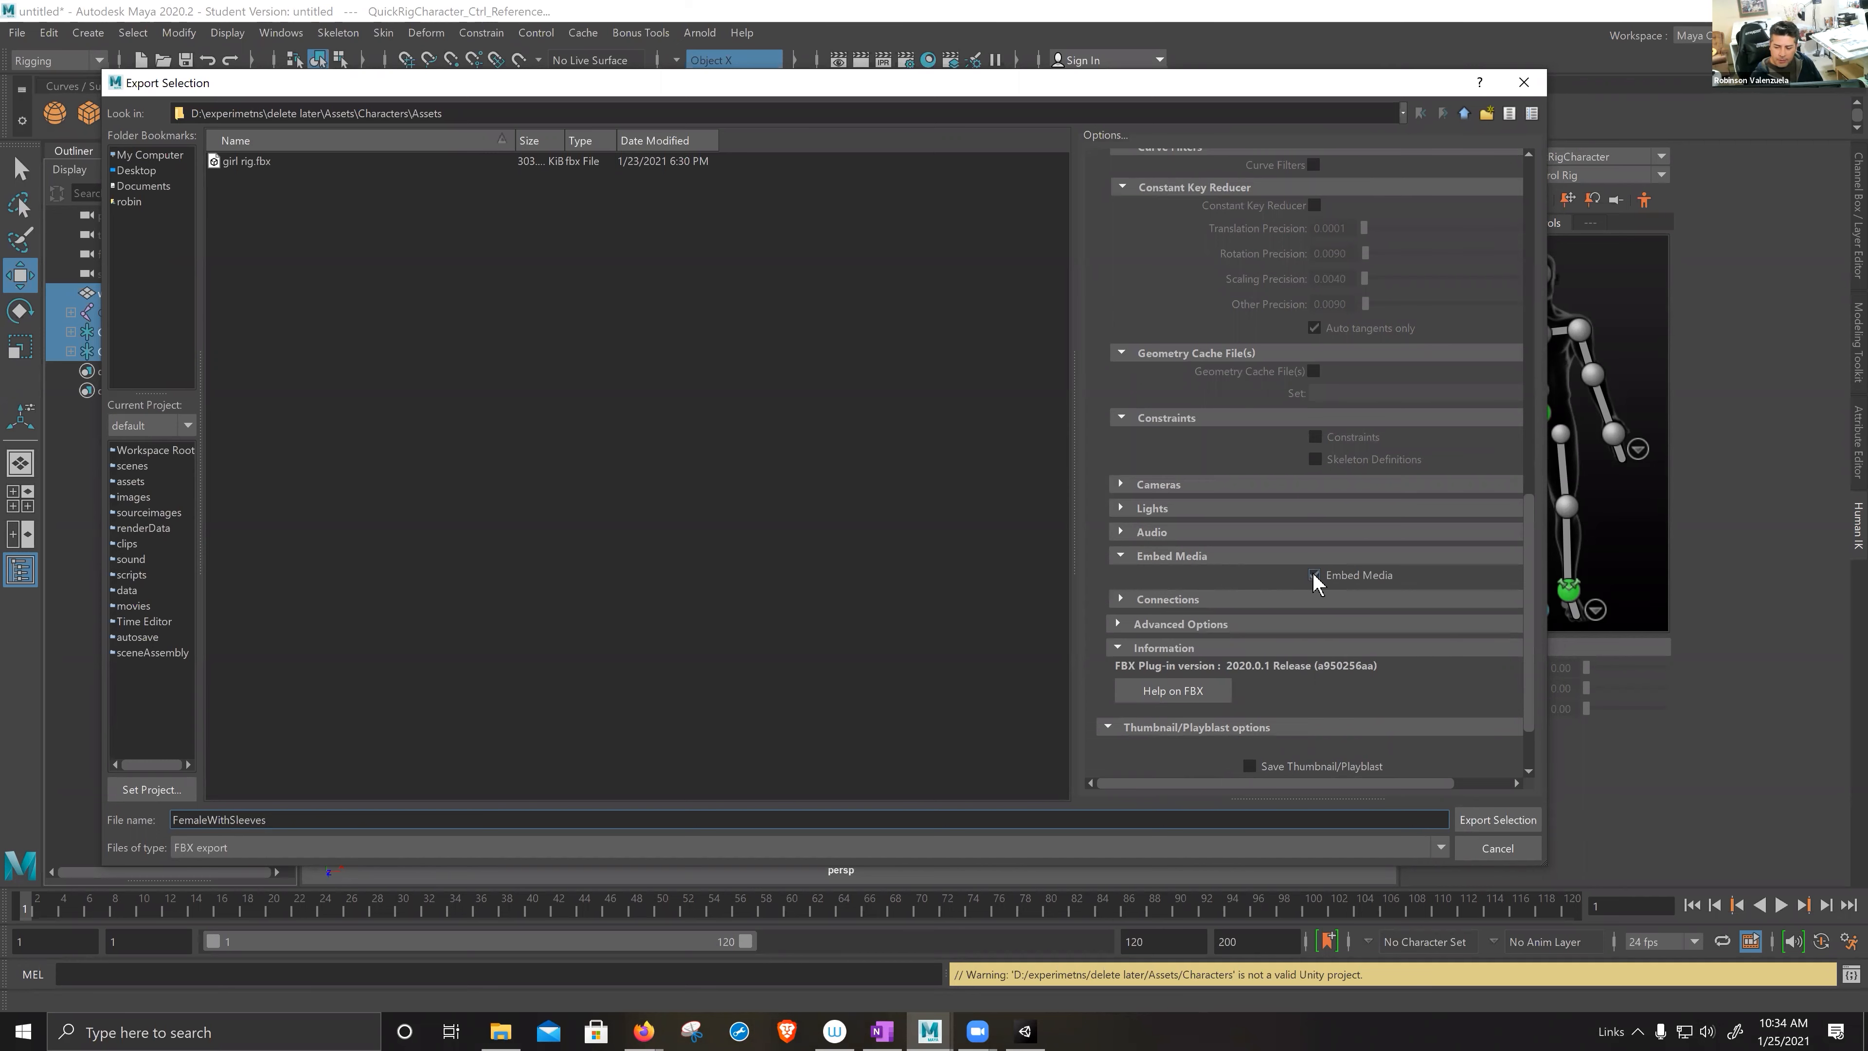
pyautogui.scroll(10, 1190, 560)
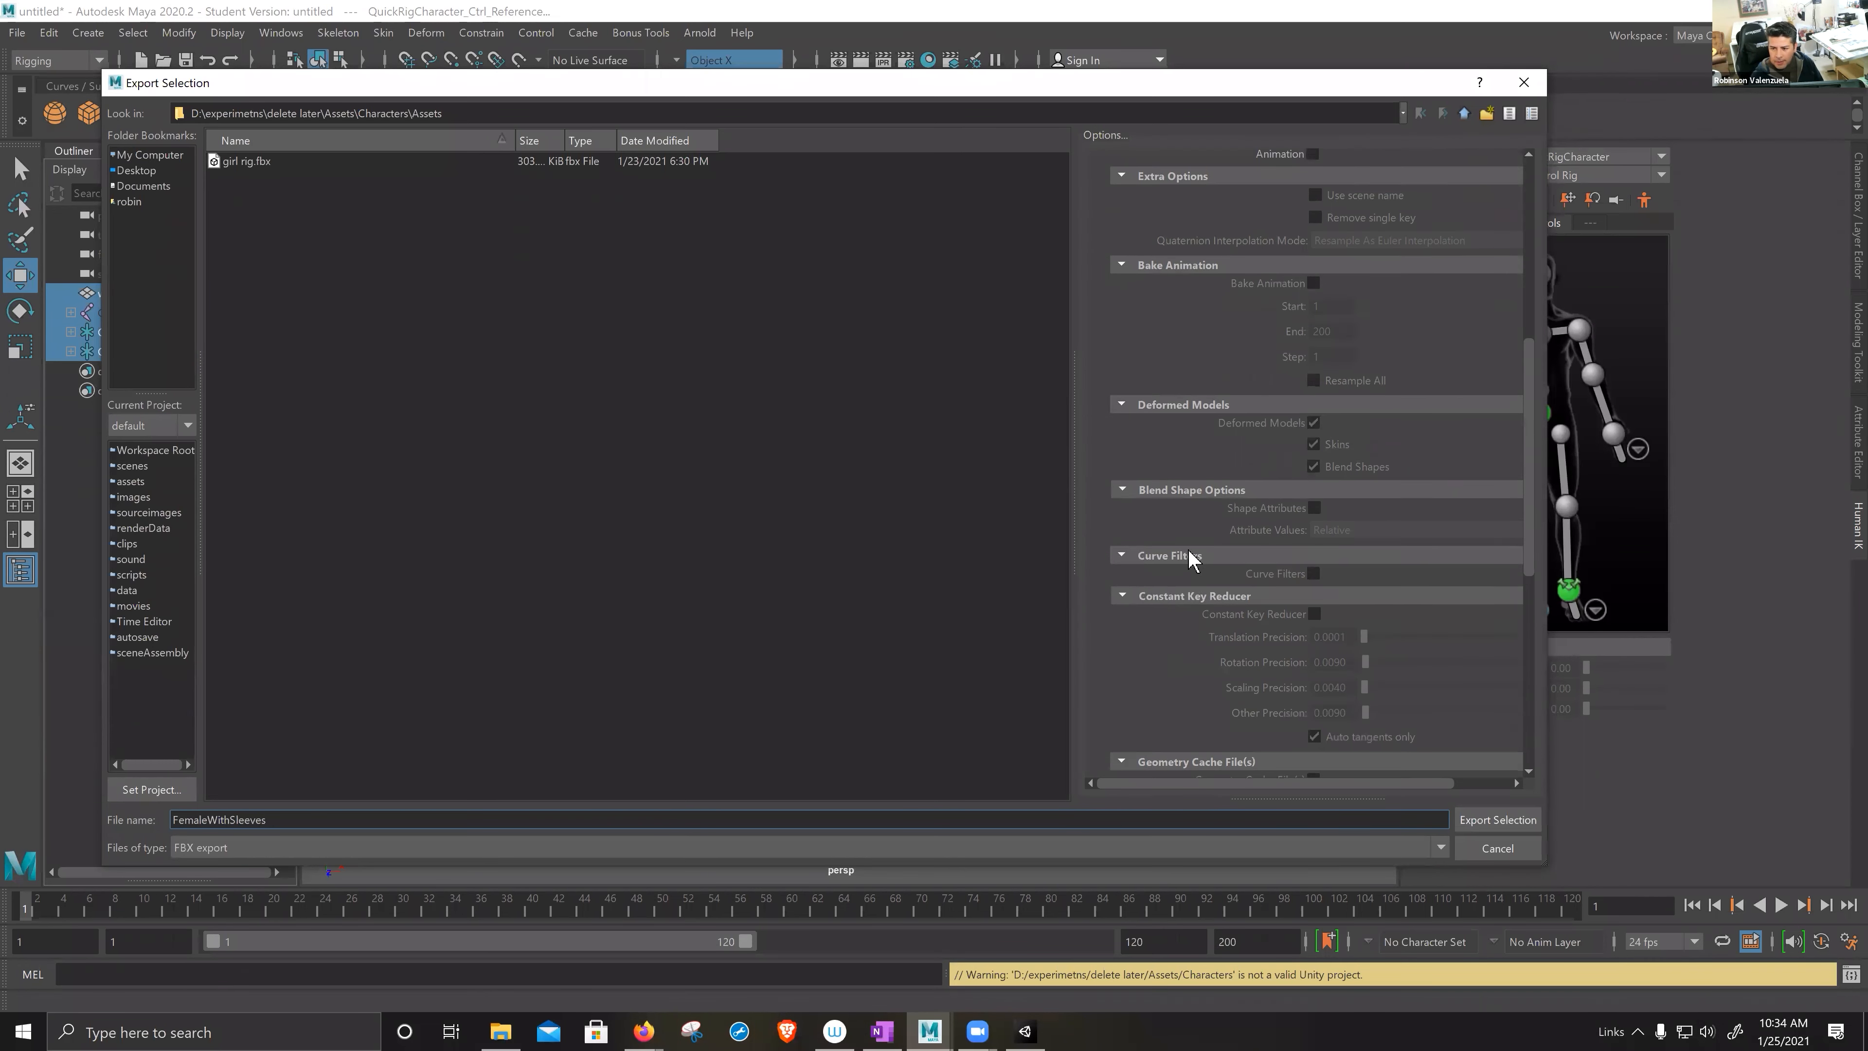
# - Enable Animation in the FBX options and export the selection as FemaleWithSleeves to the Characters\Assets folder
pyautogui.scroll(5, 1190, 560)
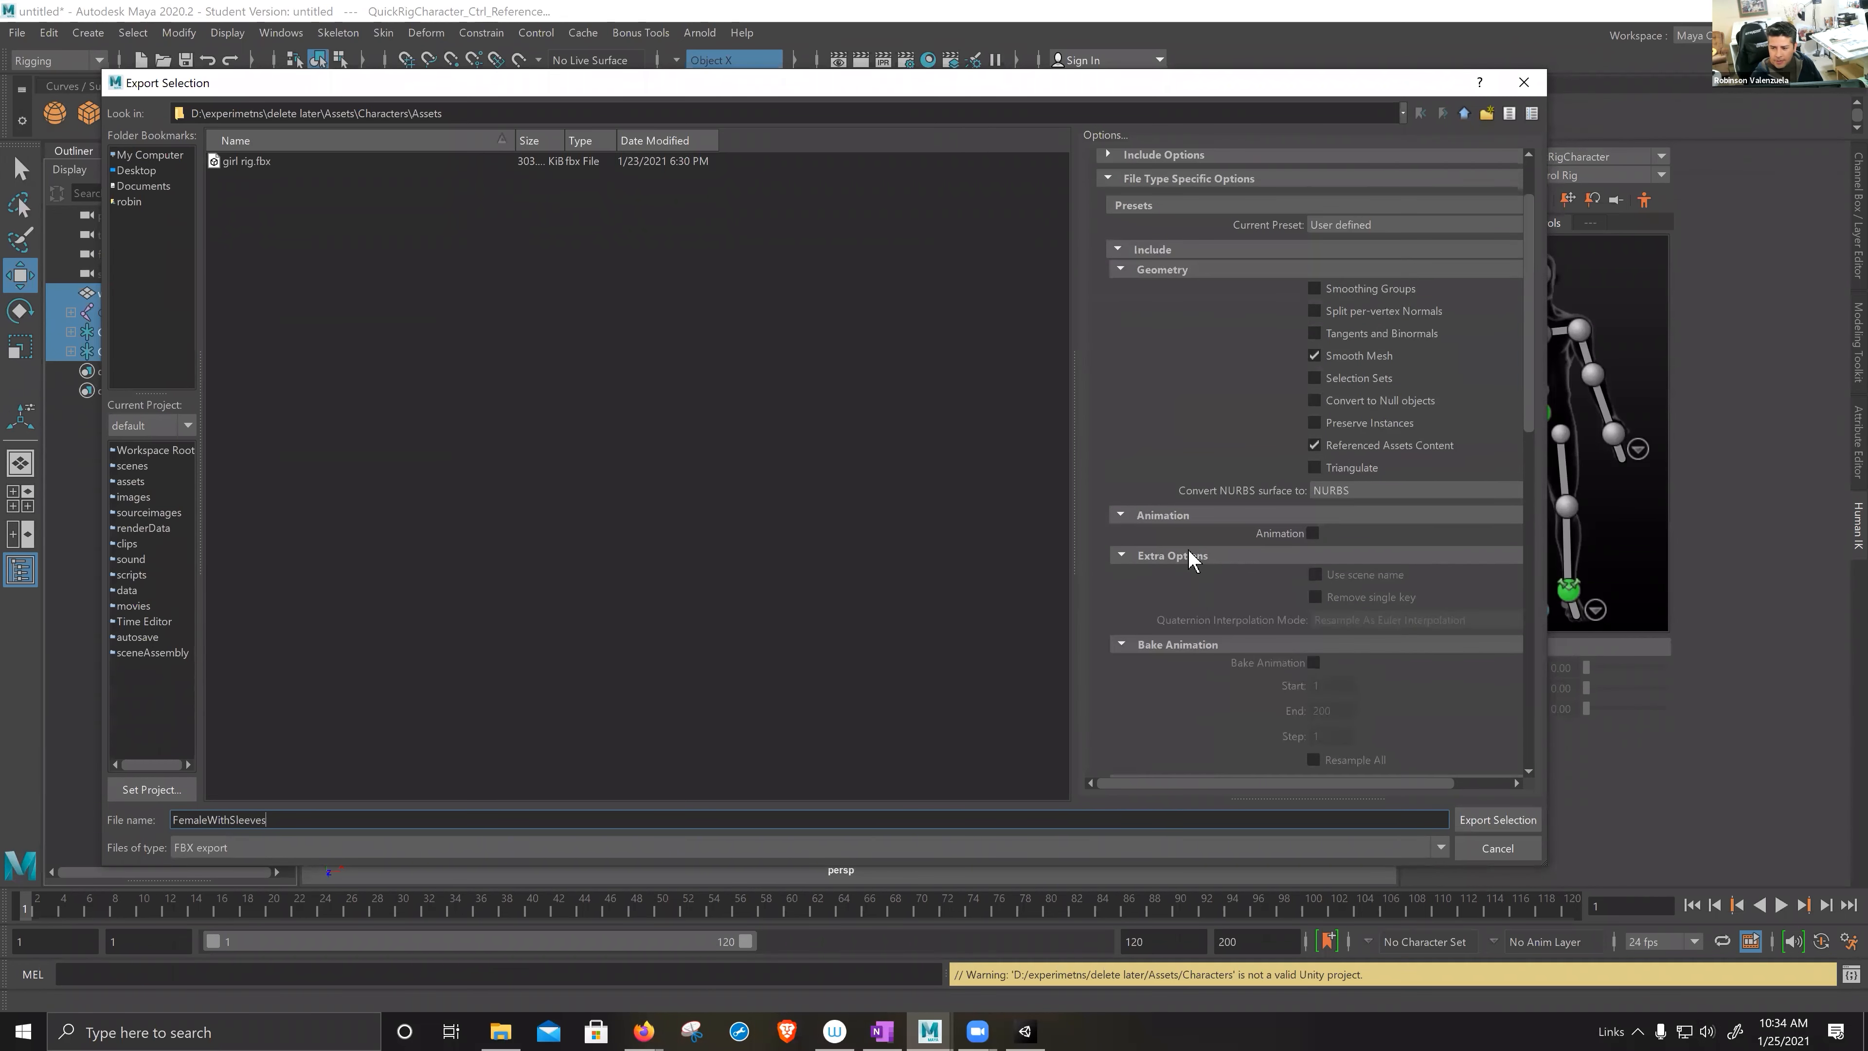
pyautogui.scroll(-5, 1190, 559)
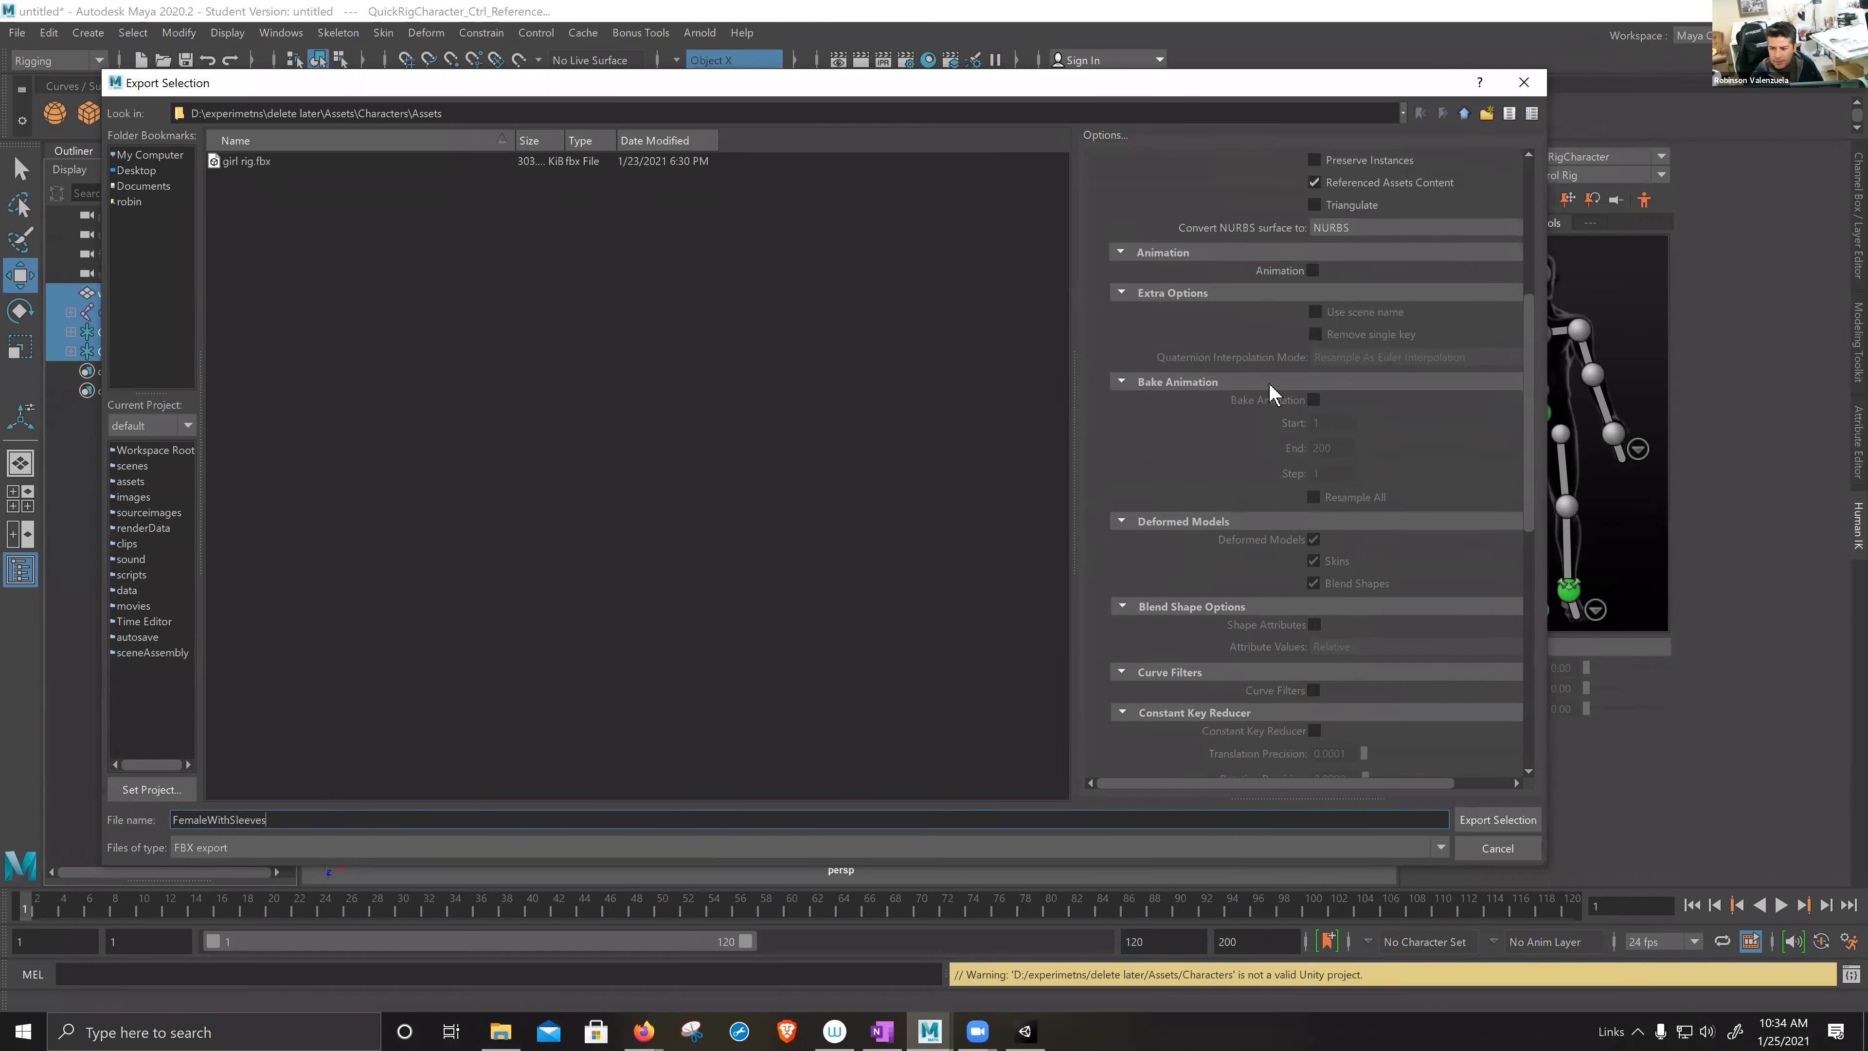
pyautogui.click(1314, 271)
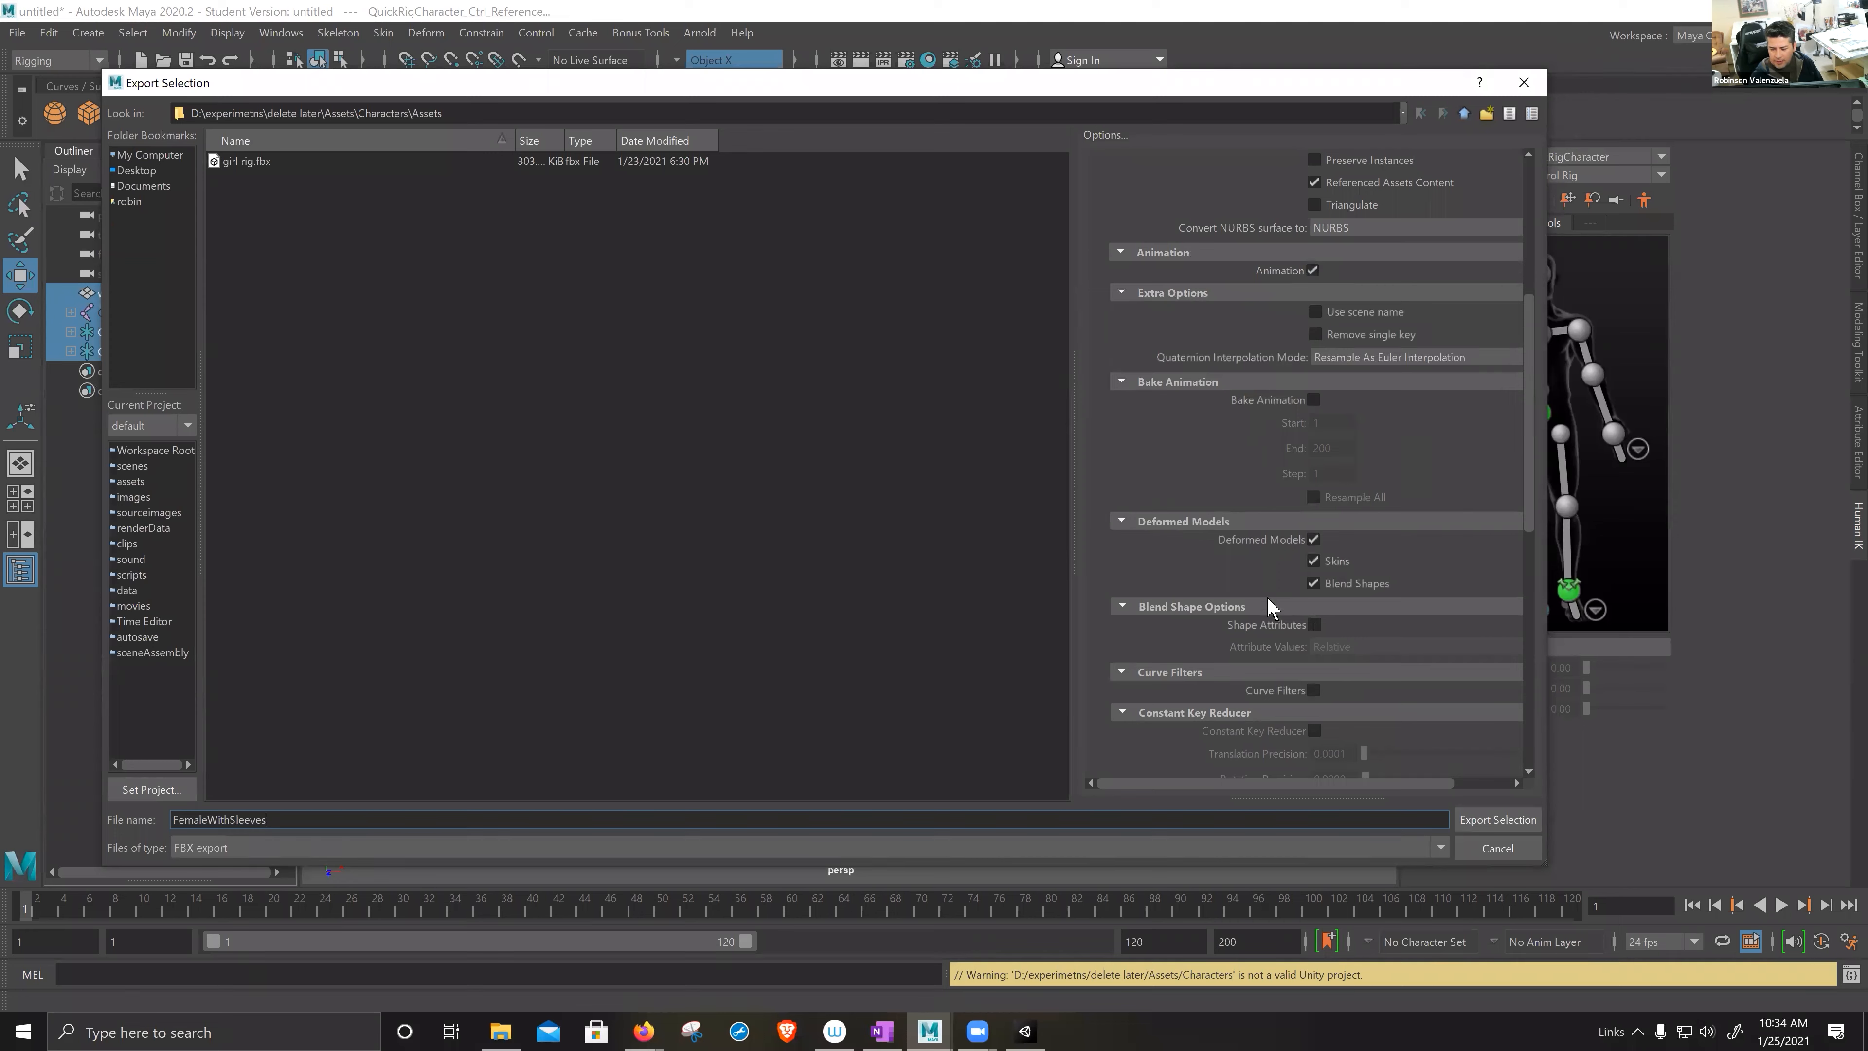
pyautogui.scroll(-5, 1265, 604)
pyautogui.scroll(-4, 1272, 608)
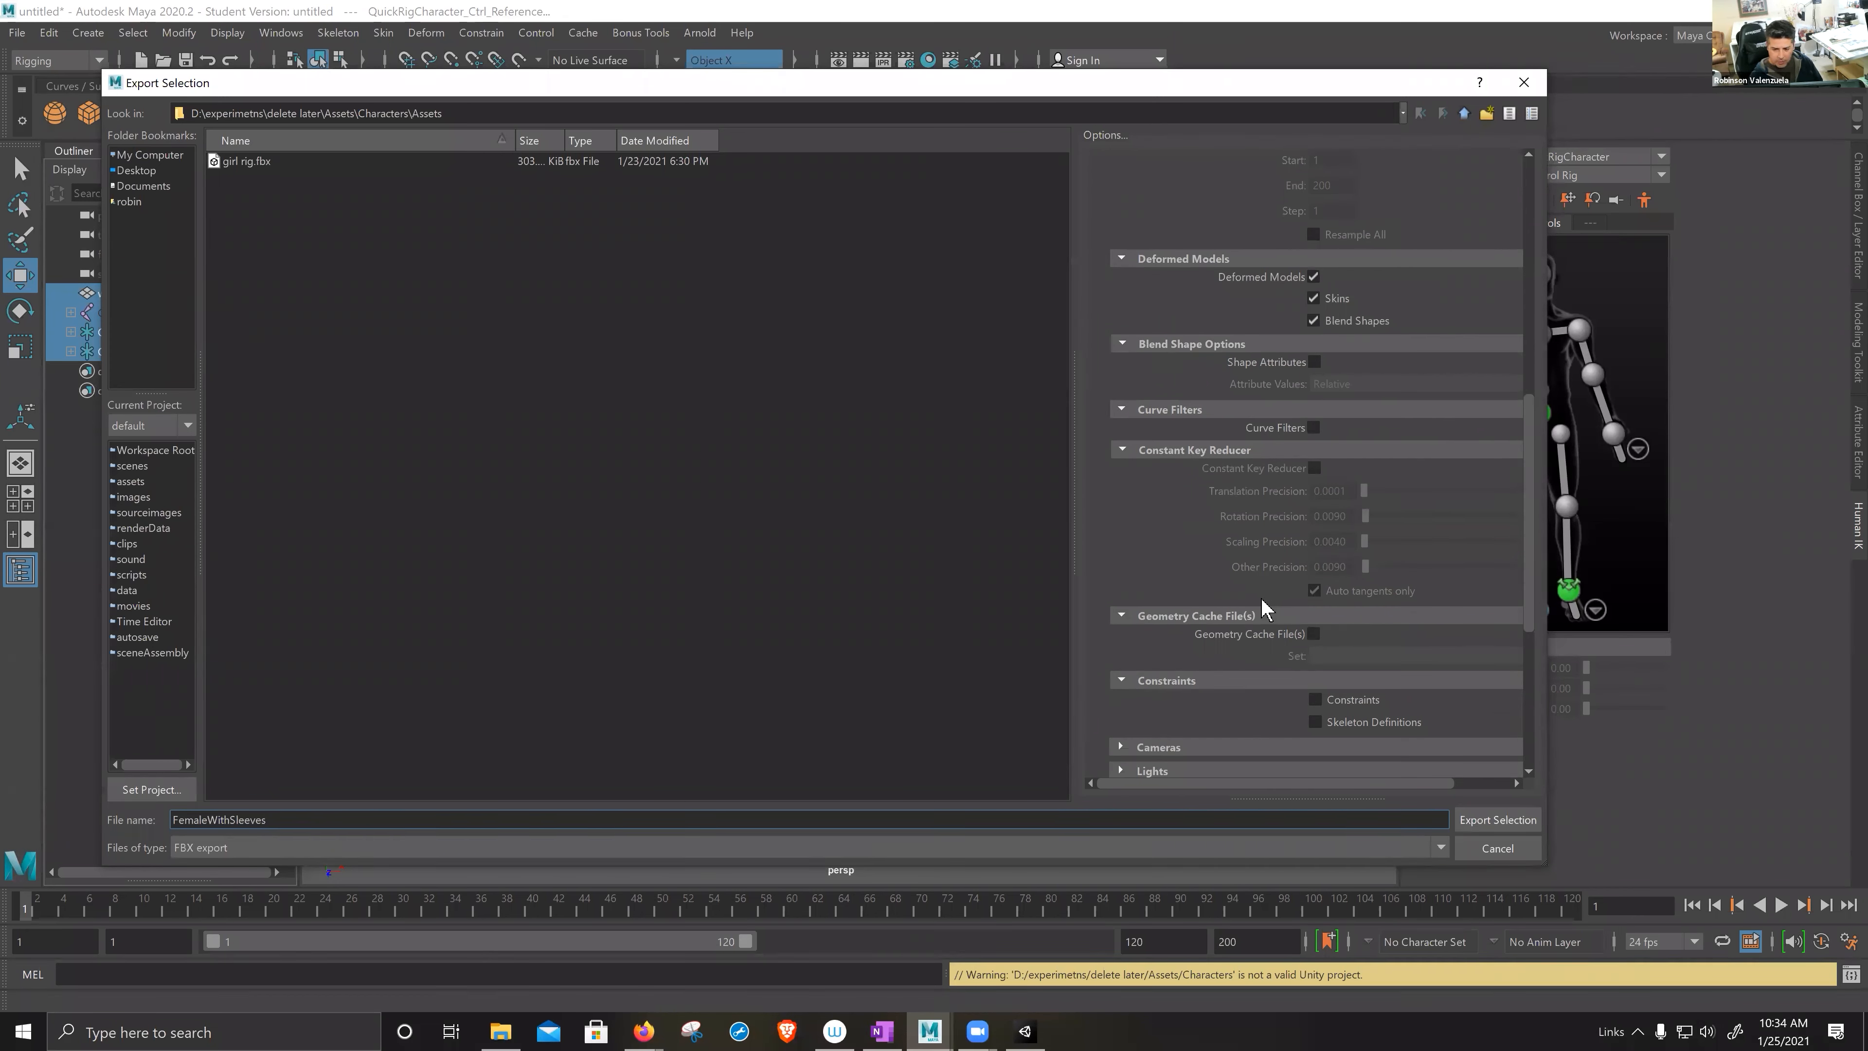
pyautogui.scroll(-2, 1262, 608)
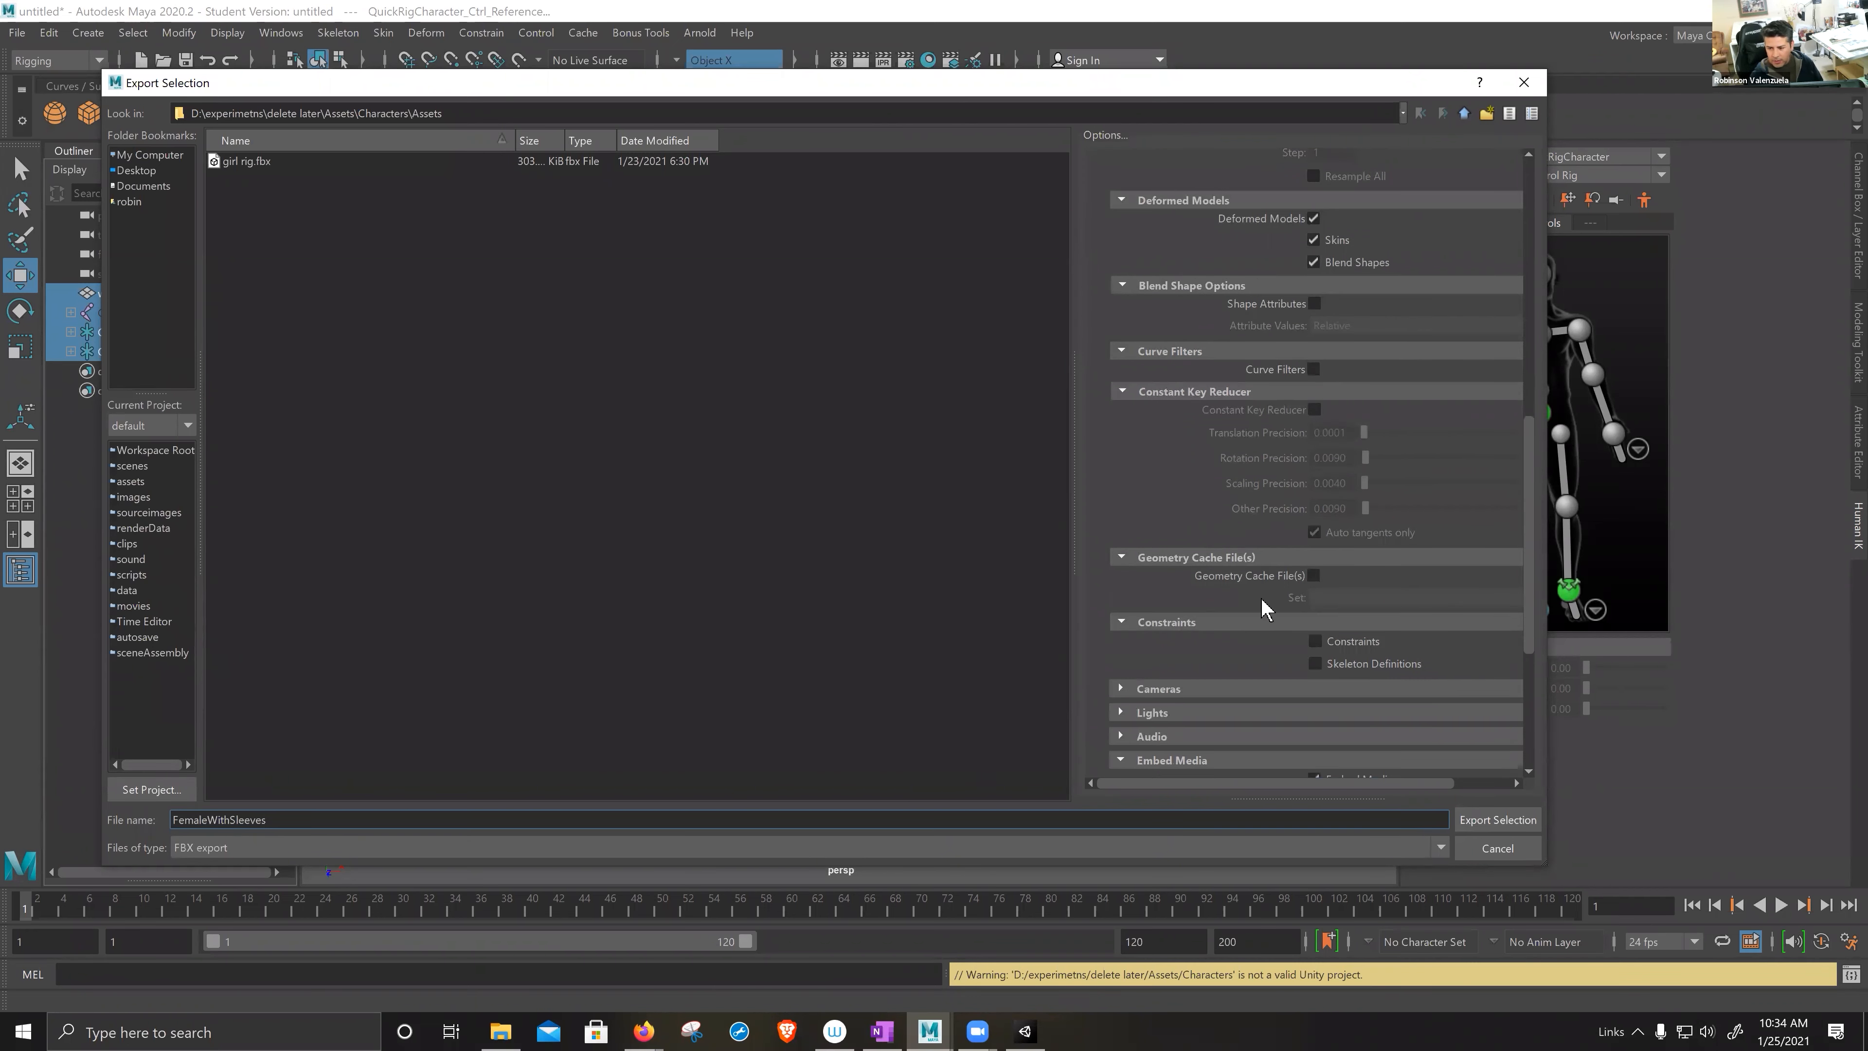
pyautogui.scroll(-8, 1250, 448)
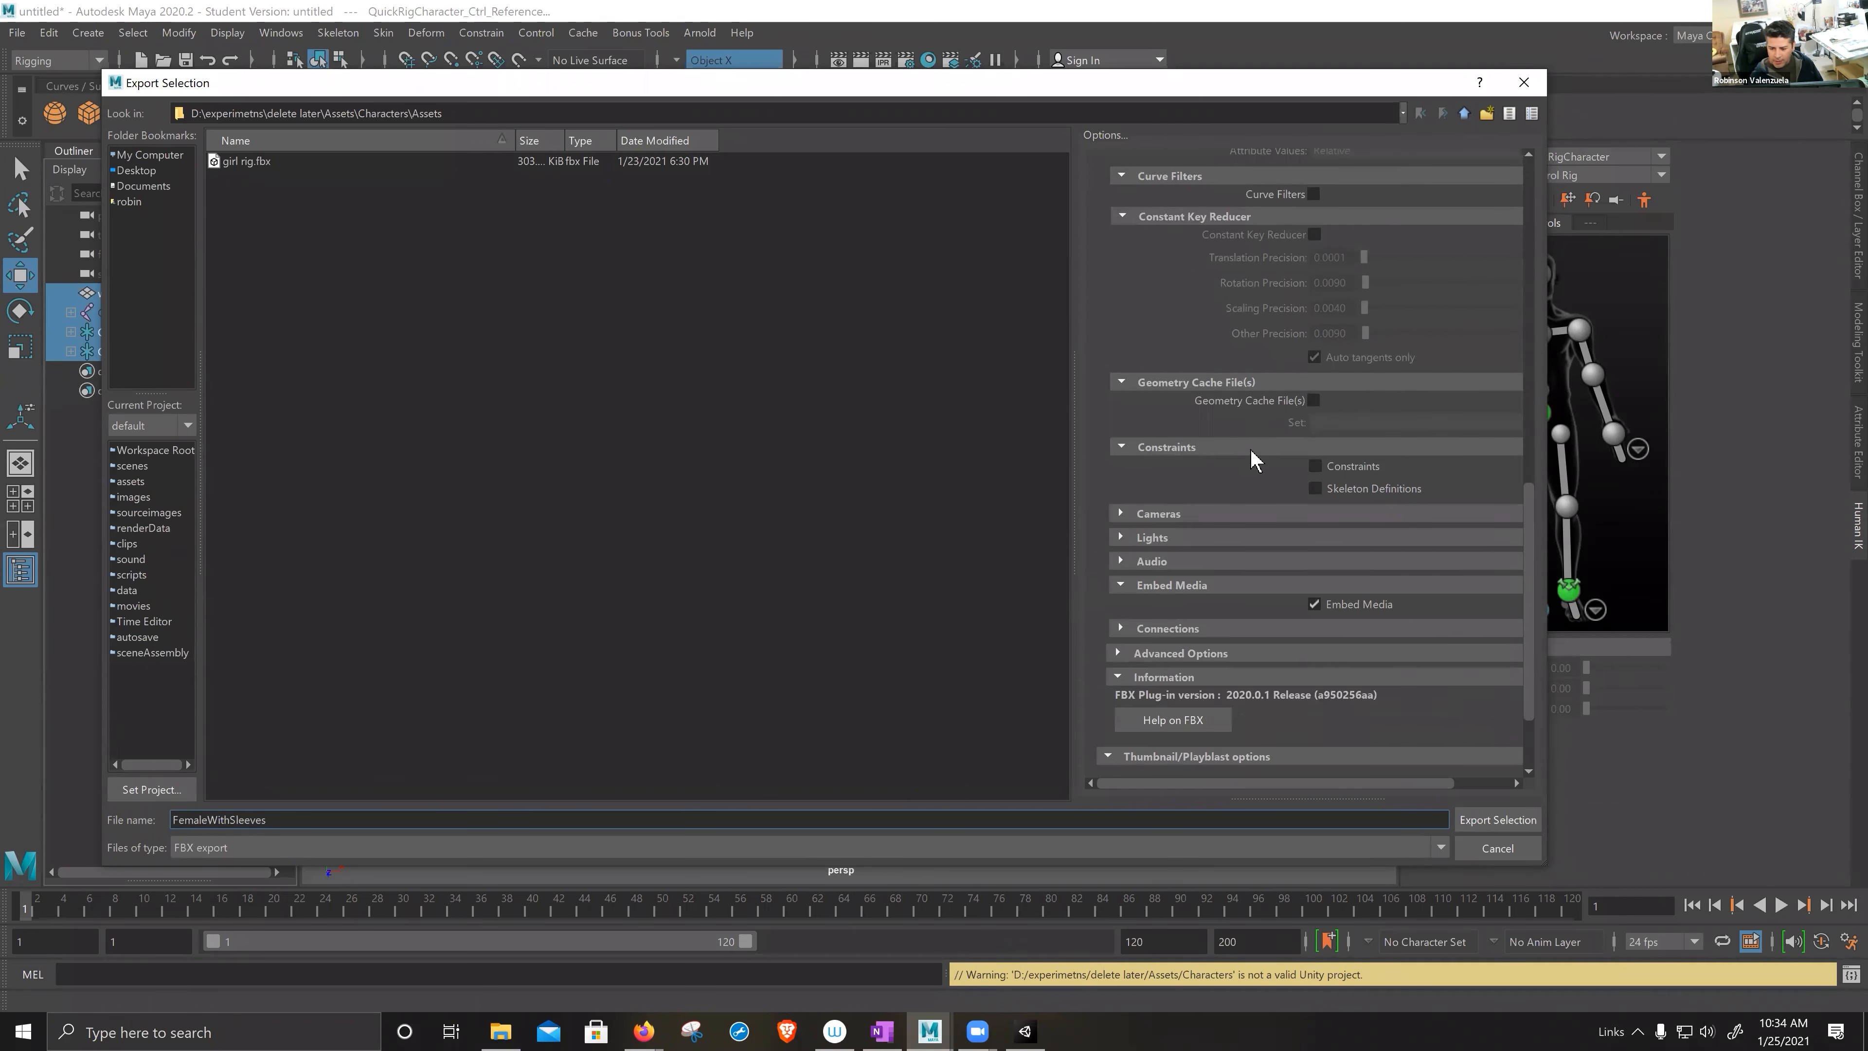
pyautogui.scroll(-4, 1250, 448)
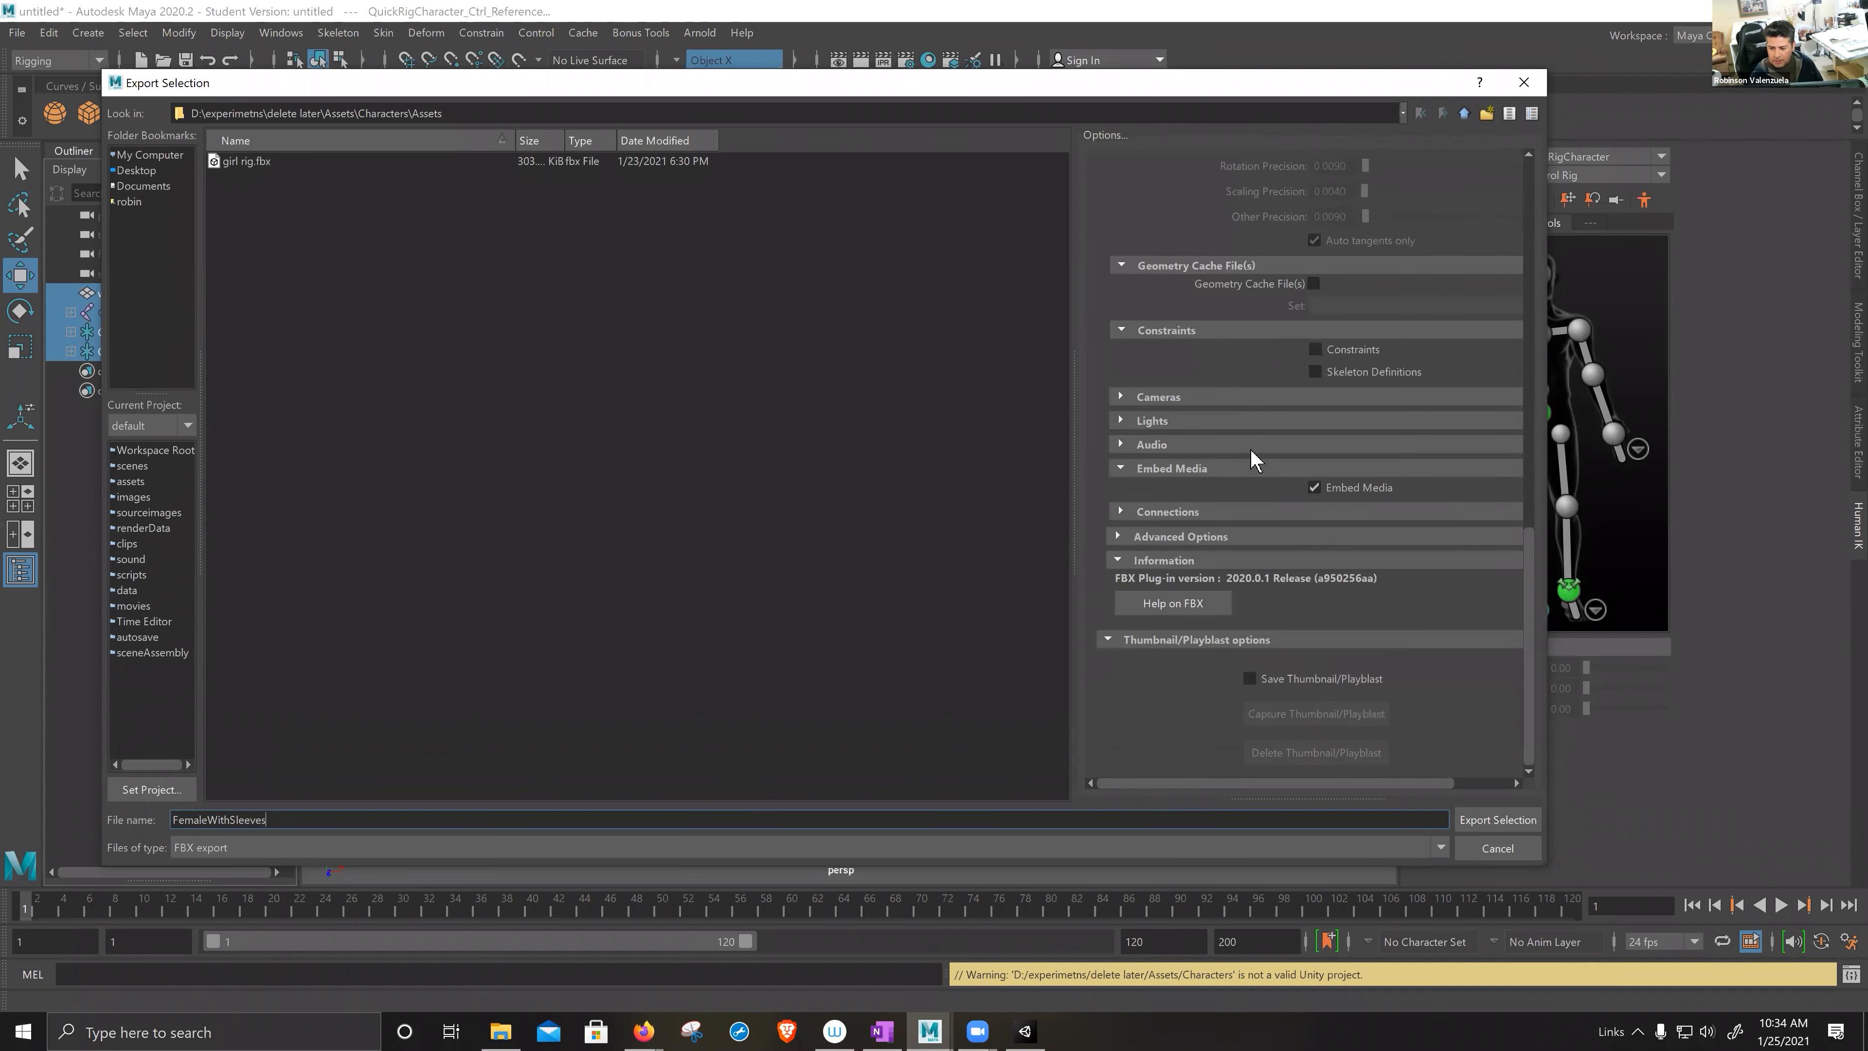
pyautogui.click(1508, 818)
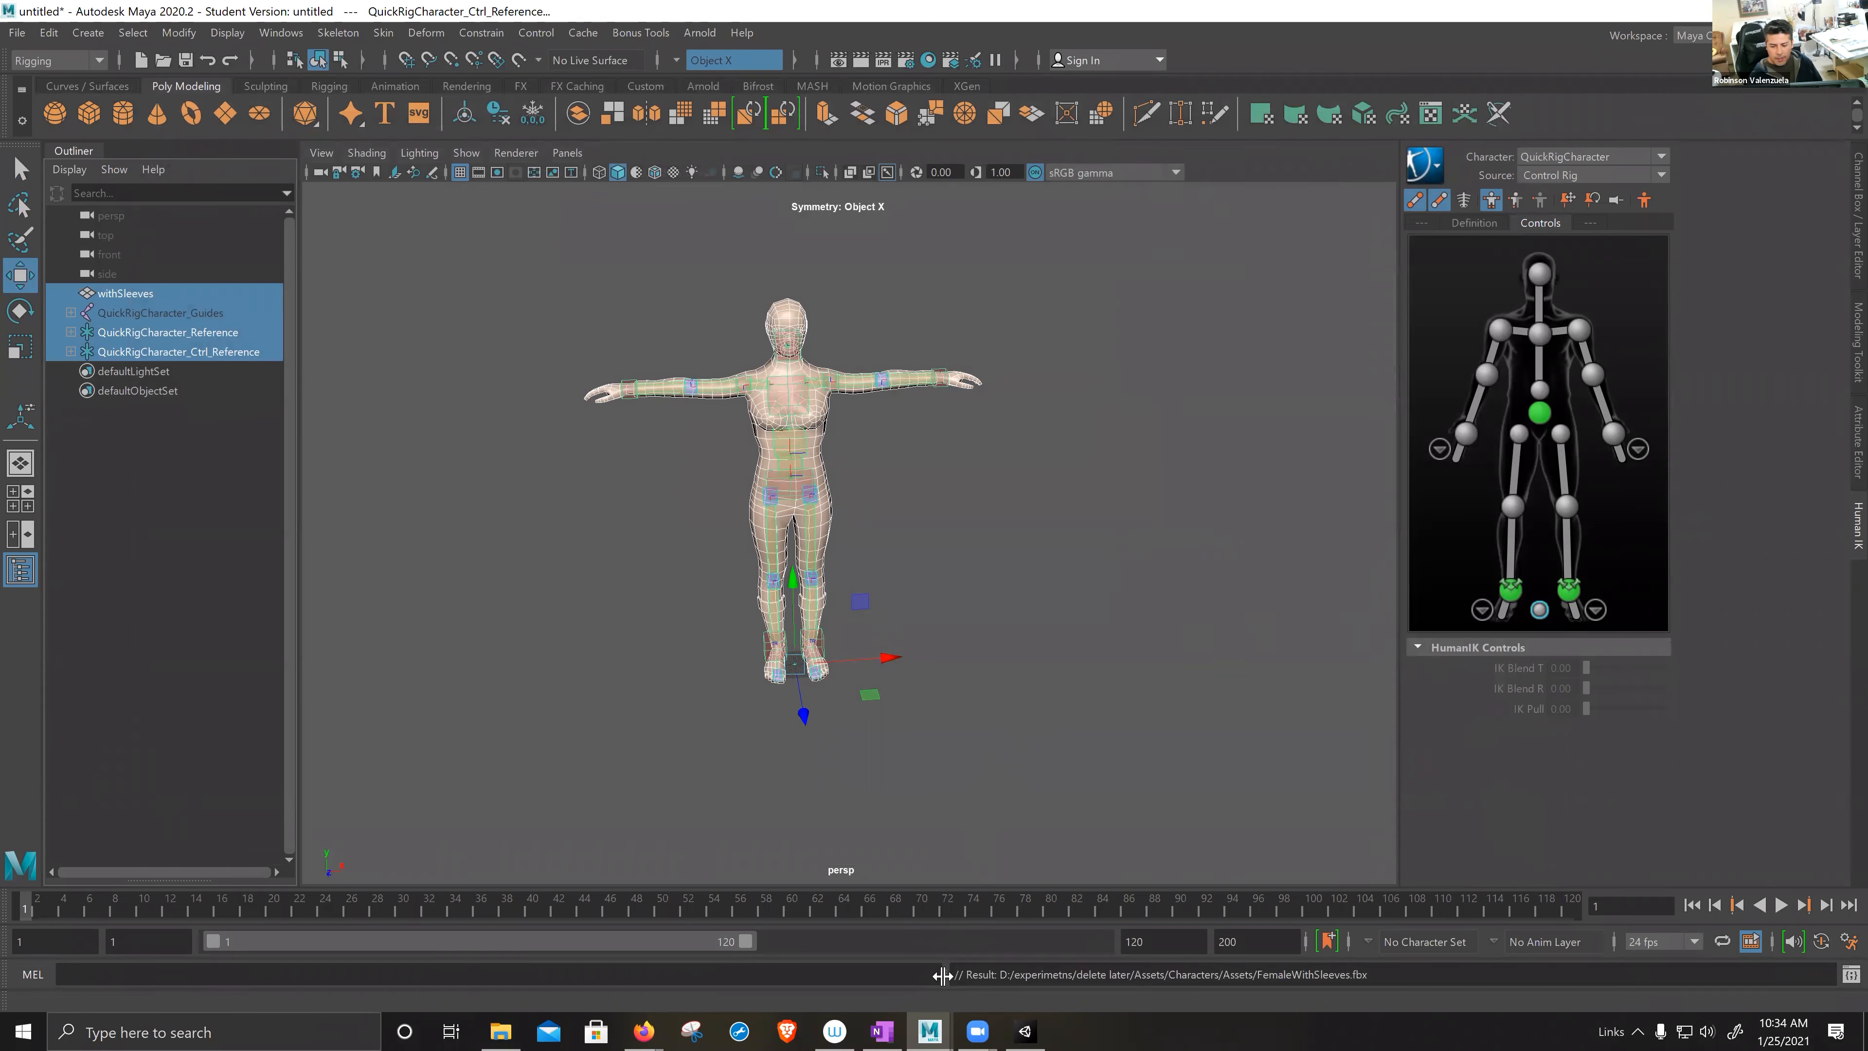
# - Switch to the Unity project and select the FemaleWithSleeves model in Assets/Characters/Assets
pyautogui.click(1029, 1033)
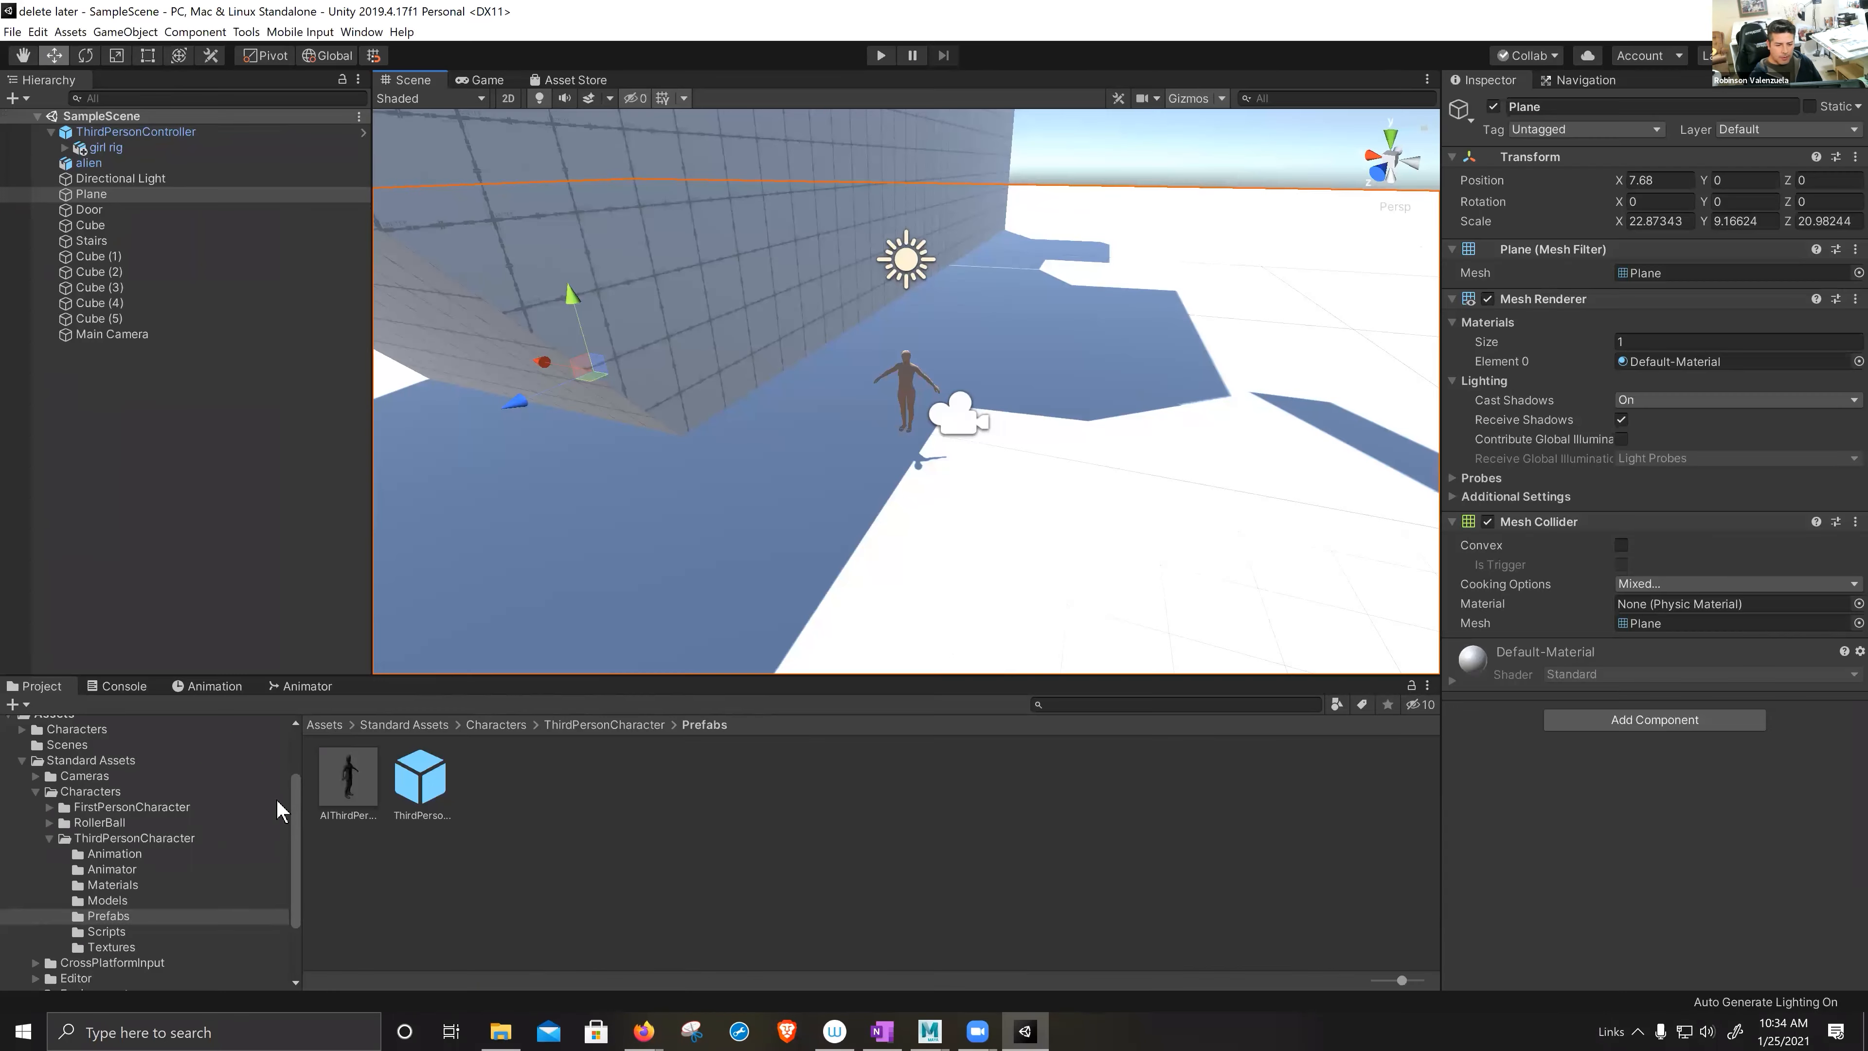
pyautogui.click(50, 839)
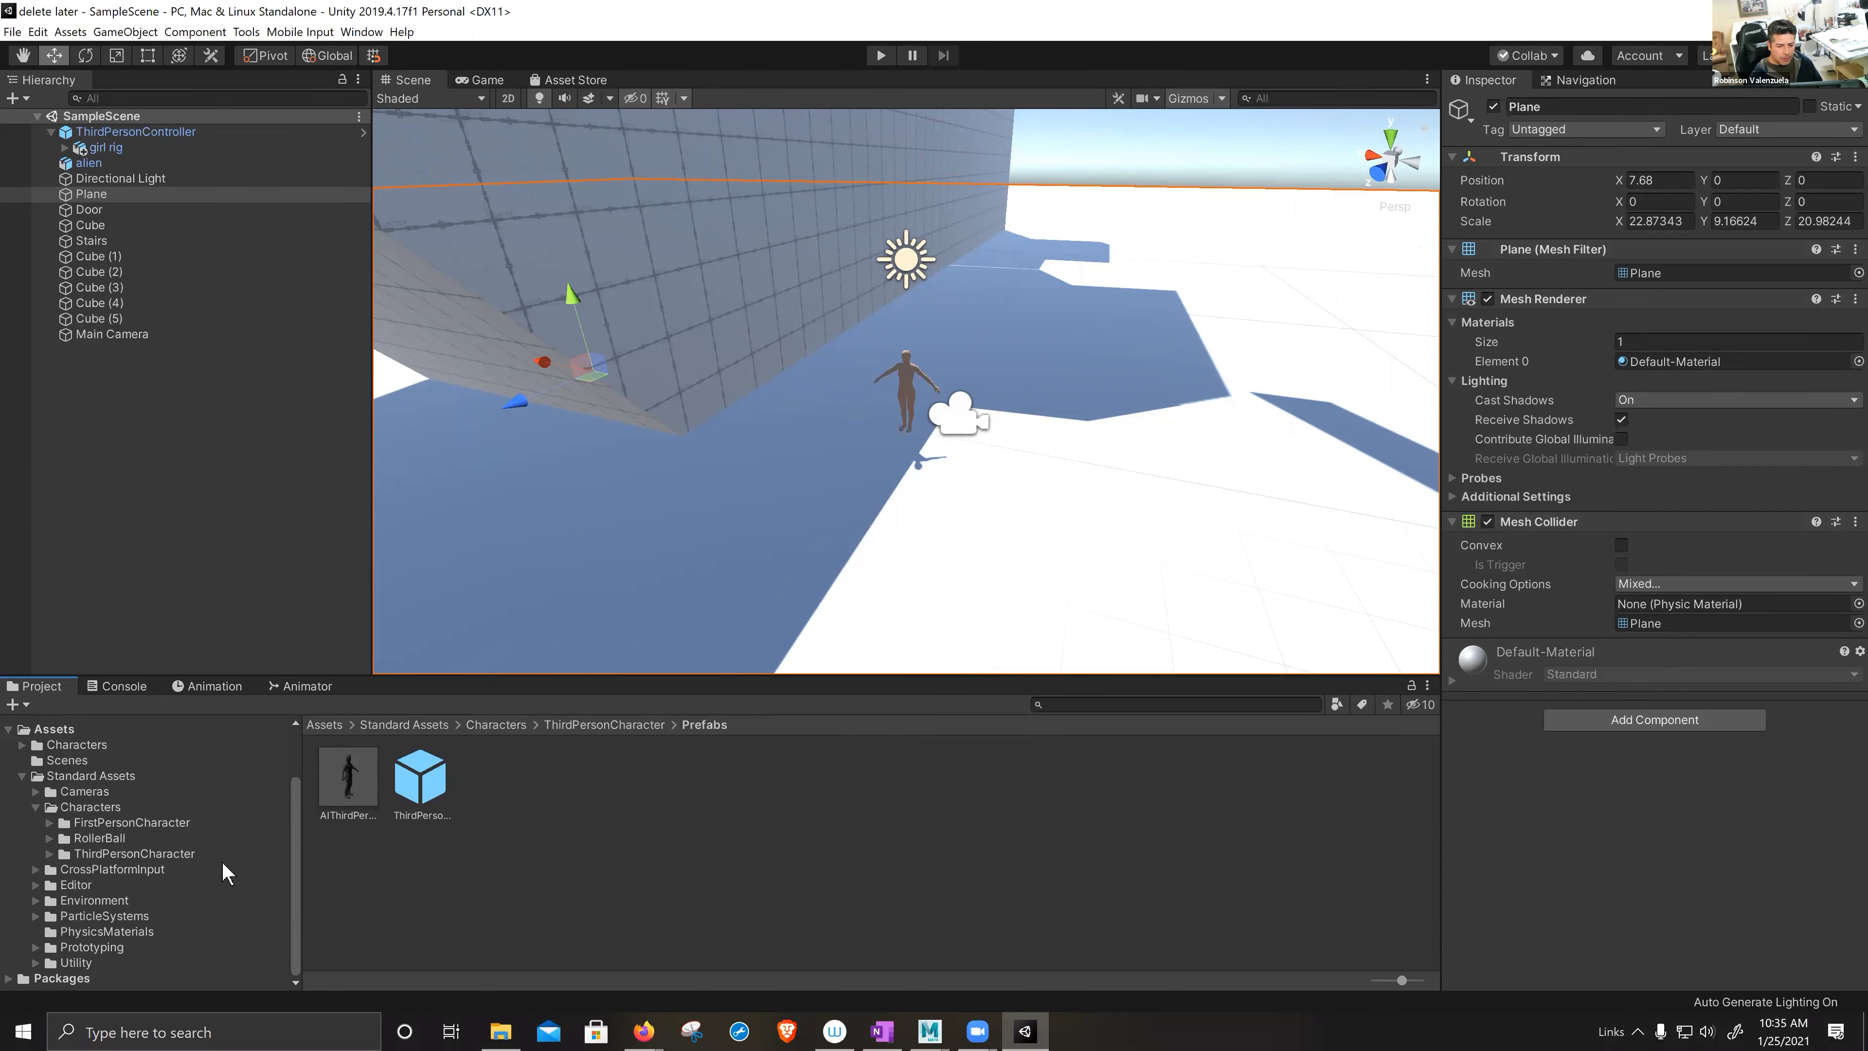
pyautogui.scroll(3, 295, 875)
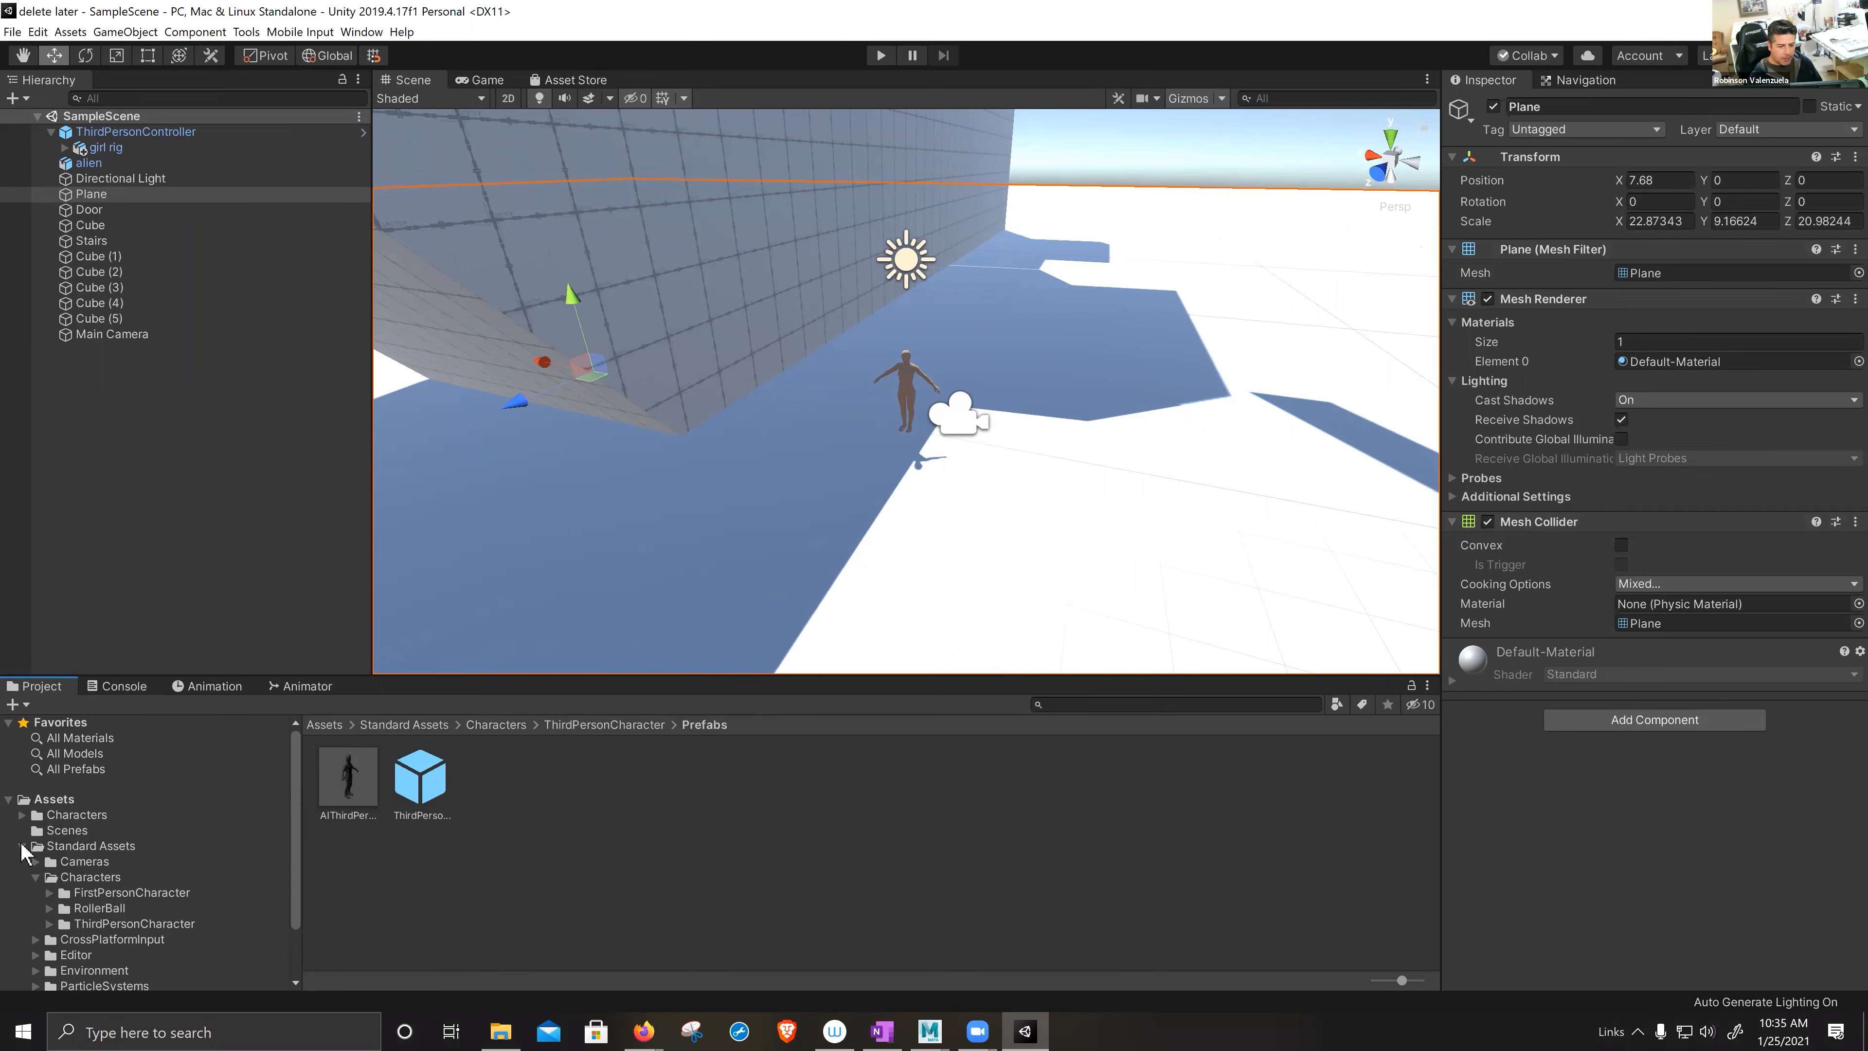
pyautogui.click(22, 846)
pyautogui.click(77, 815)
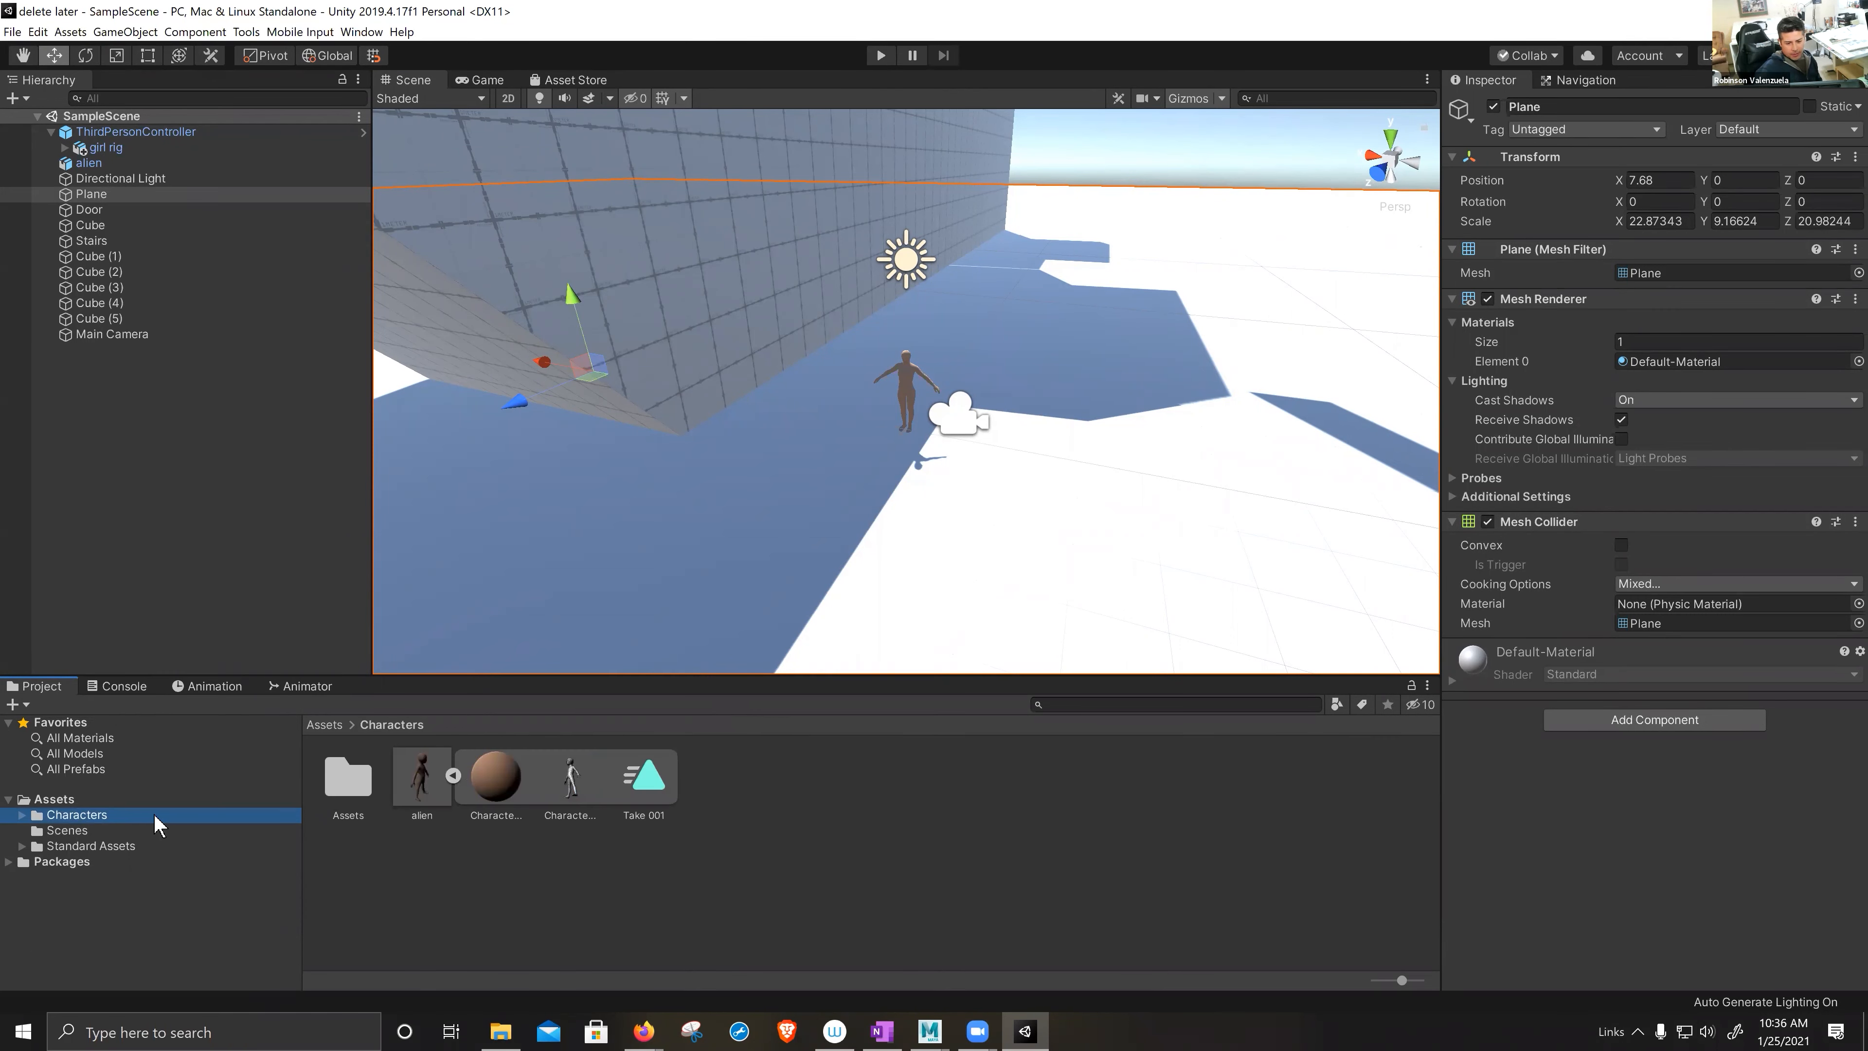
pyautogui.click(71, 800)
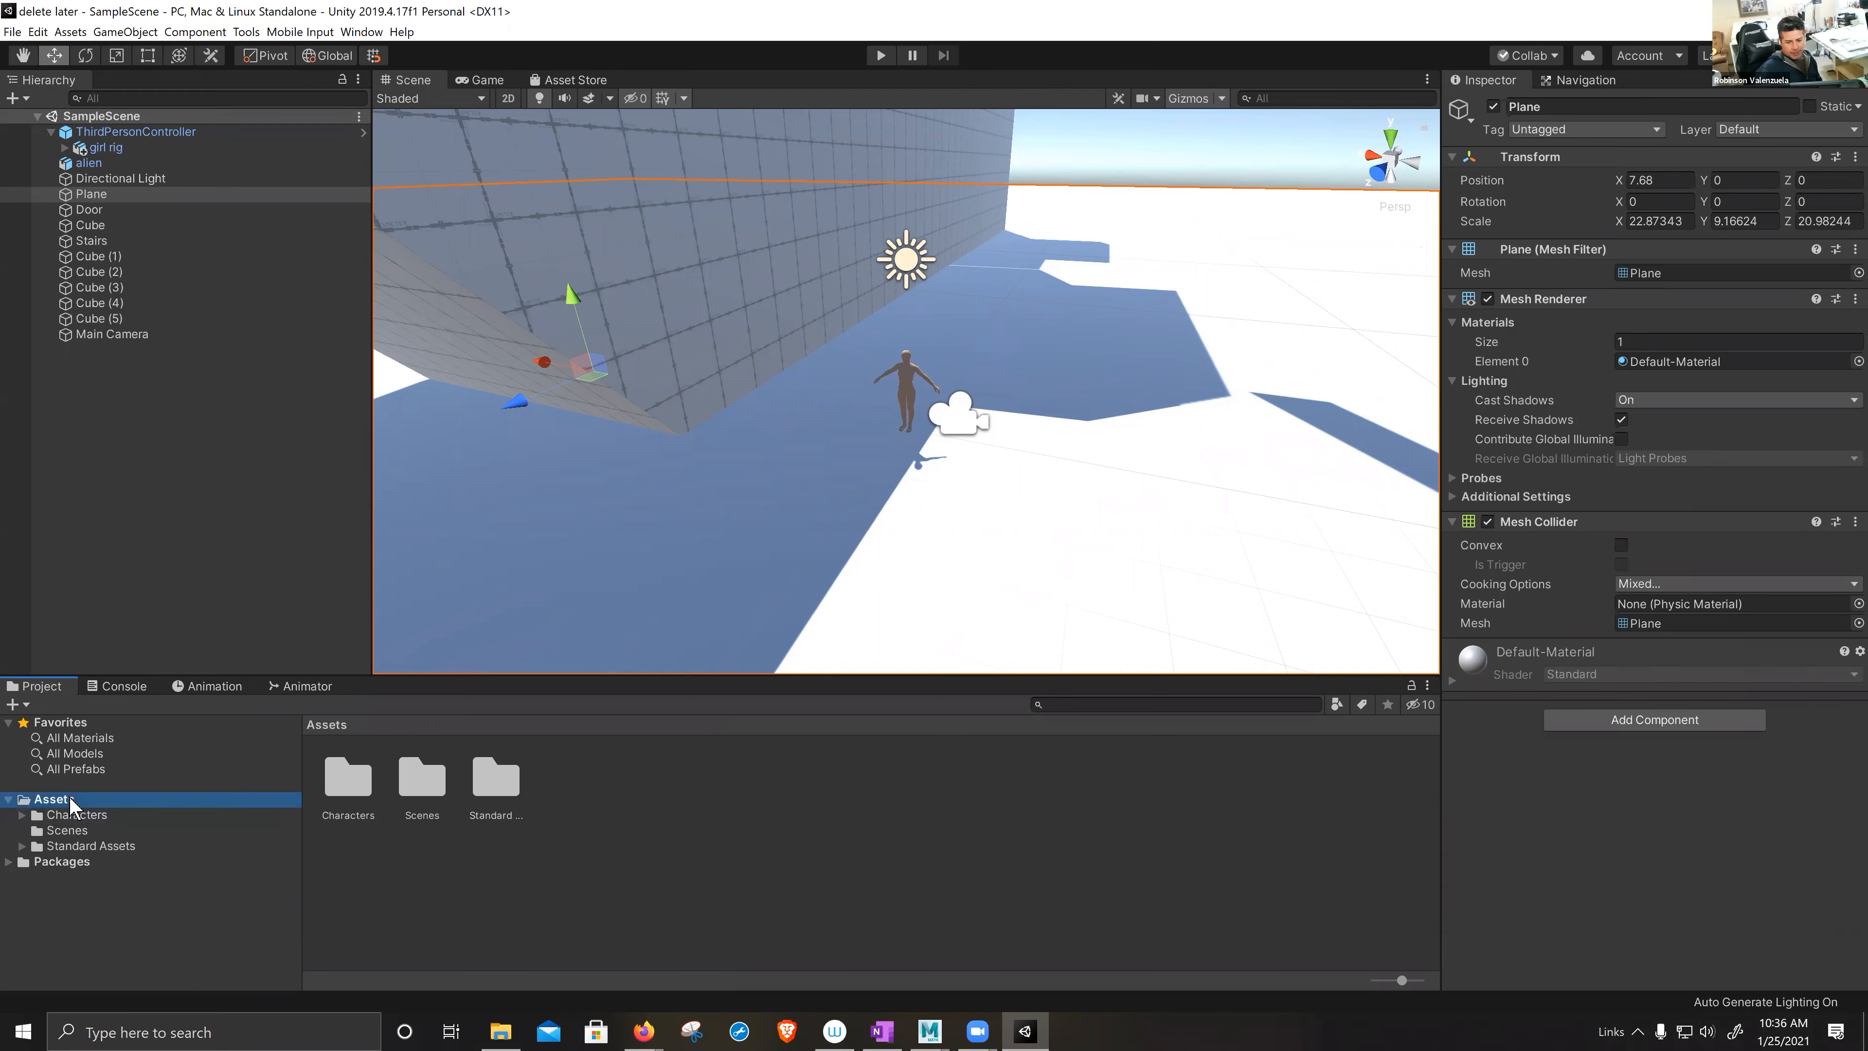
pyautogui.click(76, 814)
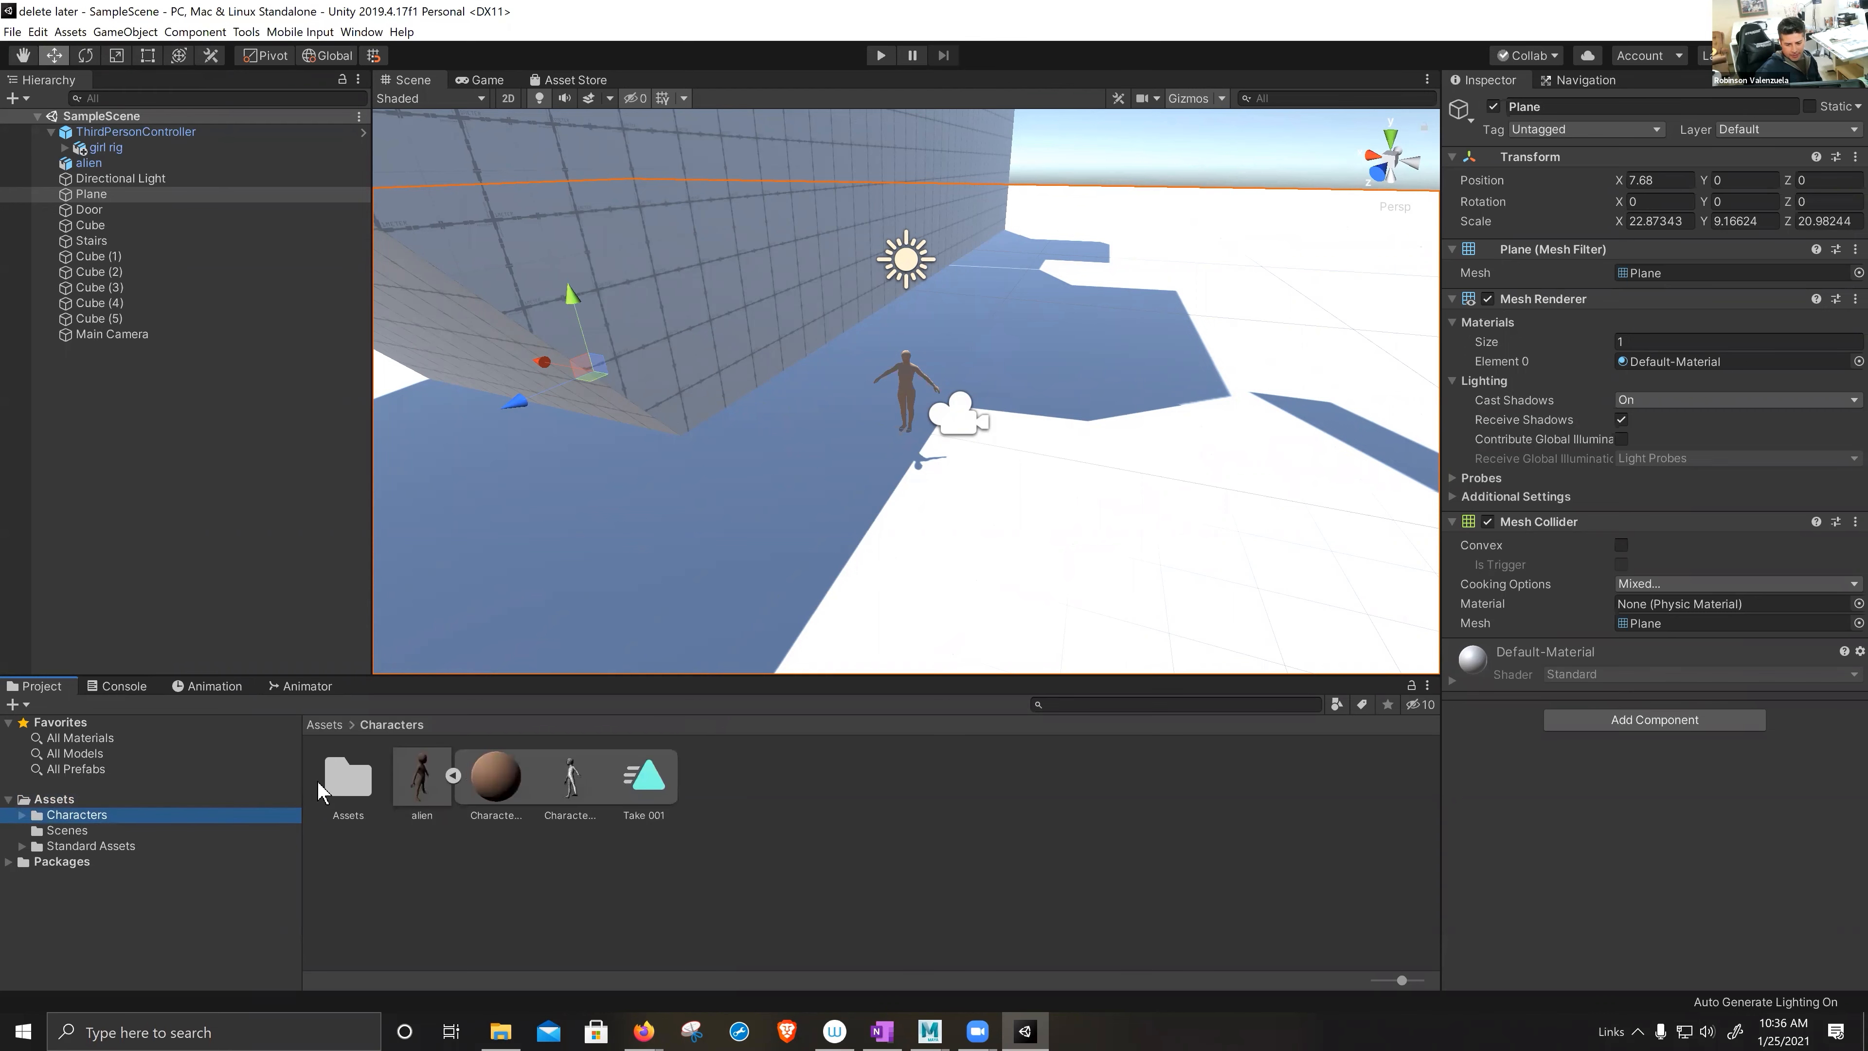
pyautogui.click(332, 784)
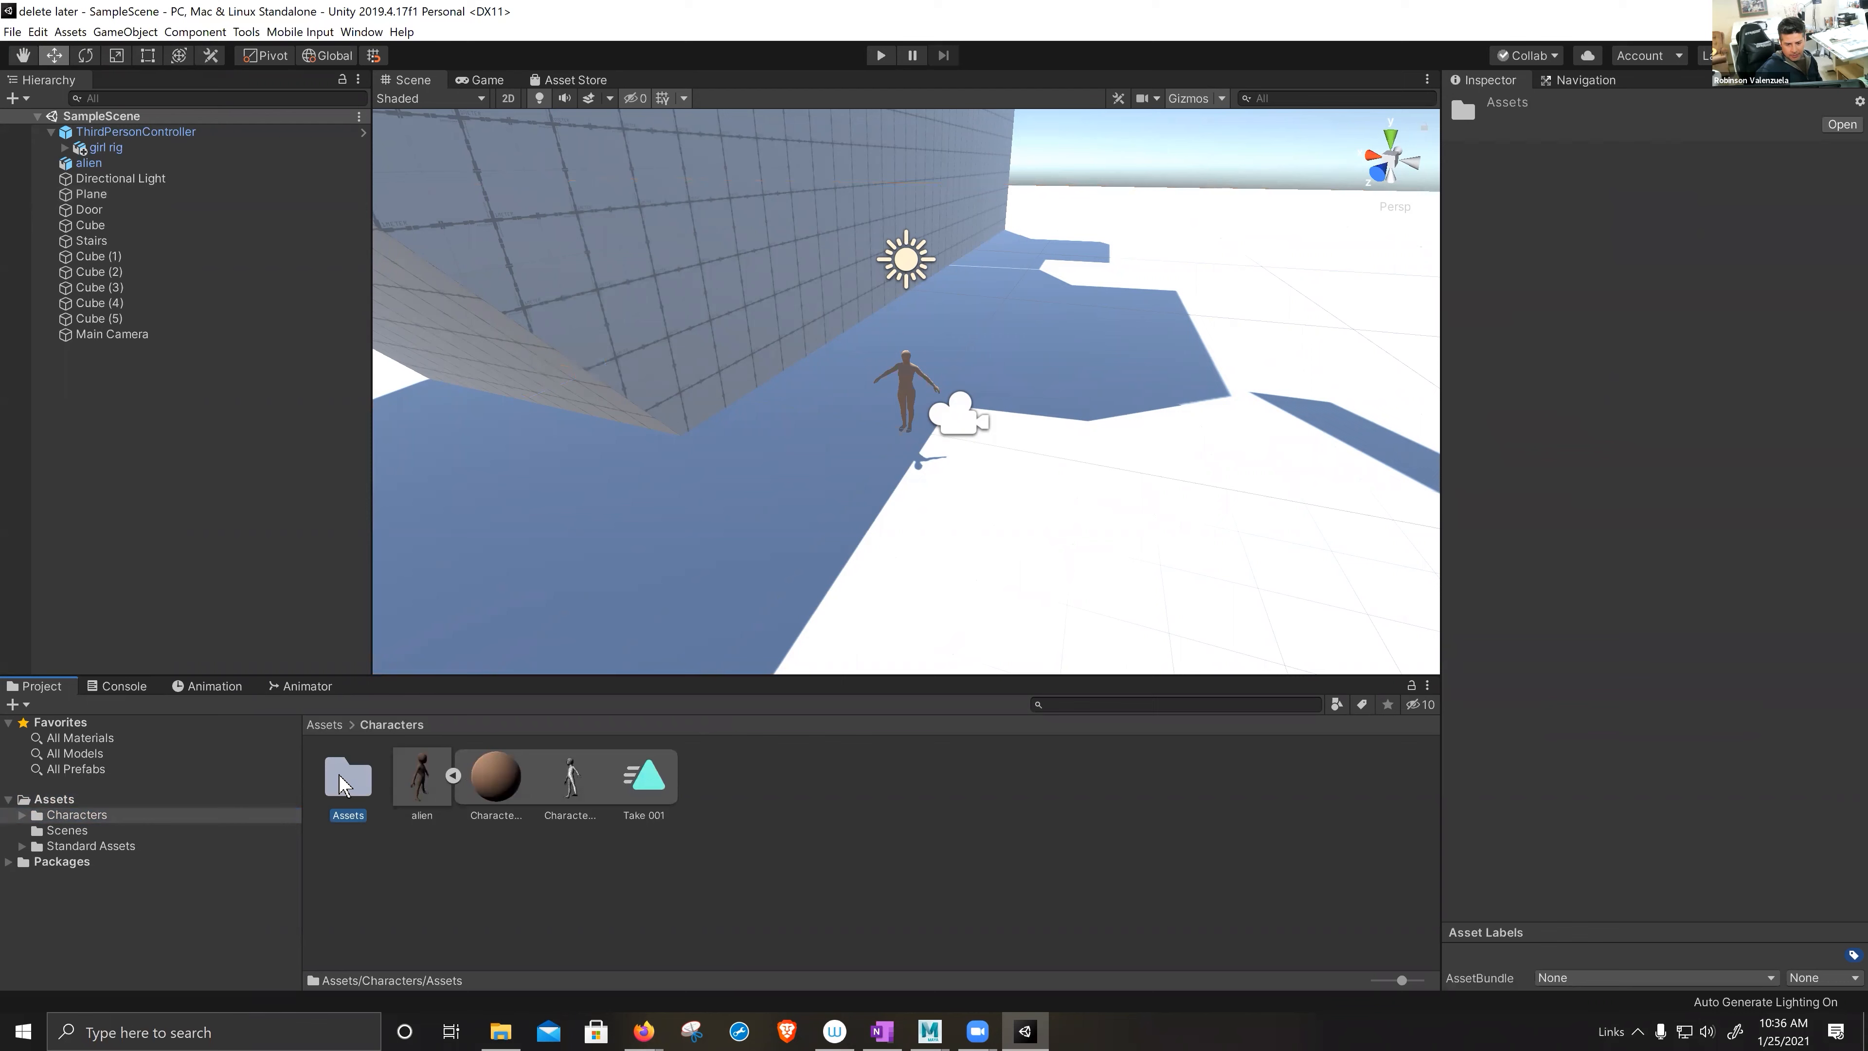
pyautogui.doubleClick(340, 786)
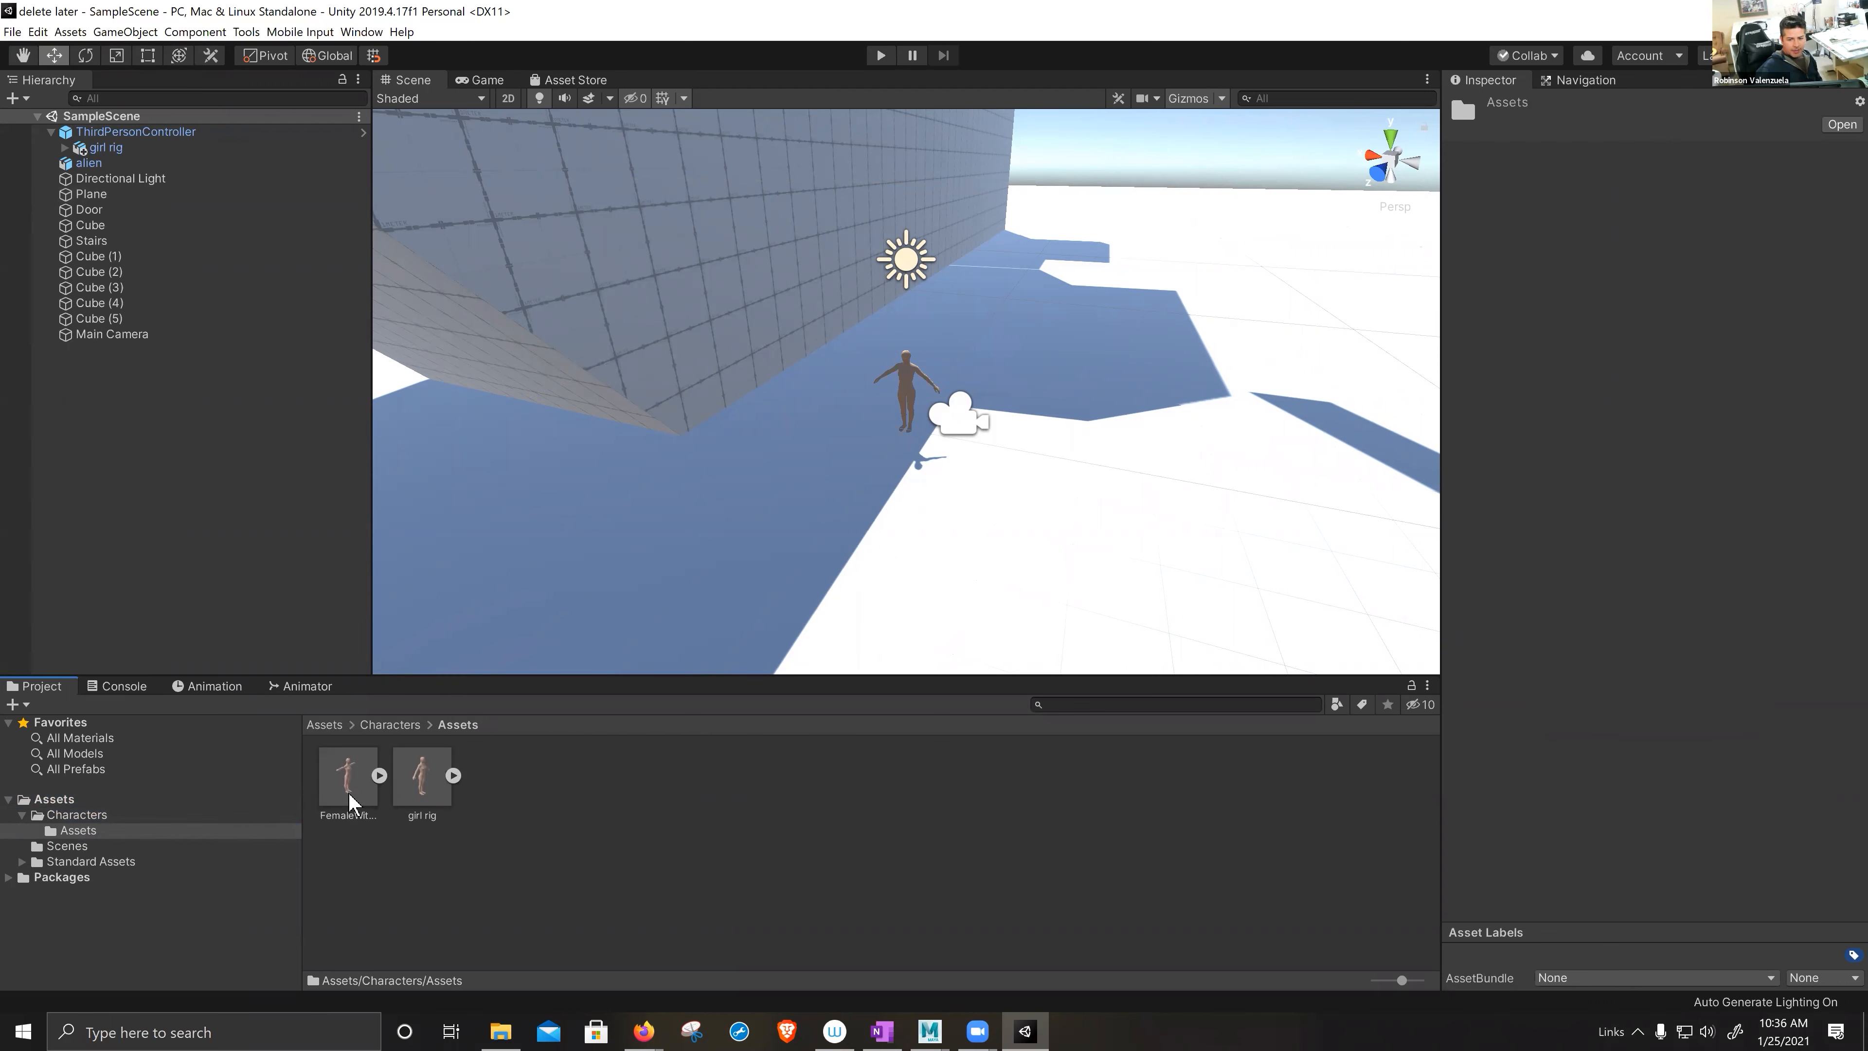
pyautogui.click(347, 814)
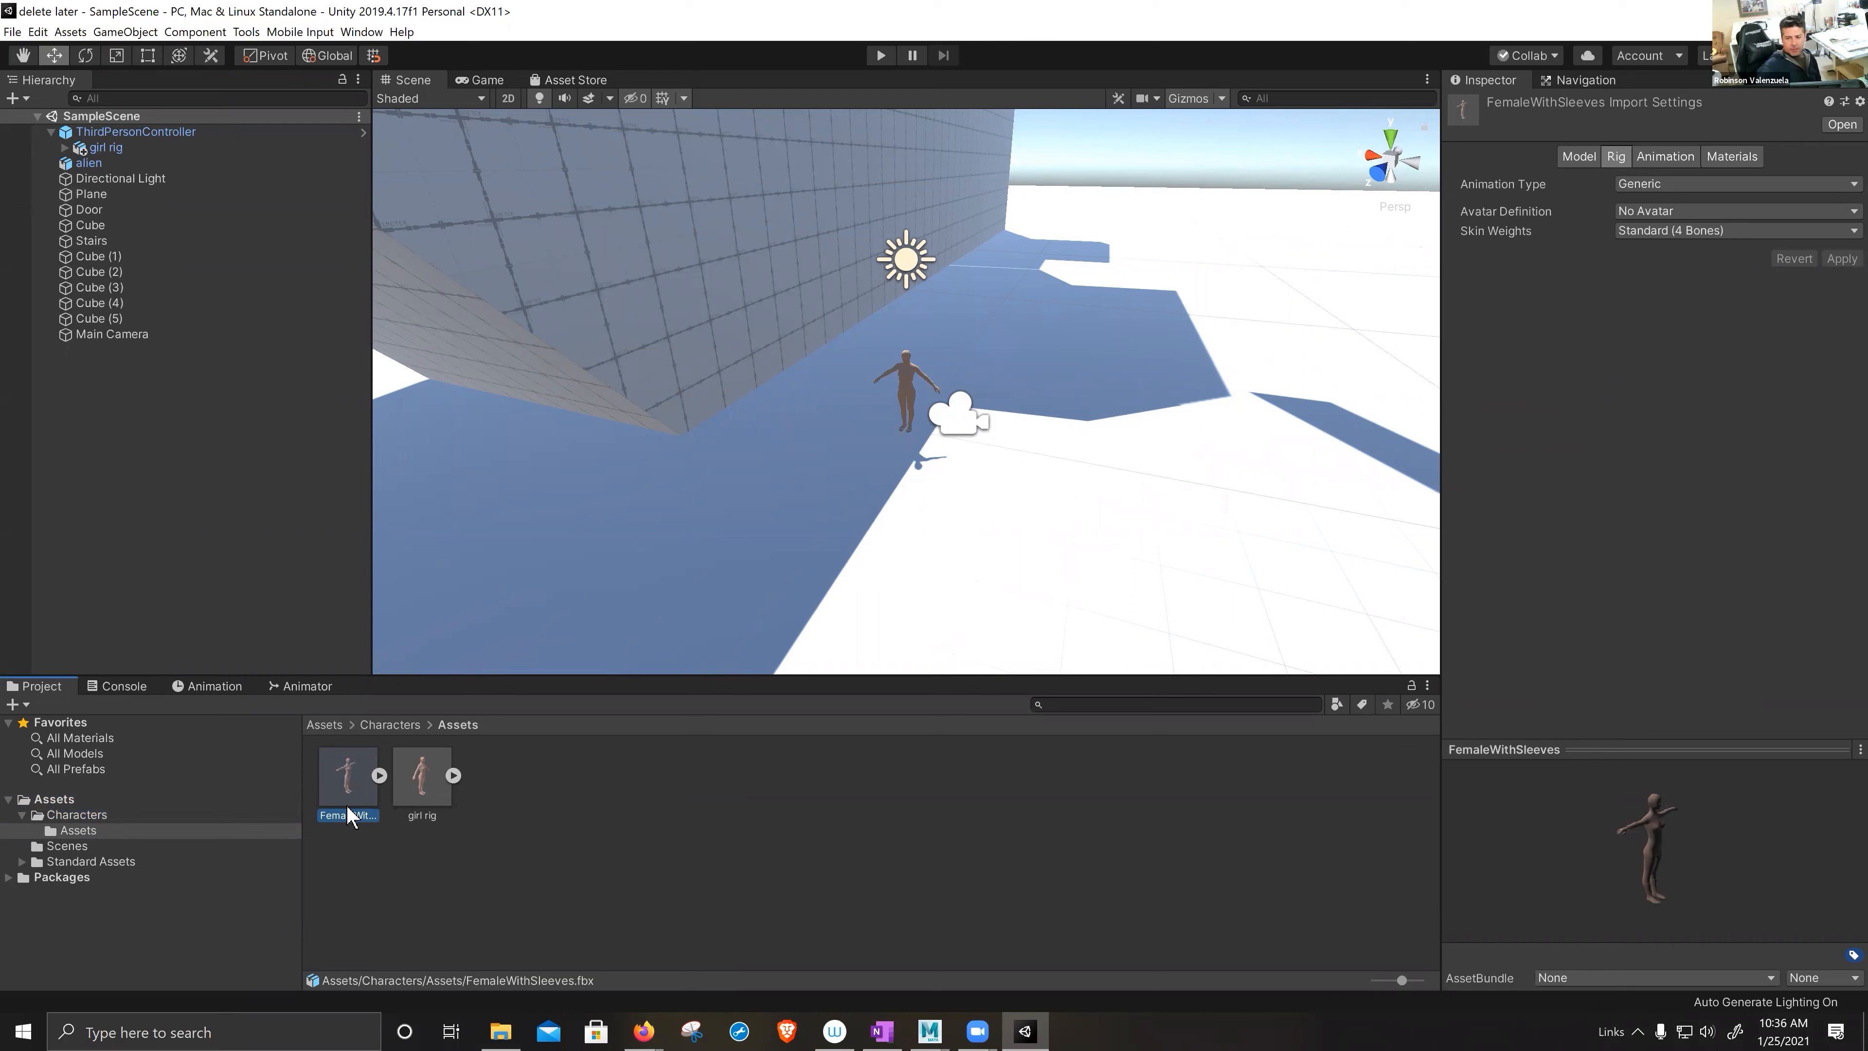
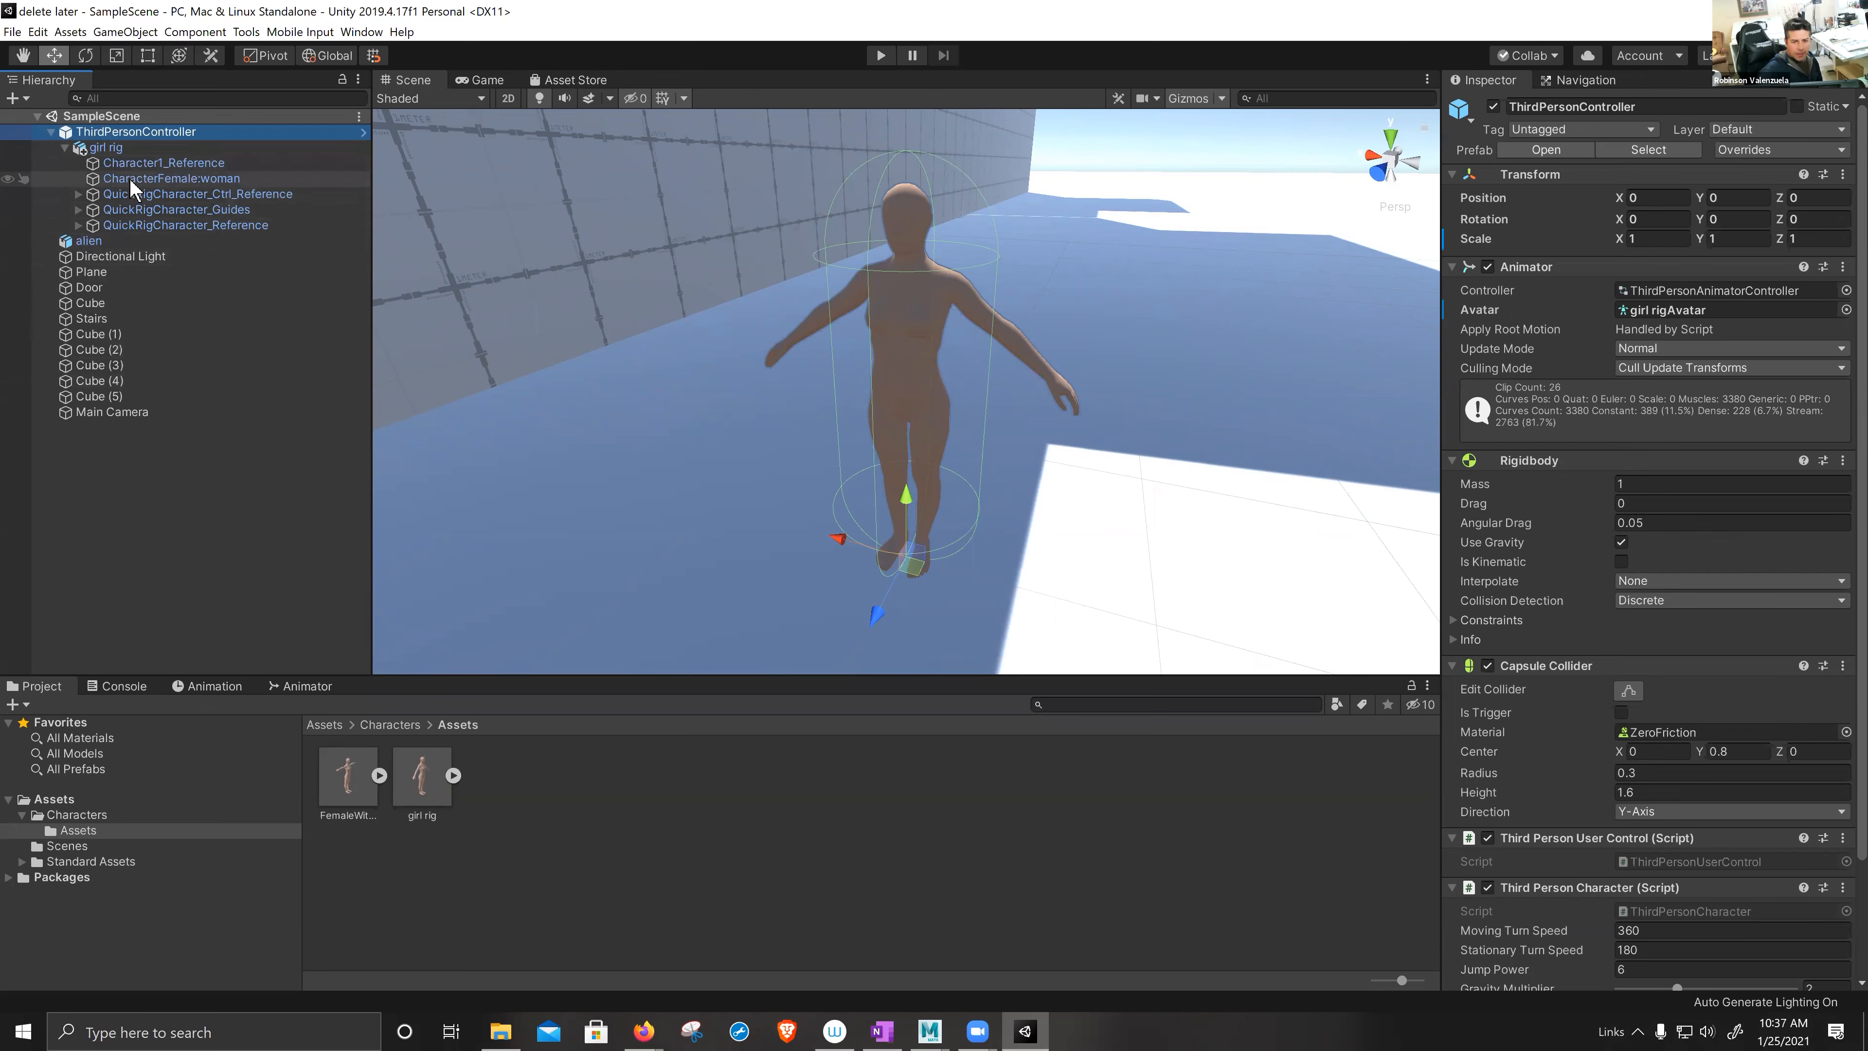
# - Try deleting the girl rig from ThirdPersonController to inspect the bare controller's components, and undo the deletion
pyautogui.click(120, 150)
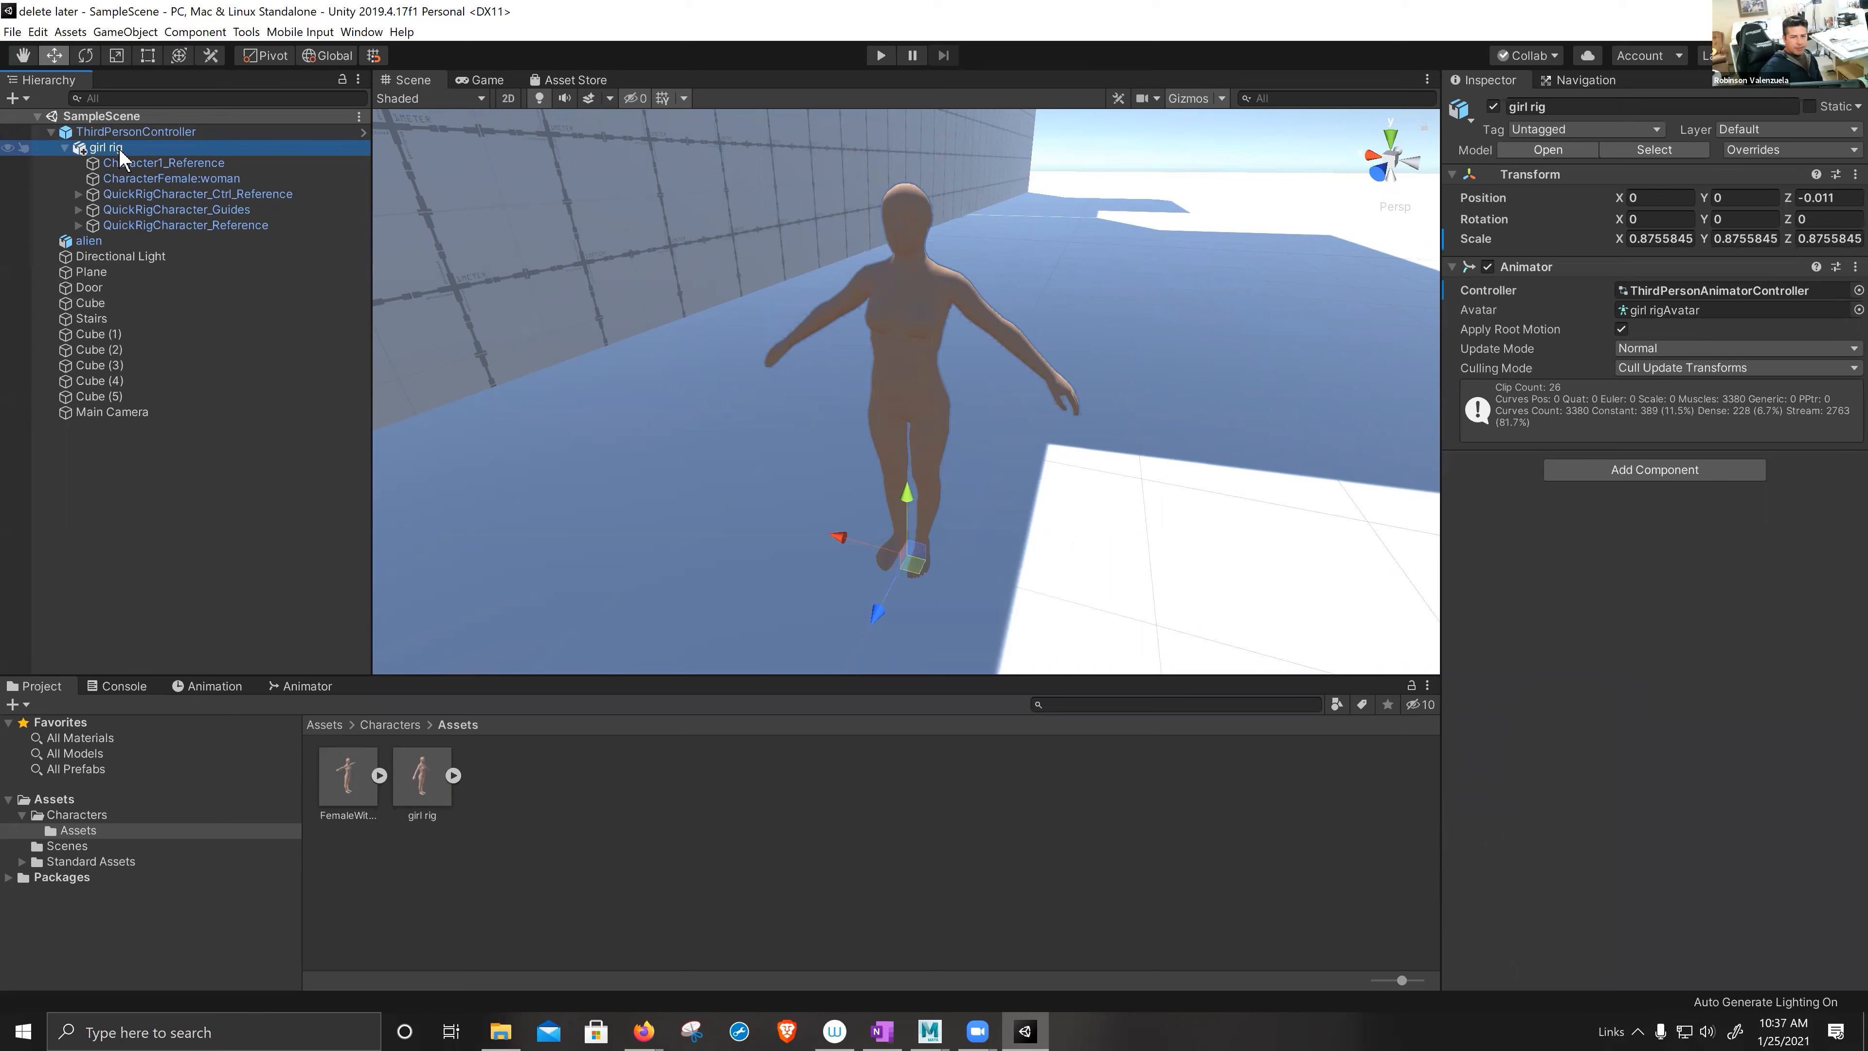
pyautogui.press('Delete')
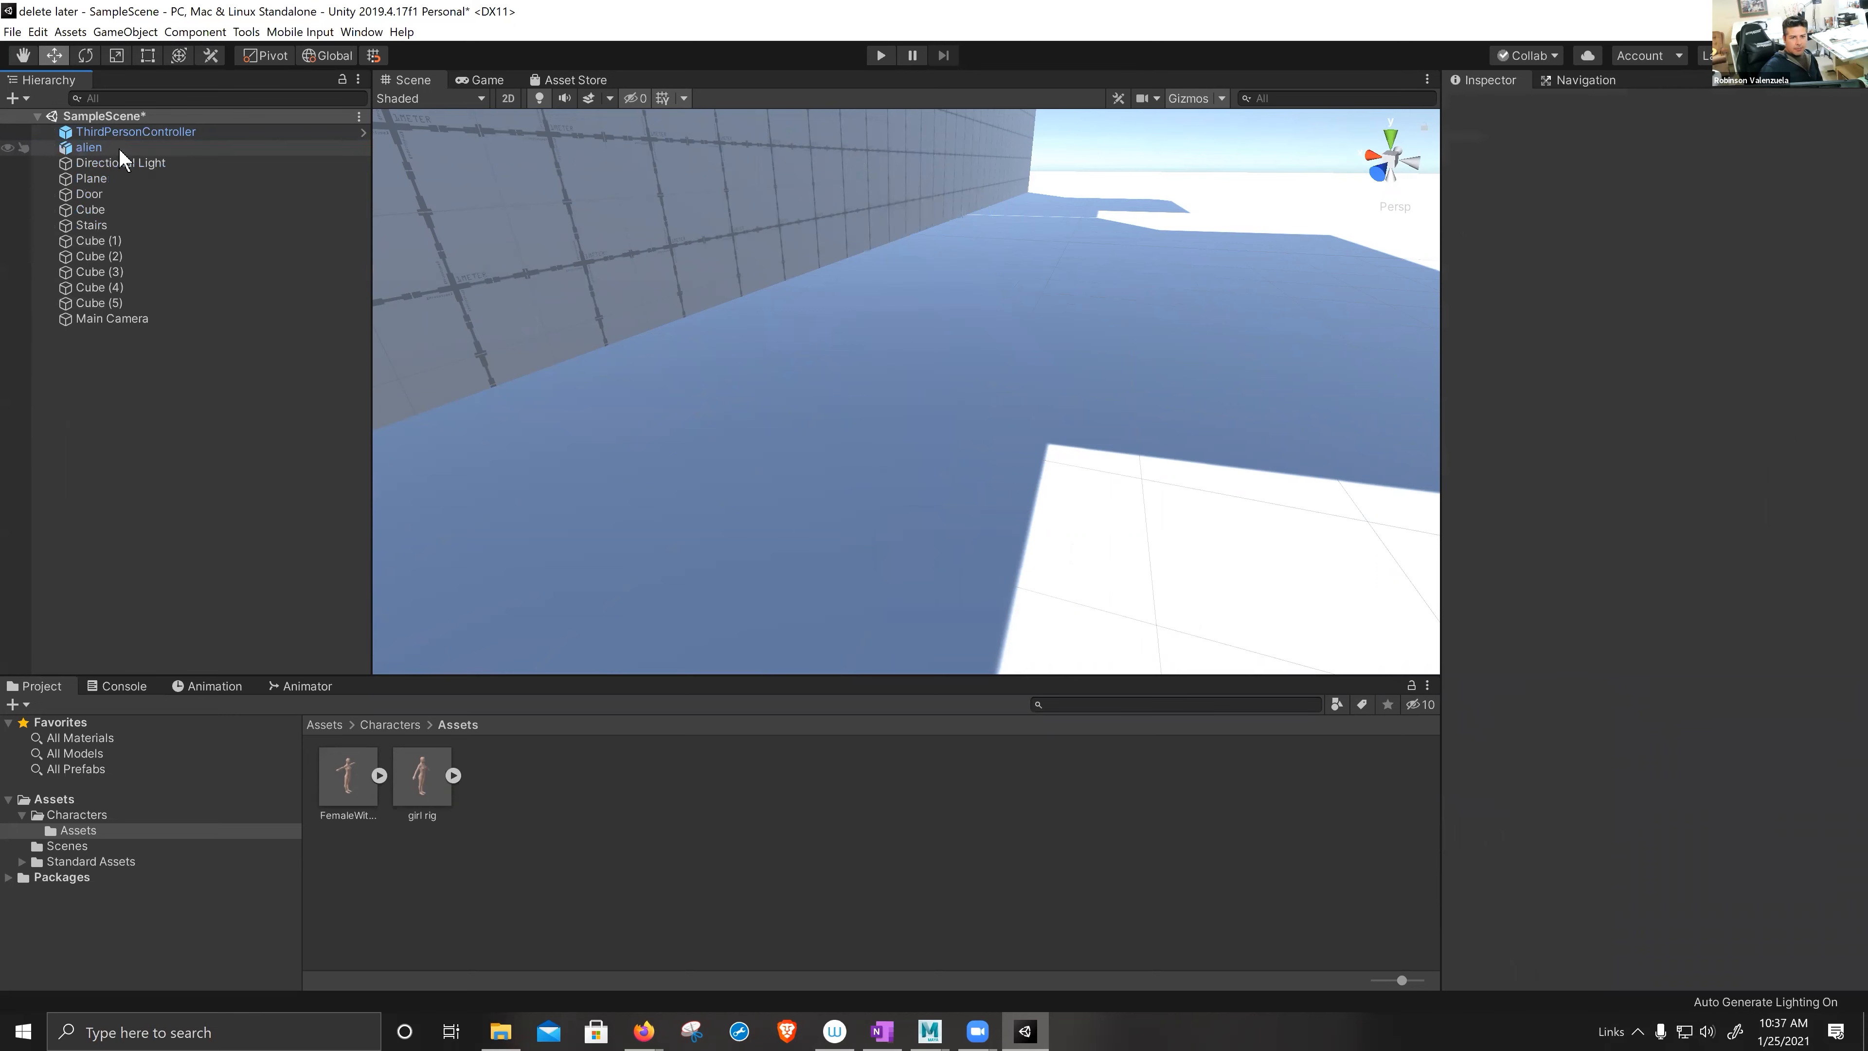
pyautogui.click(126, 135)
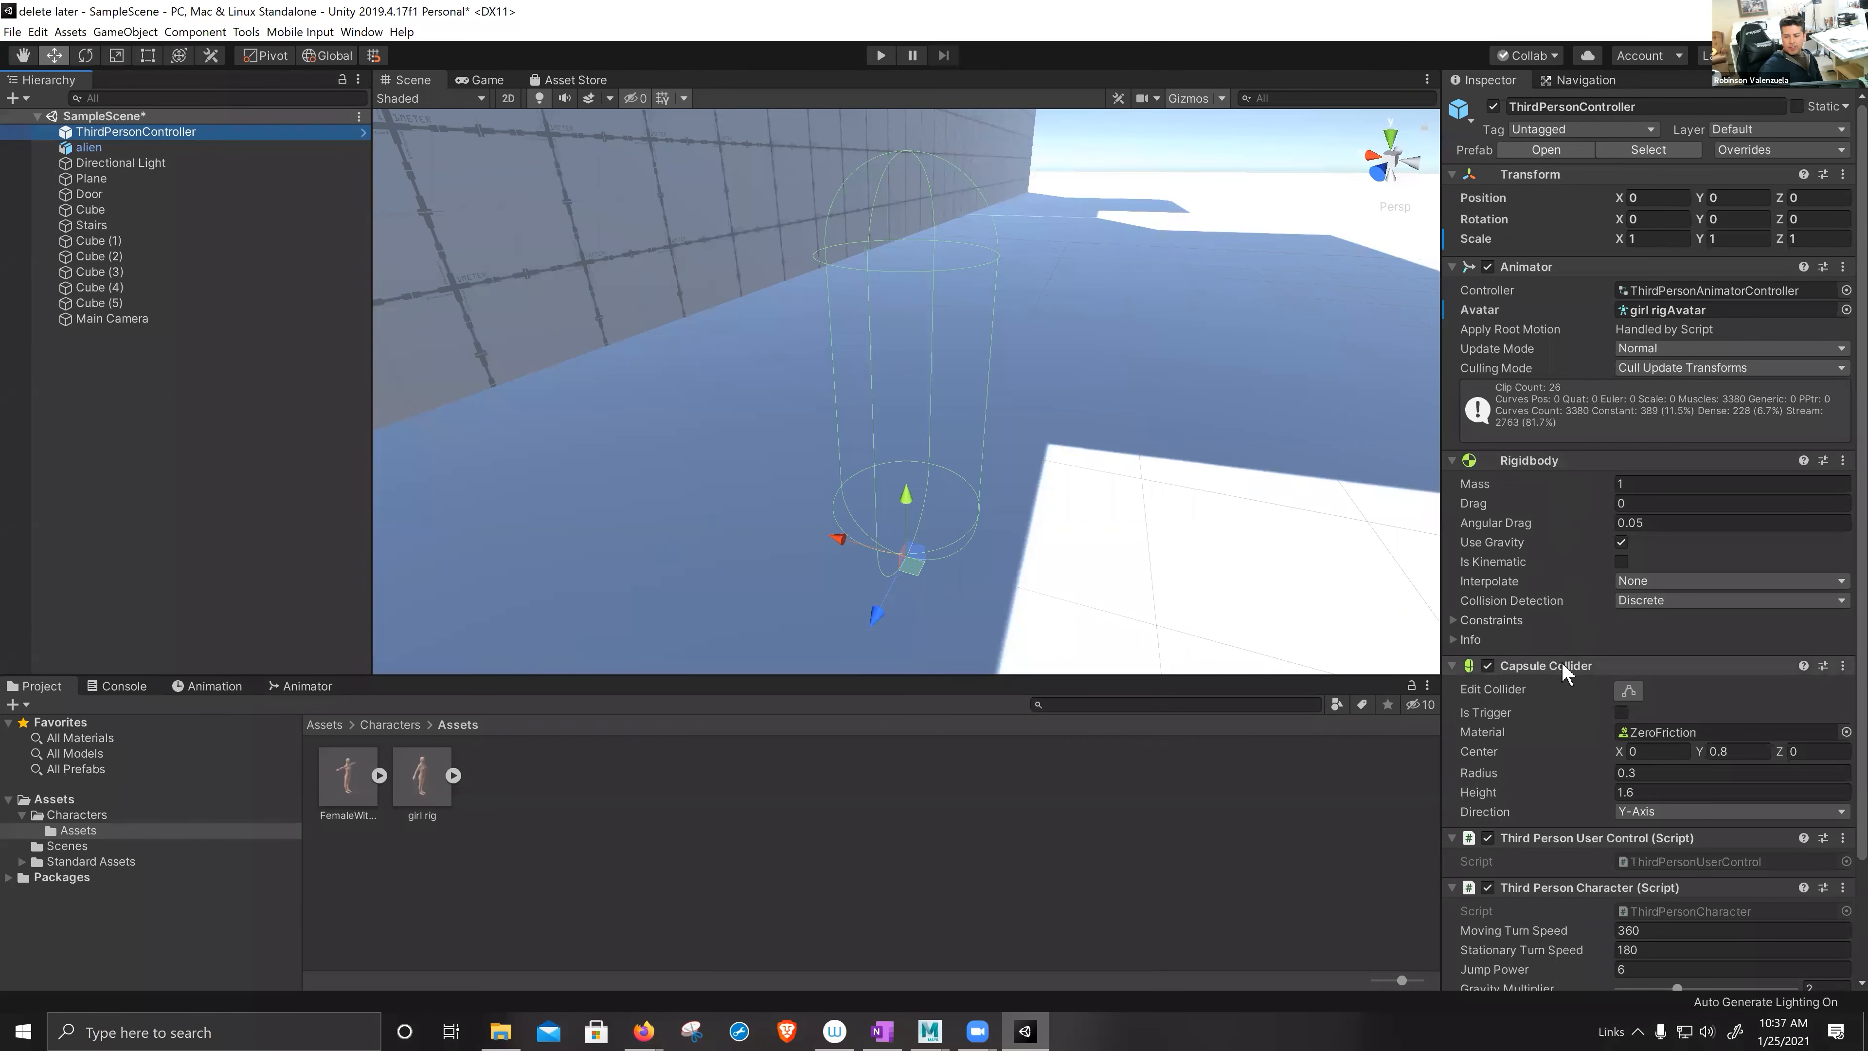
pyautogui.scroll(-3, 1548, 641)
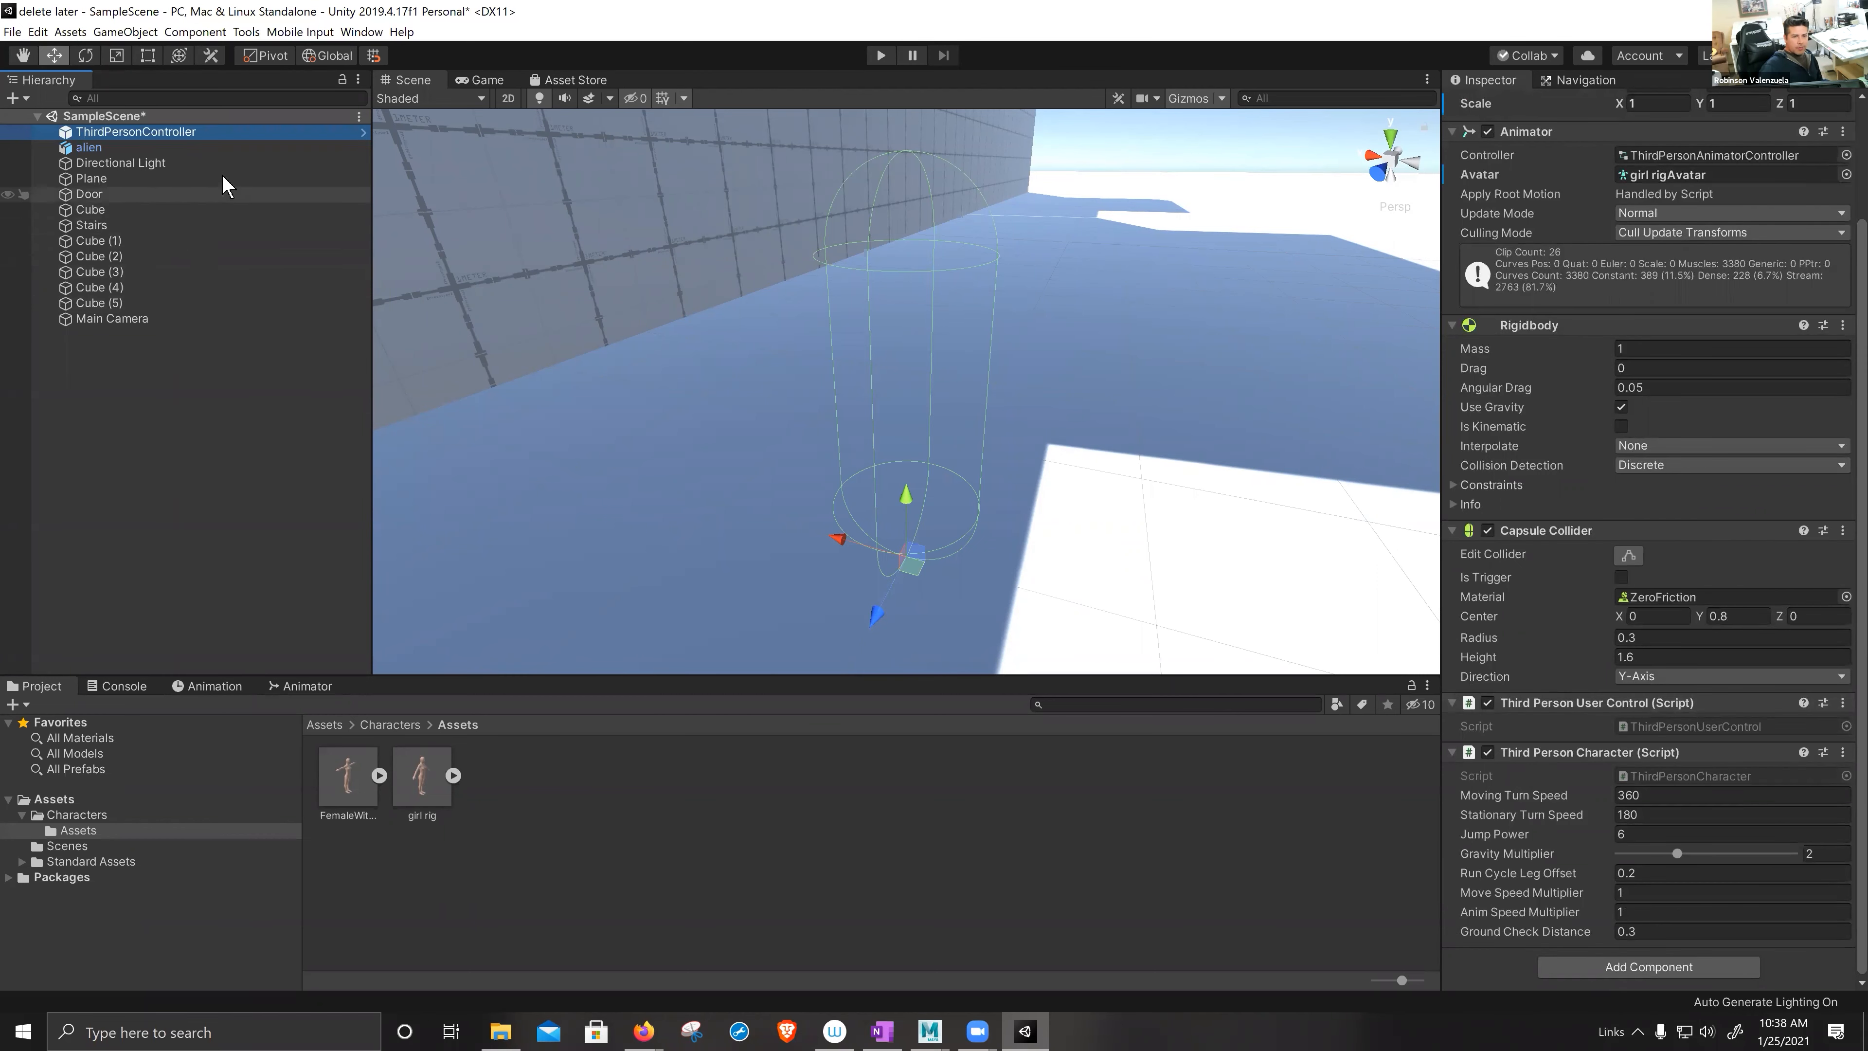
pyautogui.hotkey('ctrl', 'z')
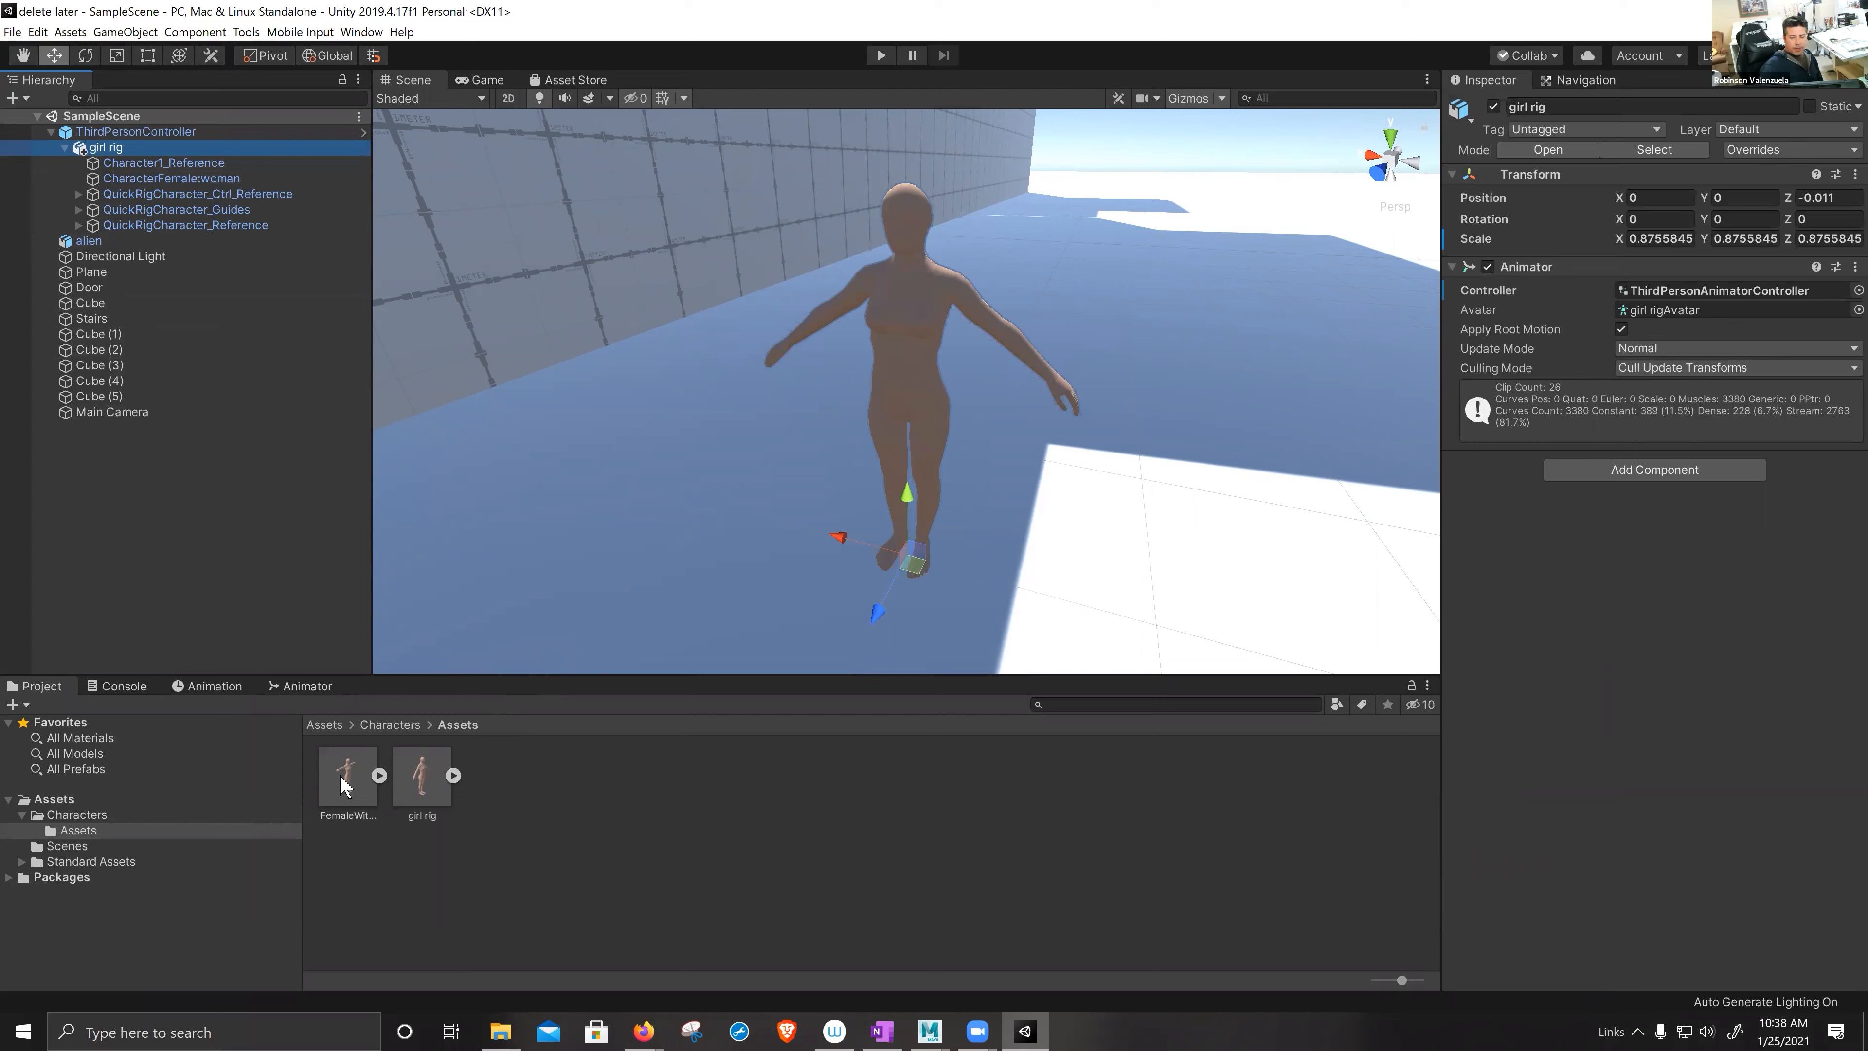
# - Place FemaleWithSleeves in the scene and move it onto the girl rig at about X 0.021, Y -0.003, Z -0.029, keeping it selected
pyautogui.moveTo(346, 782); pyautogui.dragTo(721, 535)
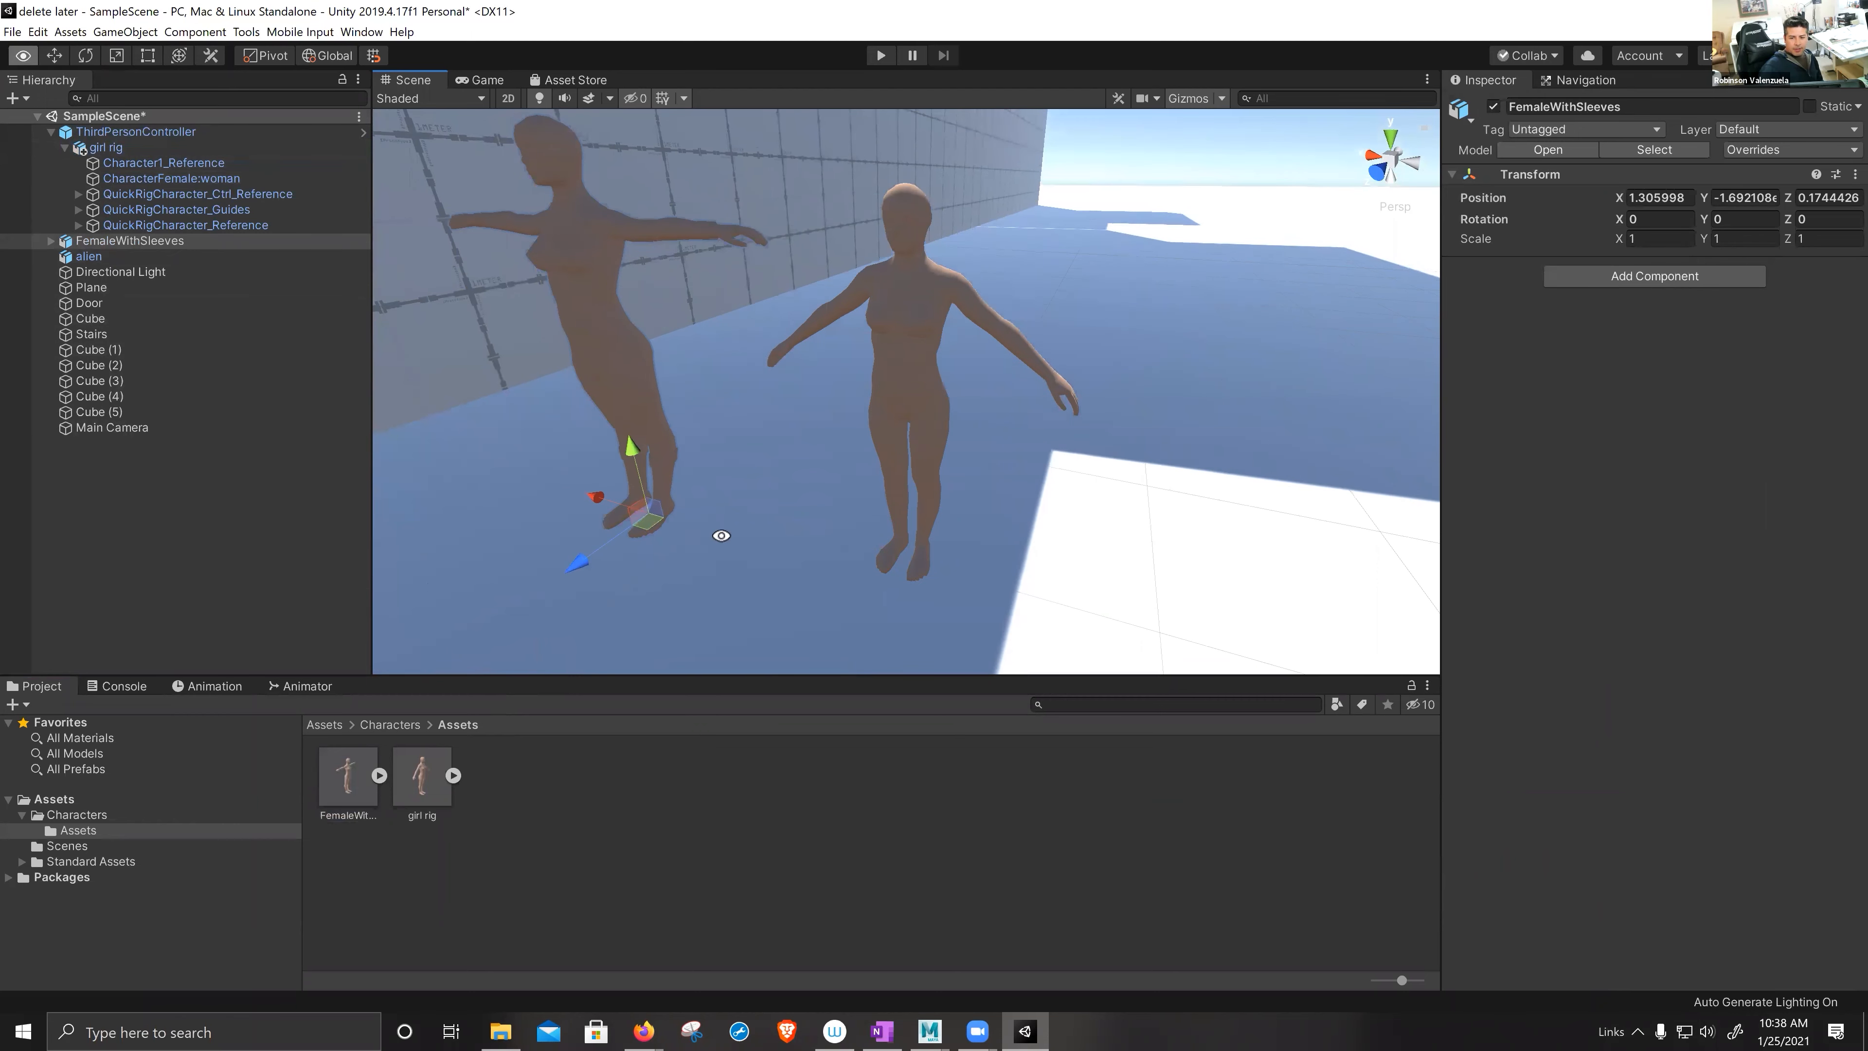
pyautogui.moveTo(593, 495); pyautogui.dragTo(542, 359)
pyautogui.moveTo(853, 522); pyautogui.dragTo(869, 525)
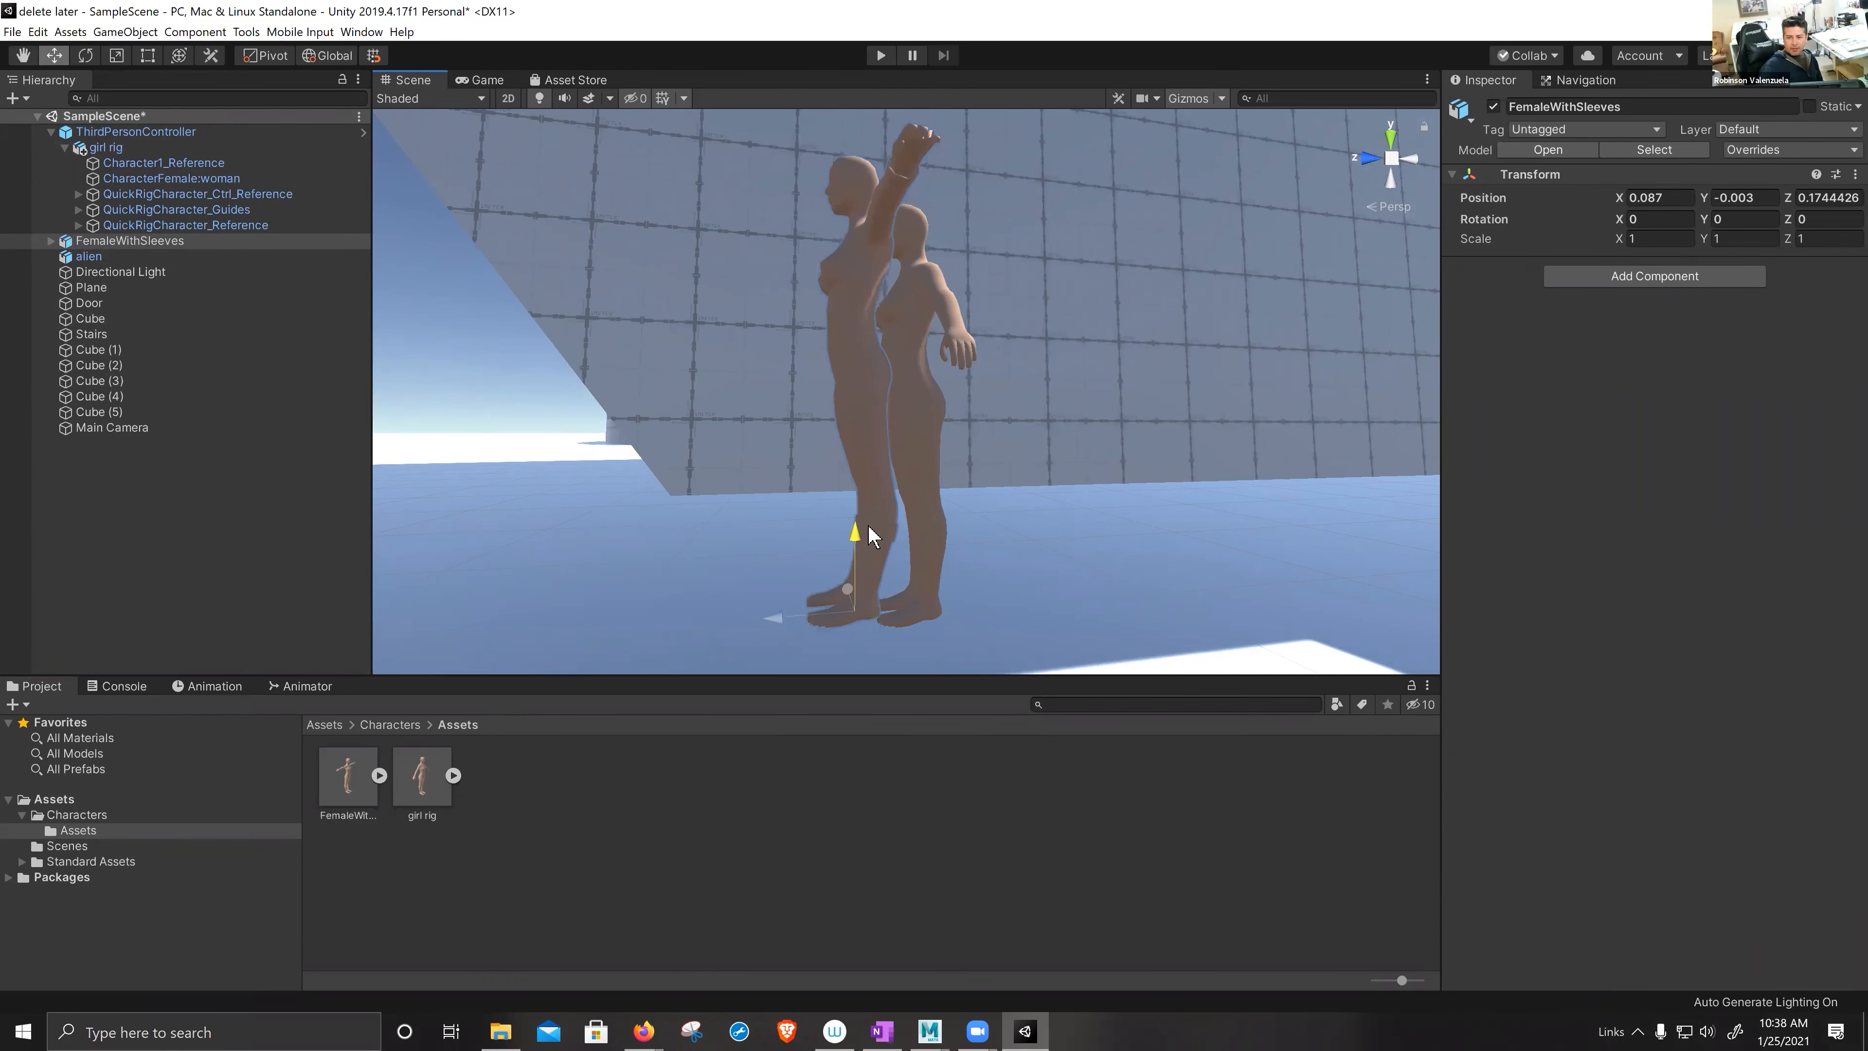
pyautogui.moveTo(786, 616)
pyautogui.mouseDown()
pyautogui.moveTo(769, 612)
pyautogui.moveTo(822, 621)
pyautogui.mouseUp()
pyautogui.keyDown('alt'); pyautogui.moveTo(691, 610); pyautogui.dragTo(826, 589); pyautogui.keyUp('alt')
pyautogui.moveTo(713, 571)
pyautogui.keyDown('alt'); pyautogui.mouseDown()
pyautogui.moveTo(854, 609)
pyautogui.moveTo(722, 572)
pyautogui.moveTo(722, 556)
pyautogui.mouseUp(); pyautogui.keyUp('alt')
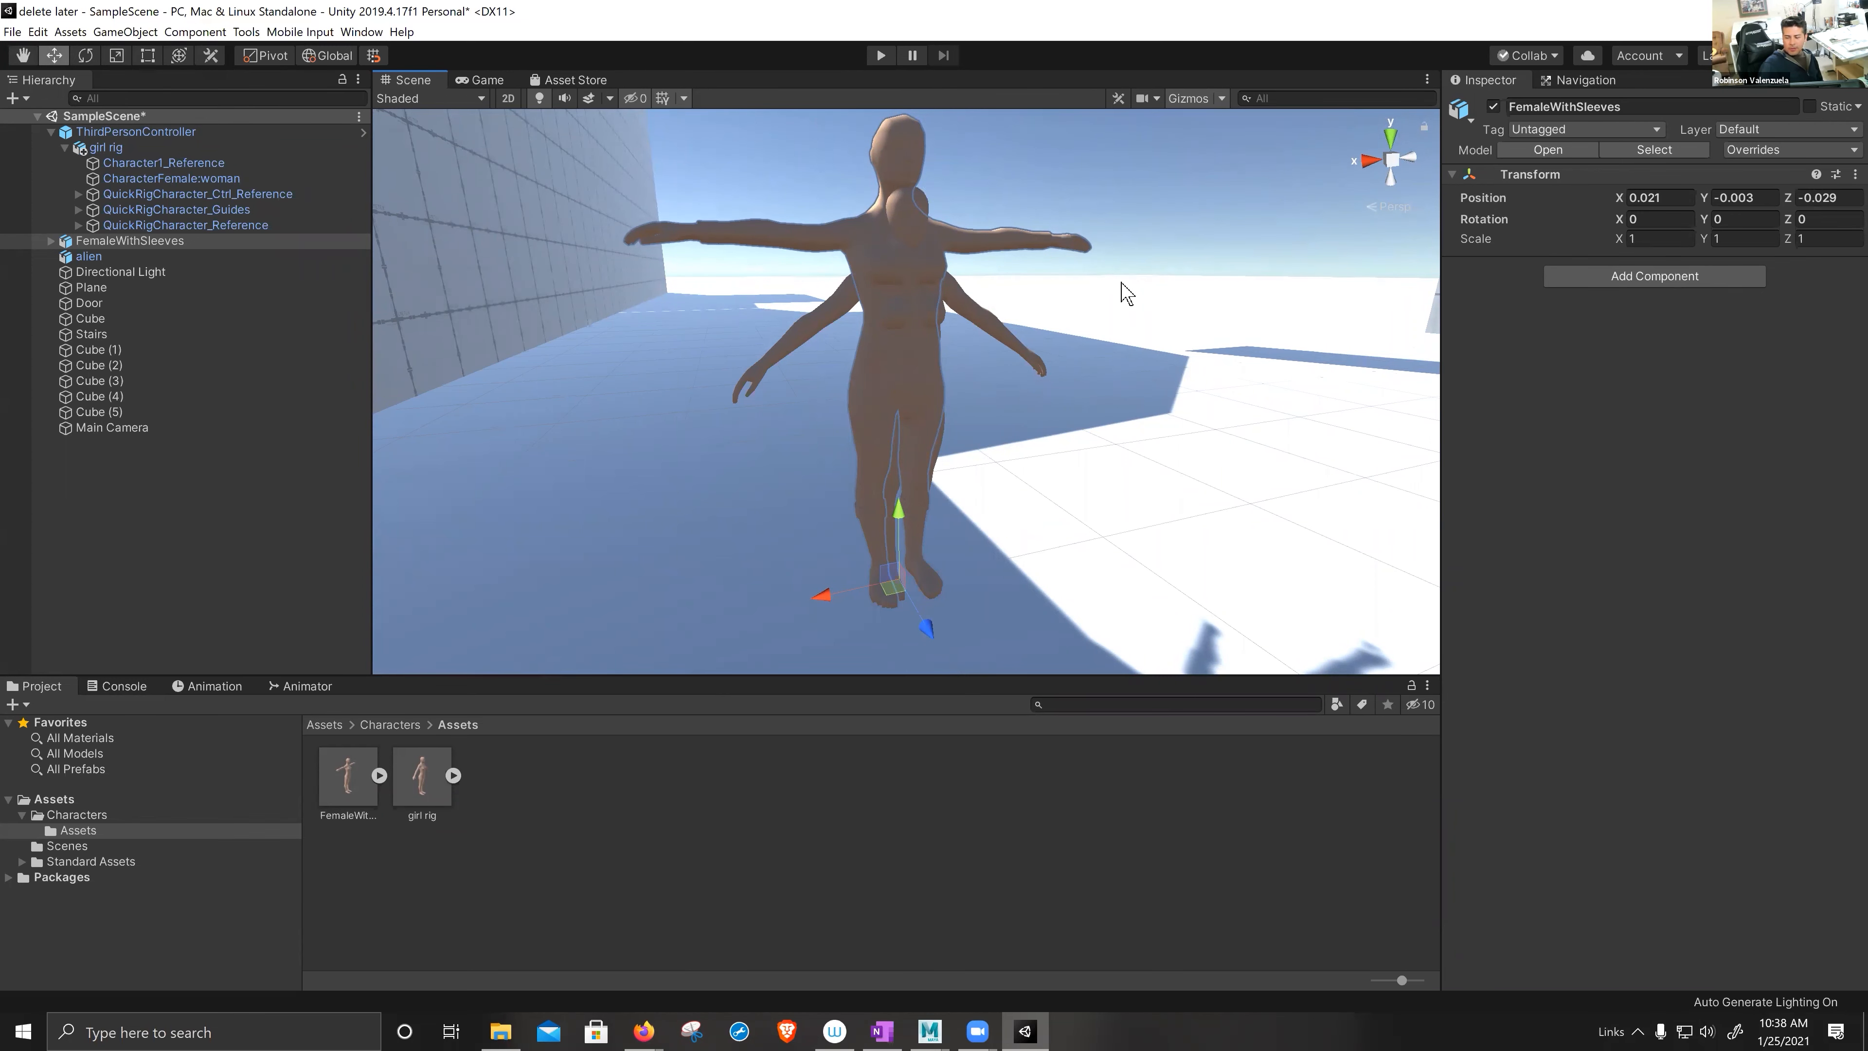
pyautogui.click(846, 232)
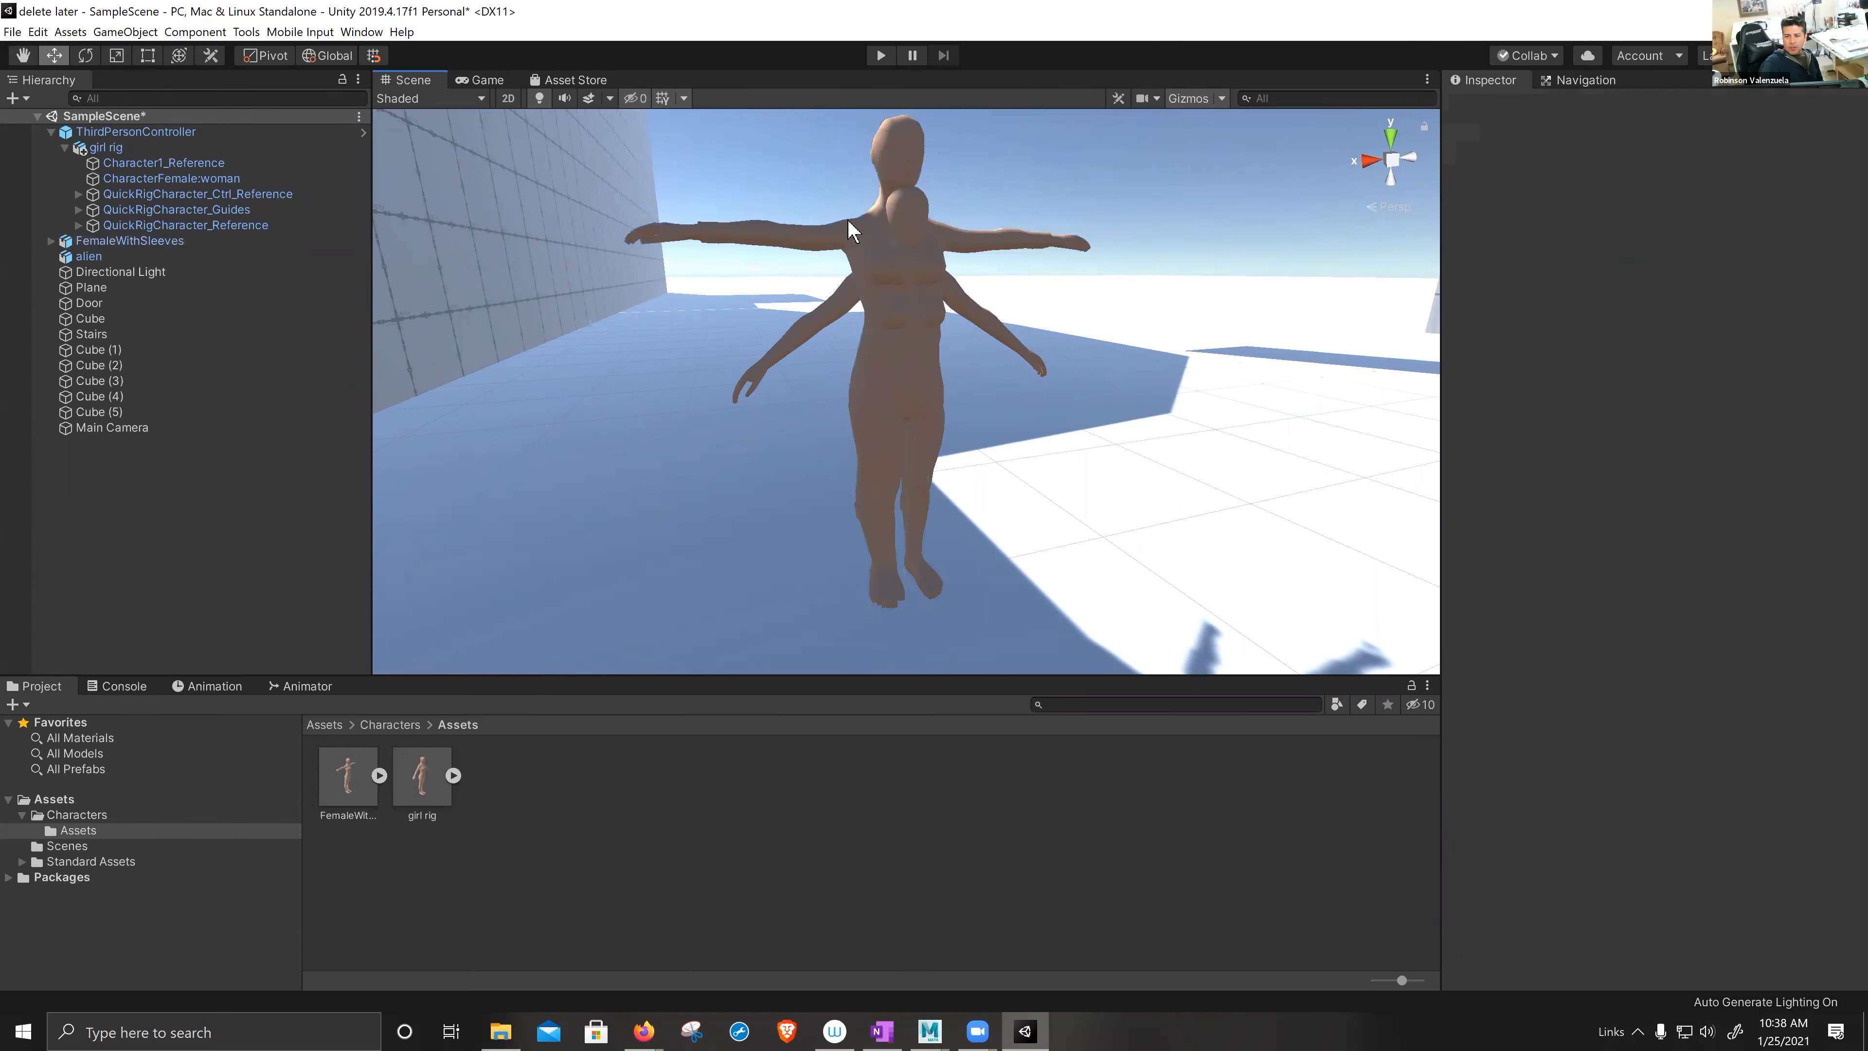
pyautogui.click(729, 230)
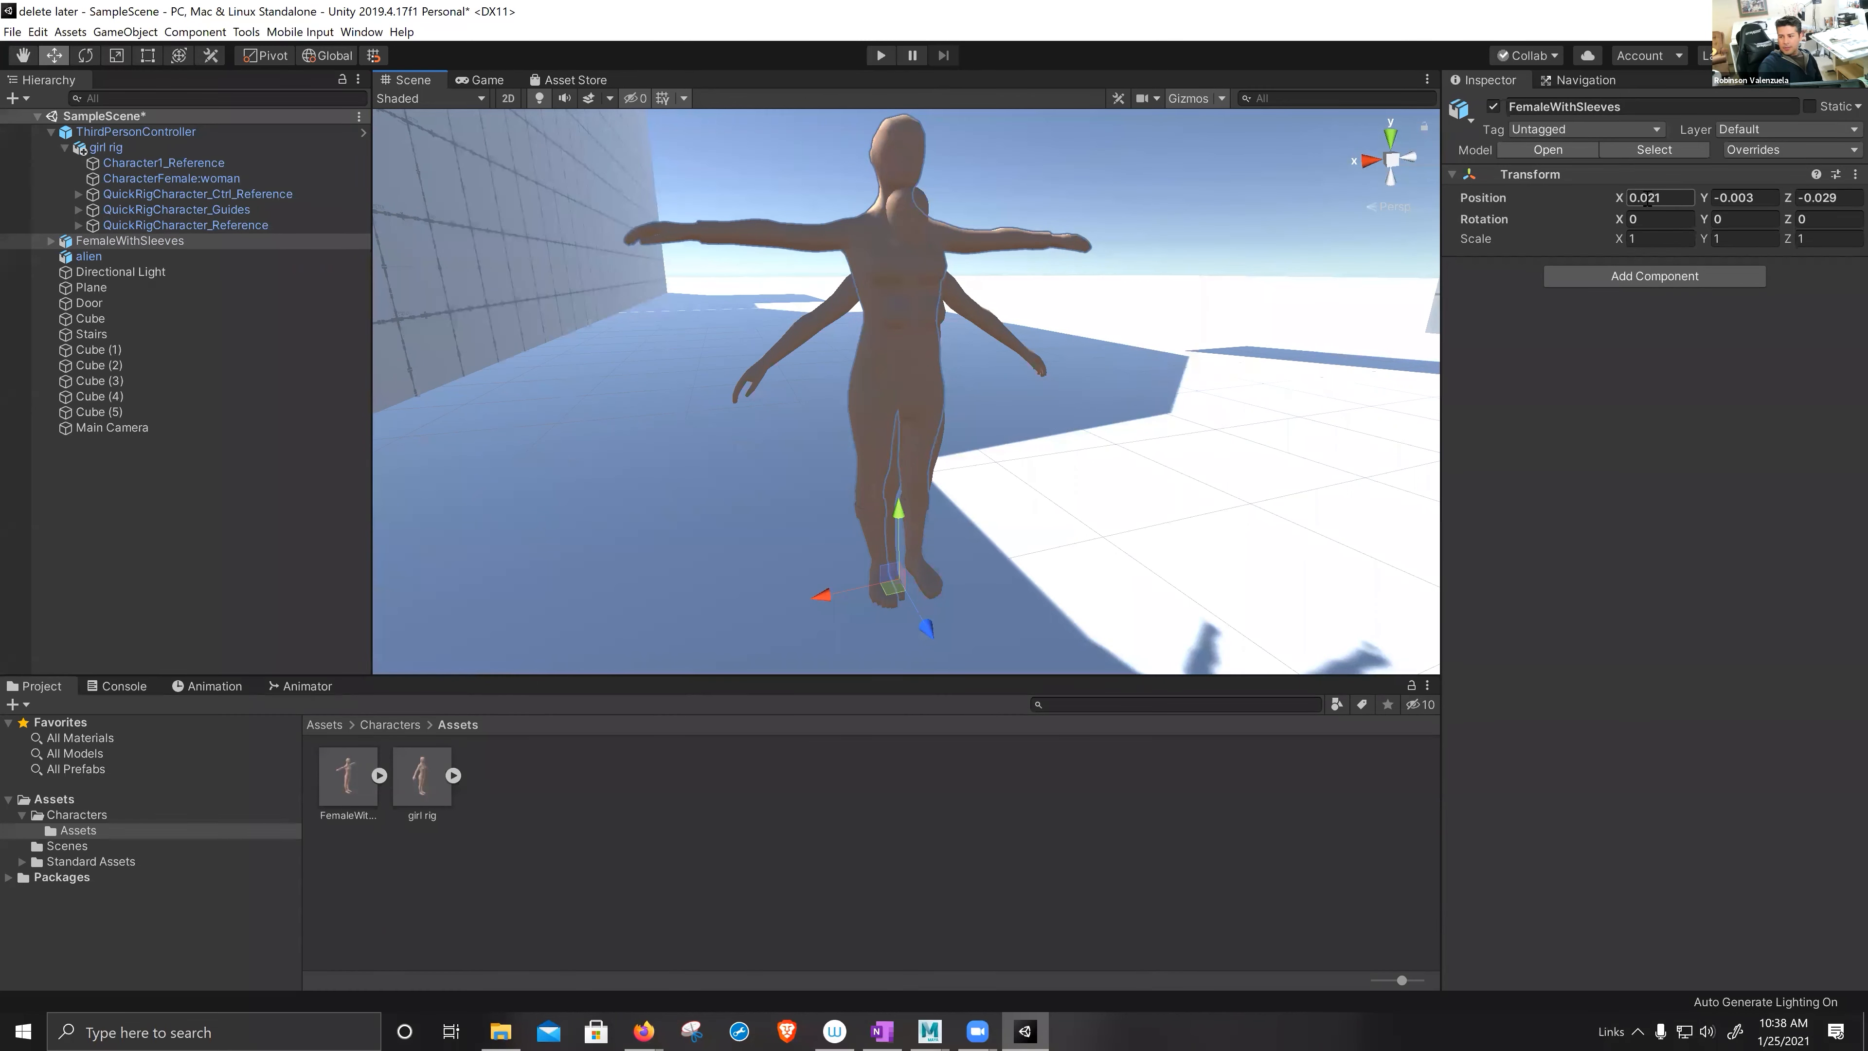
pyautogui.moveTo(1616, 197); pyautogui.dragTo(1592, 198)
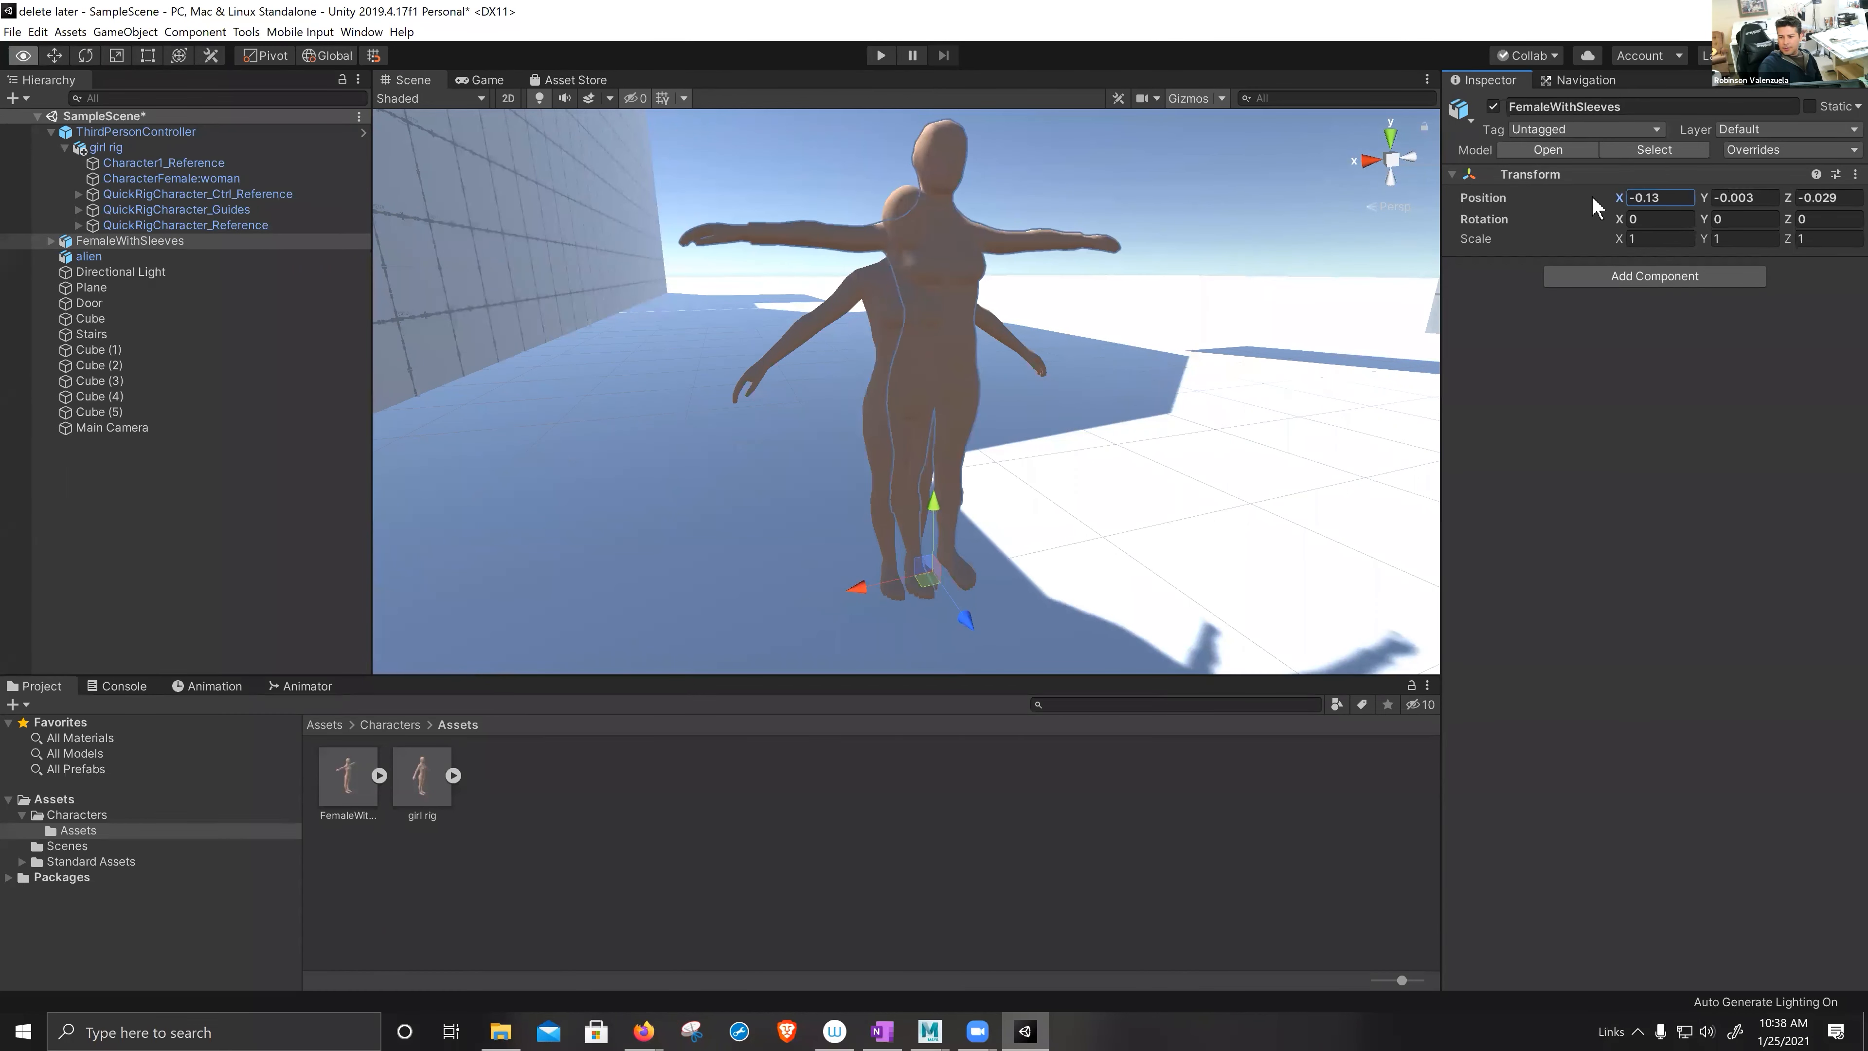
pyautogui.hotkey('ctrl', 'z')
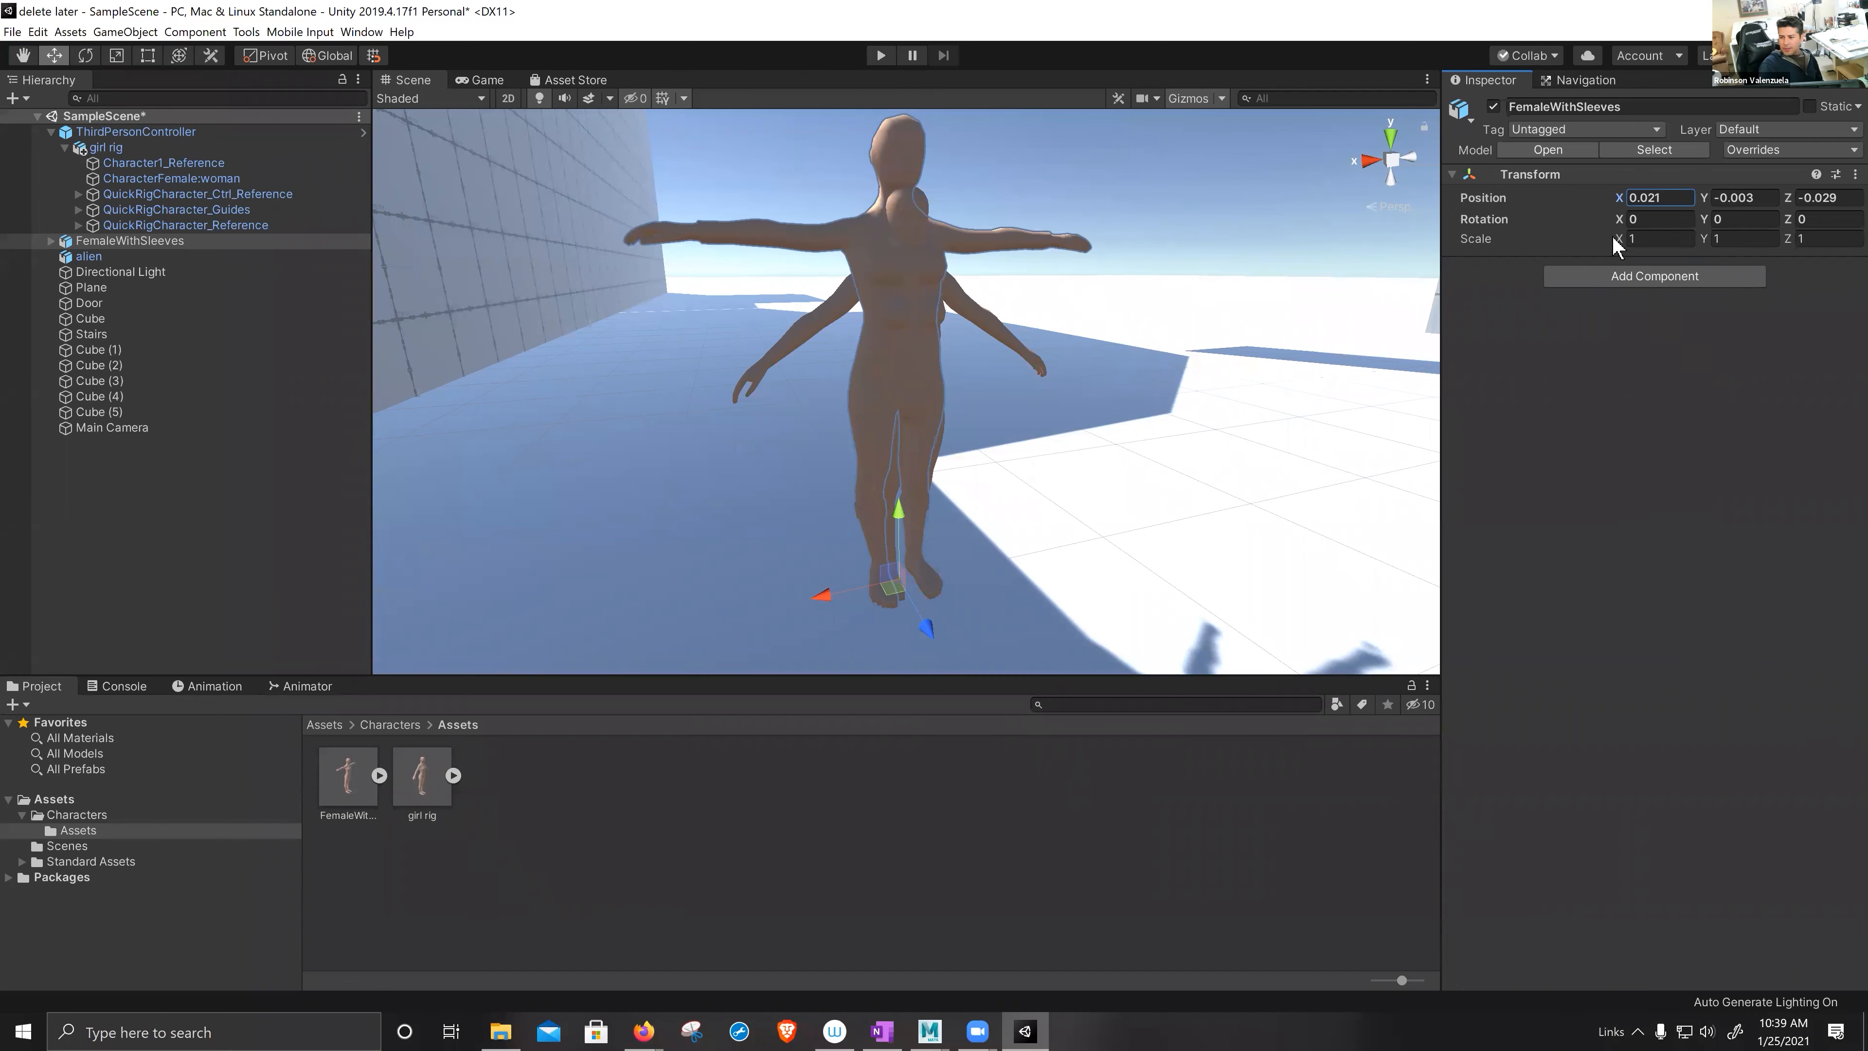
pyautogui.click(1618, 238)
pyautogui.moveTo(1614, 238); pyautogui.dragTo(1608, 241)
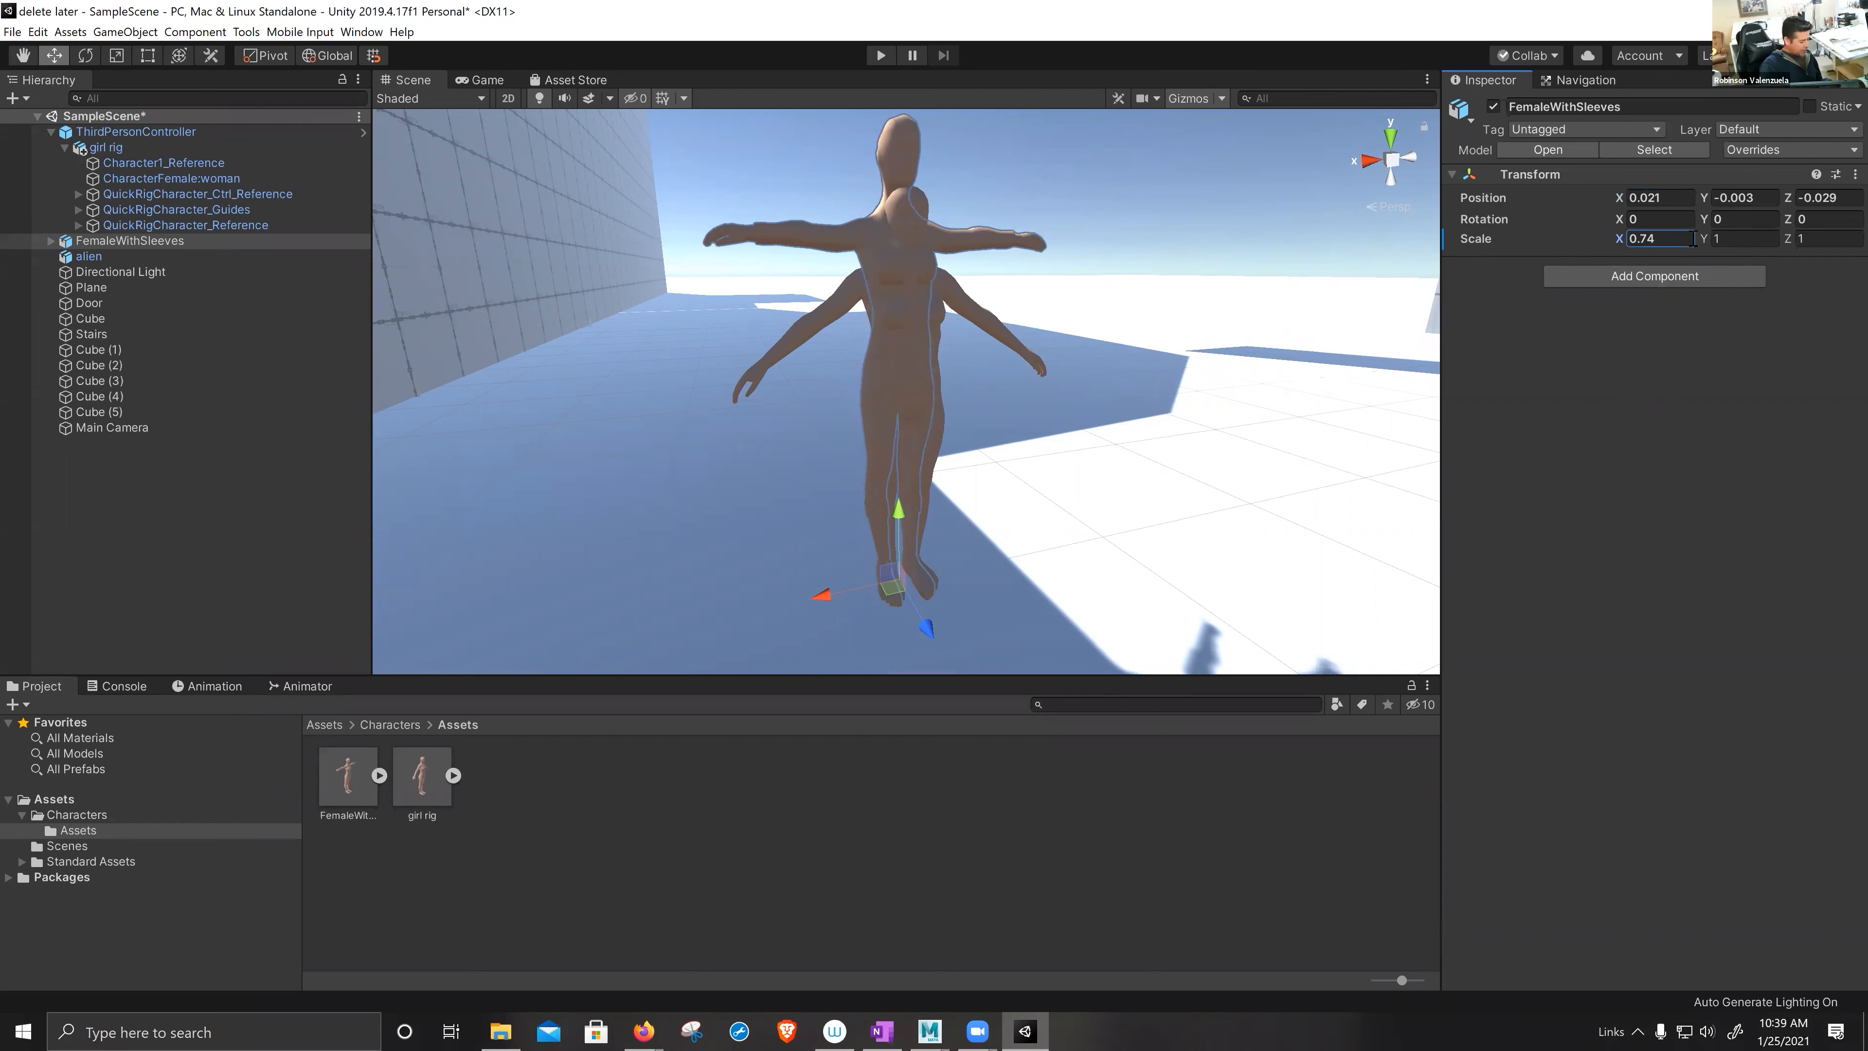
pyautogui.write('1')
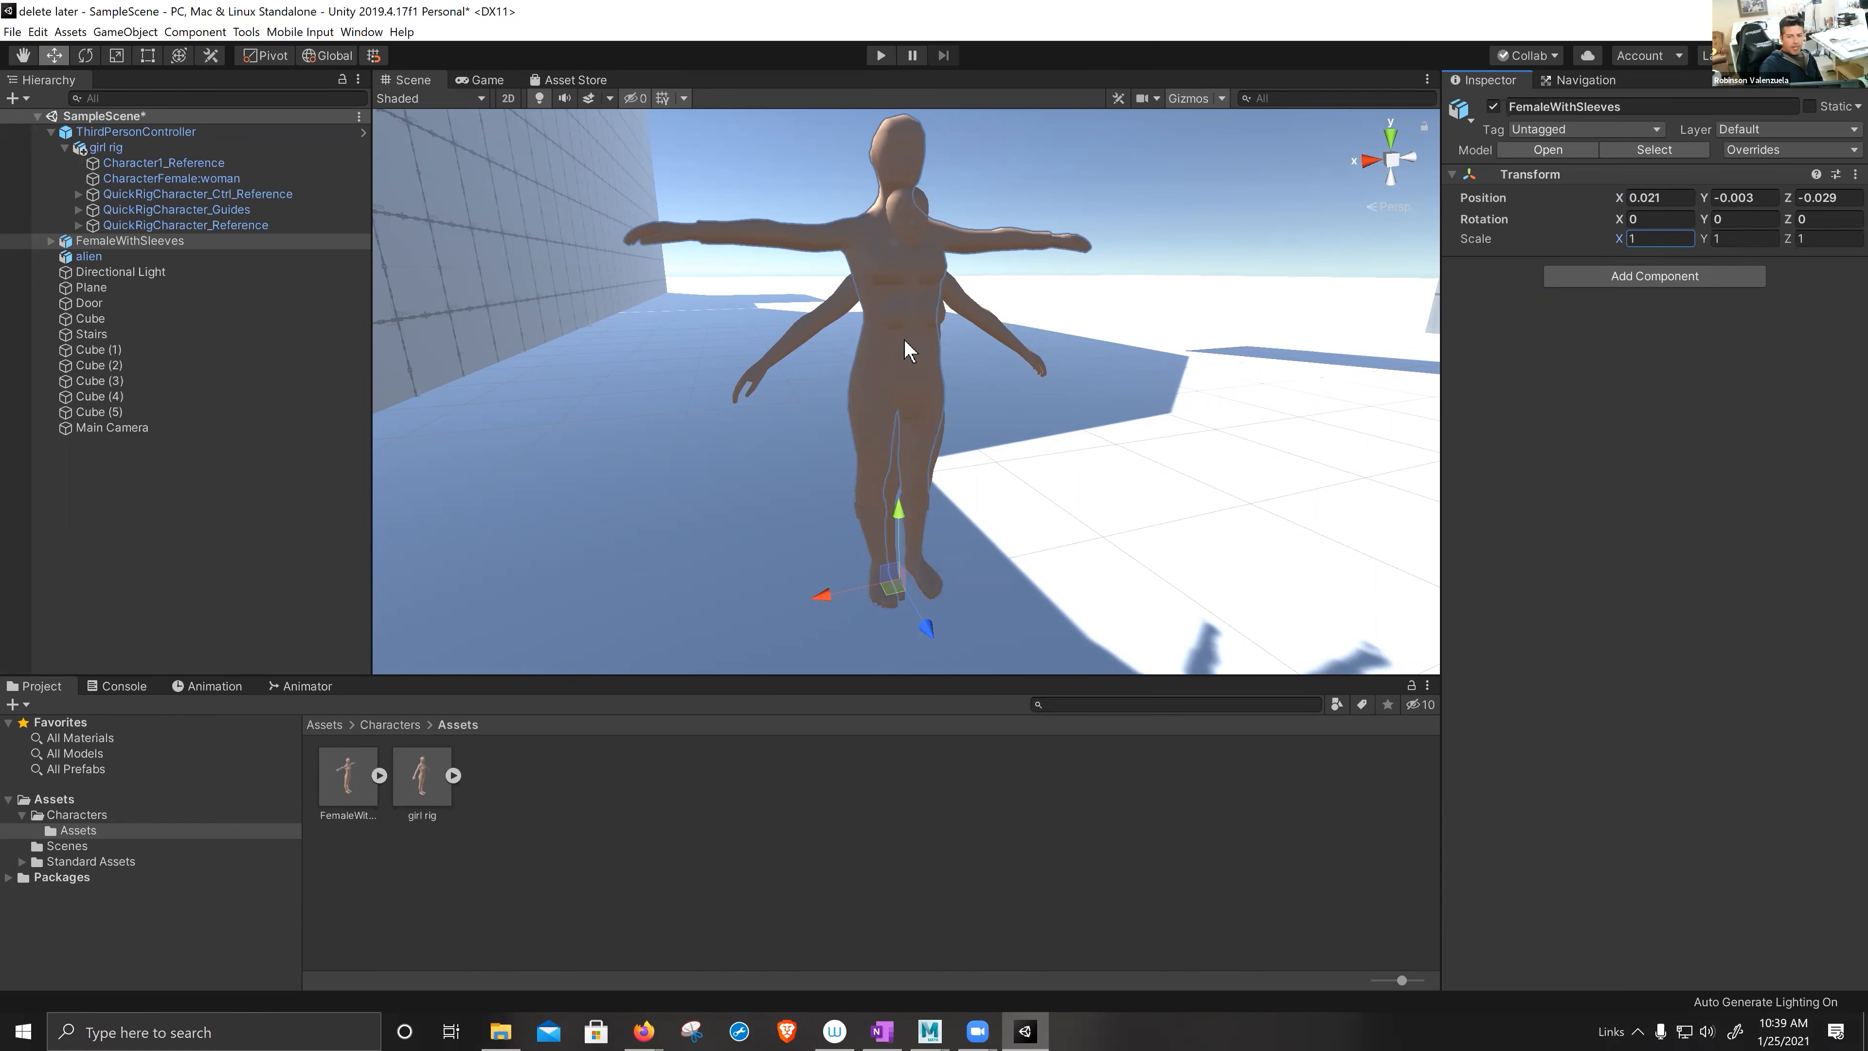
# - Scale the FemaleWithSleeves model down uniformly to about 0.88, matching the height of the girl rig character
pyautogui.write('r')
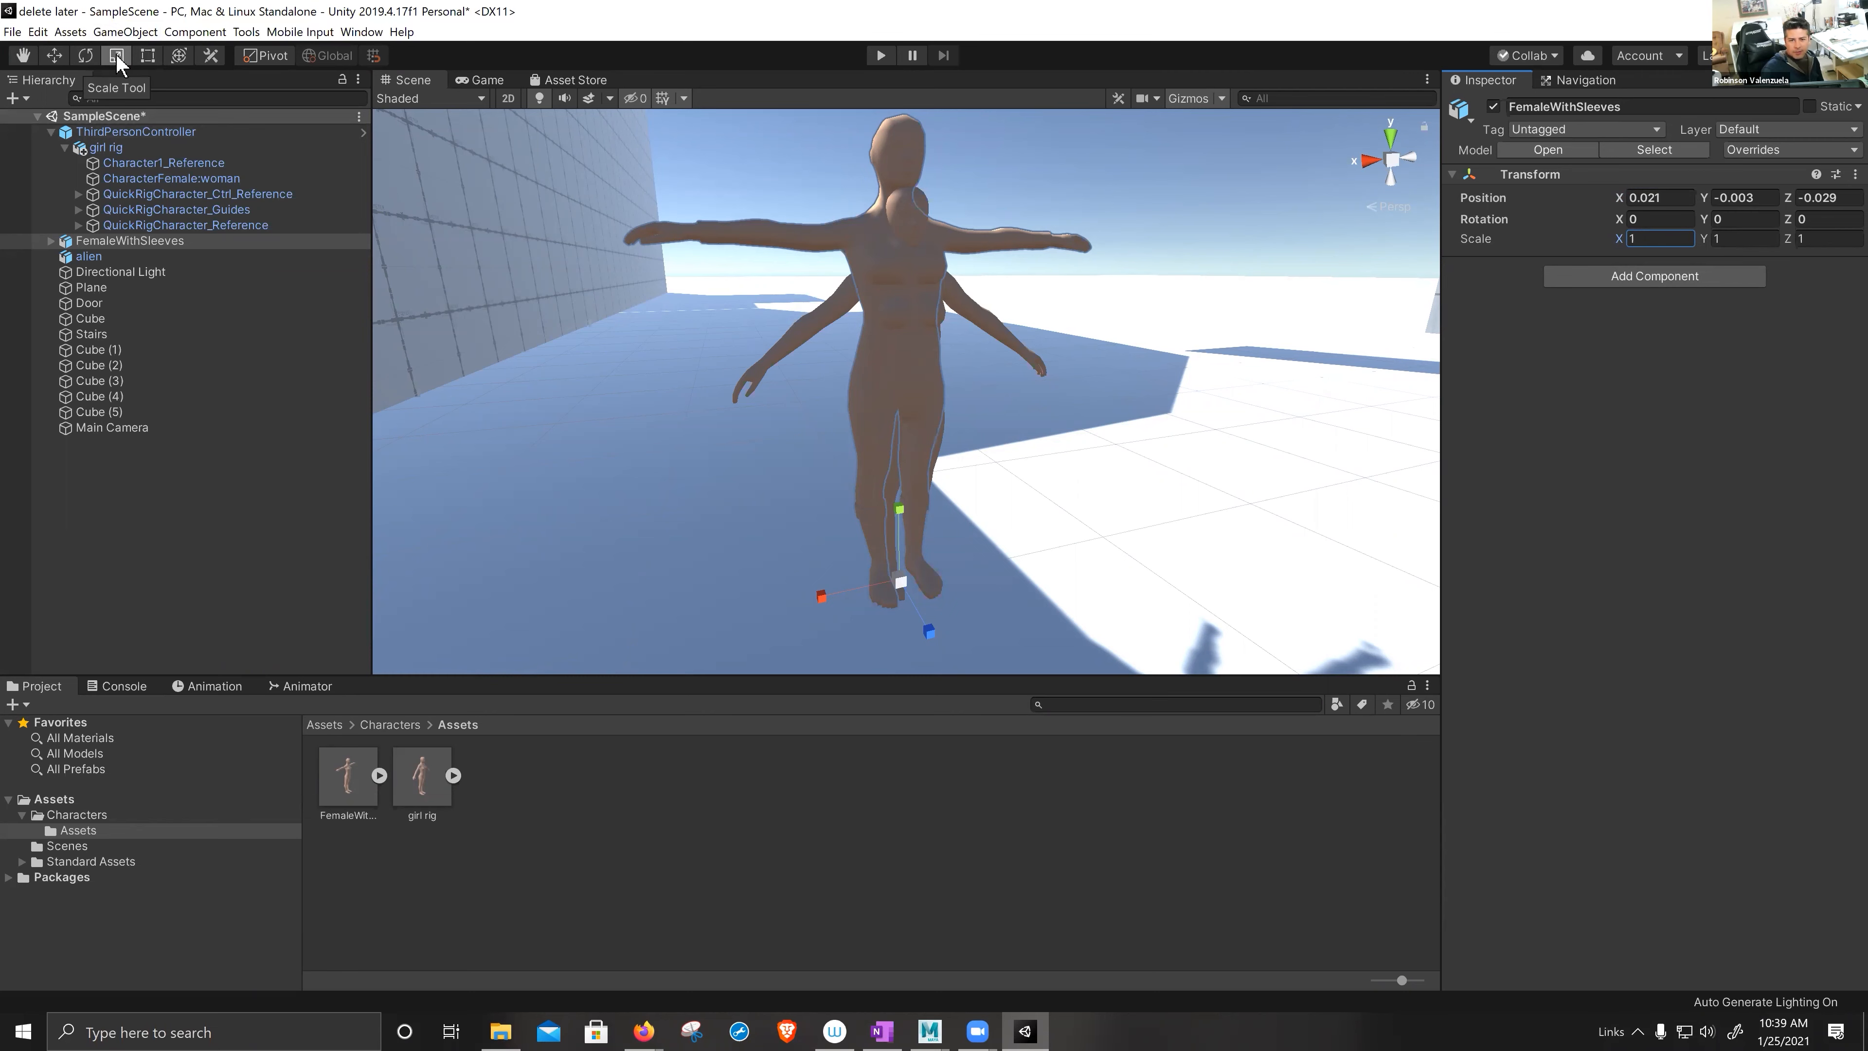
pyautogui.click(900, 581)
pyautogui.moveTo(898, 576); pyautogui.dragTo(894, 594)
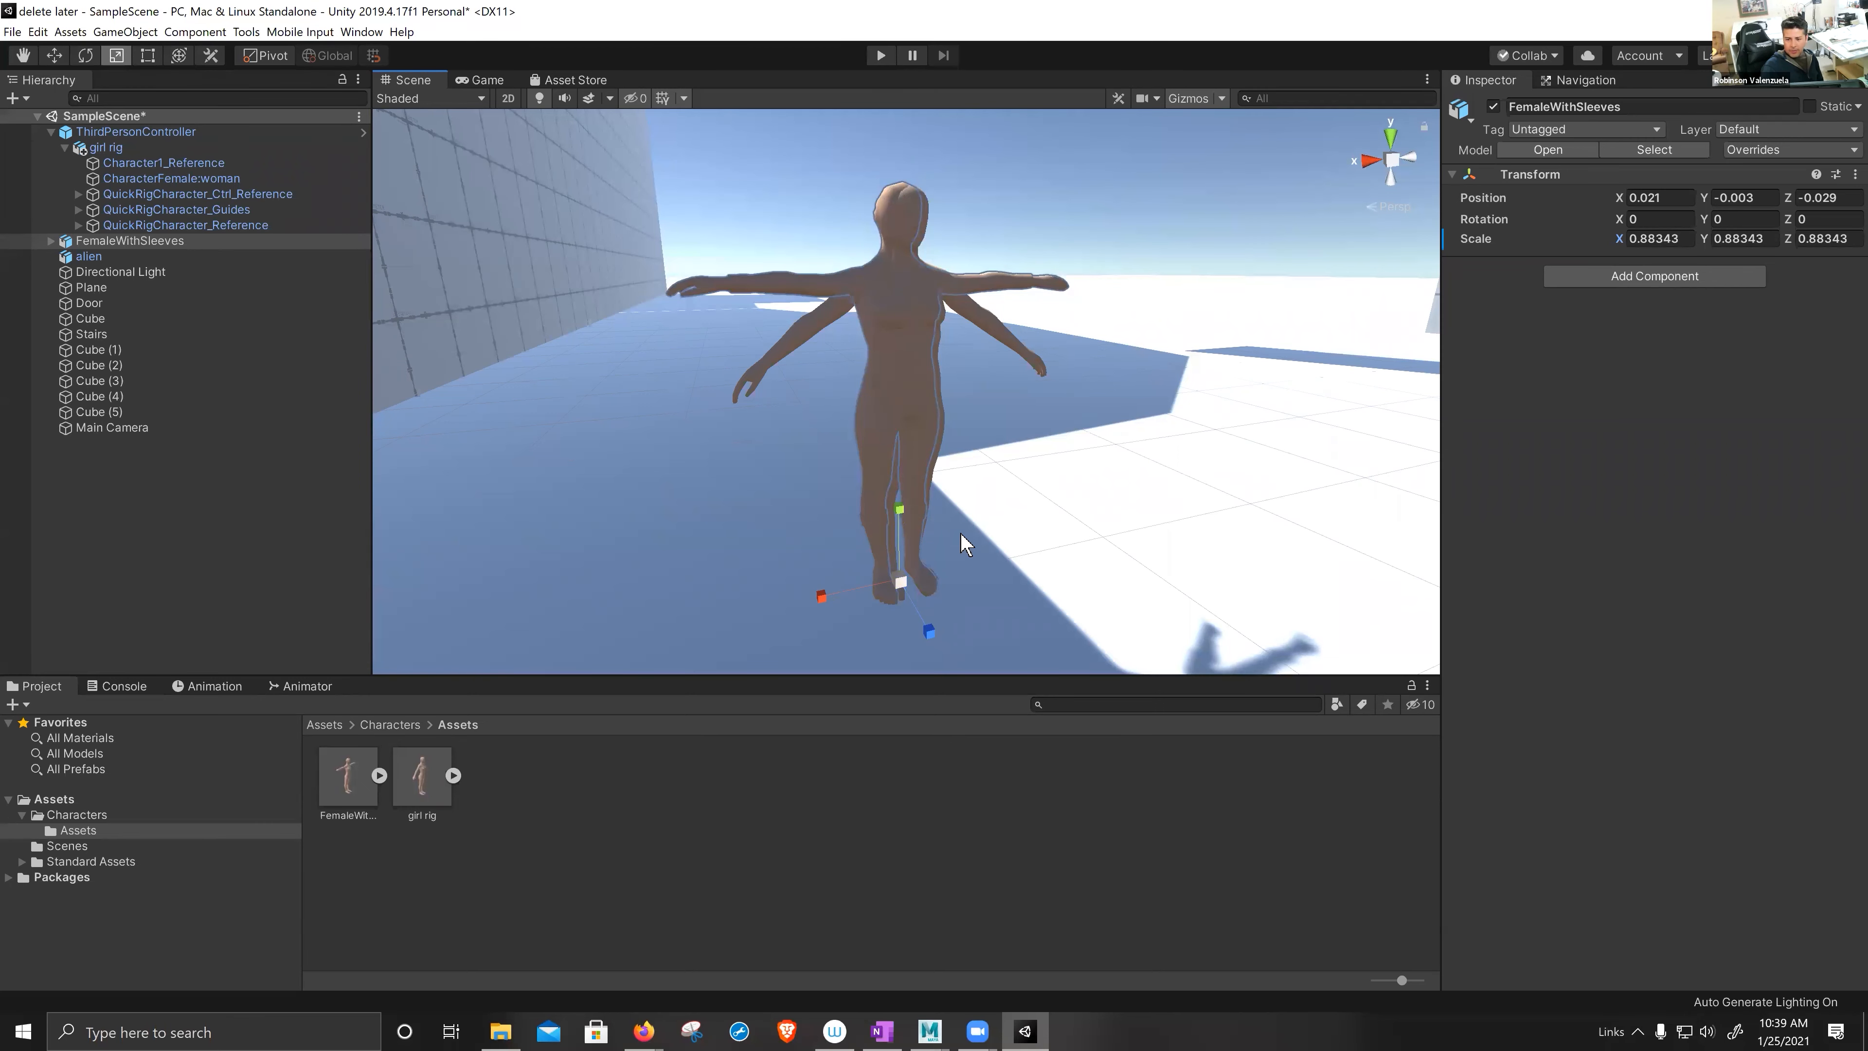
# - Move FemaleWithSleeves along the X axis to about -0.004 and check its alignment with the girl rig
pyautogui.keyDown('alt'); pyautogui.moveTo(1001, 517); pyautogui.dragTo(925, 491); pyautogui.keyUp('alt')
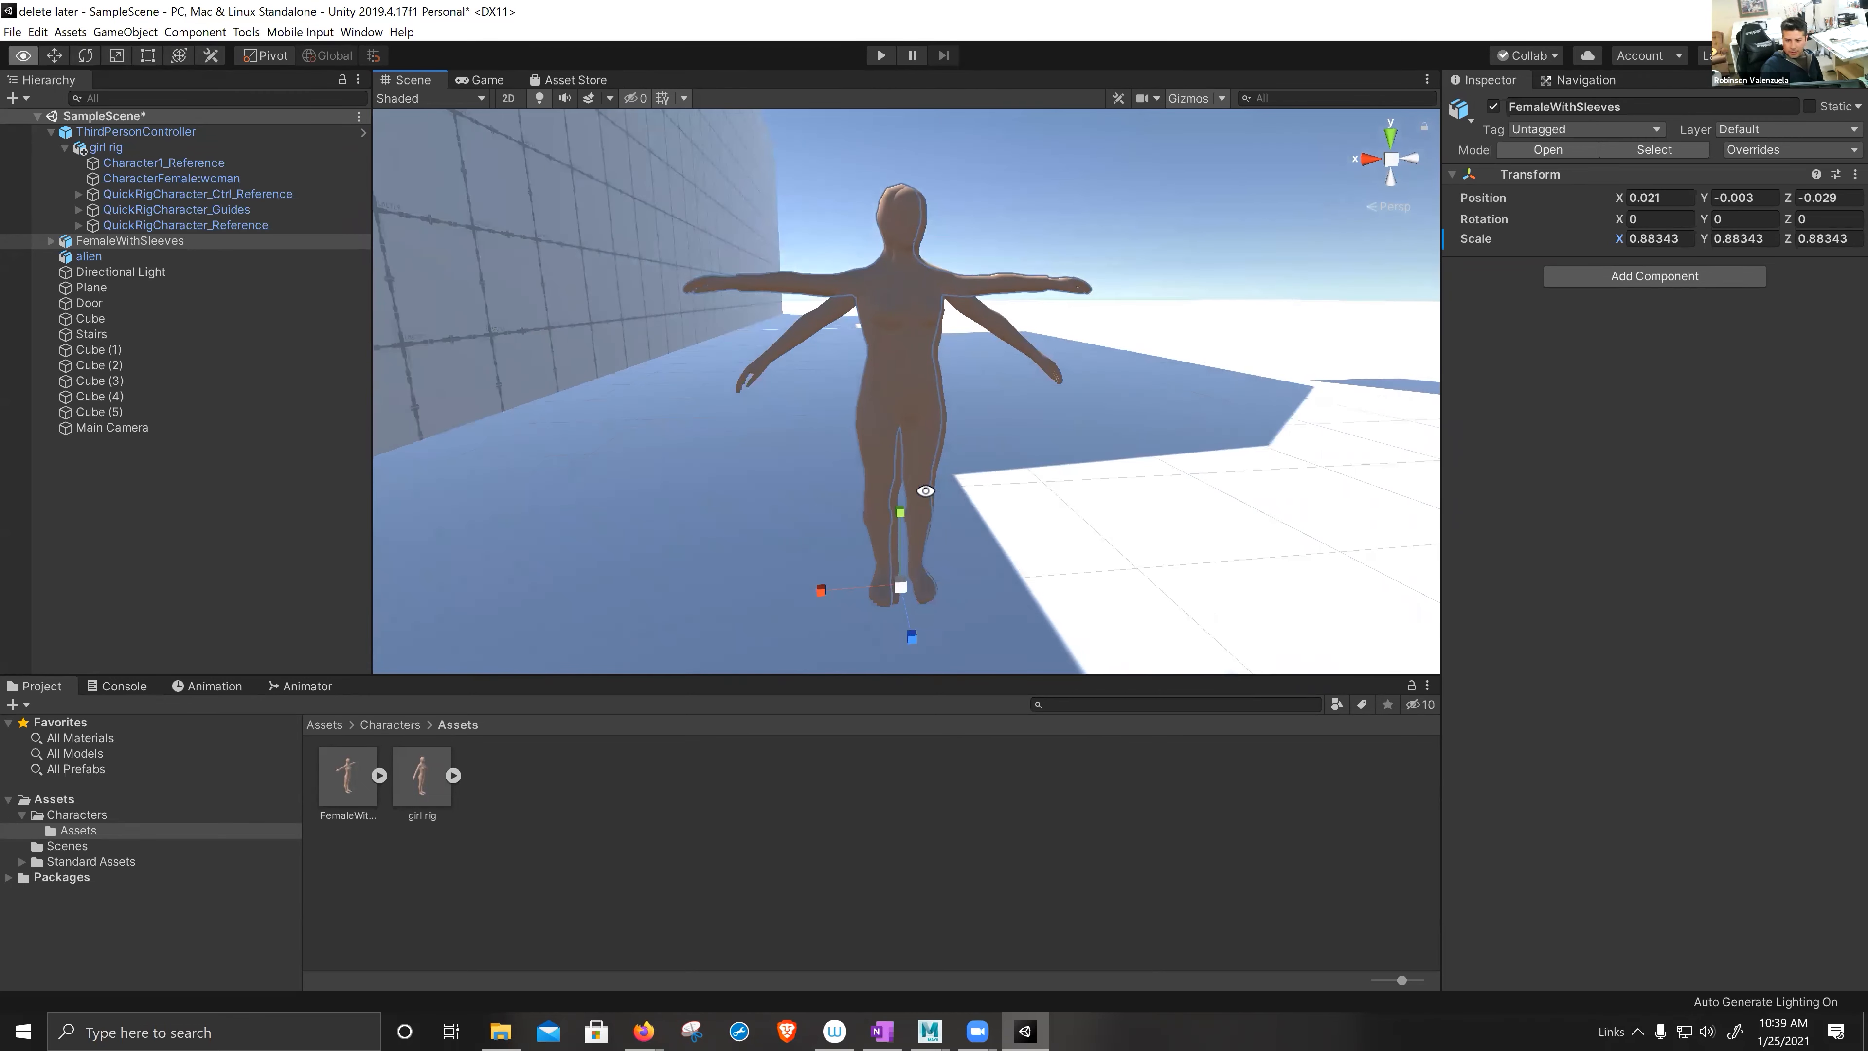
pyautogui.press('w')
pyautogui.moveTo(819, 585); pyautogui.dragTo(827, 589)
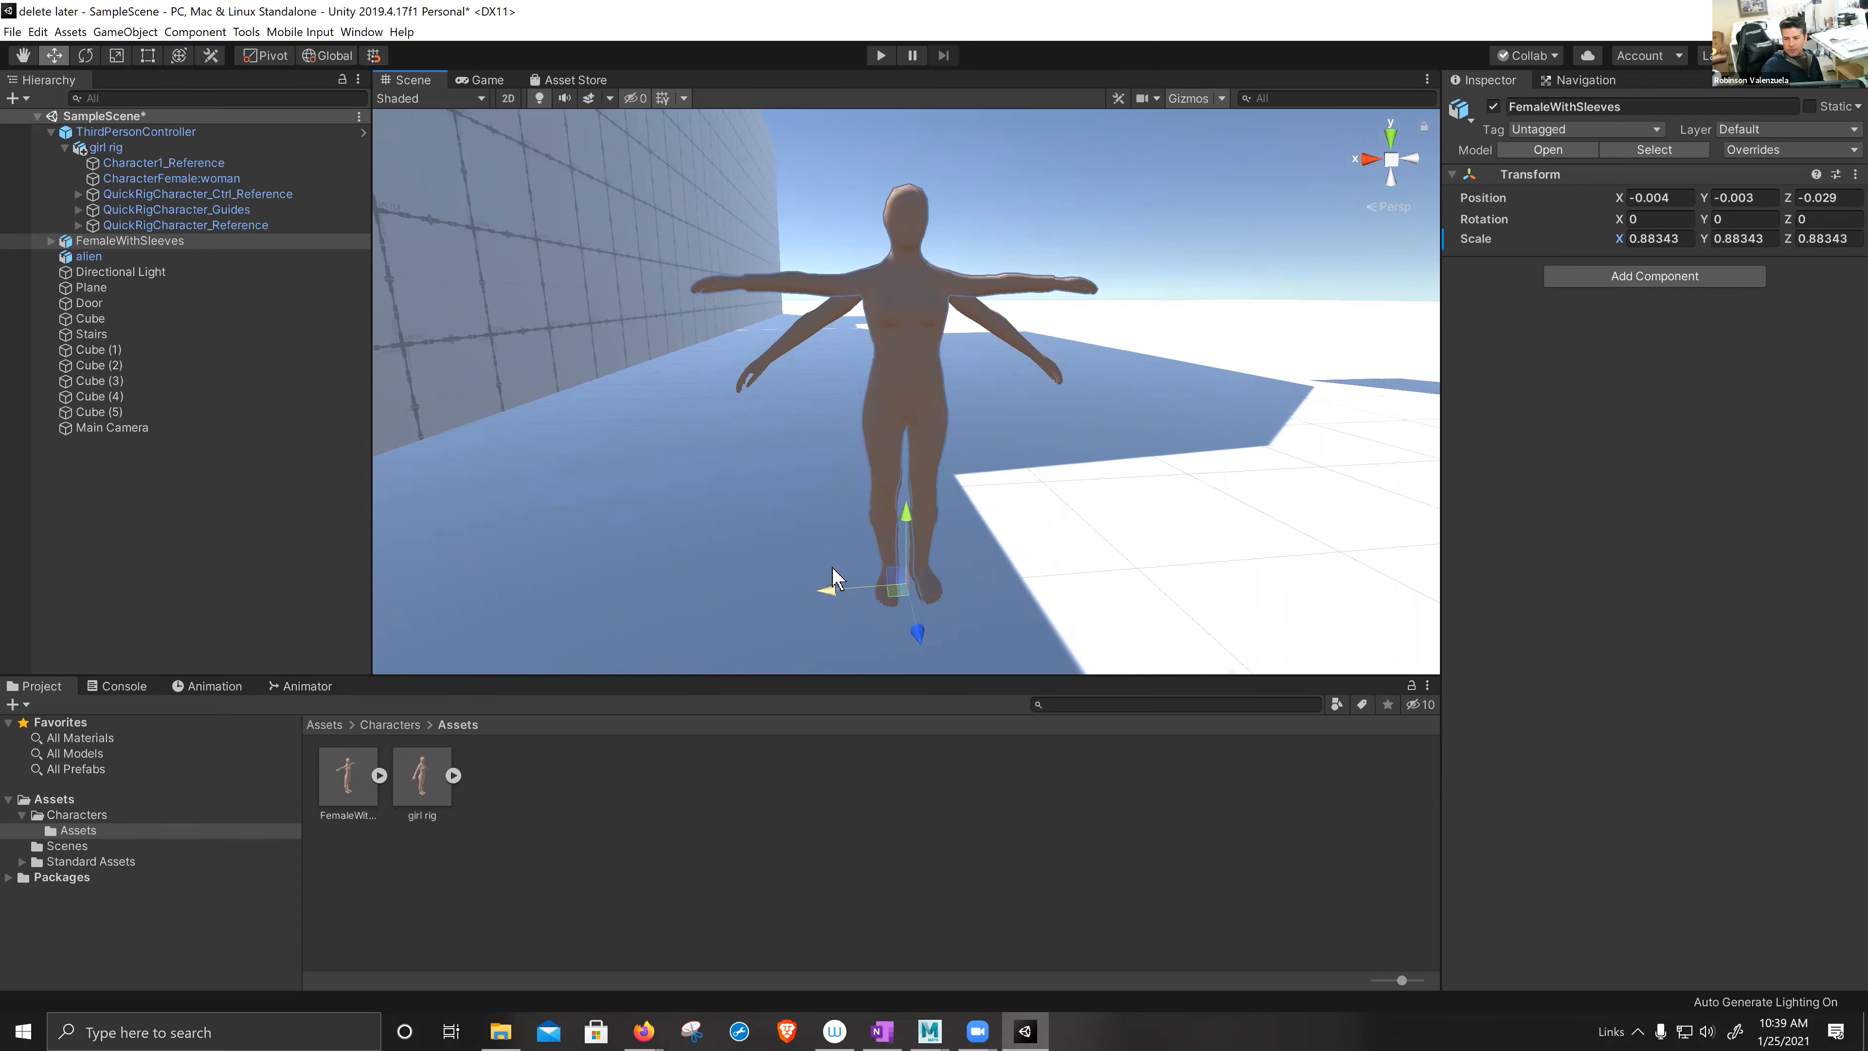
pyautogui.keyDown('alt'); pyautogui.moveTo(696, 474); pyautogui.dragTo(890, 497); pyautogui.keyUp('alt')
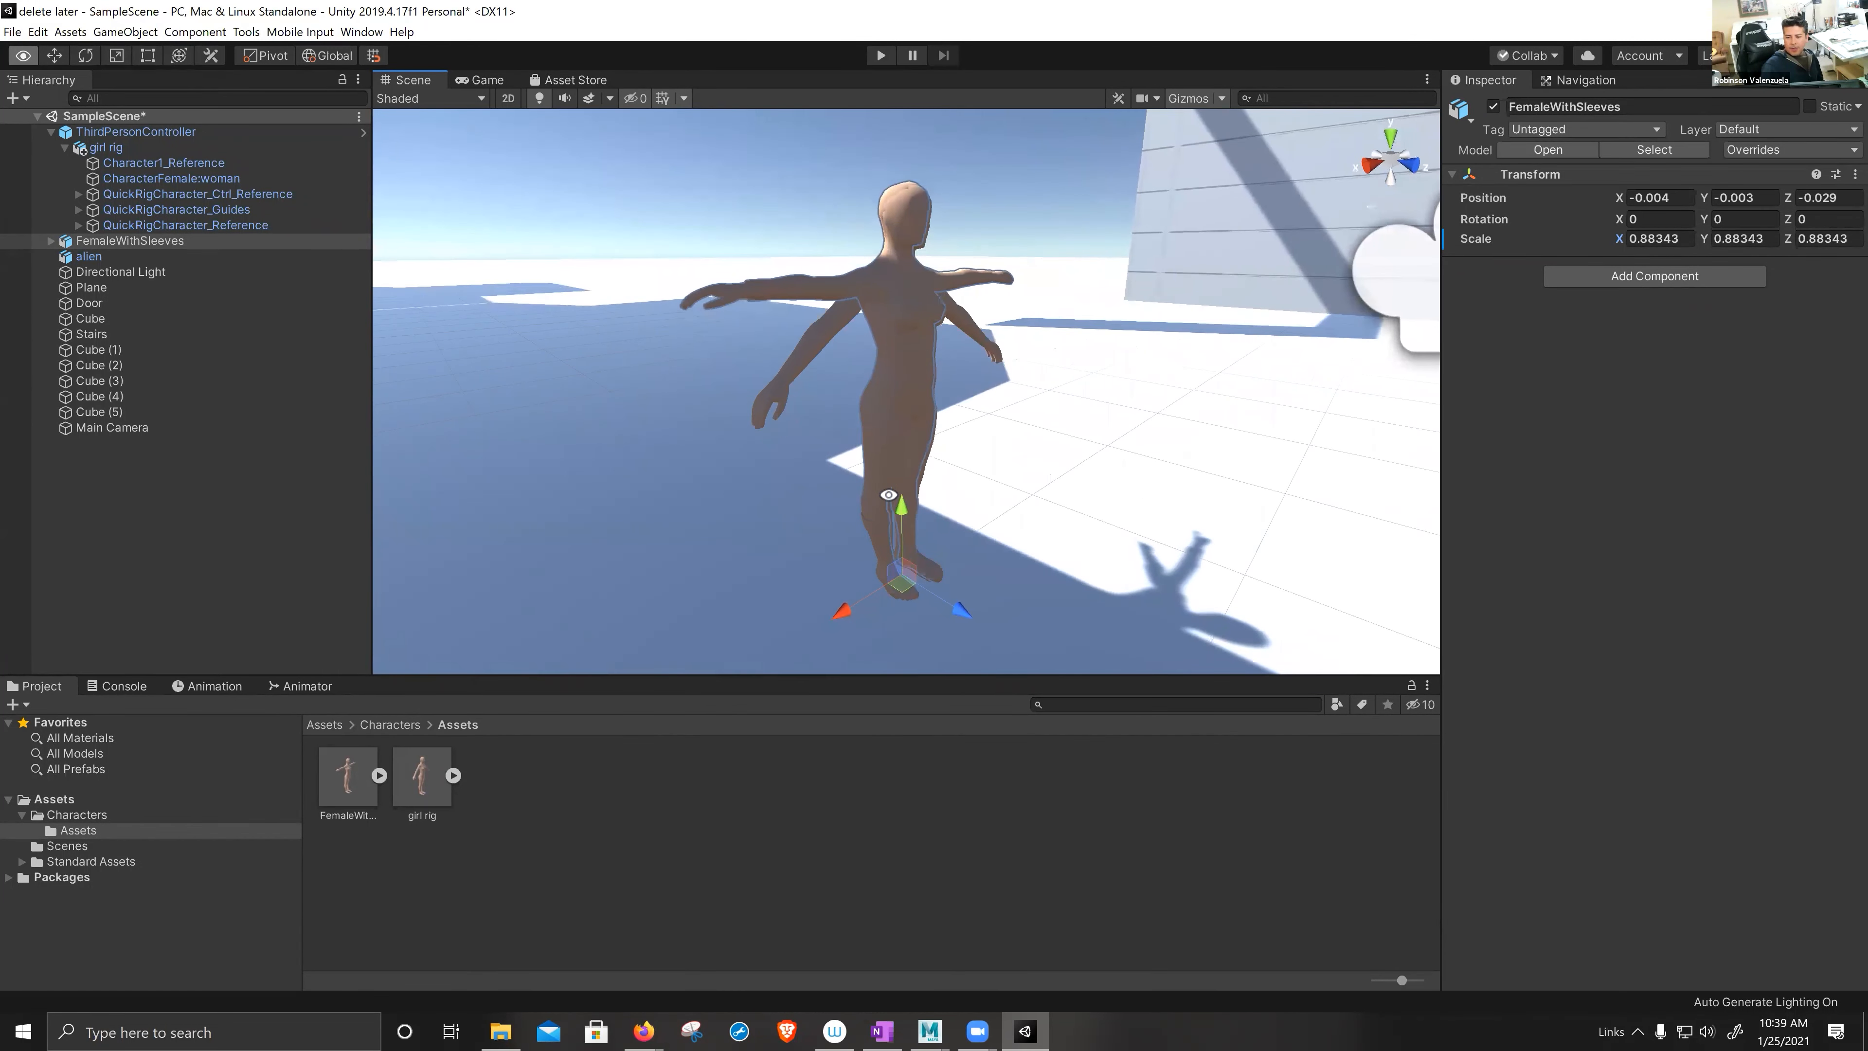
pyautogui.keyDown('alt'); pyautogui.moveTo(962, 401); pyautogui.dragTo(871, 383); pyautogui.keyUp('alt')
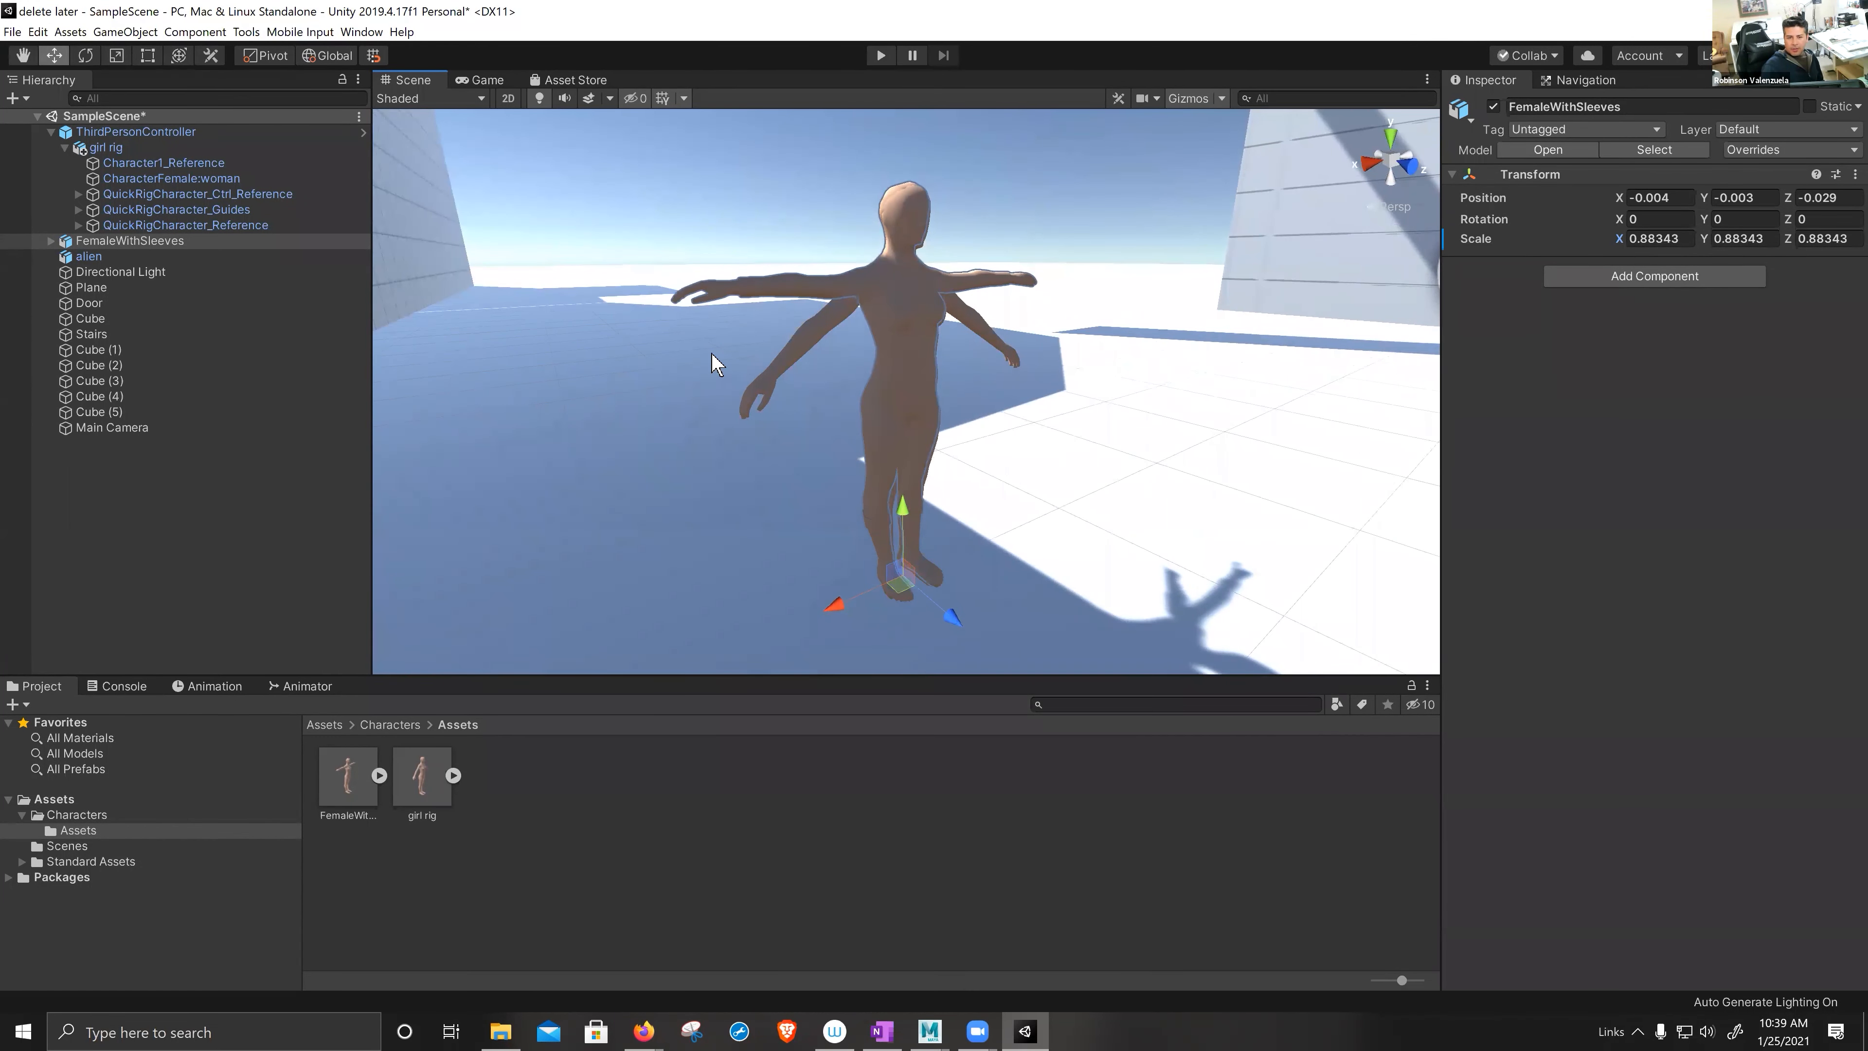
# - Delete the girl rig model from inside the ThirdPersonController
pyautogui.click(154, 131)
pyautogui.click(108, 145)
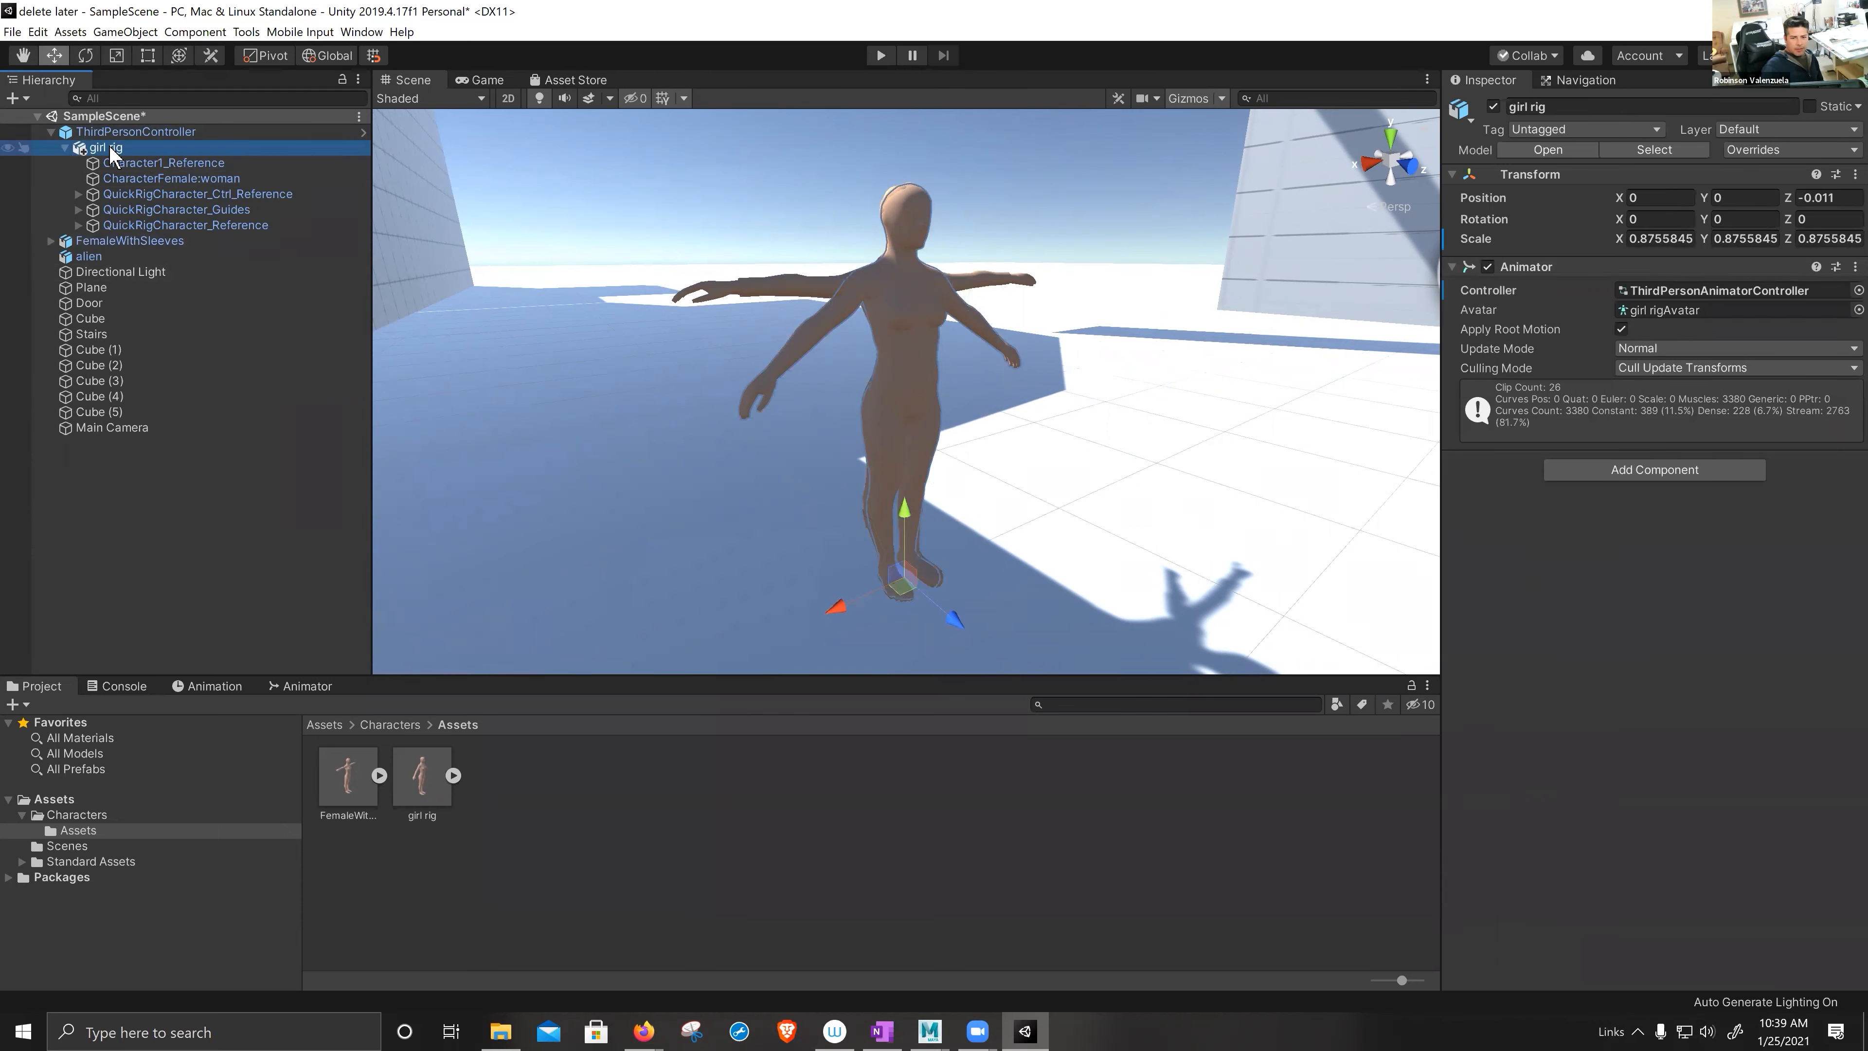
pyautogui.press('Delete')
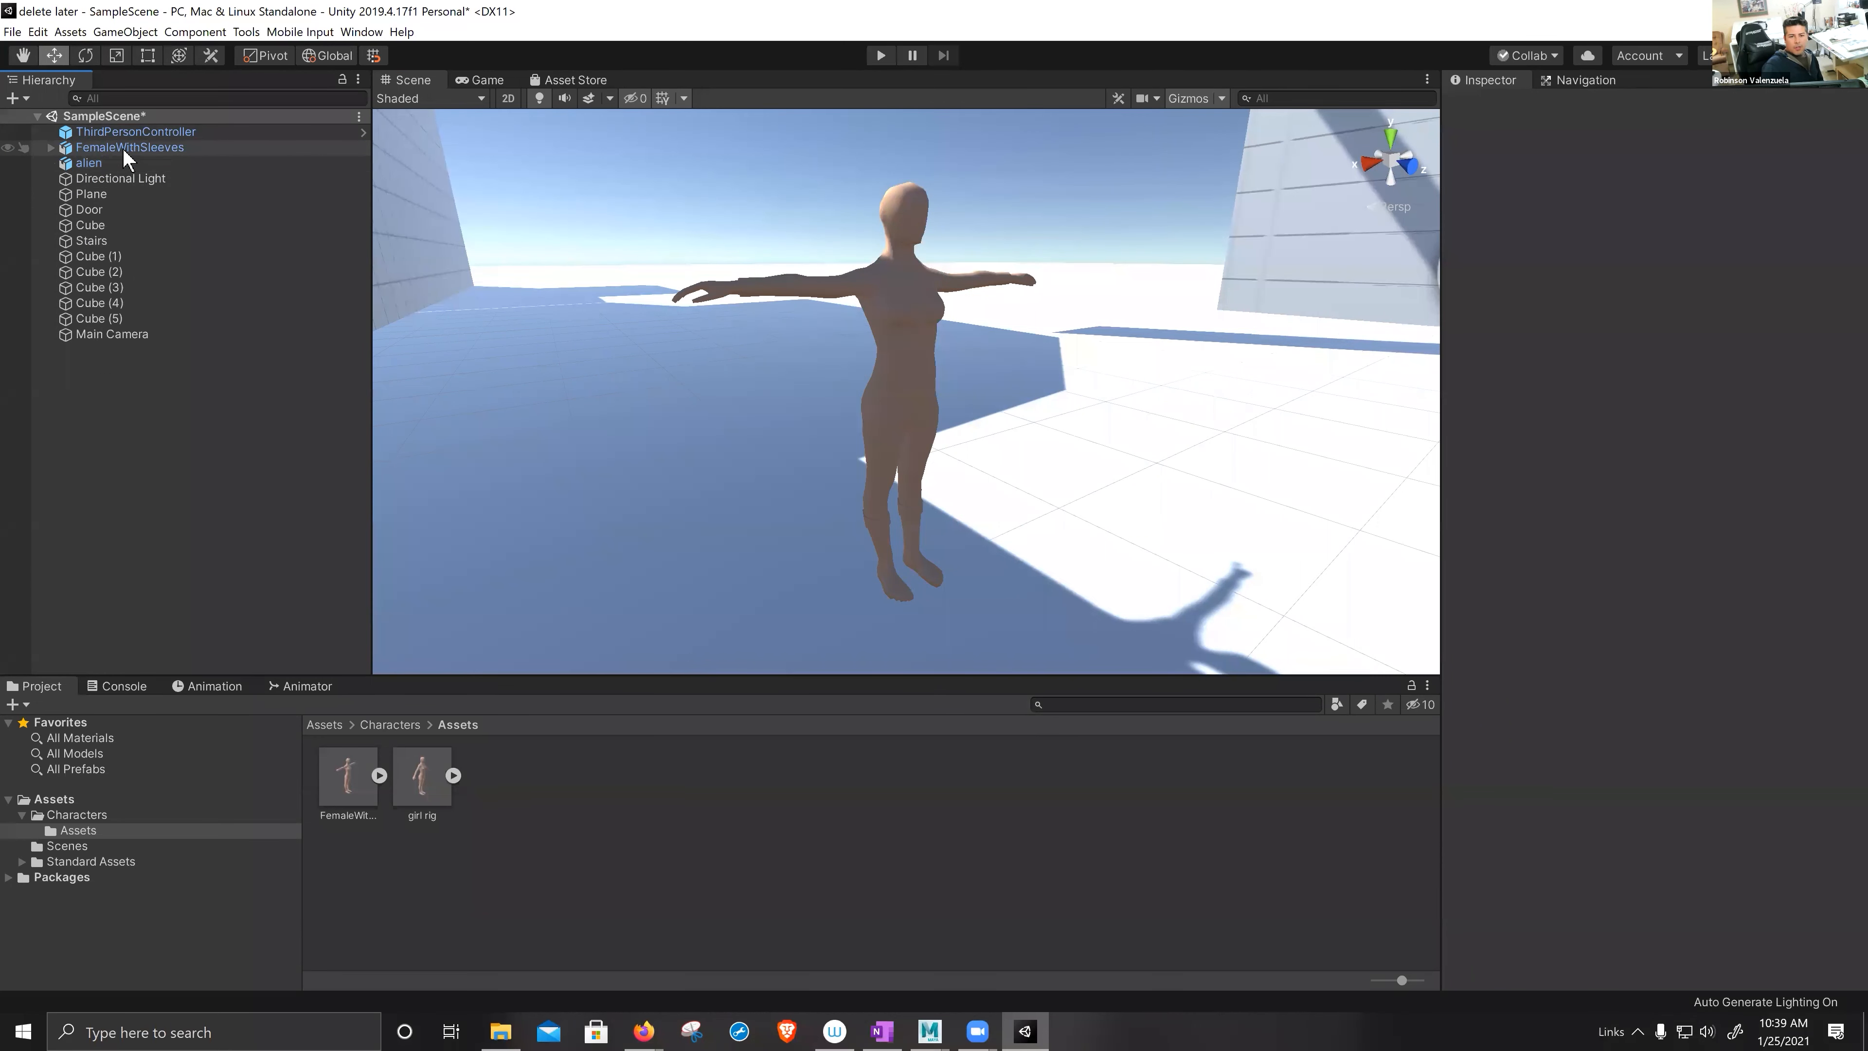
# - Make FemaleWithSleeves a child of the ThirdPersonController
pyautogui.click(108, 146)
pyautogui.moveTo(108, 144); pyautogui.dragTo(128, 131)
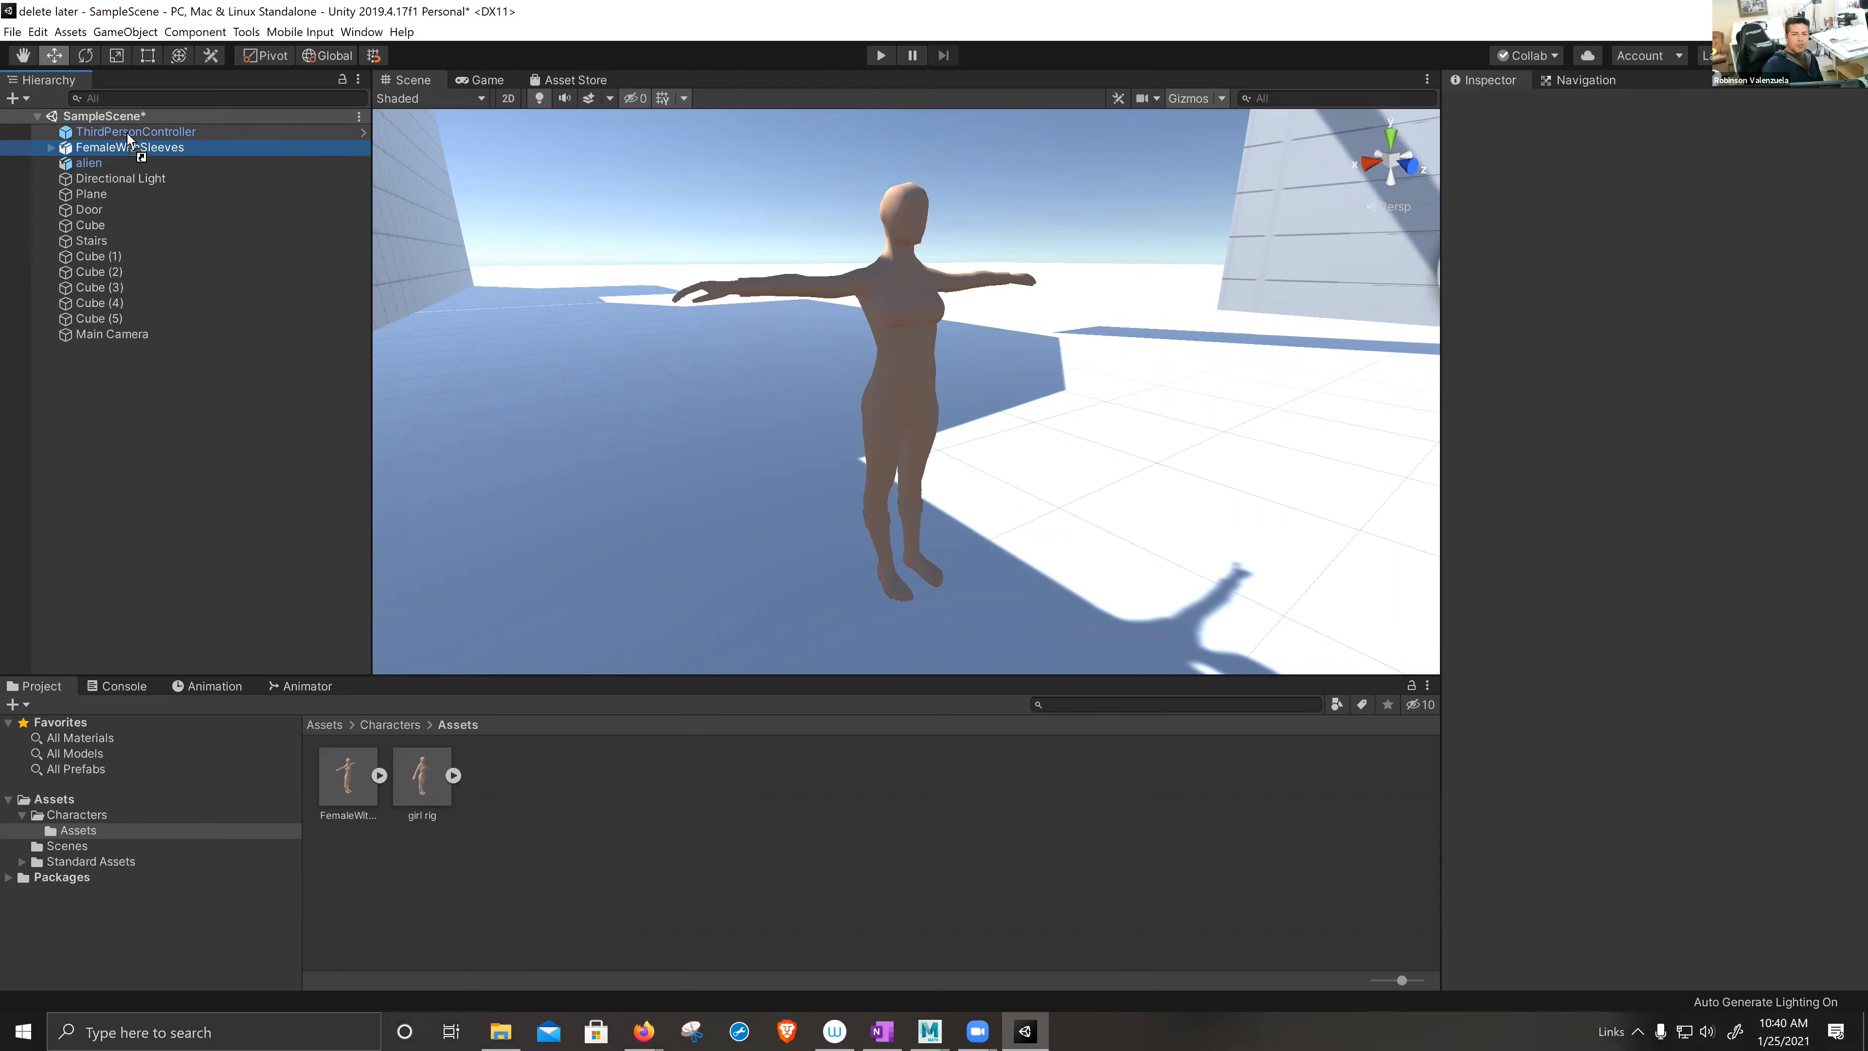
pyautogui.moveTo(127, 134); pyautogui.dragTo(127, 135)
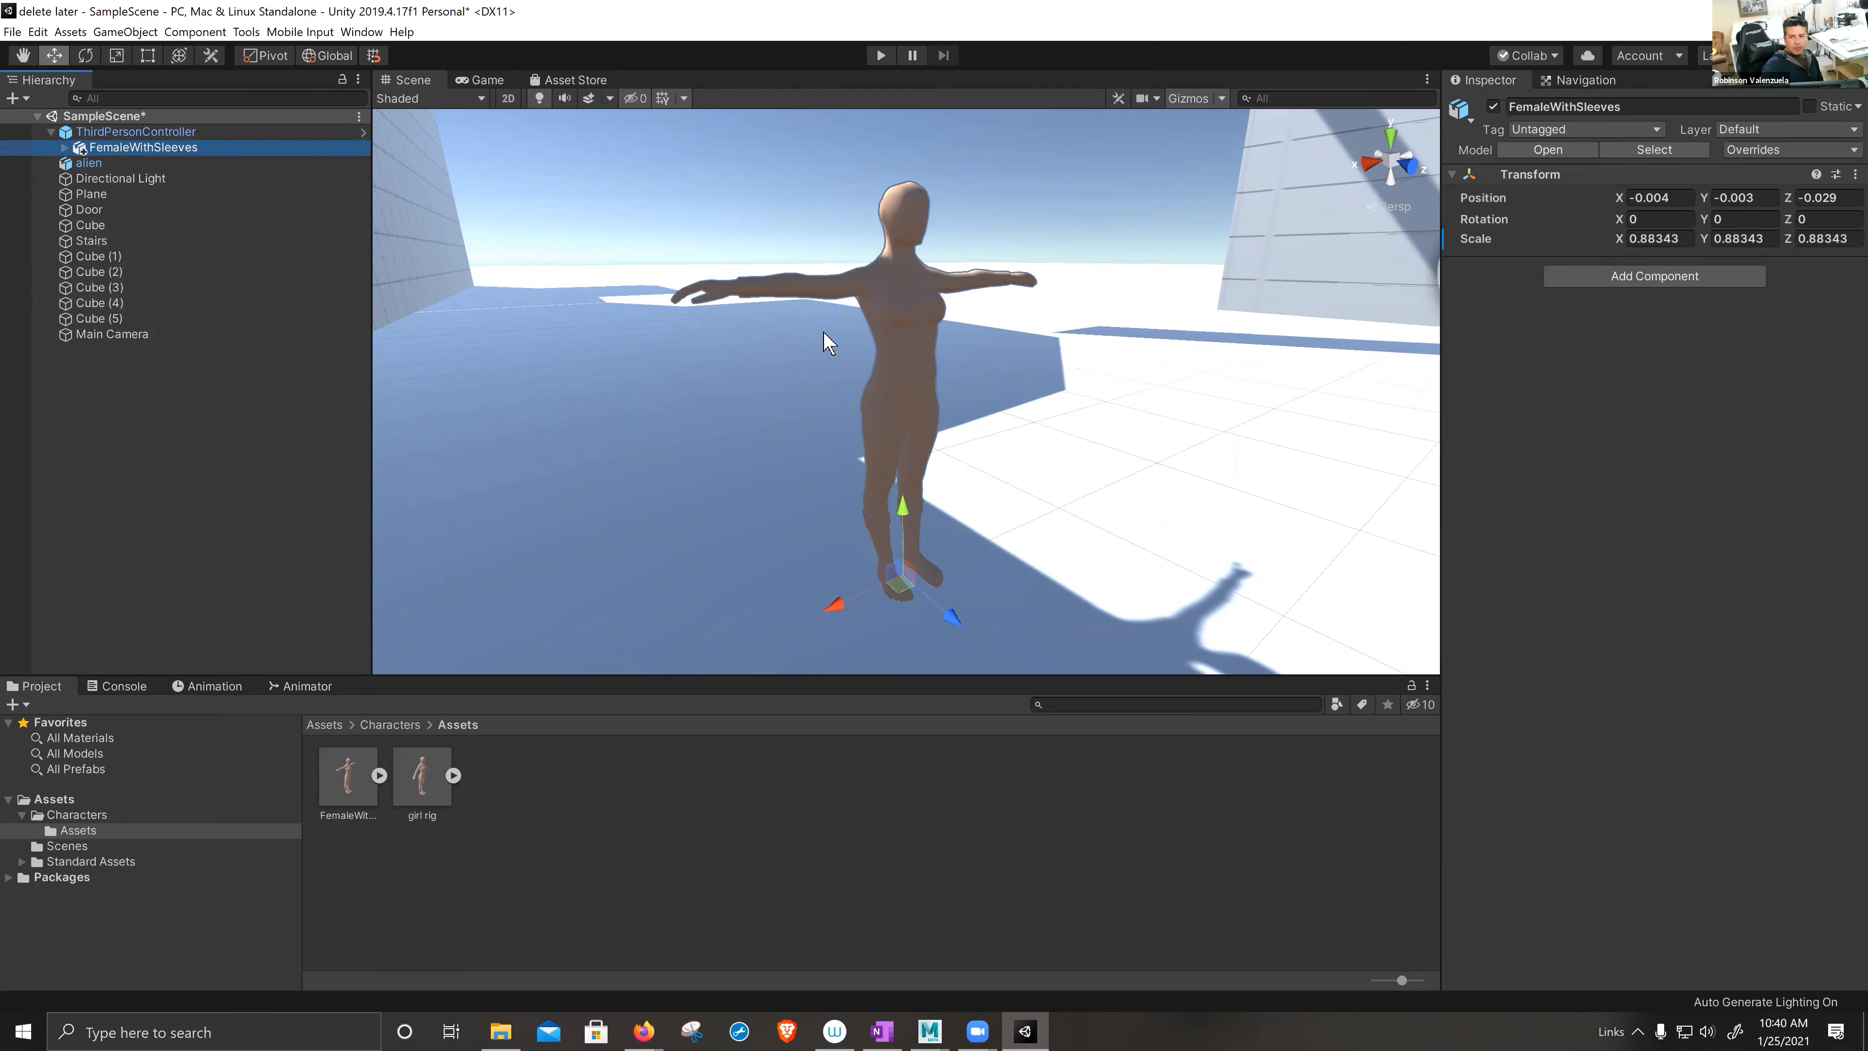
# - Play-test the scene by walking the new character in several directions, and stop play mode
pyautogui.click(877, 56)
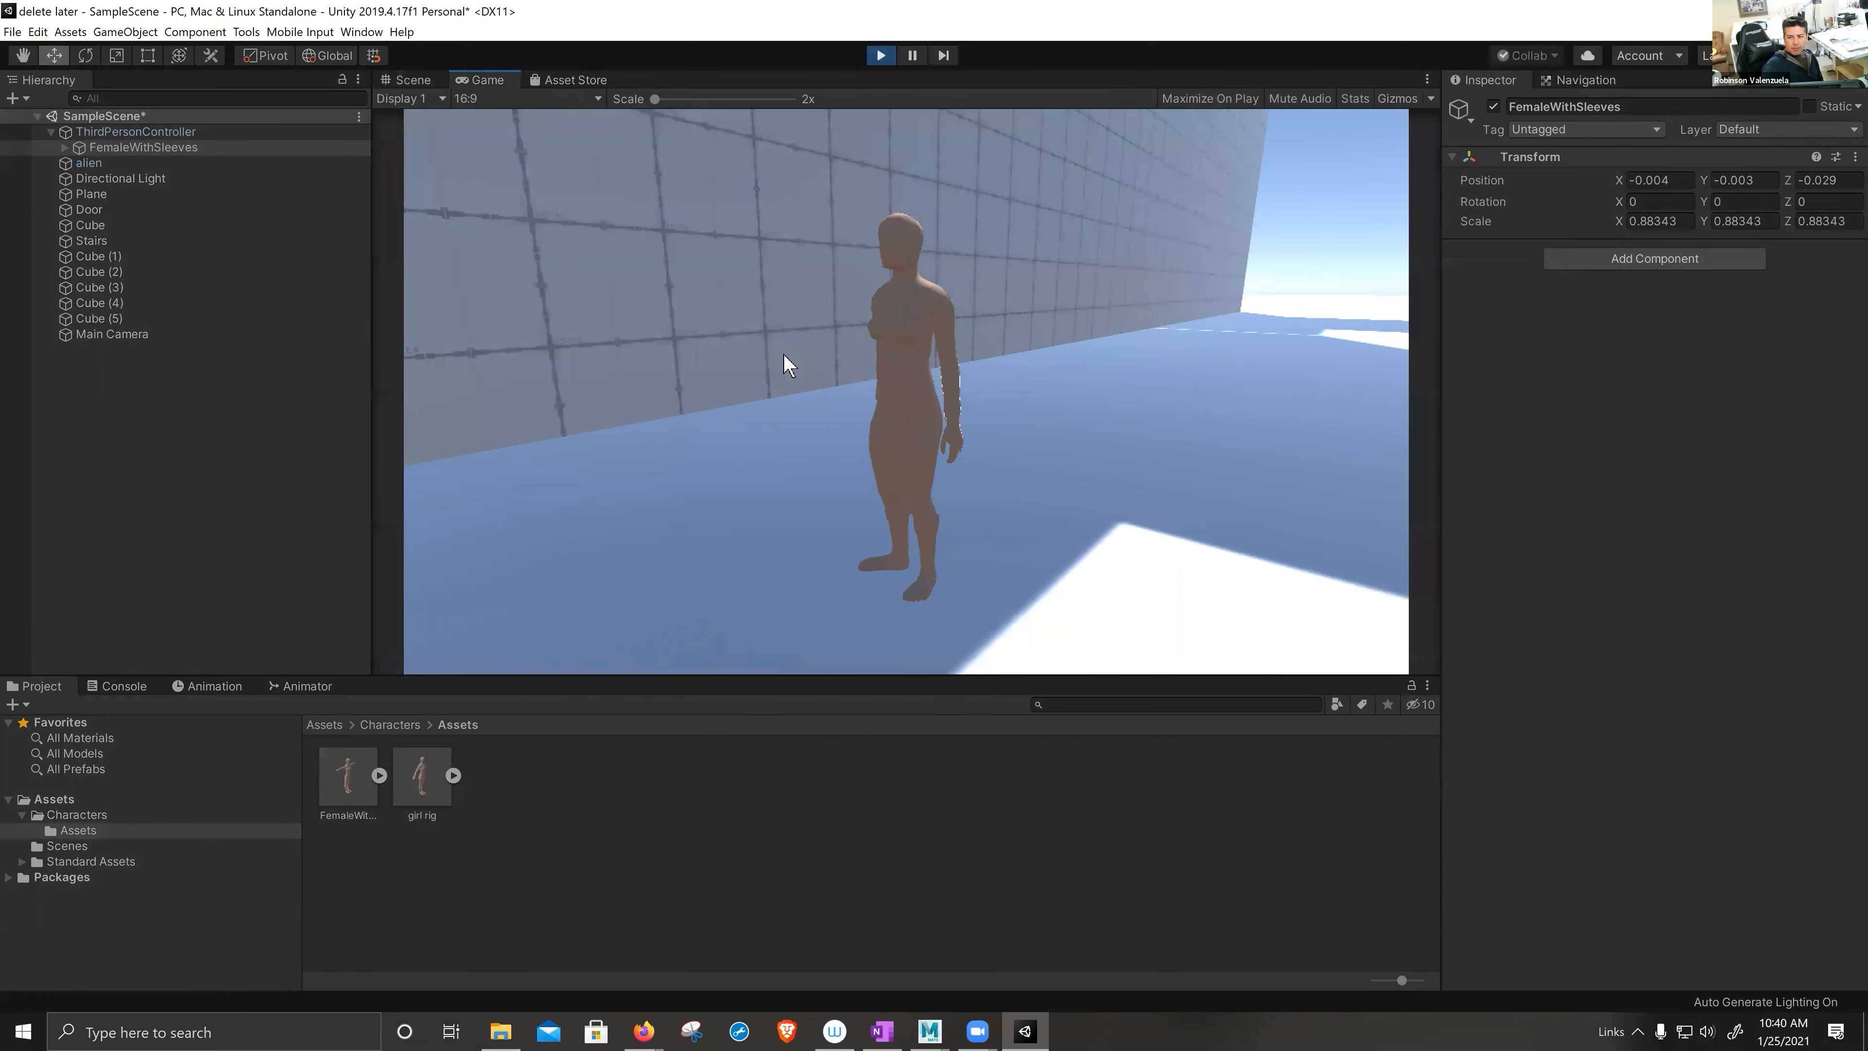
pyautogui.press('w')
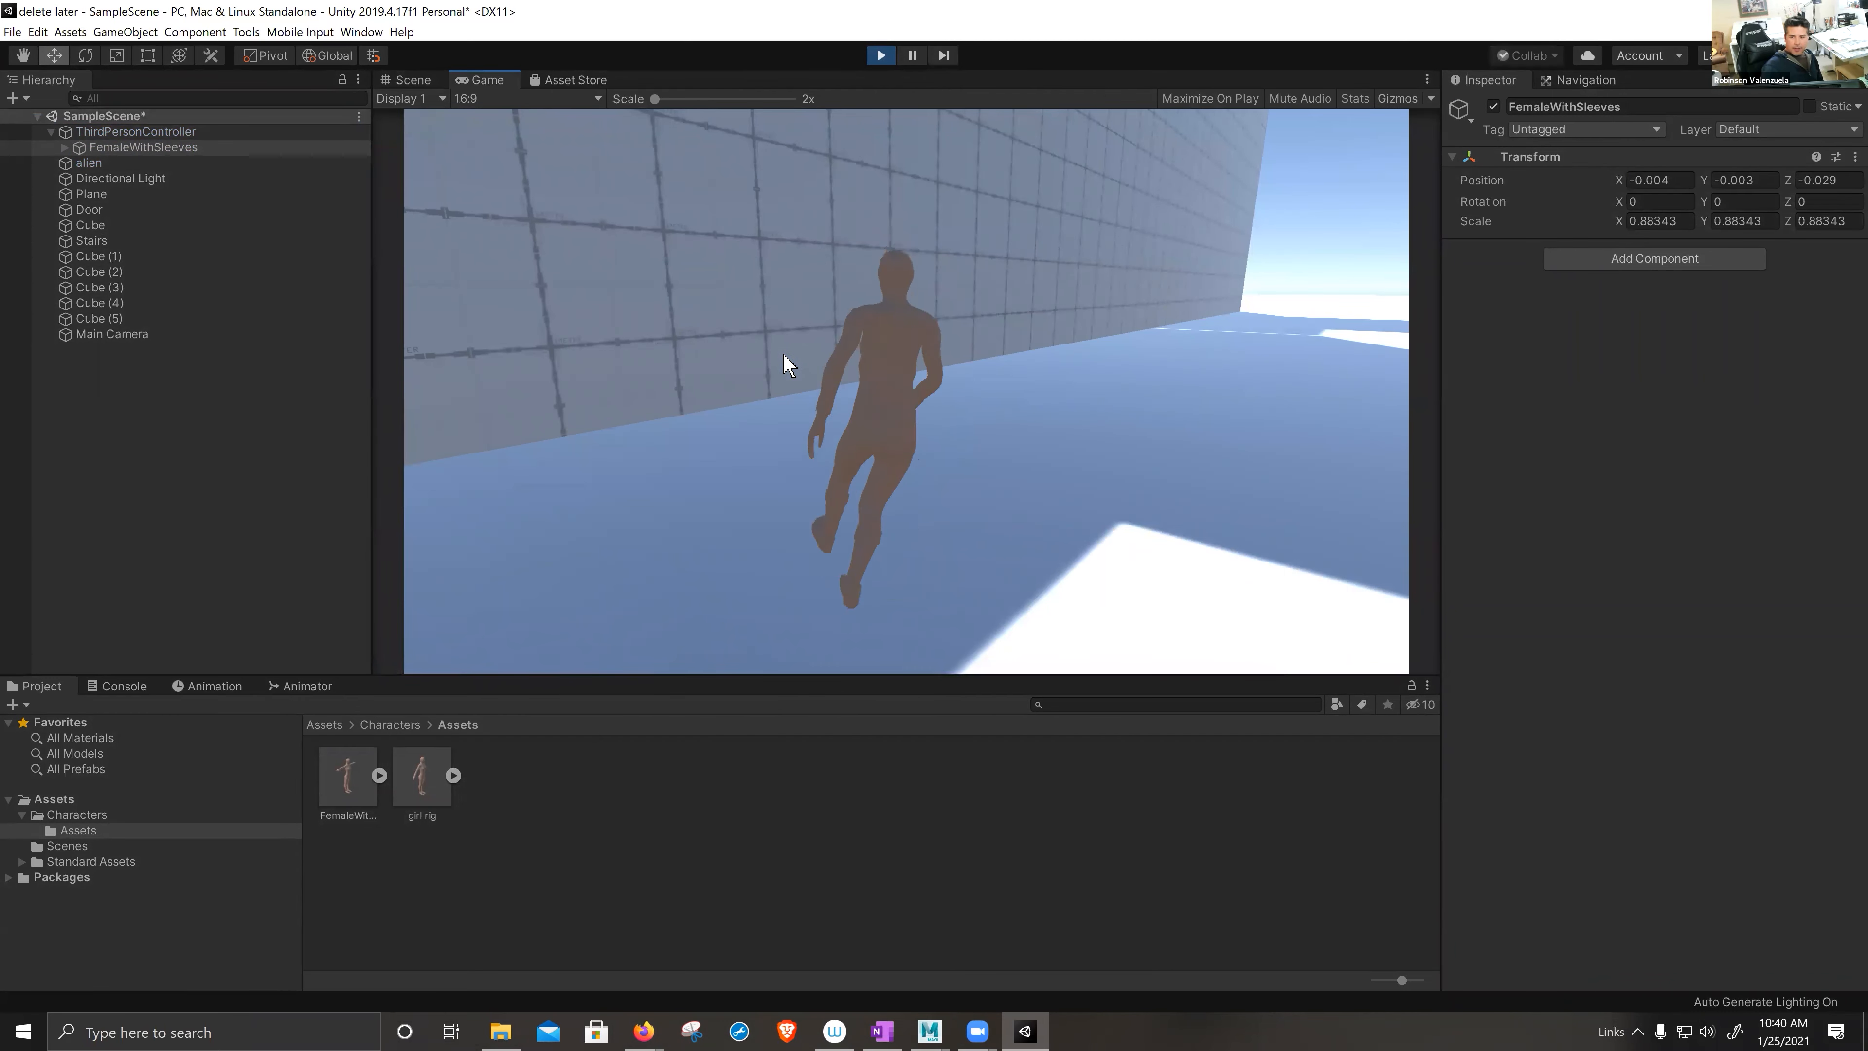
pyautogui.press('d')
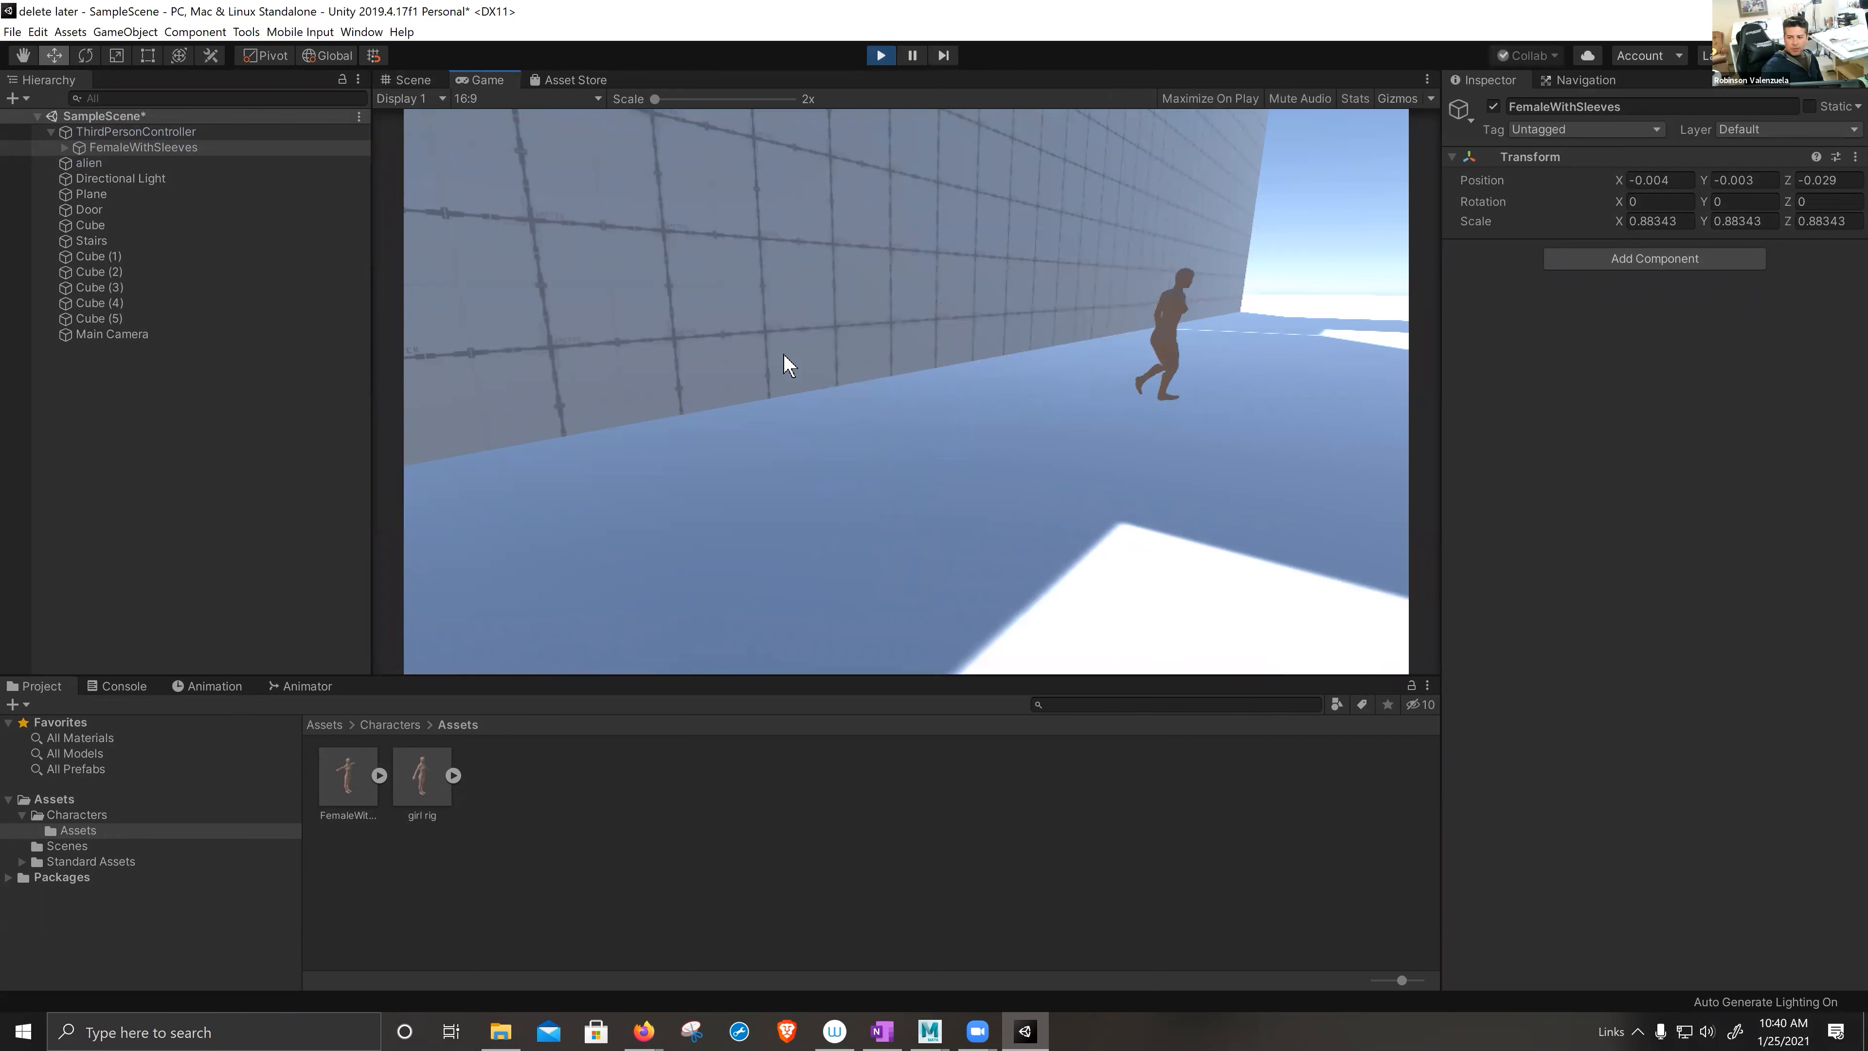
pyautogui.press('a')
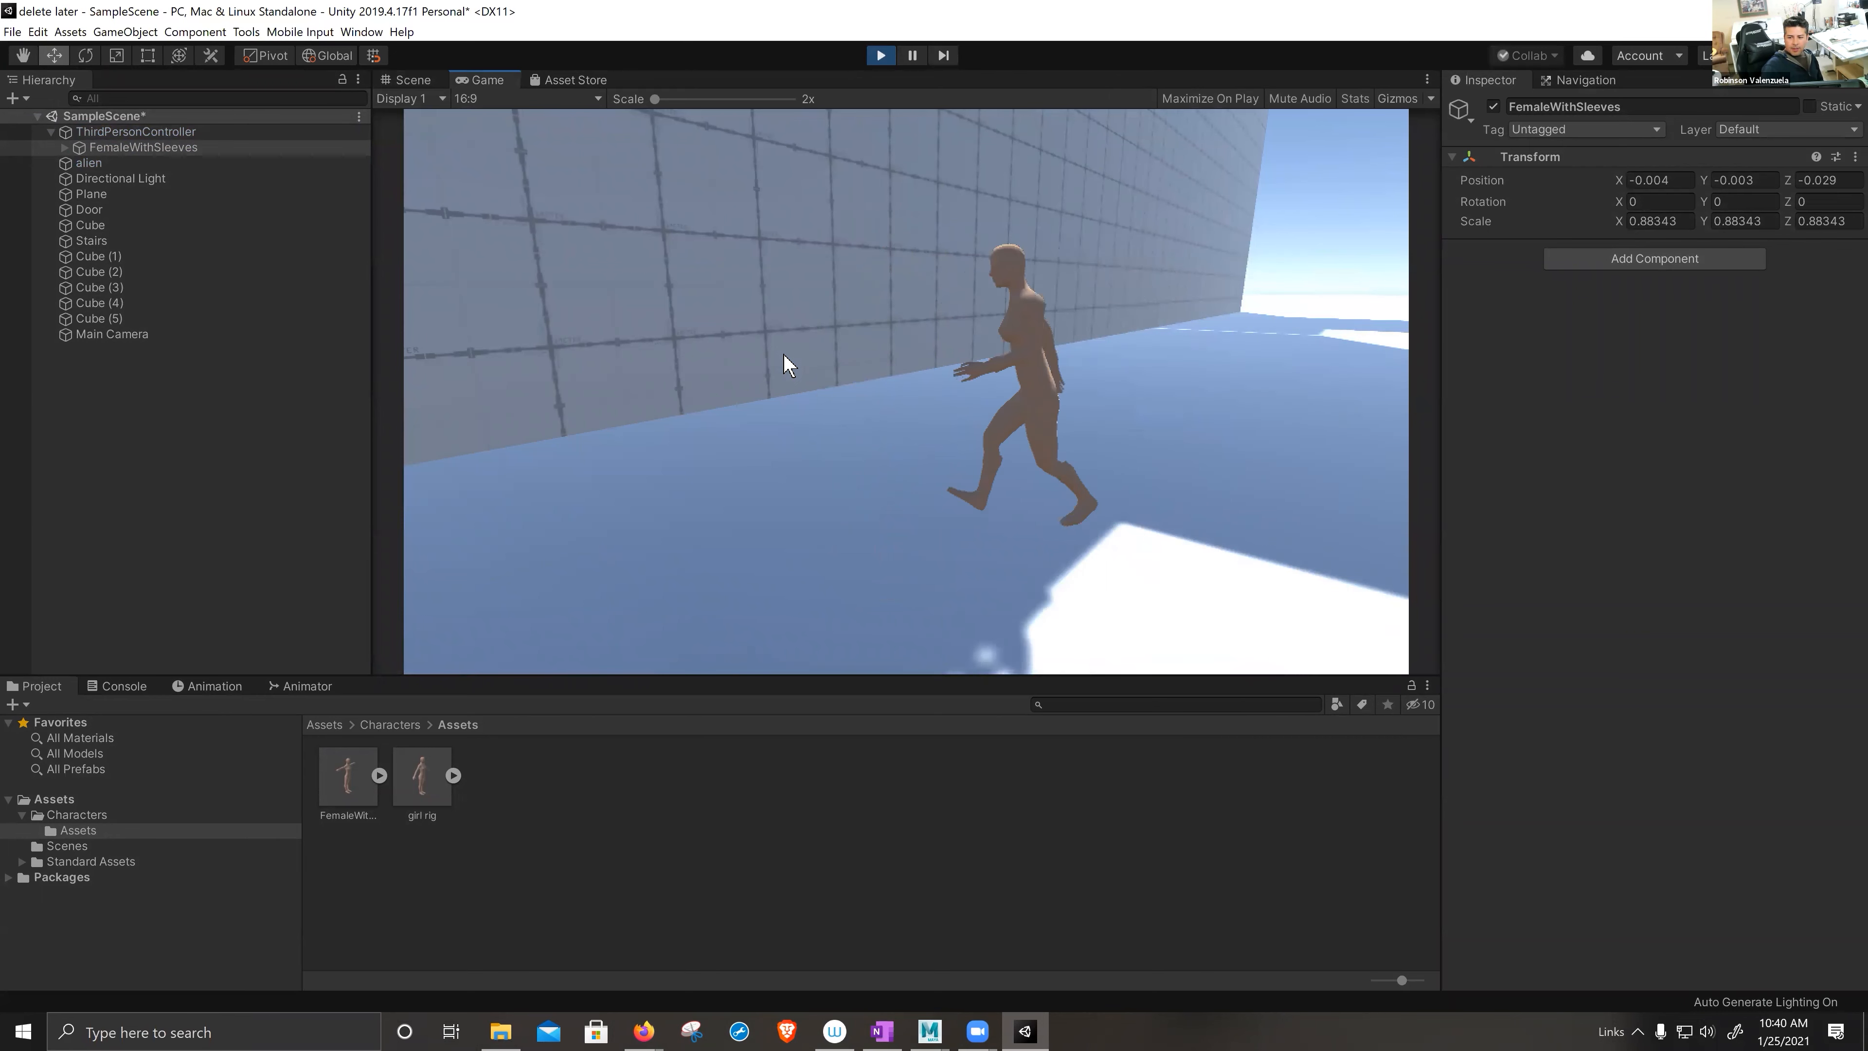
pyautogui.press('a')
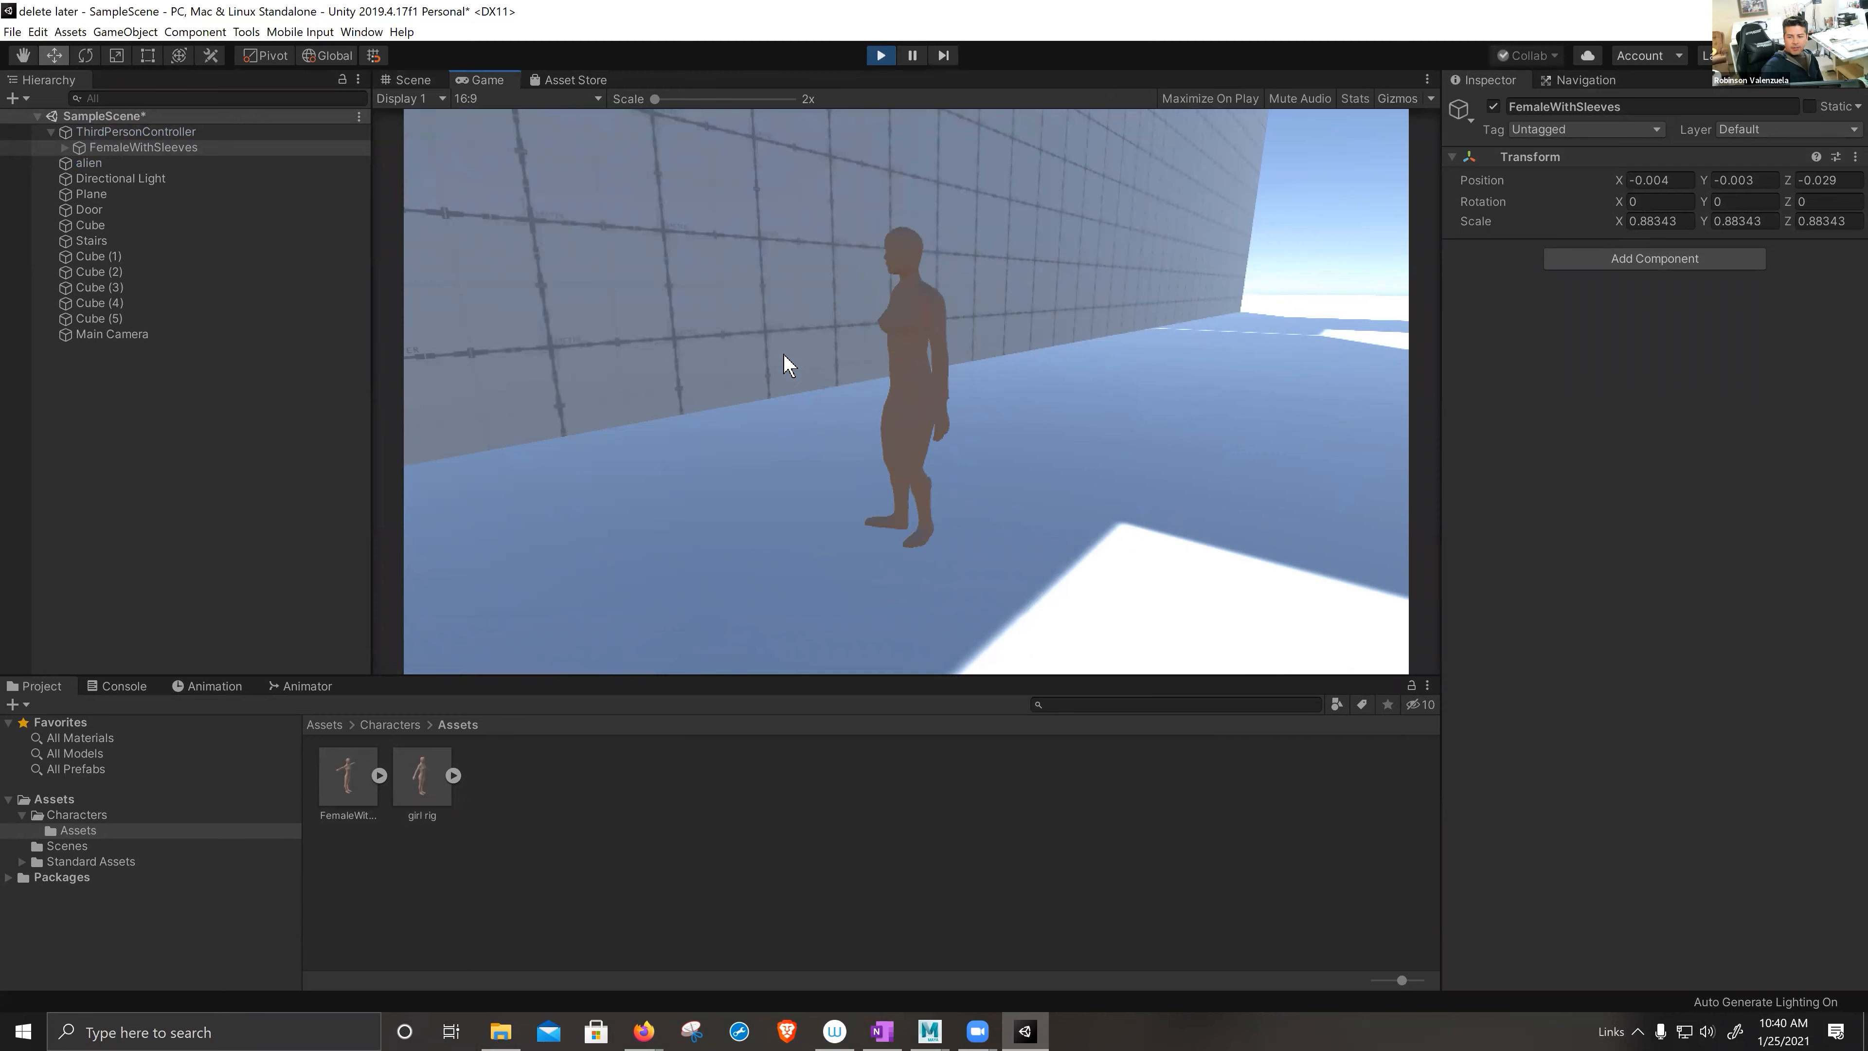
pyautogui.press('s')
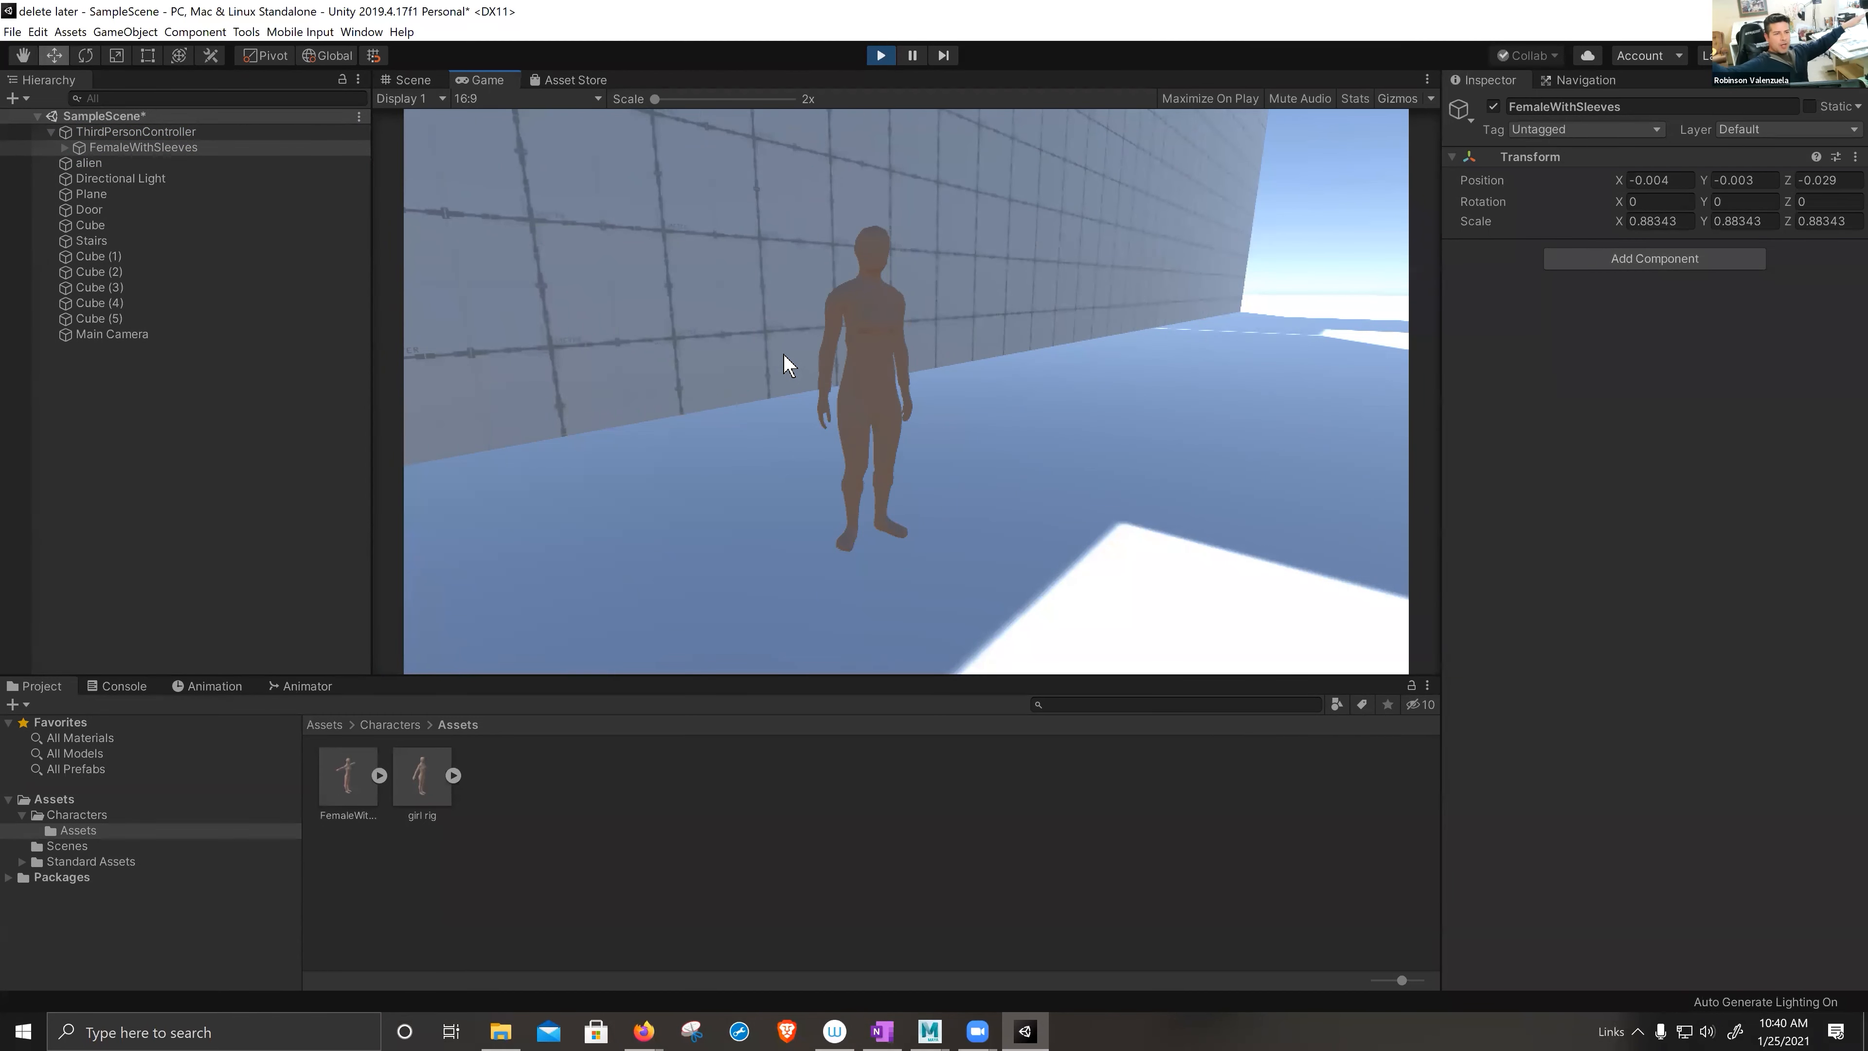
pyautogui.hotkey('ctrl', 'p')
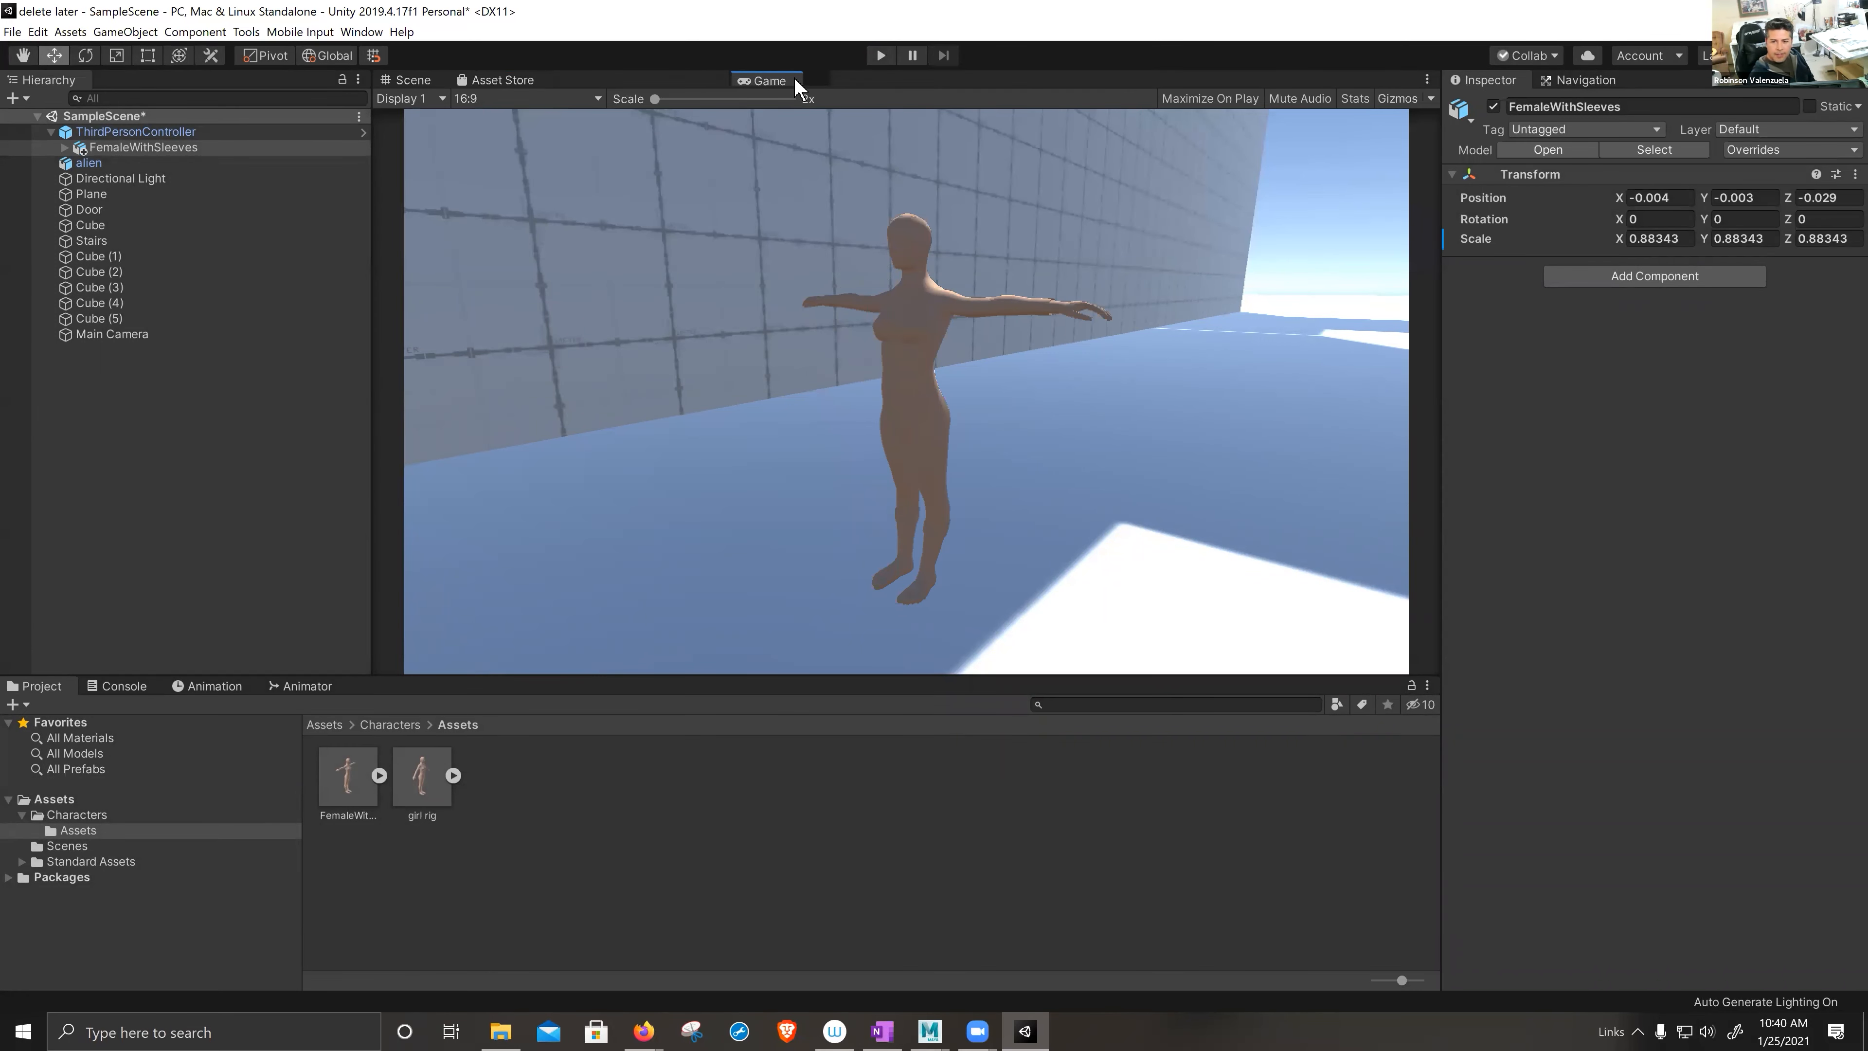
# - Dock the Game view beside the Scene view and resize the two so both are visible side by side
pyautogui.moveTo(731, 72); pyautogui.dragTo(809, 132)
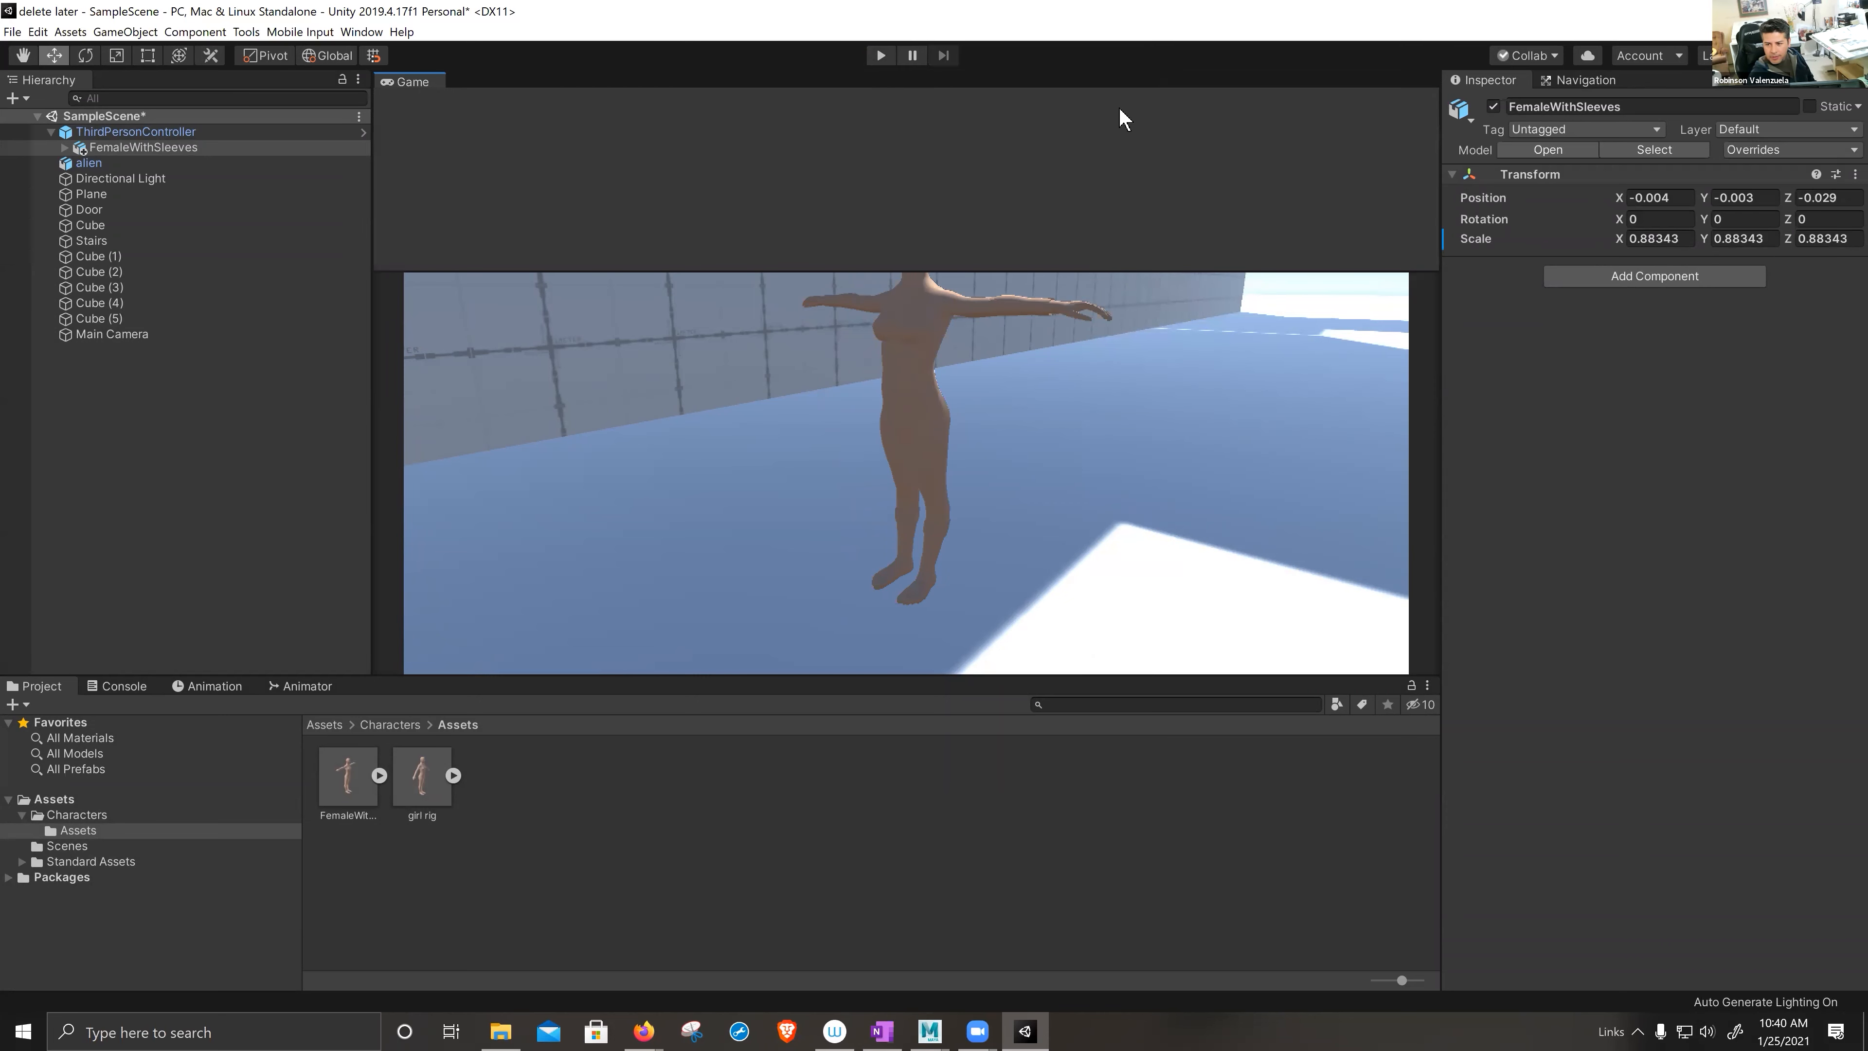
pyautogui.moveTo(1180, 234); pyautogui.dragTo(1243, 309)
pyautogui.moveTo(1087, 389); pyautogui.dragTo(854, 433)
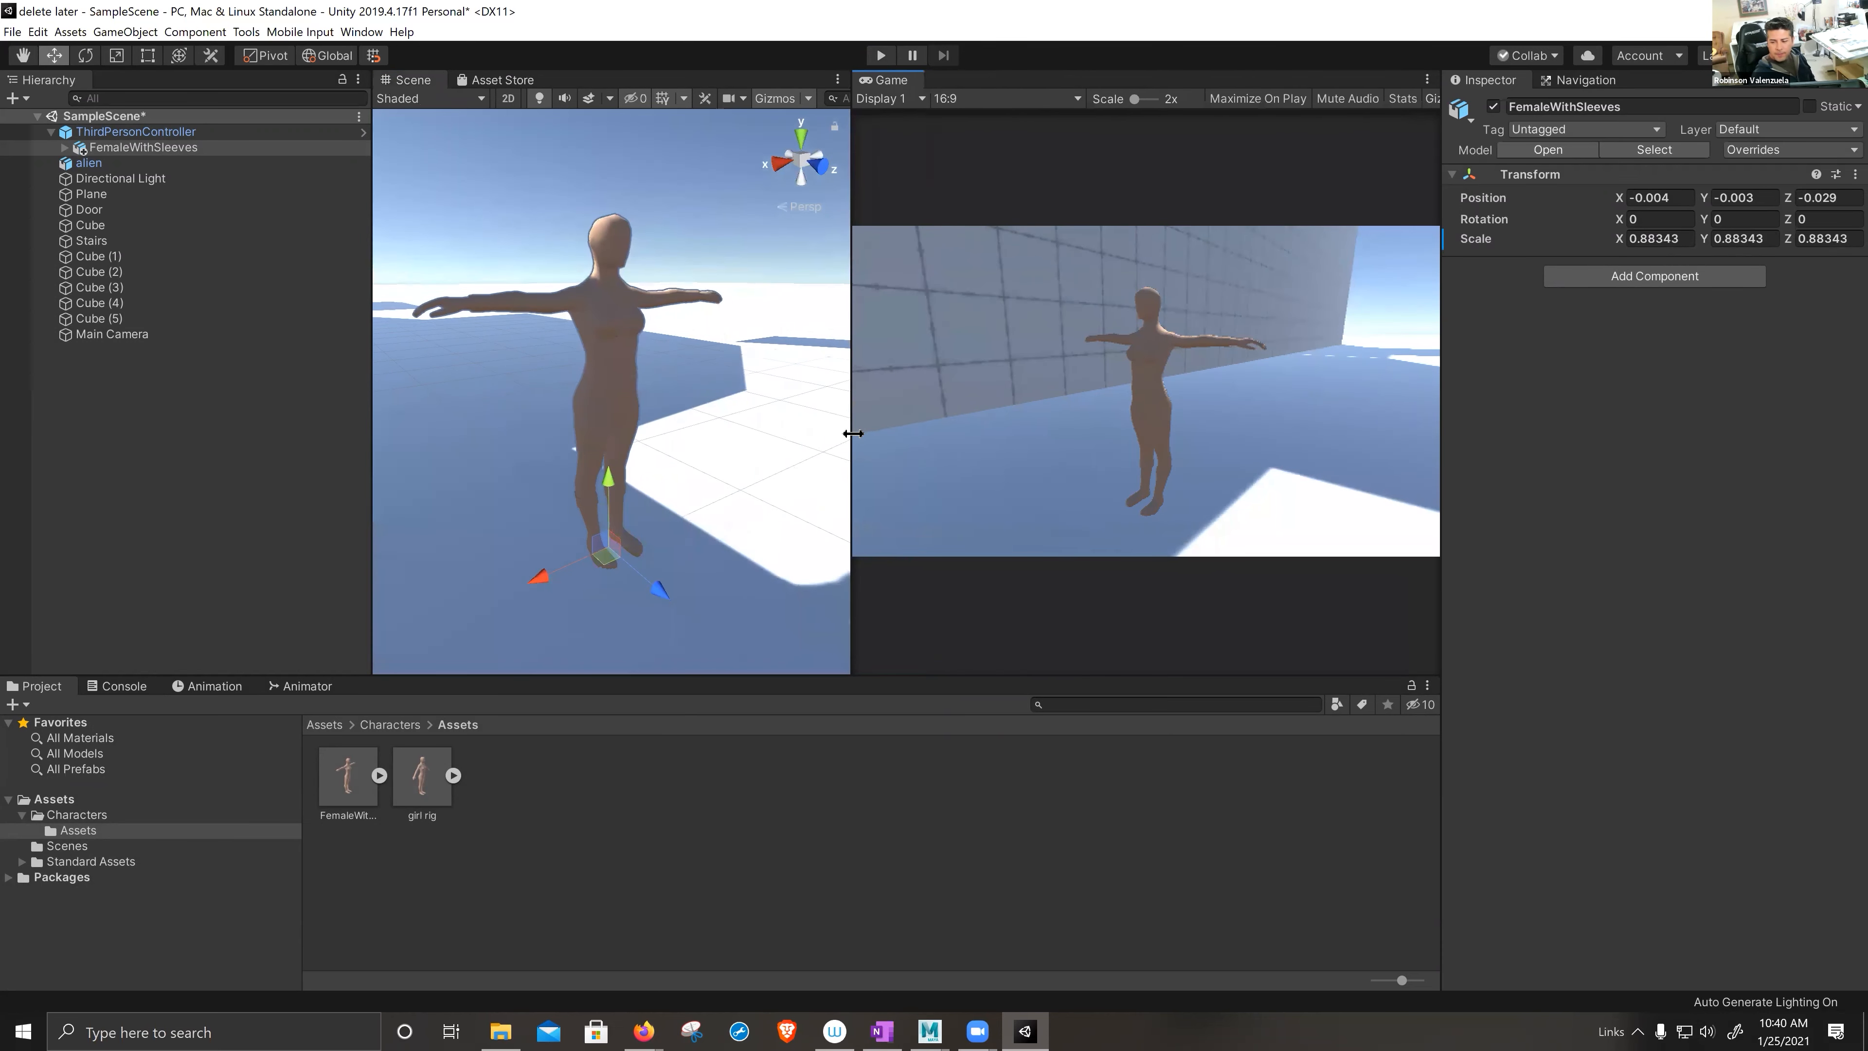
# - Inspect the ThirdPersonController's Animator avatar along with its Rigidbody, Capsule Collider and script settings
pyautogui.click(127, 148)
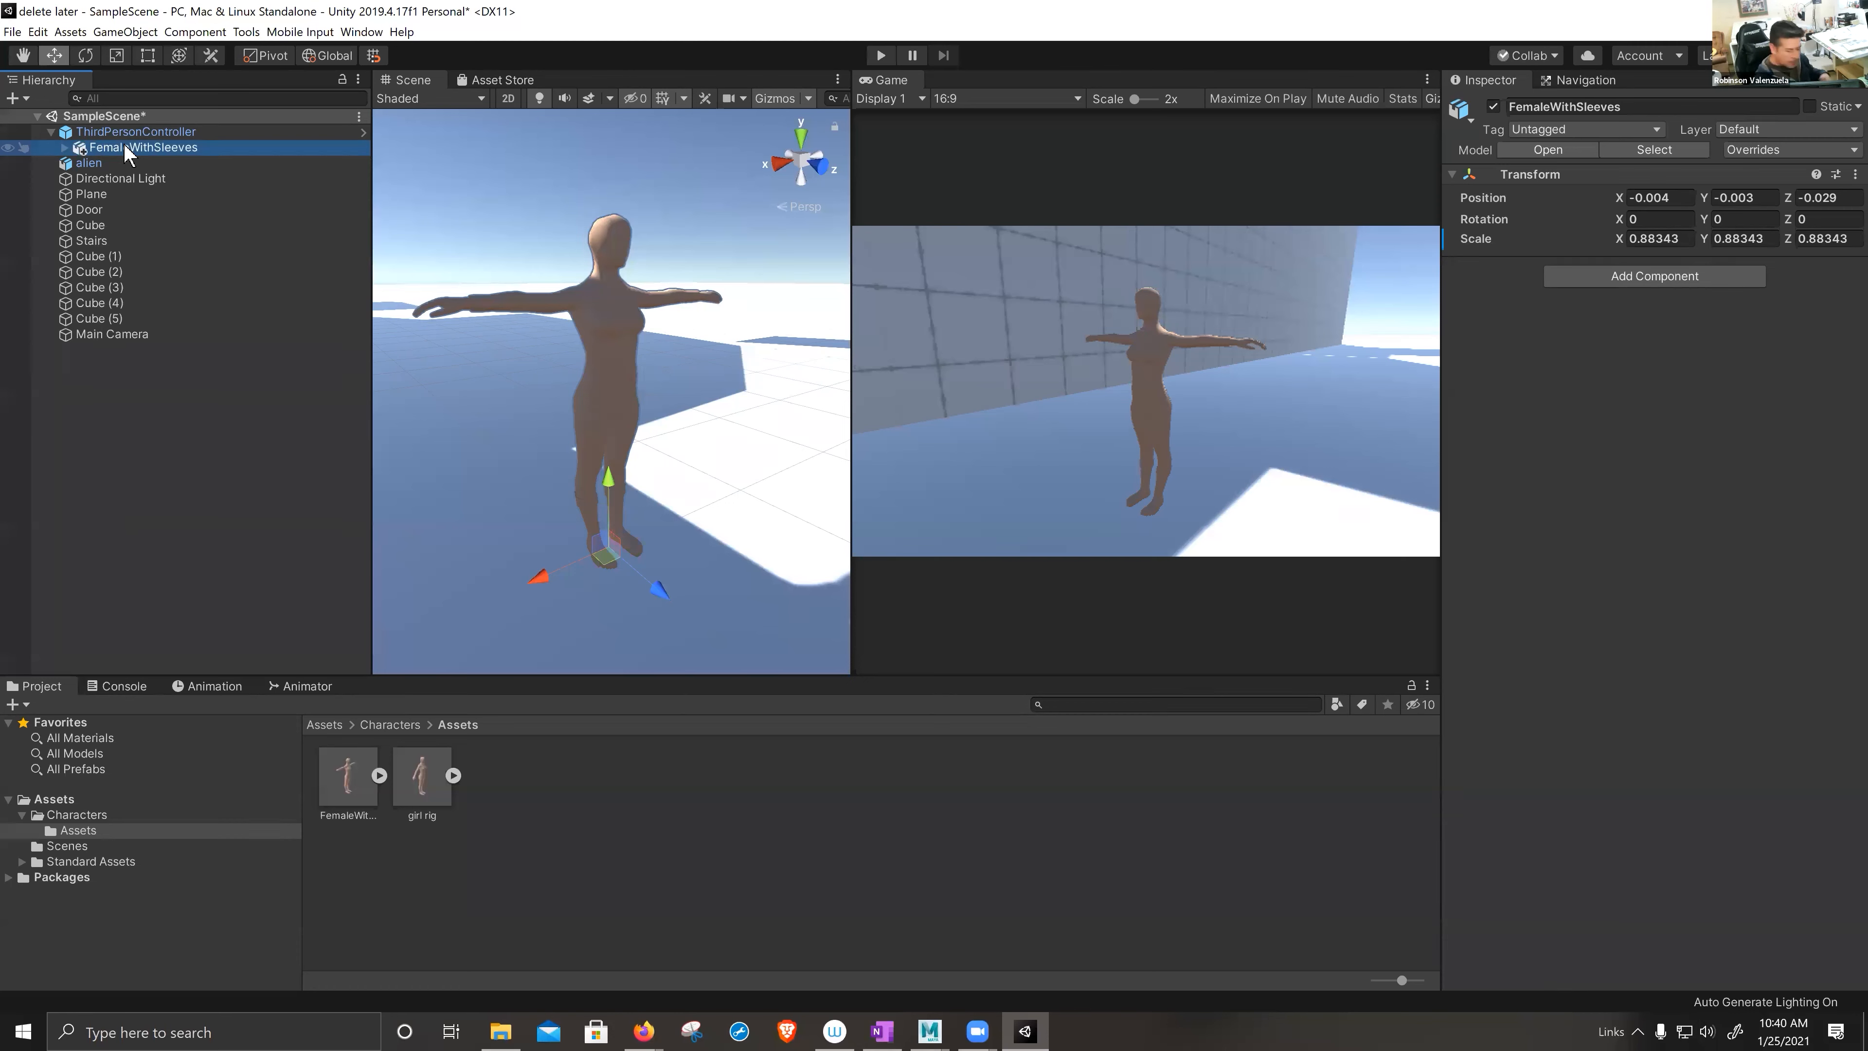
pyautogui.keyDown('alt'); pyautogui.moveTo(634, 371); pyautogui.dragTo(544, 389); pyautogui.keyUp('alt')
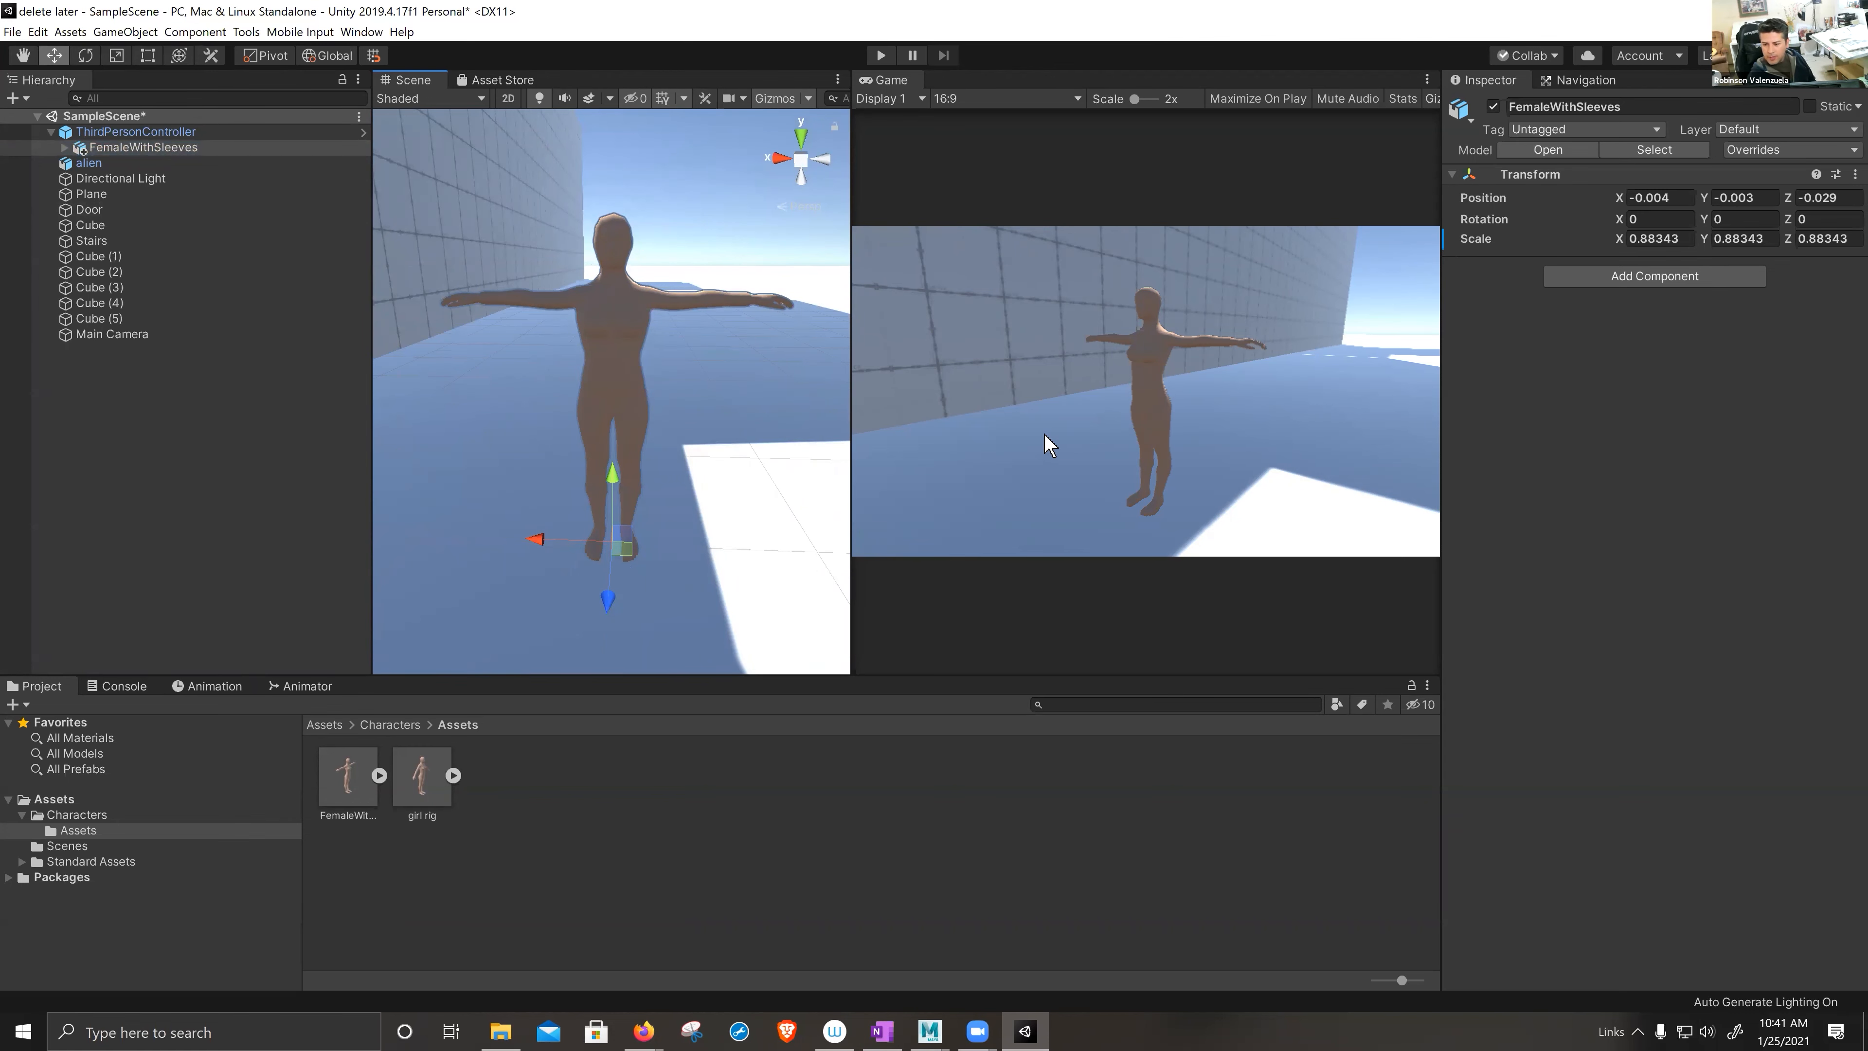
pyautogui.click(161, 131)
pyautogui.click(1846, 310)
pyautogui.click(1739, 456)
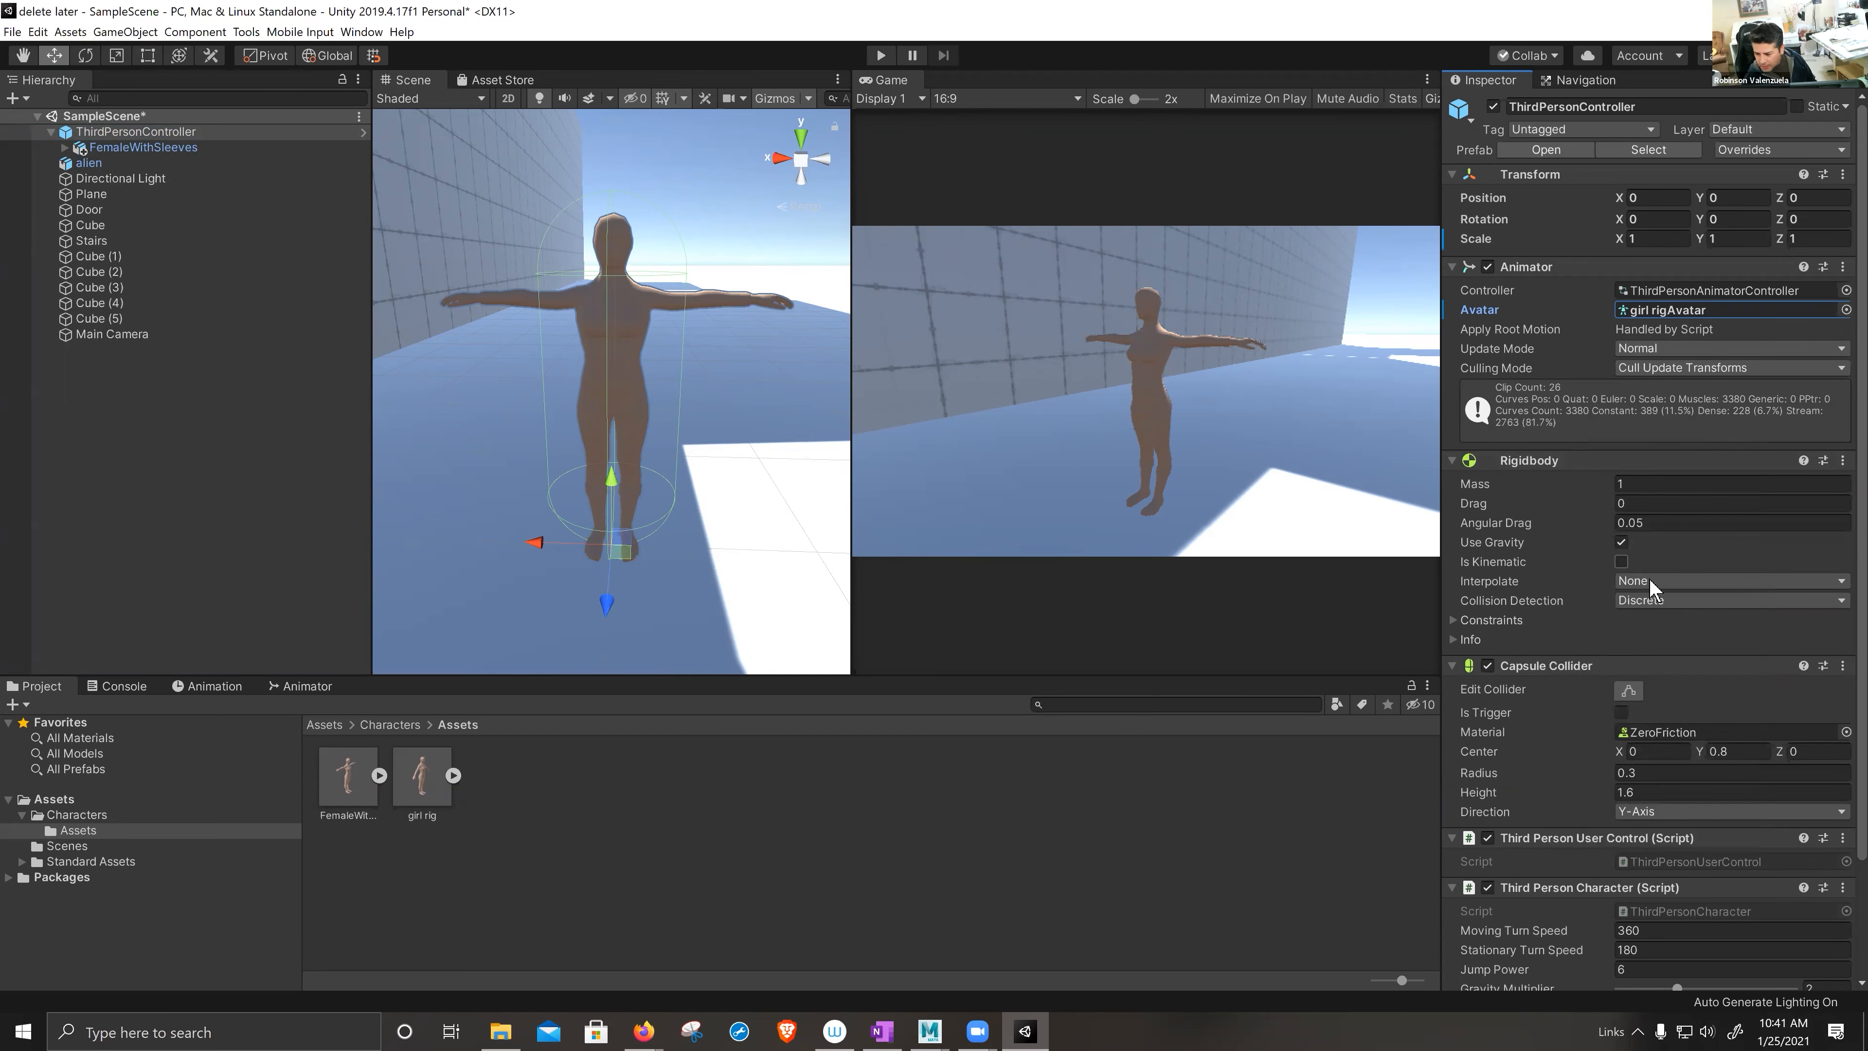
pyautogui.scroll(-3, 1652, 588)
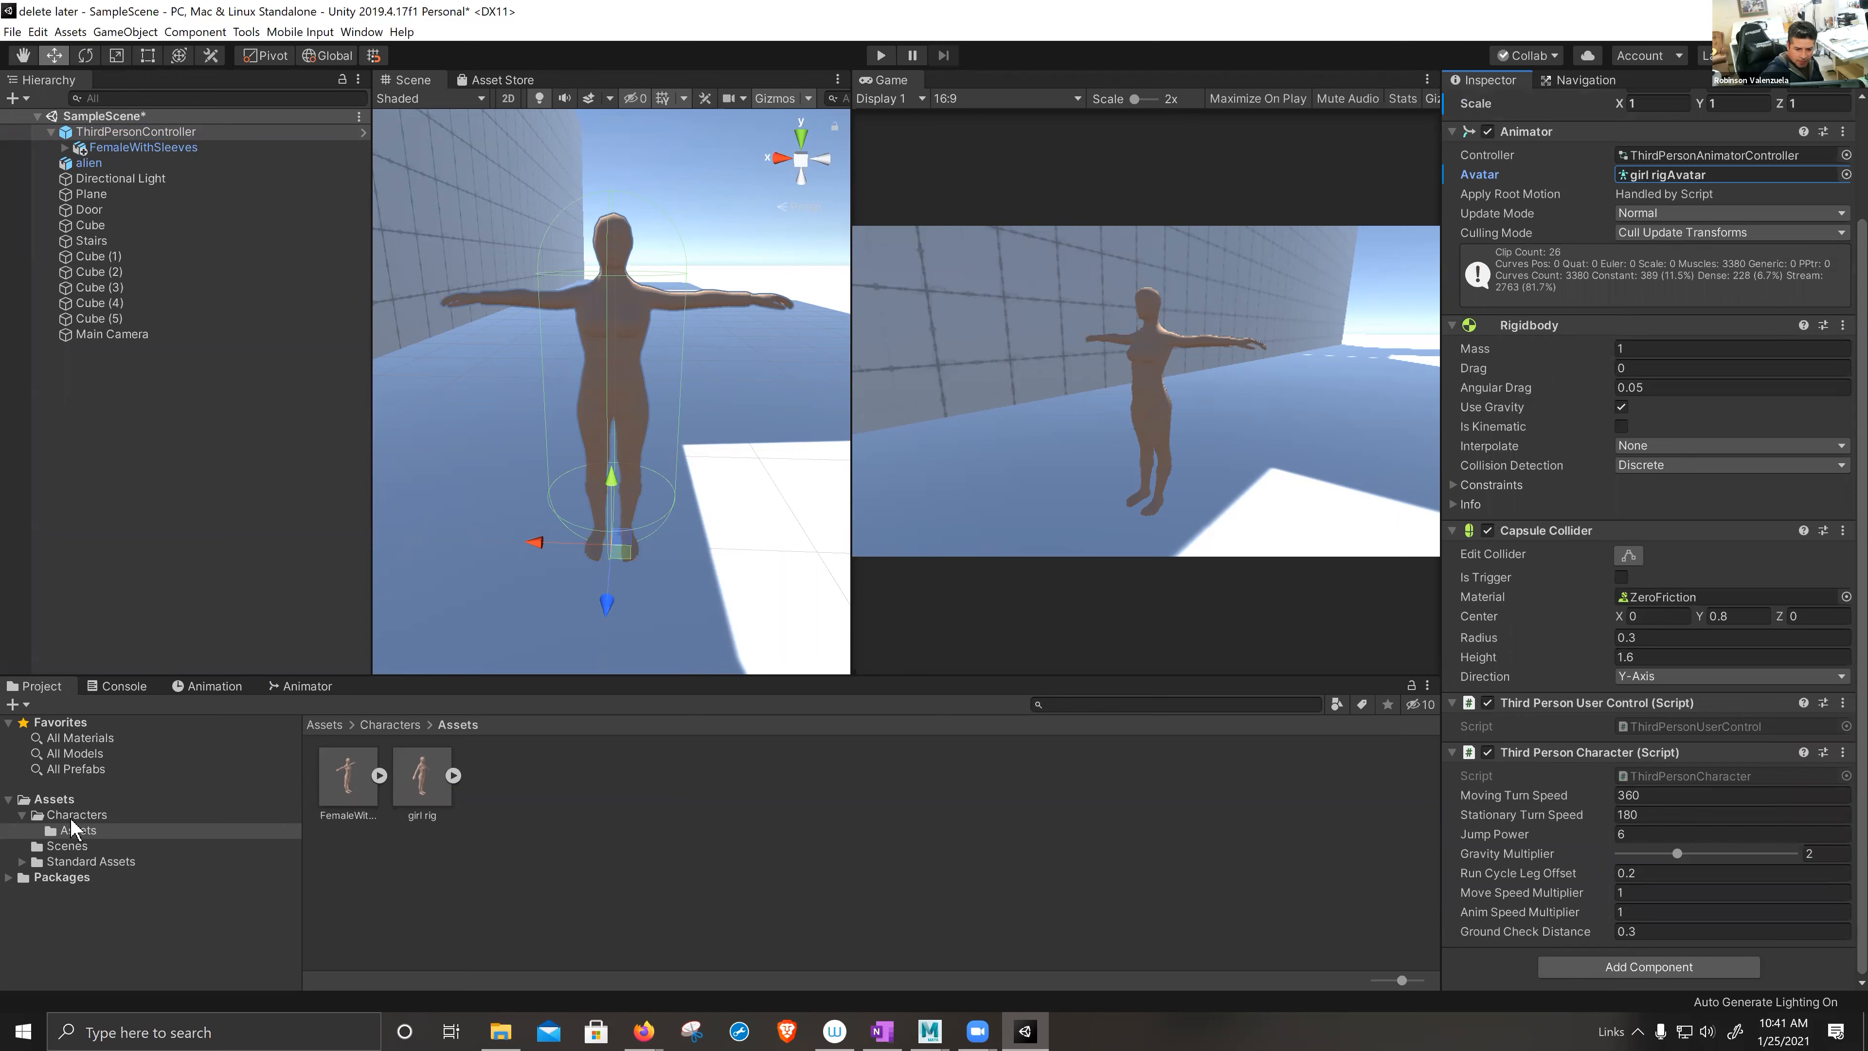
# - Browse the project's Packages and Standard Assets folders, examining the character folders inside Standard Assets
pyautogui.click(56, 877)
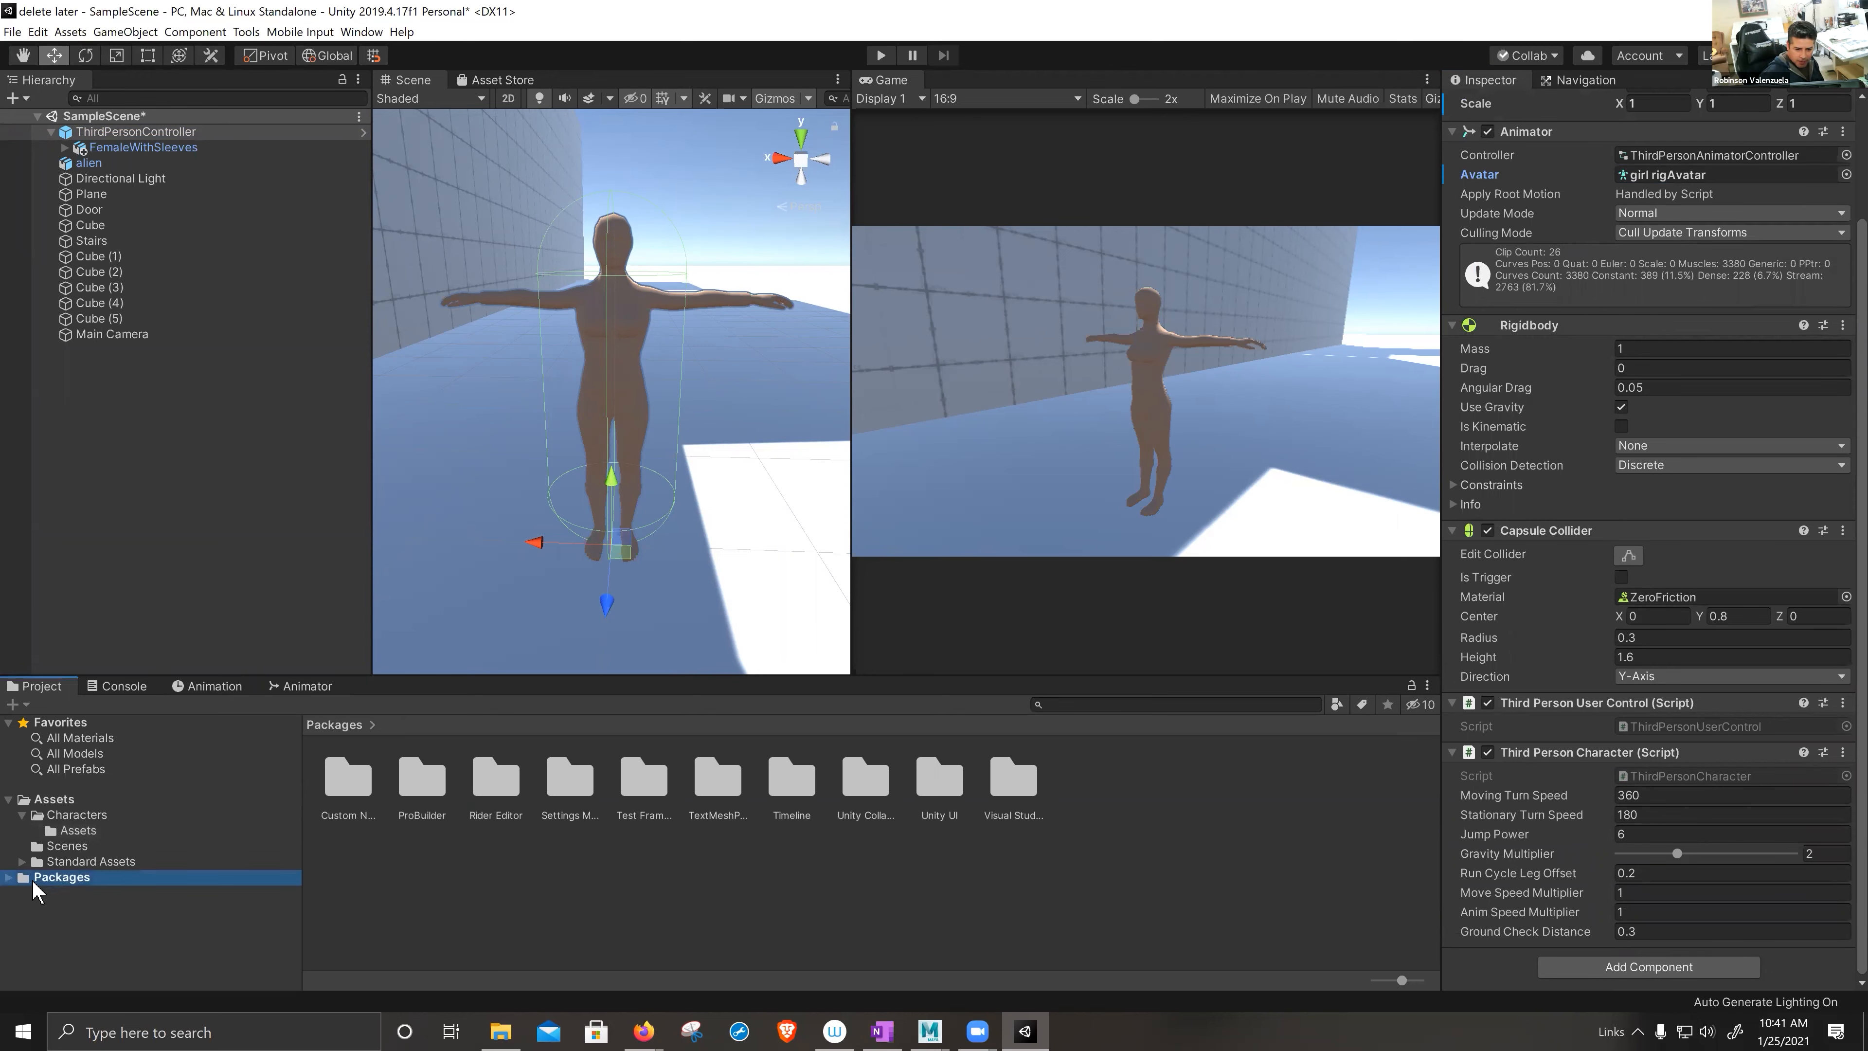
pyautogui.click(9, 878)
pyautogui.scroll(-2, 135, 910)
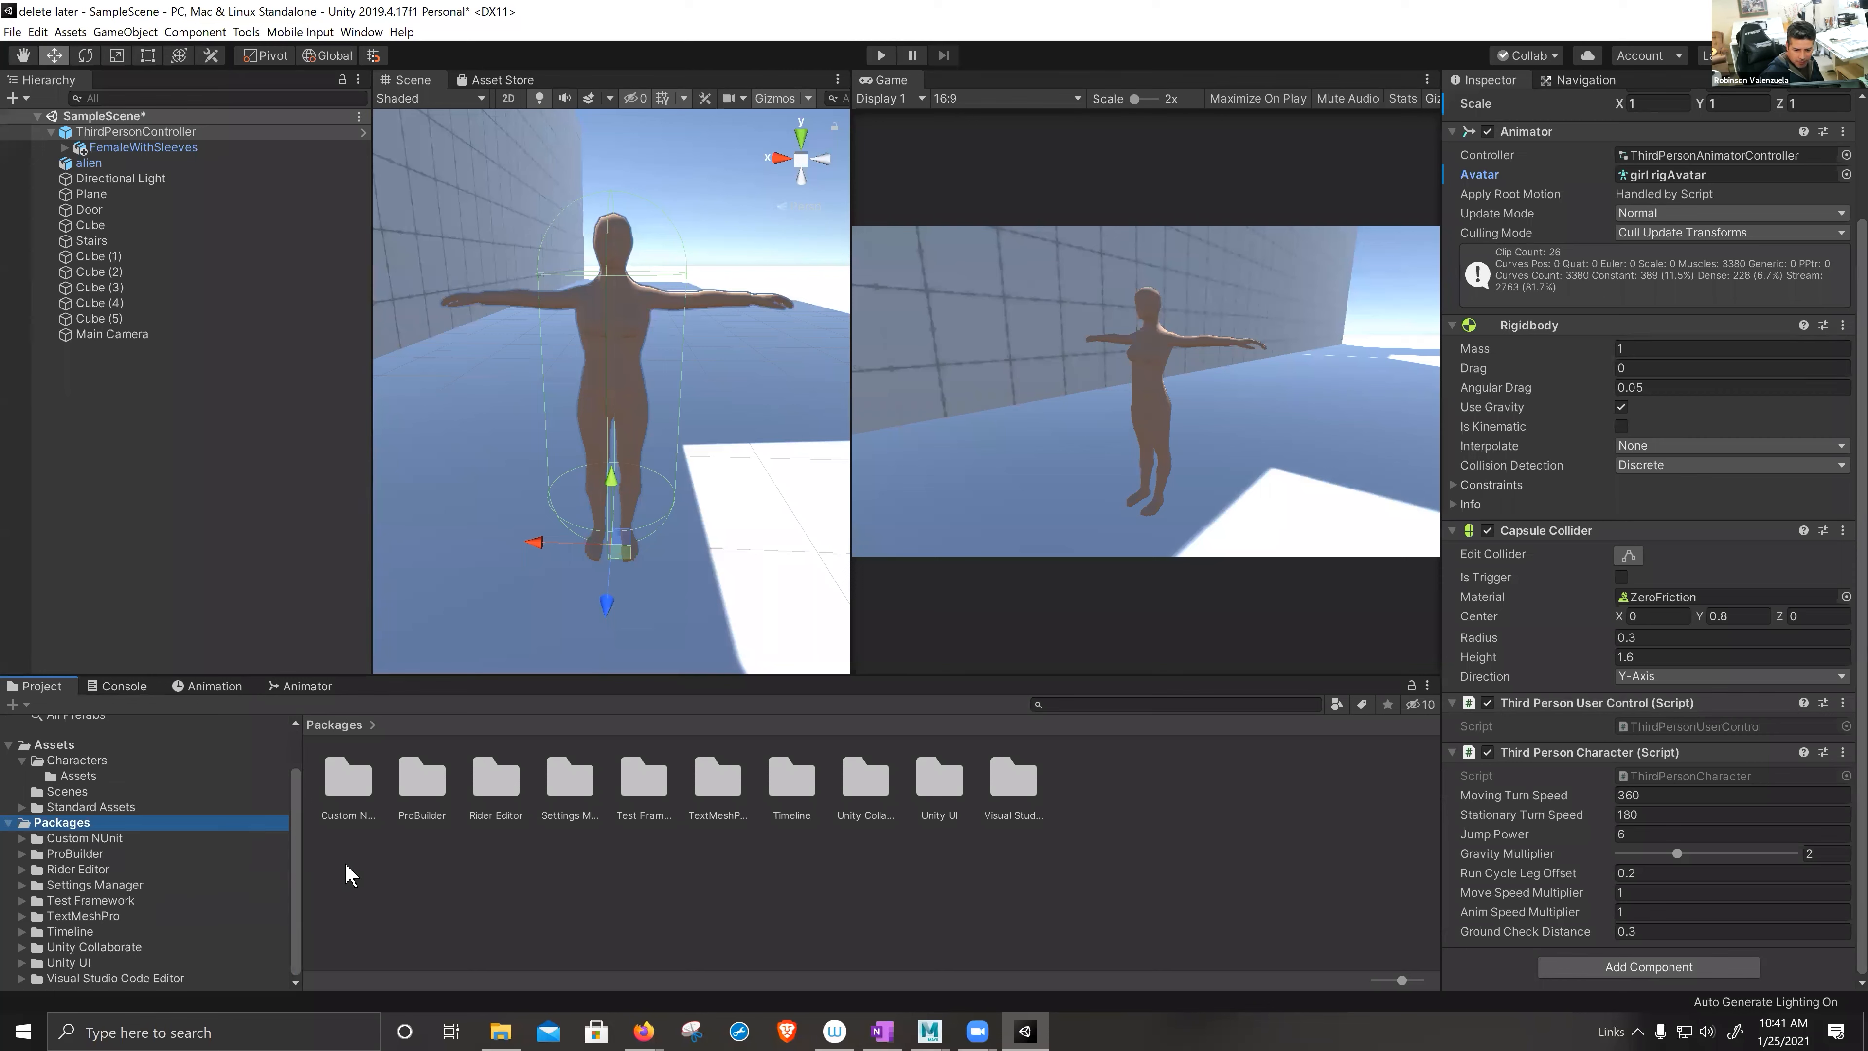
pyautogui.click(87, 807)
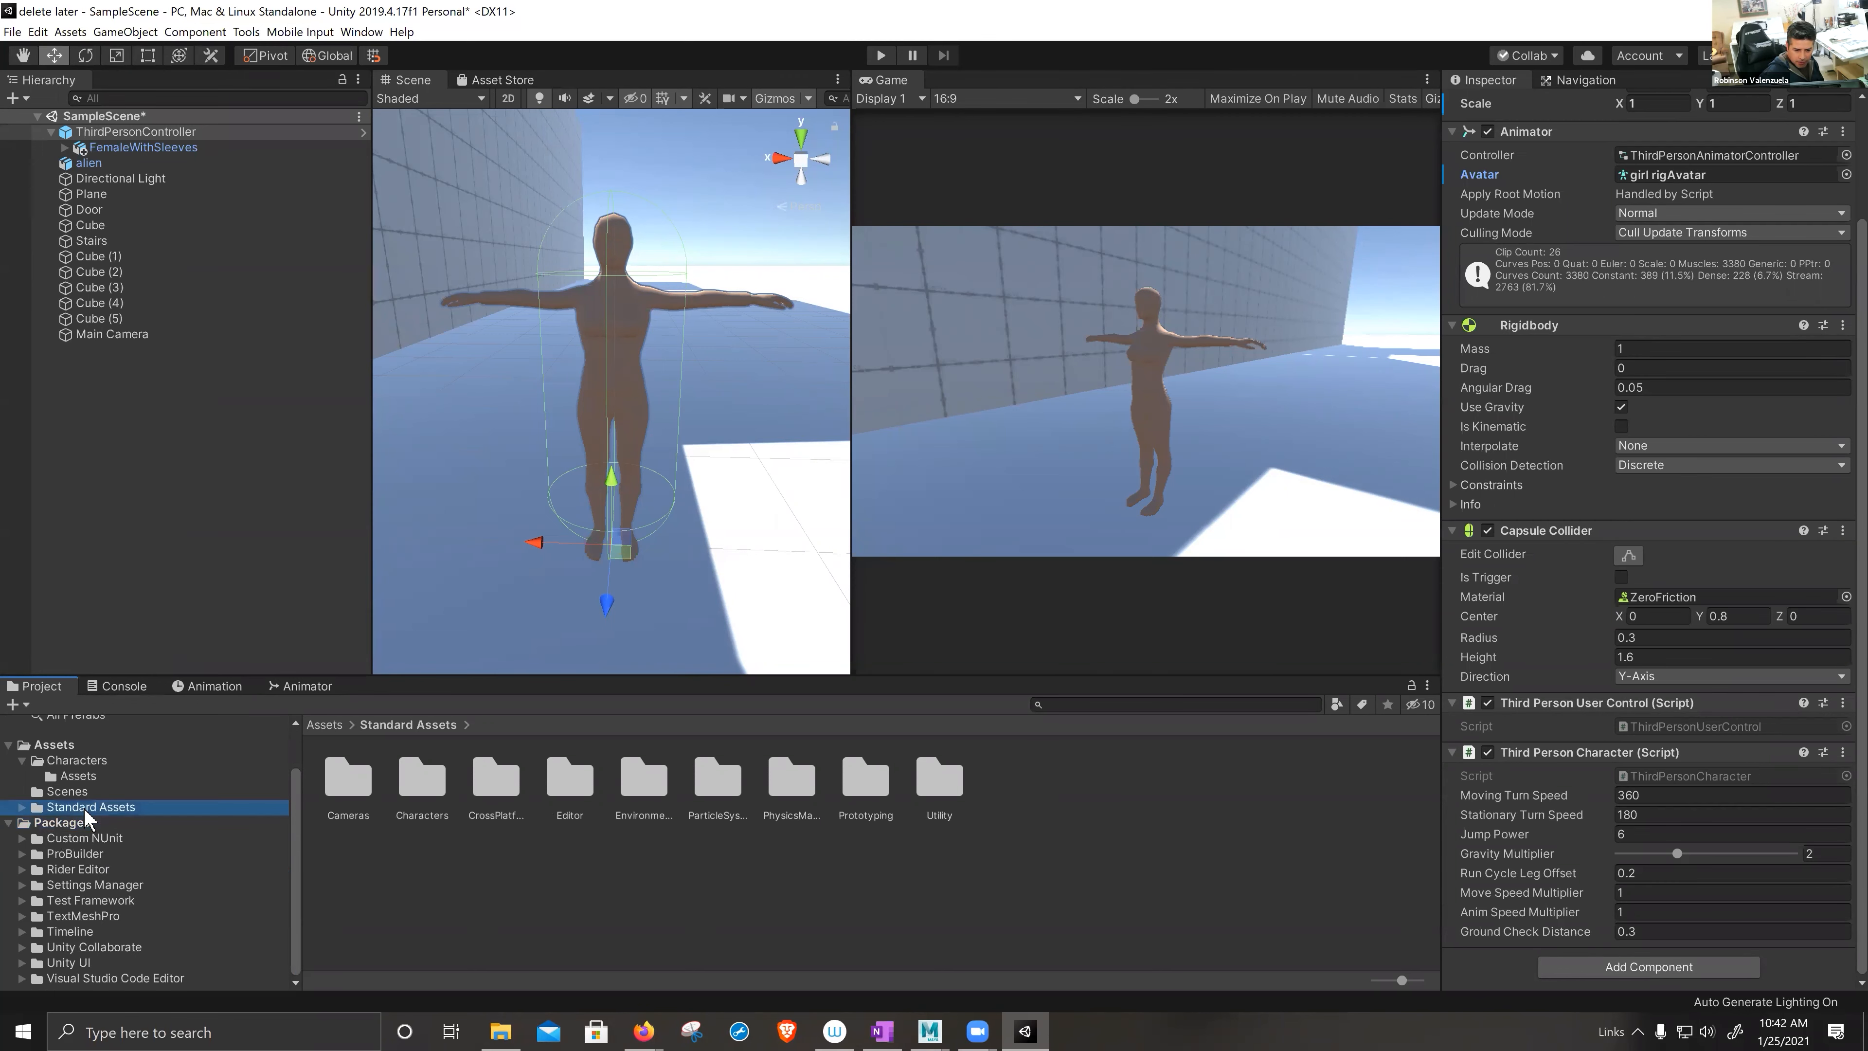
pyautogui.click(10, 824)
pyautogui.click(23, 860)
pyautogui.scroll(-3, 117, 876)
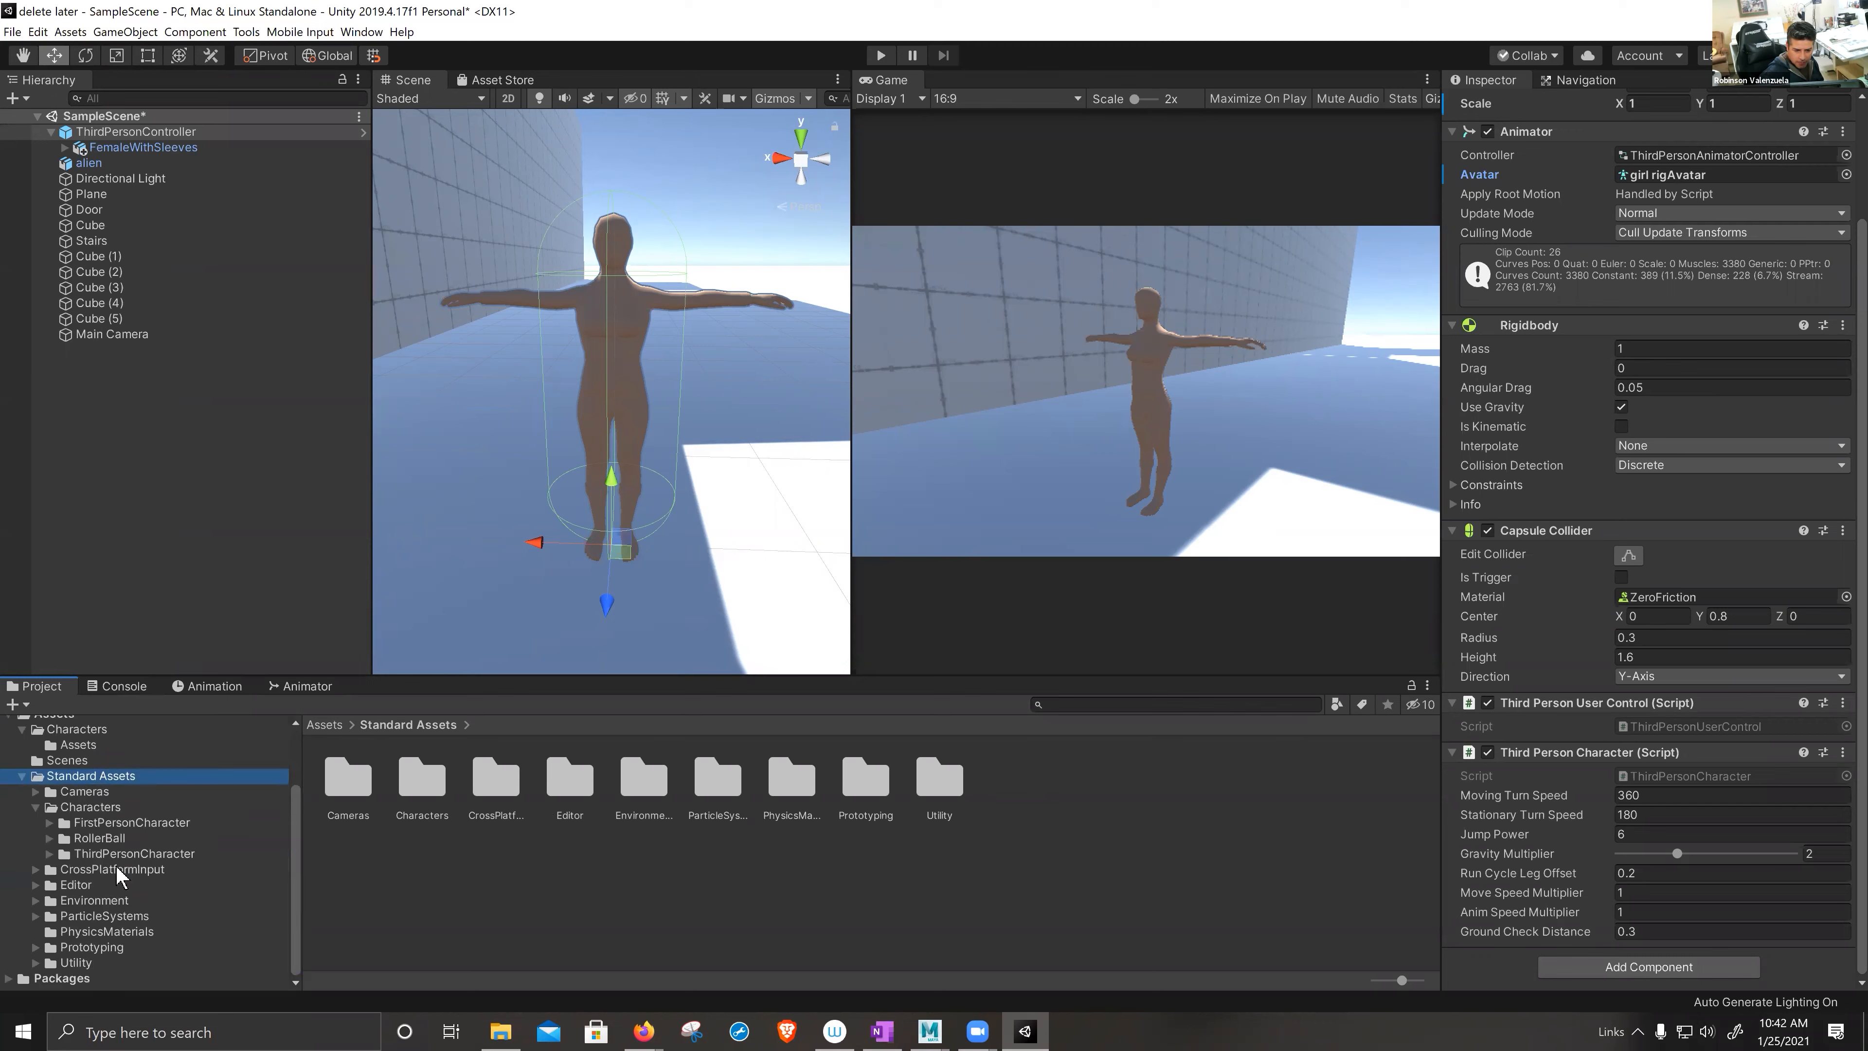
pyautogui.click(36, 808)
# - Delete the ThirdPersonController and its FemaleWithSleeves child from the scene
pyautogui.click(195, 135)
pyautogui.press('Delete')
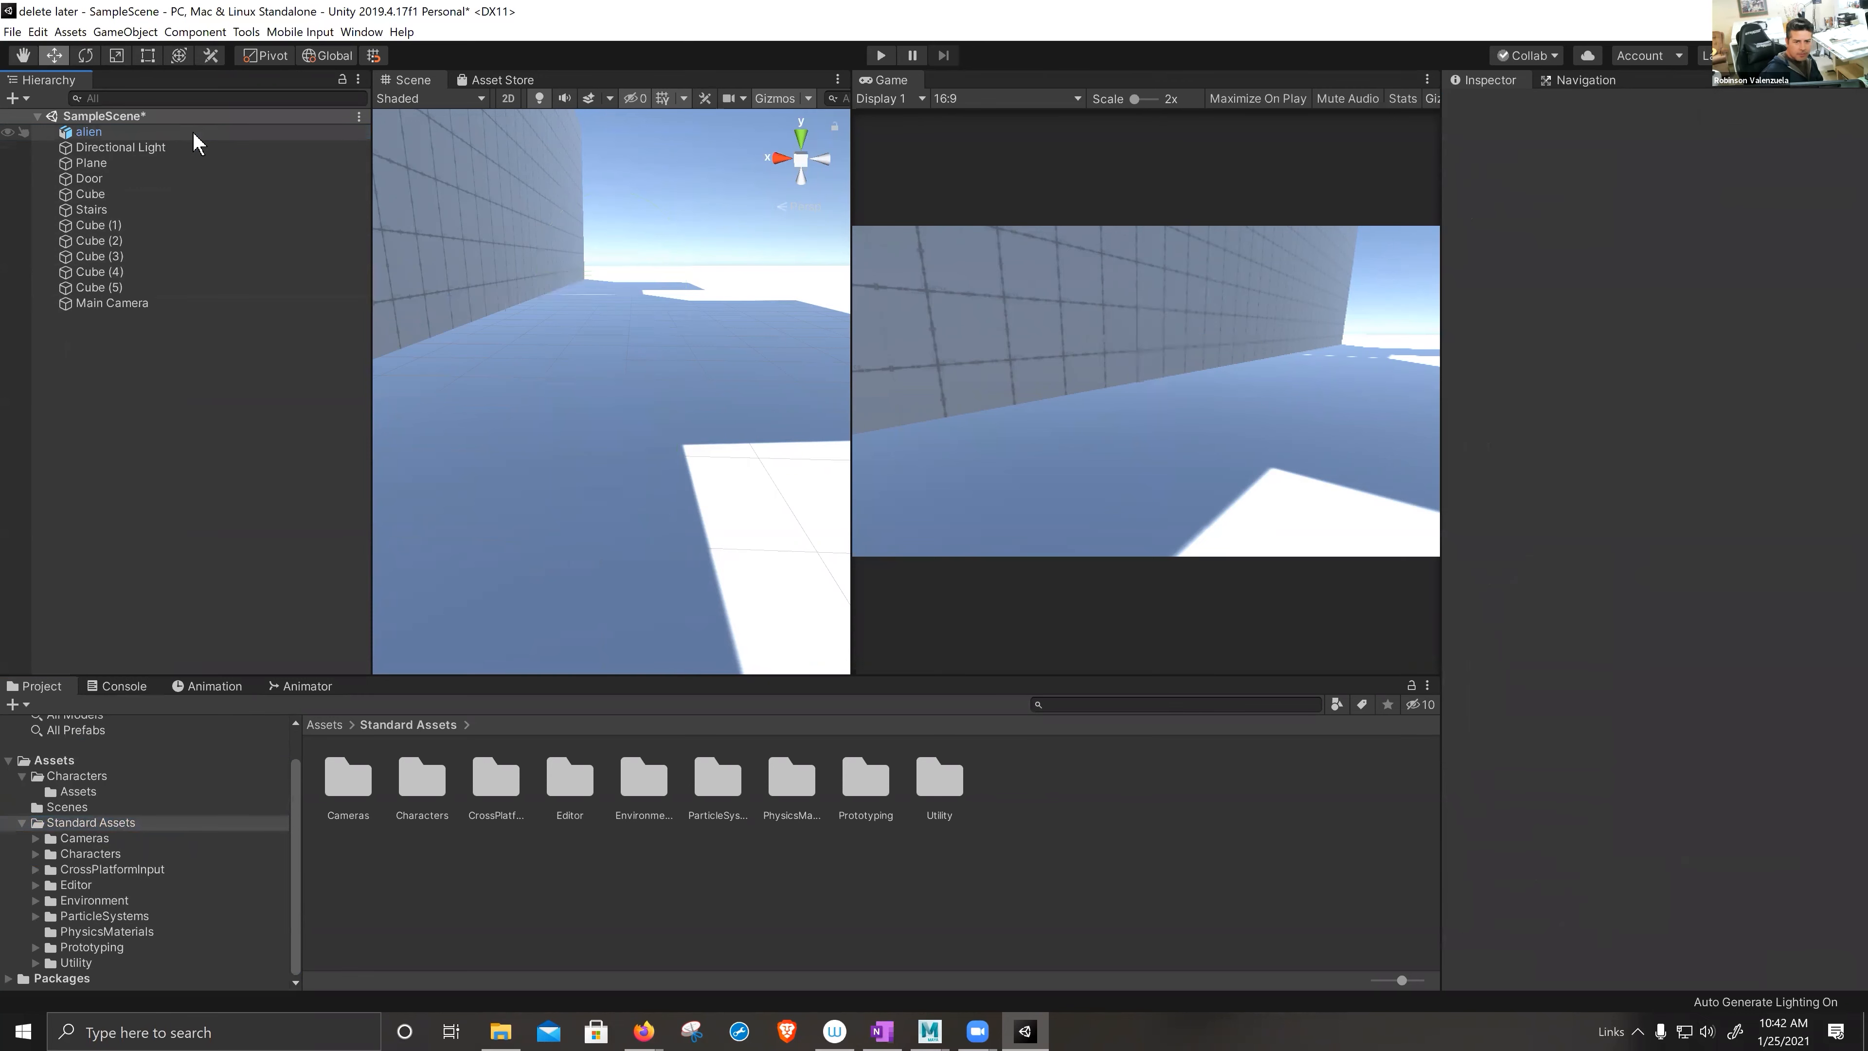
# - Open the Prefabs folder of ThirdPersonCharacter within the Characters folder of Standard Assets
pyautogui.click(35, 854)
pyautogui.click(91, 894)
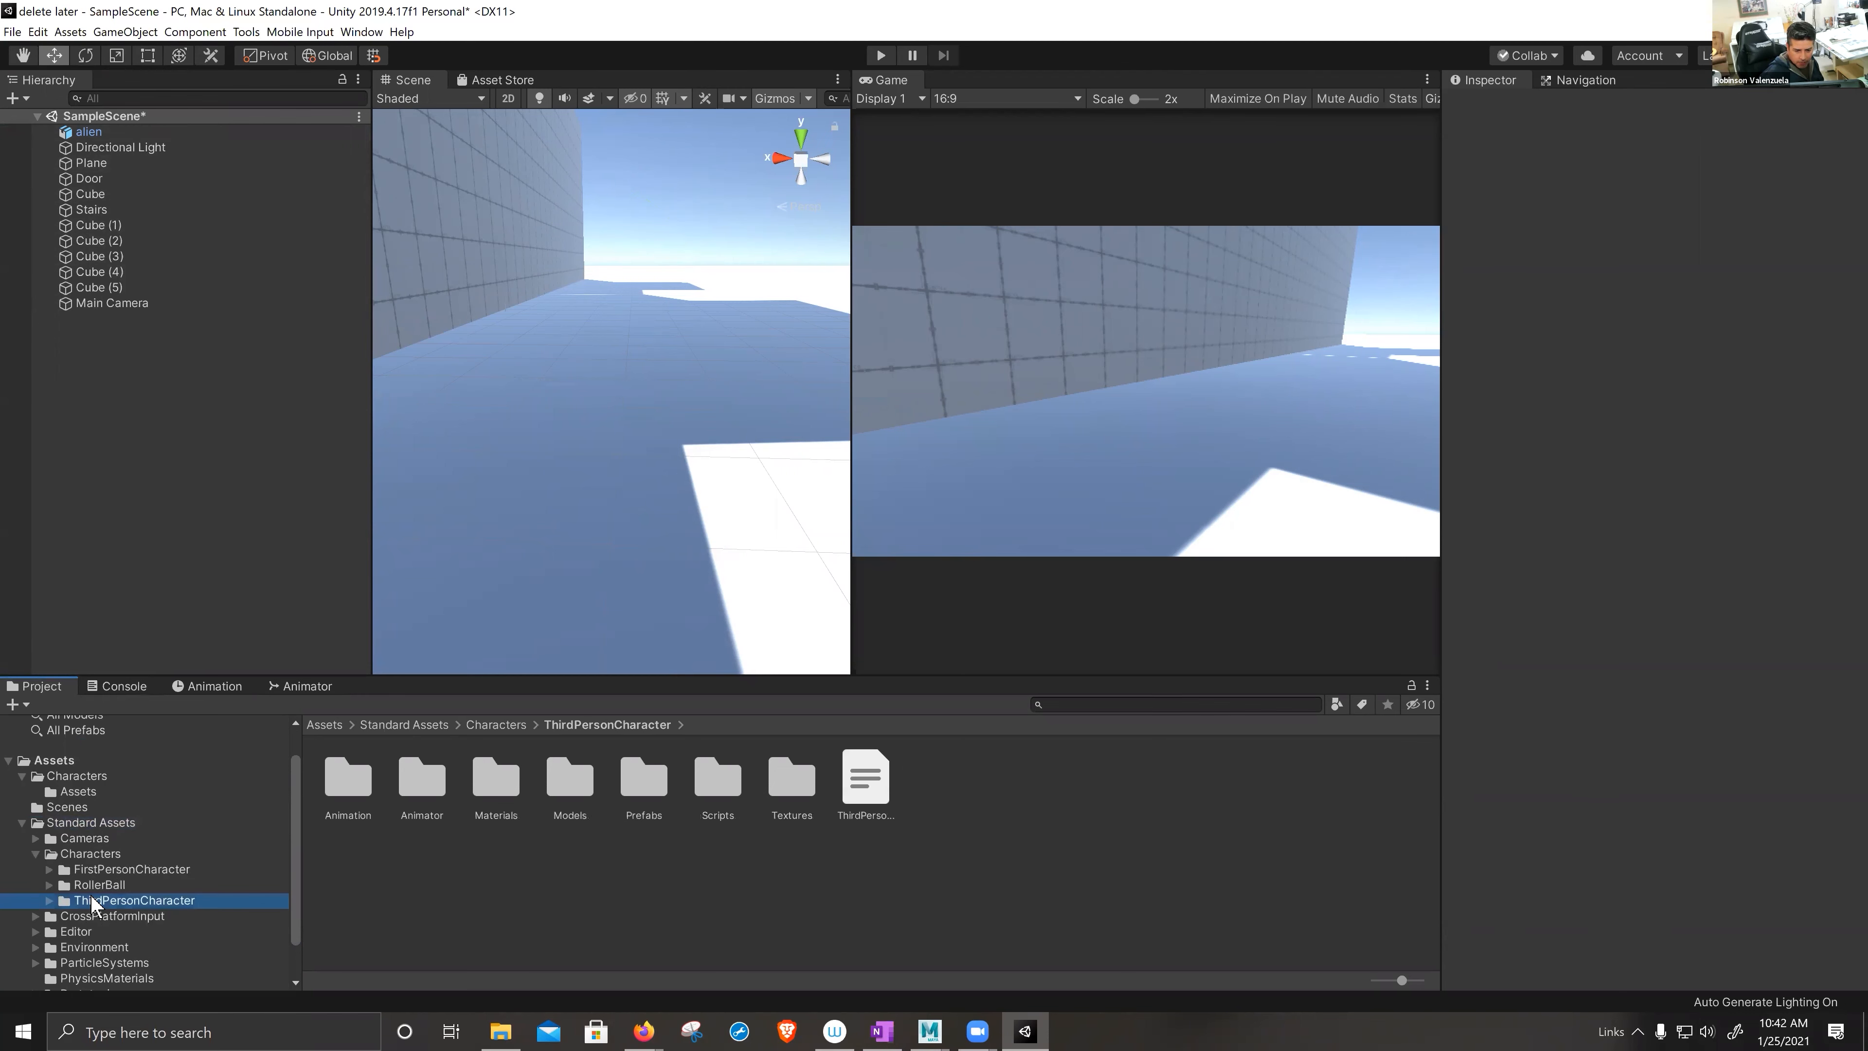
pyautogui.click(48, 899)
pyautogui.scroll(-3, 210, 899)
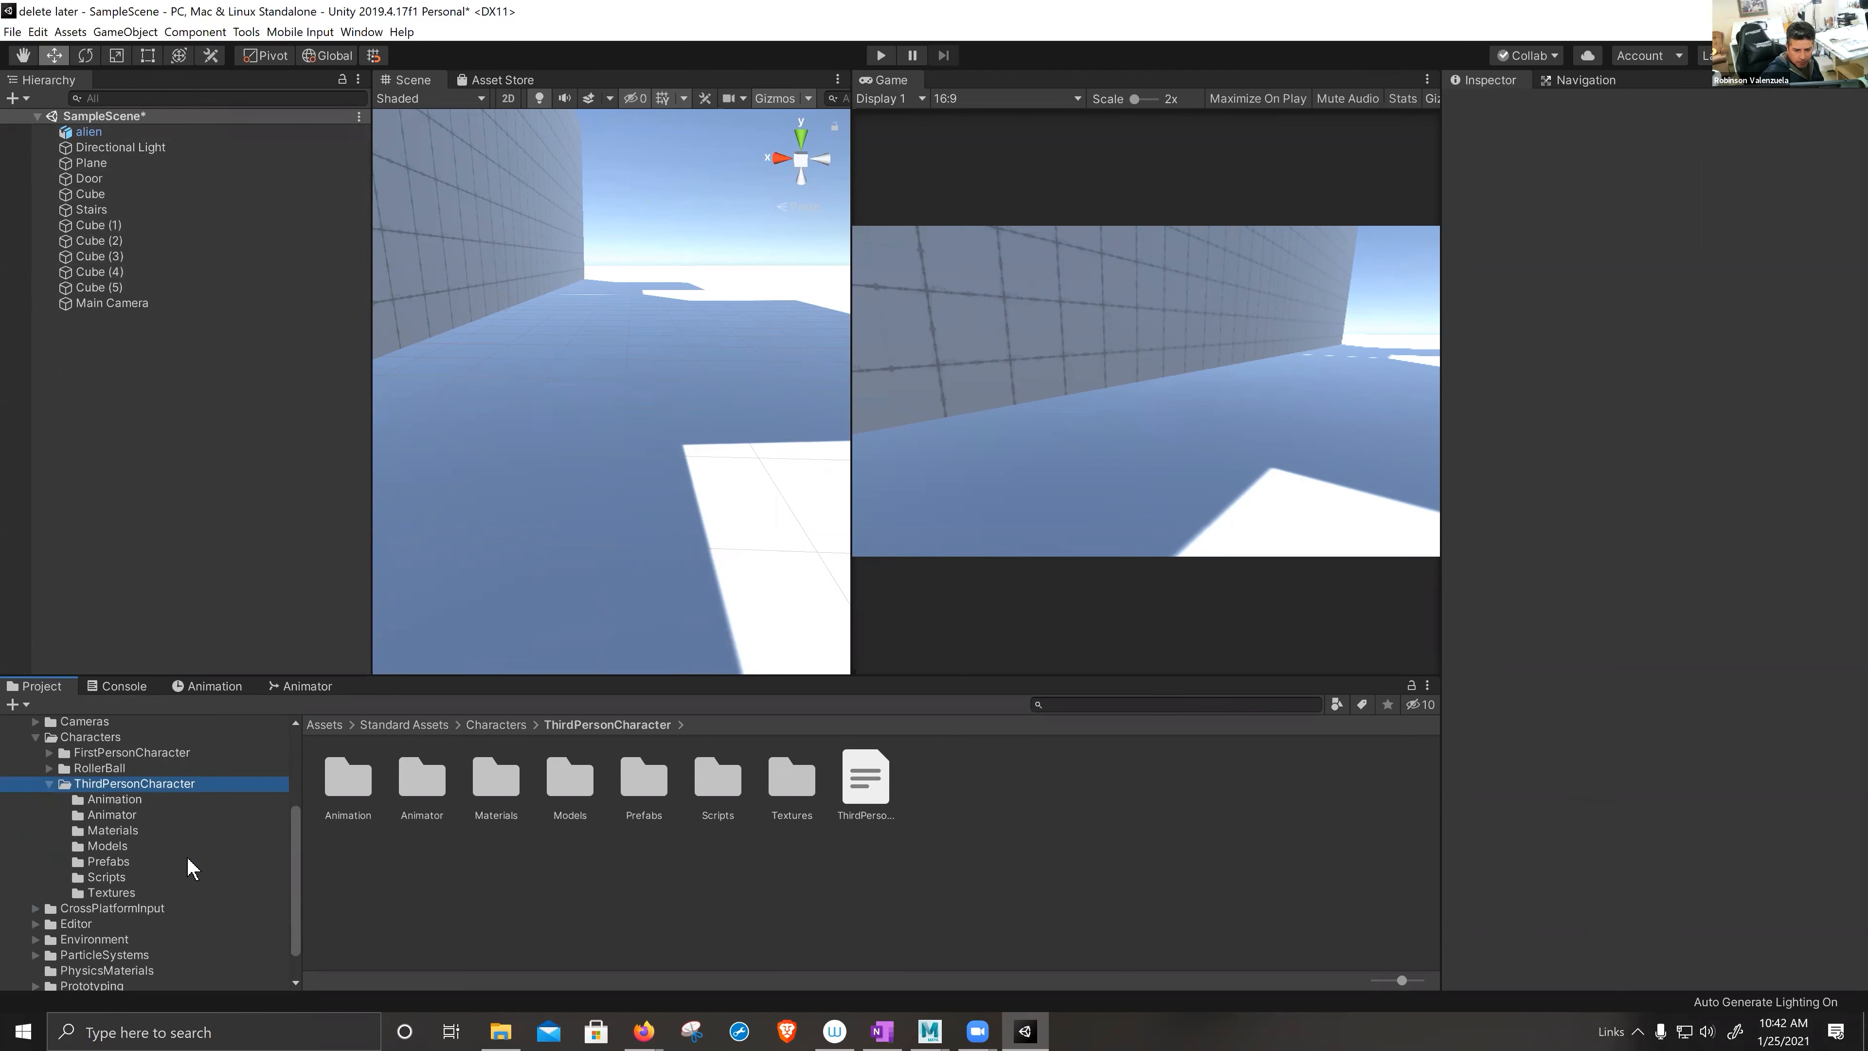
pyautogui.click(79, 865)
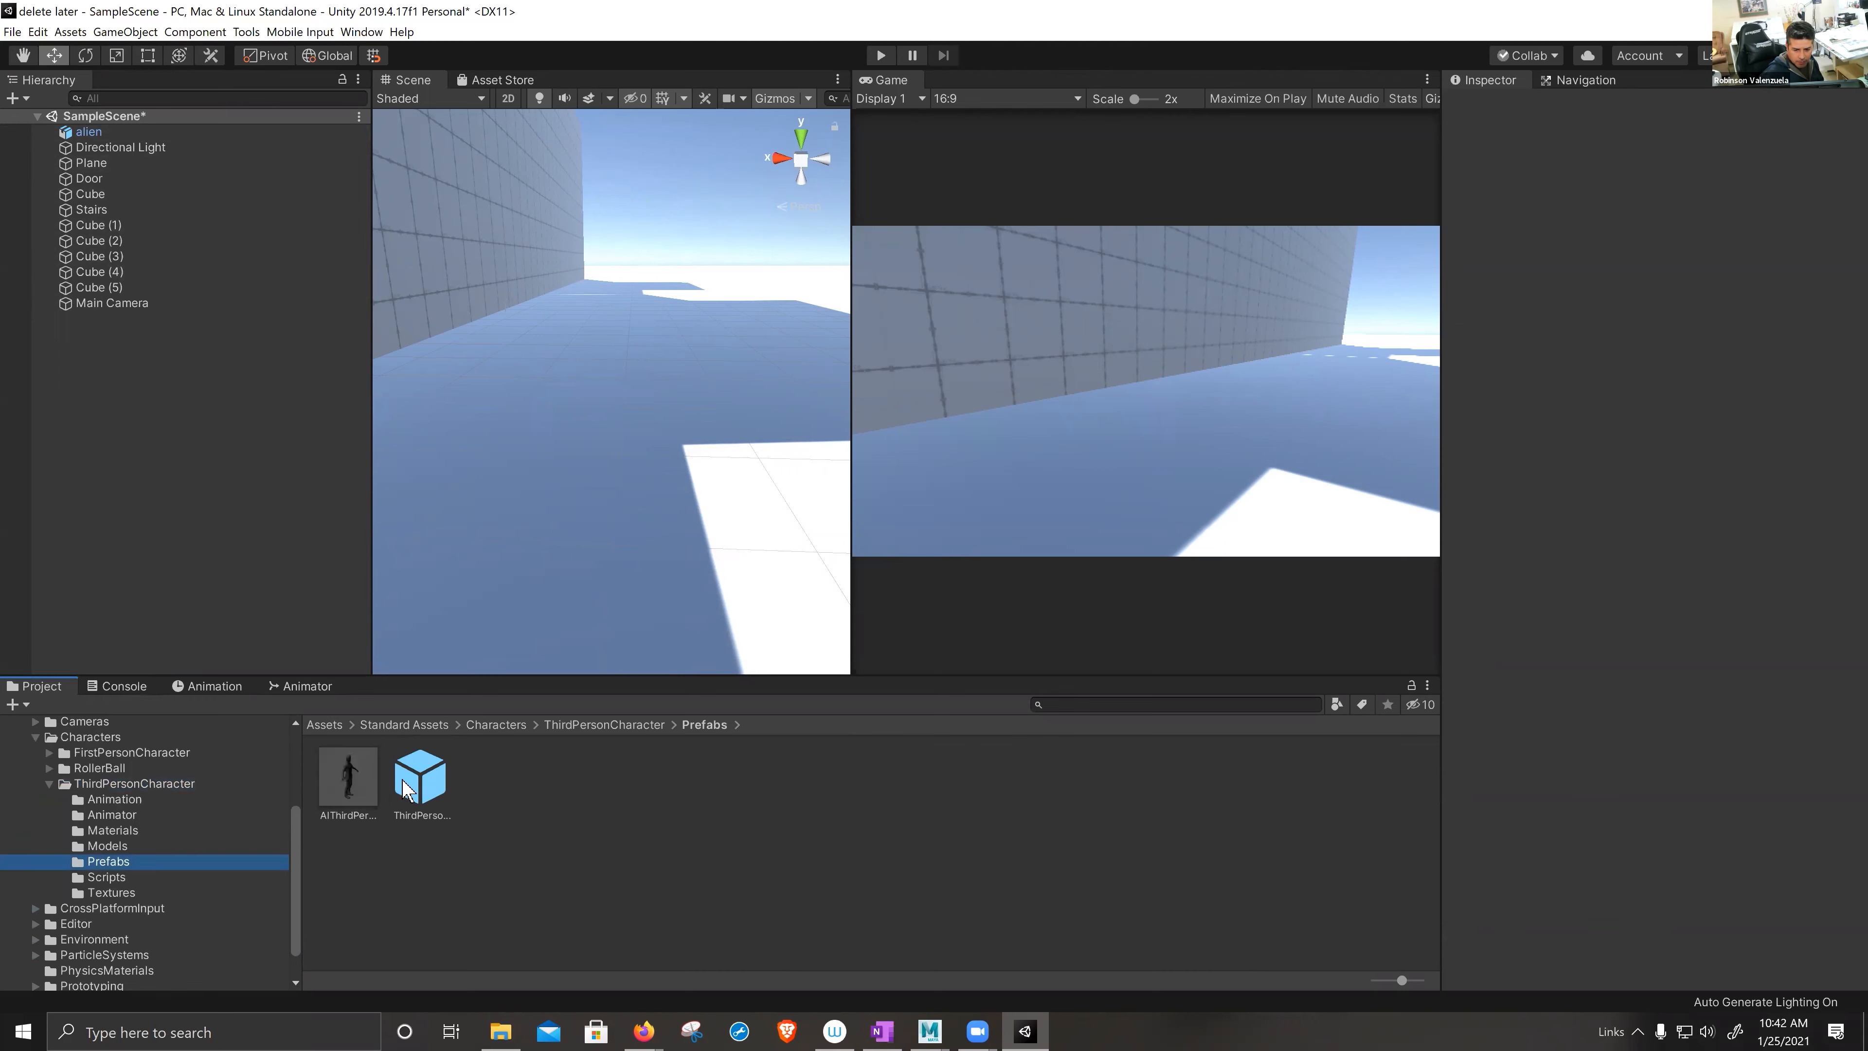
# - Add the ThirdPersonController prefab to the scene from the ThirdPersonCharacter Prefabs folder
pyautogui.click(417, 784)
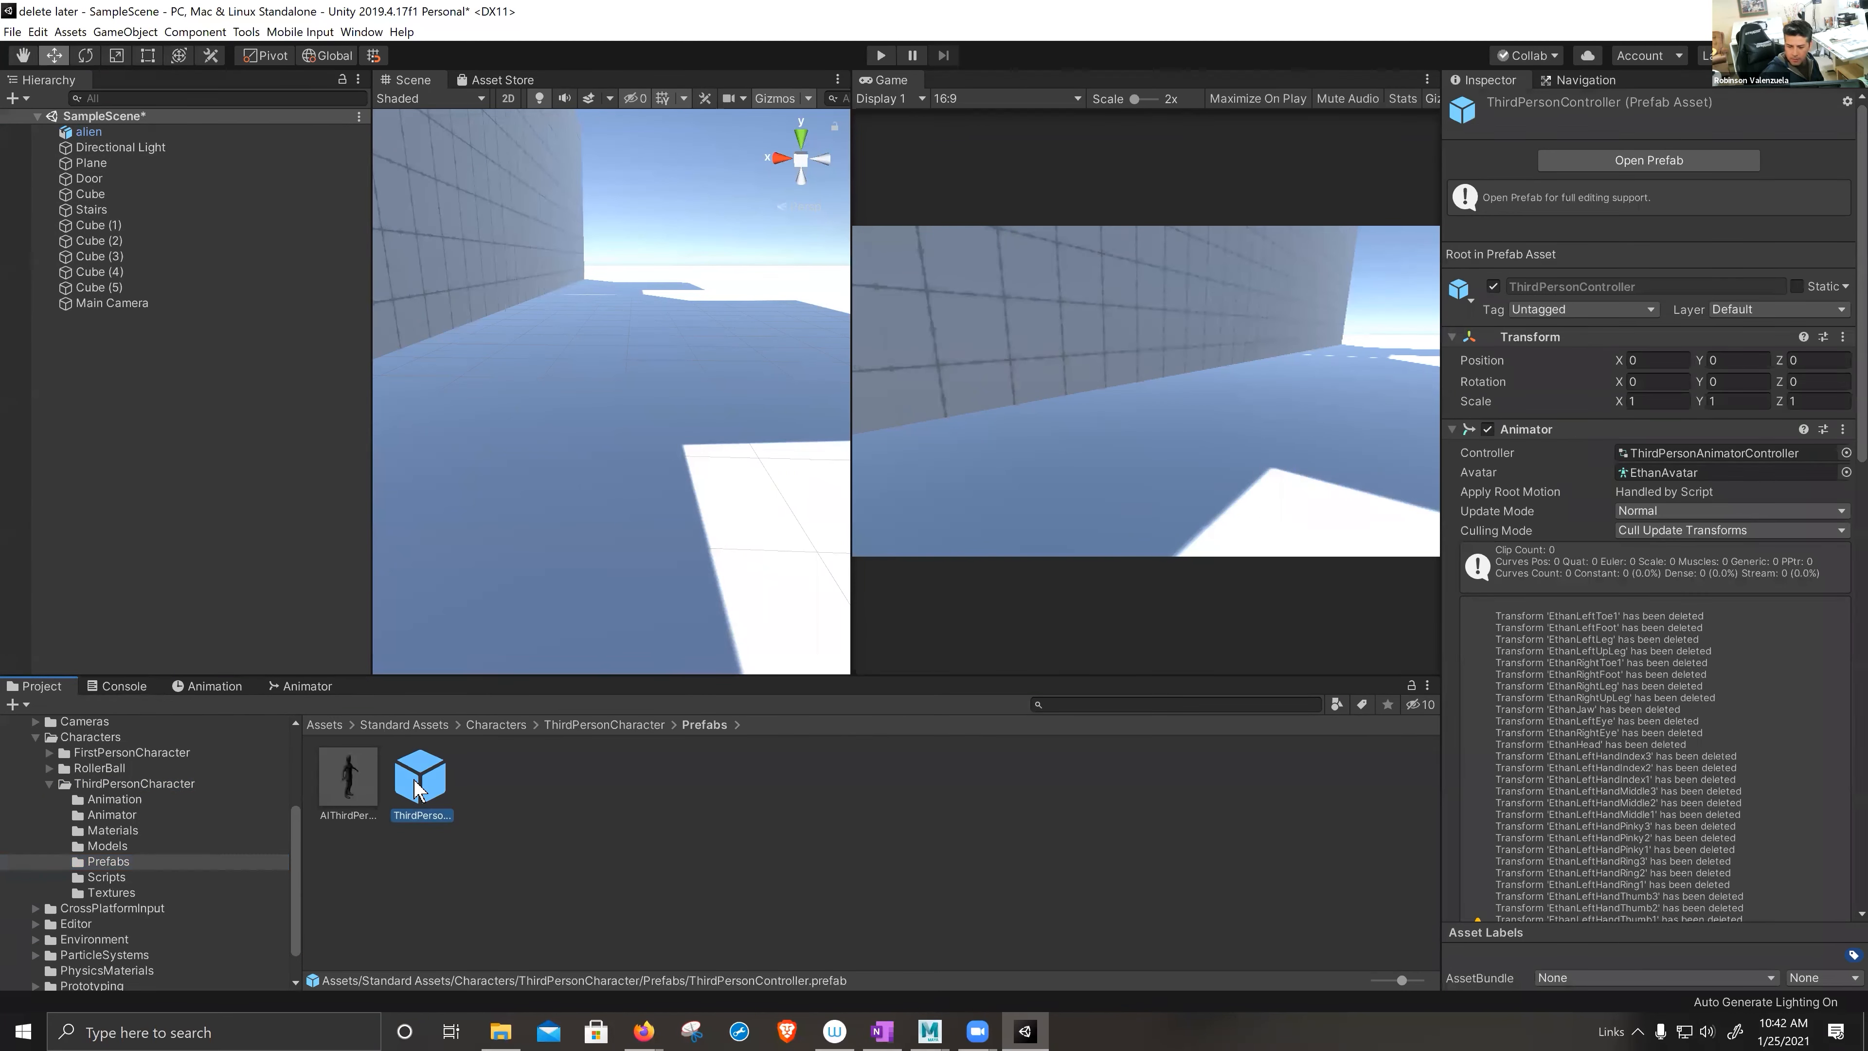
pyautogui.moveTo(416, 785); pyautogui.dragTo(206, 376)
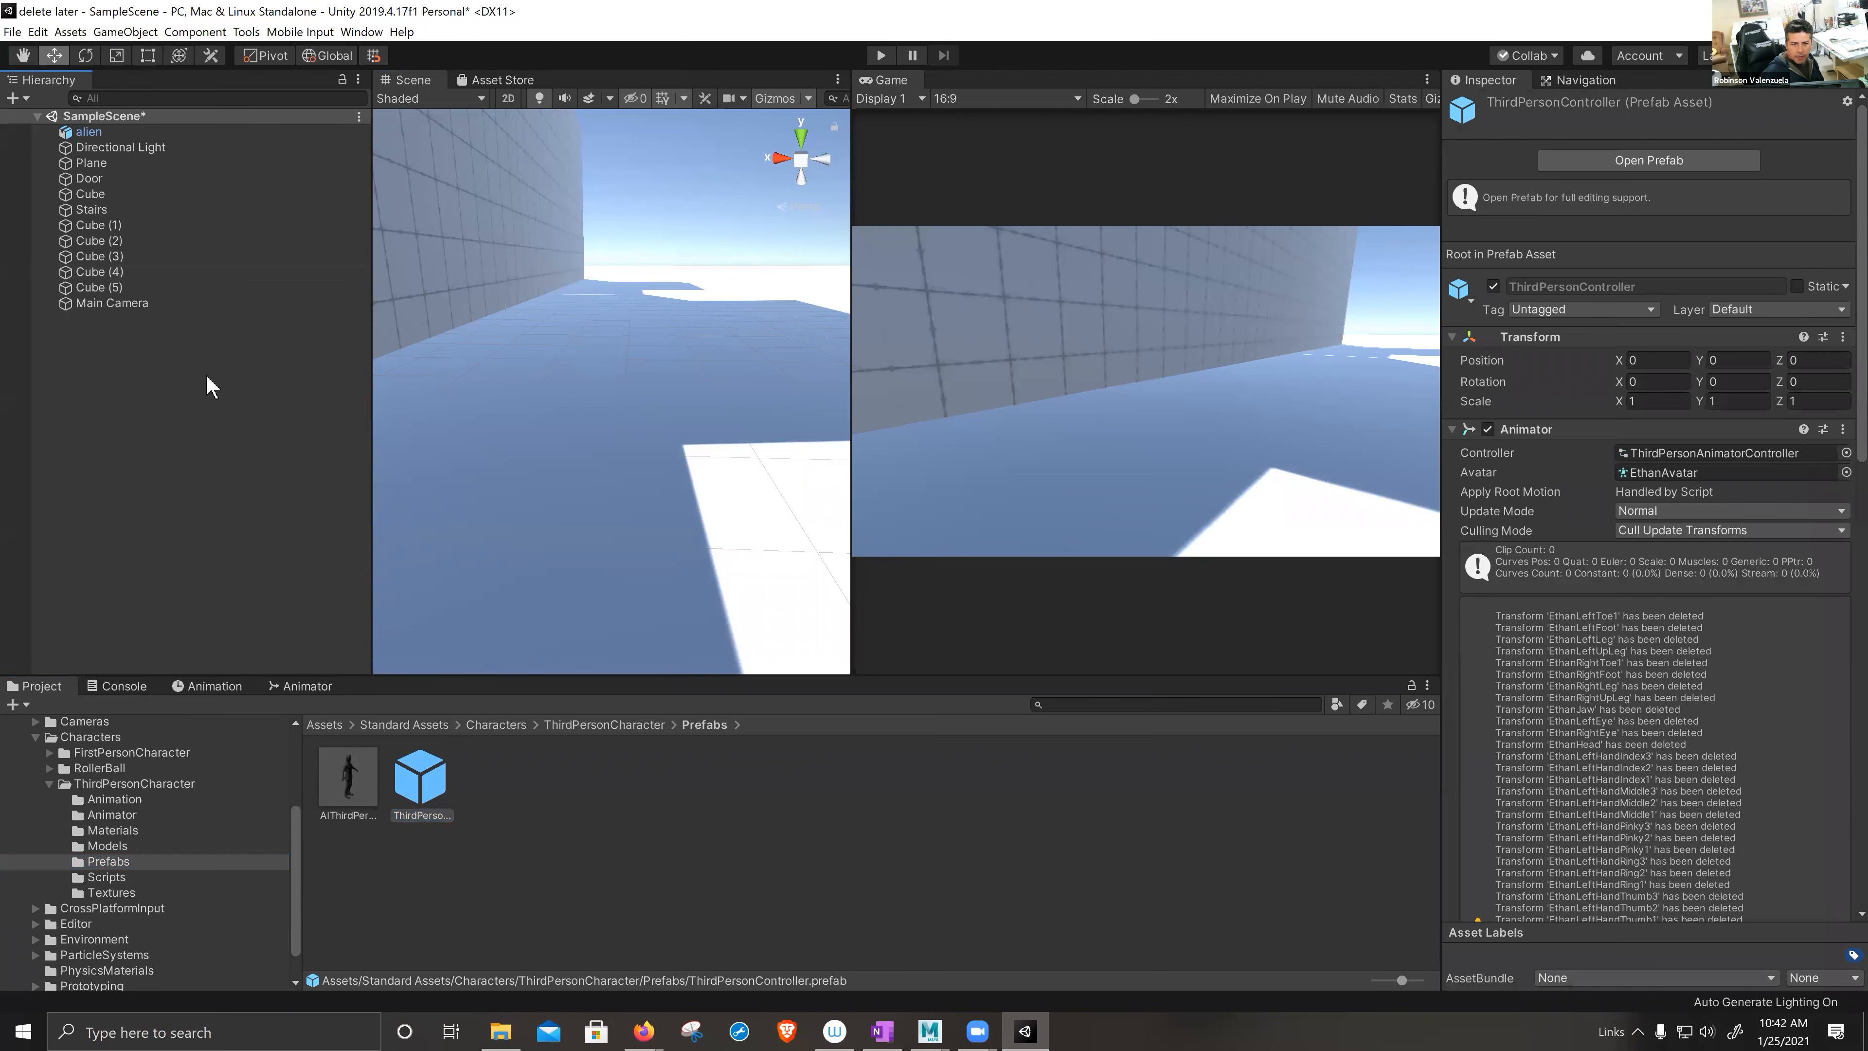
# - Place the Ethan model from the ThirdPersonCharacter Models folder under ThirdPersonController as a child object
pyautogui.click(111, 843)
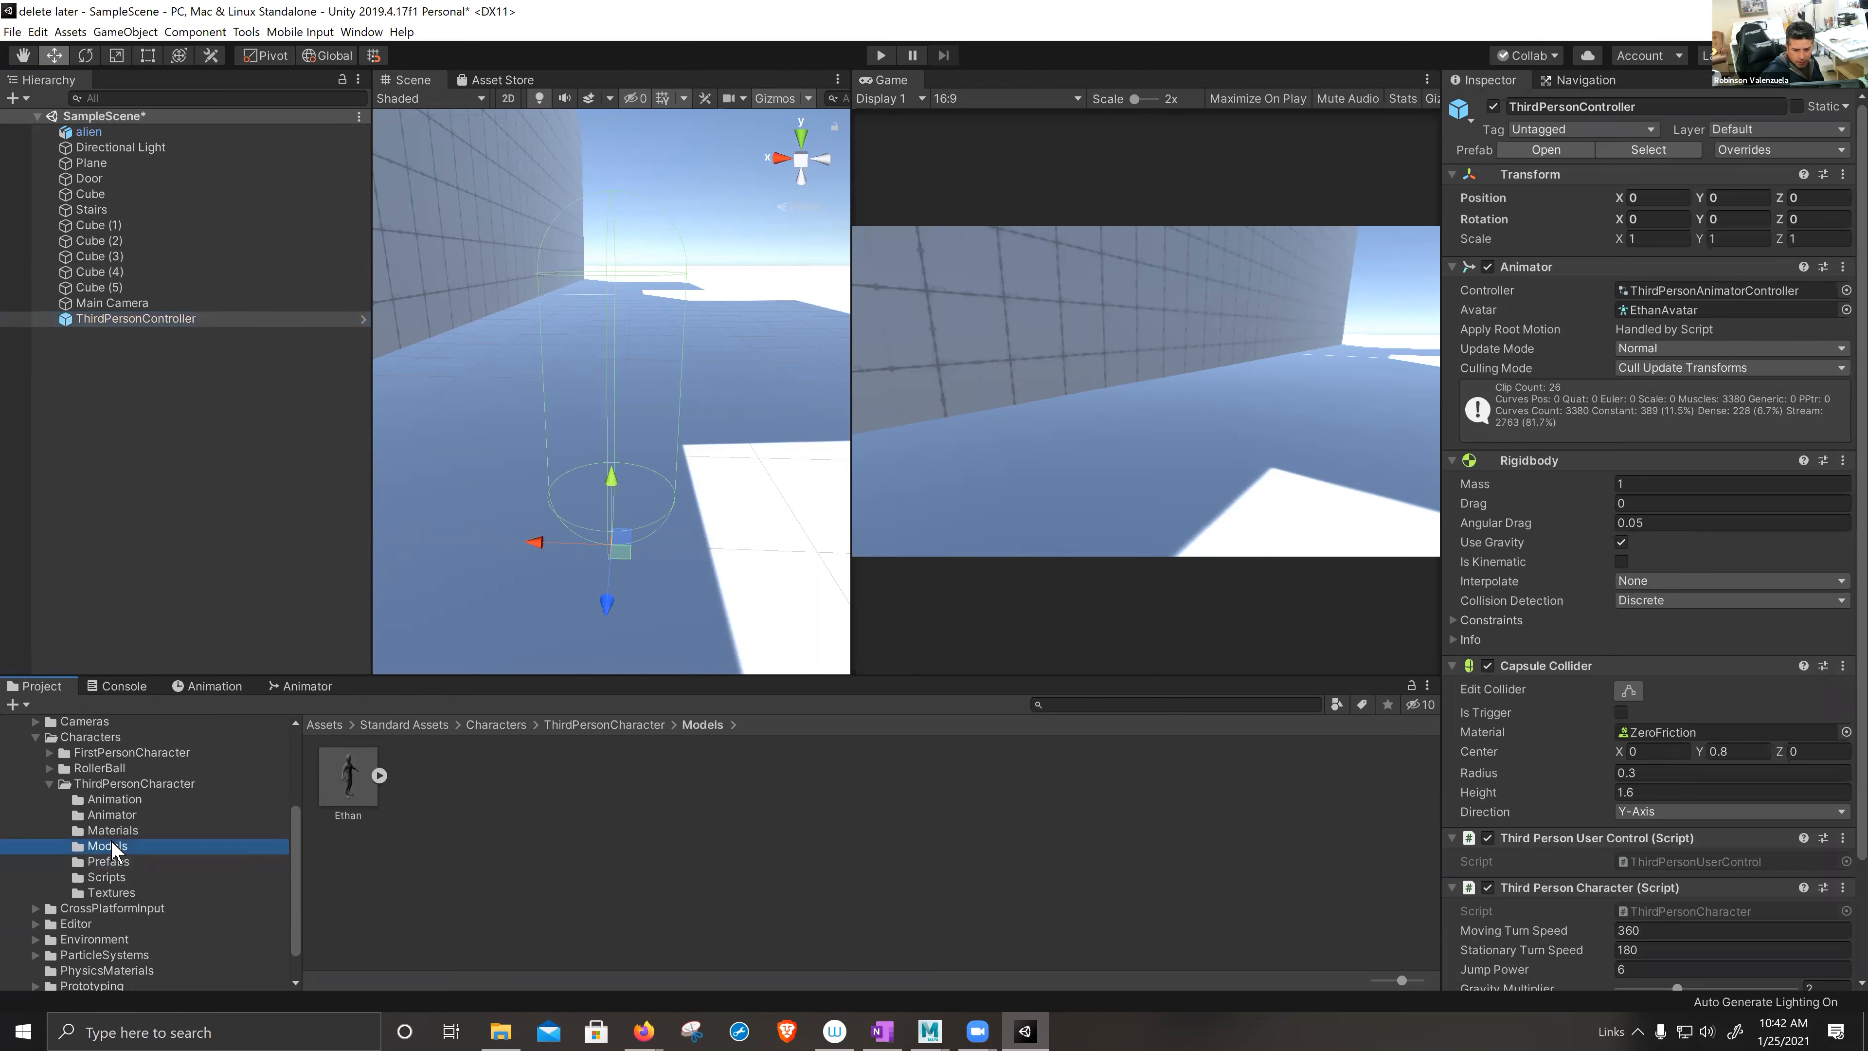
pyautogui.click(376, 774)
pyautogui.click(378, 775)
pyautogui.moveTo(347, 787); pyautogui.dragTo(156, 318)
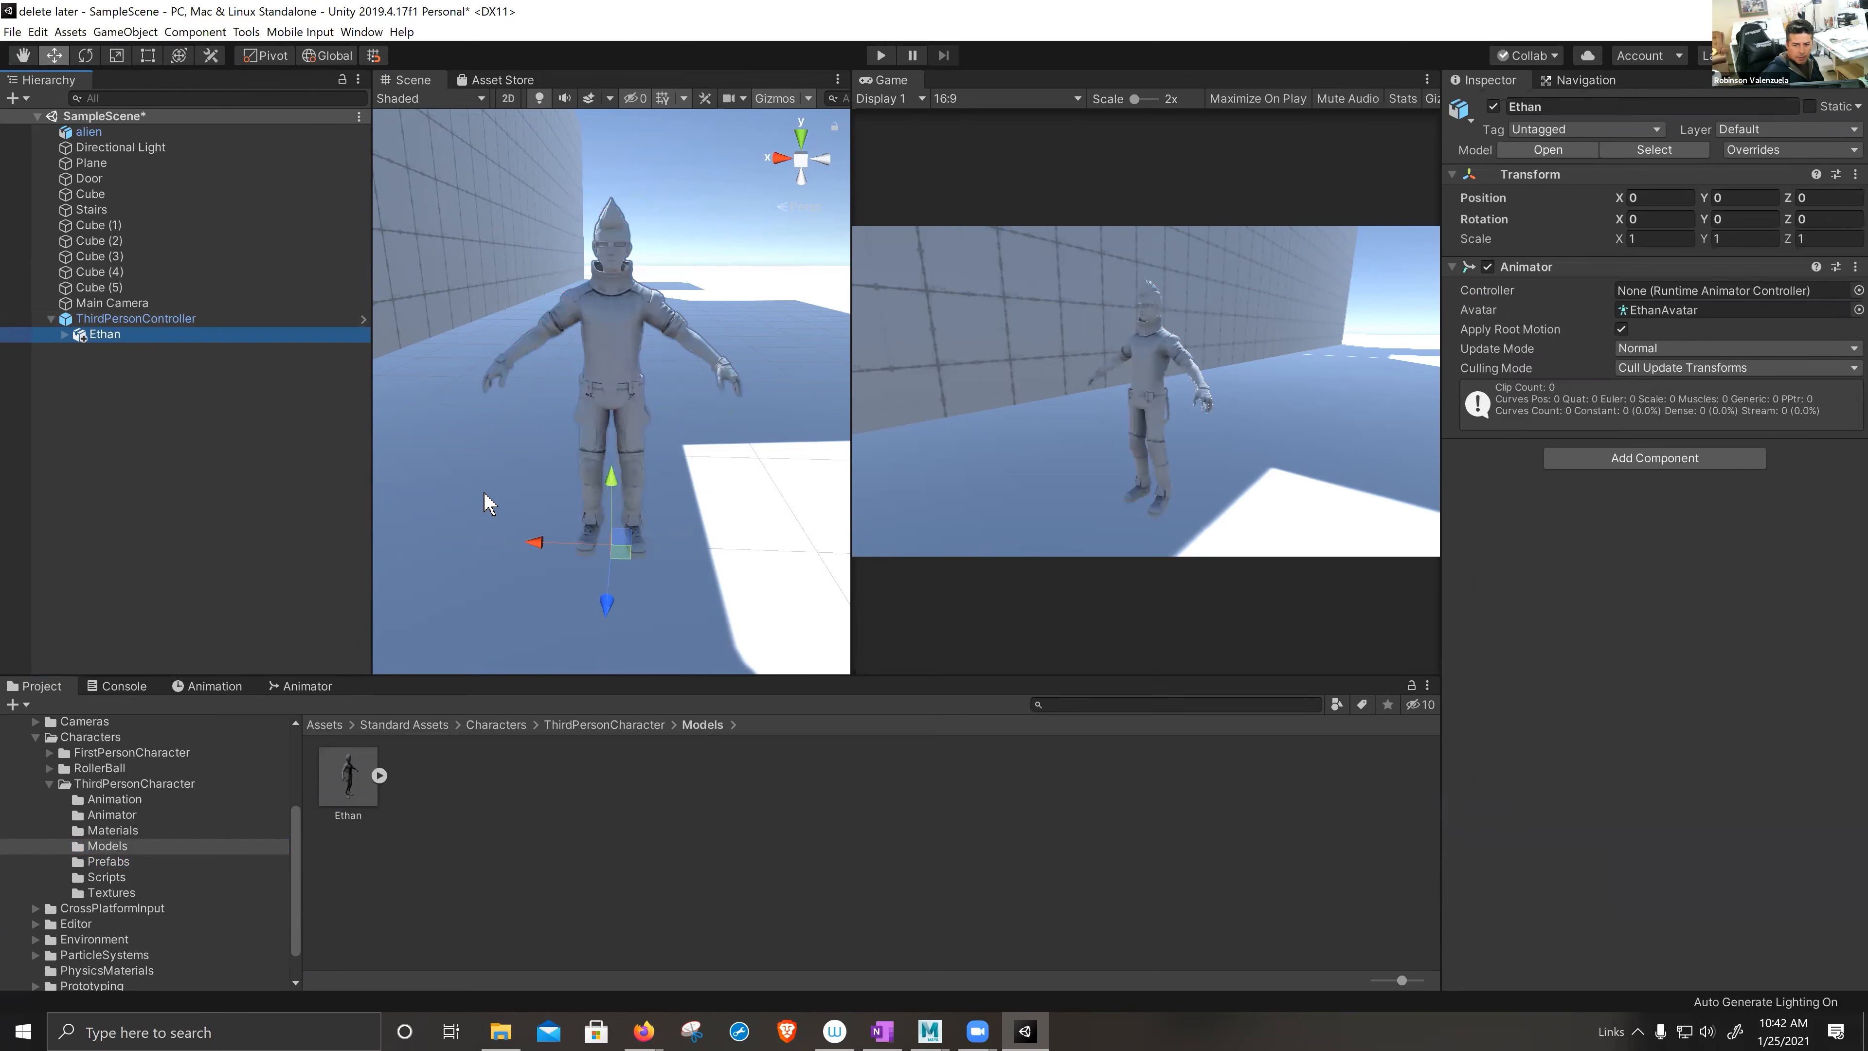
# - Test the Ethan character in play mode by walking, turning and jumping, and end the play session
pyautogui.keyDown('alt'); pyautogui.moveTo(507, 438); pyautogui.dragTo(603, 430); pyautogui.keyUp('alt')
pyautogui.click(883, 56)
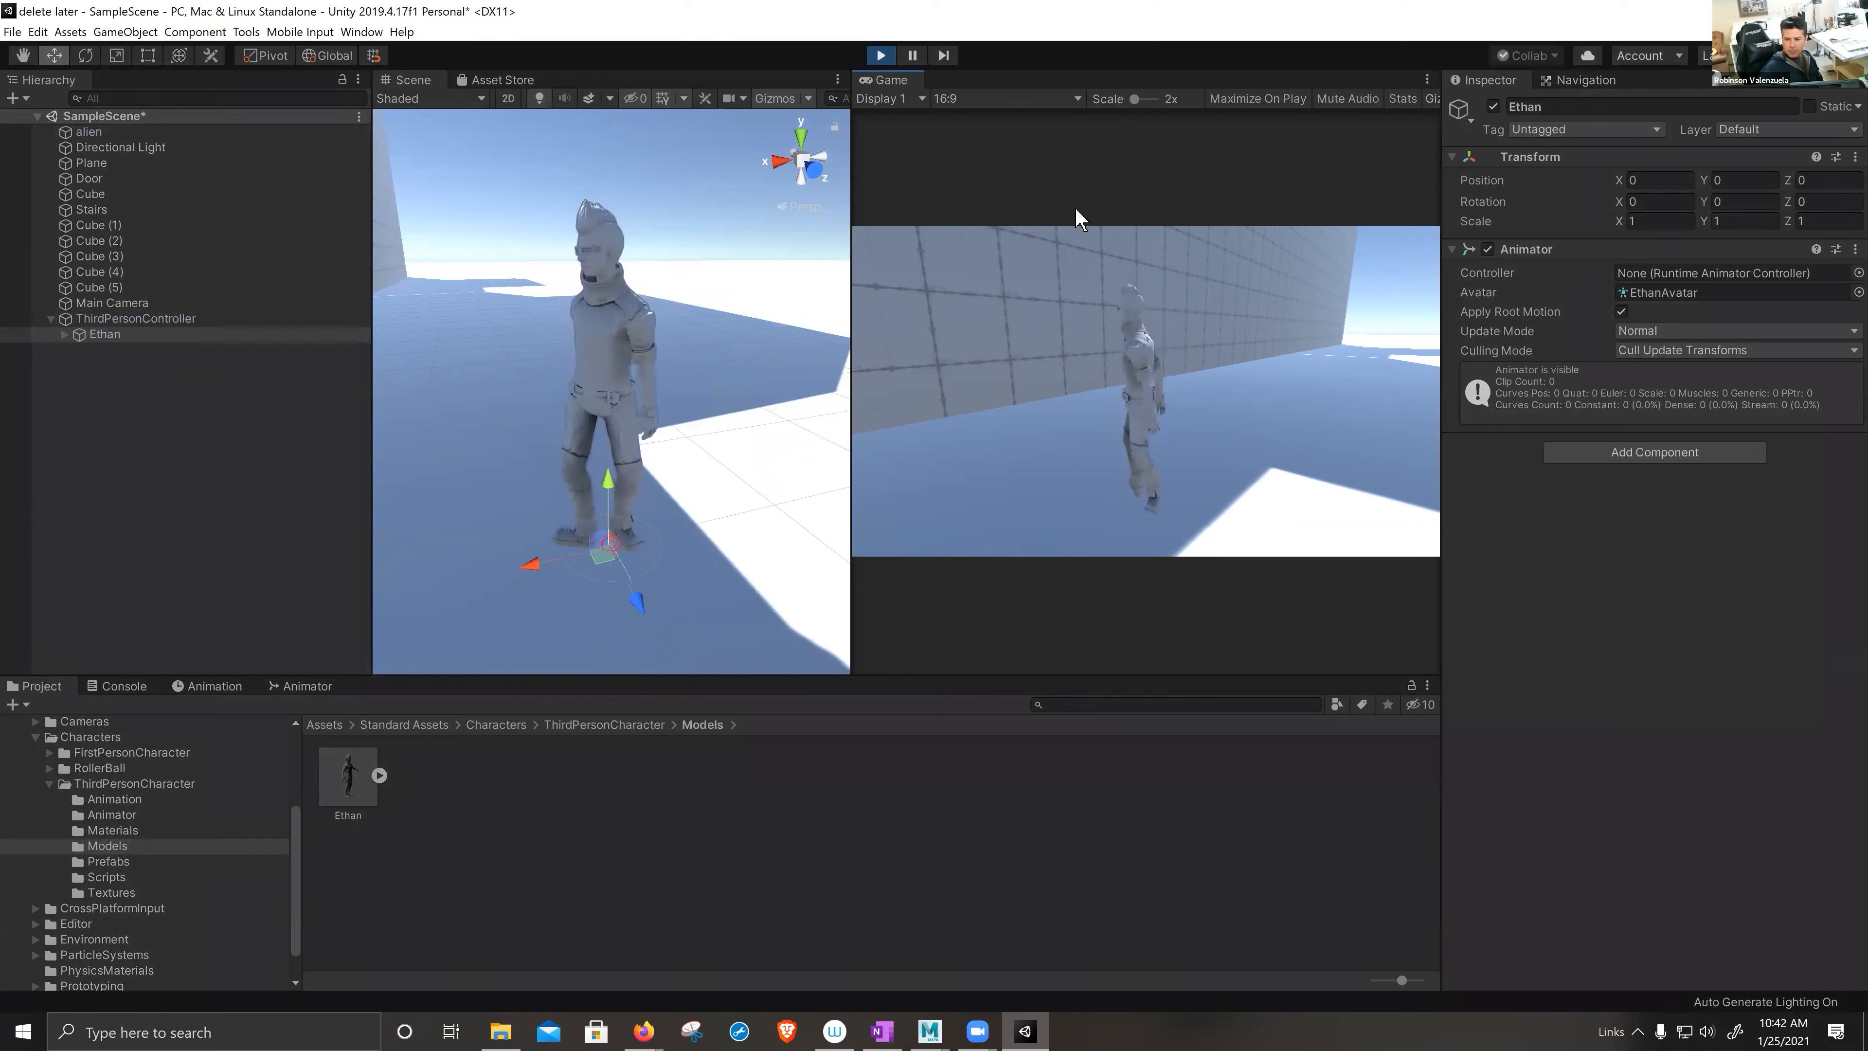
pyautogui.press('w')
pyautogui.press('d')
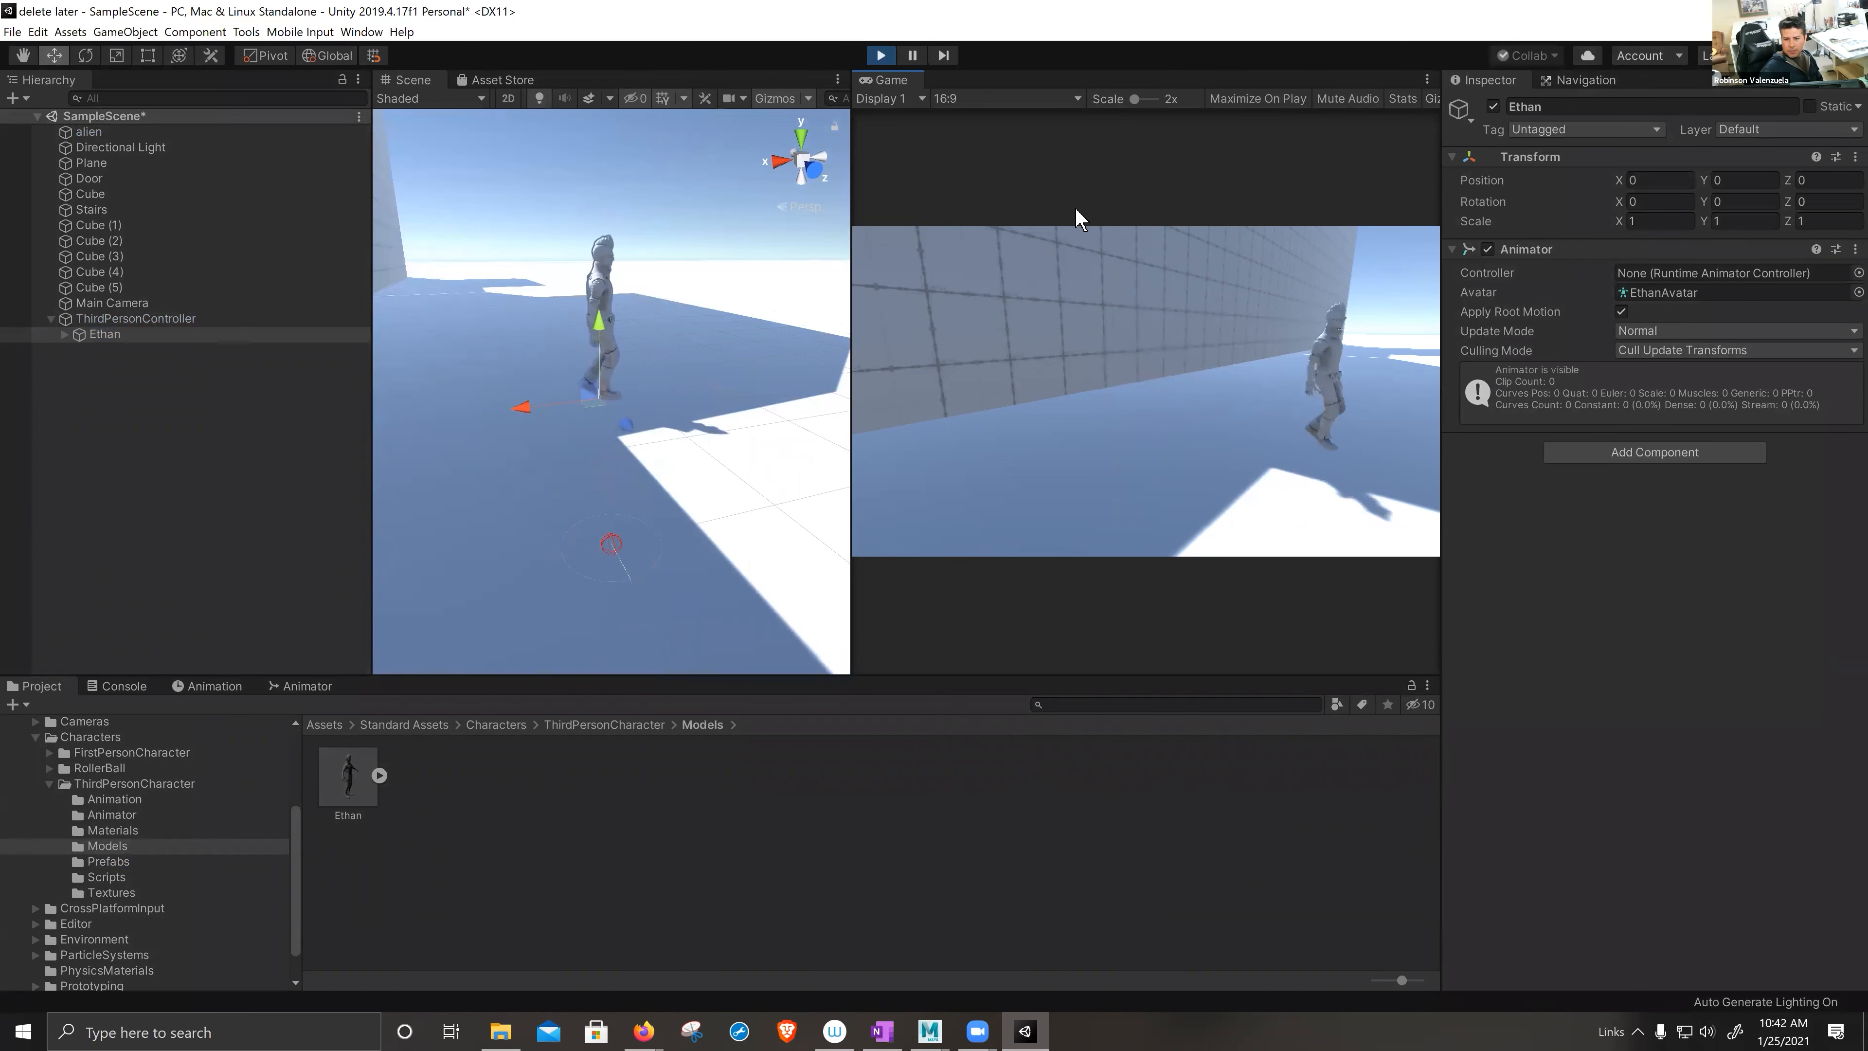
pyautogui.press('space')
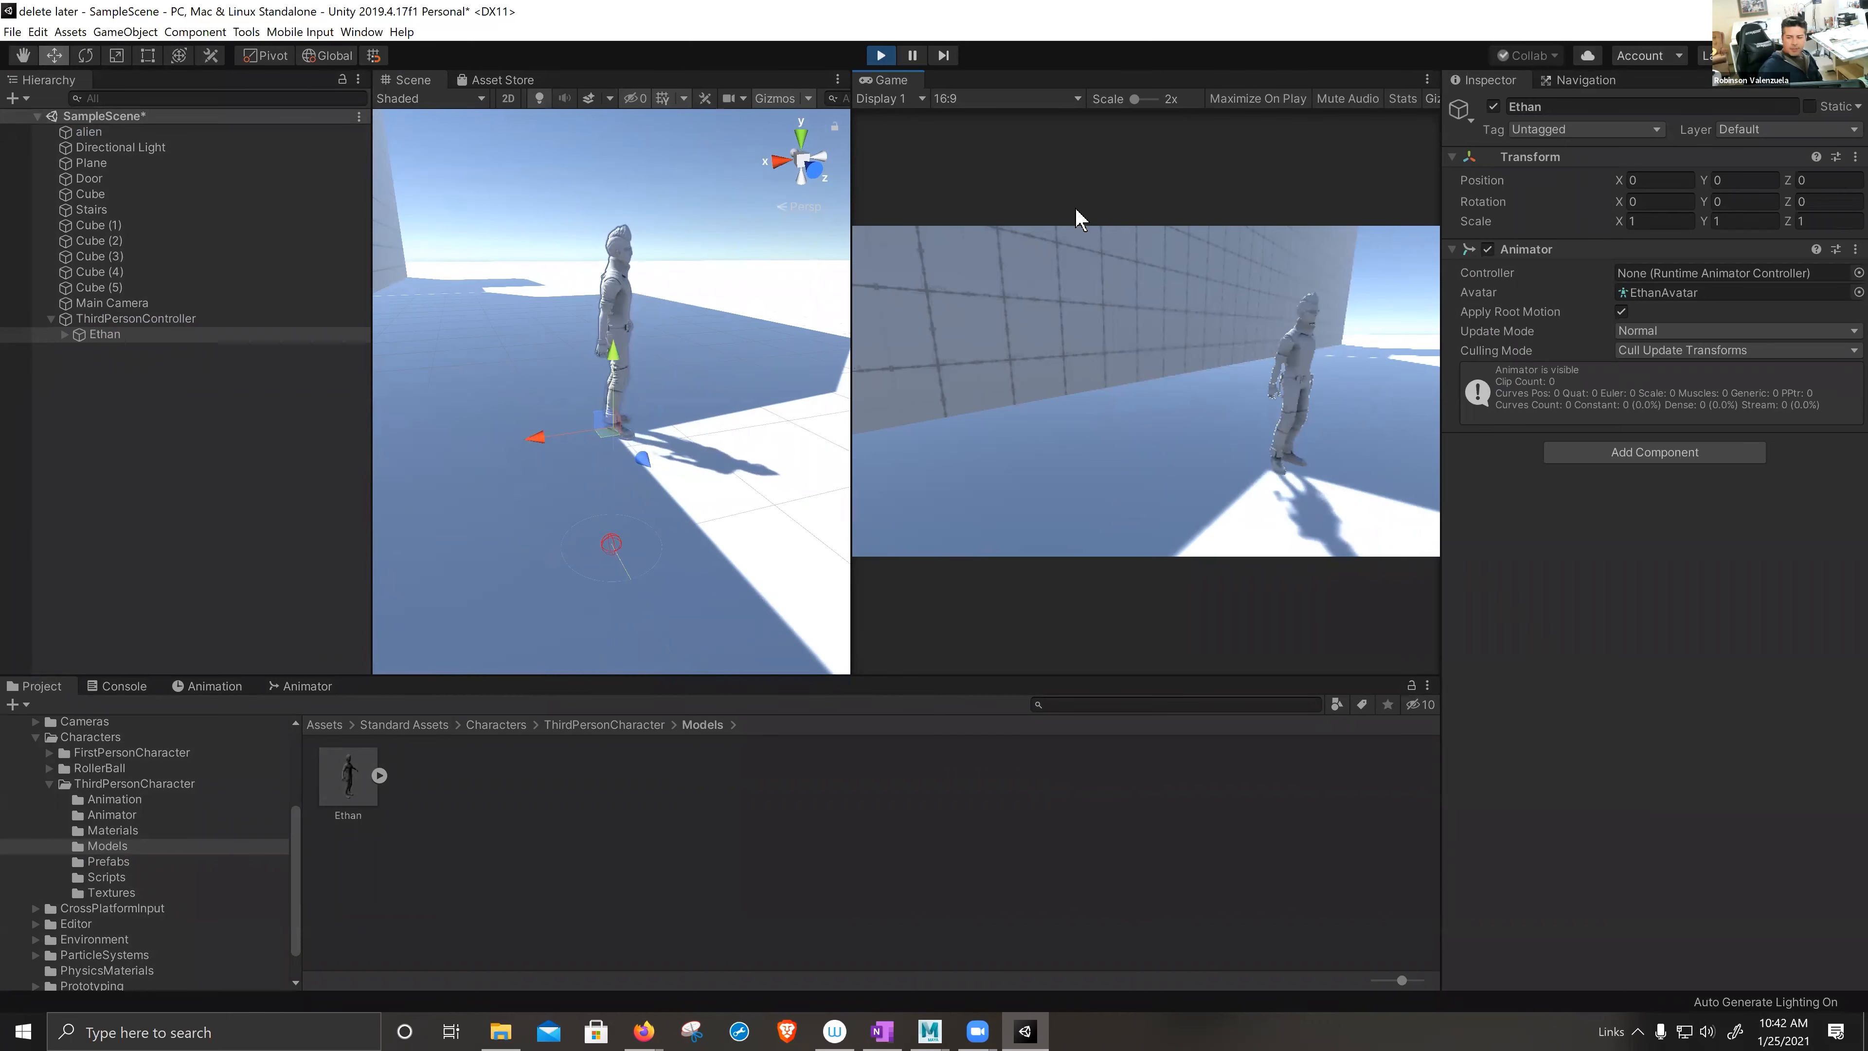
pyautogui.click(881, 56)
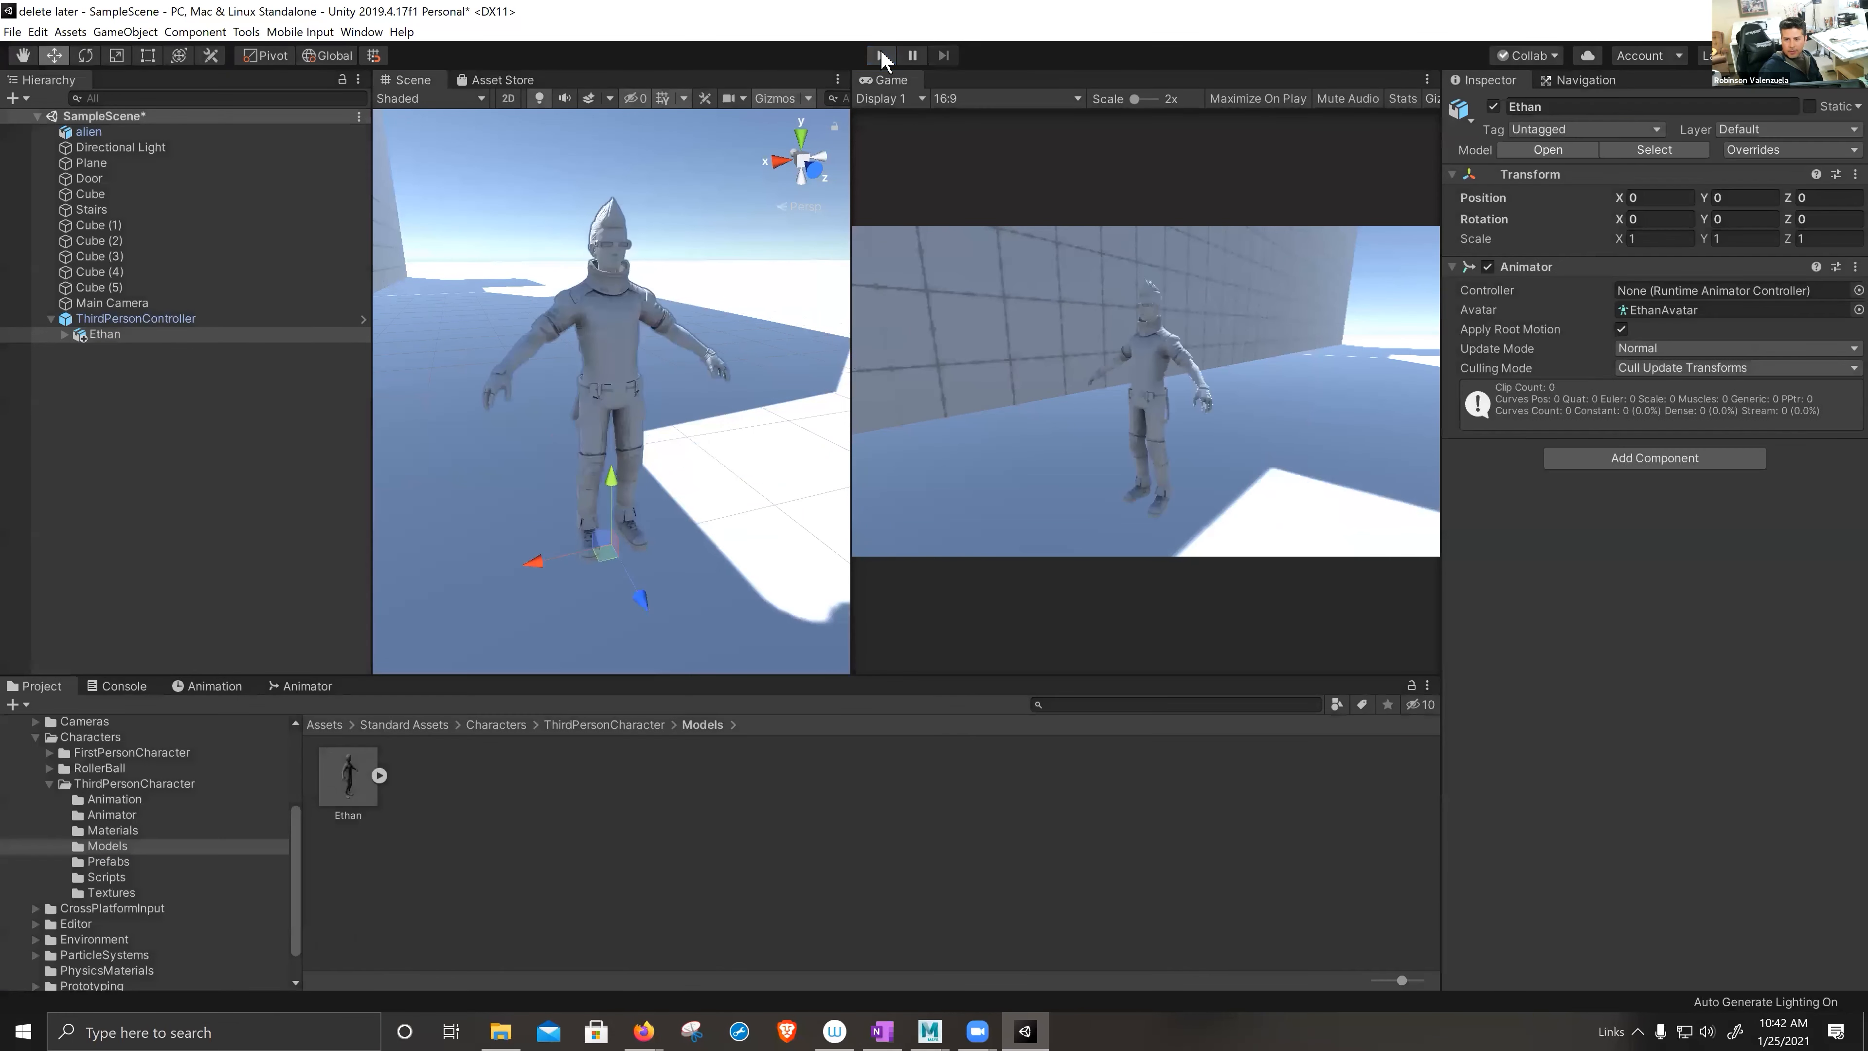
# - Examine Ethan's child objects and the ThirdPersonController prefab in isolation, and return to the scene
pyautogui.click(99, 335)
pyautogui.click(65, 335)
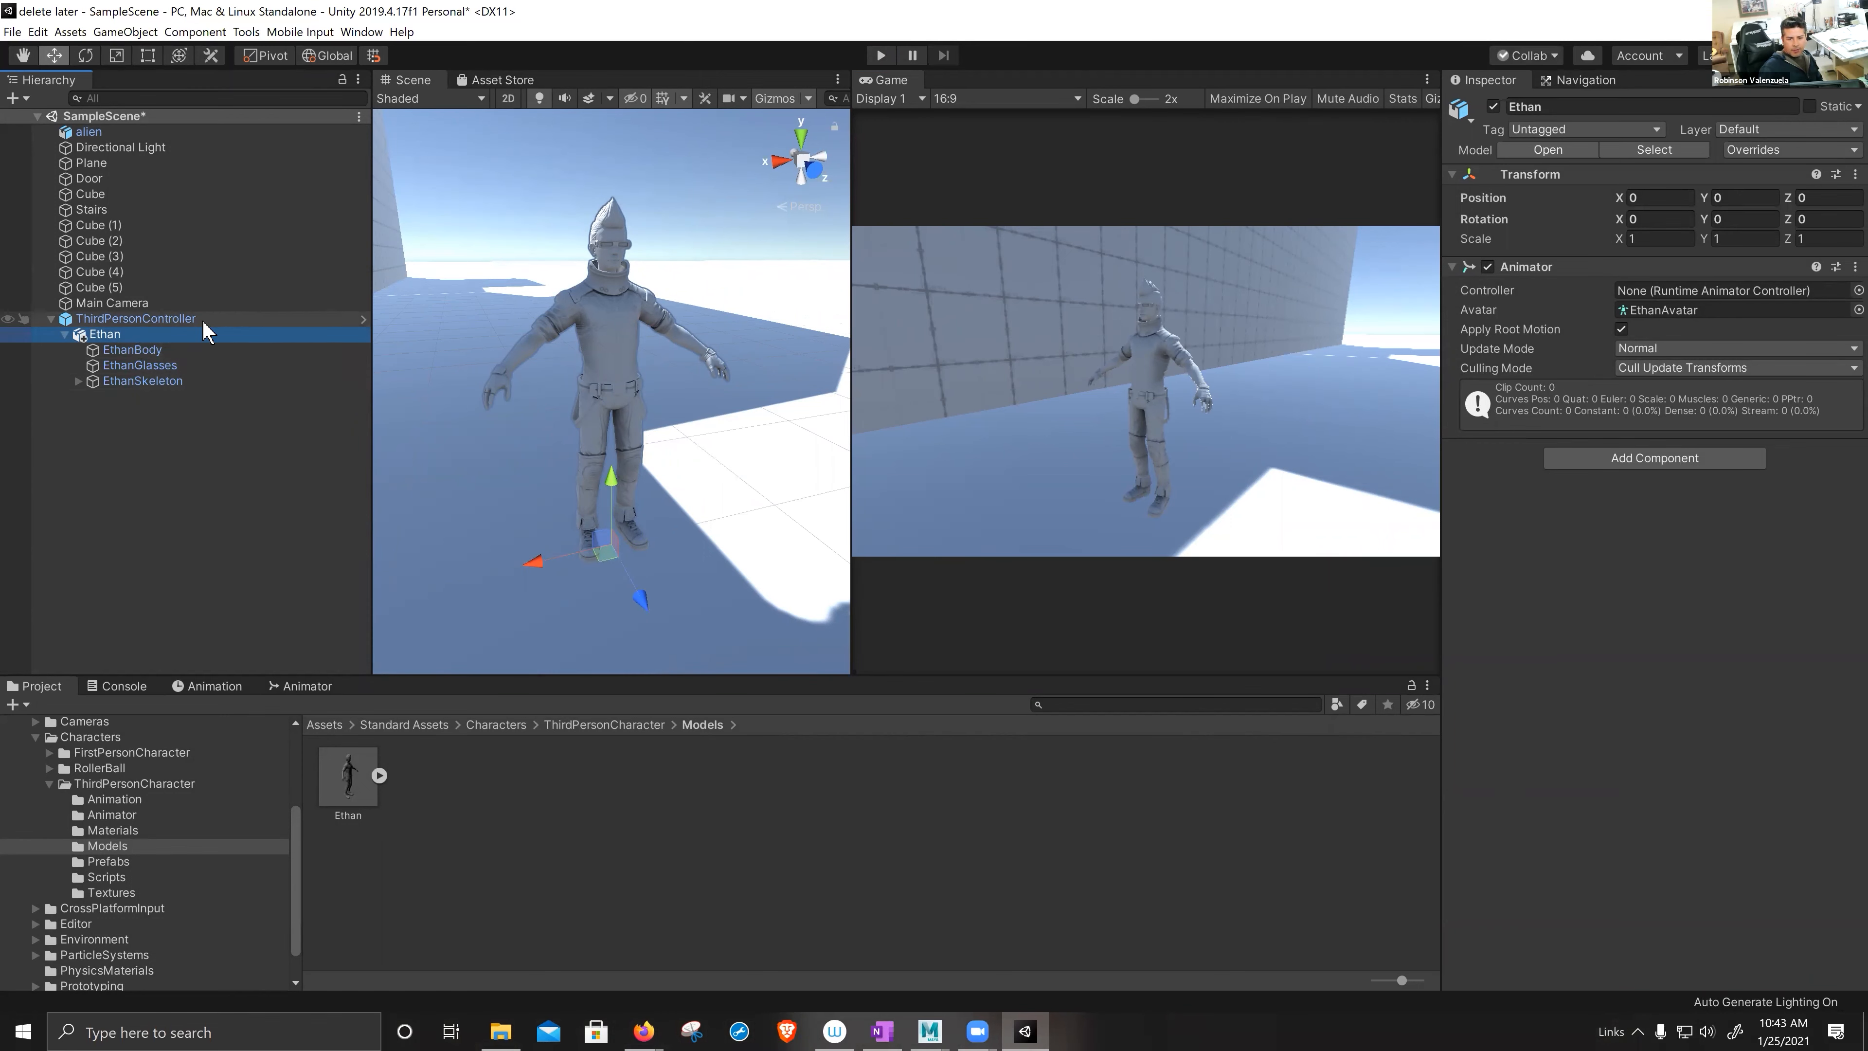
pyautogui.click(362, 318)
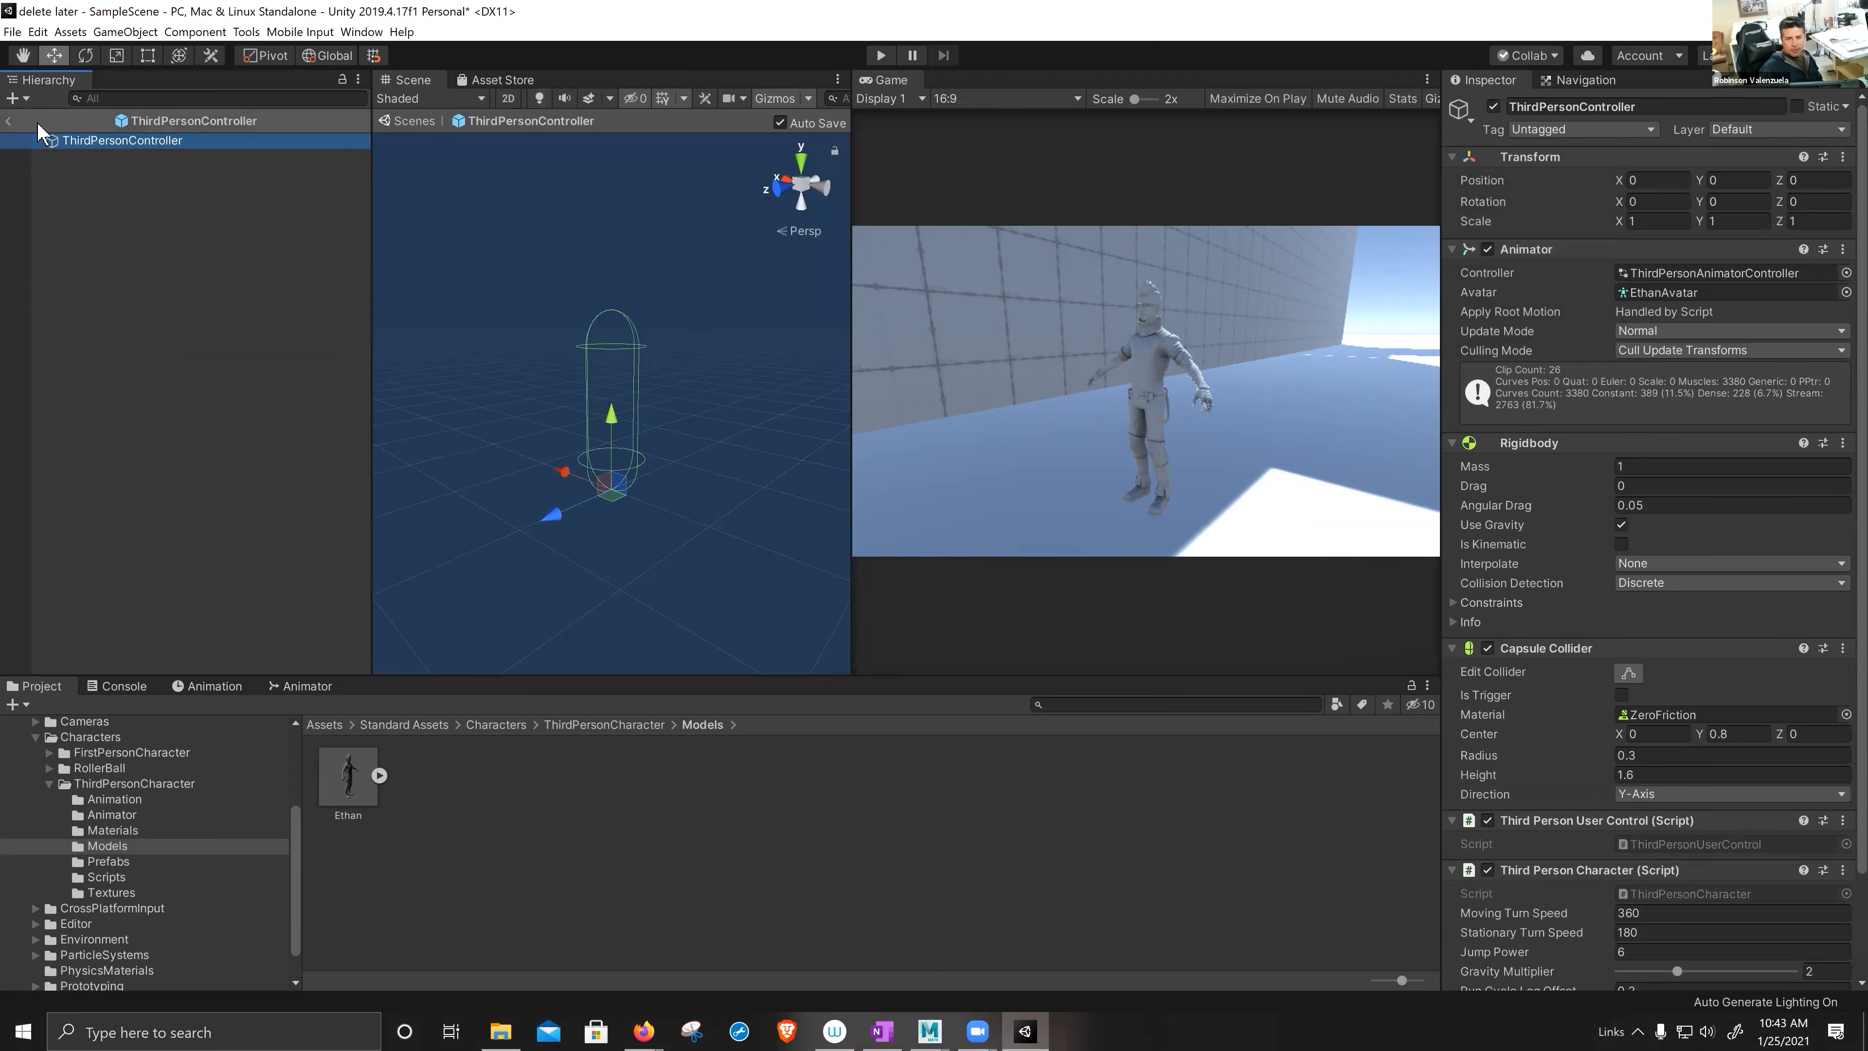
pyautogui.click(10, 121)
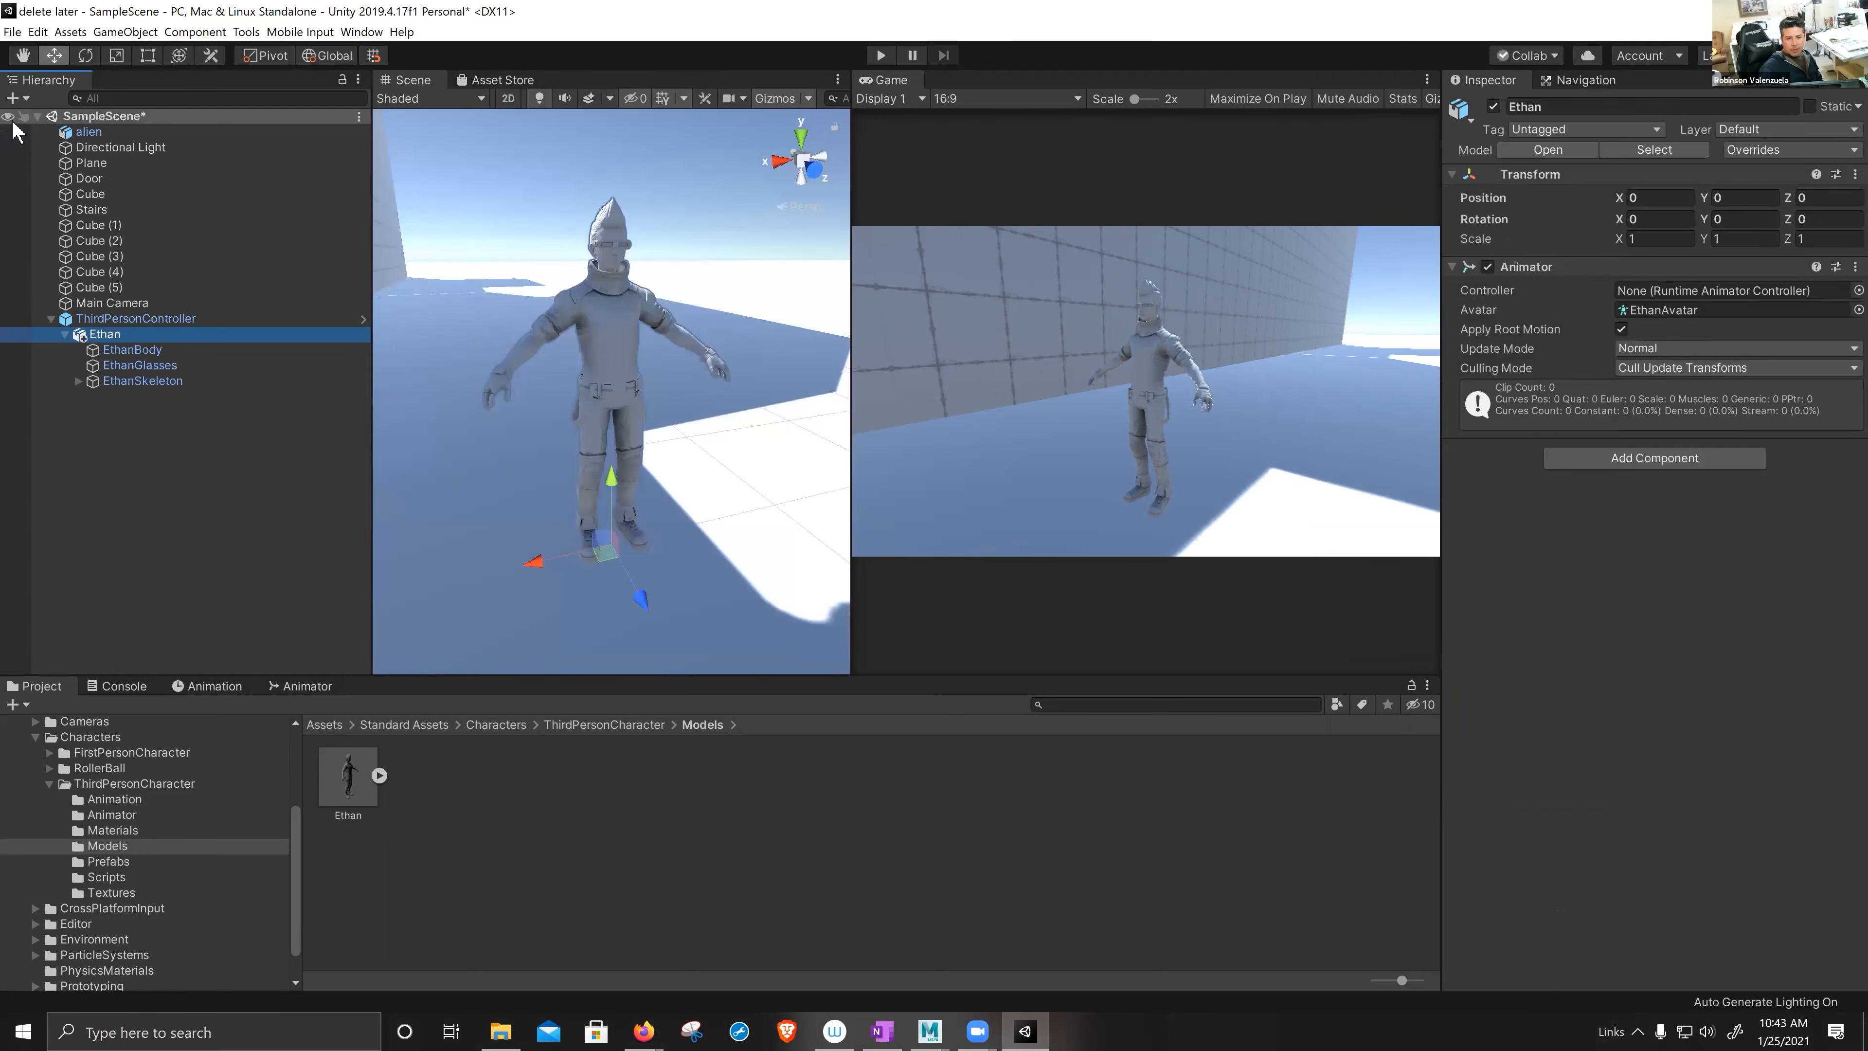
# - Delete the Ethan model from under ThirdPersonController
pyautogui.click(126, 336)
pyautogui.press('BackSpace')
pyautogui.click(76, 337)
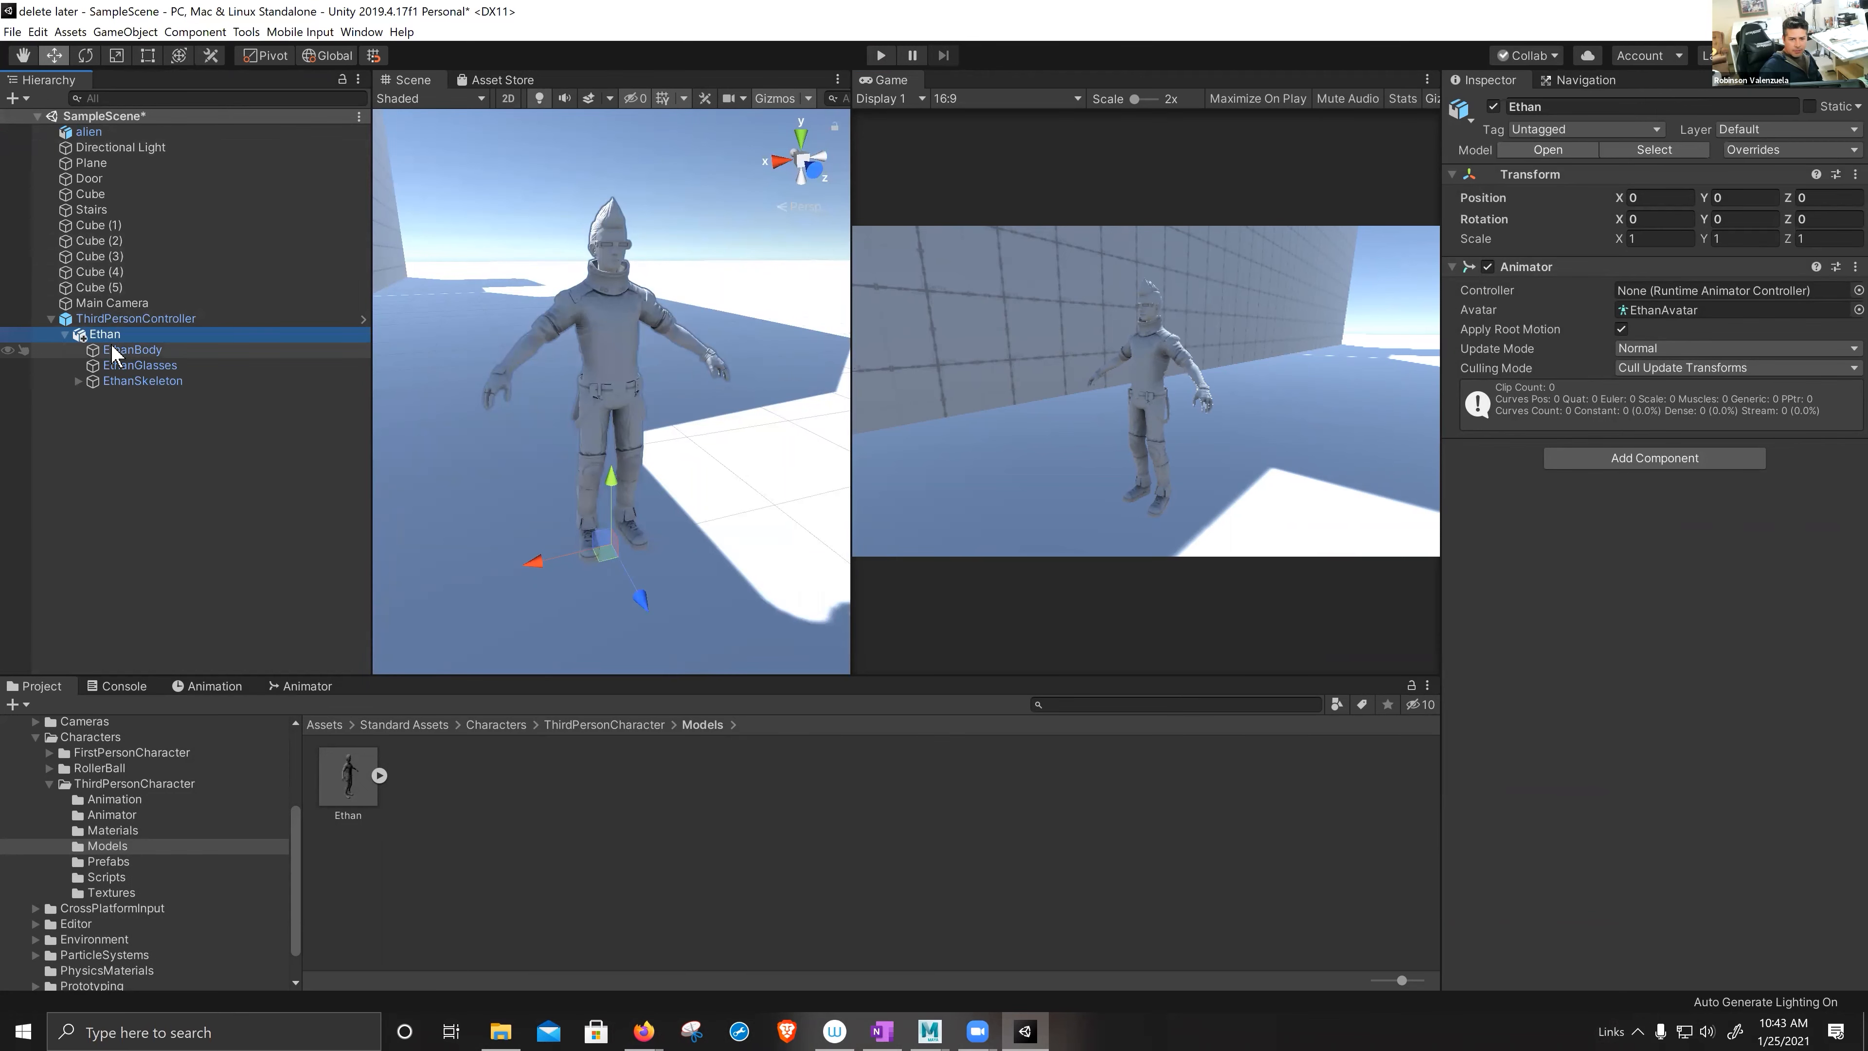
pyautogui.press('Delete')
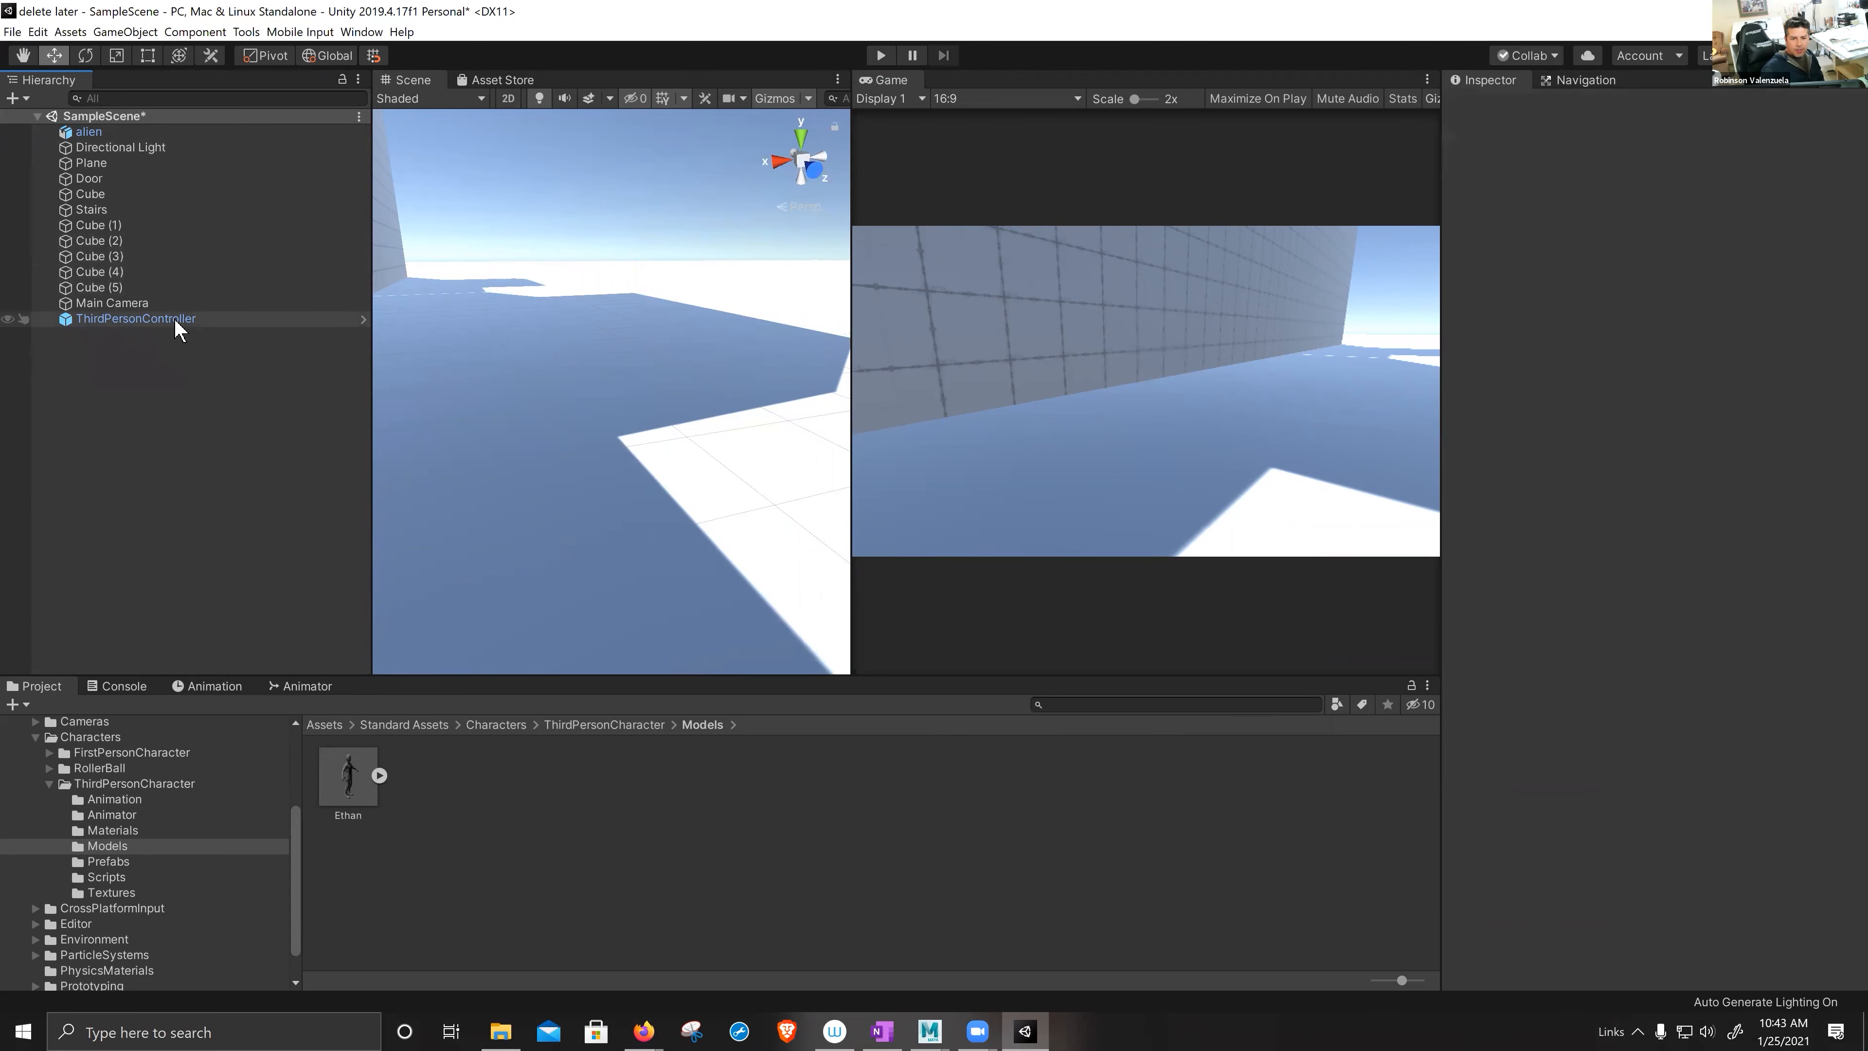
# - Place the FemaleWithSleeves model from the Assets subfolder of Characters under ThirdPersonController as a child object
pyautogui.click(137, 320)
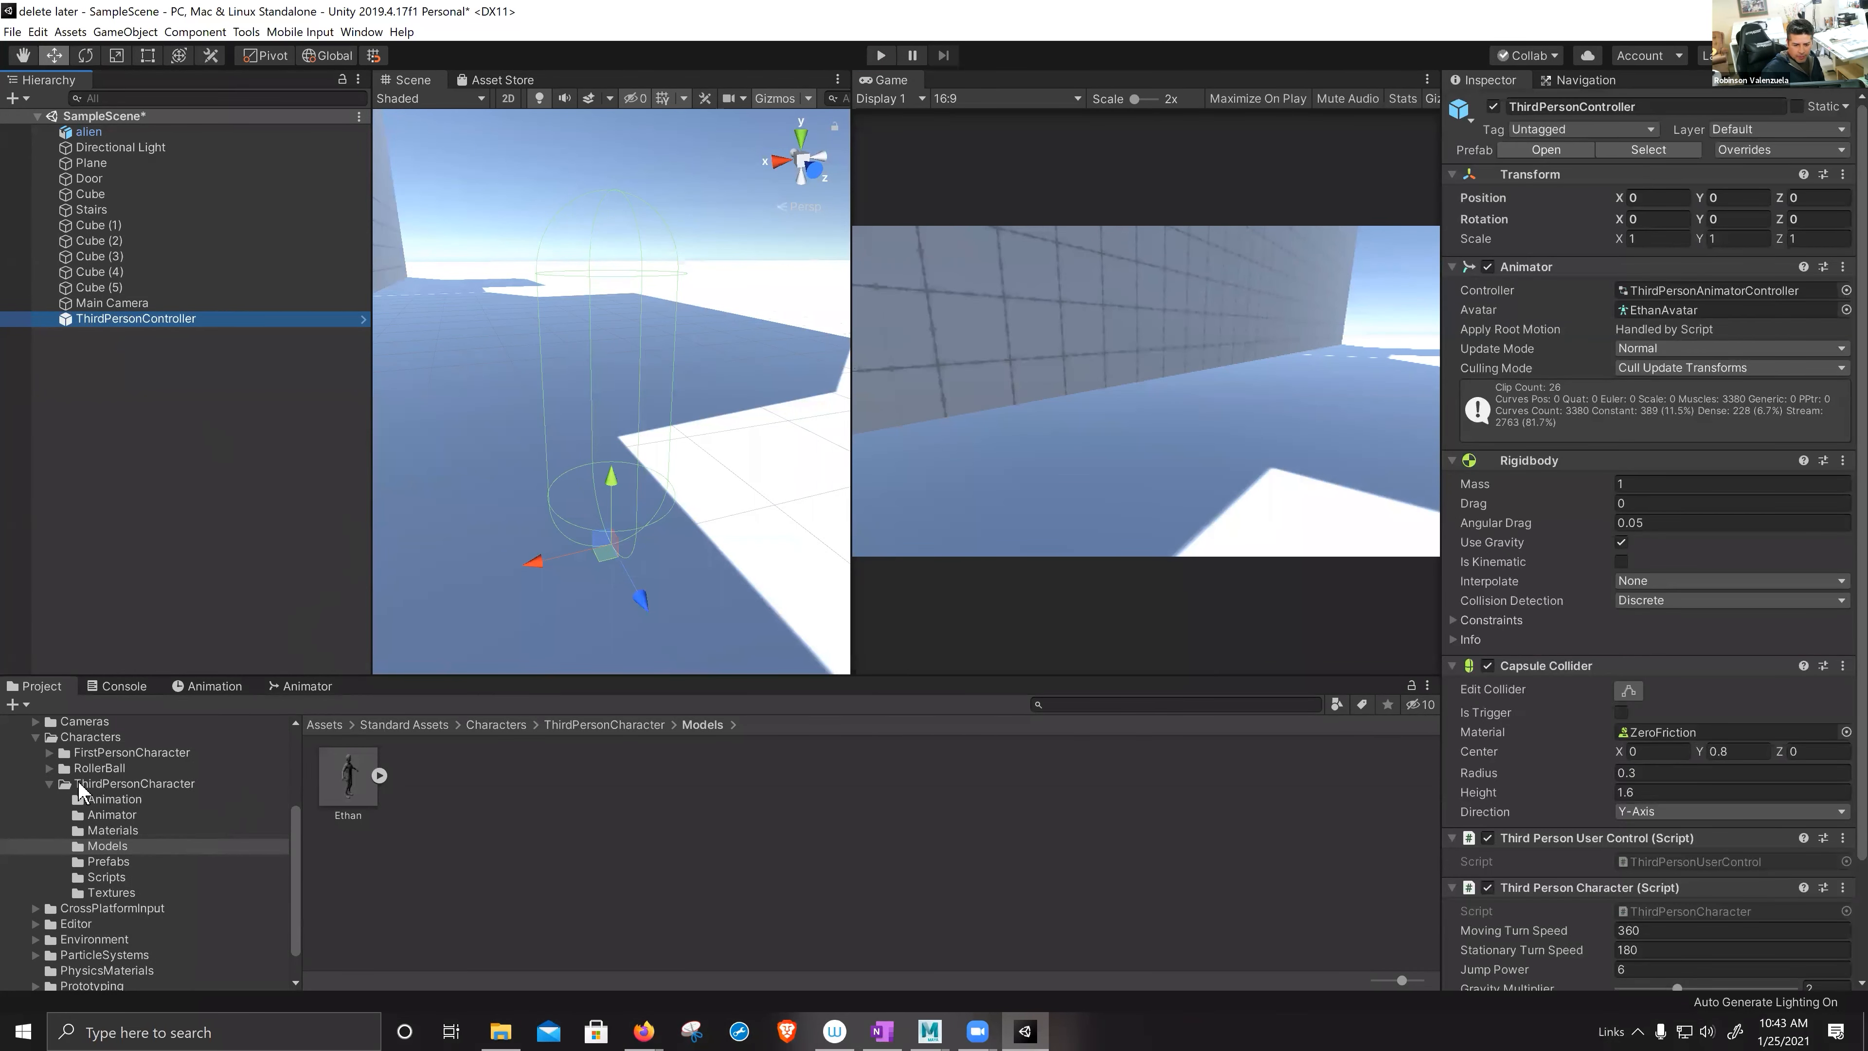
pyautogui.click(48, 783)
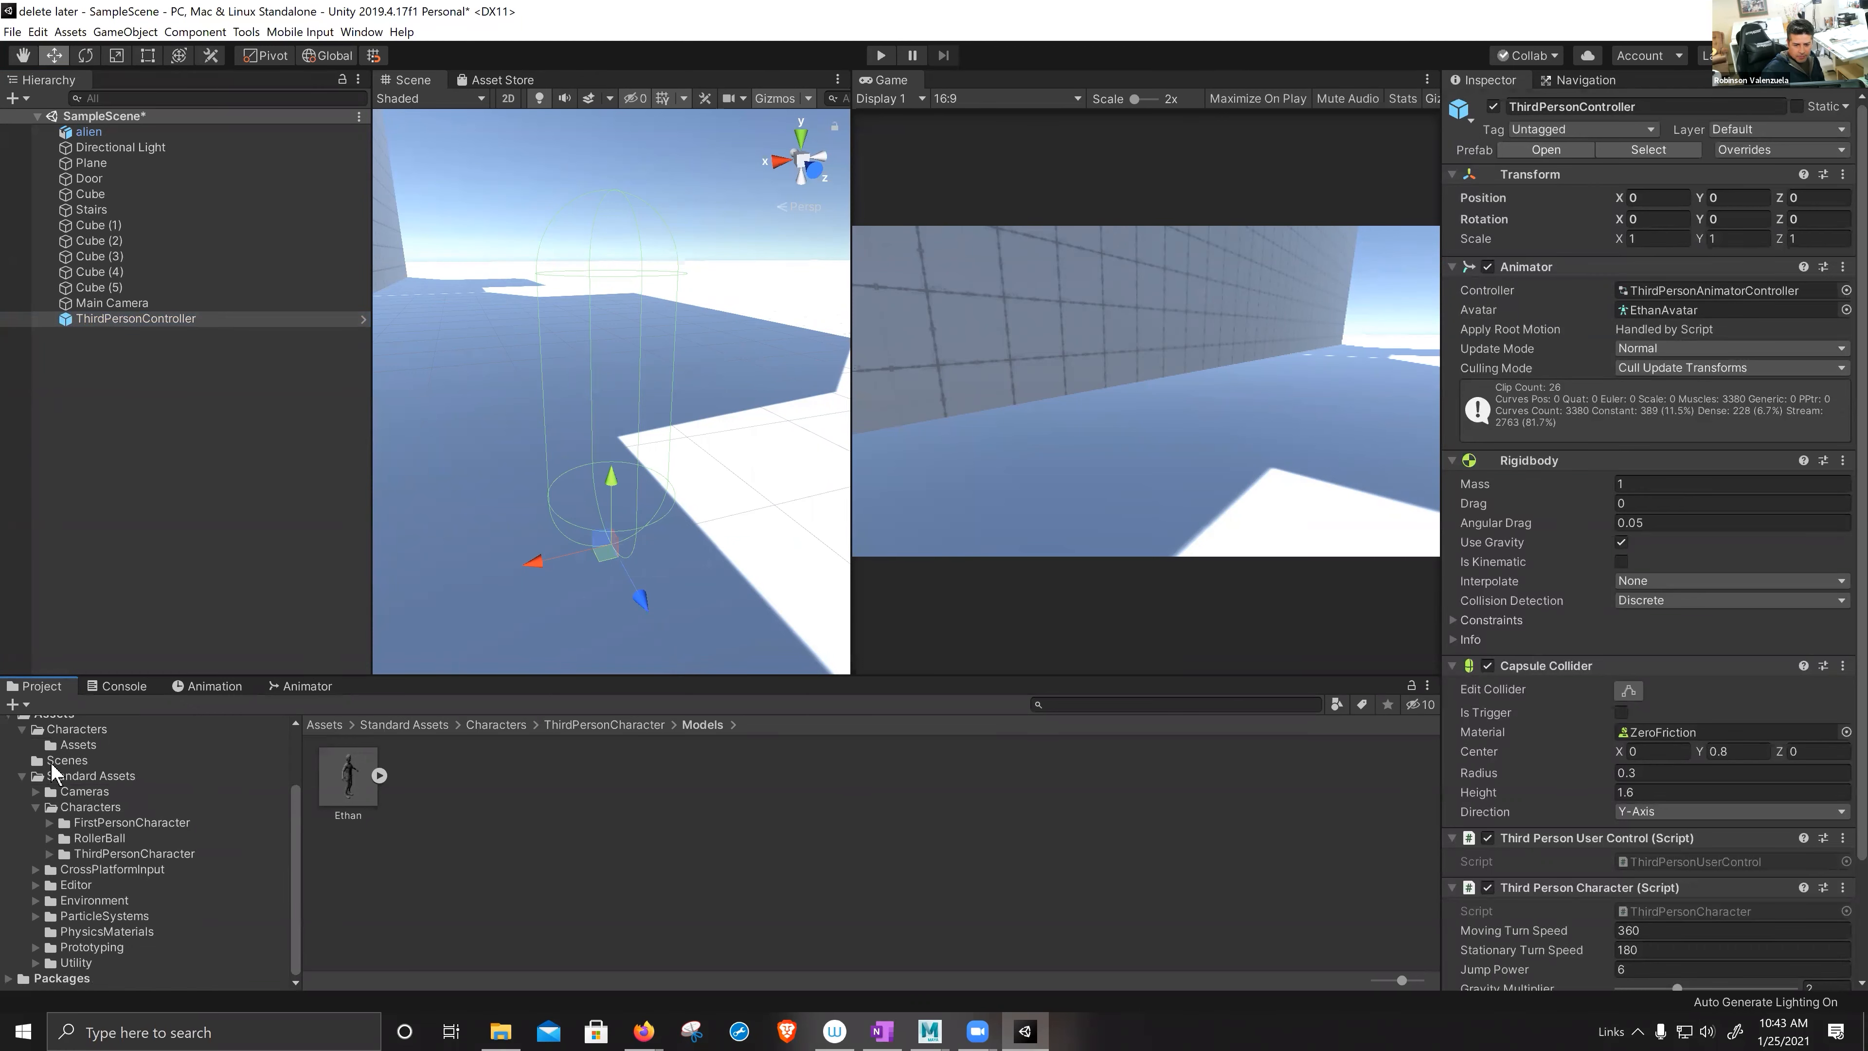
pyautogui.scroll(3, 52, 773)
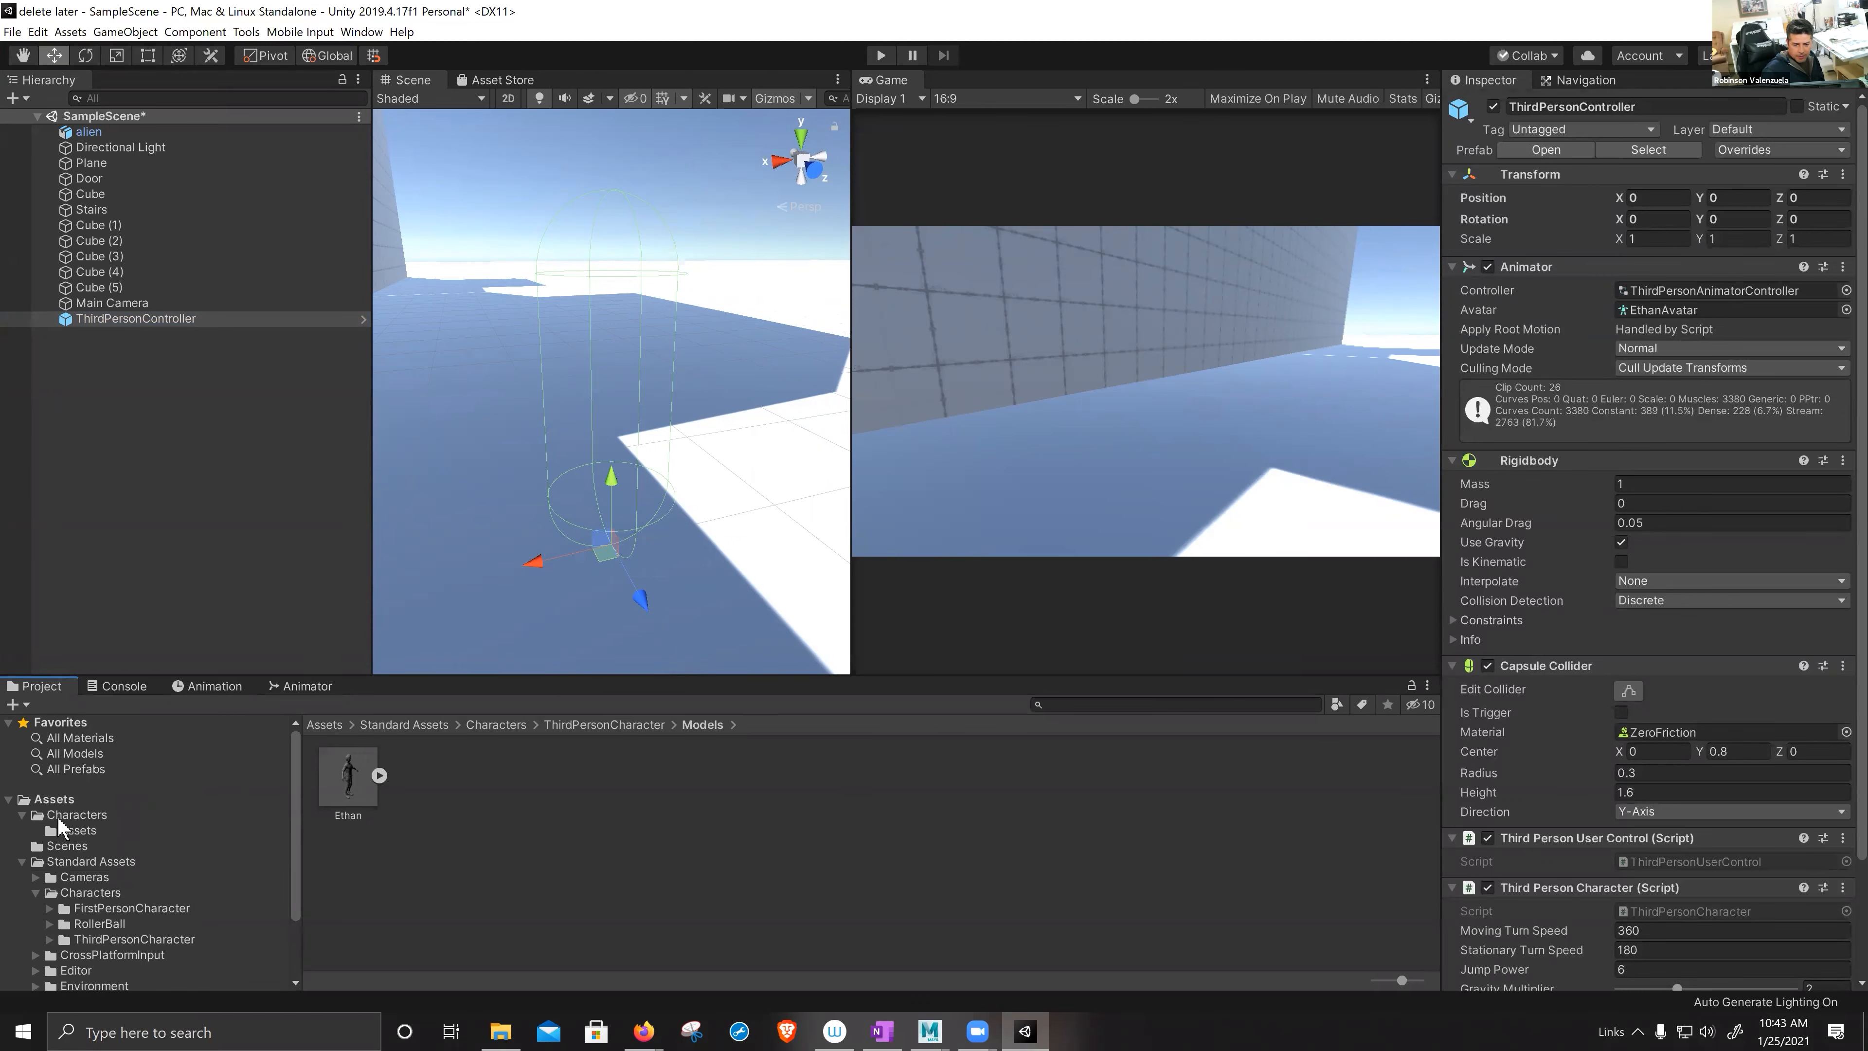
pyautogui.click(61, 815)
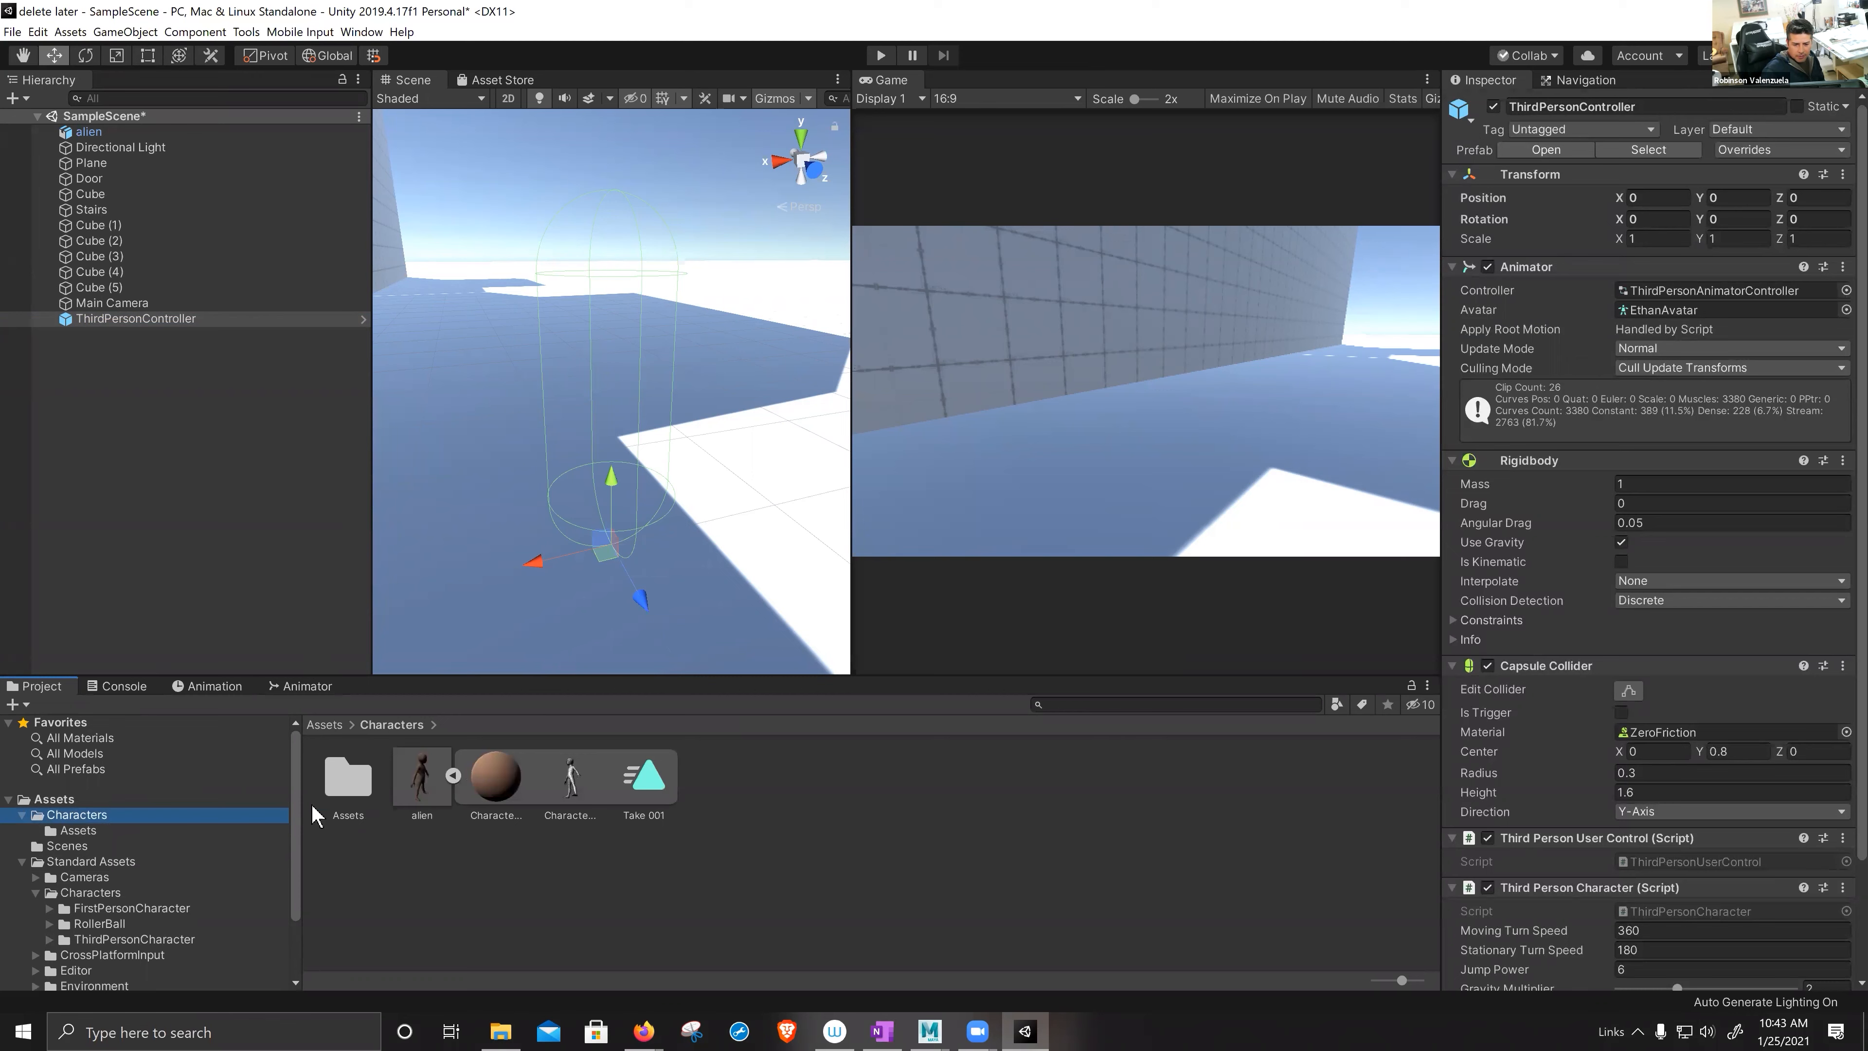
pyautogui.doubleClick(349, 779)
pyautogui.moveTo(349, 784); pyautogui.dragTo(142, 326)
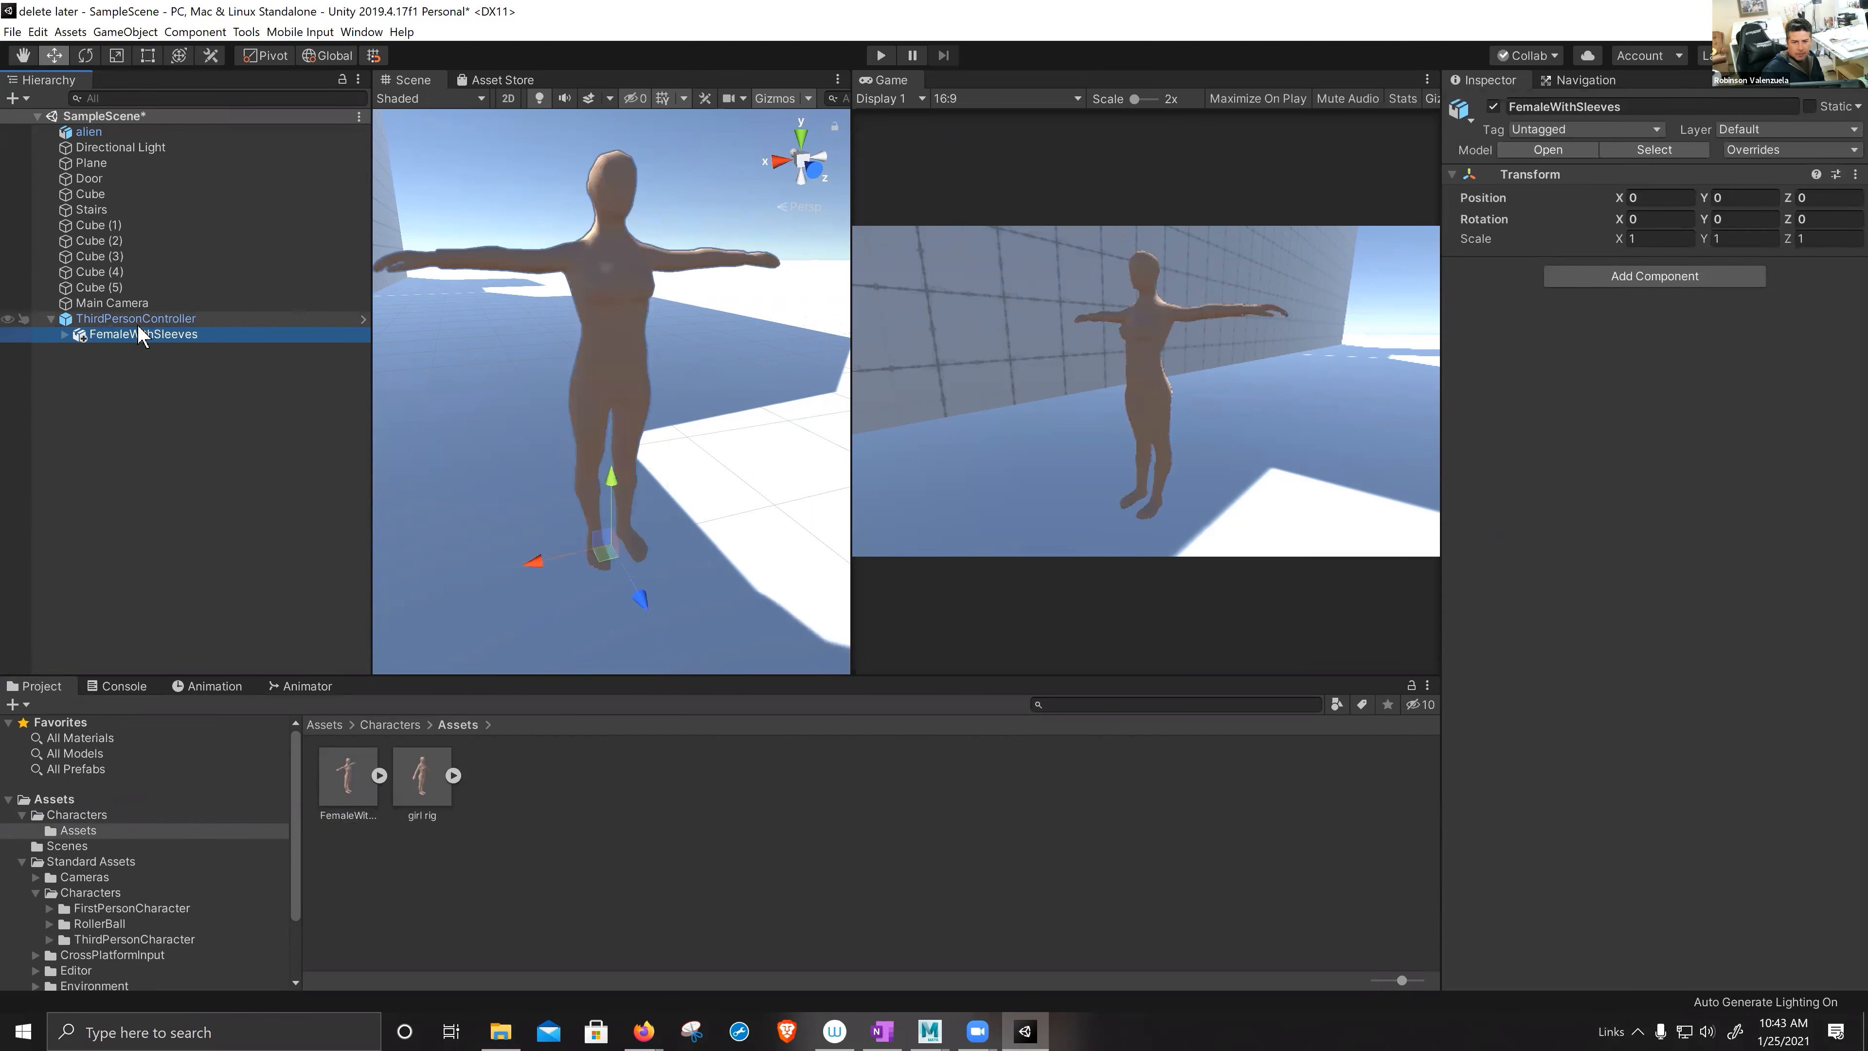
# - Test the FemaleWithSleeves character in play mode by moving it forward and sideways, and end the play session
pyautogui.click(884, 55)
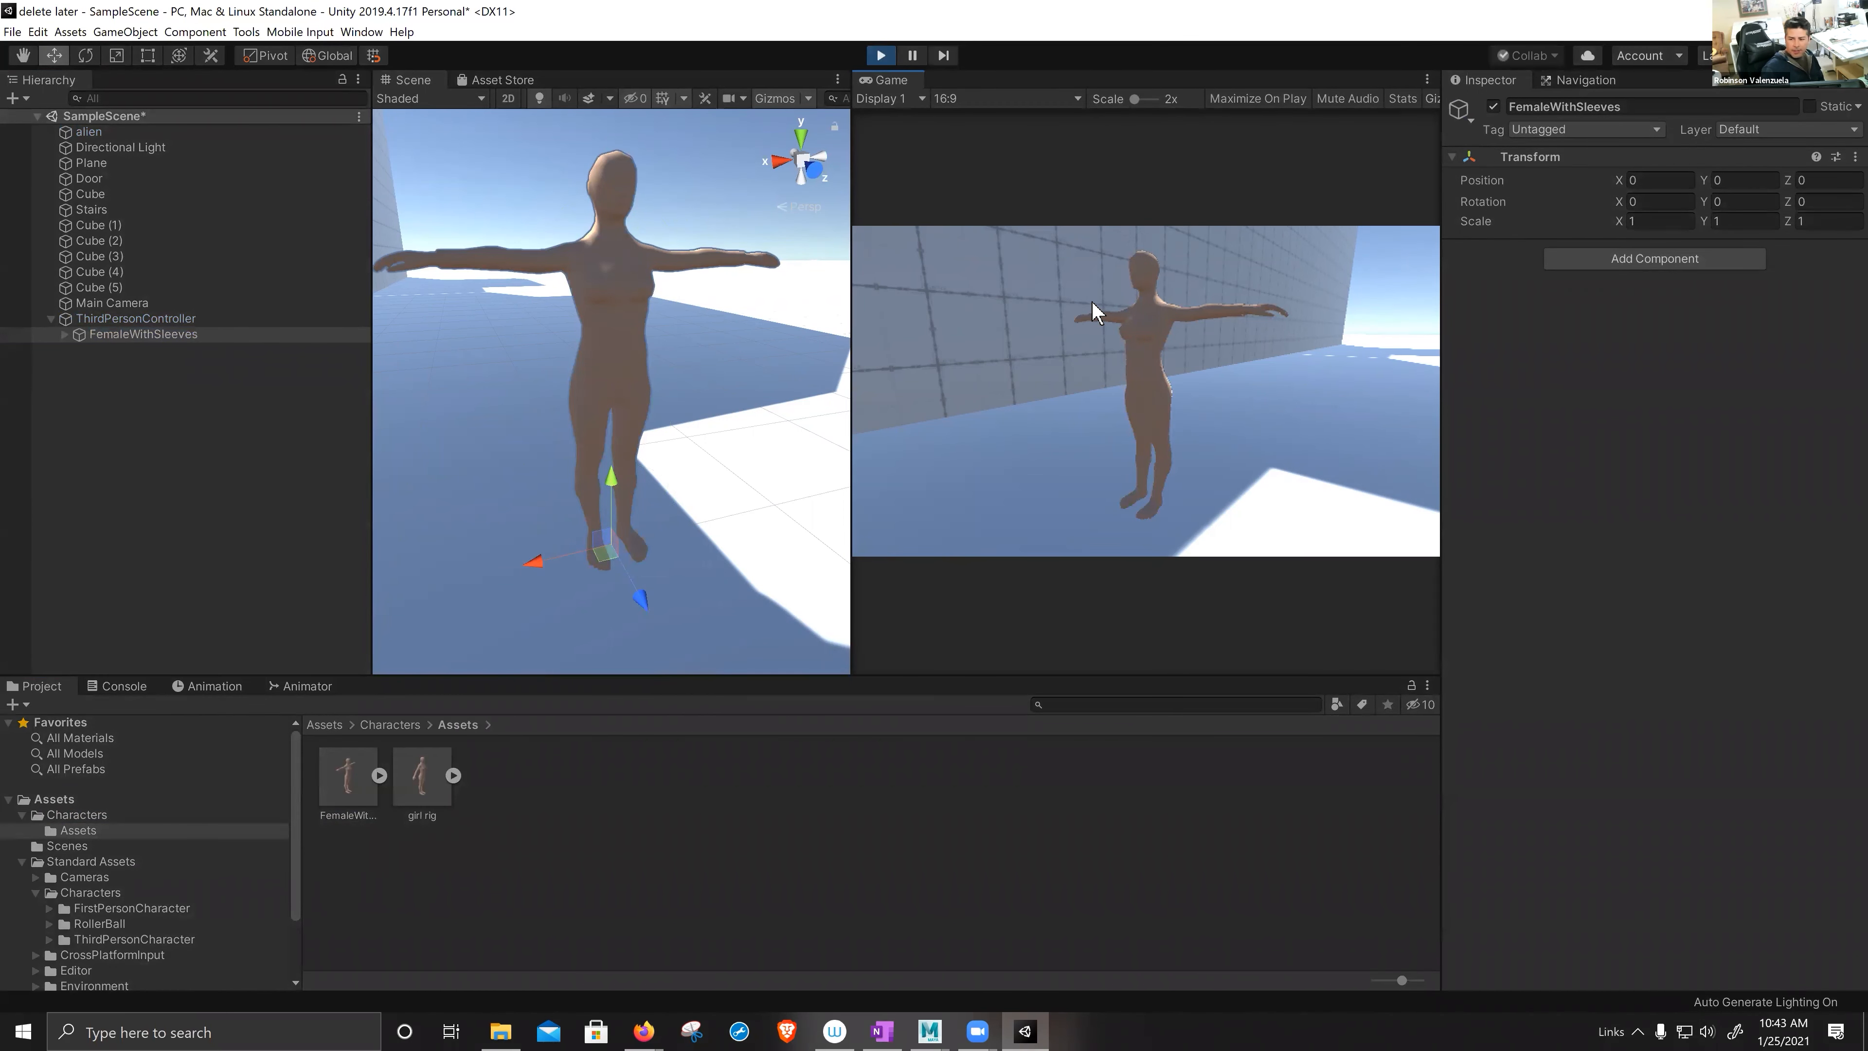
pyautogui.press('w')
pyautogui.press('d')
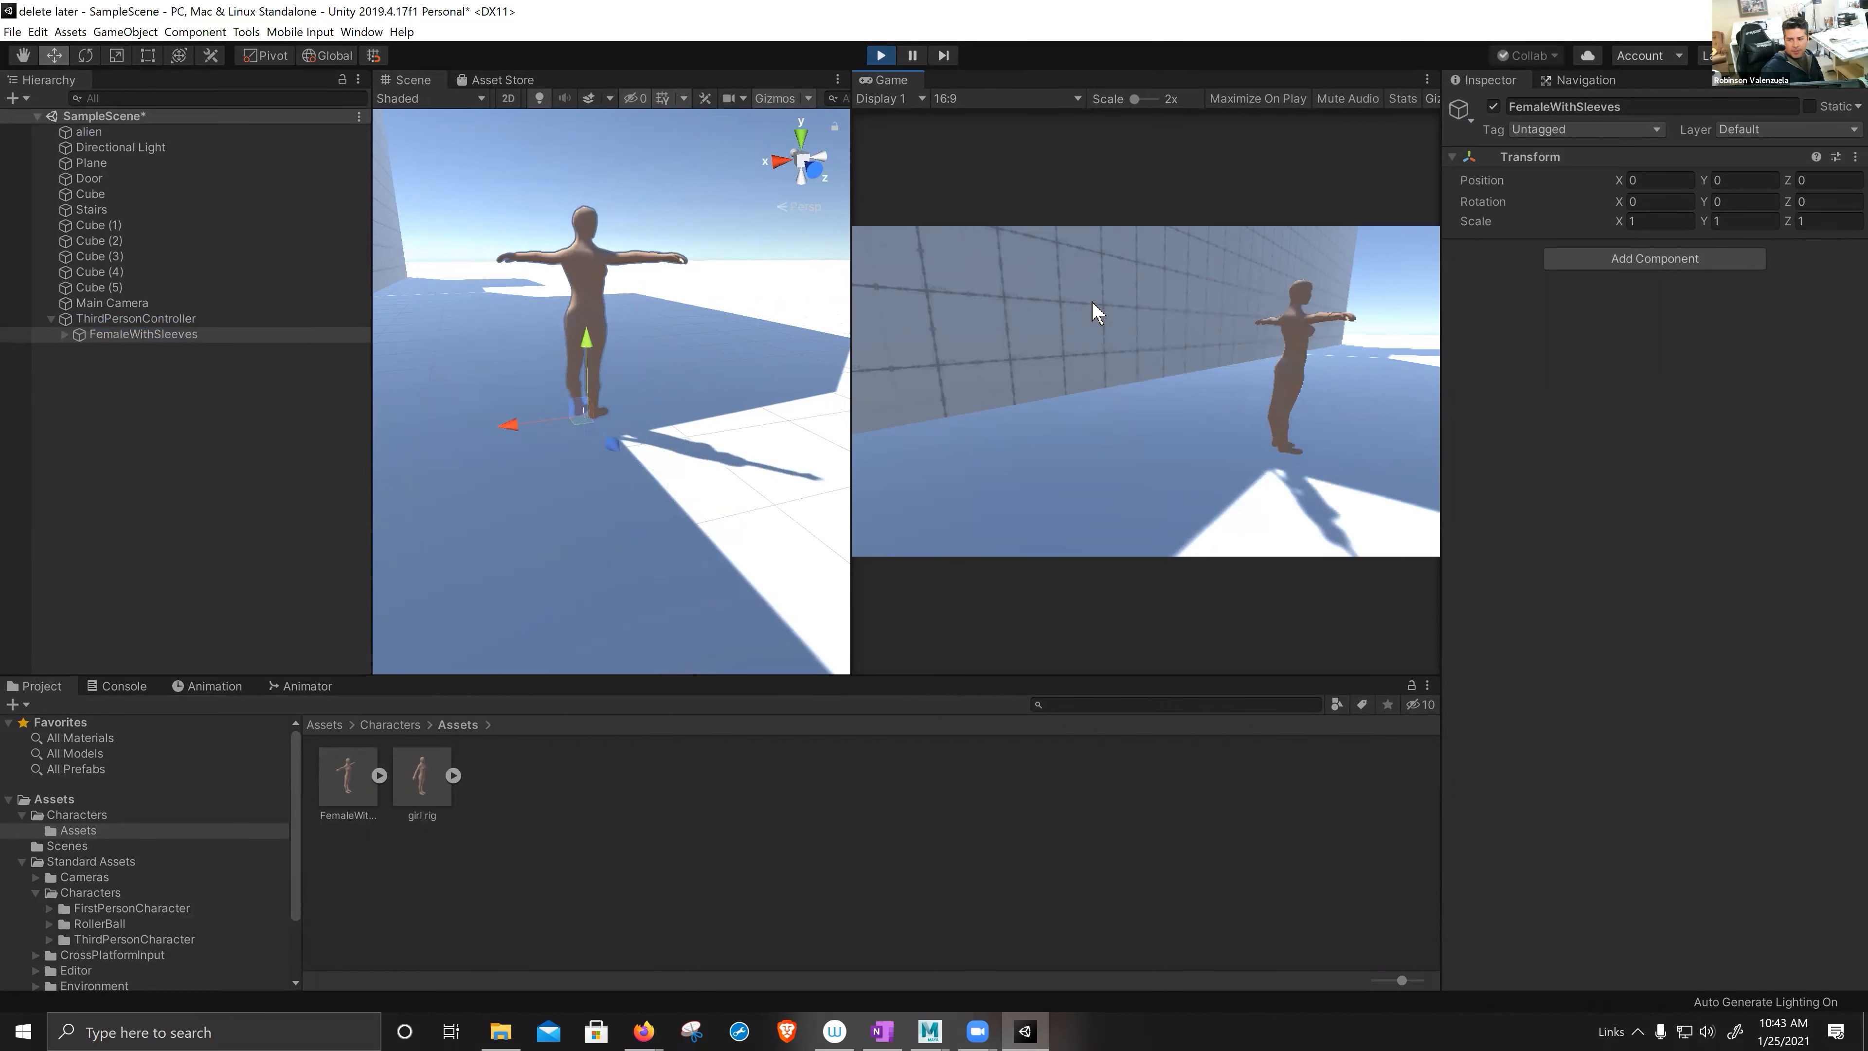
pyautogui.press('a')
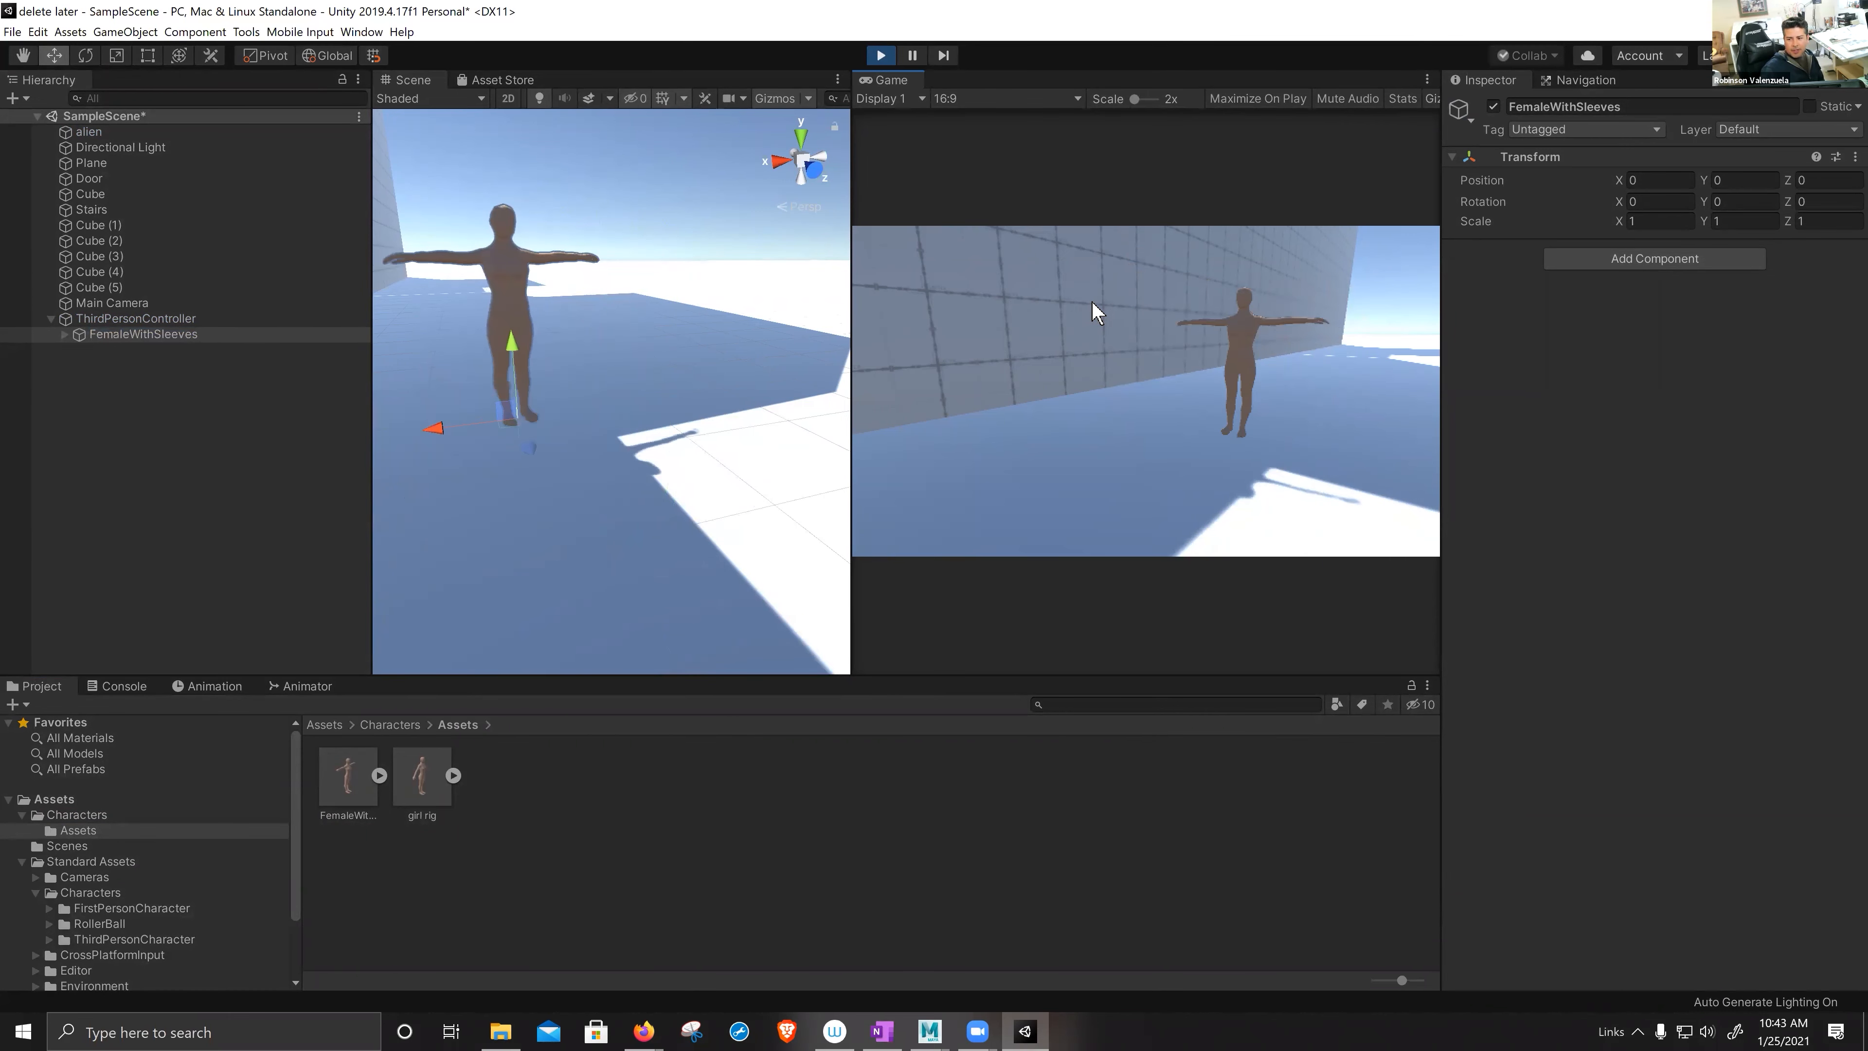
pyautogui.press('d')
pyautogui.press('a')
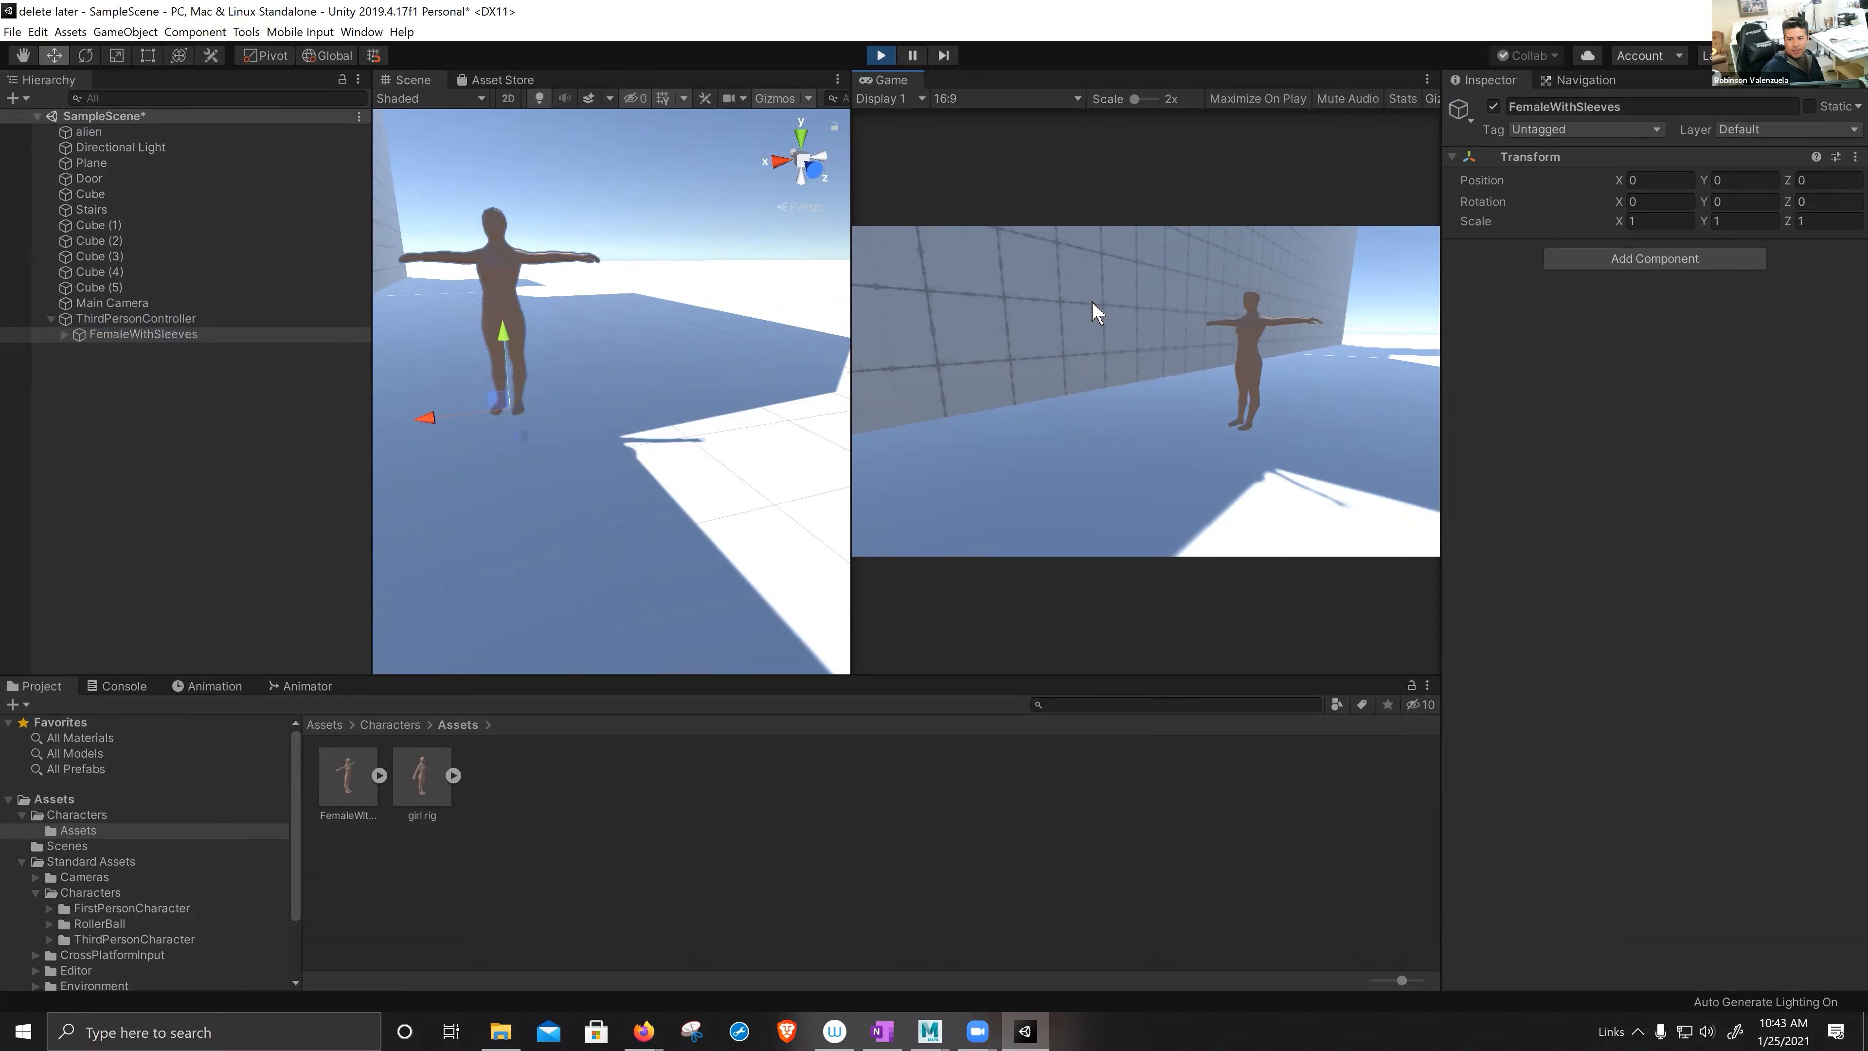
pyautogui.press('d')
pyautogui.press('d')
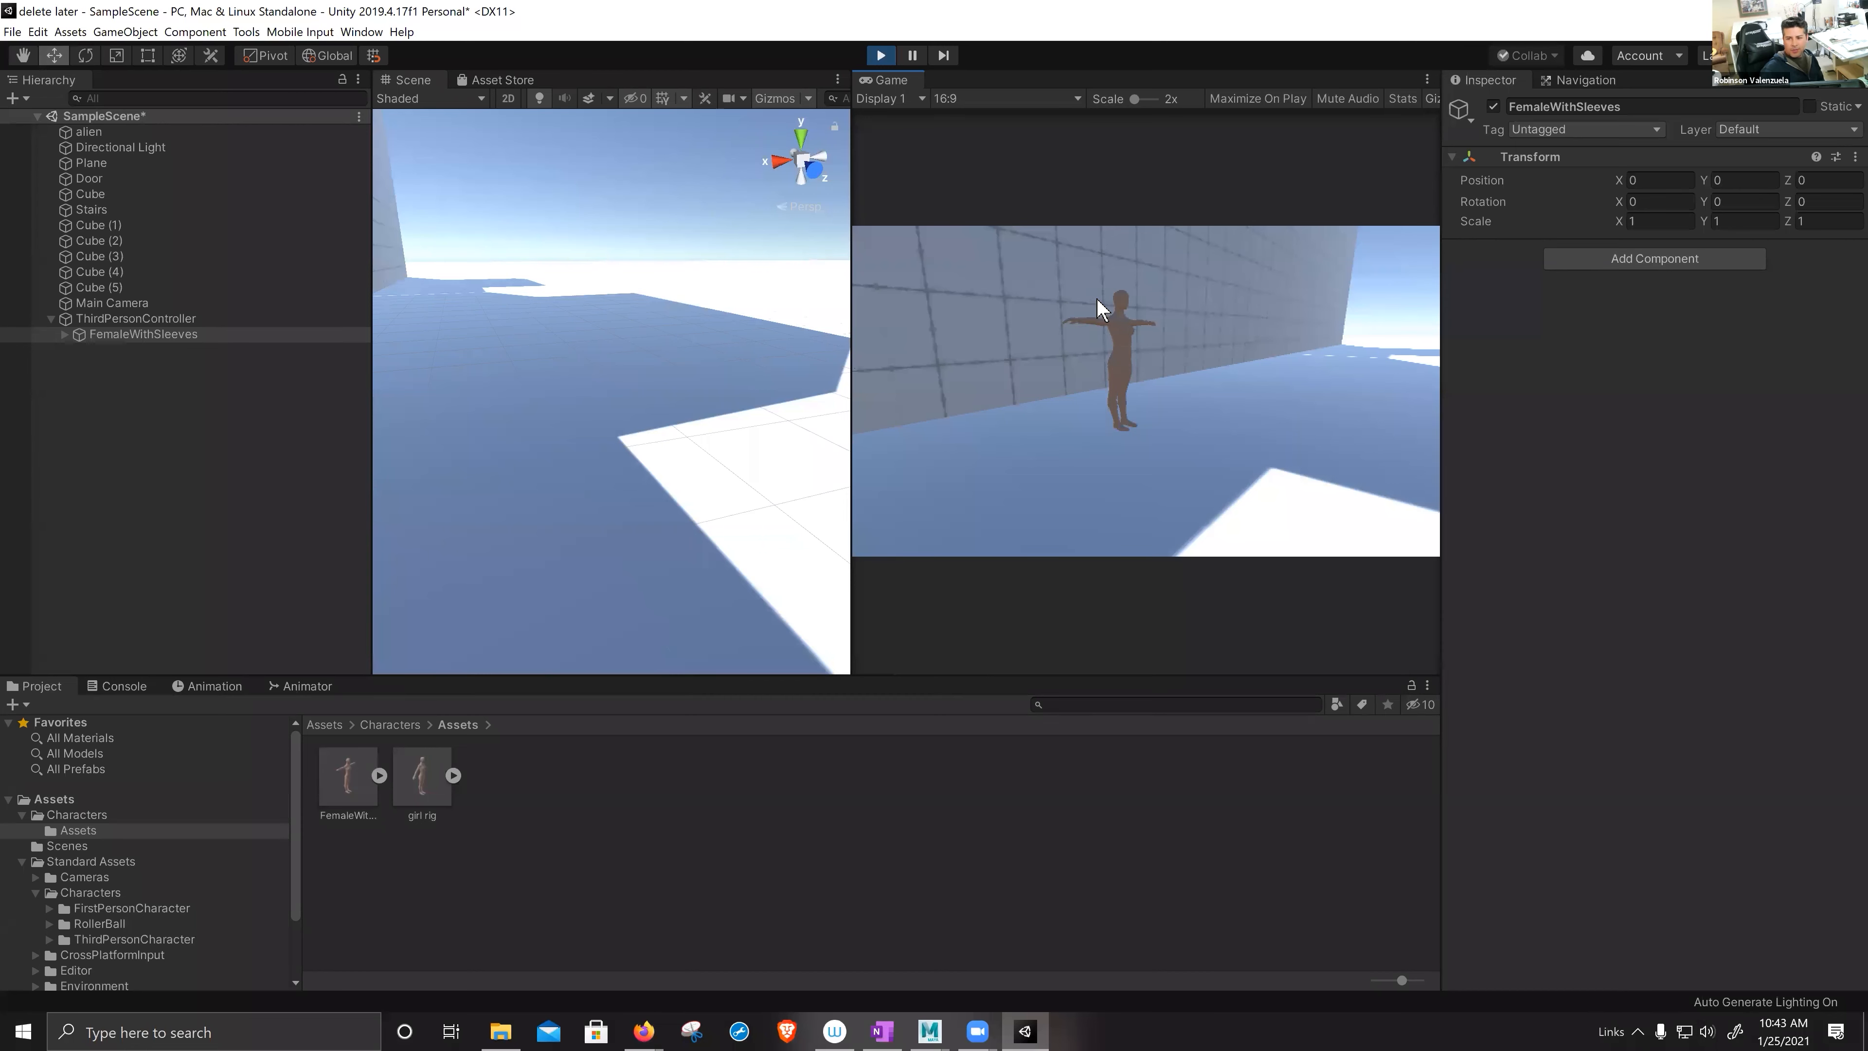
pyautogui.click(881, 55)
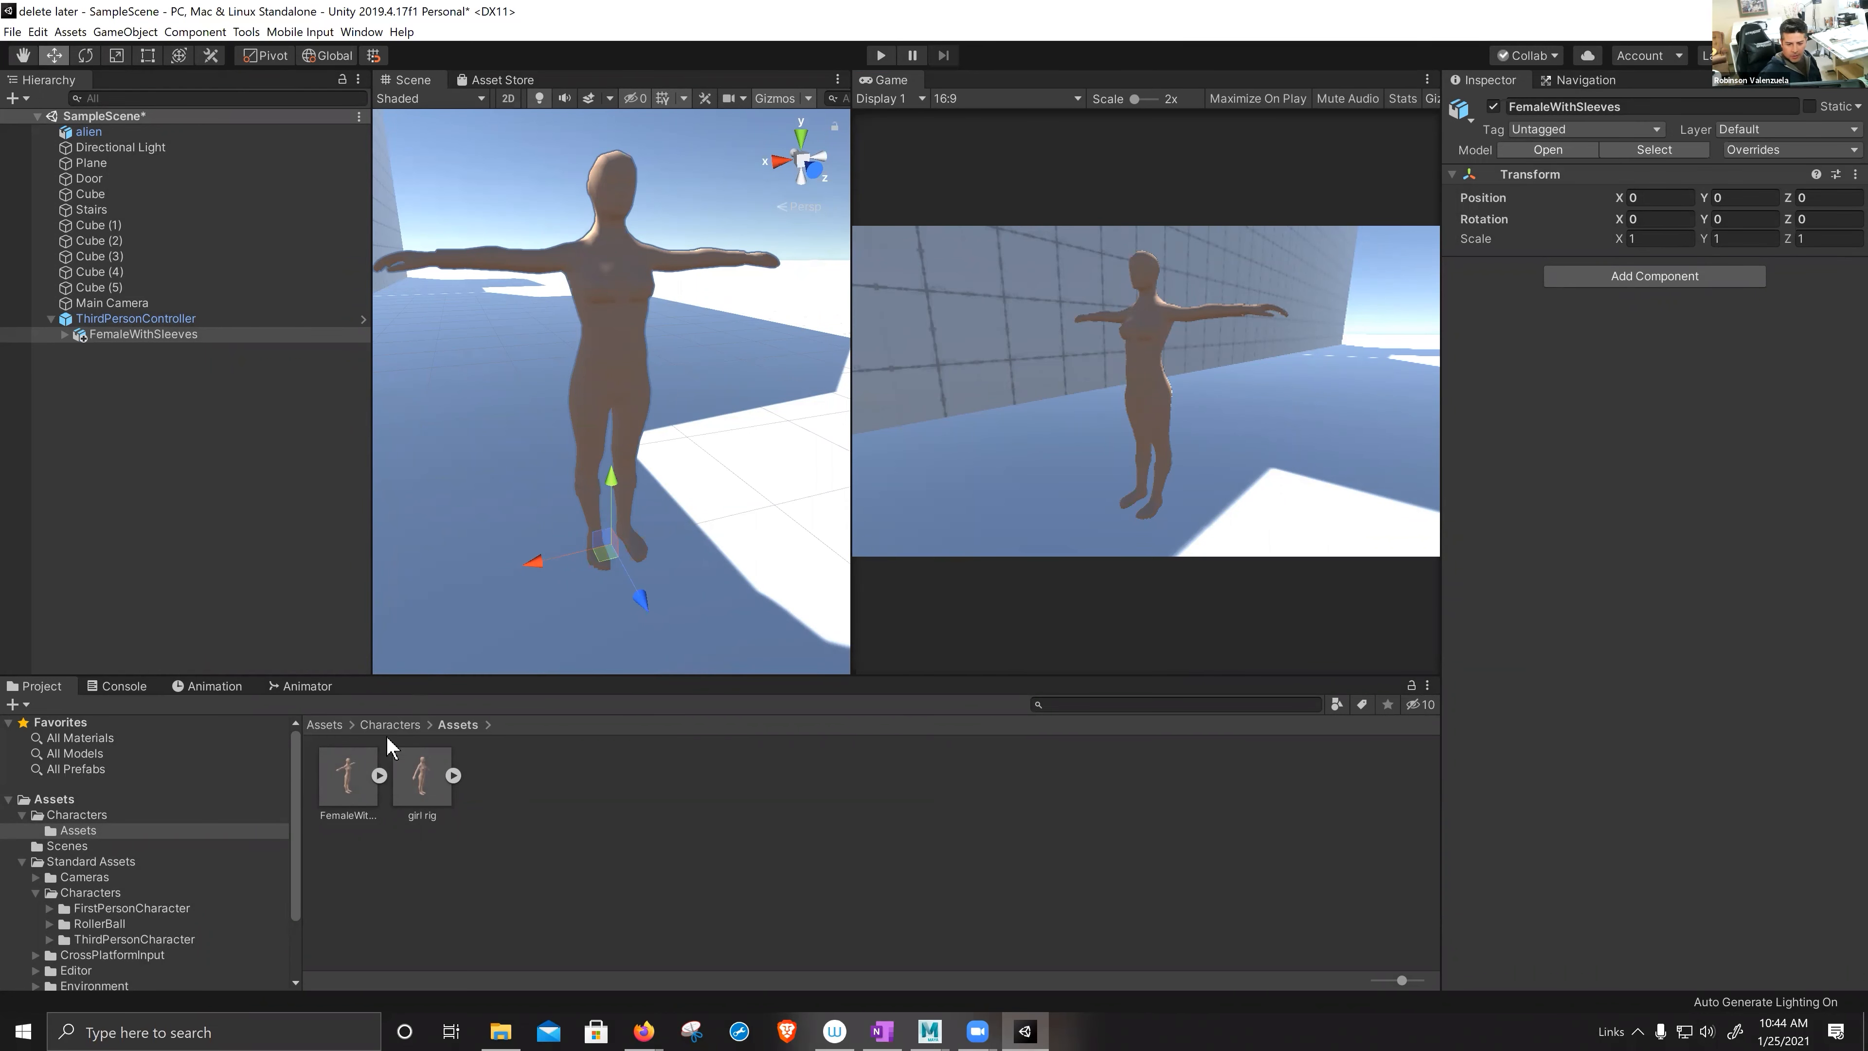
# - Delete the girl rig model from the Assets subfolder of Characters
pyautogui.click(348, 776)
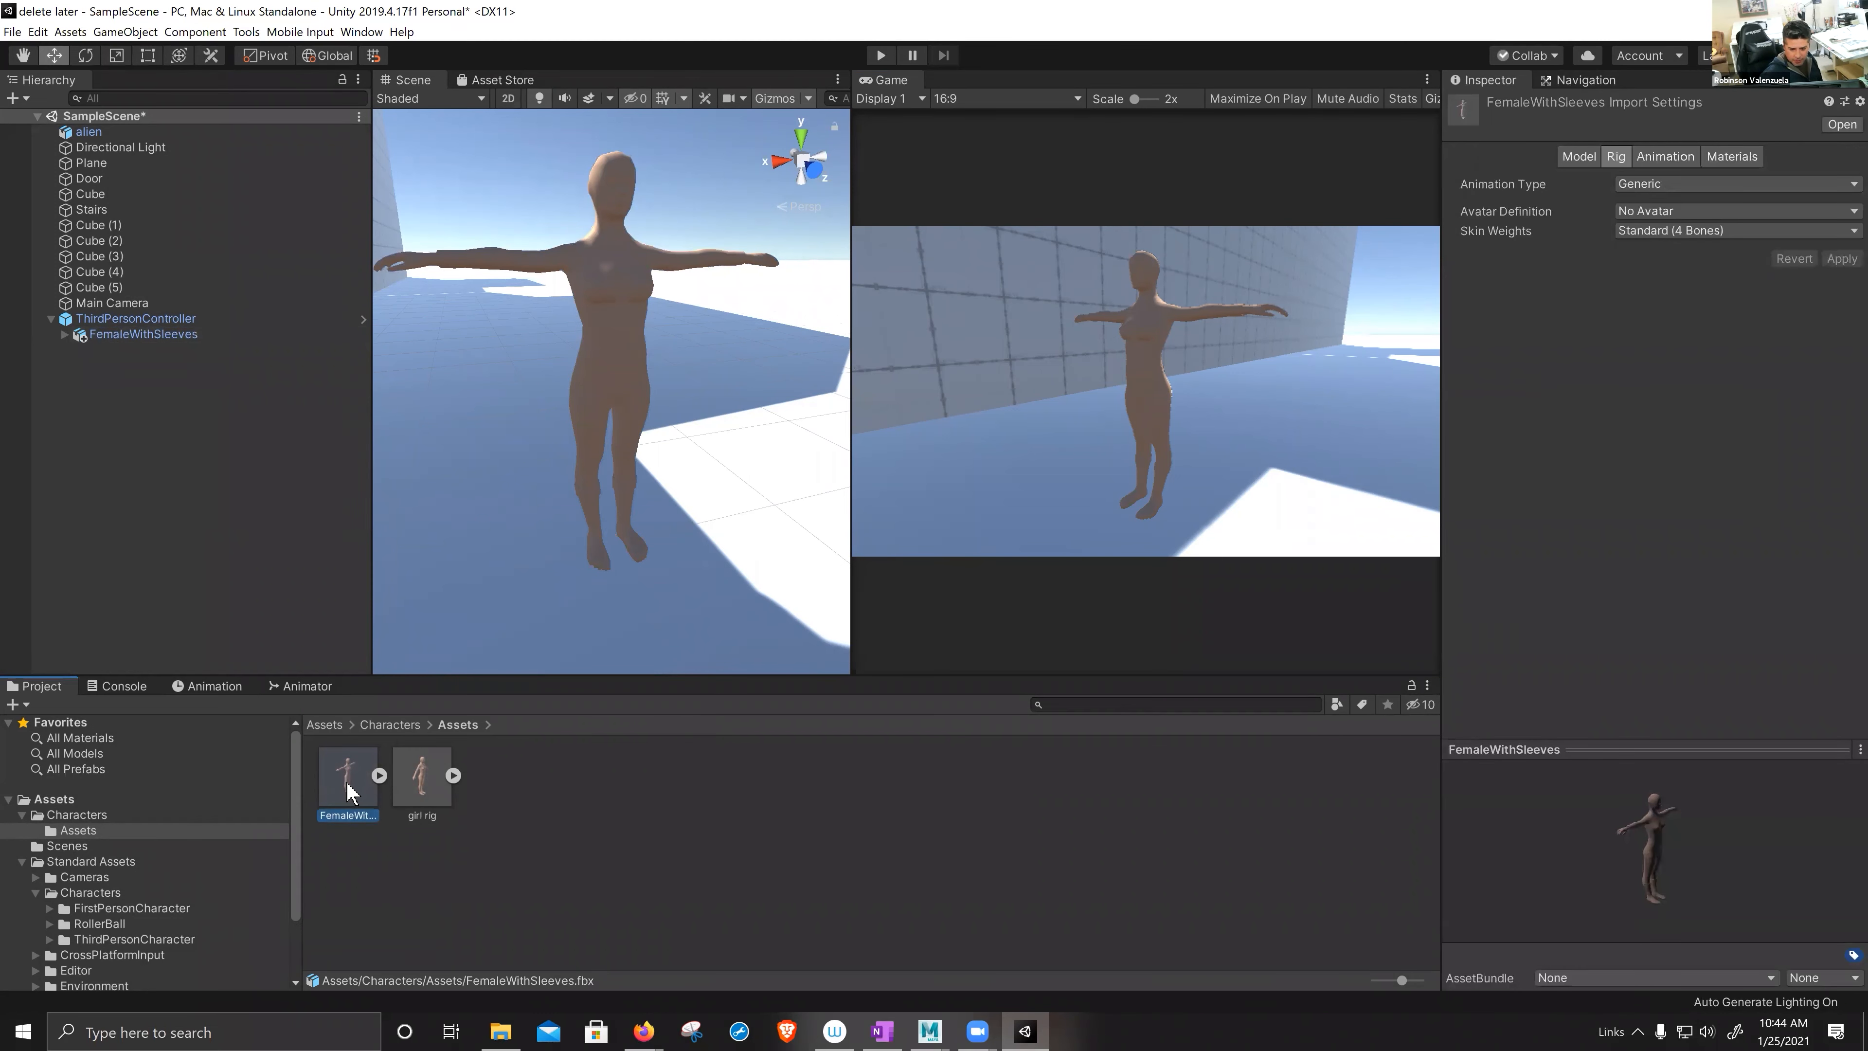
pyautogui.click(426, 785)
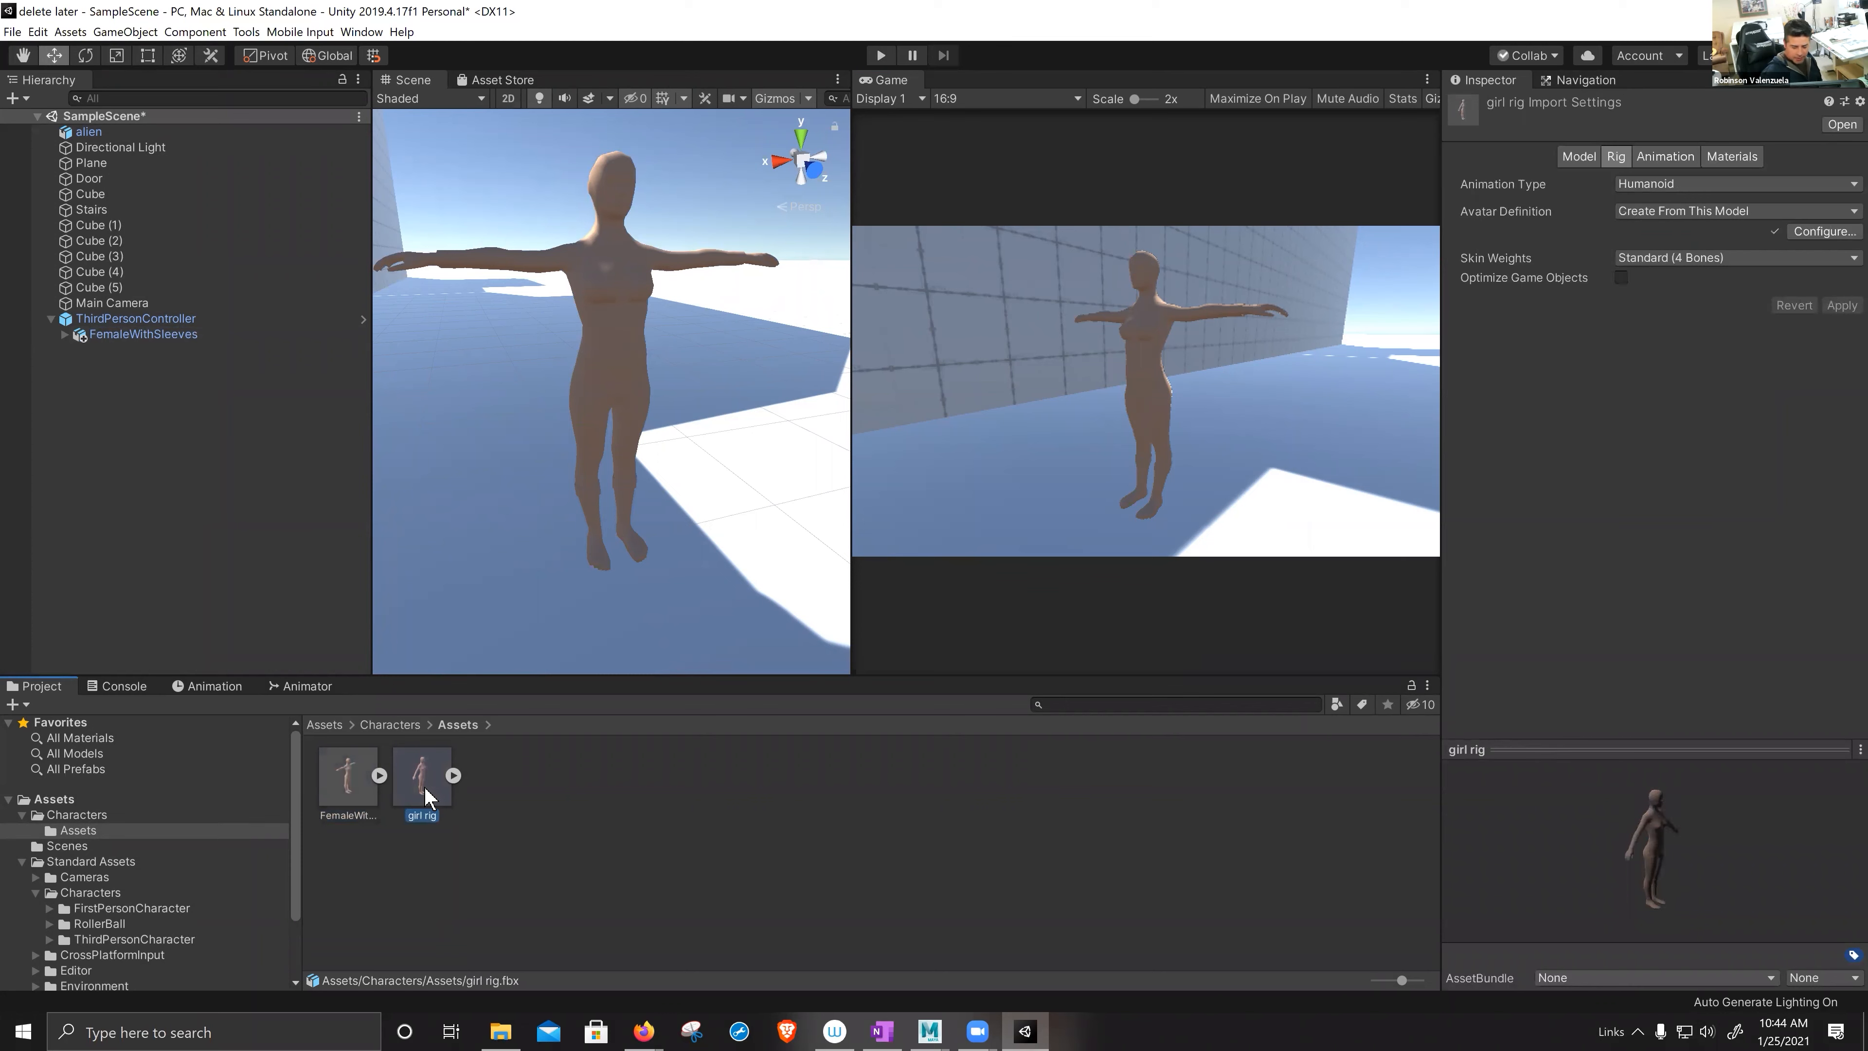
pyautogui.press('Delete')
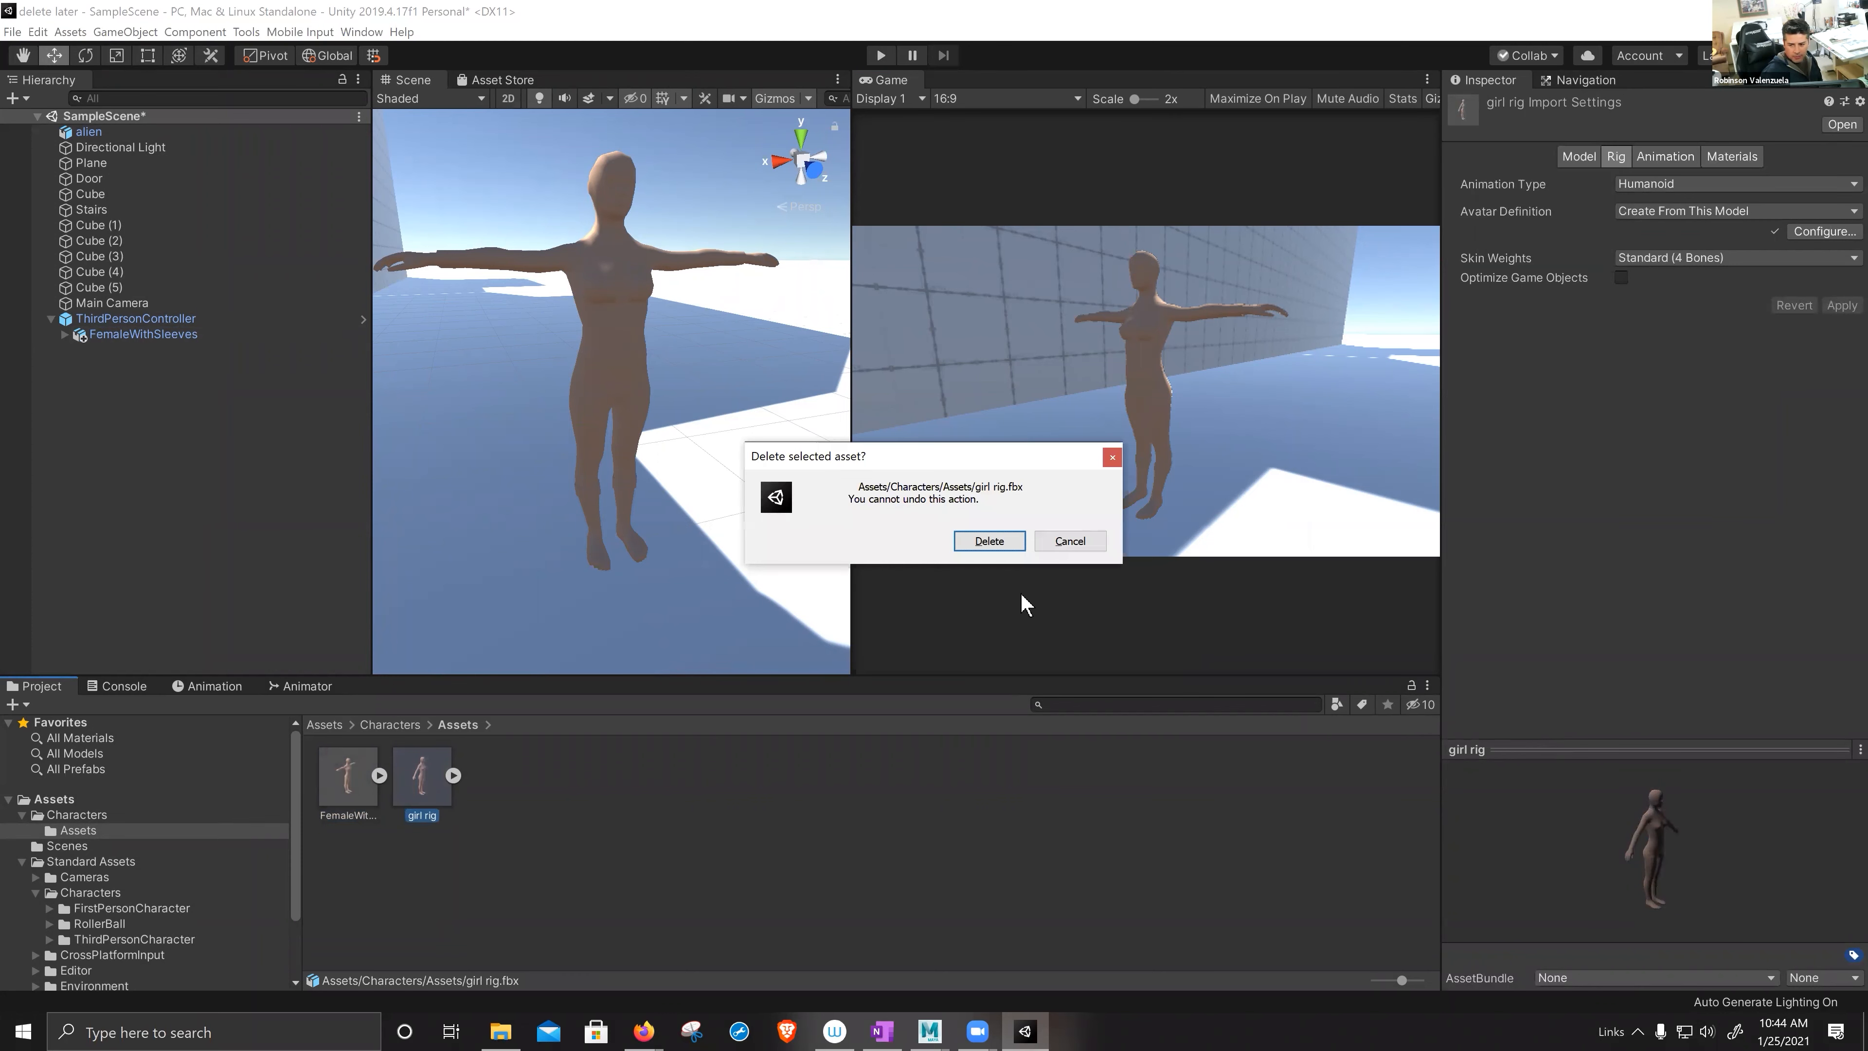
pyautogui.click(991, 542)
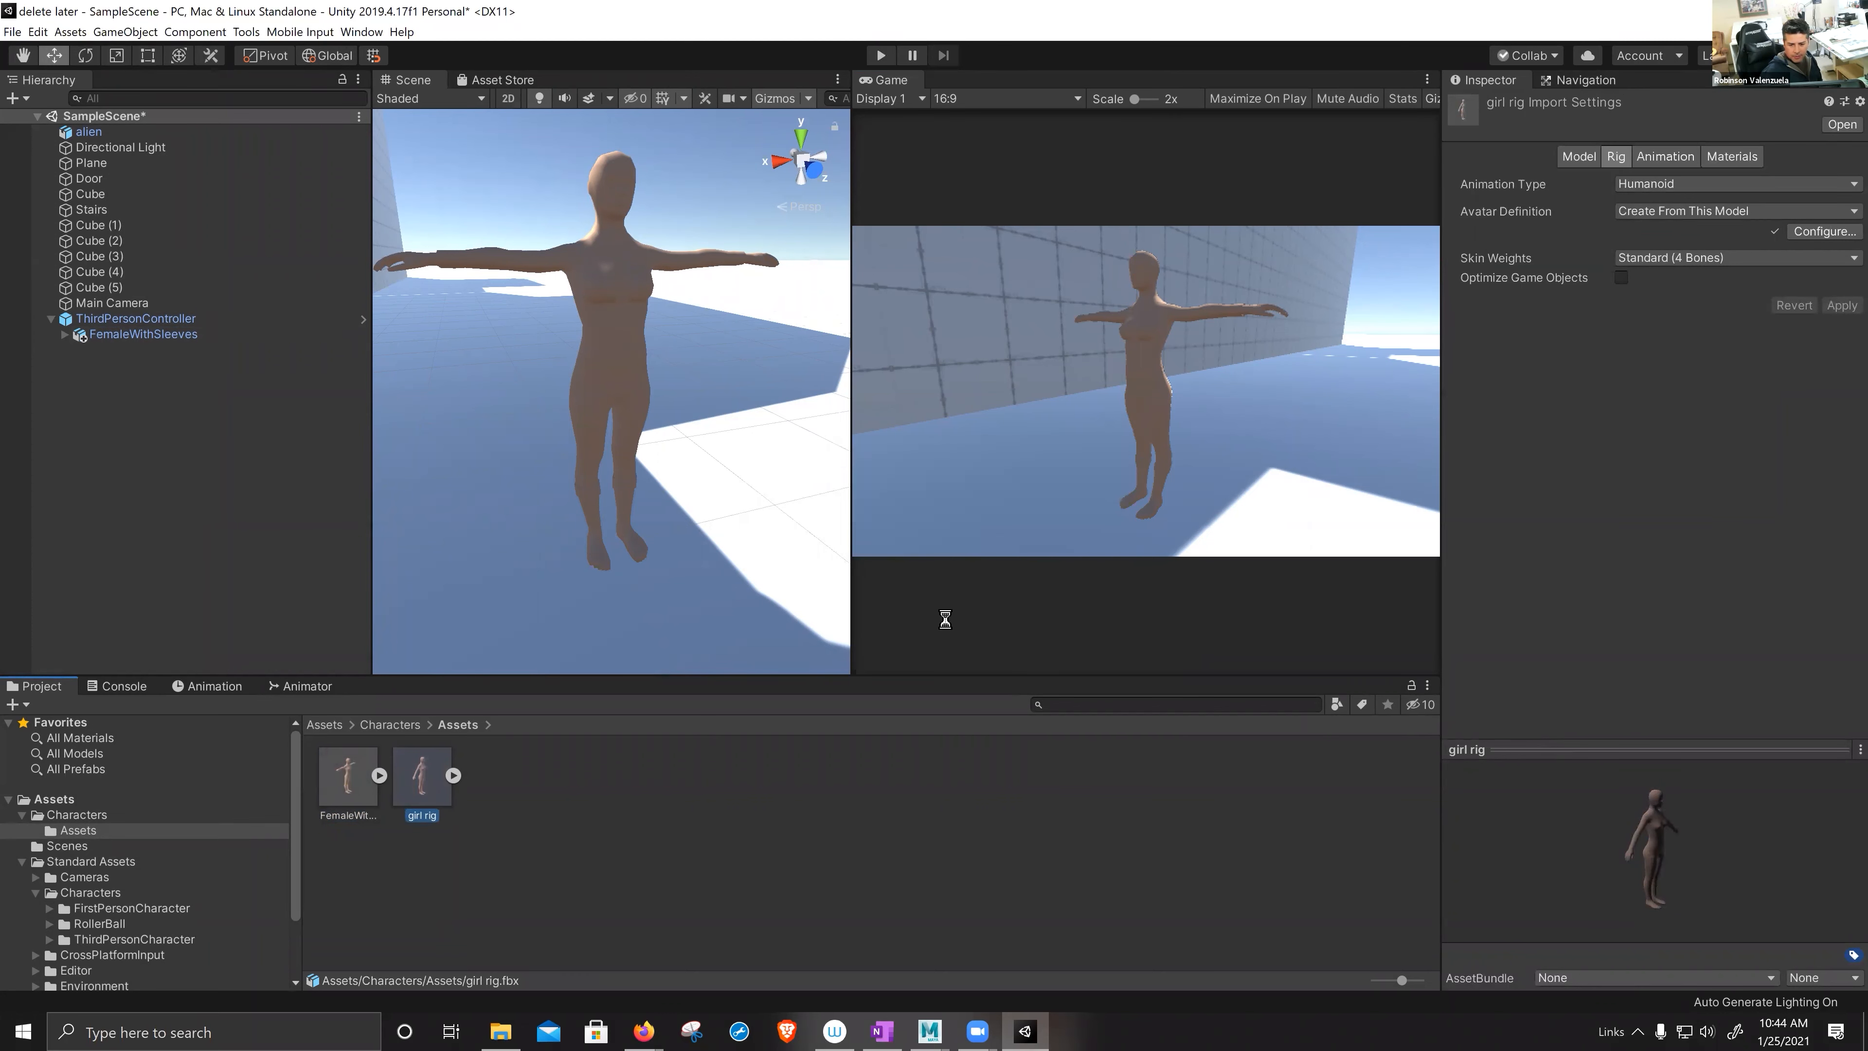
# - Examine the FemaleWithSleeves asset's mesh, material and skinned renderer sub-assets along with its rig and model import settings
pyautogui.click(362, 782)
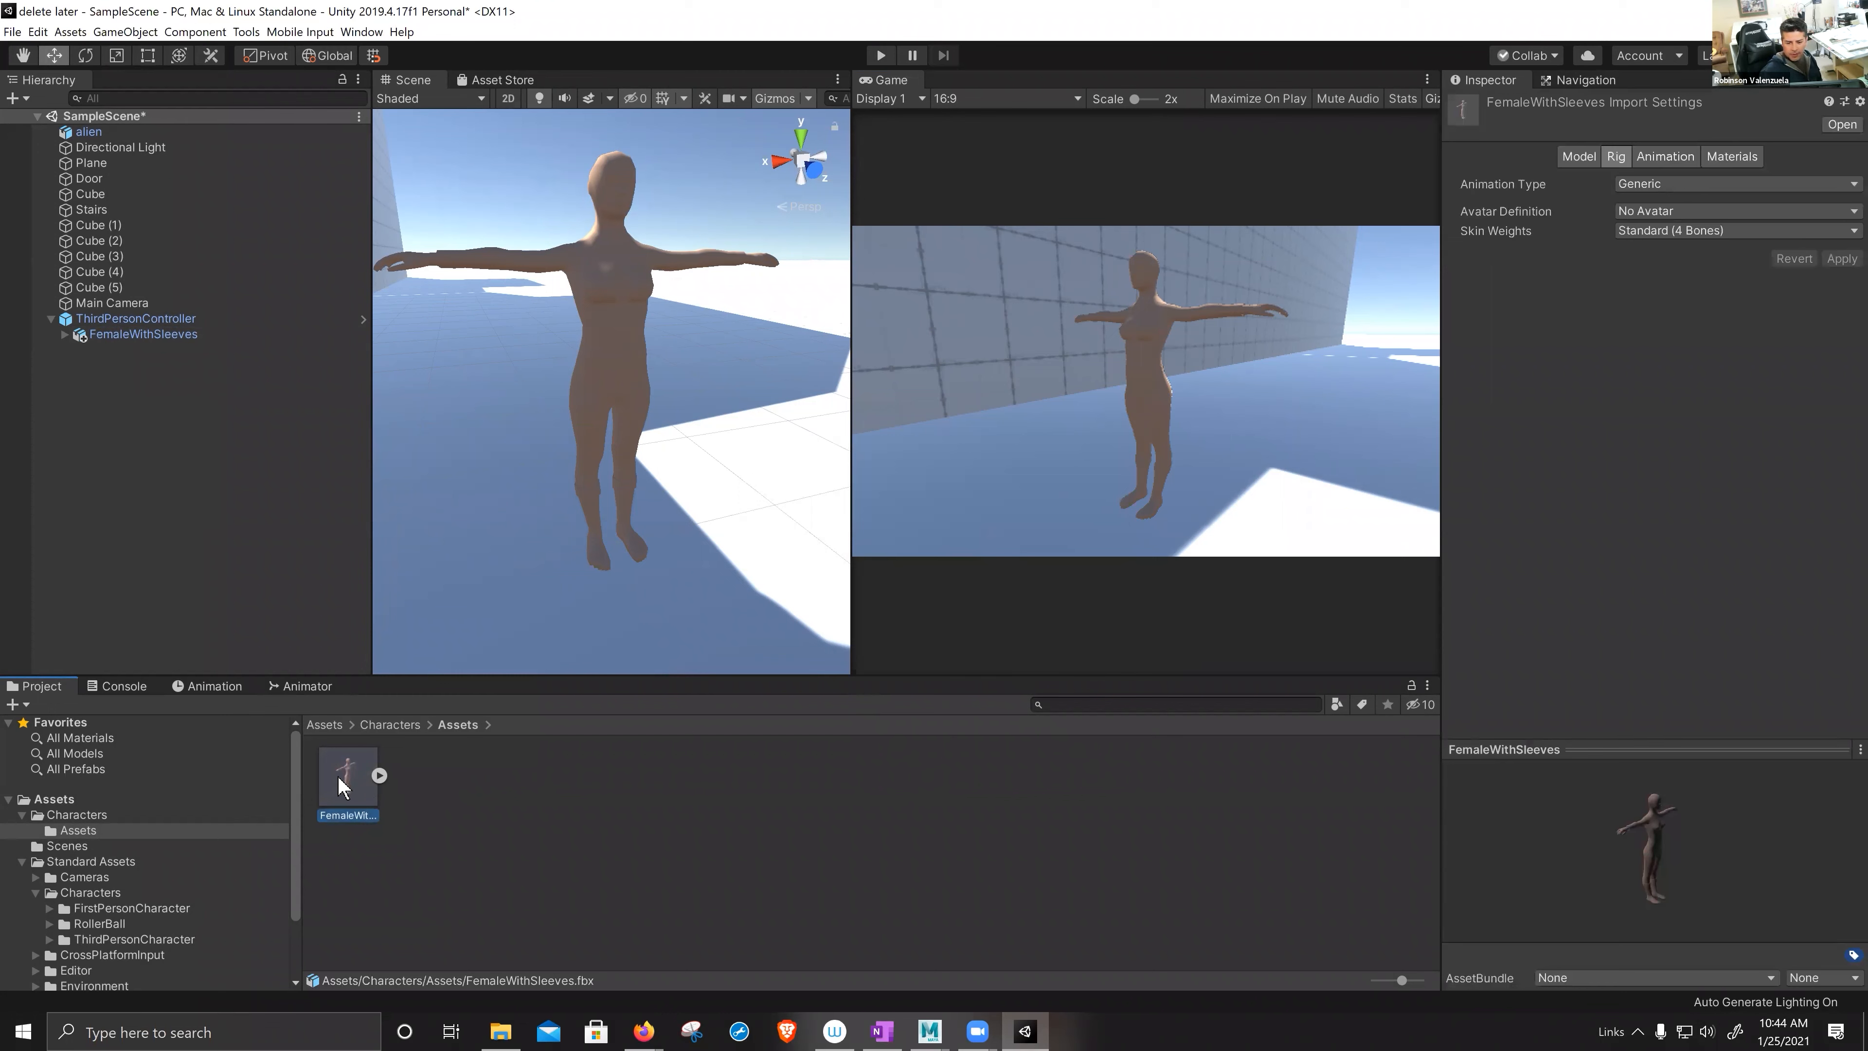
pyautogui.click(380, 775)
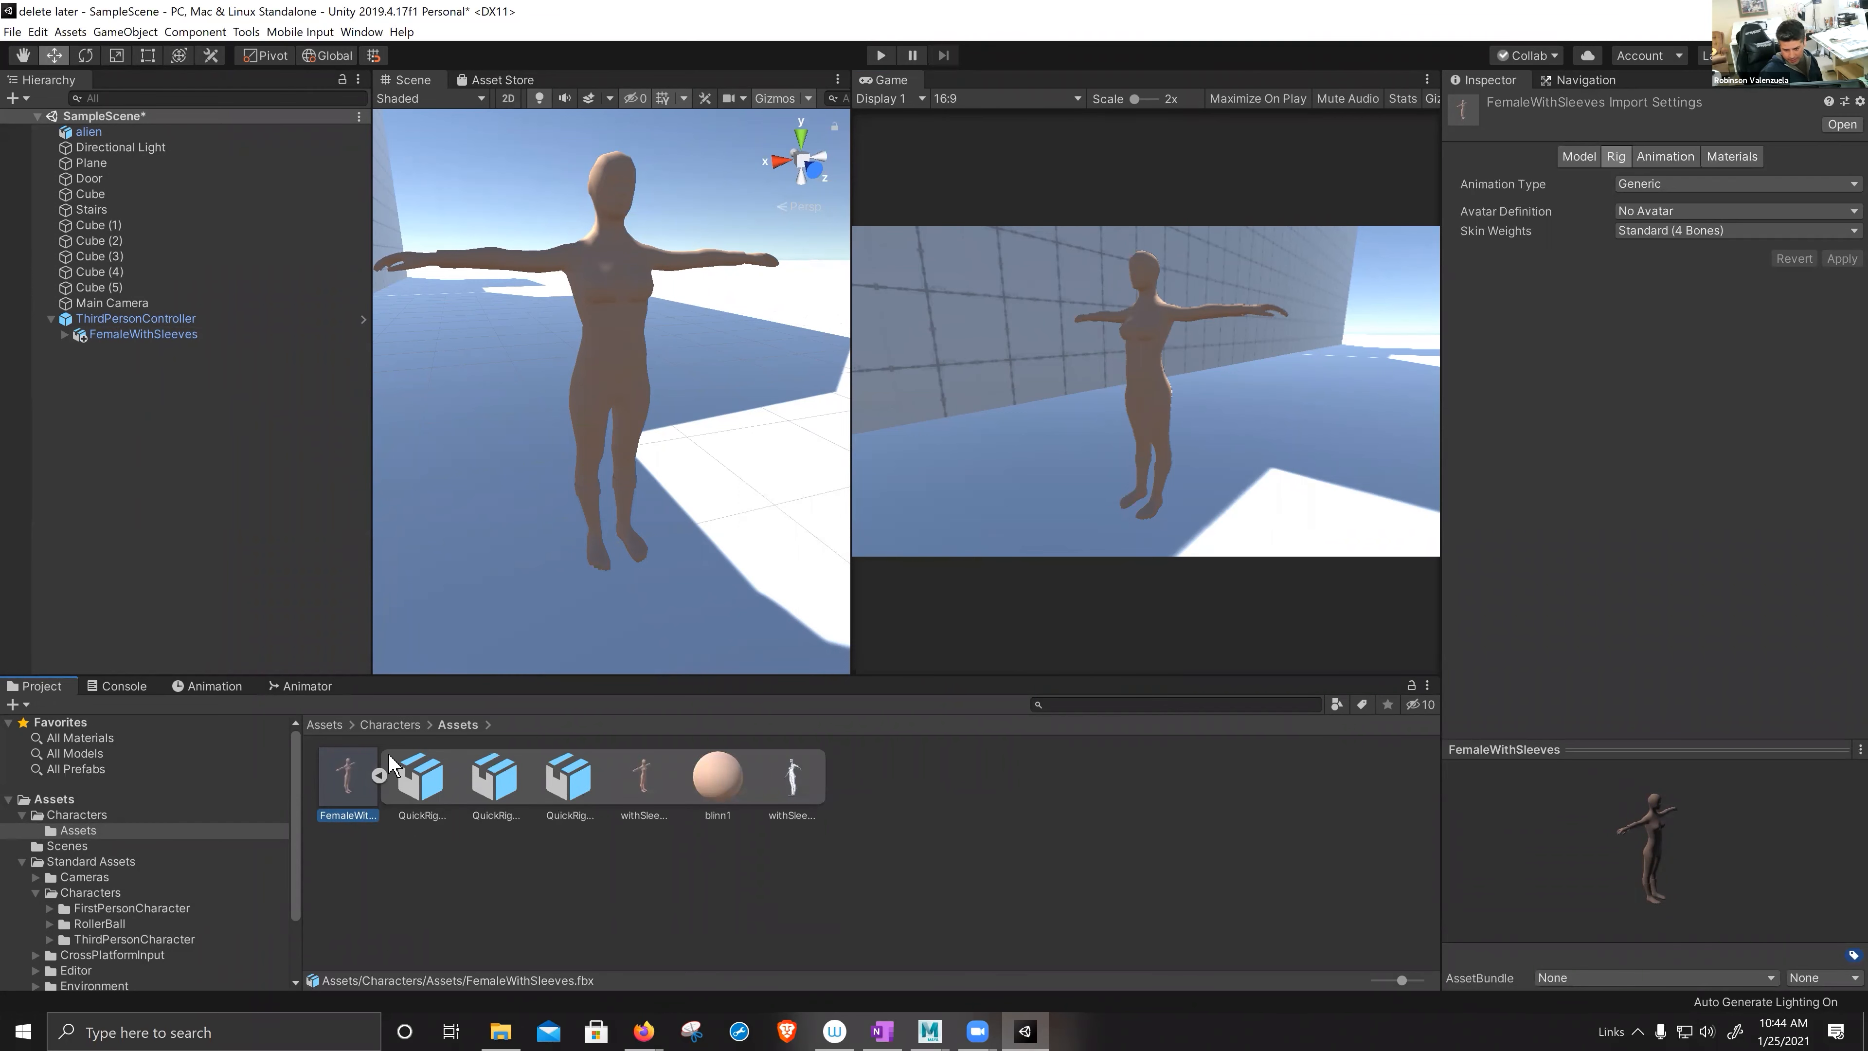
pyautogui.click(380, 774)
pyautogui.click(380, 774)
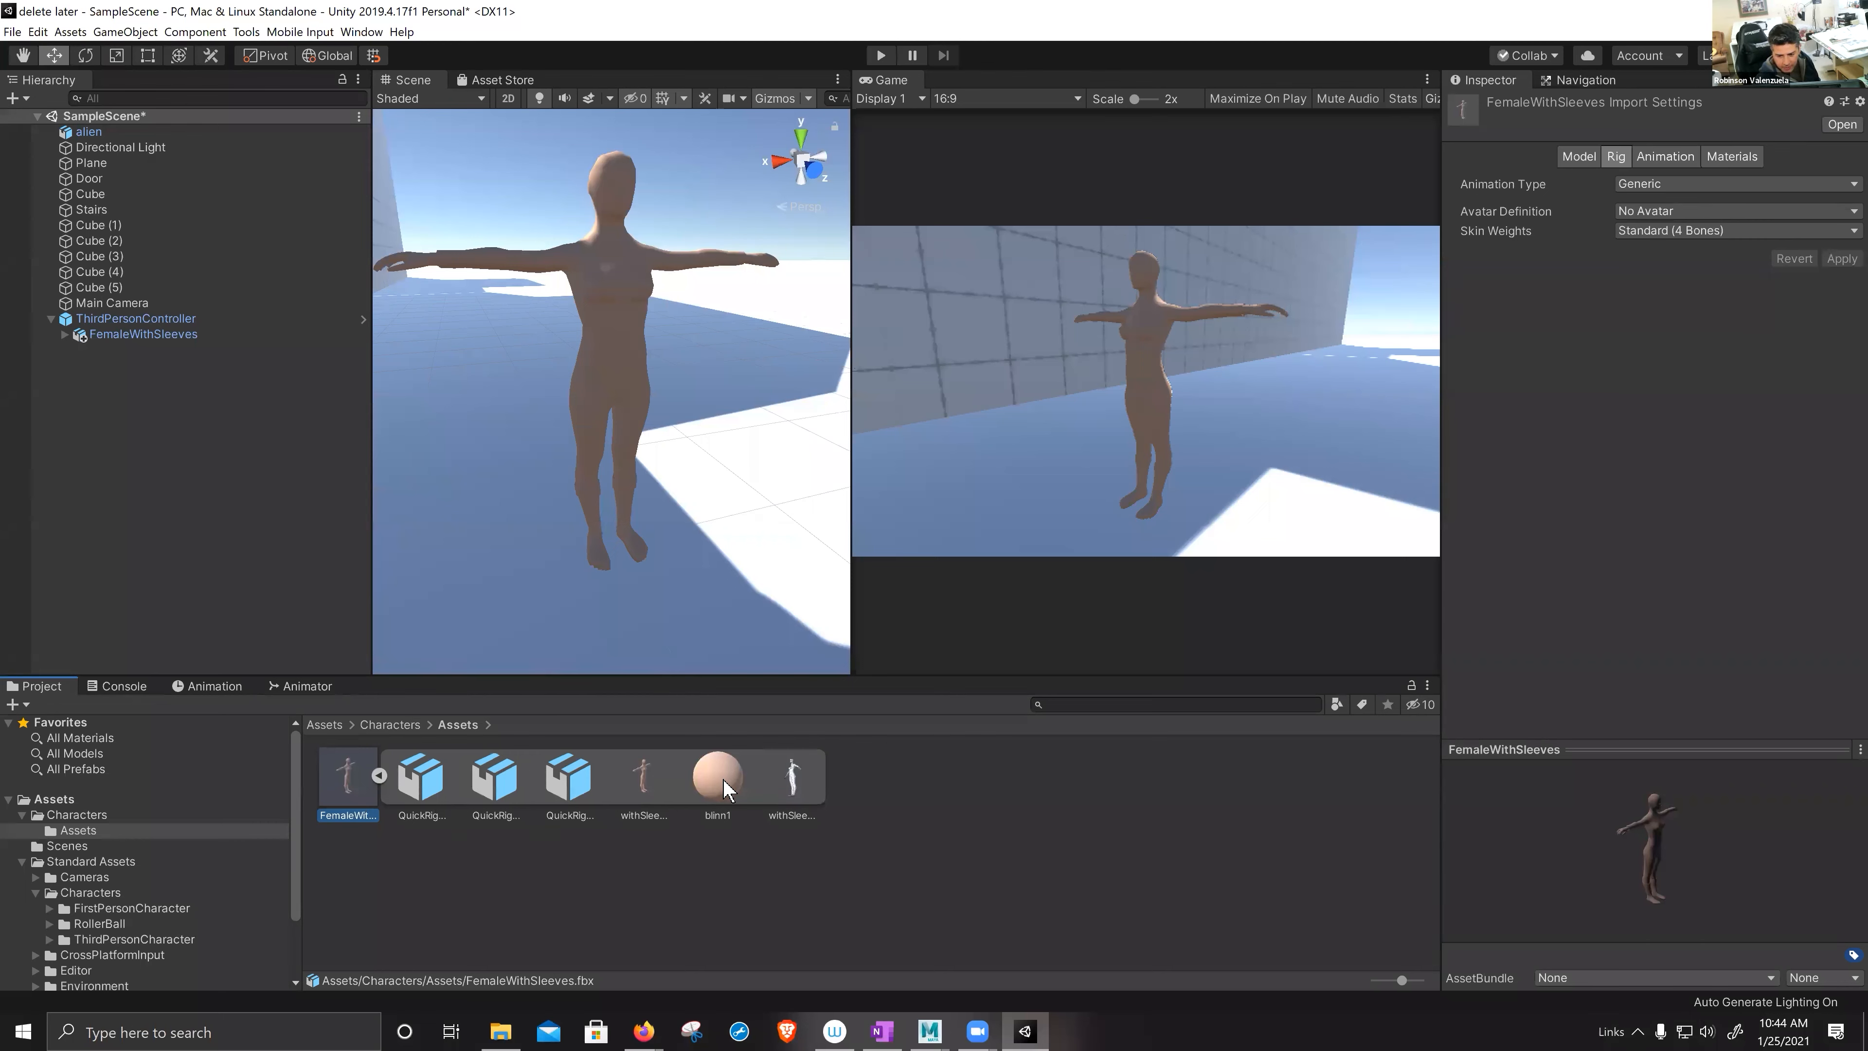
pyautogui.click(790, 777)
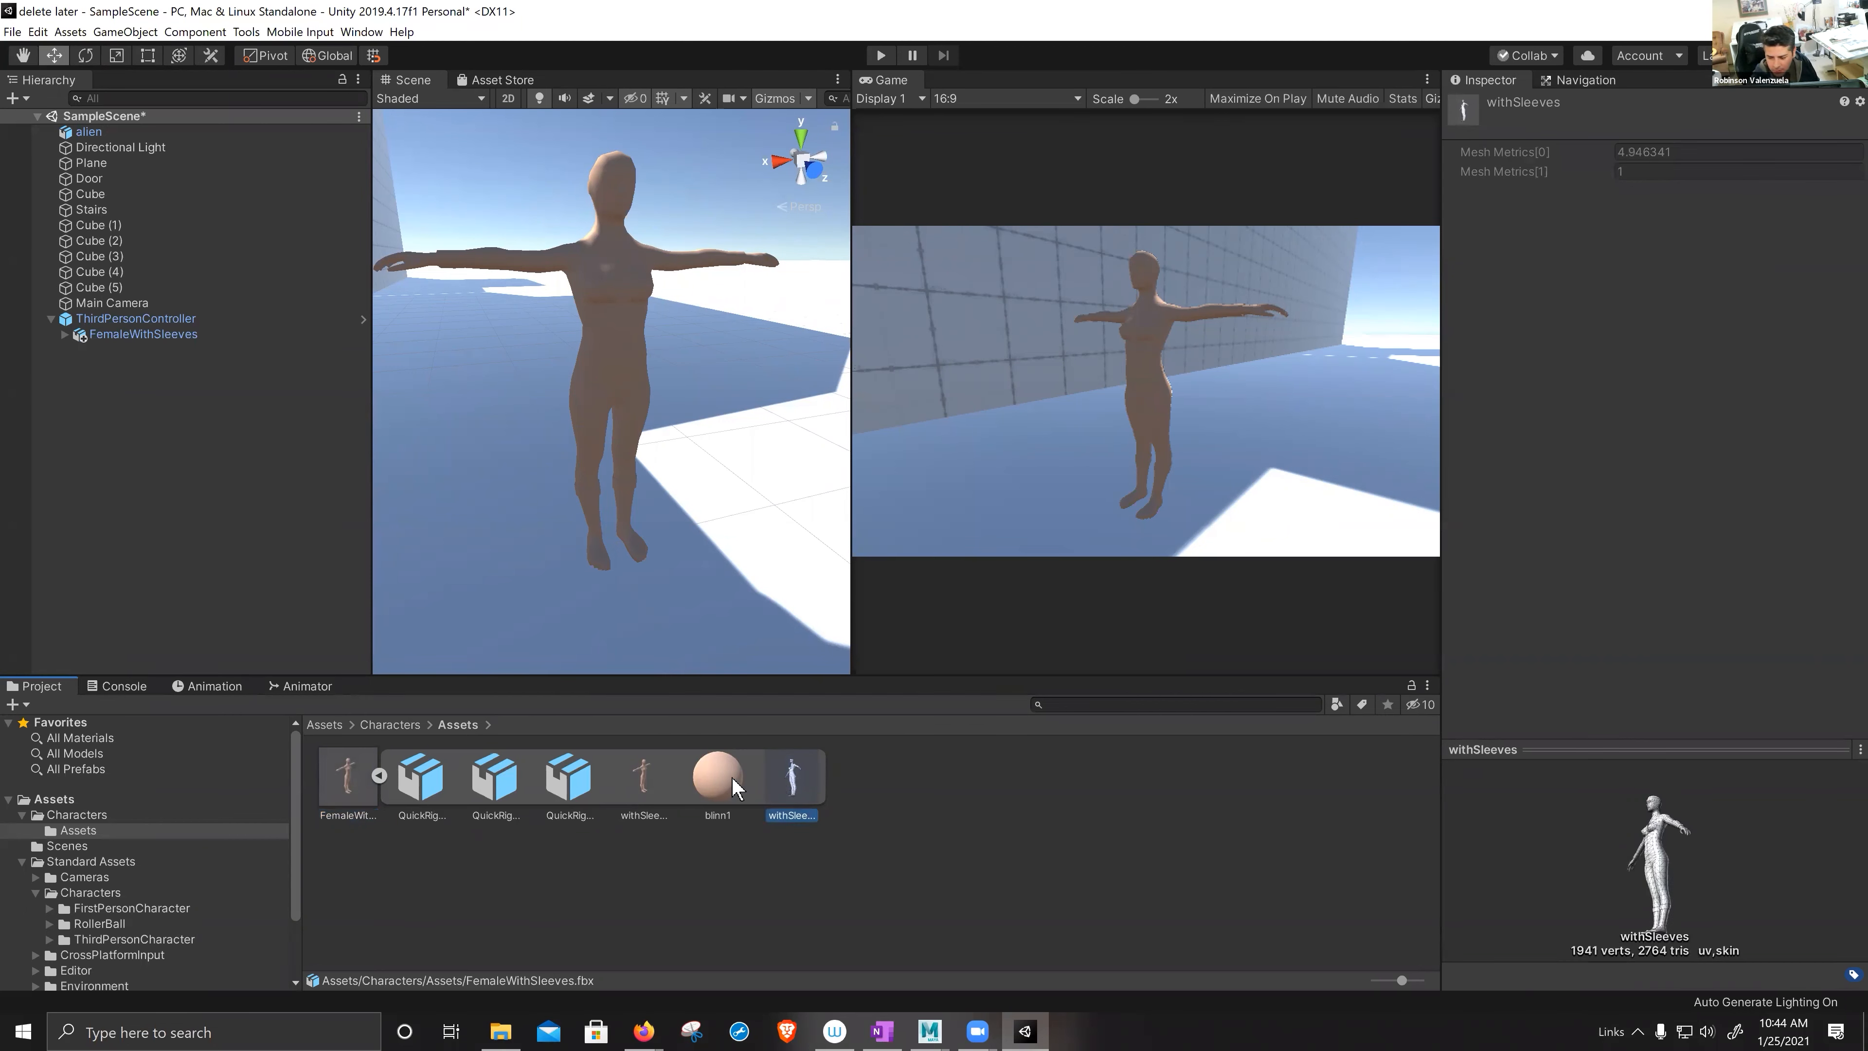
pyautogui.click(714, 782)
pyautogui.click(636, 780)
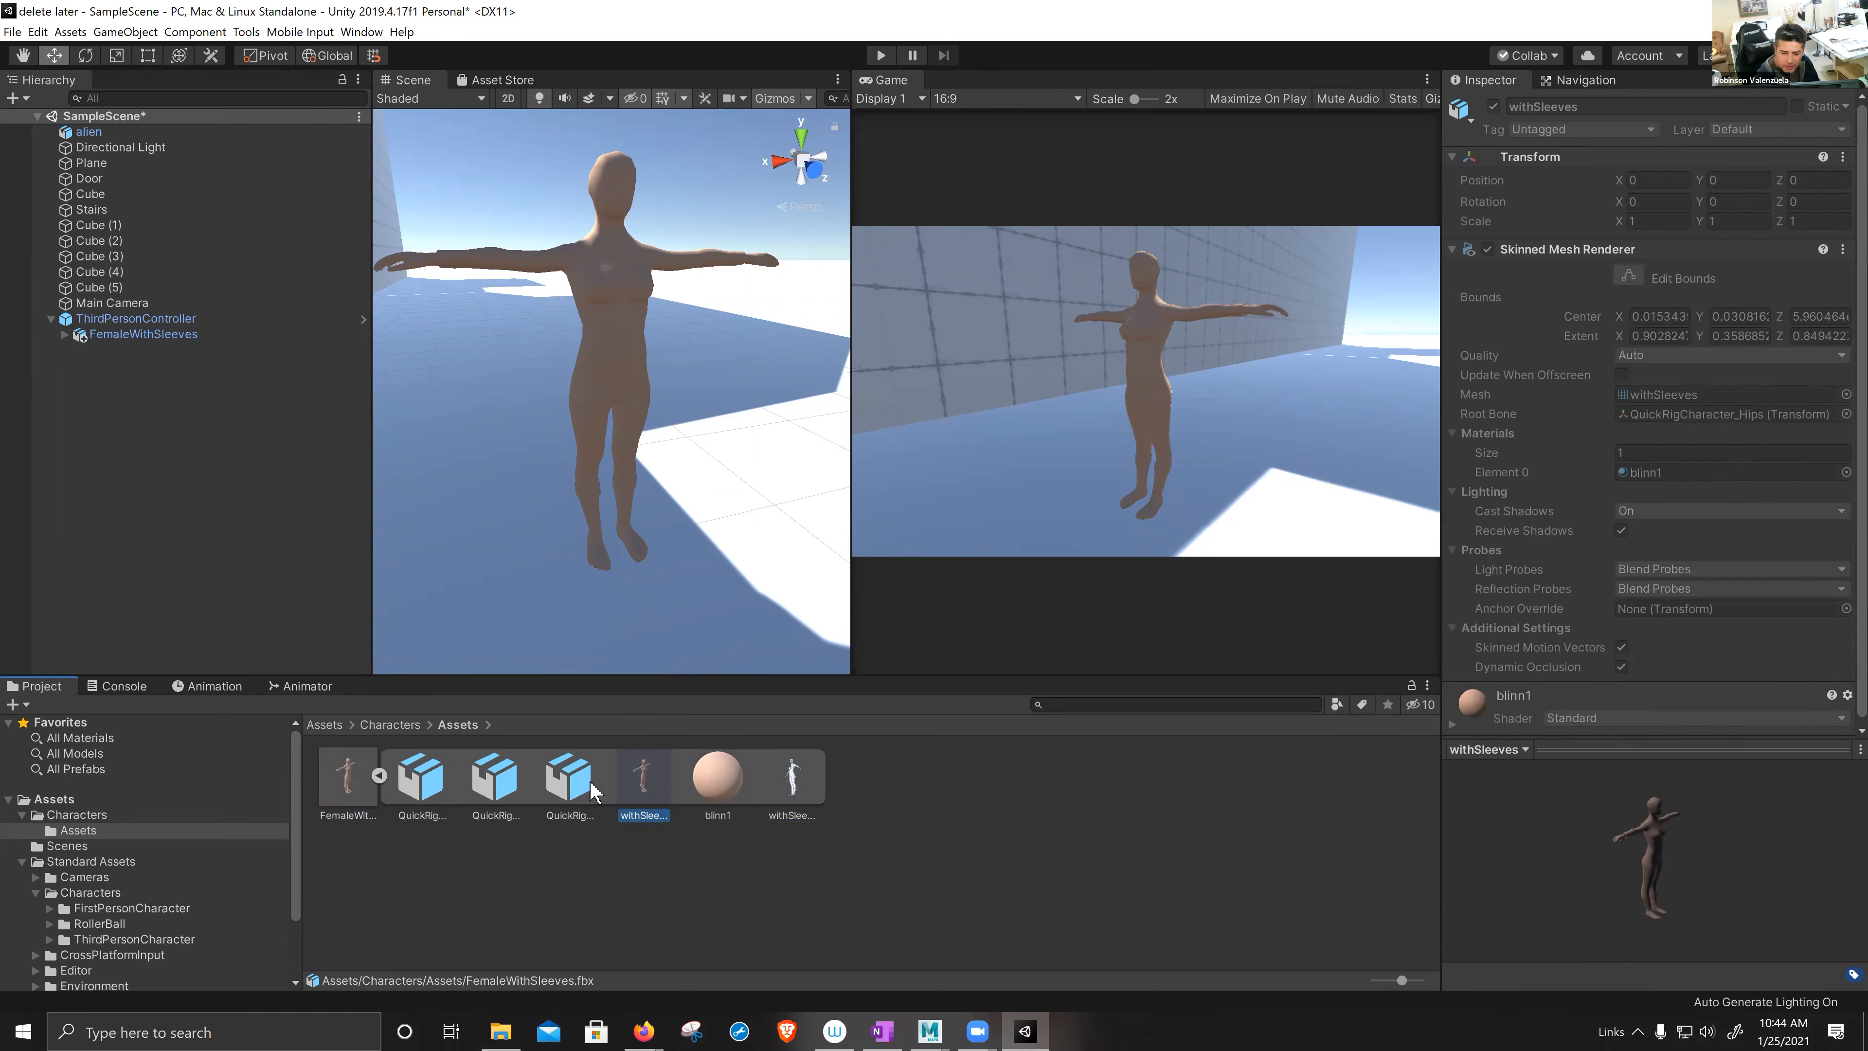
pyautogui.click(357, 776)
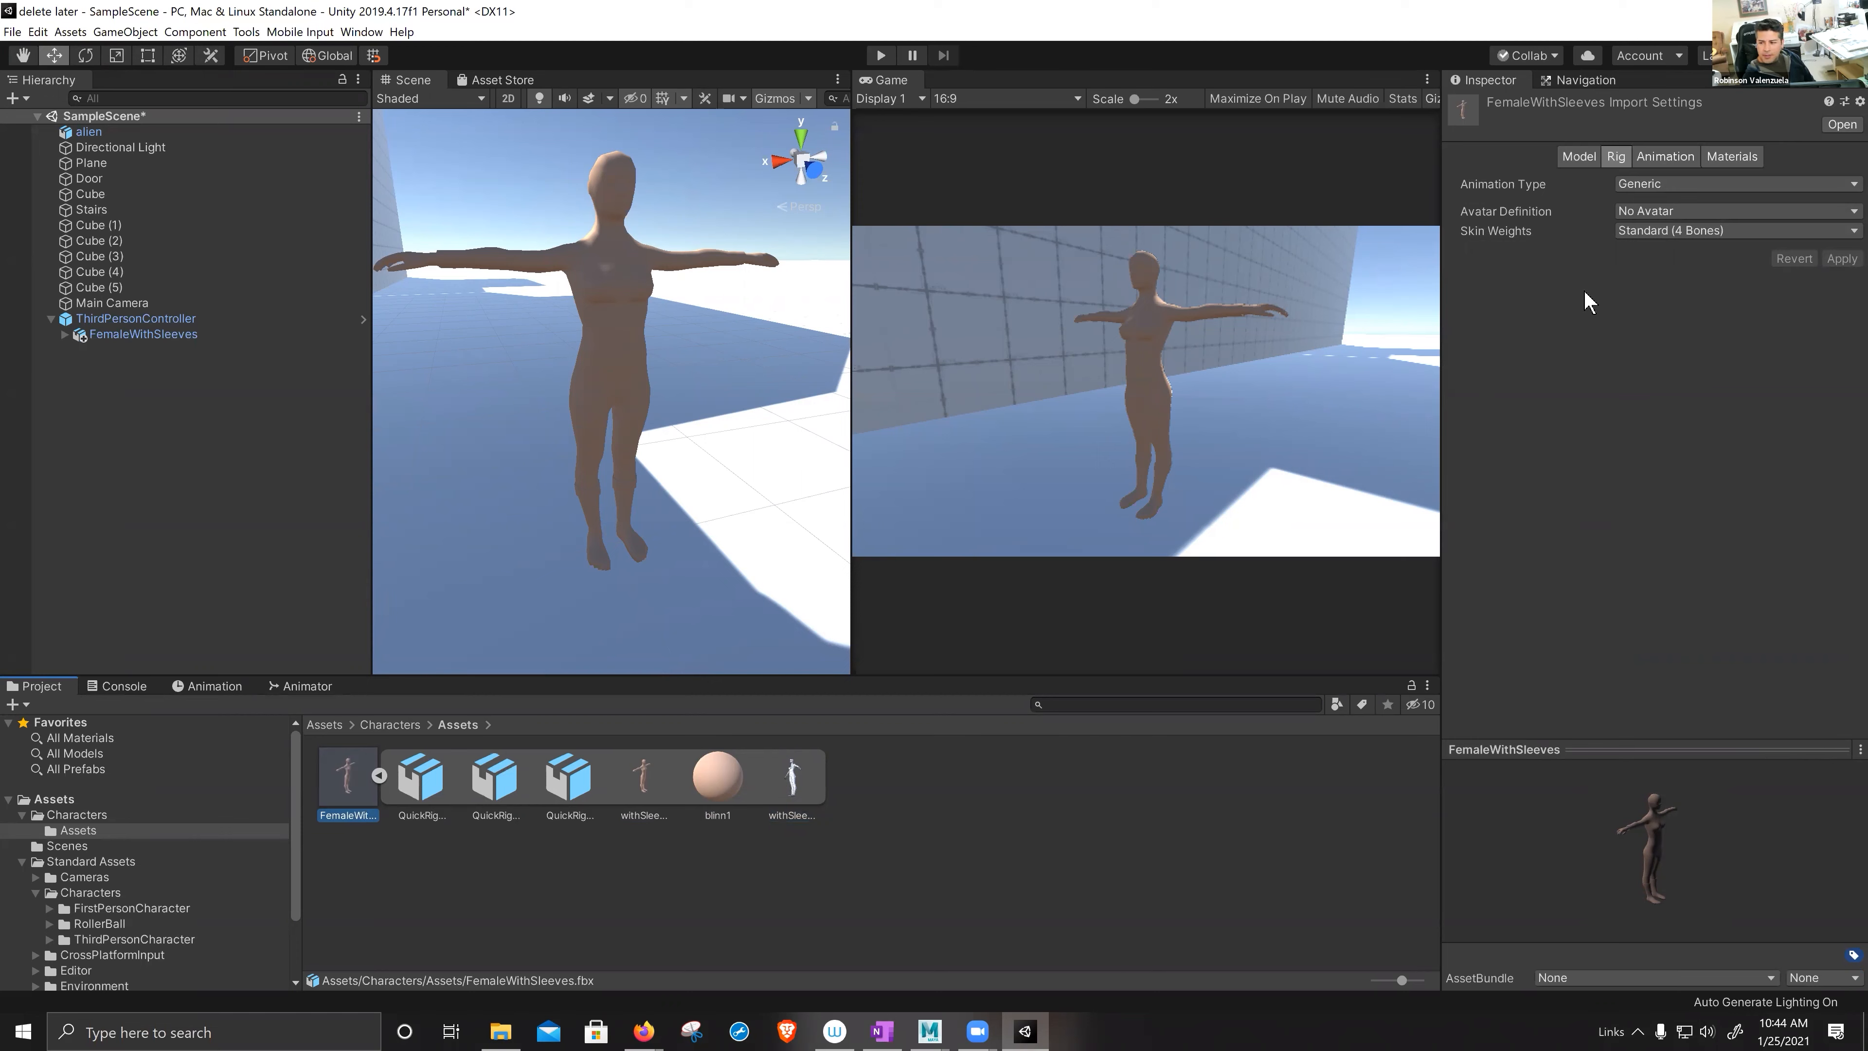
pyautogui.click(1574, 155)
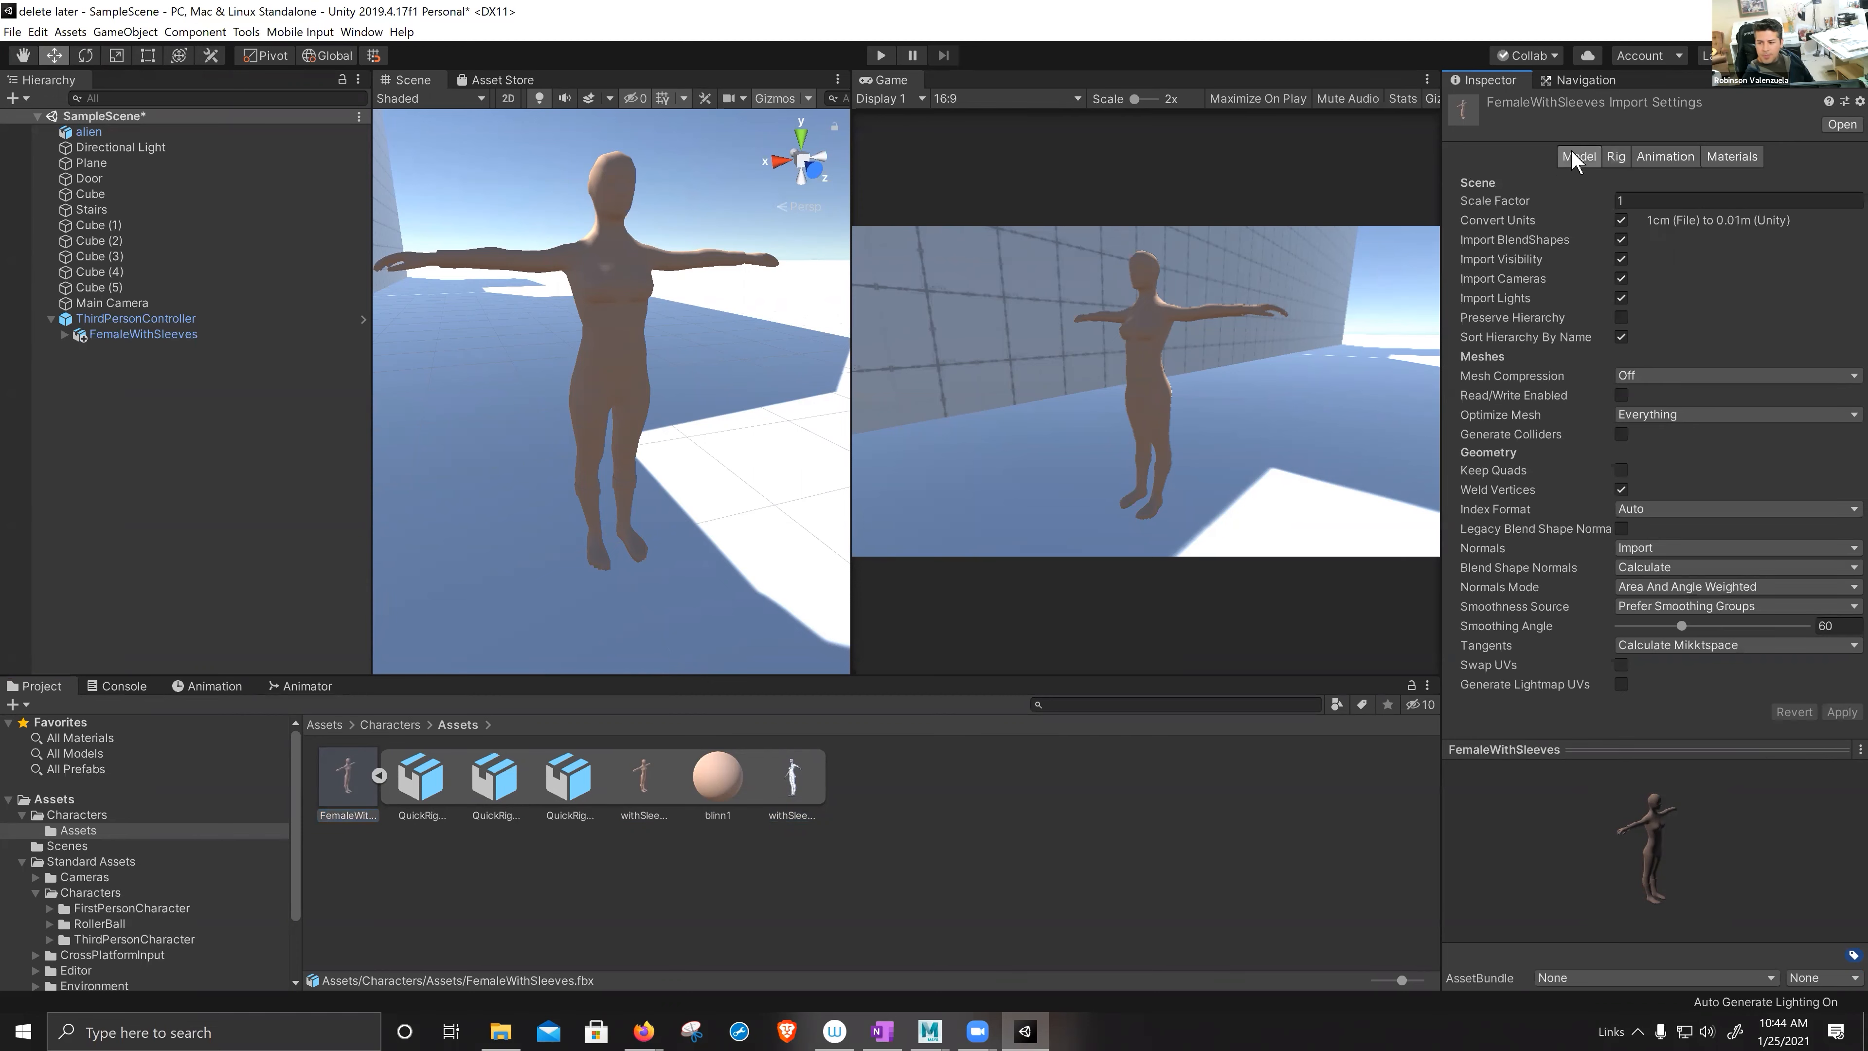
# - Set the FemaleWithSleeves model's rig animation type to Humanoid, apply the import settings and select its avatar sub-asset
pyautogui.click(1612, 153)
pyautogui.click(1669, 155)
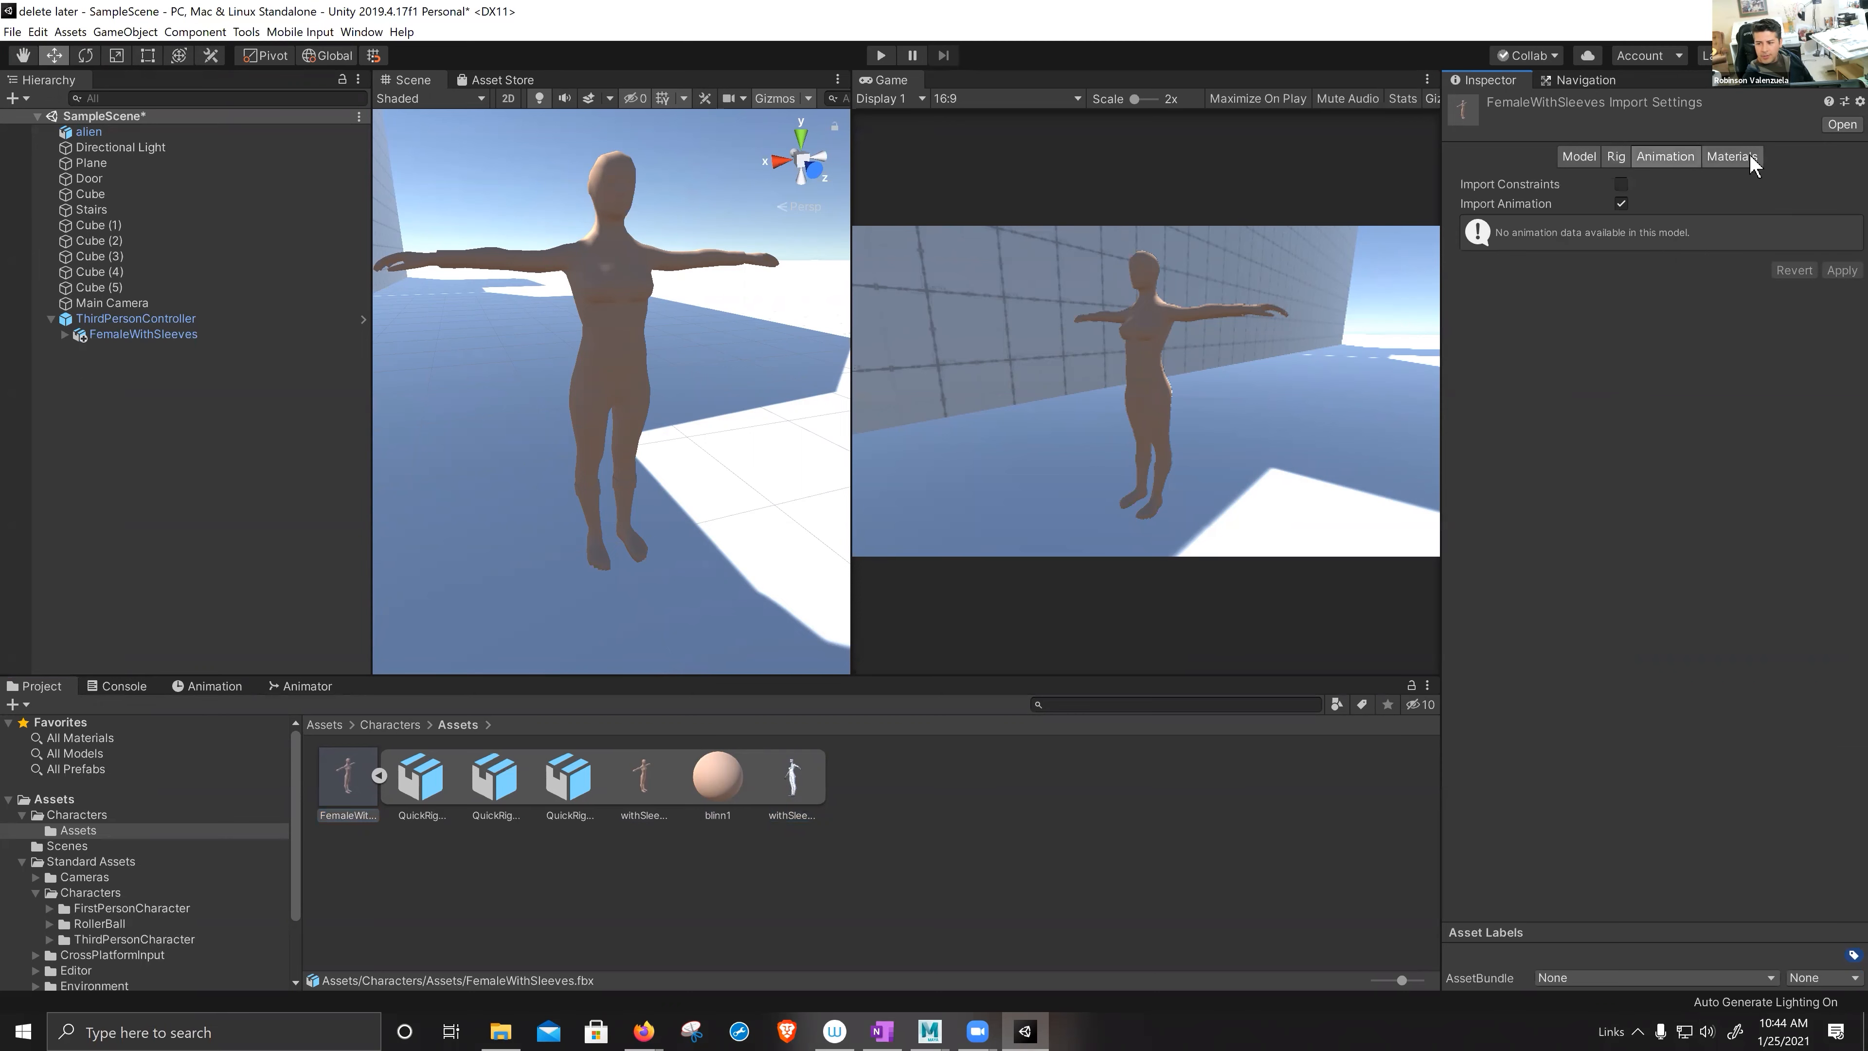
pyautogui.click(1723, 157)
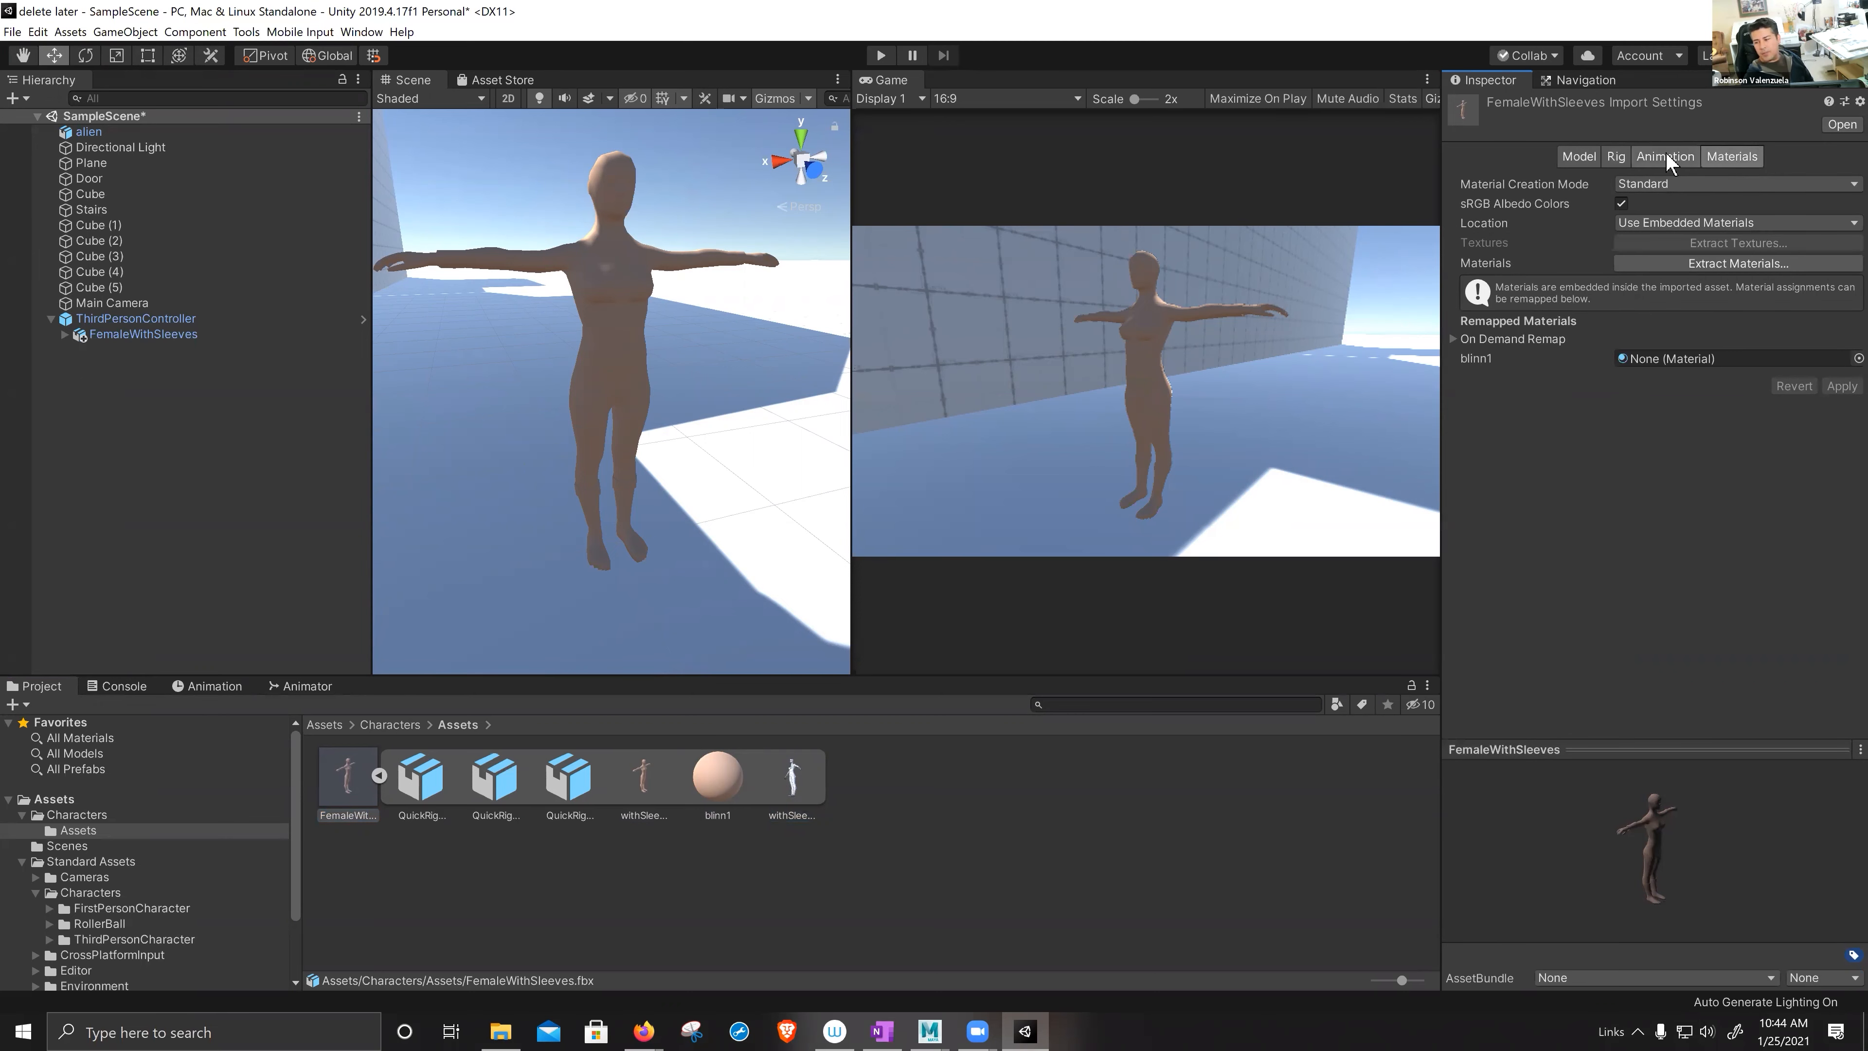
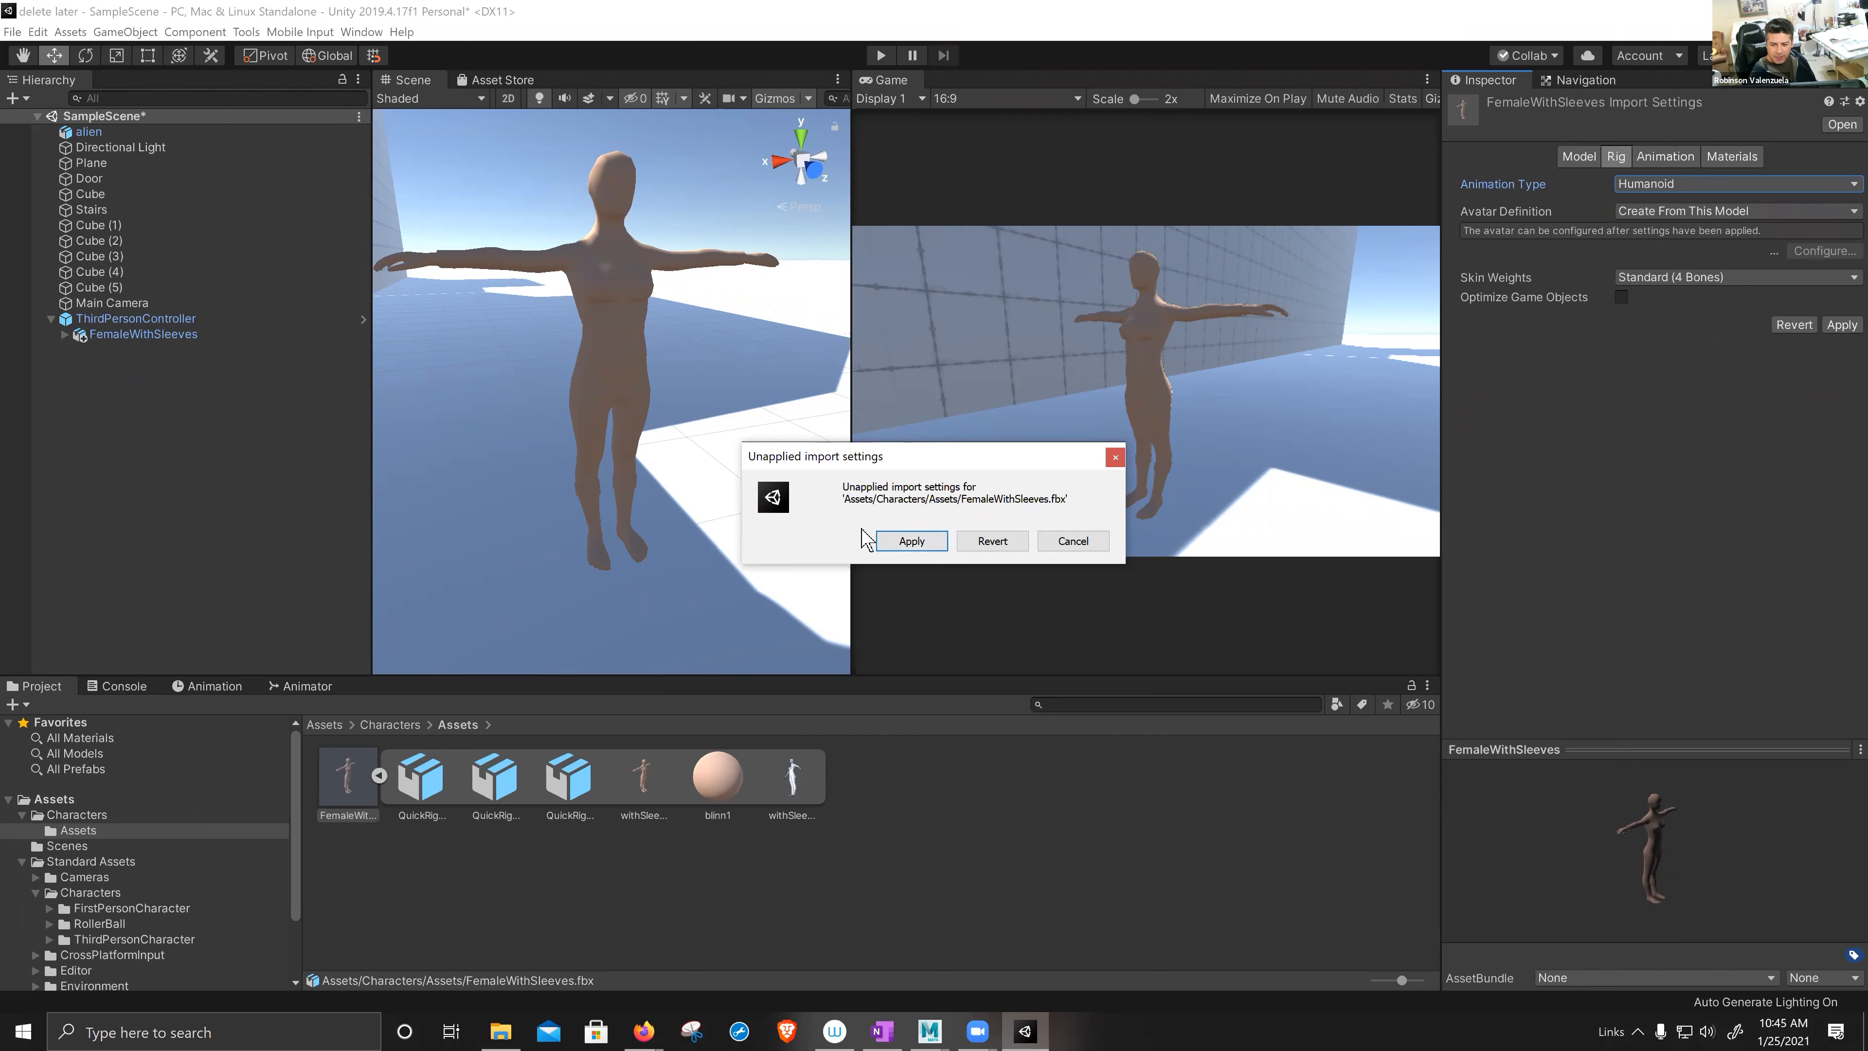
pyautogui.click(912, 542)
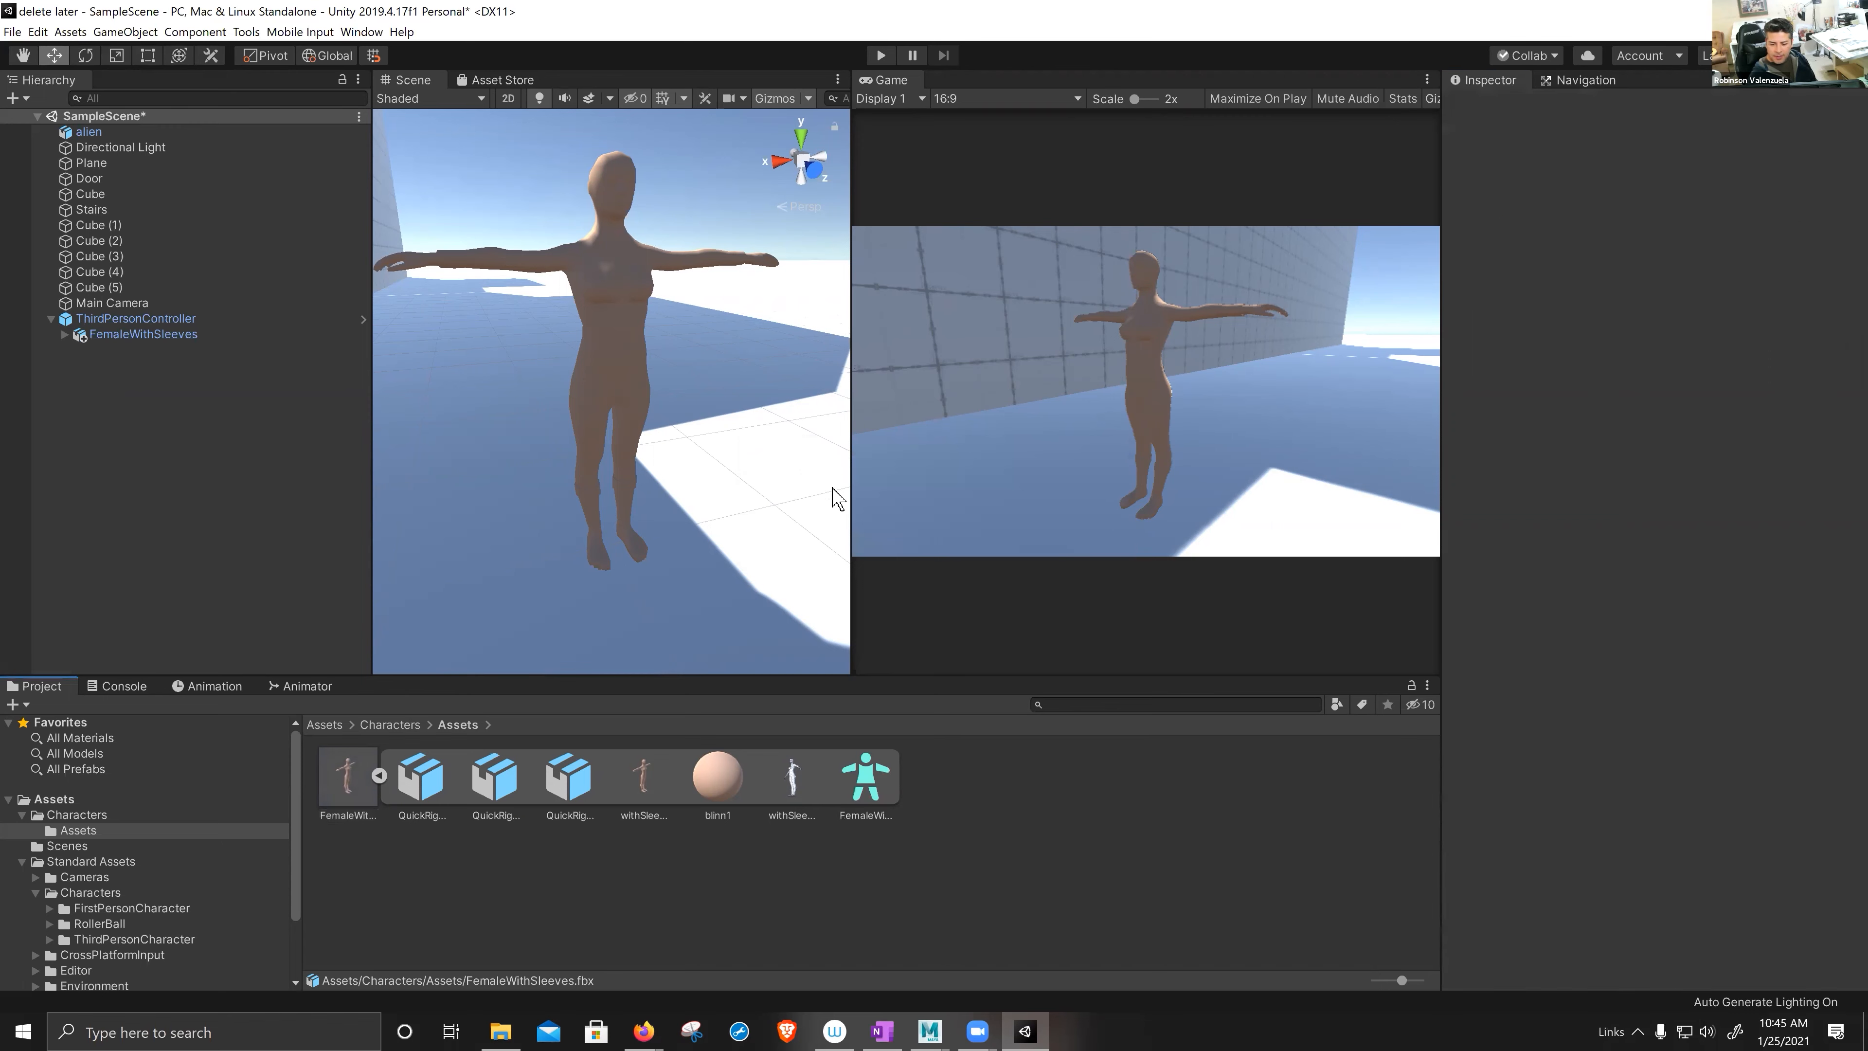
pyautogui.click(866, 779)
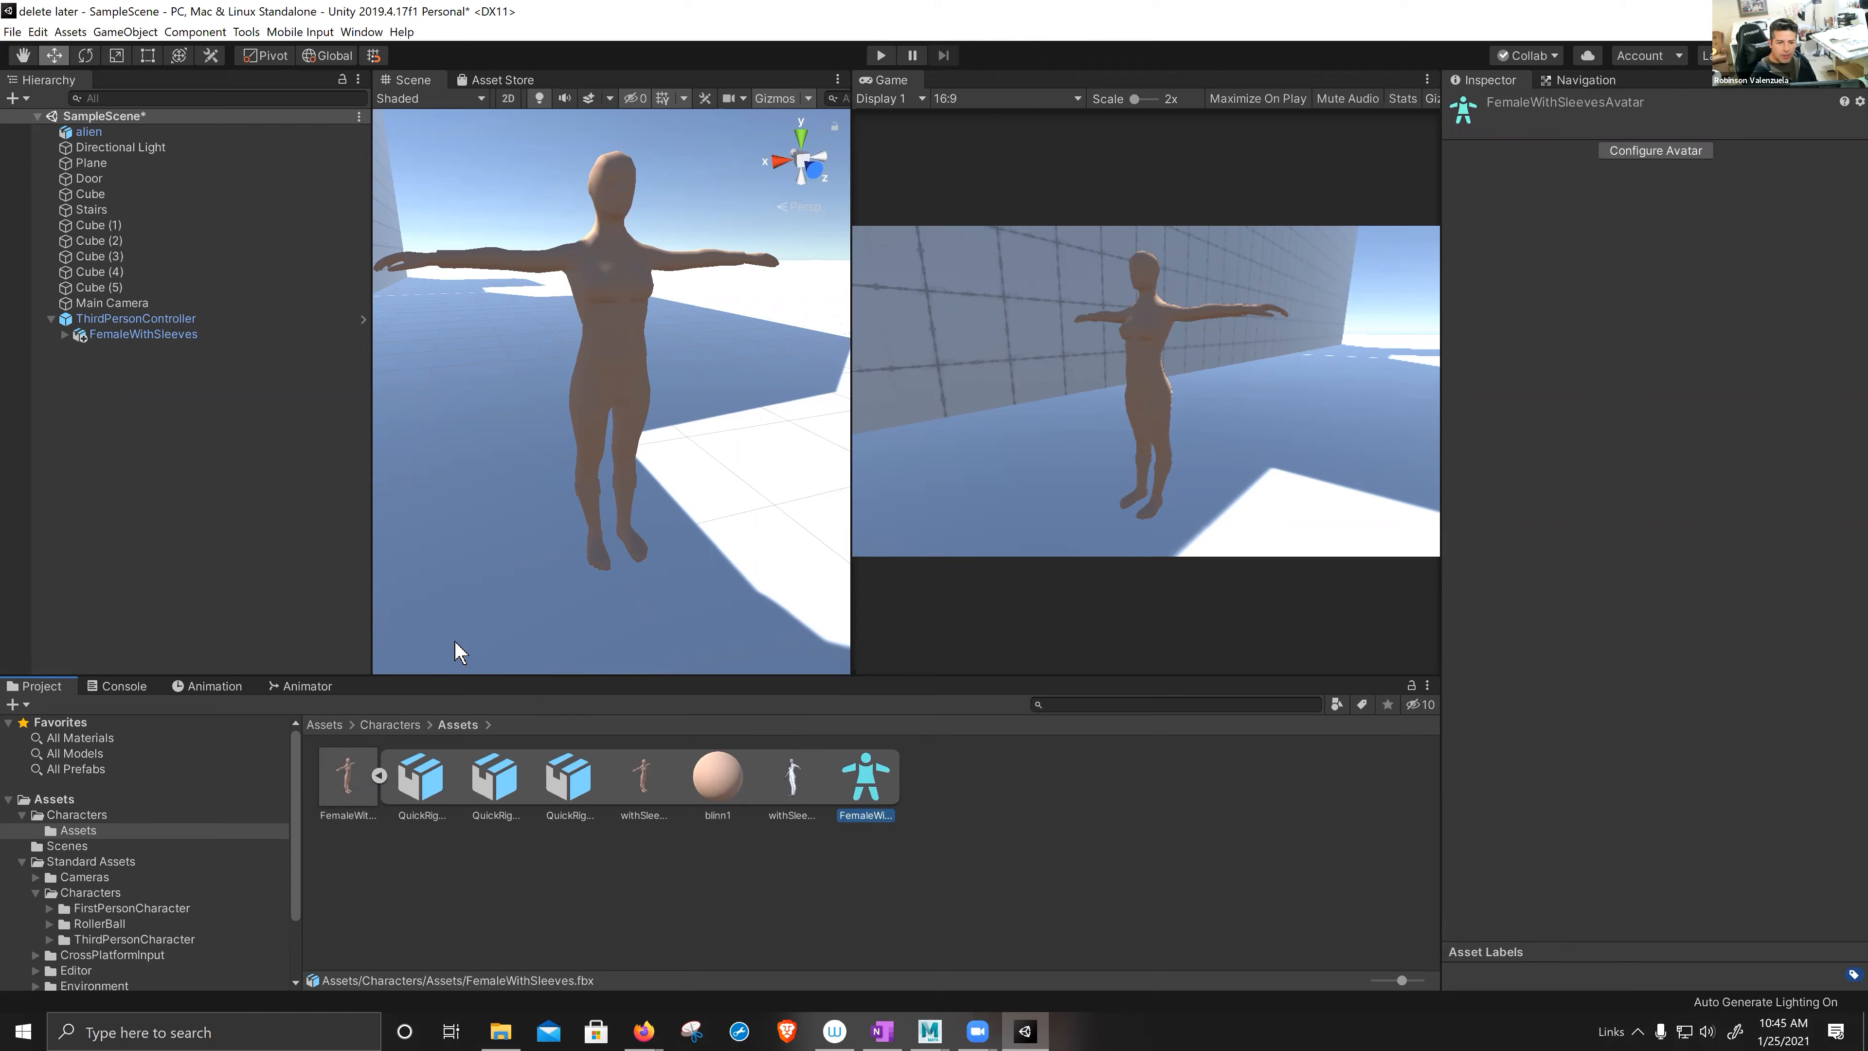
# - Test the ThirdPersonController with EthanAvatar in play mode by moving it in all directions, and end the play session
pyautogui.click(154, 318)
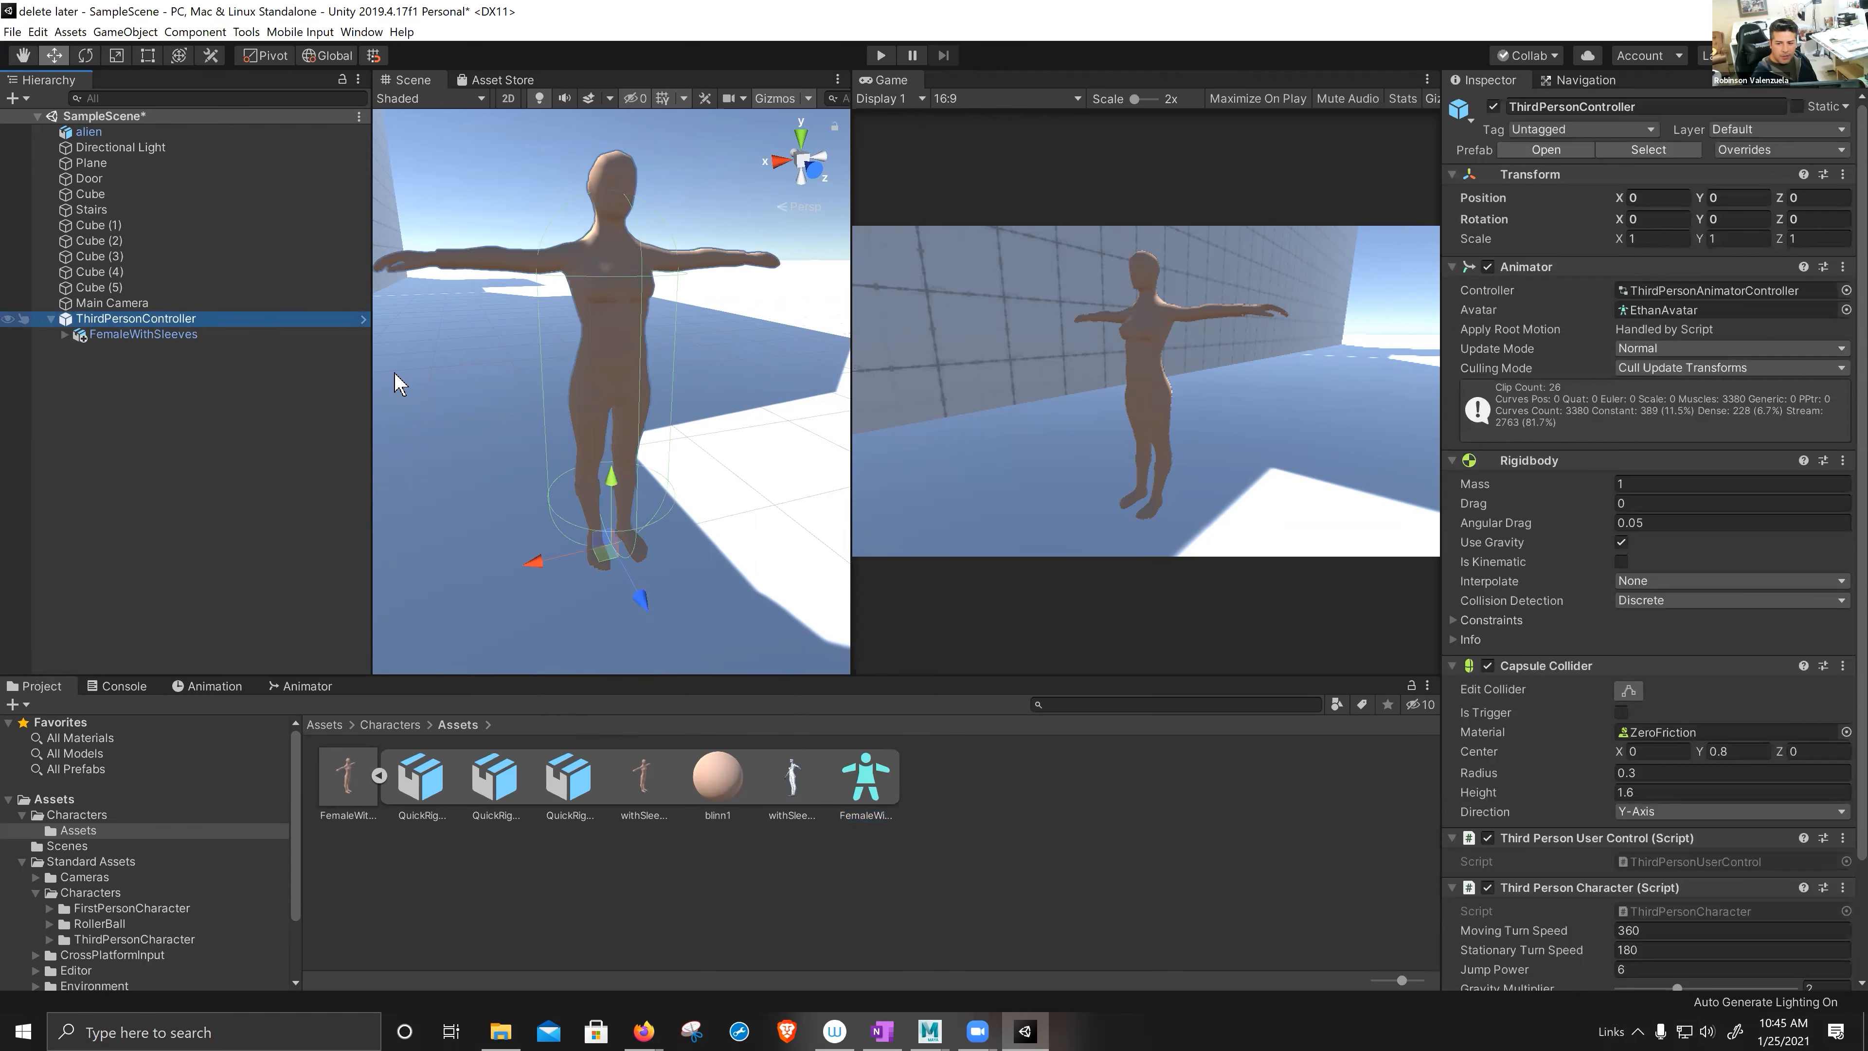
pyautogui.click(880, 56)
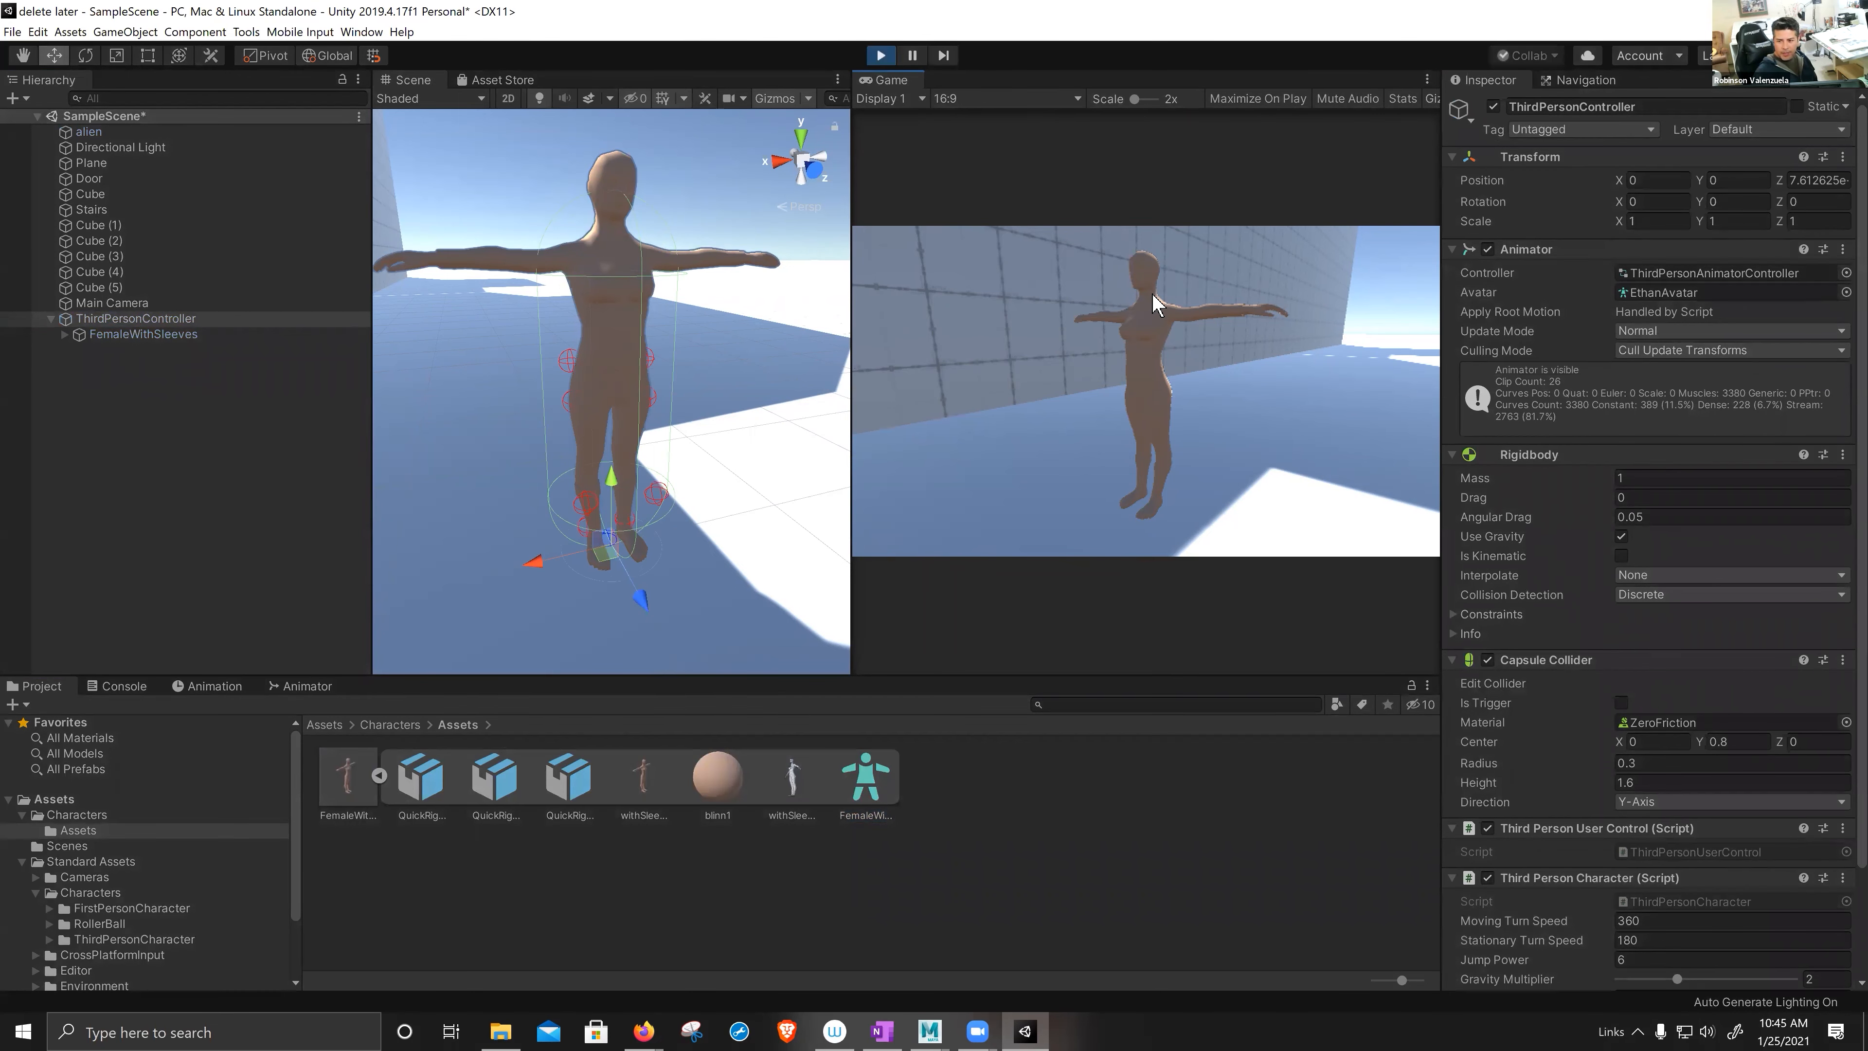
pyautogui.press('w')
pyautogui.press('a')
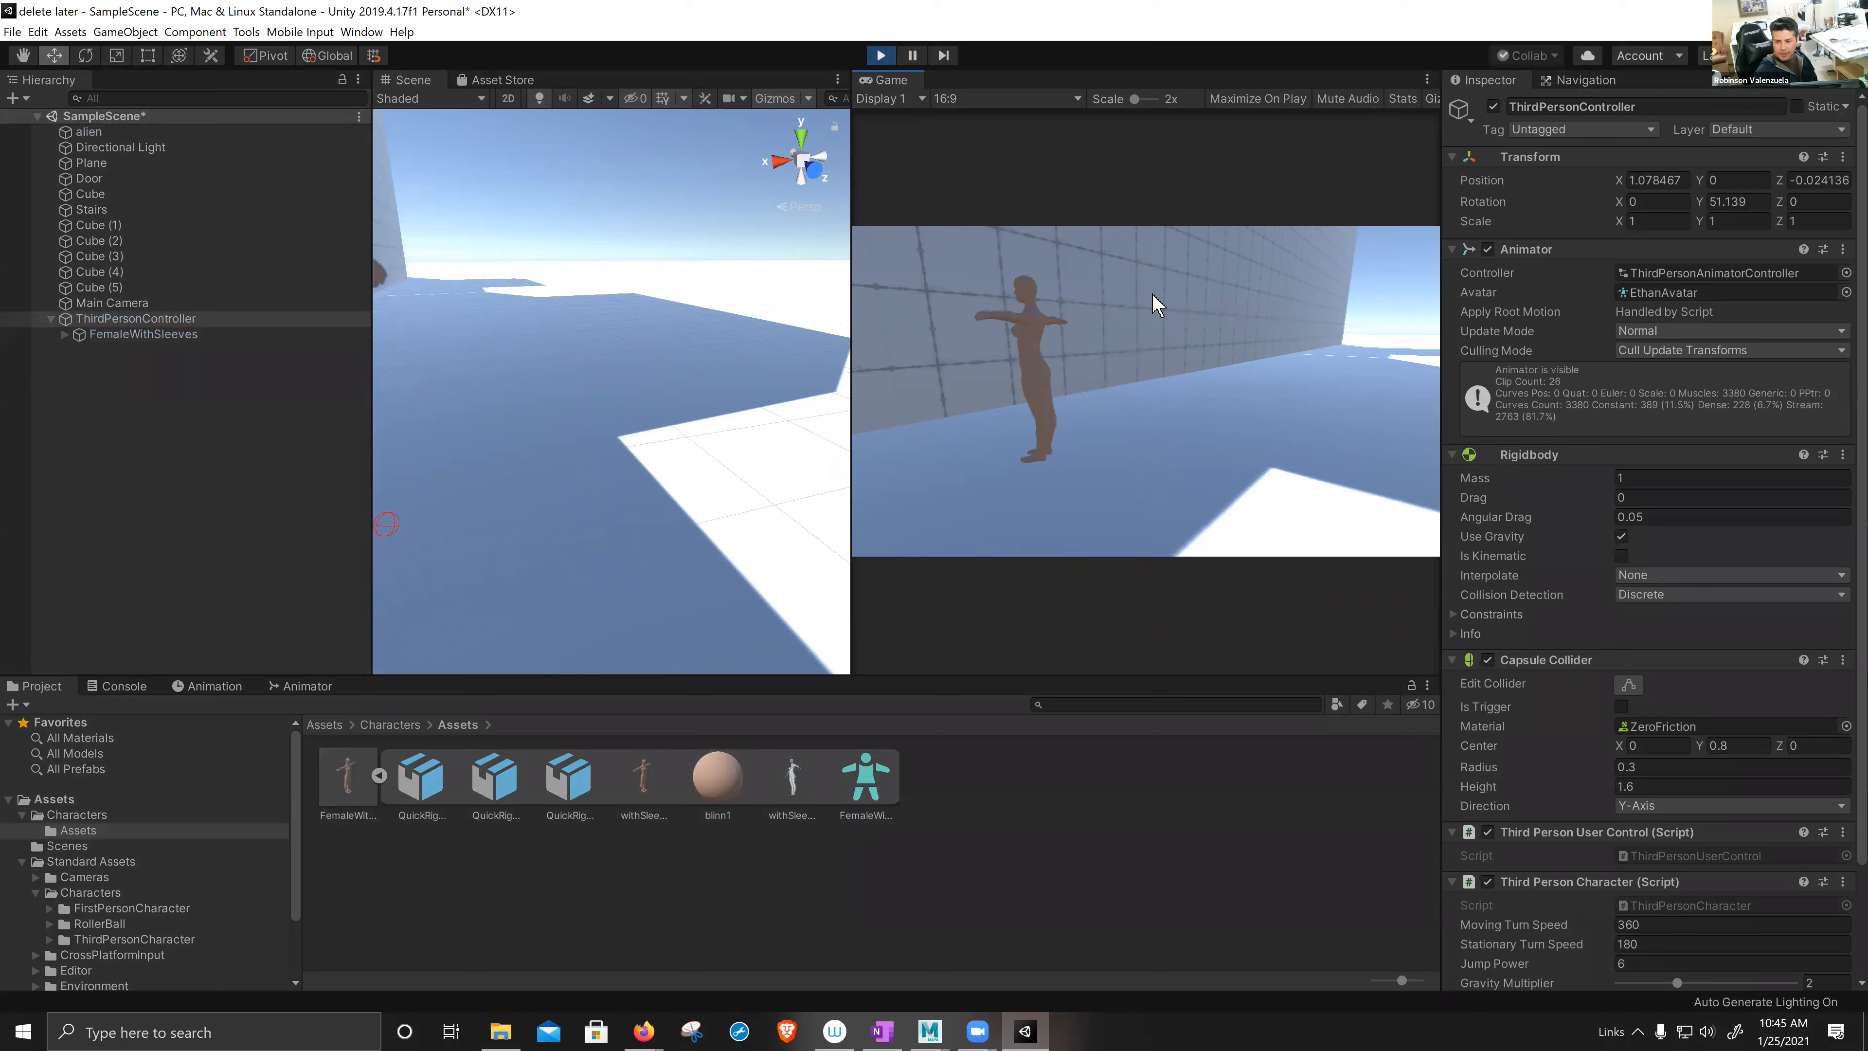
pyautogui.press('d')
pyautogui.press('s')
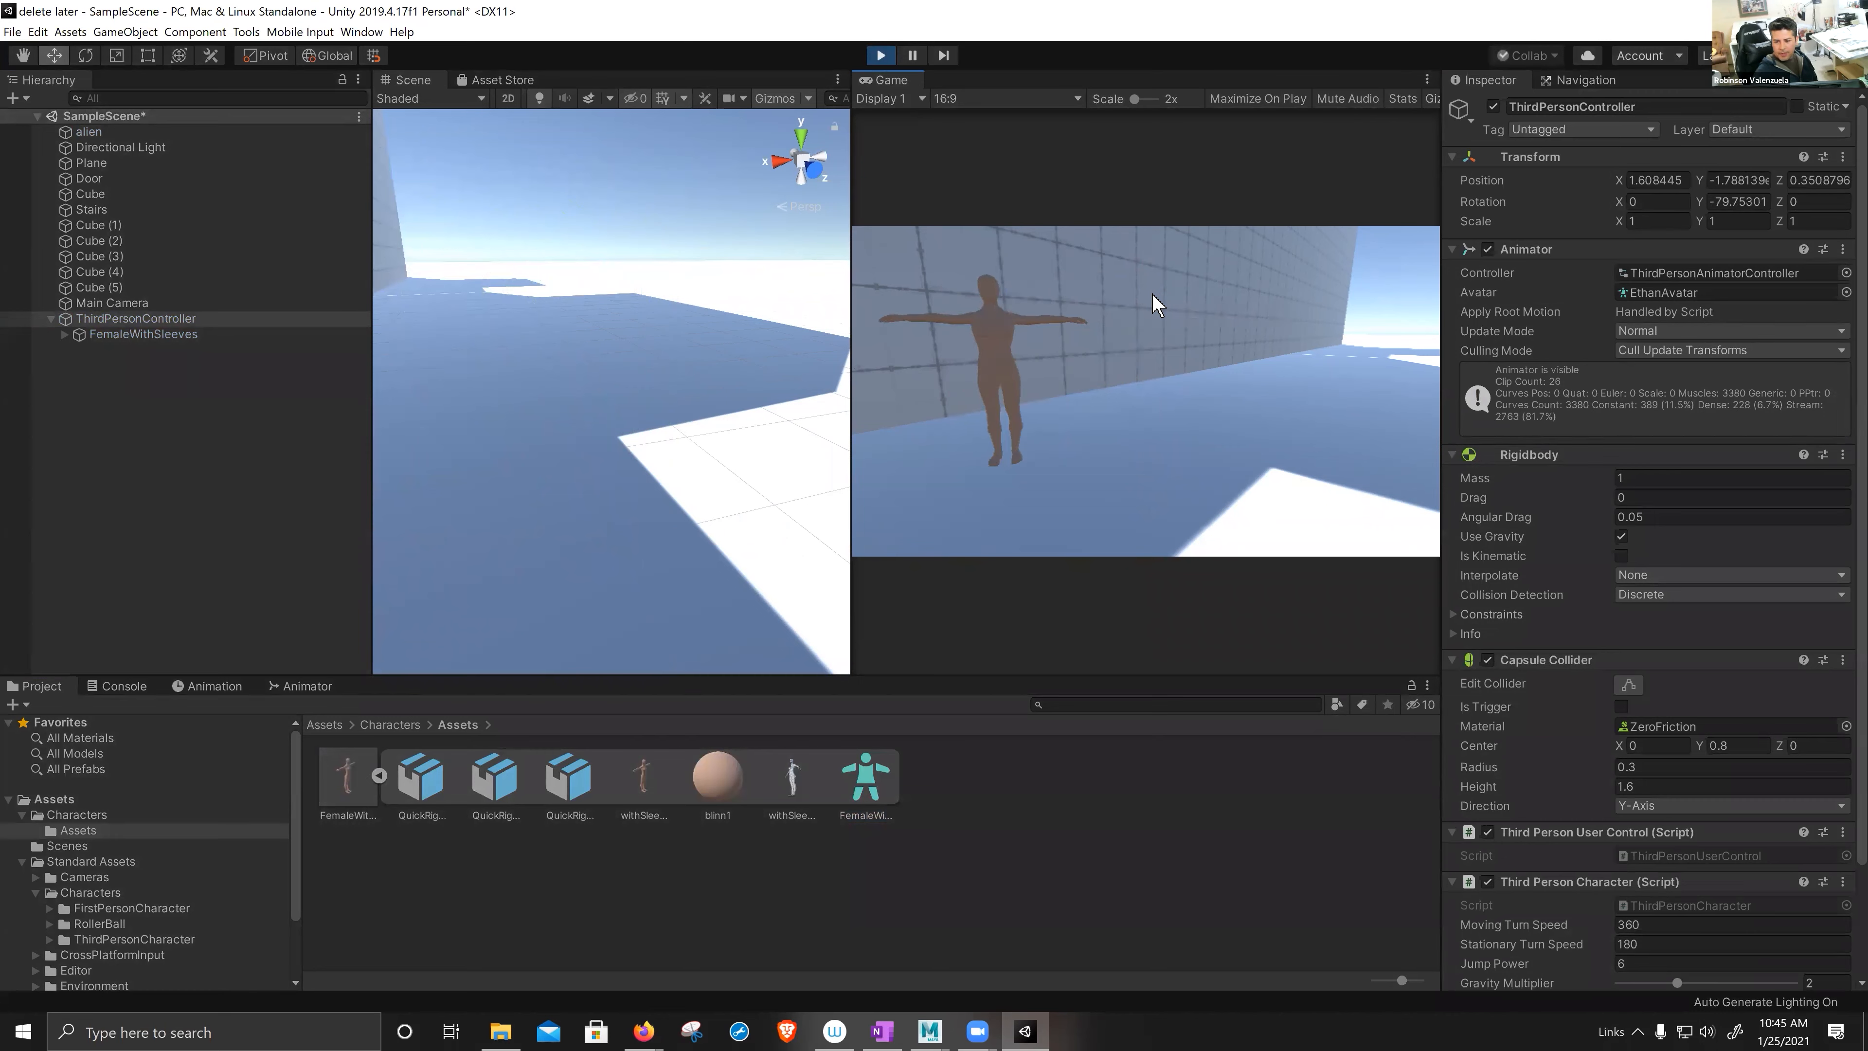
pyautogui.press('d')
pyautogui.press('w')
pyautogui.press('a')
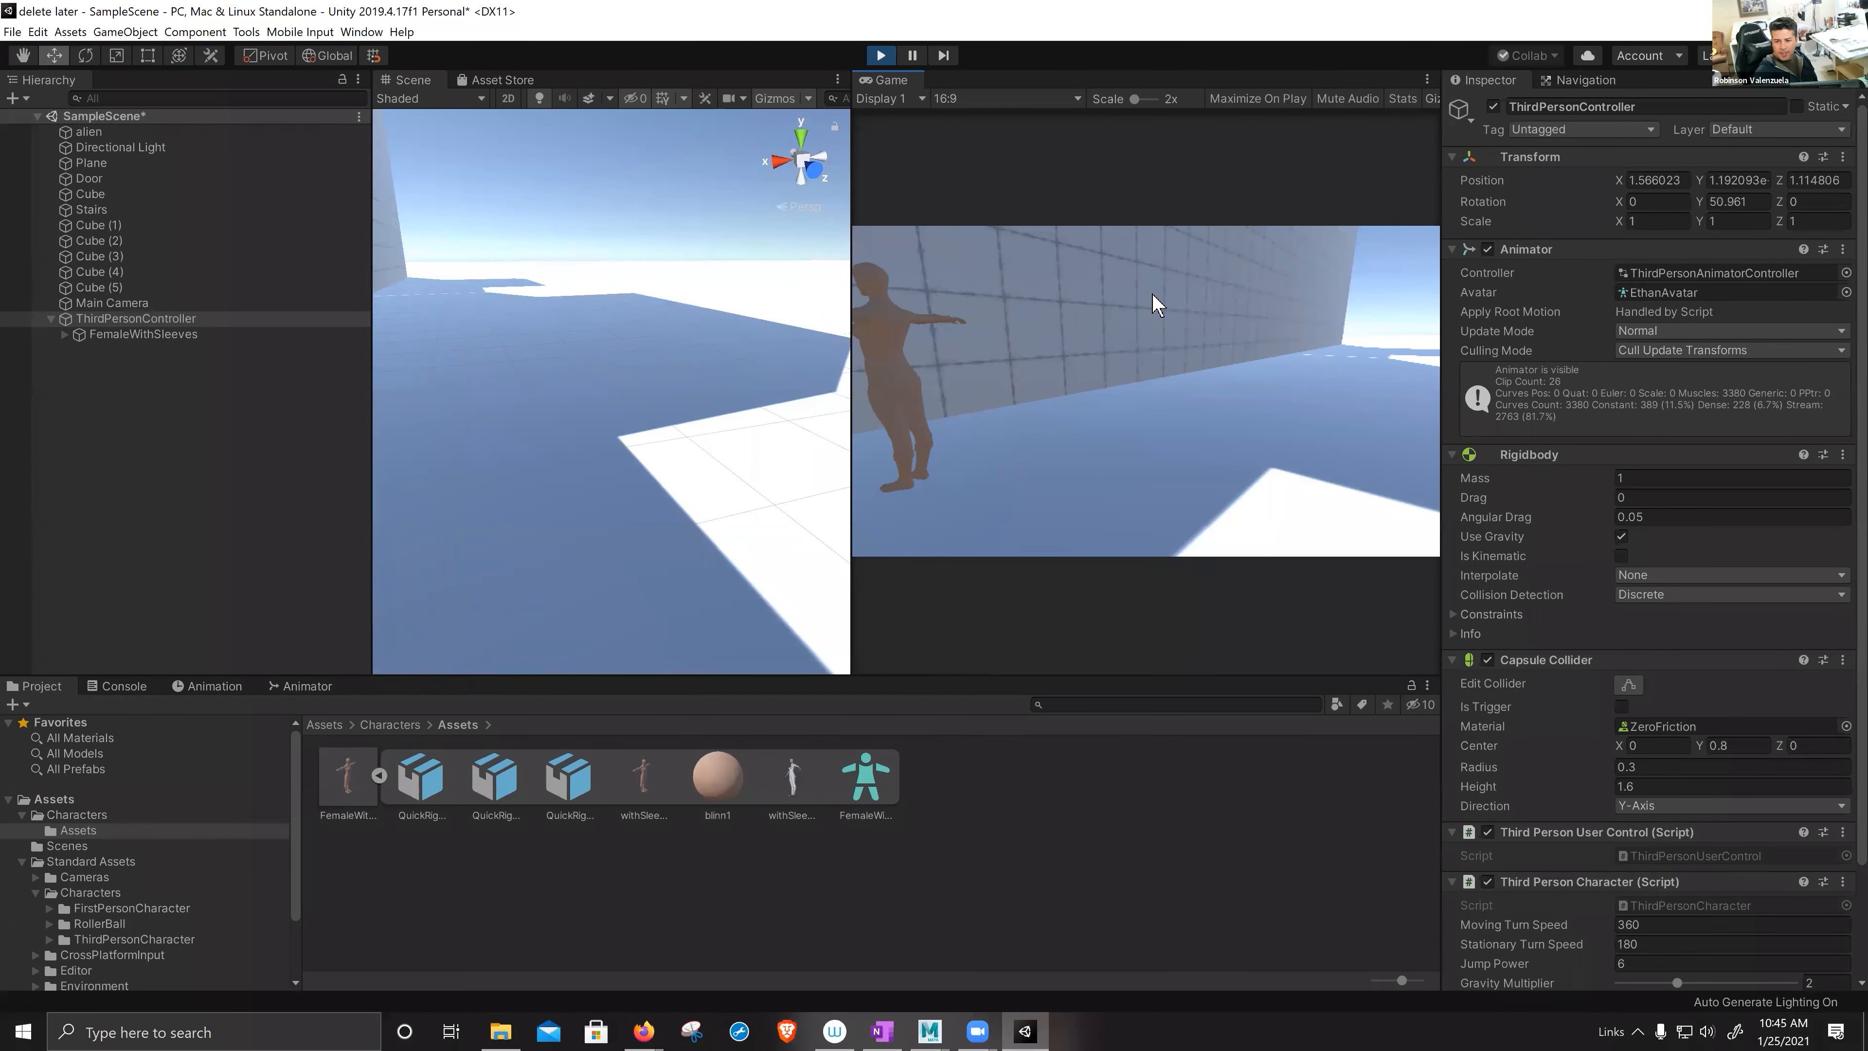
pyautogui.click(881, 57)
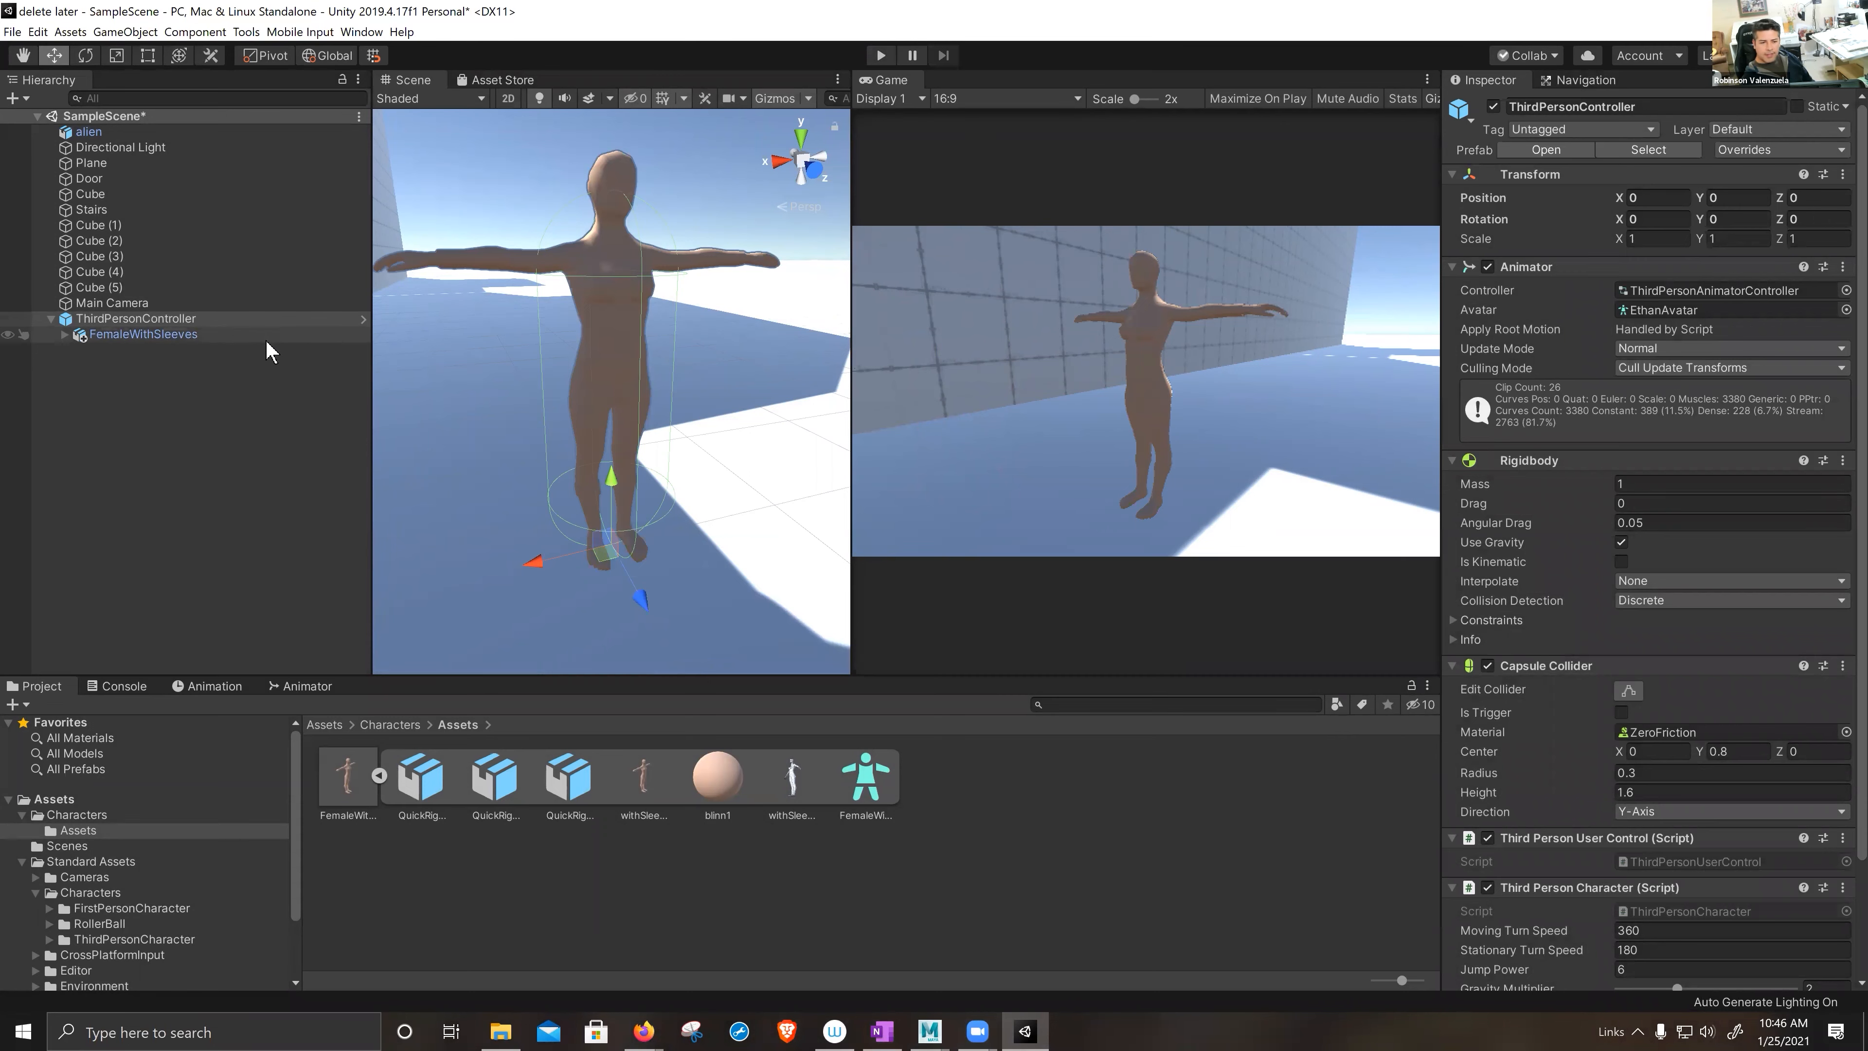
# - Assign FemaleWithSleevesAvatar as the avatar in the ThirdPersonController's Animator component
pyautogui.click(209, 324)
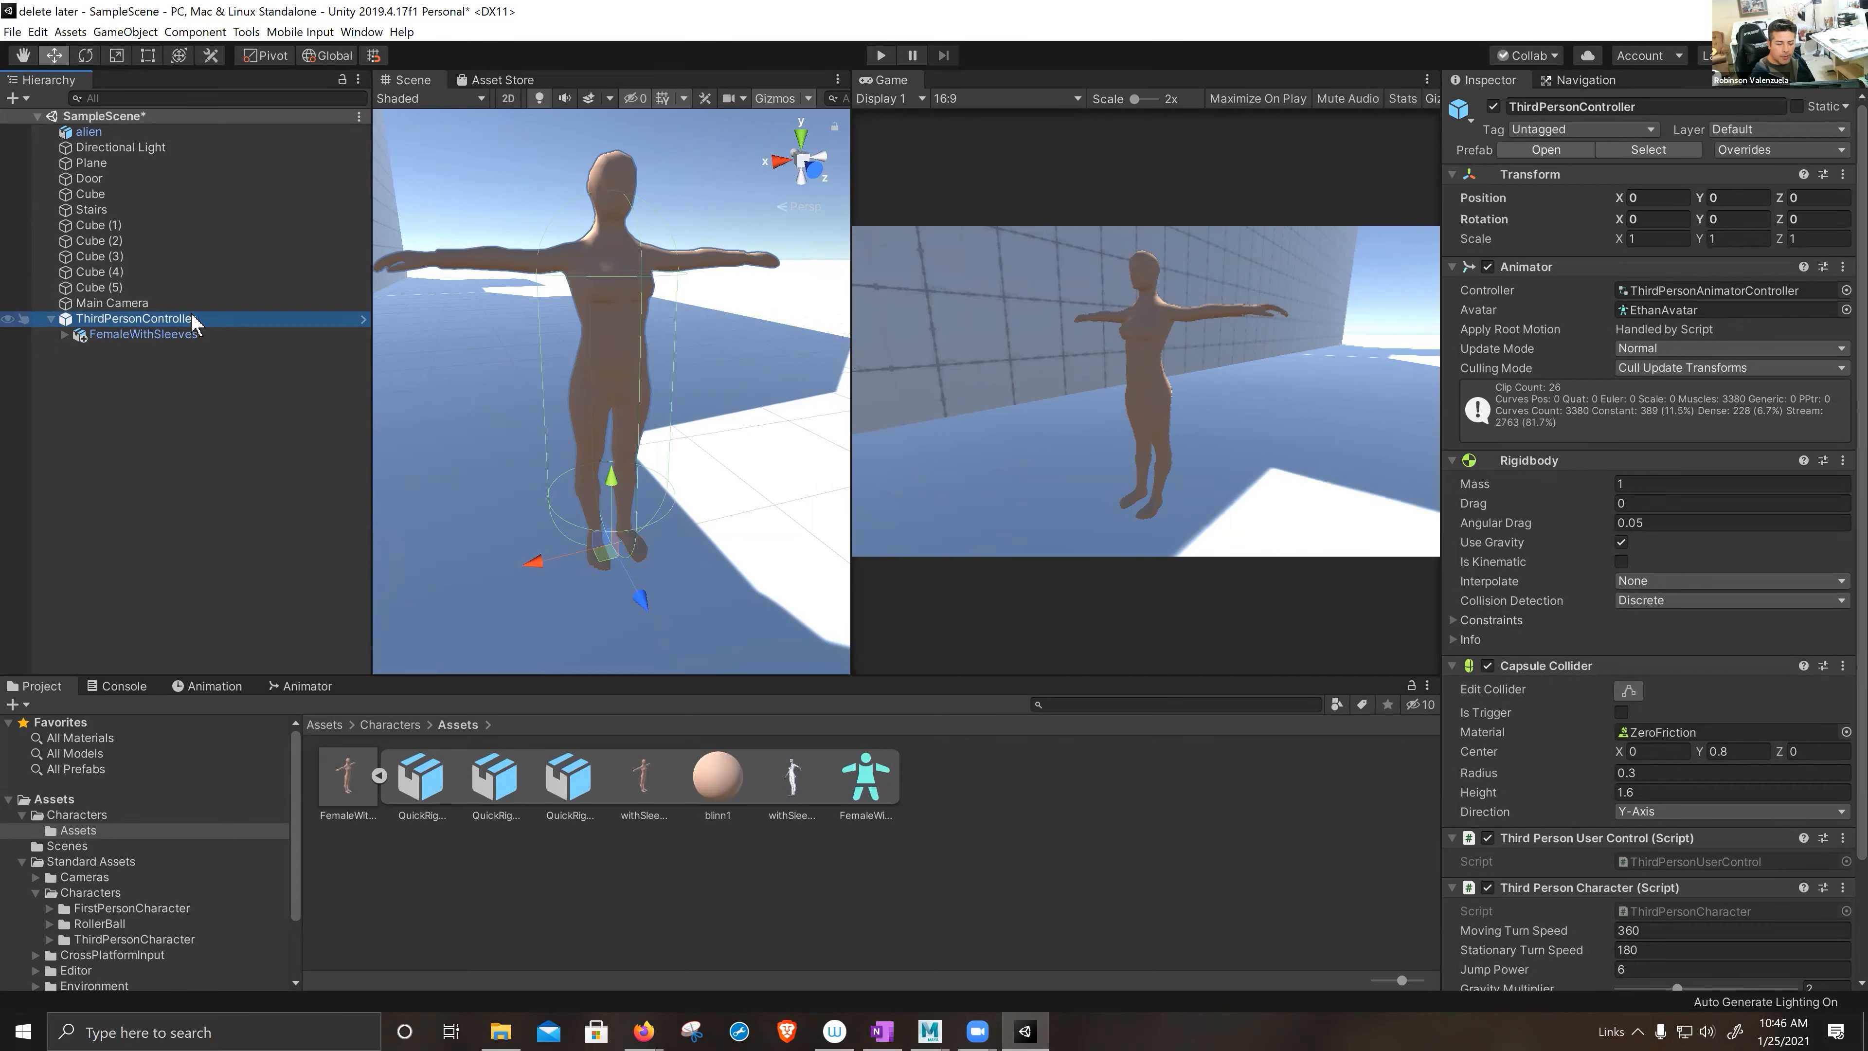
pyautogui.click(195, 324)
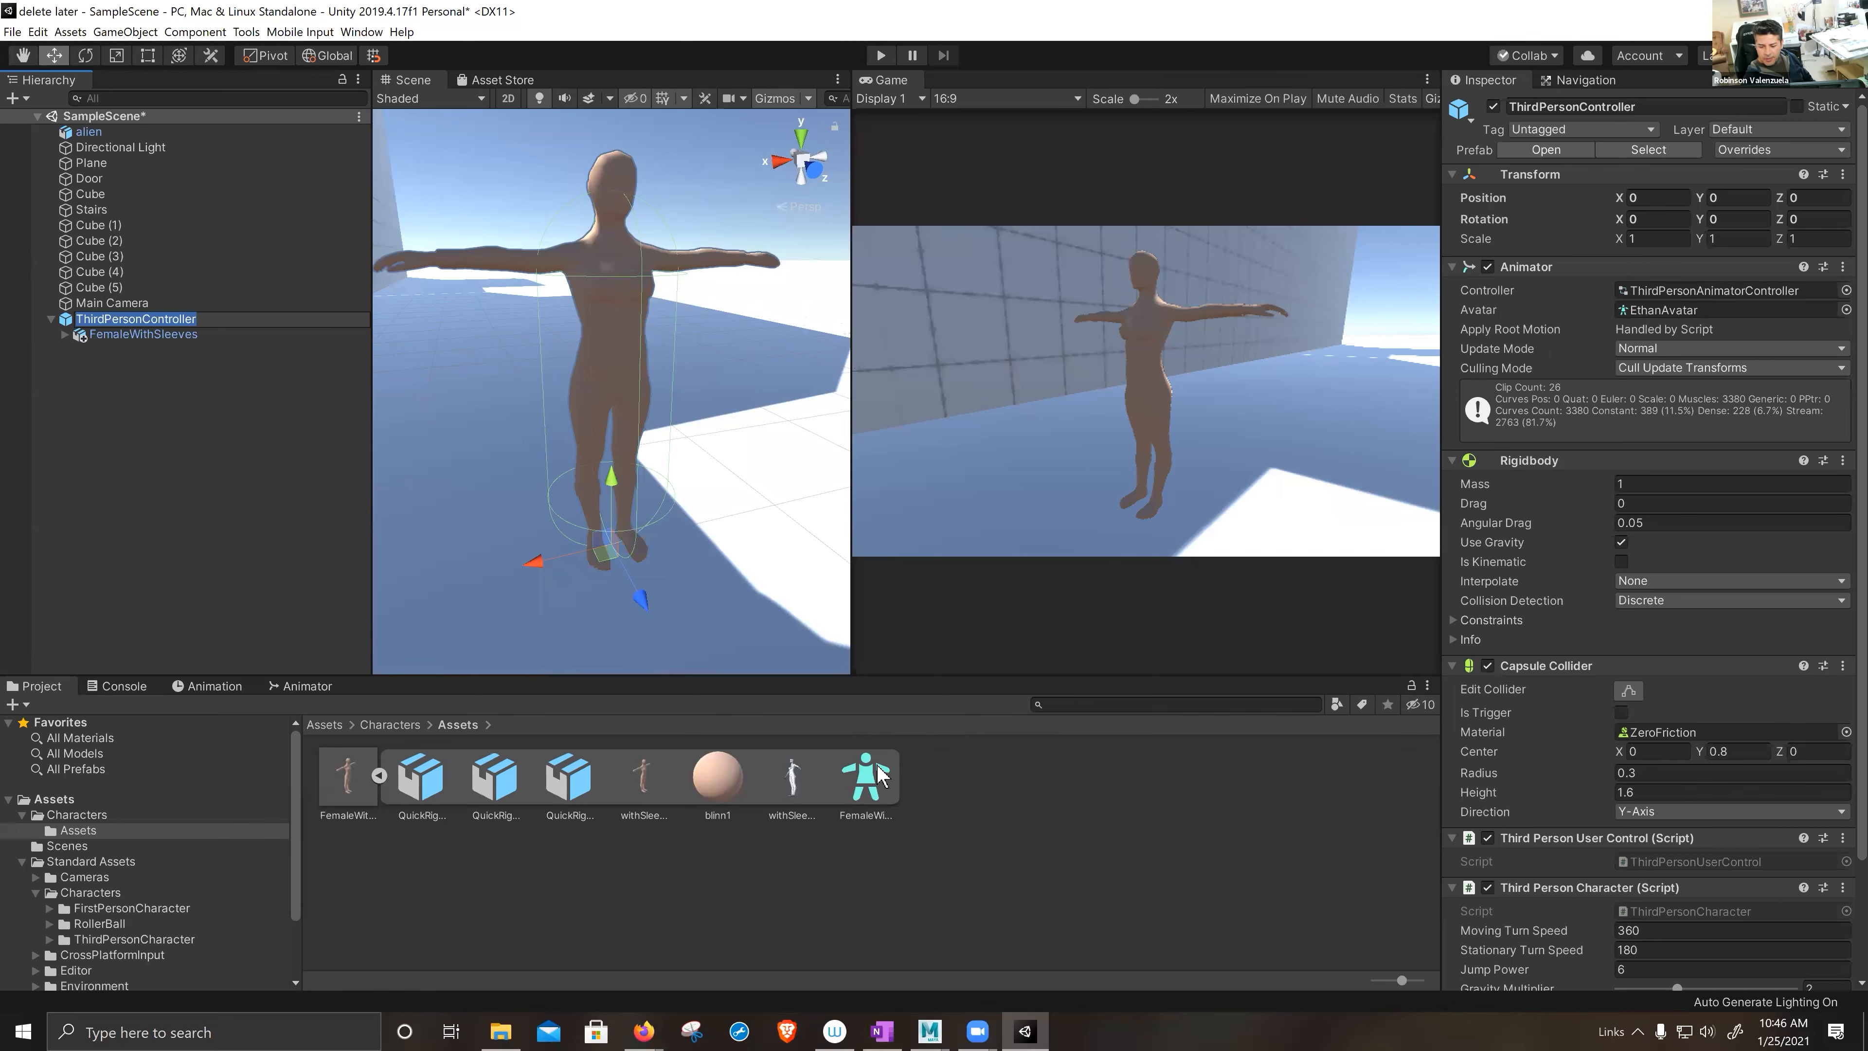
pyautogui.click(1846, 310)
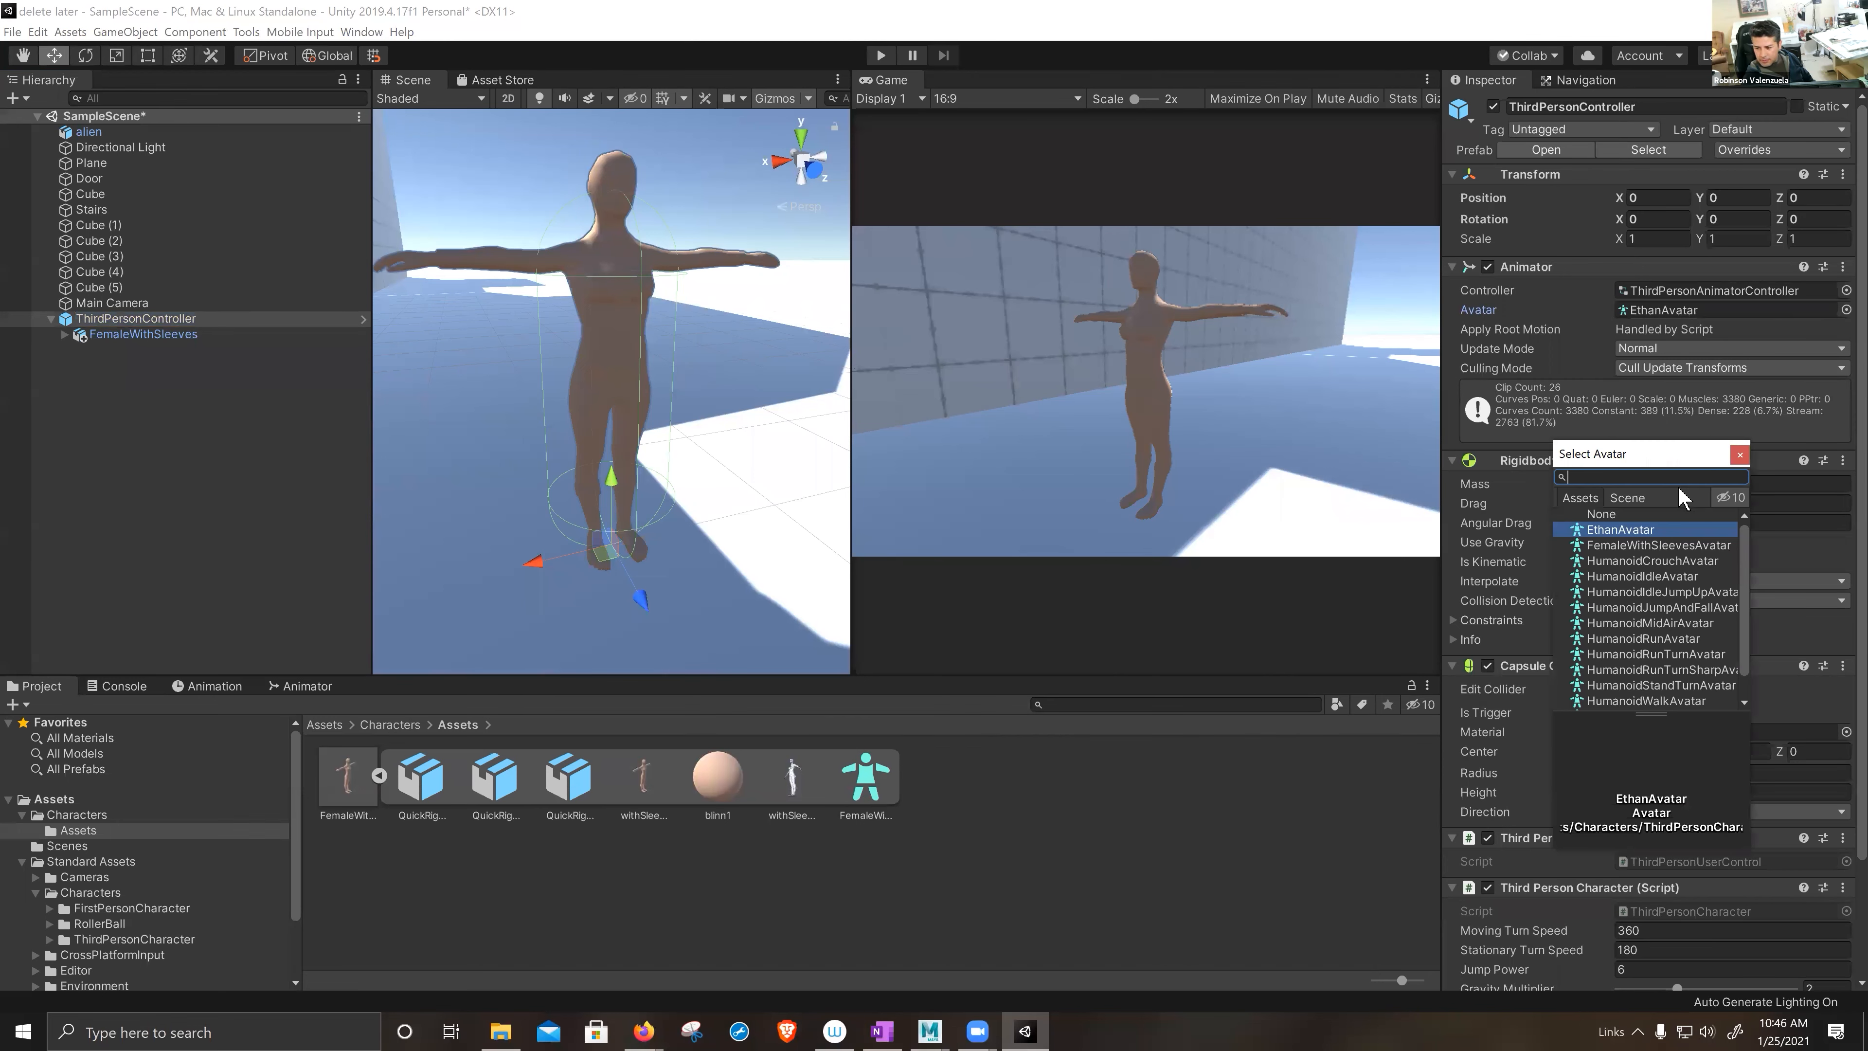
pyautogui.click(1608, 543)
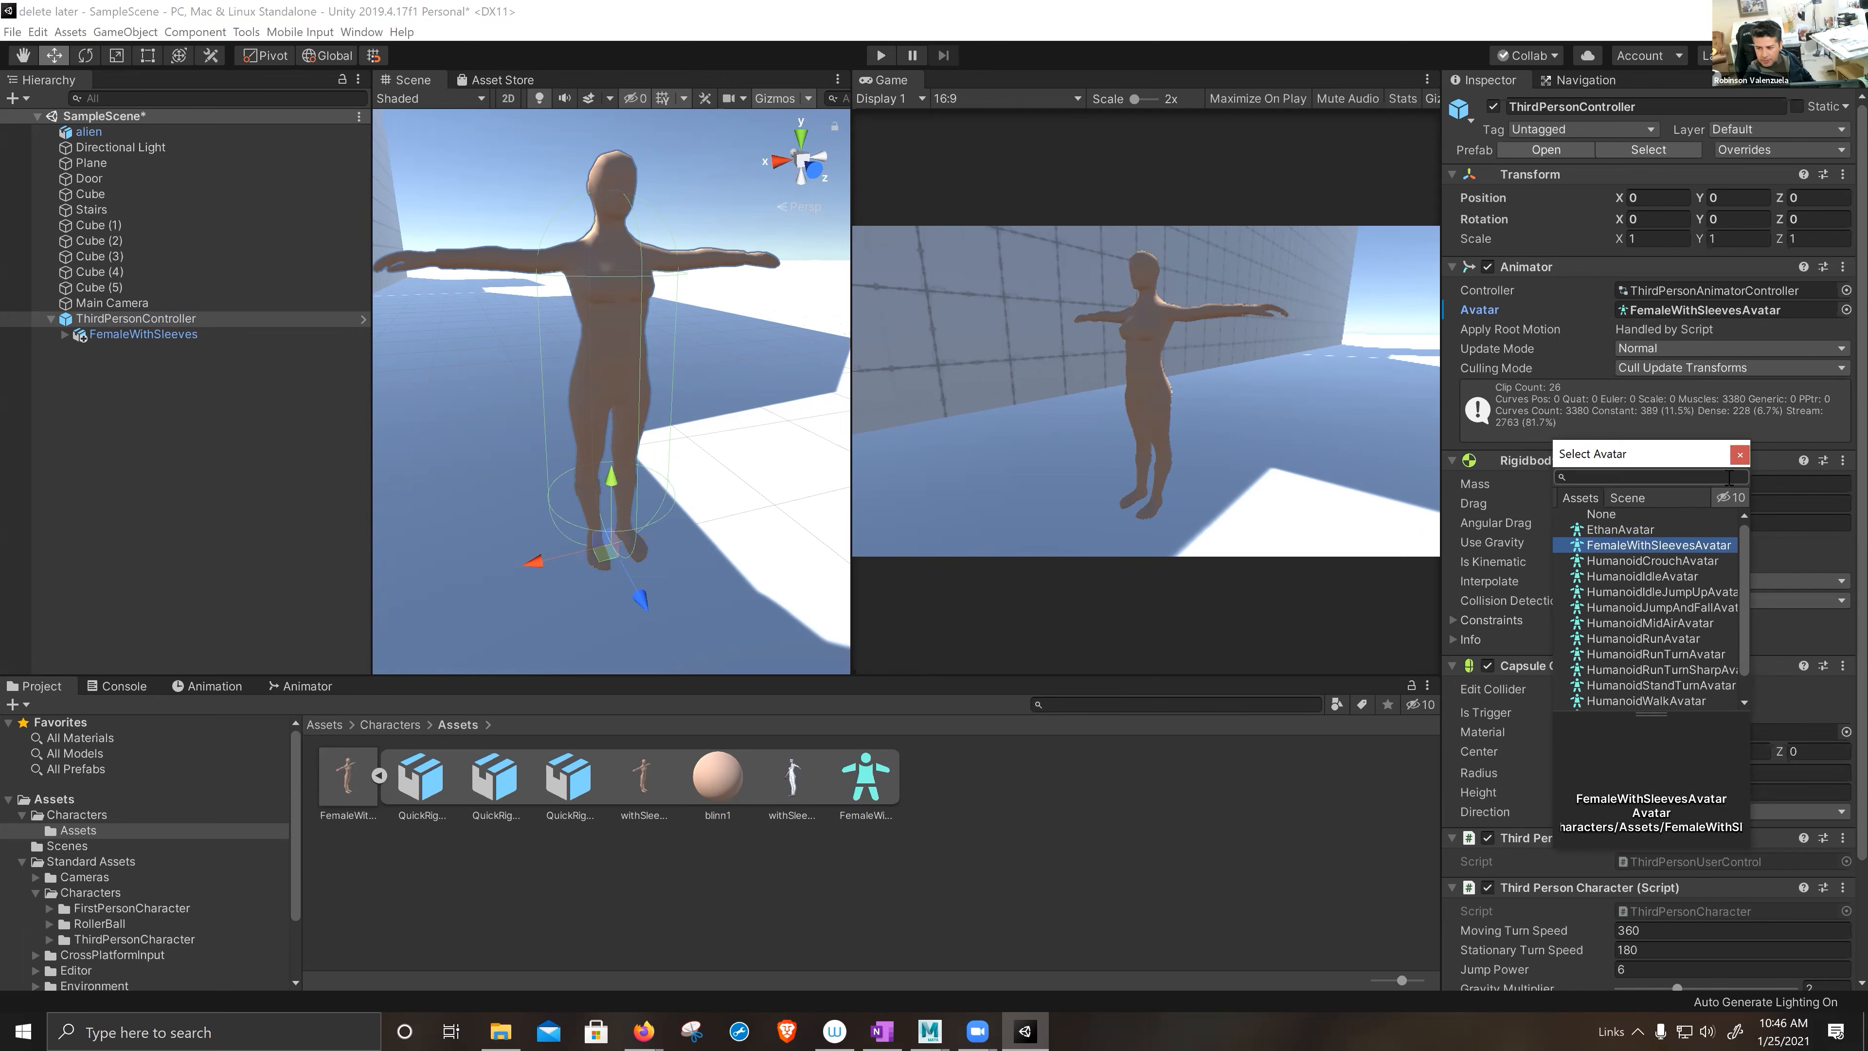
pyautogui.click(1739, 457)
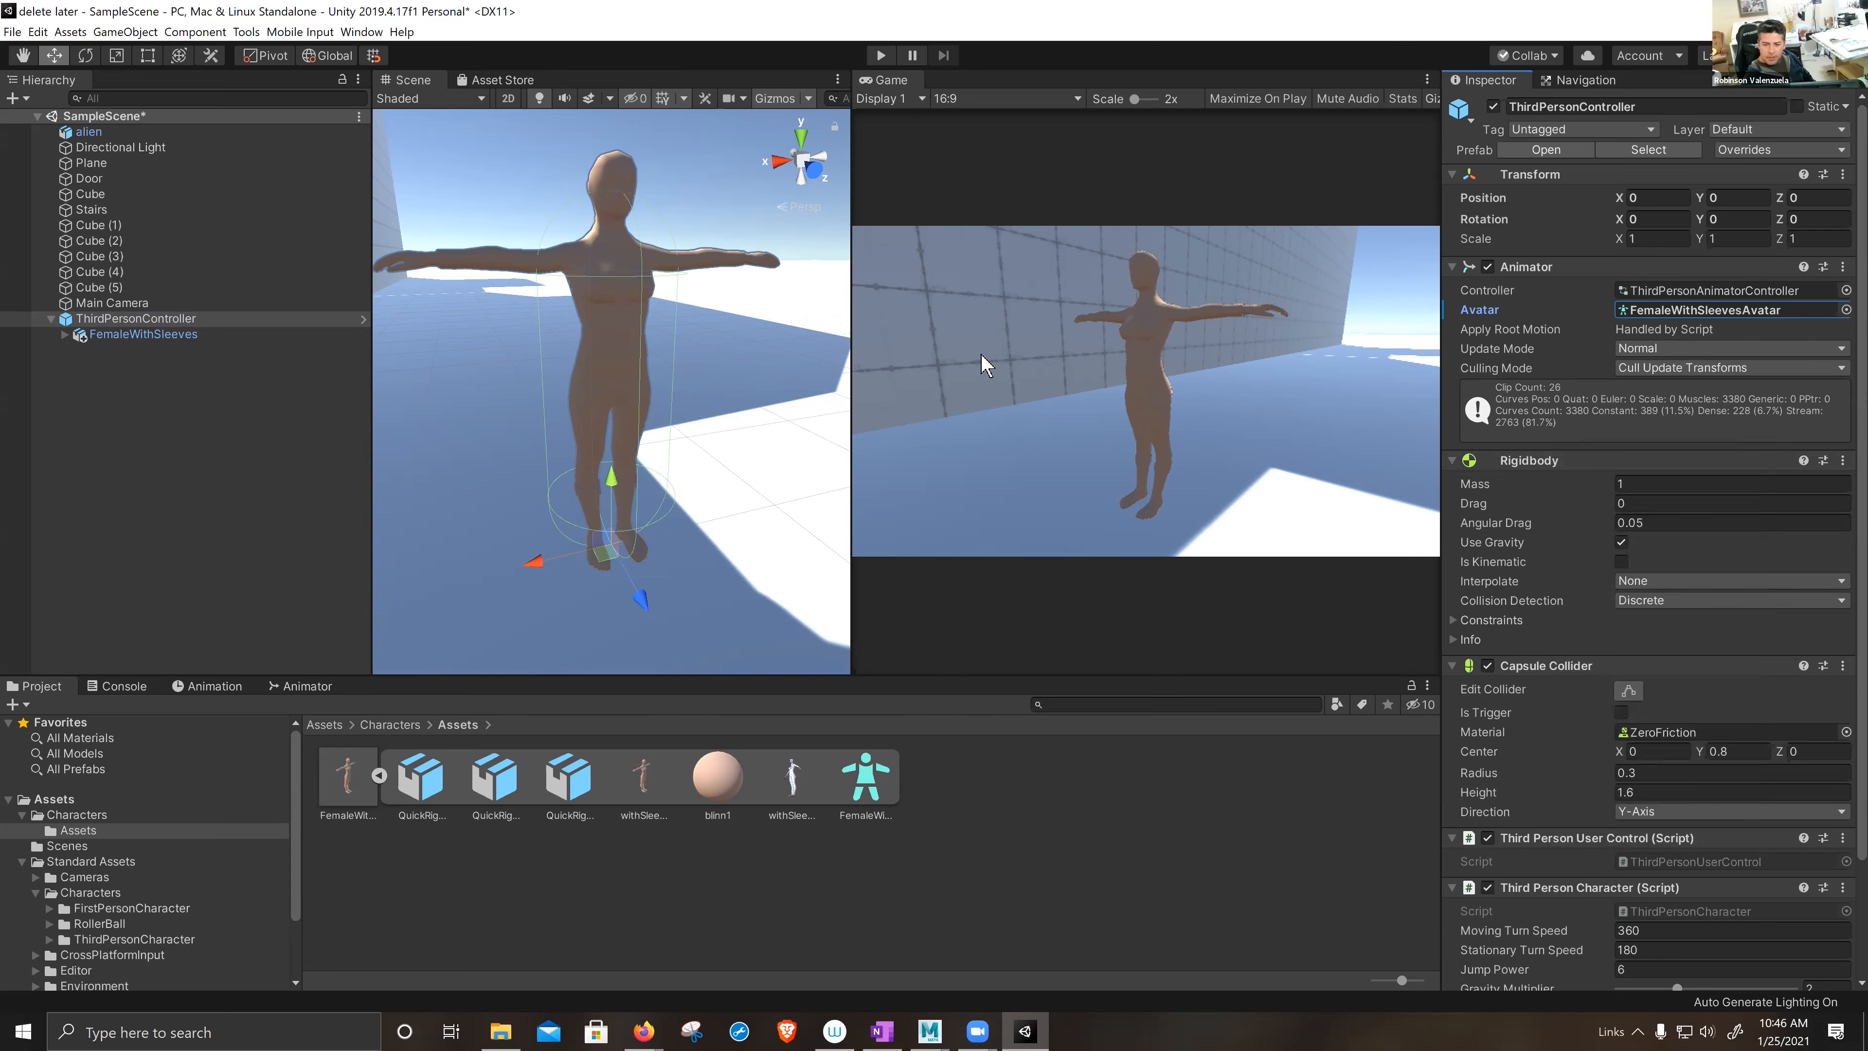
# - Test the character with FemaleWithSleevesAvatar in play mode by walking it in all directions, and end the play session
pyautogui.click(882, 57)
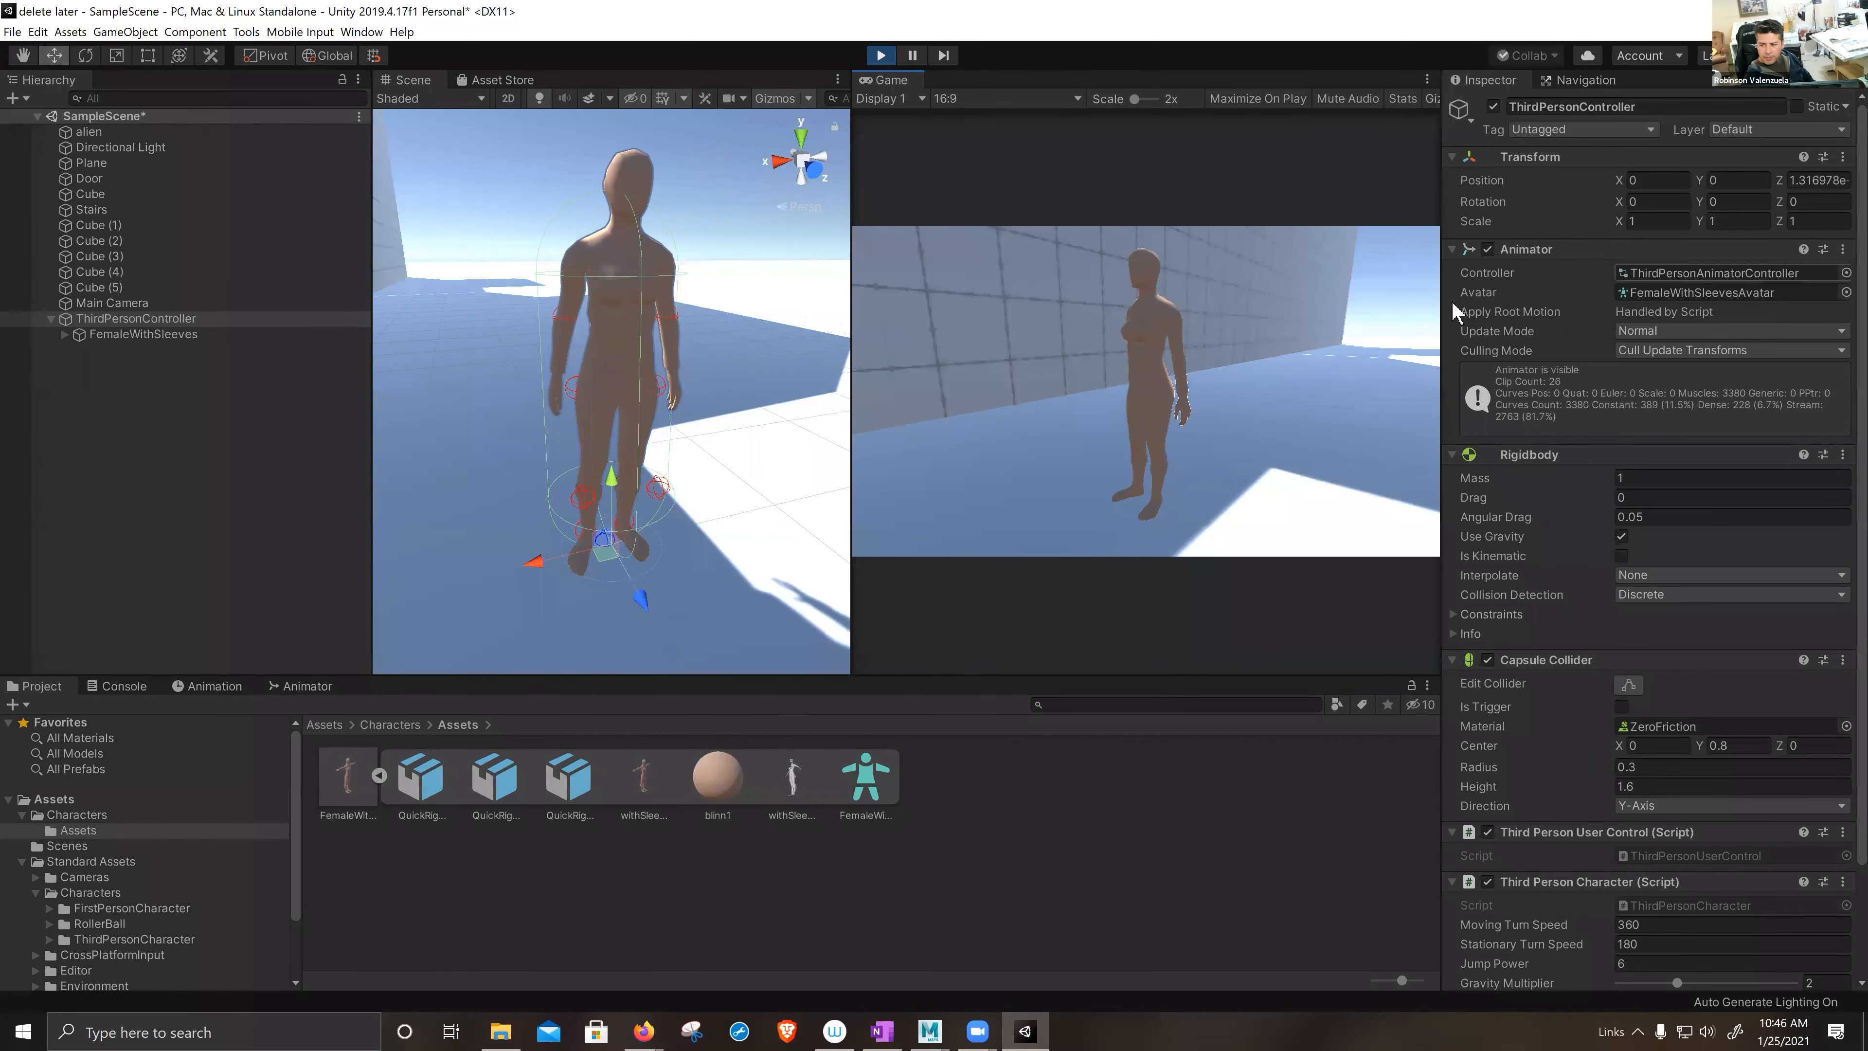
pyautogui.press('w')
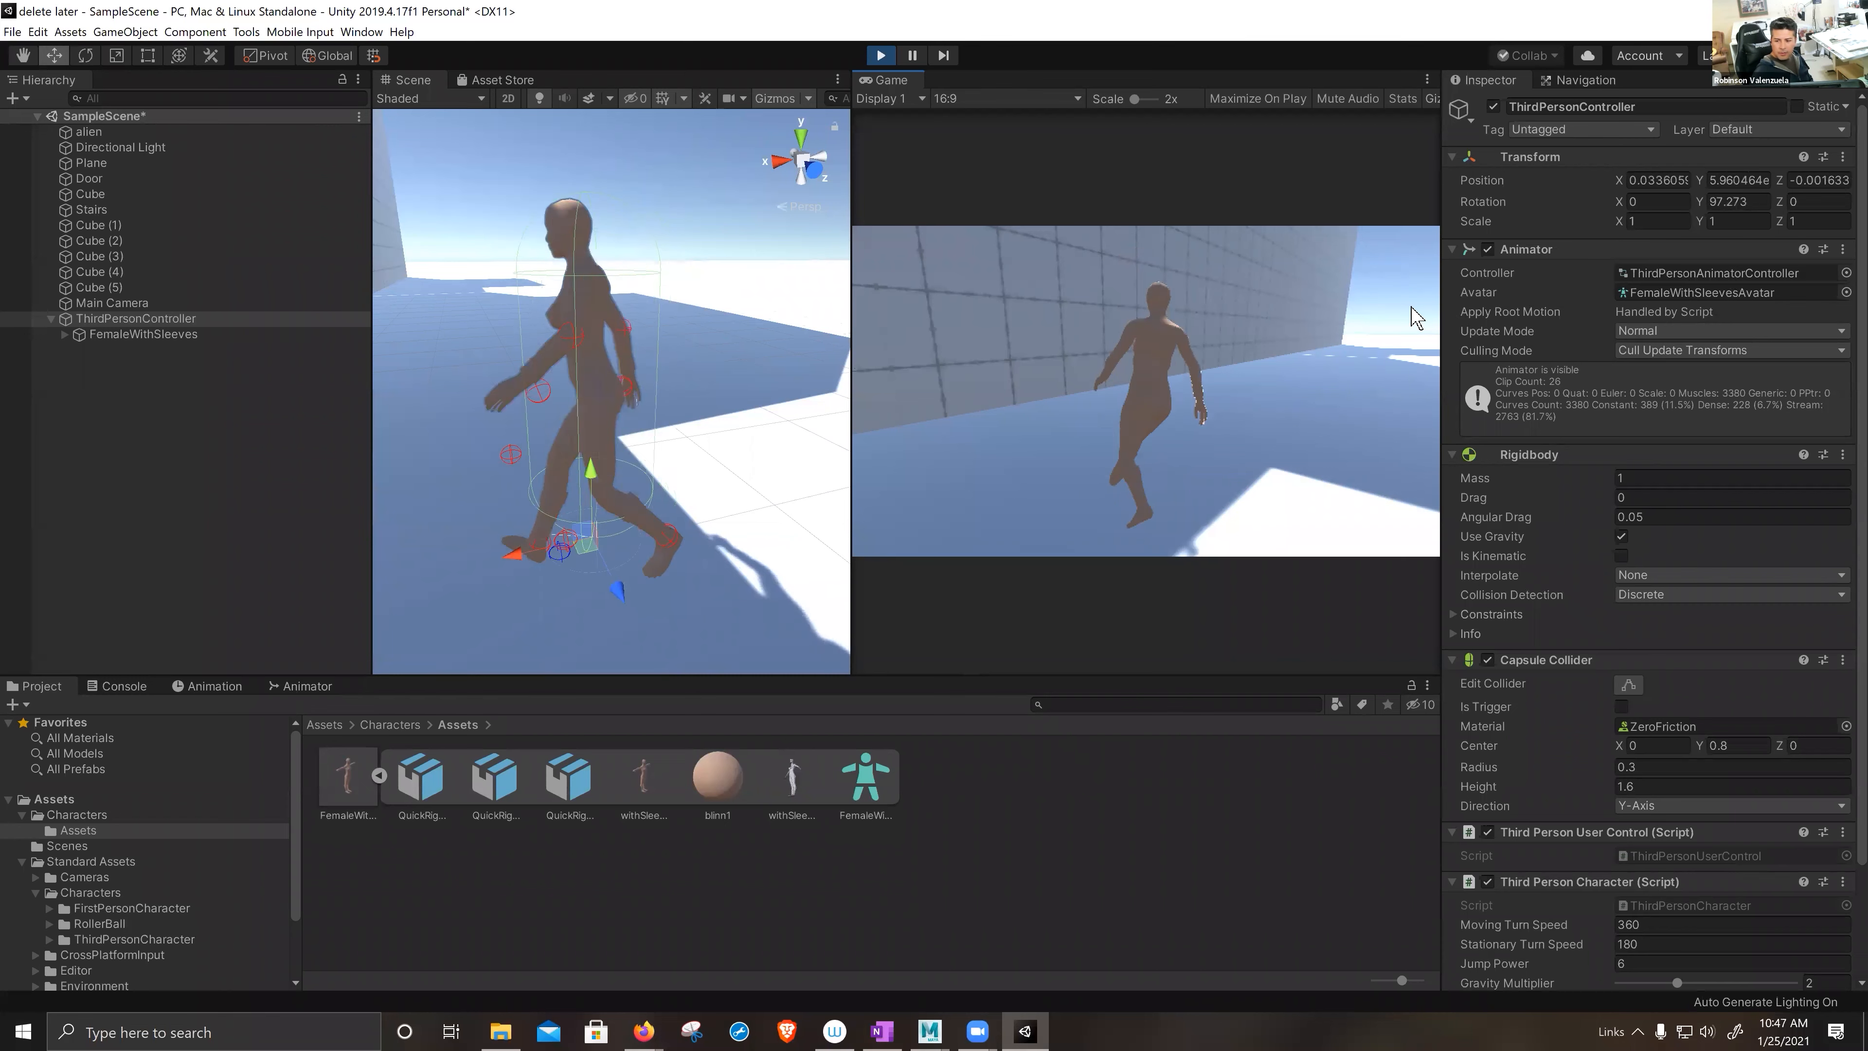
pyautogui.press('d')
pyautogui.press('s')
pyautogui.press('a')
pyautogui.press('w')
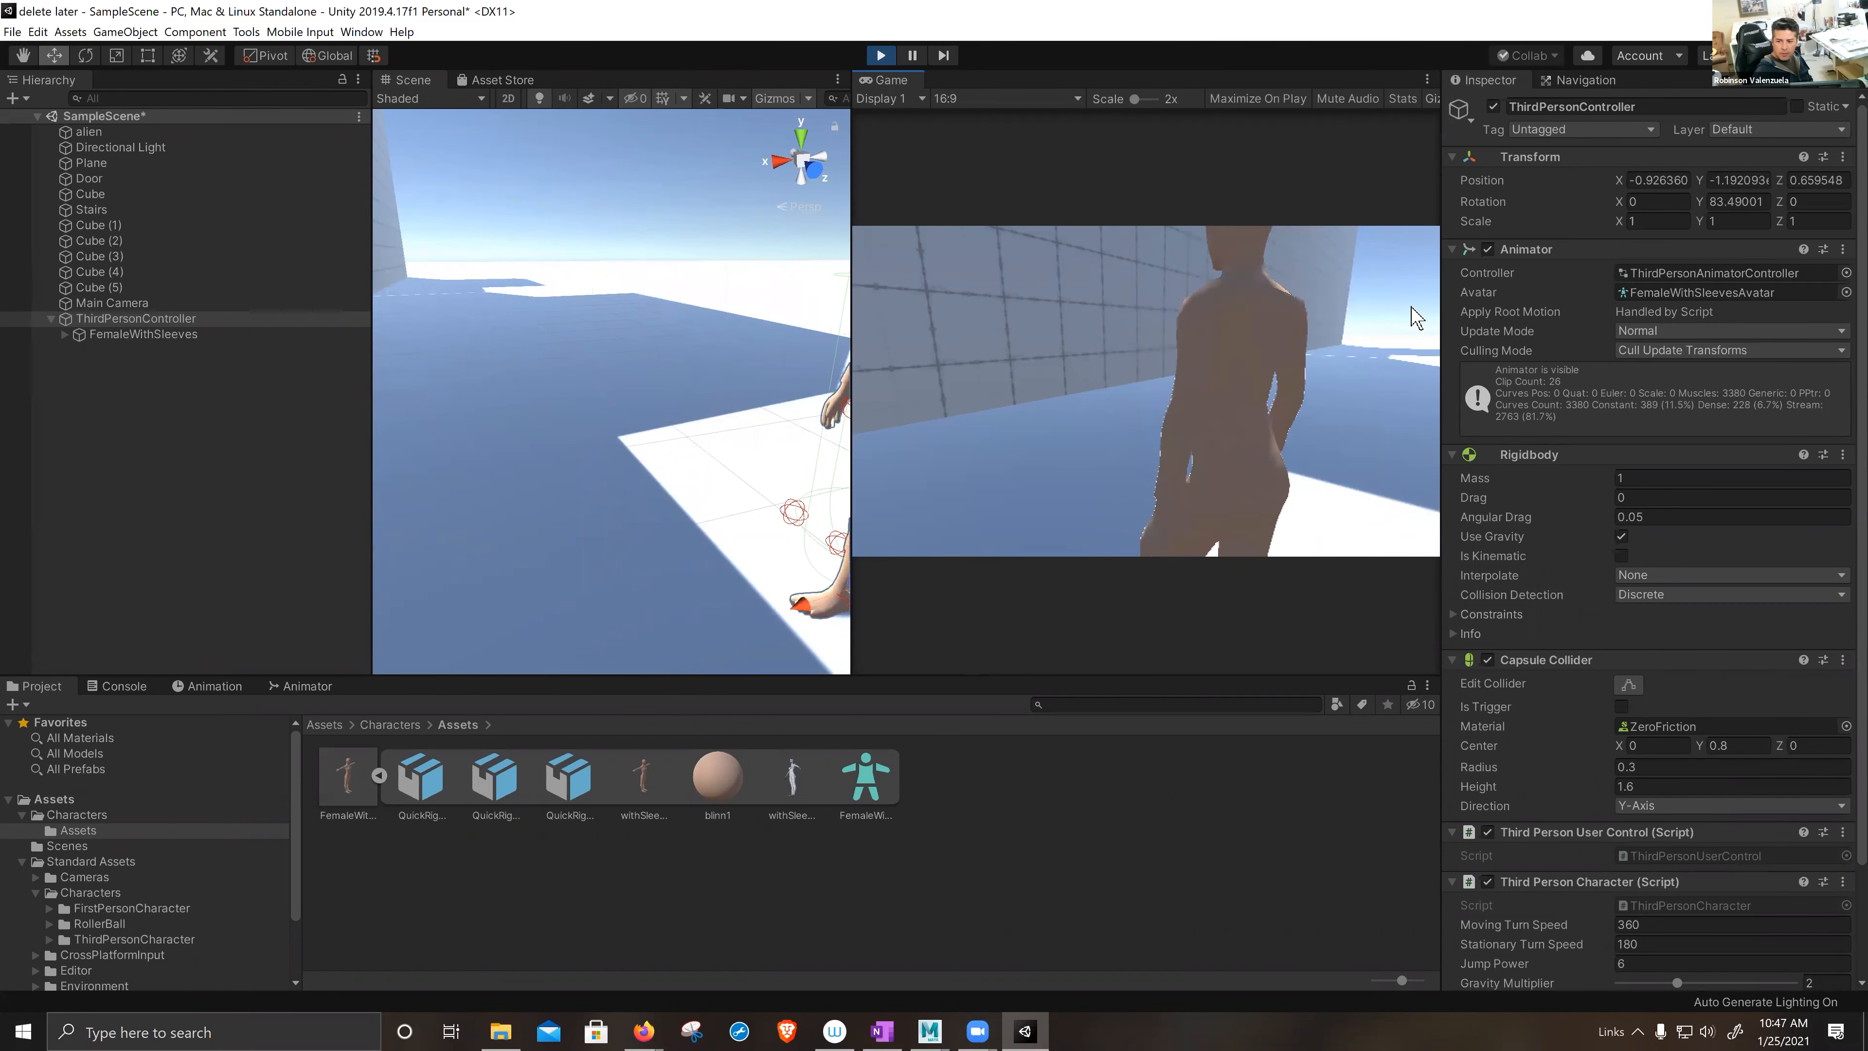
pyautogui.press('d')
pyautogui.press('s')
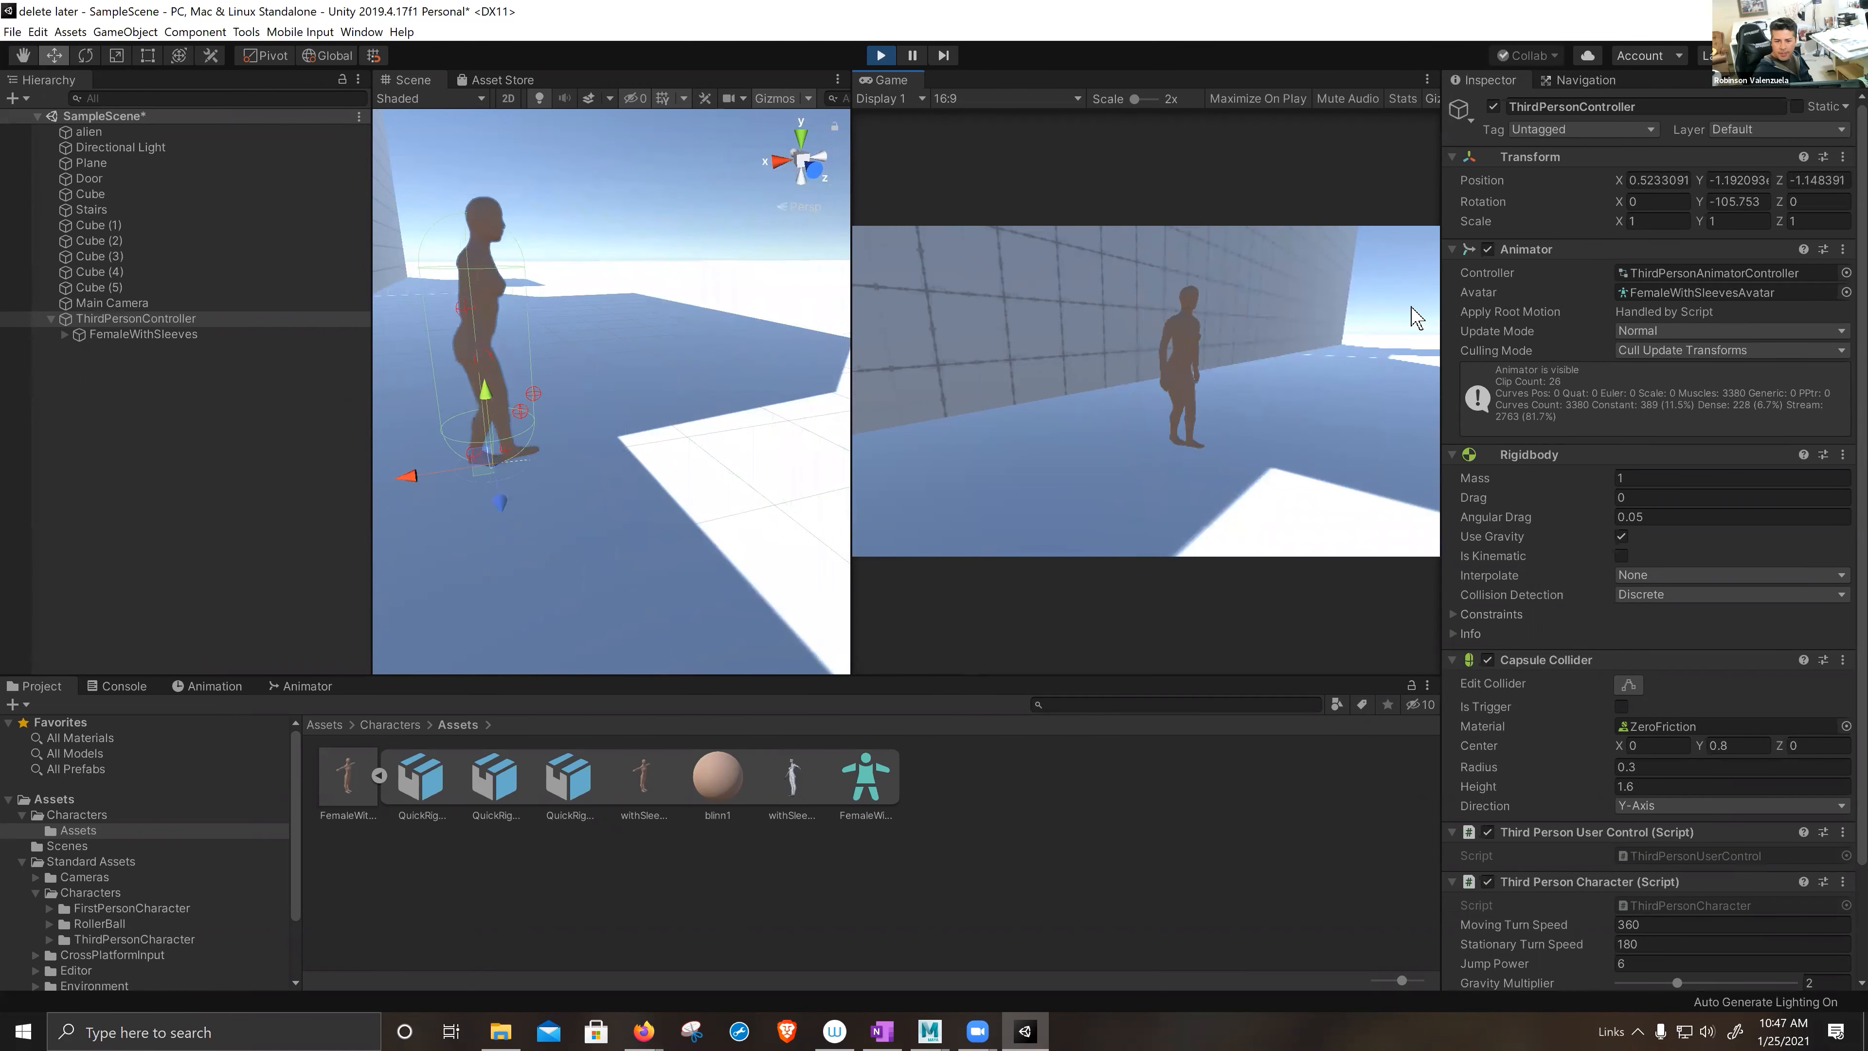
pyautogui.press('w')
pyautogui.press('a')
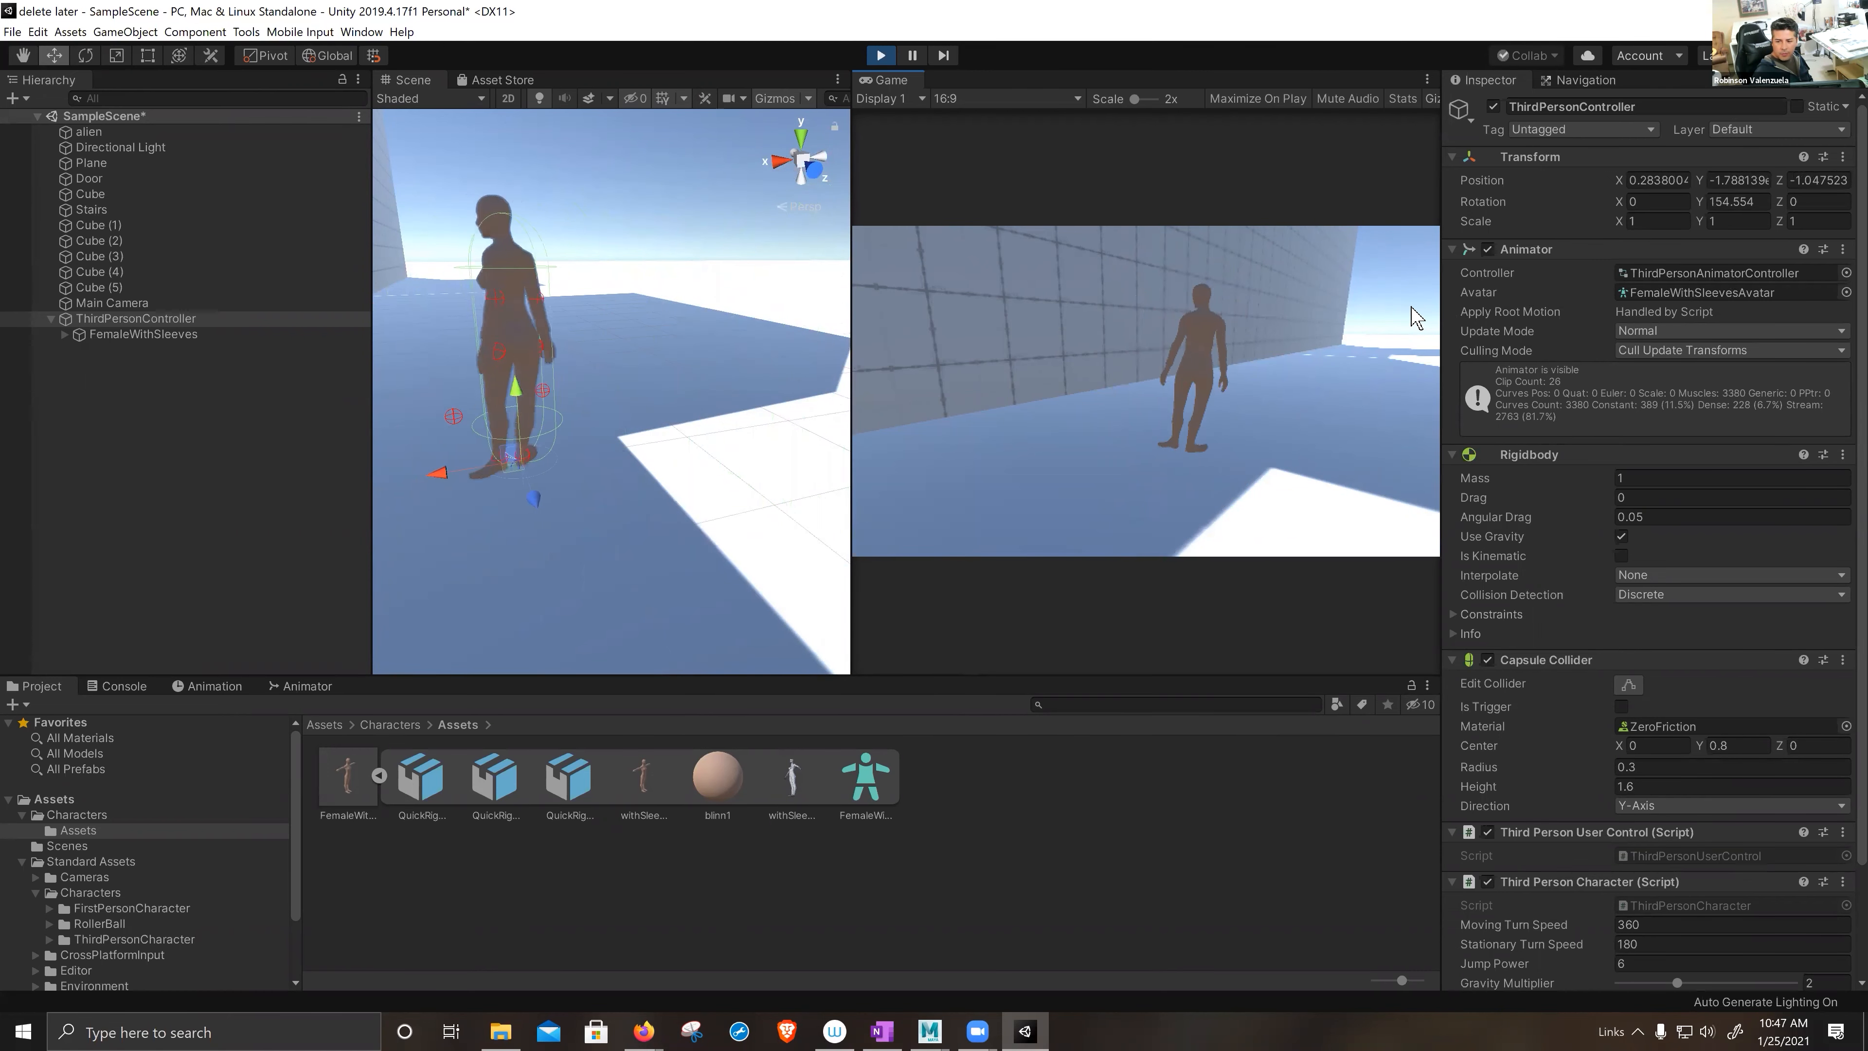
pyautogui.press('s')
pyautogui.hotkey('ctrl', 'p')
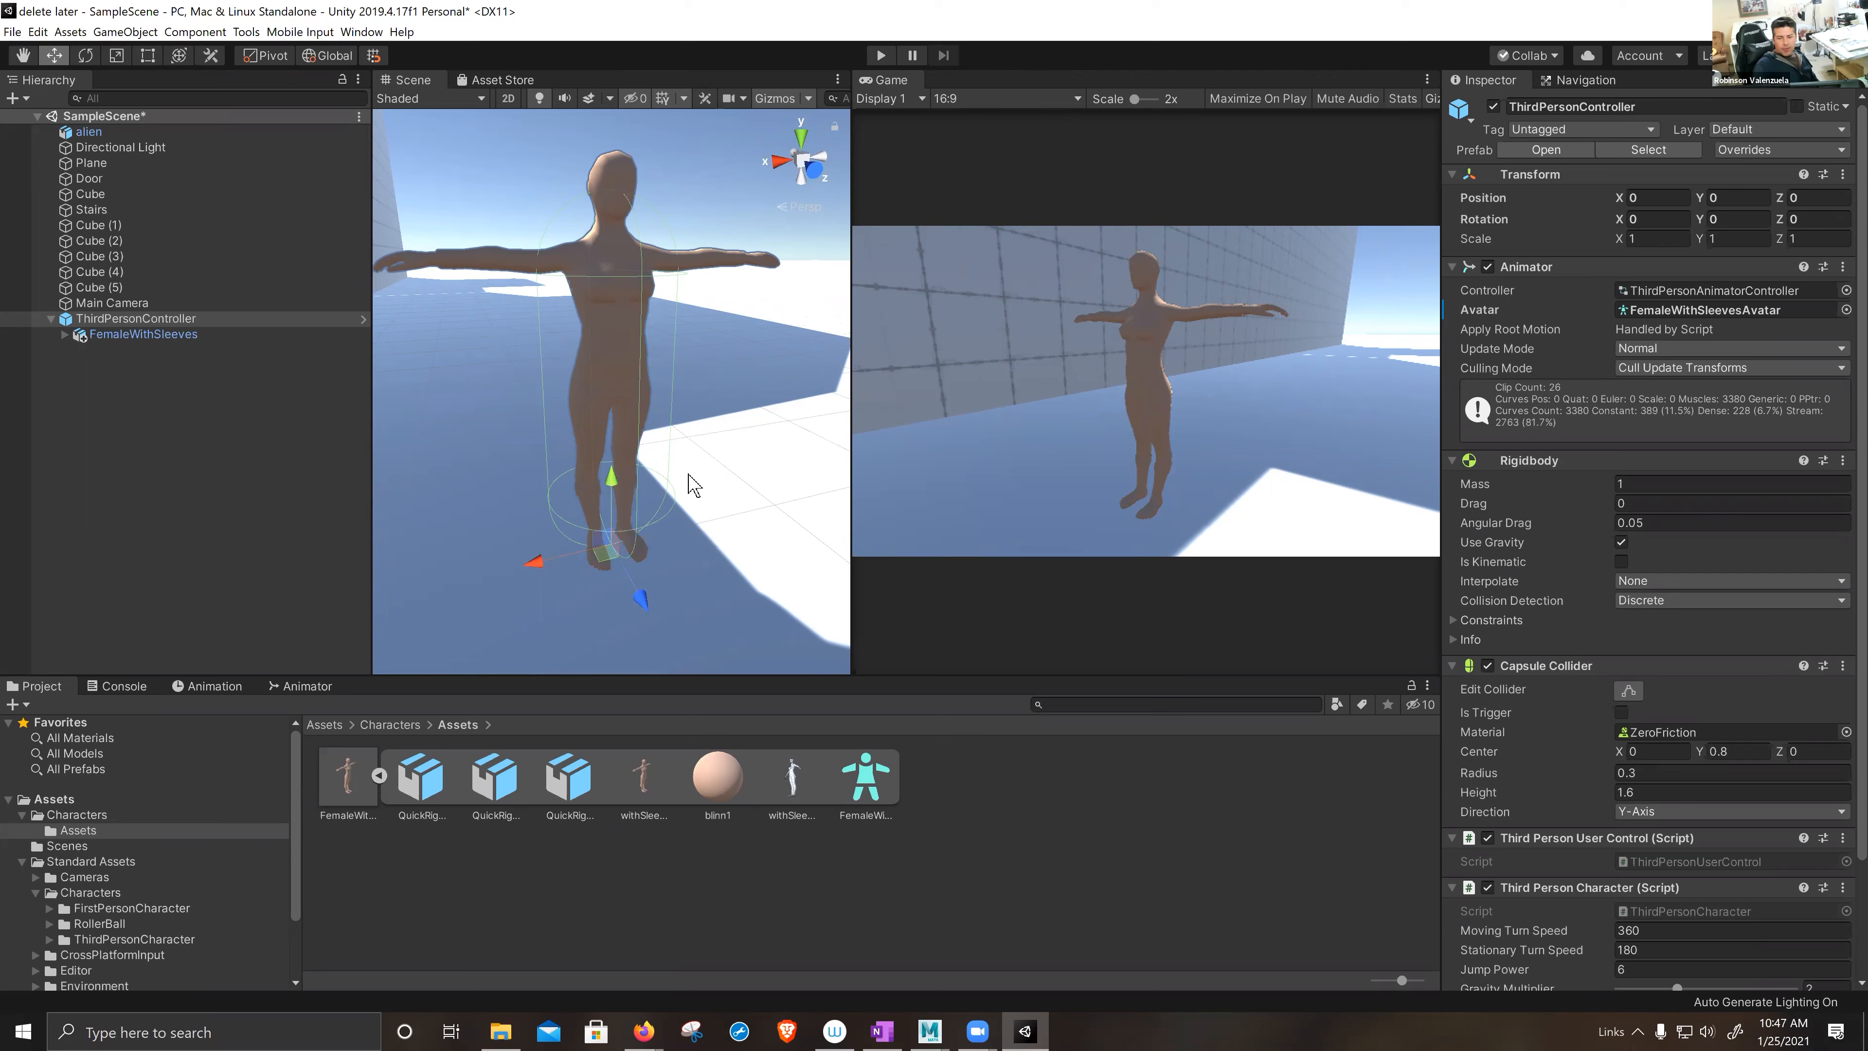
# - Make the Main Camera a child object of ThirdPersonController
pyautogui.scroll(-3, 691, 478)
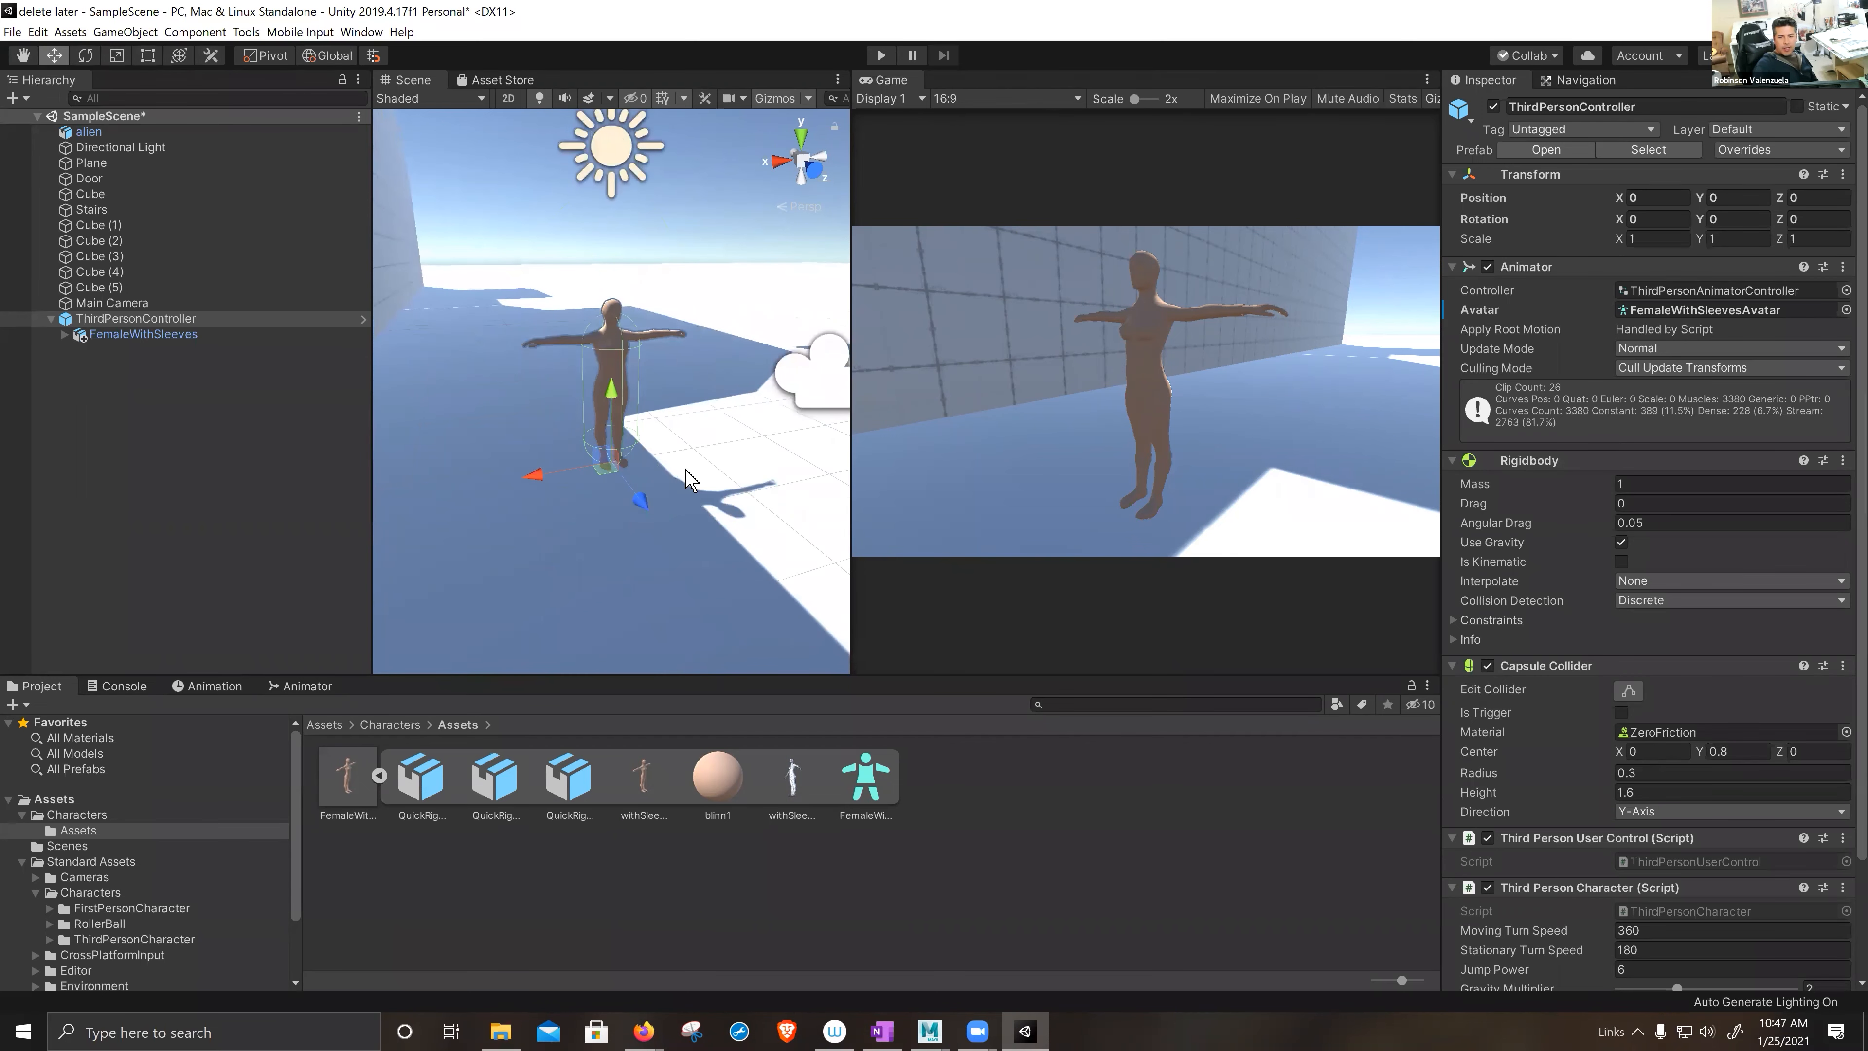
pyautogui.keyDown('alt'); pyautogui.moveTo(681, 461); pyautogui.dragTo(603, 471); pyautogui.keyUp('alt')
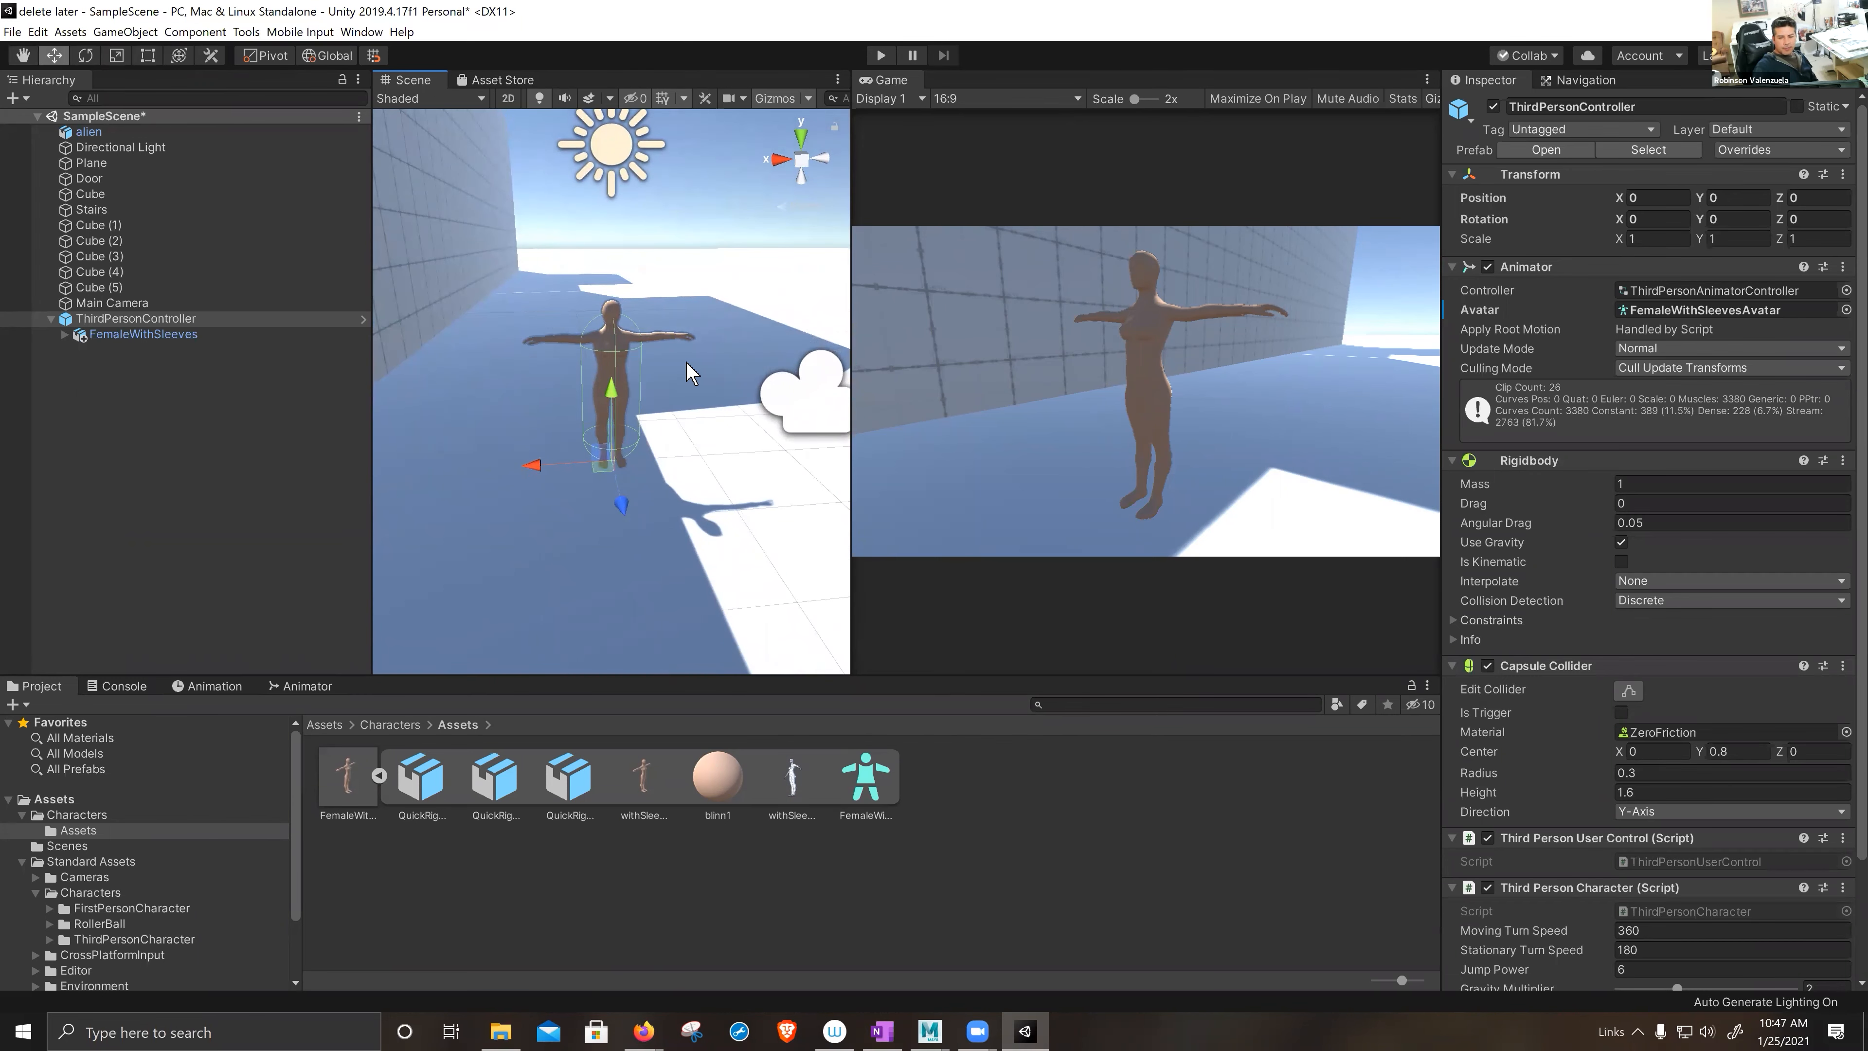
pyautogui.scroll(-5, 688, 372)
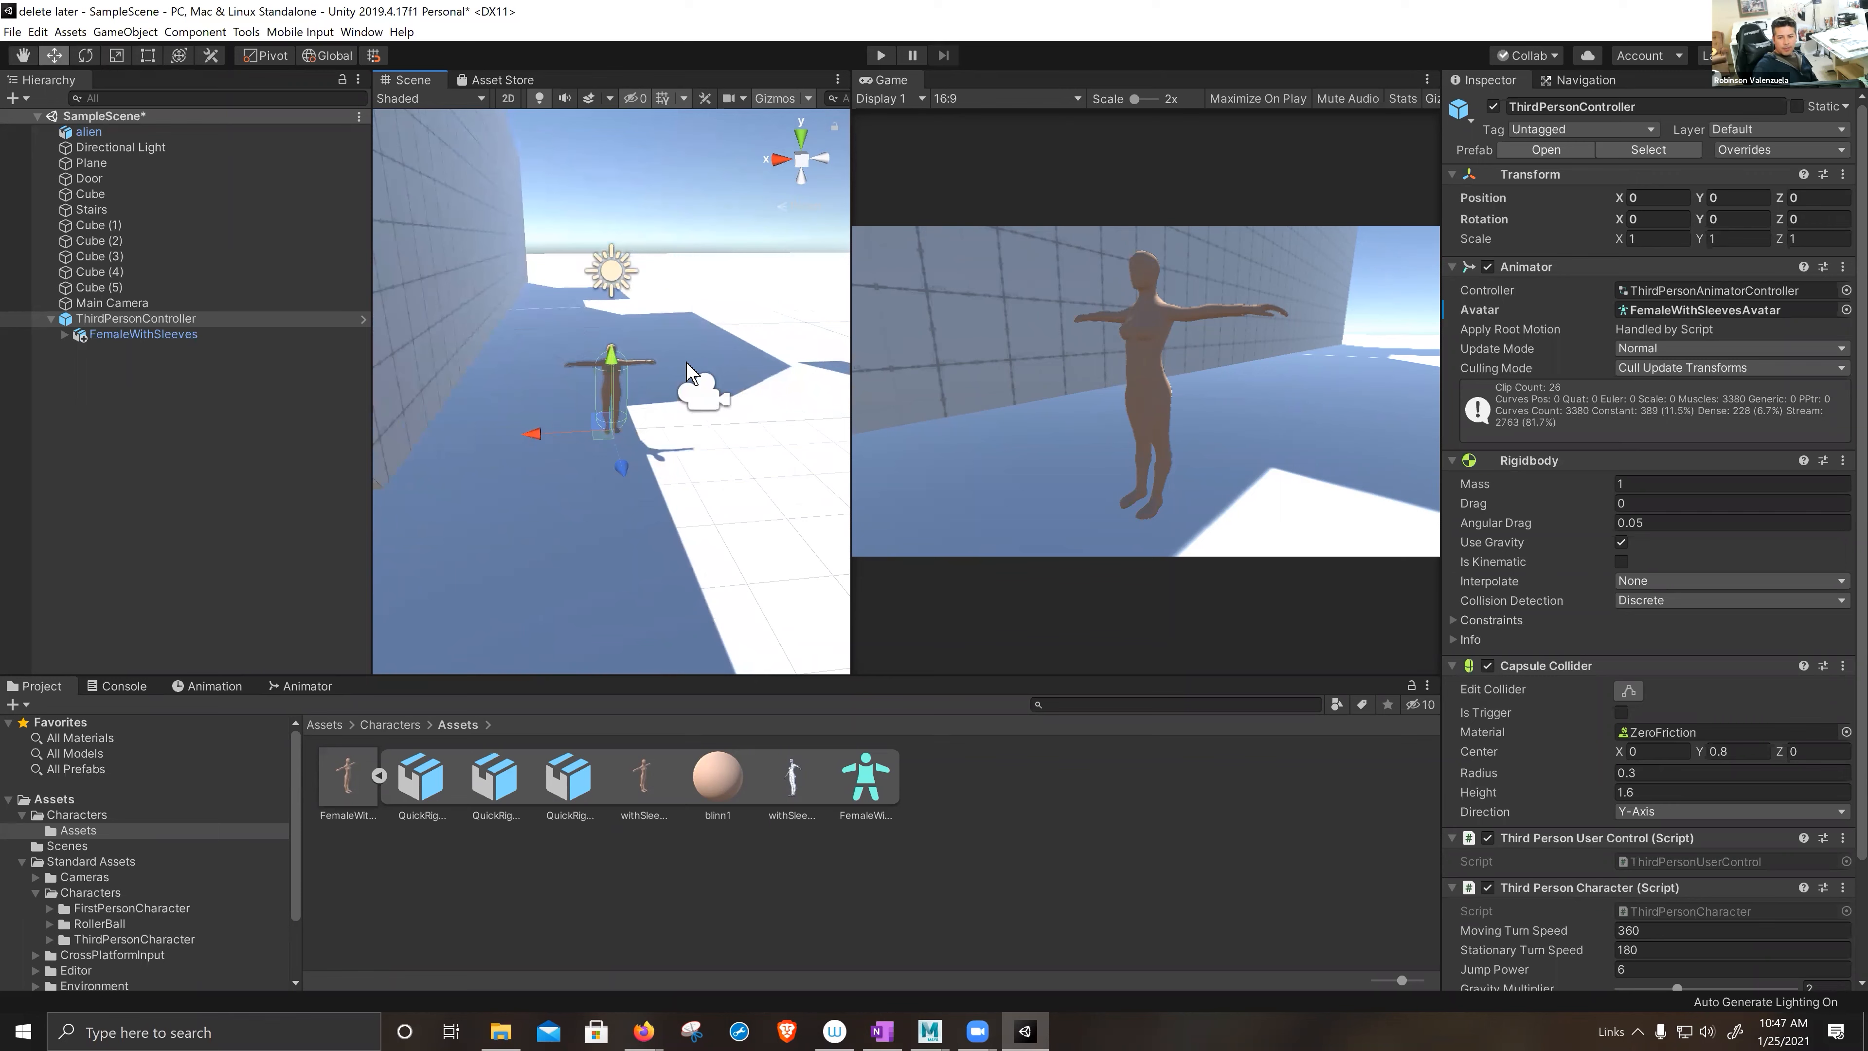
pyautogui.click(686, 395)
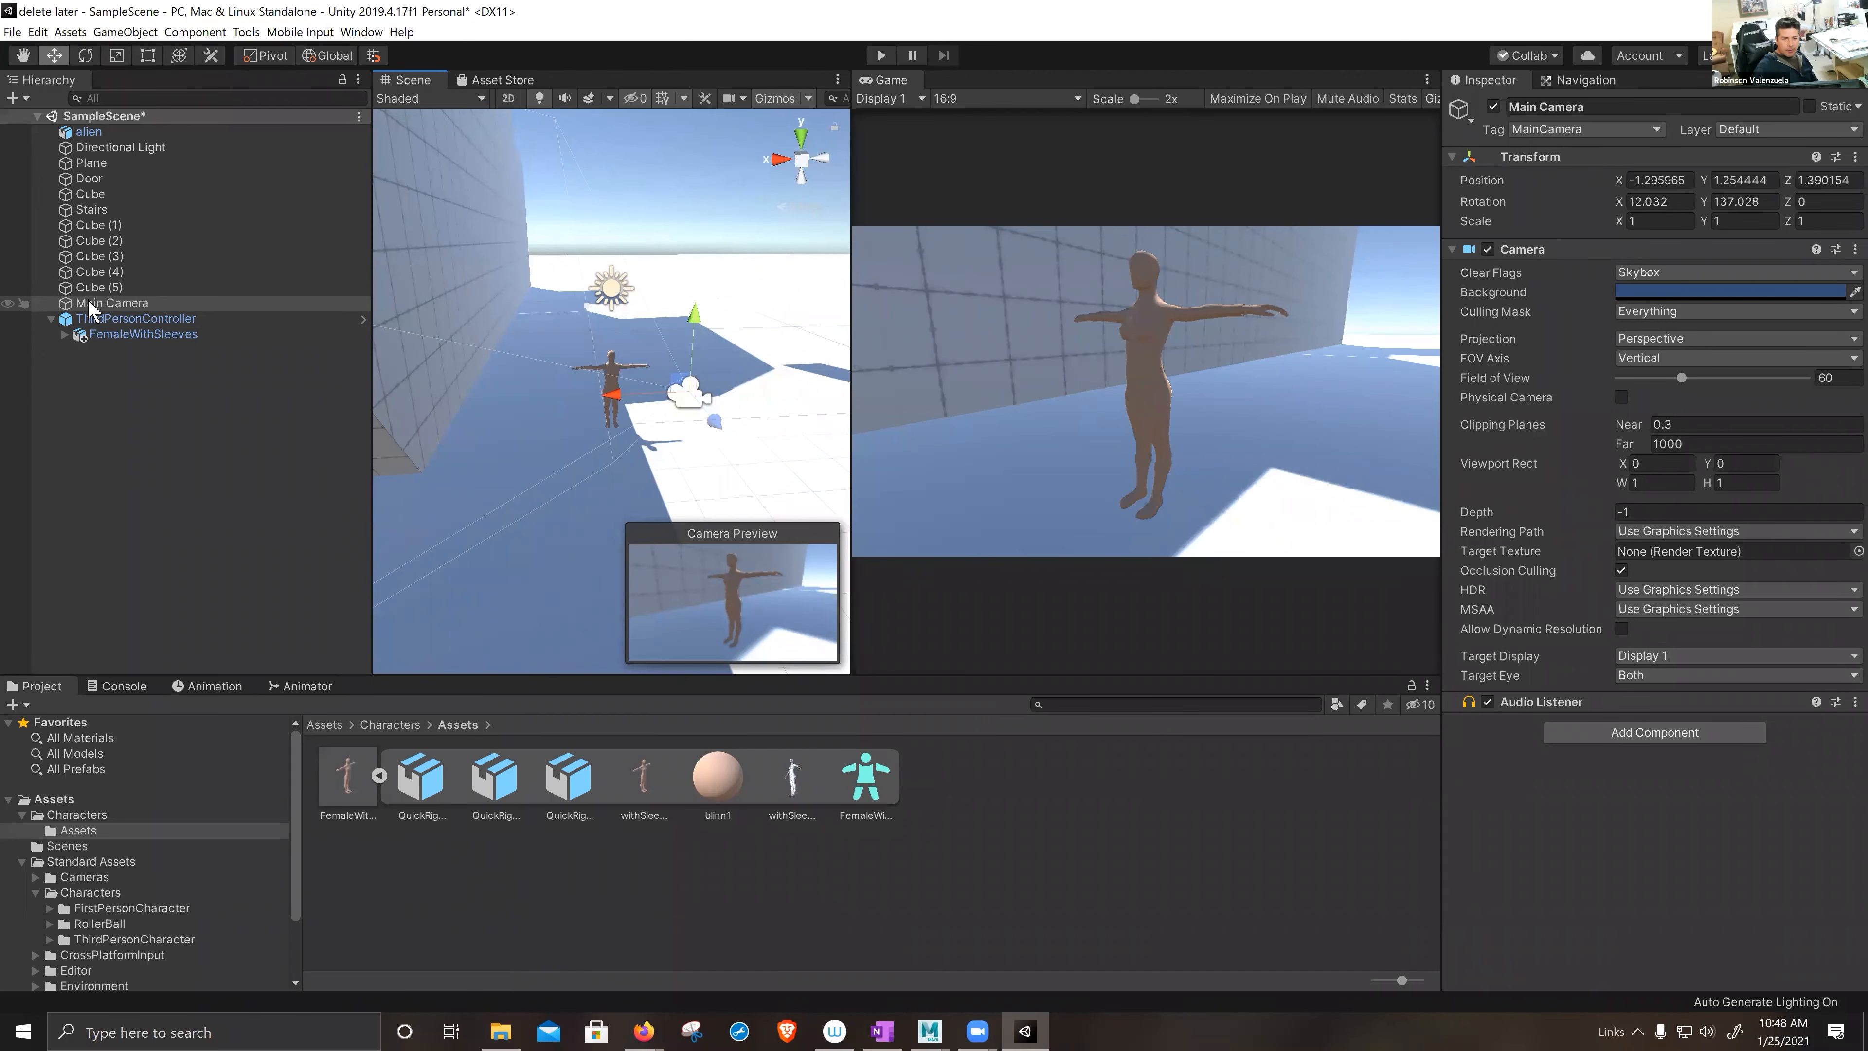
pyautogui.click(110, 303)
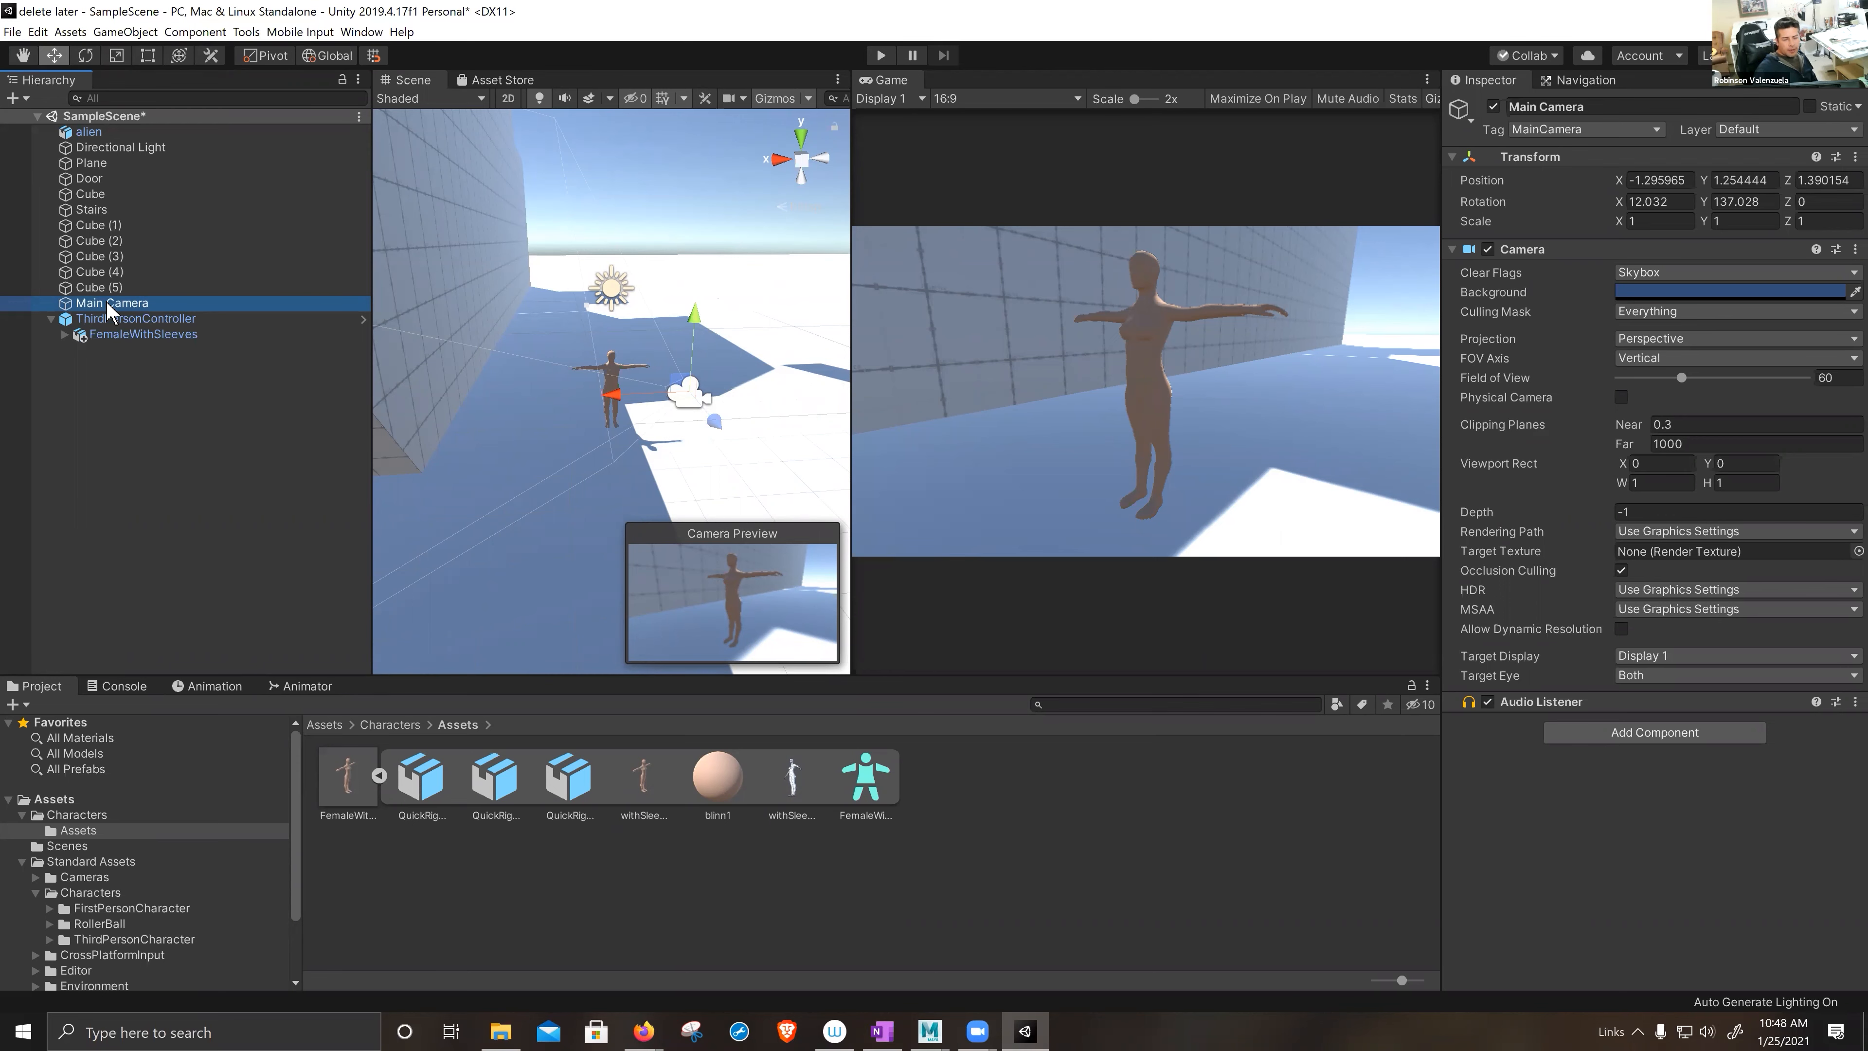
pyautogui.moveTo(108, 303); pyautogui.dragTo(115, 316)
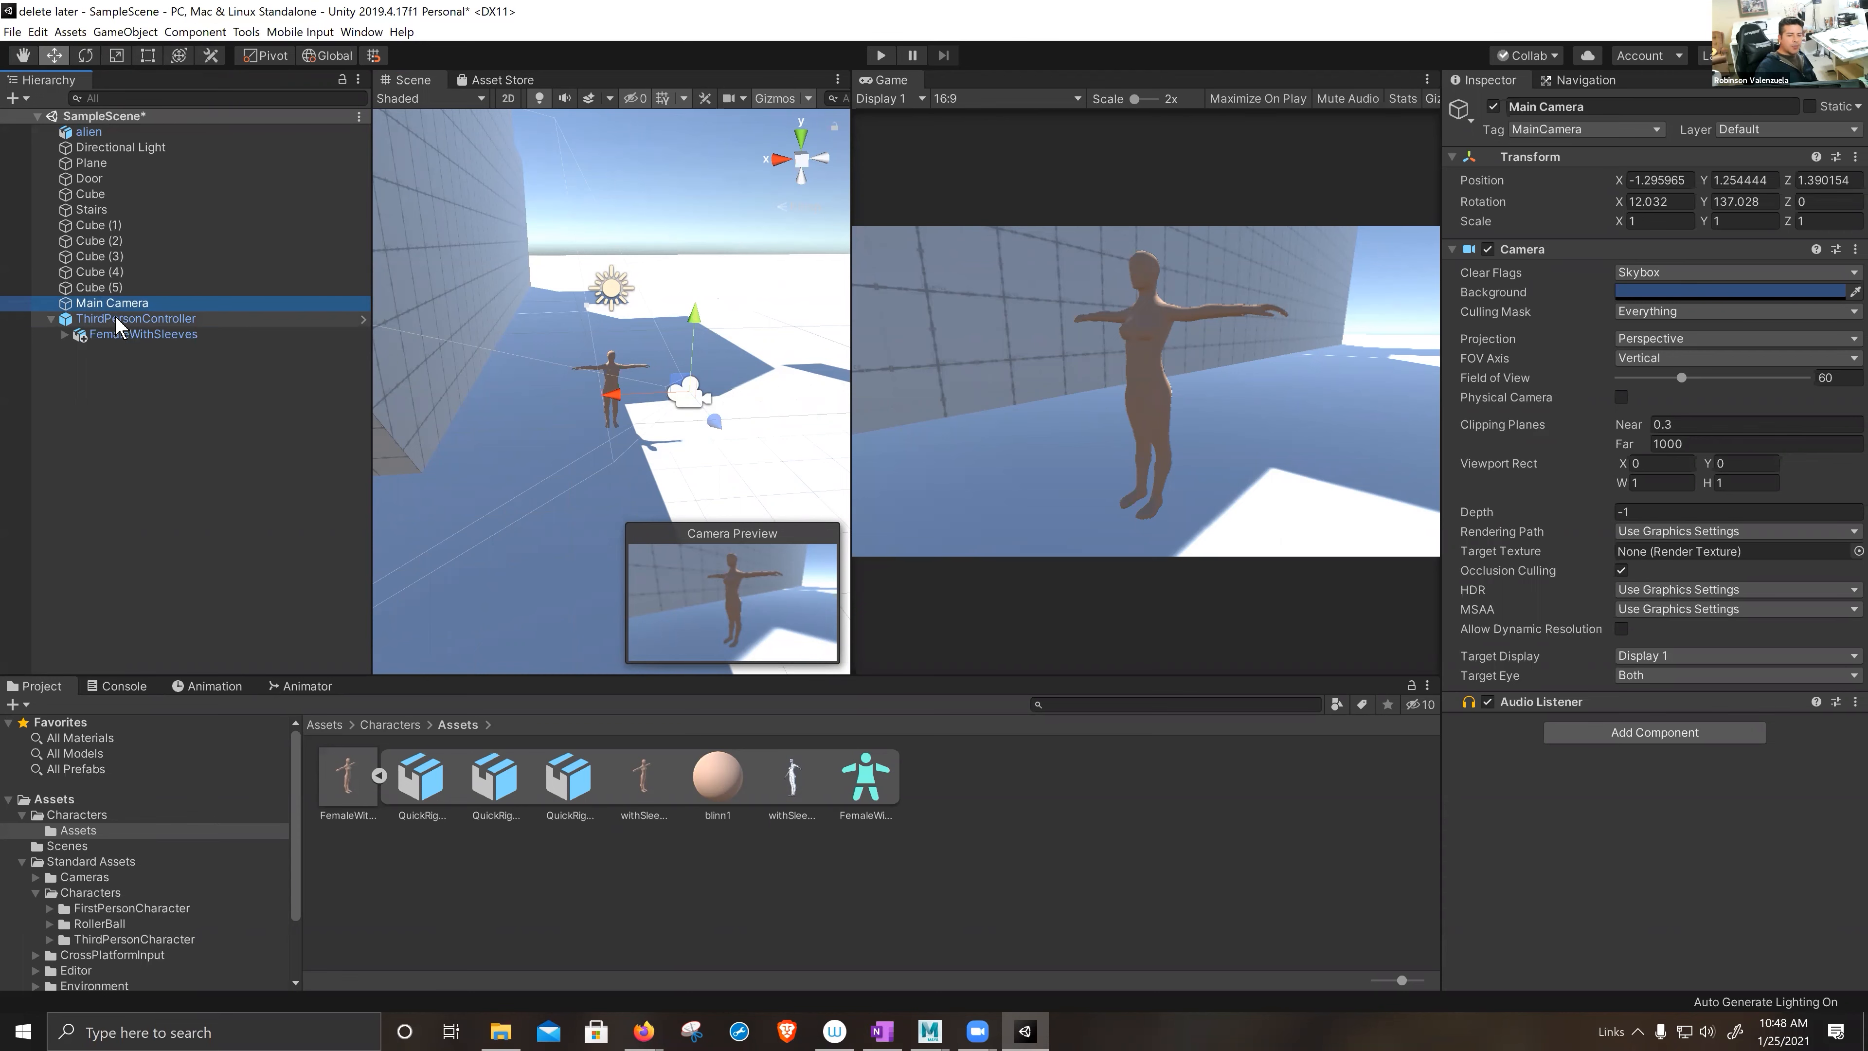
pyautogui.moveTo(117, 318); pyautogui.dragTo(116, 317)
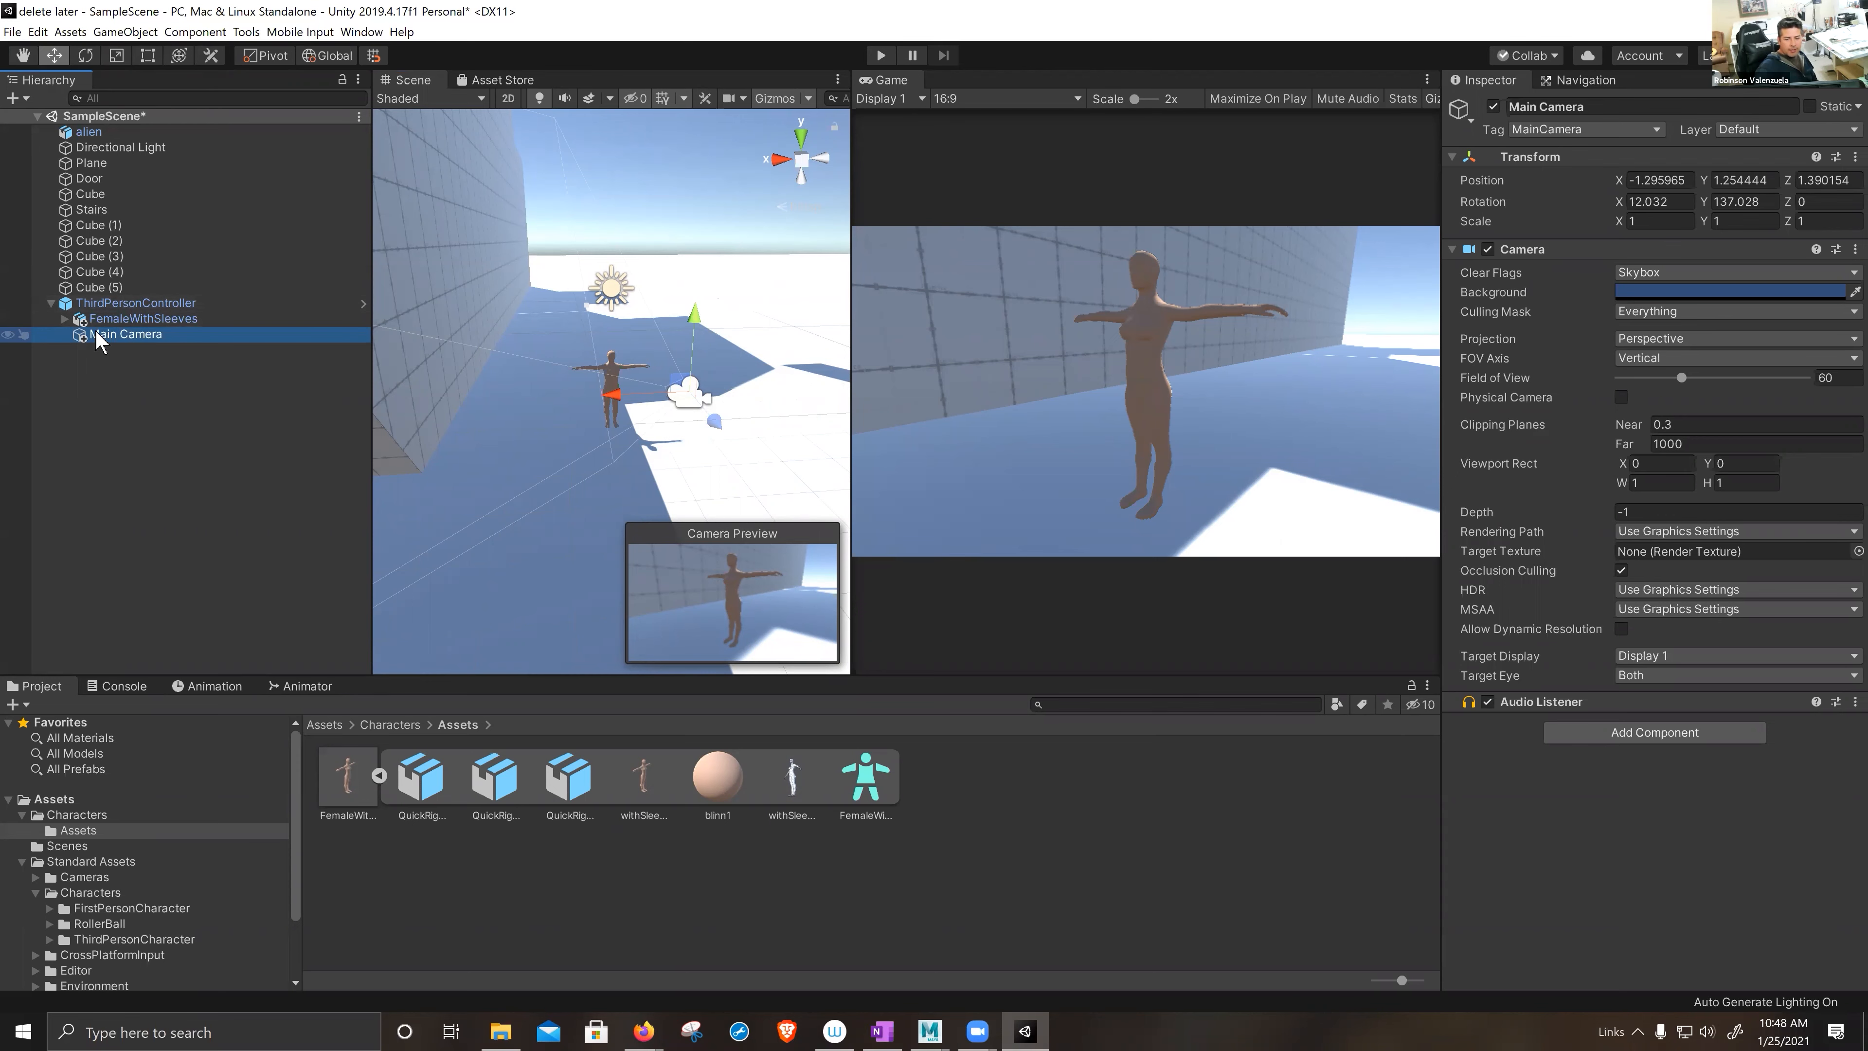
# - Test in play mode how the child Main Camera follows the character while walking and turning it, and end the play session
pyautogui.click(879, 56)
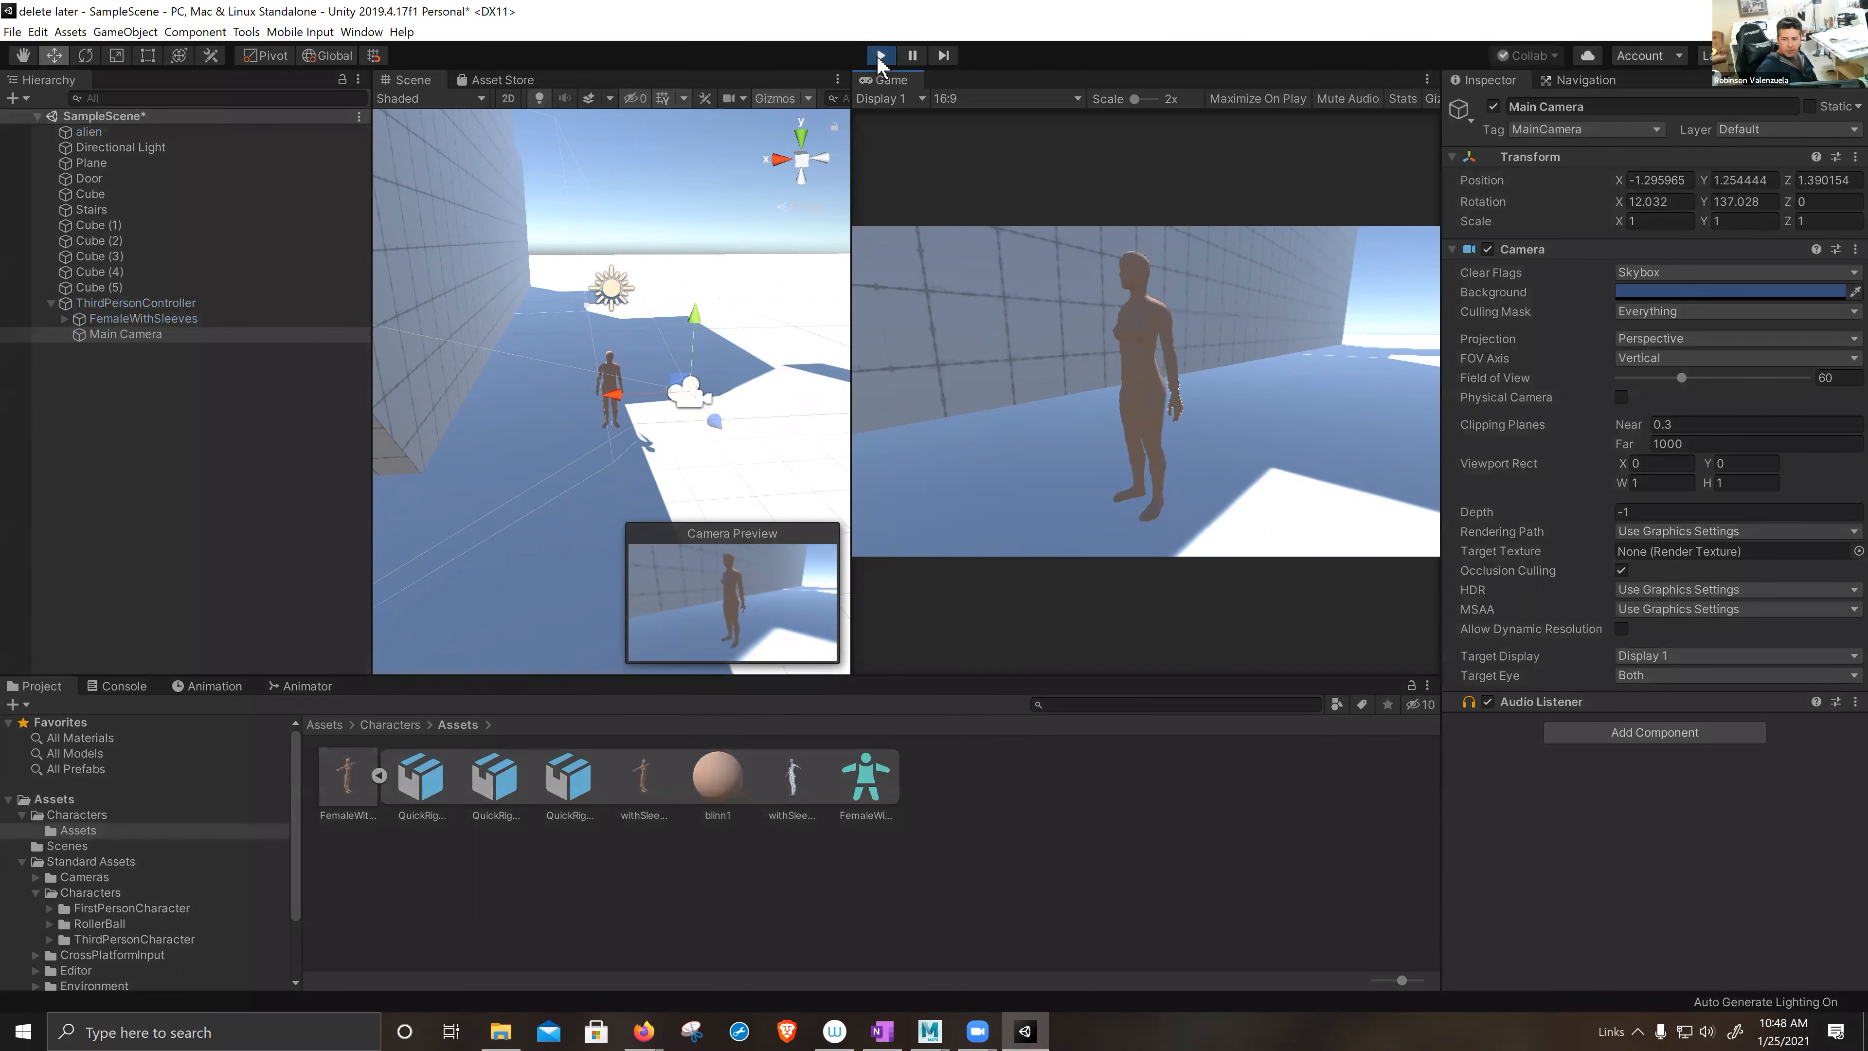
pyautogui.press('w')
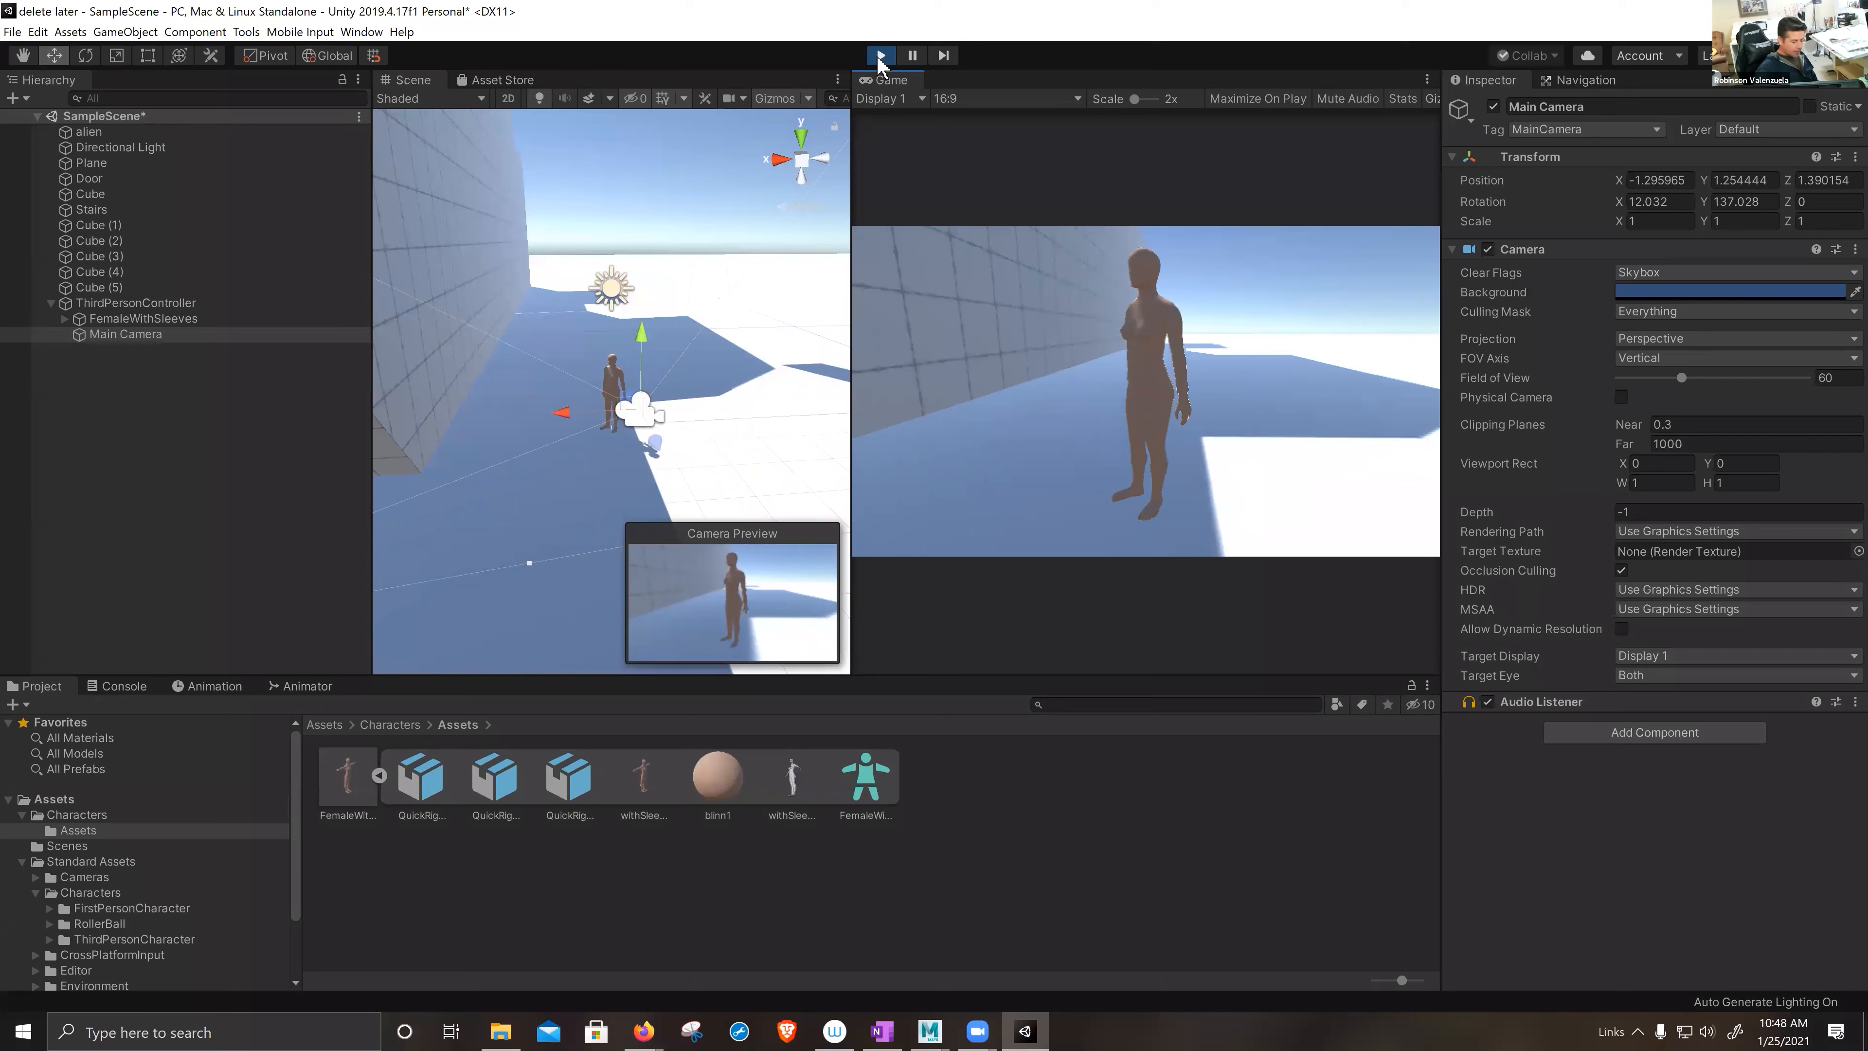
pyautogui.press('w')
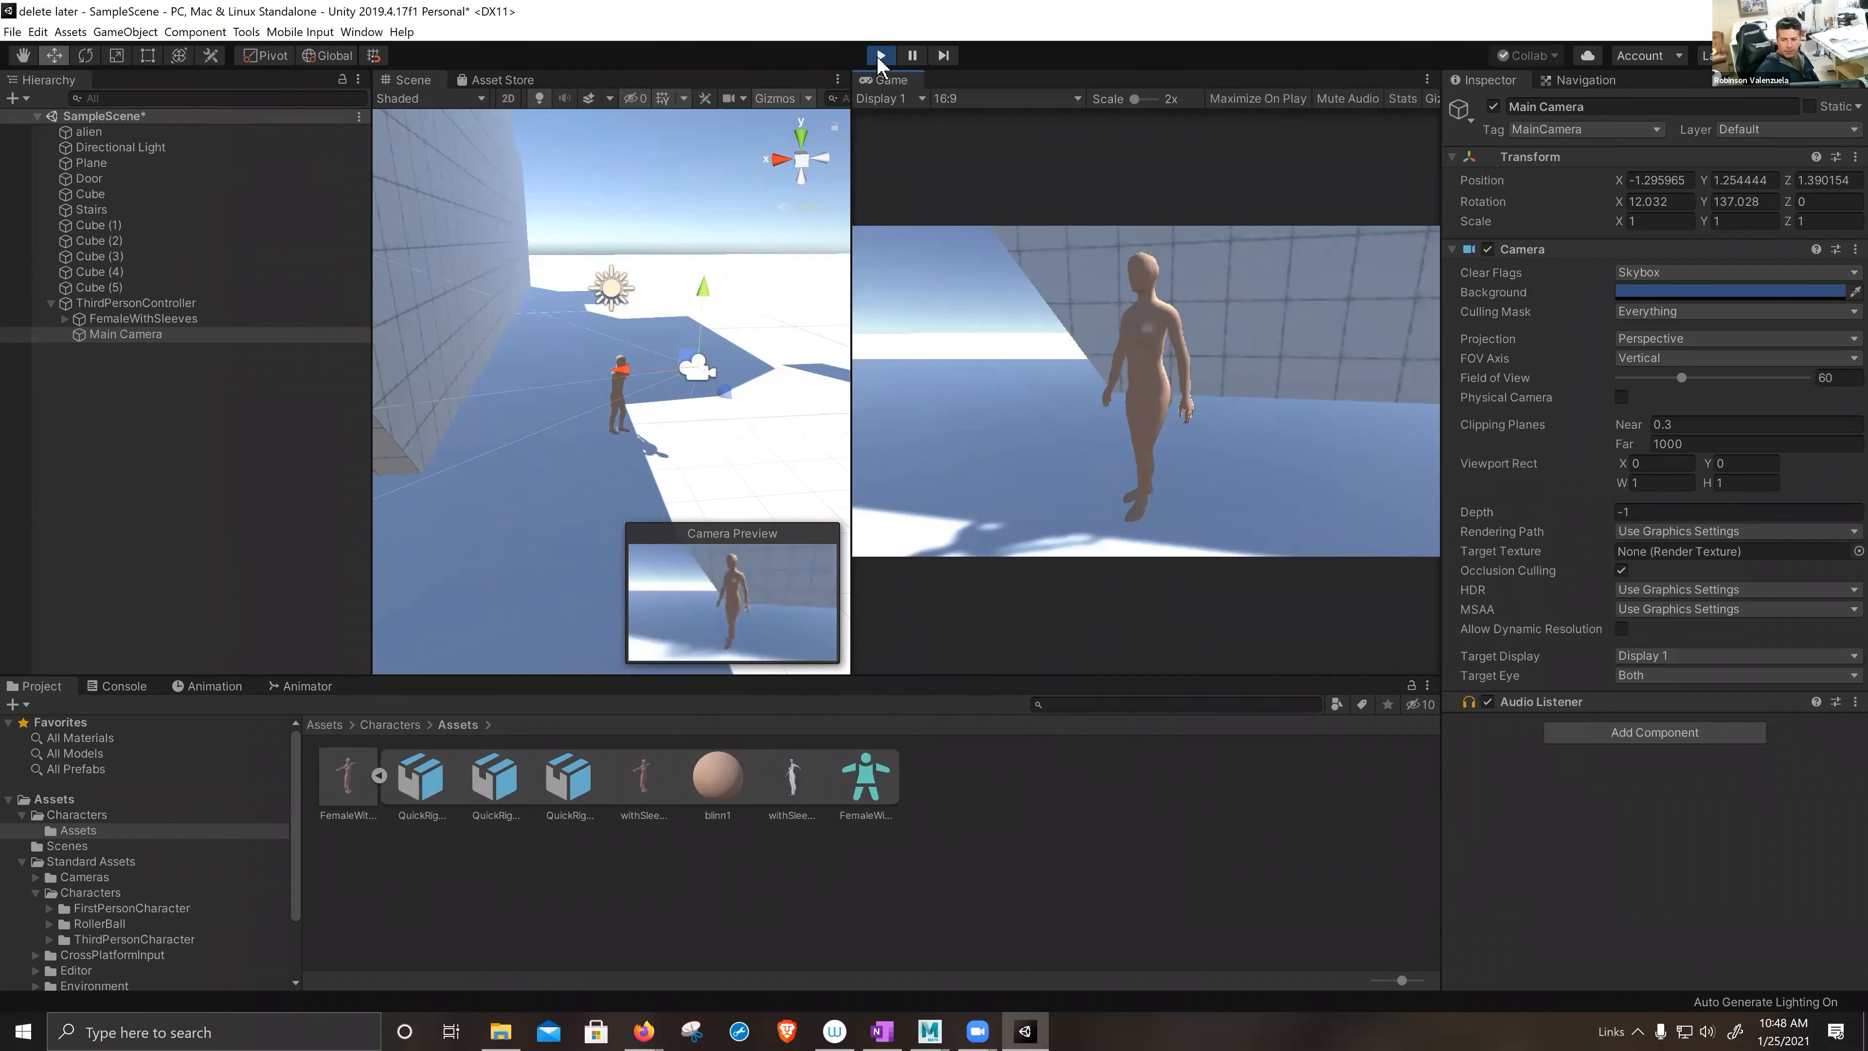
pyautogui.press('w')
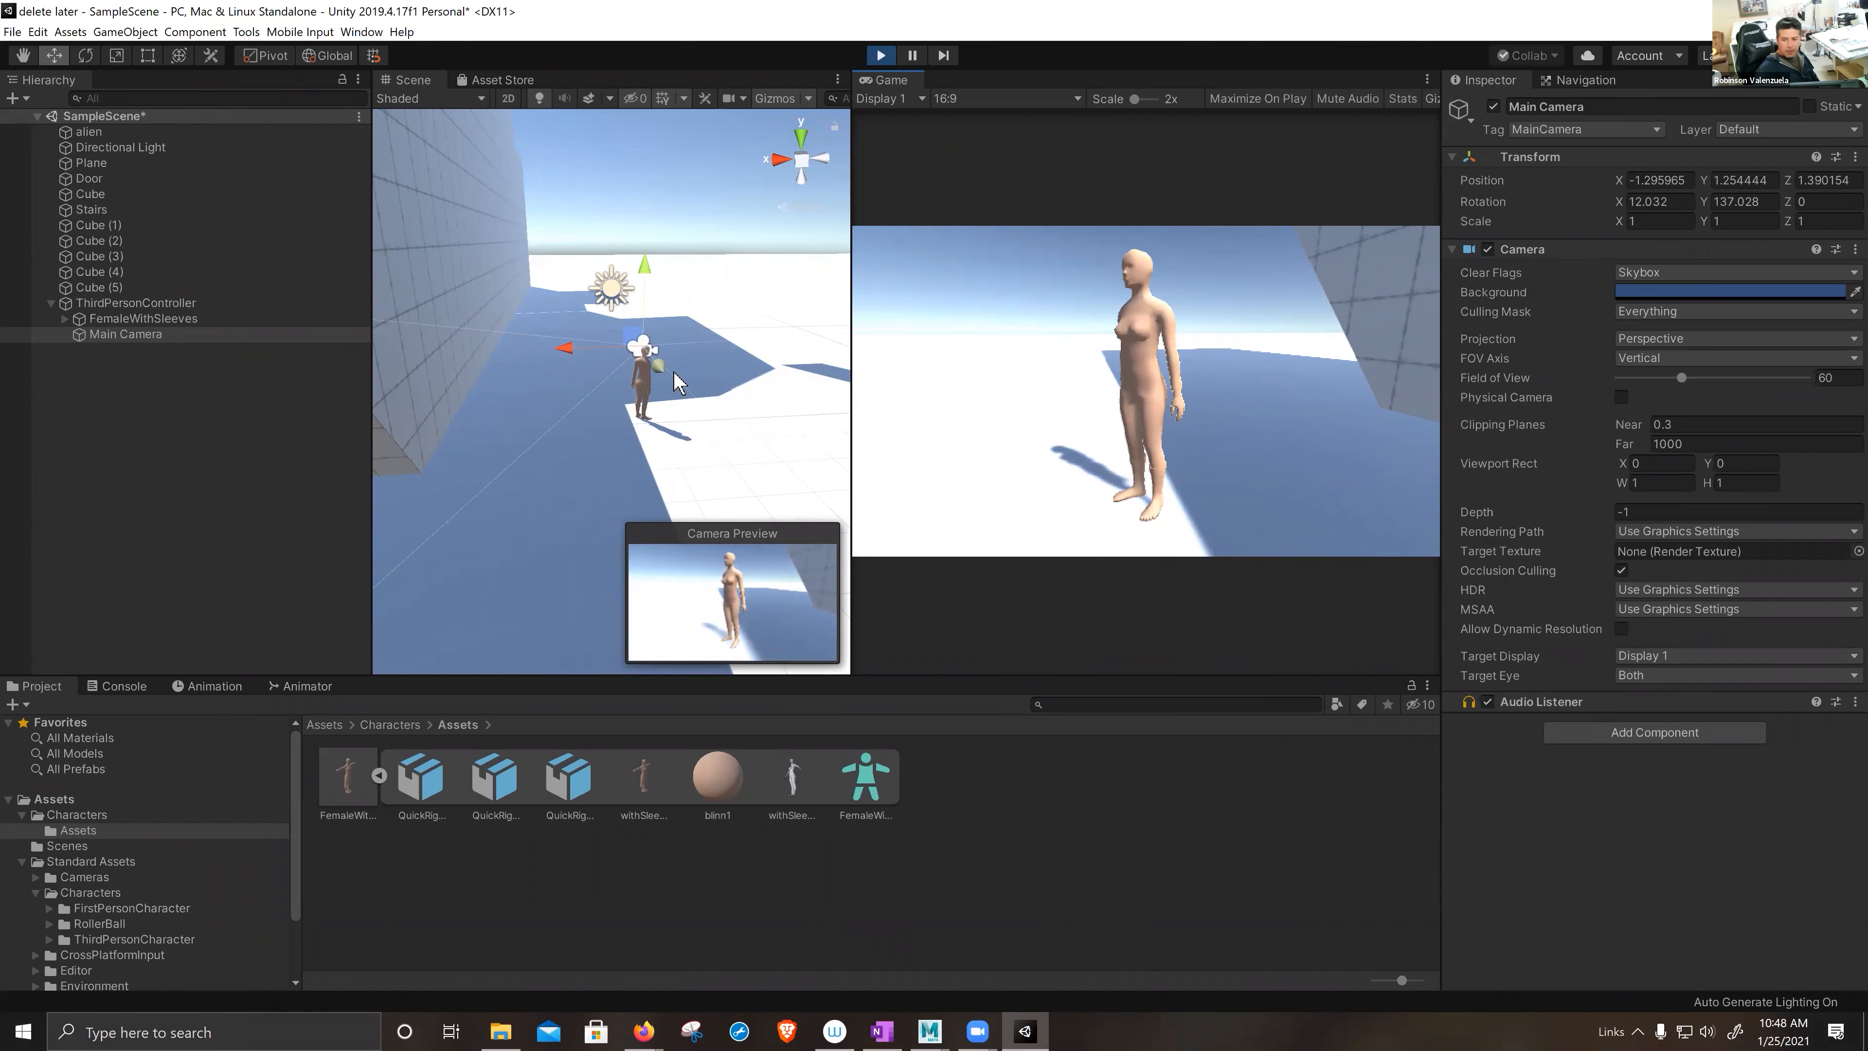
pyautogui.press('d')
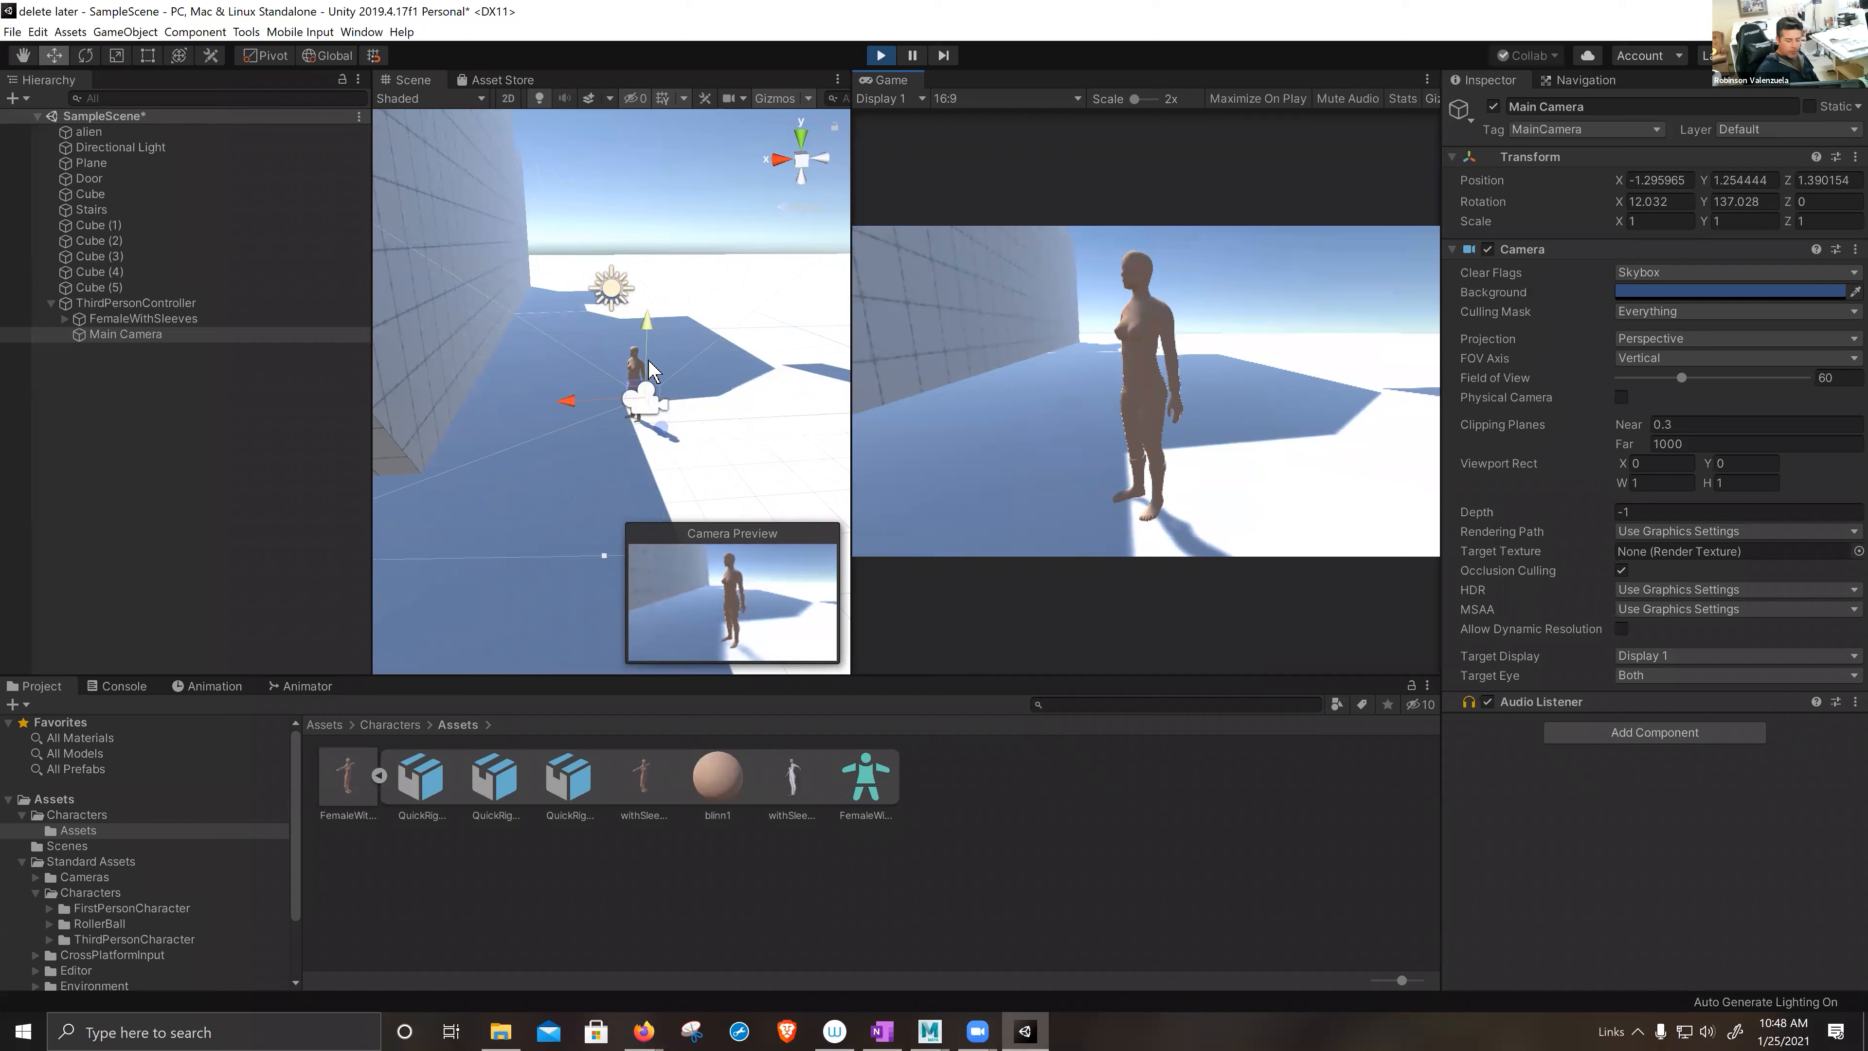
pyautogui.press('w')
pyautogui.press('d')
pyautogui.press('d')
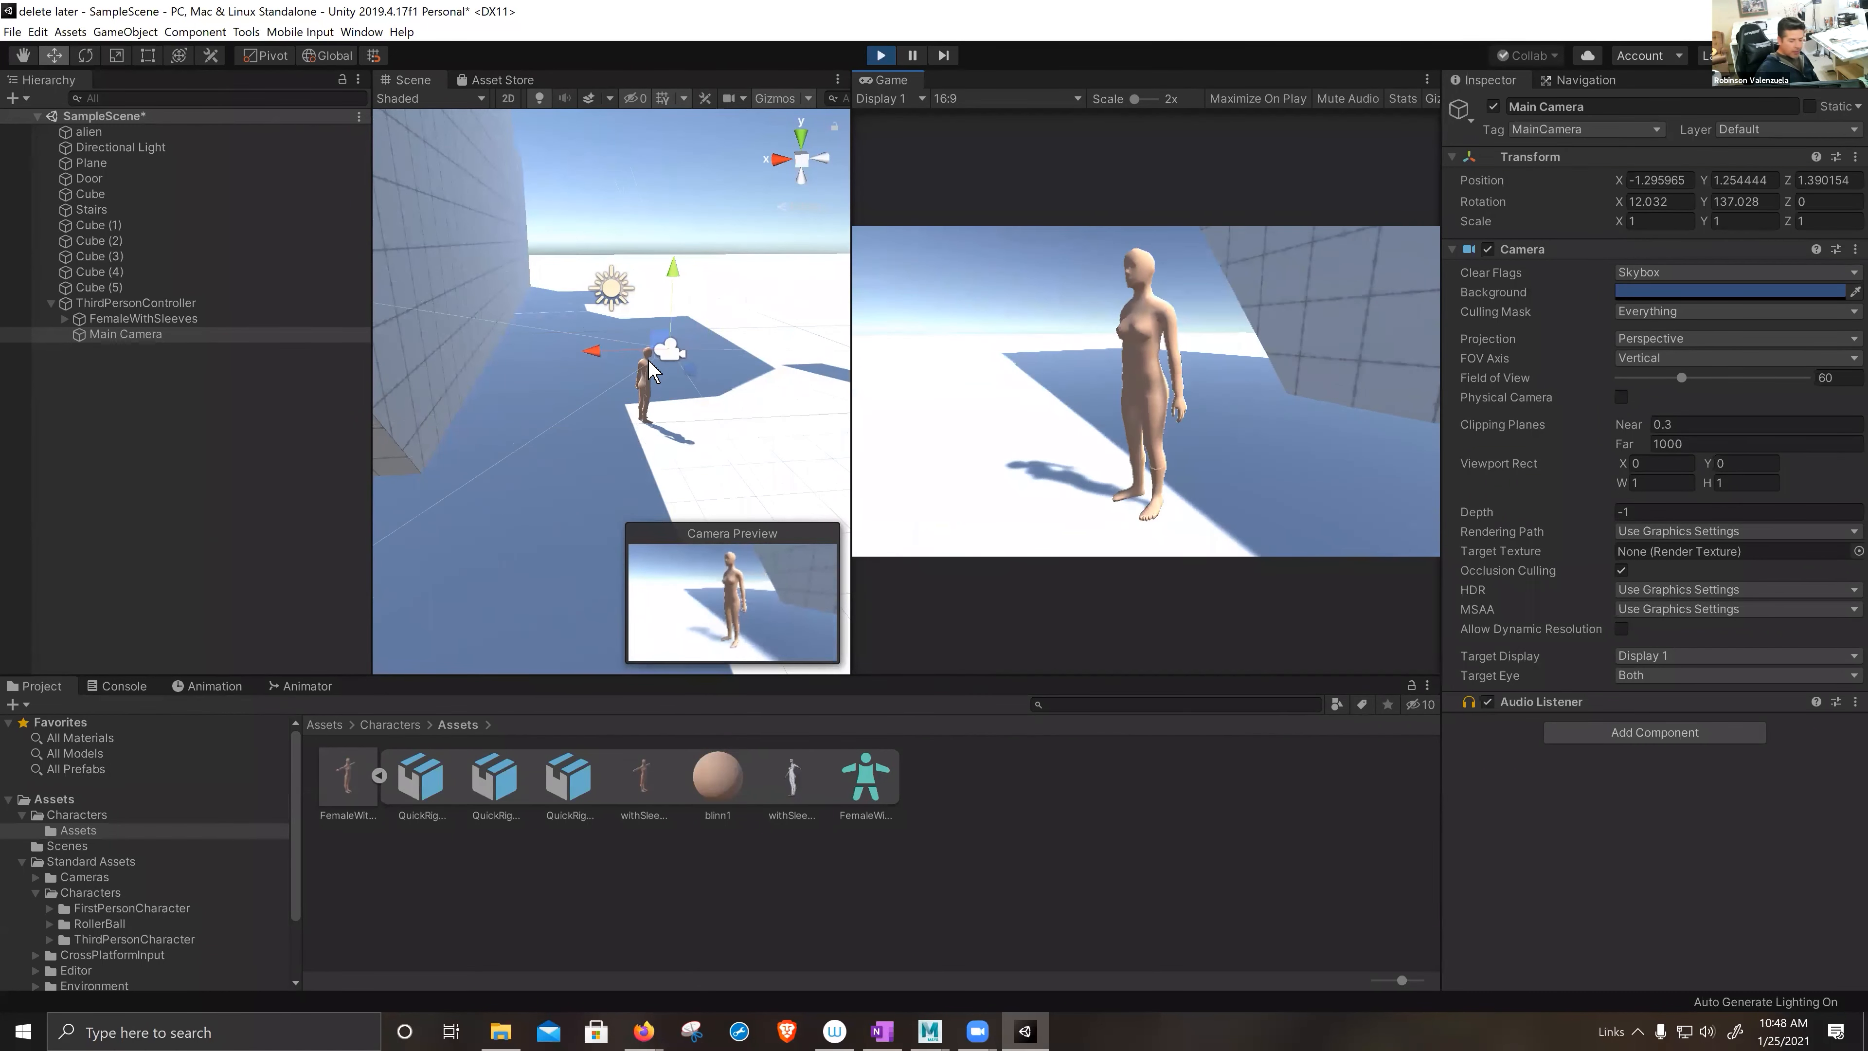
pyautogui.press('w')
pyautogui.press('d')
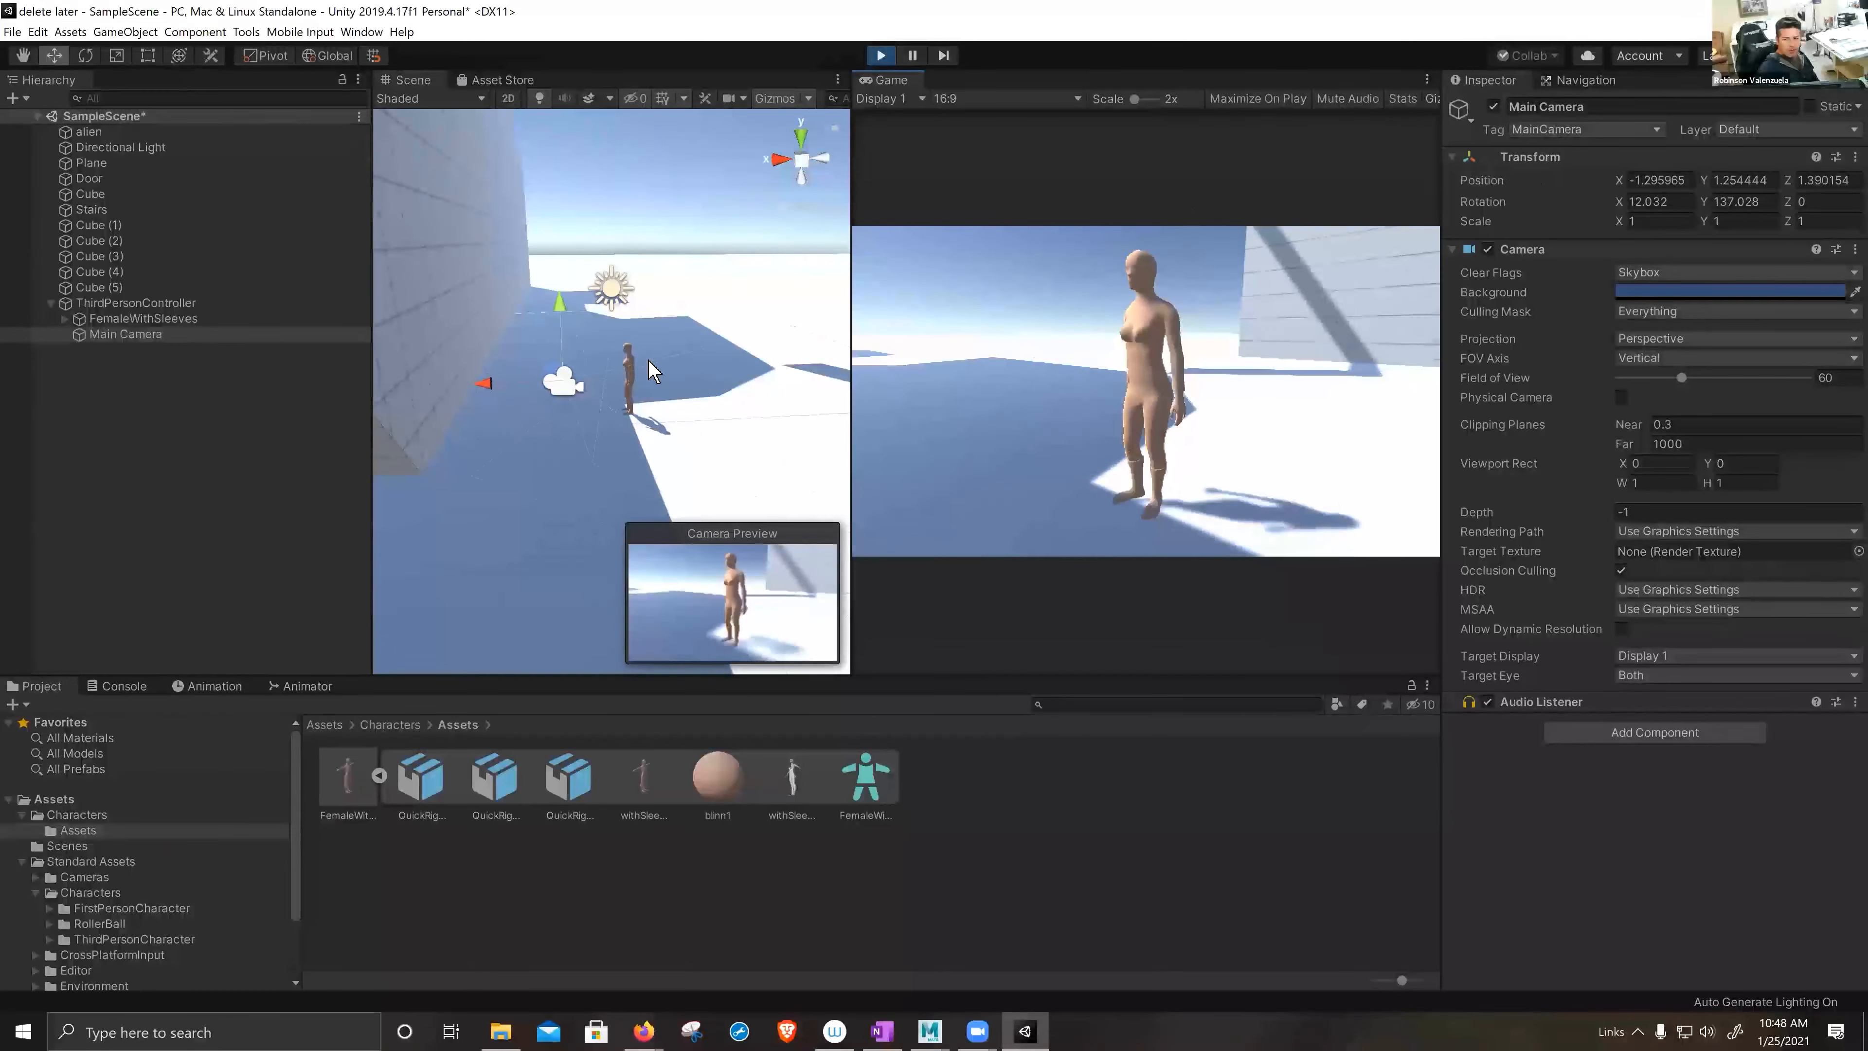
pyautogui.press('d')
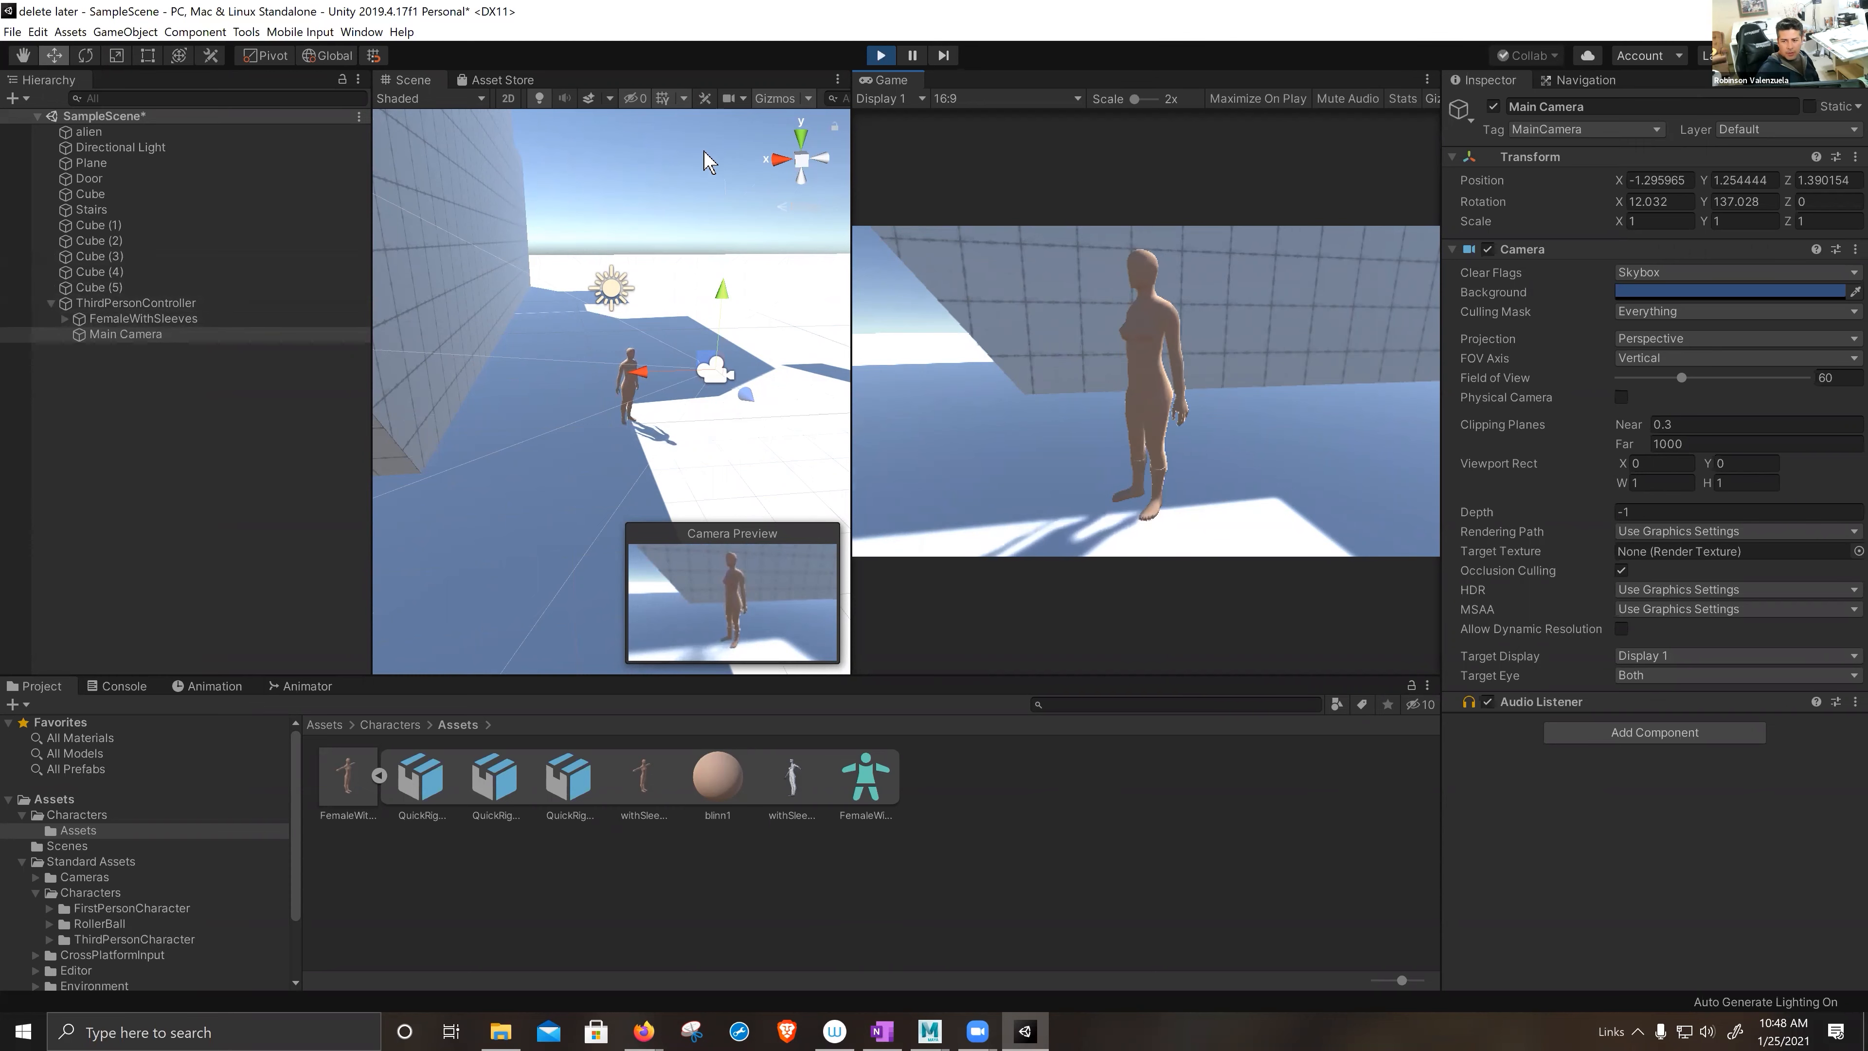
pyautogui.click(881, 55)
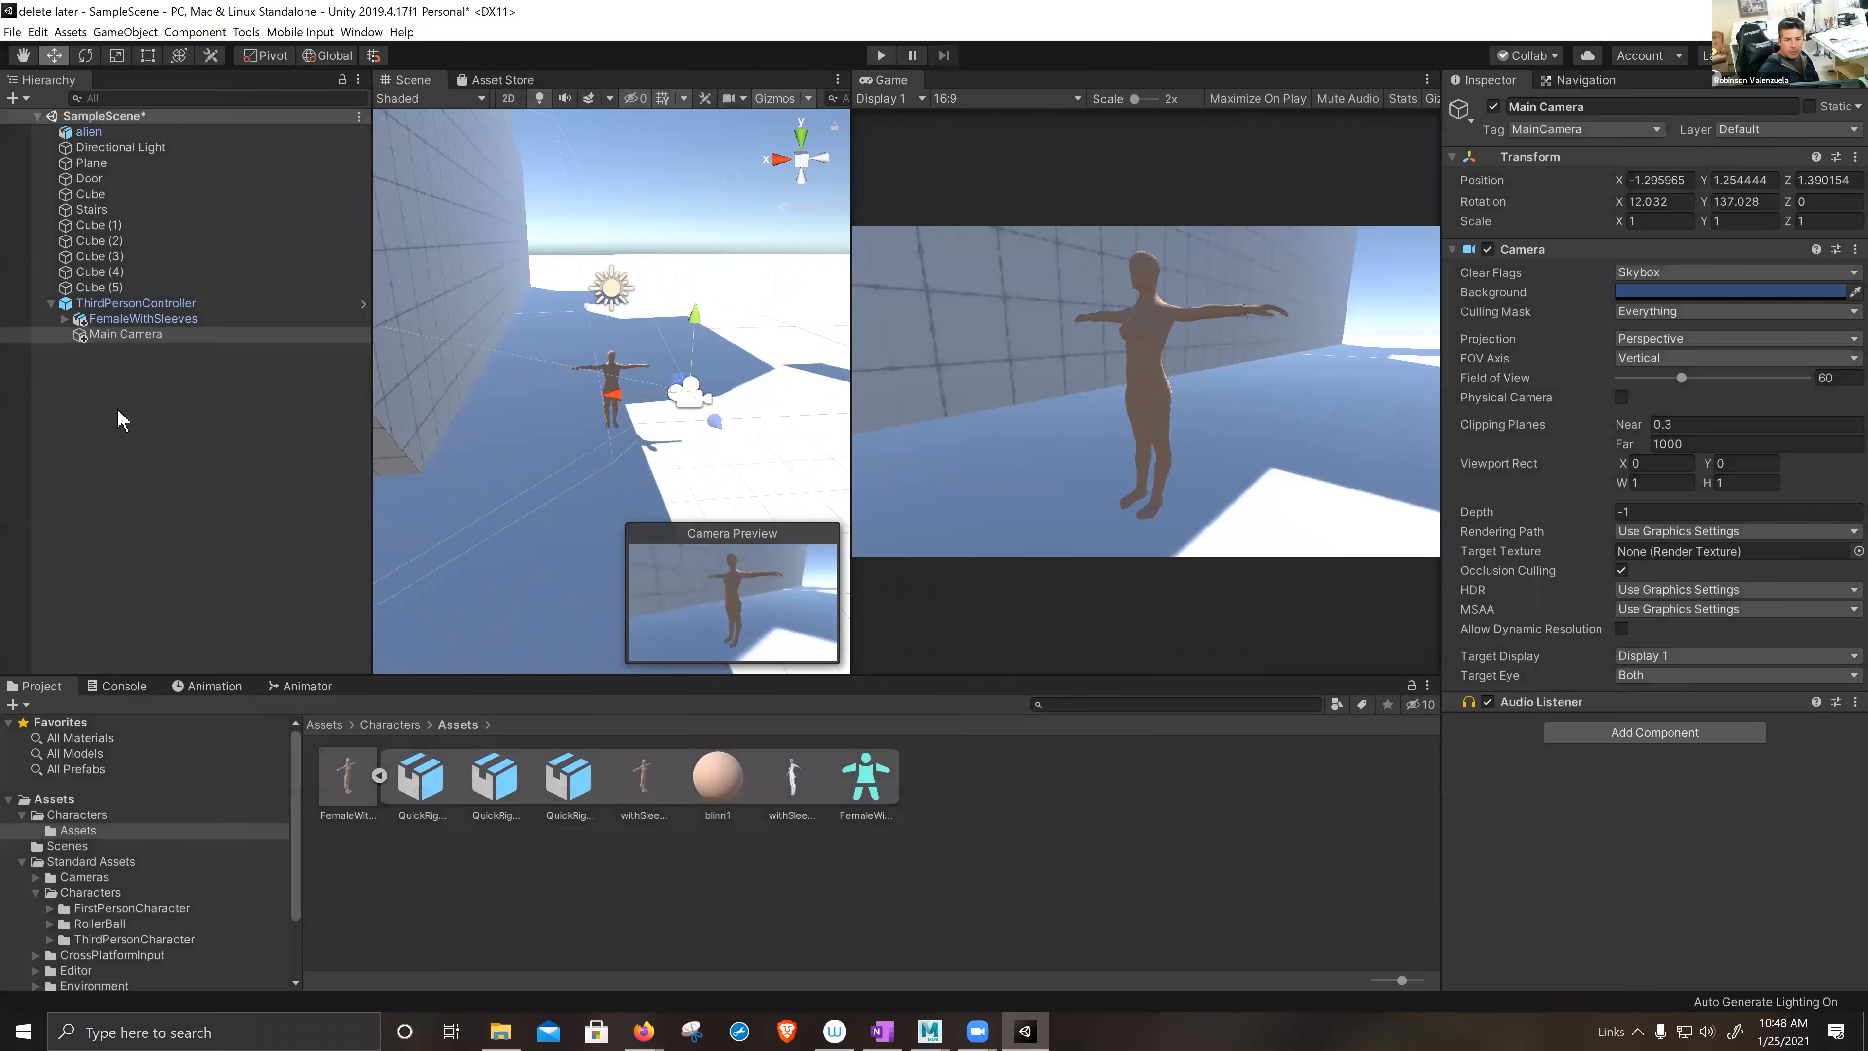
# - Move the Main Camera out of ThirdPersonController to the scene's root level, directly above the controller
pyautogui.click(122, 336)
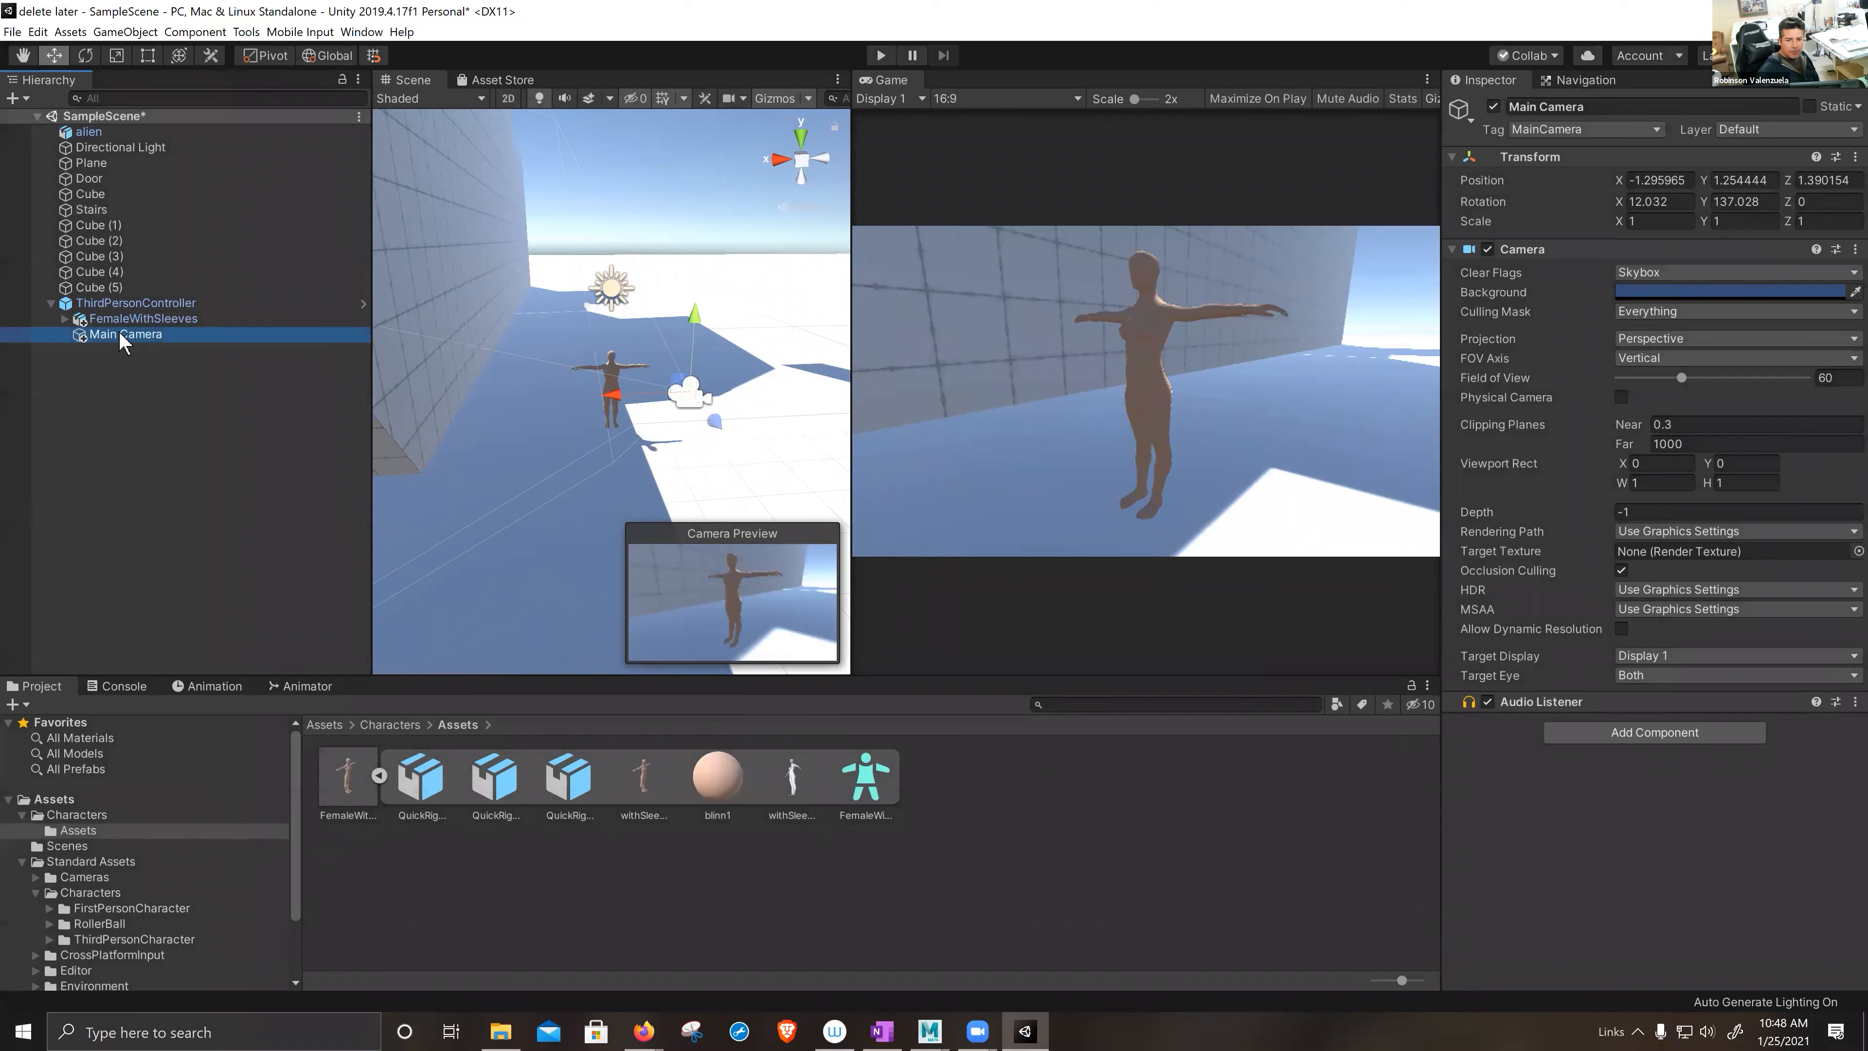
pyautogui.moveTo(119, 343); pyautogui.dragTo(116, 294)
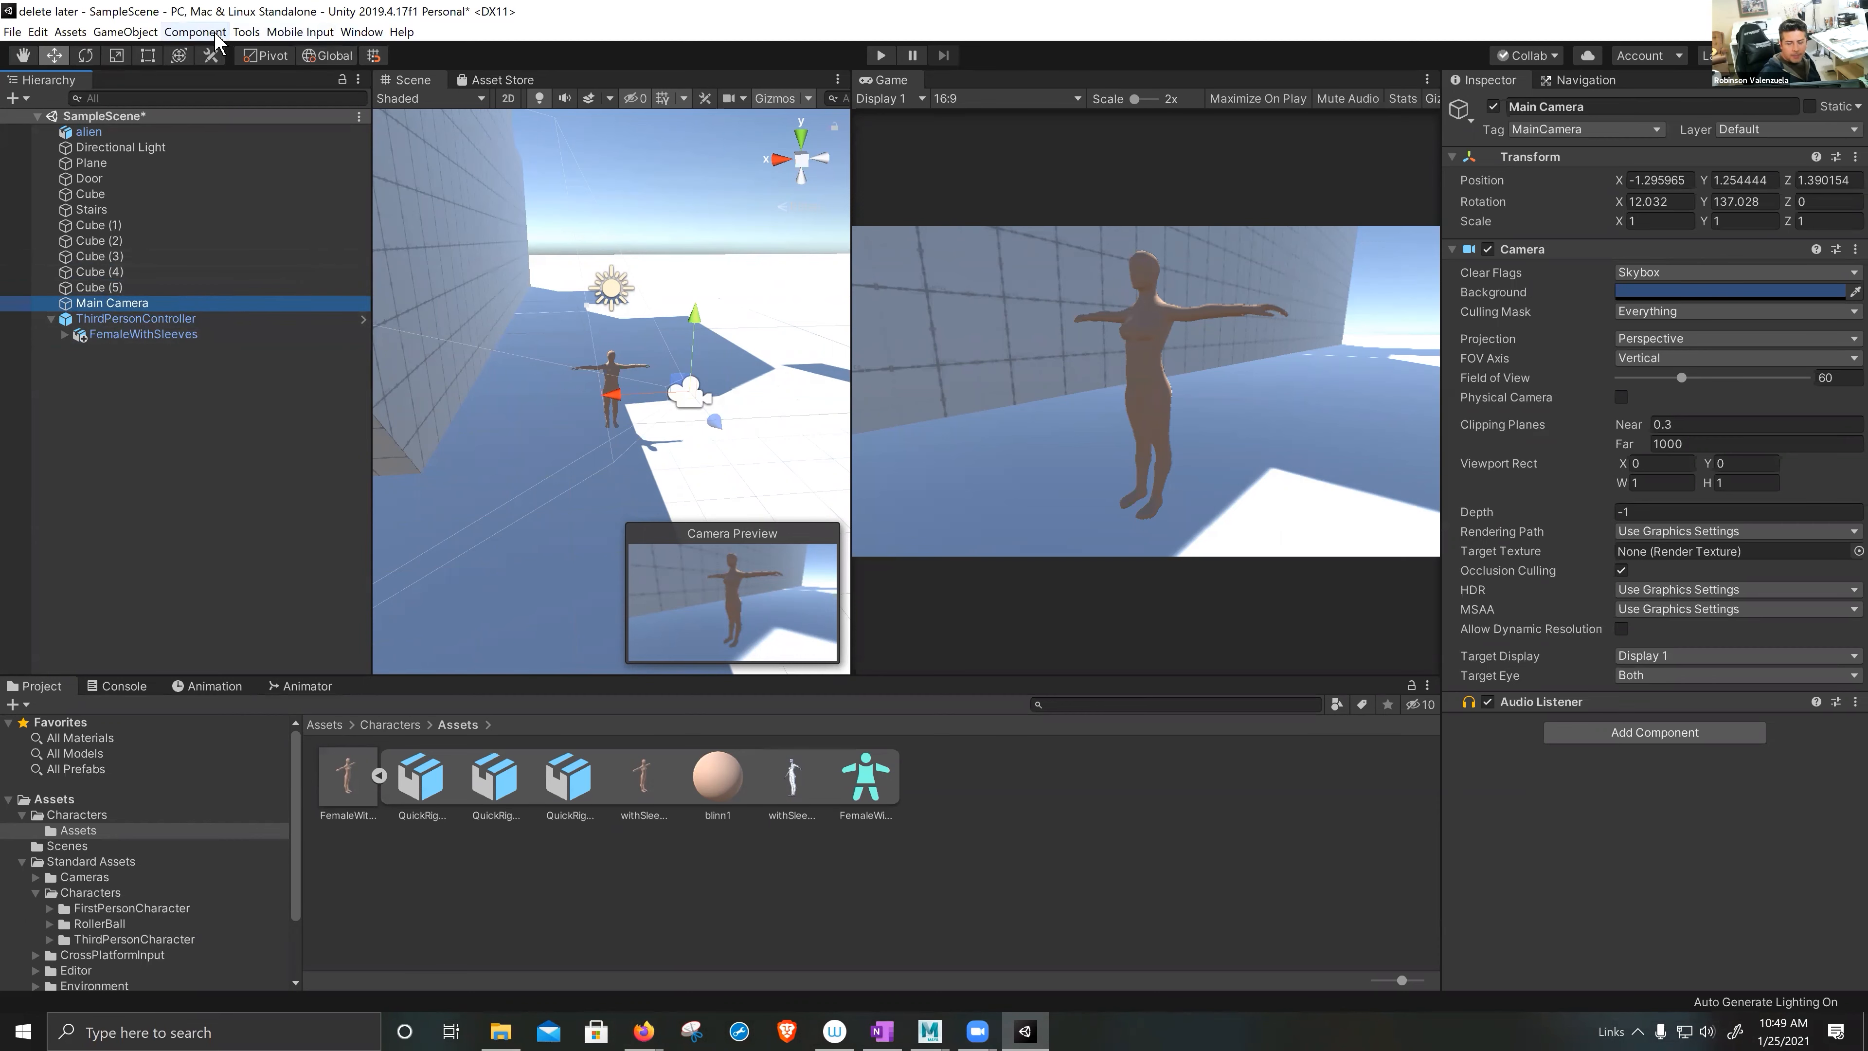
# - Install the Cinemachine 2.6.3 package from the Unity Registry and close the Package Manager
pyautogui.click(361, 32)
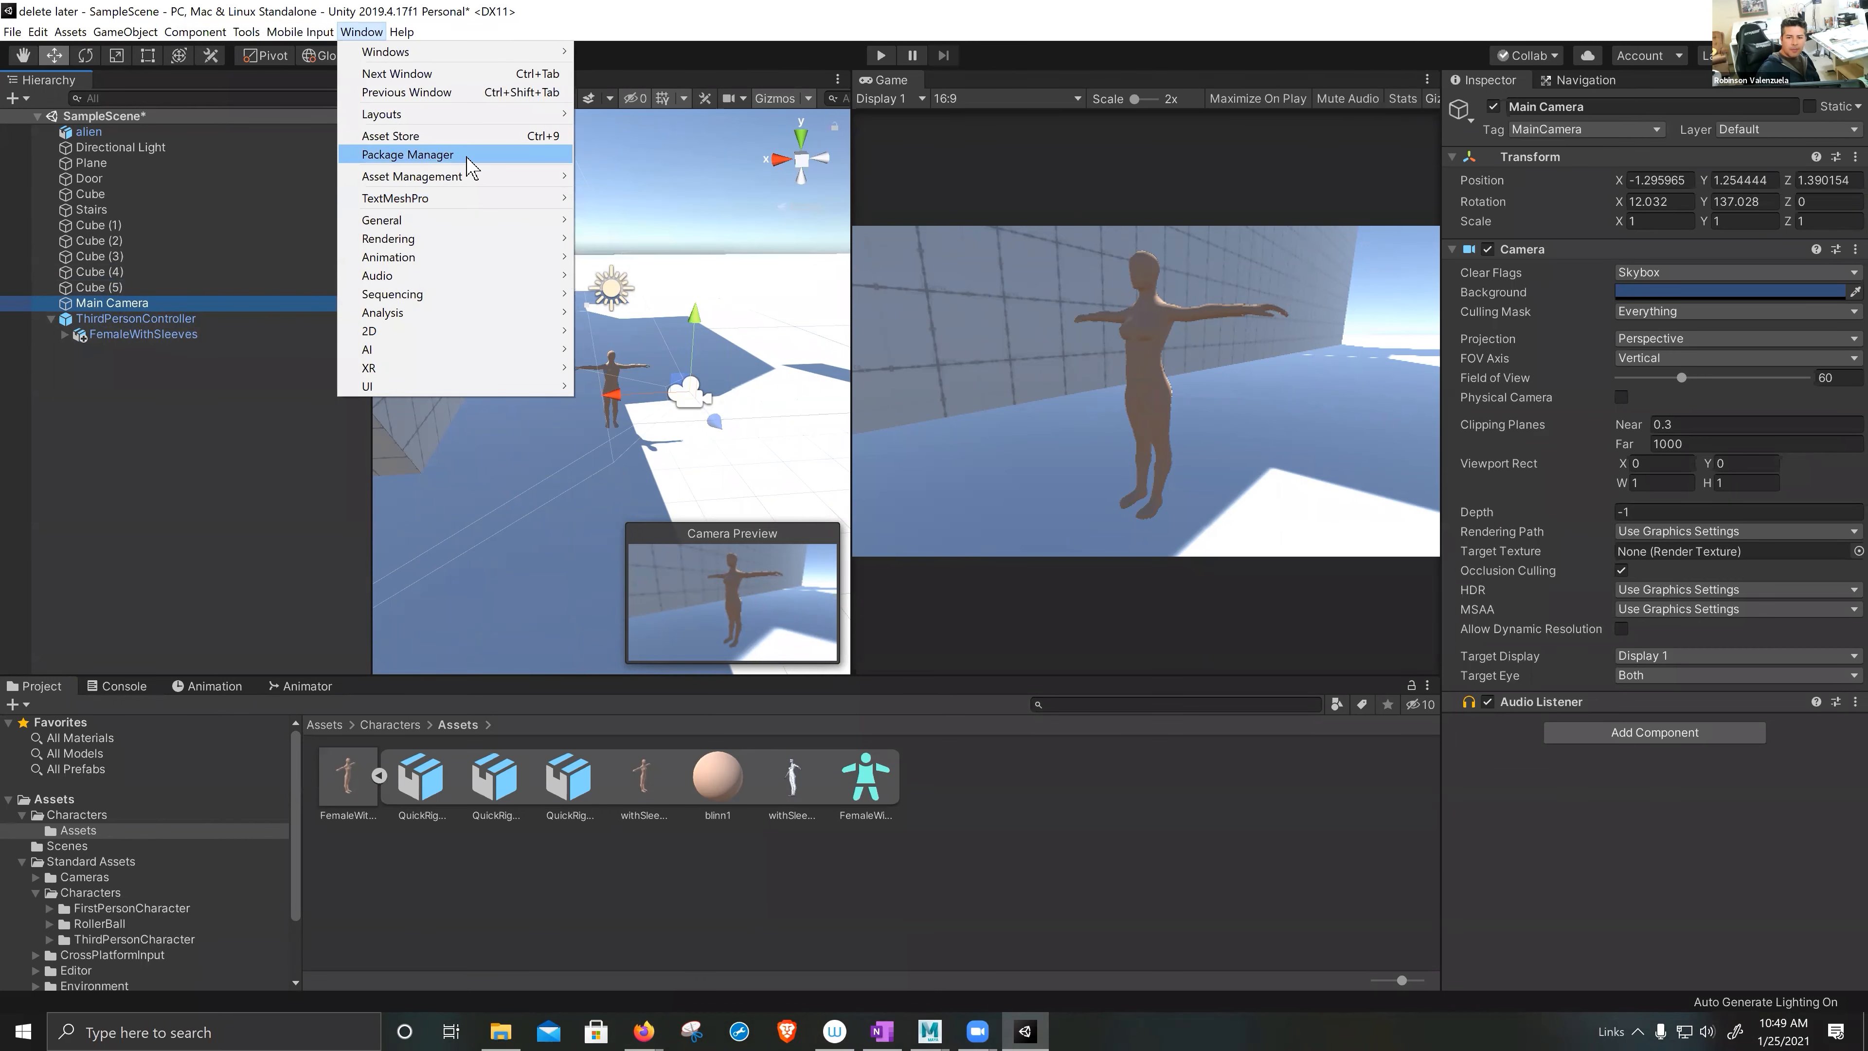
pyautogui.click(495, 160)
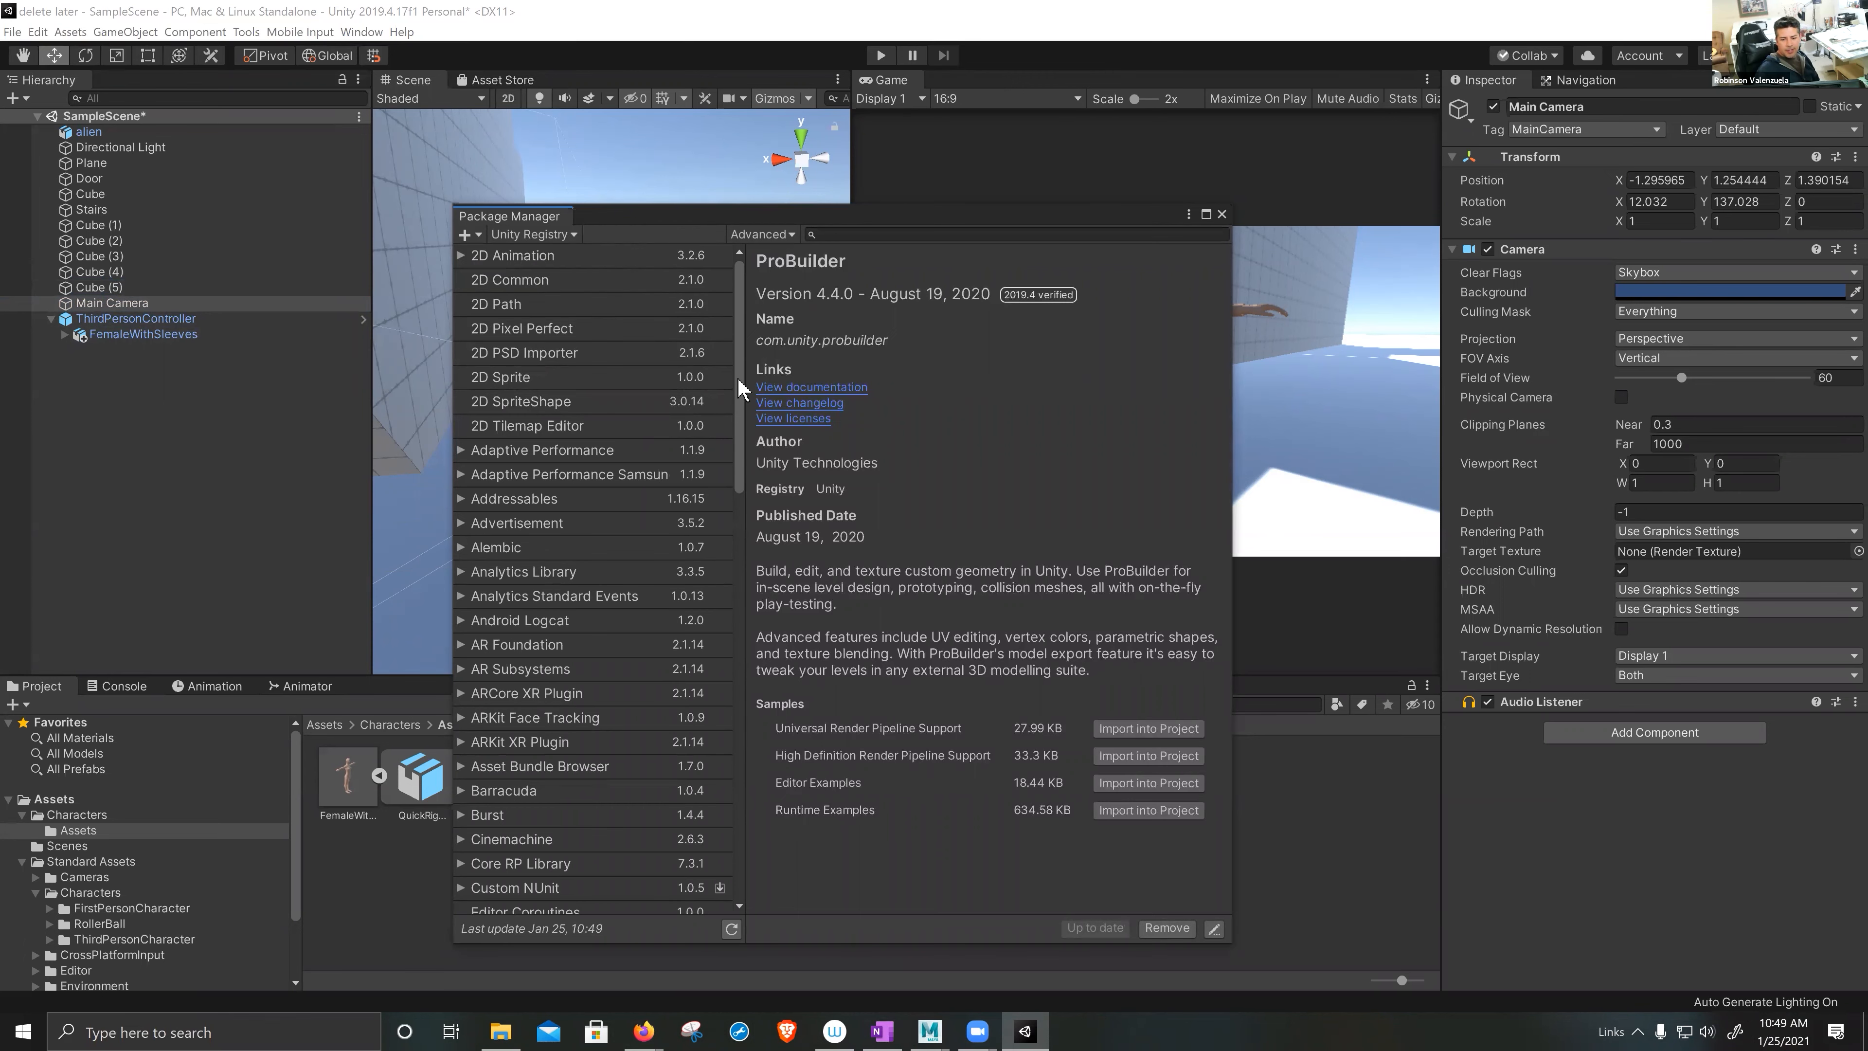
pyautogui.moveTo(737, 425); pyautogui.dragTo(733, 463)
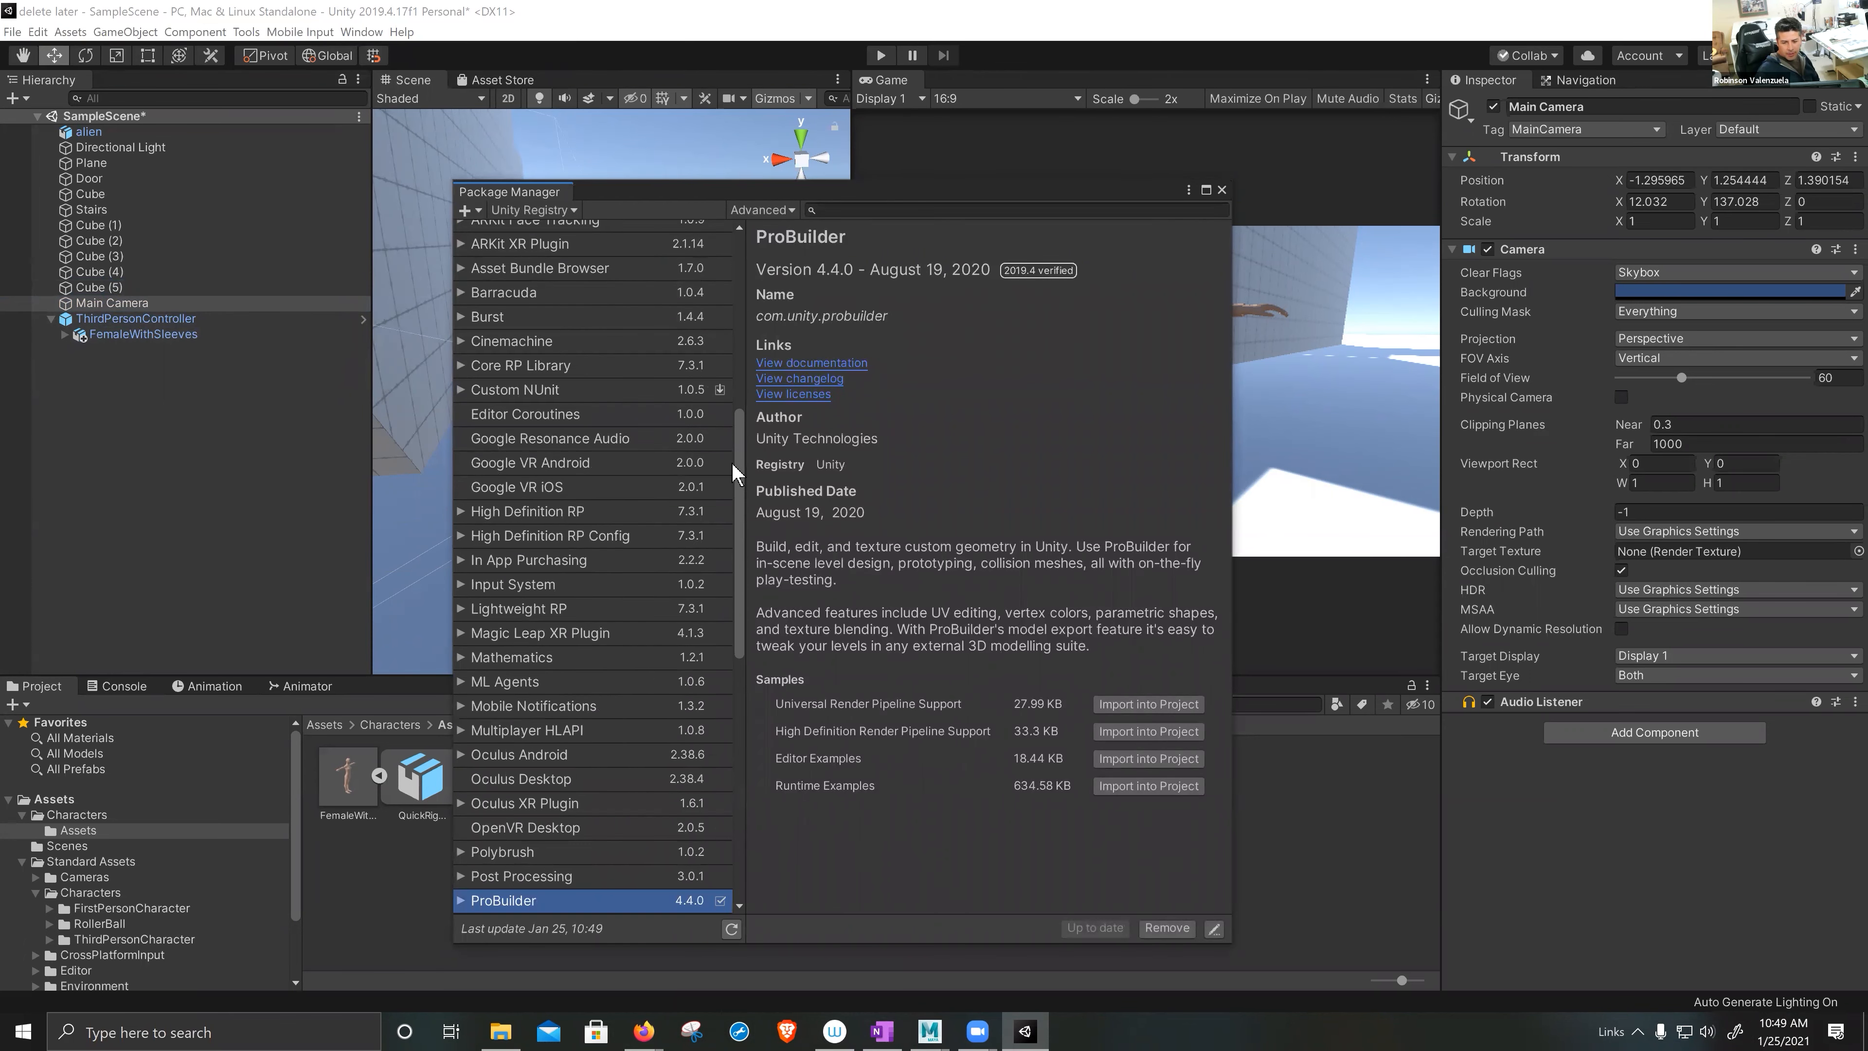
pyautogui.scroll(5, 731, 460)
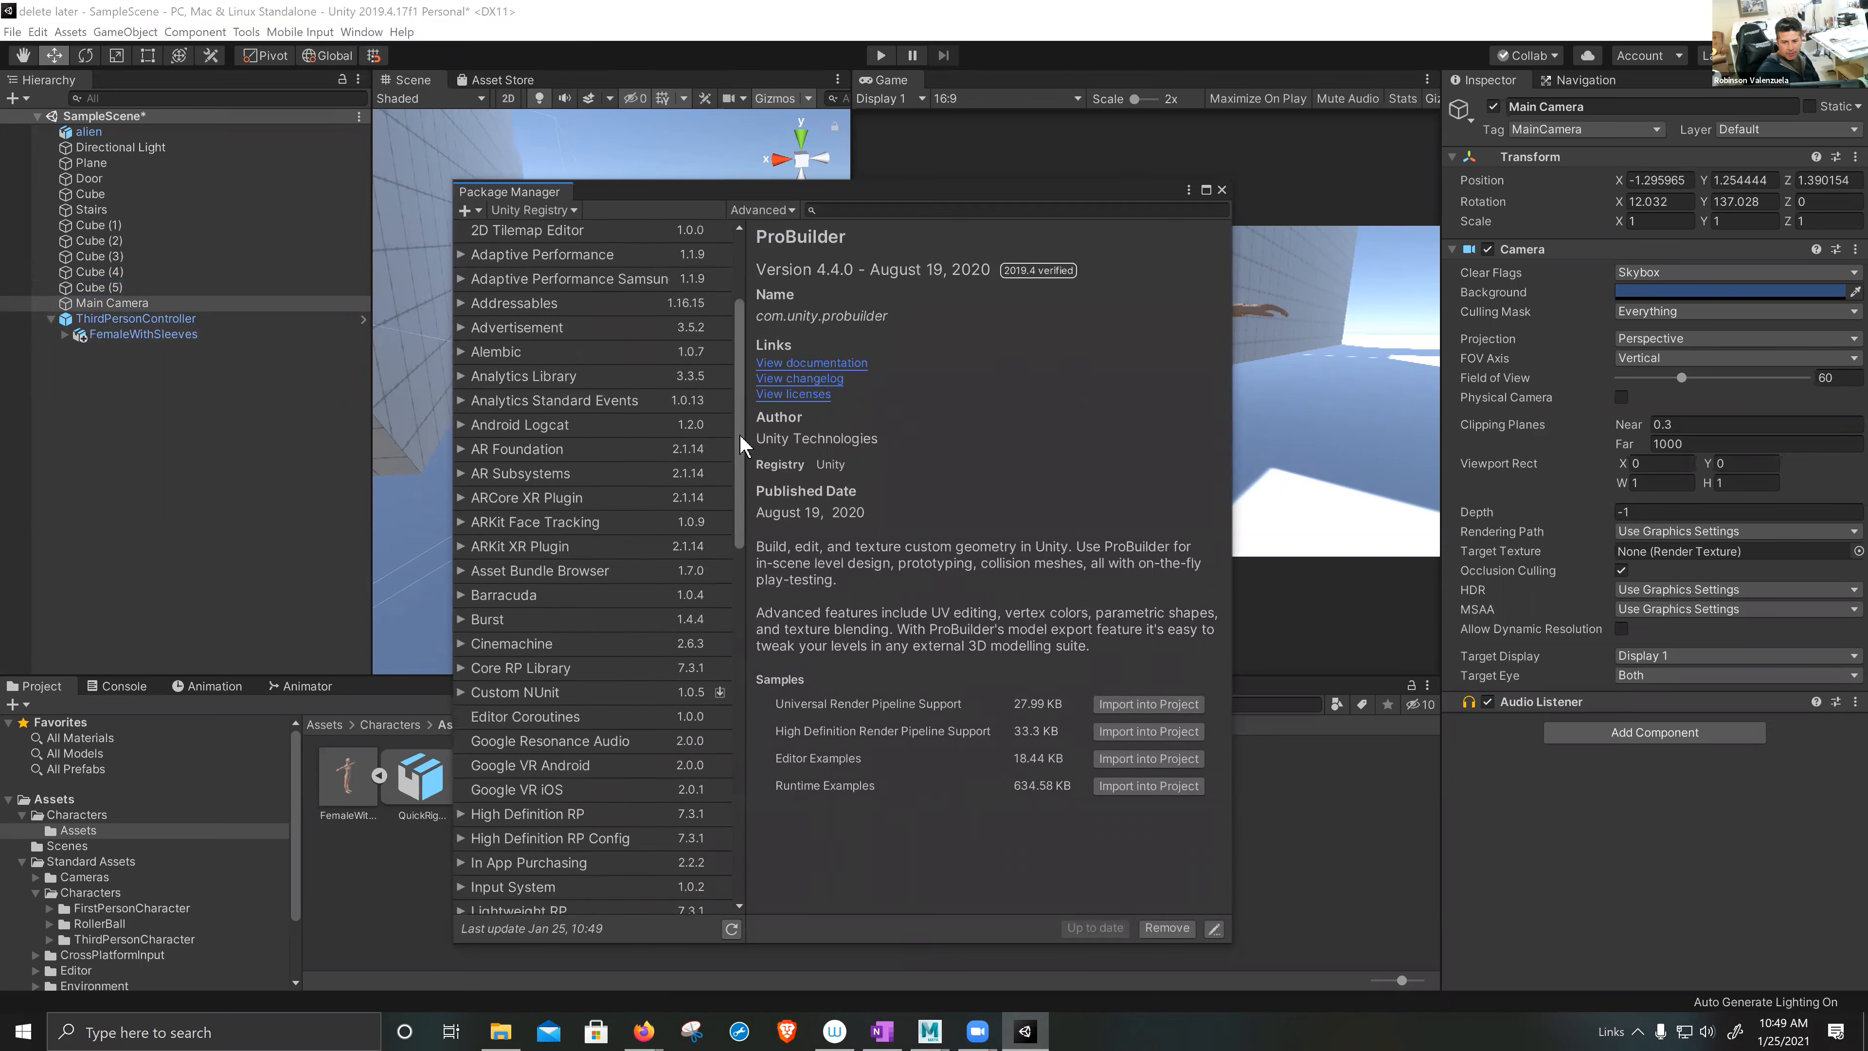
pyautogui.scroll(-2, 744, 451)
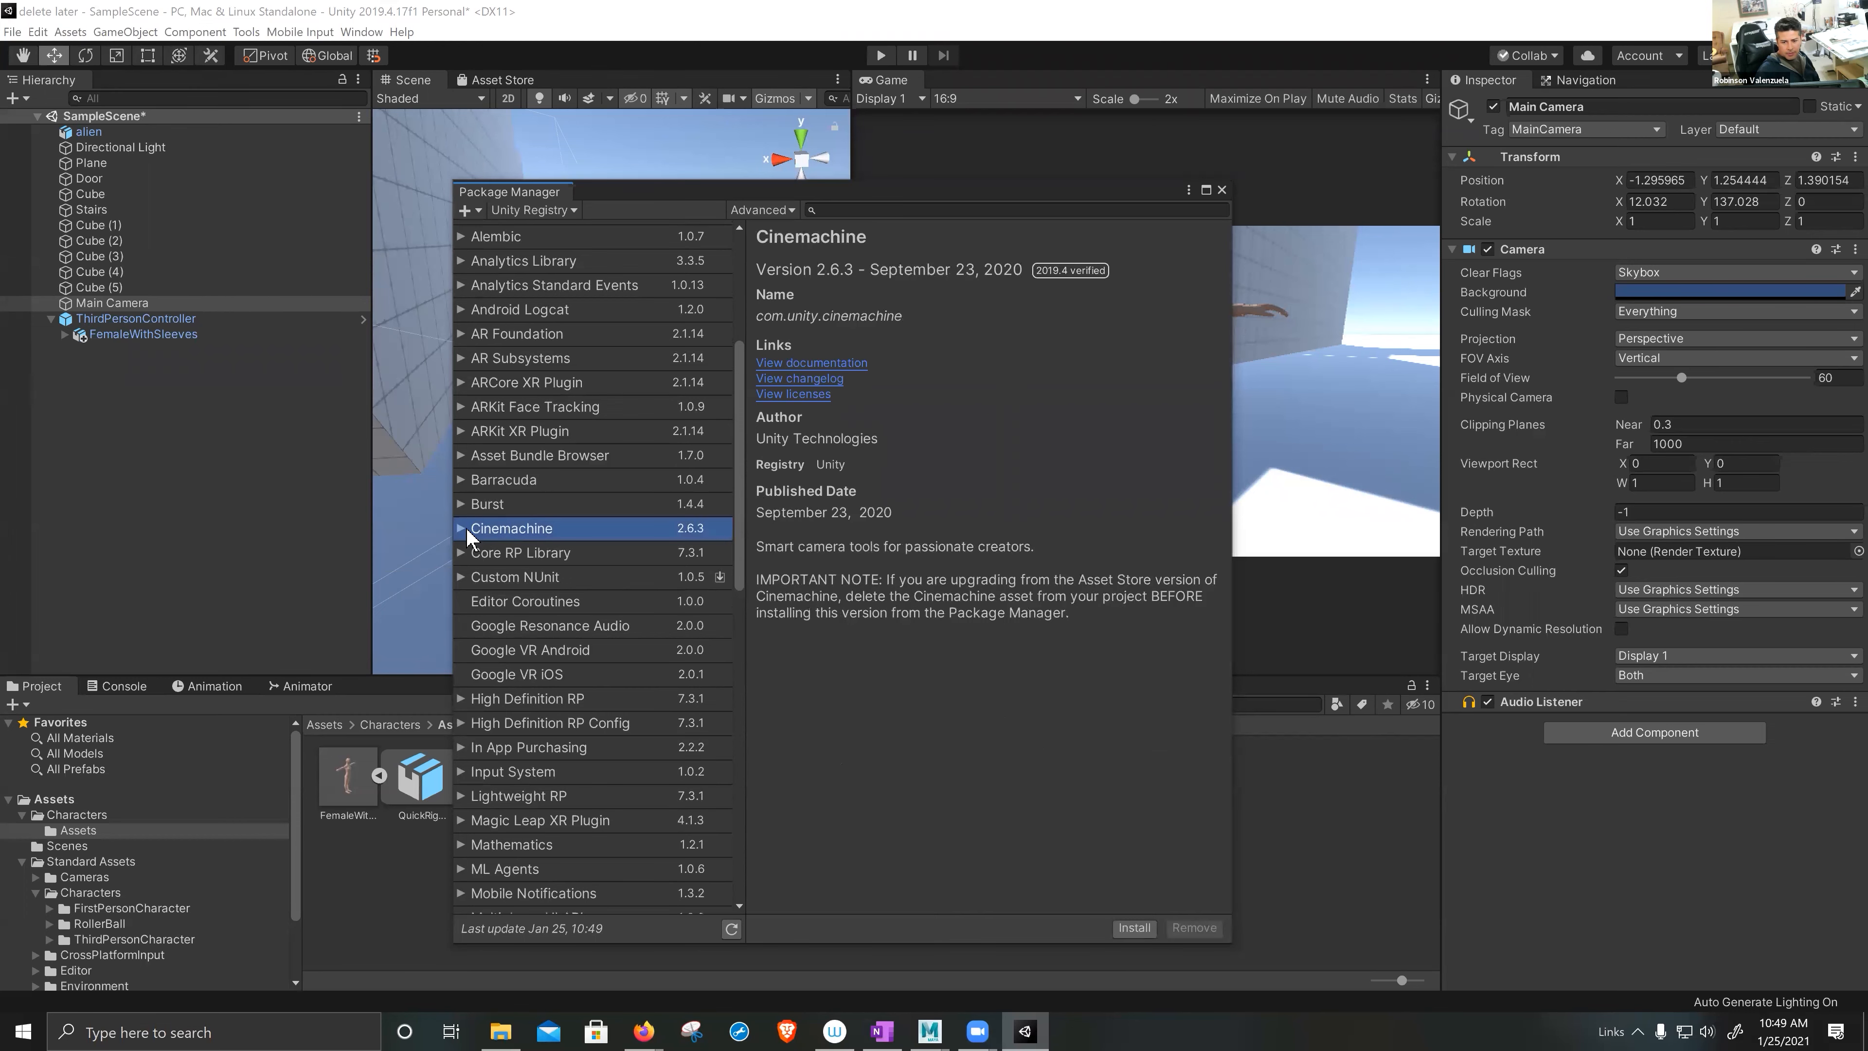
pyautogui.click(460, 527)
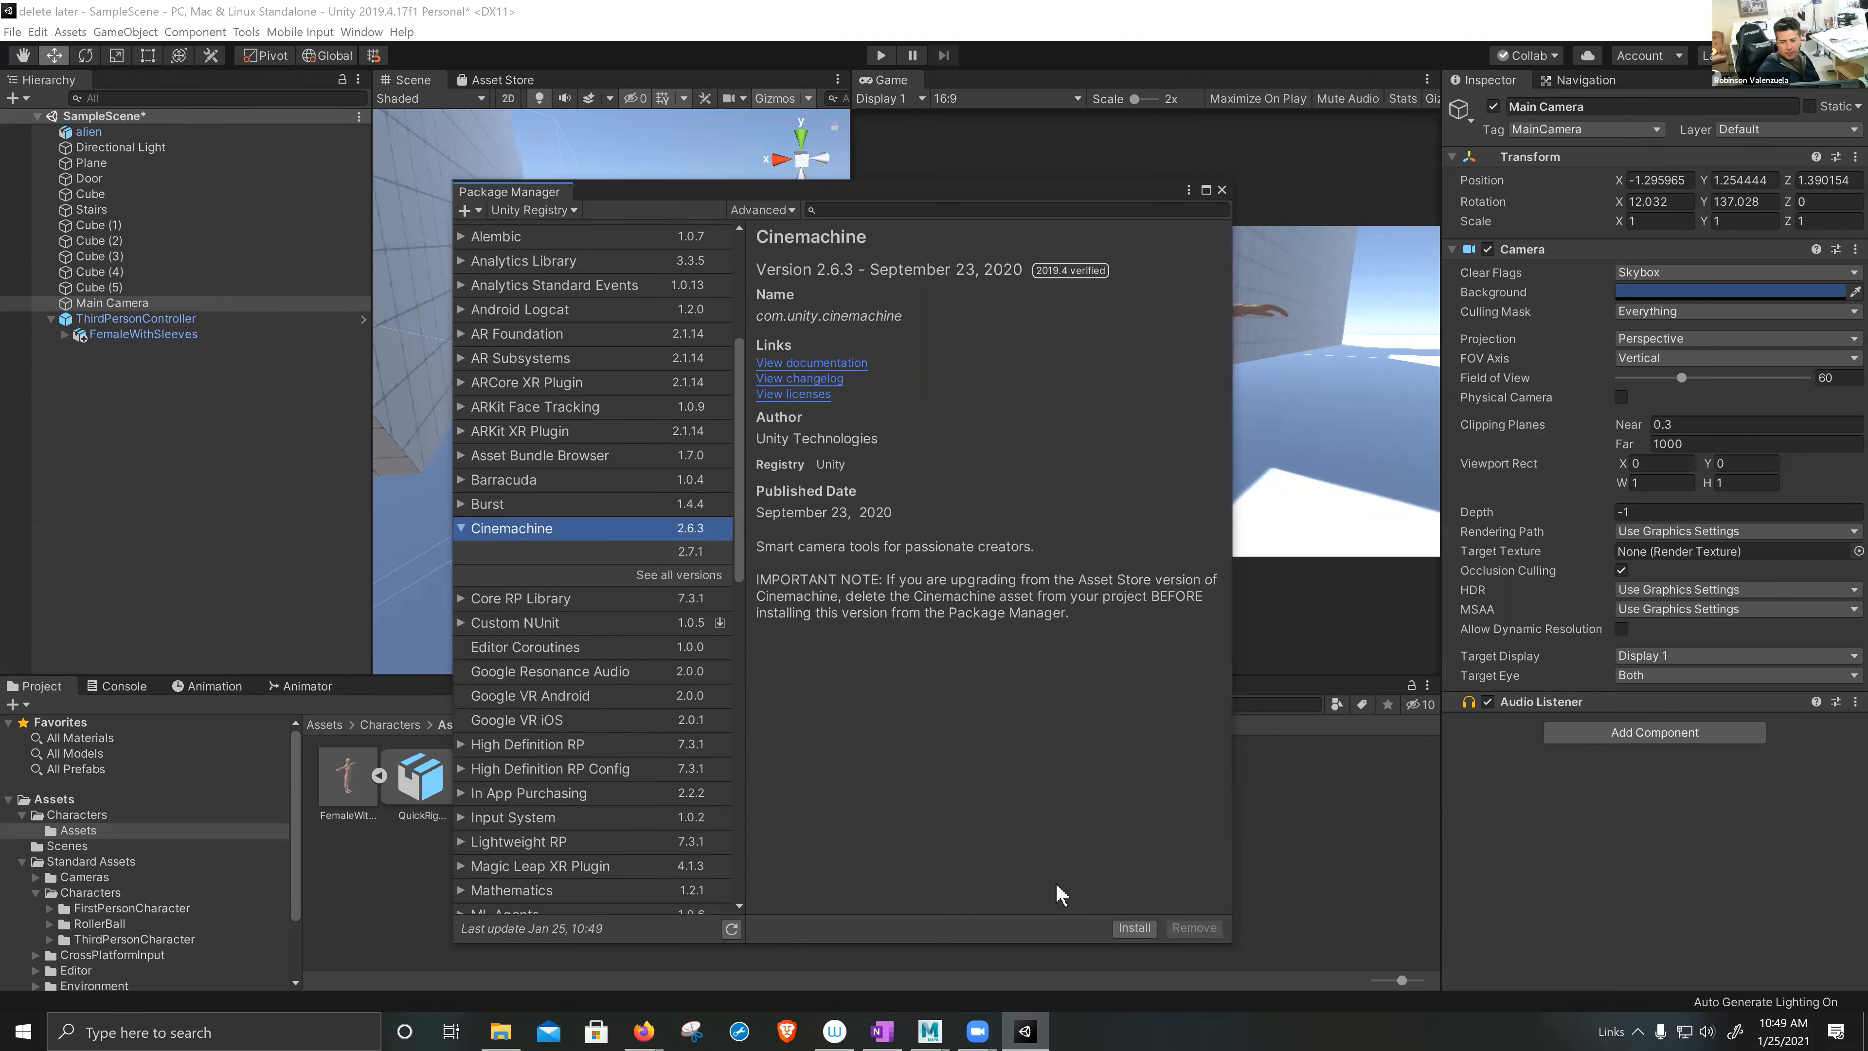
pyautogui.click(1132, 928)
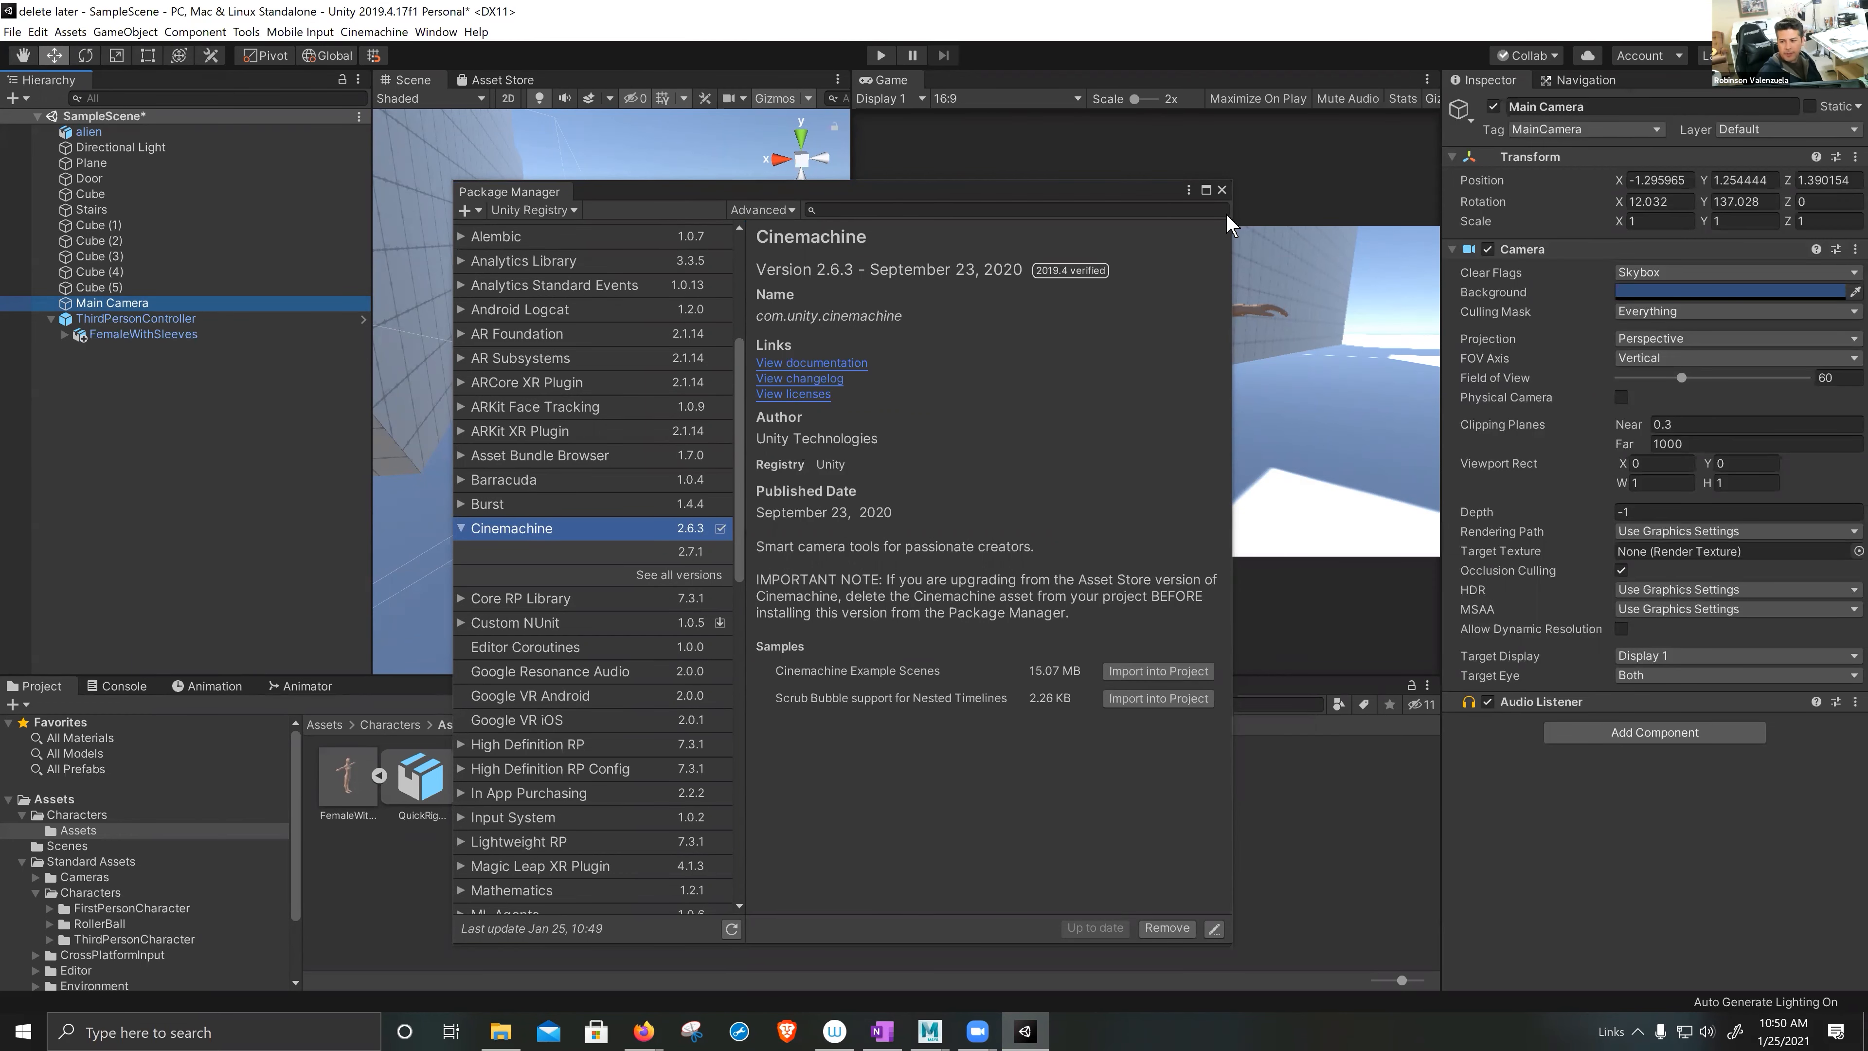
pyautogui.click(1222, 191)
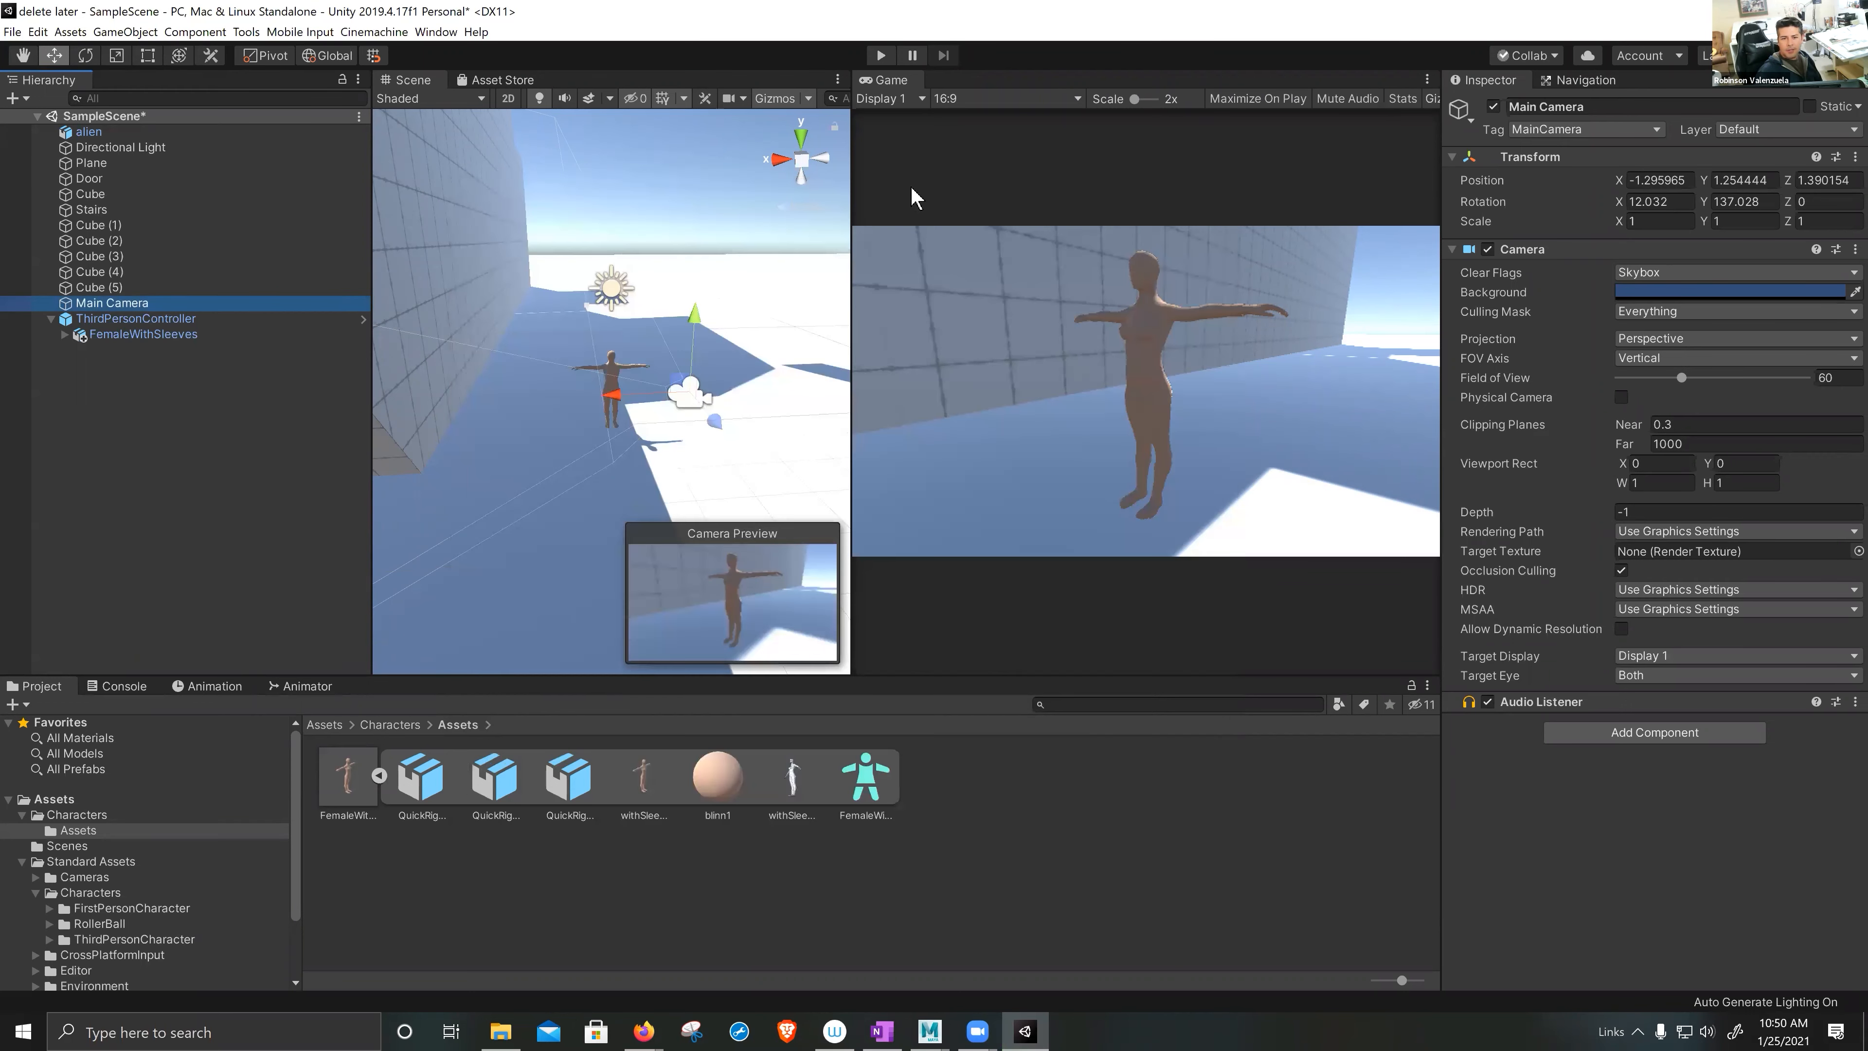
# - Create a Cinemachine FreeLook camera in the scene
pyautogui.click(384, 32)
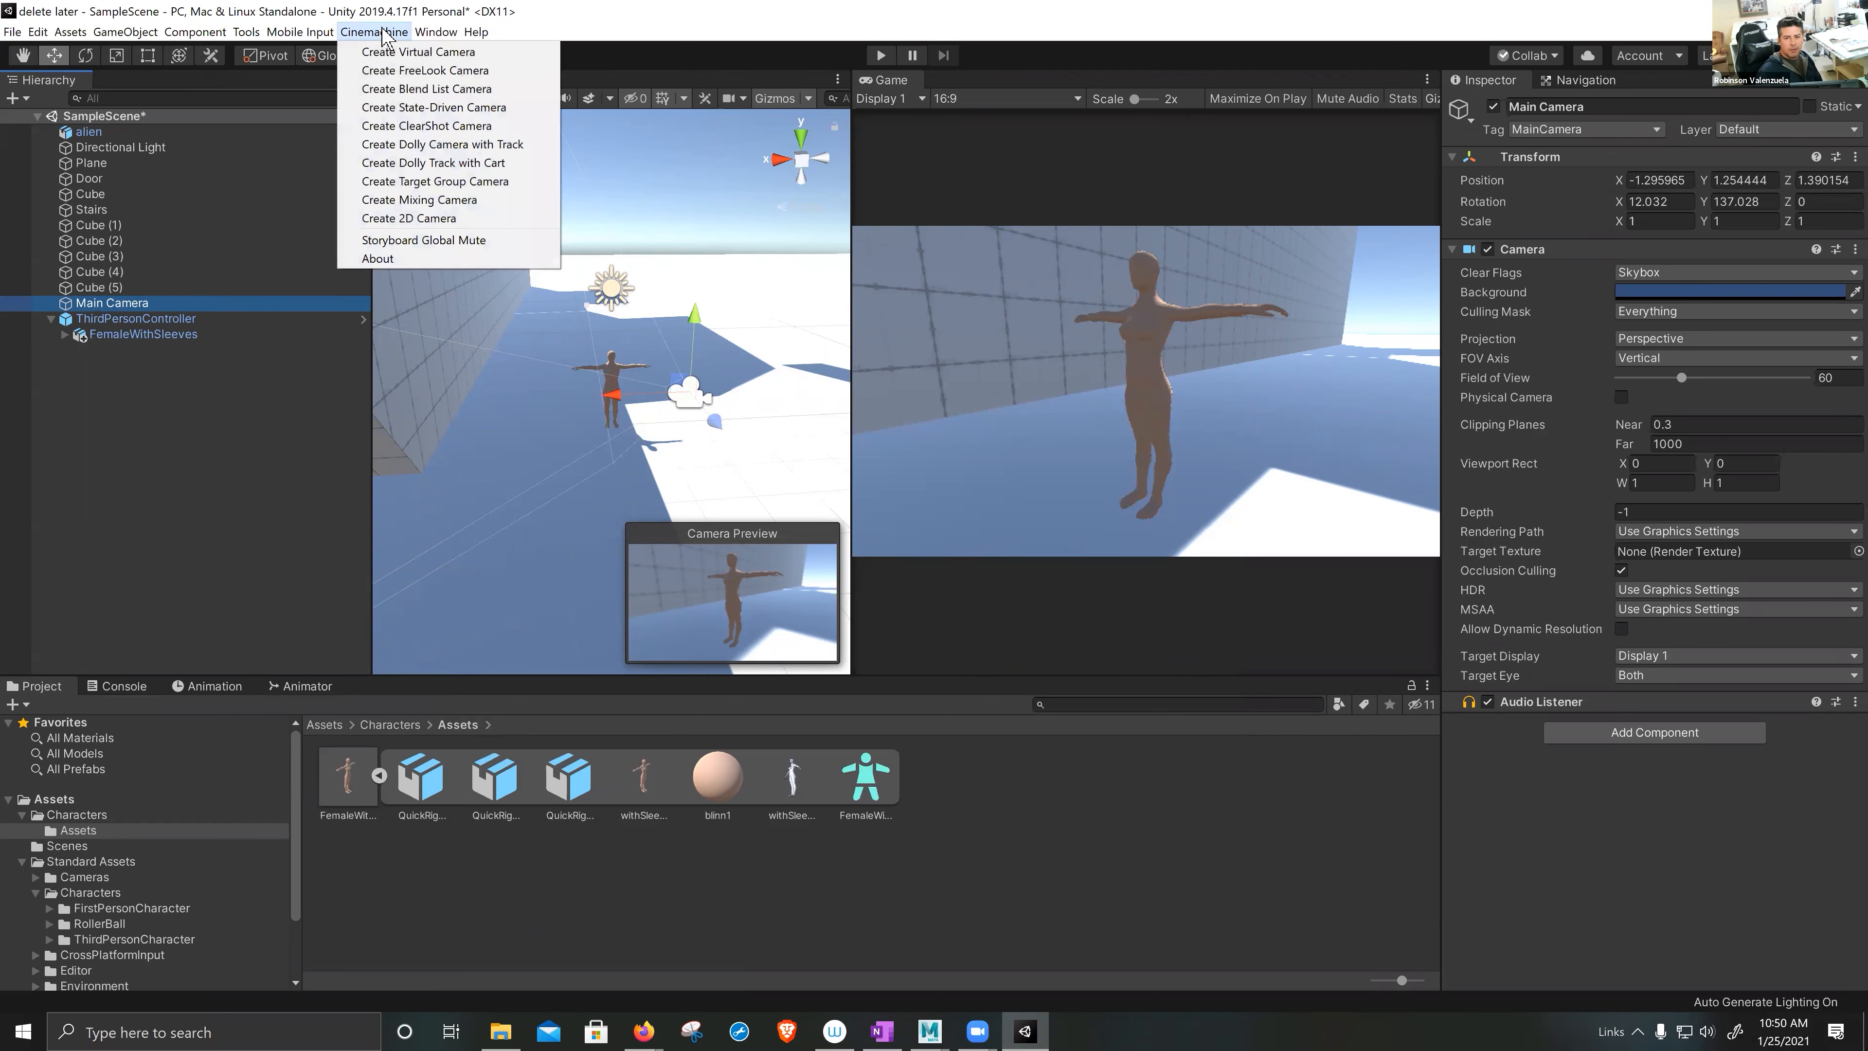
pyautogui.click(385, 72)
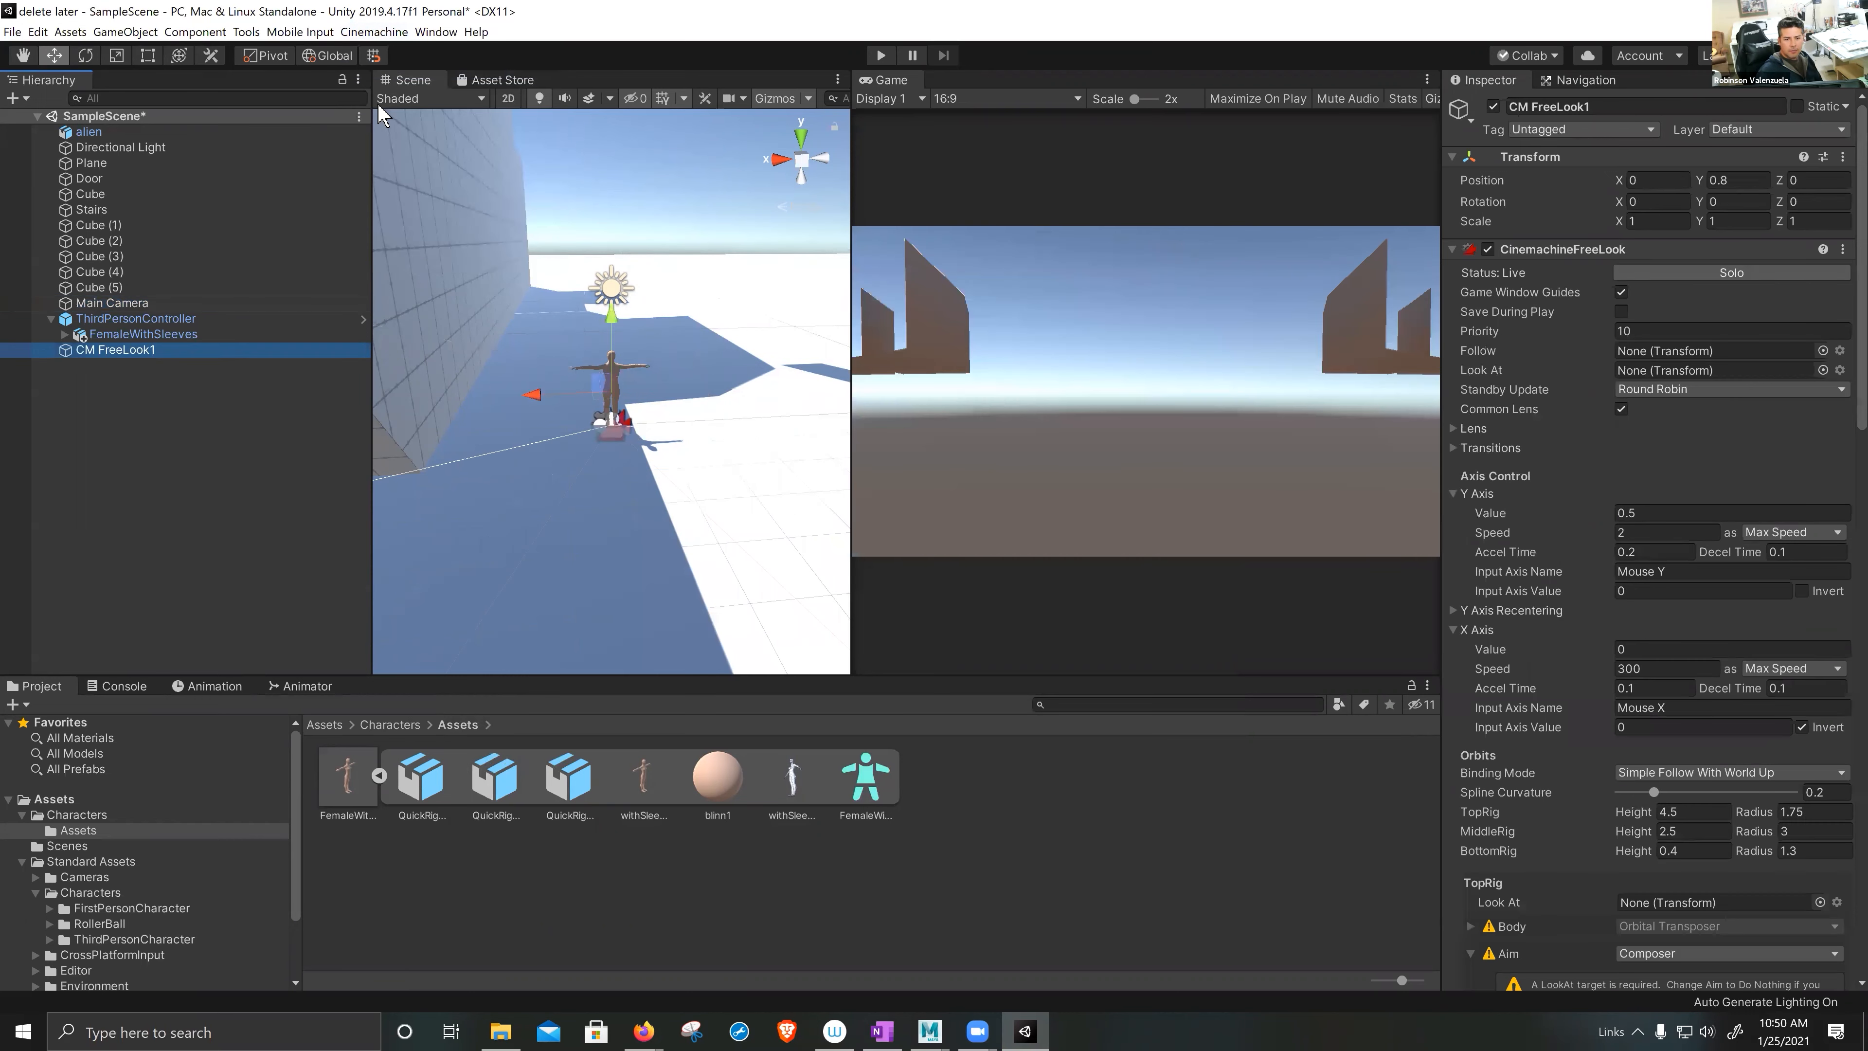
pyautogui.click(227, 351)
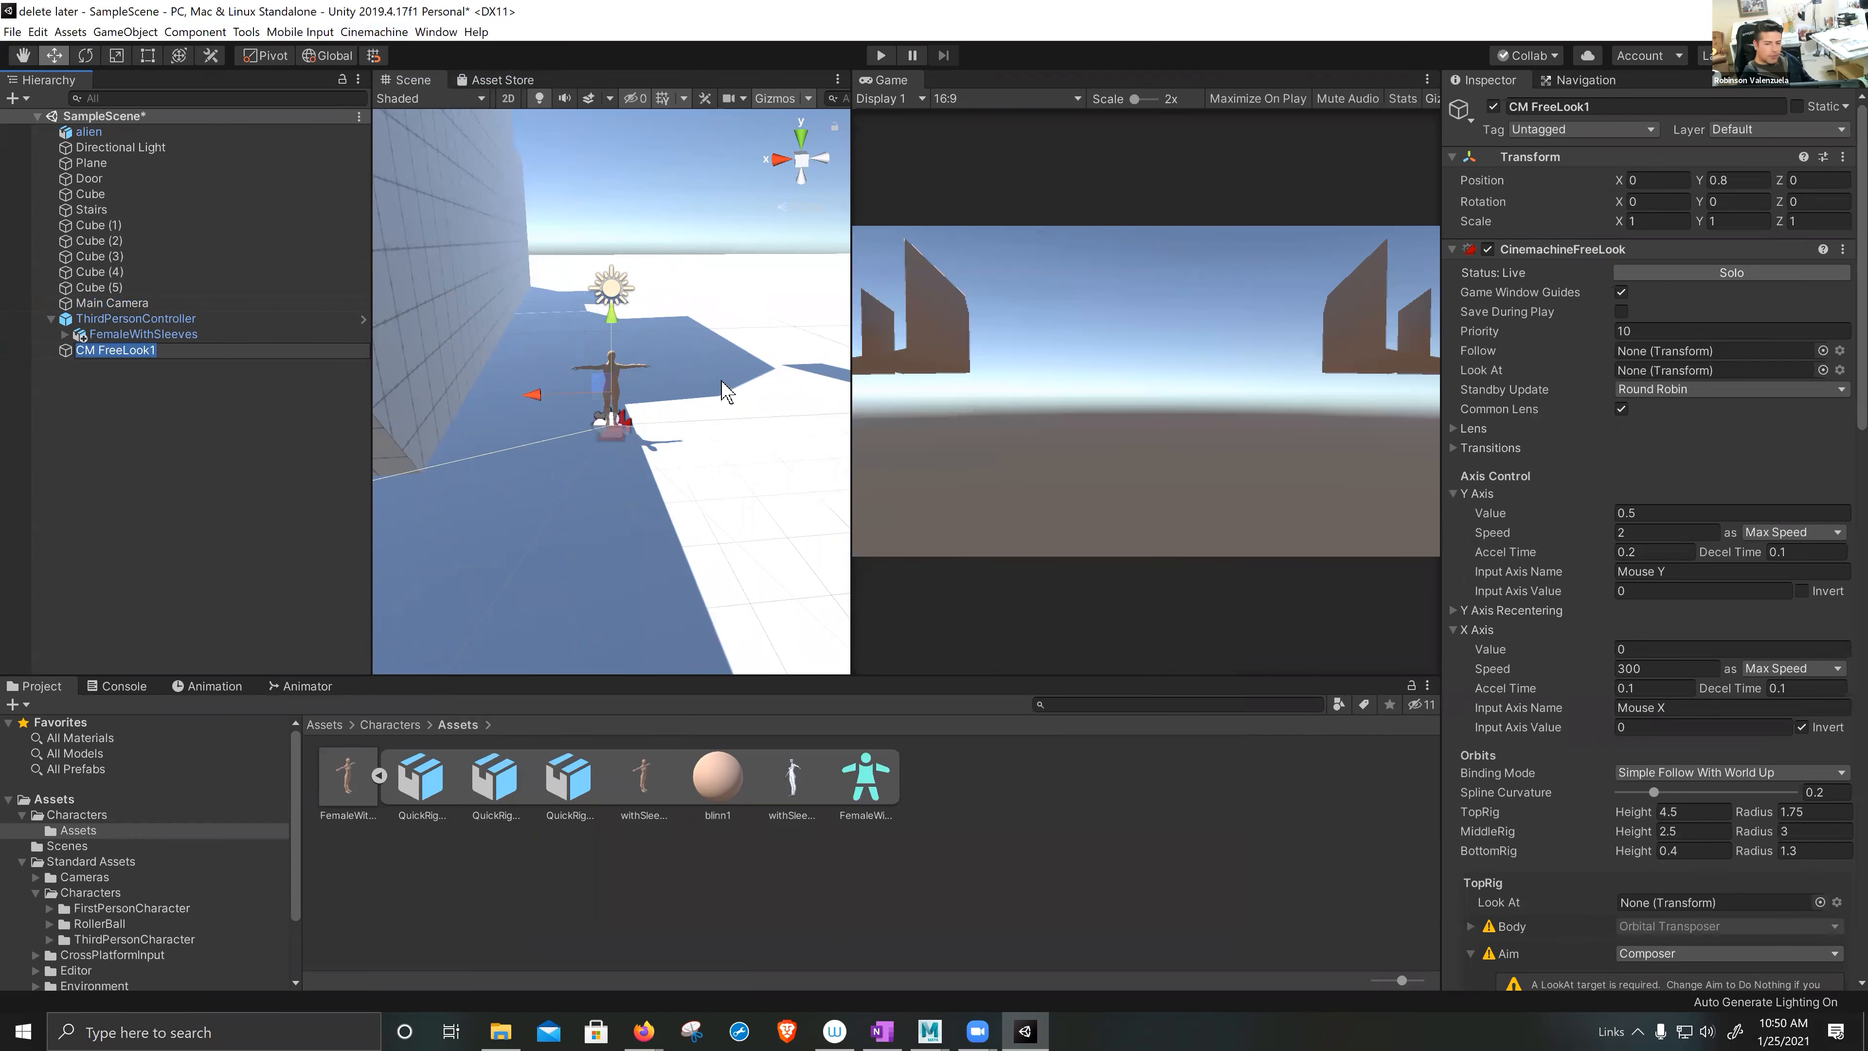
# - Assign FemaleWithSleeves as both the Follow and the Look At target of the FreeLook camera
pyautogui.press('alt')
pyautogui.keyDown('alt'); pyautogui.moveTo(677, 453); pyautogui.dragTo(710, 414); pyautogui.keyUp('alt')
pyautogui.scroll(3, 641, 430)
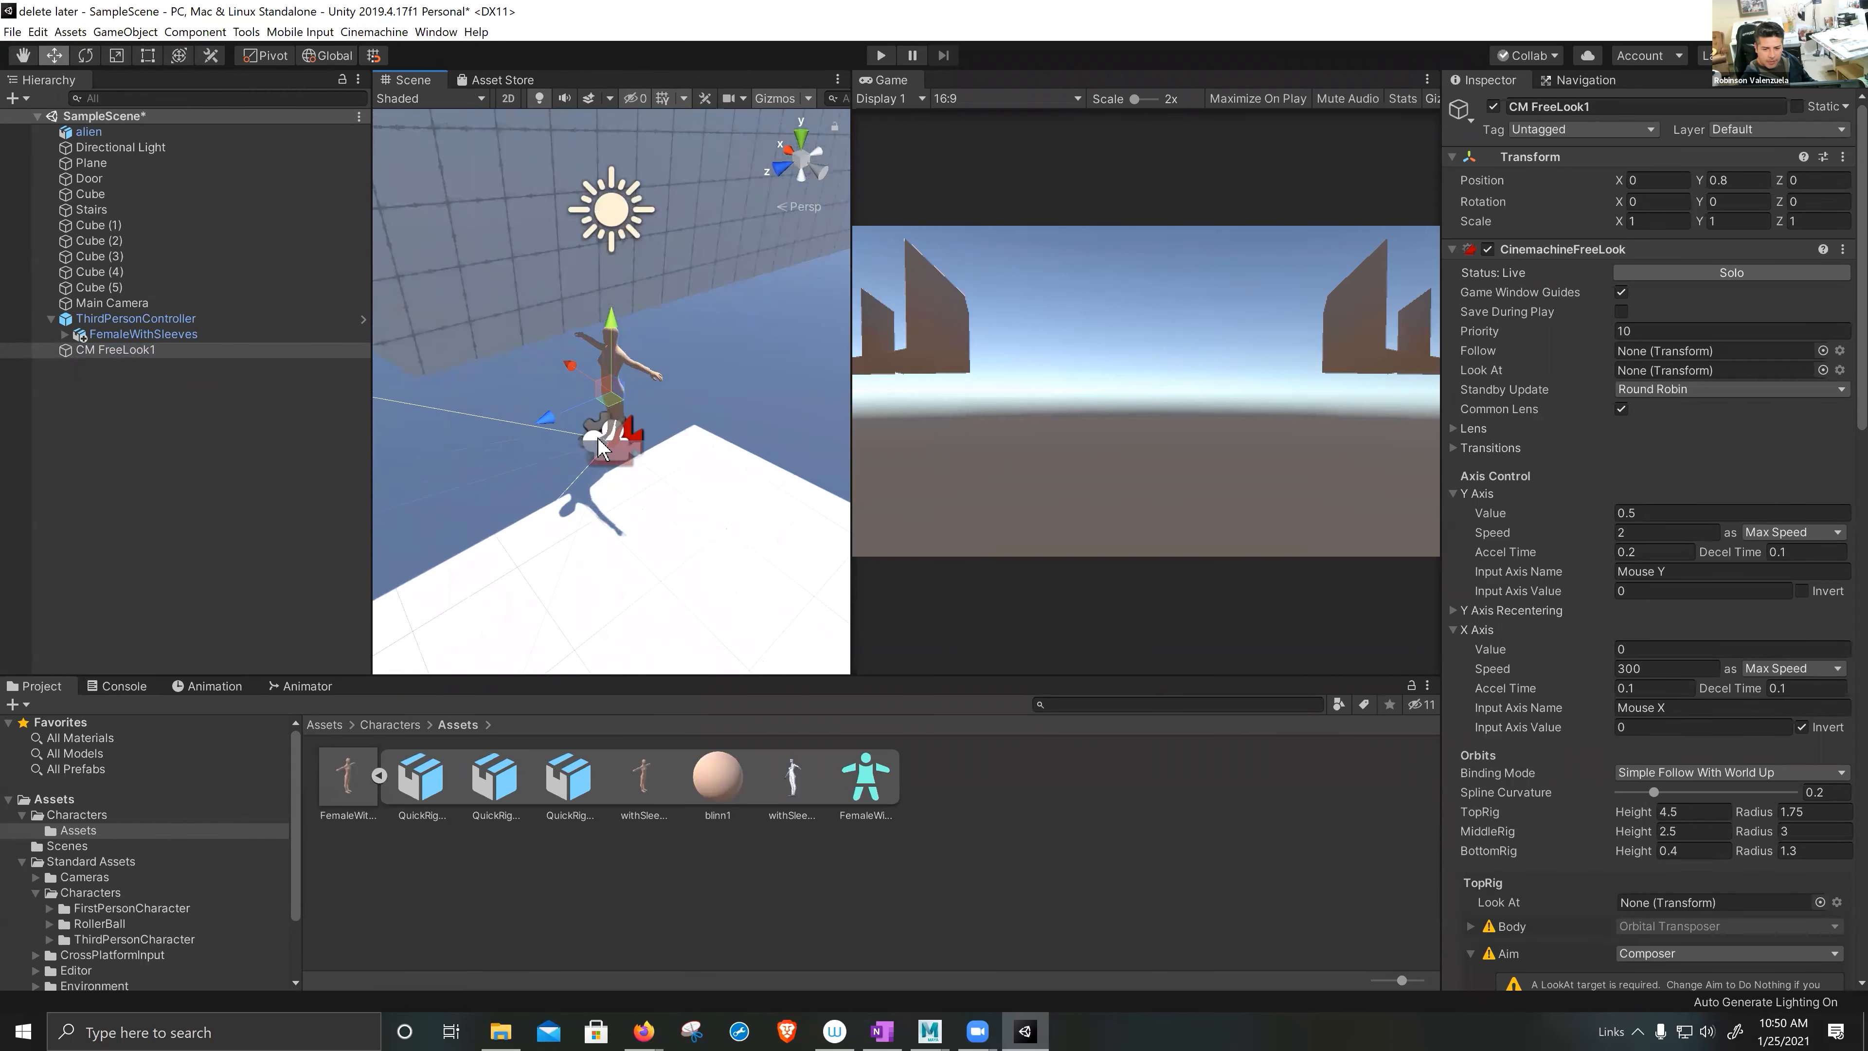
pyautogui.press('alt')
pyautogui.keyDown('alt'); pyautogui.moveTo(521, 516); pyautogui.dragTo(901, 519); pyautogui.keyUp('alt')
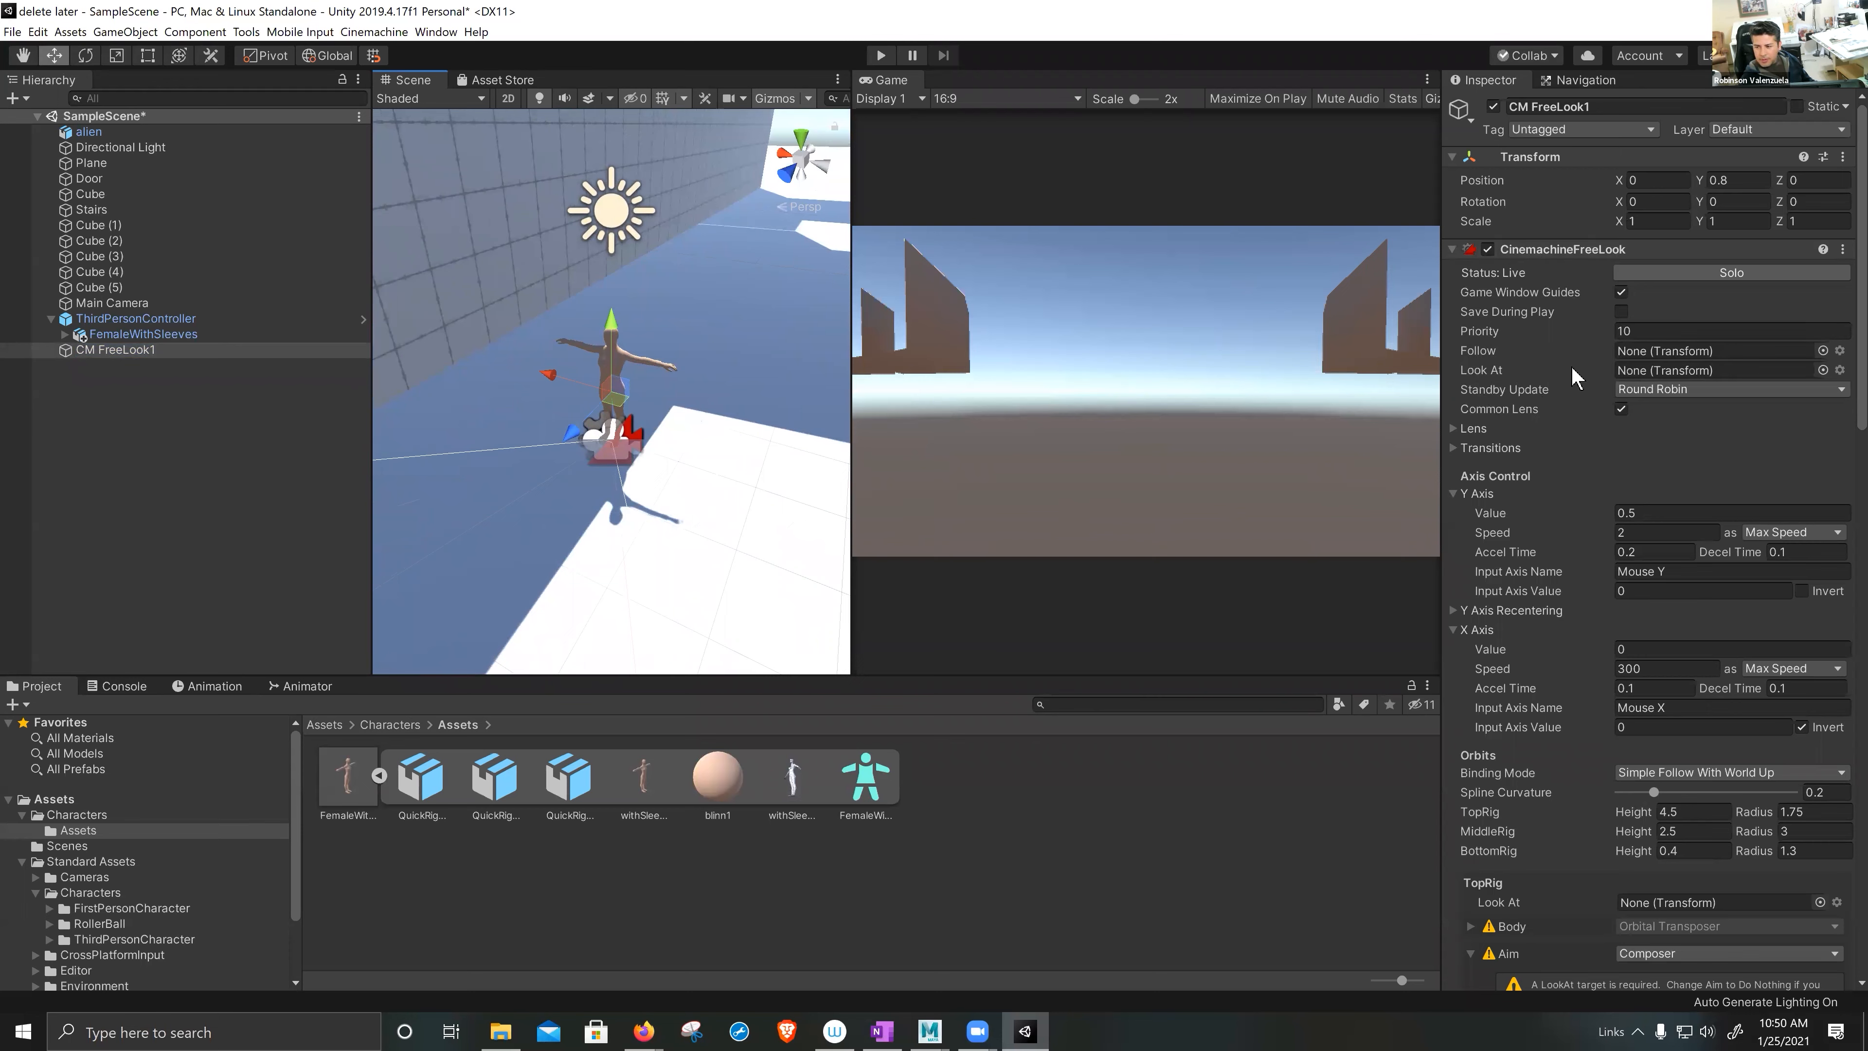
pyautogui.click(1822, 351)
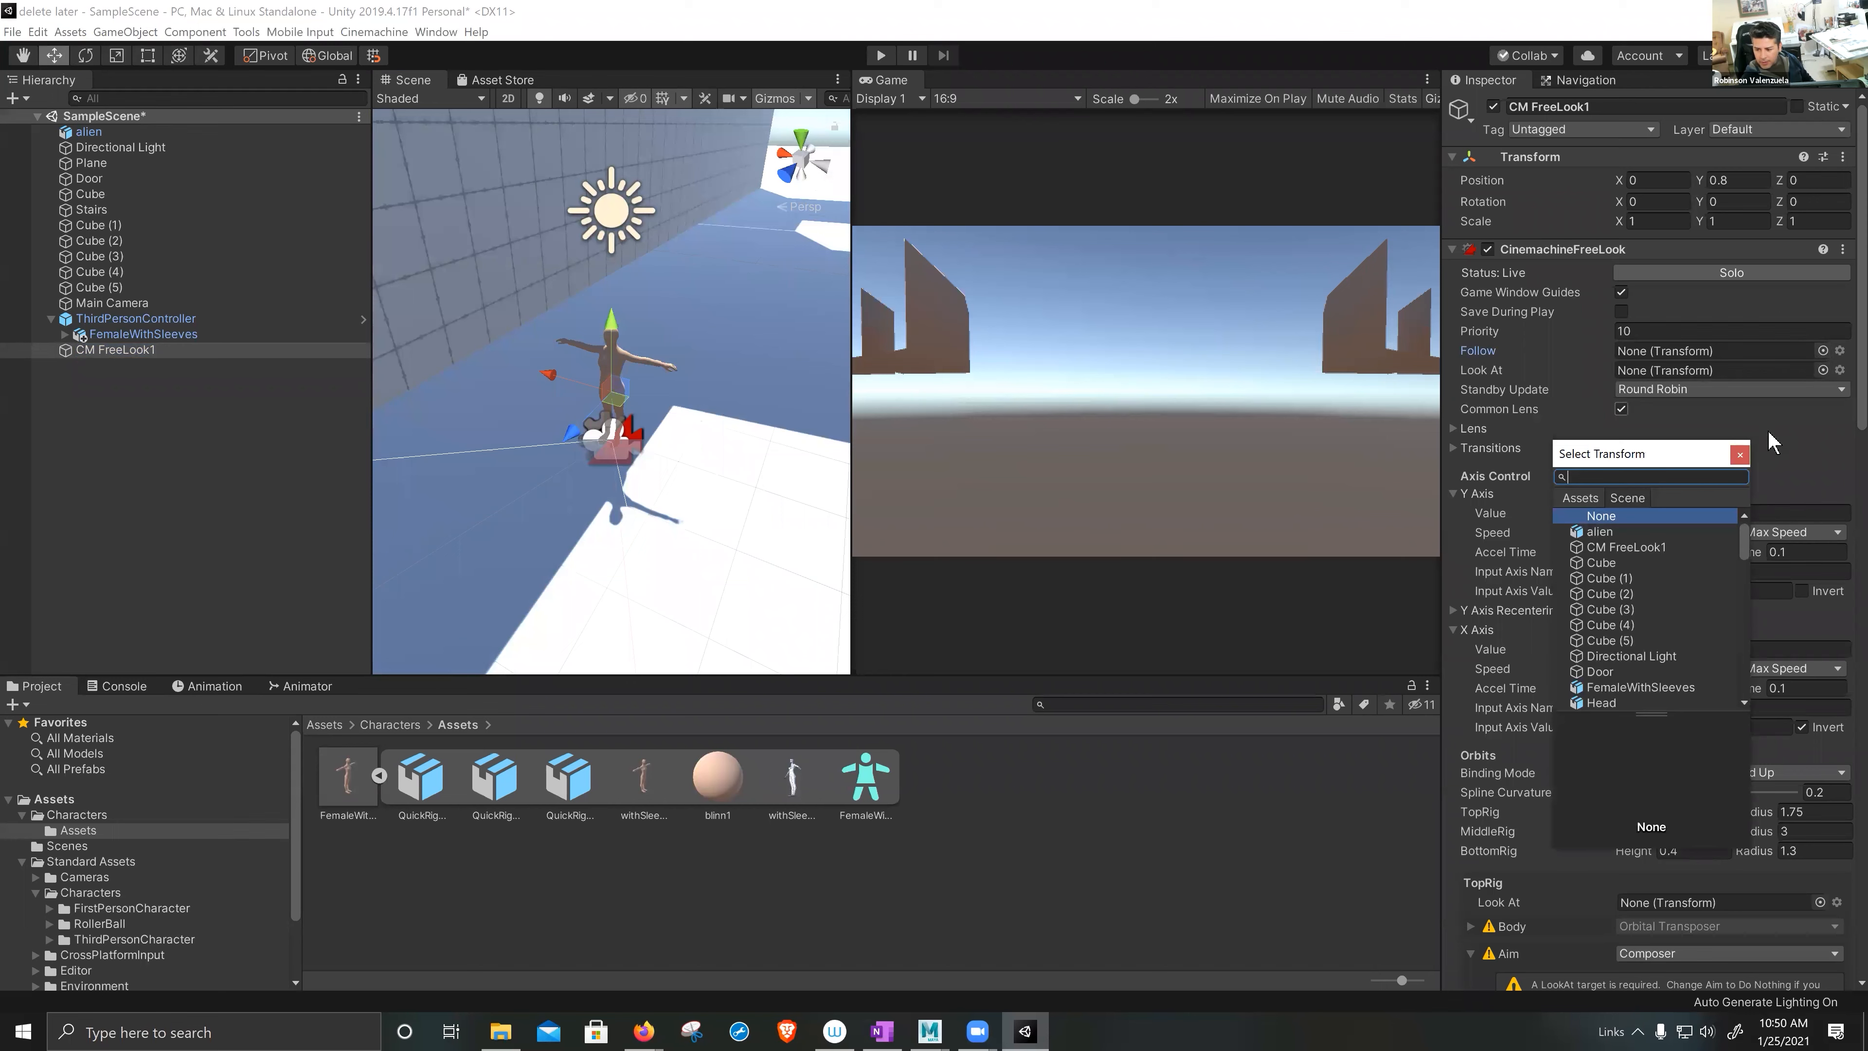
pyautogui.click(1629, 687)
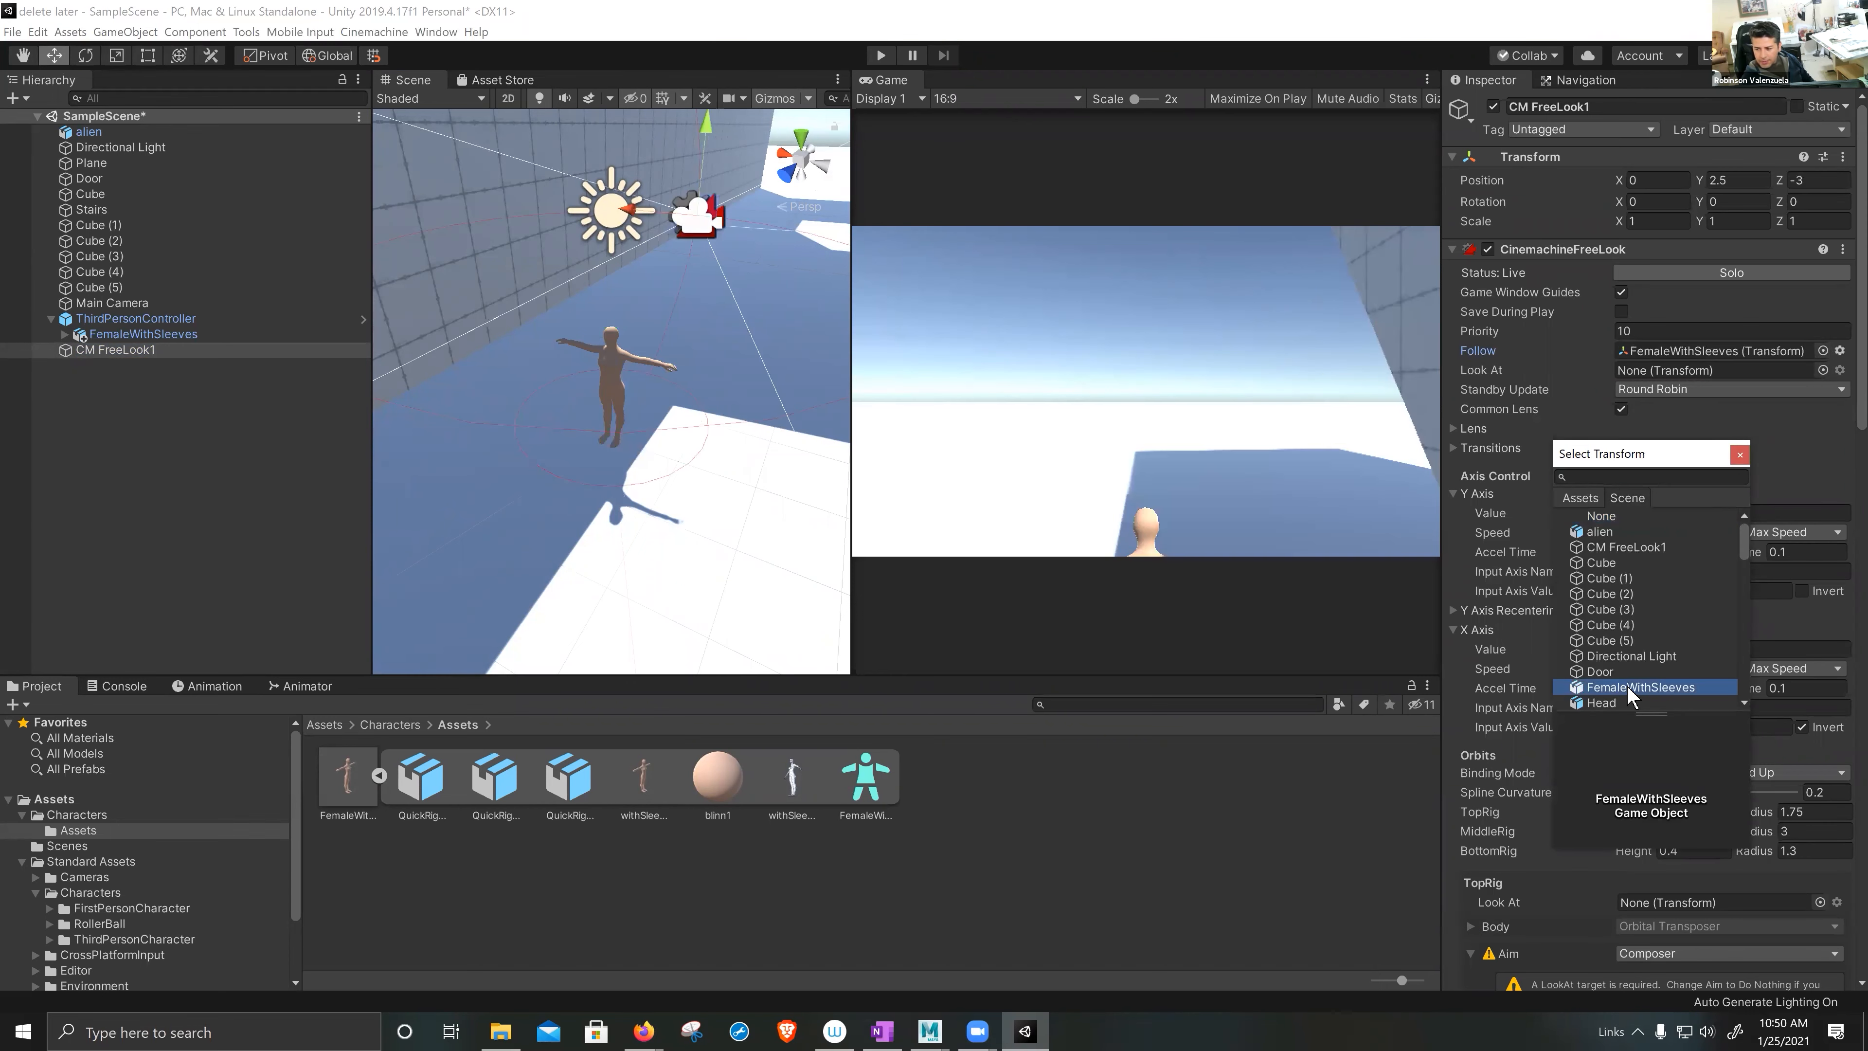
pyautogui.click(1822, 371)
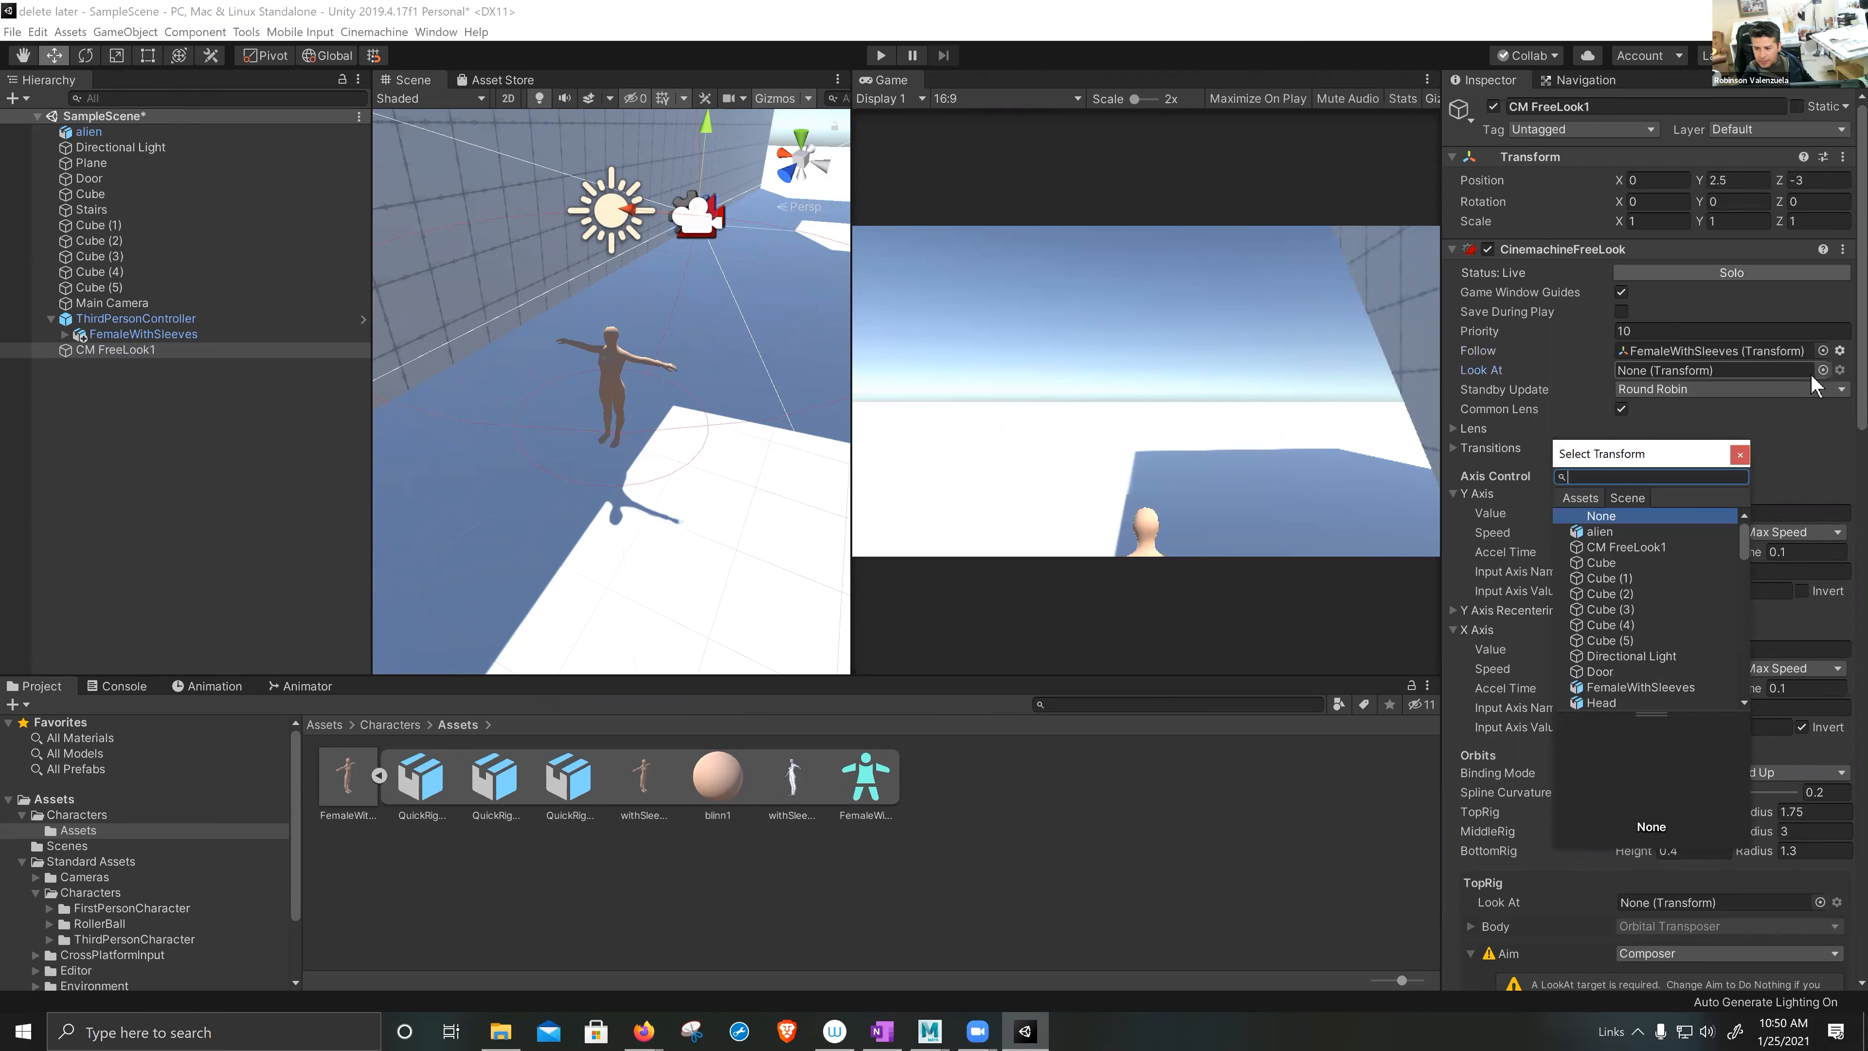
pyautogui.click(1664, 689)
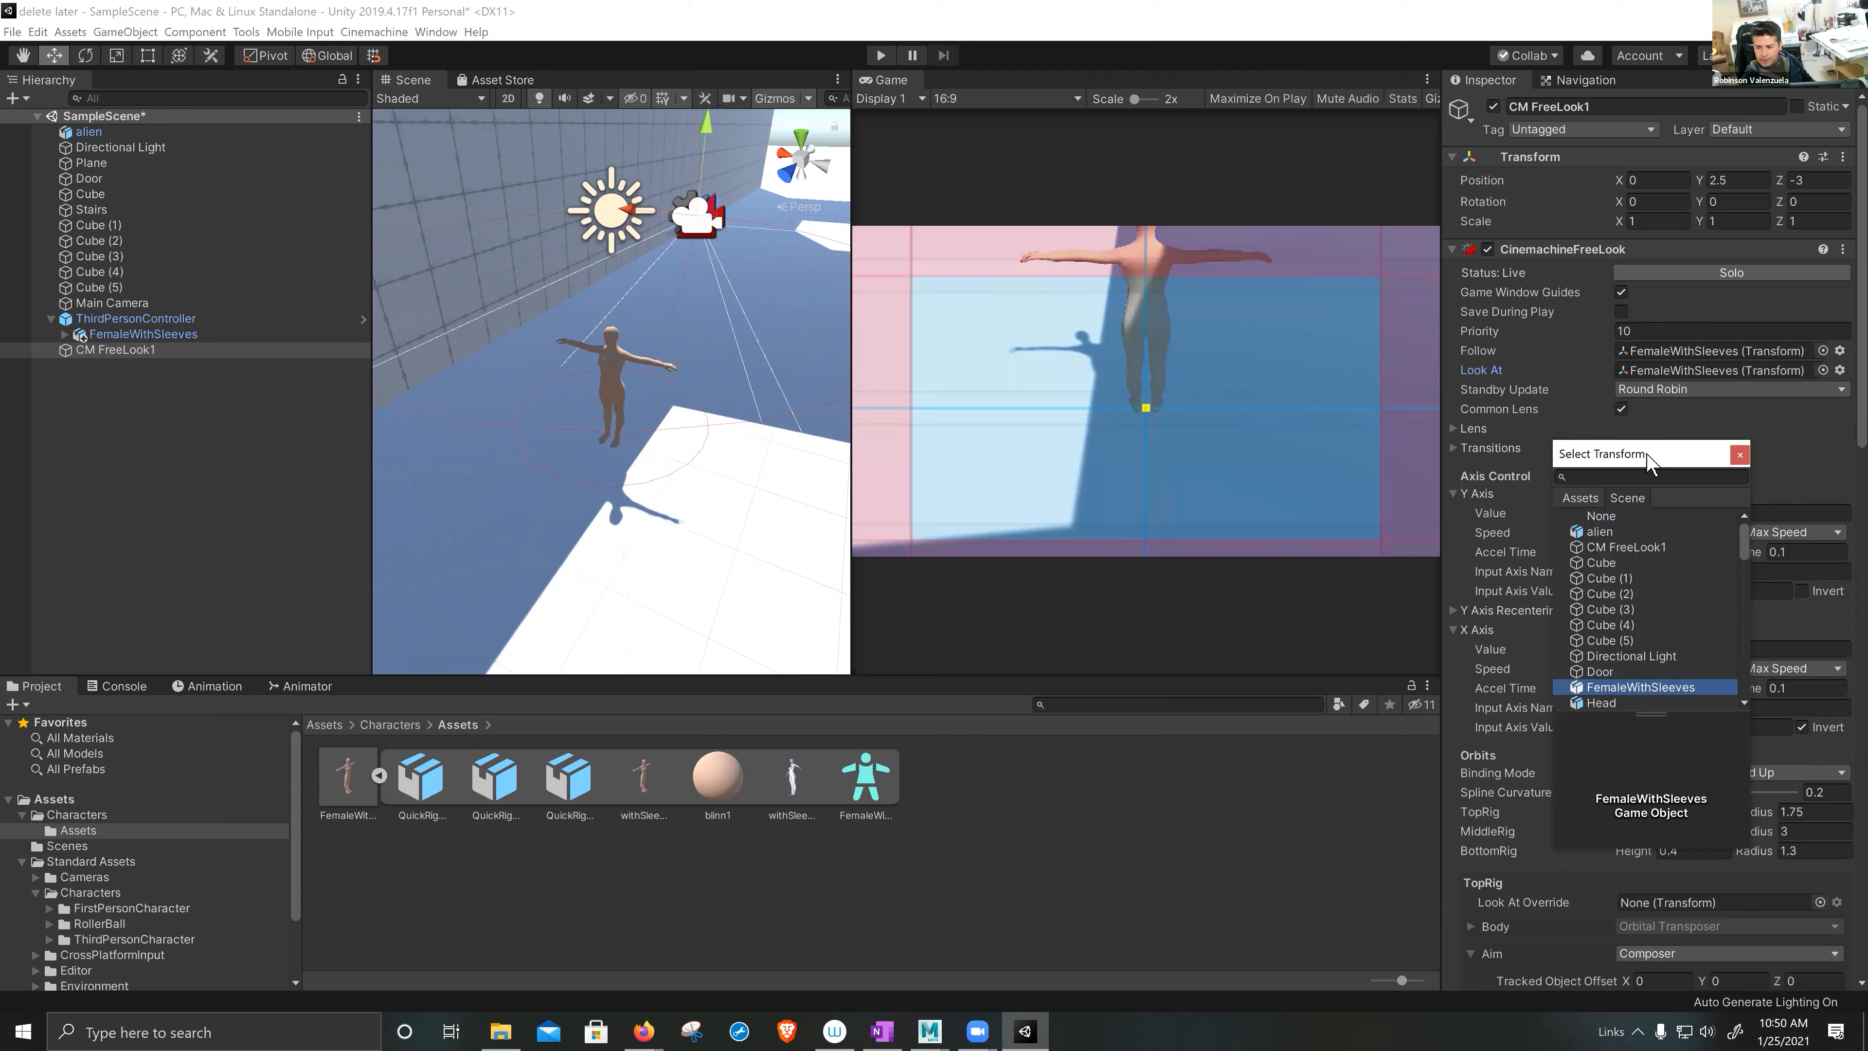
pyautogui.moveTo(1666, 471); pyautogui.dragTo(1706, 478)
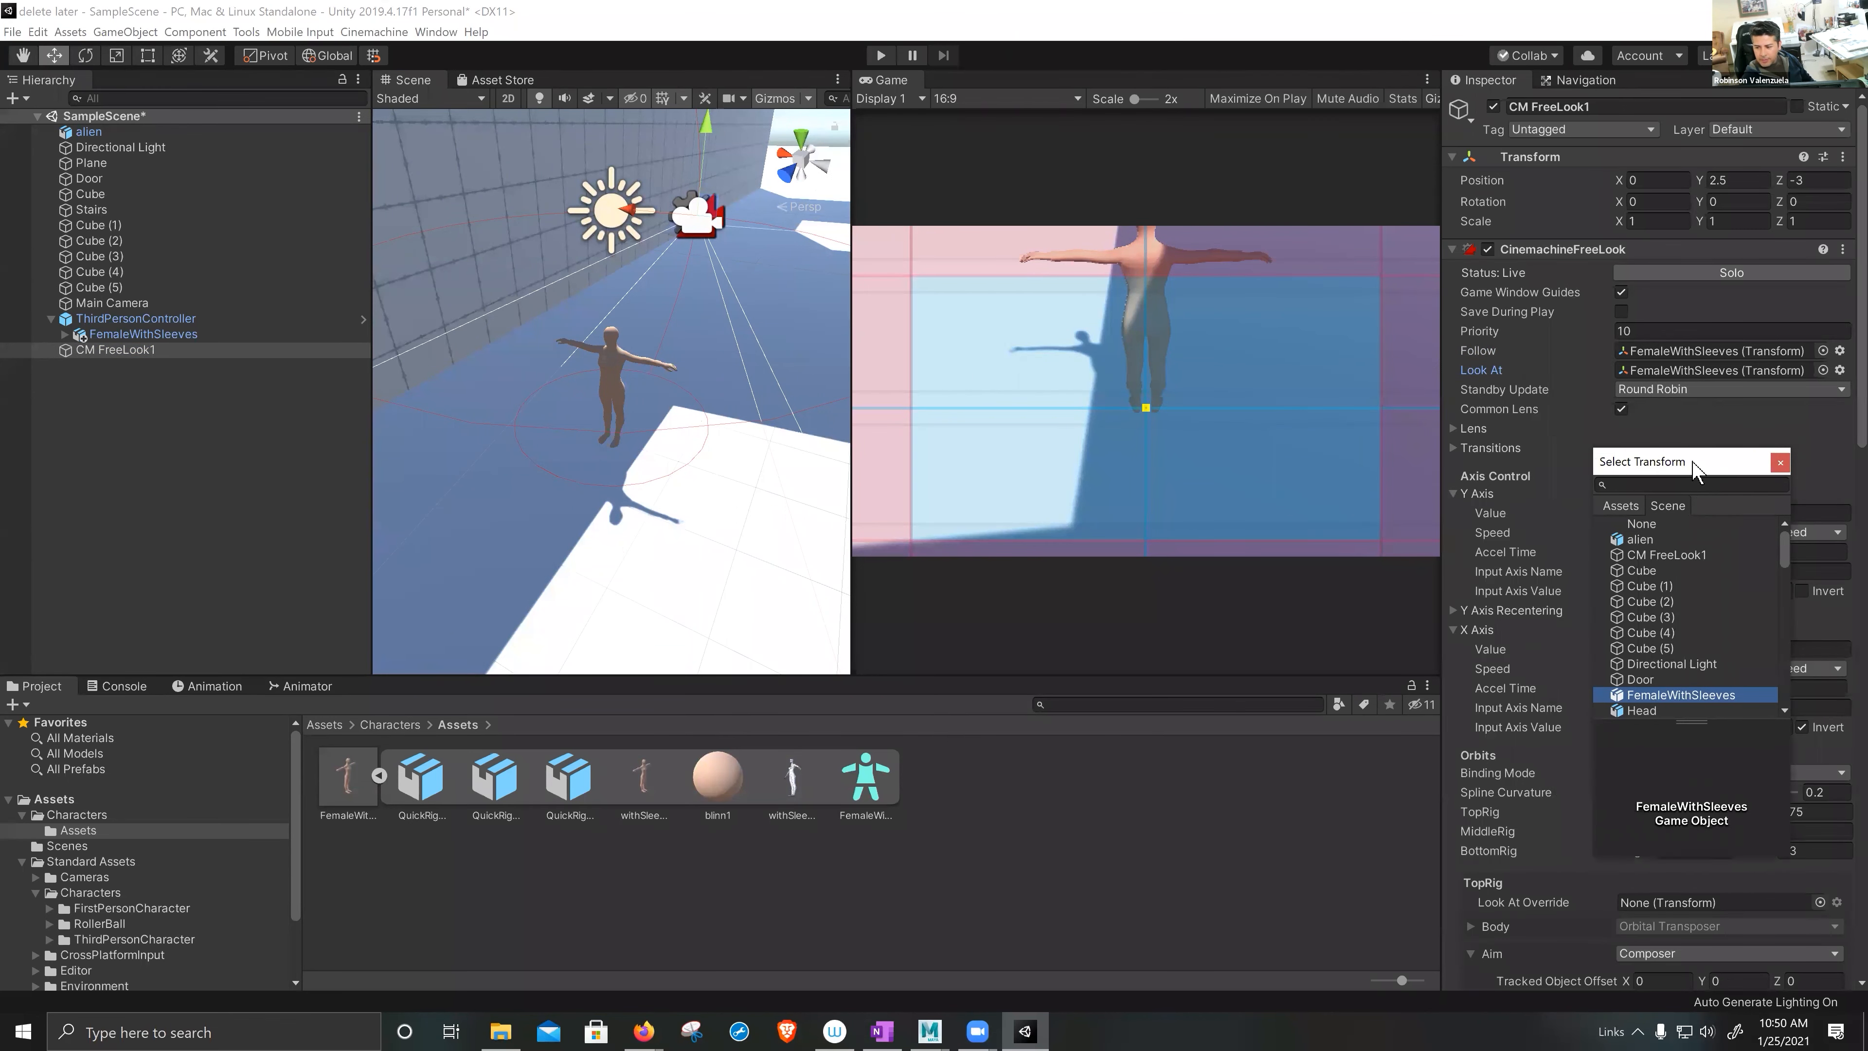
pyautogui.click(1779, 463)
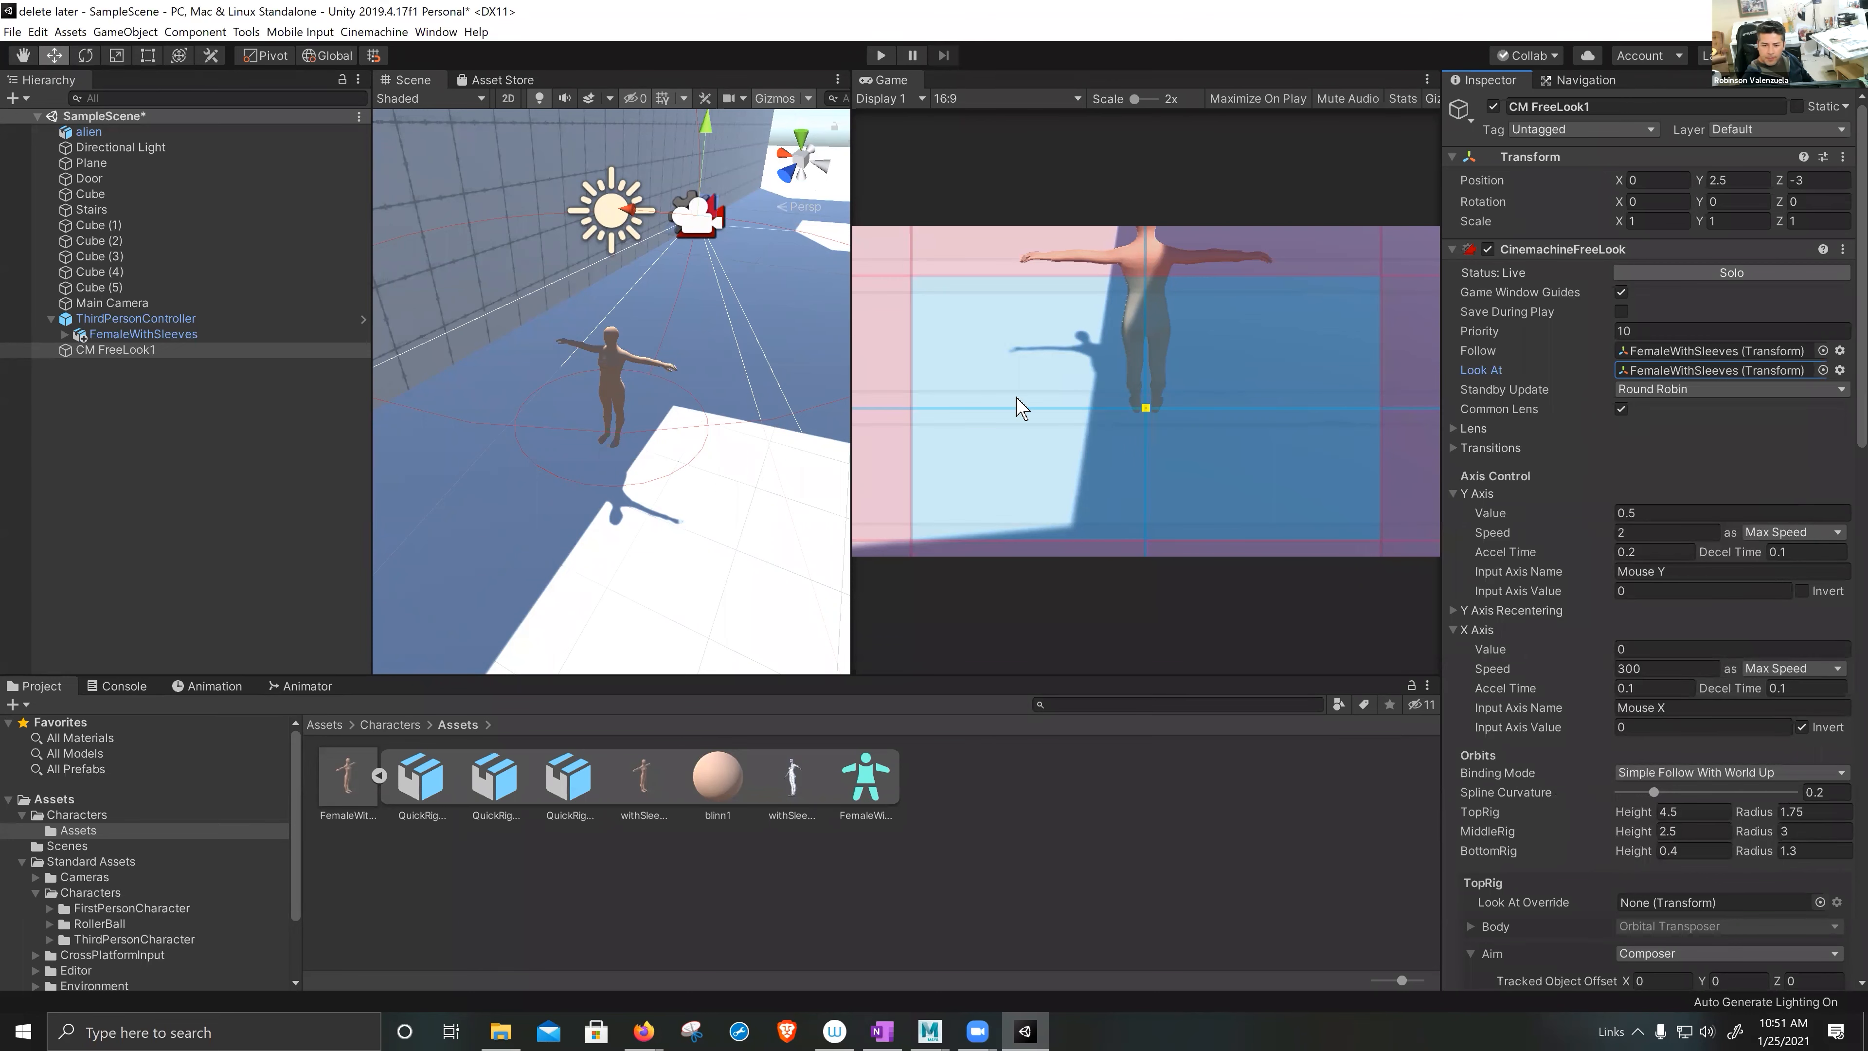
# - Widen the Scene view and examine the orbit rings of the selected FreeLook camera around the character
pyautogui.scroll(-7, 667, 369)
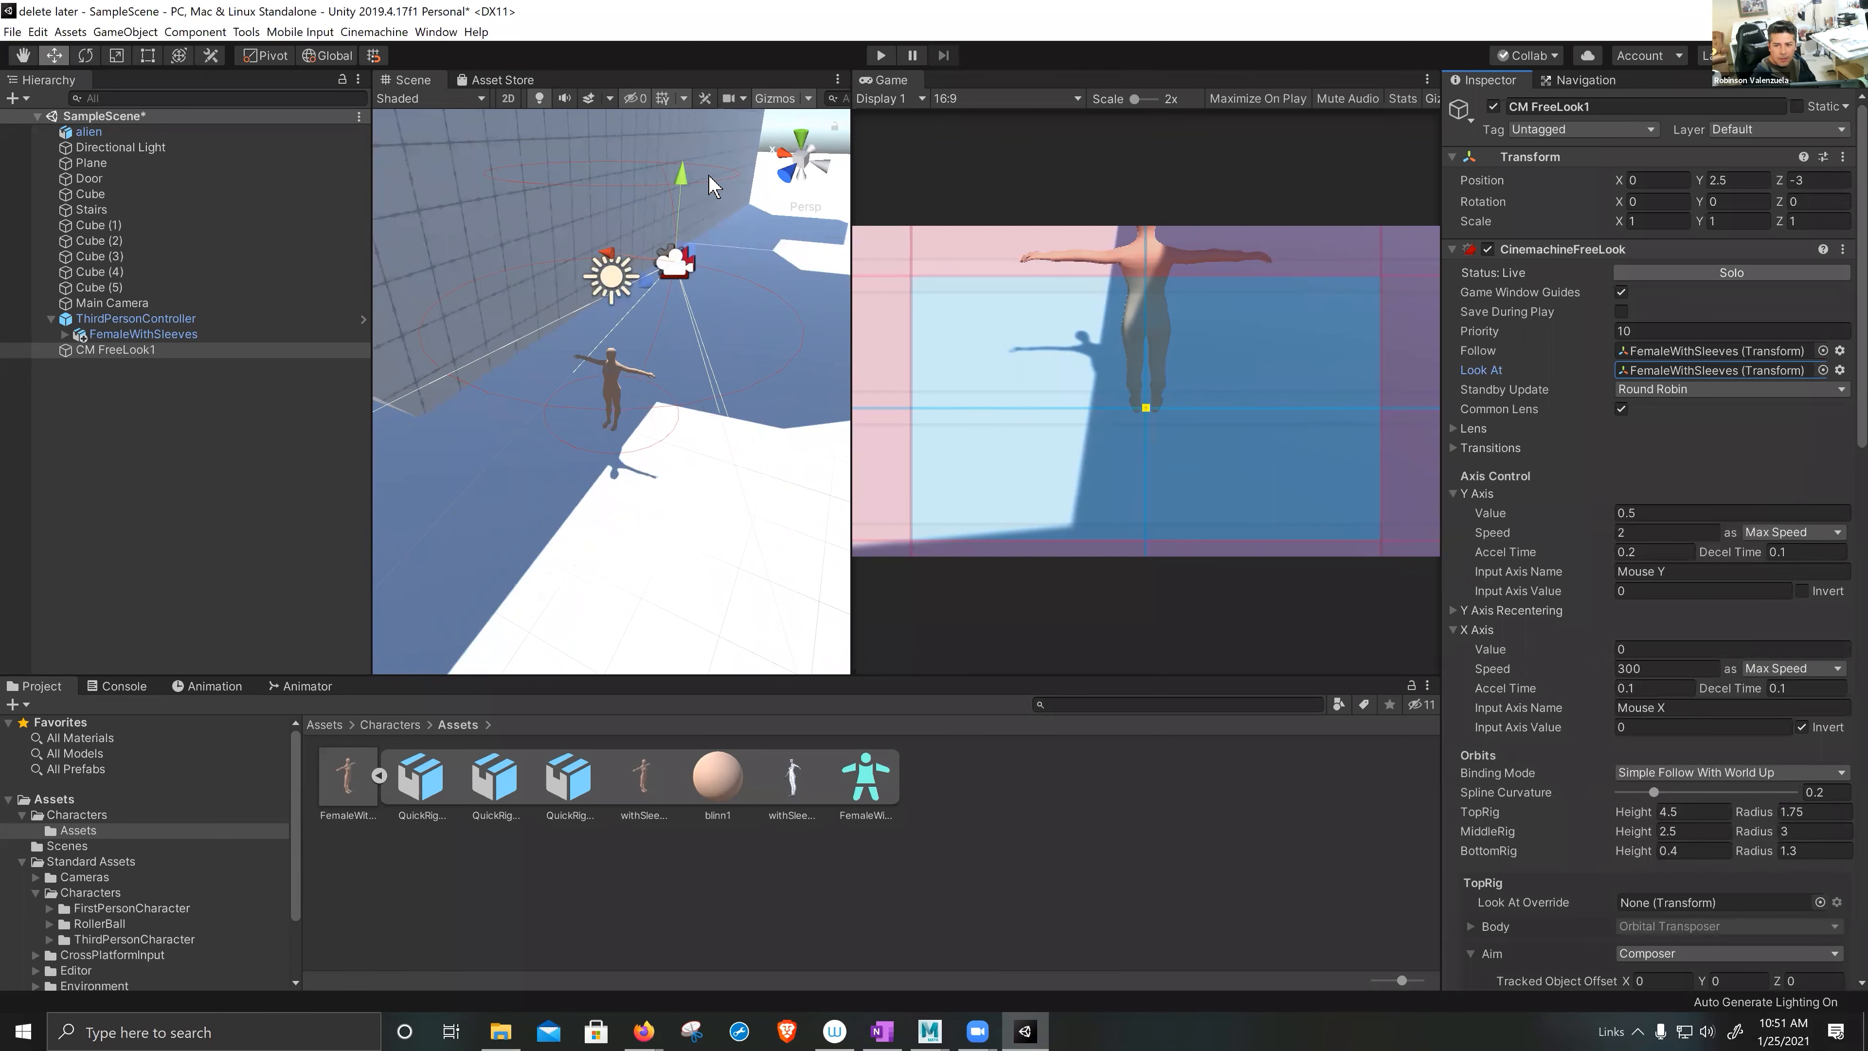
pyautogui.moveTo(851, 244); pyautogui.dragTo(1003, 250)
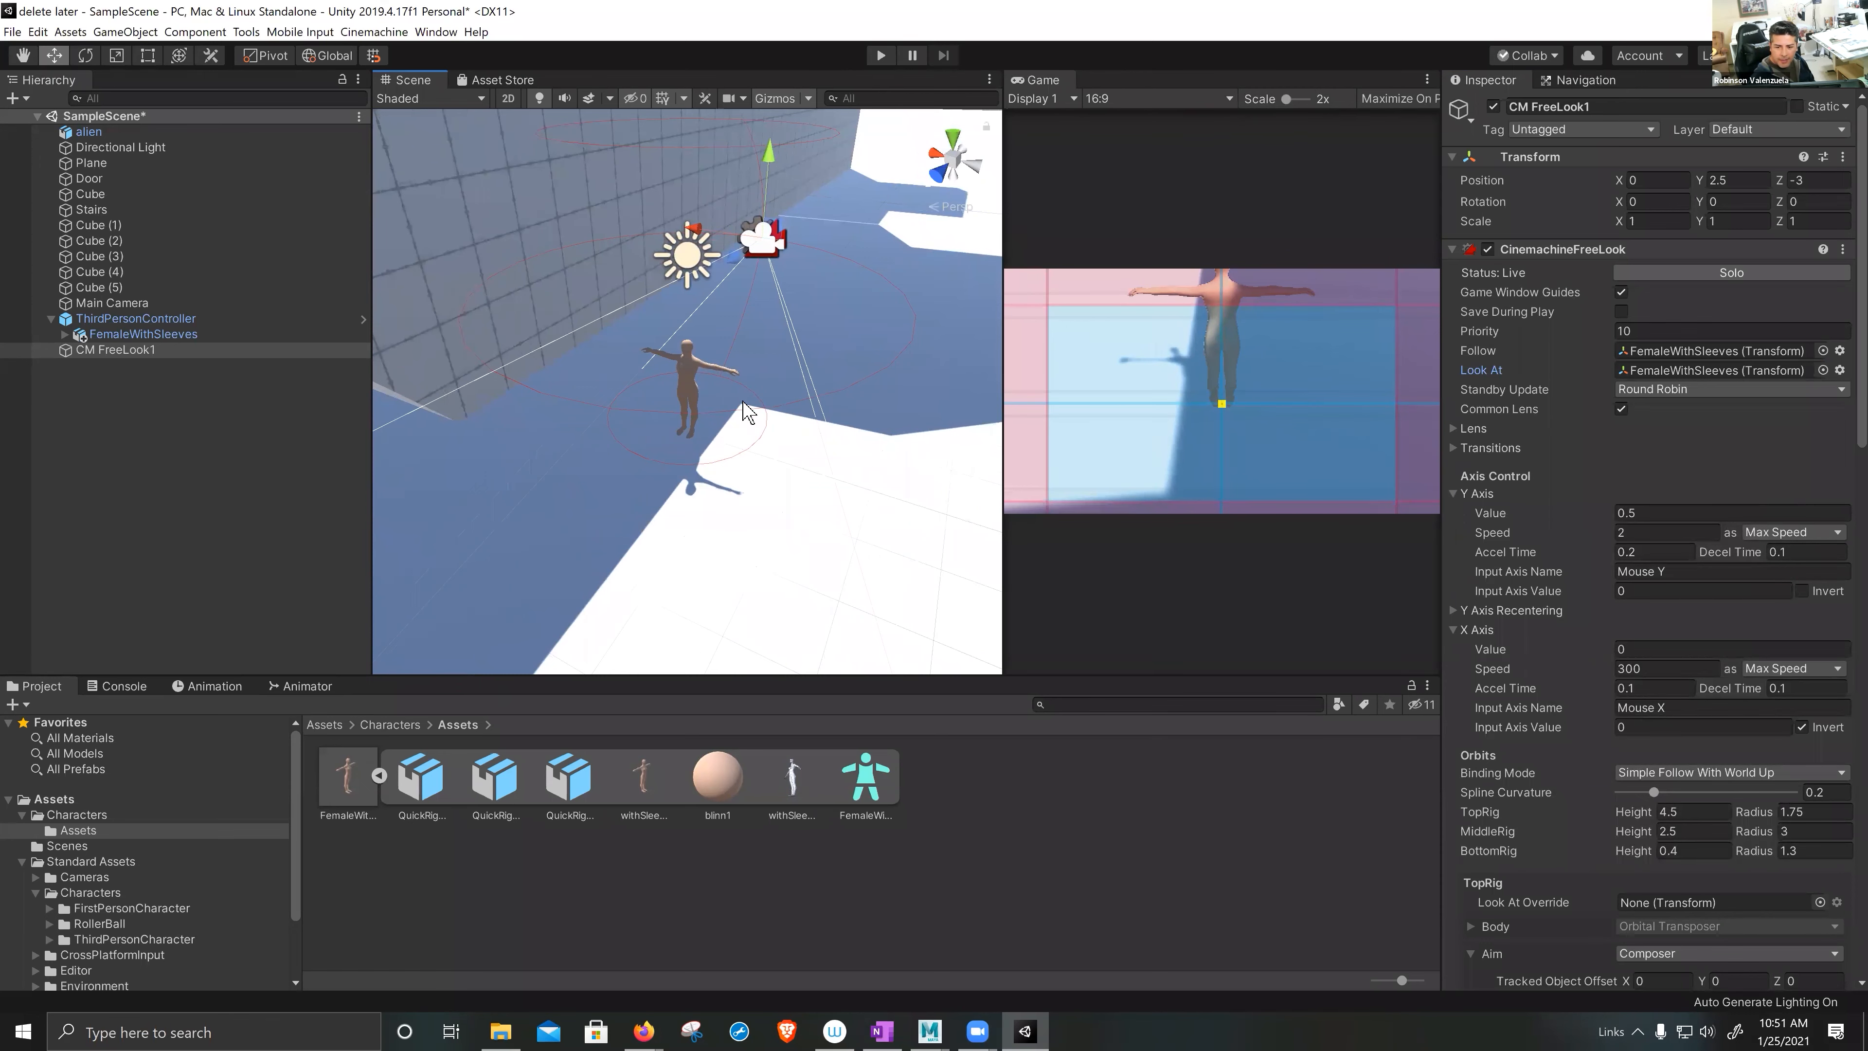
pyautogui.keyDown('alt'); pyautogui.moveTo(756, 437); pyautogui.dragTo(759, 417); pyautogui.keyUp('alt')
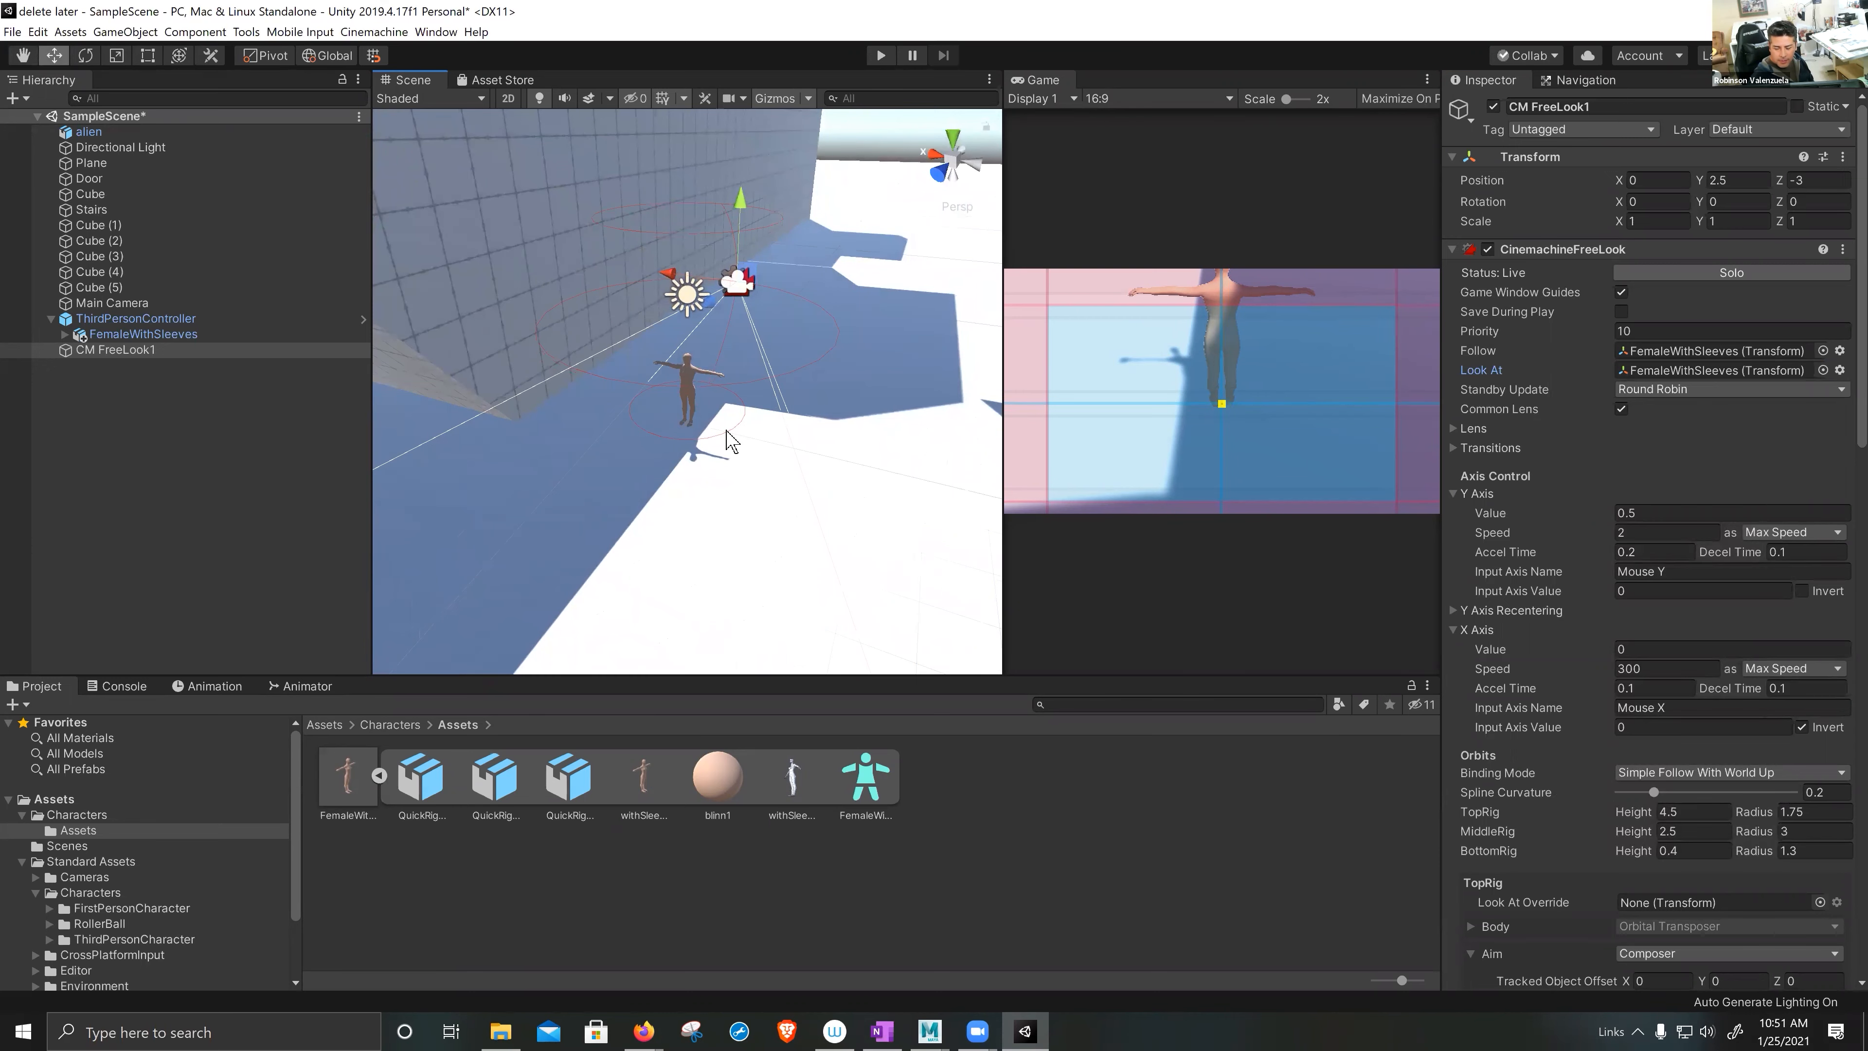
pyautogui.click(728, 440)
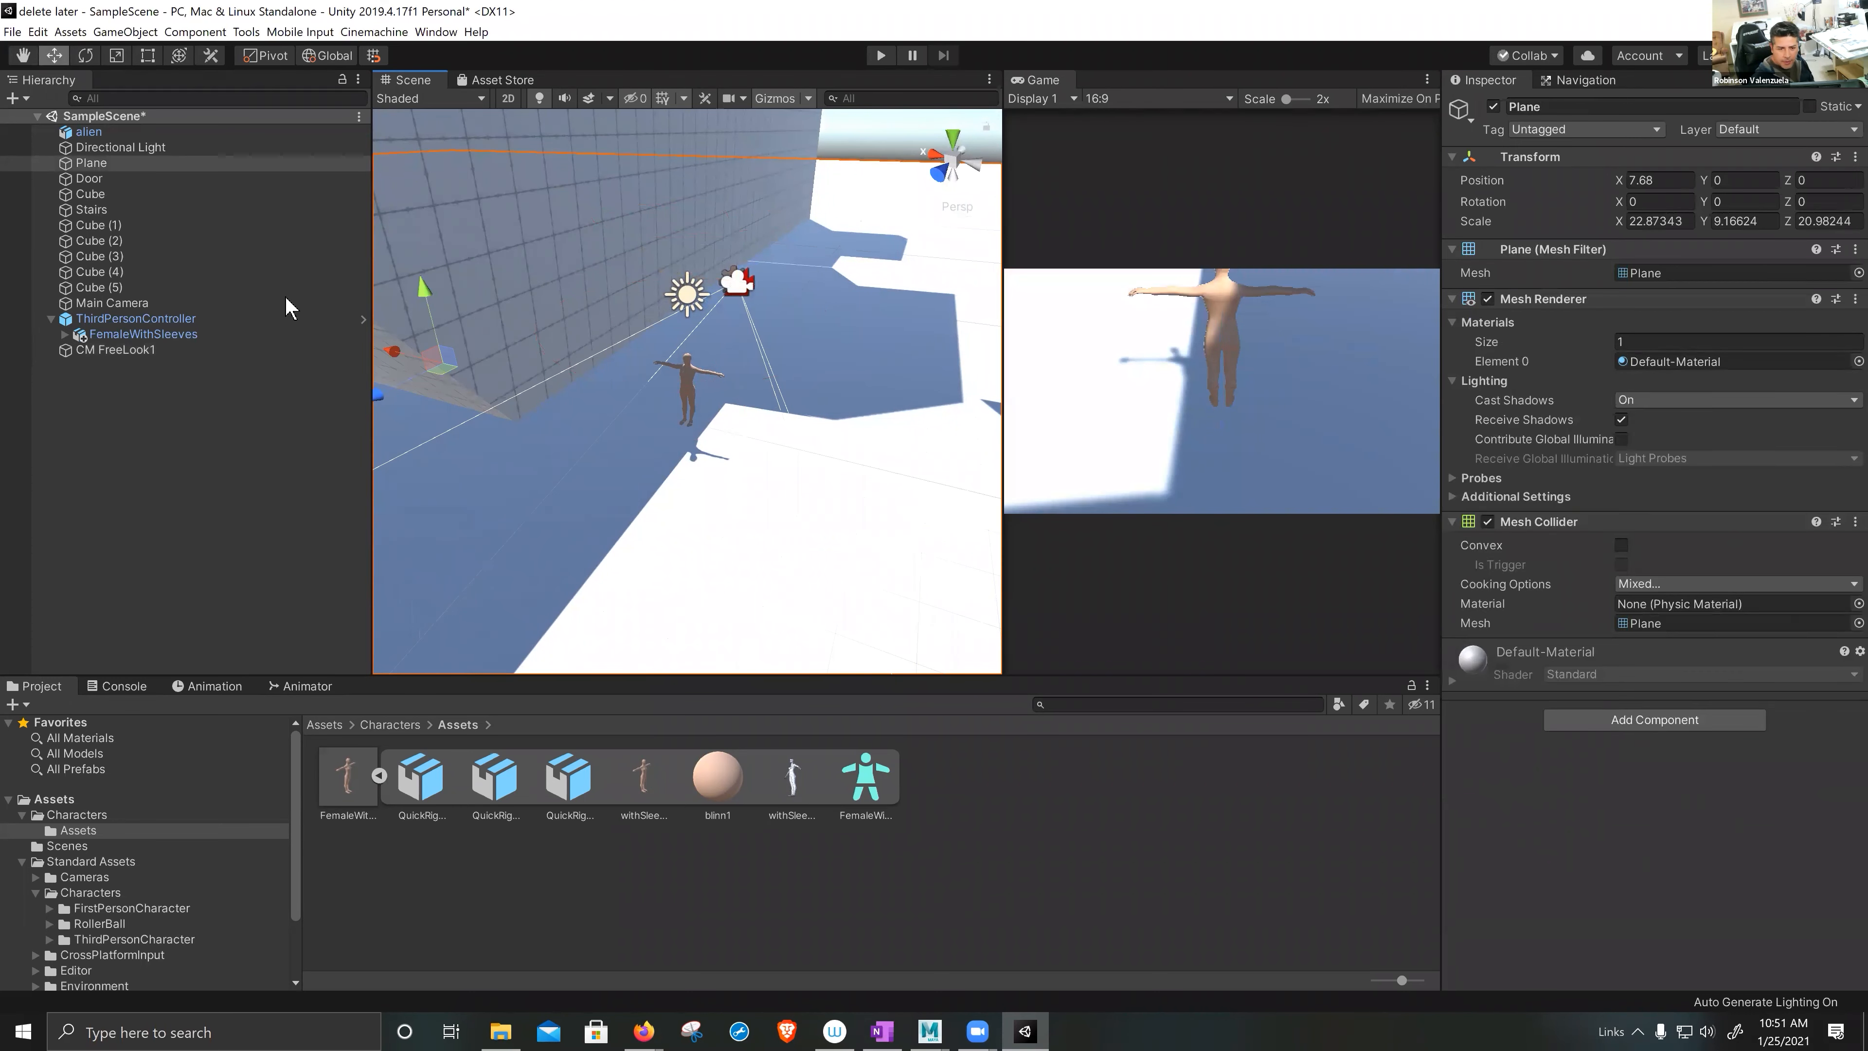
pyautogui.click(140, 349)
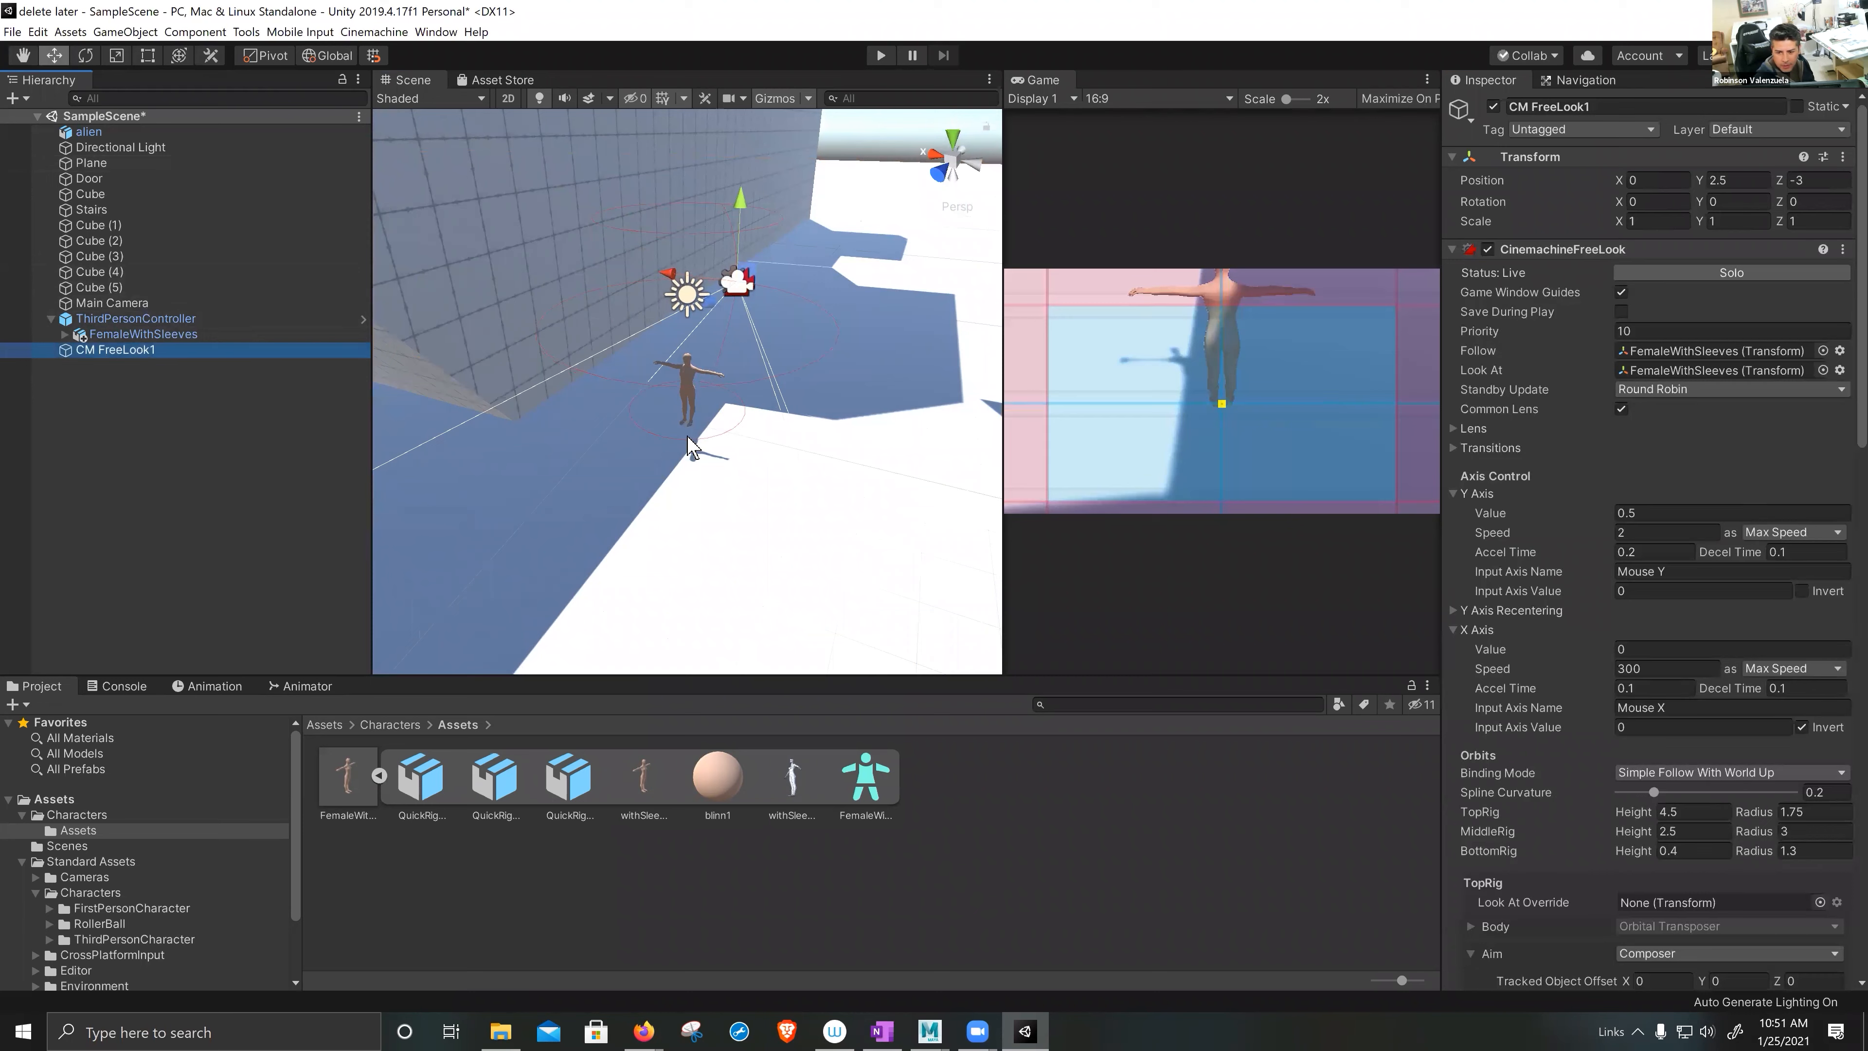
# - Examine the FreeLook camera's orbit rings around the character and look through its axis, orbit and rig settings
pyautogui.scroll(5, 735, 435)
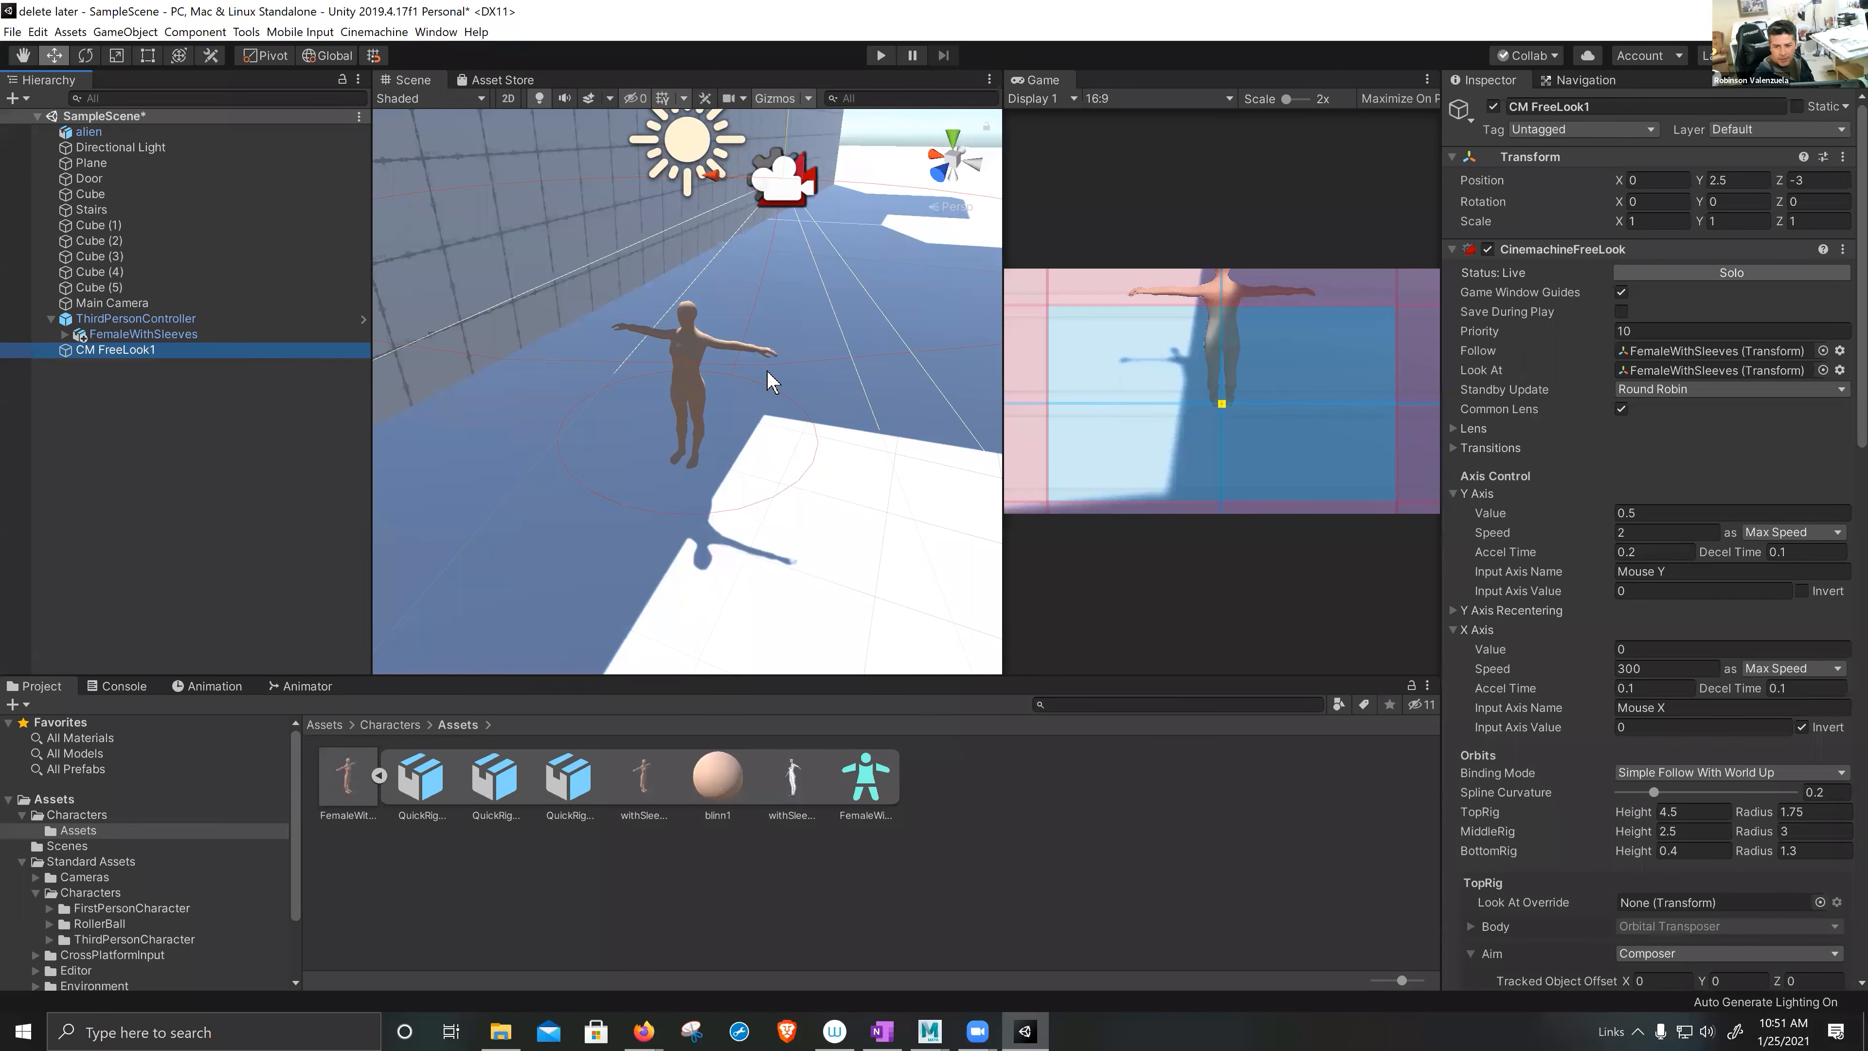
pyautogui.scroll(5, 756, 360)
pyautogui.scroll(-7, 756, 361)
pyautogui.scroll(-3, 756, 361)
pyautogui.moveTo(800, 301); pyautogui.dragTo(760, 410, button='middle')
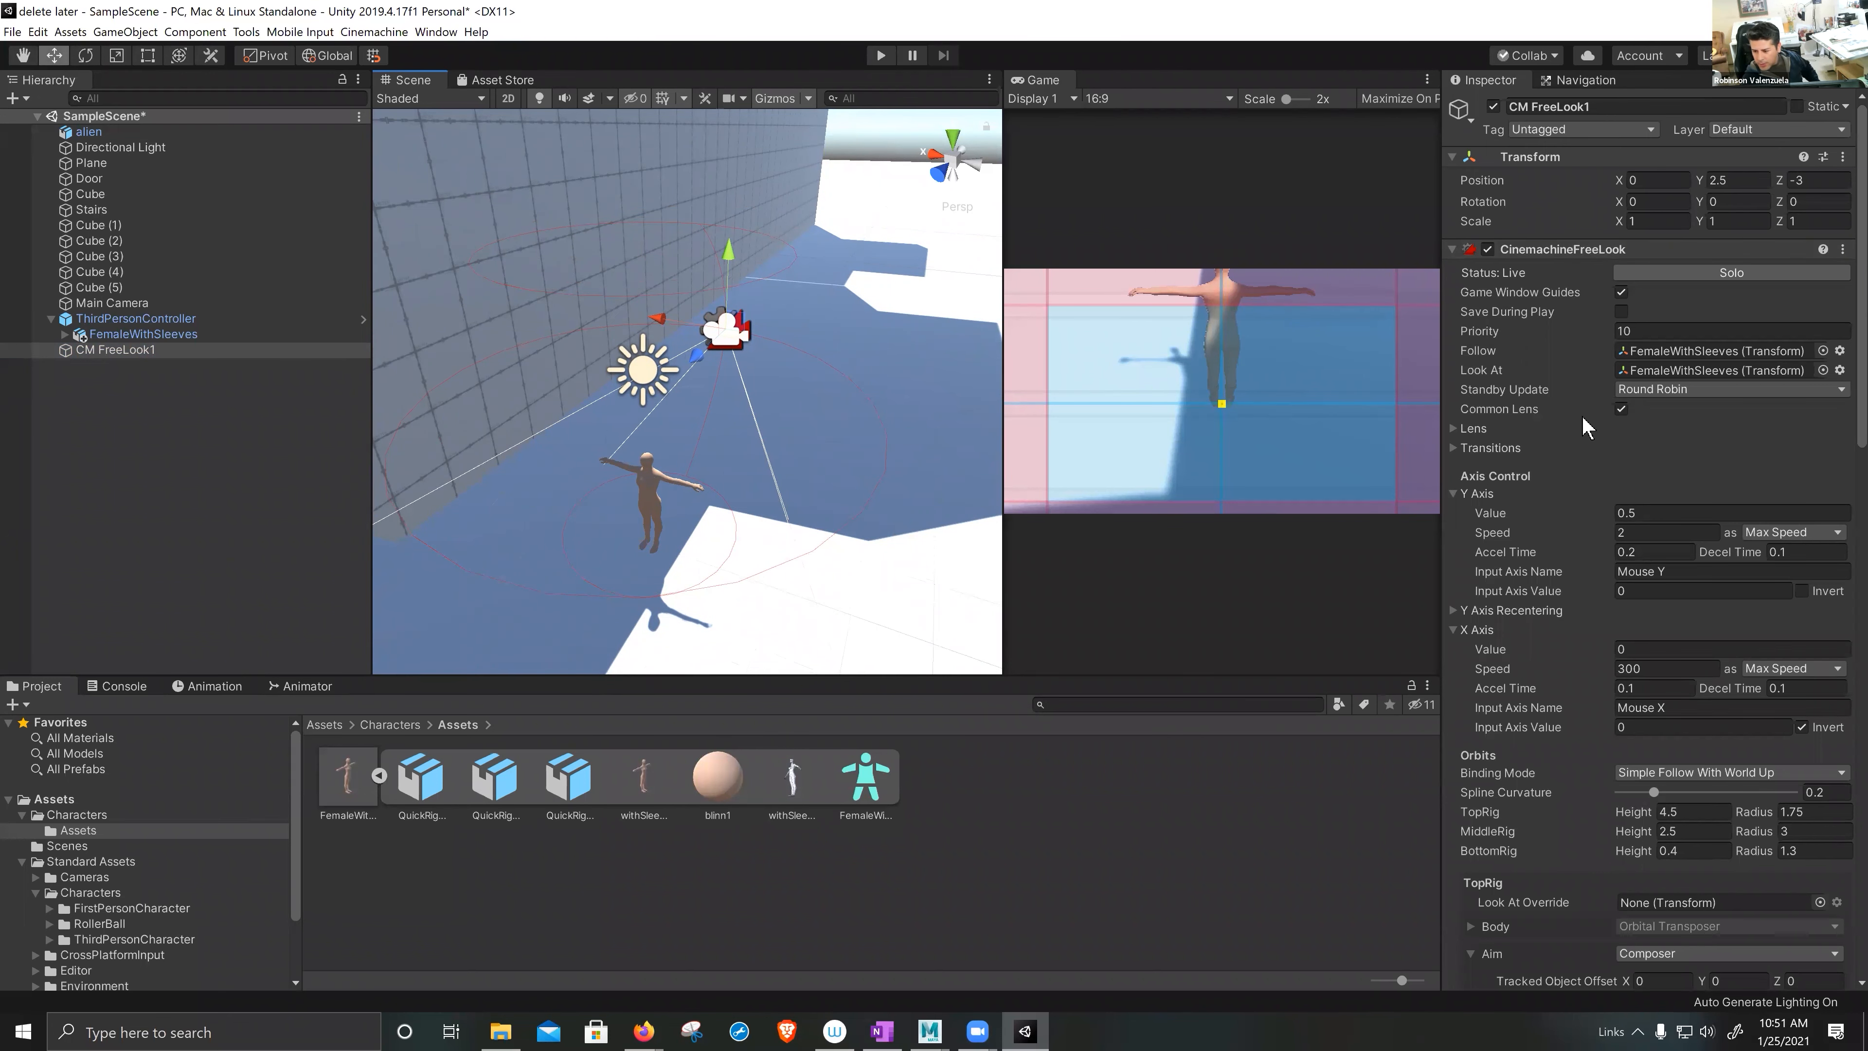
pyautogui.scroll(-4, 1577, 460)
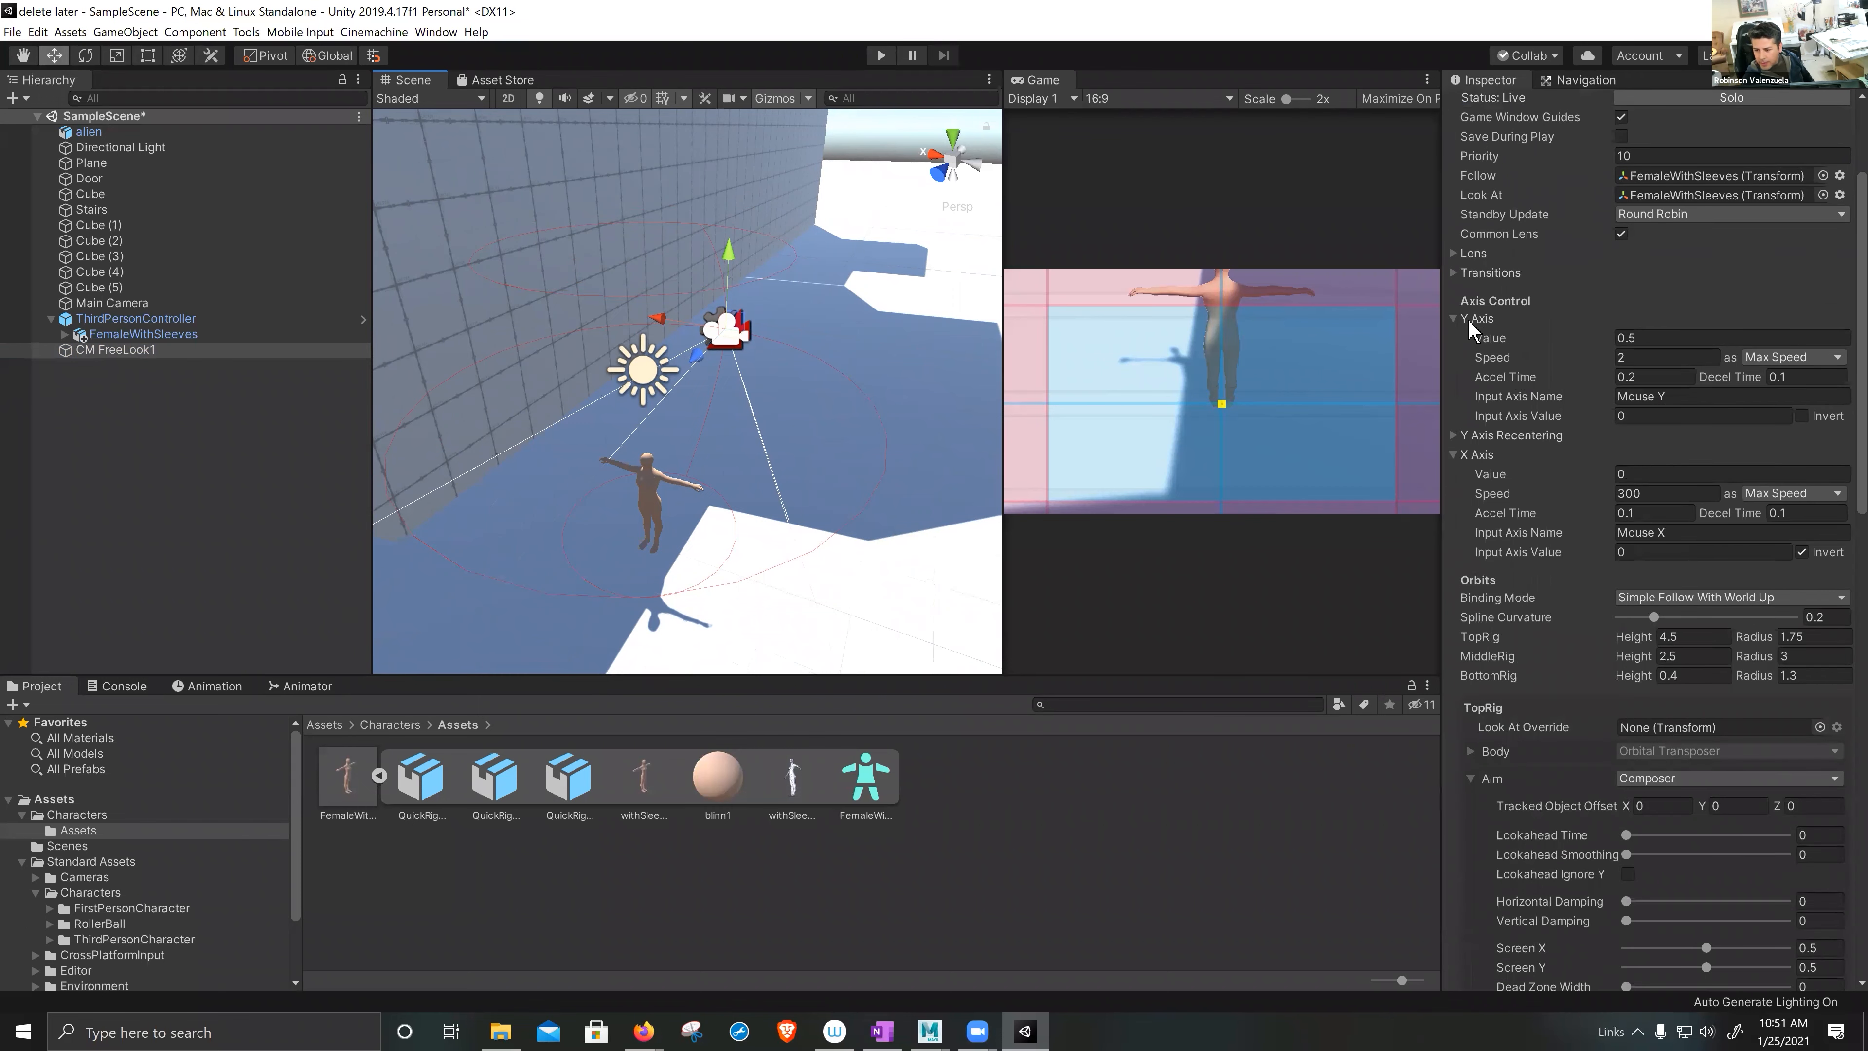
pyautogui.scroll(-5, 1533, 524)
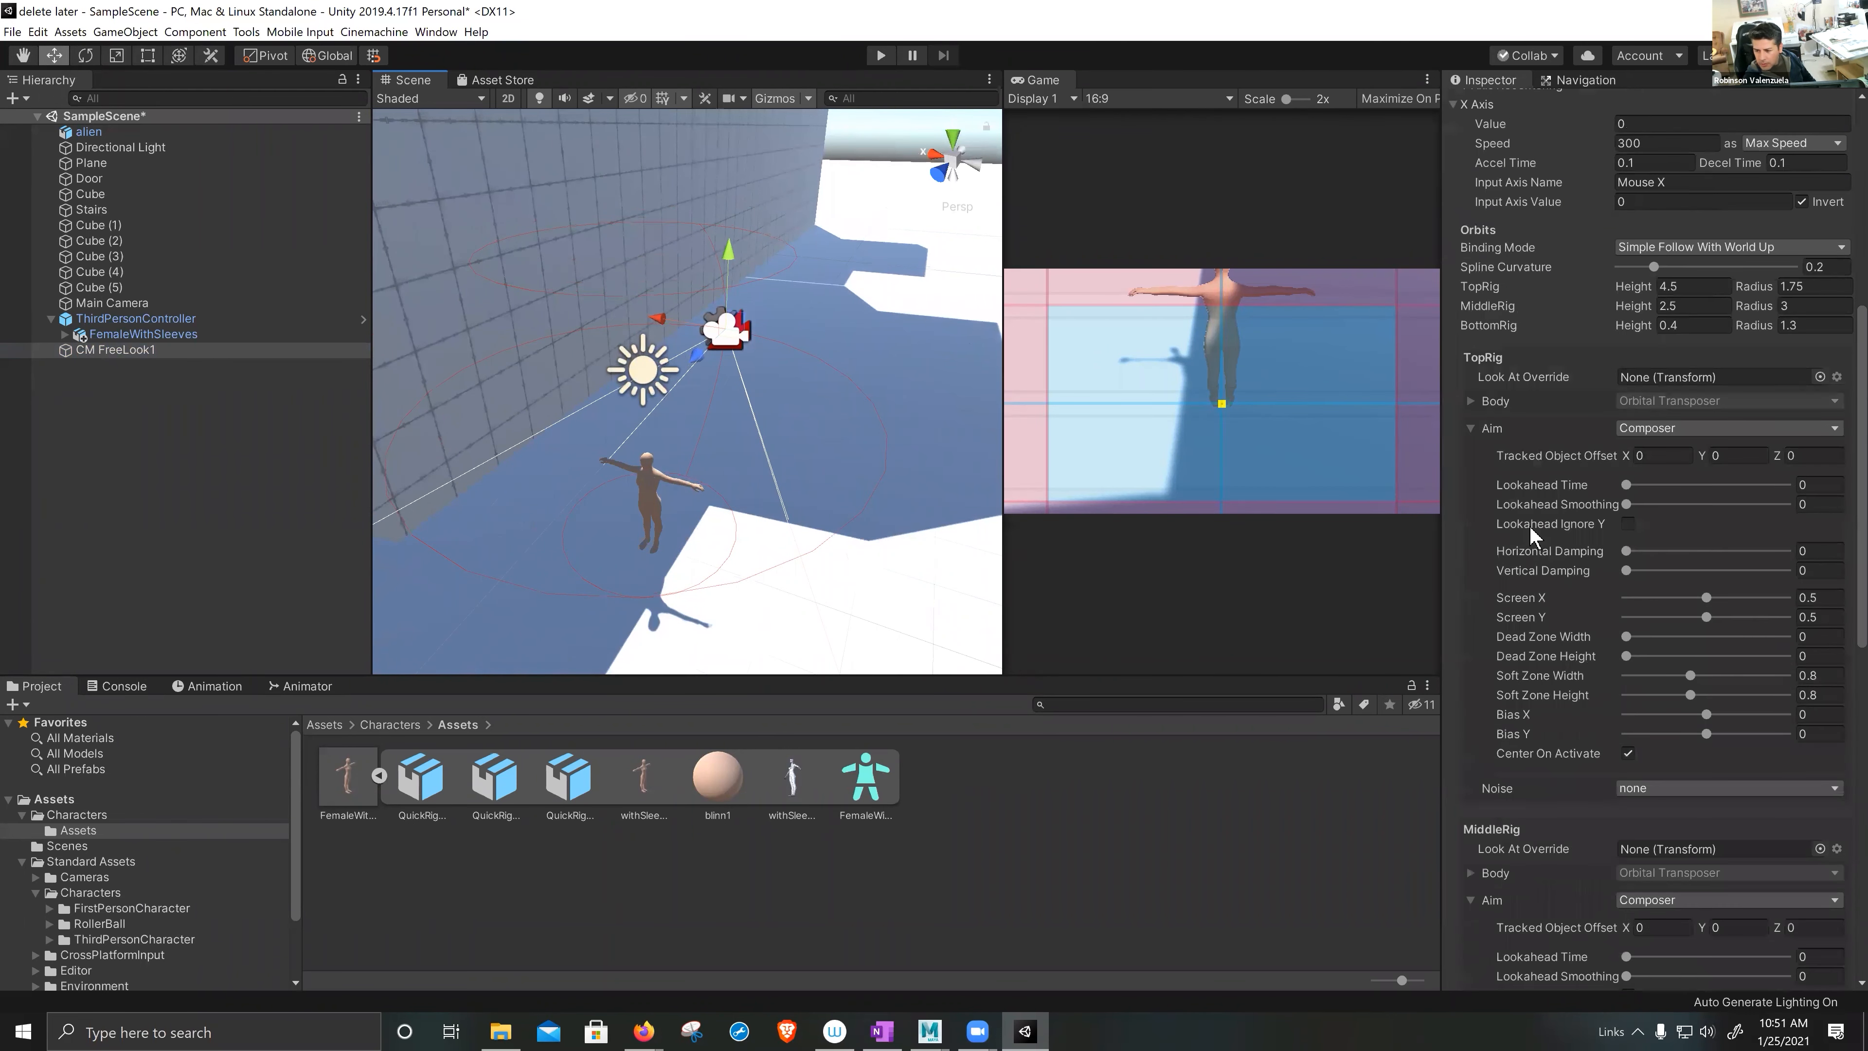
pyautogui.scroll(5, 1532, 534)
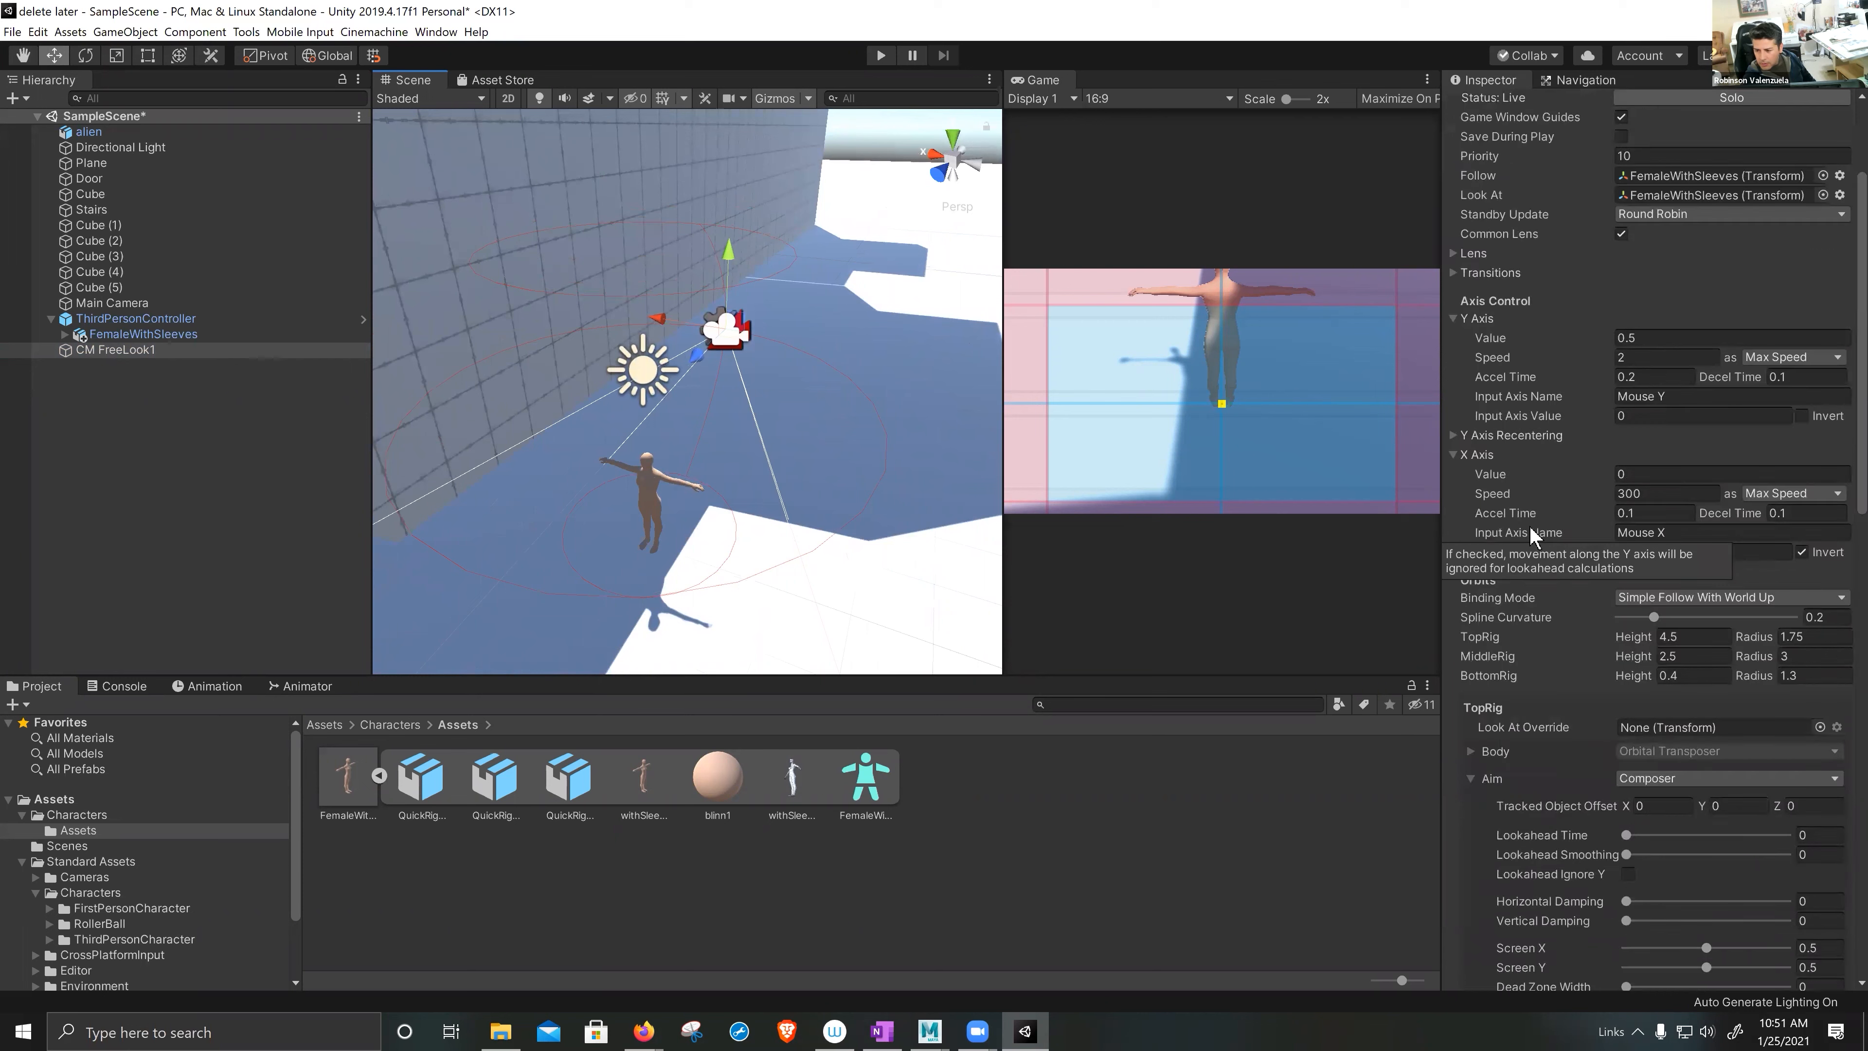
# - Collapse the FreeLook camera's Y Axis and X Axis settings and set the MiddleRig's Aim Tracked Object Offset Y to 1.12
pyautogui.click(1453, 319)
pyautogui.click(1453, 359)
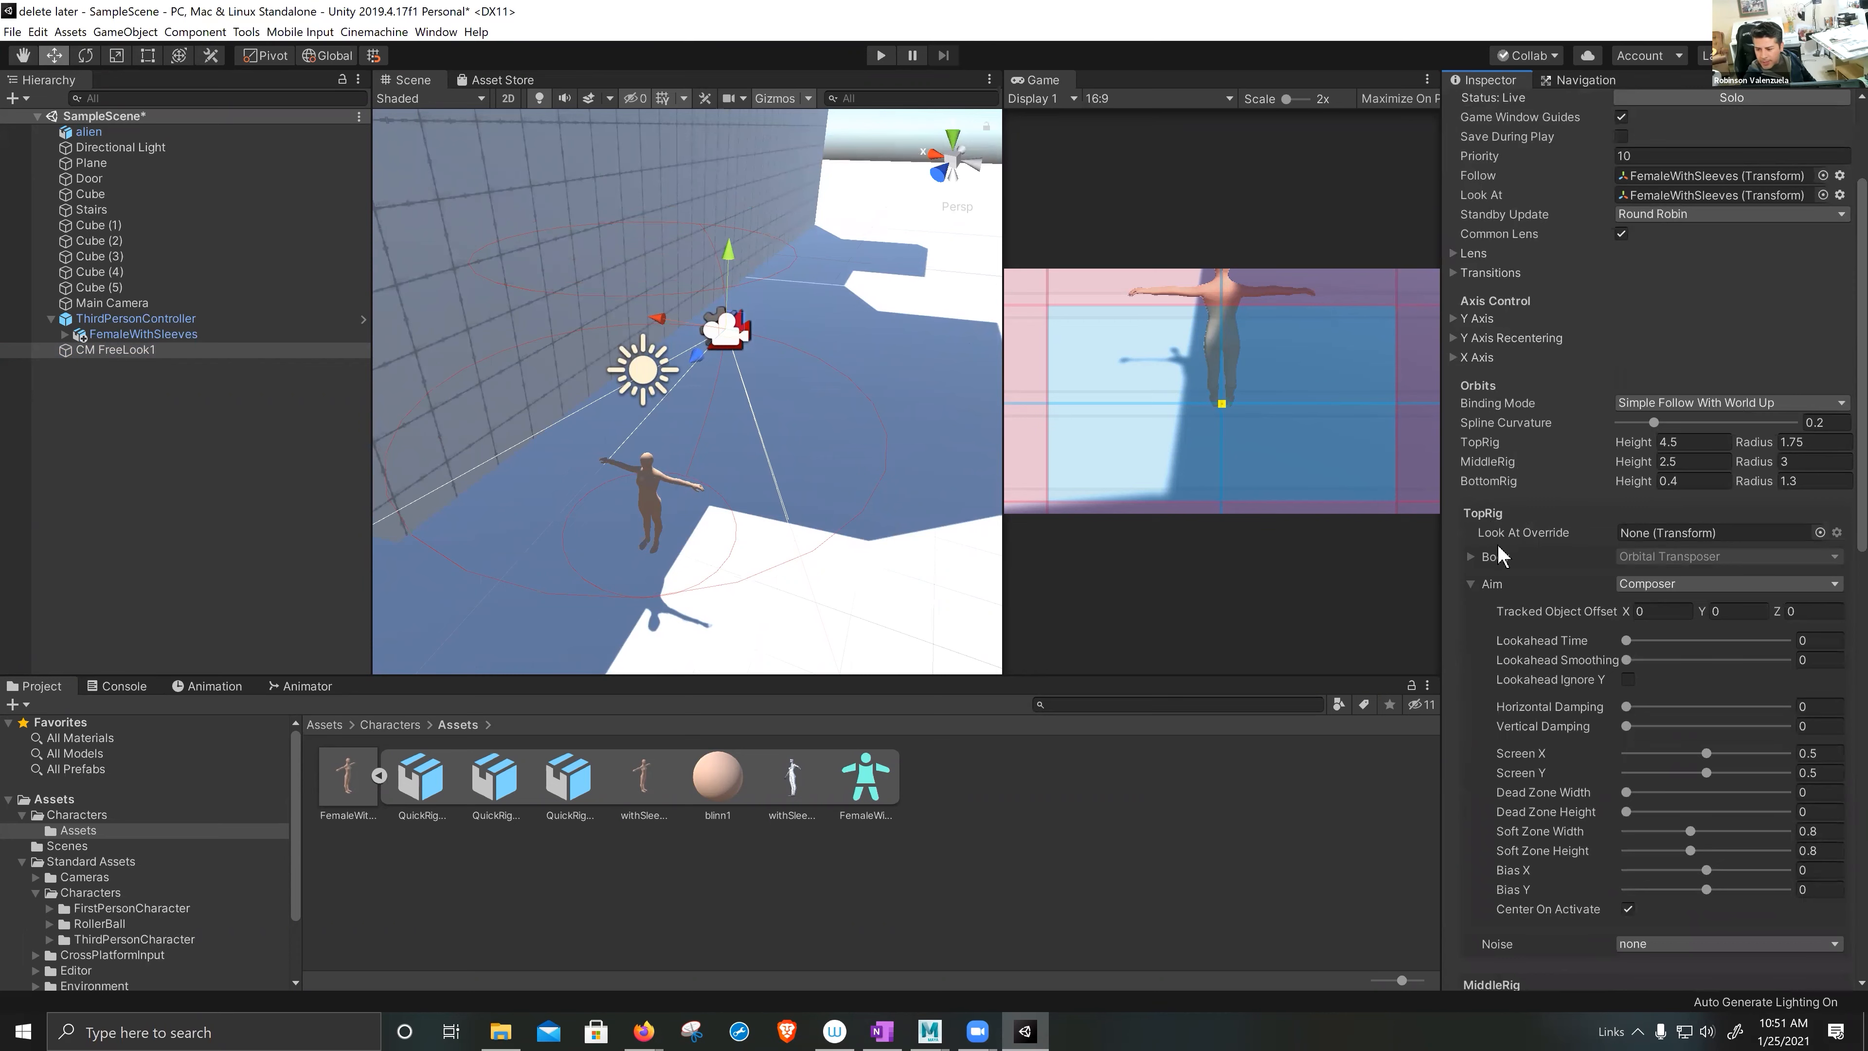
pyautogui.scroll(-5, 1493, 574)
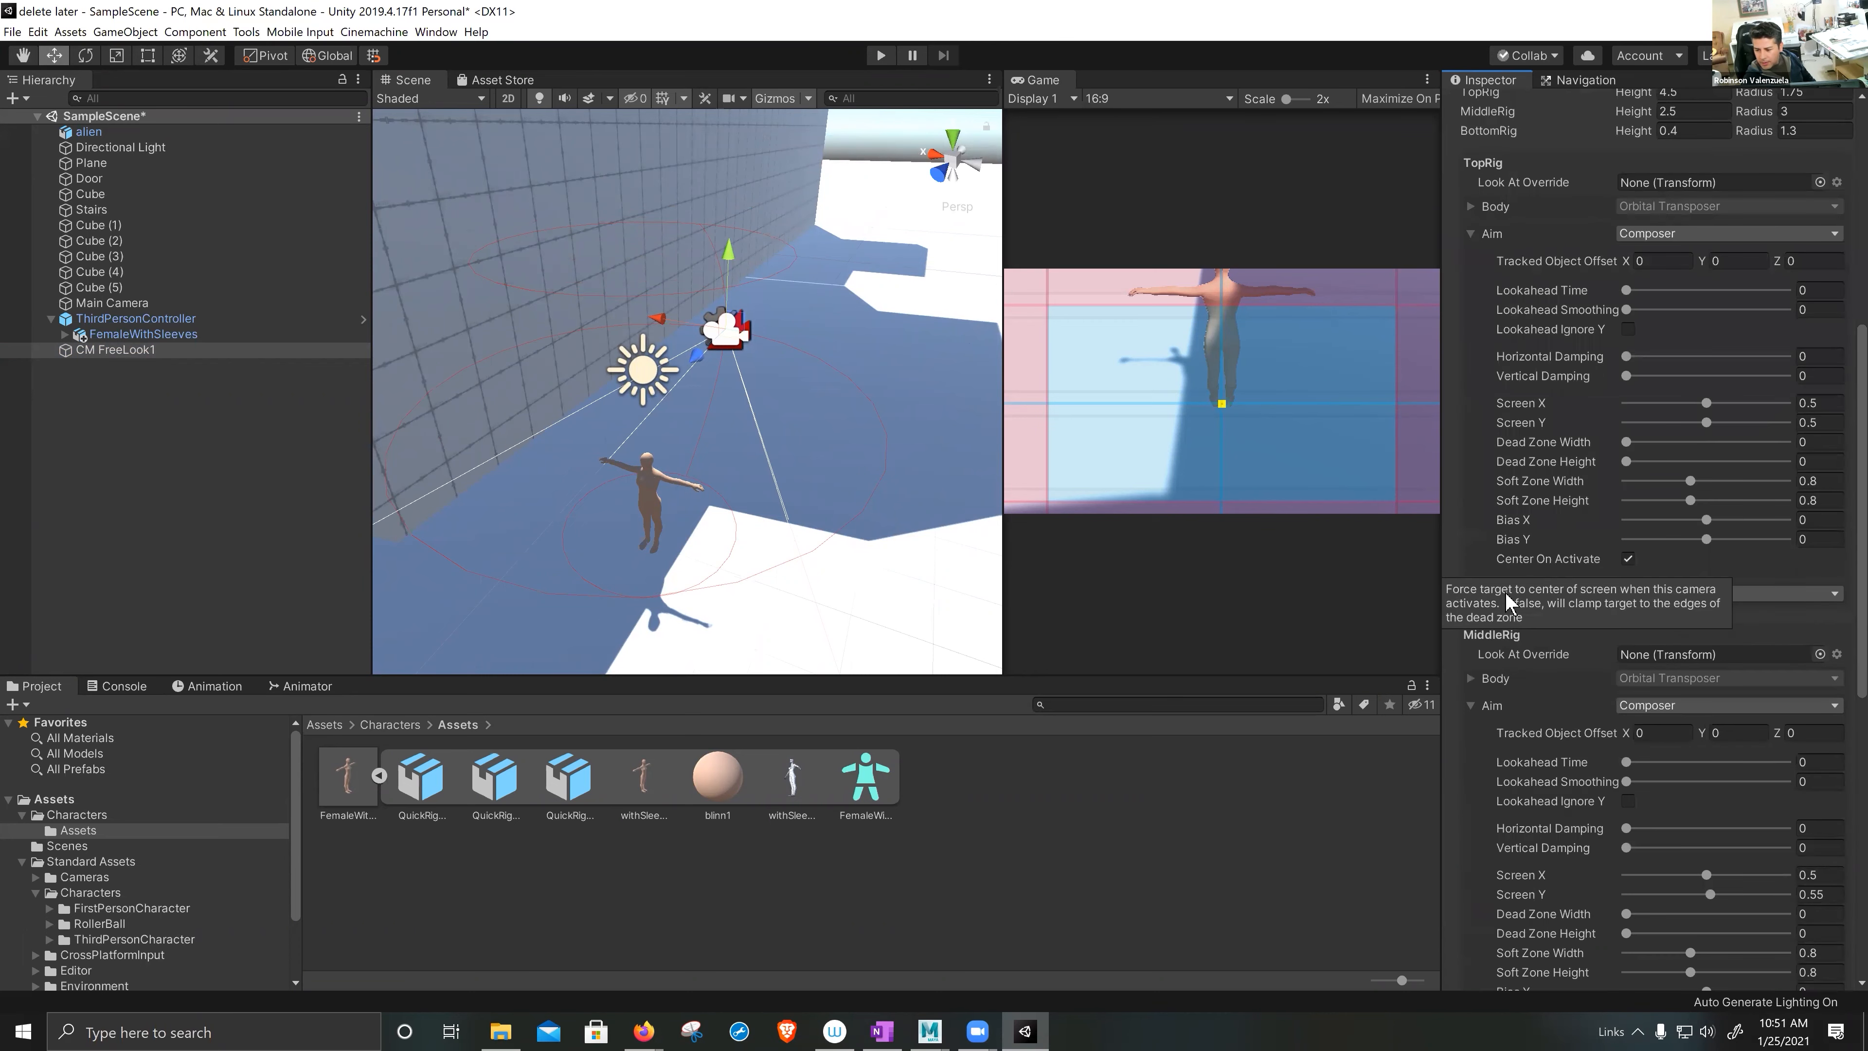
pyautogui.scroll(-5, 1511, 646)
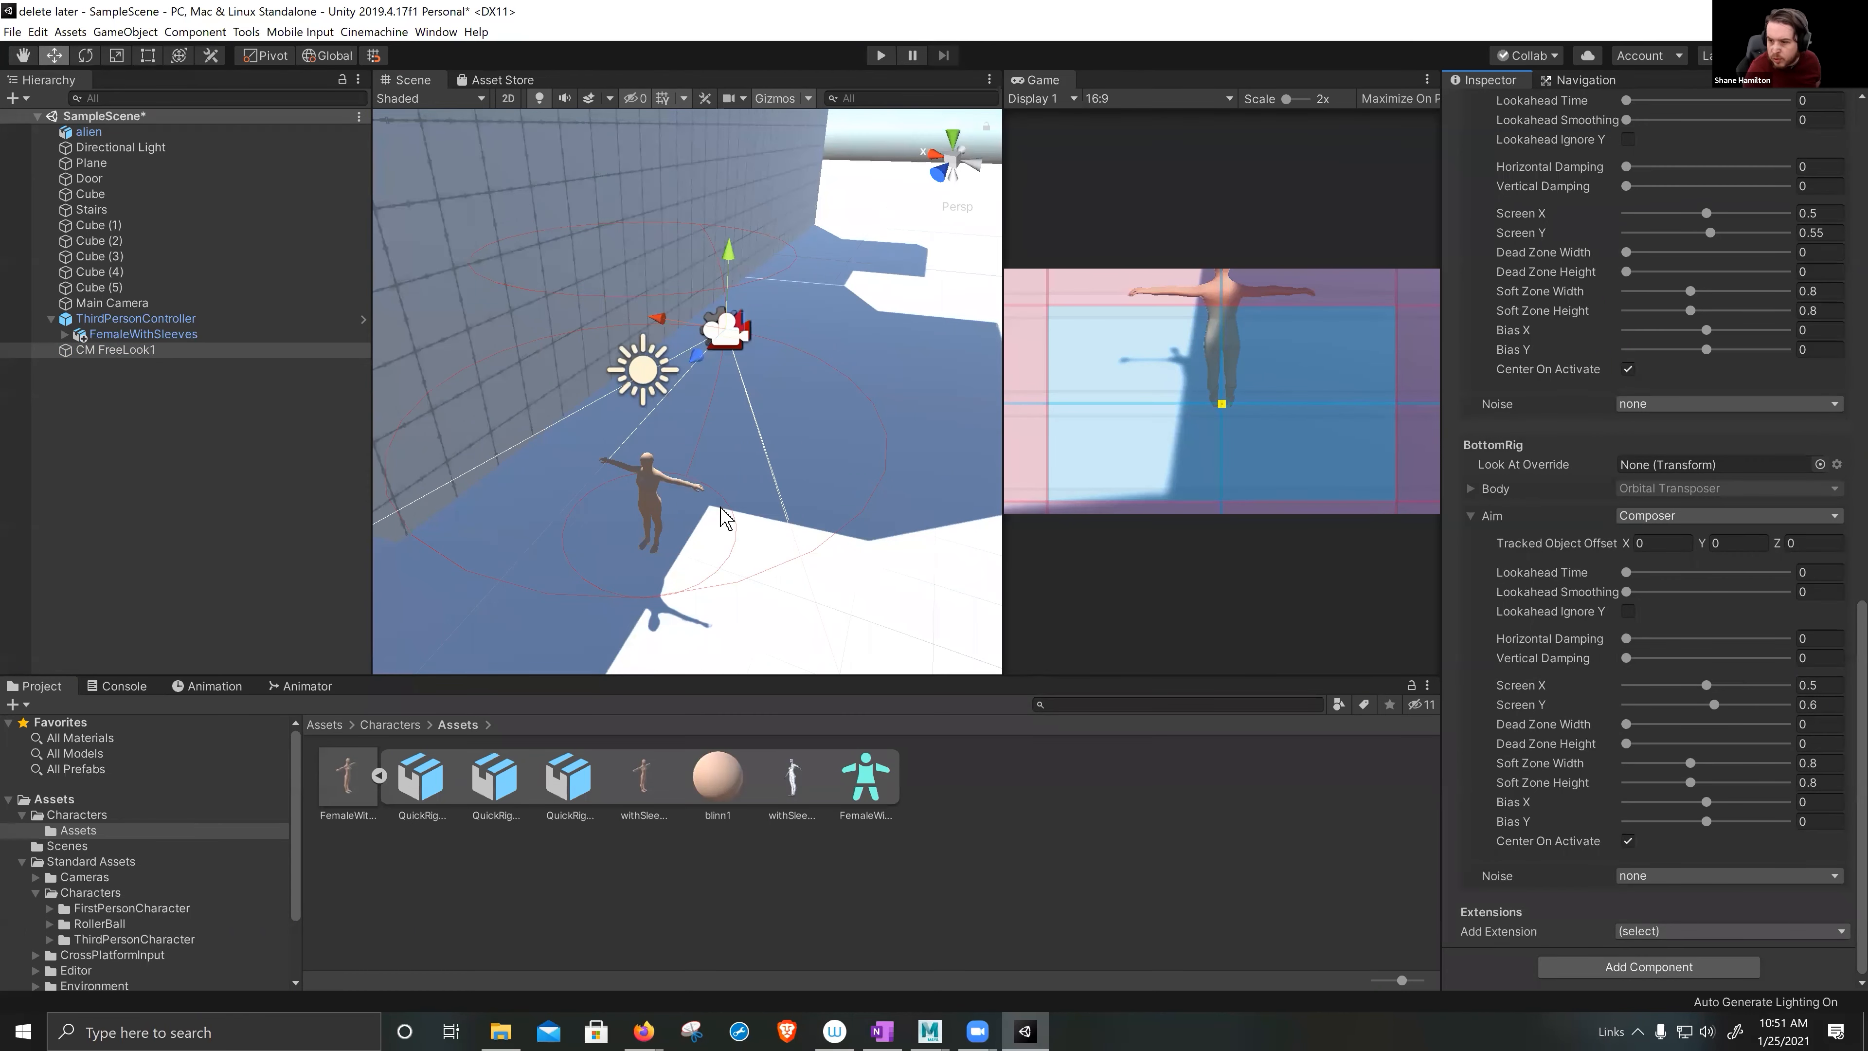
pyautogui.keyDown('alt'); pyautogui.moveTo(816, 553); pyautogui.dragTo(729, 535); pyautogui.keyUp('alt')
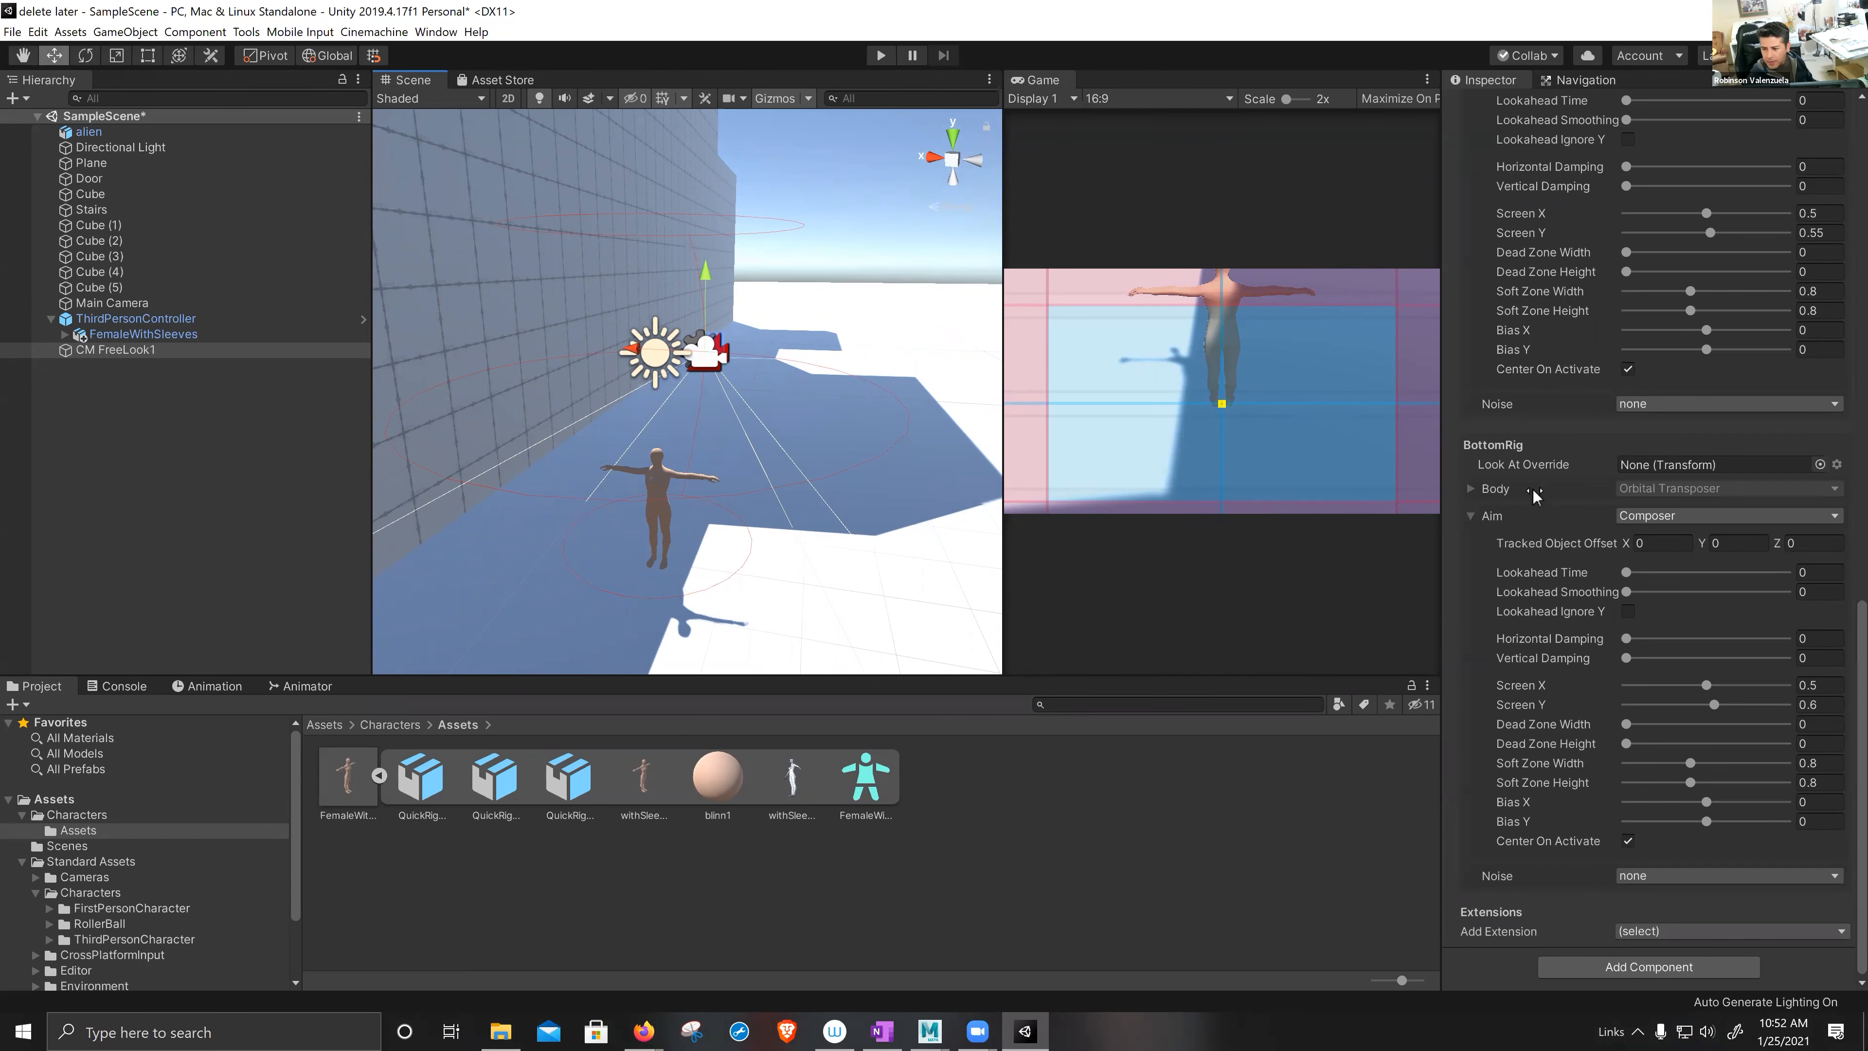
pyautogui.scroll(3, 1535, 494)
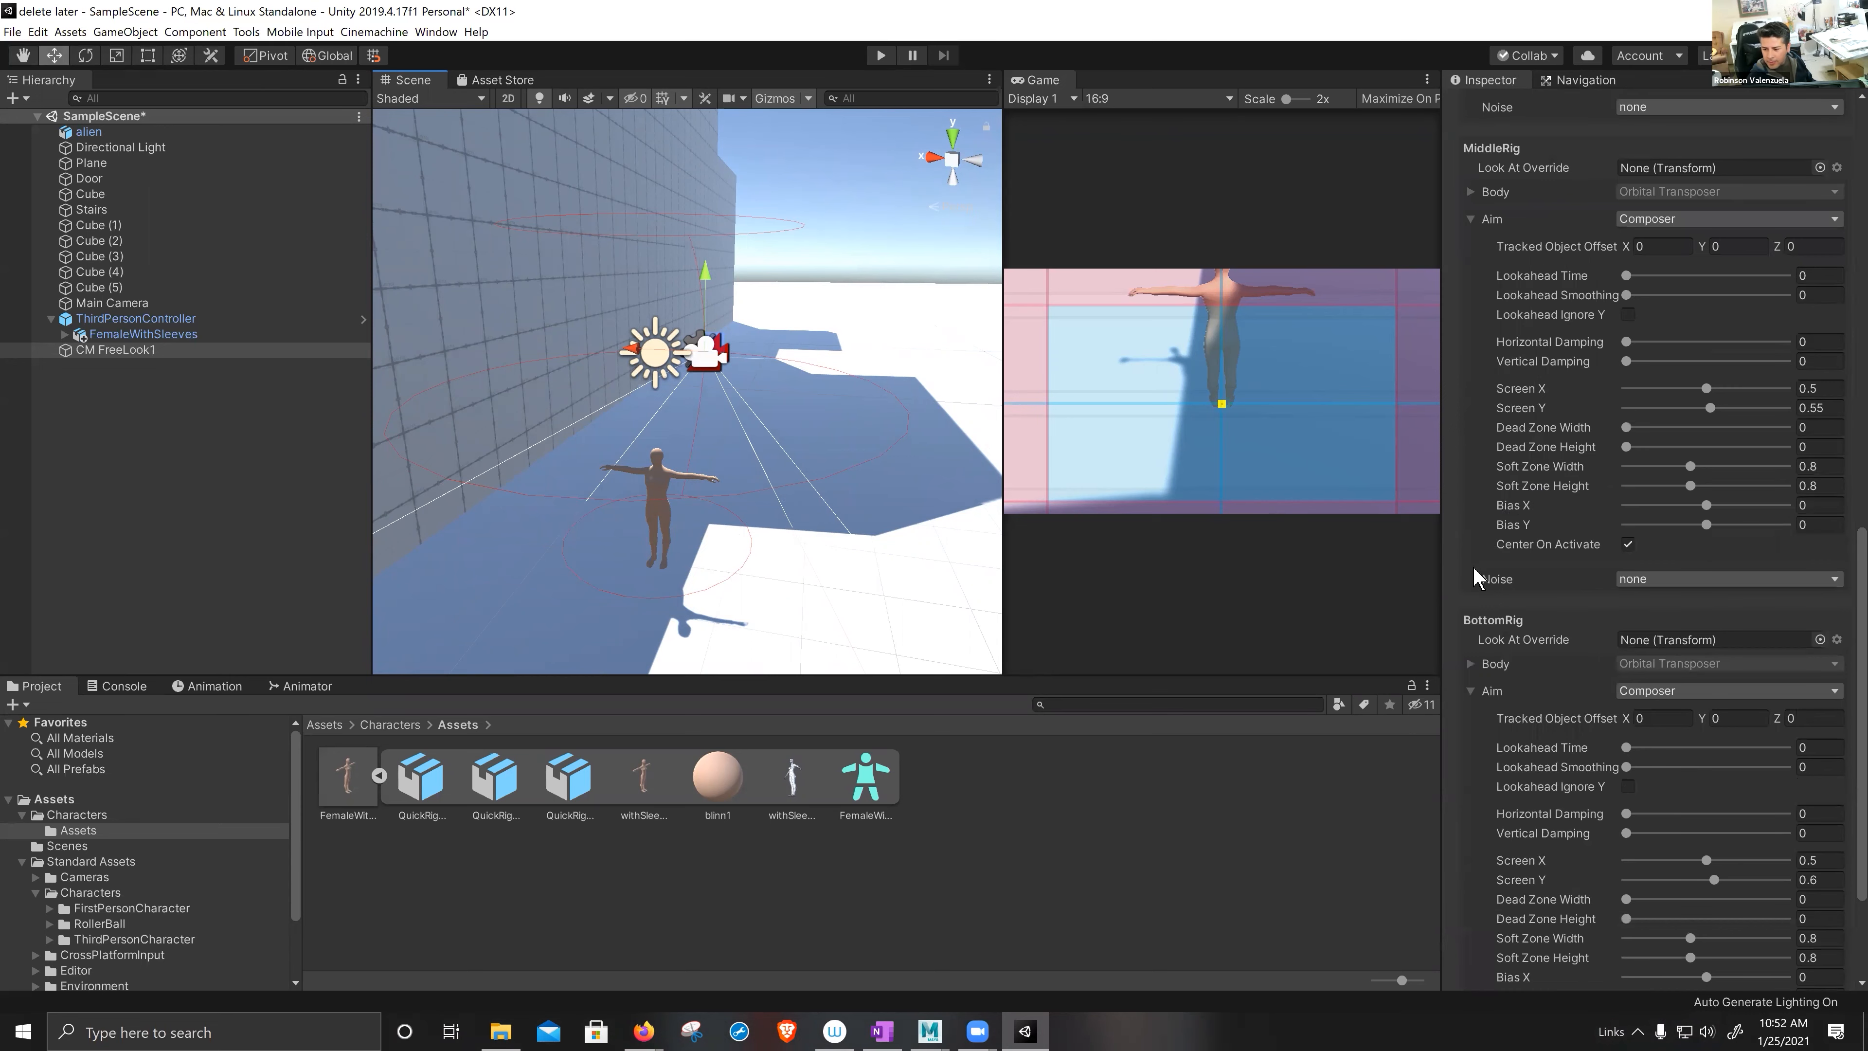
pyautogui.scroll(3, 1550, 593)
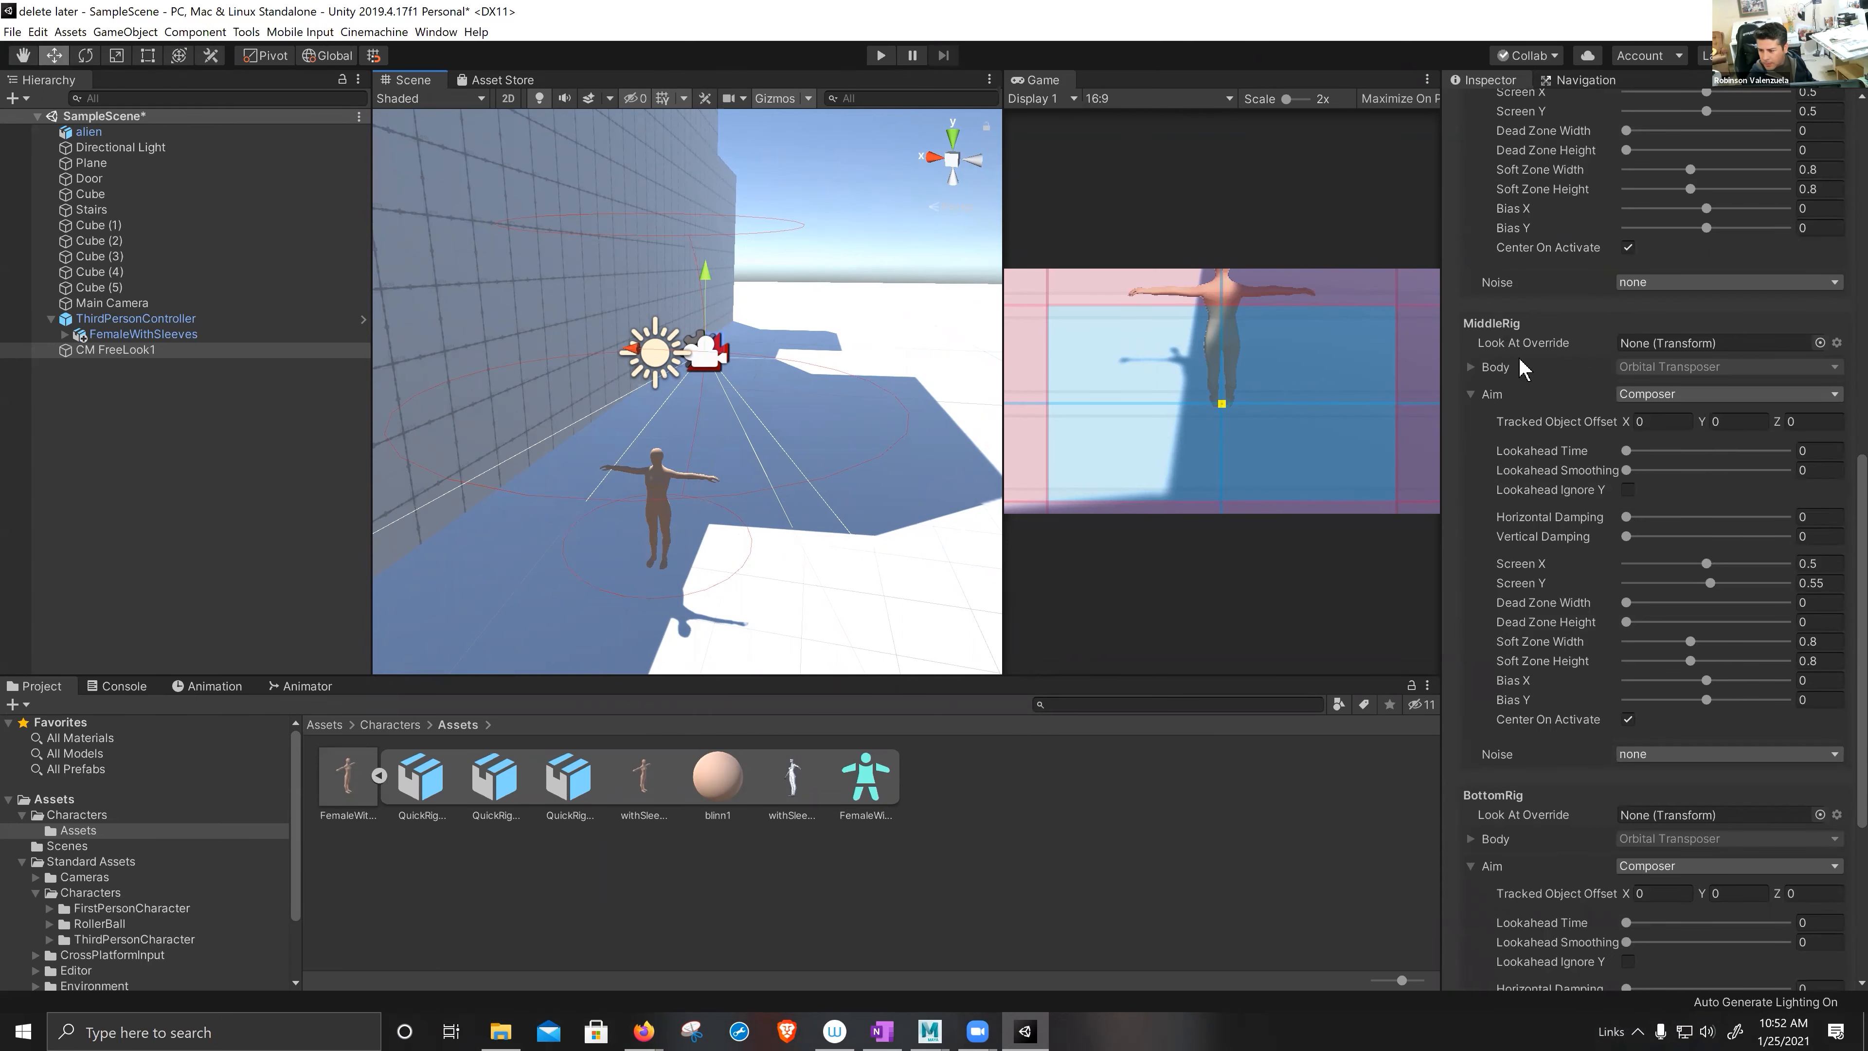
pyautogui.click(1493, 327)
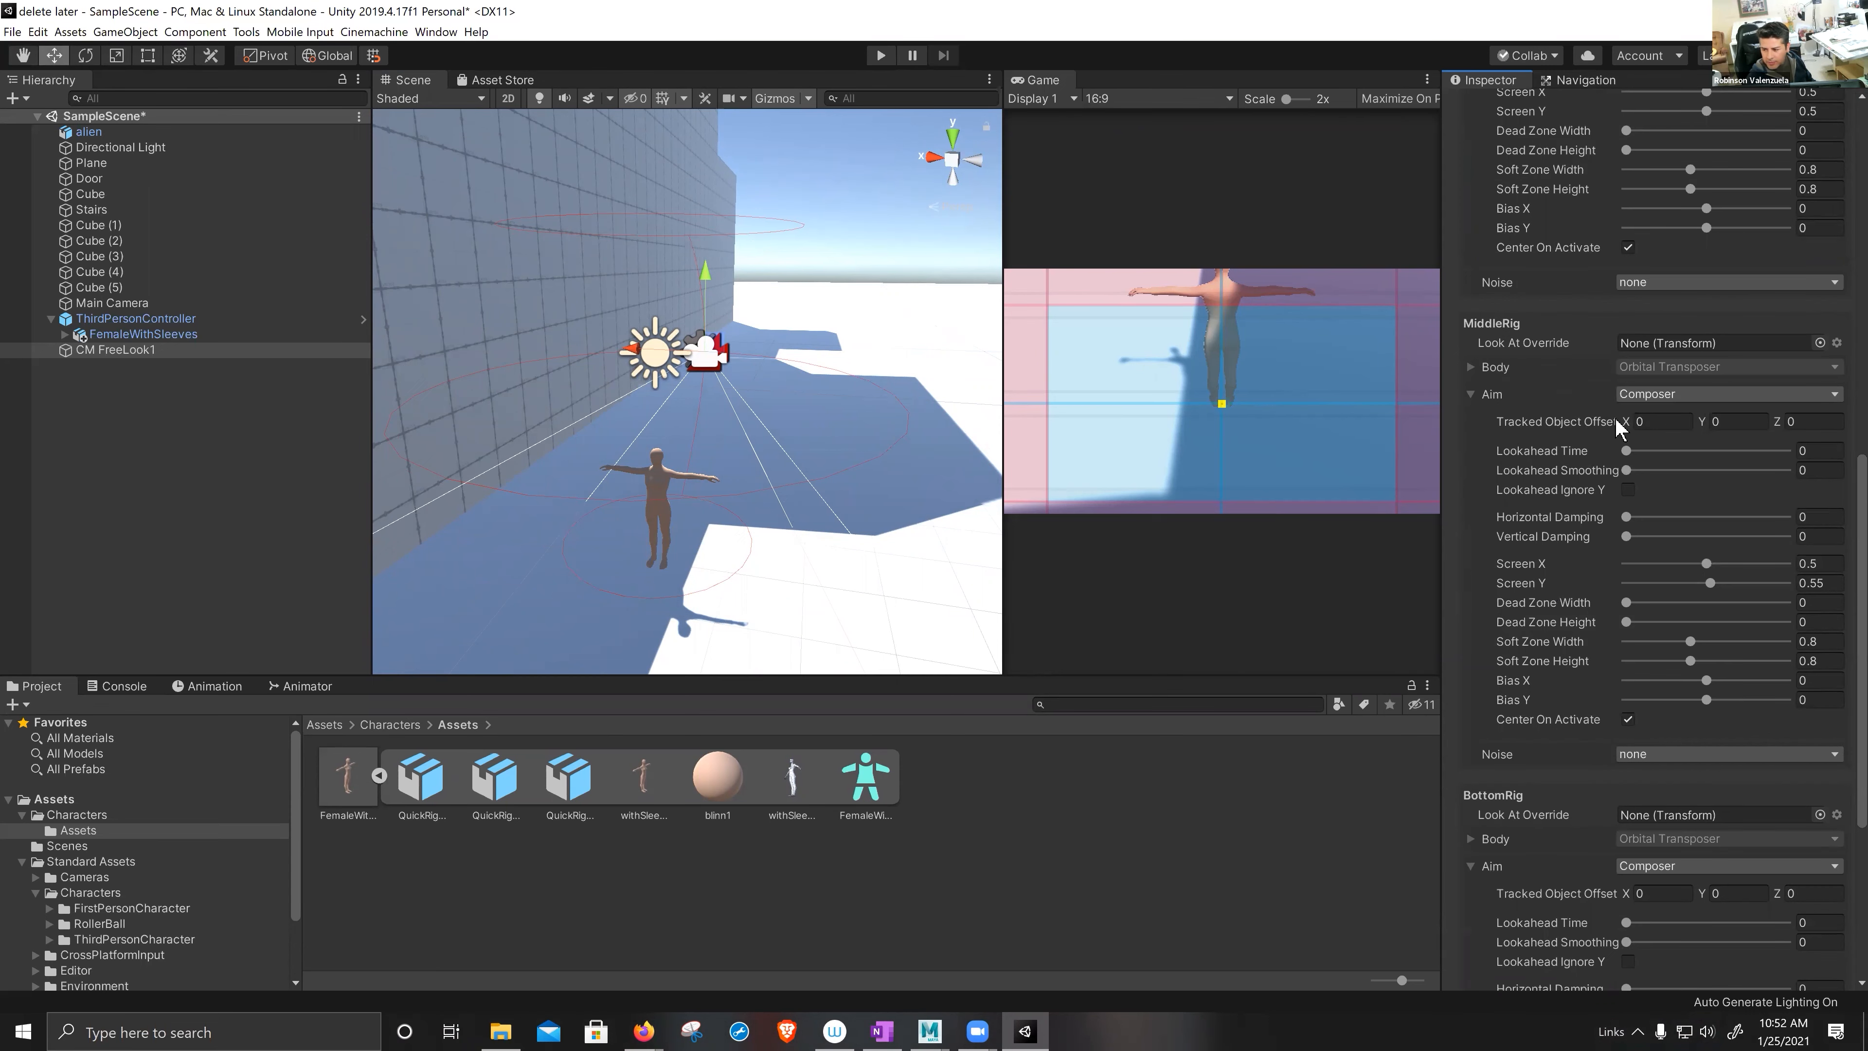
pyautogui.moveTo(1700, 425); pyautogui.dragTo(1733, 414)
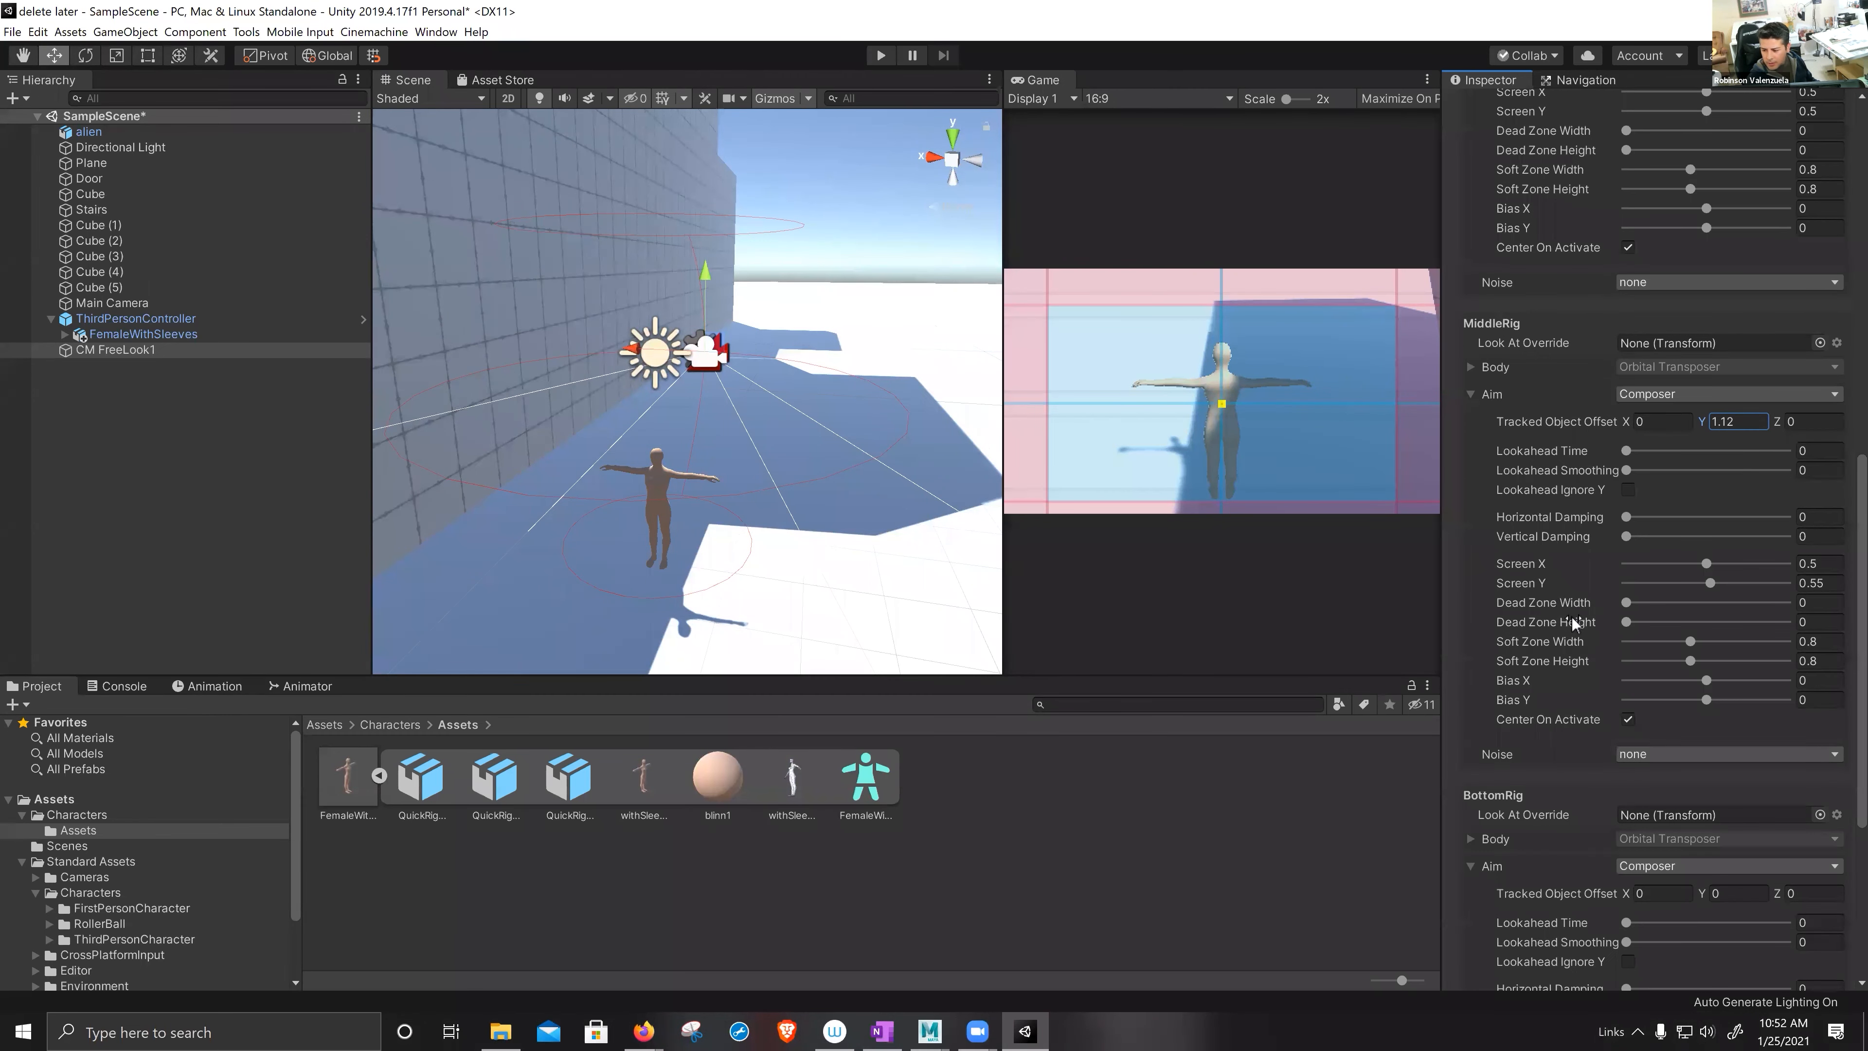
# - Play-test the scene by running the character around to check how the FreeLook camera follows, then exit Play mode
pyautogui.click(880, 56)
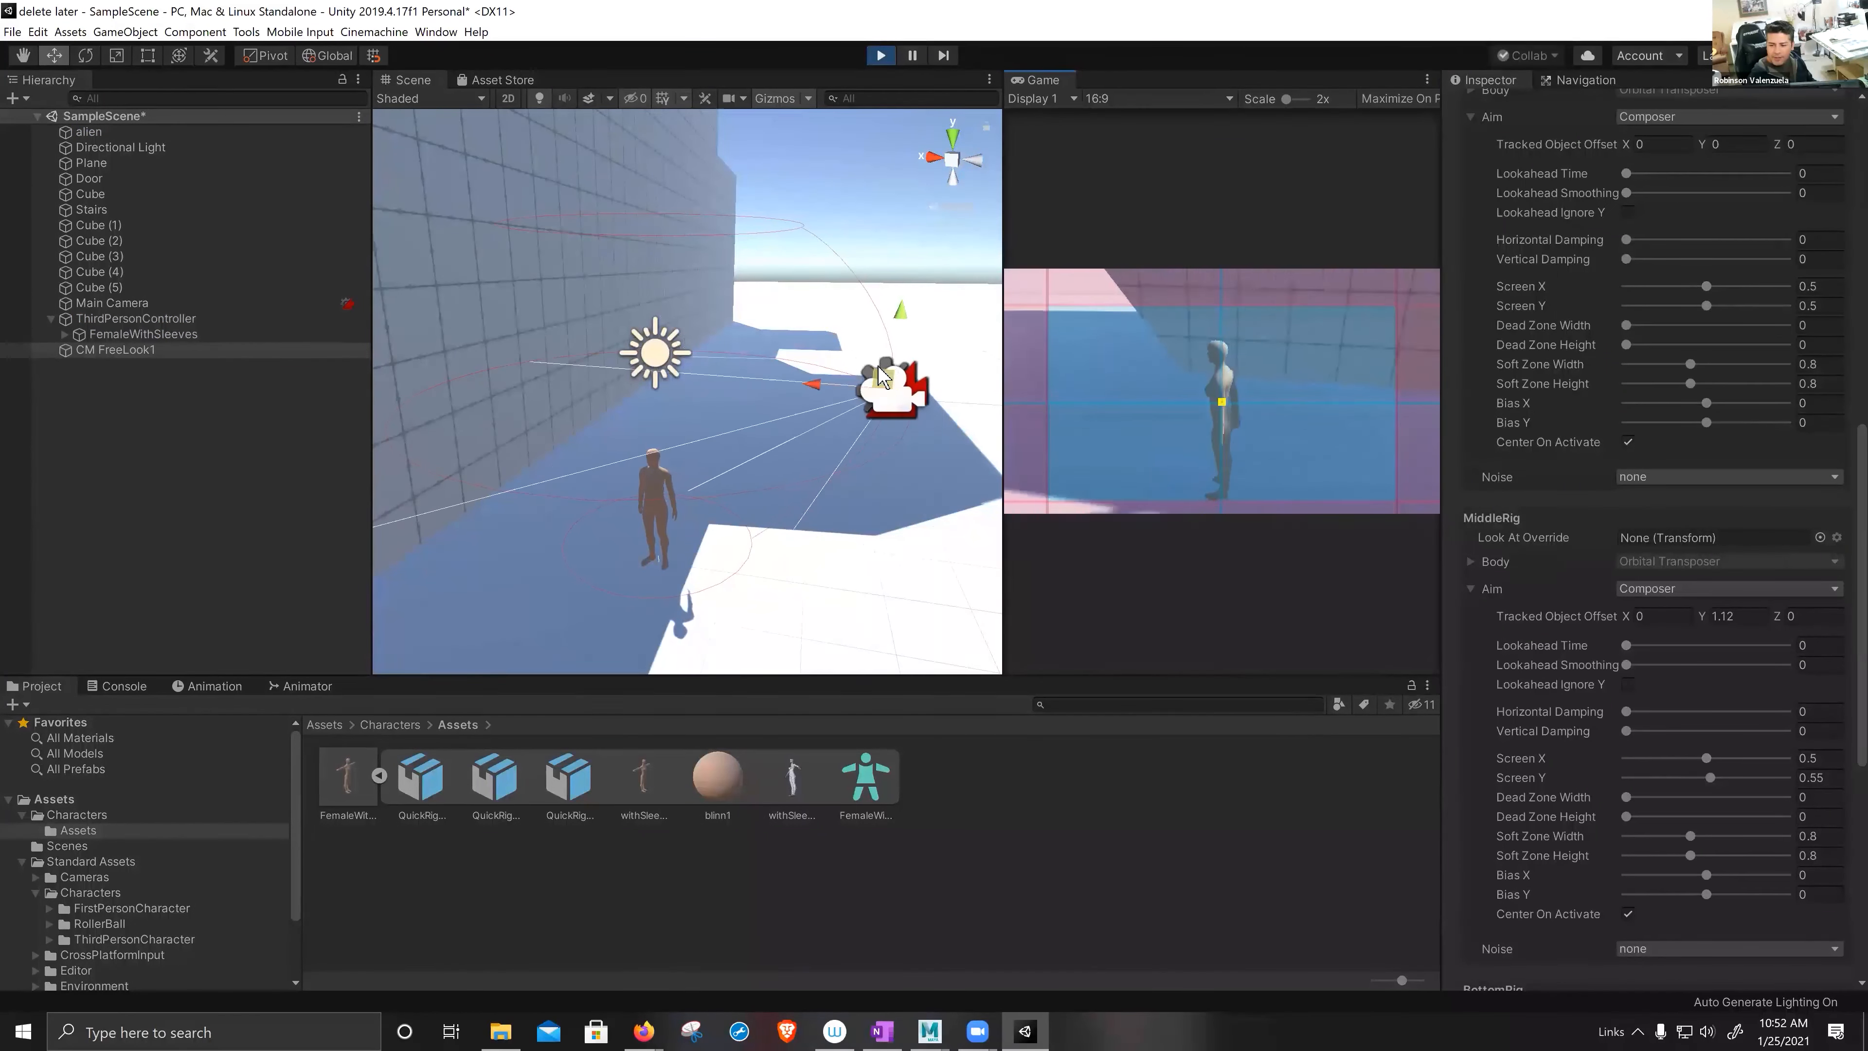
pyautogui.press('w')
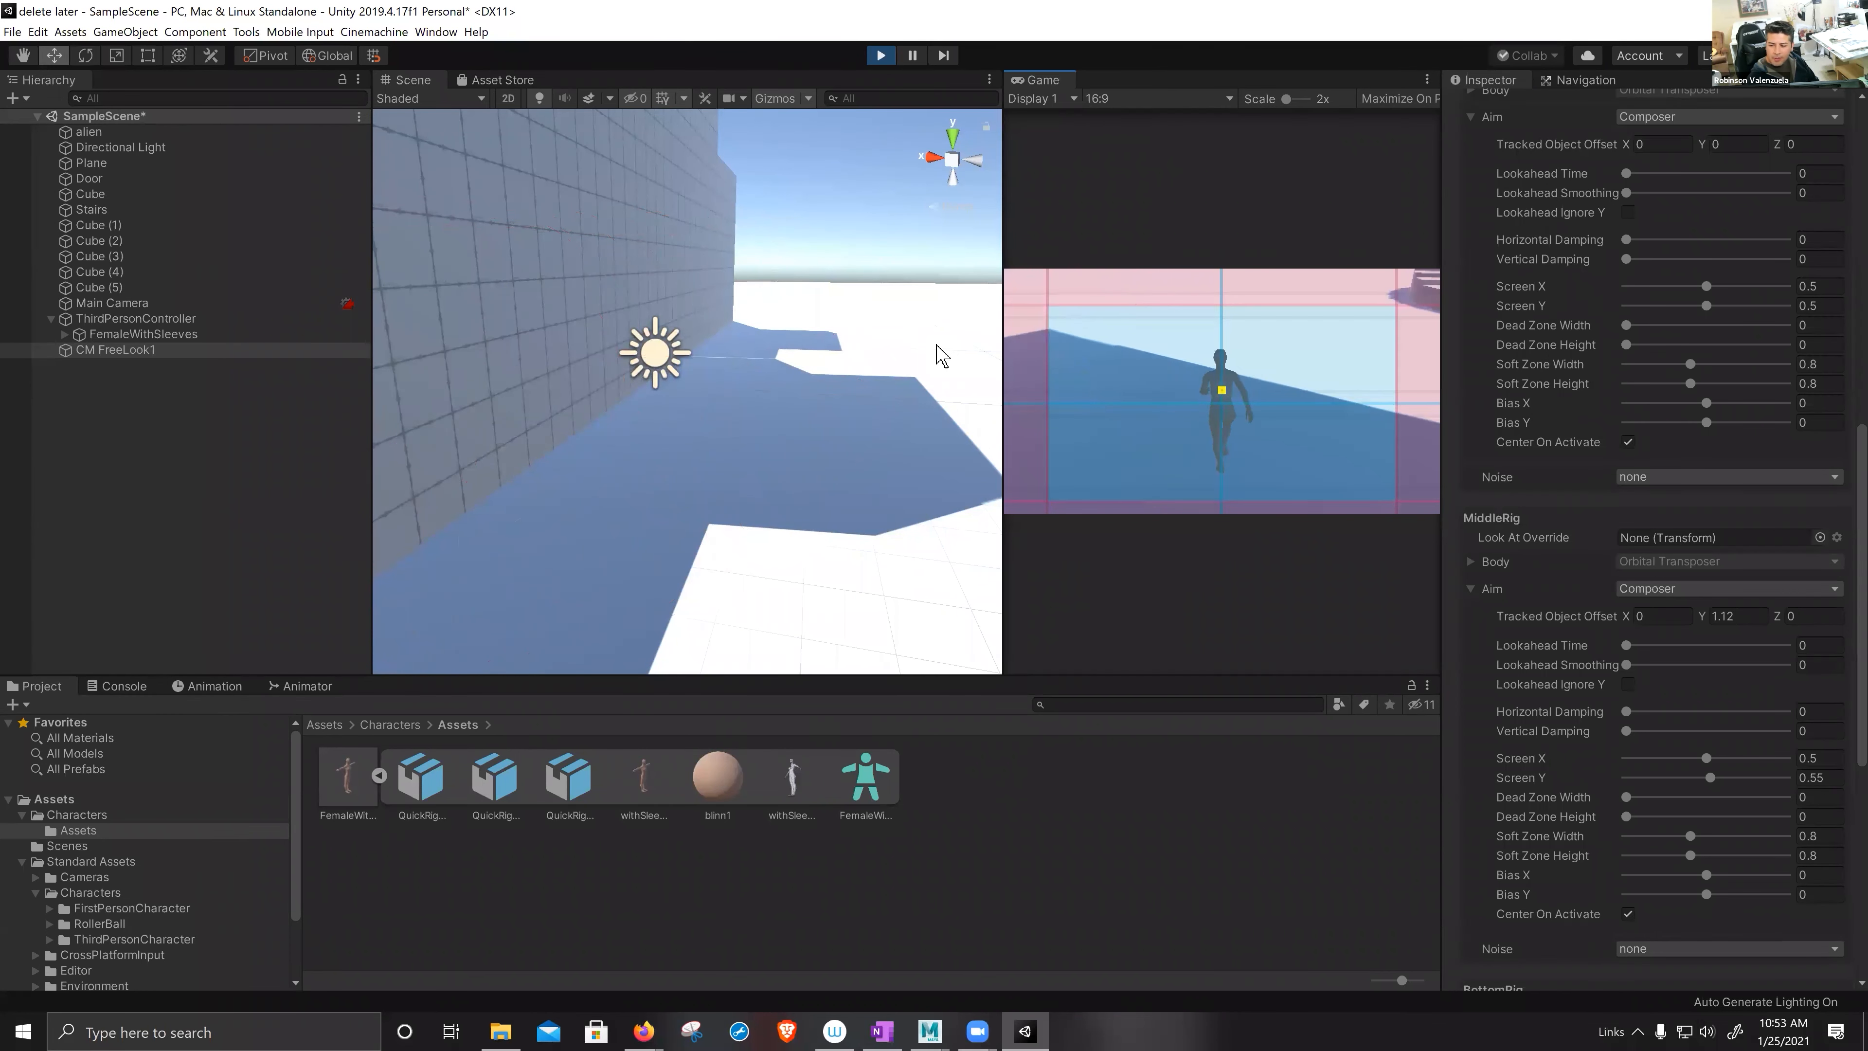
pyautogui.press('d')
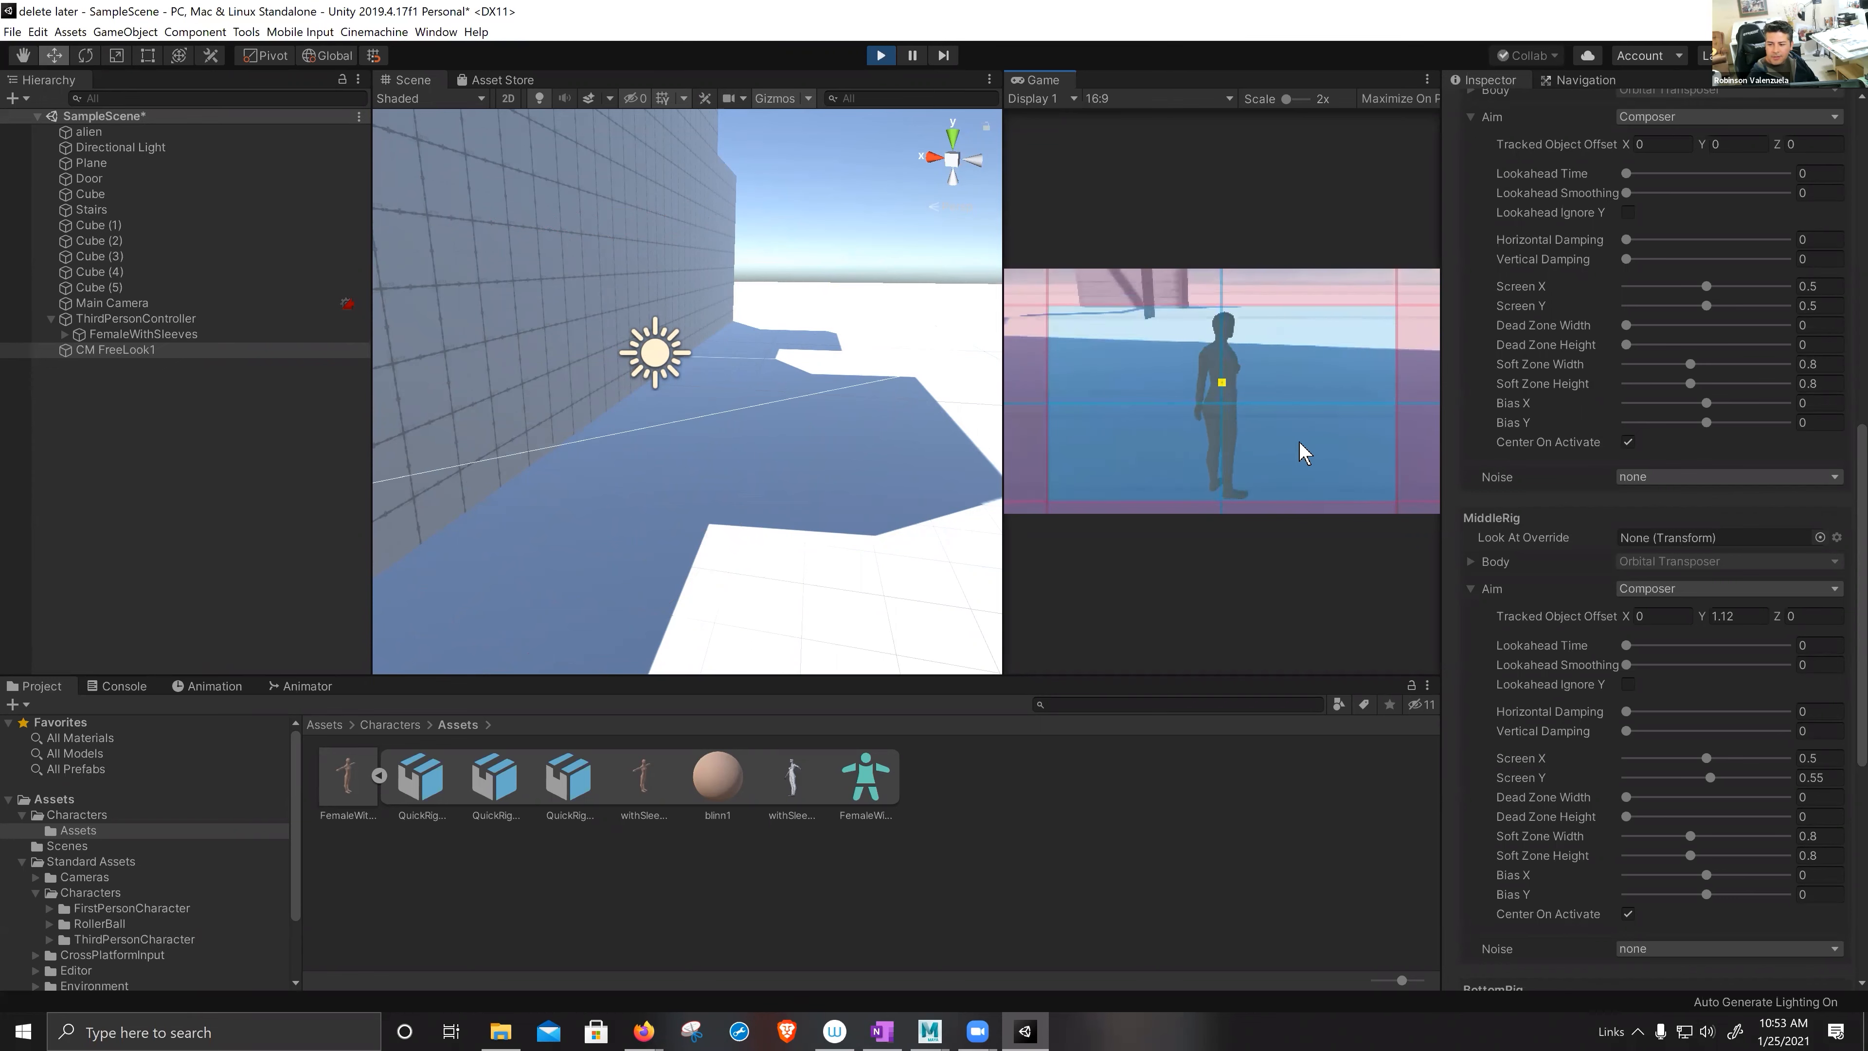
pyautogui.press('w')
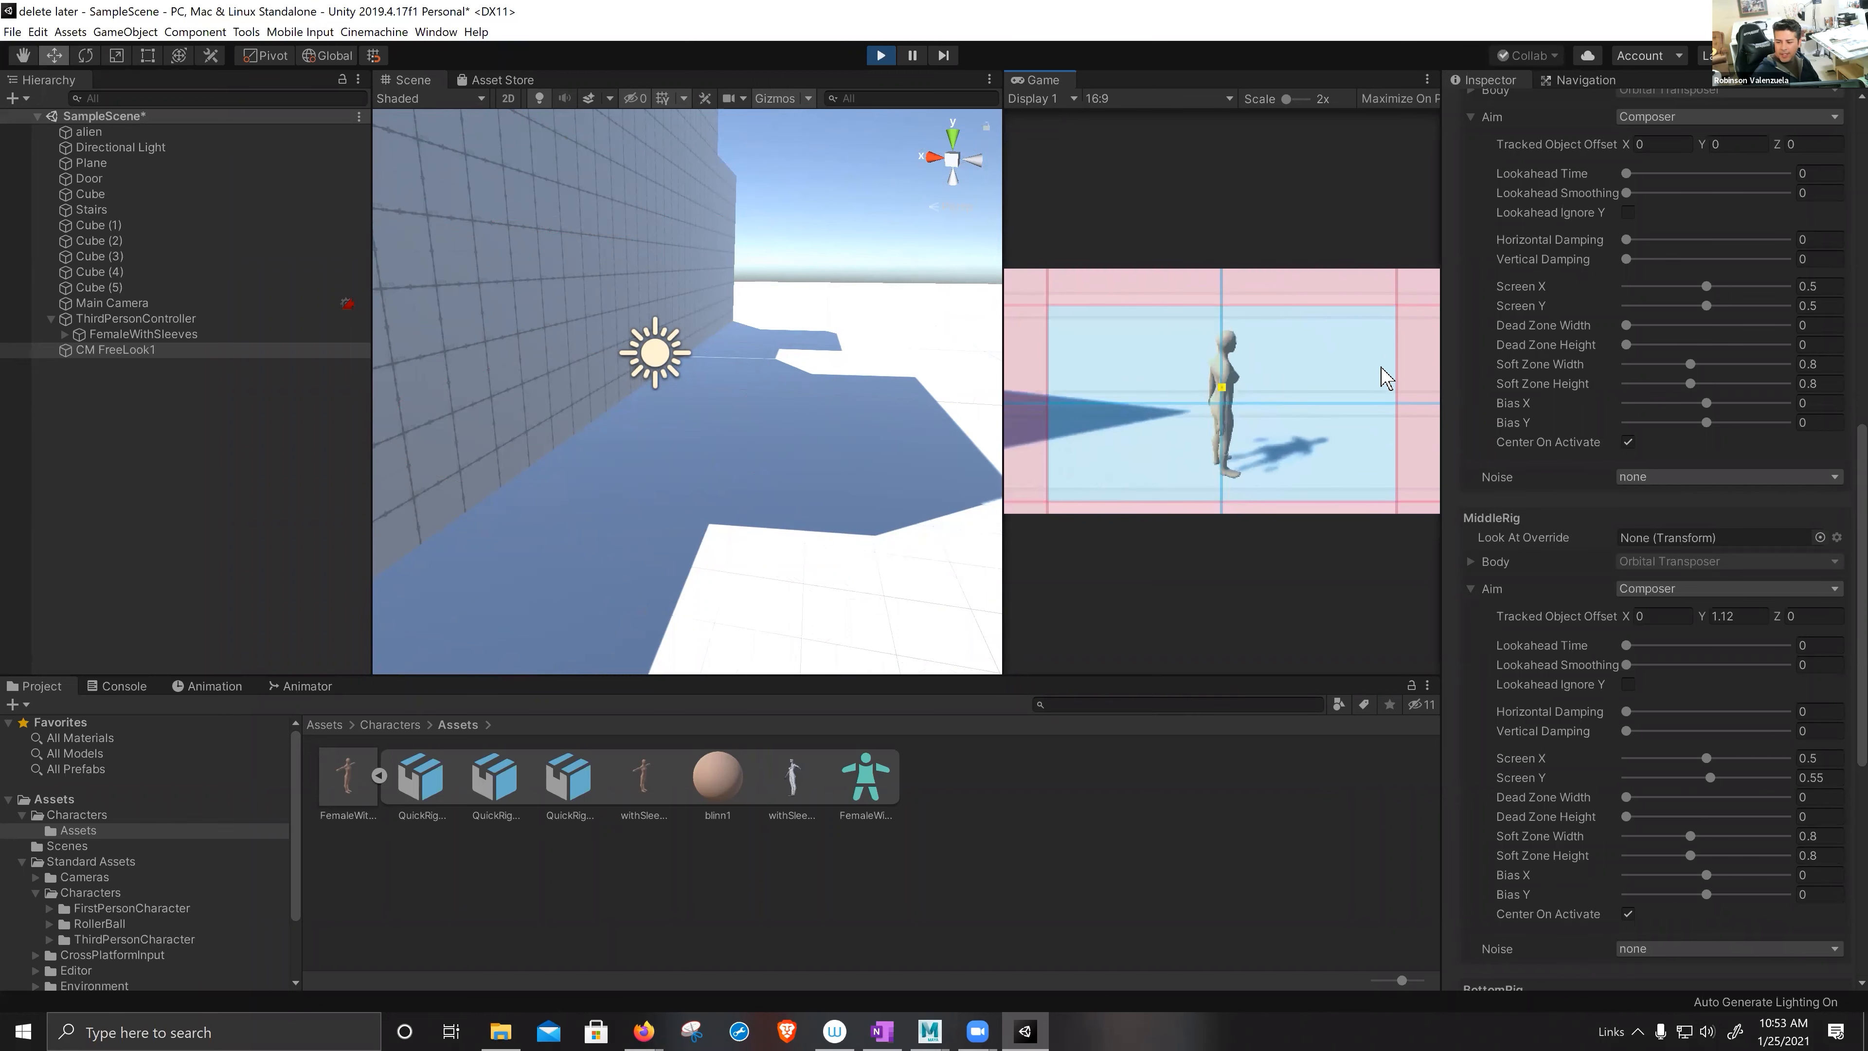
pyautogui.press('w')
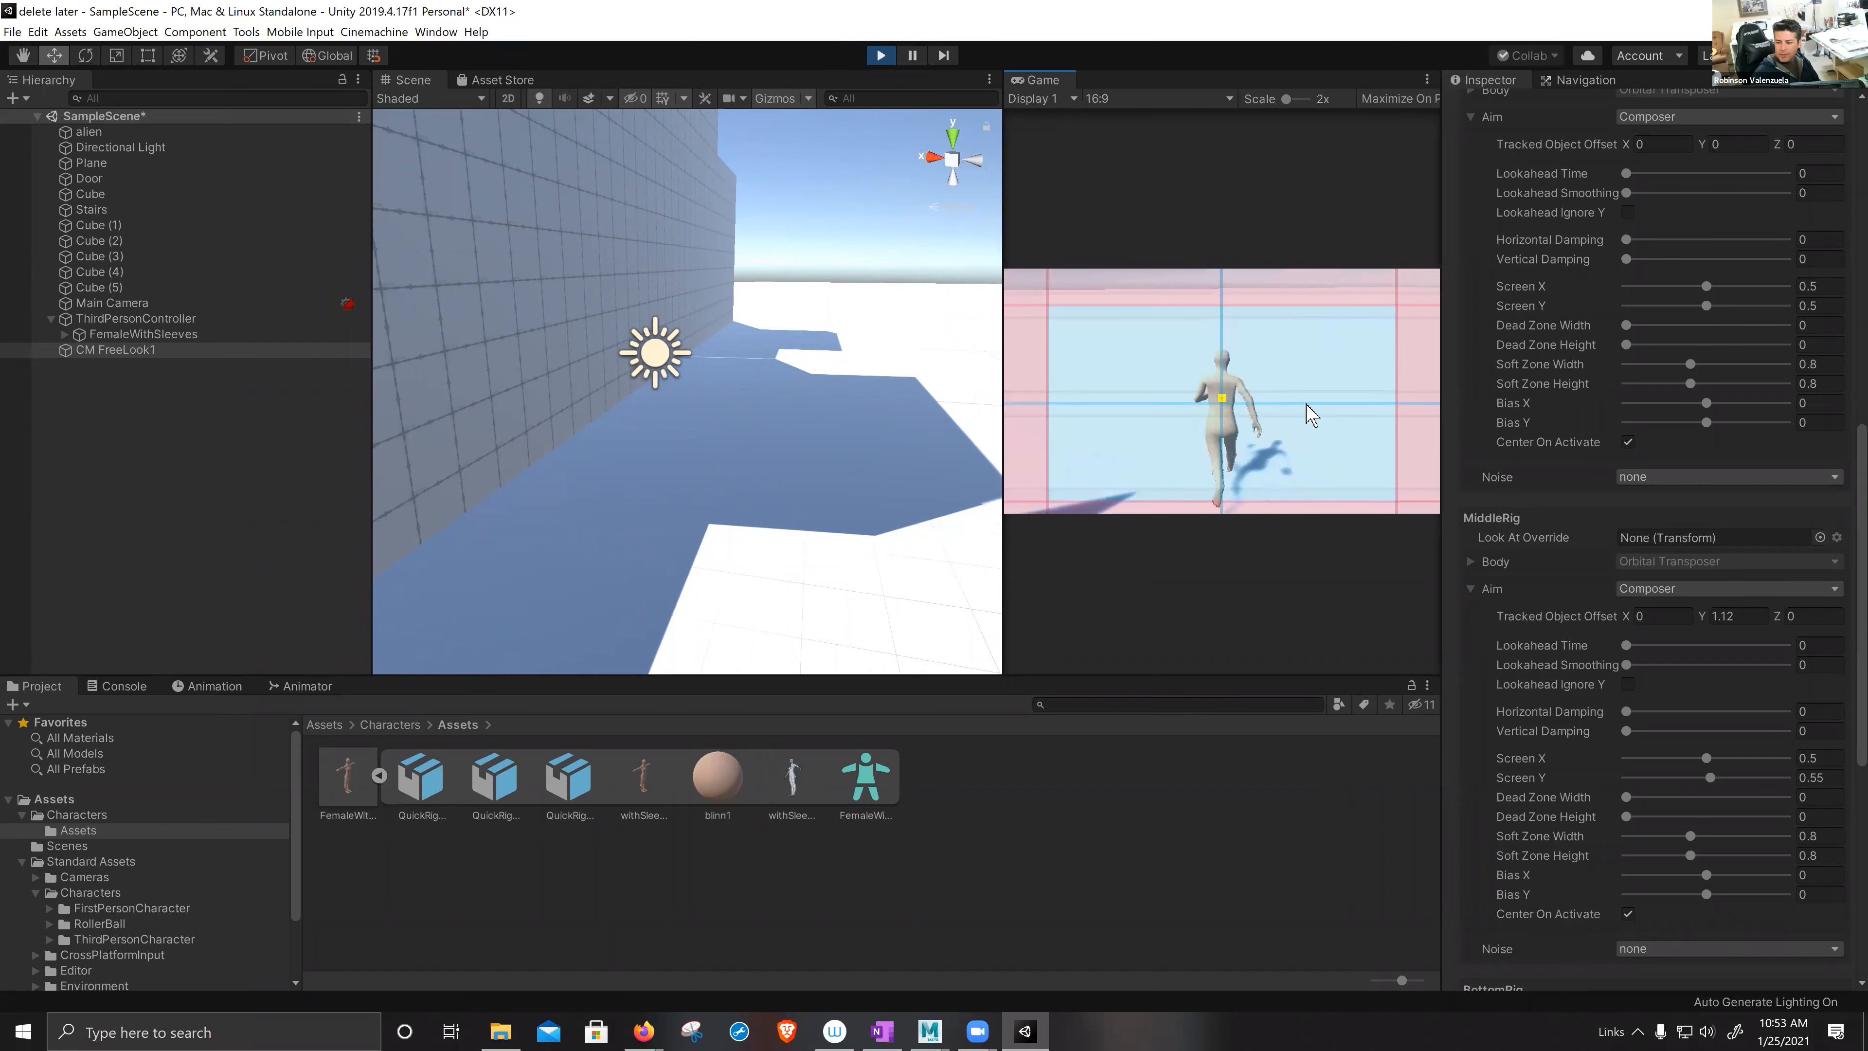
pyautogui.press('d')
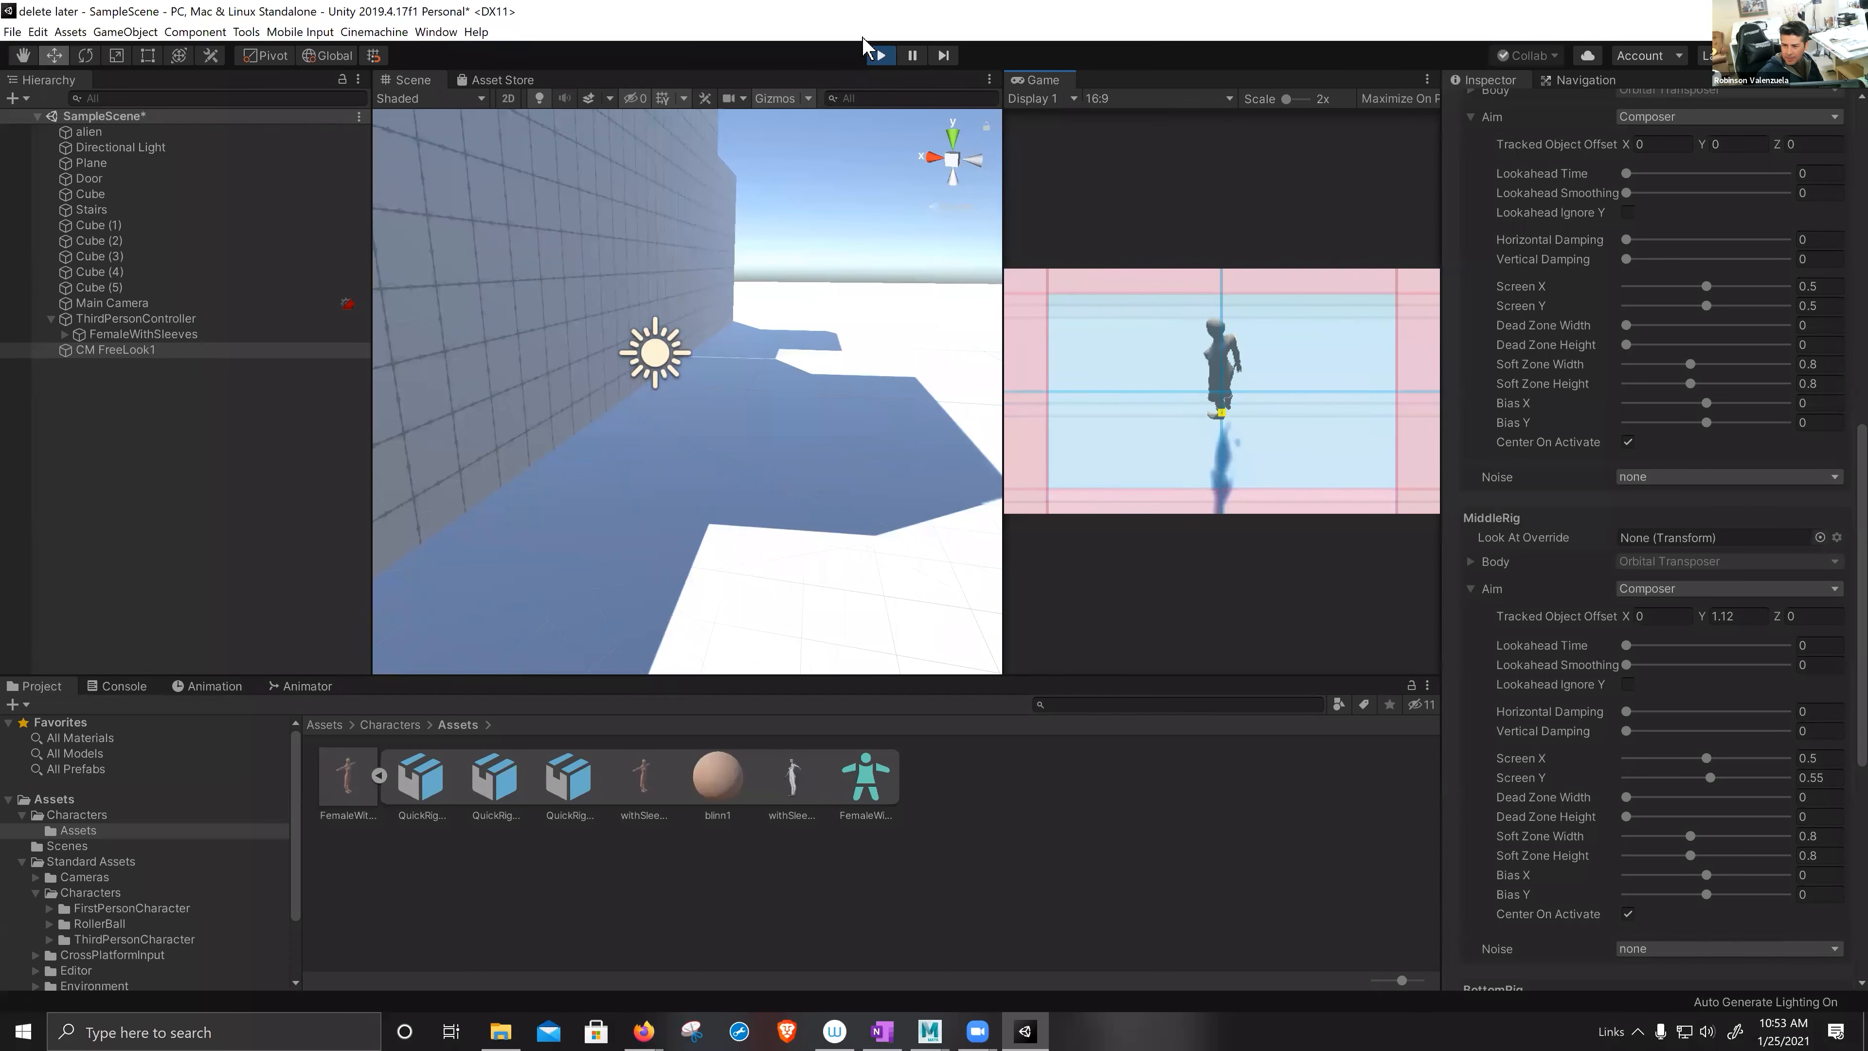
pyautogui.click(880, 56)
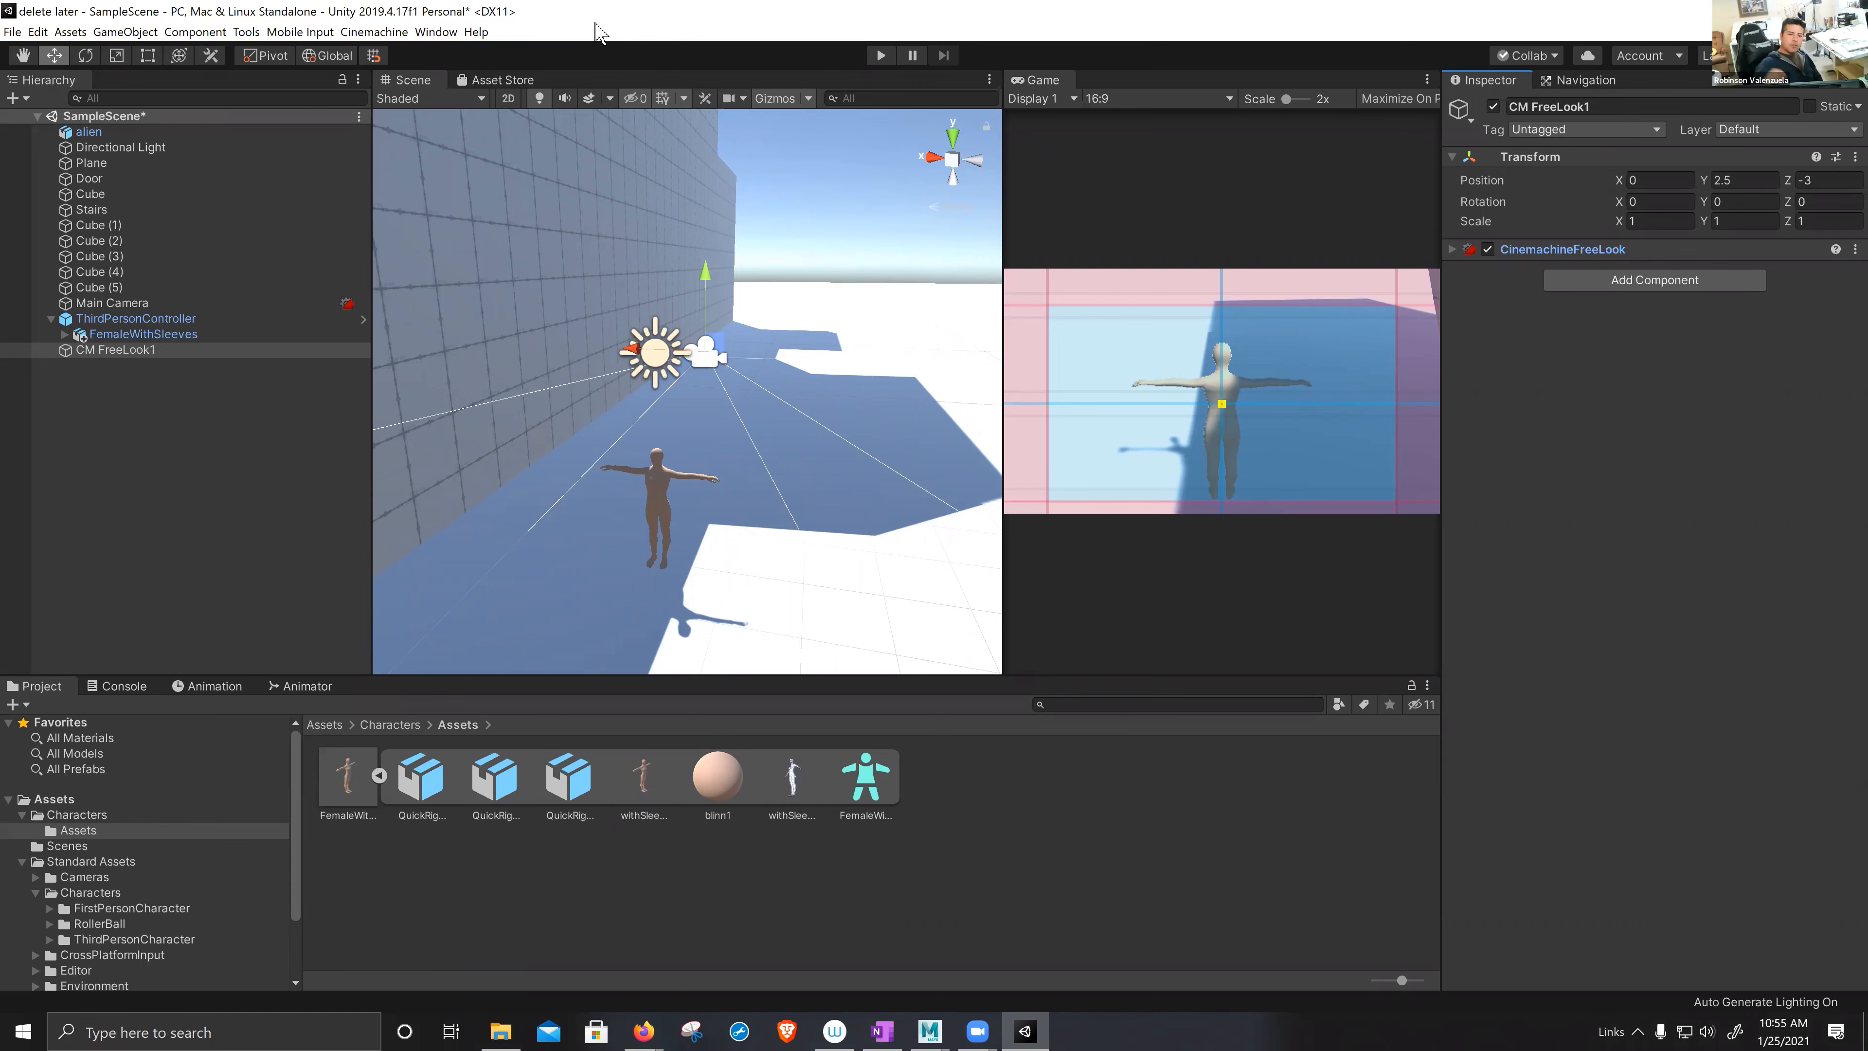
# - Inspect the Animator controller and avatar assigned to ThirdPersonController
pyautogui.click(177, 320)
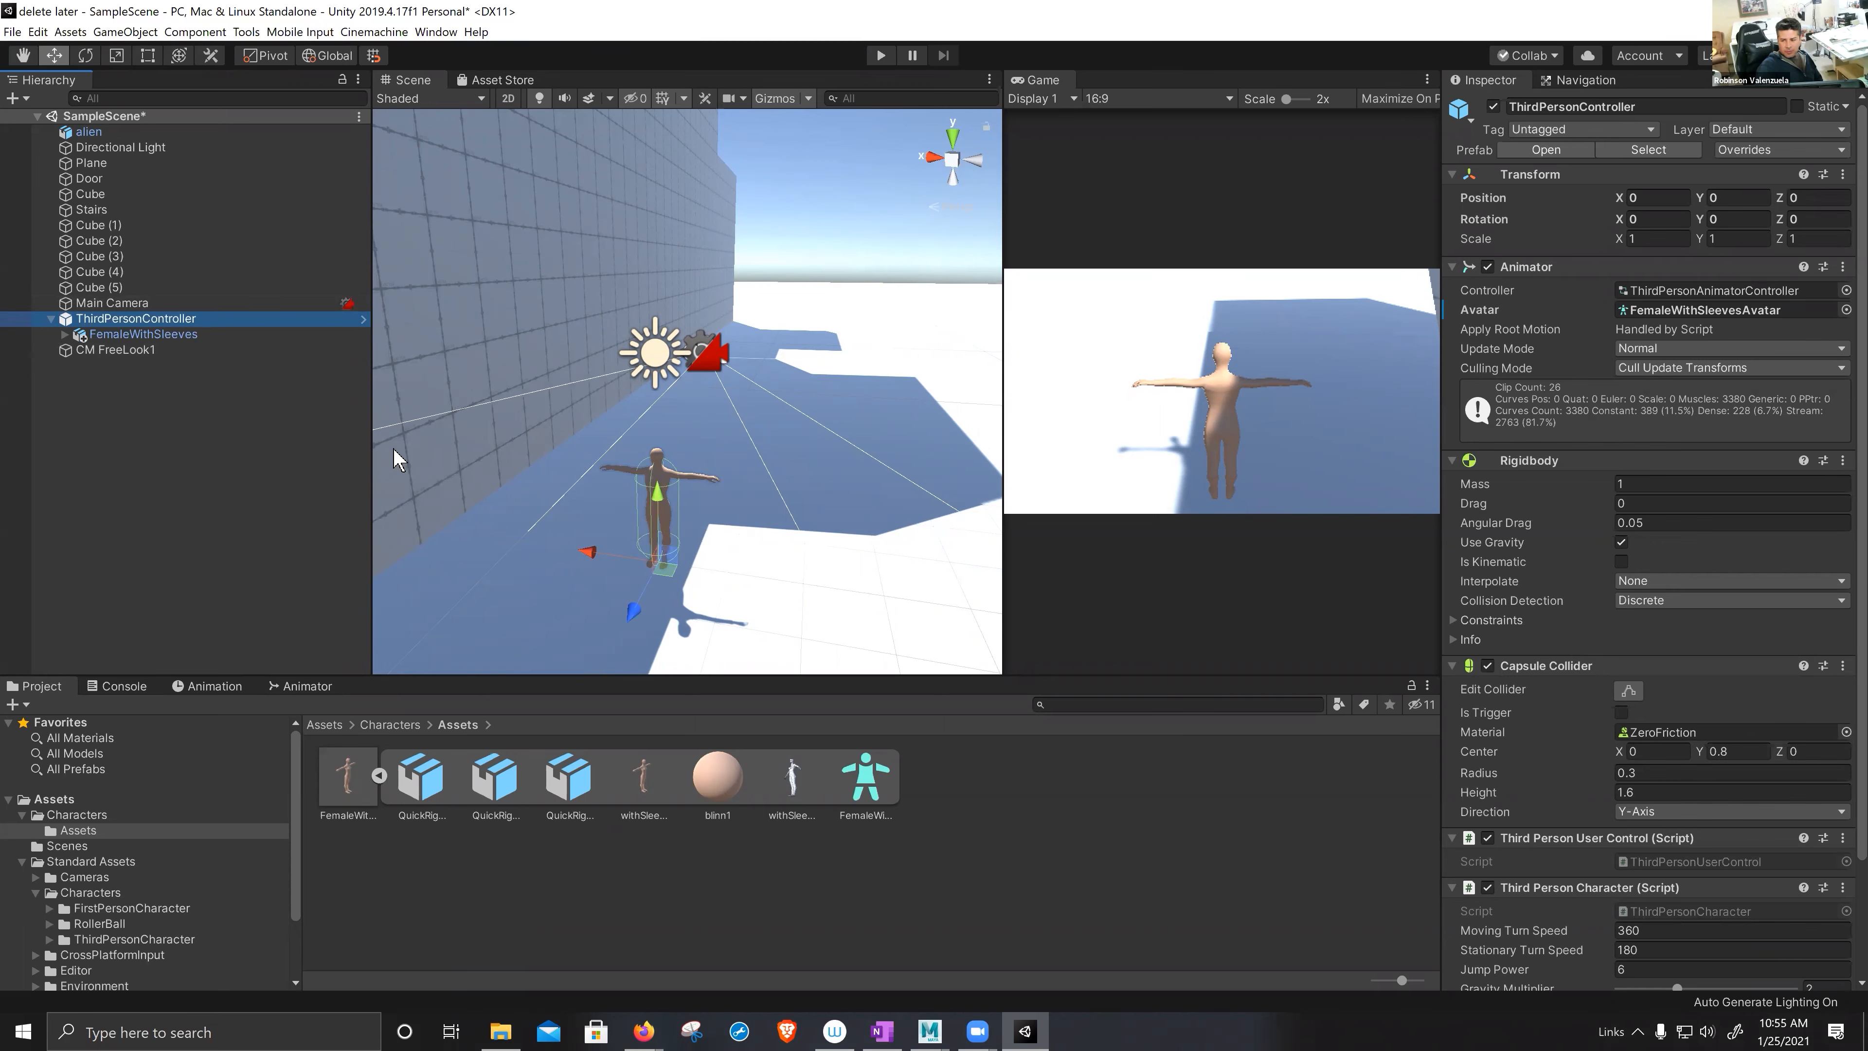
pyautogui.click(153, 318)
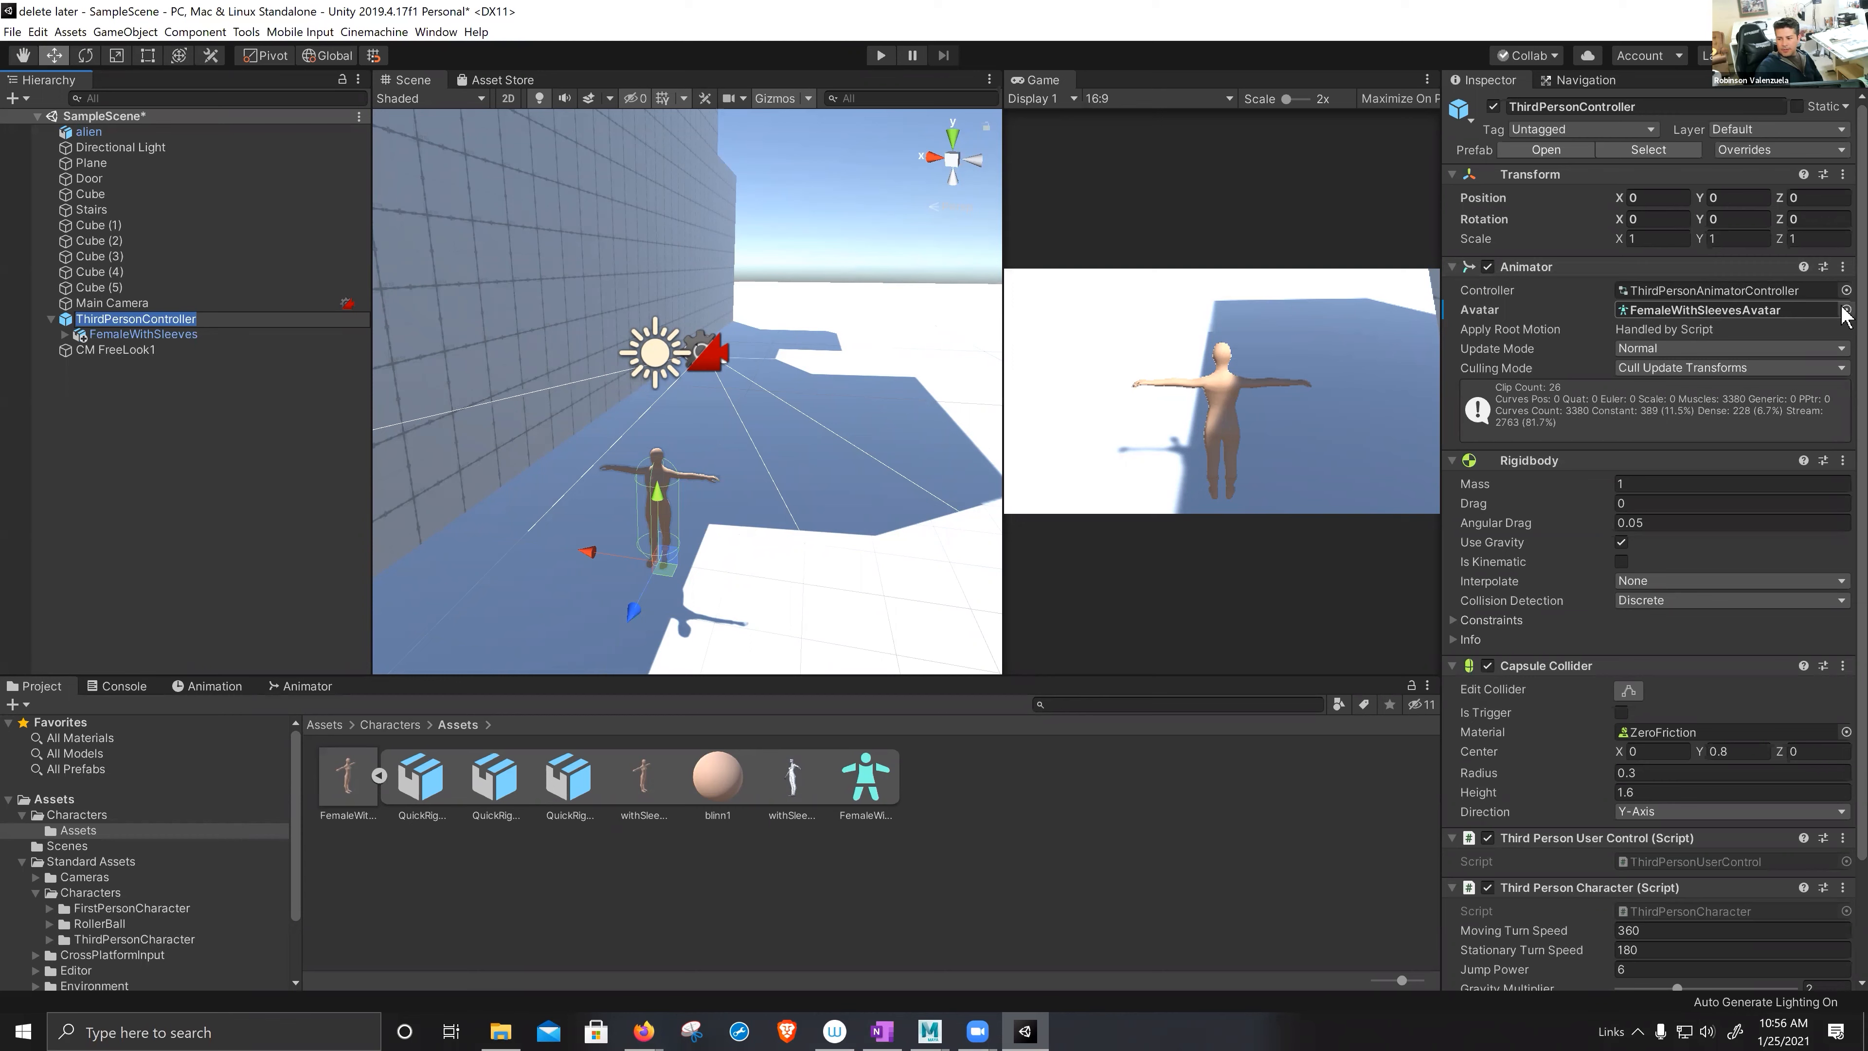
pyautogui.click(868, 862)
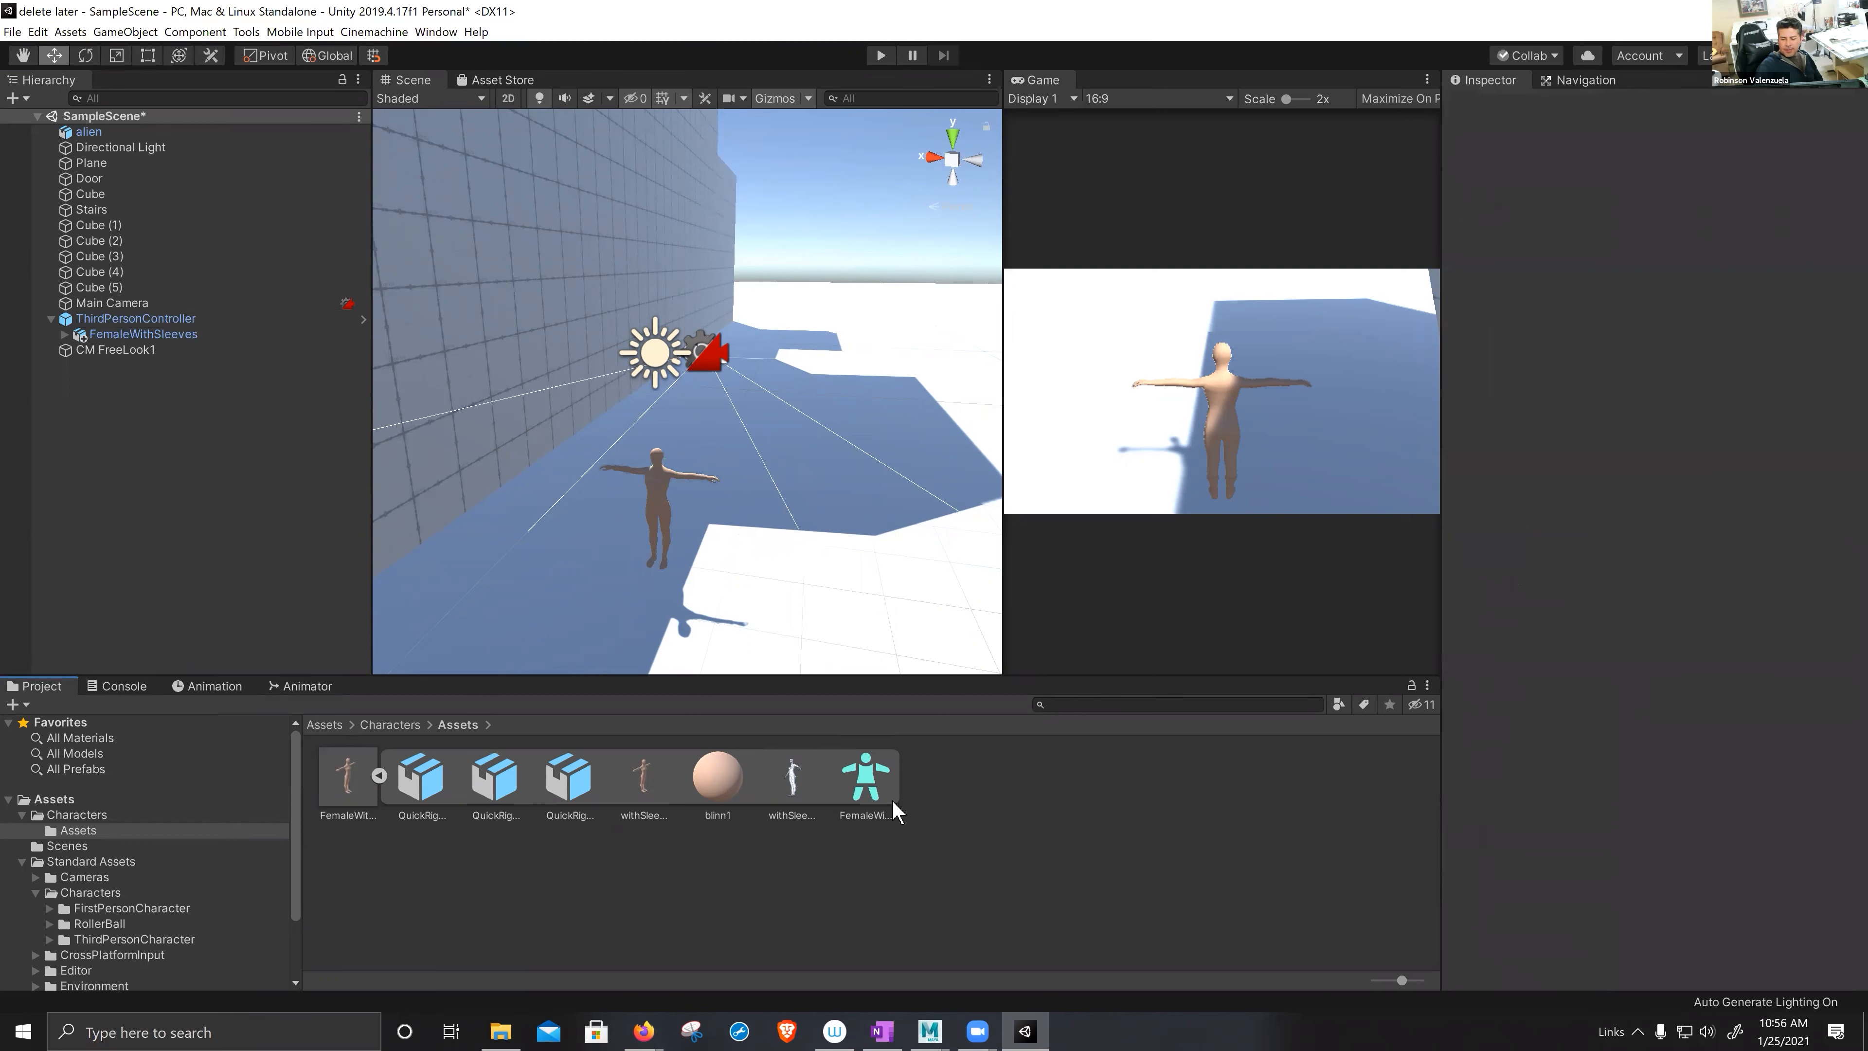
# - Review the FemaleWithSleeves model's rig, animation and material import settings, including the available Animation Type options
pyautogui.click(345, 793)
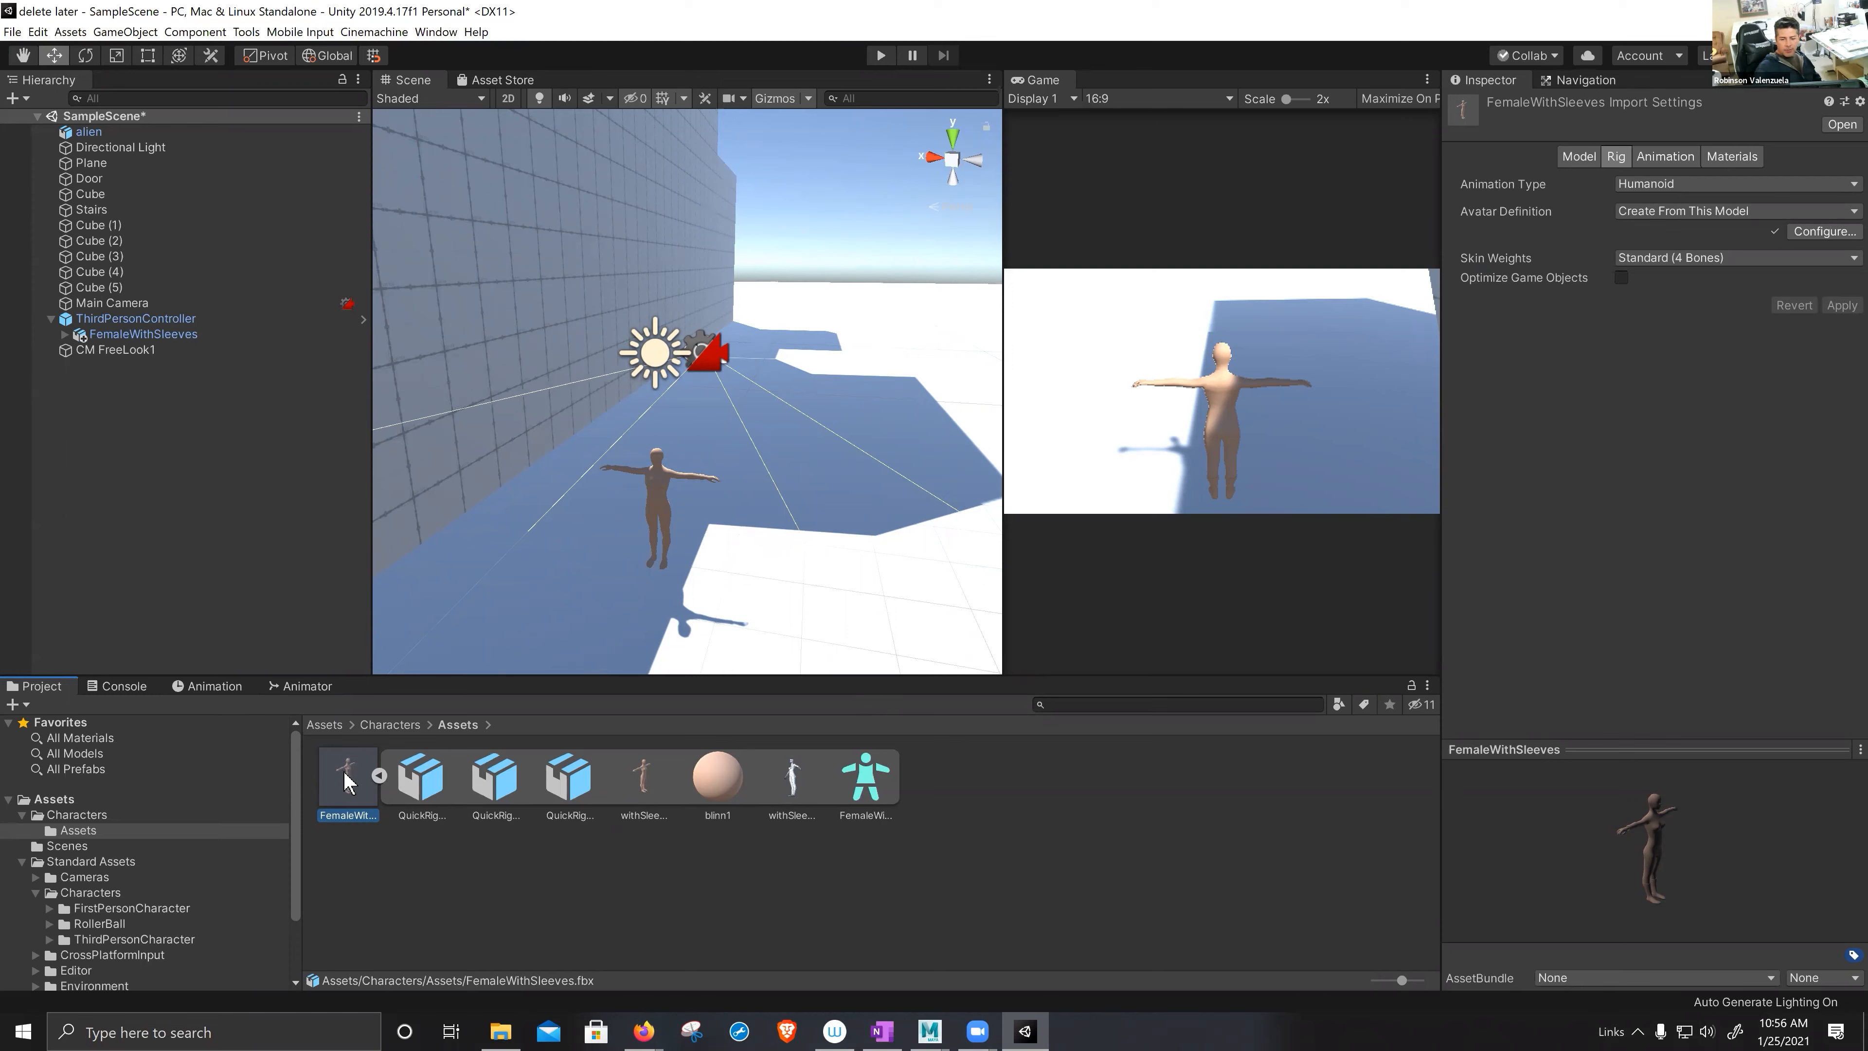
pyautogui.click(1580, 156)
pyautogui.click(1615, 156)
pyautogui.click(1665, 156)
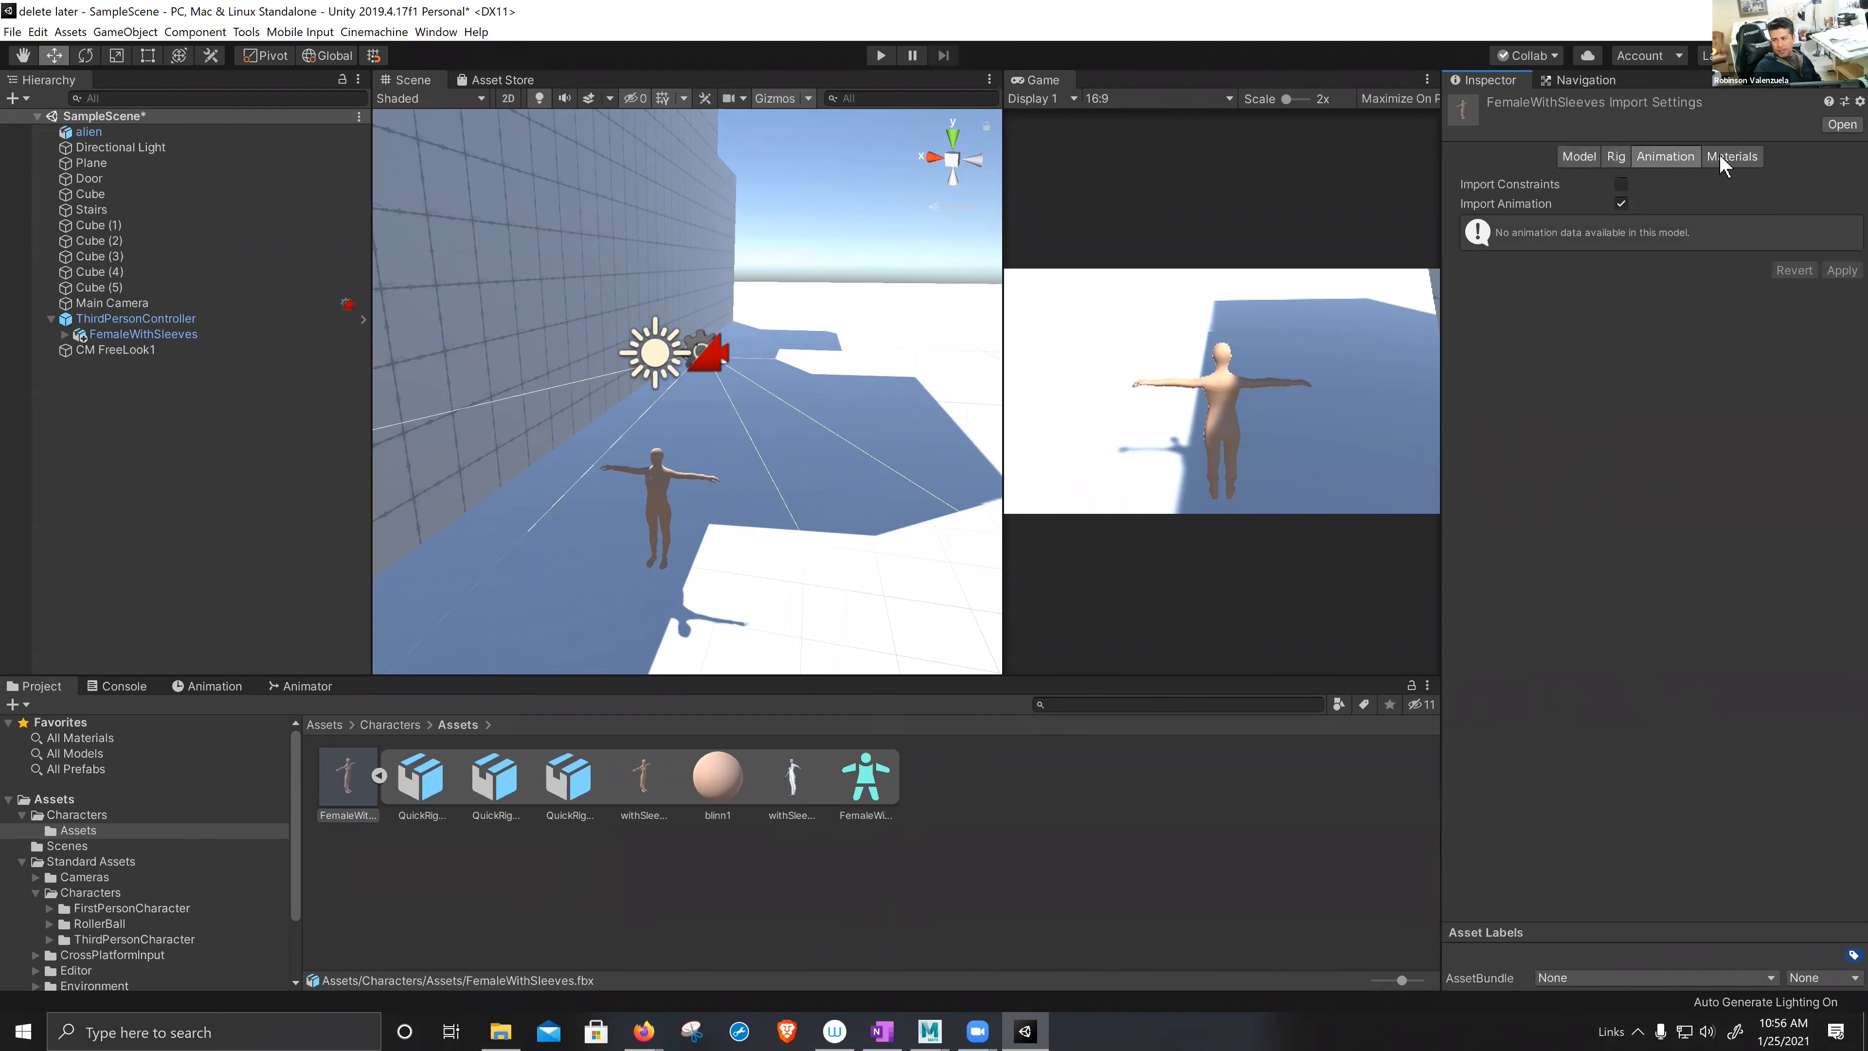
pyautogui.click(1721, 160)
pyautogui.click(1665, 156)
pyautogui.click(1617, 156)
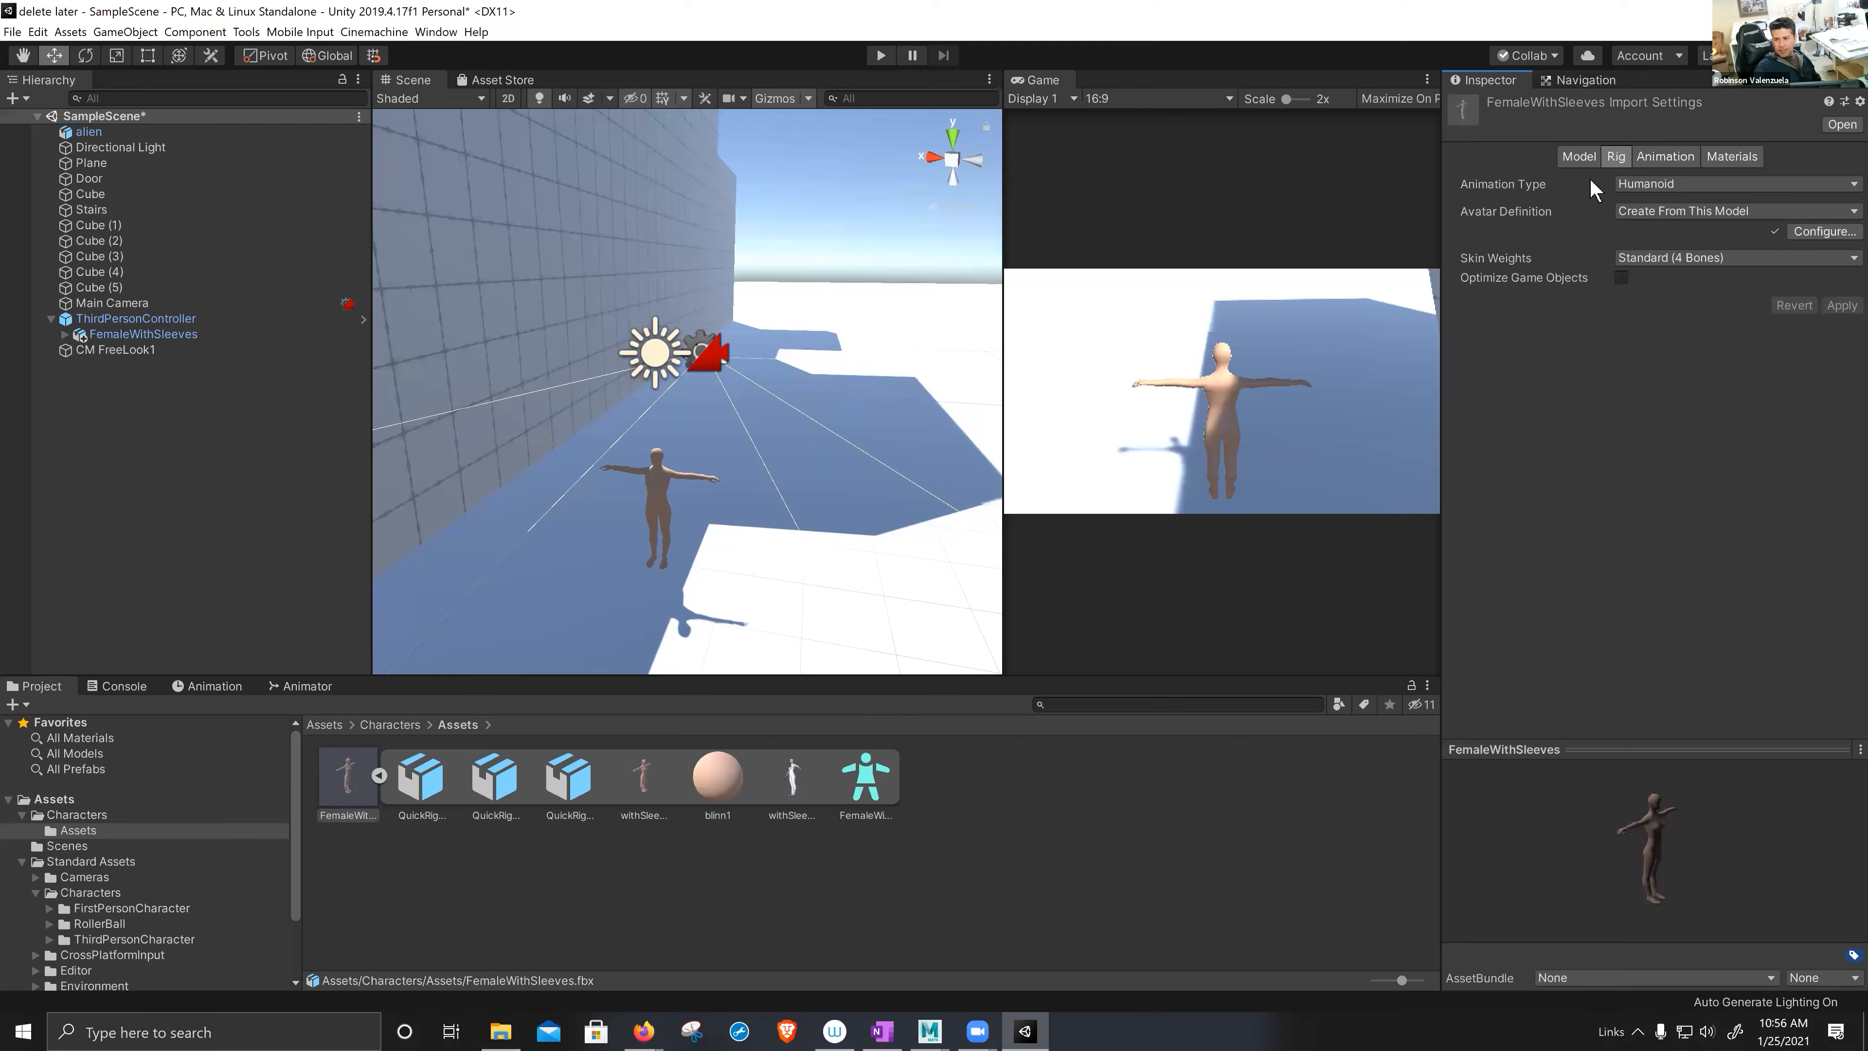
pyautogui.click(1849, 186)
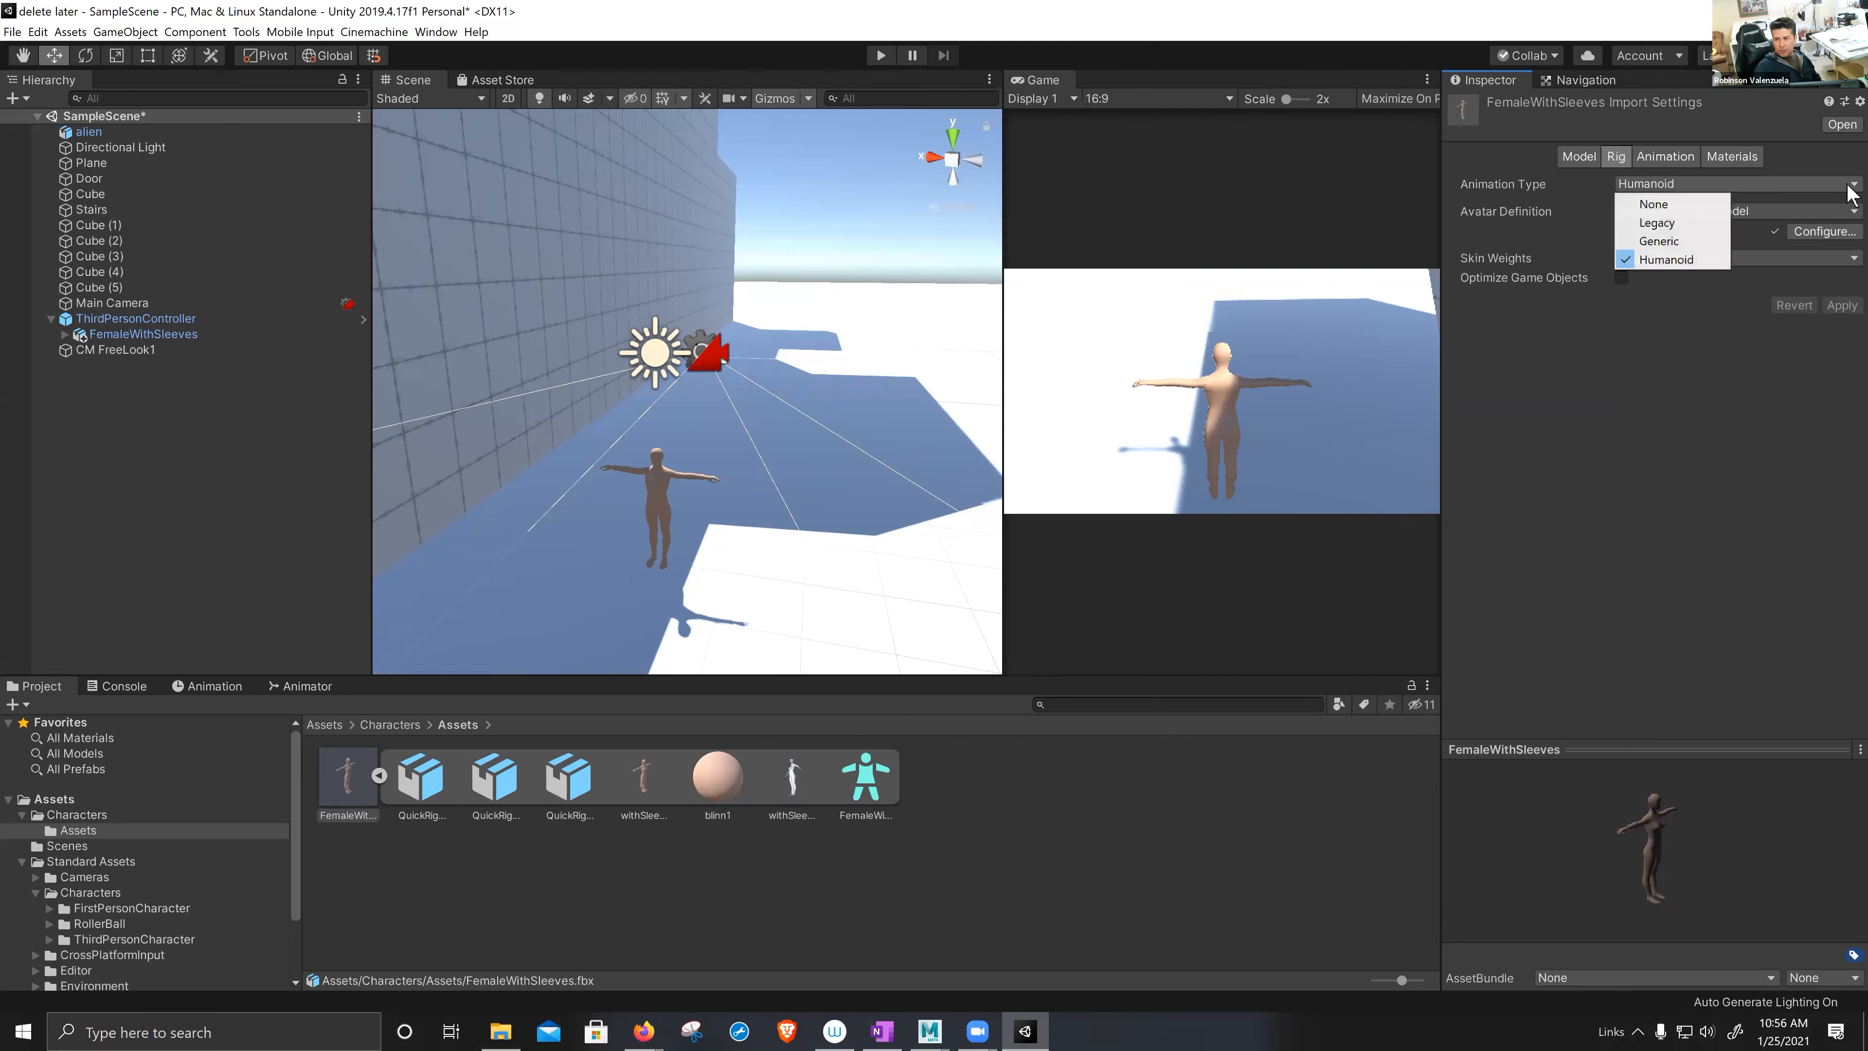
pyautogui.click(1809, 149)
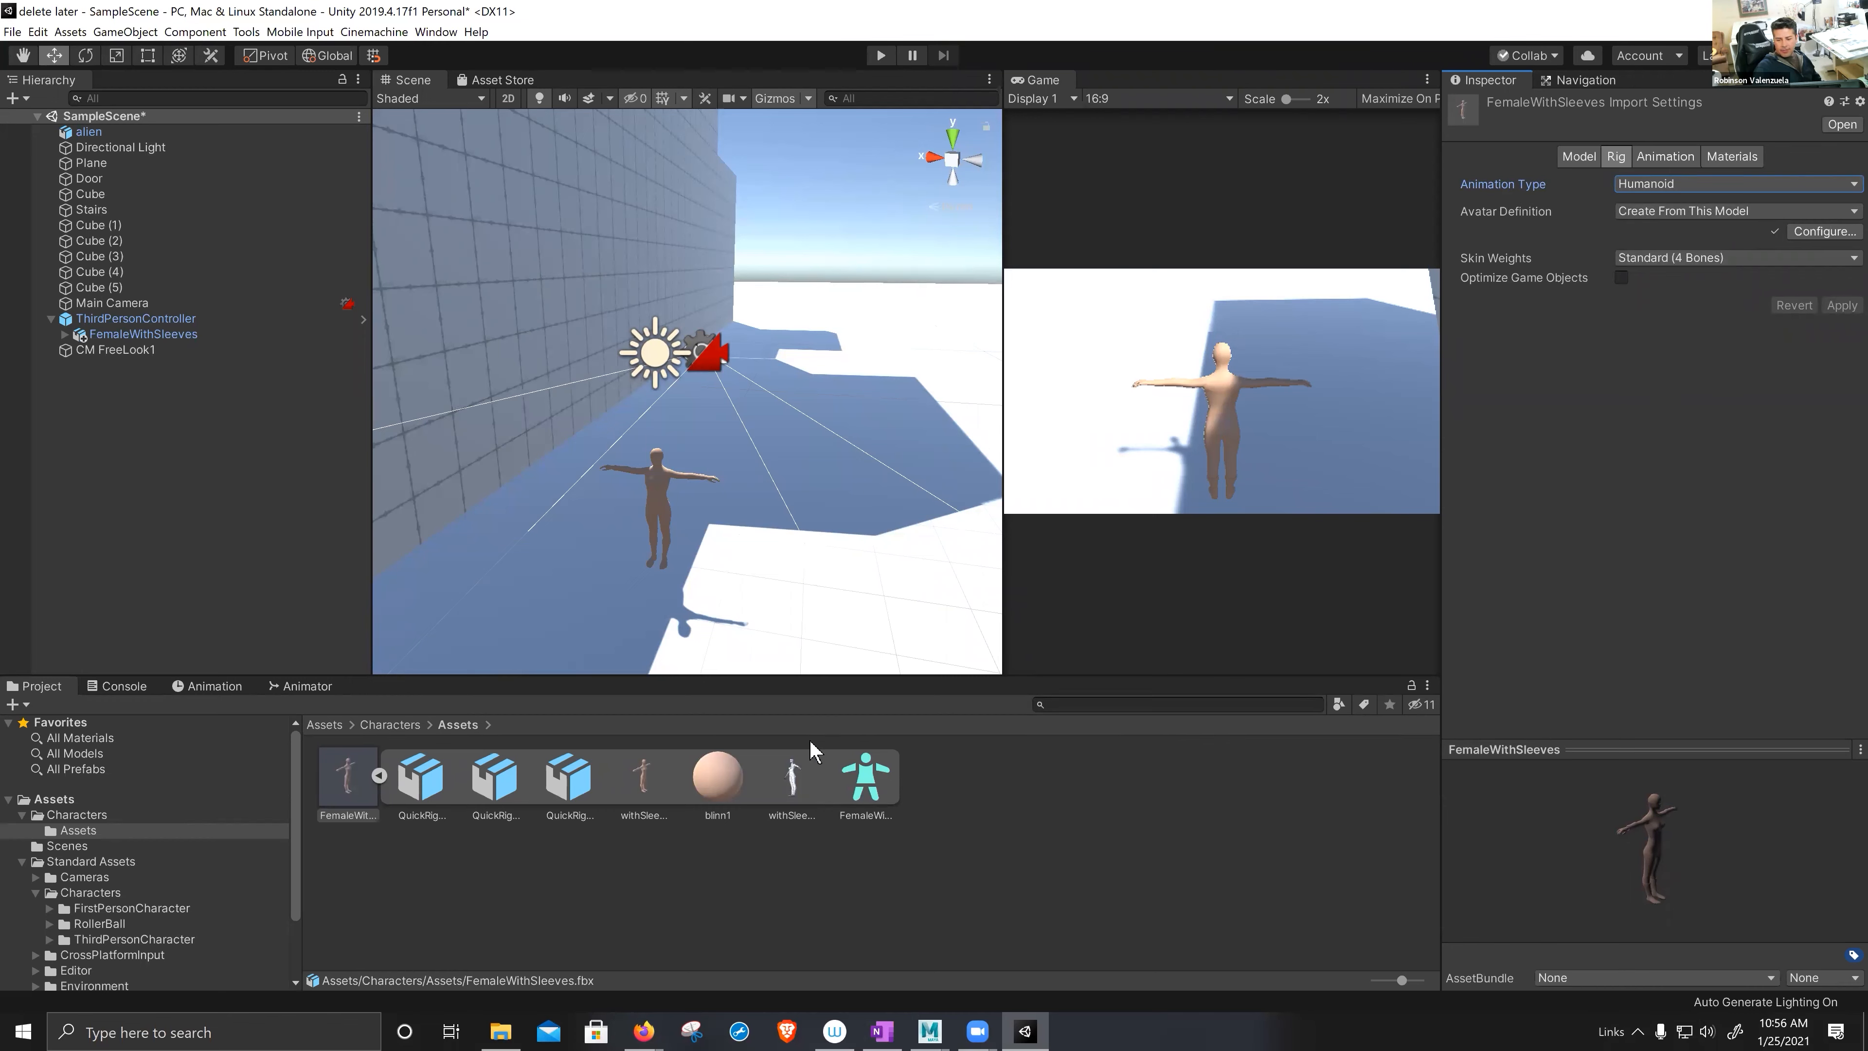
# - Recheck the ThirdPersonController components and the Cinemachine package's entry in the Package Manager
pyautogui.click(139, 318)
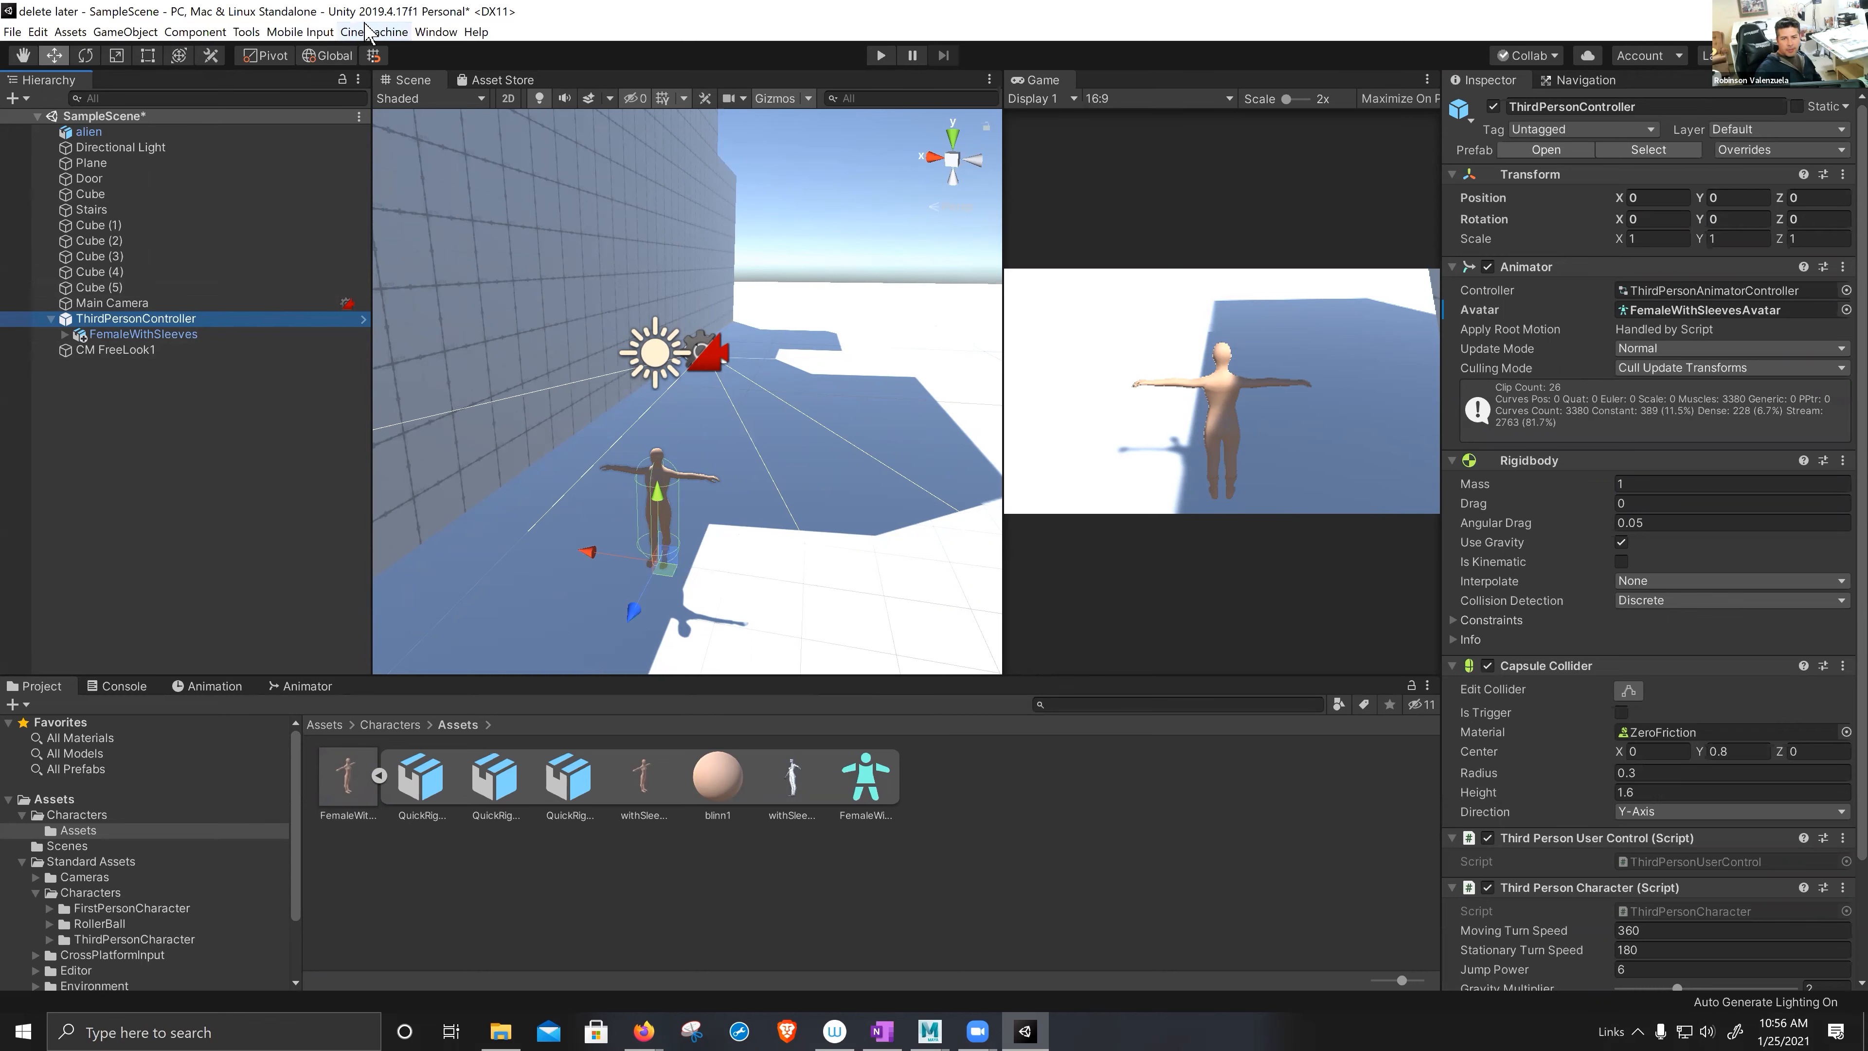
pyautogui.click(430, 31)
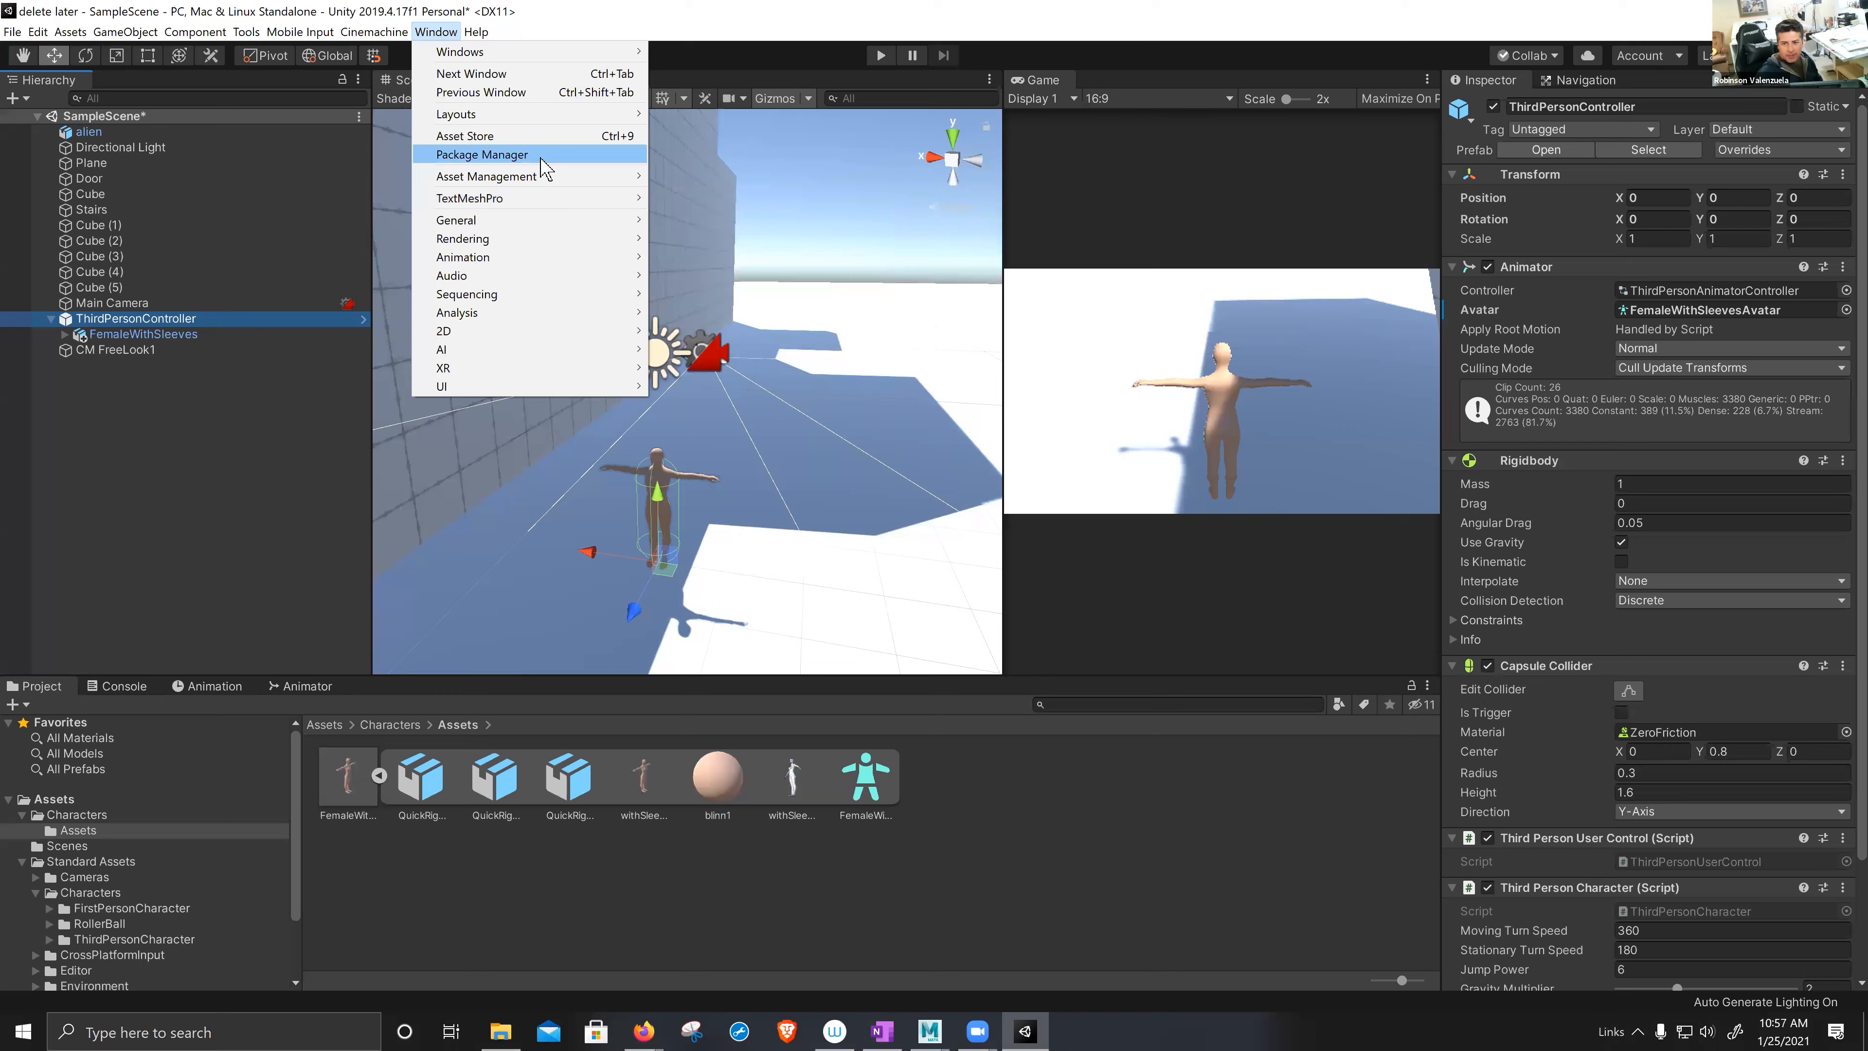
pyautogui.click(500, 155)
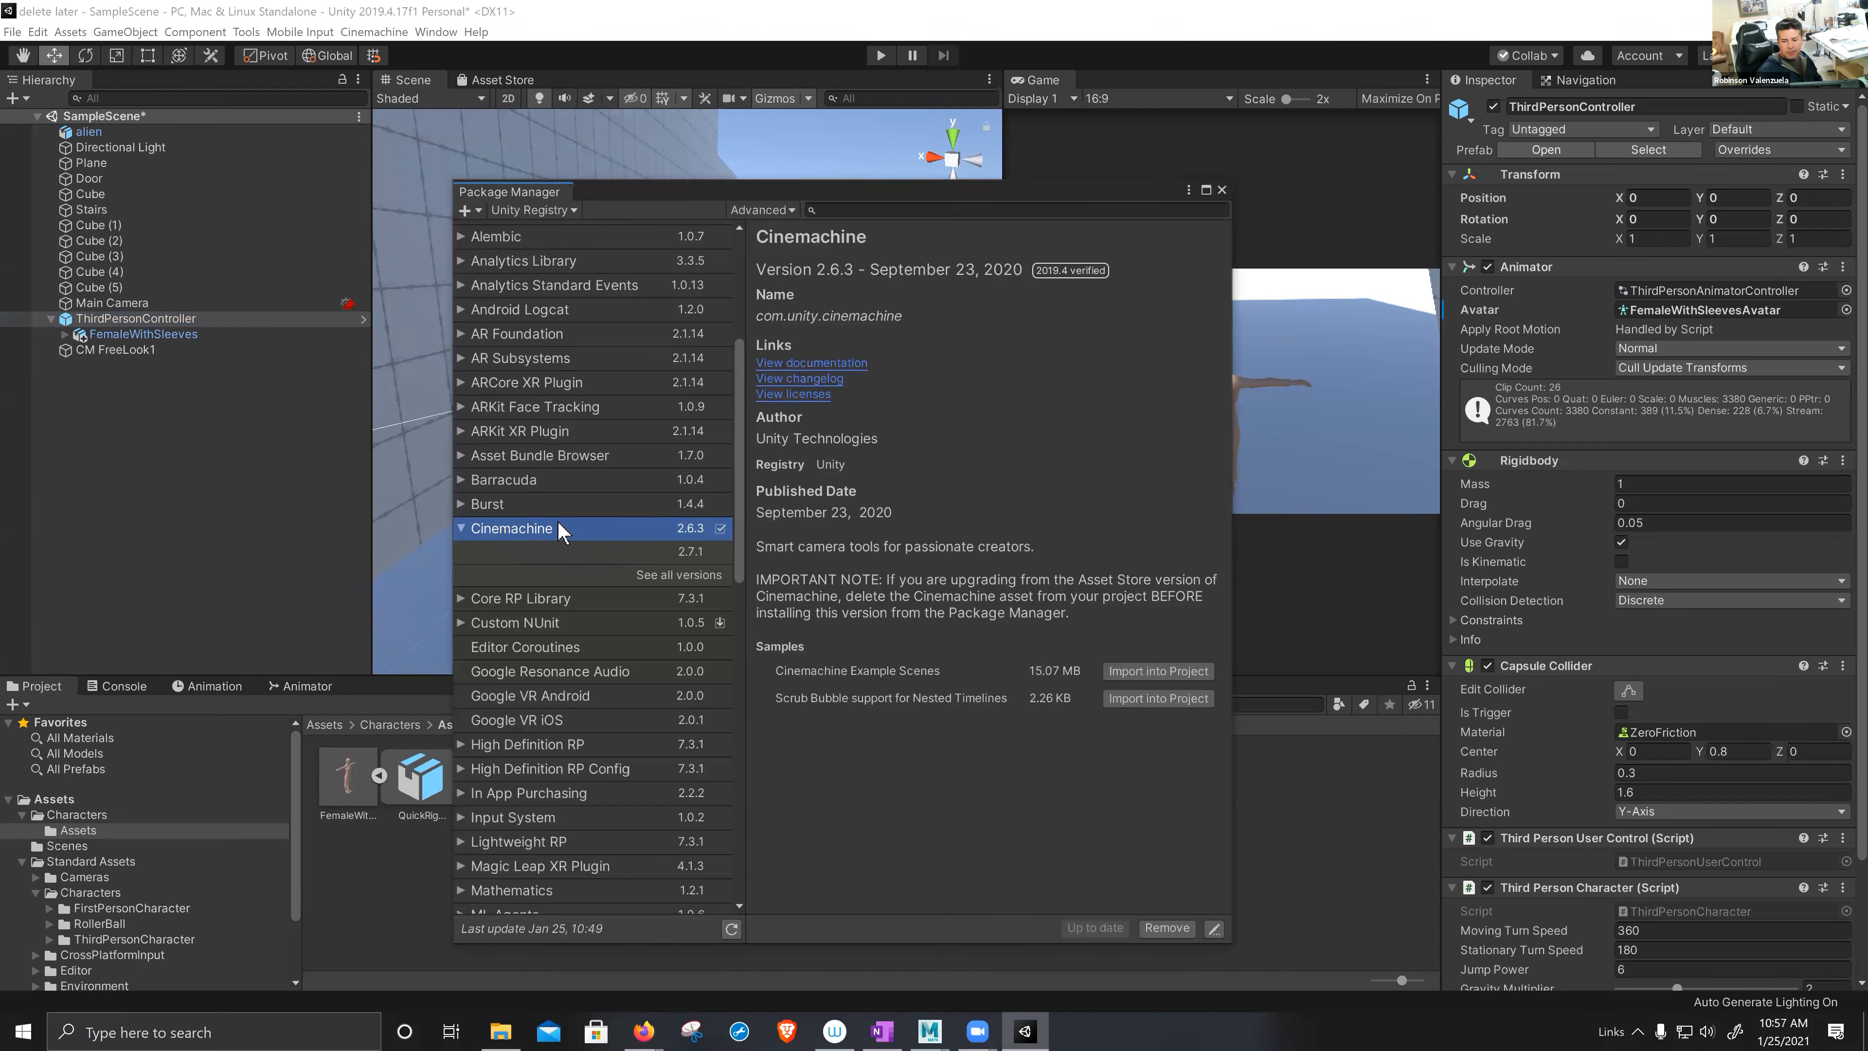
pyautogui.click(1222, 190)
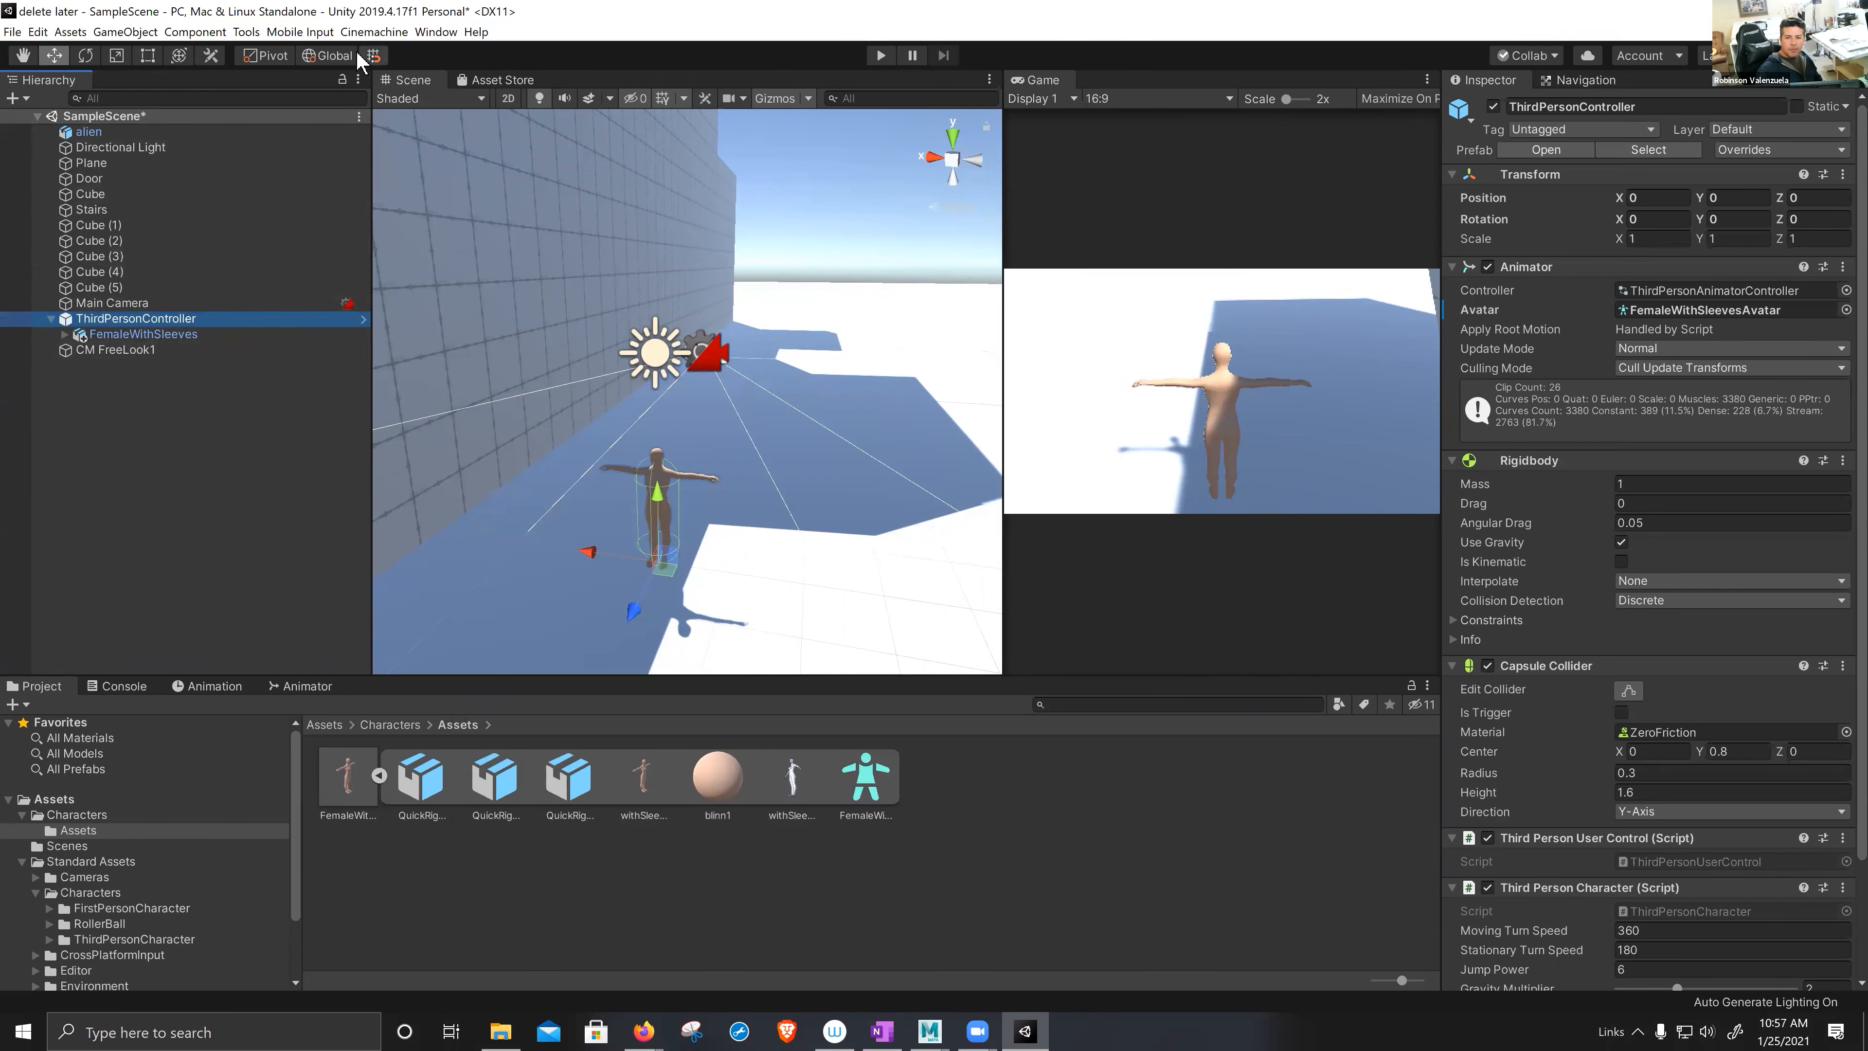
# - Review the Cinemachine camera types available for creation and select the existing CM FreeLook1 camera
pyautogui.click(374, 31)
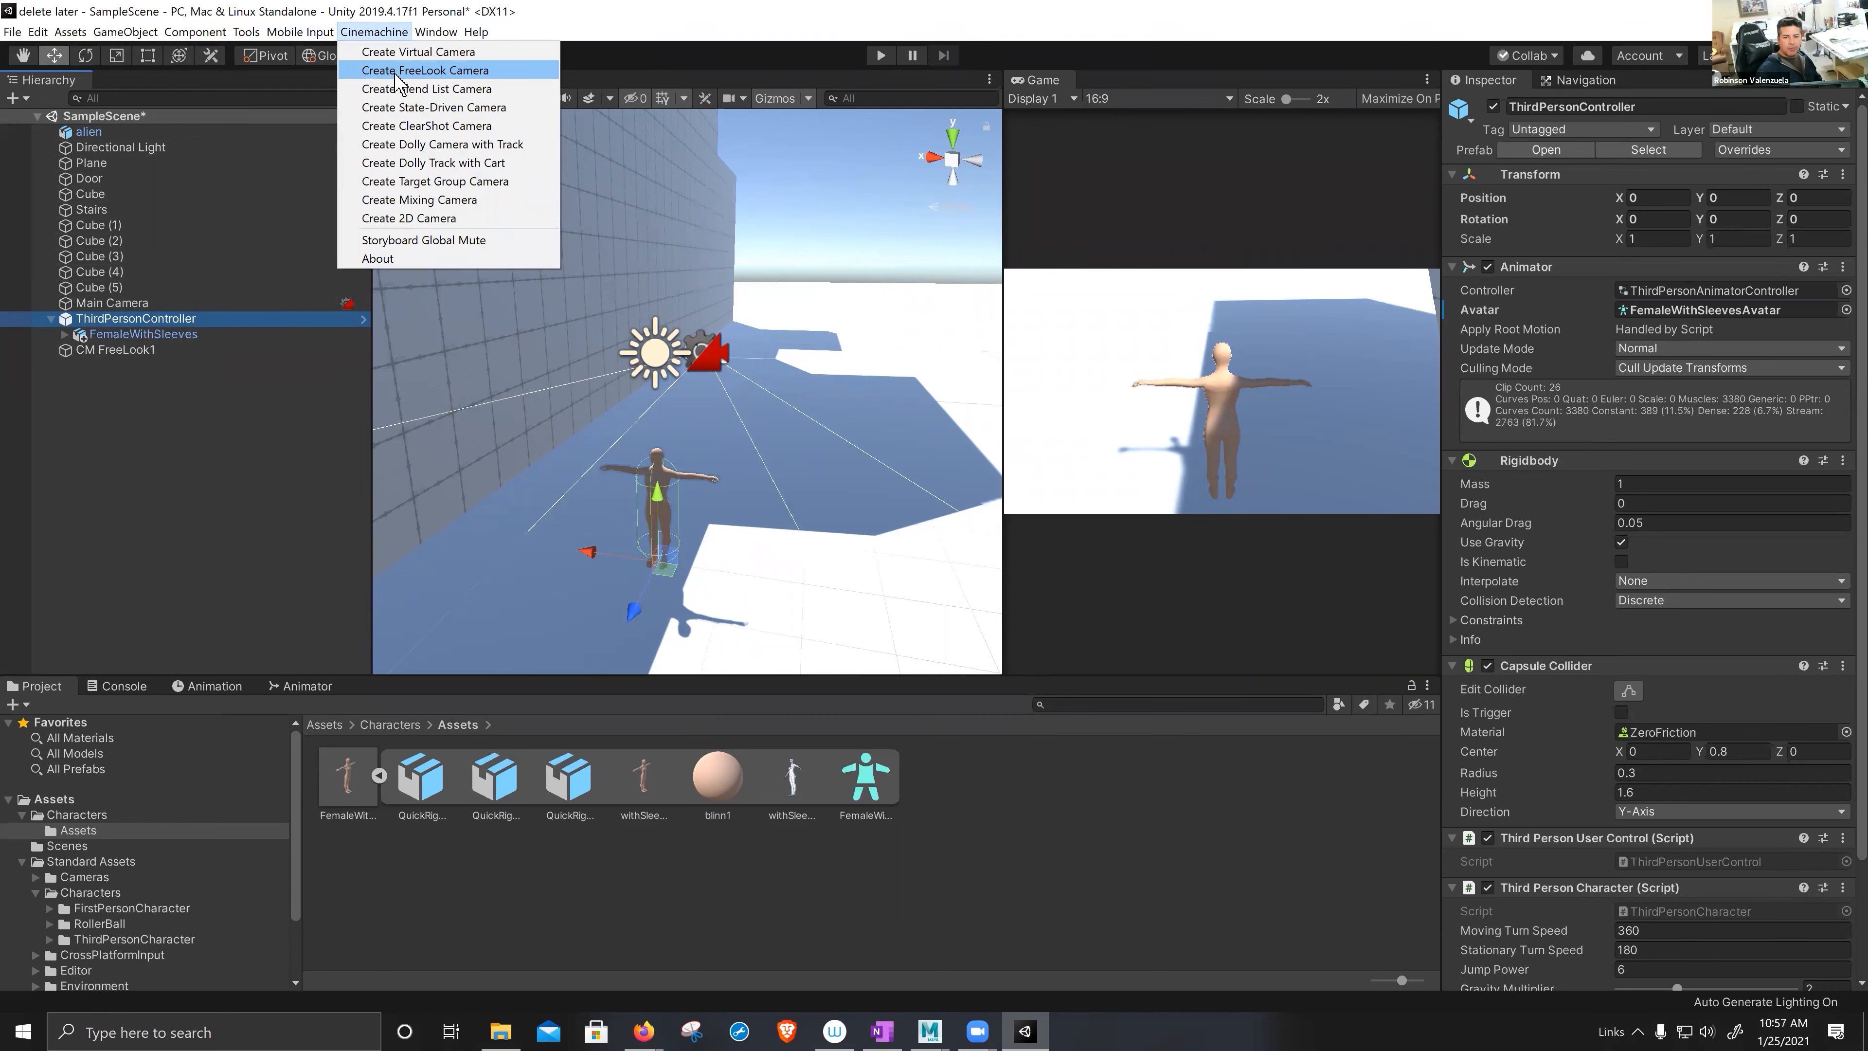
pyautogui.click(594, 19)
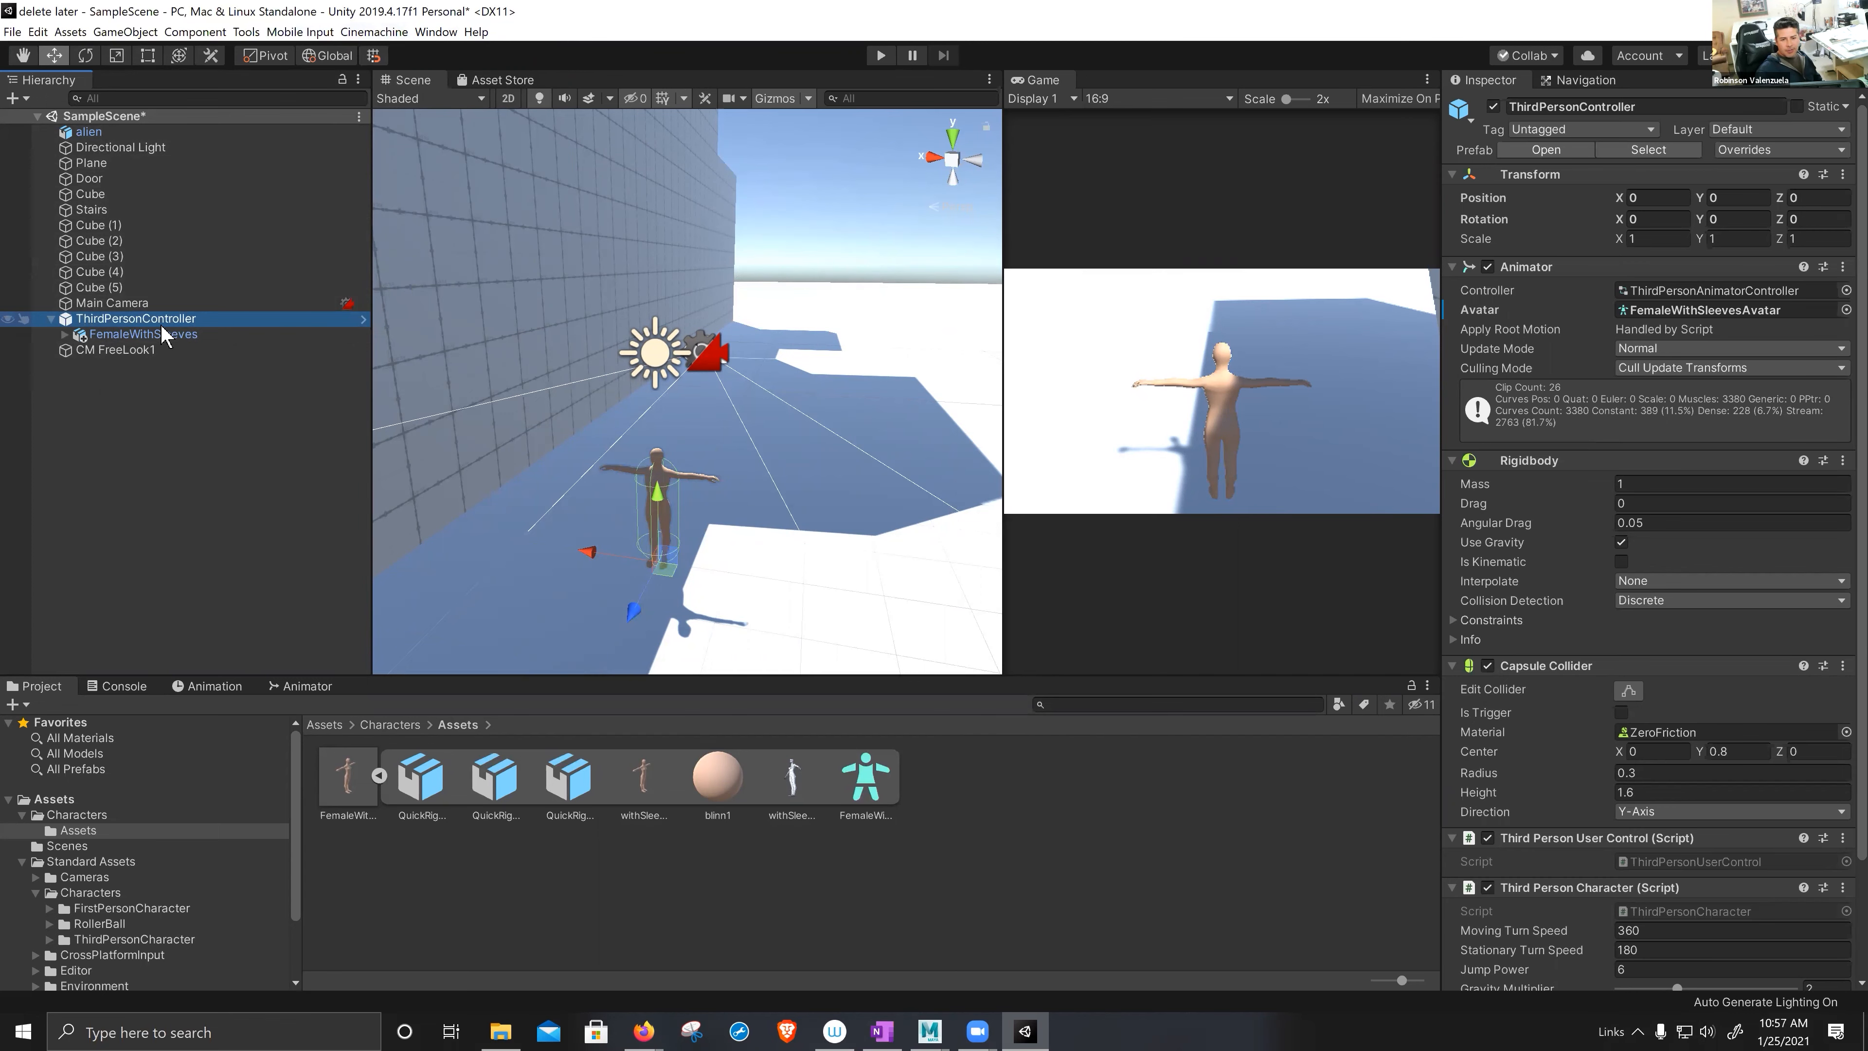
pyautogui.click(150, 351)
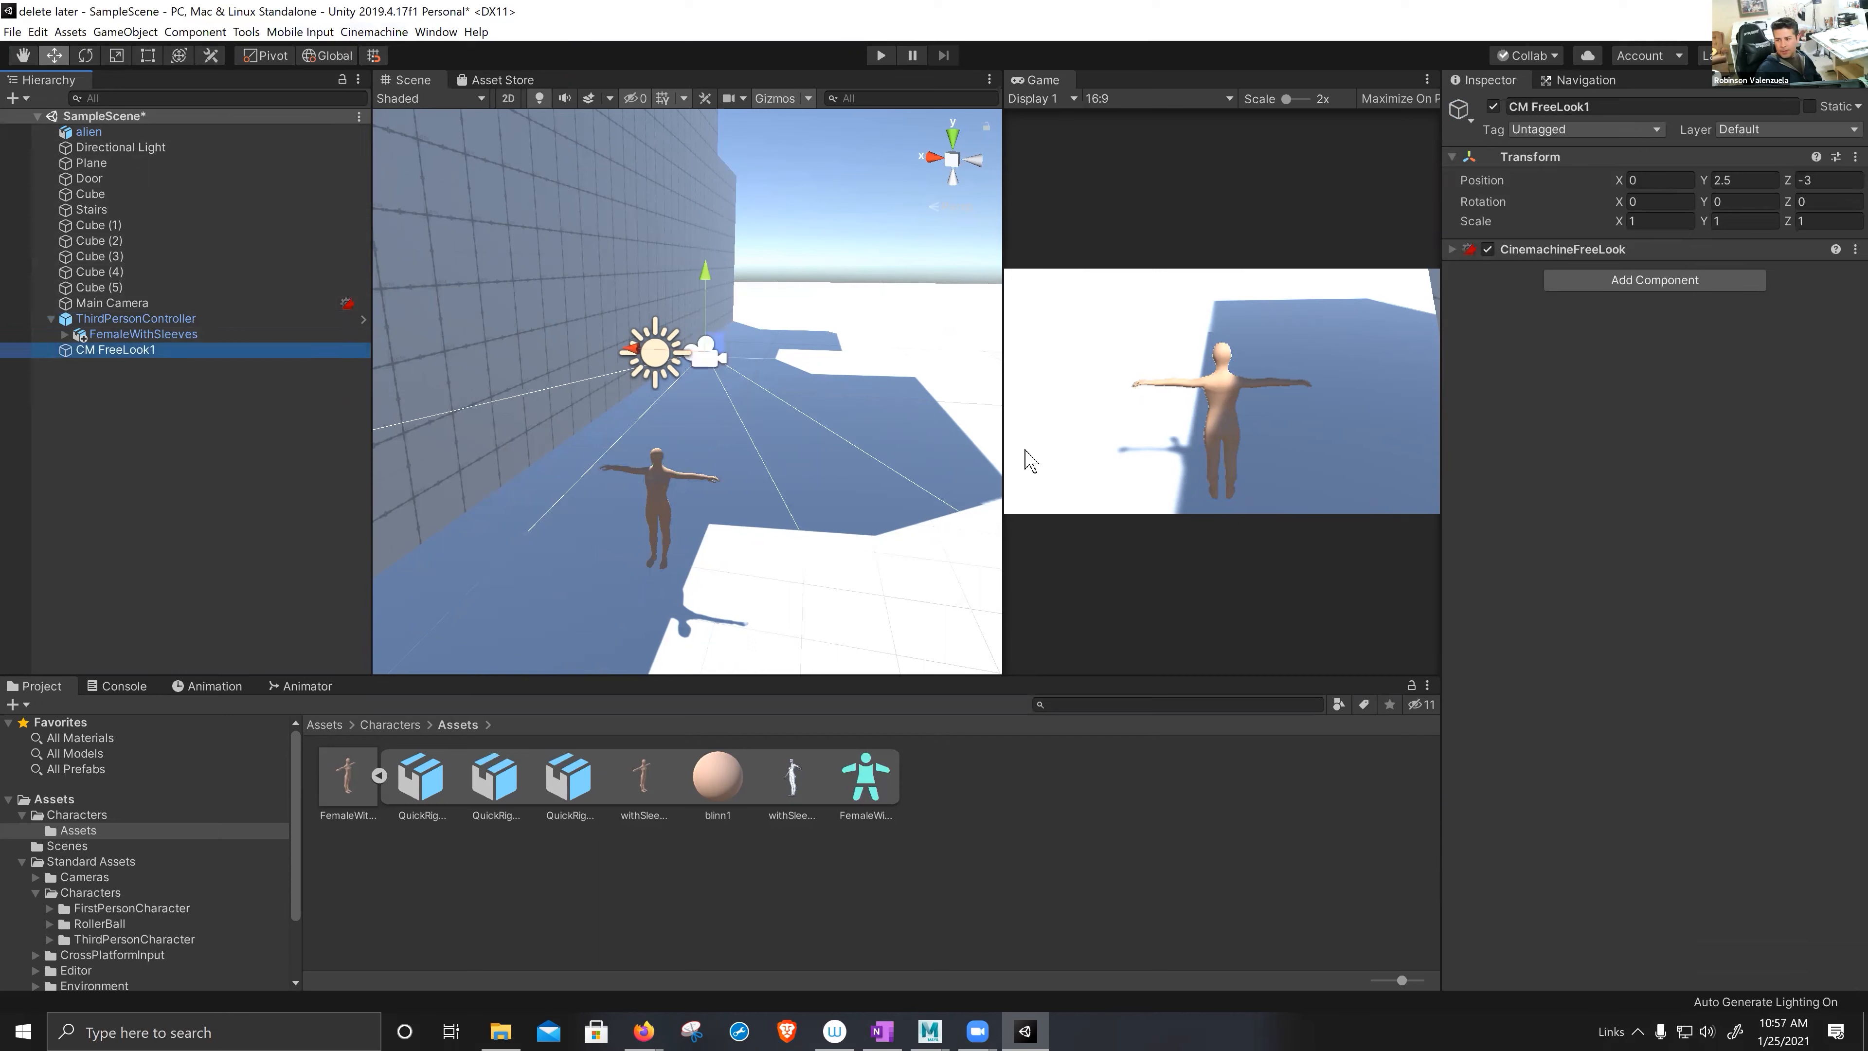
# - Review the Main Camera's CinemachineBrain and the Follow and Look At targets of CM FreeLook1's CinemachineFreeLook component
pyautogui.click(165, 303)
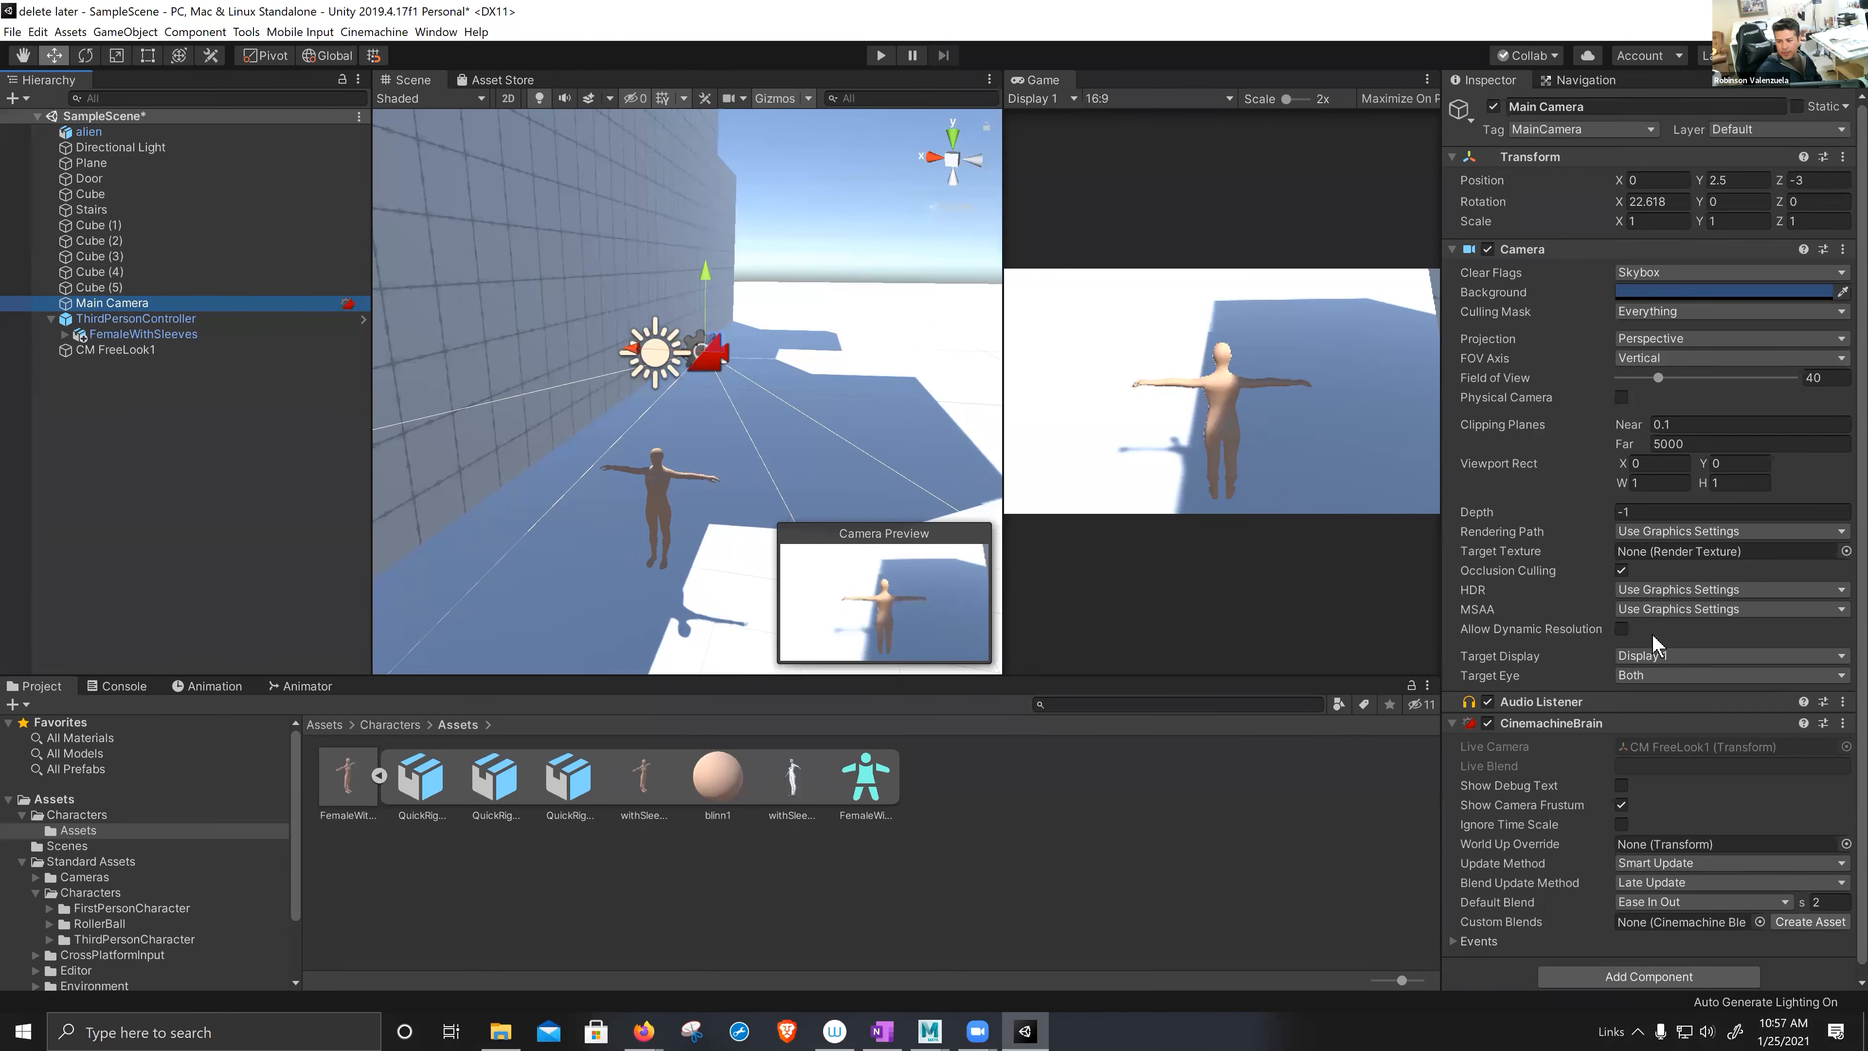
pyautogui.click(1451, 724)
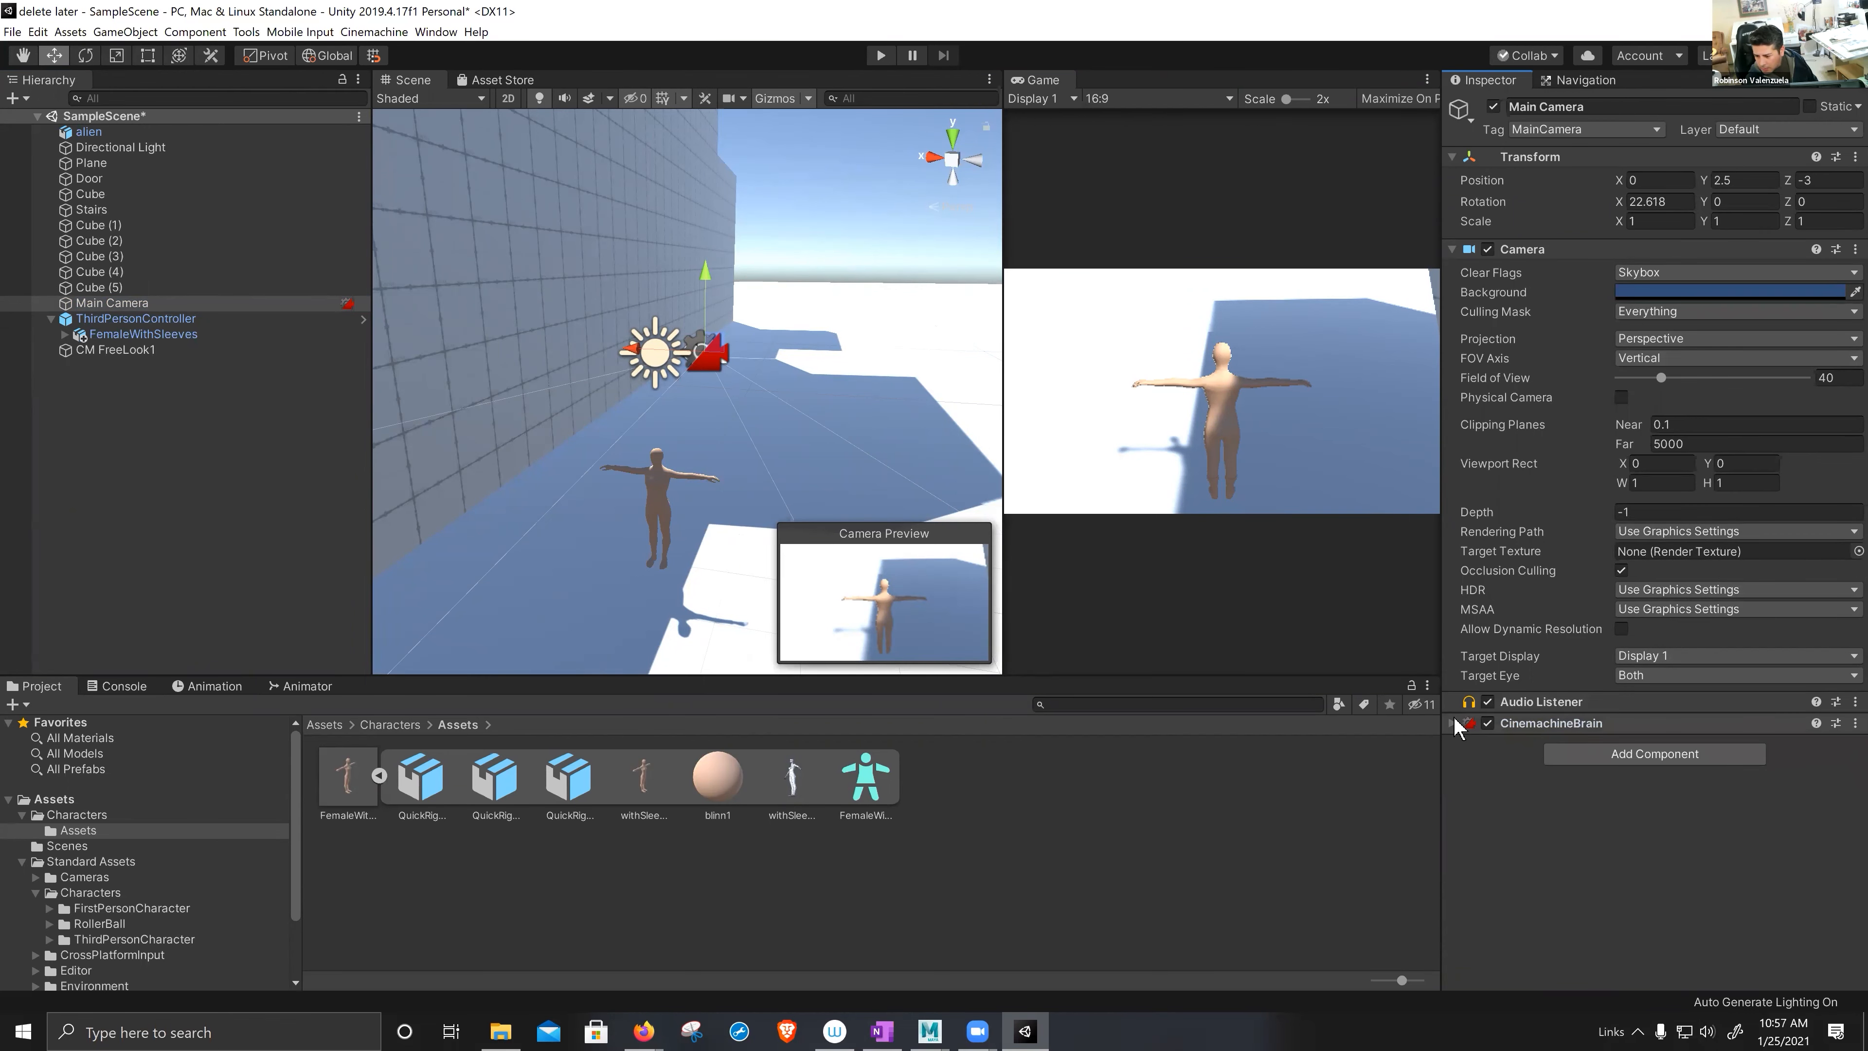
pyautogui.click(1452, 724)
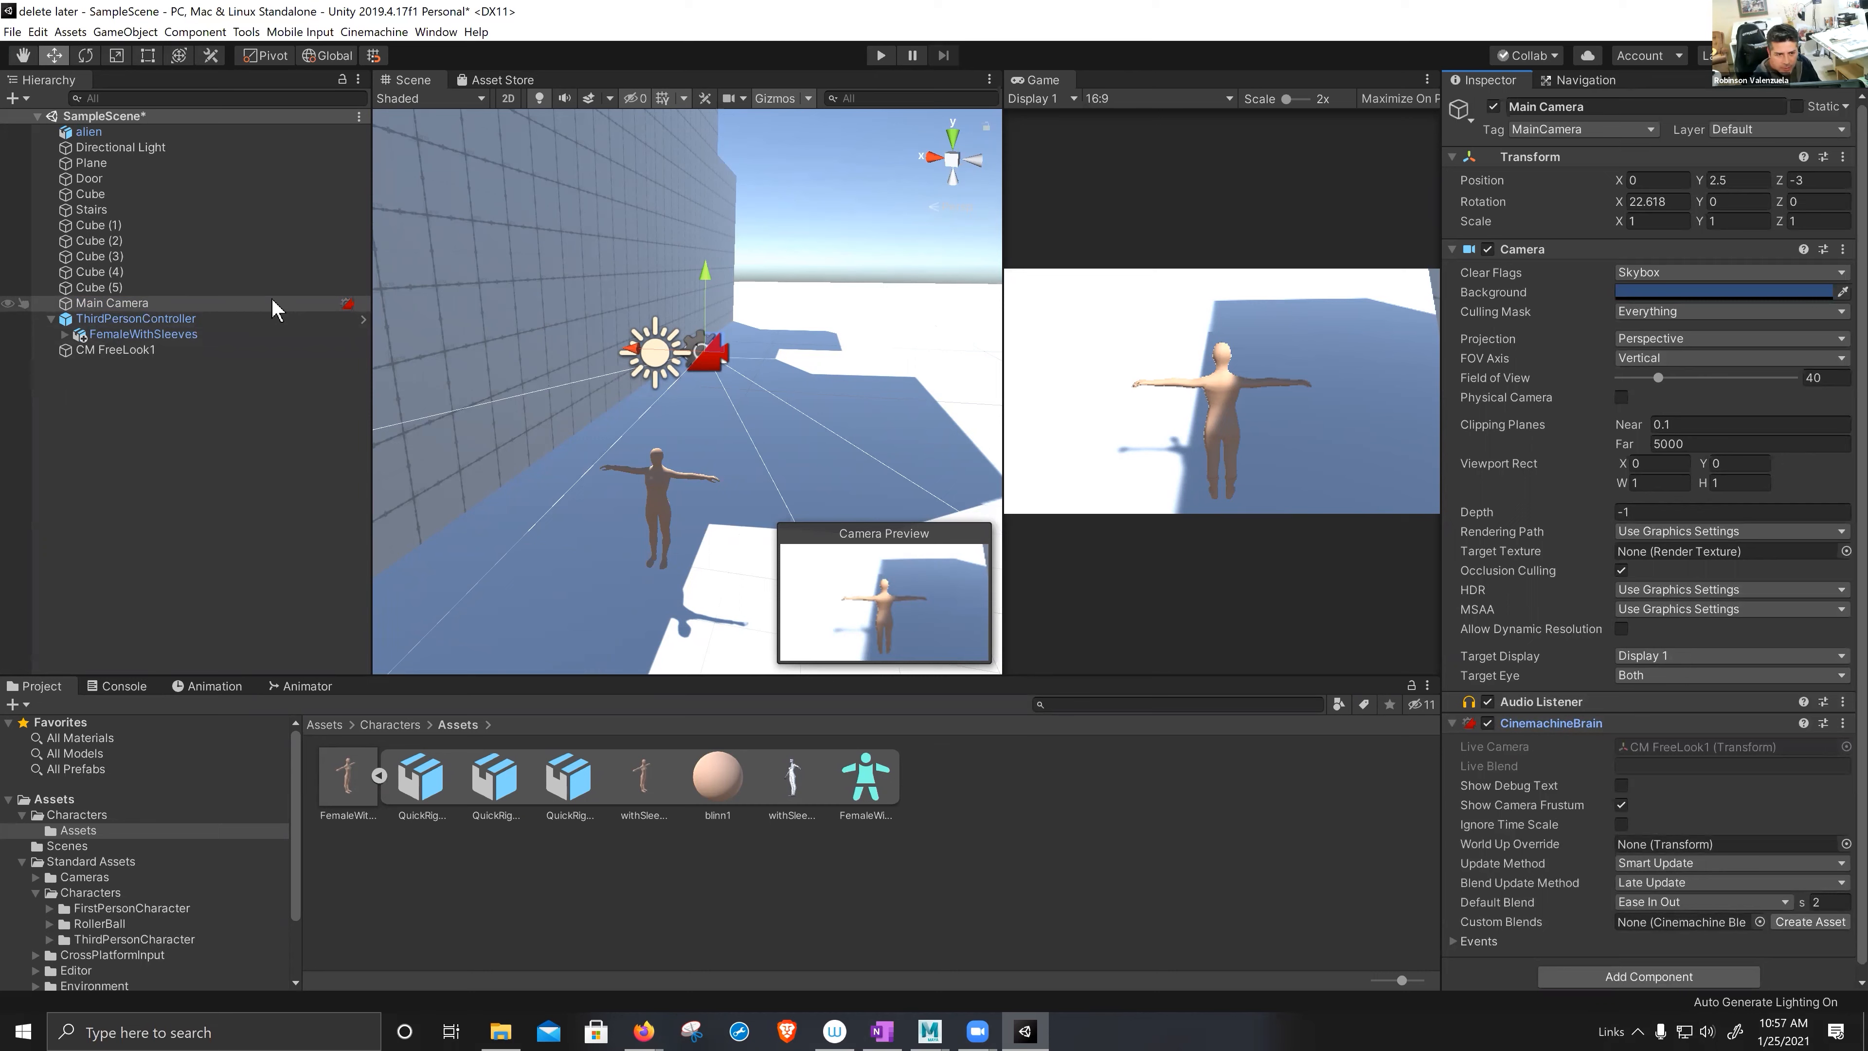
pyautogui.click(169, 349)
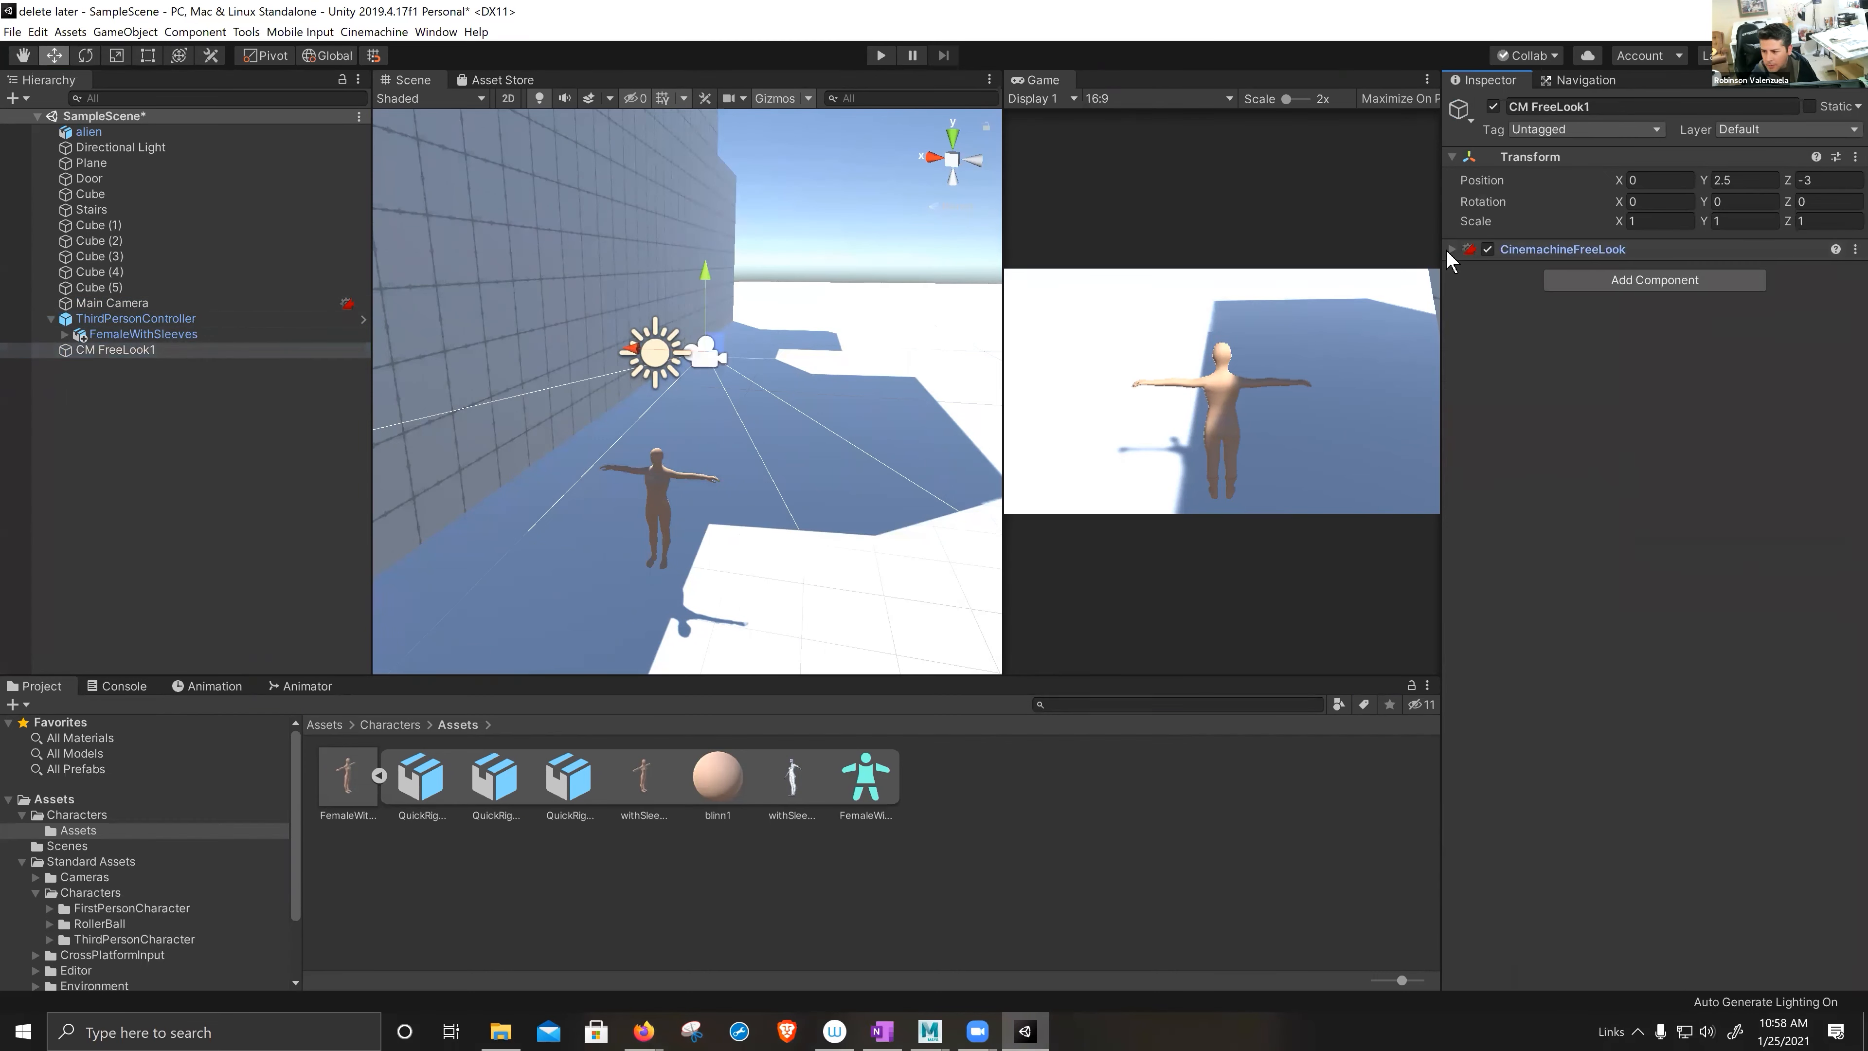
pyautogui.click(1563, 250)
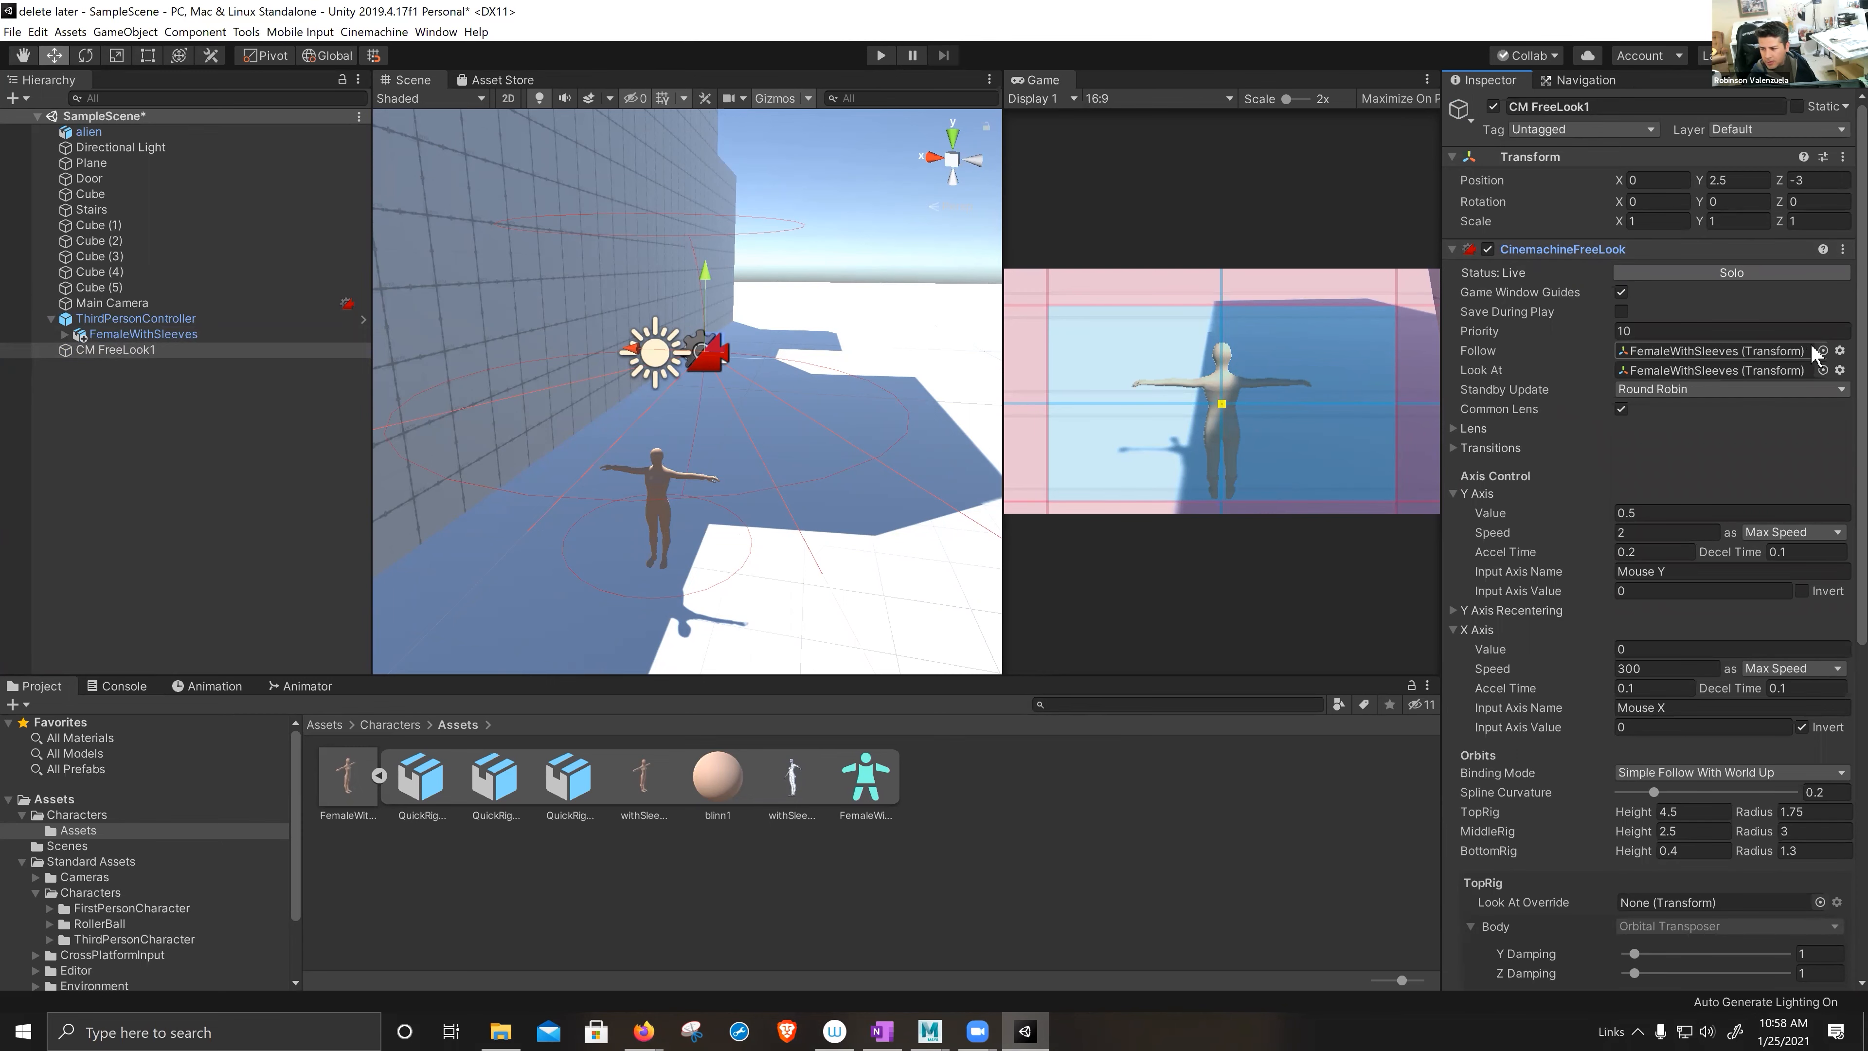
pyautogui.click(1841, 351)
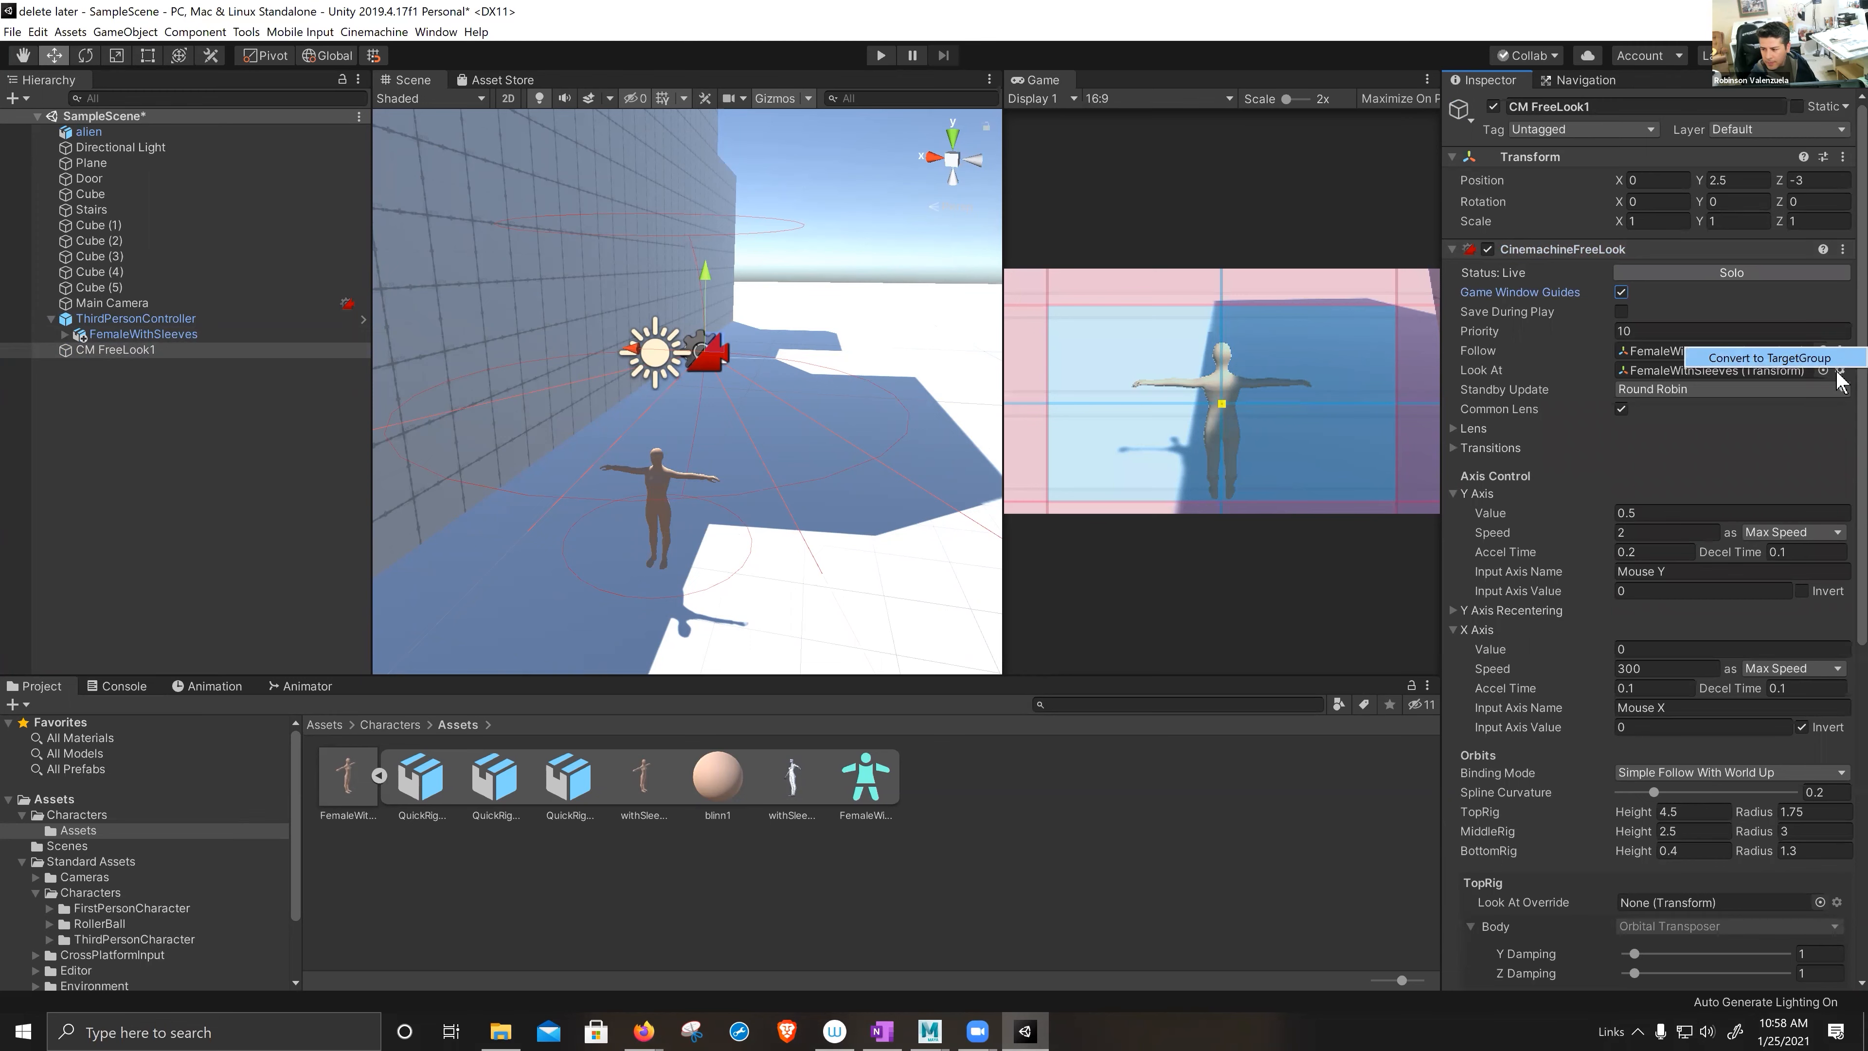
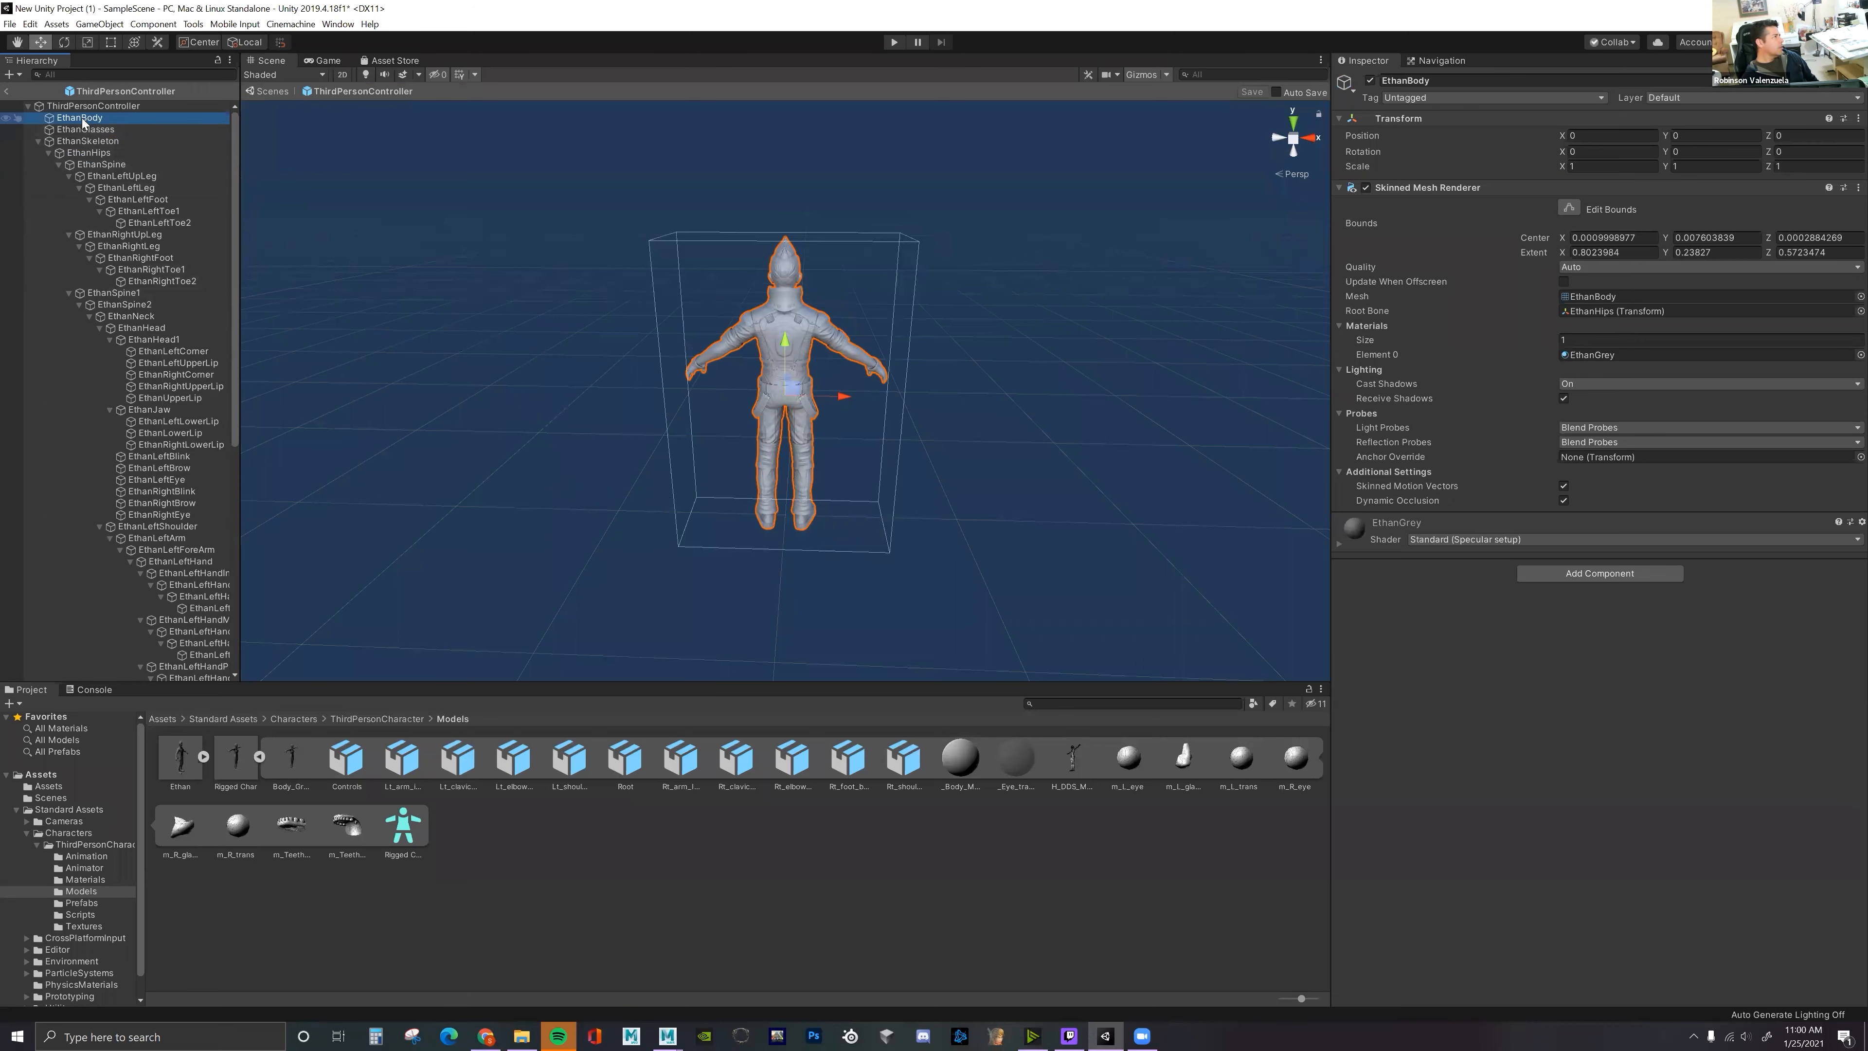
# - Delete EthanBody, EthanGlasses and EthanSkeleton from the ThirdPersonController prefab, saving the changes on leaving prefab editing
pyautogui.press('Delete')
pyautogui.click(66, 119)
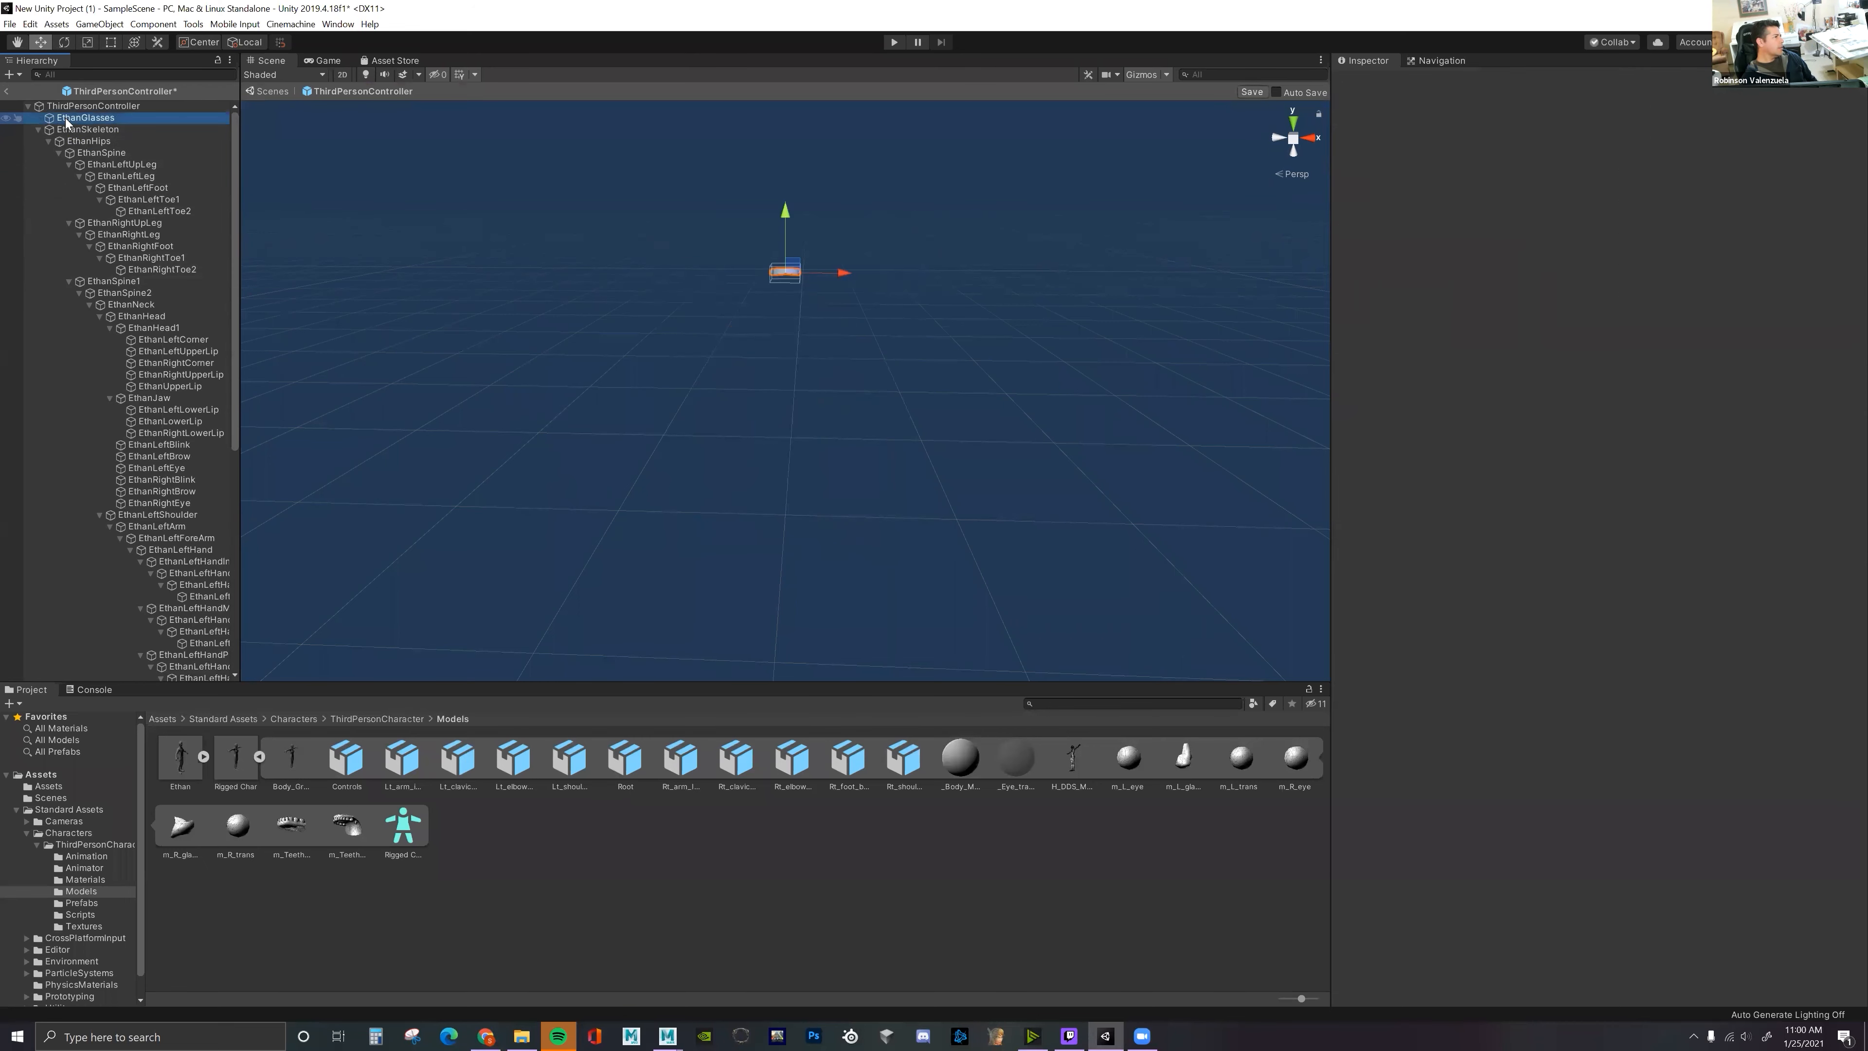
pyautogui.press('Delete')
pyautogui.click(67, 119)
pyautogui.press('Delete')
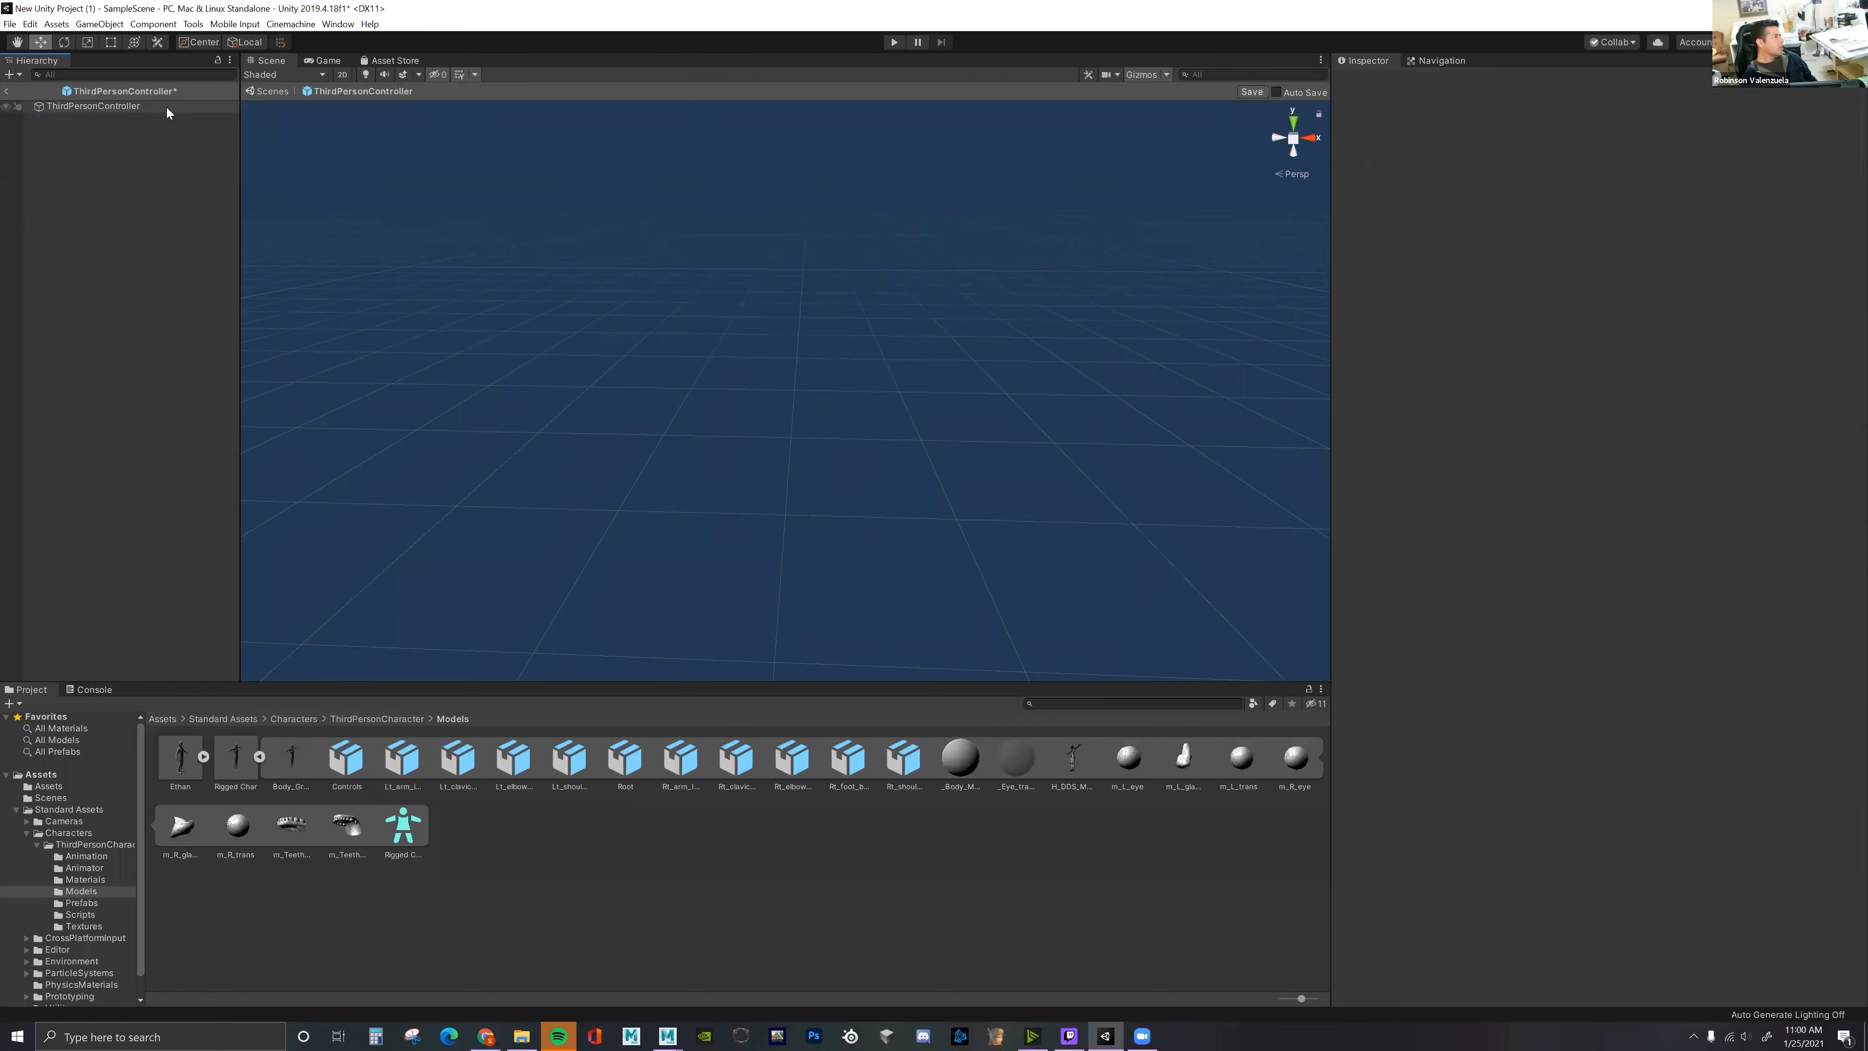
pyautogui.click(6, 92)
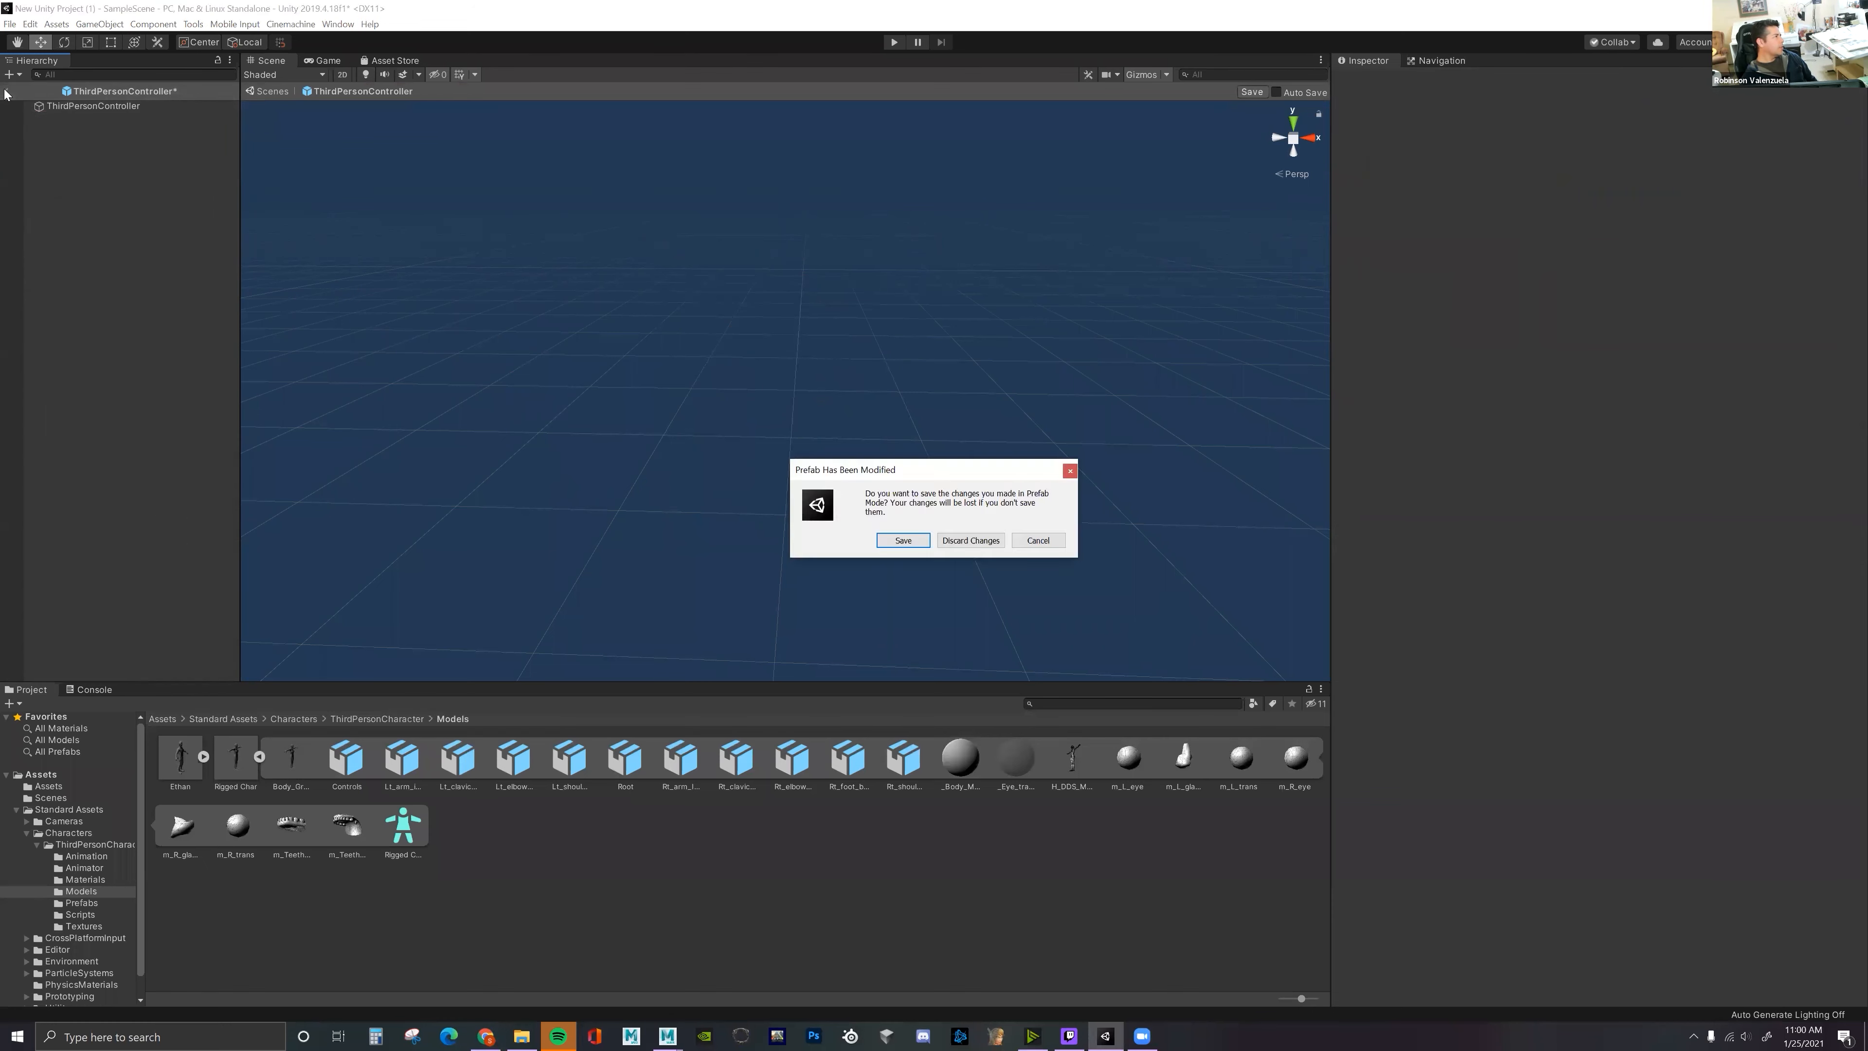
pyautogui.click(904, 540)
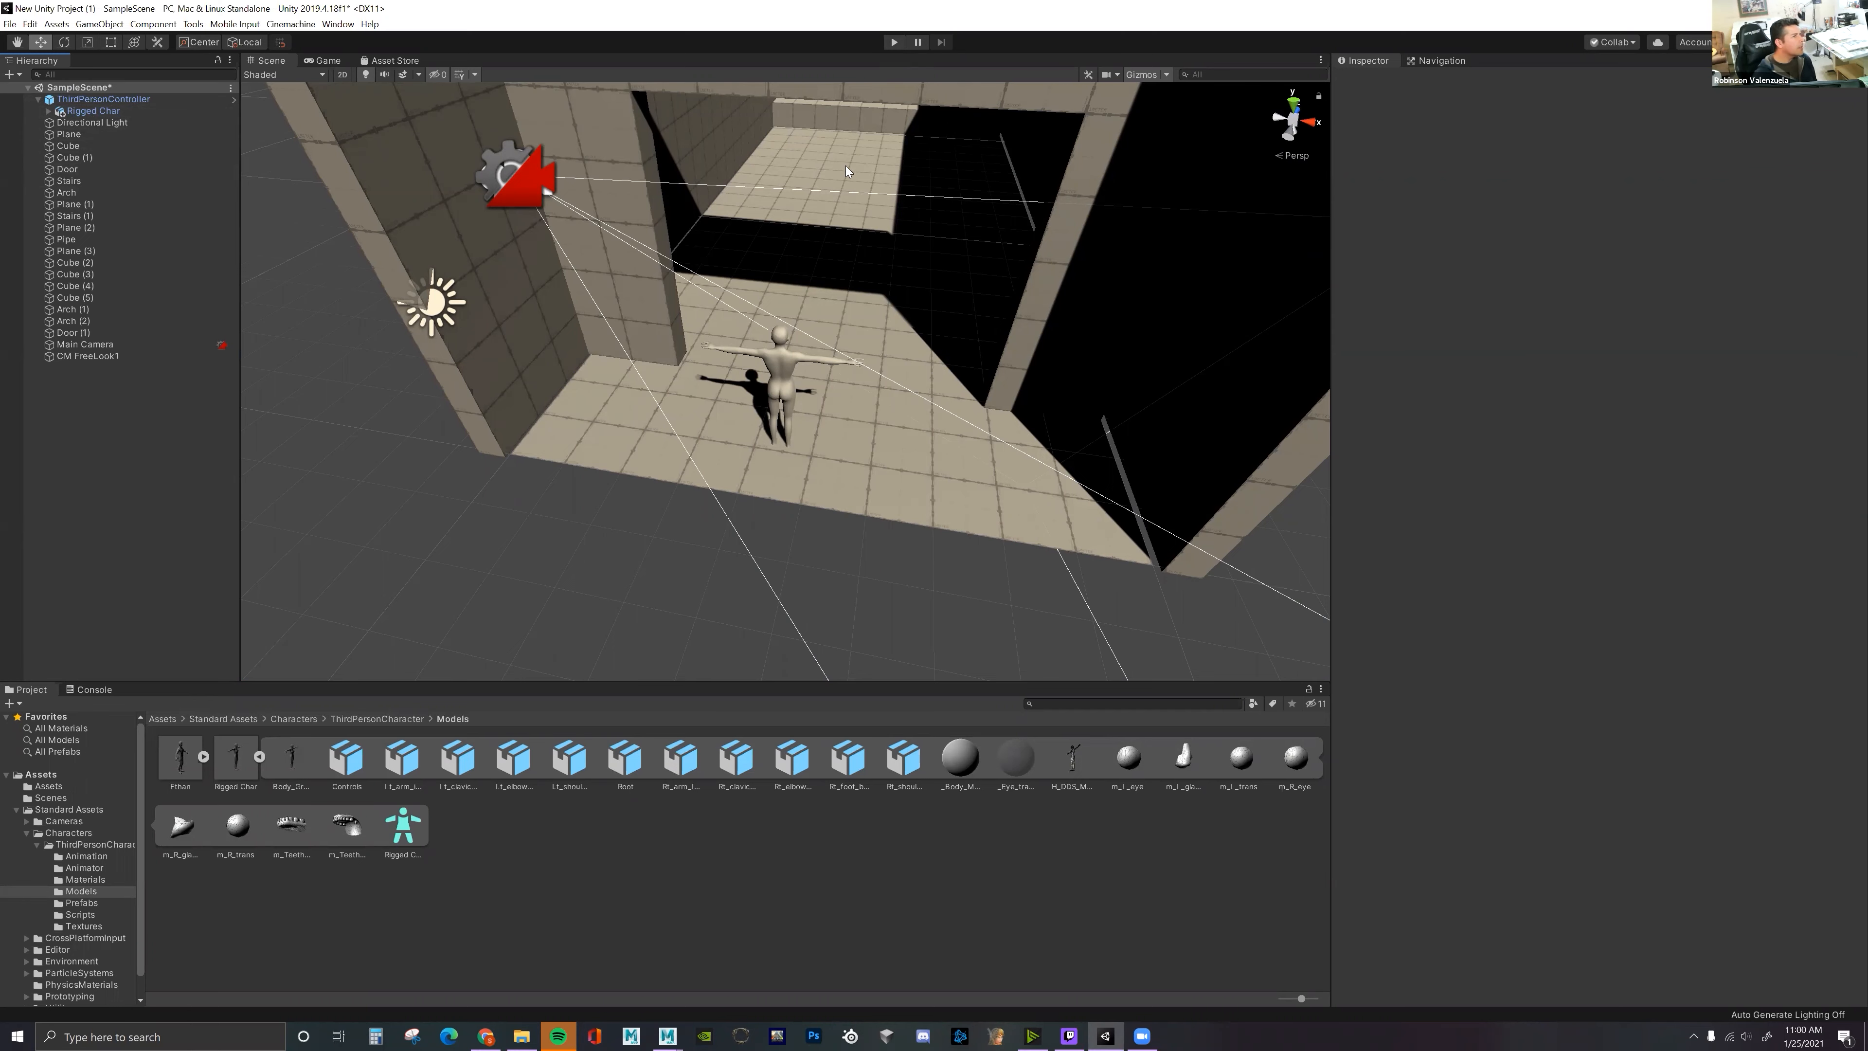
# - Check the Rigged Char object's Animator settings and read the import messages in the Rigged Char model's rig settings
pyautogui.click(107, 111)
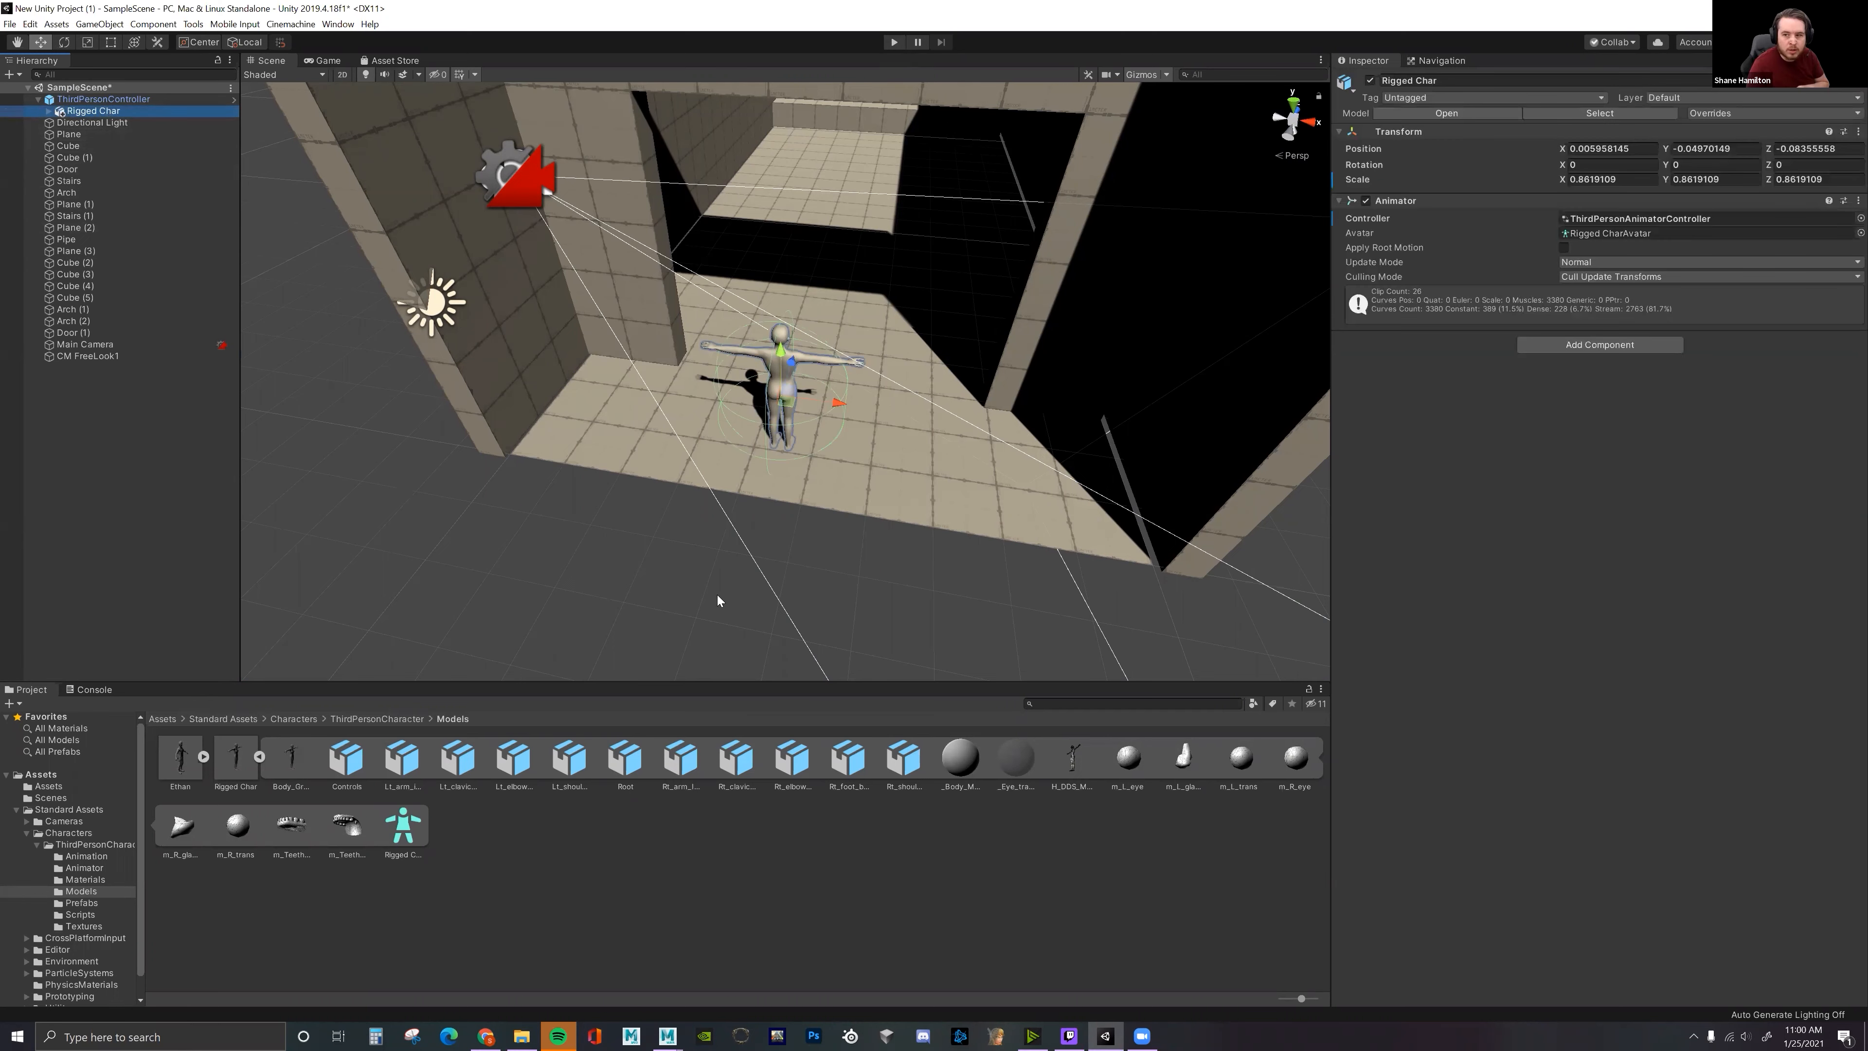
pyautogui.click(236, 760)
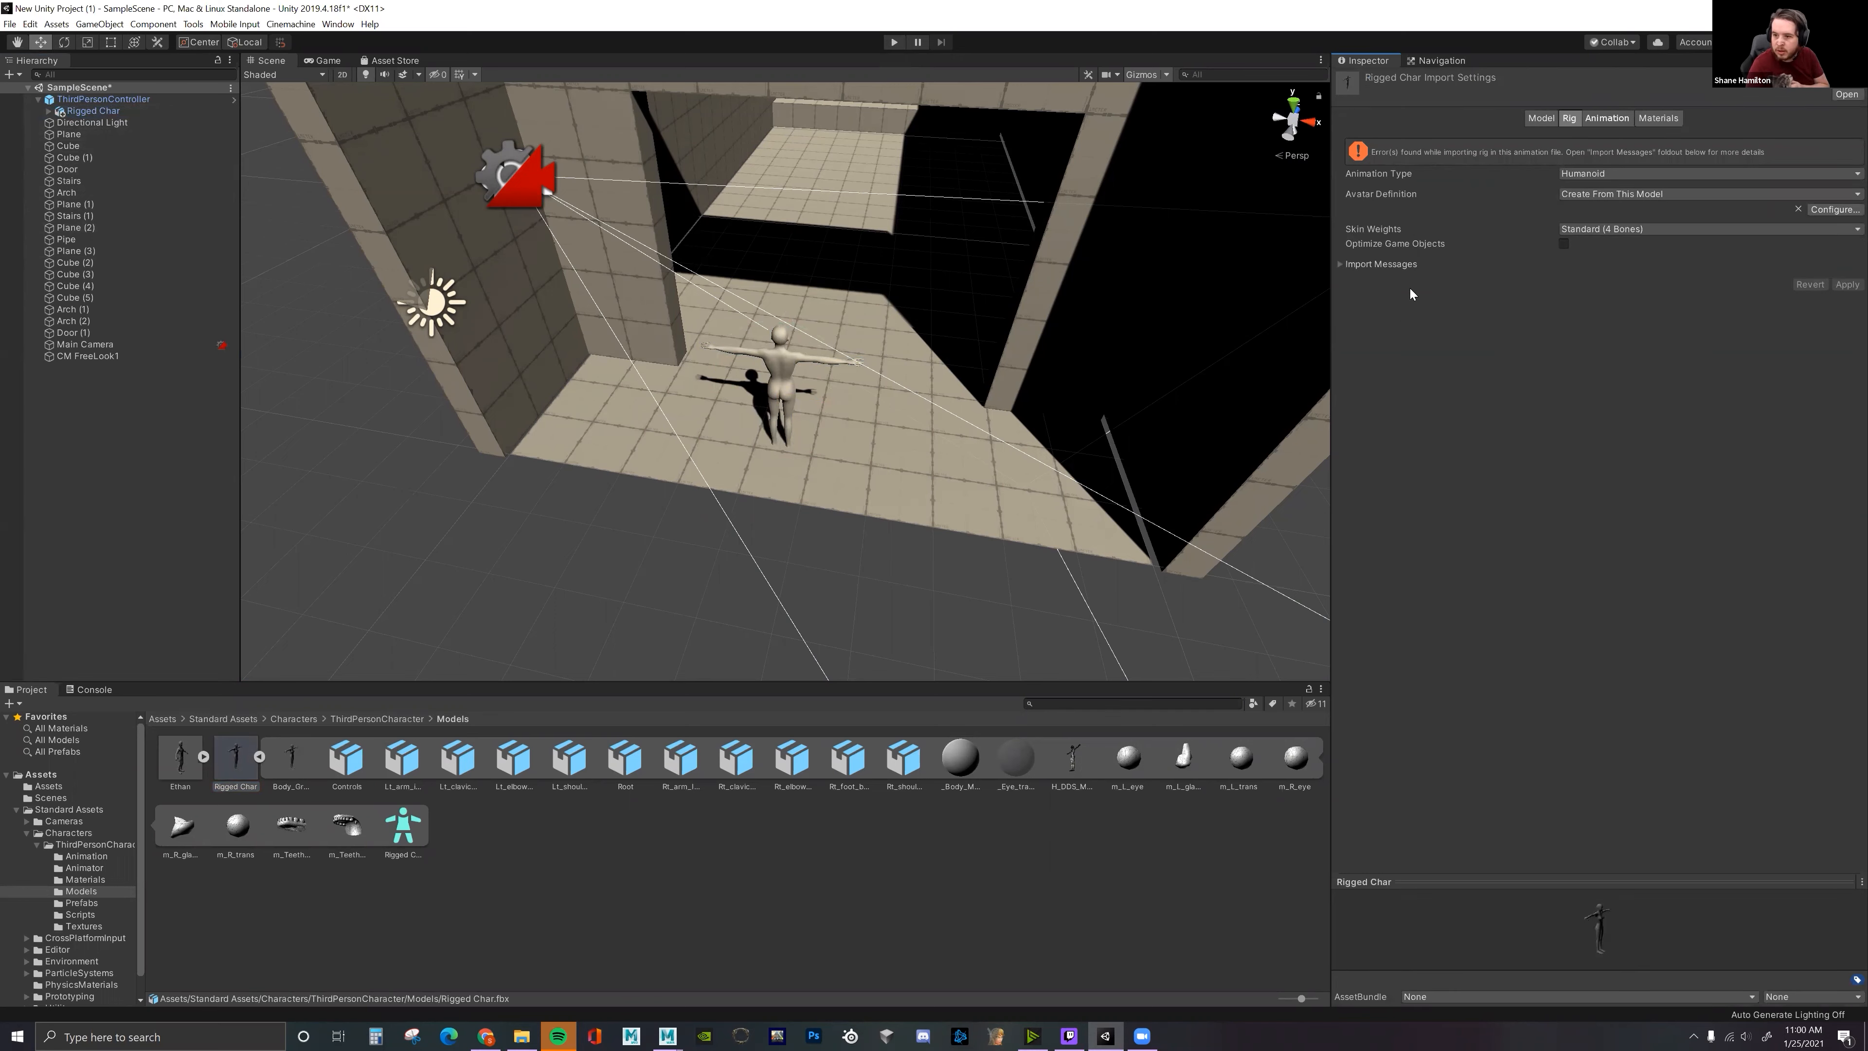
pyautogui.click(1341, 263)
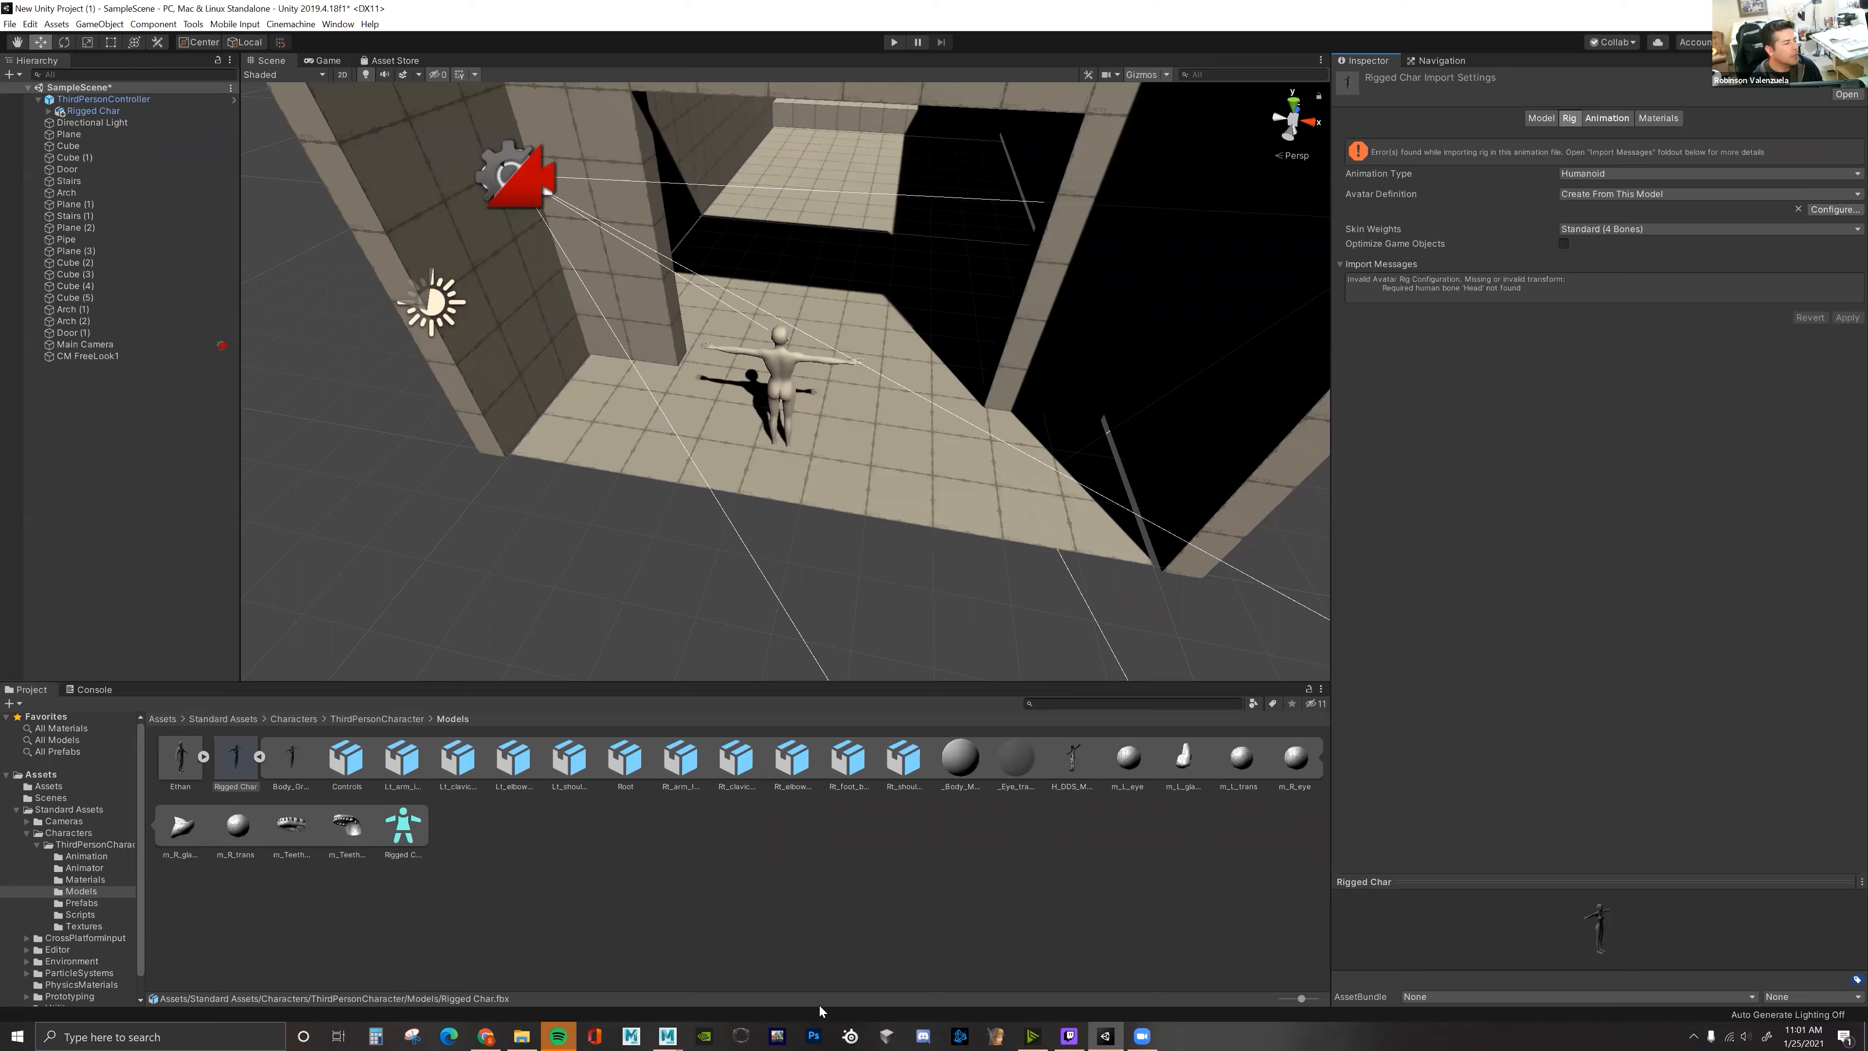
# - Switch to Maya's Reskinning.mb scene and check the joint assigned to Head in the HumanIK definition and its place in the Root hierarchy
pyautogui.click(670, 1035)
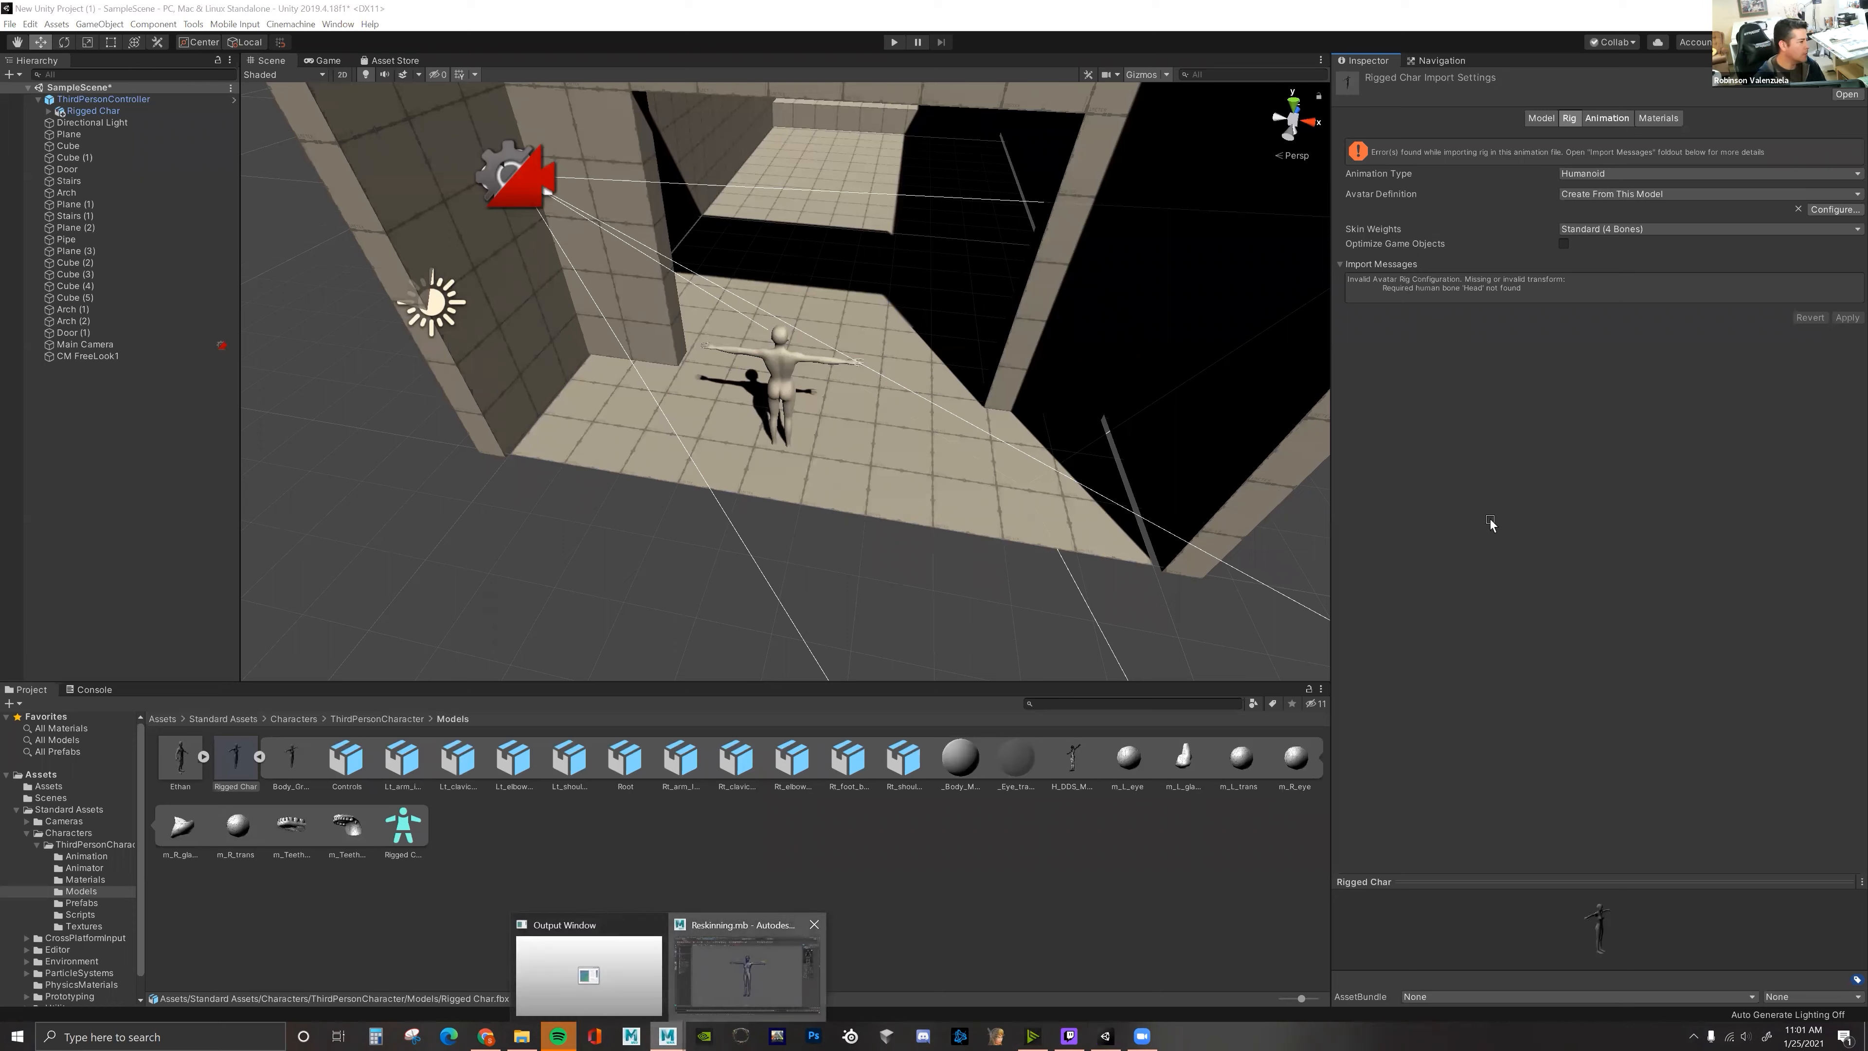
pyautogui.hotkey('alt', 'Tab')
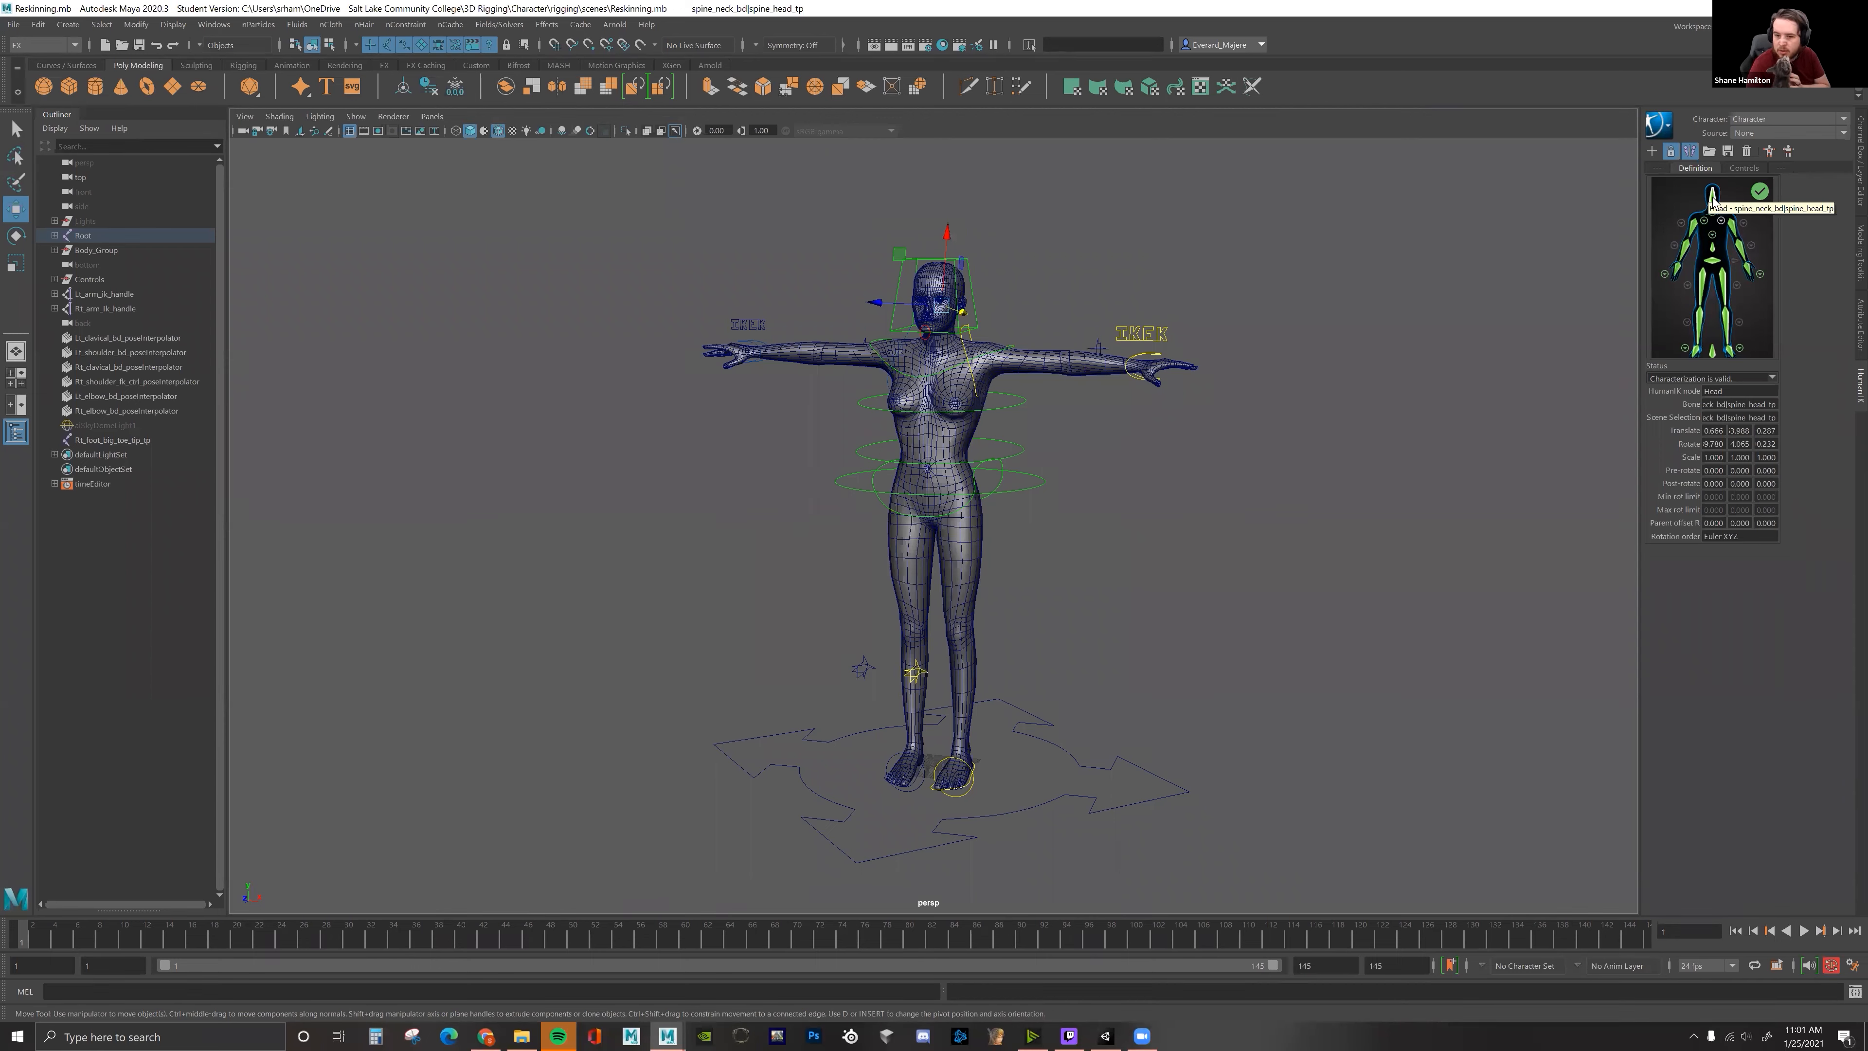
pyautogui.click(1010, 304)
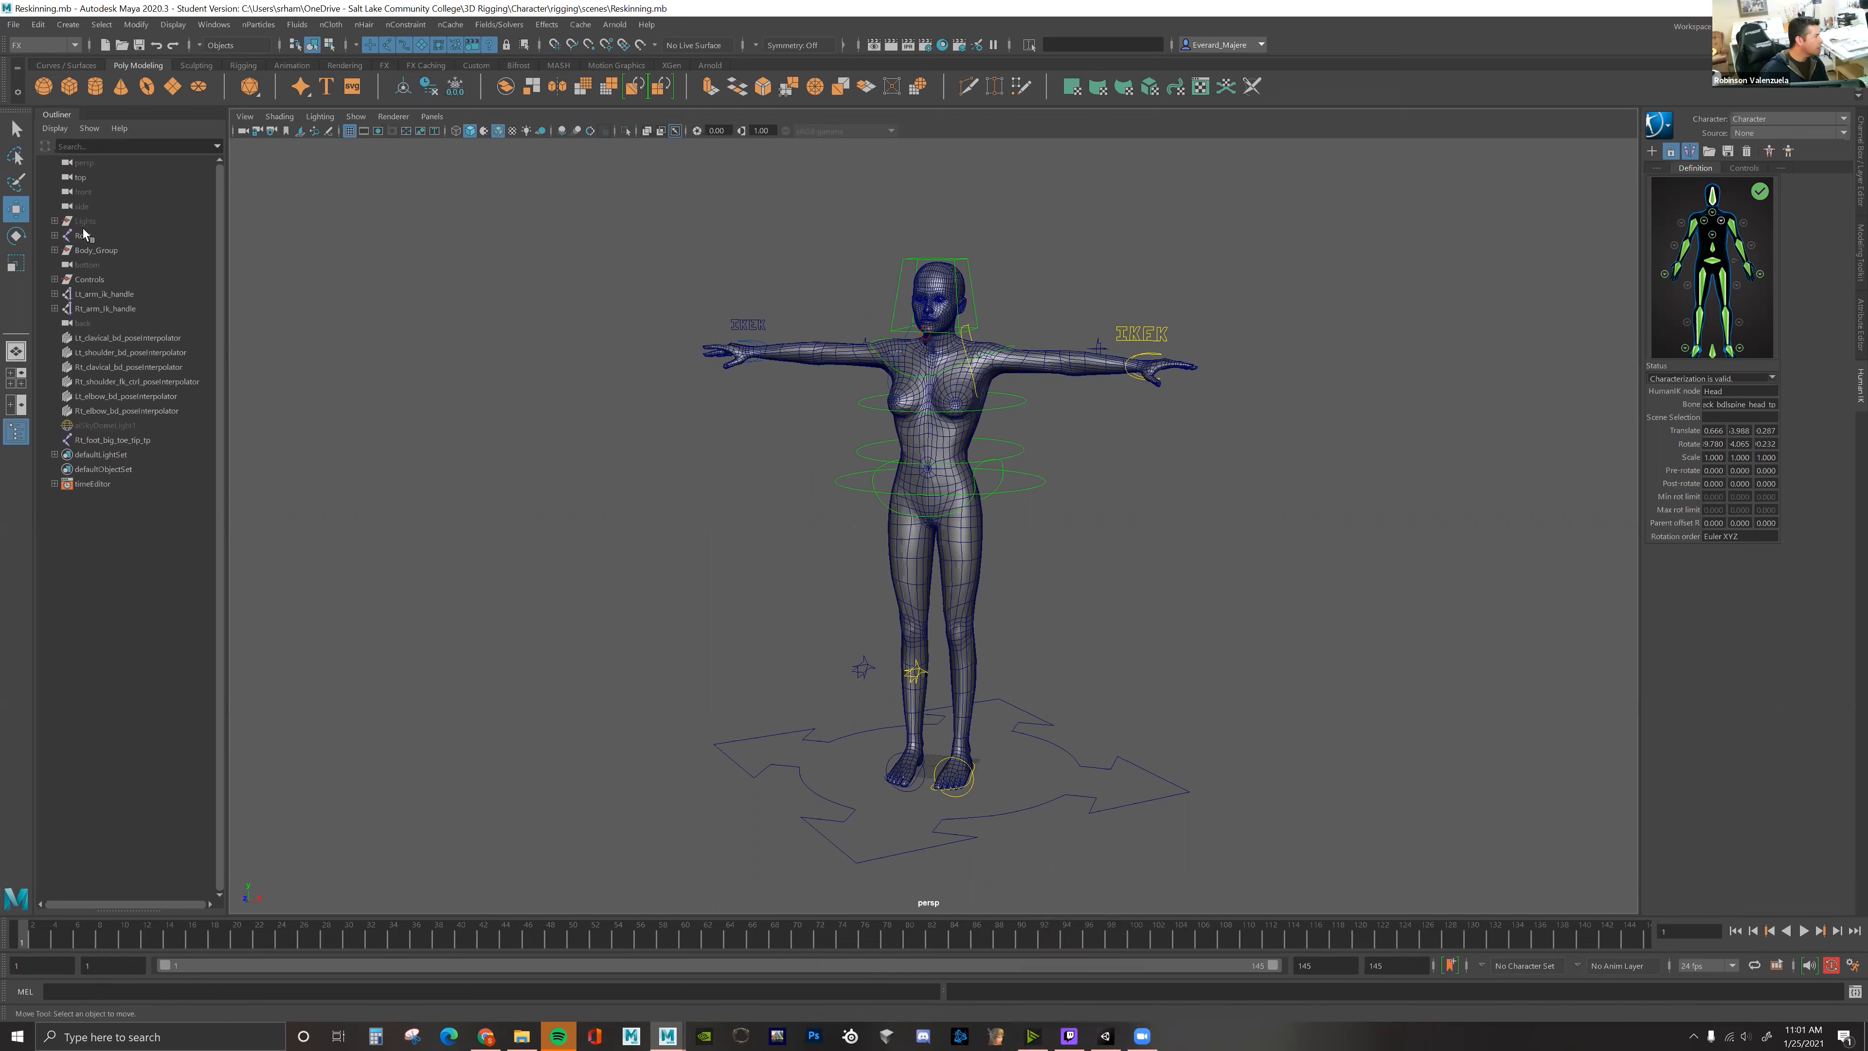
pyautogui.keyDown('shift'); pyautogui.click(55, 236); pyautogui.keyUp('shift')
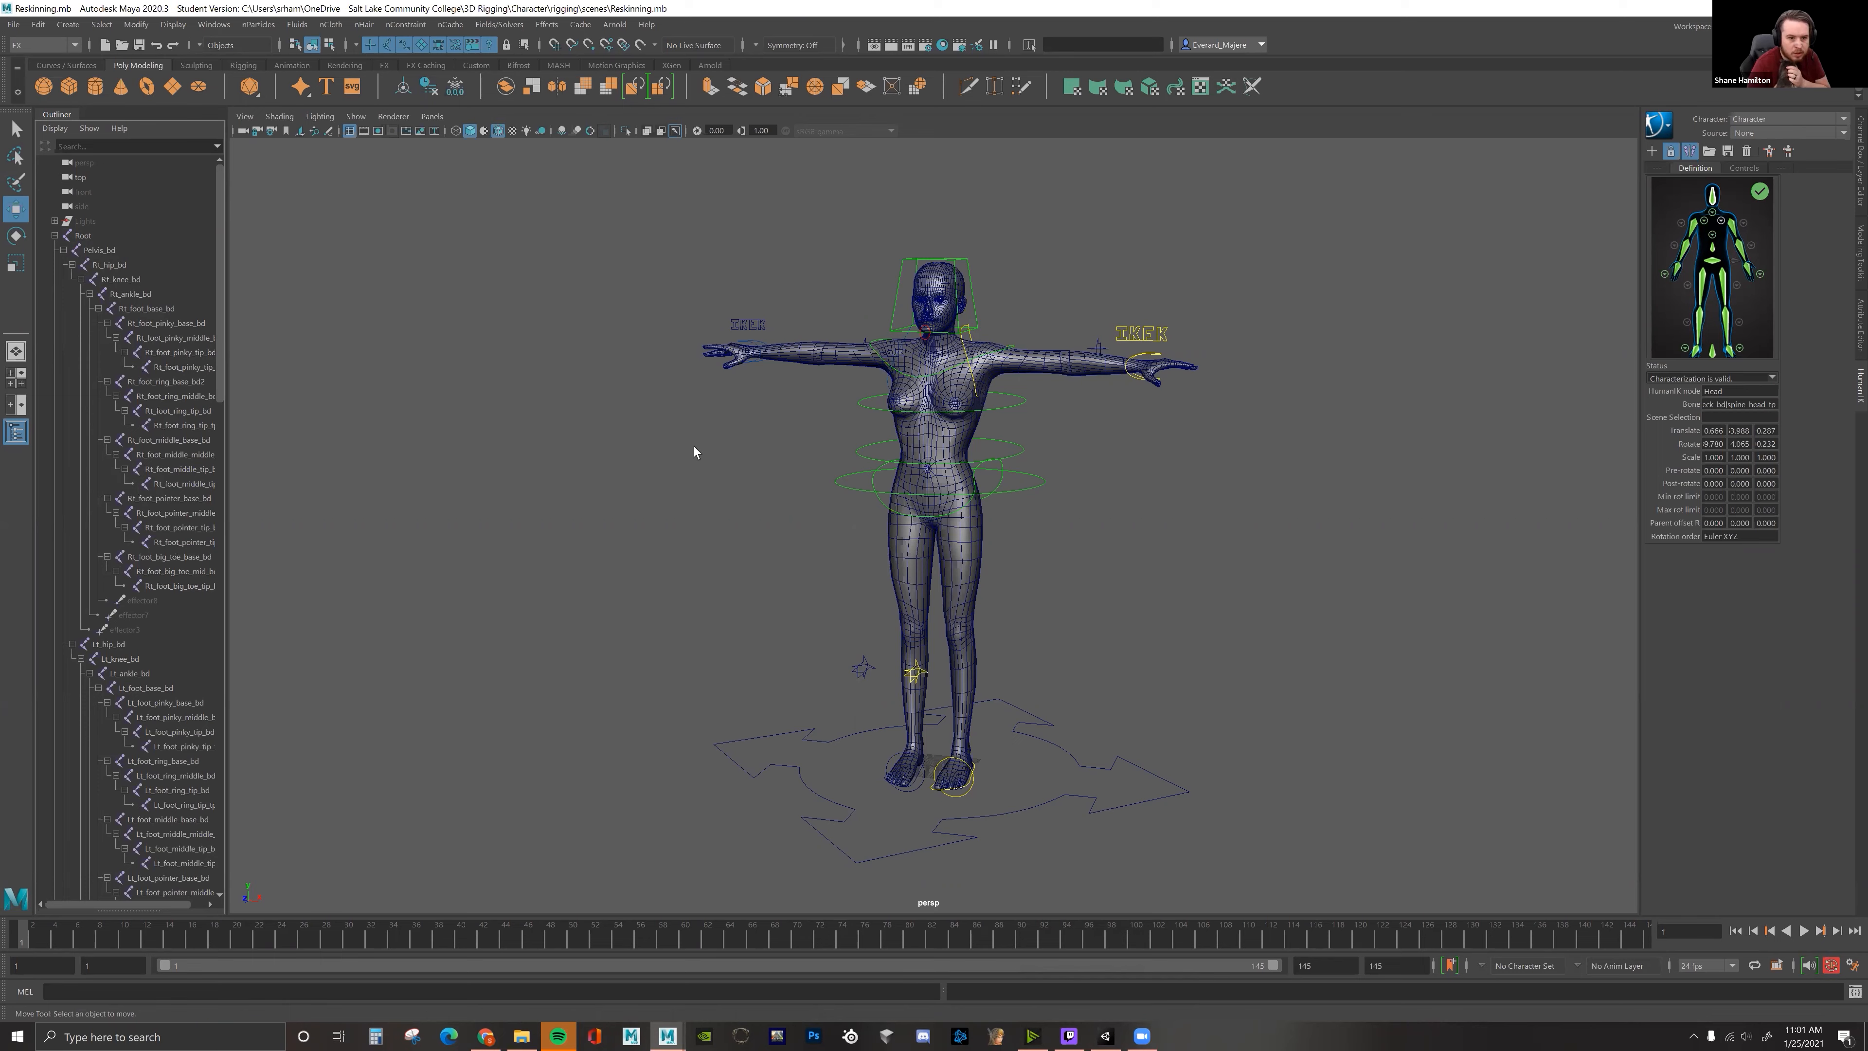
pyautogui.rightClick(1714, 198)
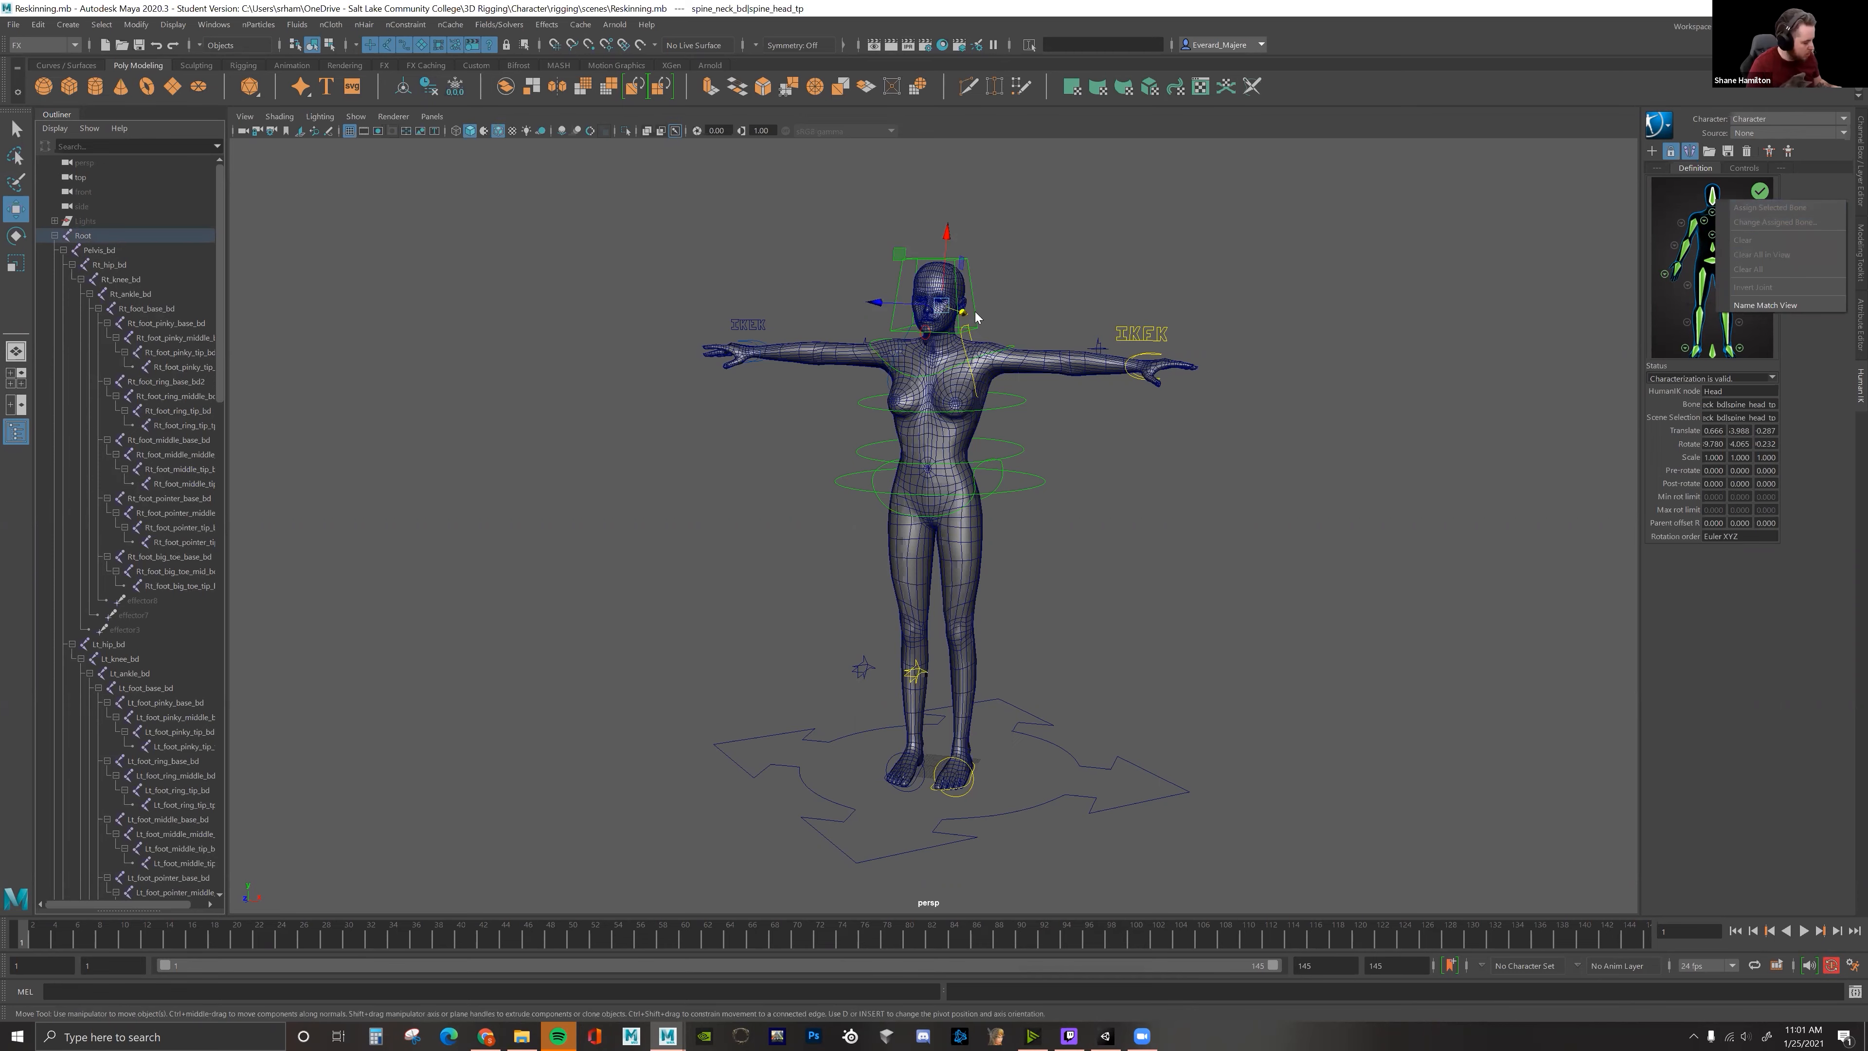
pyautogui.press('f')
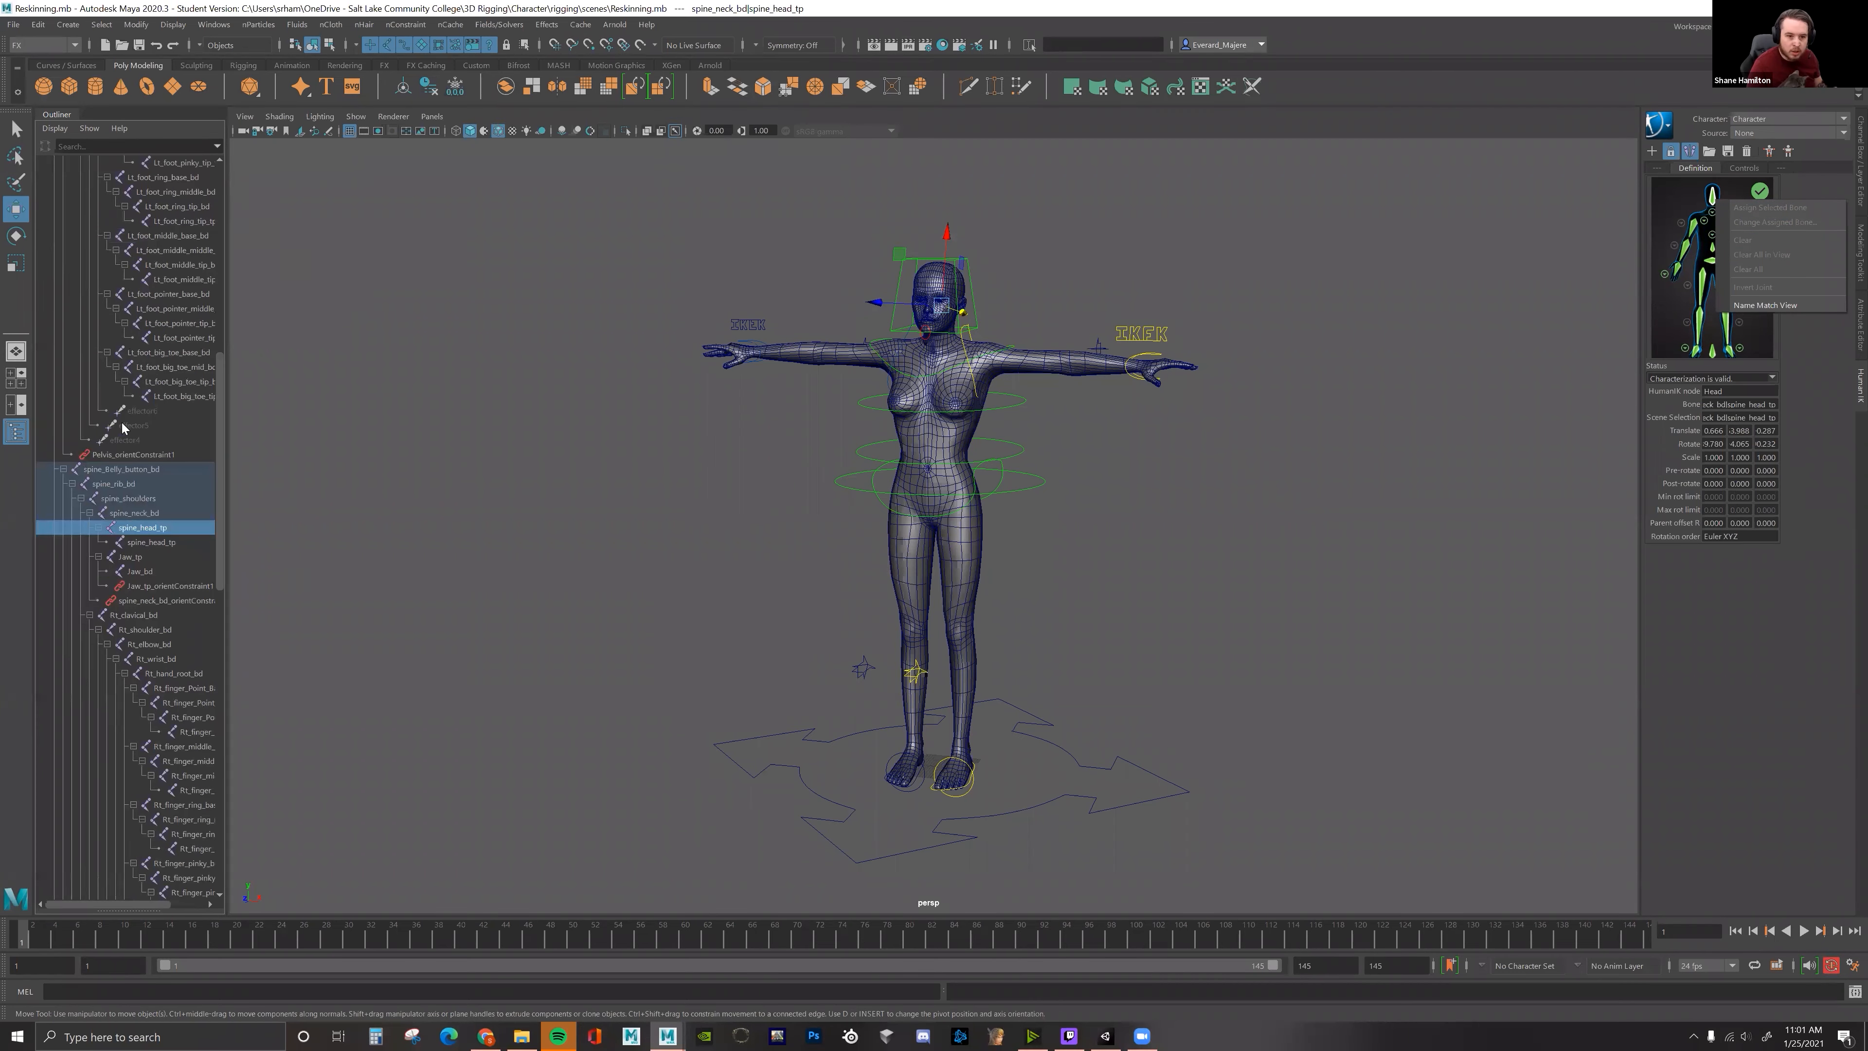
pyautogui.click(138, 532)
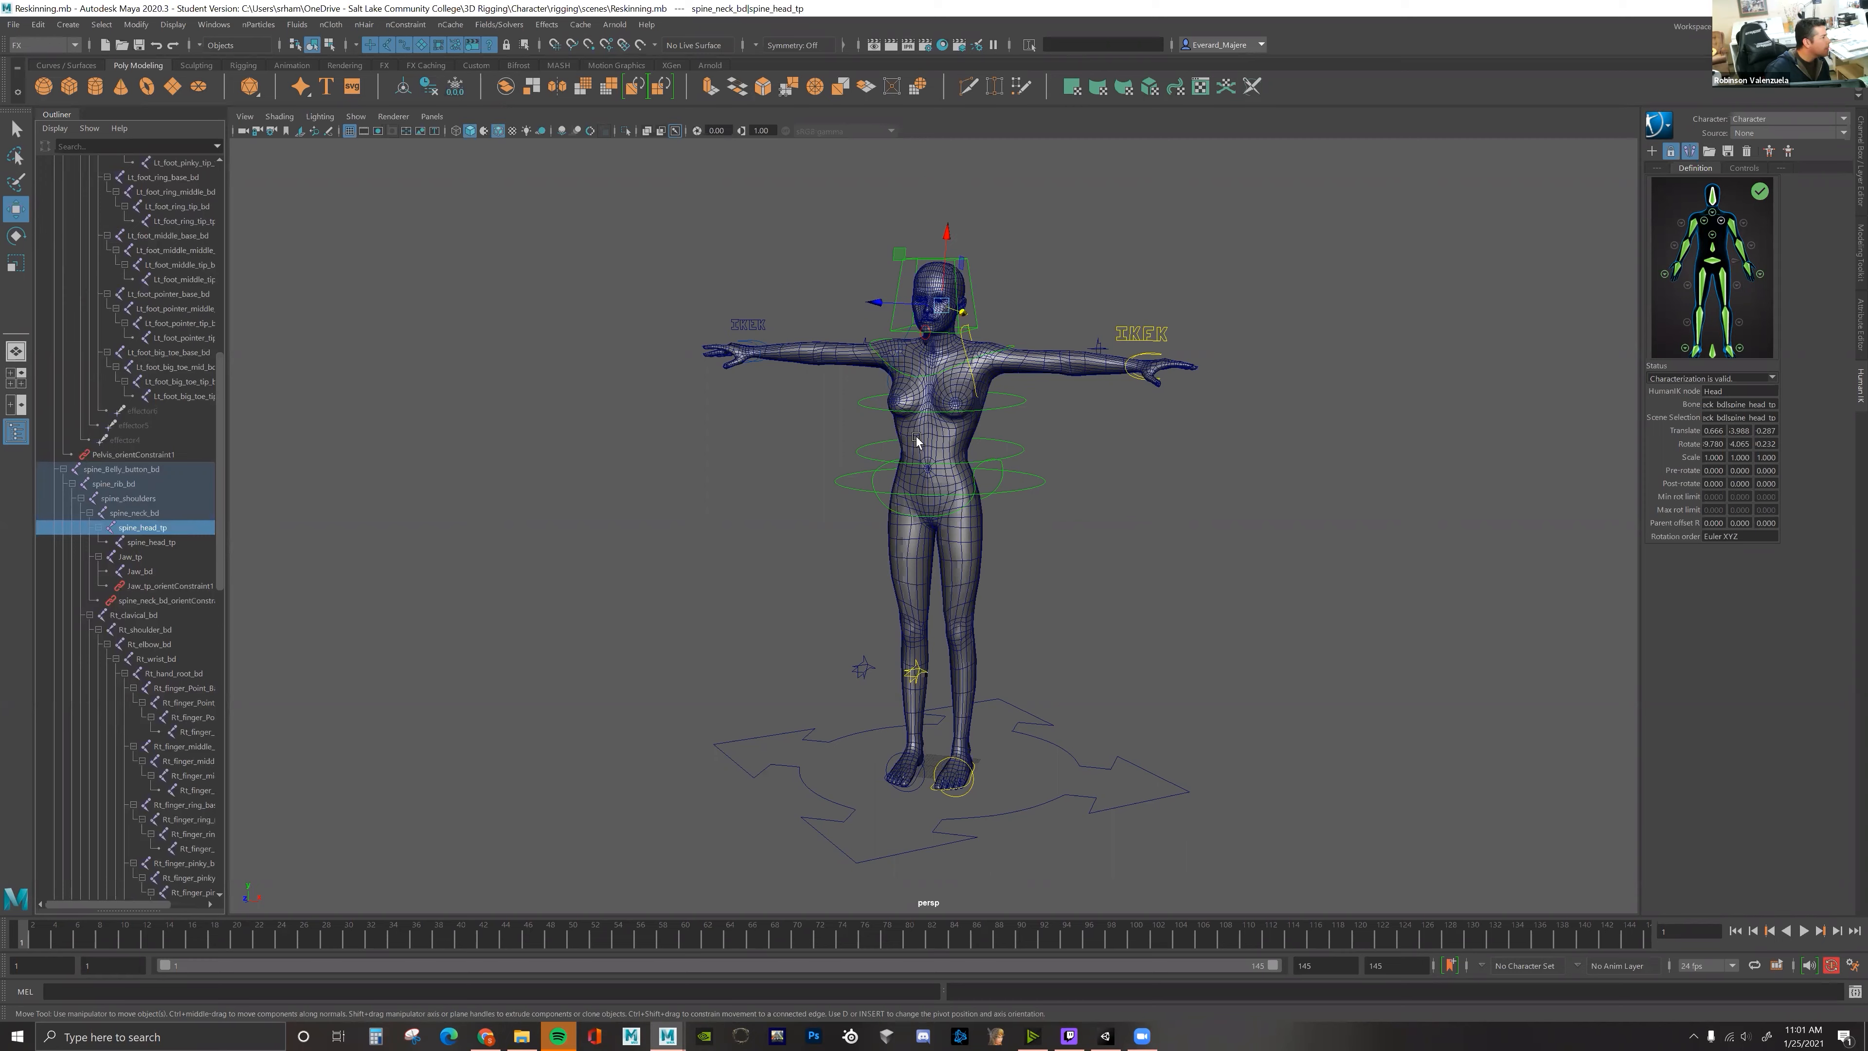
pyautogui.scroll(1, 982, 369)
pyautogui.scroll(1, 981, 372)
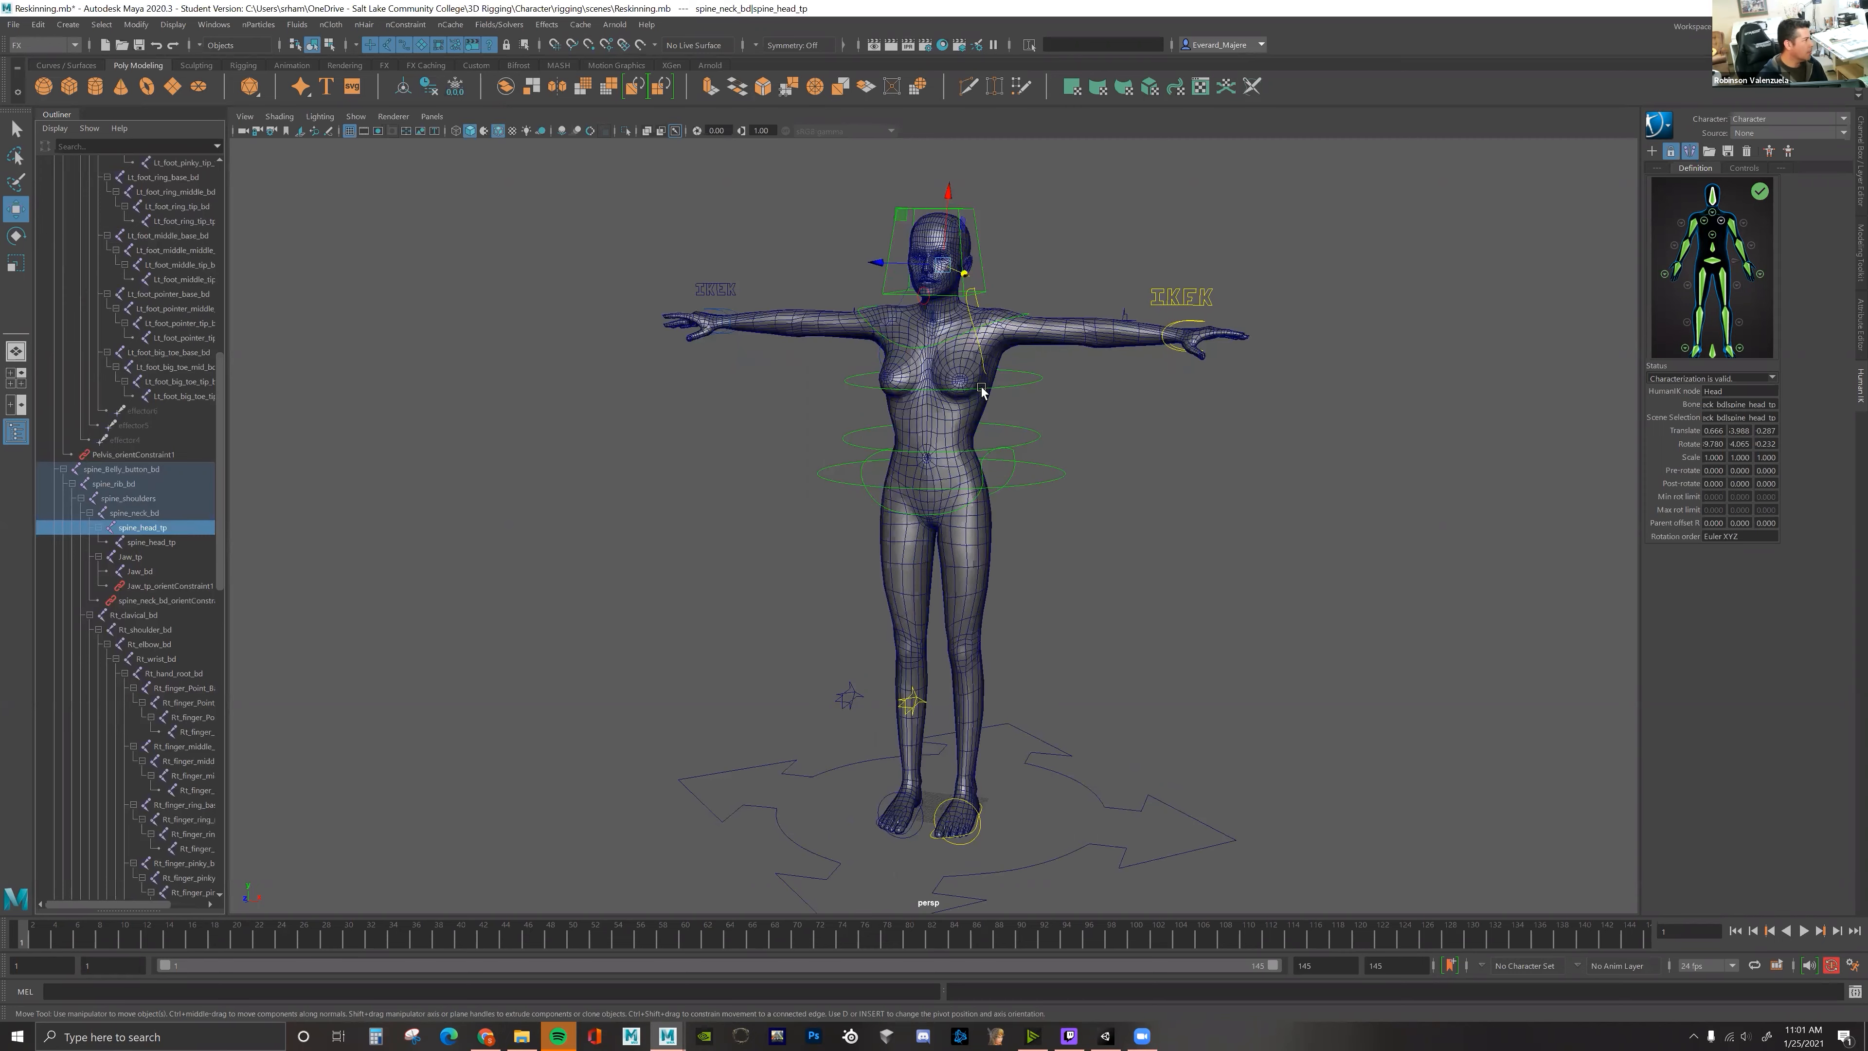
pyautogui.keyDown('alt'); pyautogui.moveTo(1013, 405); pyautogui.dragTo(667, 413); pyautogui.keyUp('alt')
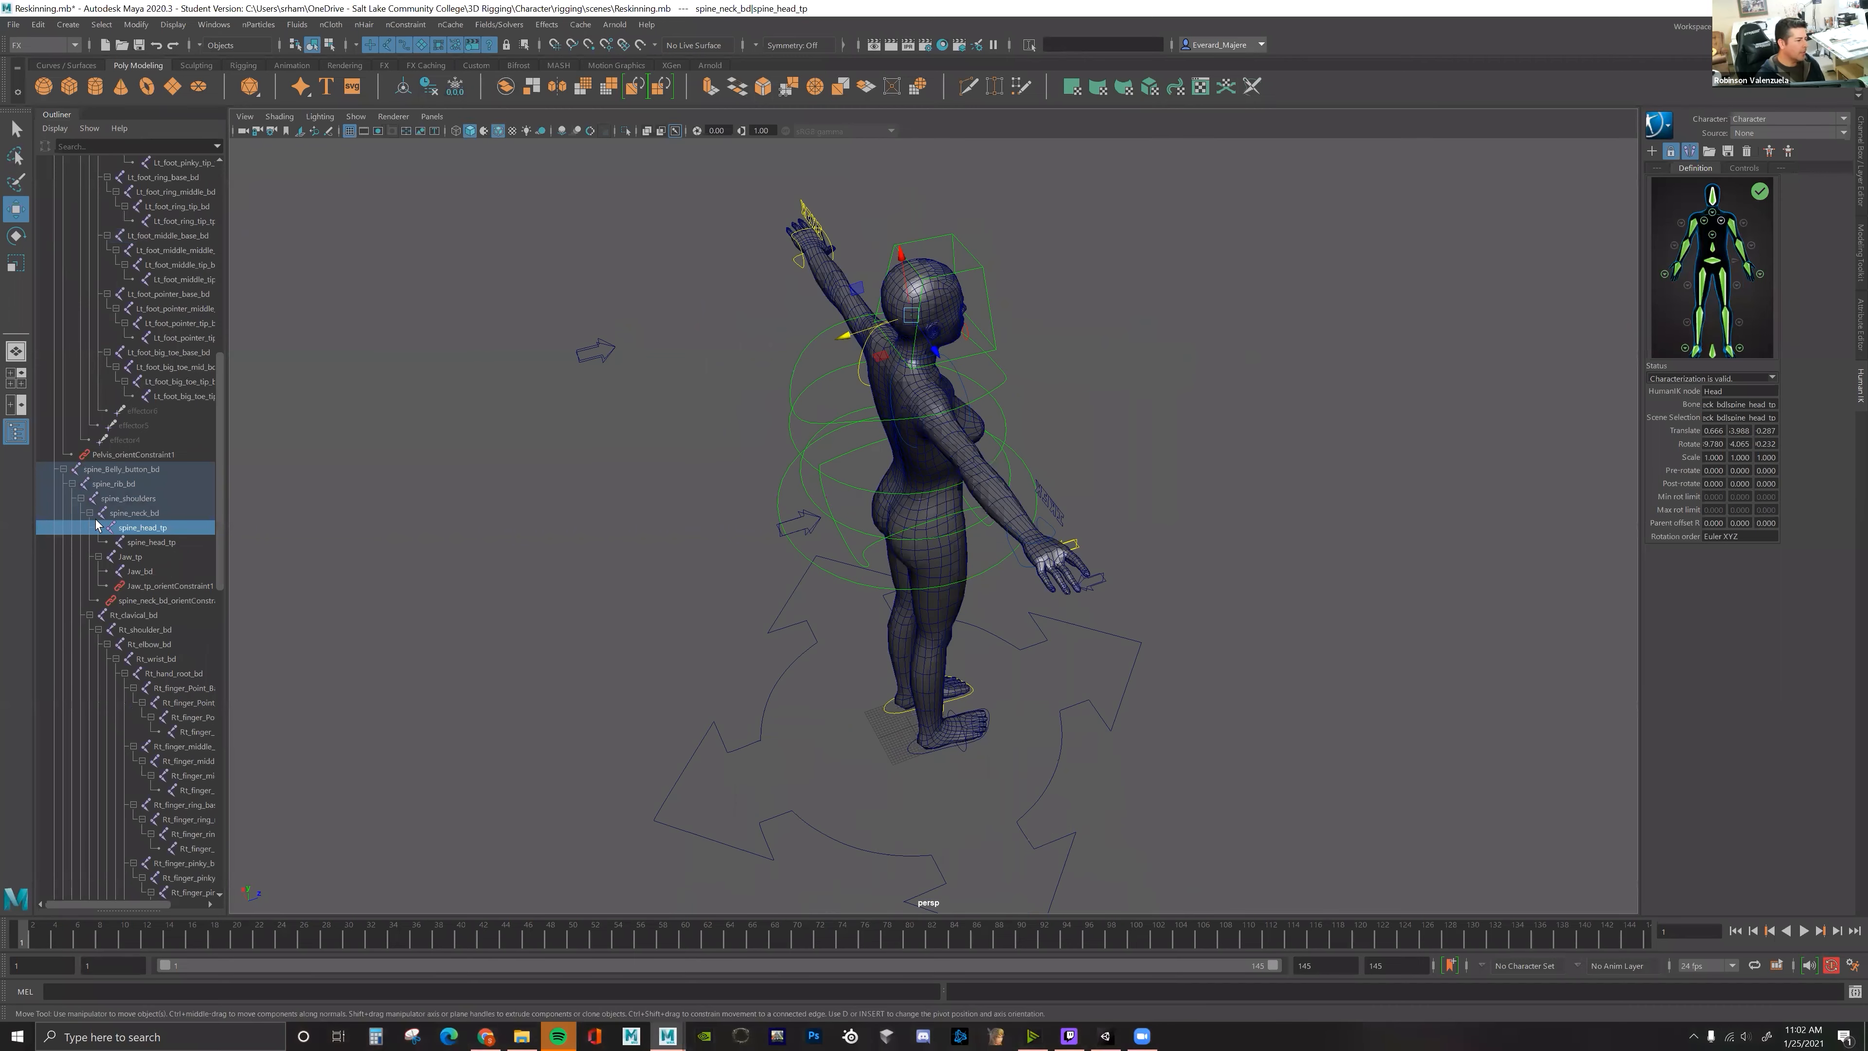
# - Return to Unity and open the Rigged Char avatar configuration, saving the modified SampleScene
pyautogui.hotkey('alt', 'Tab')
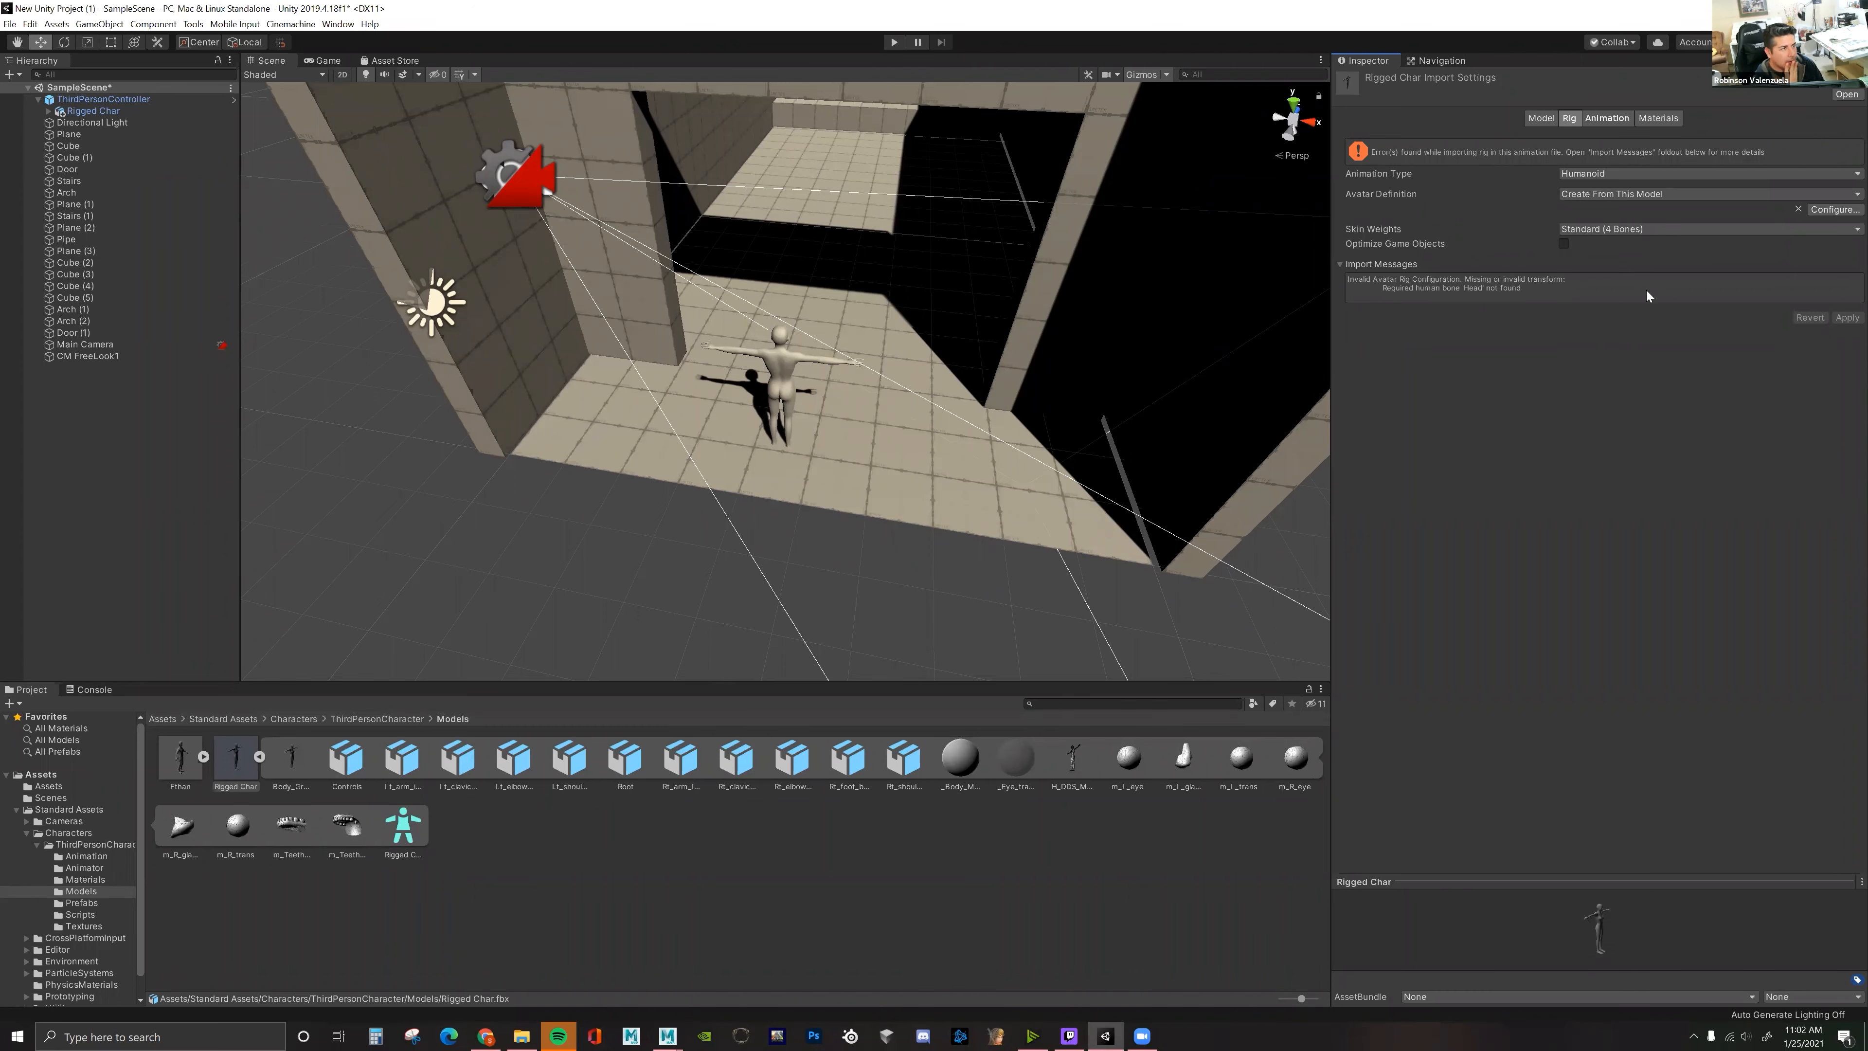
pyautogui.click(1837, 210)
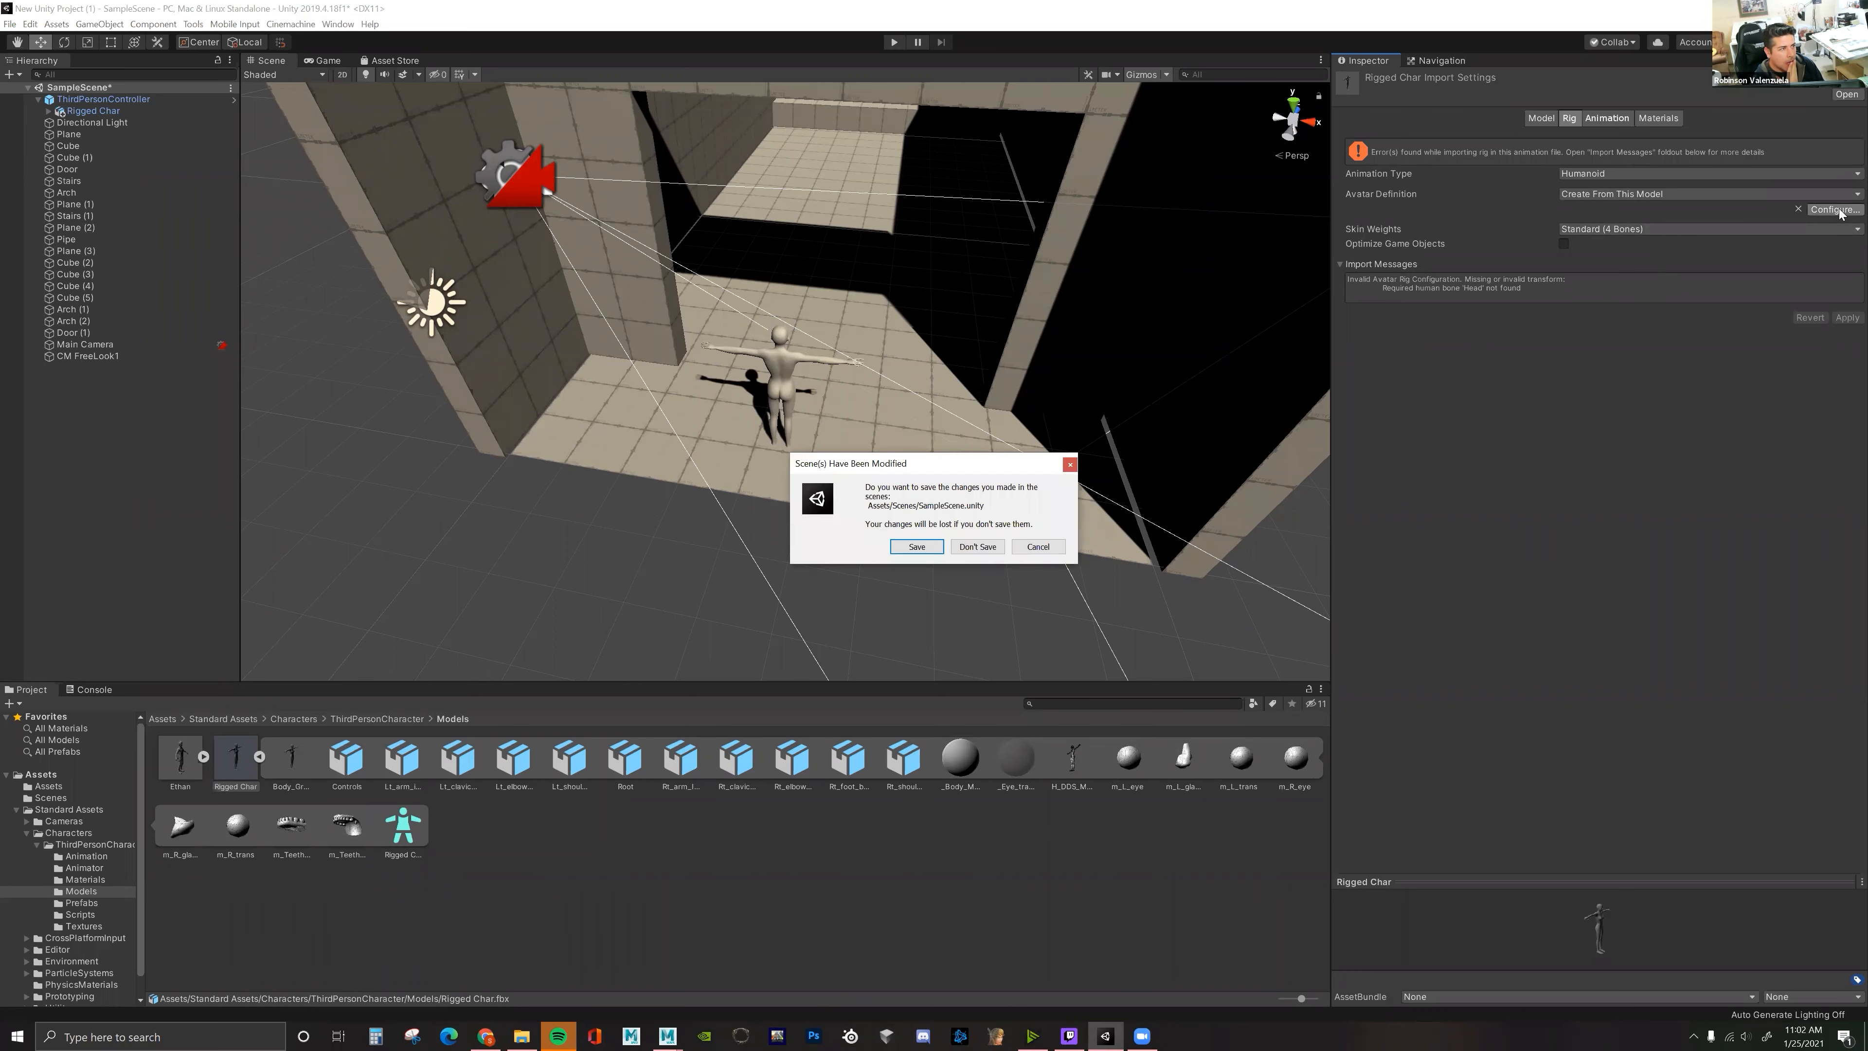
pyautogui.click(919, 547)
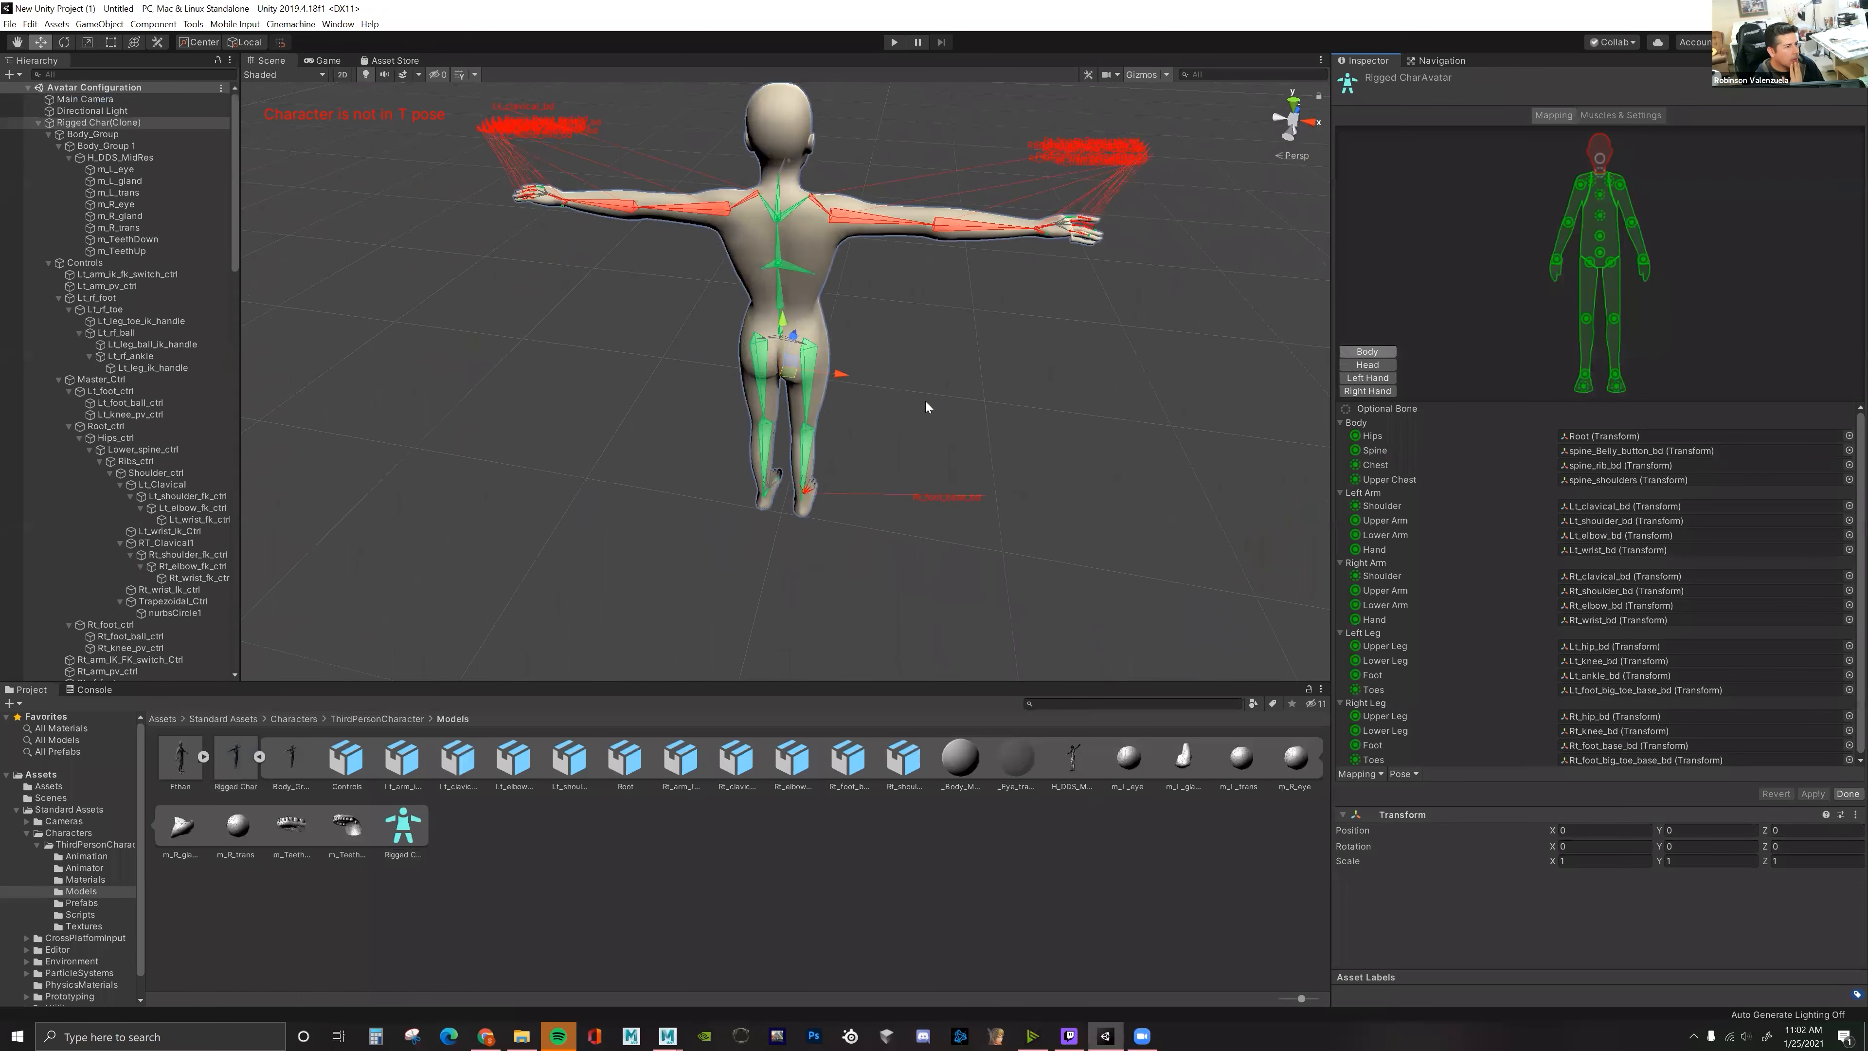
# - Examine the Rigged Char skeleton around the head and shoulders, selecting the neck bone
pyautogui.keyDown('alt'); pyautogui.moveTo(926, 402); pyautogui.dragTo(979, 401); pyautogui.keyUp('alt')
pyautogui.scroll(5, 912, 428)
pyautogui.scroll(-4, 955, 420)
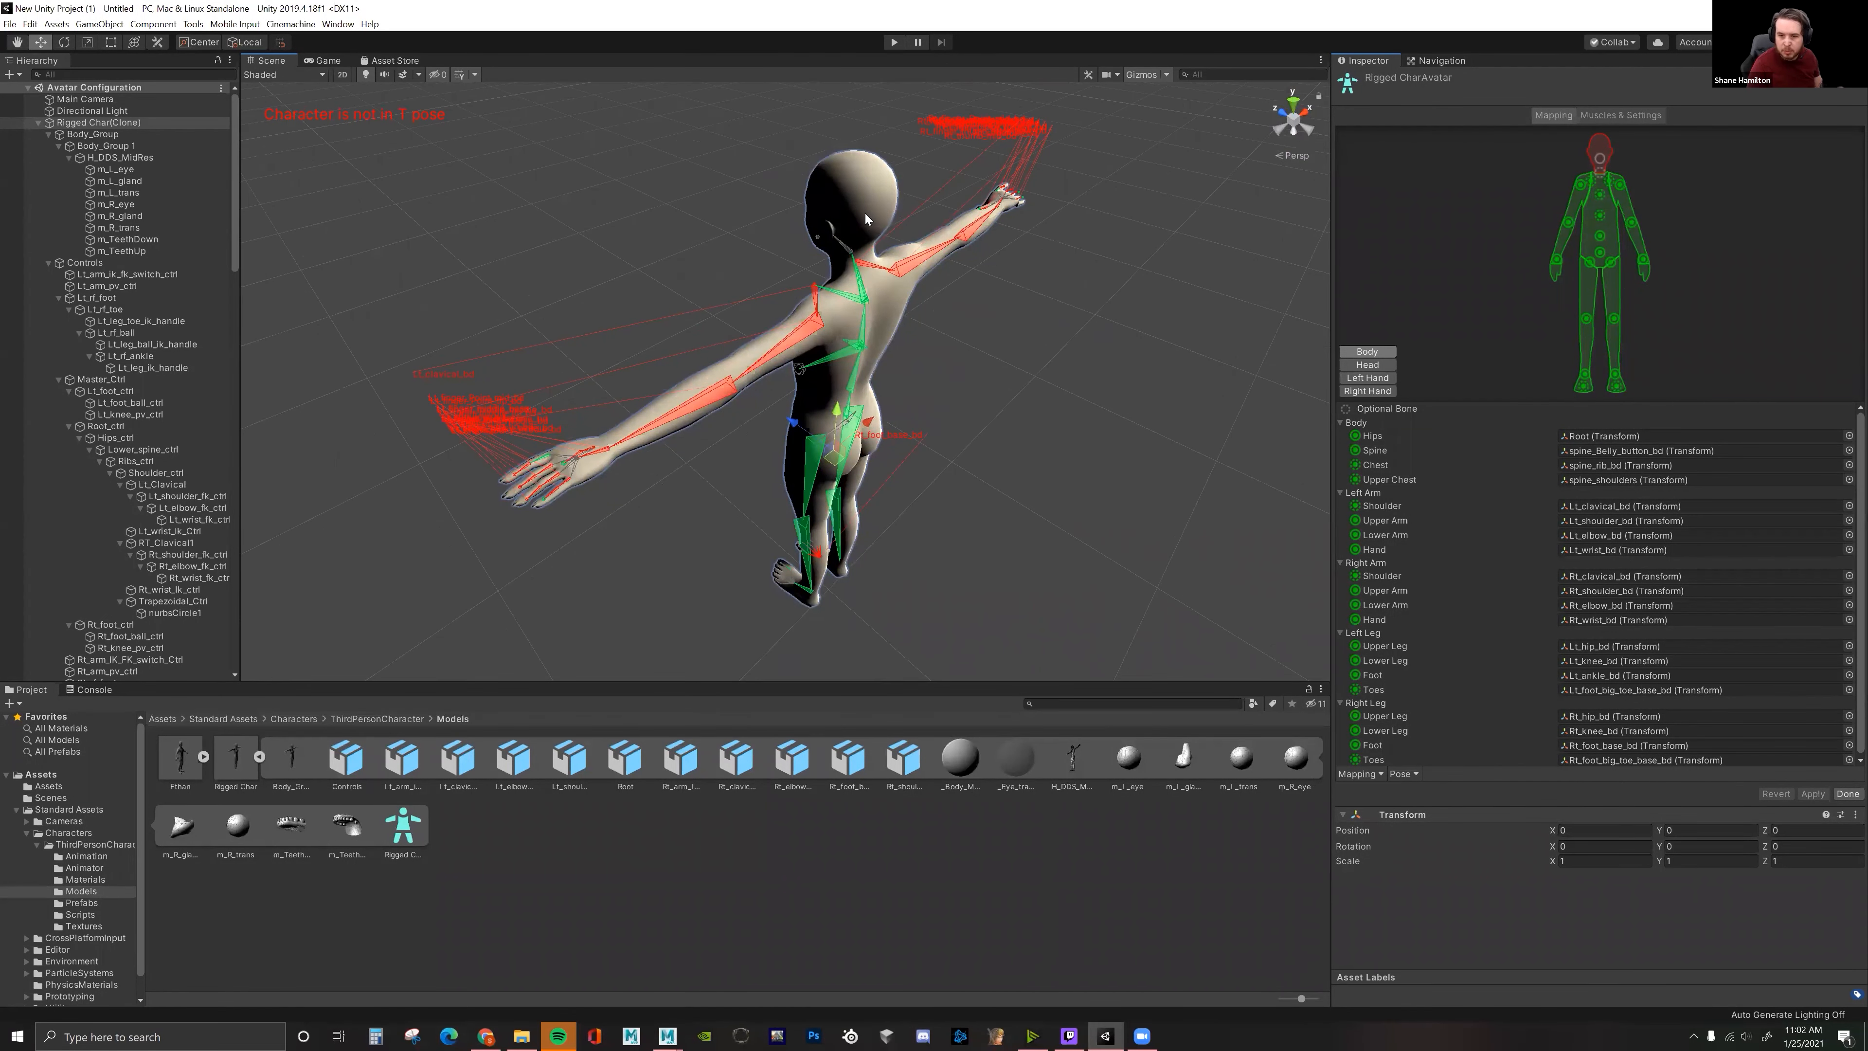
pyautogui.moveTo(874, 249)
pyautogui.keyDown('alt'); pyautogui.mouseDown()
pyautogui.moveTo(868, 205)
pyautogui.moveTo(838, 236)
pyautogui.mouseUp(); pyautogui.keyUp('alt')
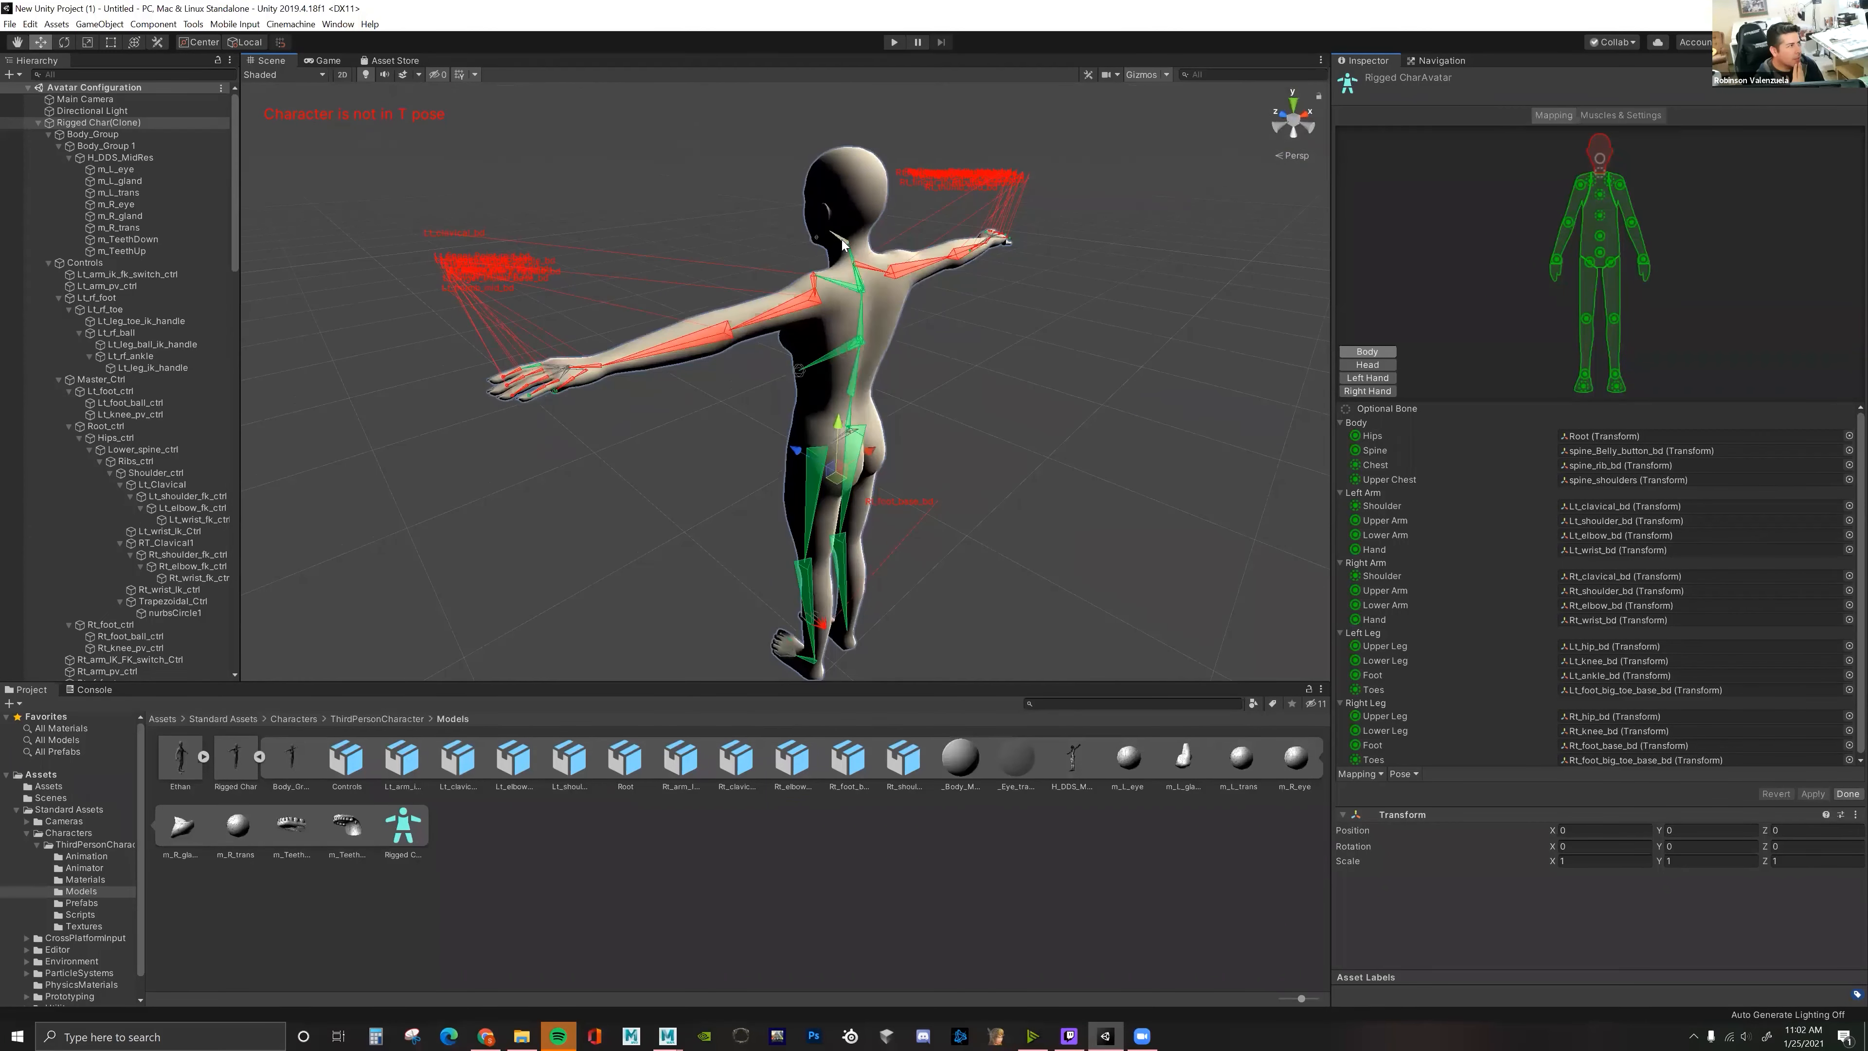
pyautogui.click(835, 242)
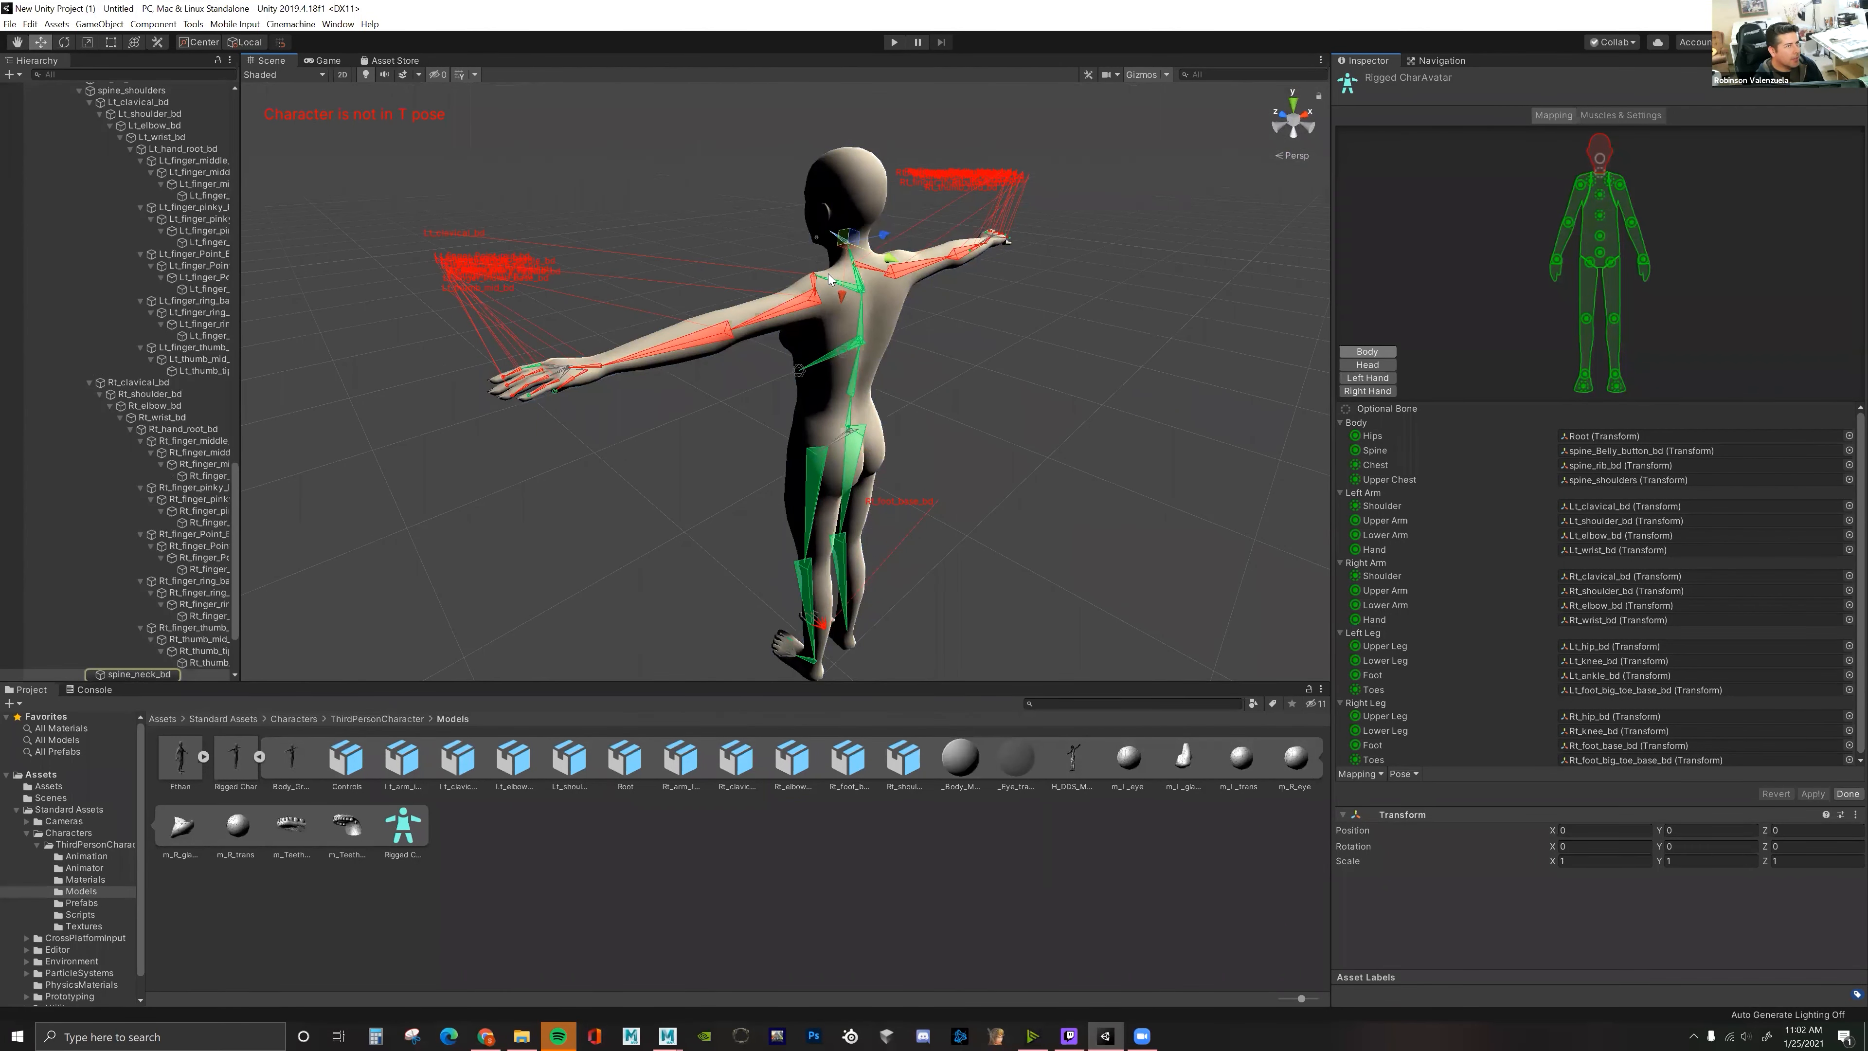
# - Display the head bone mapping of the Rigged Char avatar with the Head bone selected
pyautogui.click(1601, 160)
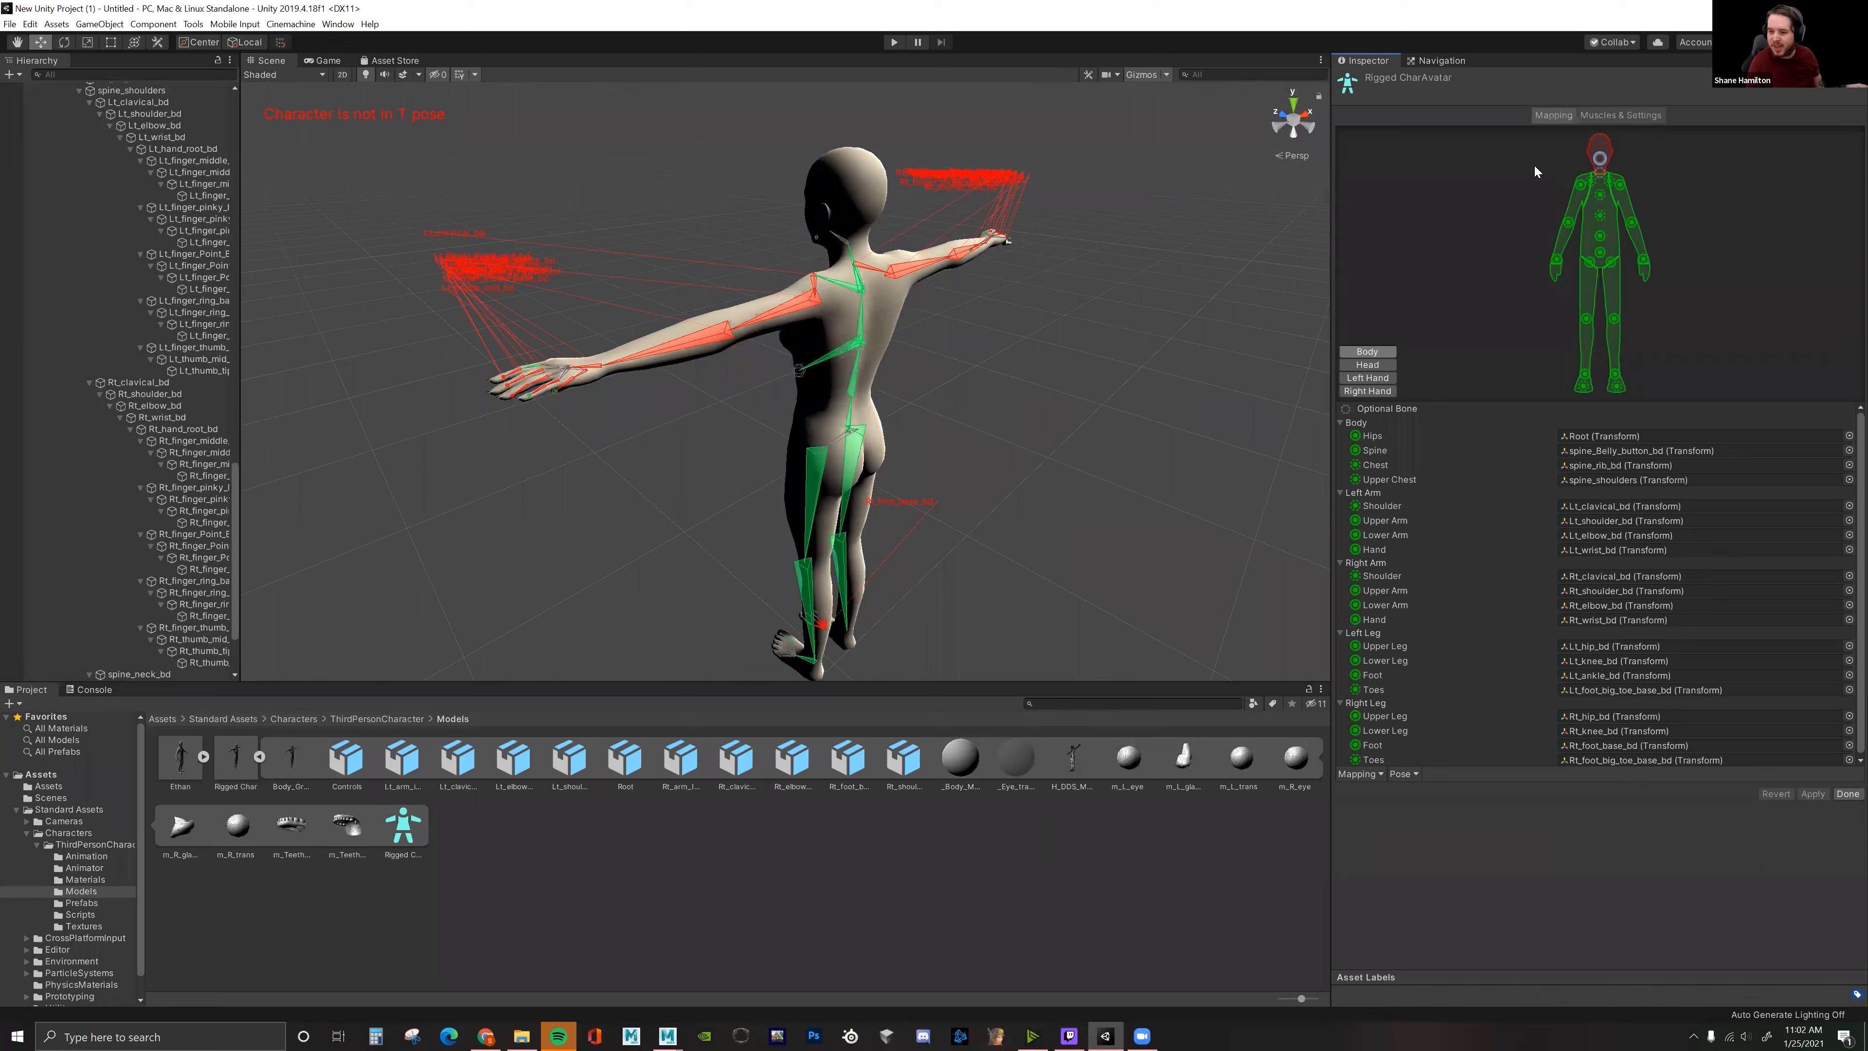
pyautogui.click(1368, 364)
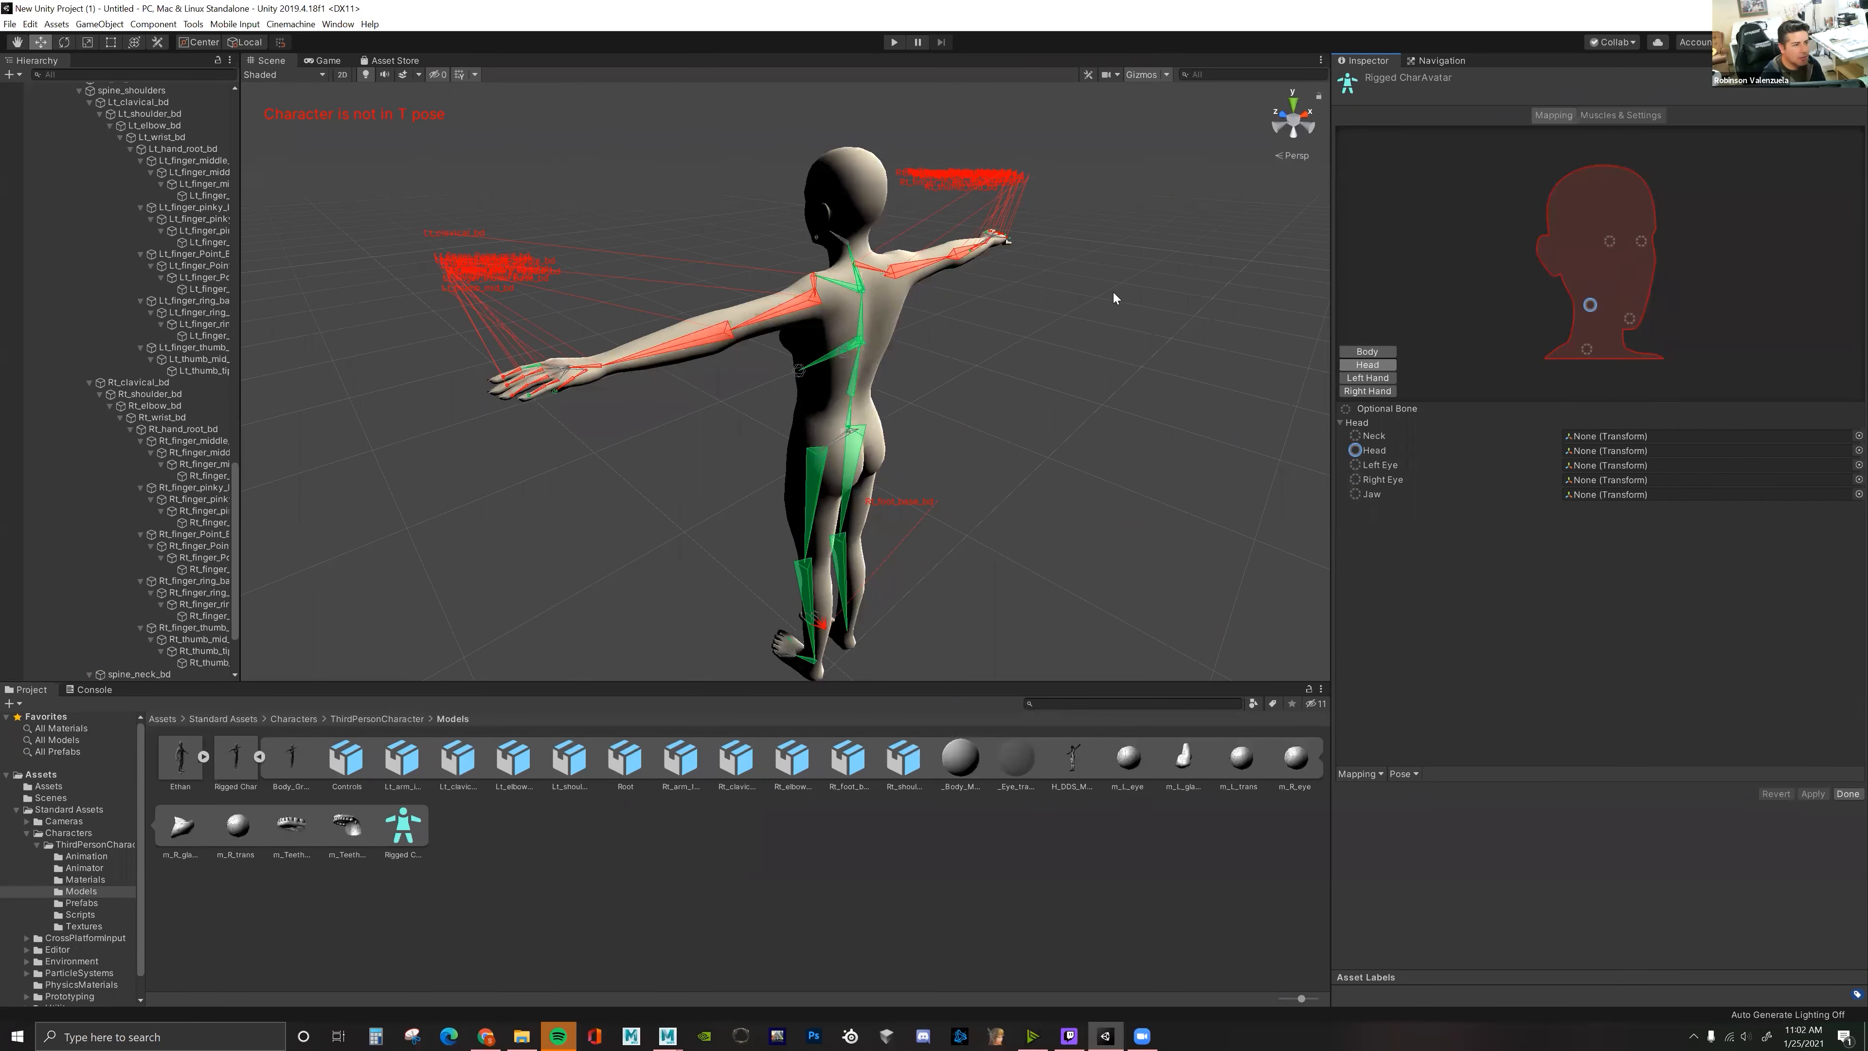
pyautogui.keyDown('alt'); pyautogui.moveTo(927, 326); pyautogui.dragTo(1699, 447); pyautogui.keyUp('alt')
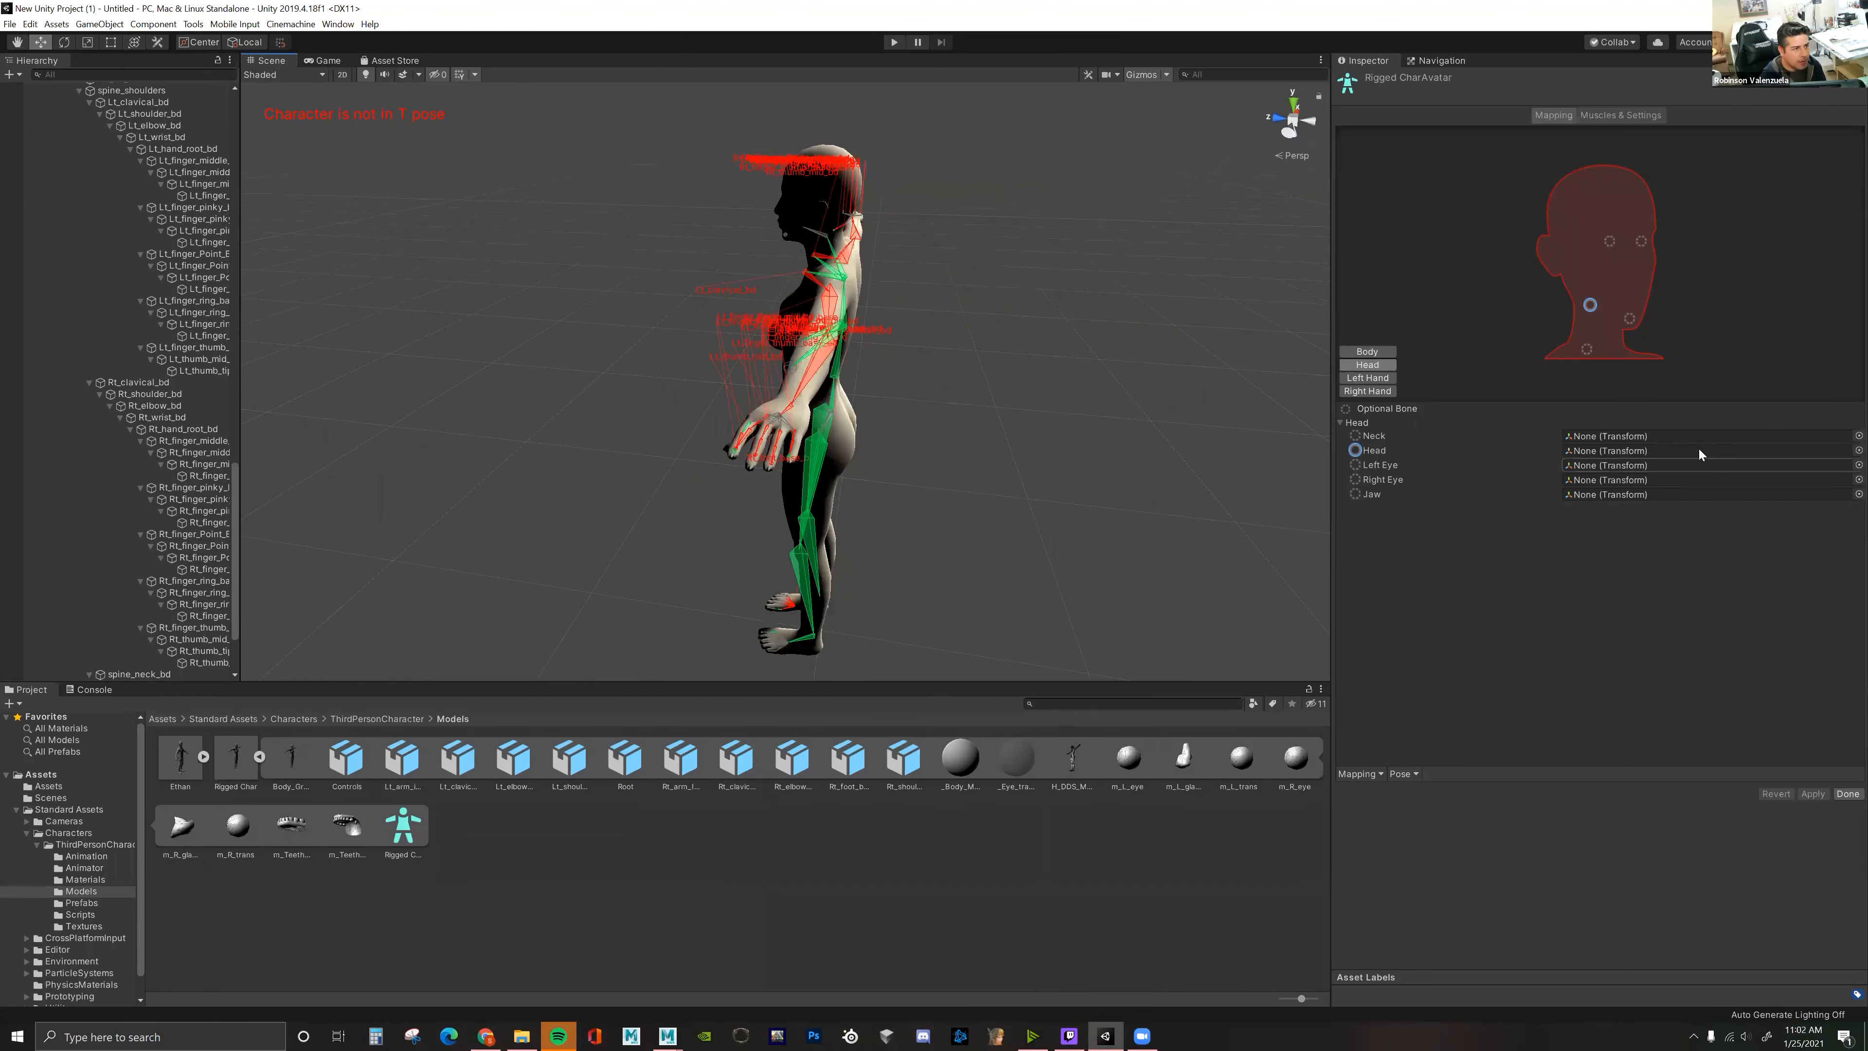
# - Assign the spine_head_tp transform to the Head bone and apply the avatar mapping
pyautogui.click(1846, 456)
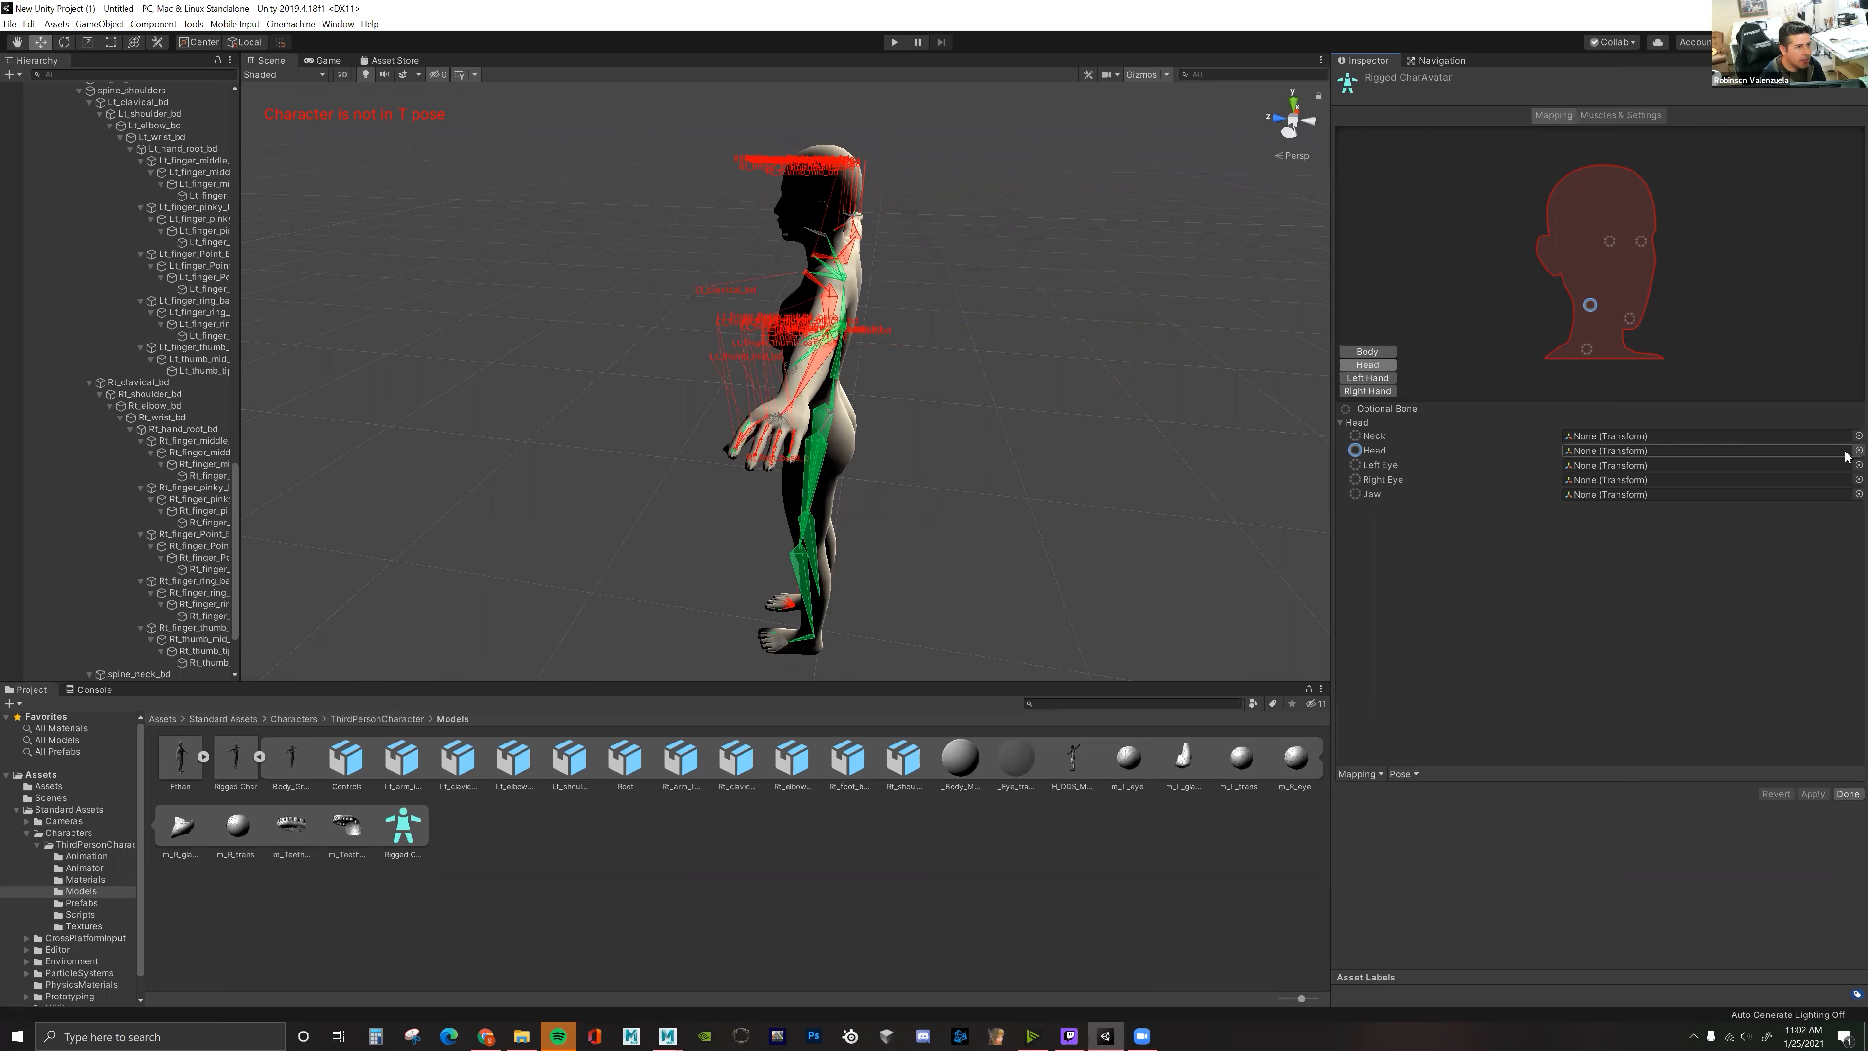
pyautogui.click(1846, 453)
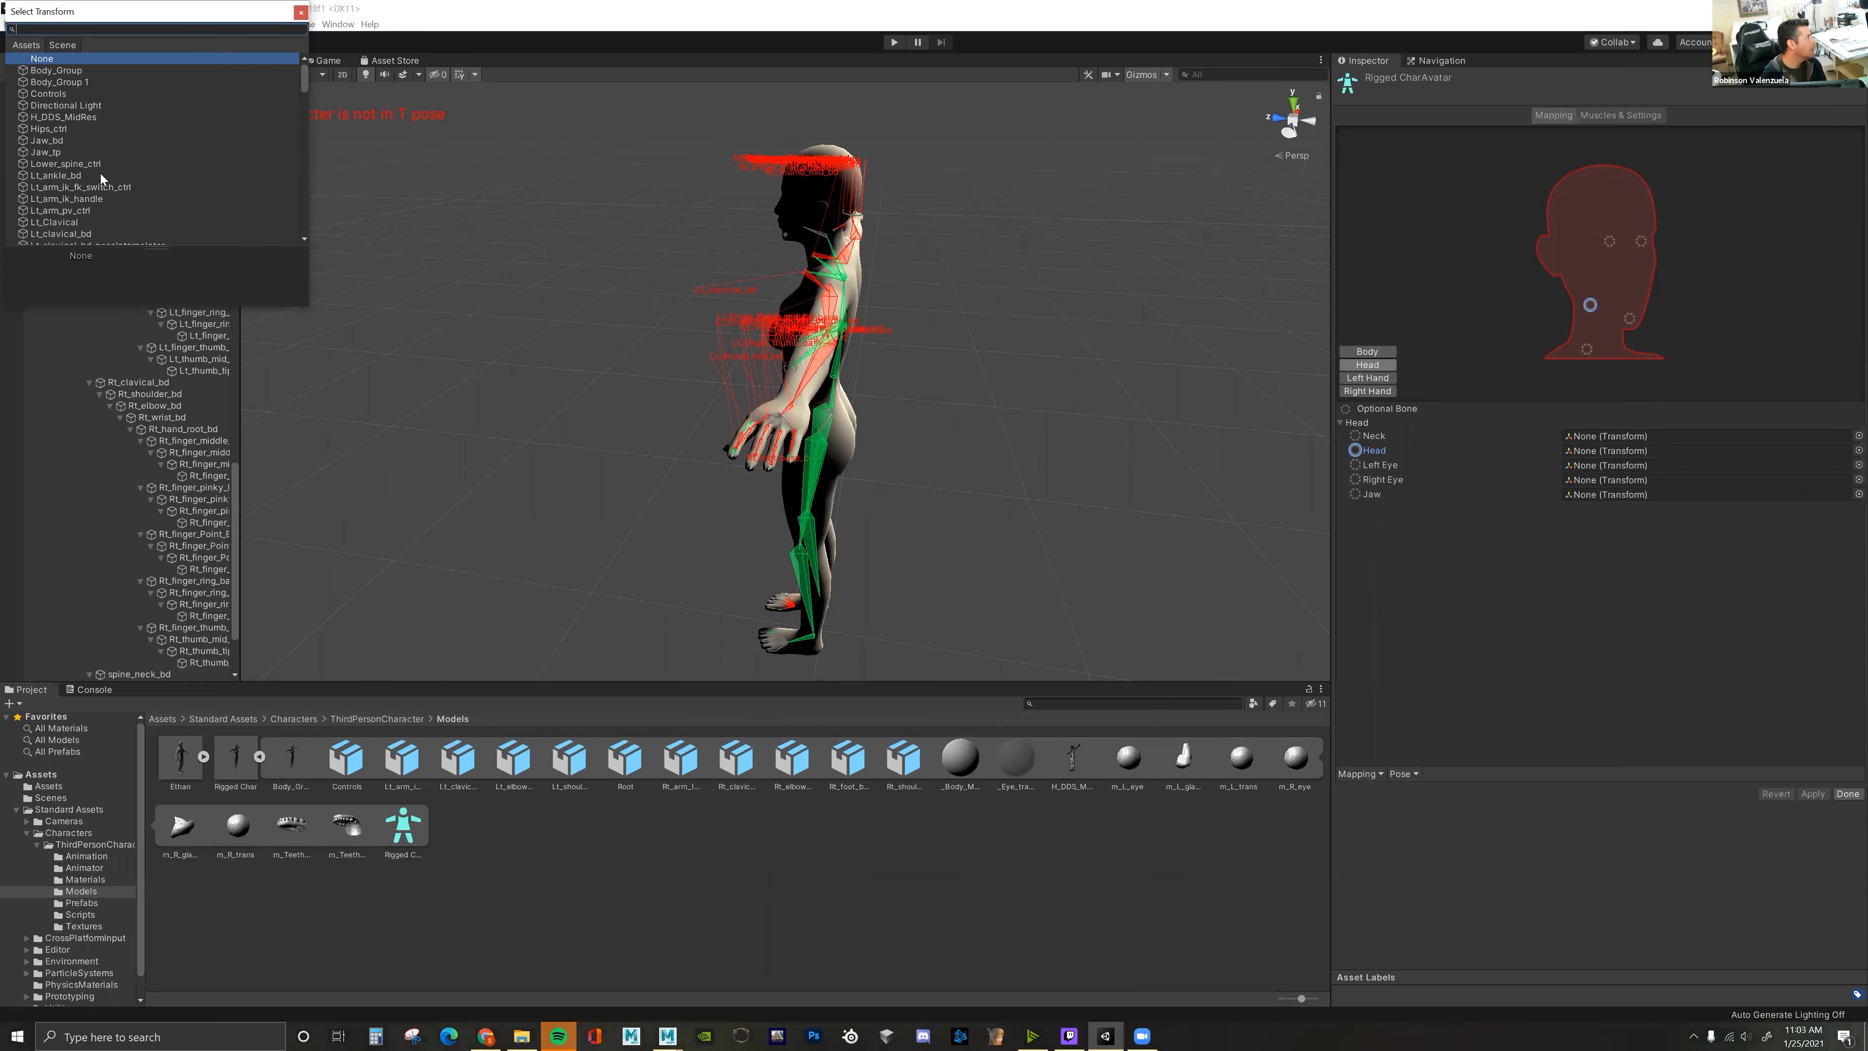
pyautogui.scroll(-1, 101, 175)
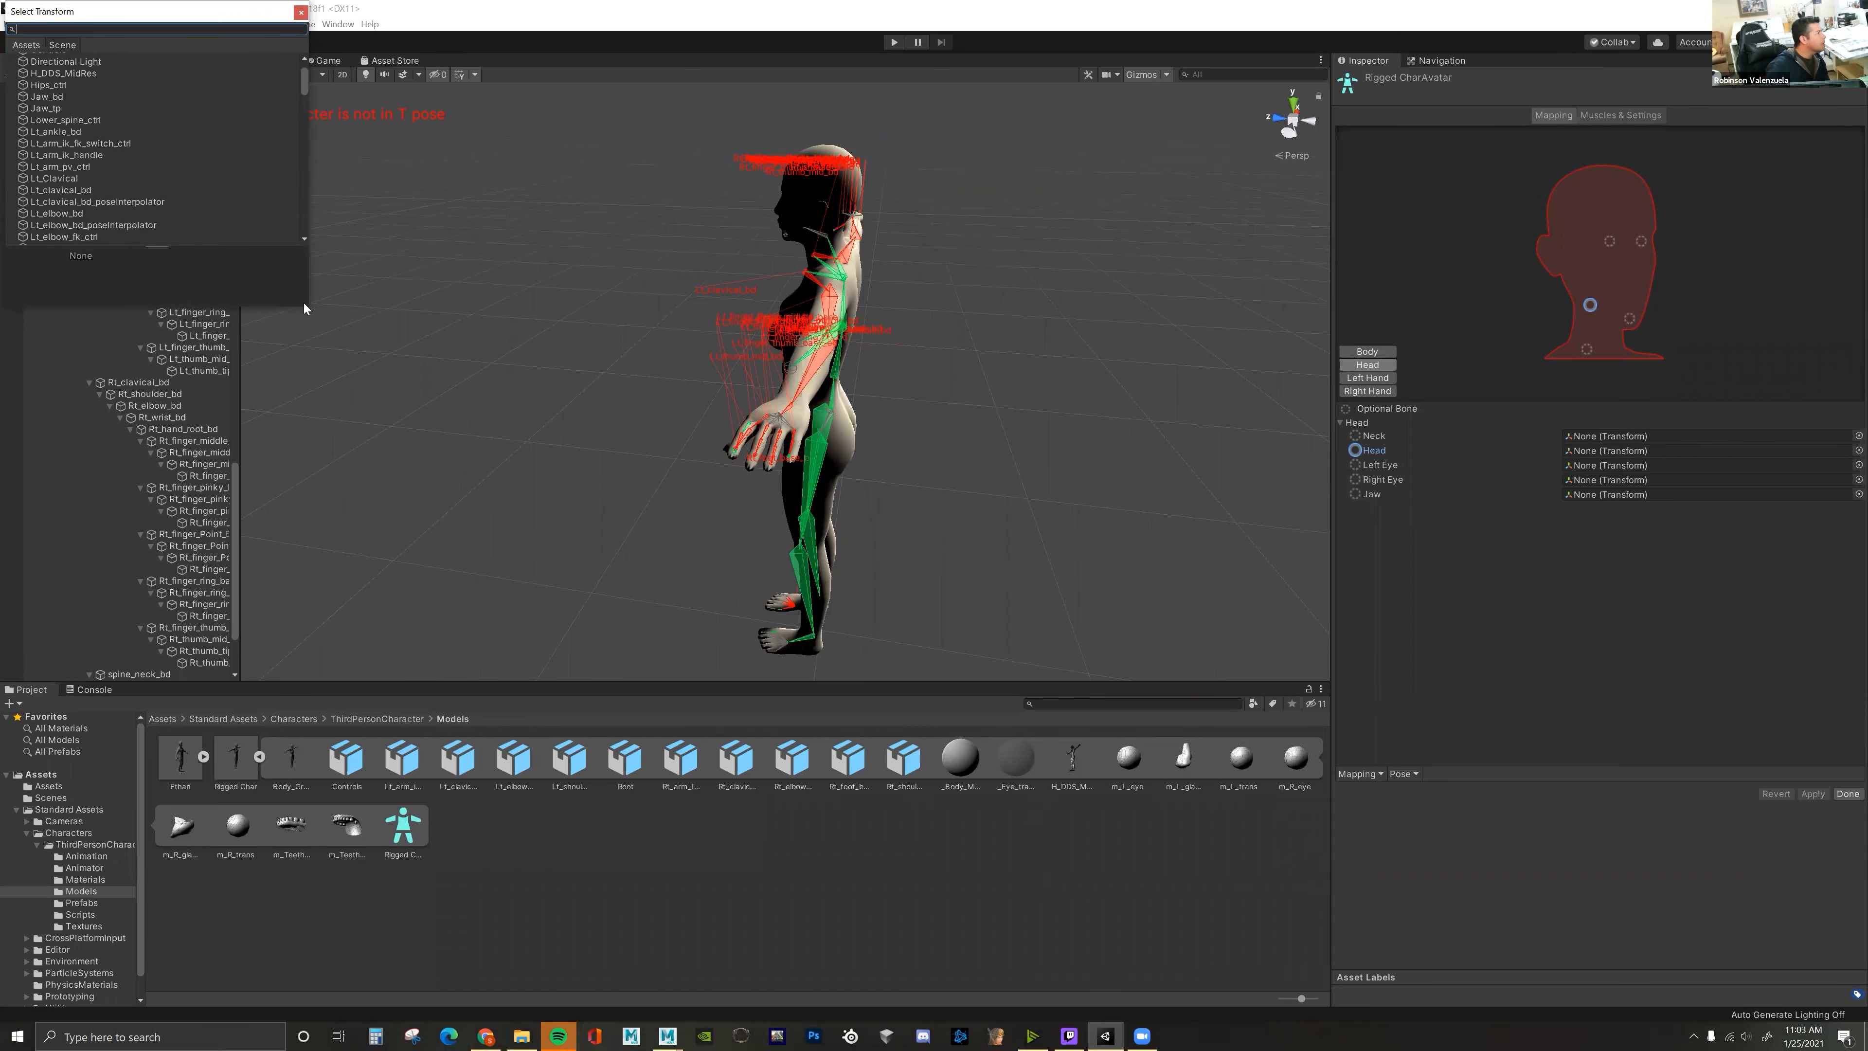
pyautogui.moveTo(308, 305); pyautogui.dragTo(545, 486)
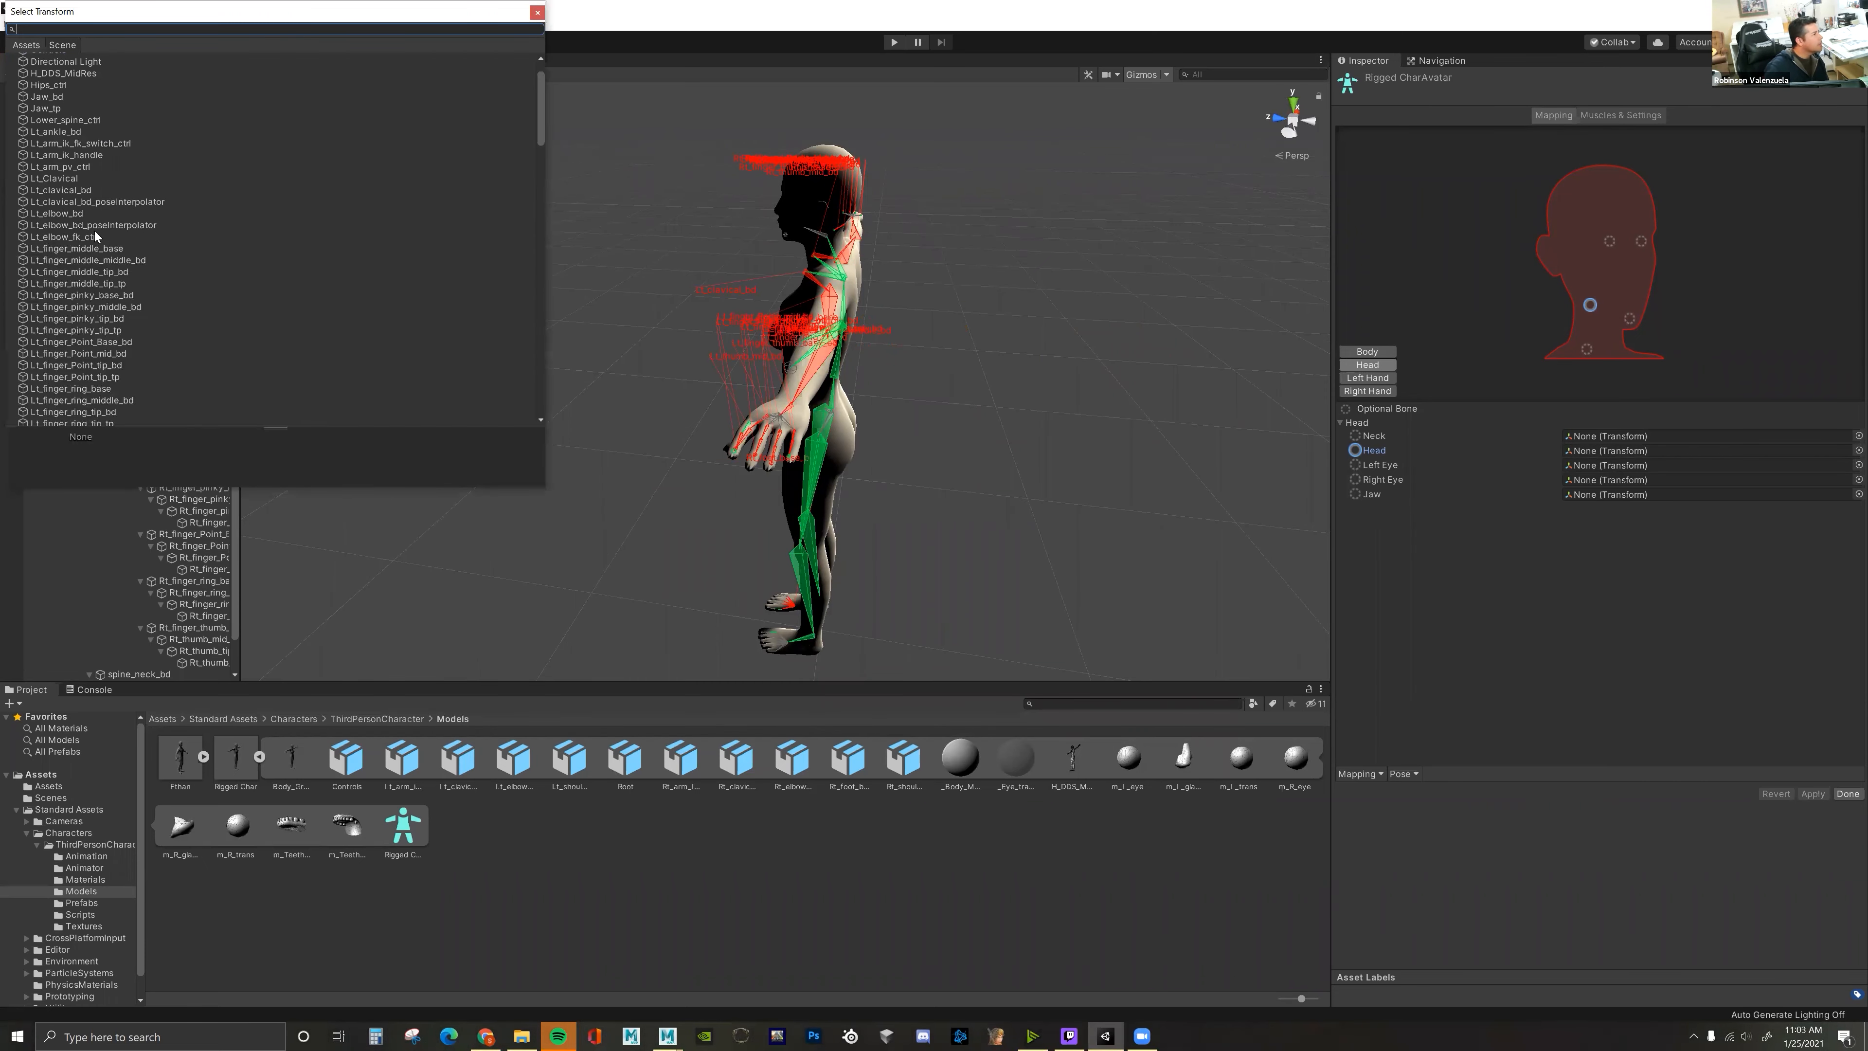
pyautogui.scroll(-1, 95, 231)
pyautogui.scroll(-1, 95, 231)
pyautogui.scroll(-8, 95, 231)
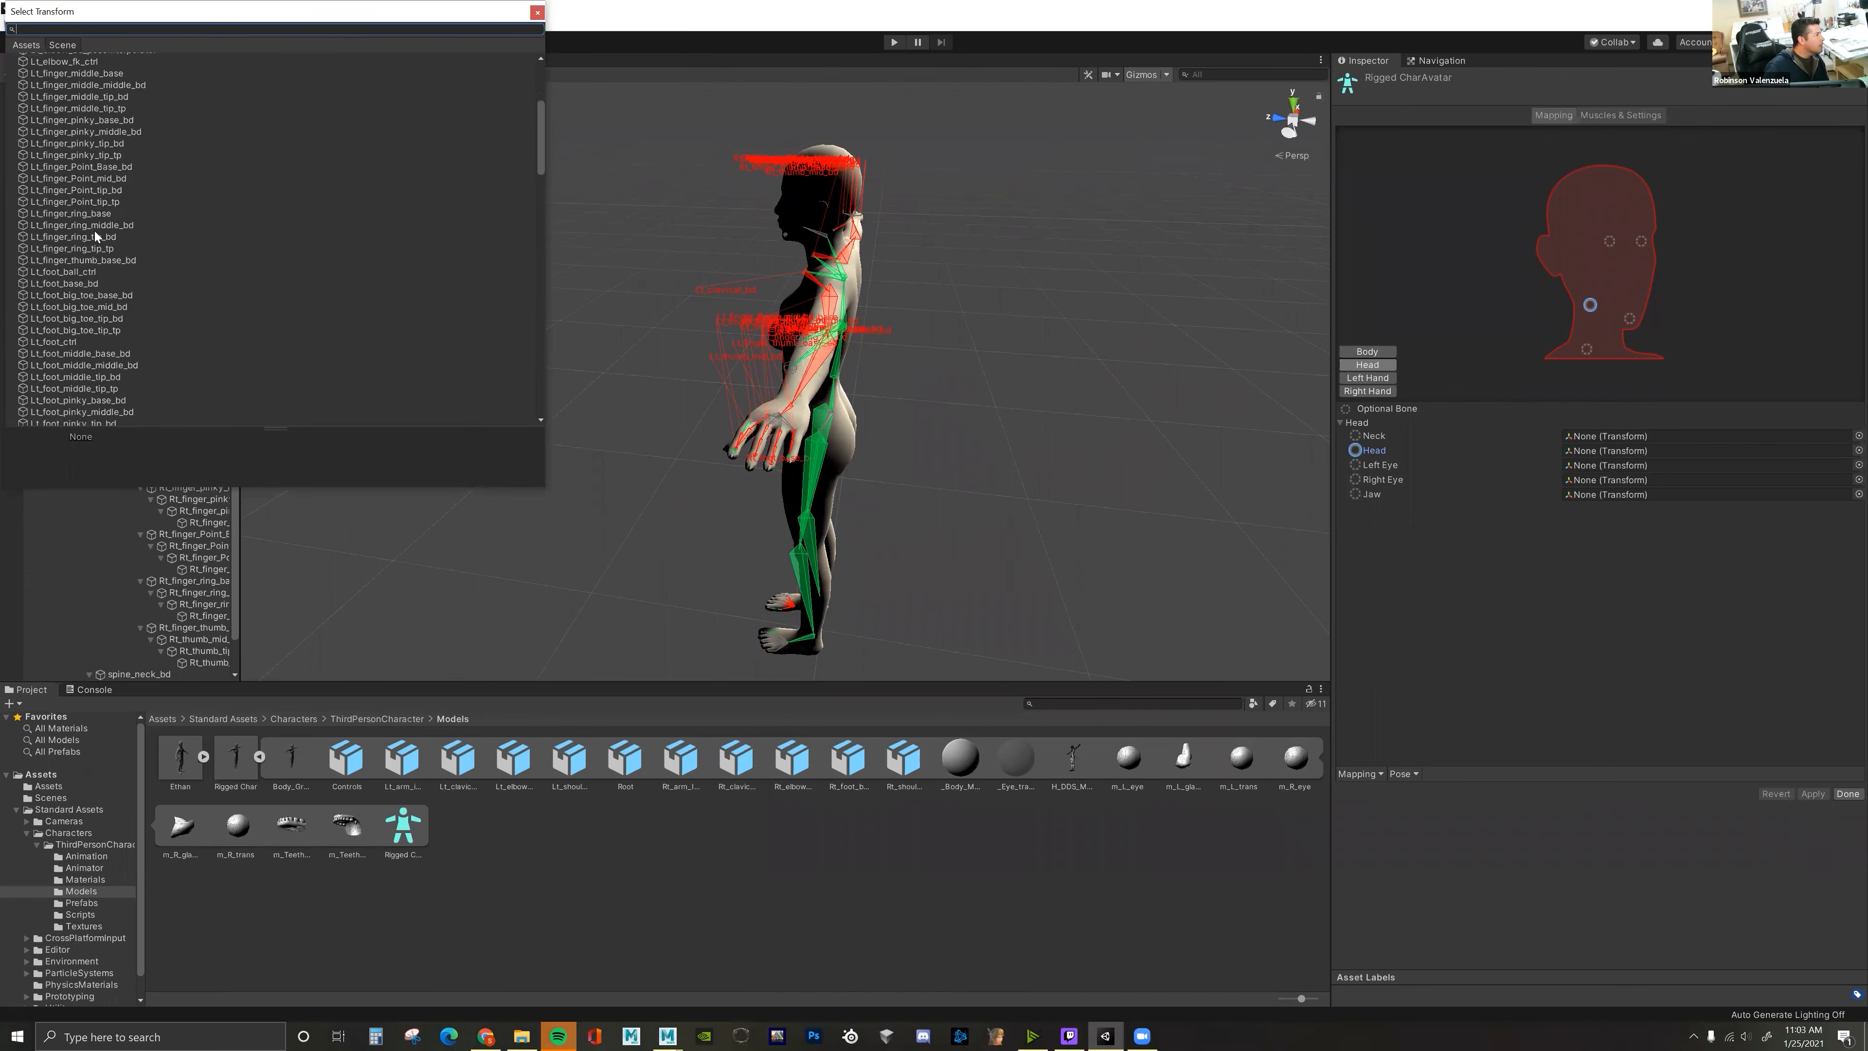
pyautogui.scroll(-6, 95, 231)
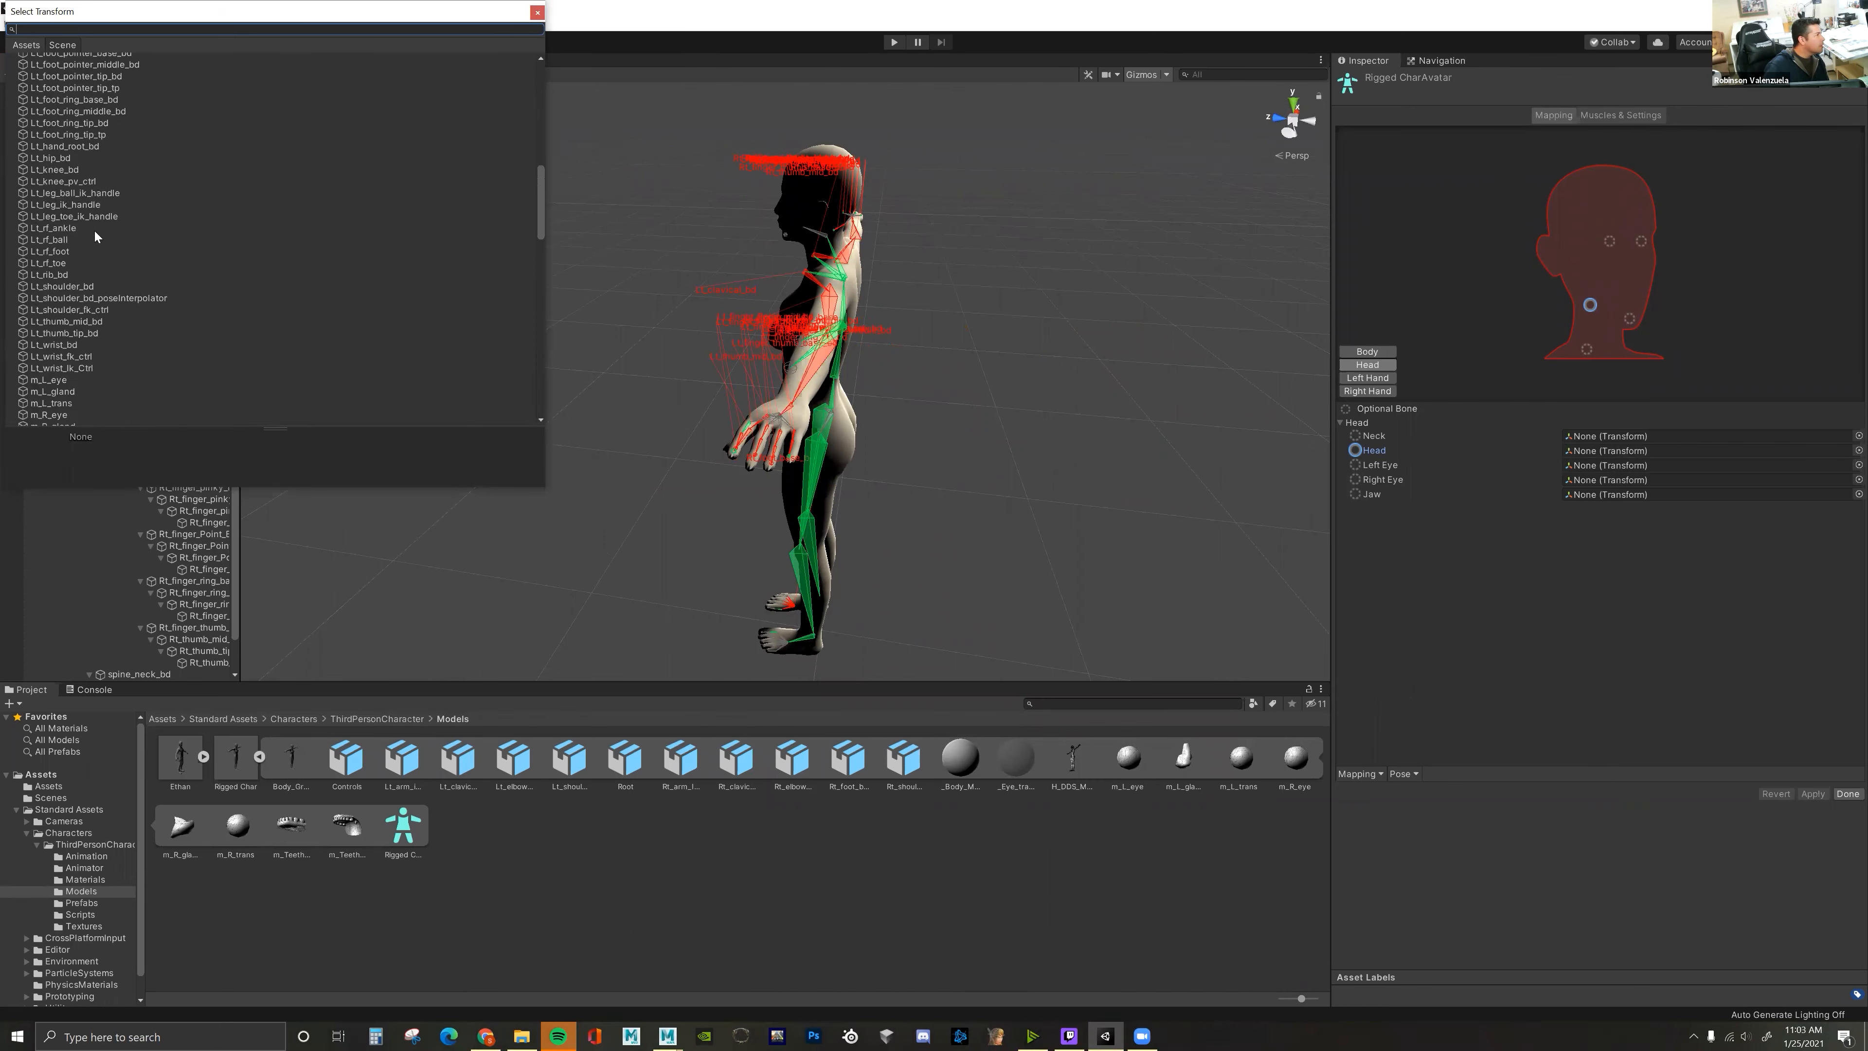
pyautogui.scroll(-1, 95, 234)
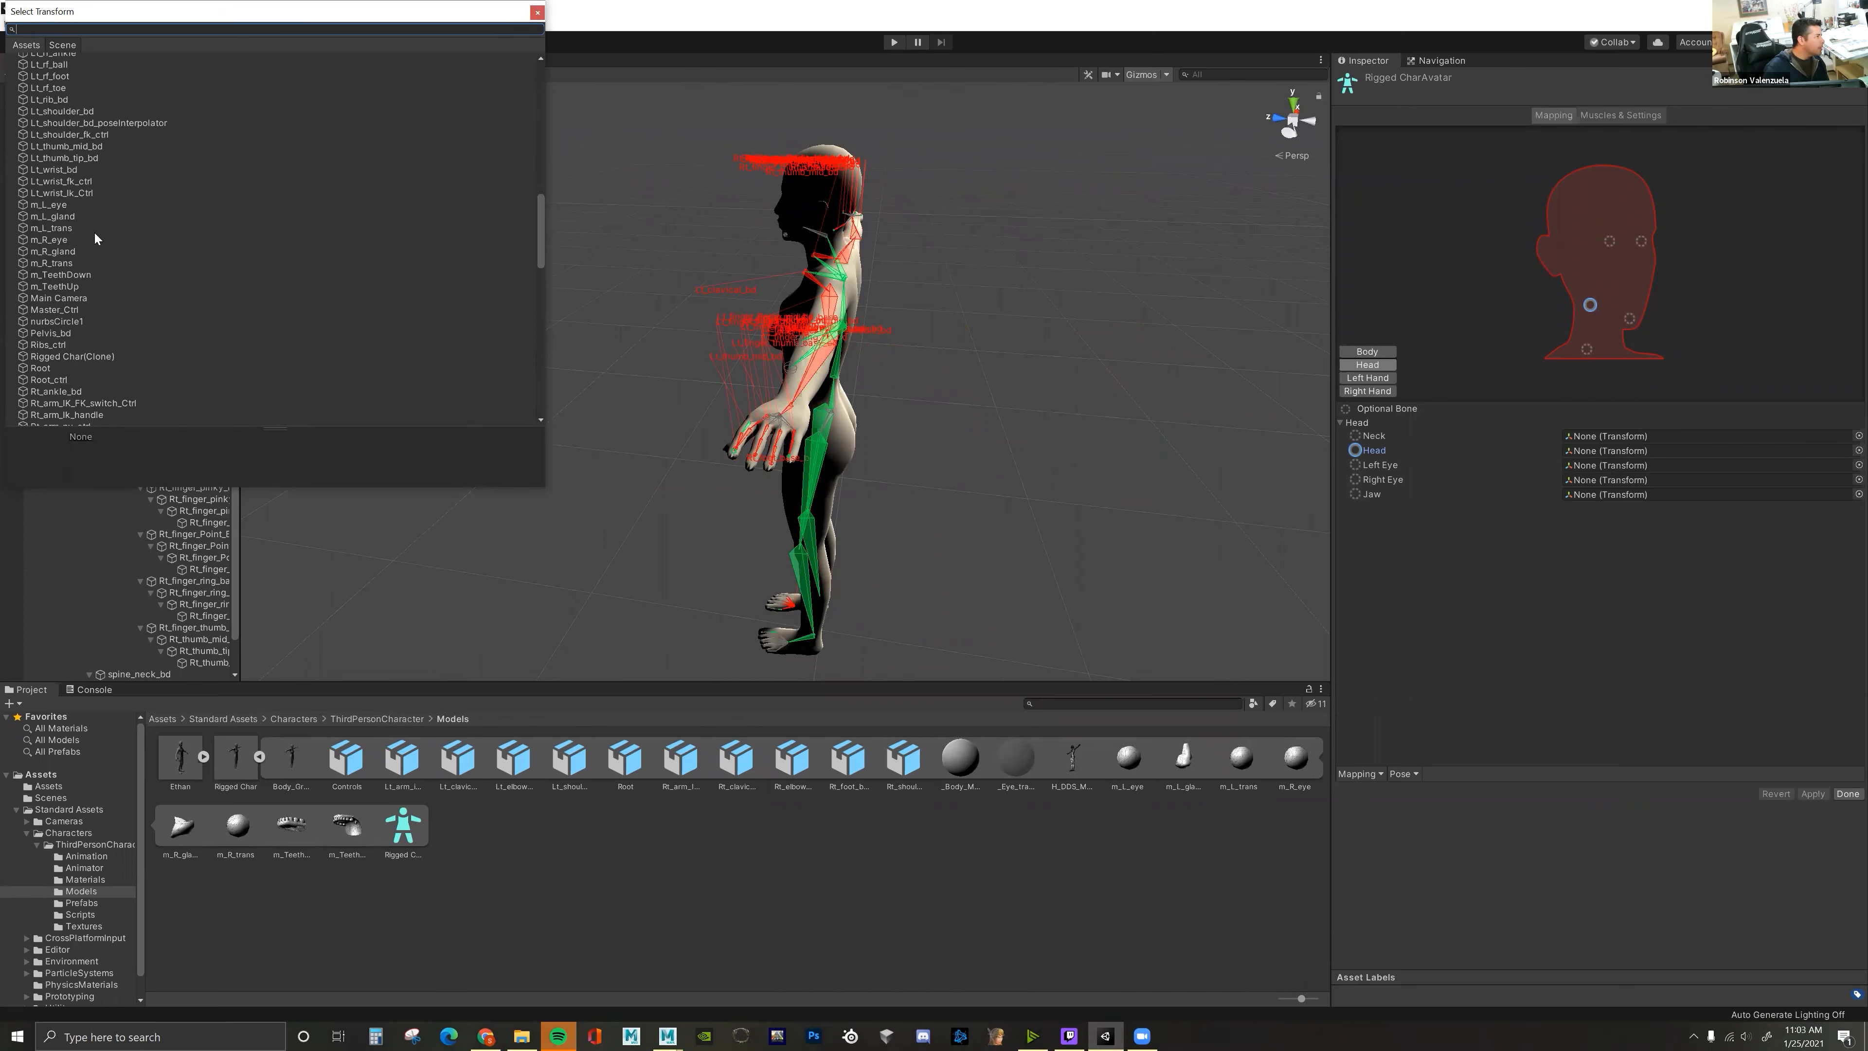
pyautogui.scroll(-3, 95, 235)
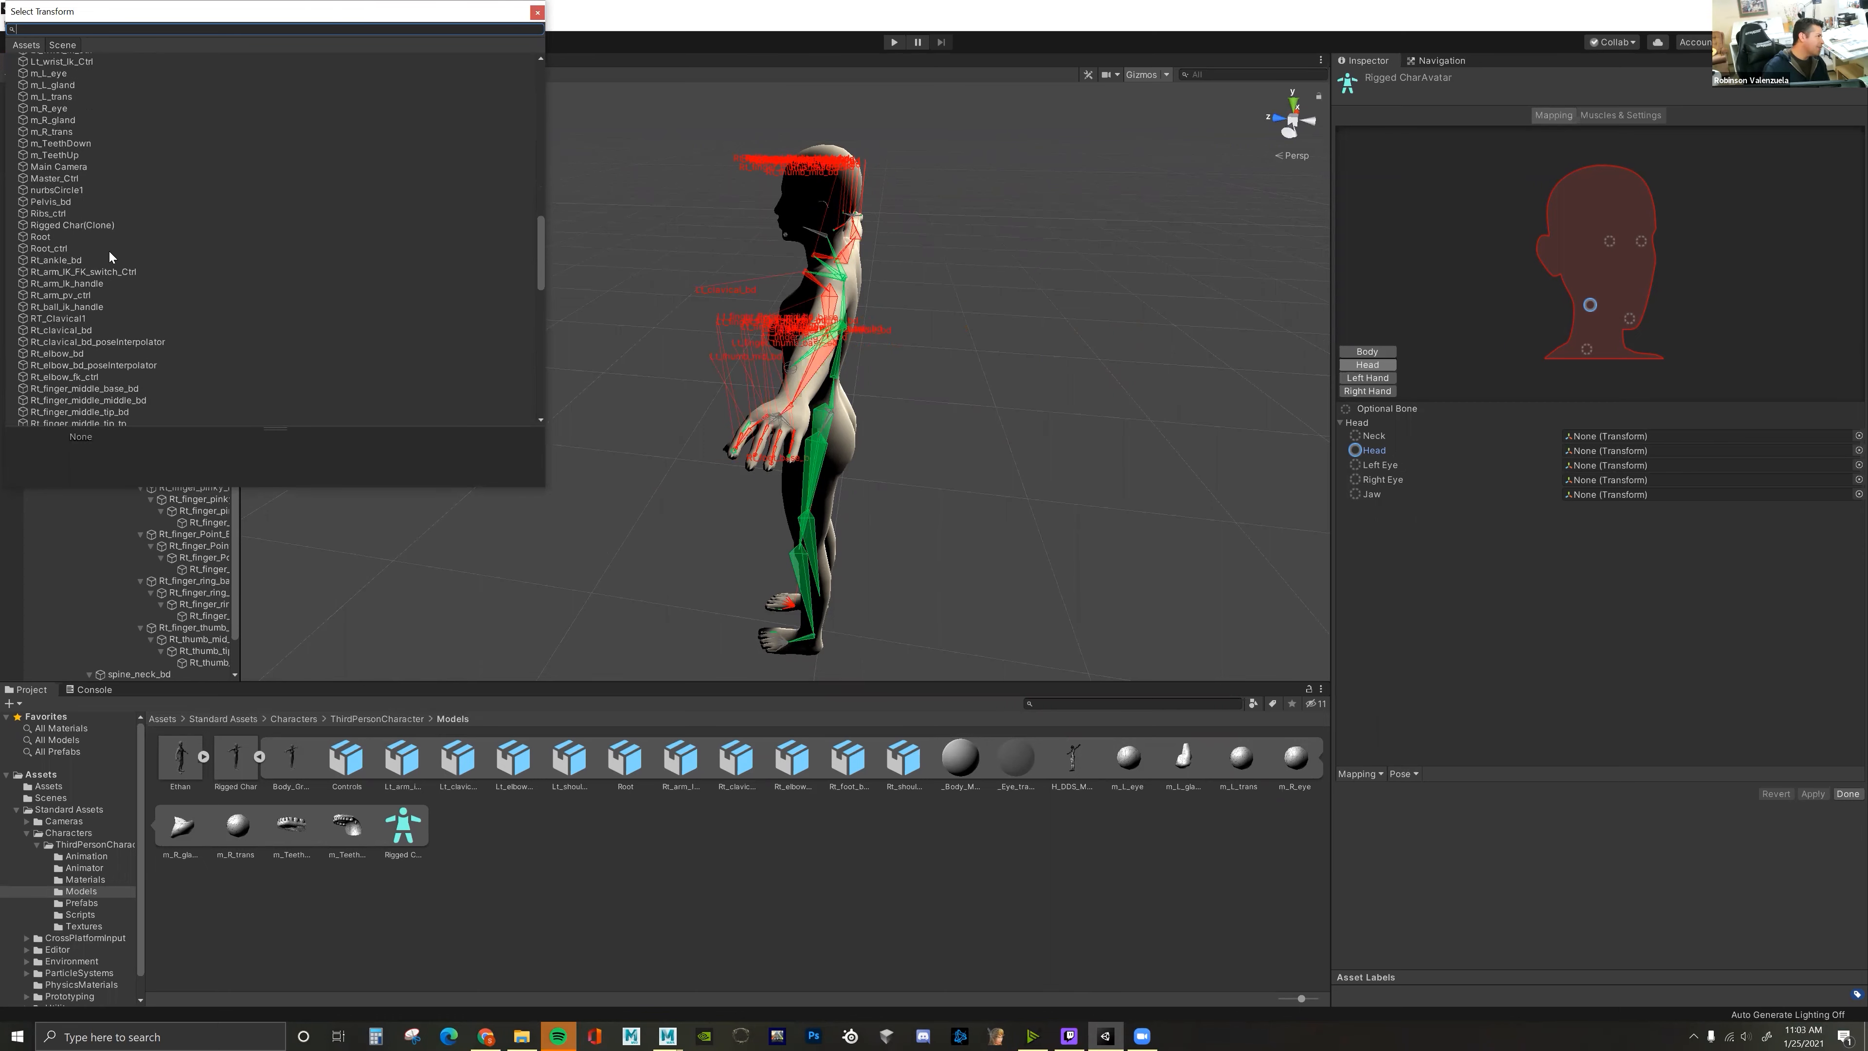
pyautogui.scroll(-7, 110, 254)
pyautogui.scroll(-7, 108, 261)
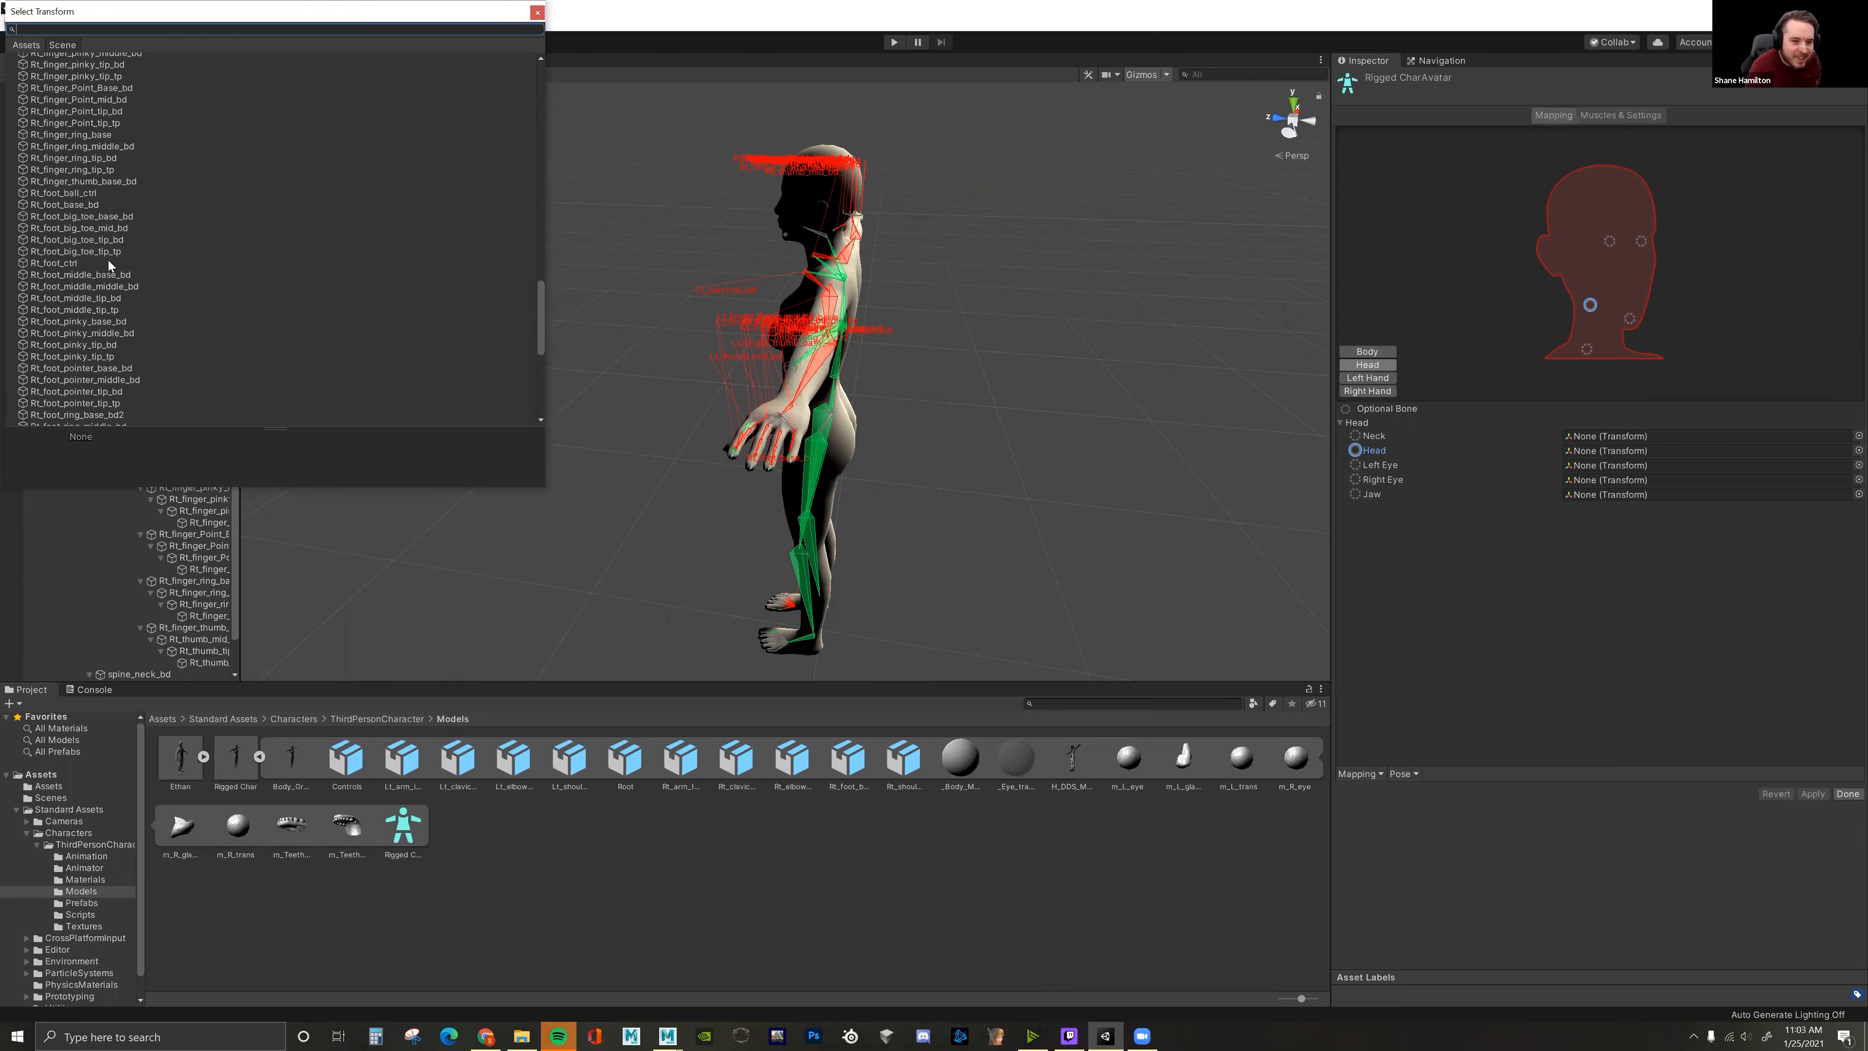
pyautogui.scroll(-3, 105, 279)
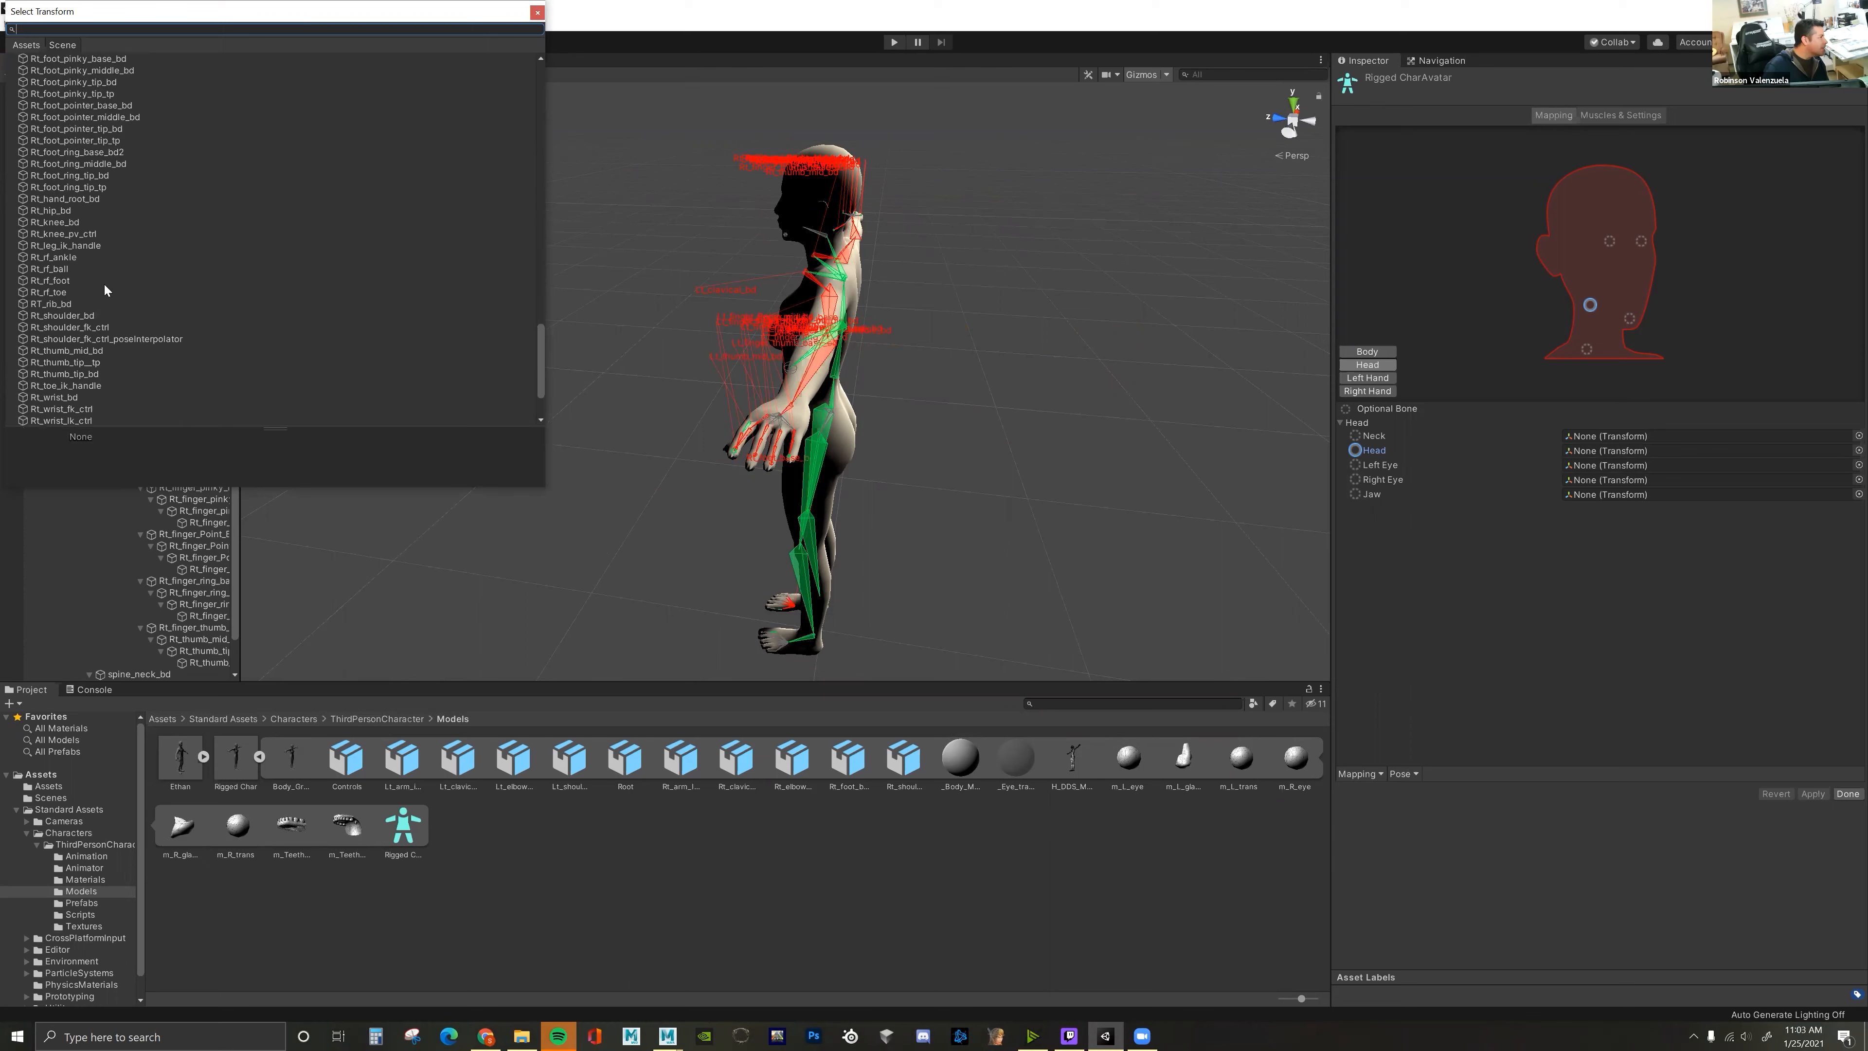
pyautogui.click(71, 369)
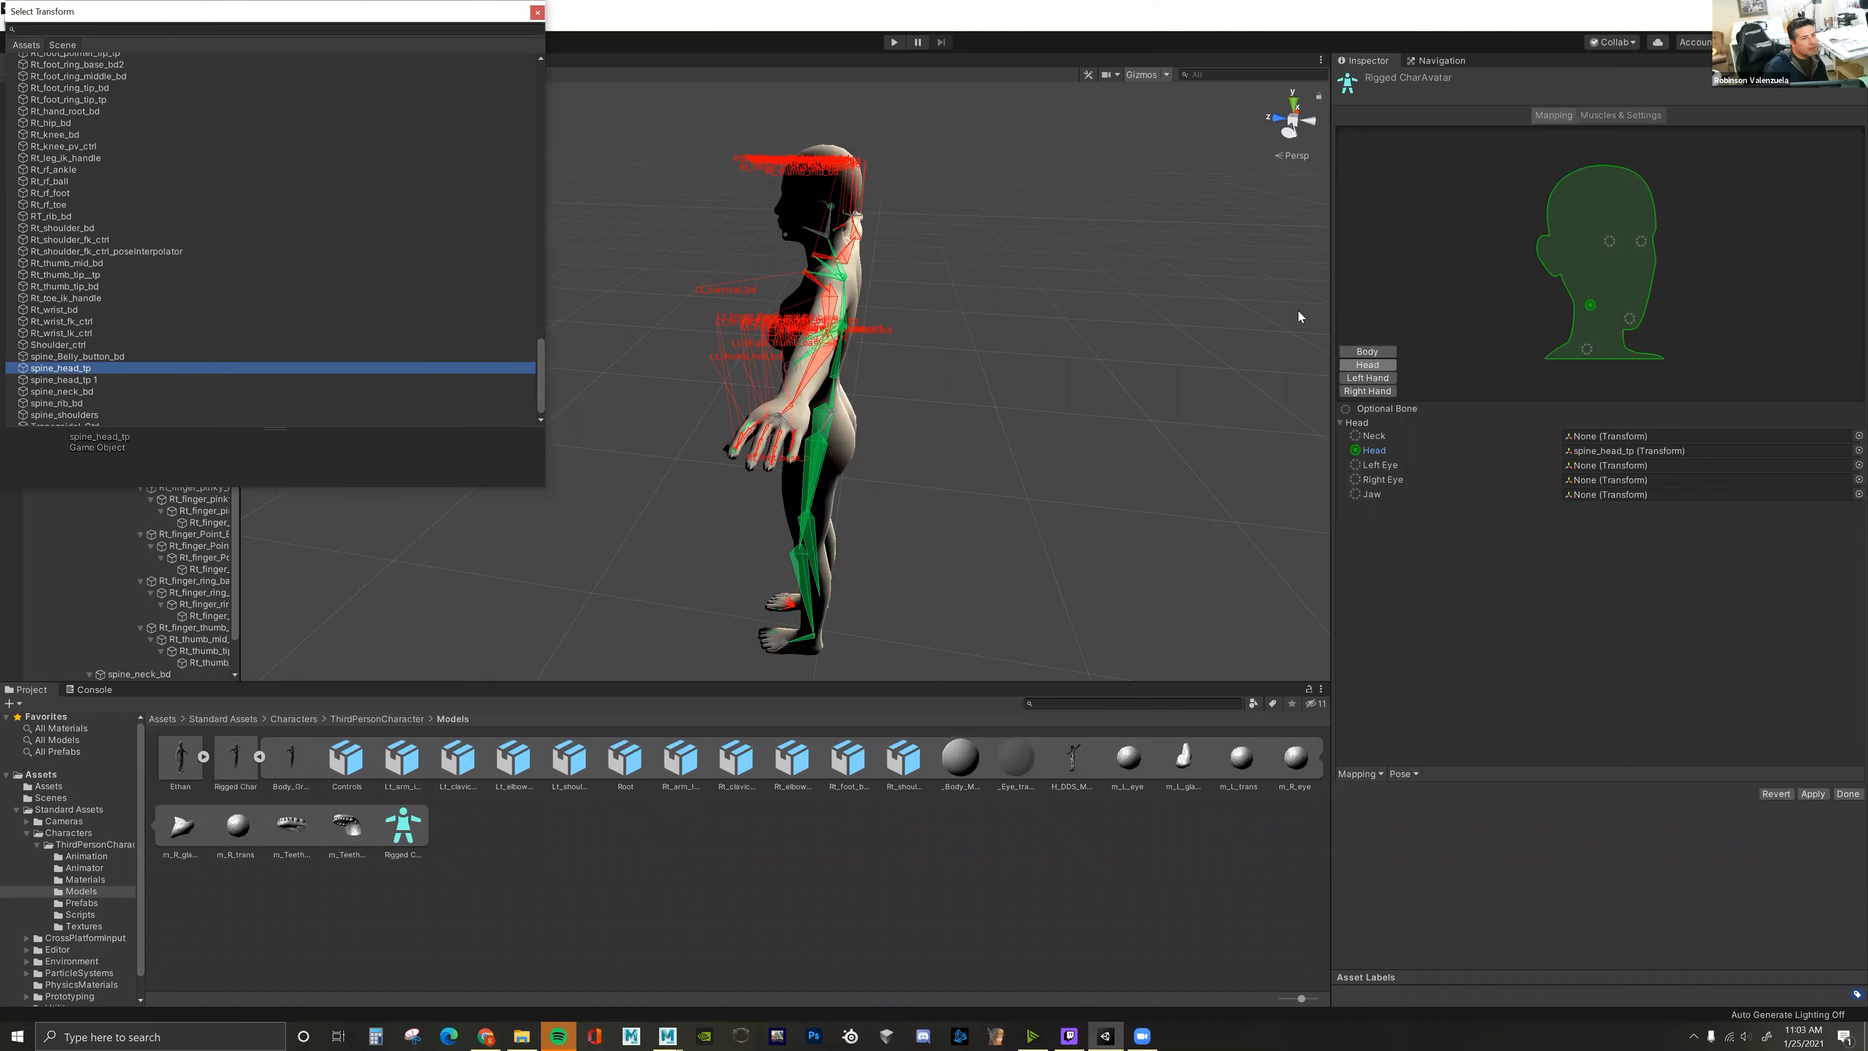
pyautogui.click(1821, 795)
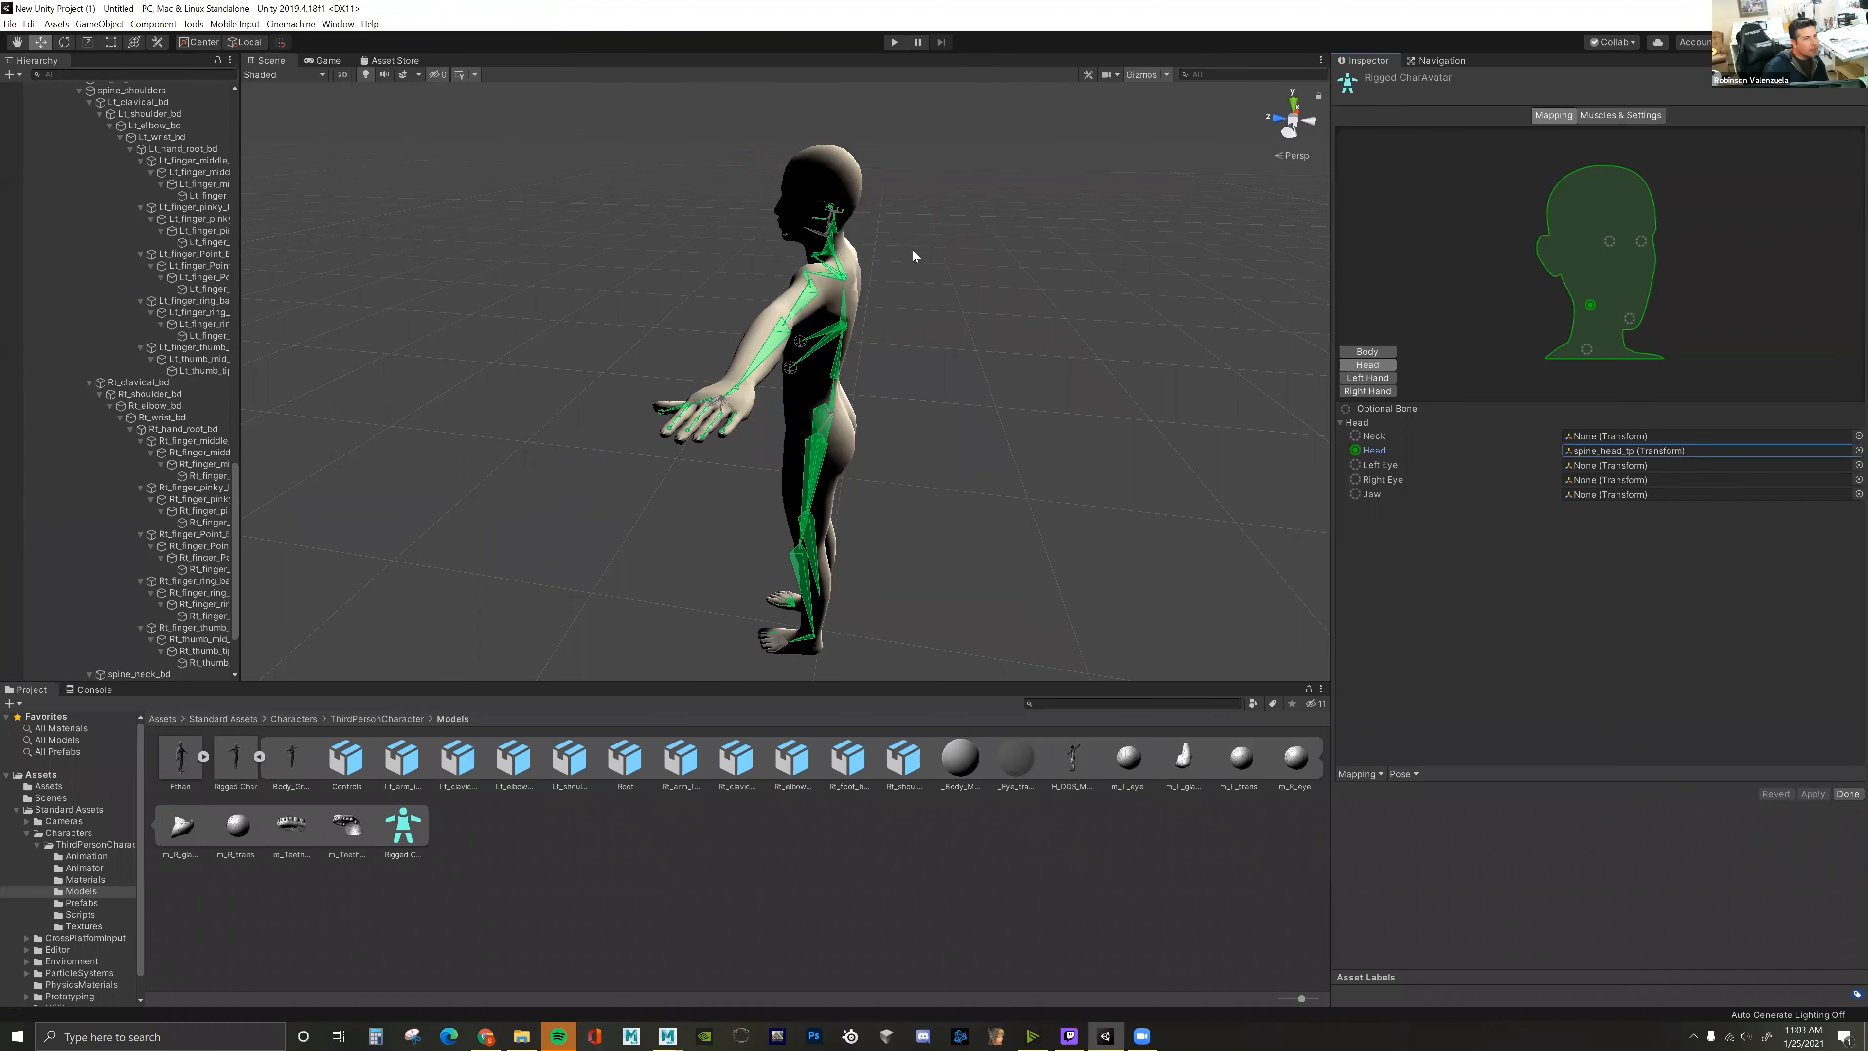
# - Review the avatar's mapped skeleton and bone hierarchy, and finish the avatar configuration
pyautogui.keyDown('alt'); pyautogui.moveTo(938, 397); pyautogui.dragTo(265, 105); pyautogui.keyUp('alt')
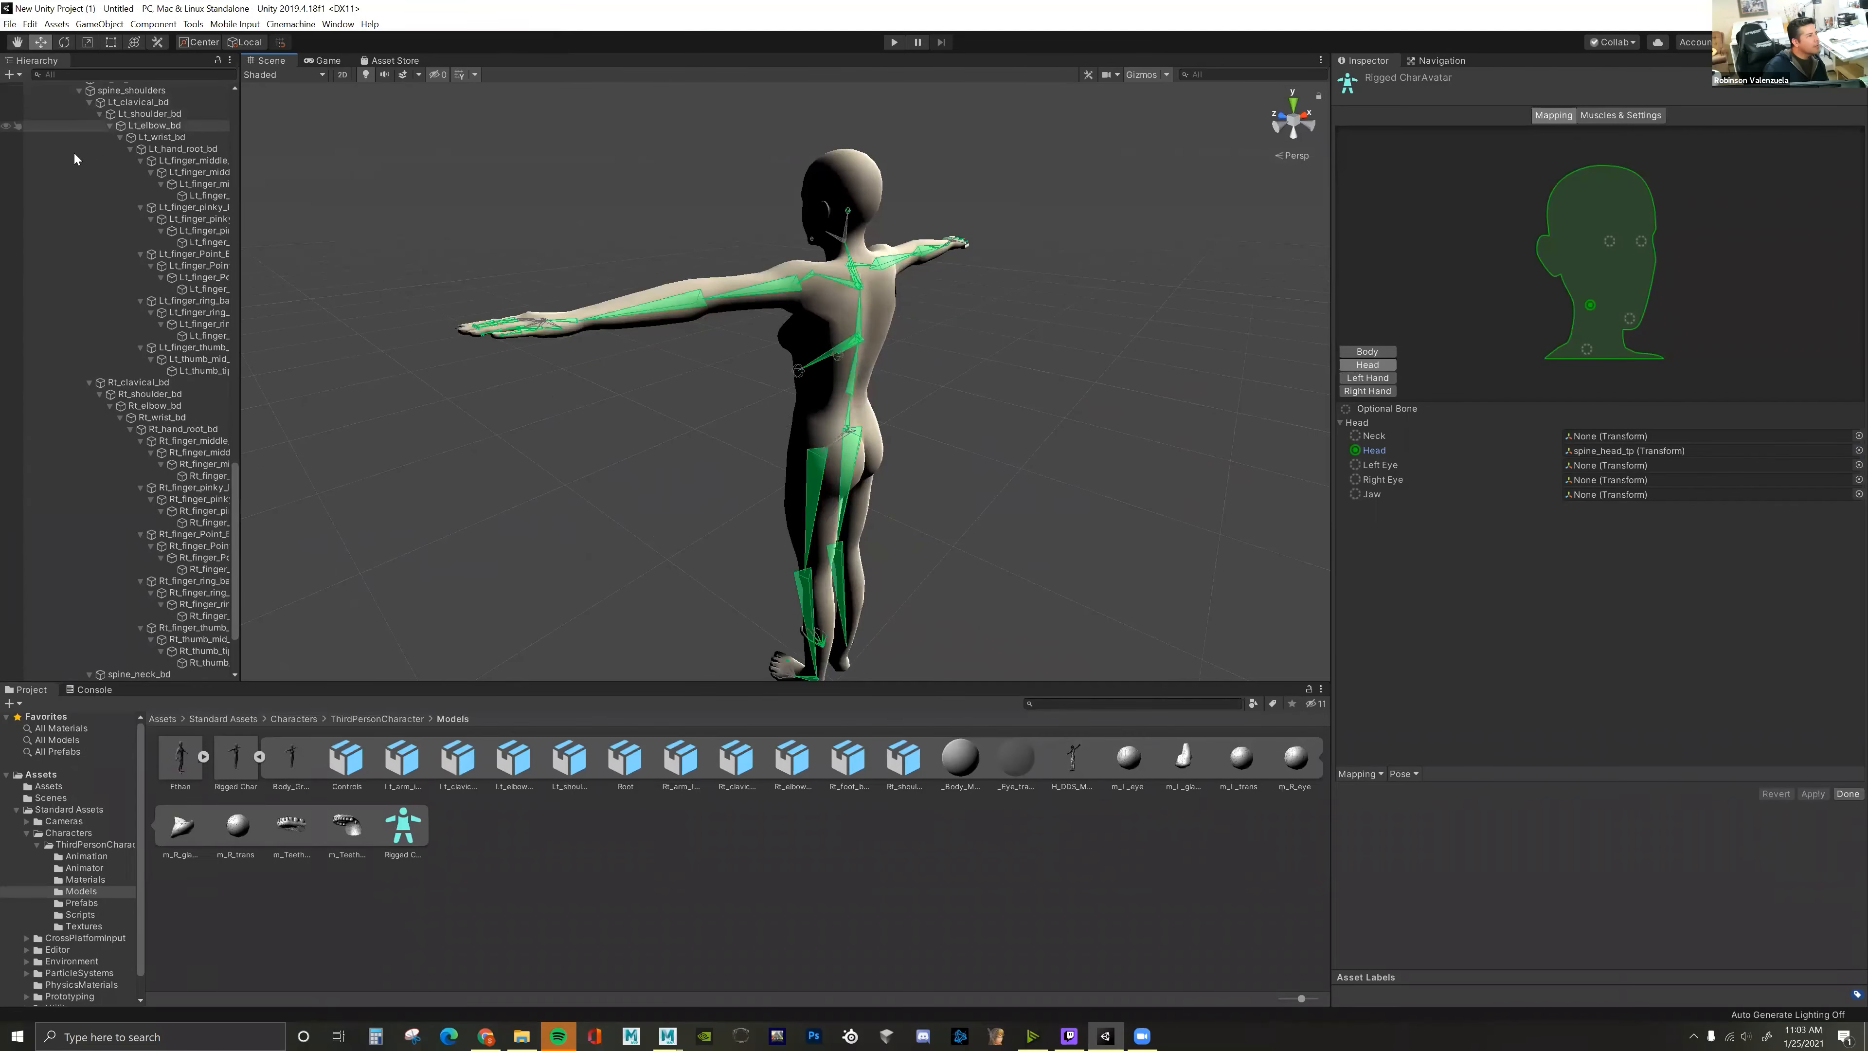
pyautogui.scroll(15, 87, 161)
pyautogui.scroll(2, 63, 127)
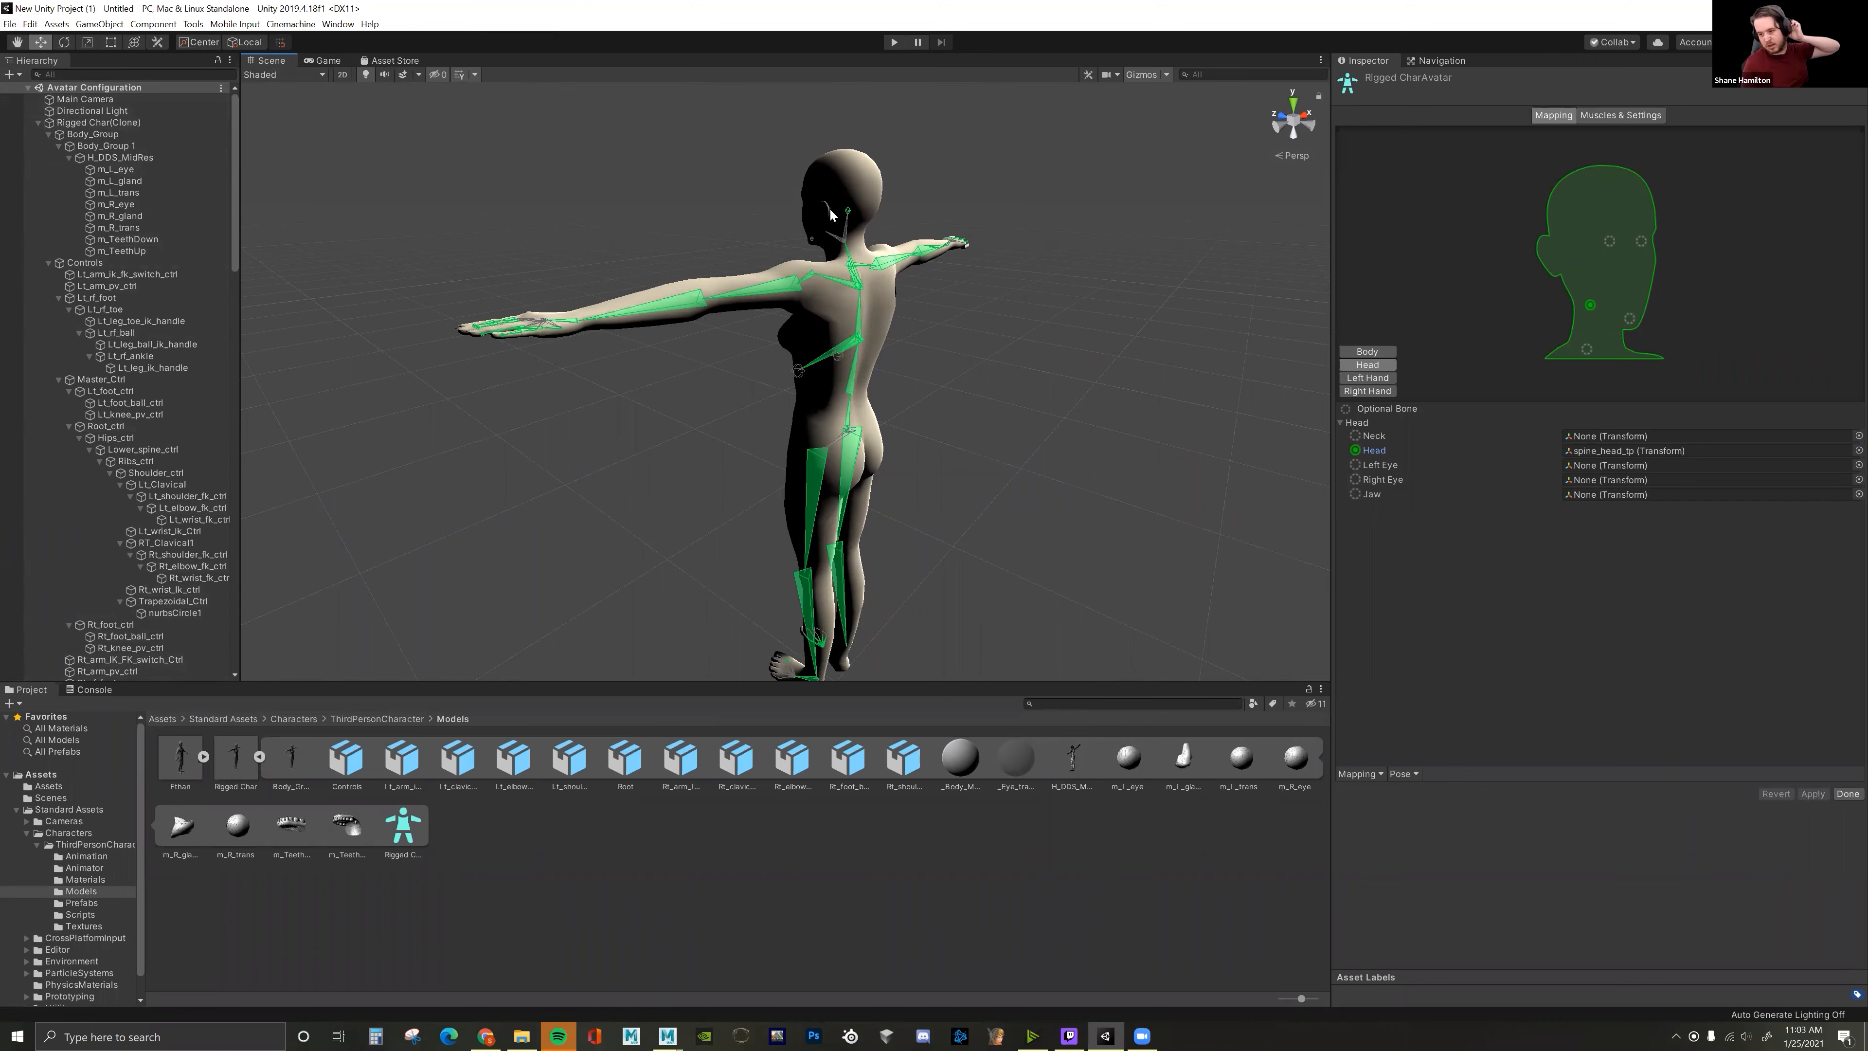
pyautogui.click(1846, 794)
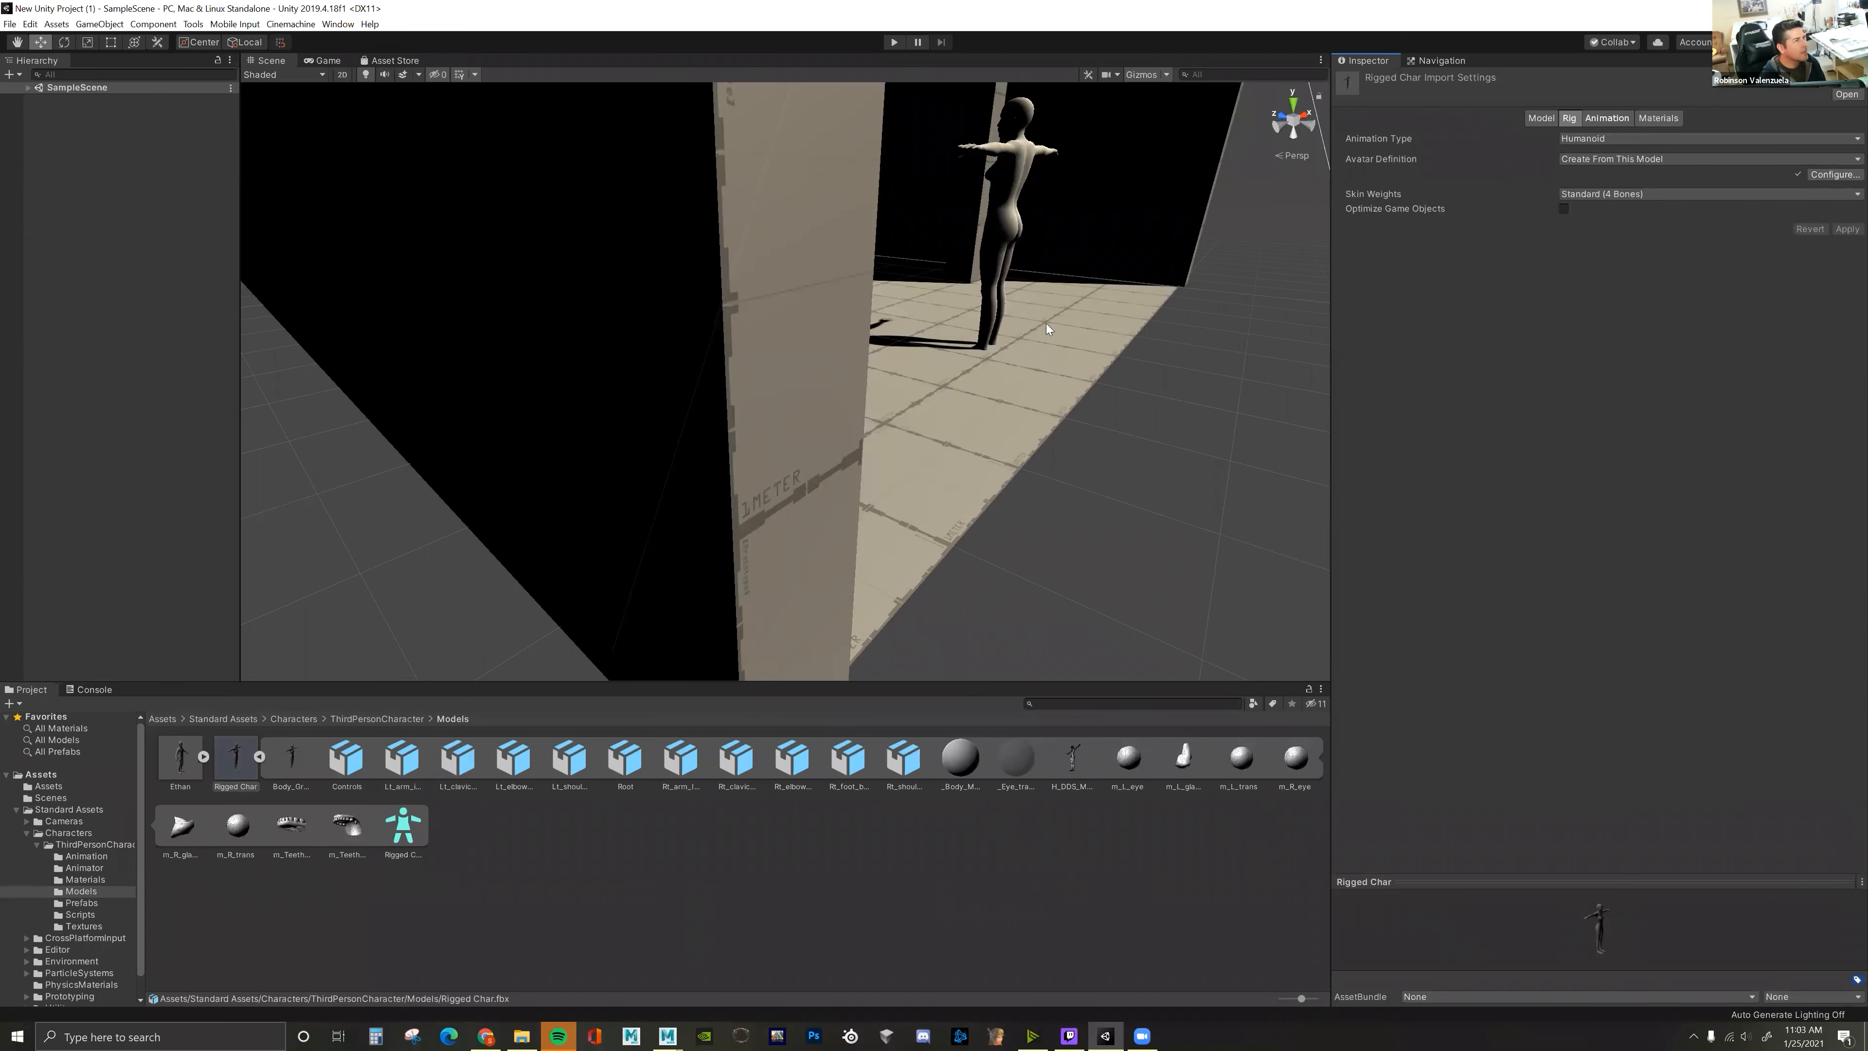
# - Play SampleScene and run the rigged character forward to the staircase, making it jump there
pyautogui.keyDown('alt'); pyautogui.moveTo(913, 390); pyautogui.dragTo(1131, 342); pyautogui.keyUp('alt')
pyautogui.moveTo(835, 437)
pyautogui.keyDown('alt'); pyautogui.mouseDown()
pyautogui.moveTo(1114, 388)
pyautogui.moveTo(978, 361)
pyautogui.moveTo(947, 206)
pyautogui.mouseUp(); pyautogui.keyUp('alt')
pyautogui.click(894, 42)
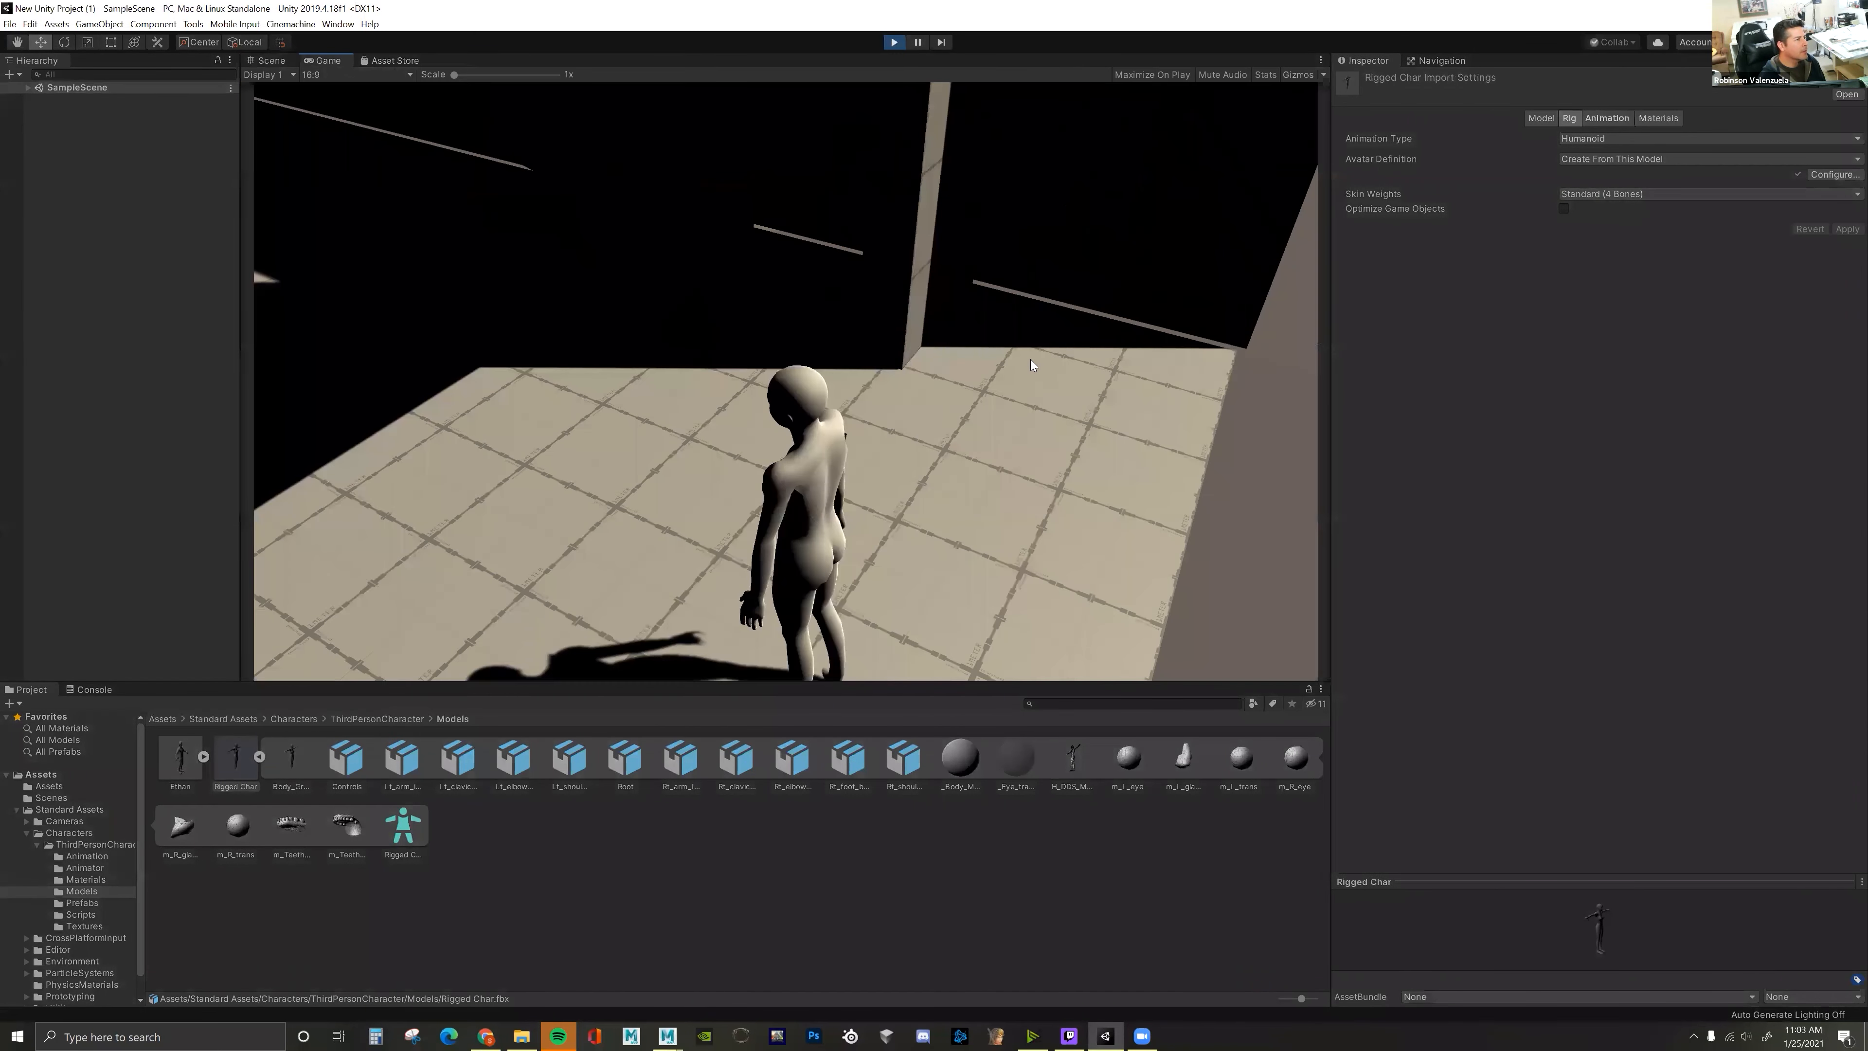
pyautogui.press('w')
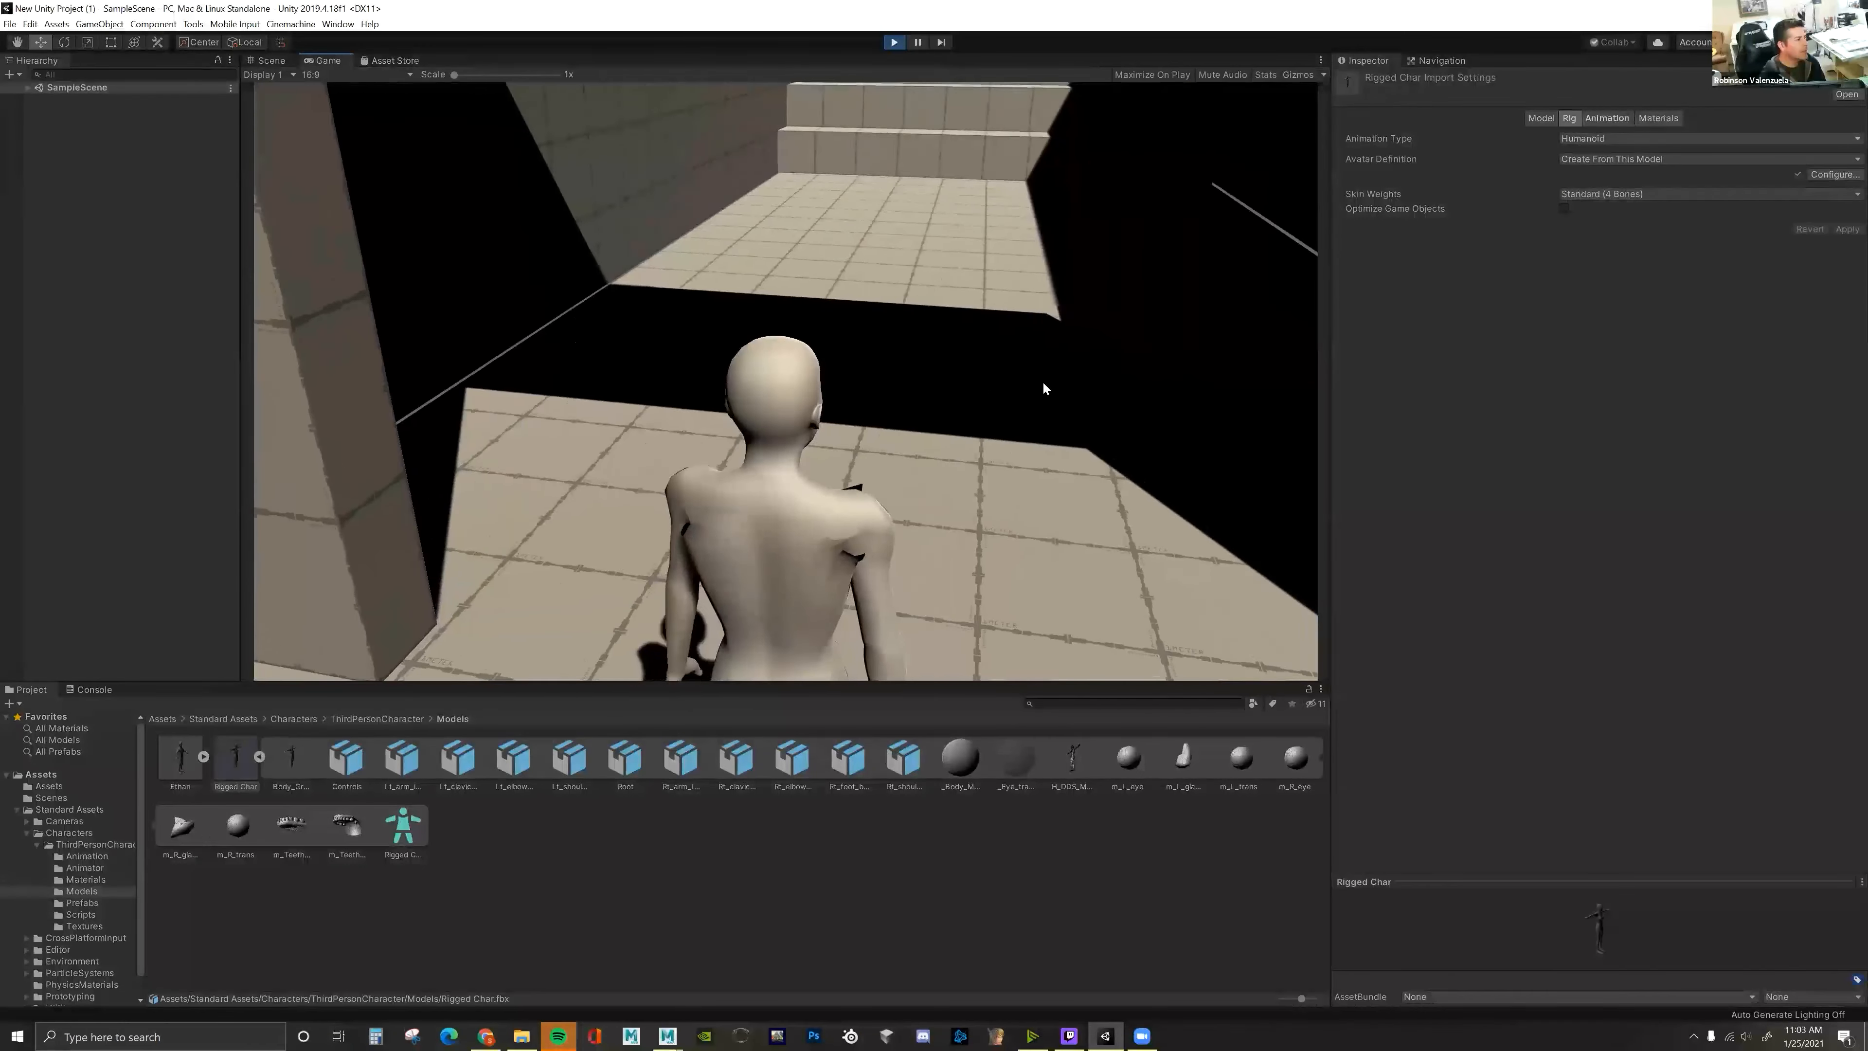
pyautogui.press('w')
pyautogui.press('w')
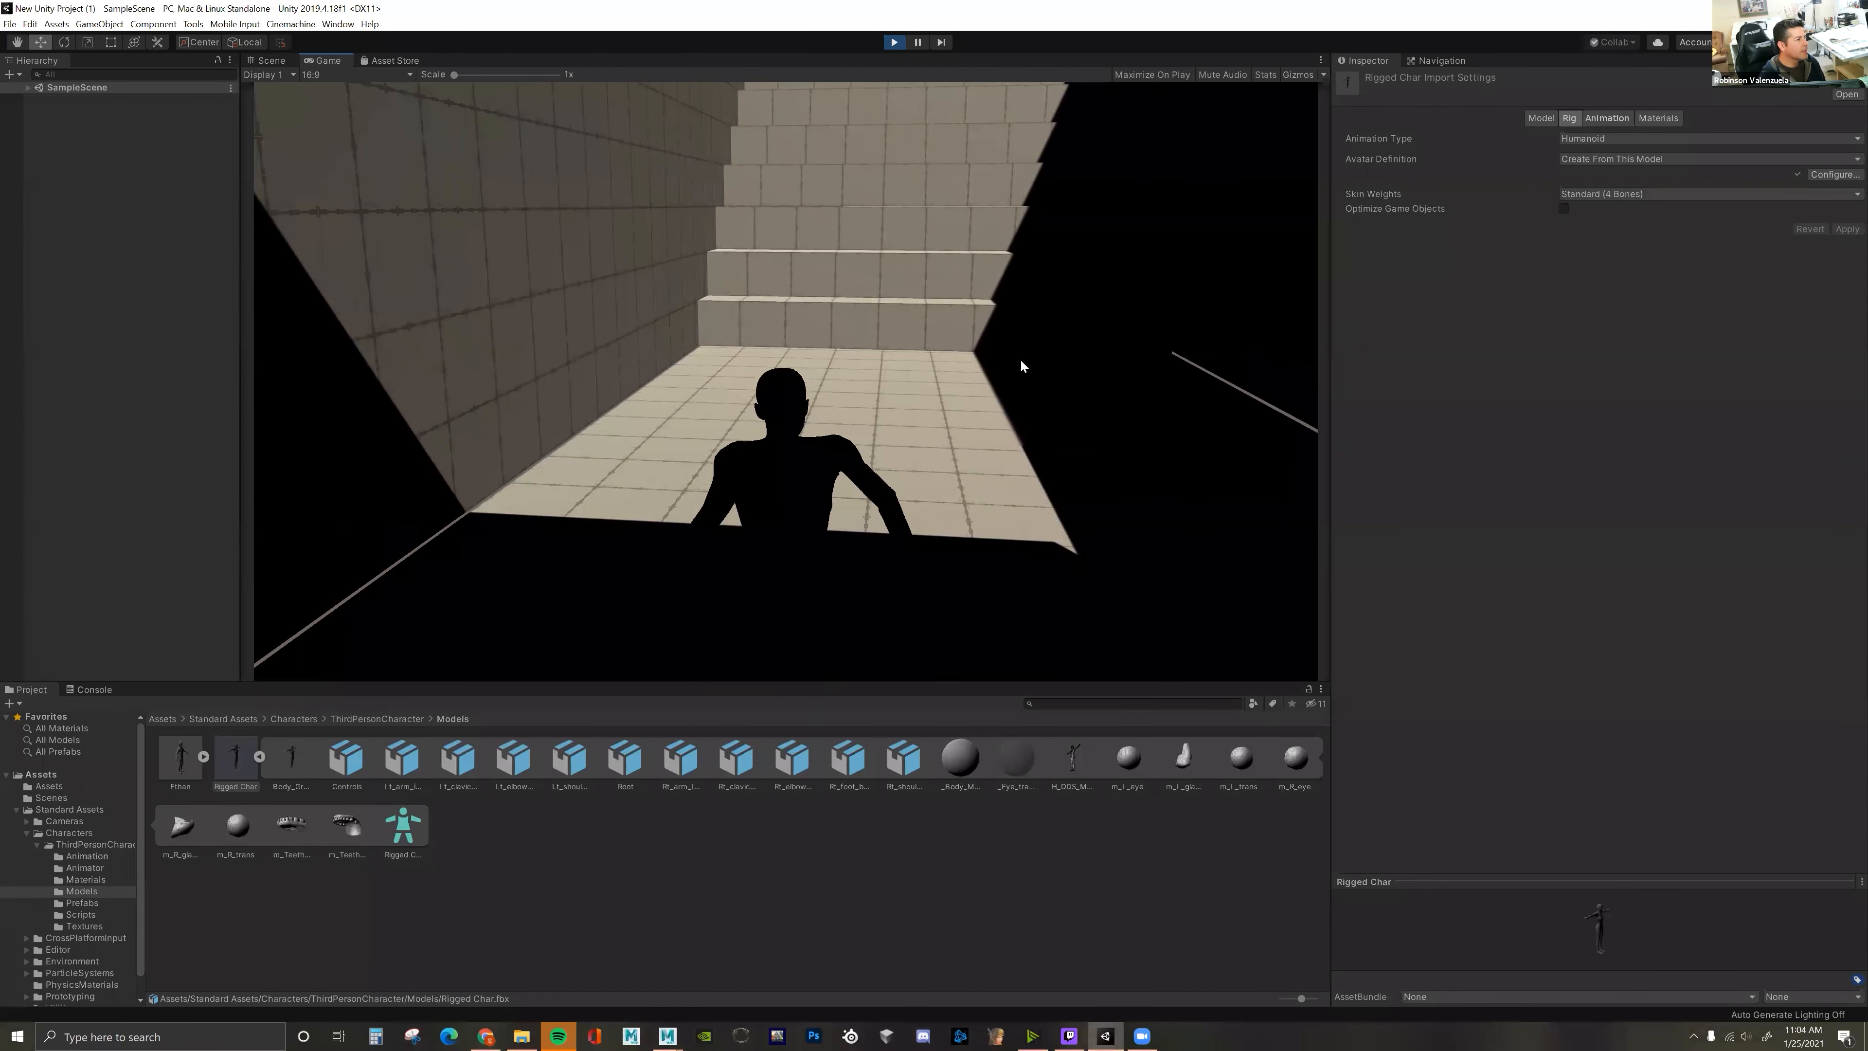
pyautogui.press('w')
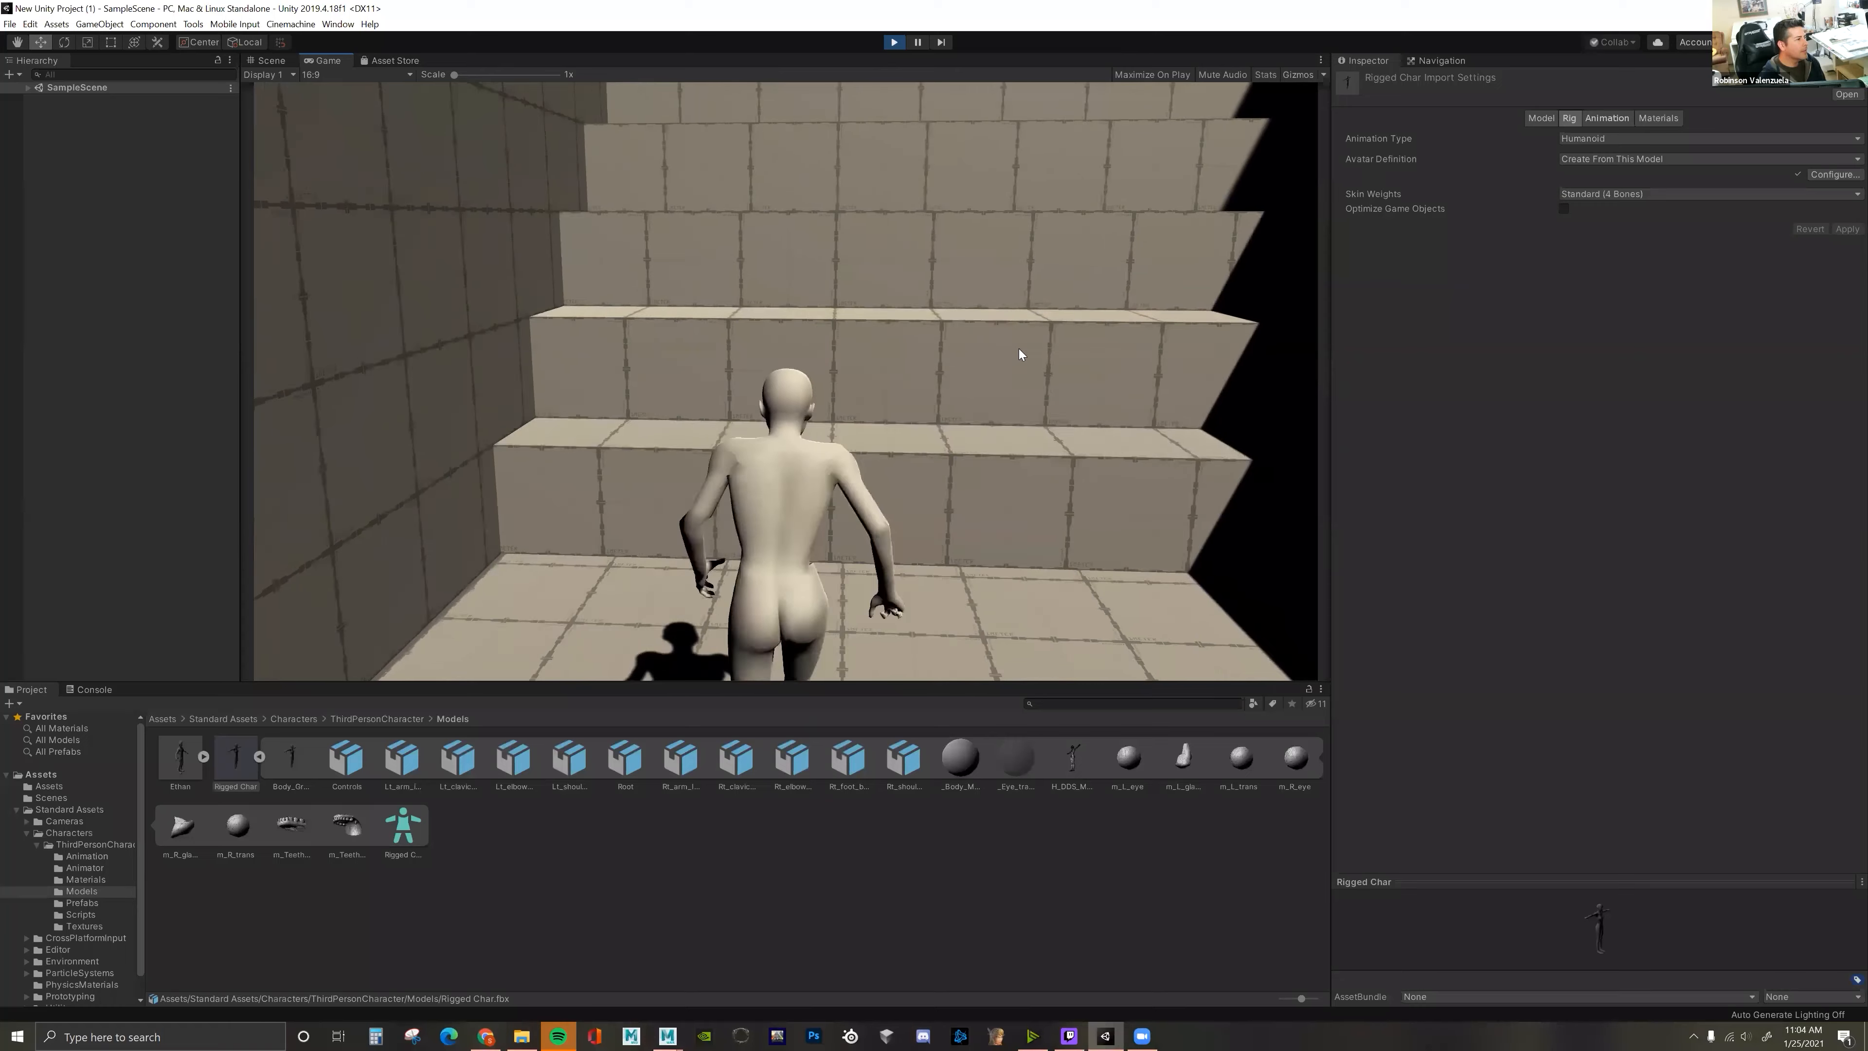
pyautogui.press('space')
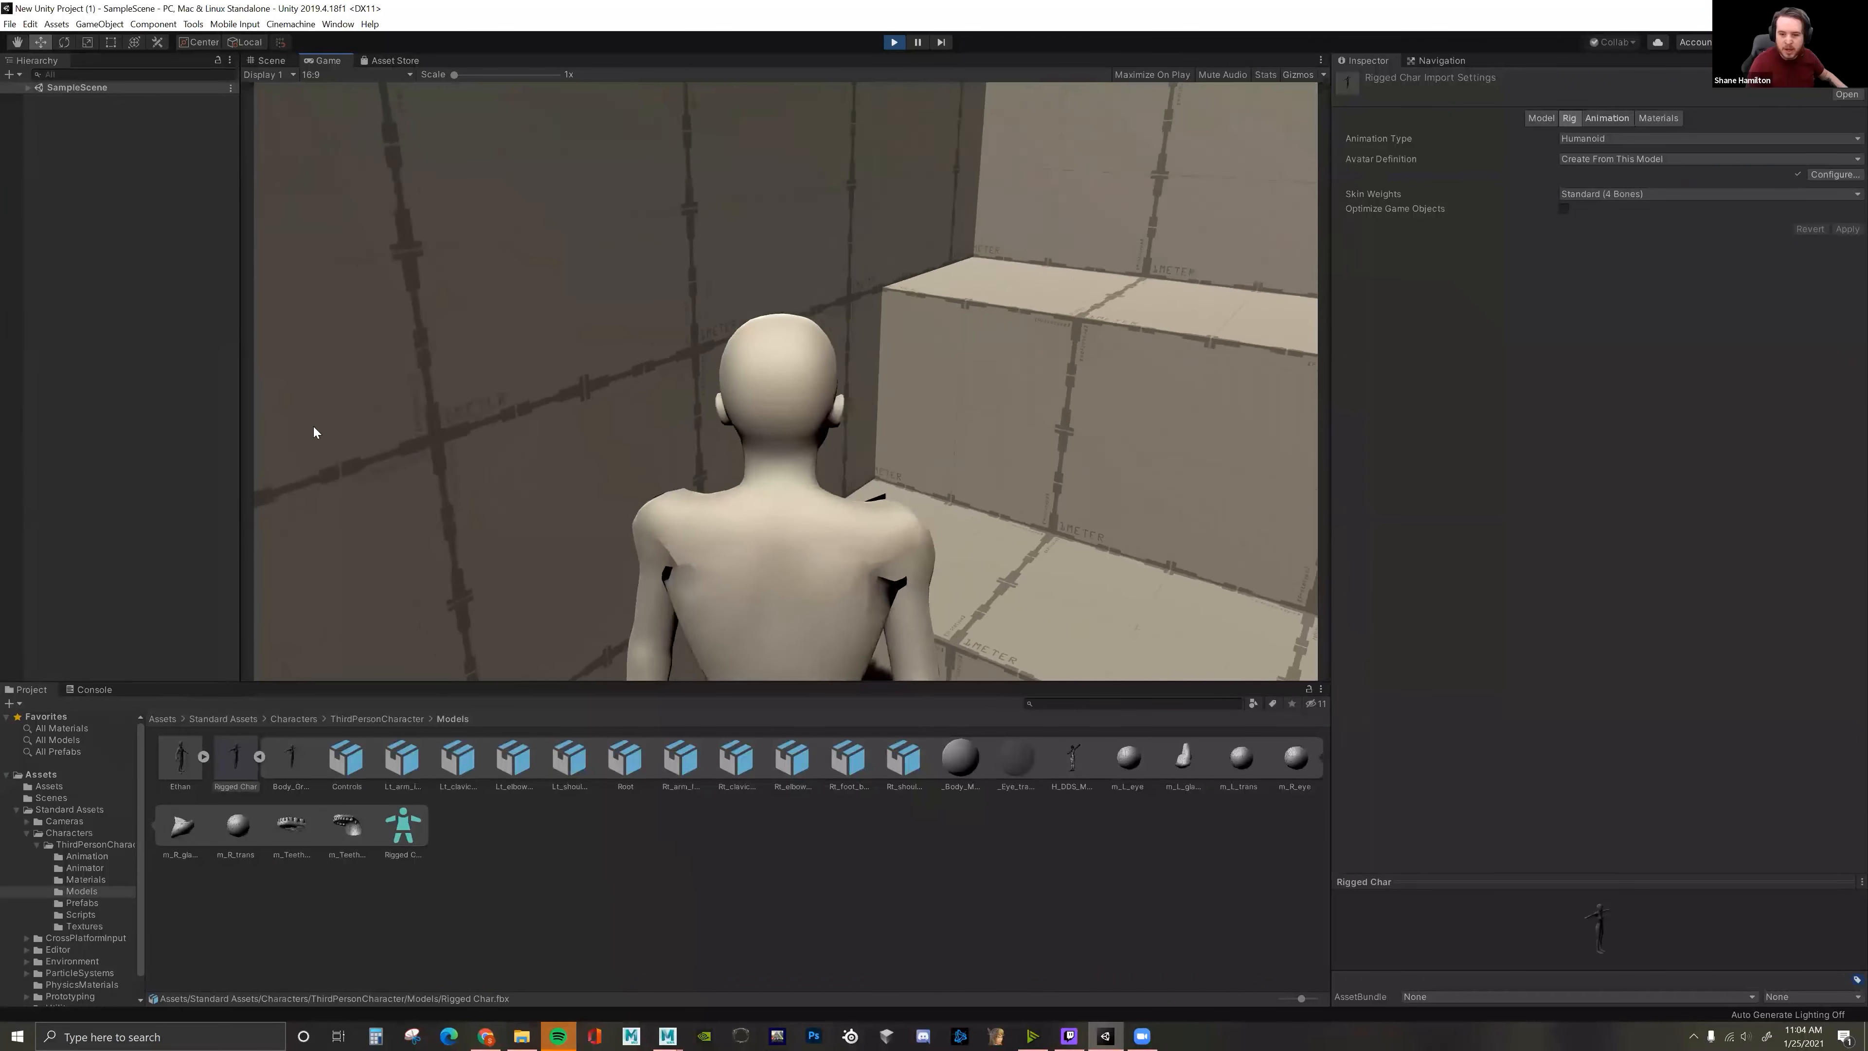
# - Test the character's turning, walking and repeated jumping beside the stairs
pyautogui.press('s')
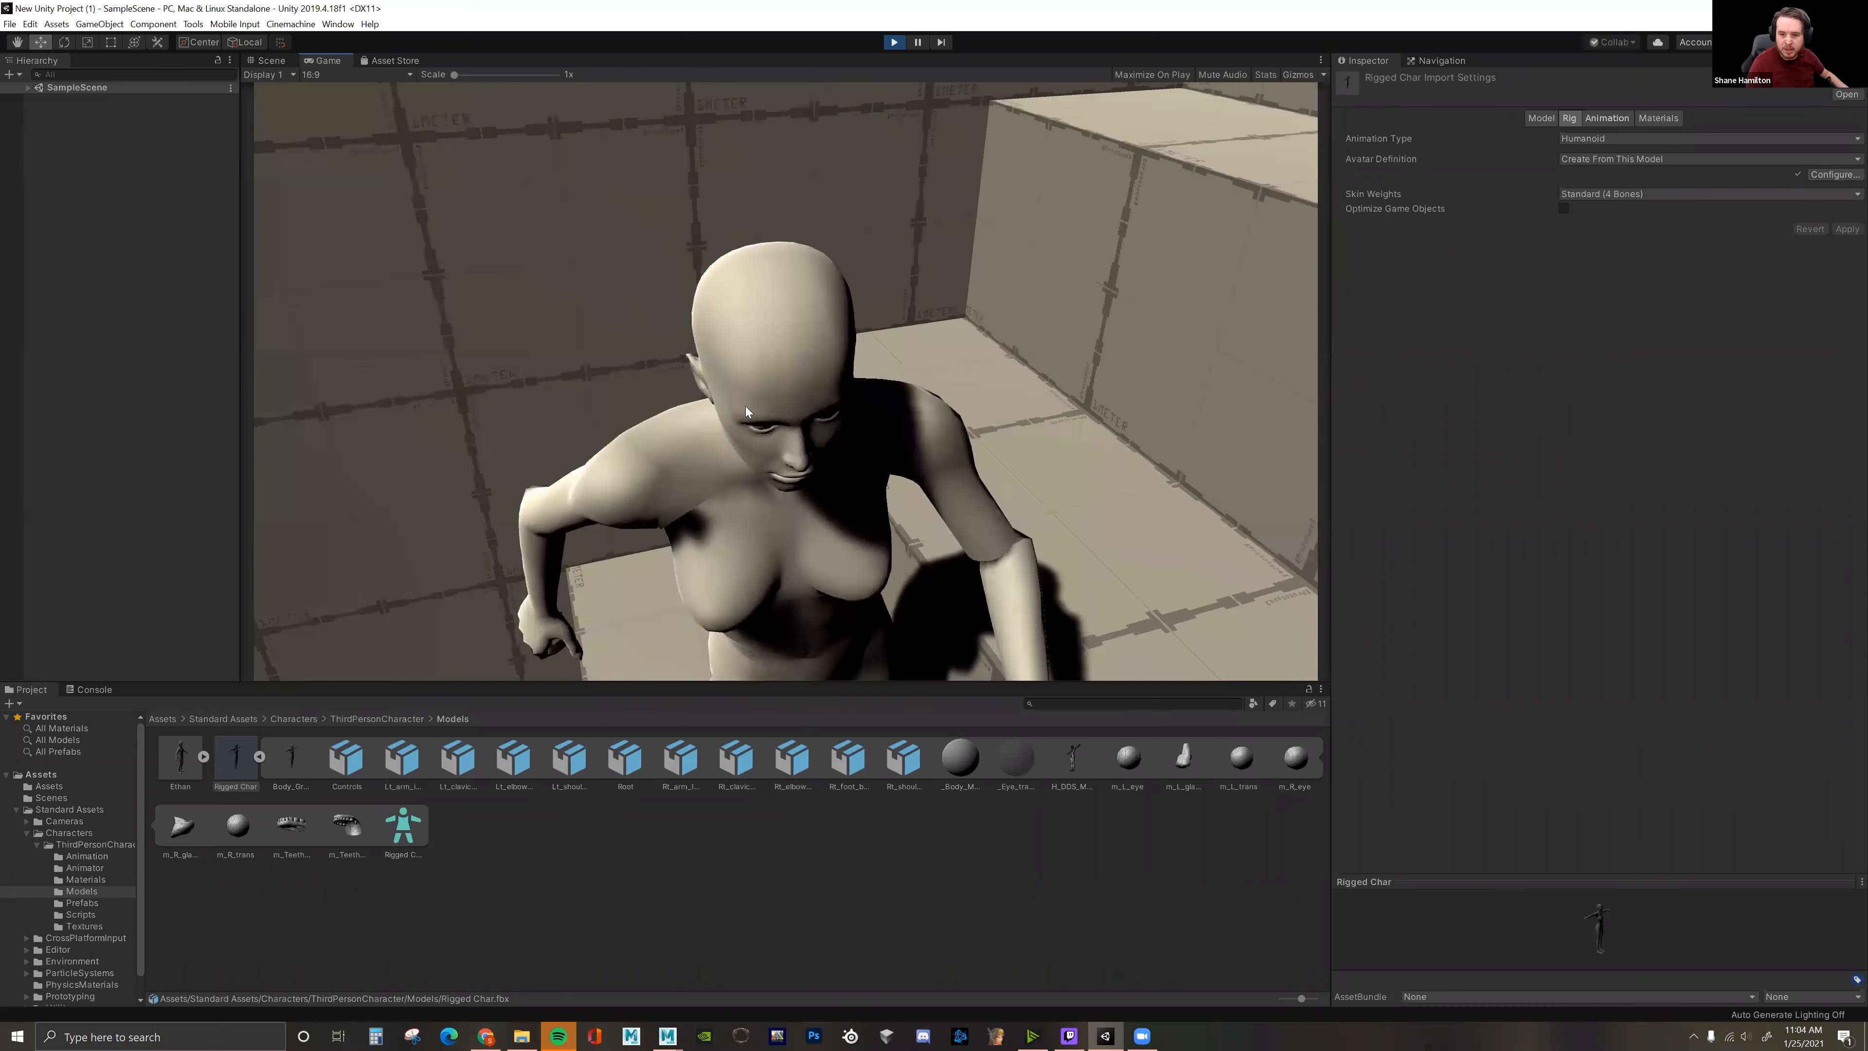
pyautogui.press('w')
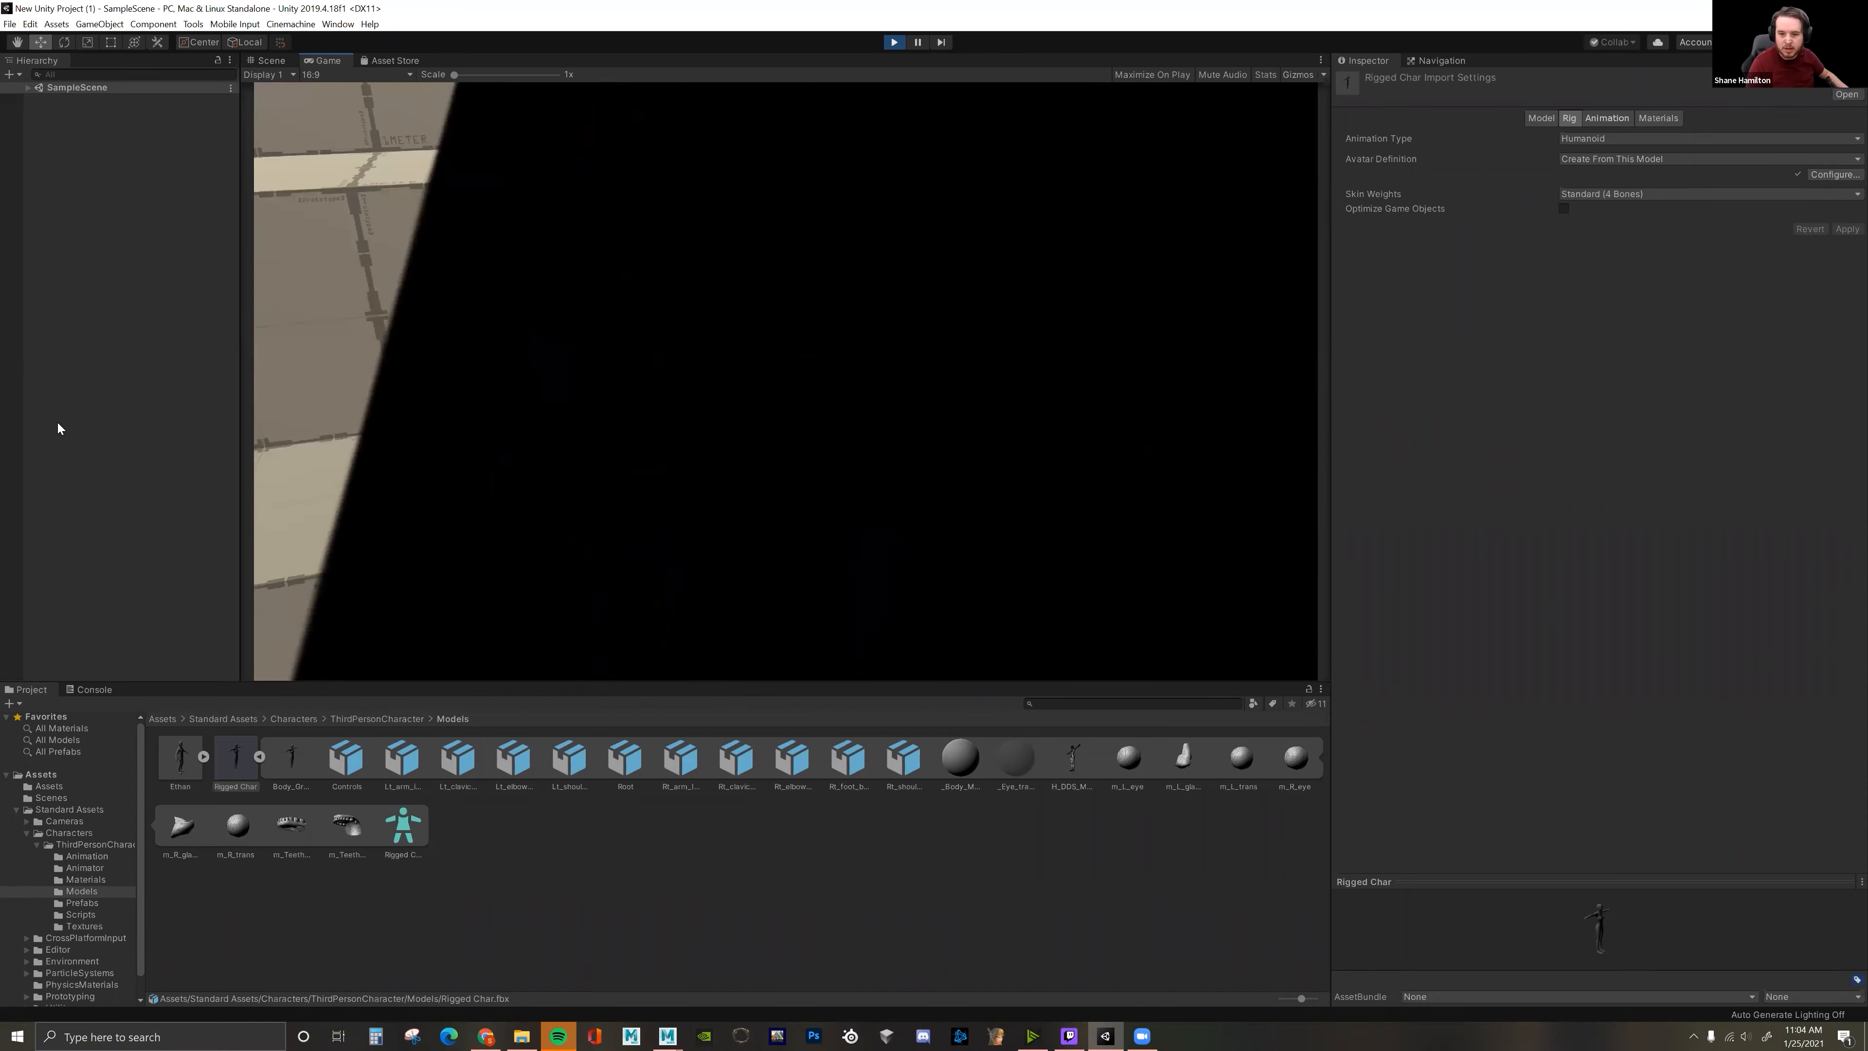
pyautogui.press('a')
pyautogui.press('d')
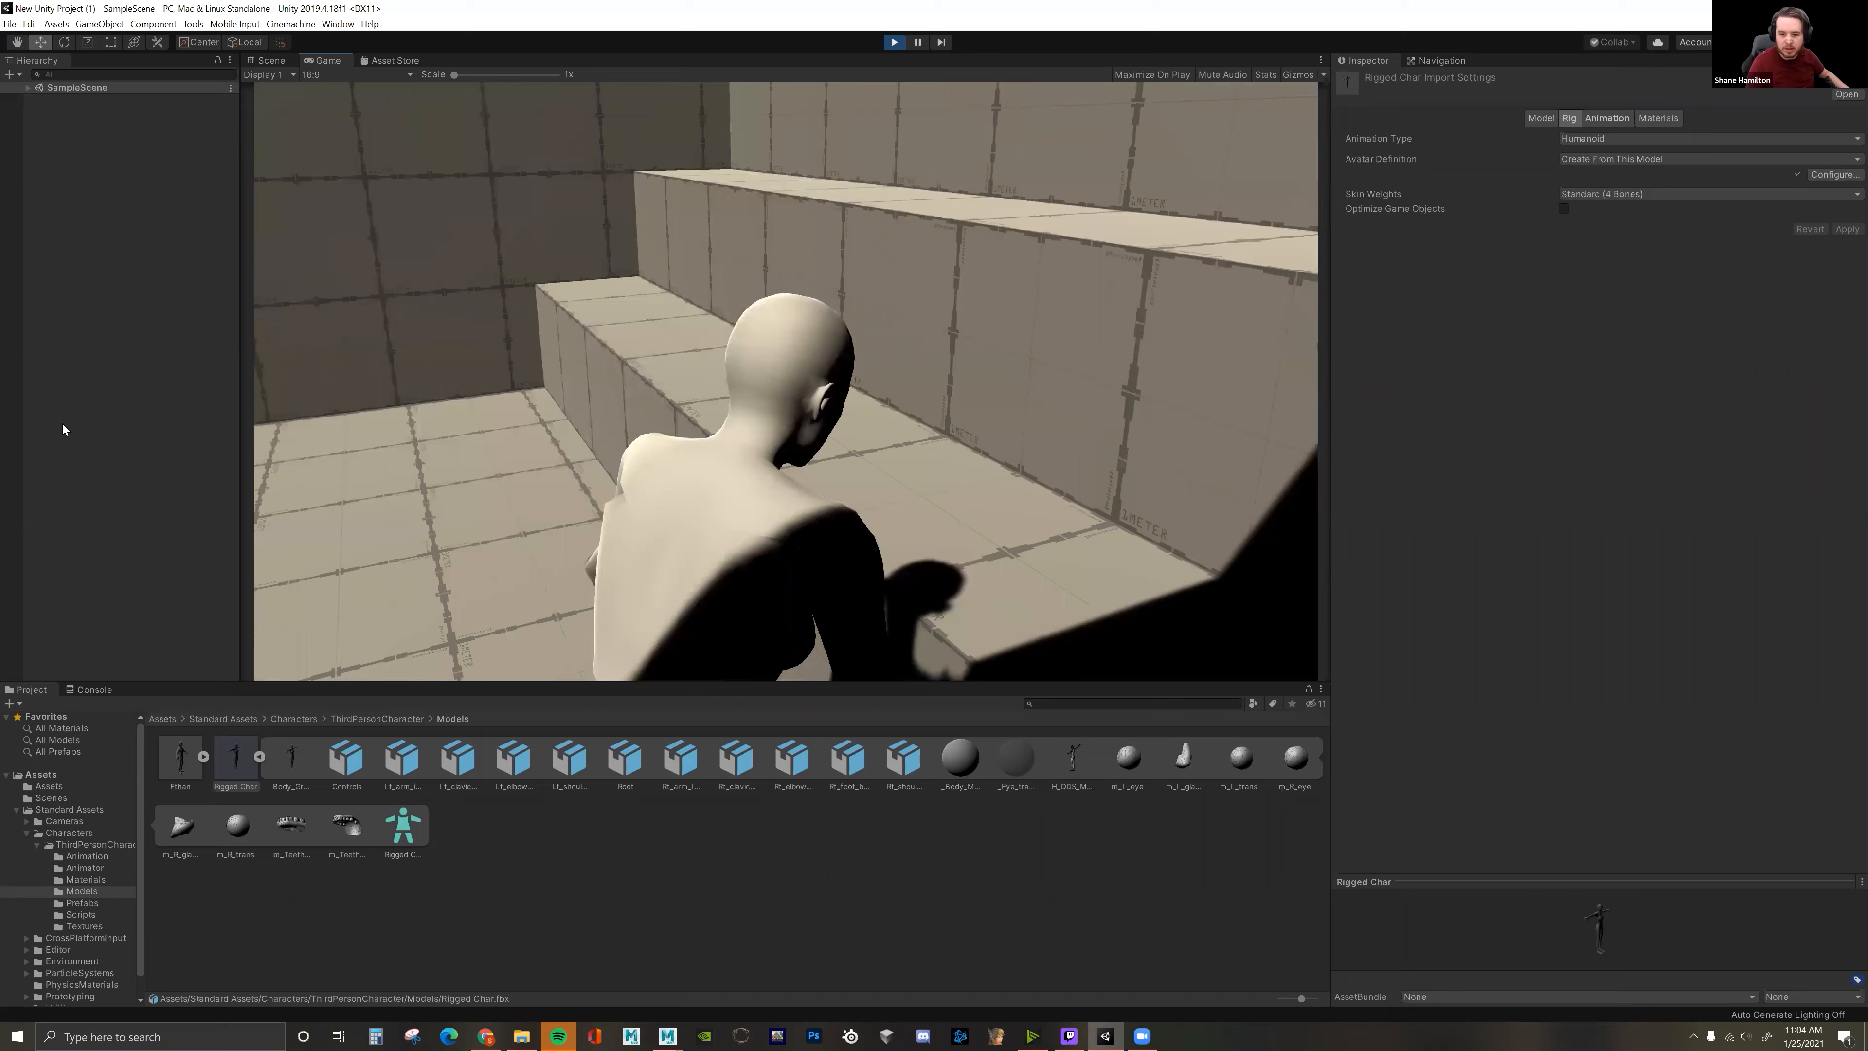
pyautogui.press('w')
pyautogui.press('space')
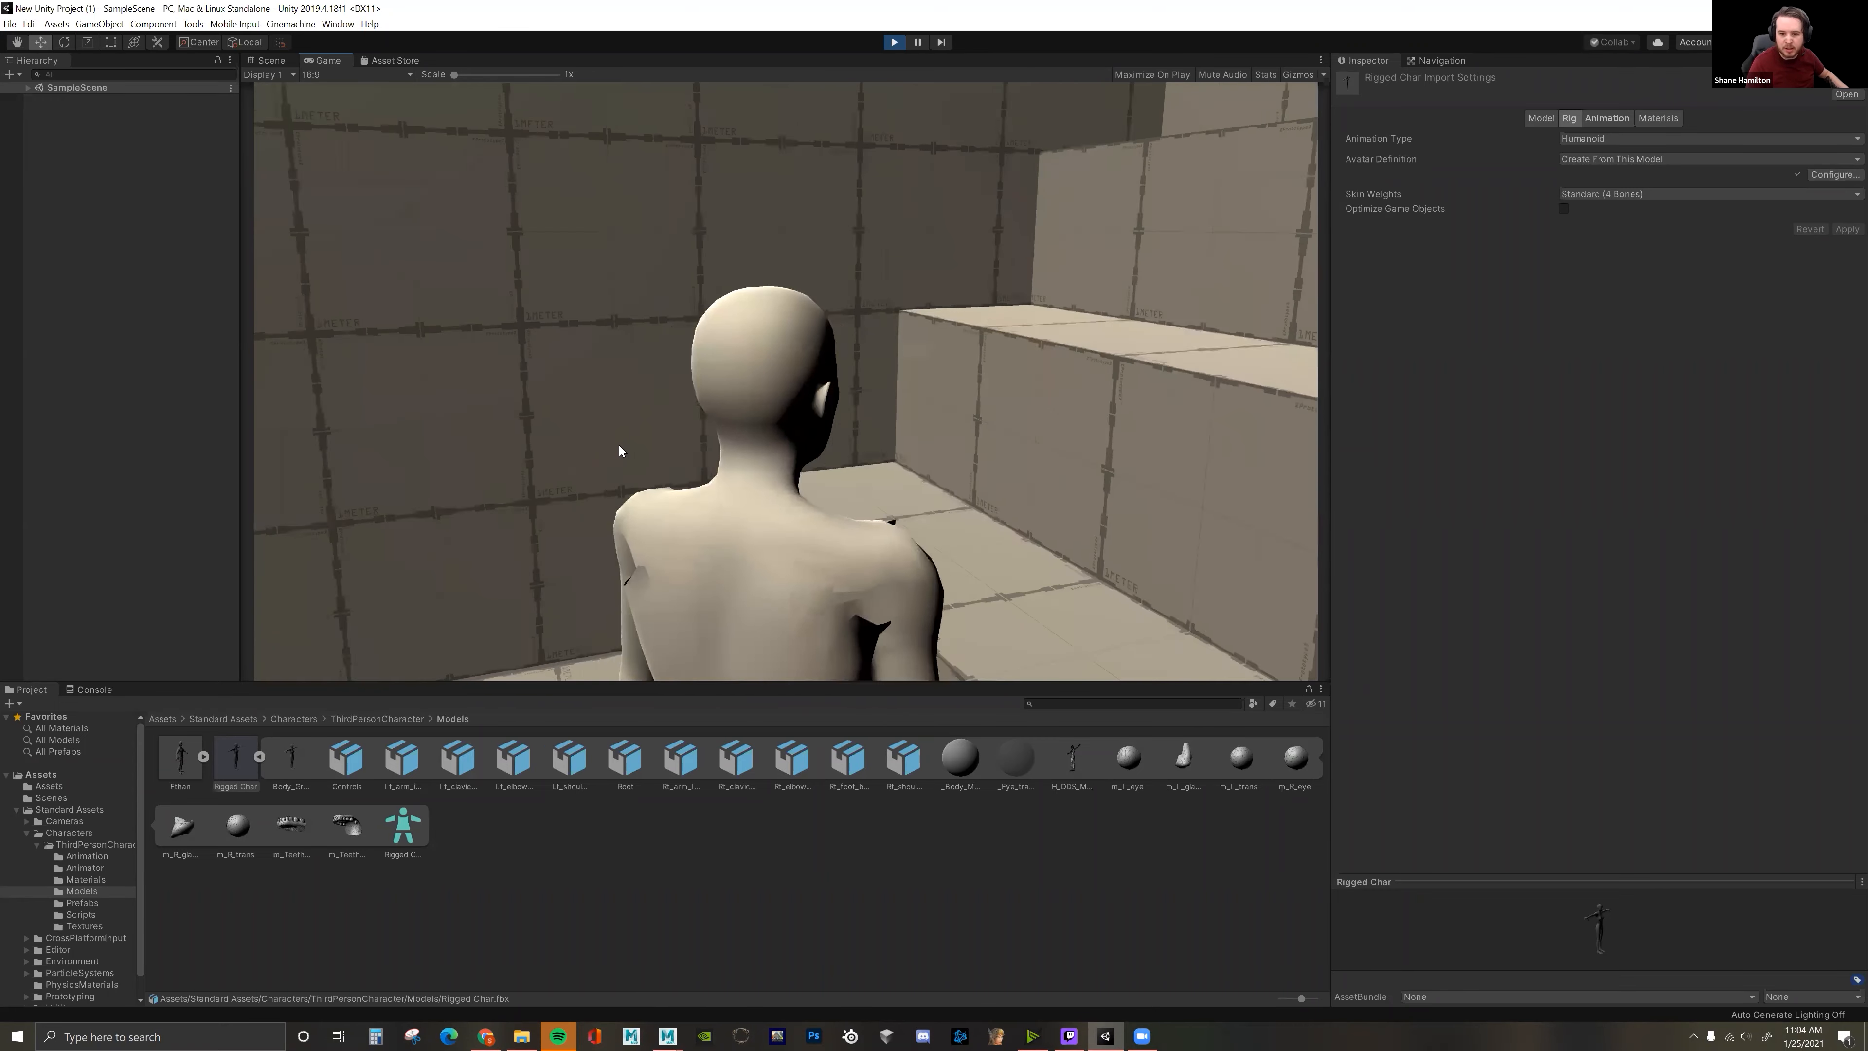
pyautogui.press('space')
pyautogui.press('space')
pyautogui.press('space')
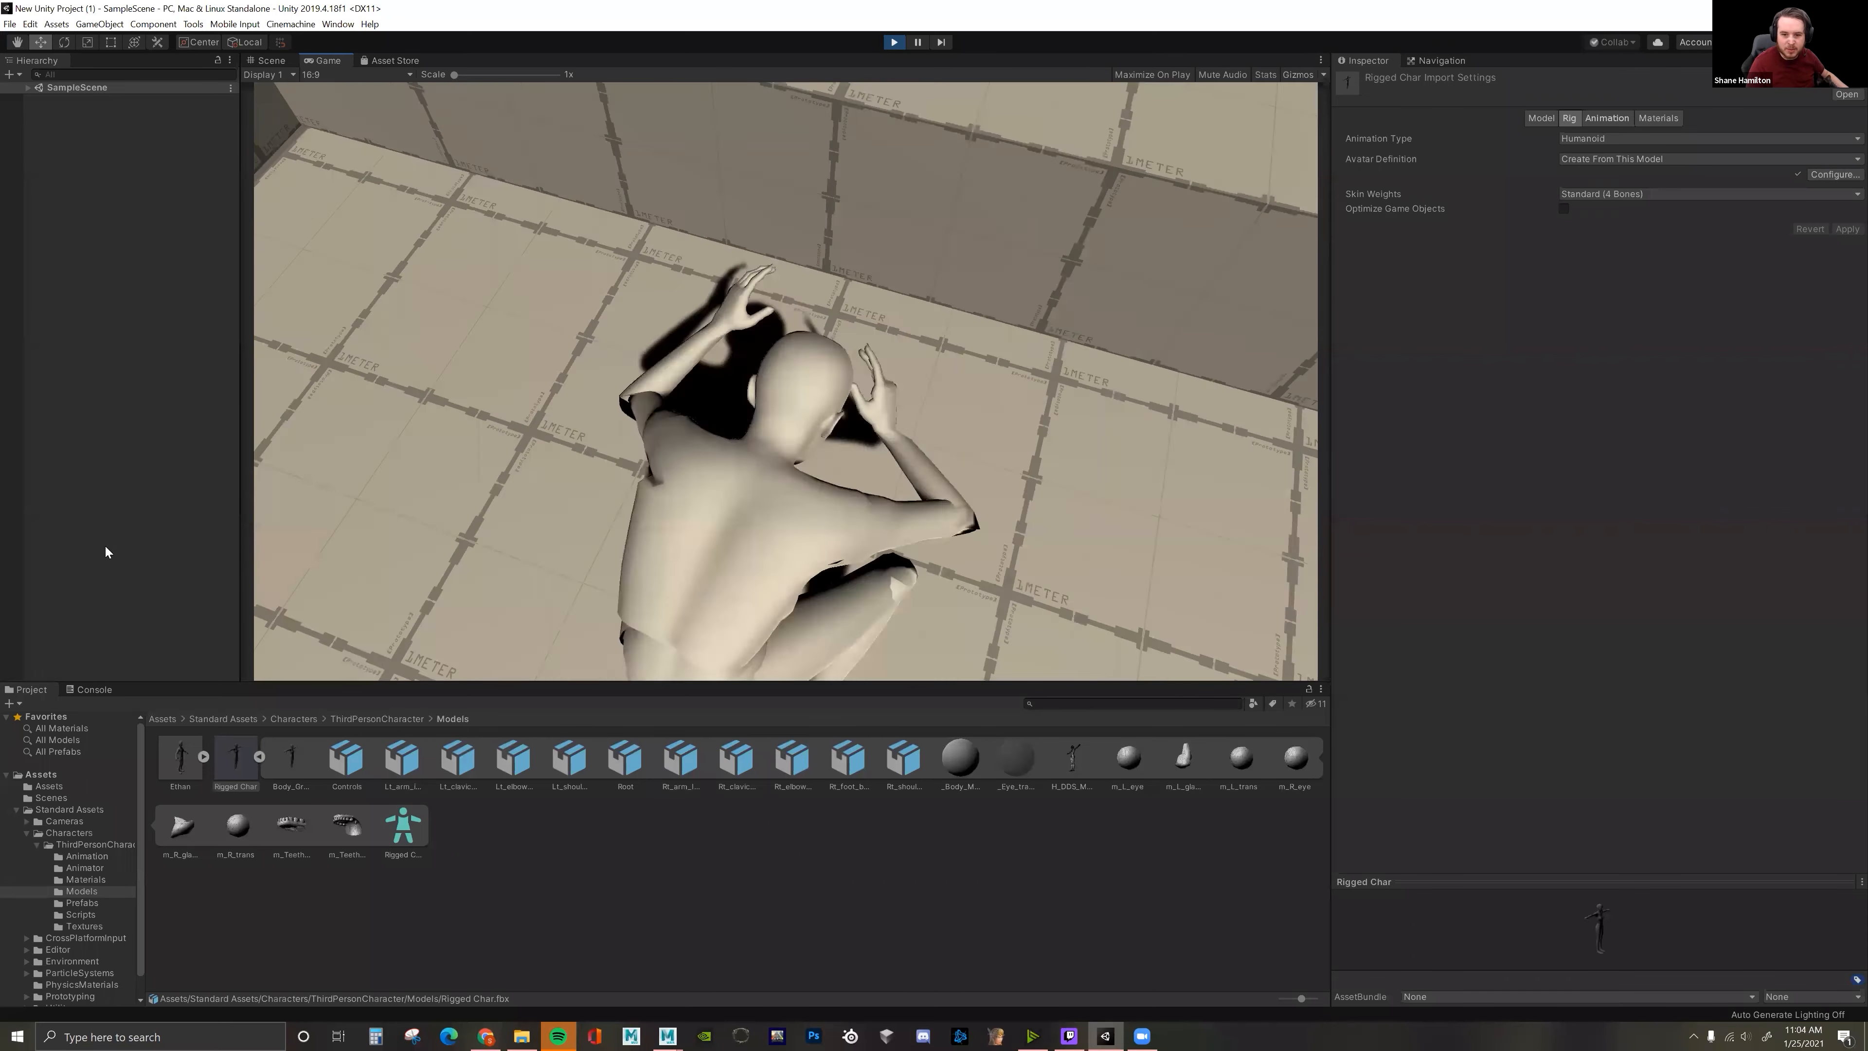
# - Stop play mode and delete the Stairs object leading up to the pipe
pyautogui.click(894, 43)
pyautogui.scroll(-2, 1018, 388)
pyautogui.keyDown('alt'); pyautogui.moveTo(1045, 396); pyautogui.dragTo(1336, 212); pyautogui.keyUp('alt')
pyautogui.click(1055, 275)
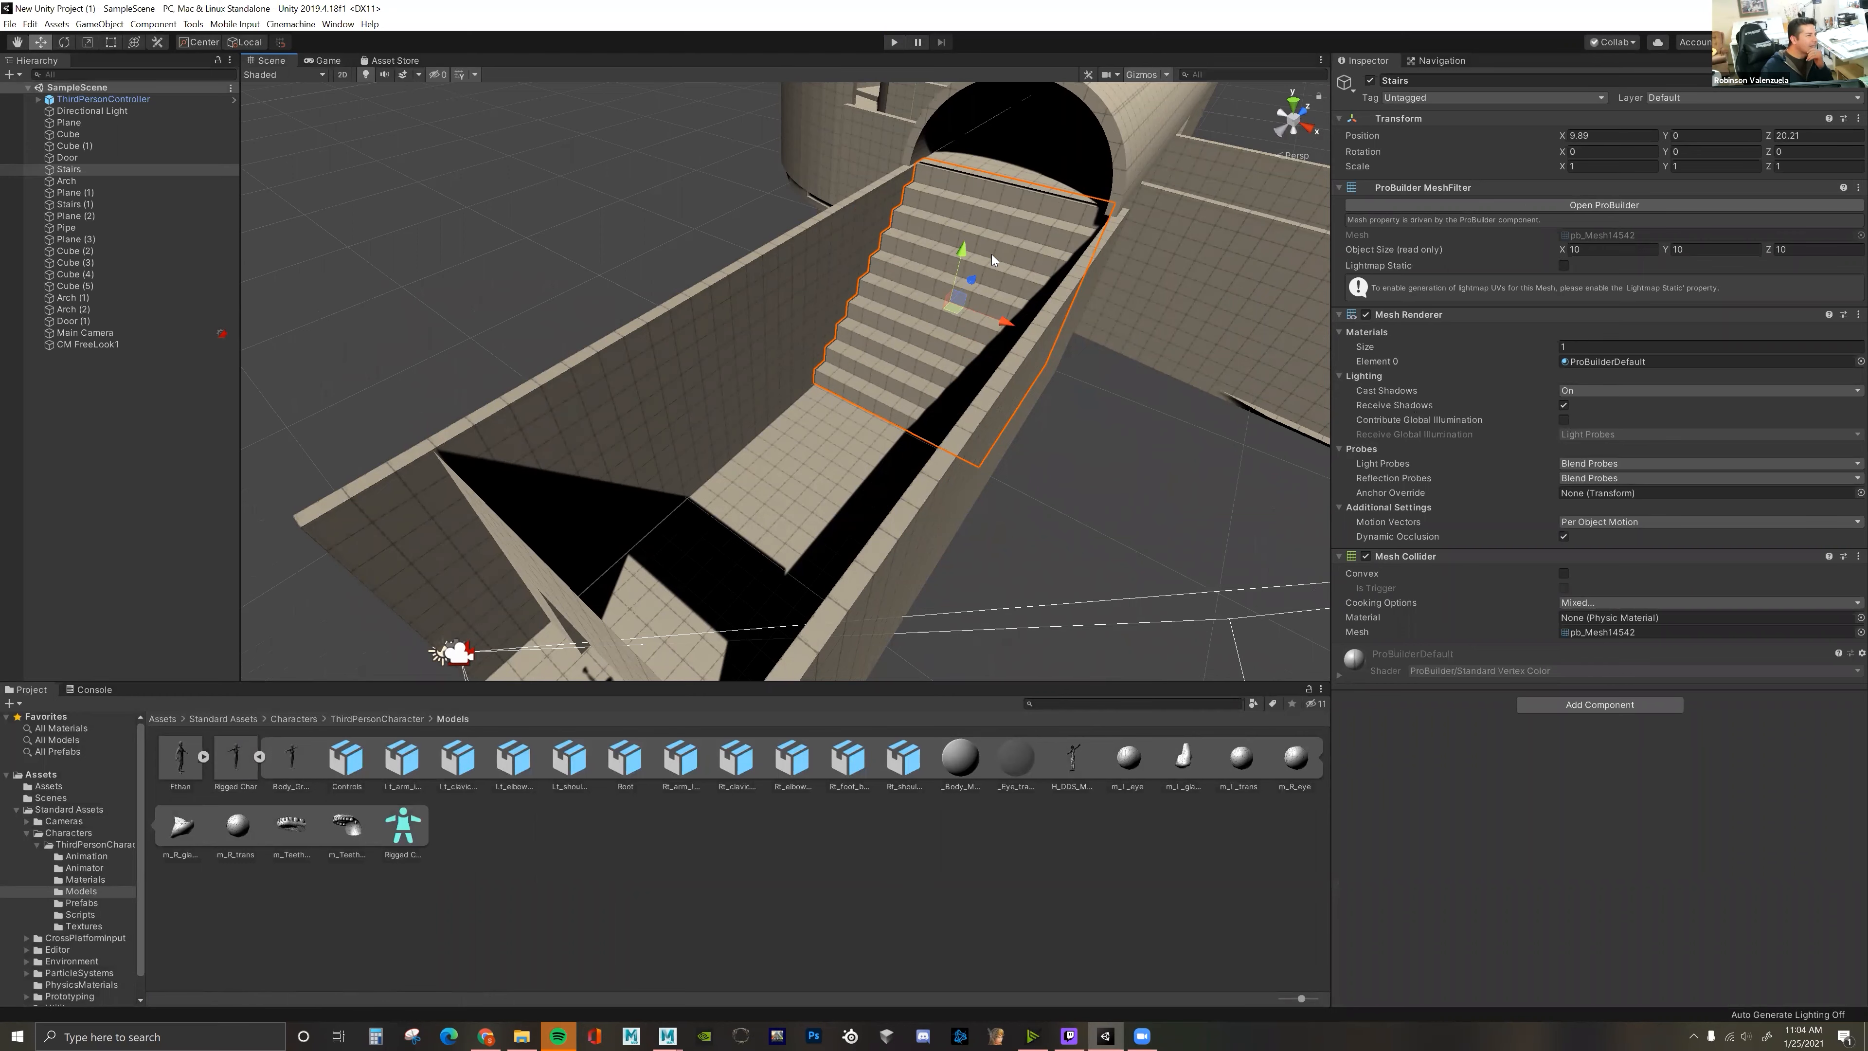
pyautogui.press('Delete')
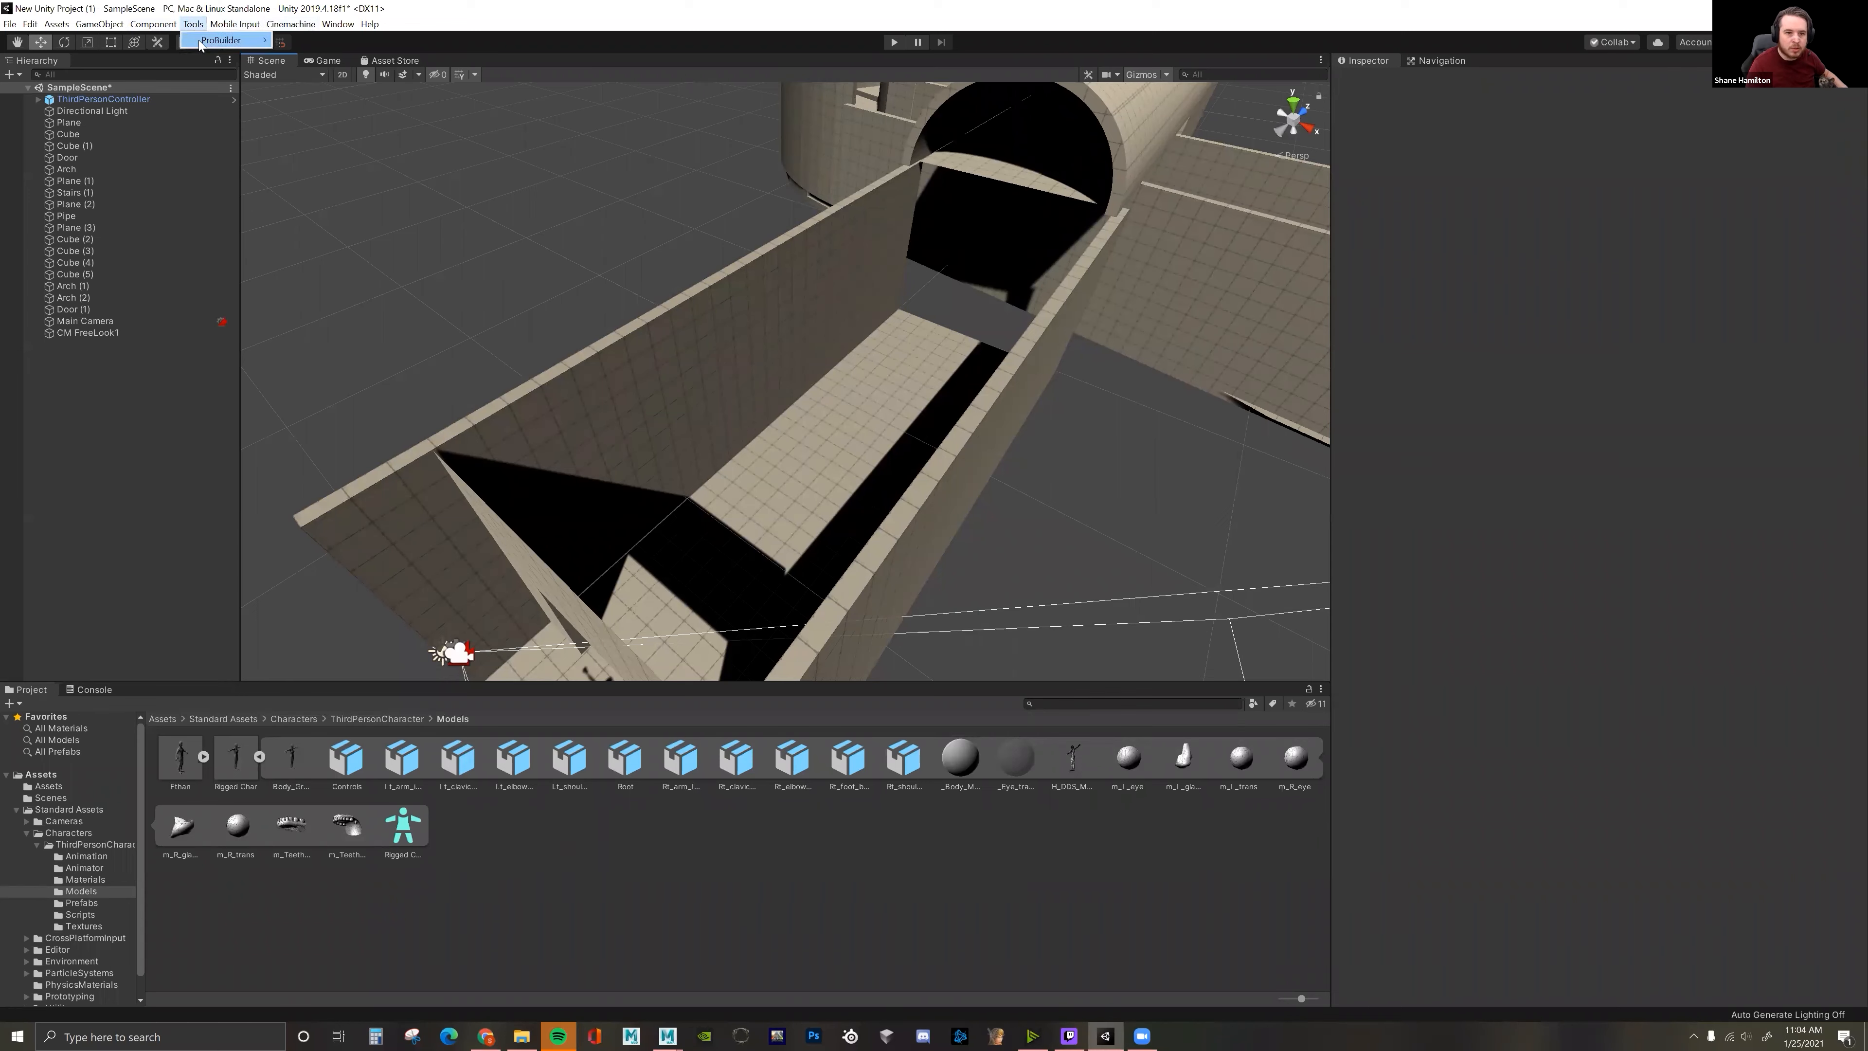
# - Start a new ProBuilder stair shape with 30 steps and a width, height and depth of 10
pyautogui.moveTo(203, 43)
pyautogui.click(333, 41)
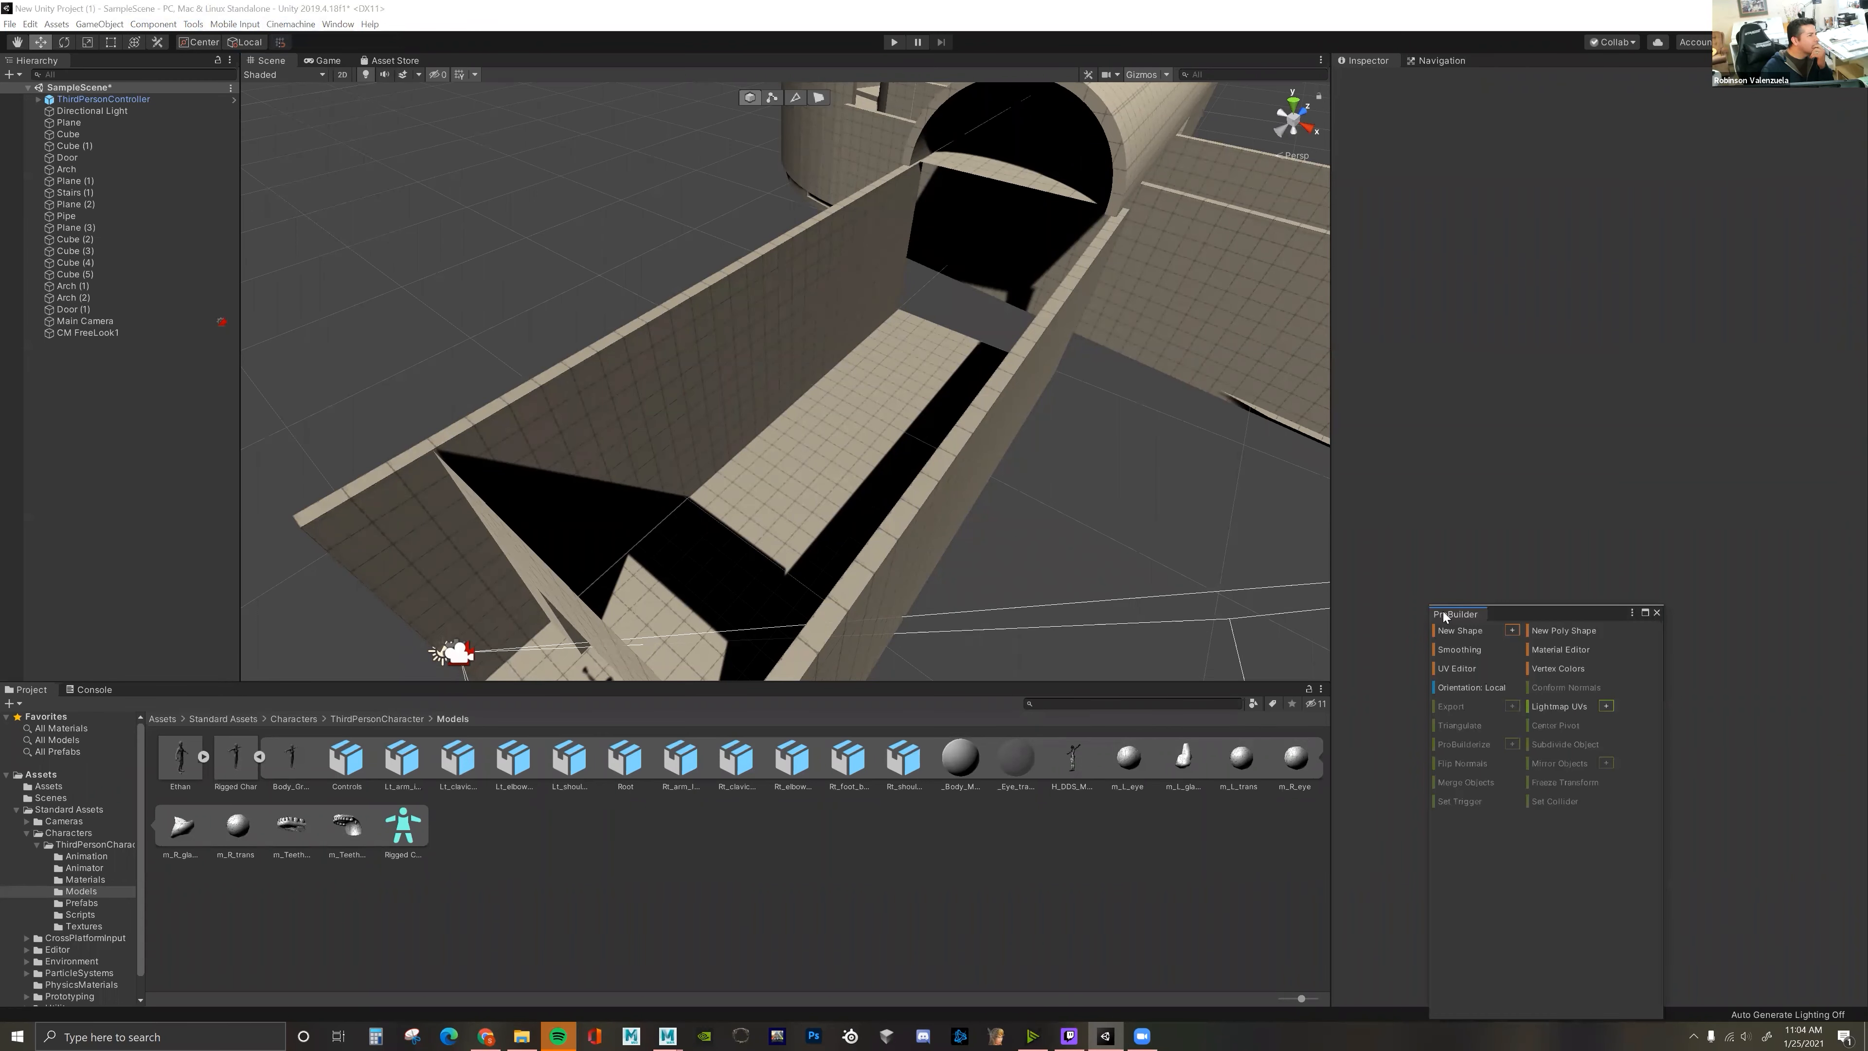
pyautogui.click(1512, 631)
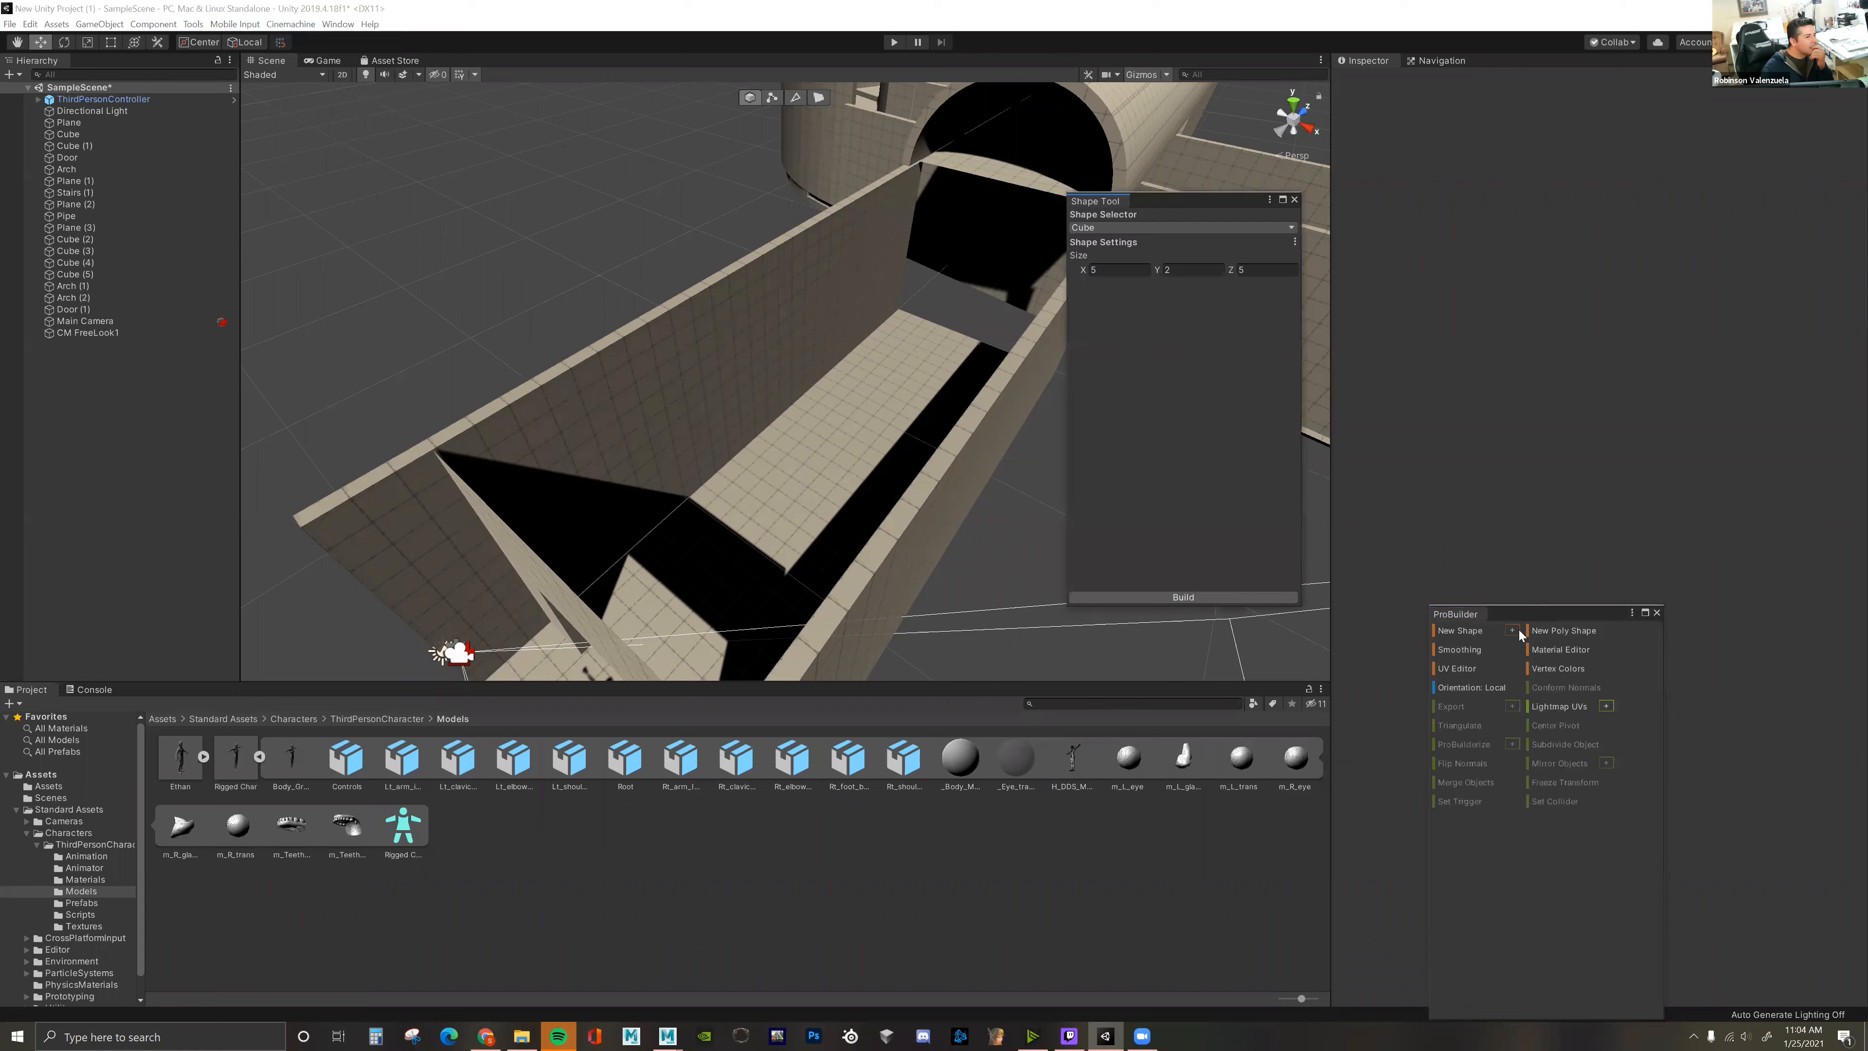
pyautogui.click(1115, 229)
pyautogui.click(1111, 289)
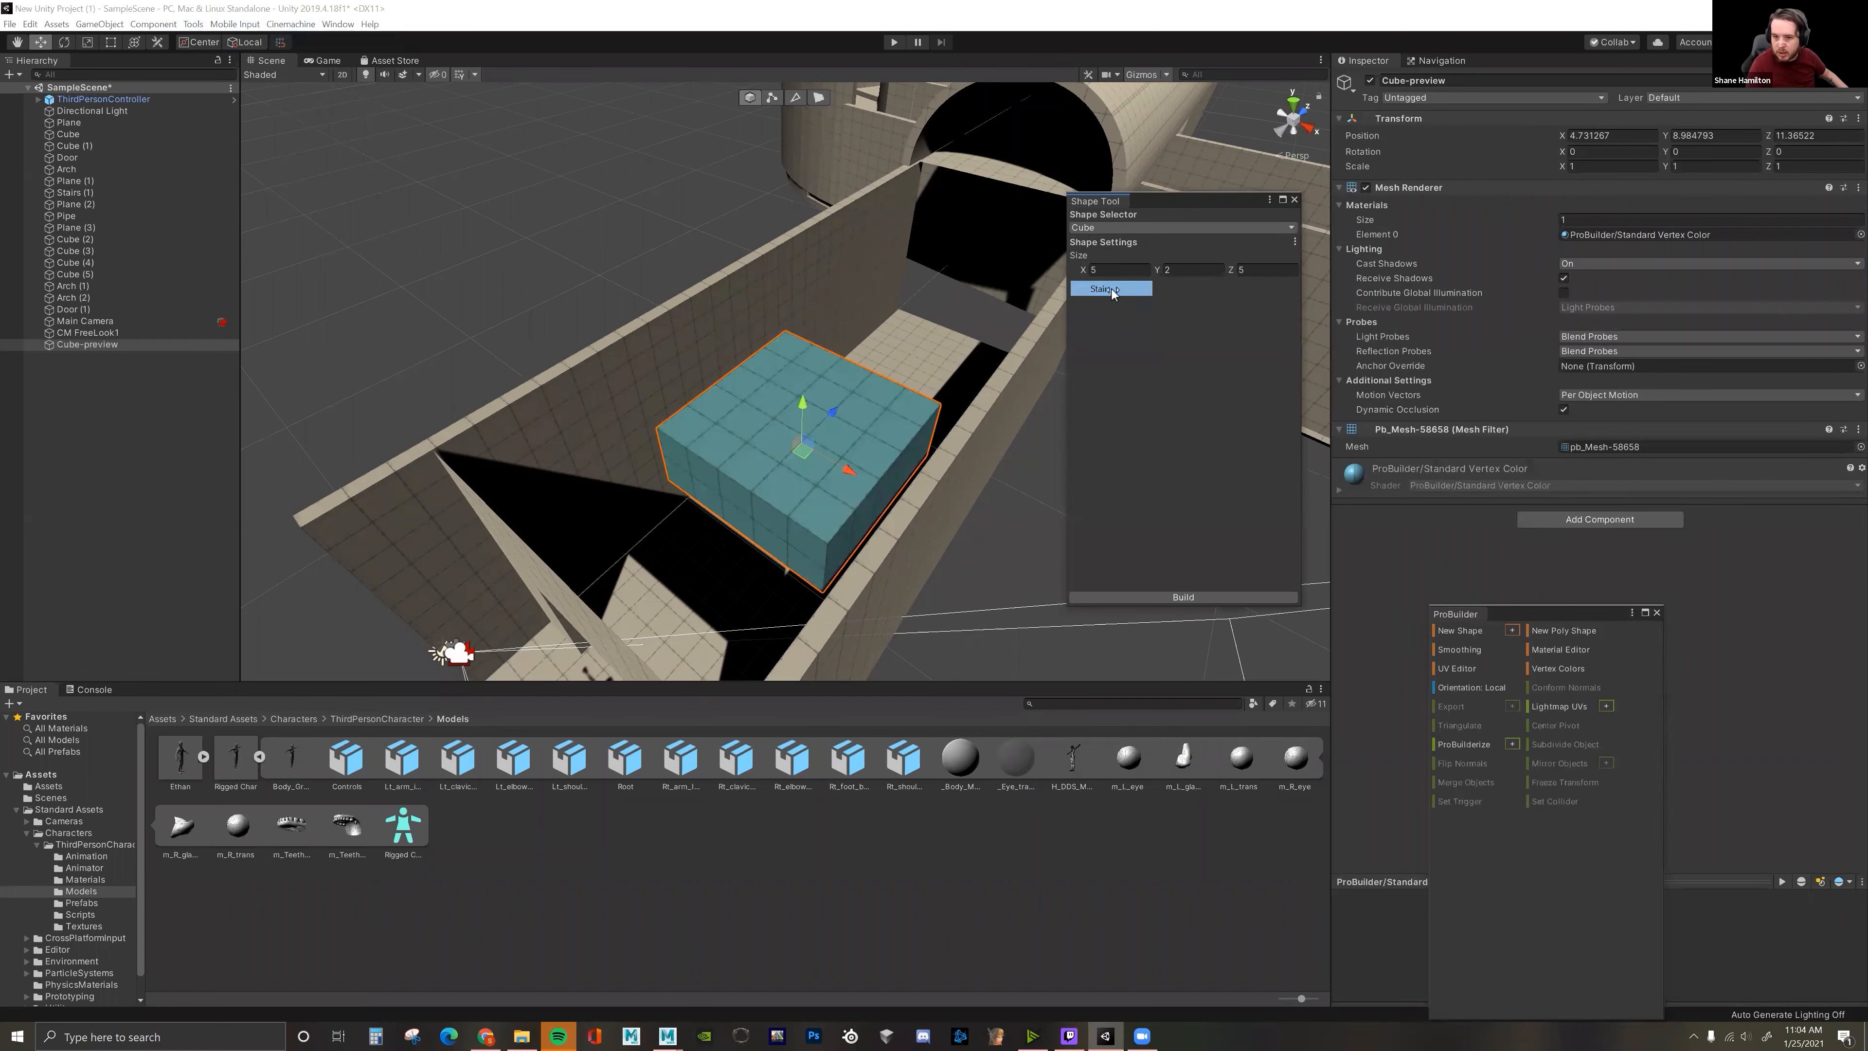
pyautogui.moveTo(1048, 188); pyautogui.dragTo(1180, 477)
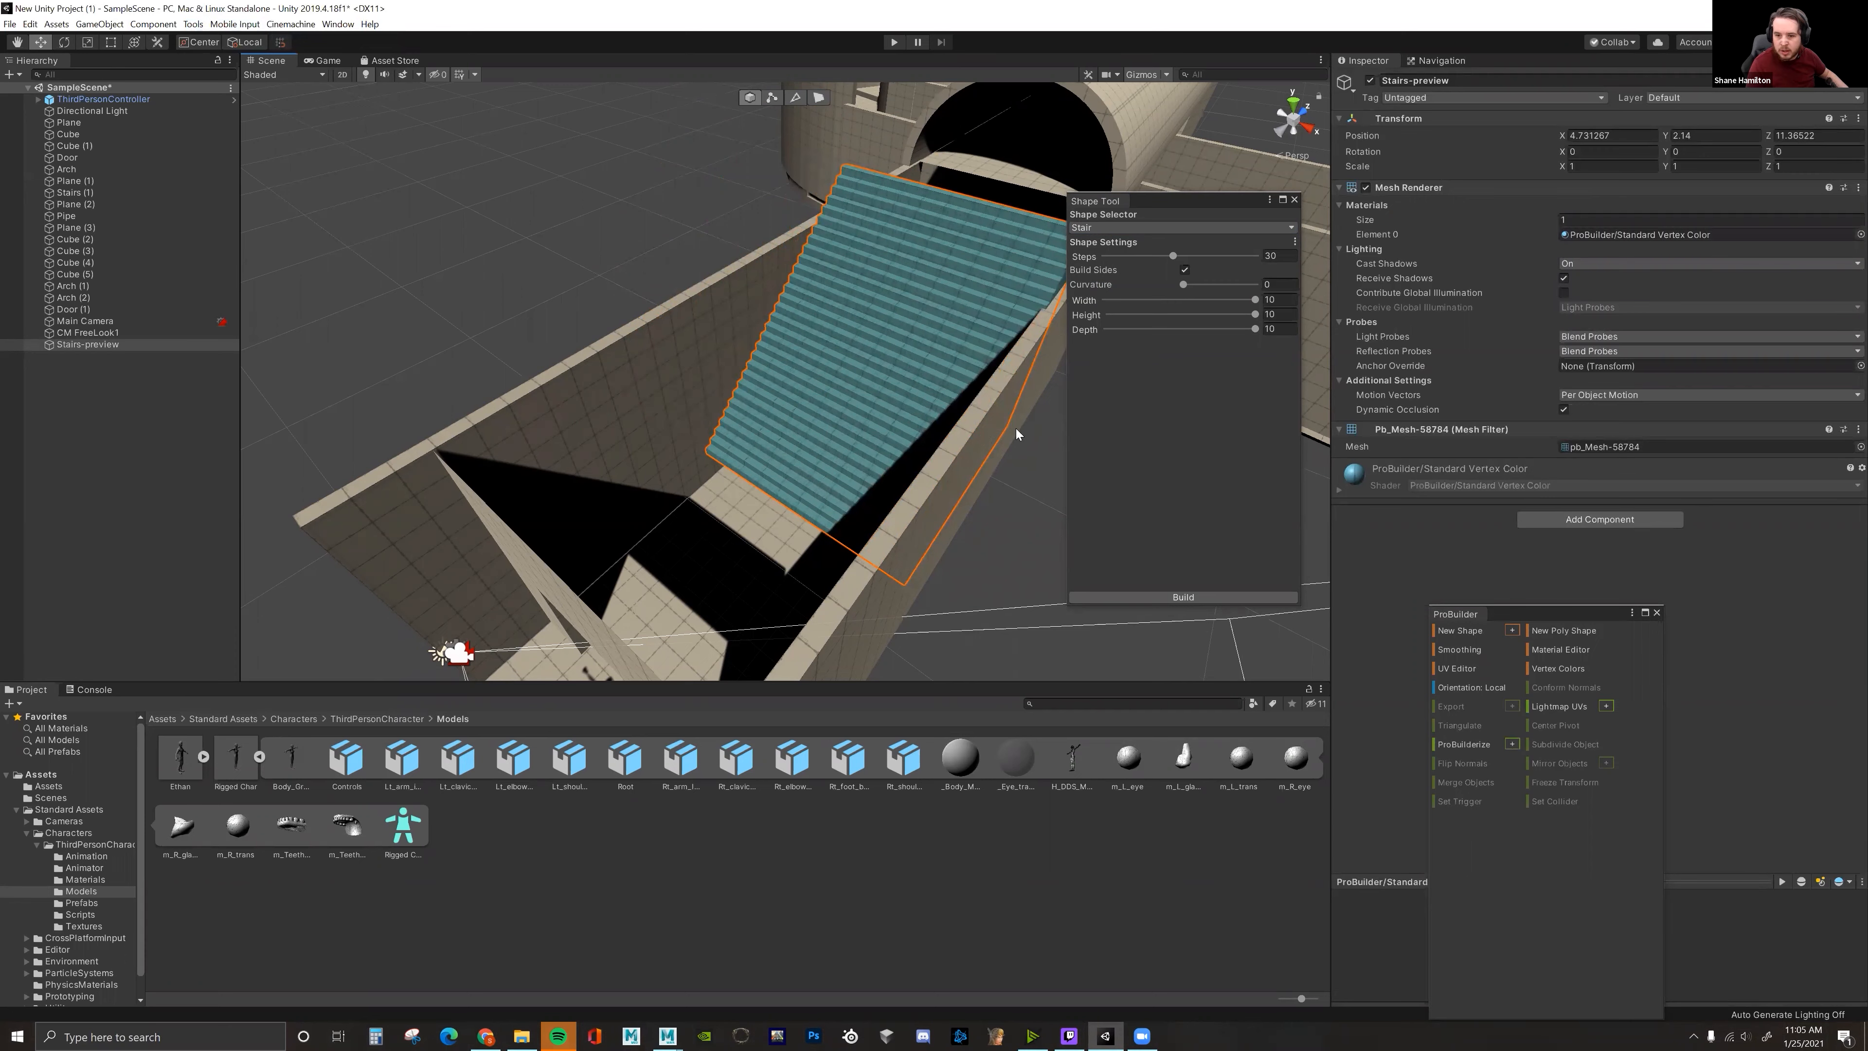
# - Move the stair preview toward the walled corridor below the pipe and set its depth to 15
pyautogui.scroll(-6, 1016, 428)
pyautogui.moveTo(1030, 387); pyautogui.dragTo(1072, 360)
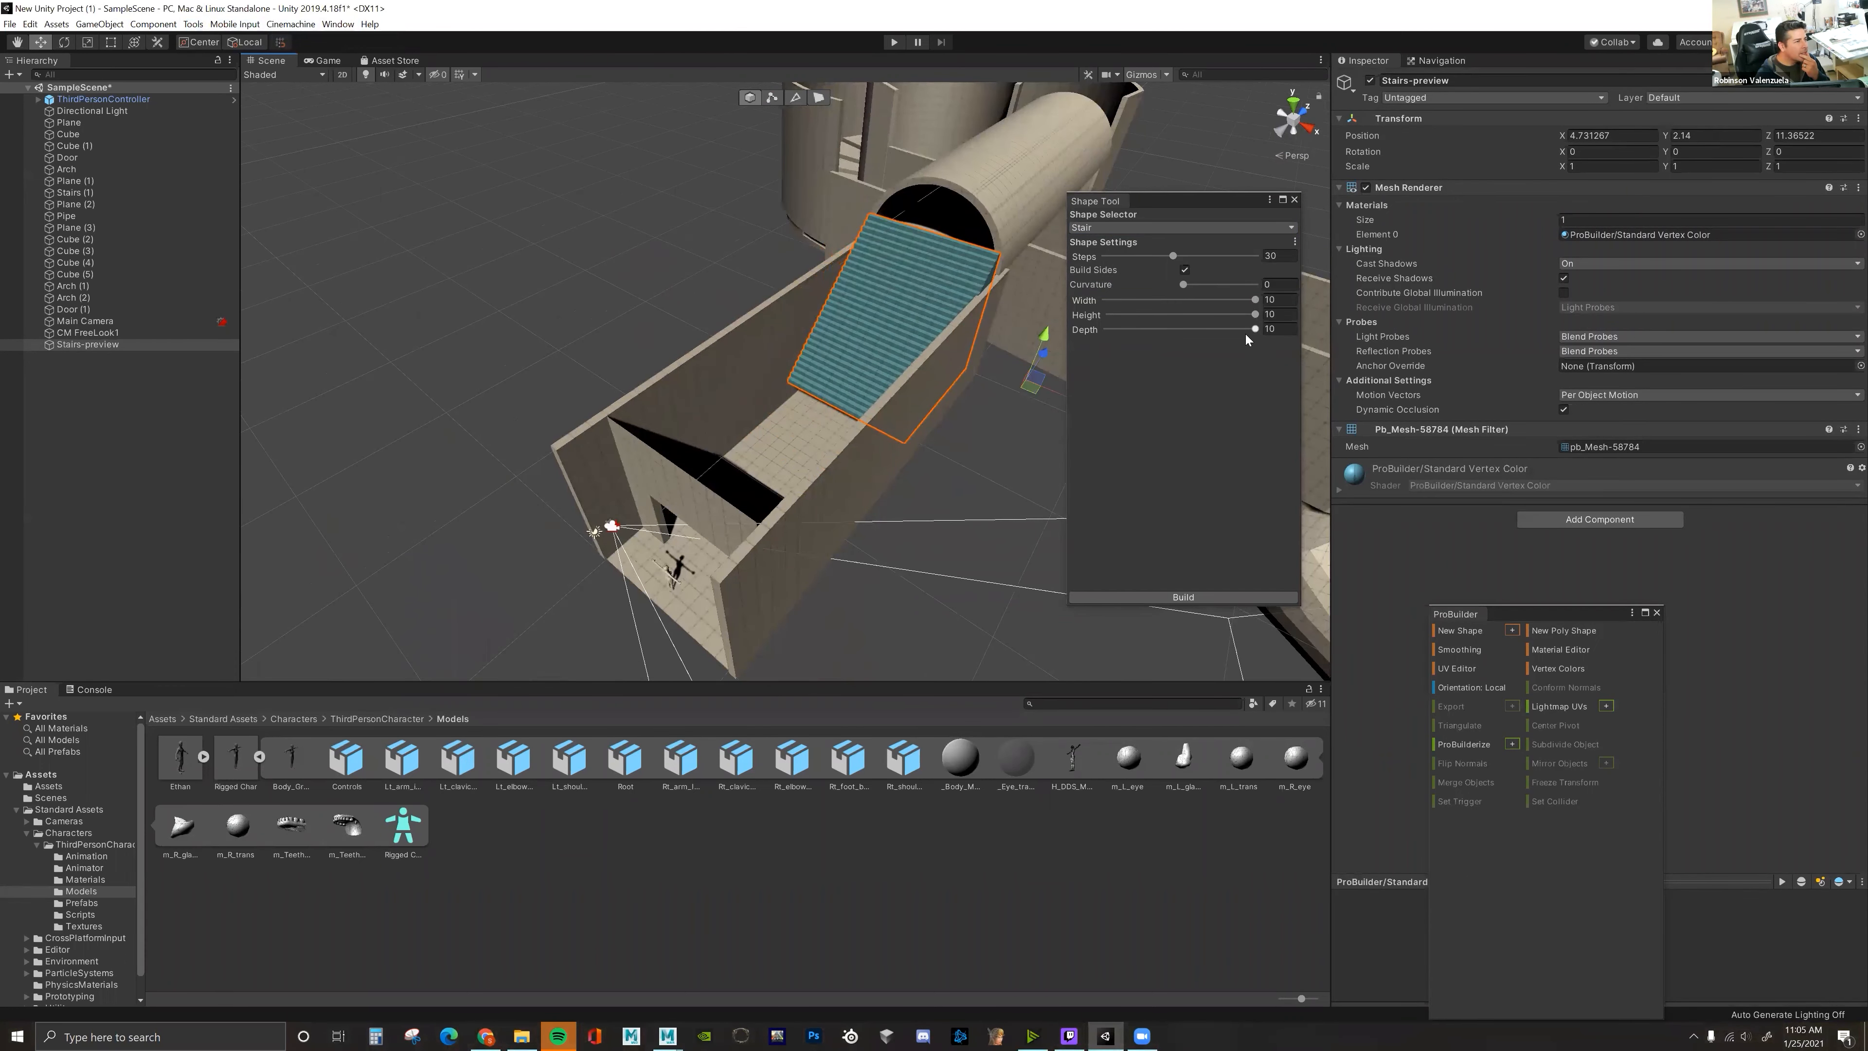
pyautogui.moveTo(1255, 329)
pyautogui.mouseDown()
pyautogui.moveTo(1216, 331)
pyautogui.moveTo(1272, 332)
pyautogui.mouseUp()
pyautogui.write('15')
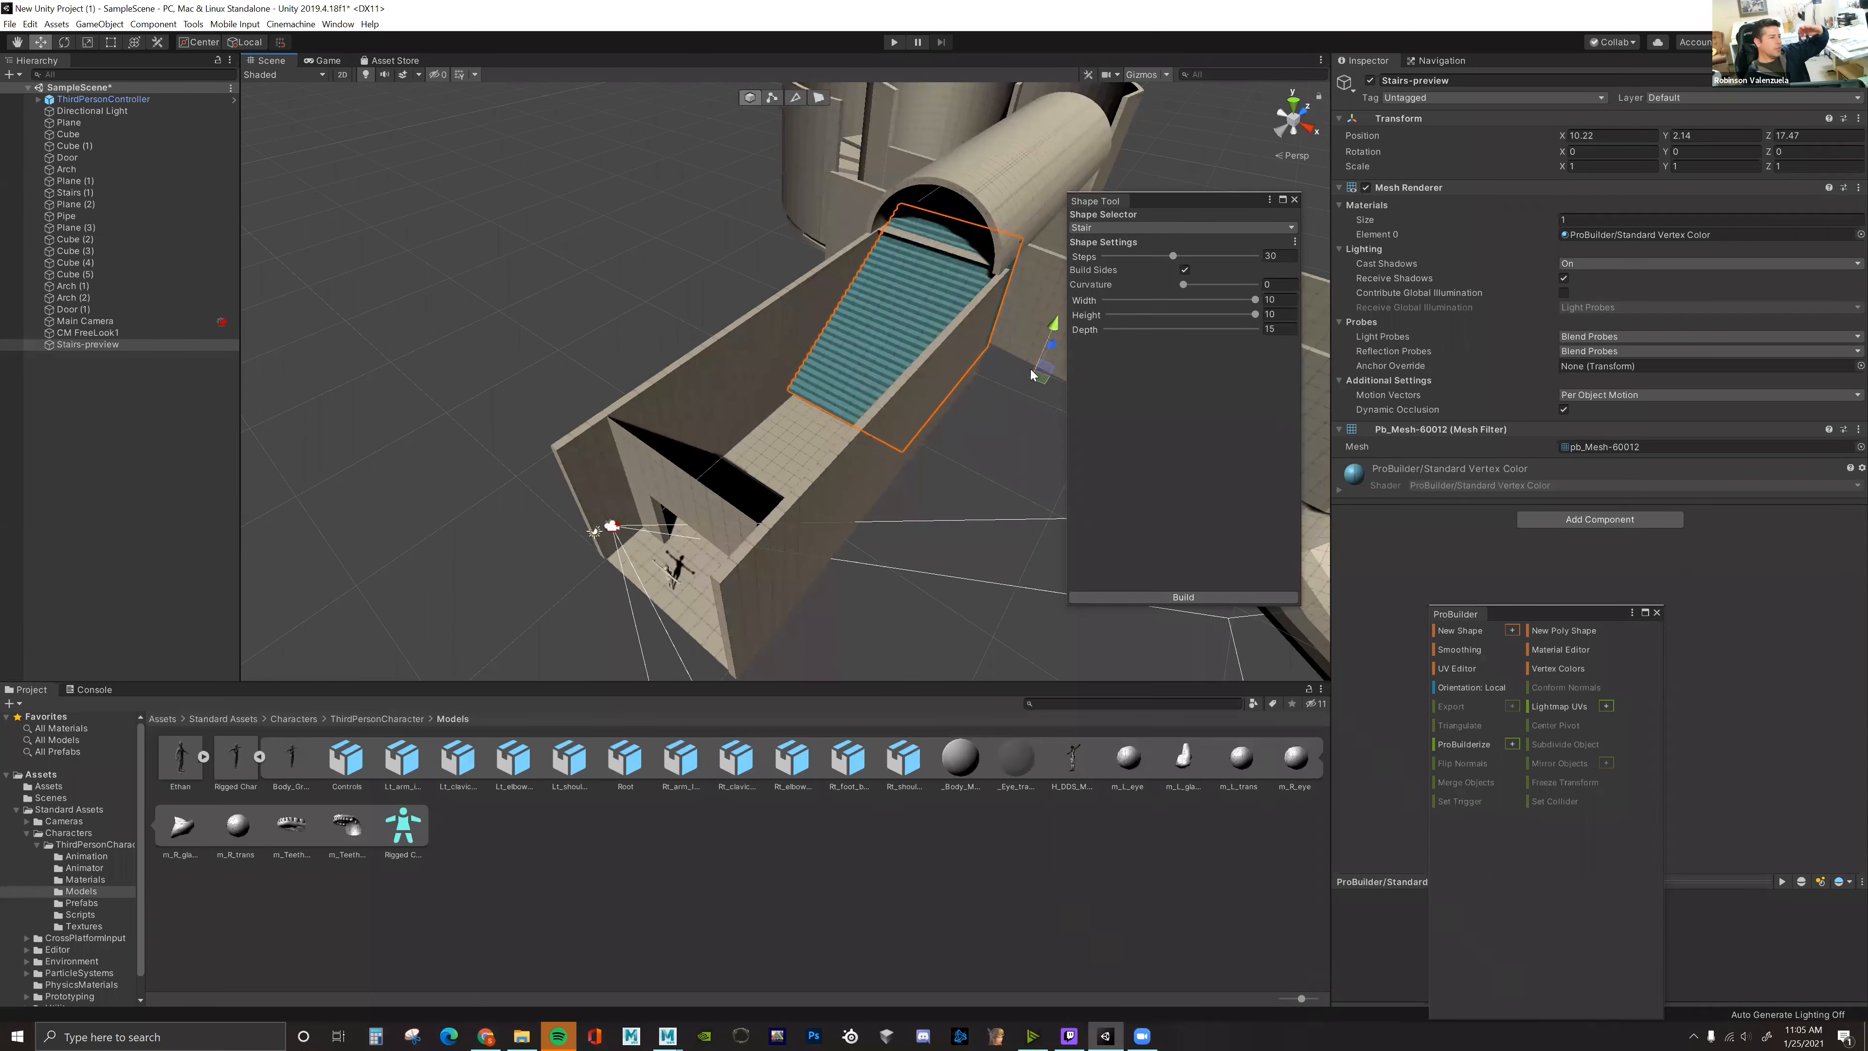
# - Align the stair preview between the corridor walls so it leads up to the pipe opening, and build it
pyautogui.moveTo(1053, 348)
pyautogui.mouseDown()
pyautogui.moveTo(1043, 418)
pyautogui.moveTo(1026, 352)
pyautogui.mouseUp()
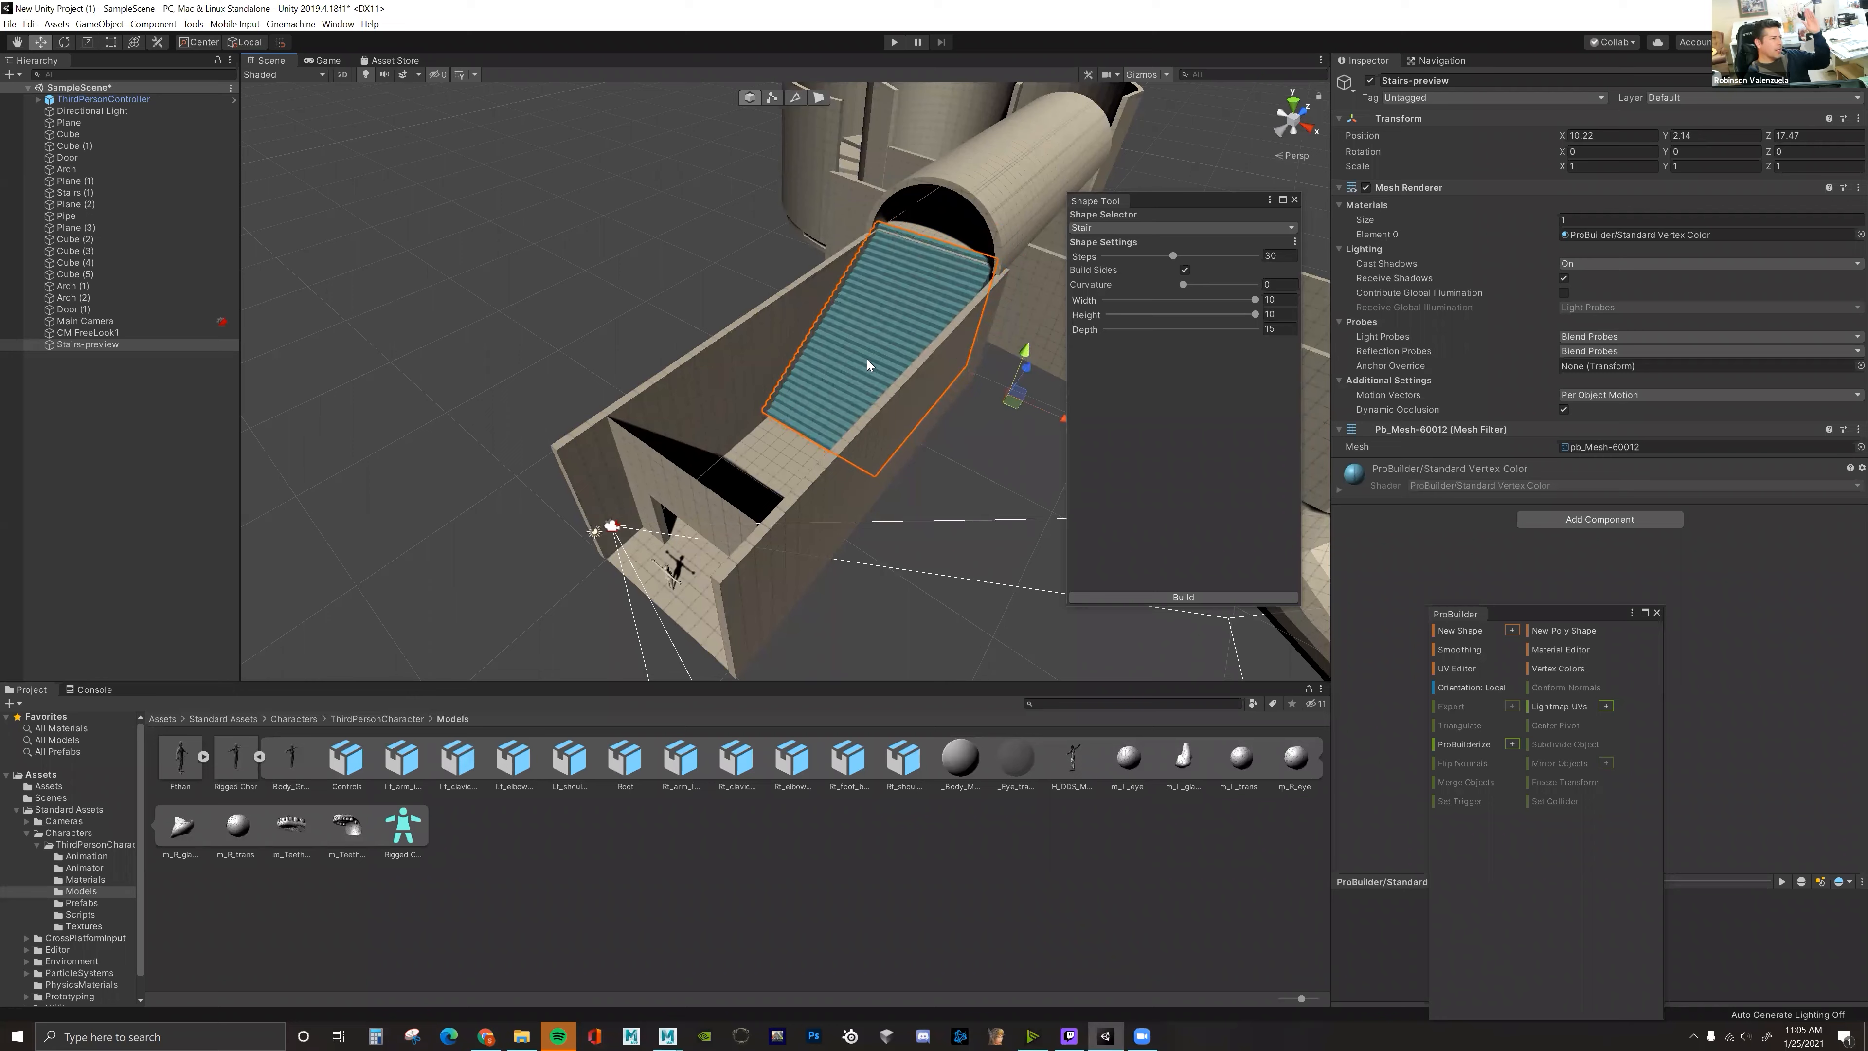
pyautogui.keyDown('alt'); pyautogui.moveTo(867, 359); pyautogui.dragTo(1176, 432); pyautogui.keyUp('alt')
pyautogui.click(1183, 597)
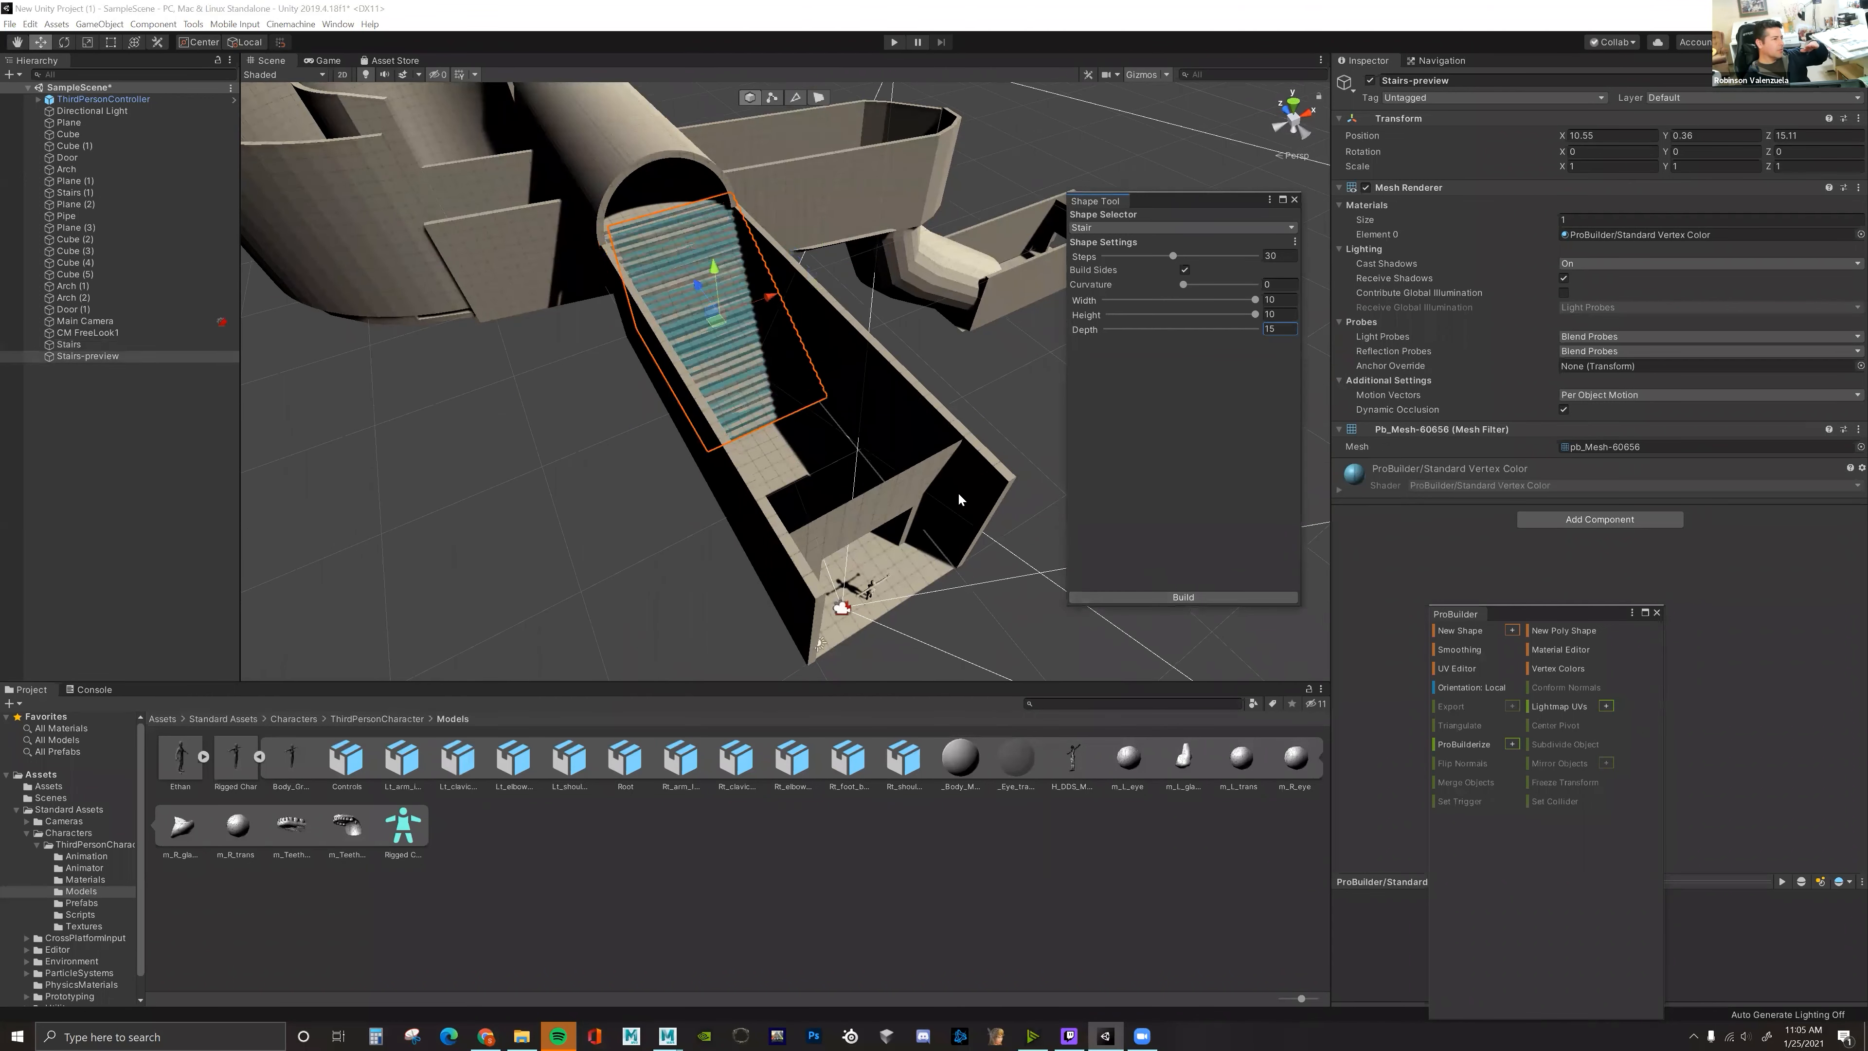
# - Play the scene with the Shape Tool closed, run the character up the new stairs and through the pipe, and stop play mode
pyautogui.click(892, 42)
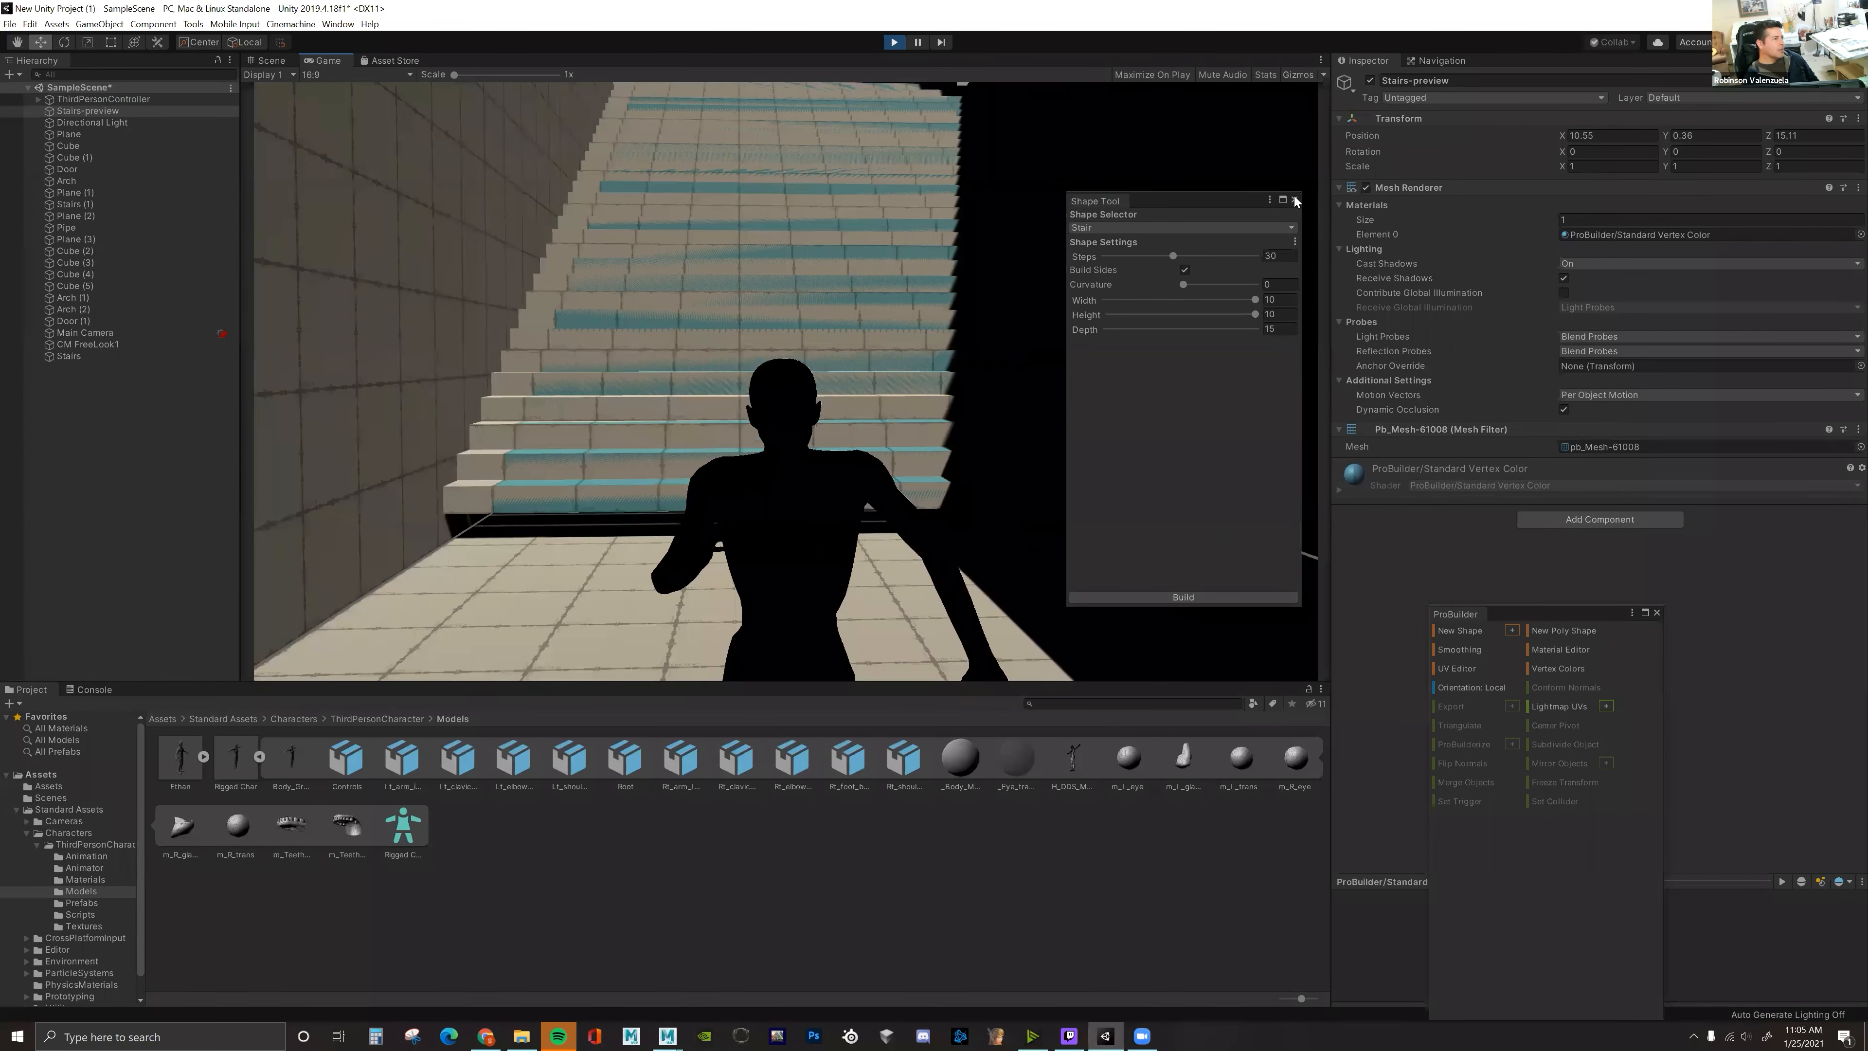
pyautogui.press('w')
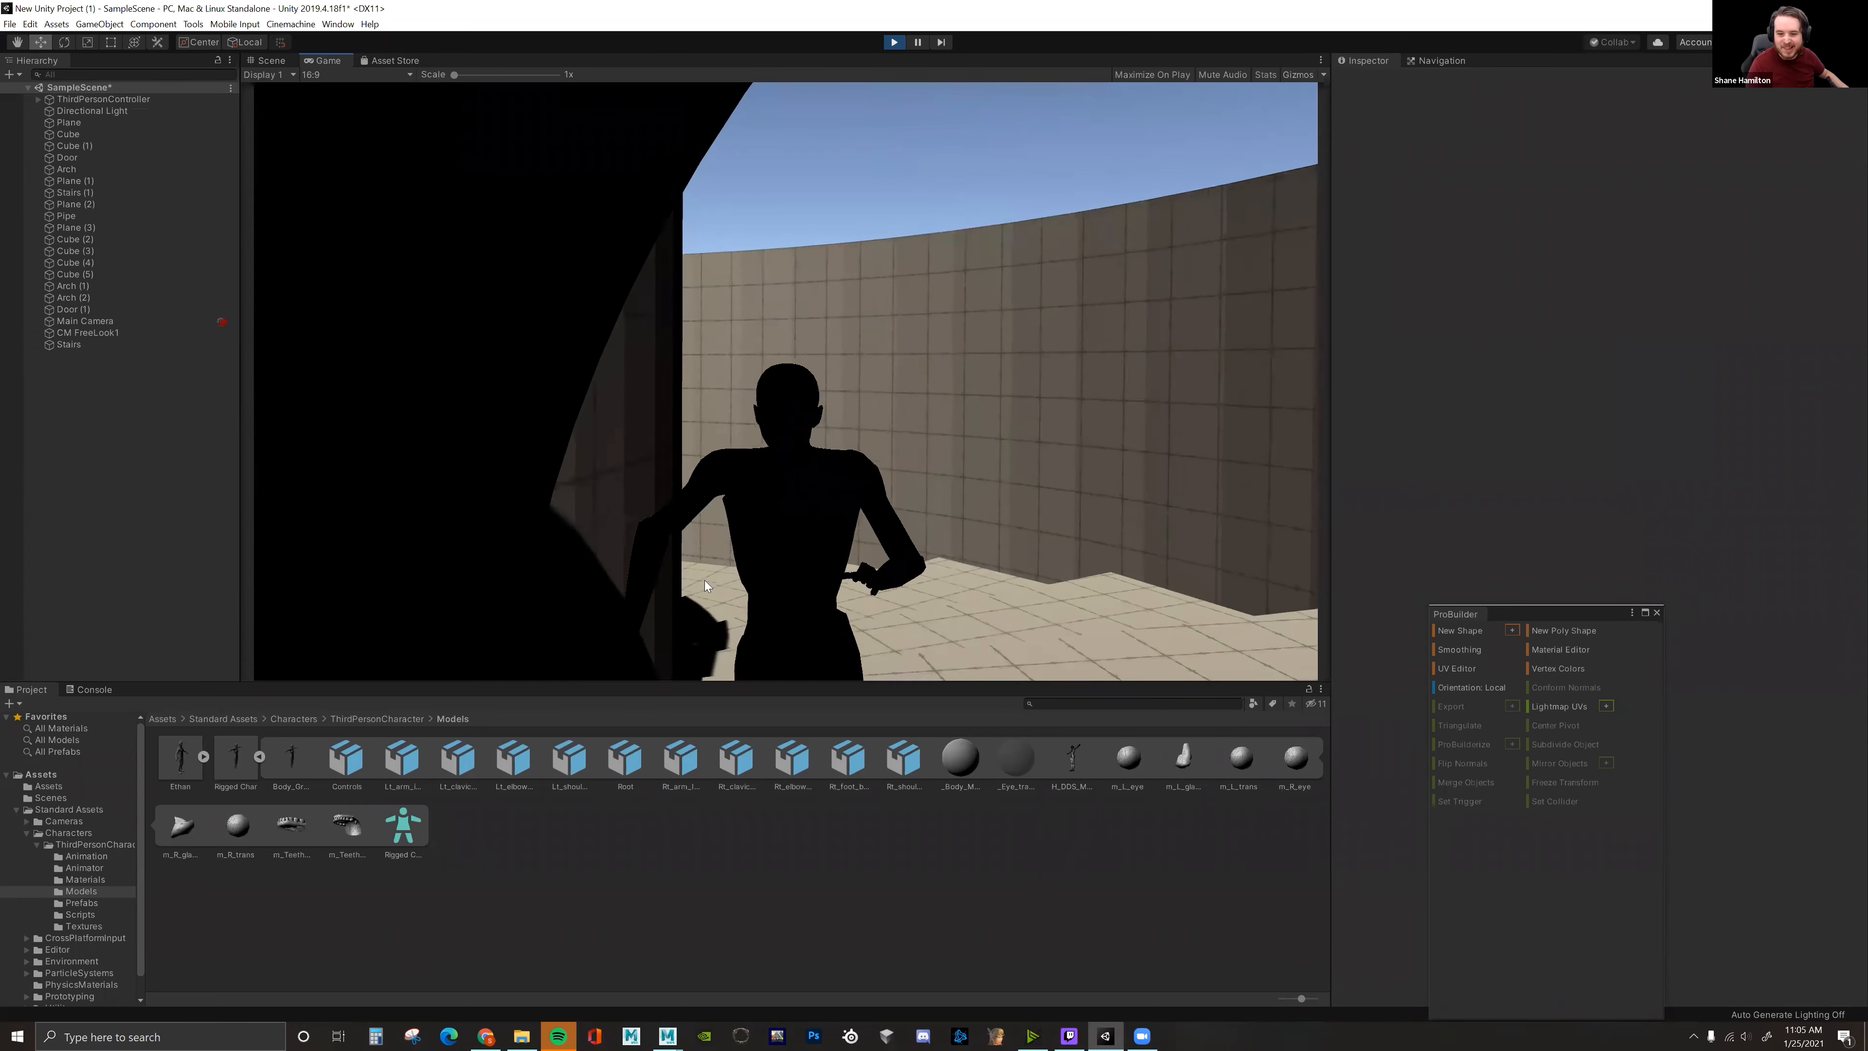
pyautogui.click(893, 42)
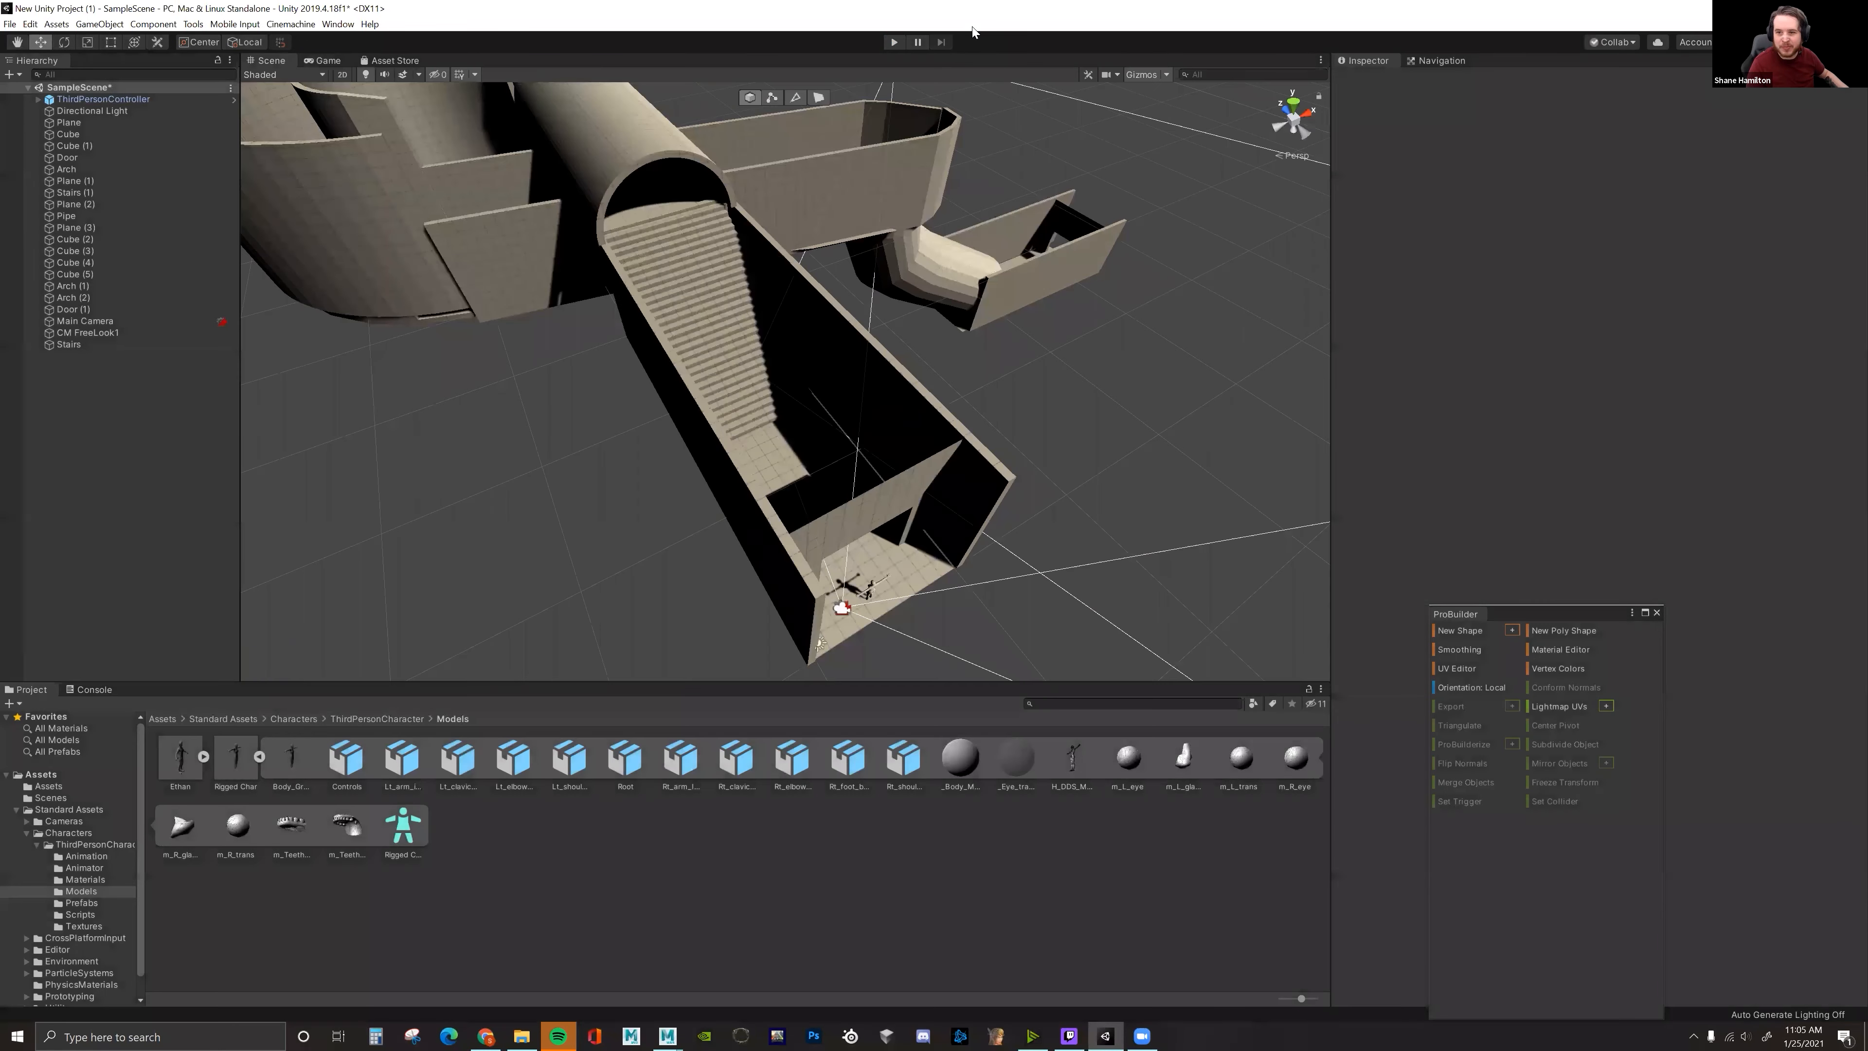